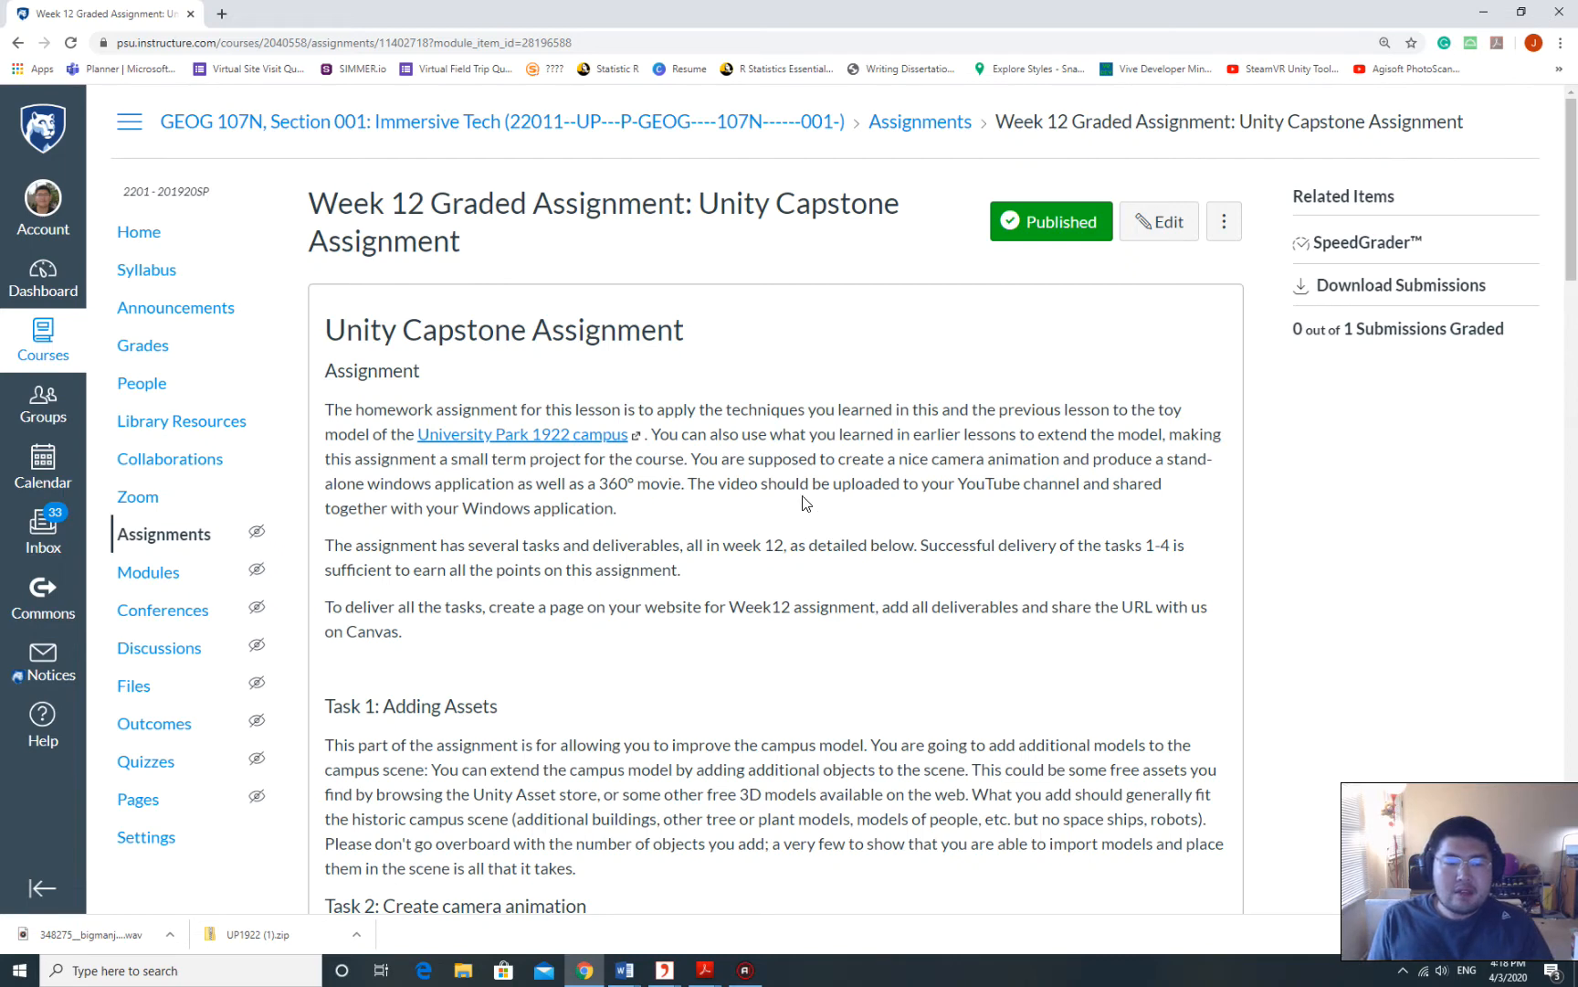
Read through the Week 12 Canvas assignment, then resize and minimize Chrome to reveal the desktop.
{"action": "scroll", "coordinate": [808, 493], "scroll_direction": "down", "scroll_amount": 2}
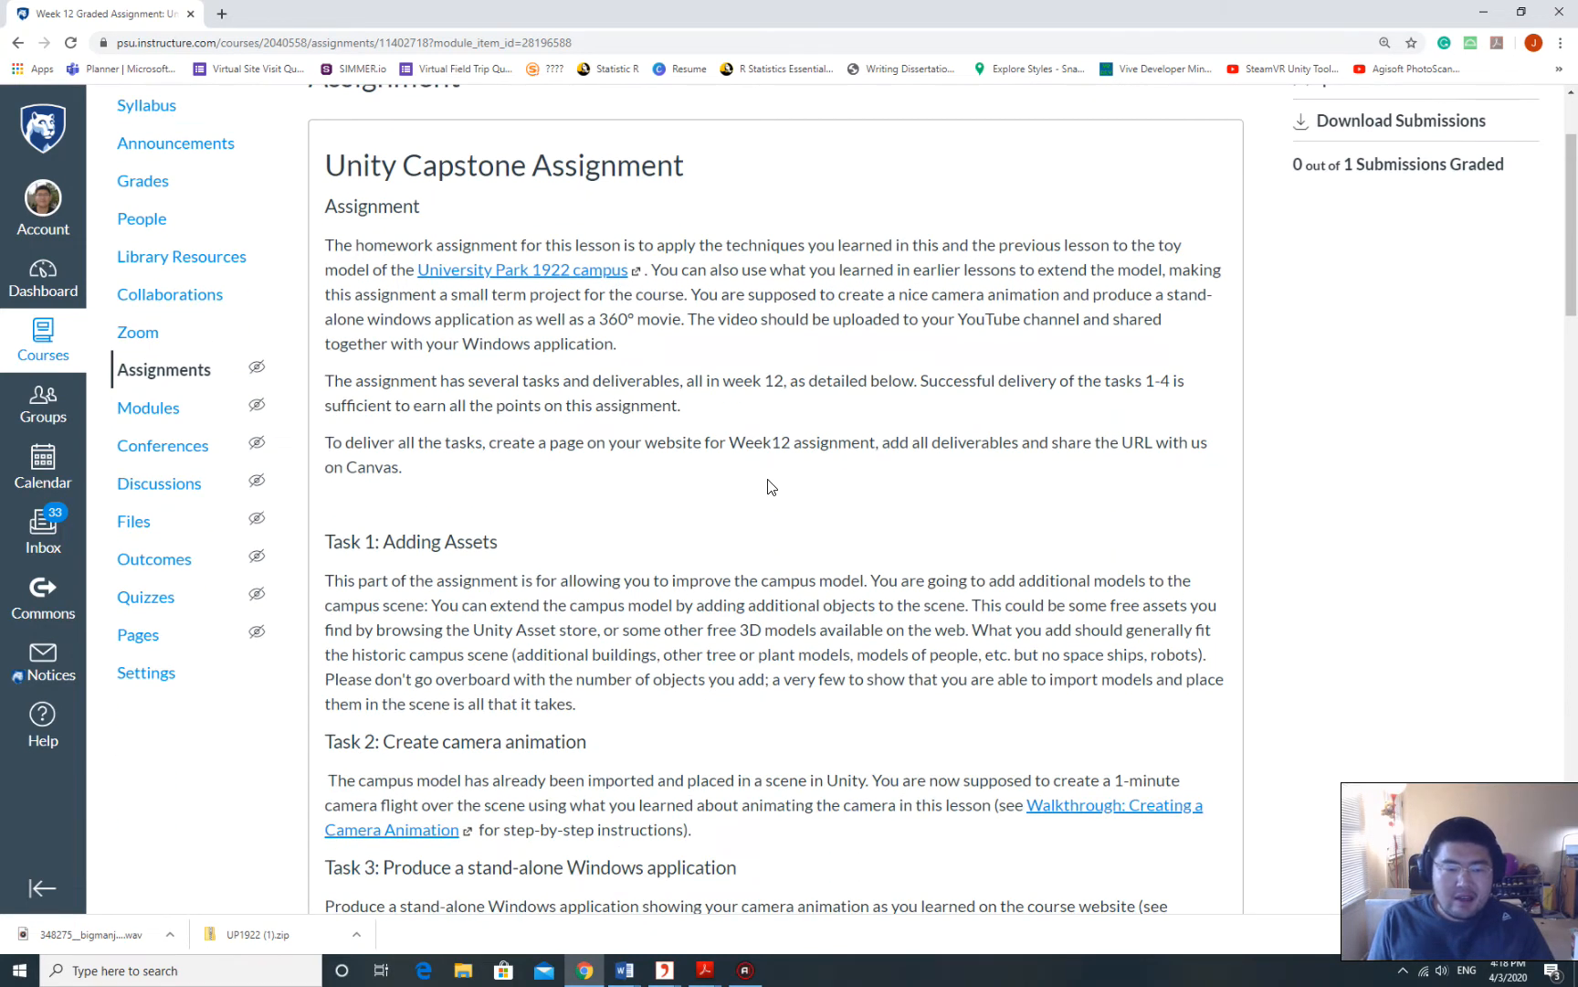
{"action": "scroll", "coordinate": [768, 487], "scroll_direction": "down", "scroll_amount": 2}
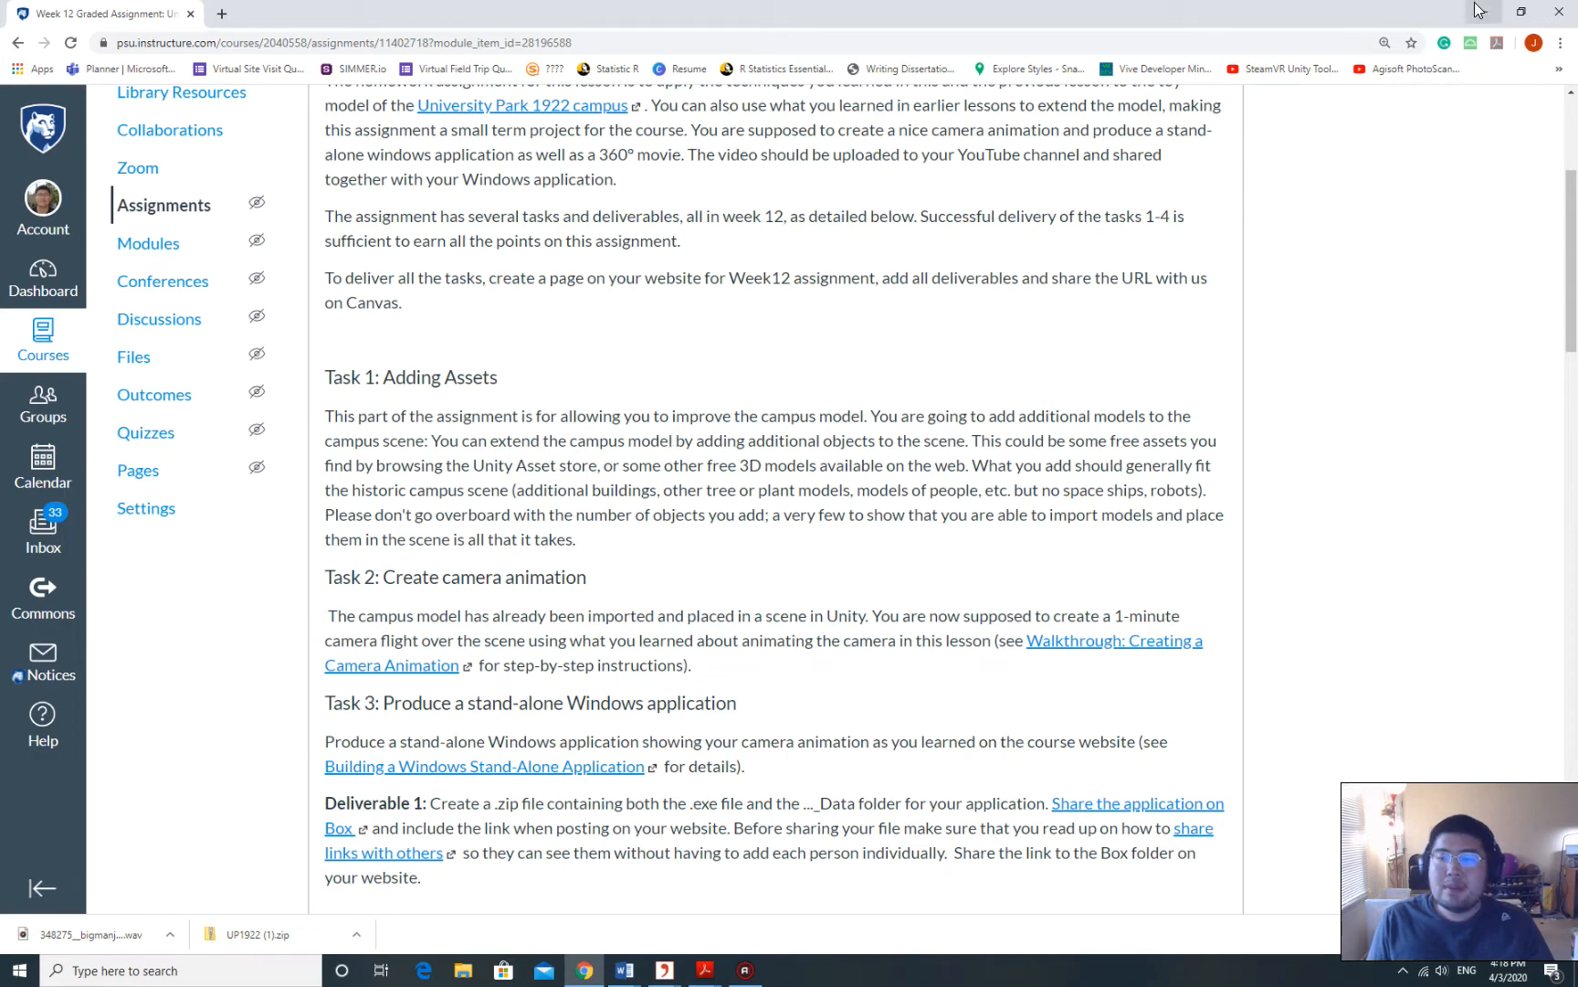
{"action": "left_click_drag", "start_coordinate": [1403, 9], "coordinate": [1312, 39]}
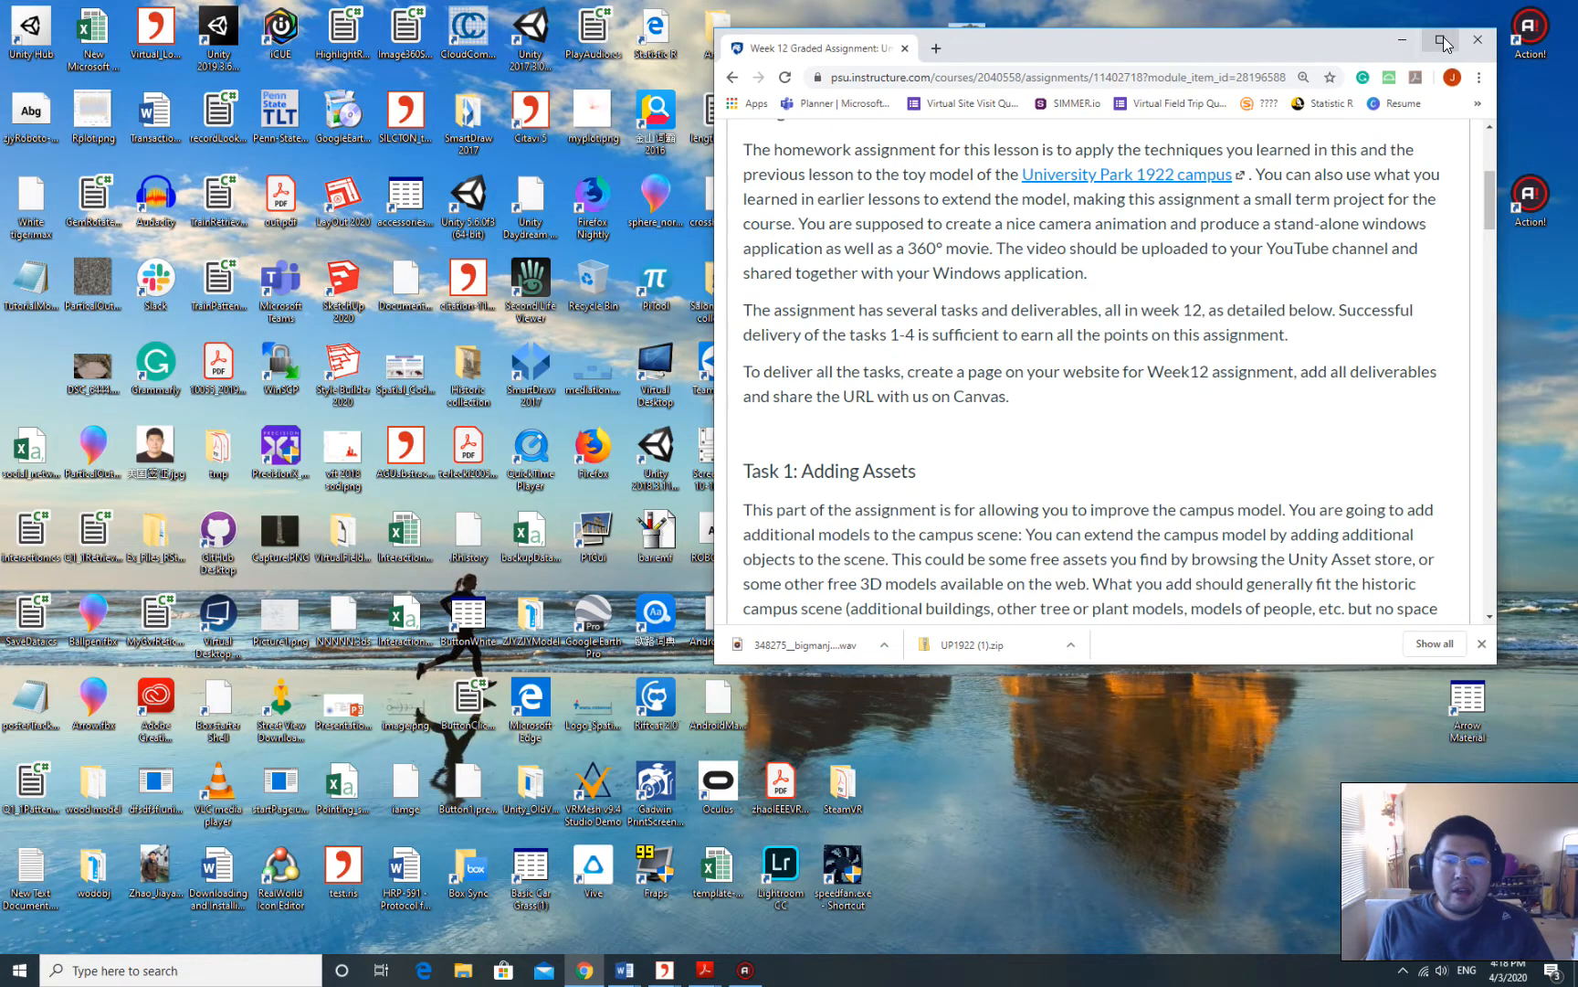
{"action": "left_click", "coordinate": [1443, 41]}
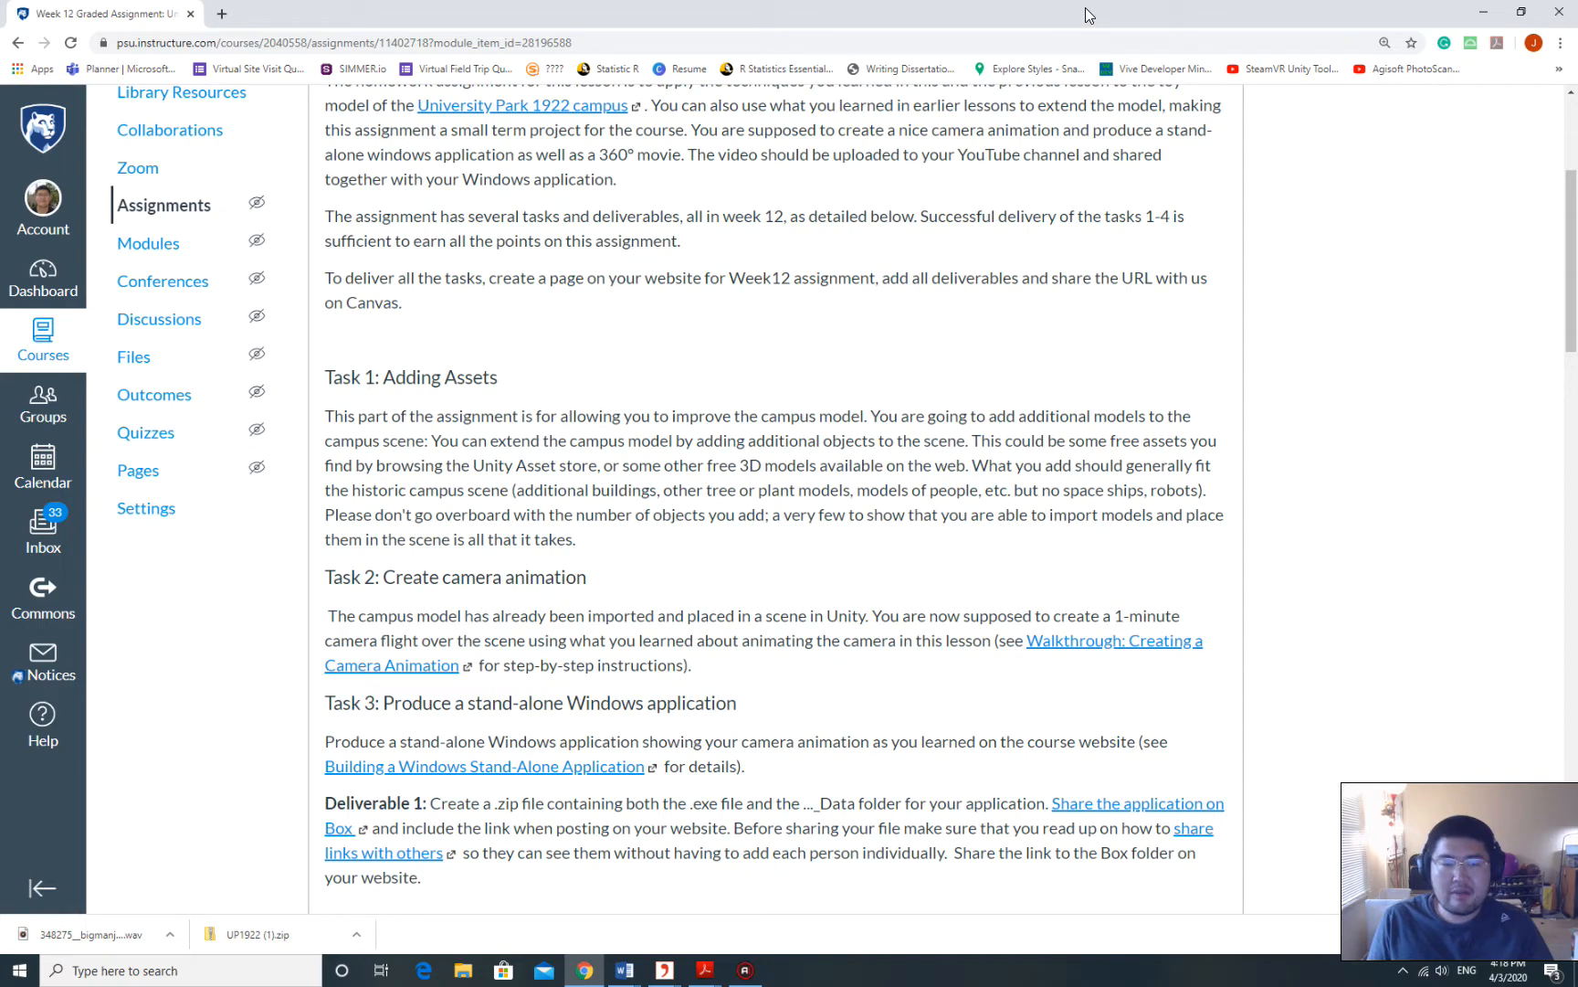
{"action": "double_click", "coordinate": [1172, 8]}
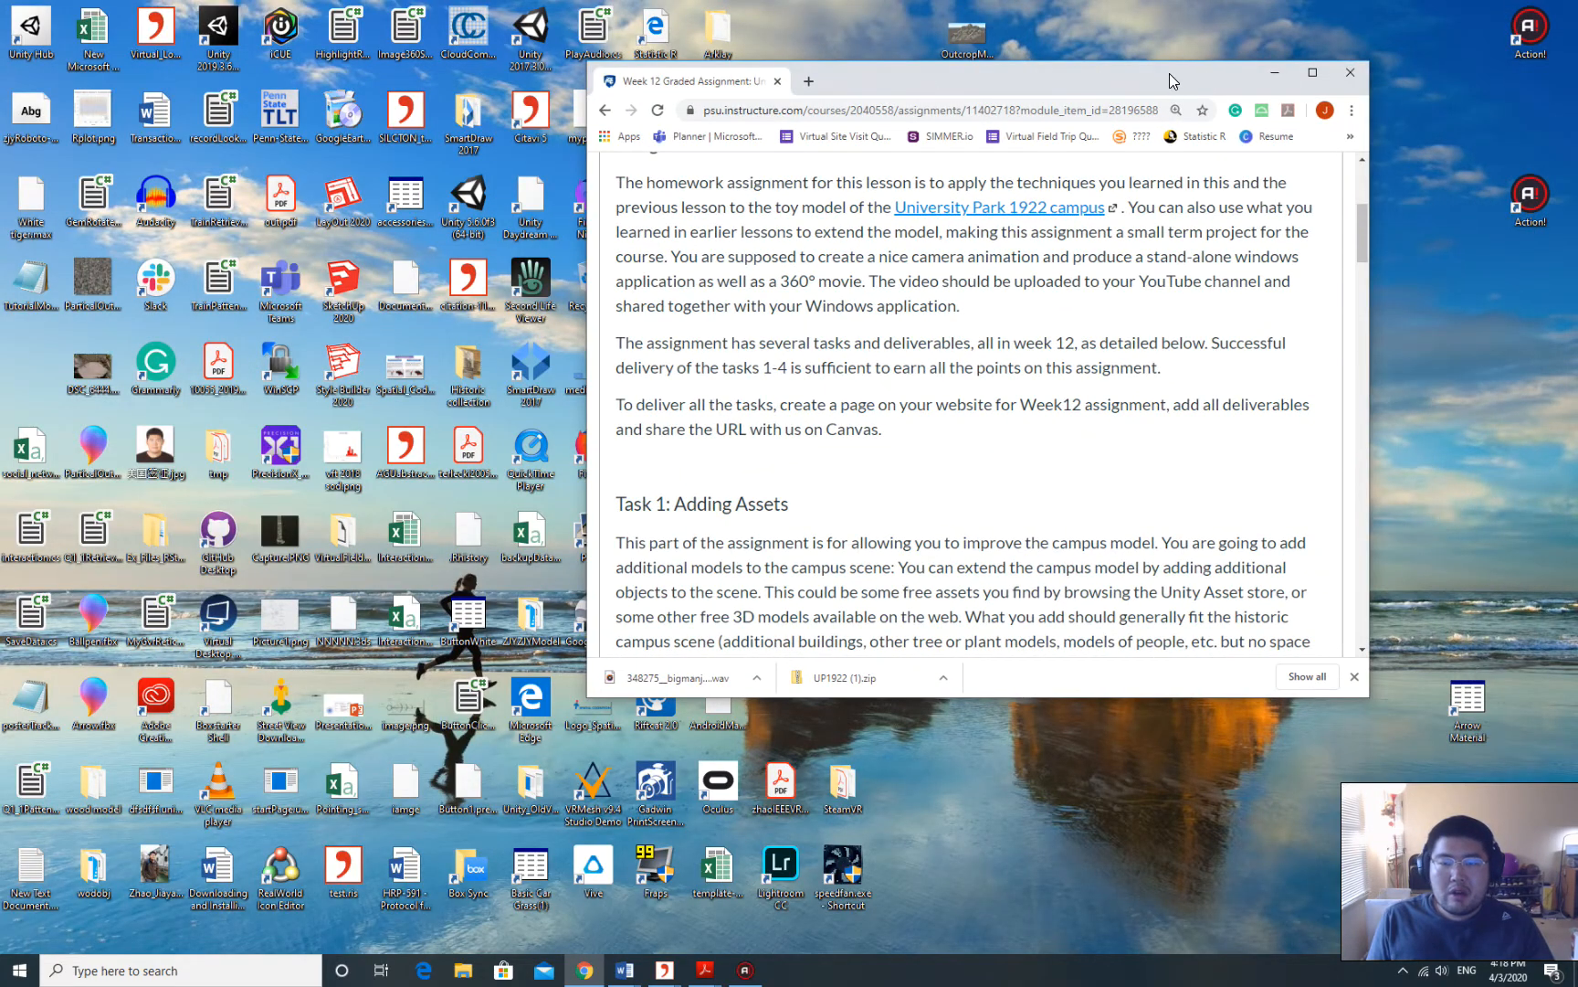
{"action": "left_click_drag", "start_coordinate": [1169, 73], "coordinate": [1113, 36]}
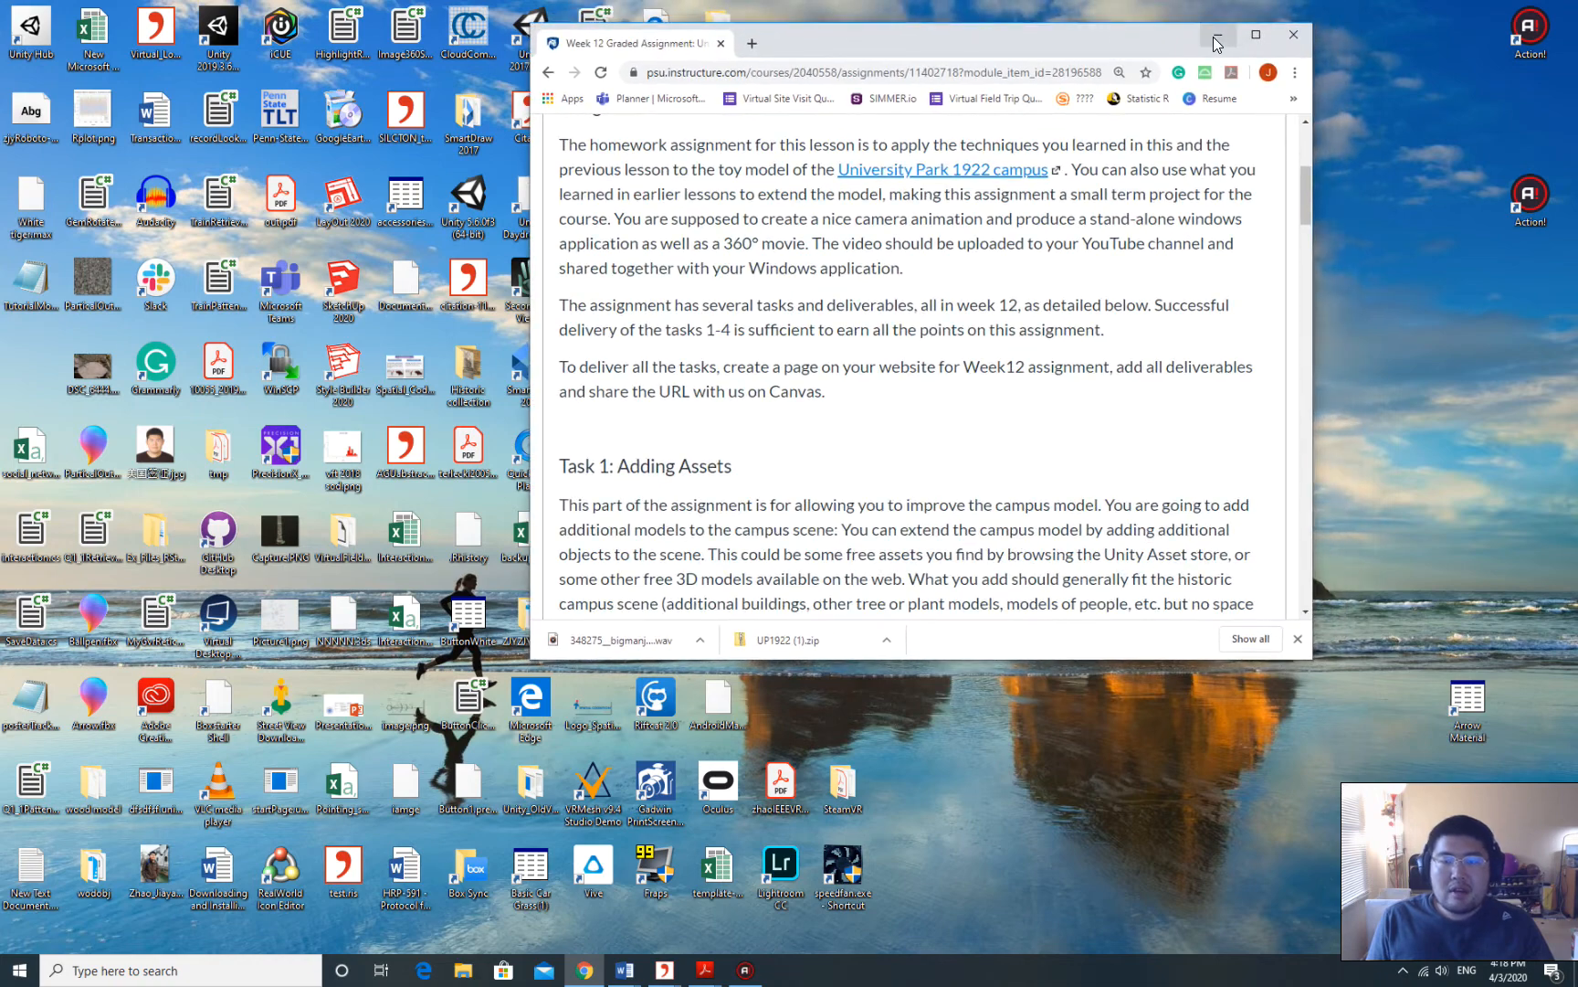
{"action": "left_click", "coordinate": [1216, 36]}
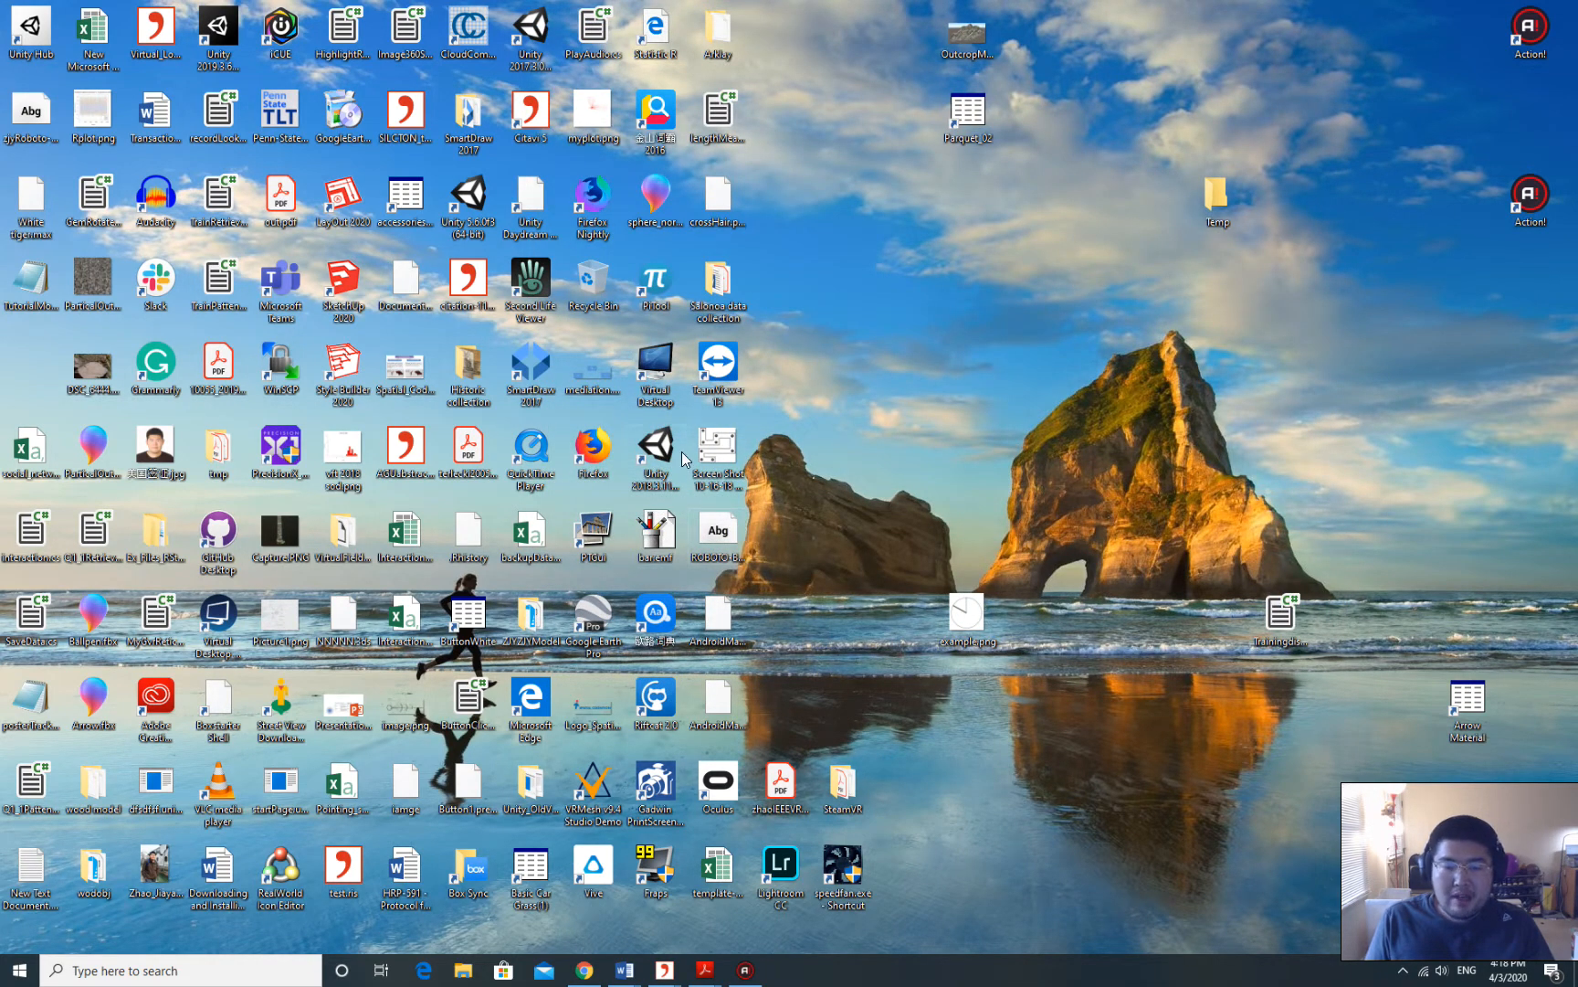
Launch Unity 2018.3.11f1 from its desktop shortcut and bring the assignment page back.
{"action": "left_click", "coordinate": [653, 466]}
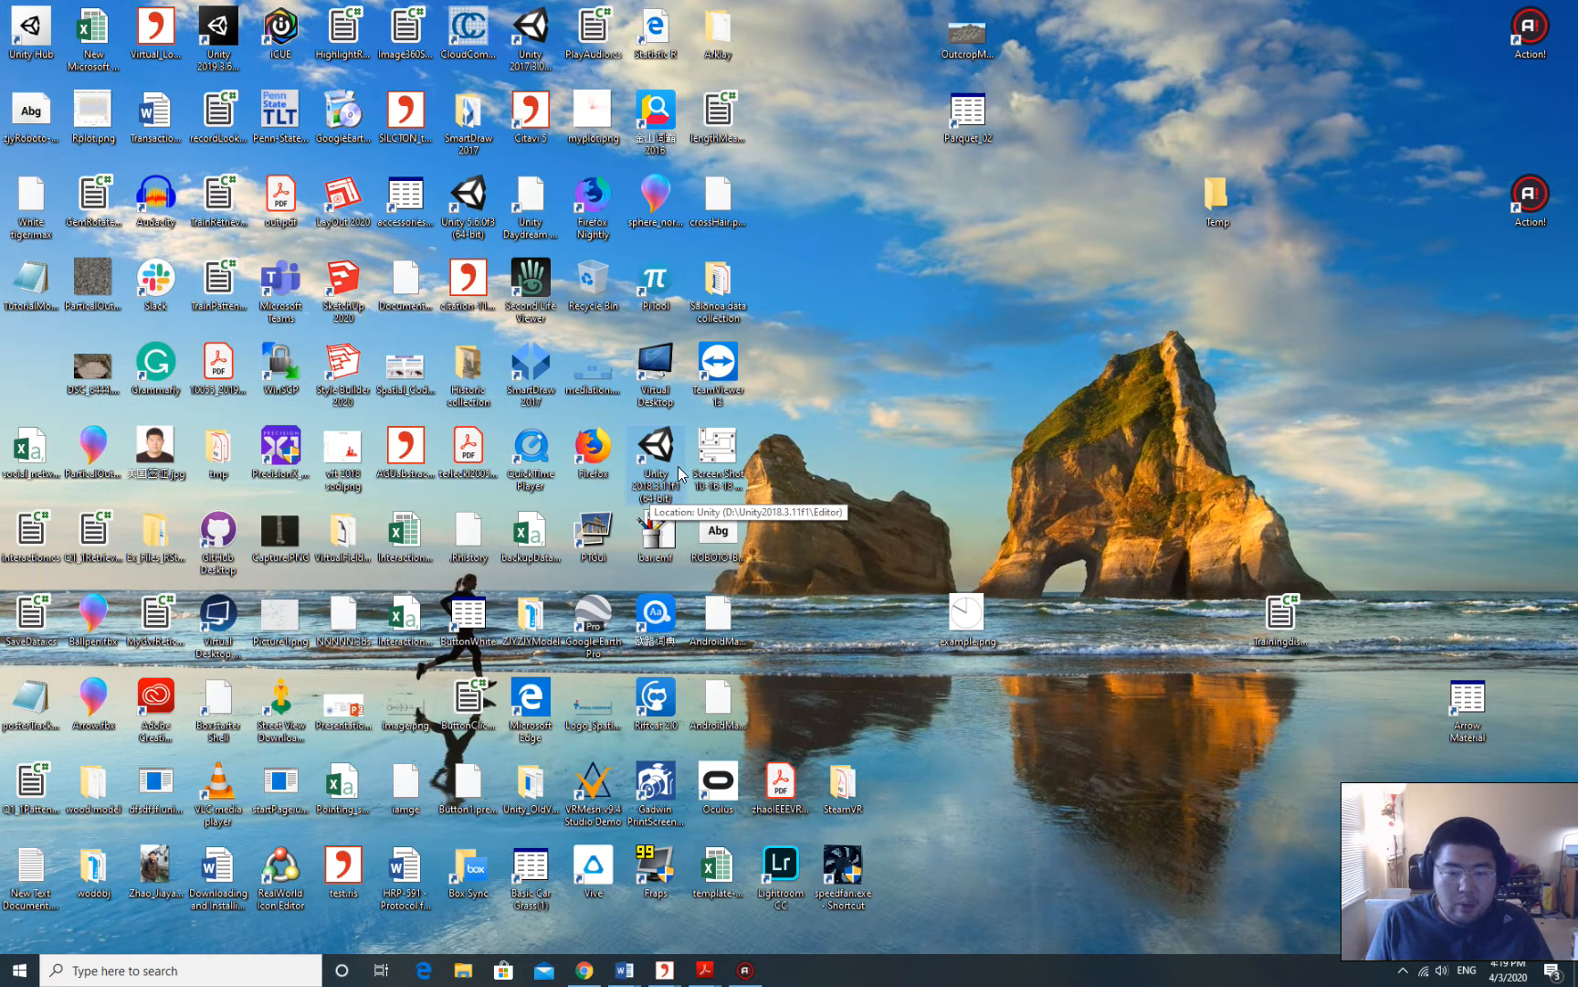
{"action": "double_click", "coordinate": [672, 494]}
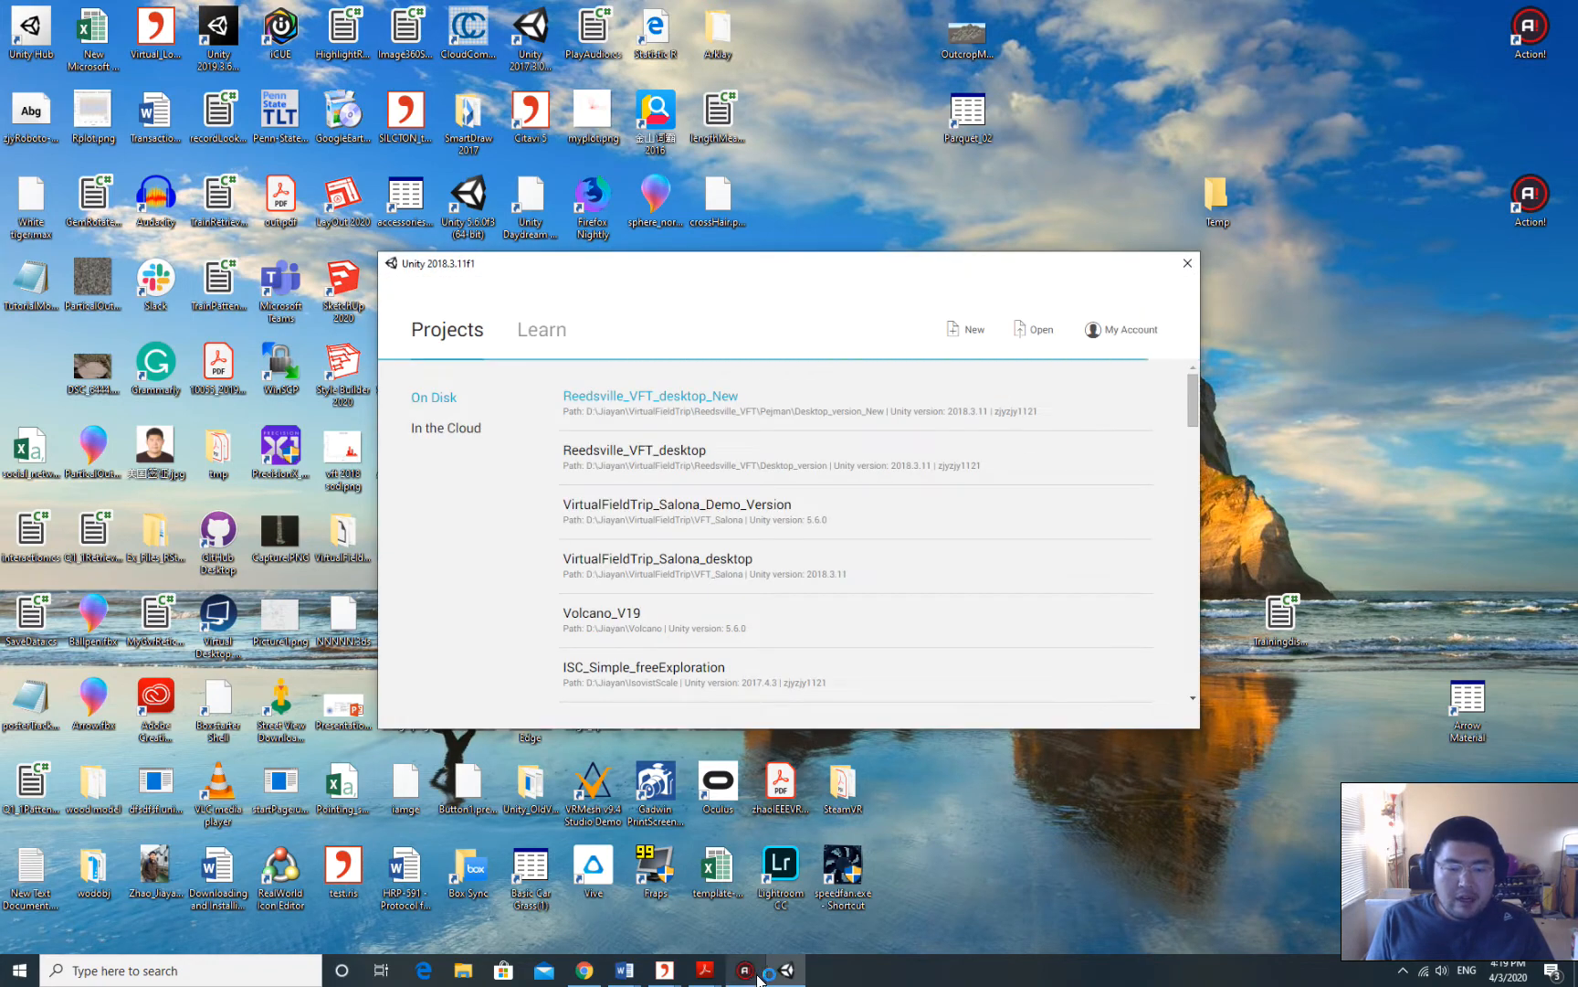
{"action": "left_click", "coordinate": [589, 974]}
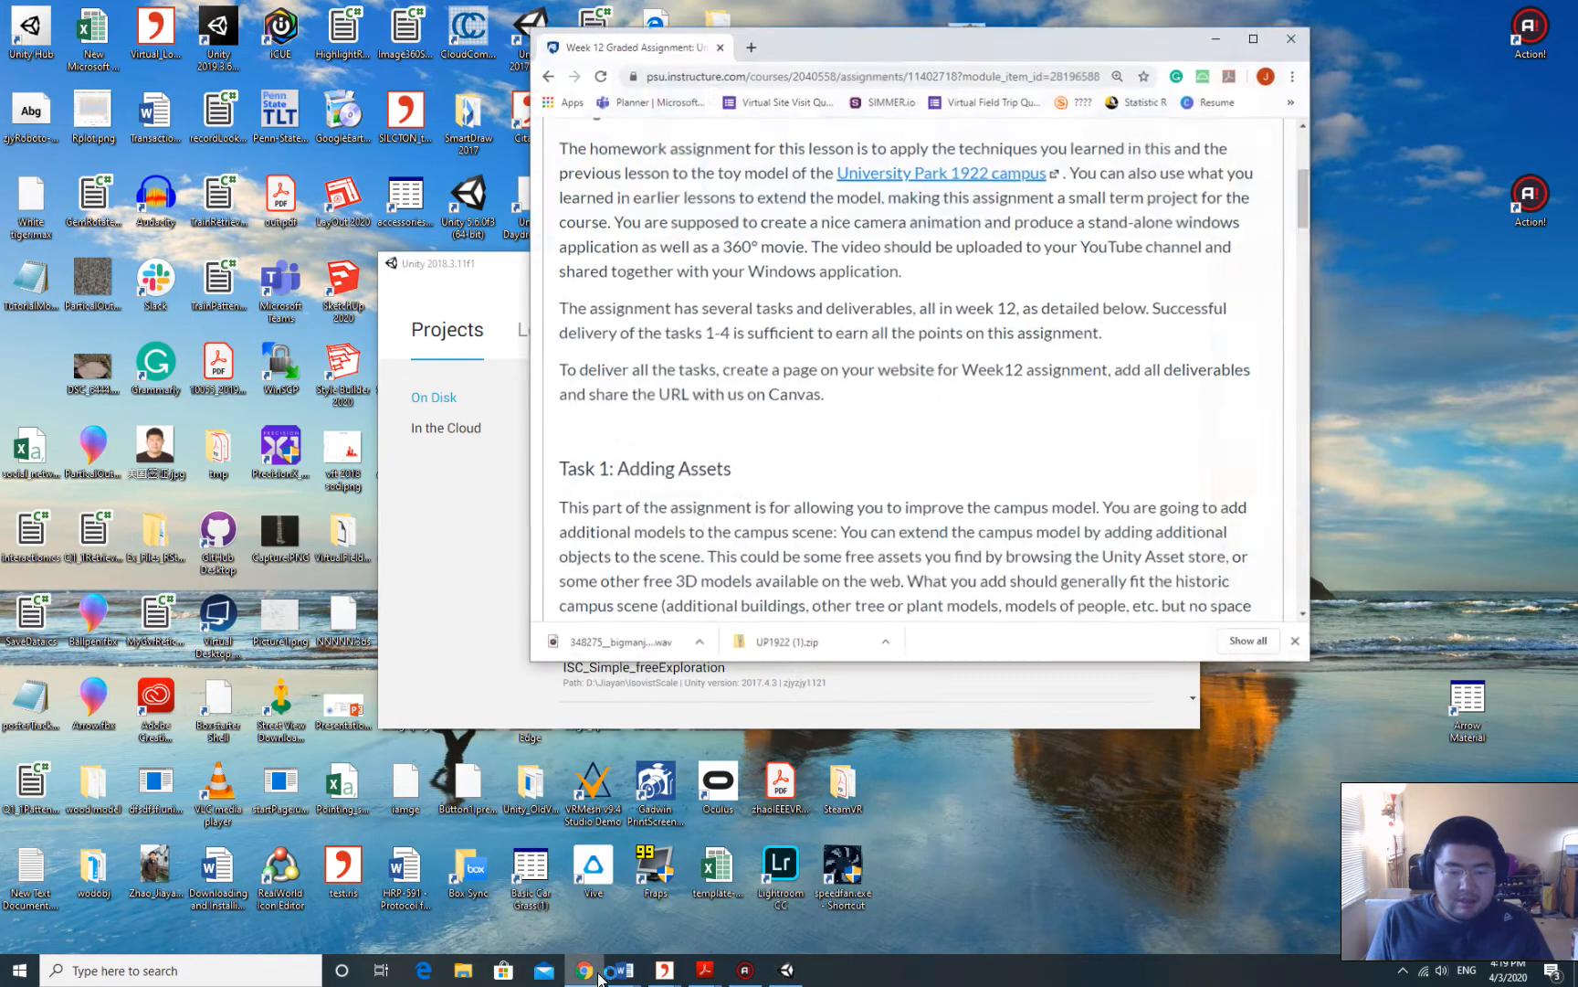
Follow the University Park 1922 campus link and download UP1922.zip from Box.
{"action": "left_click", "coordinate": [1260, 42]}
{"action": "scroll", "coordinate": [705, 393], "scroll_direction": "up", "scroll_amount": 3}
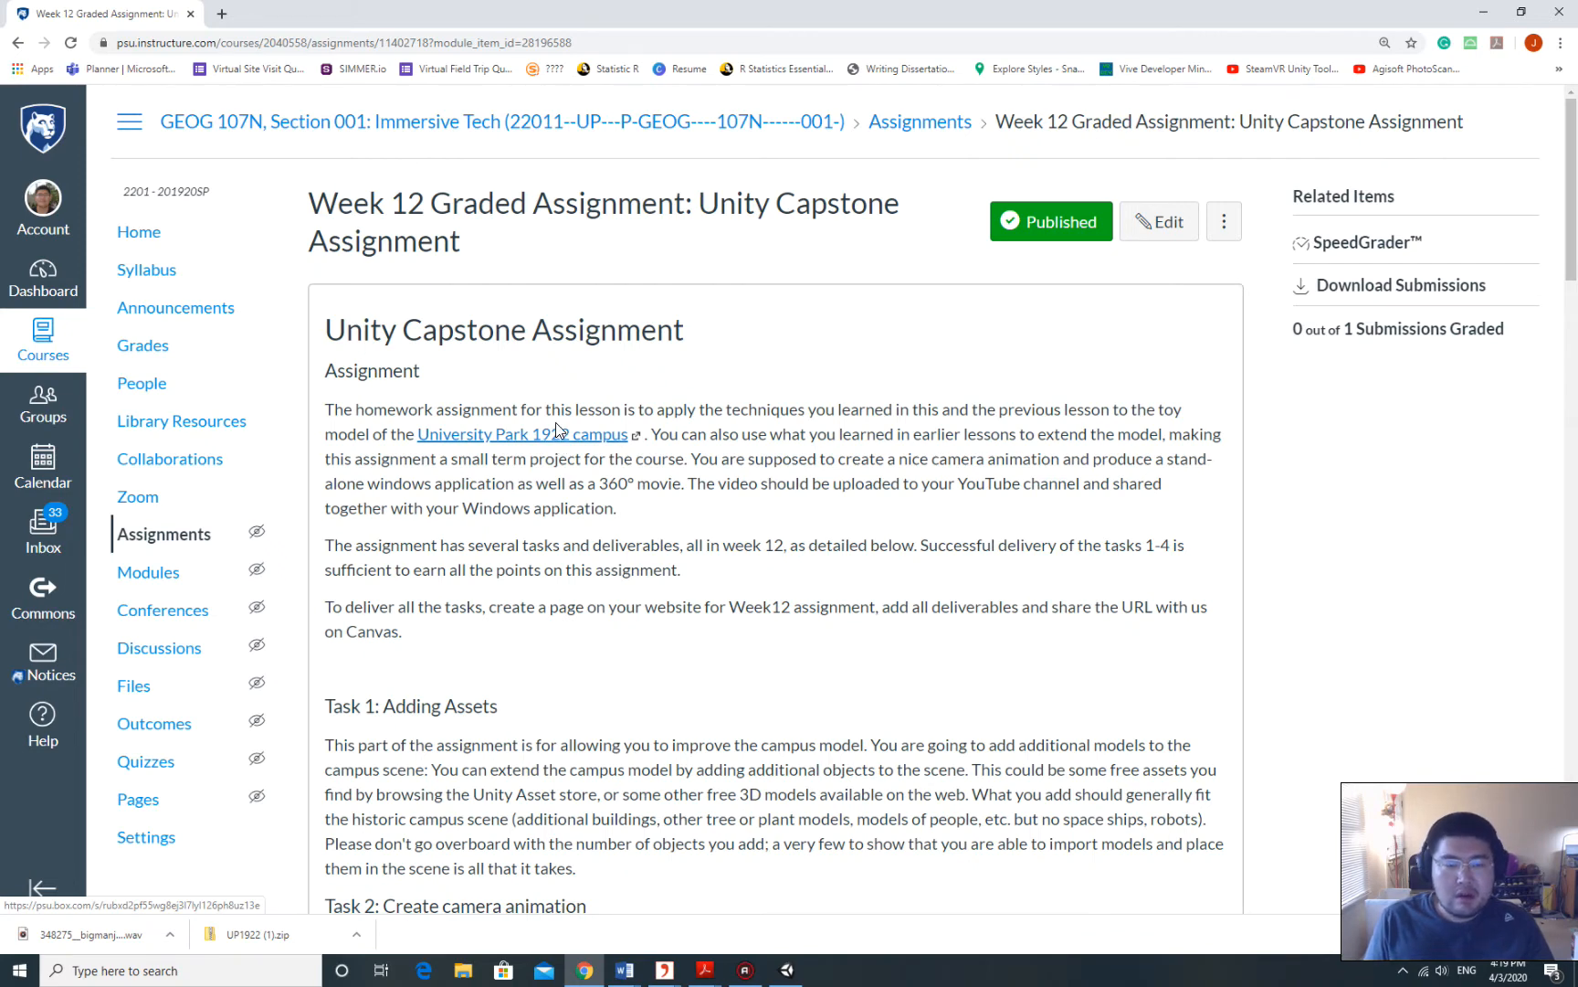
{"action": "left_click", "coordinate": [553, 439]}
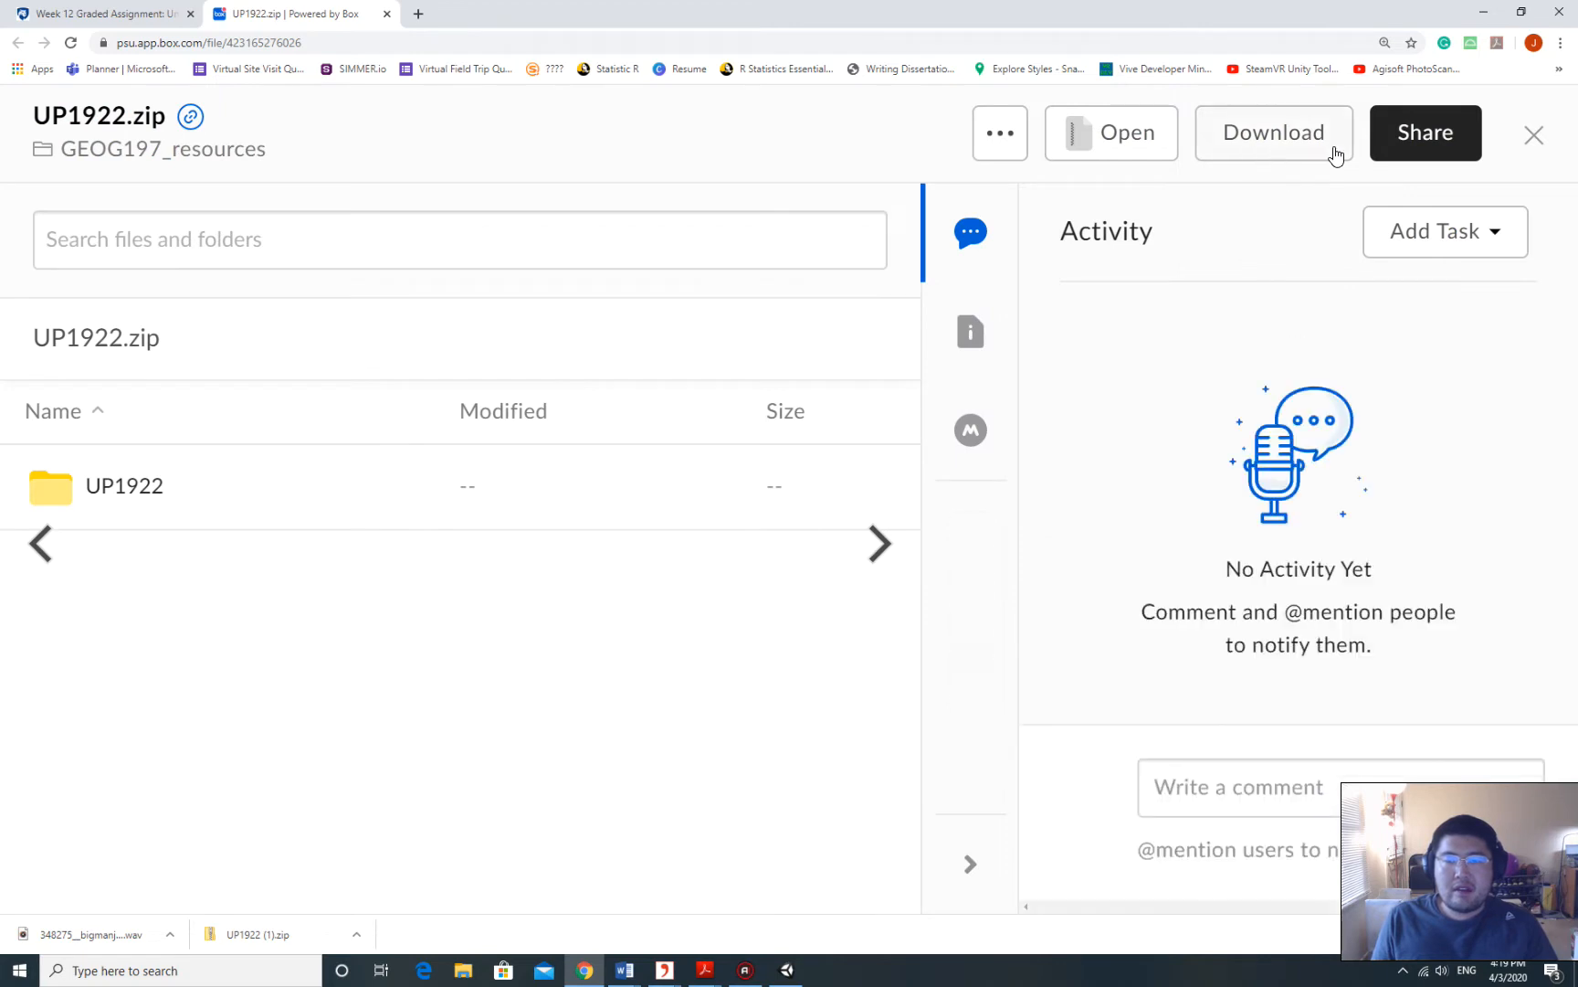
{"action": "left_click", "coordinate": [1295, 146]}
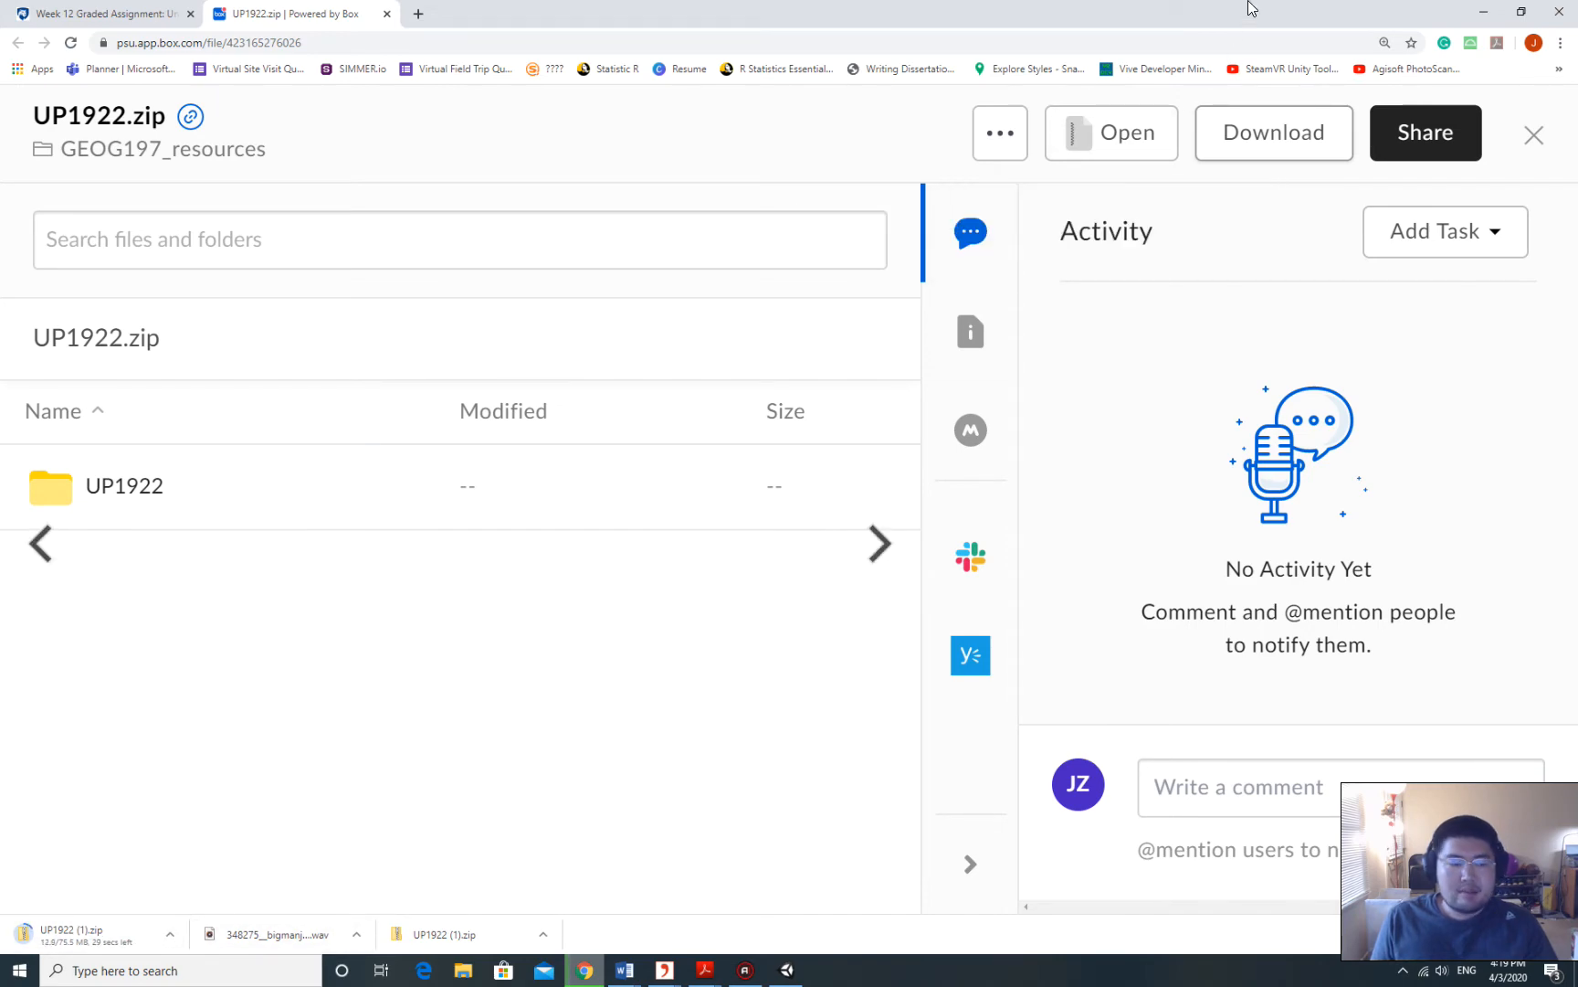
{"action": "mouse_move", "coordinate": [1250, 9]}
{"action": "left_mouse_down"}
{"action": "mouse_move", "coordinate": [1286, 17]}
{"action": "mouse_move", "coordinate": [1251, 5]}
{"action": "left_mouse_up"}
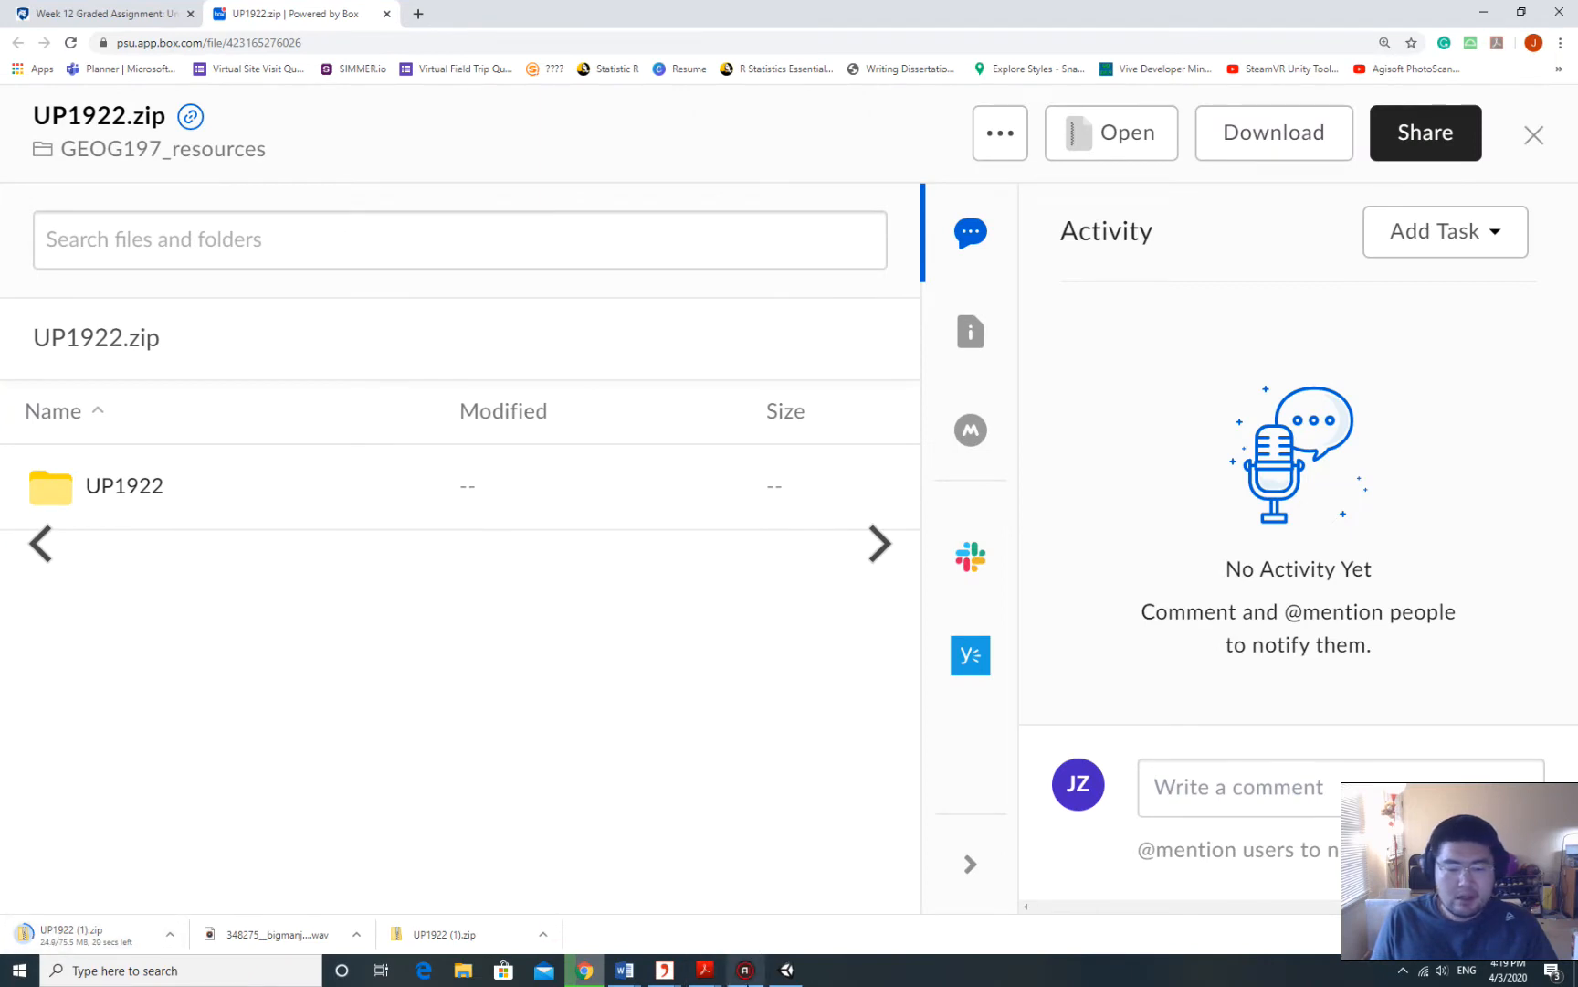
Move the Unity launcher aside and show the finished UP1922.zip download's options.
{"action": "left_click", "coordinate": [786, 970]}
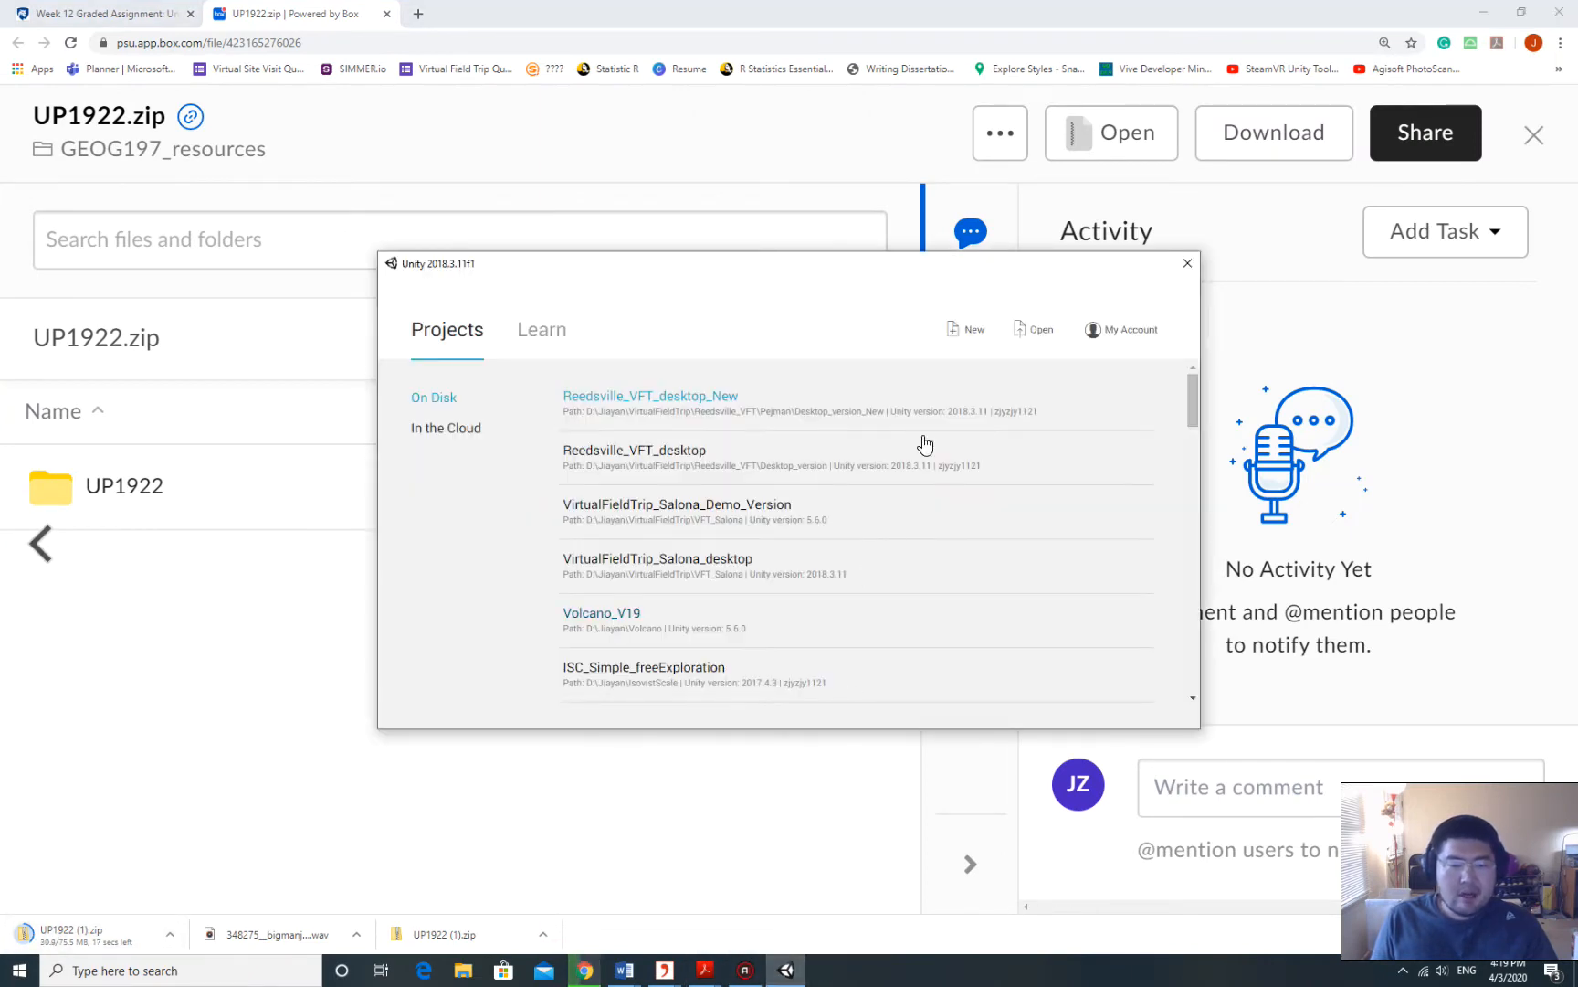
{"action": "left_click_drag", "start_coordinate": [718, 274], "coordinate": [766, 461]}
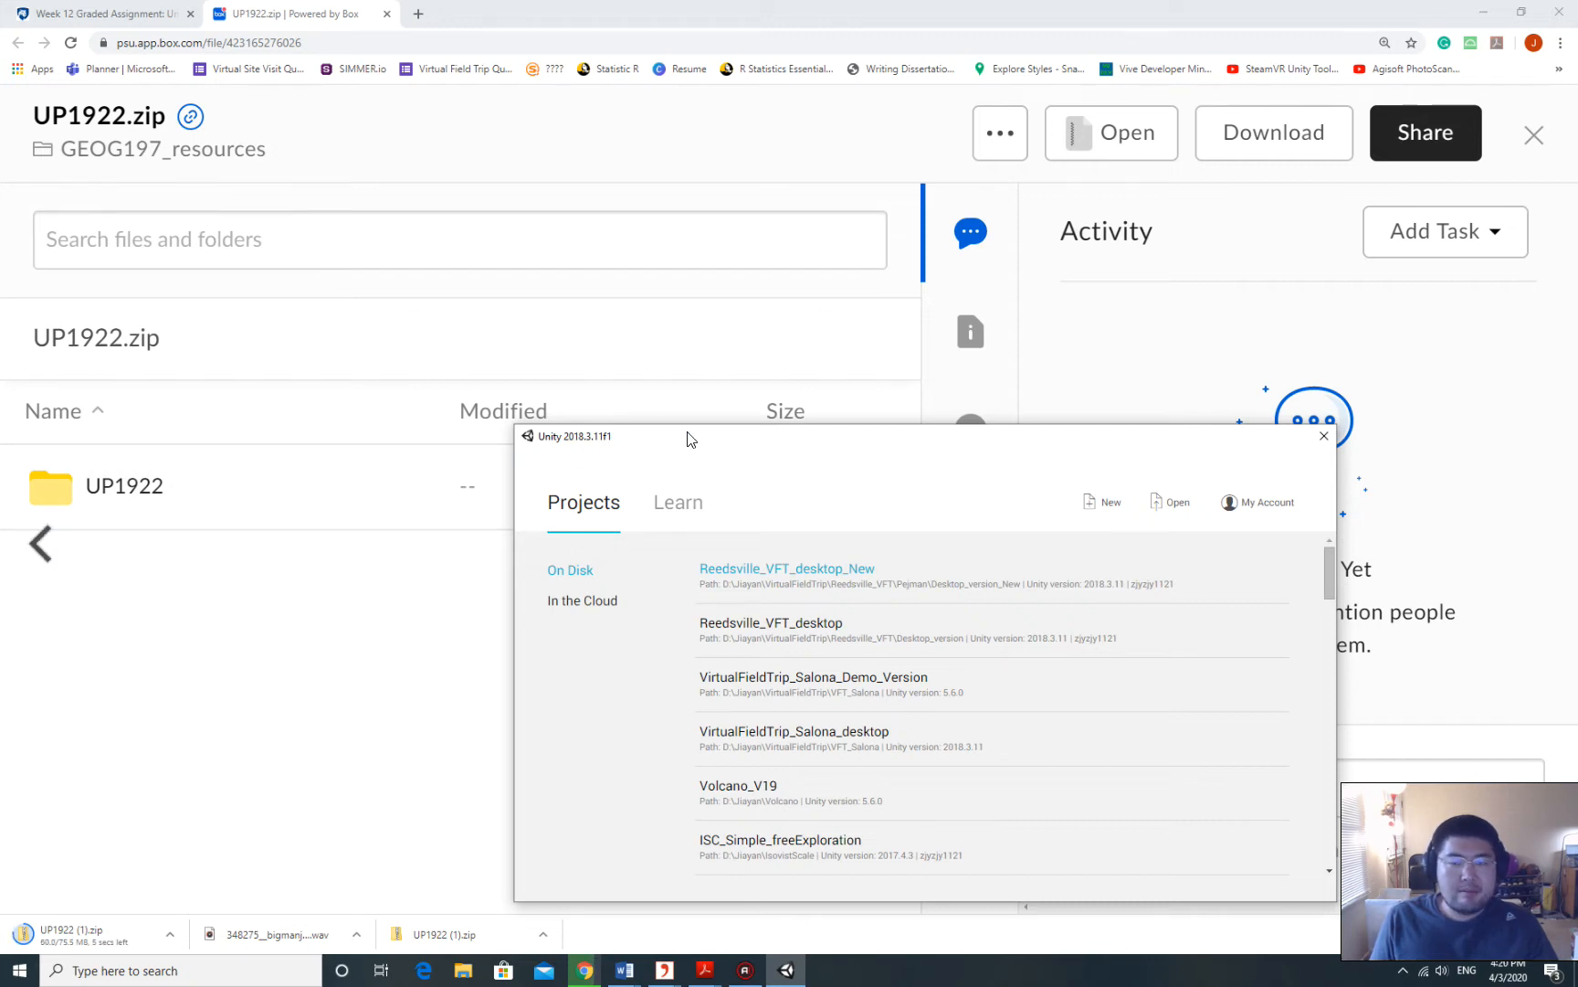
{"action": "left_click_drag", "start_coordinate": [687, 437], "coordinate": [698, 449]}
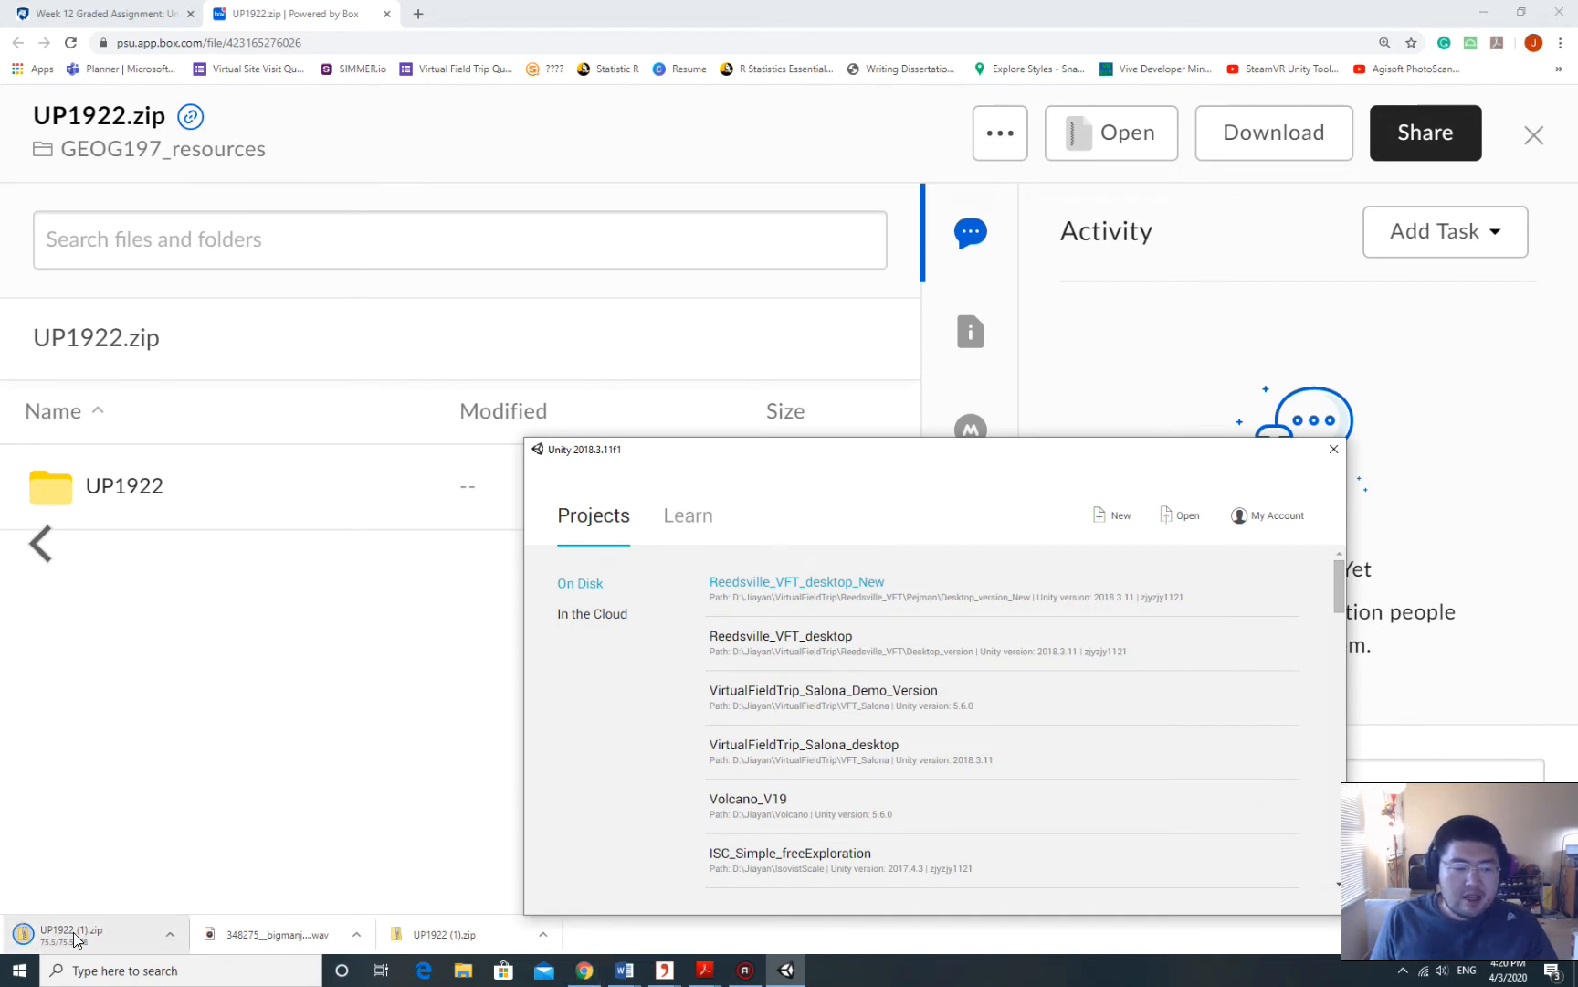
{"action": "left_click", "coordinate": [171, 934]}
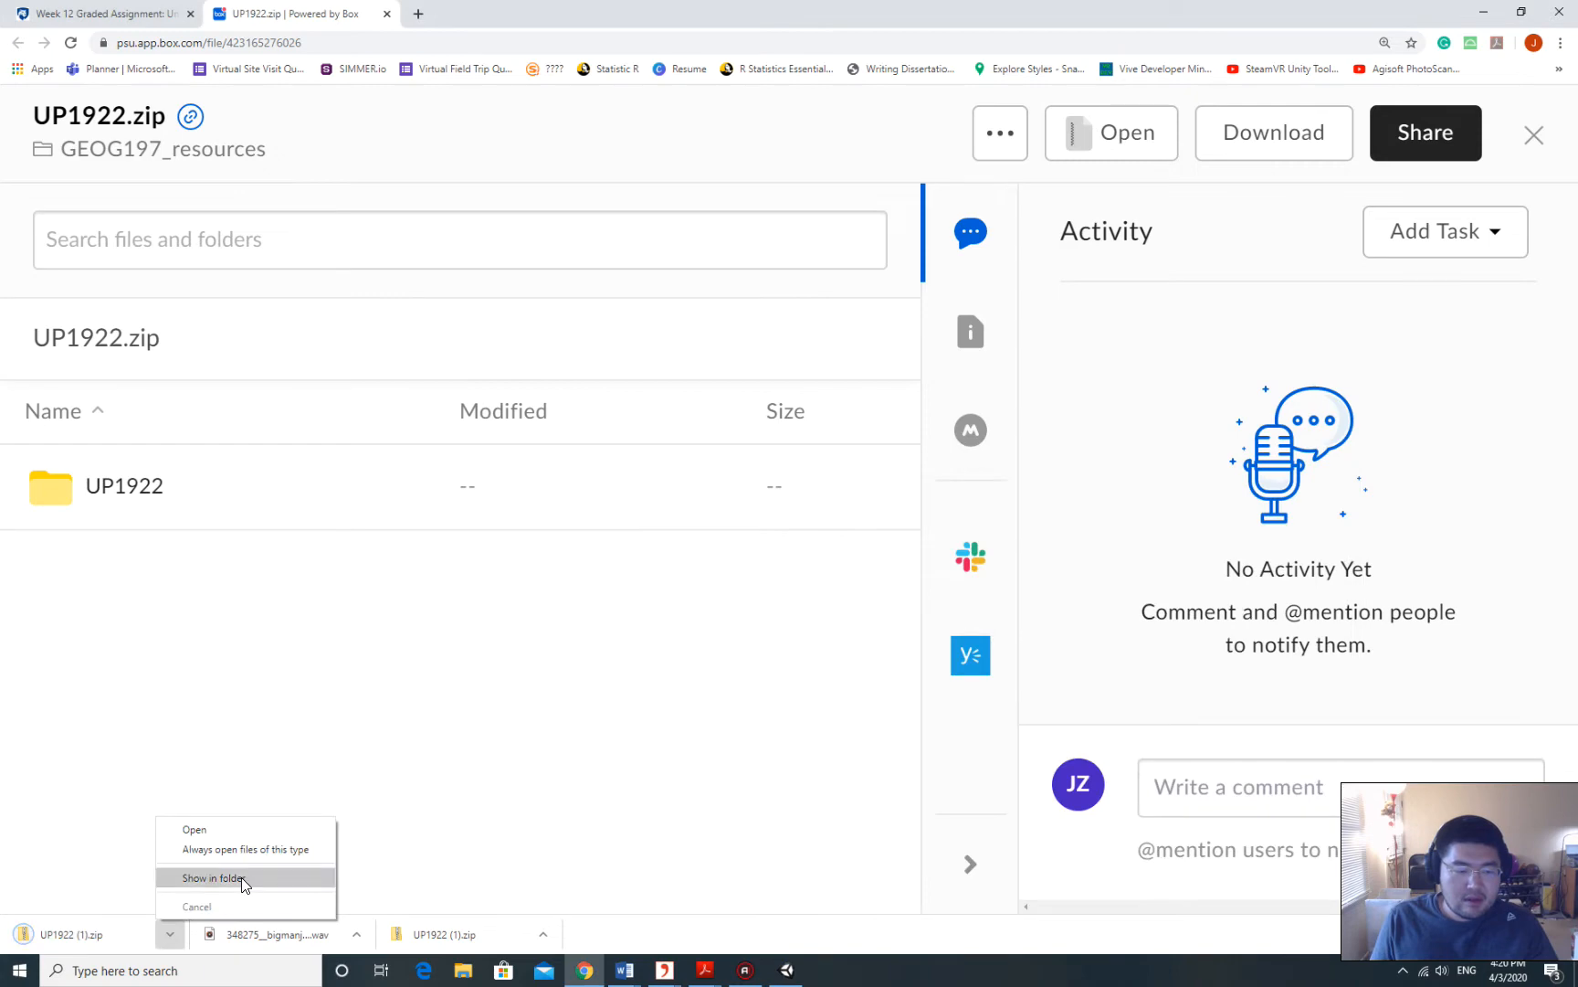
Show the downloaded UP1922 (1).zip in its folder and move the Unity launcher aside.
{"action": "left_click", "coordinate": [214, 877]}
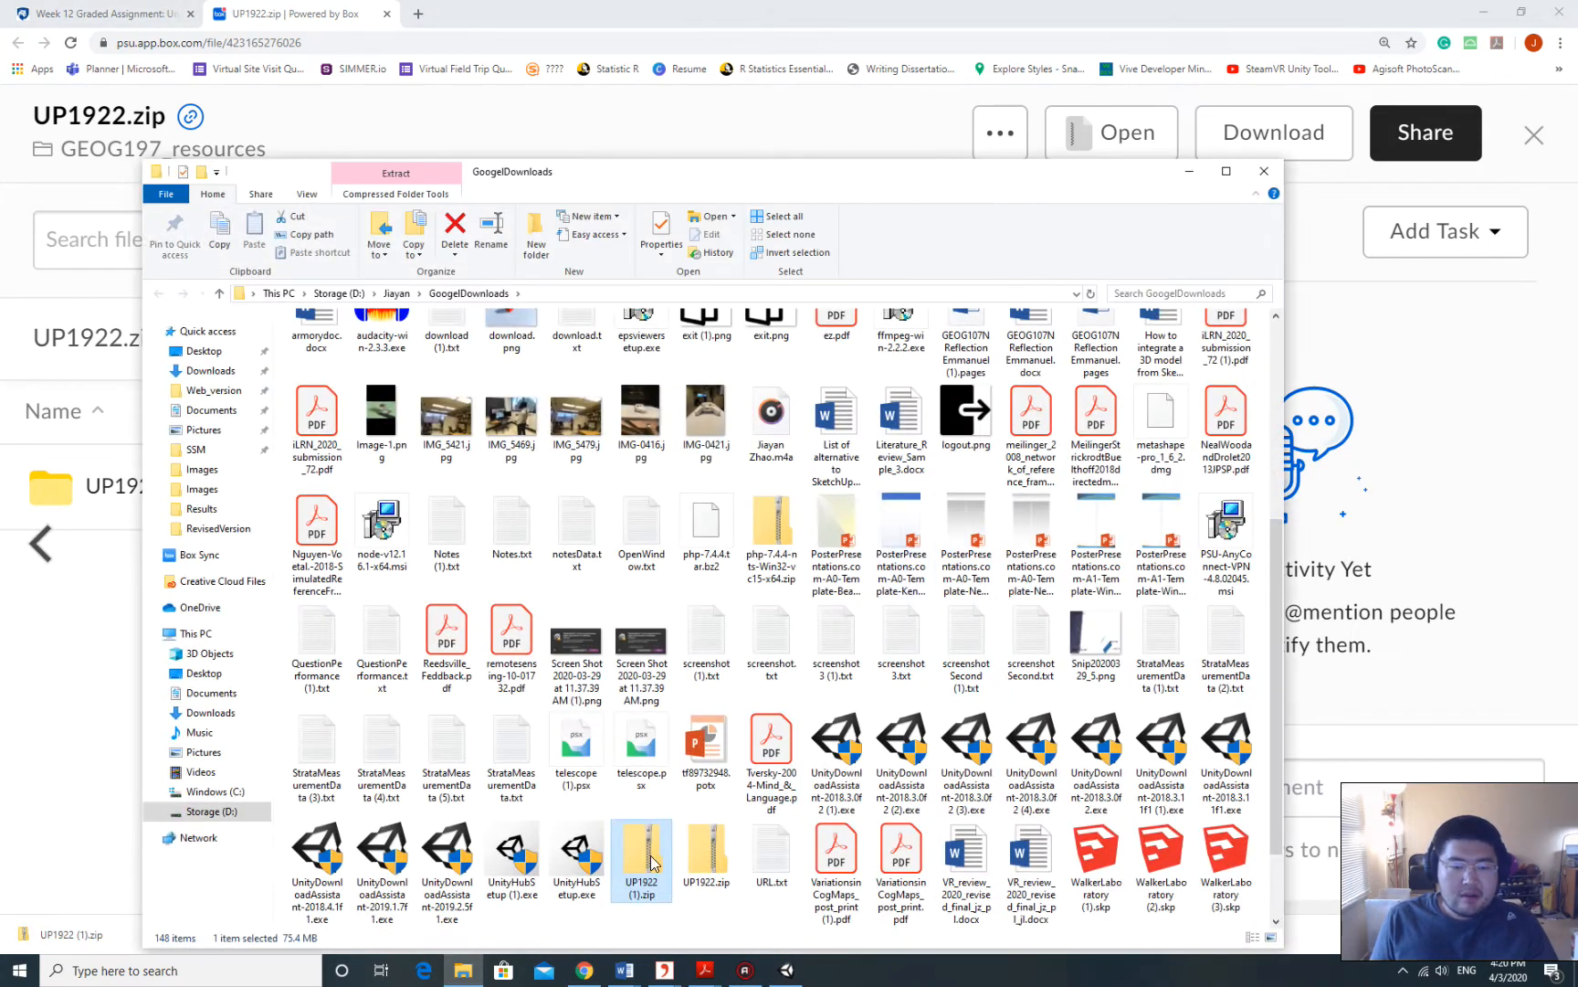
{"action": "left_click", "coordinate": [786, 971]}
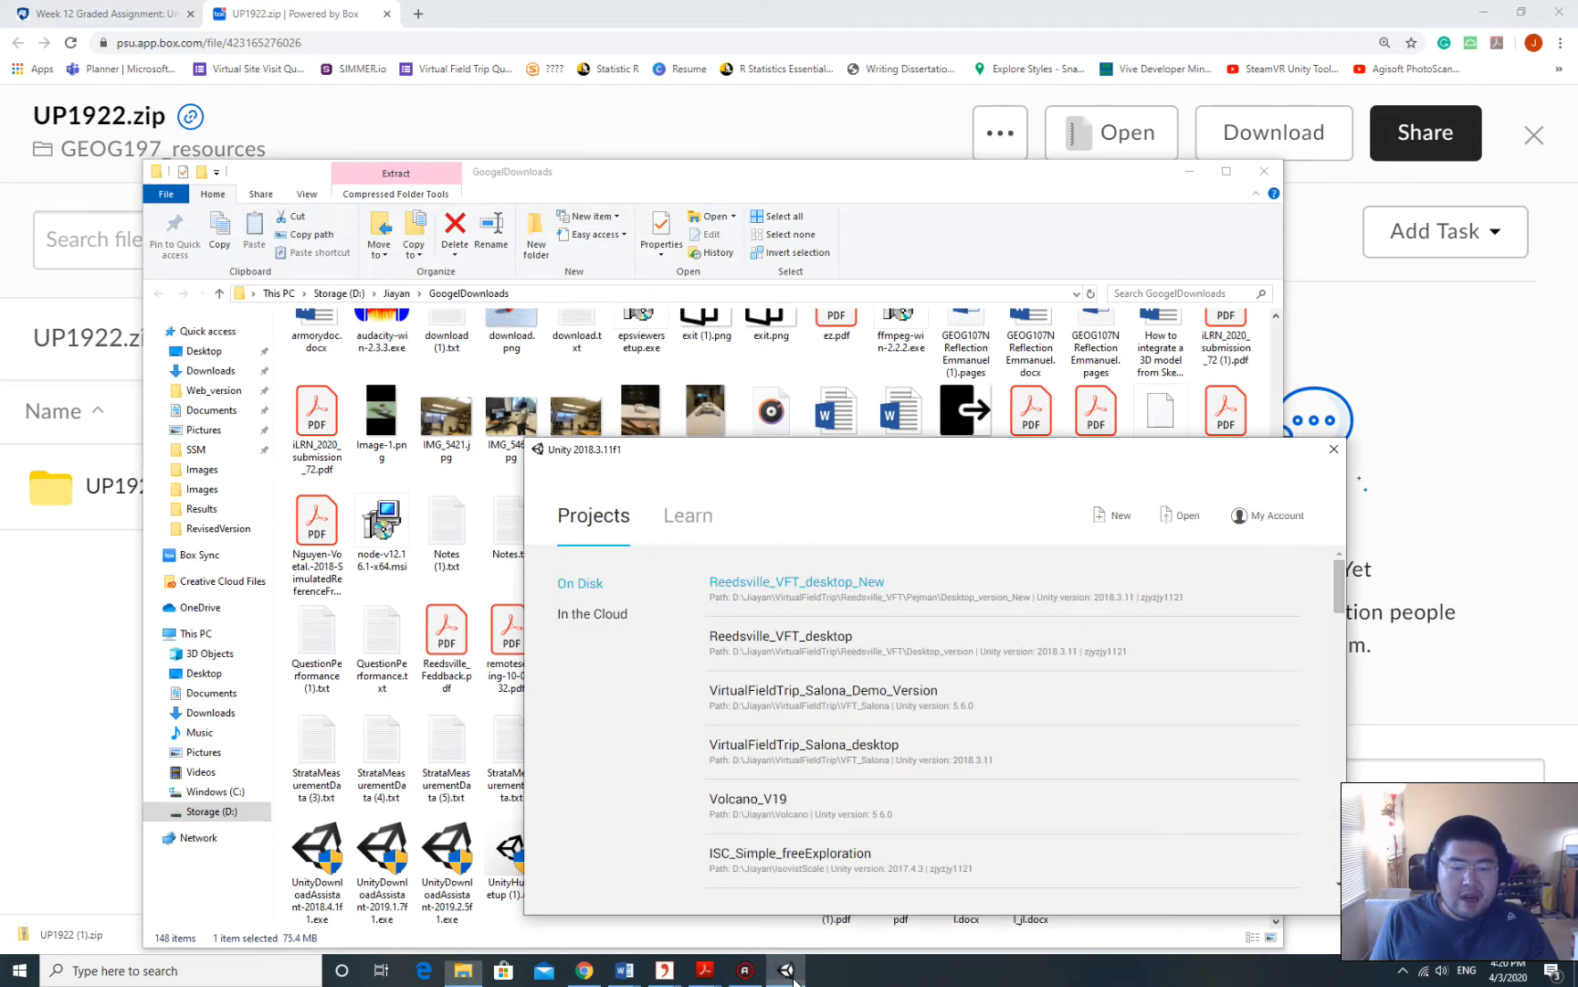
{"action": "left_click_drag", "start_coordinate": [1290, 454], "coordinate": [1413, 381]}
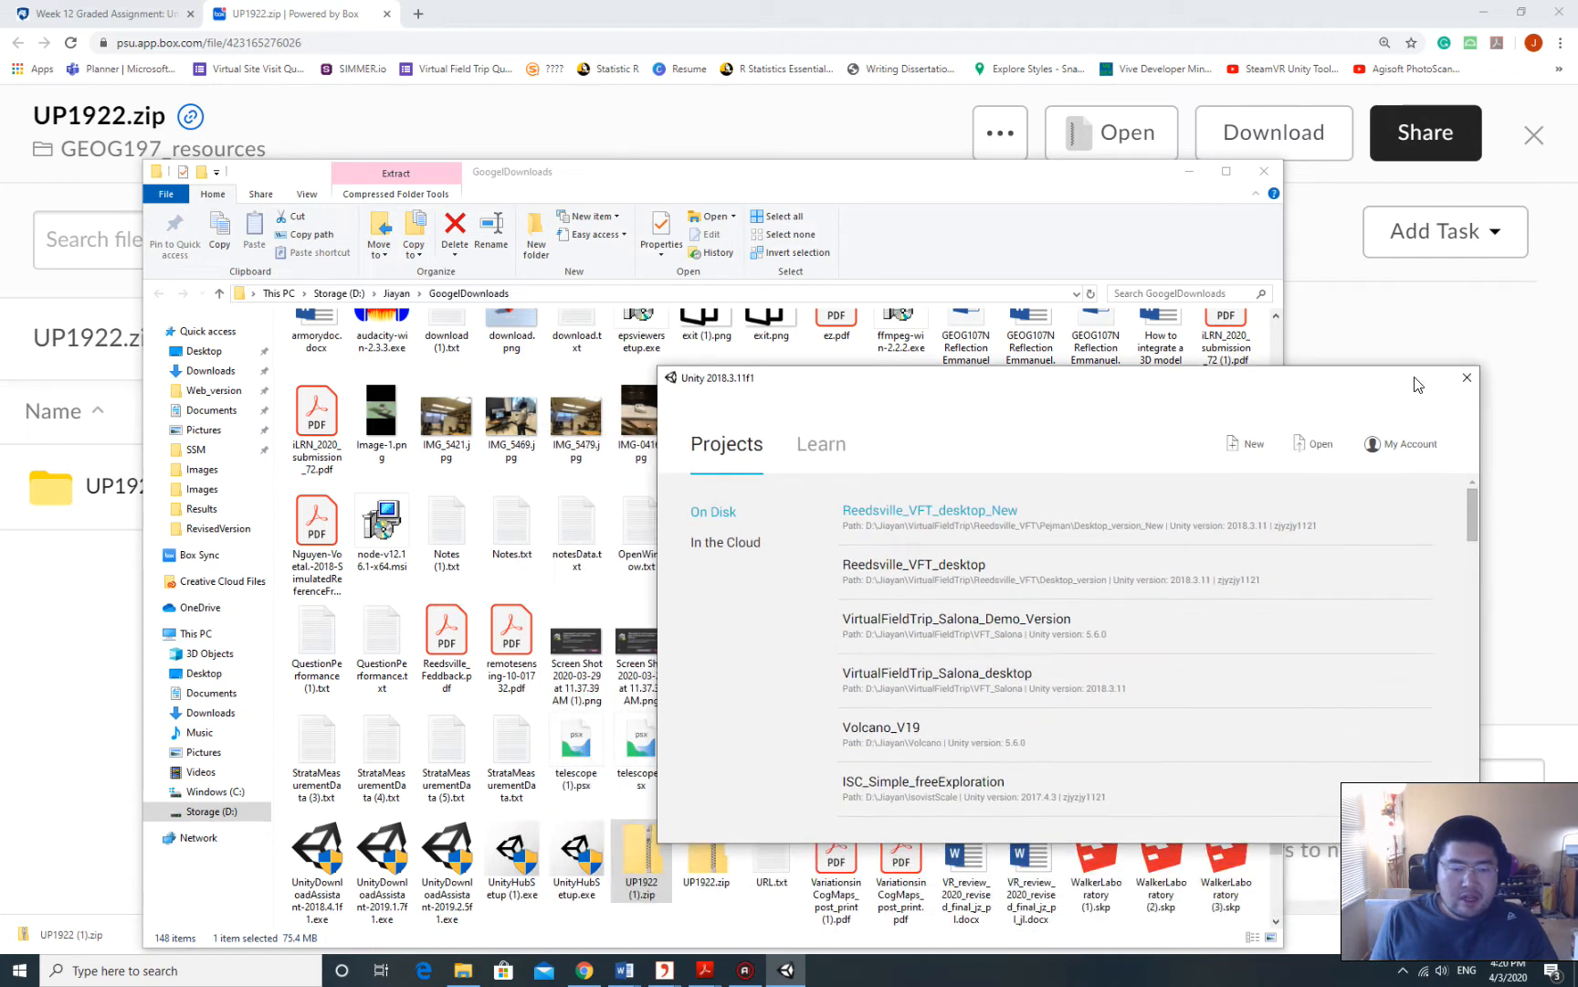
{"action": "left_click", "coordinate": [719, 176]}
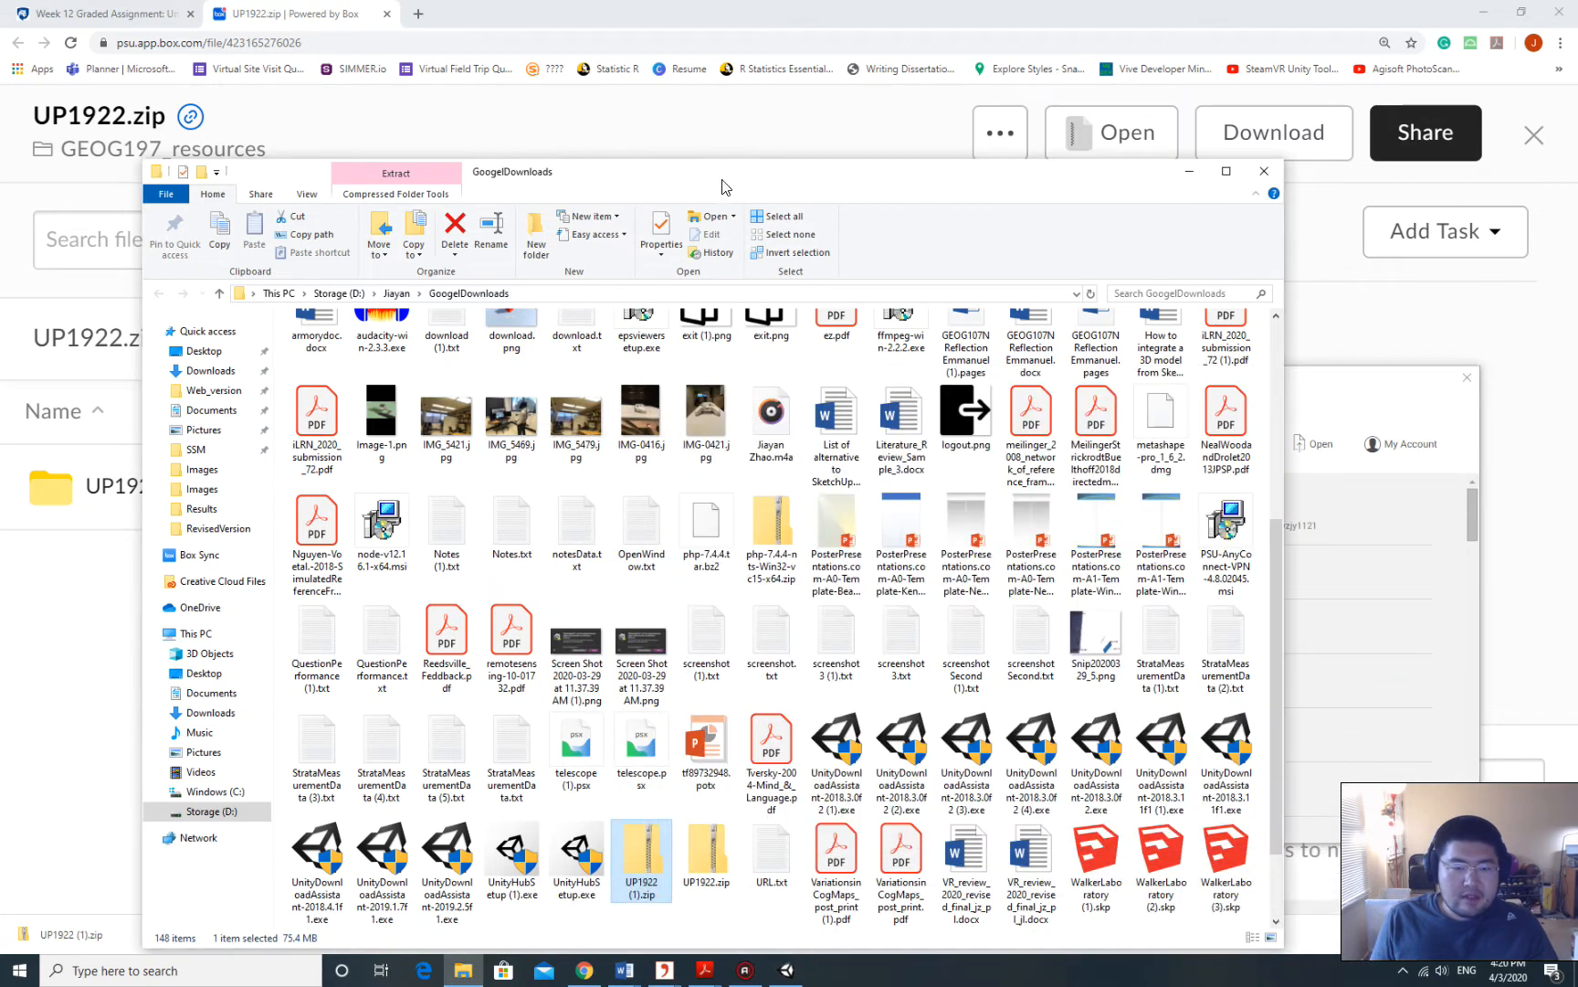
{"action": "right_click", "coordinate": [646, 857]}
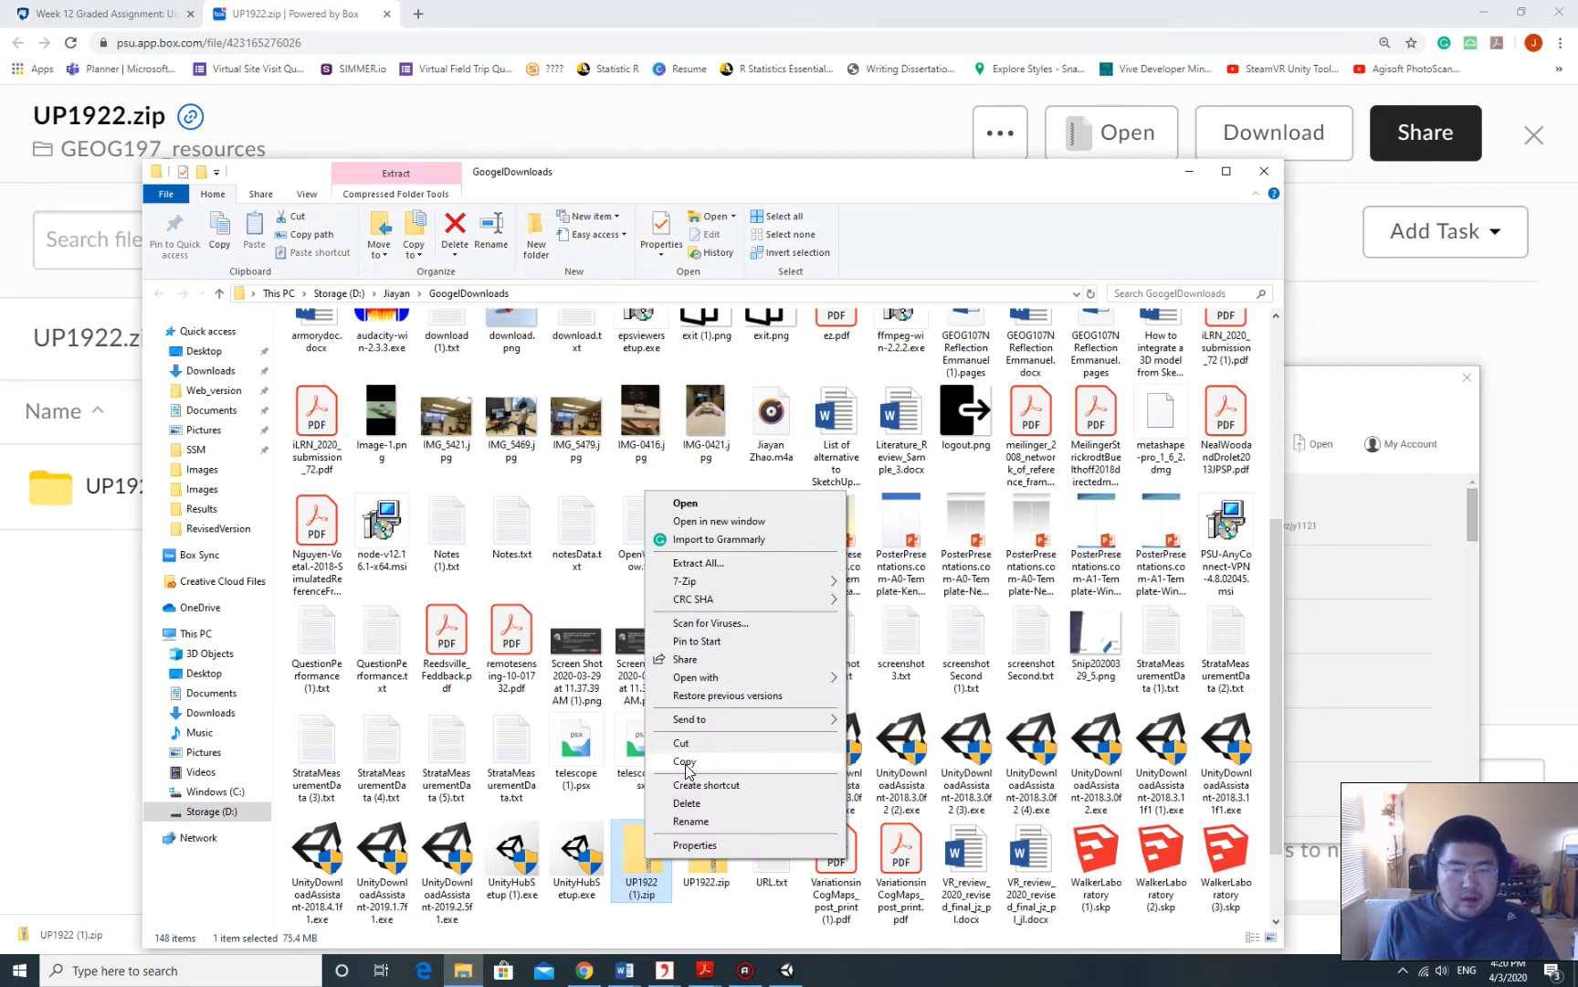
{"action": "left_click", "coordinate": [686, 760]}
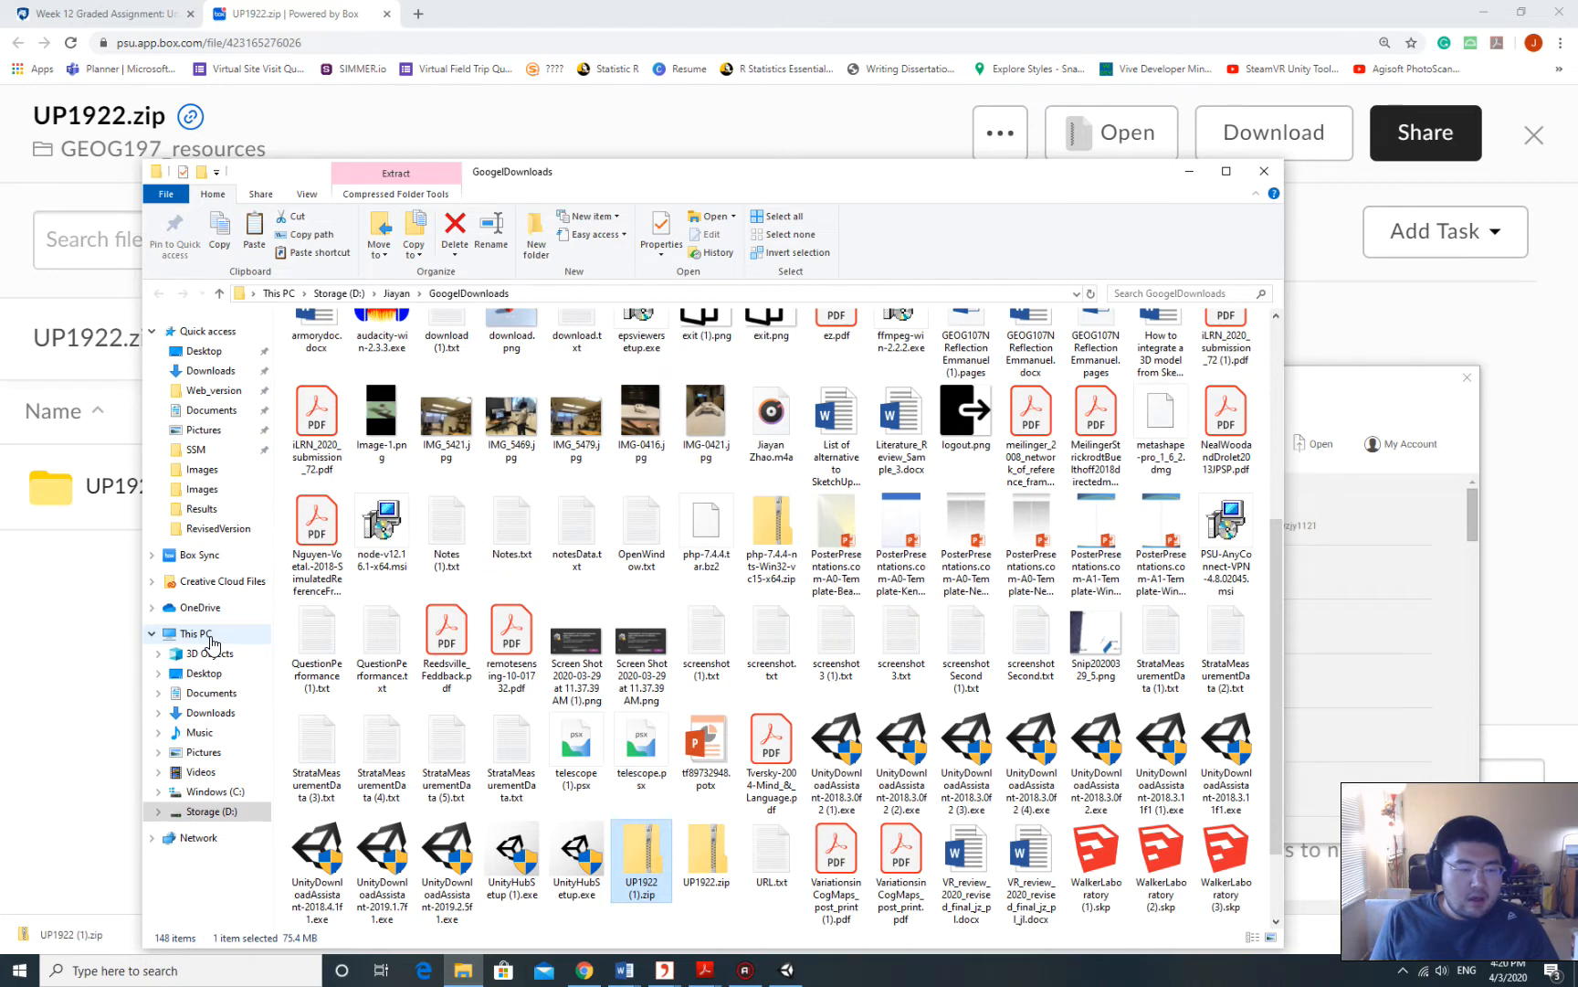
Navigate from This PC through Storage (D:) and the personal folder into GEOG107.
{"action": "left_click", "coordinate": [204, 633]}
{"action": "left_click", "coordinate": [421, 506]}
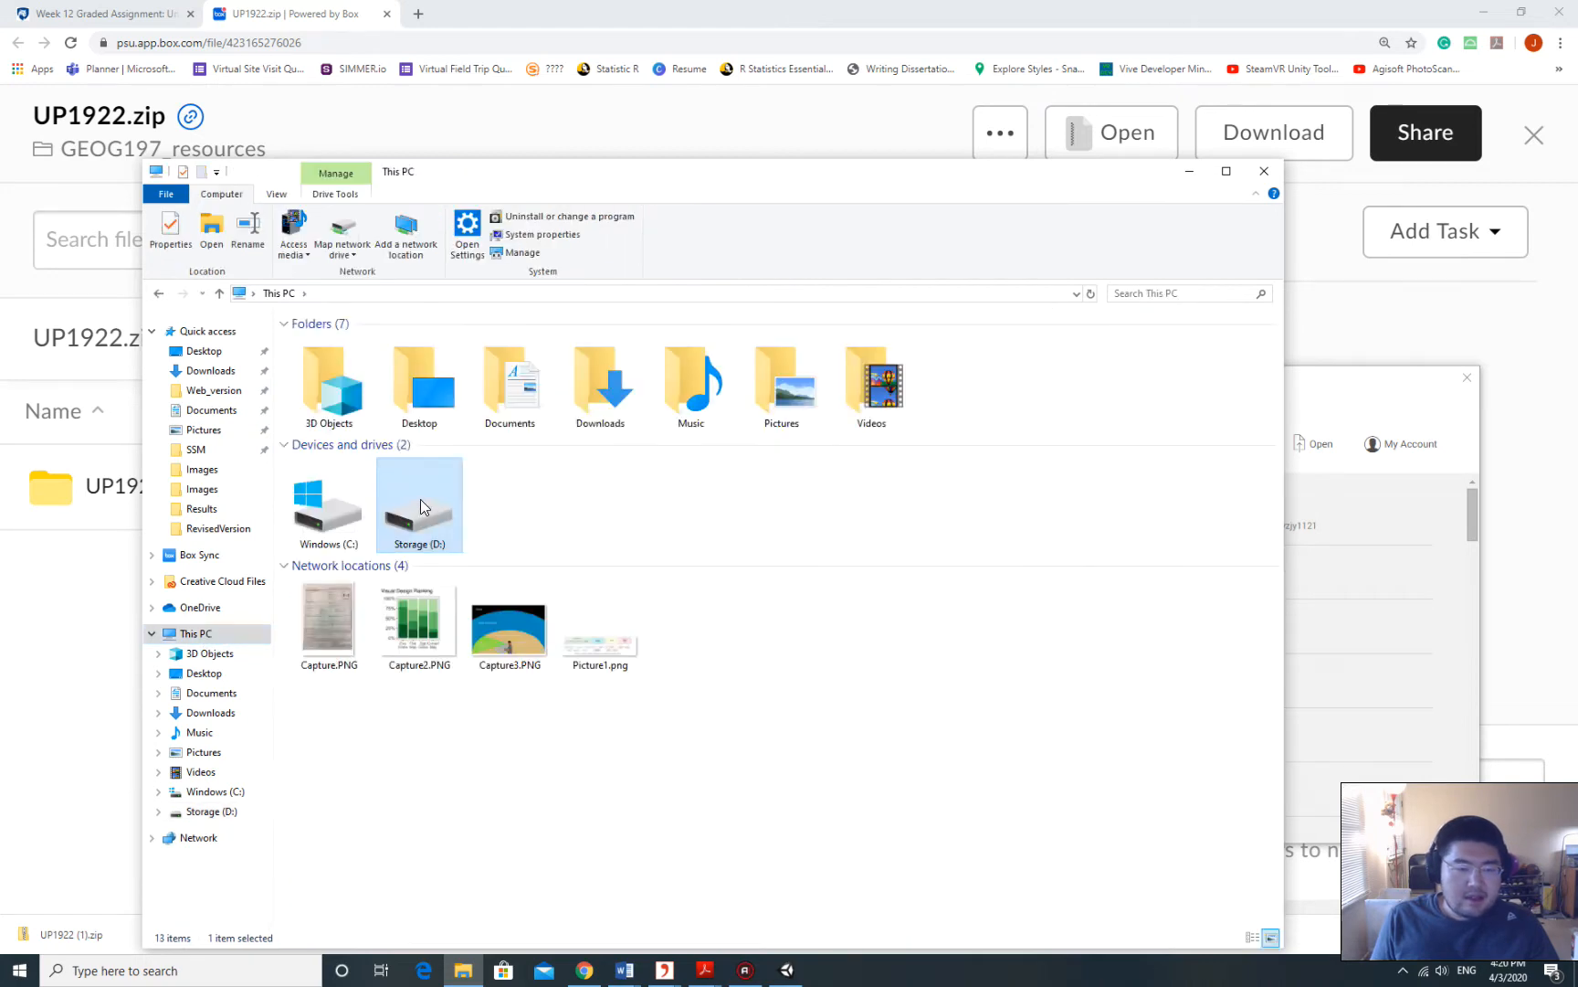
{"action": "double_click", "coordinate": [421, 507]}
{"action": "left_click", "coordinate": [333, 537]}
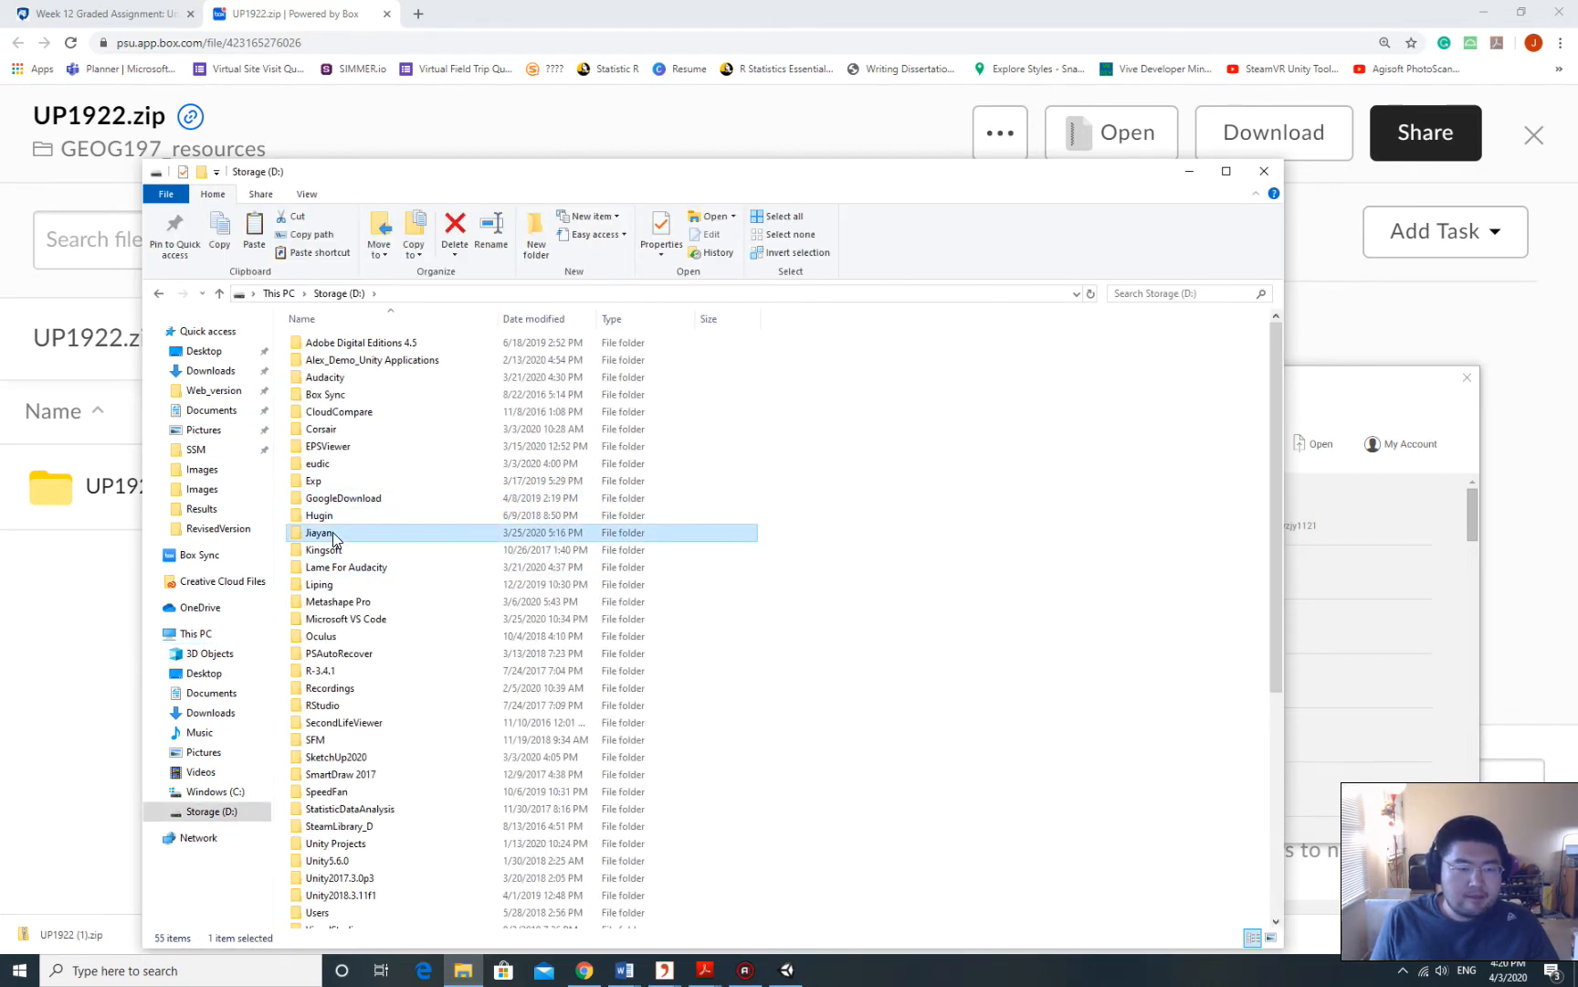
{"action": "left_click", "coordinate": [333, 534]}
{"action": "left_click", "coordinate": [341, 551]}
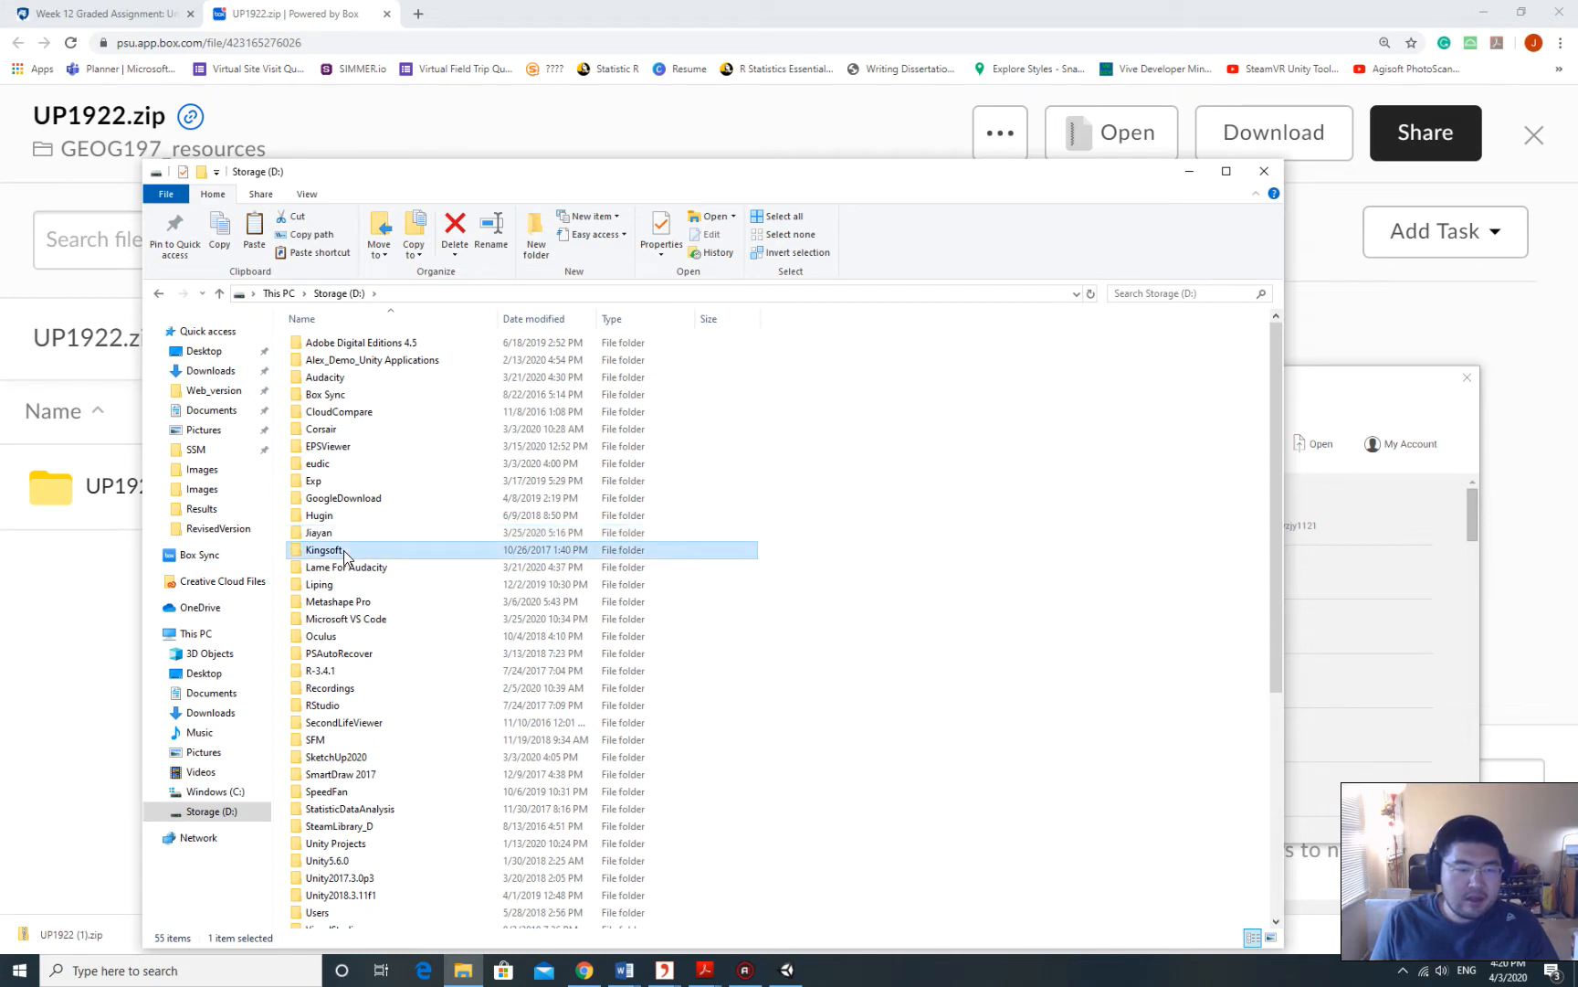
{"action": "left_click", "coordinate": [347, 532]}
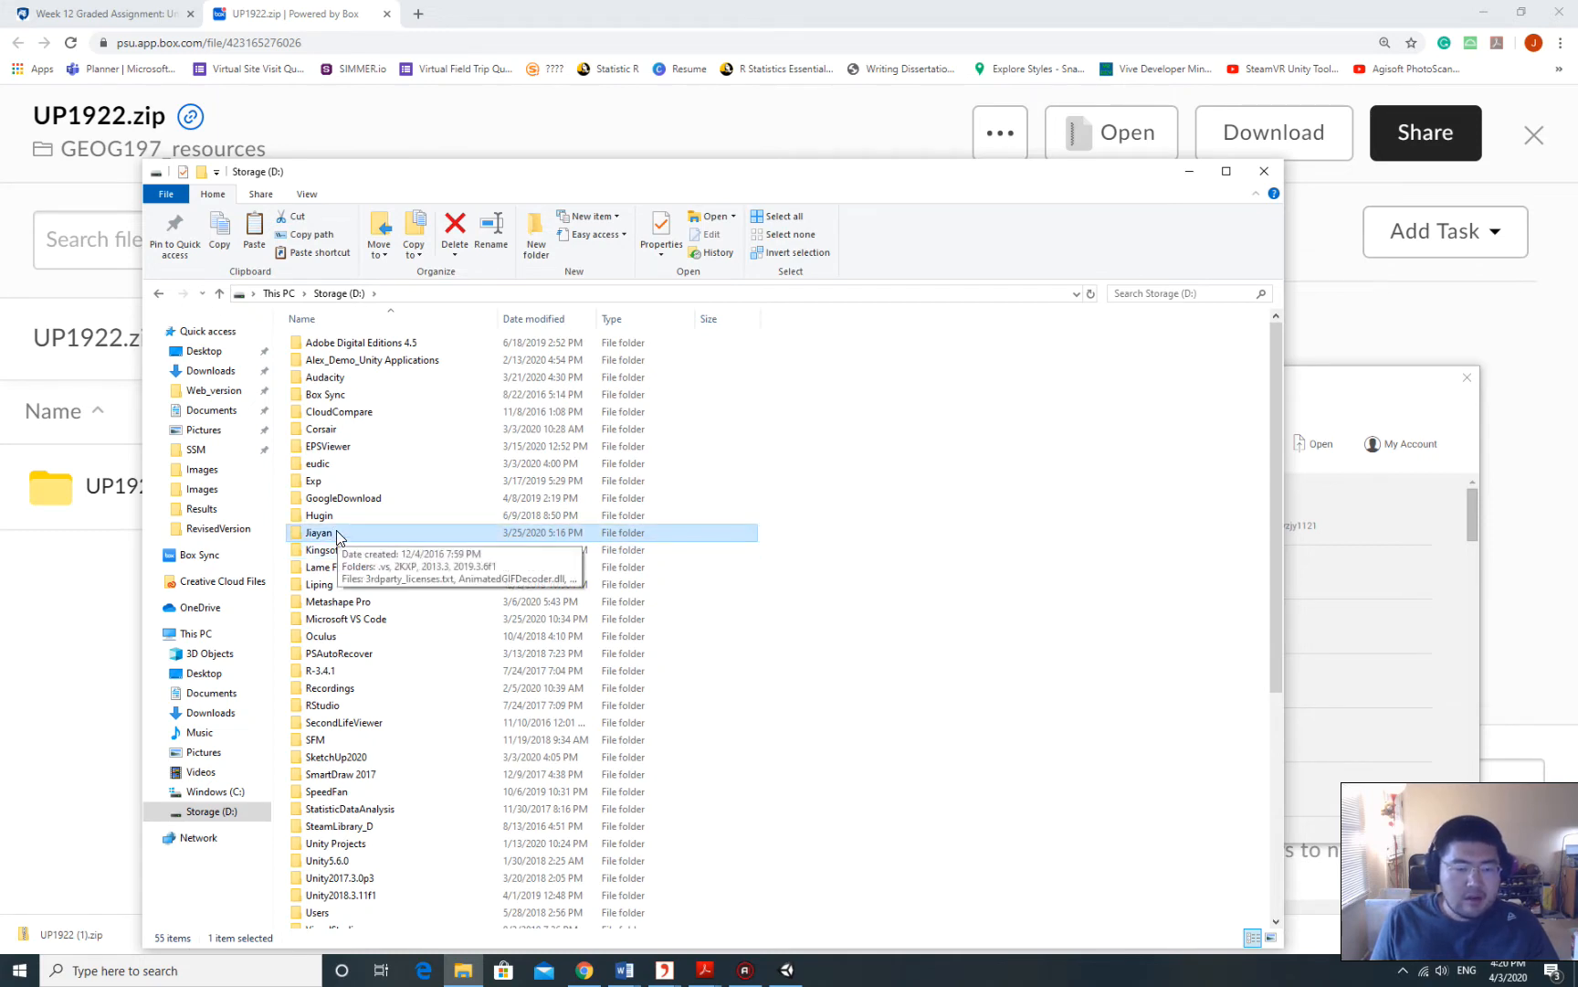
{"action": "double_click", "coordinate": [340, 535]}
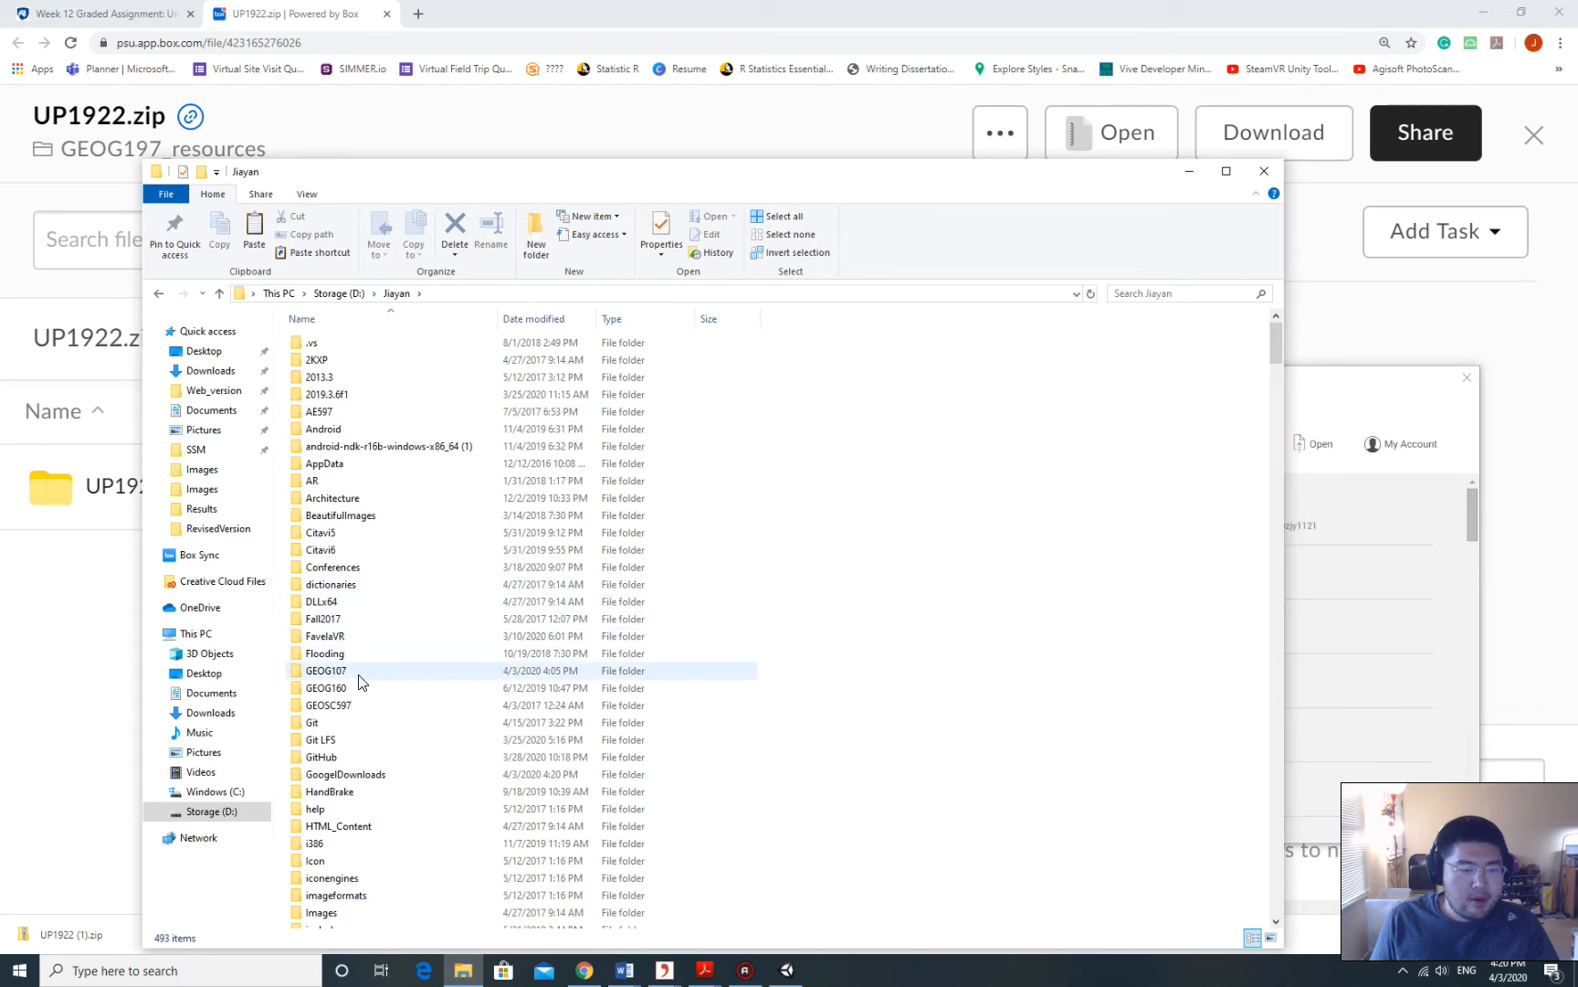
{"action": "scroll", "coordinate": [383, 683], "scroll_direction": "down", "scroll_amount": 2}
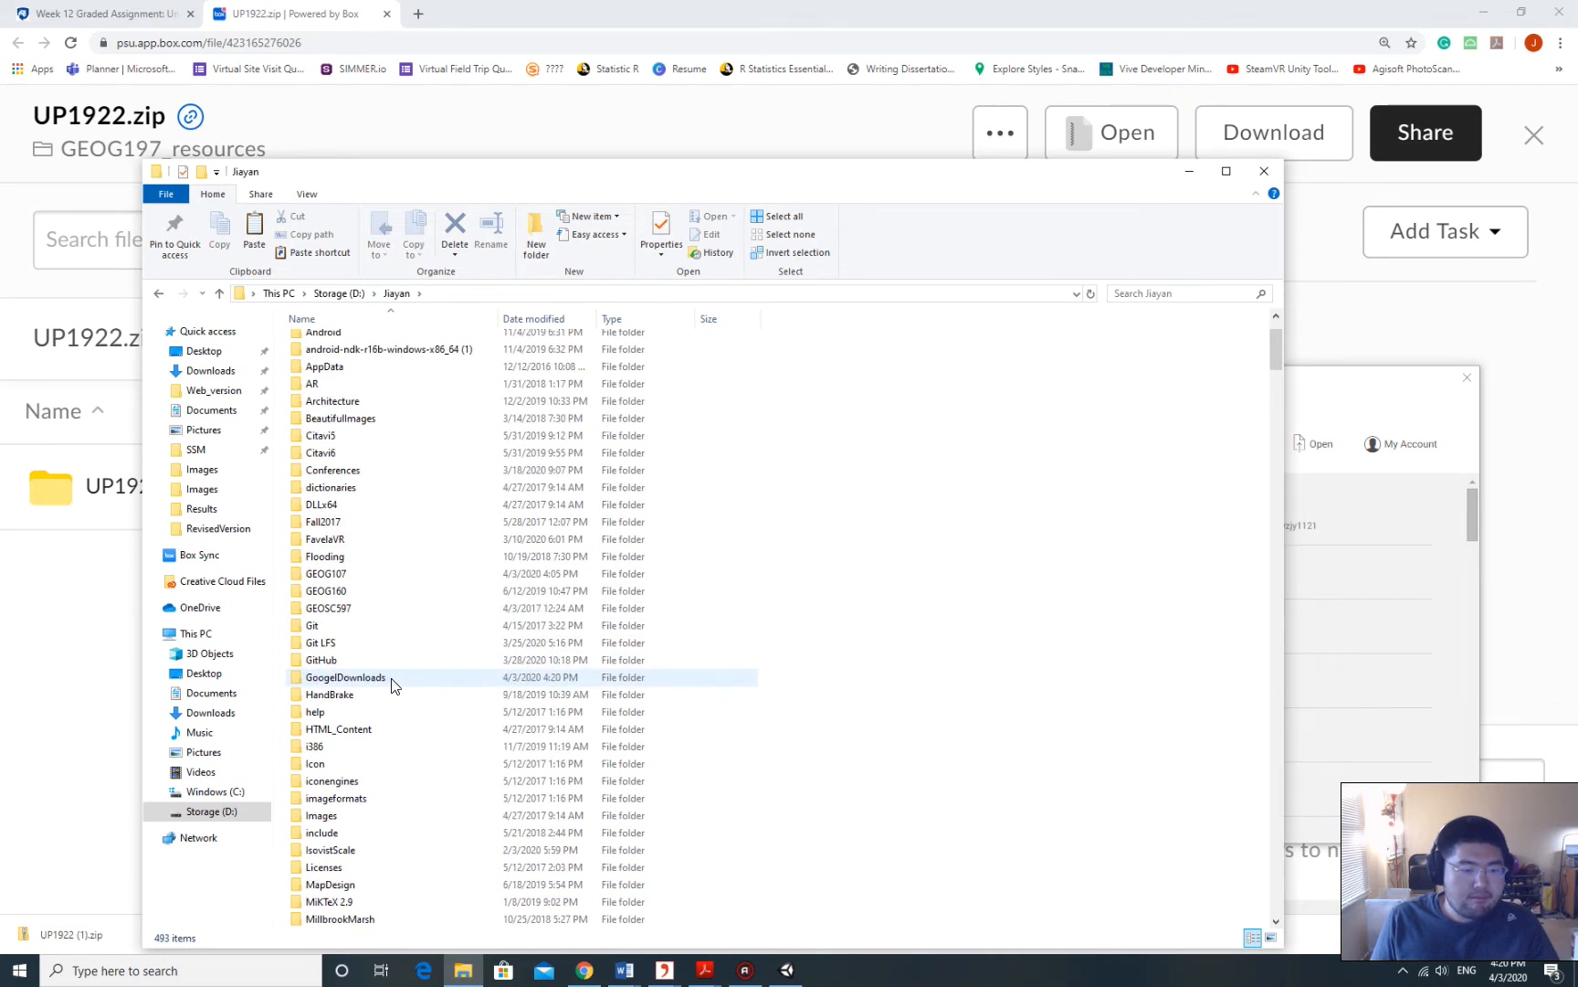
{"action": "scroll", "coordinate": [393, 685], "scroll_direction": "up", "scroll_amount": 2}
{"action": "double_click", "coordinate": [364, 673]}
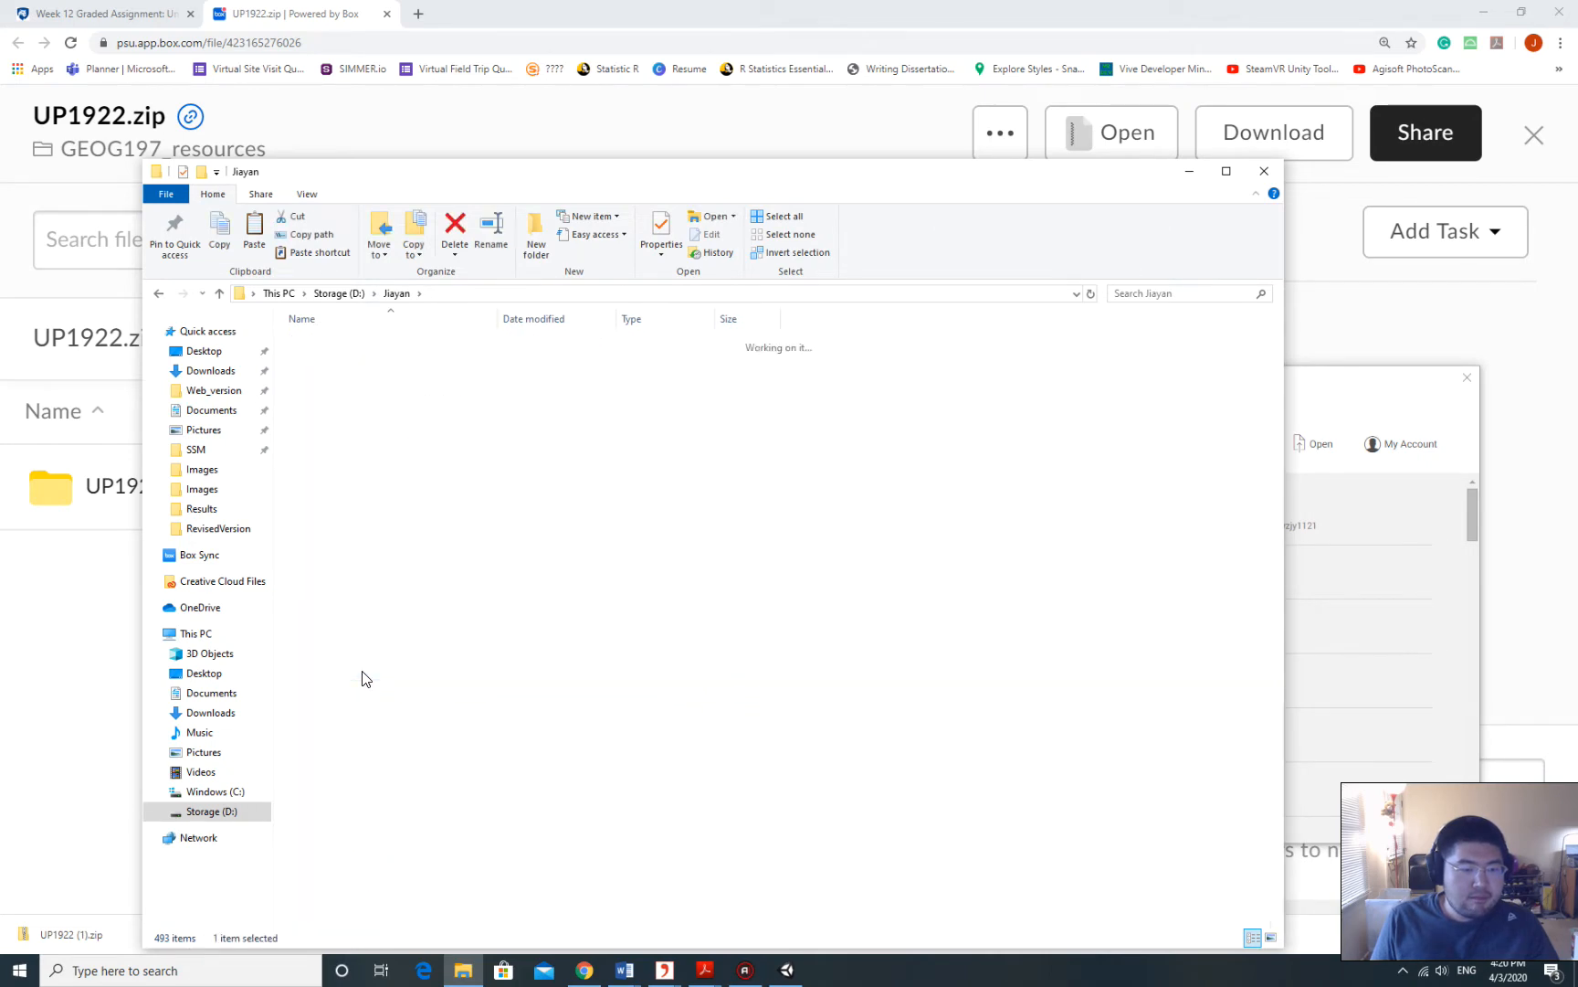
Create a new folder named 'Week 12 assignment' in GEOG107.
{"action": "right_click", "coordinate": [416, 643]}
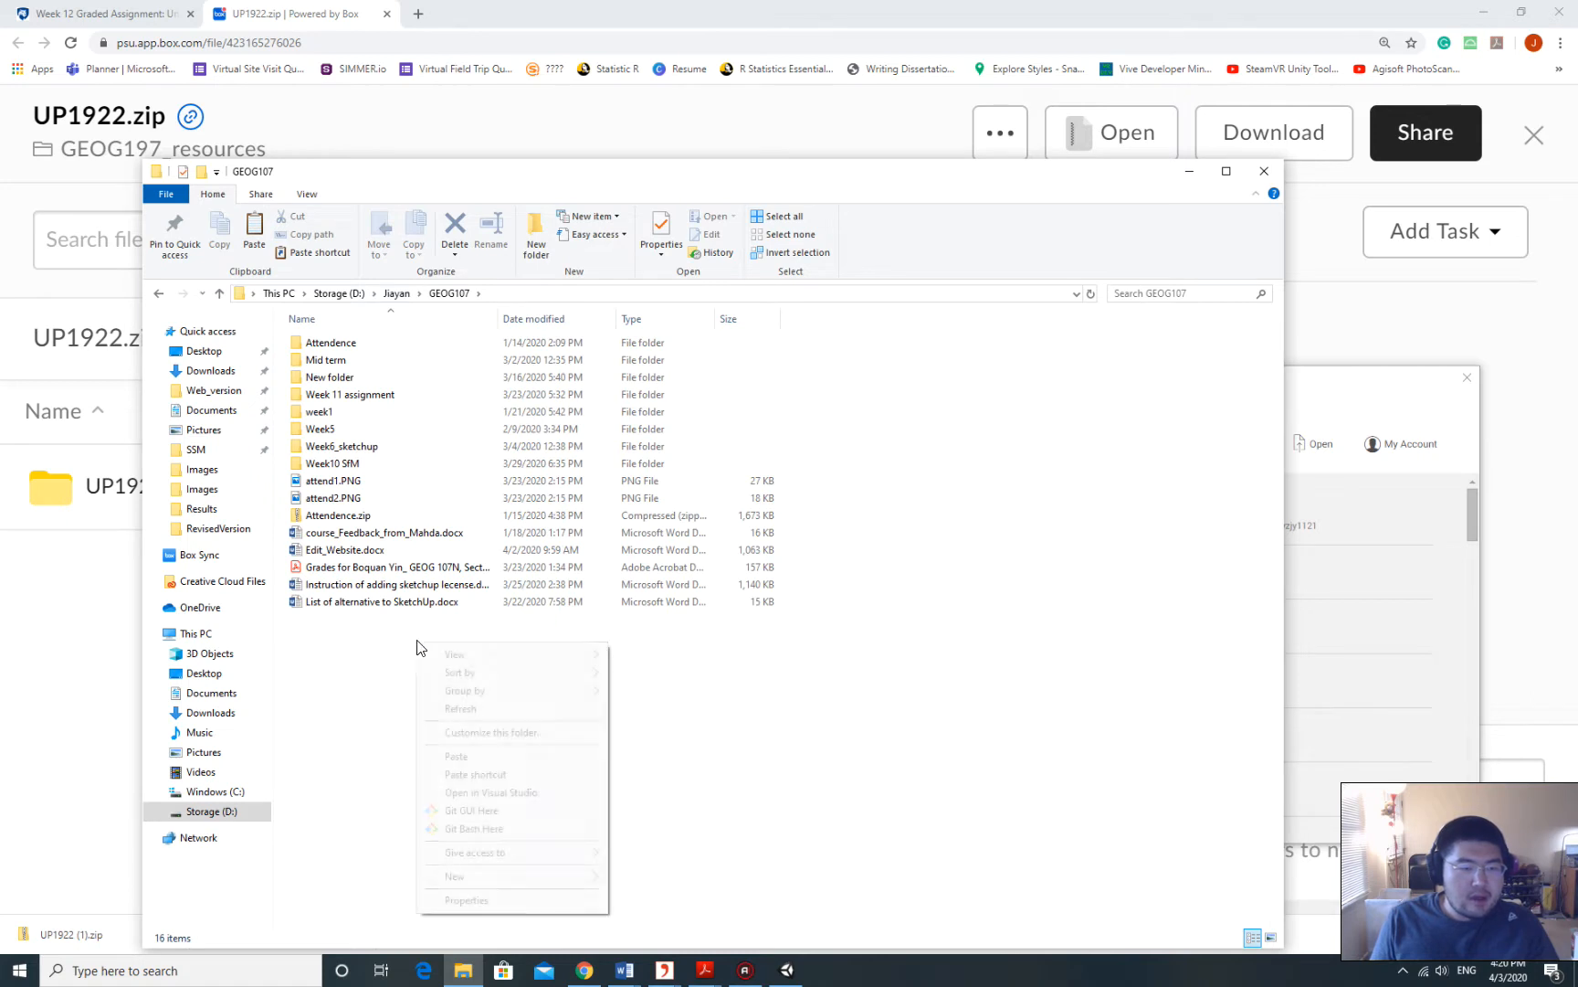
{"action": "mouse_move", "coordinate": [504, 879]}
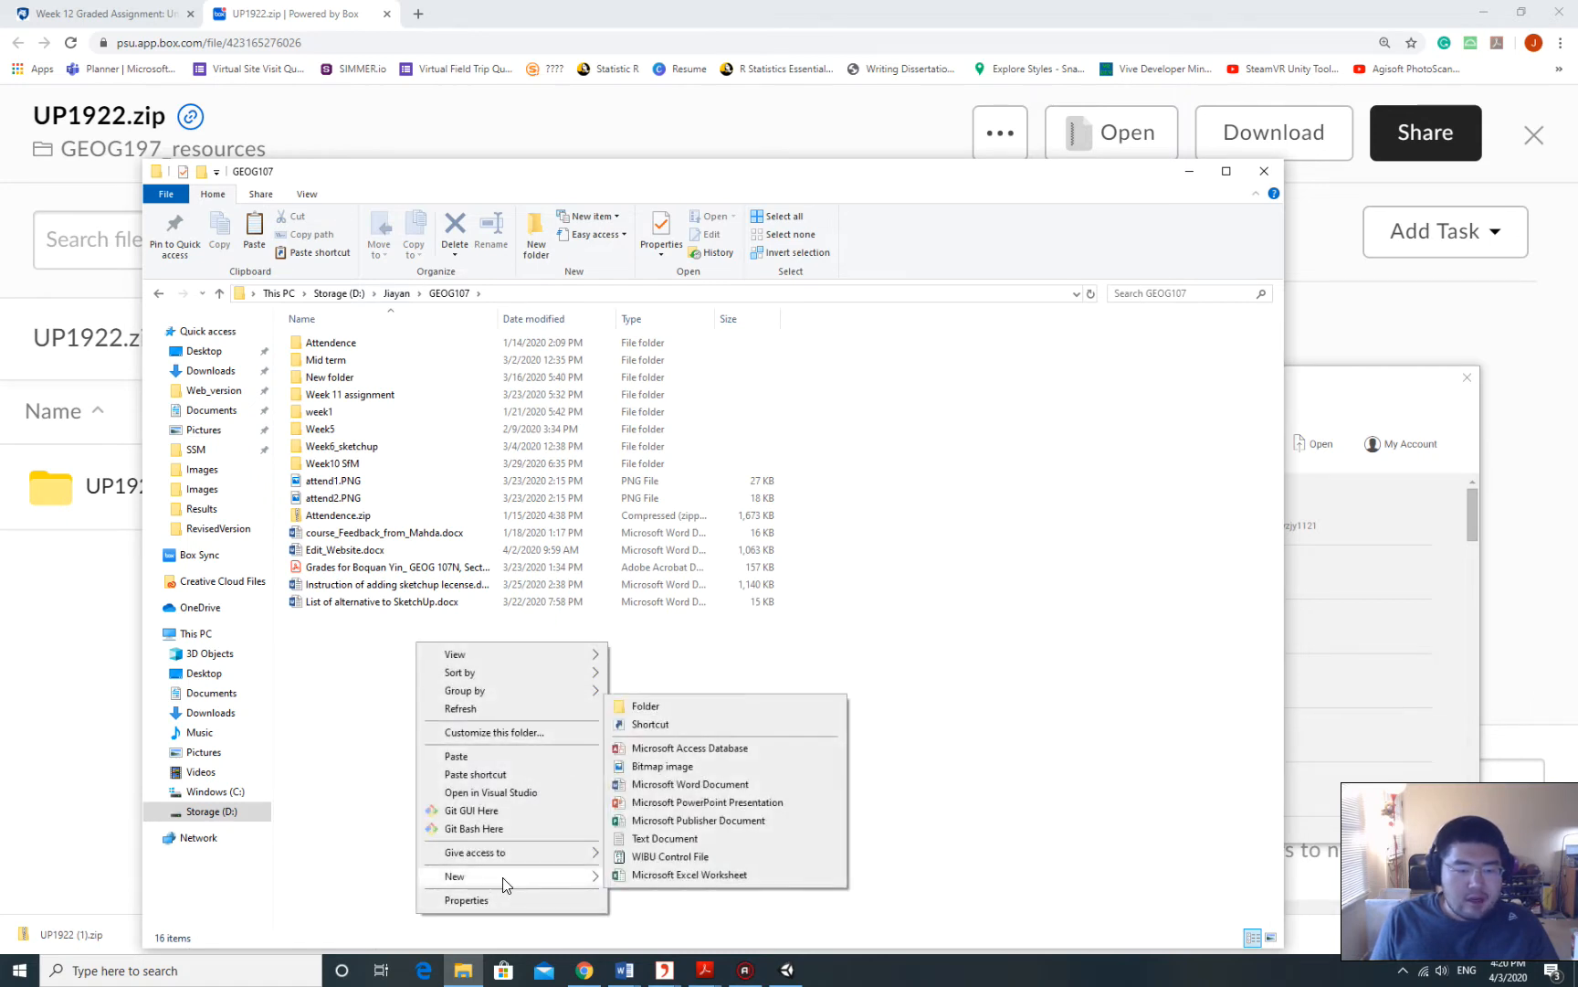
{"action": "left_click", "coordinate": [683, 706]}
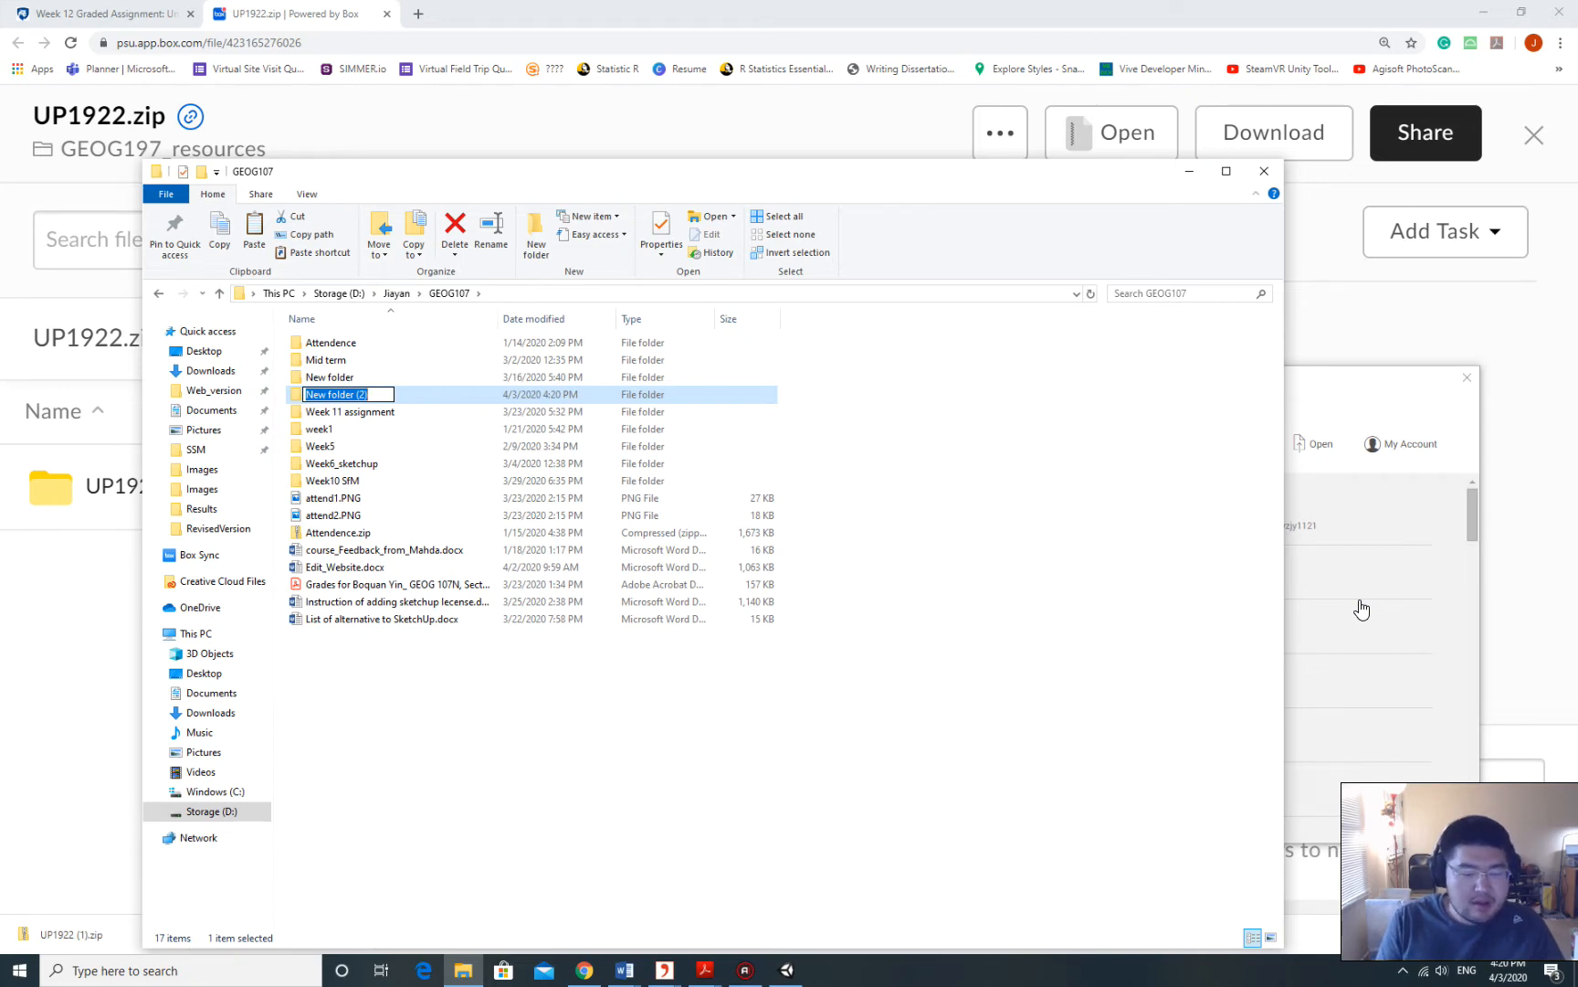
{"action": "type", "text": "Week 12 as"}
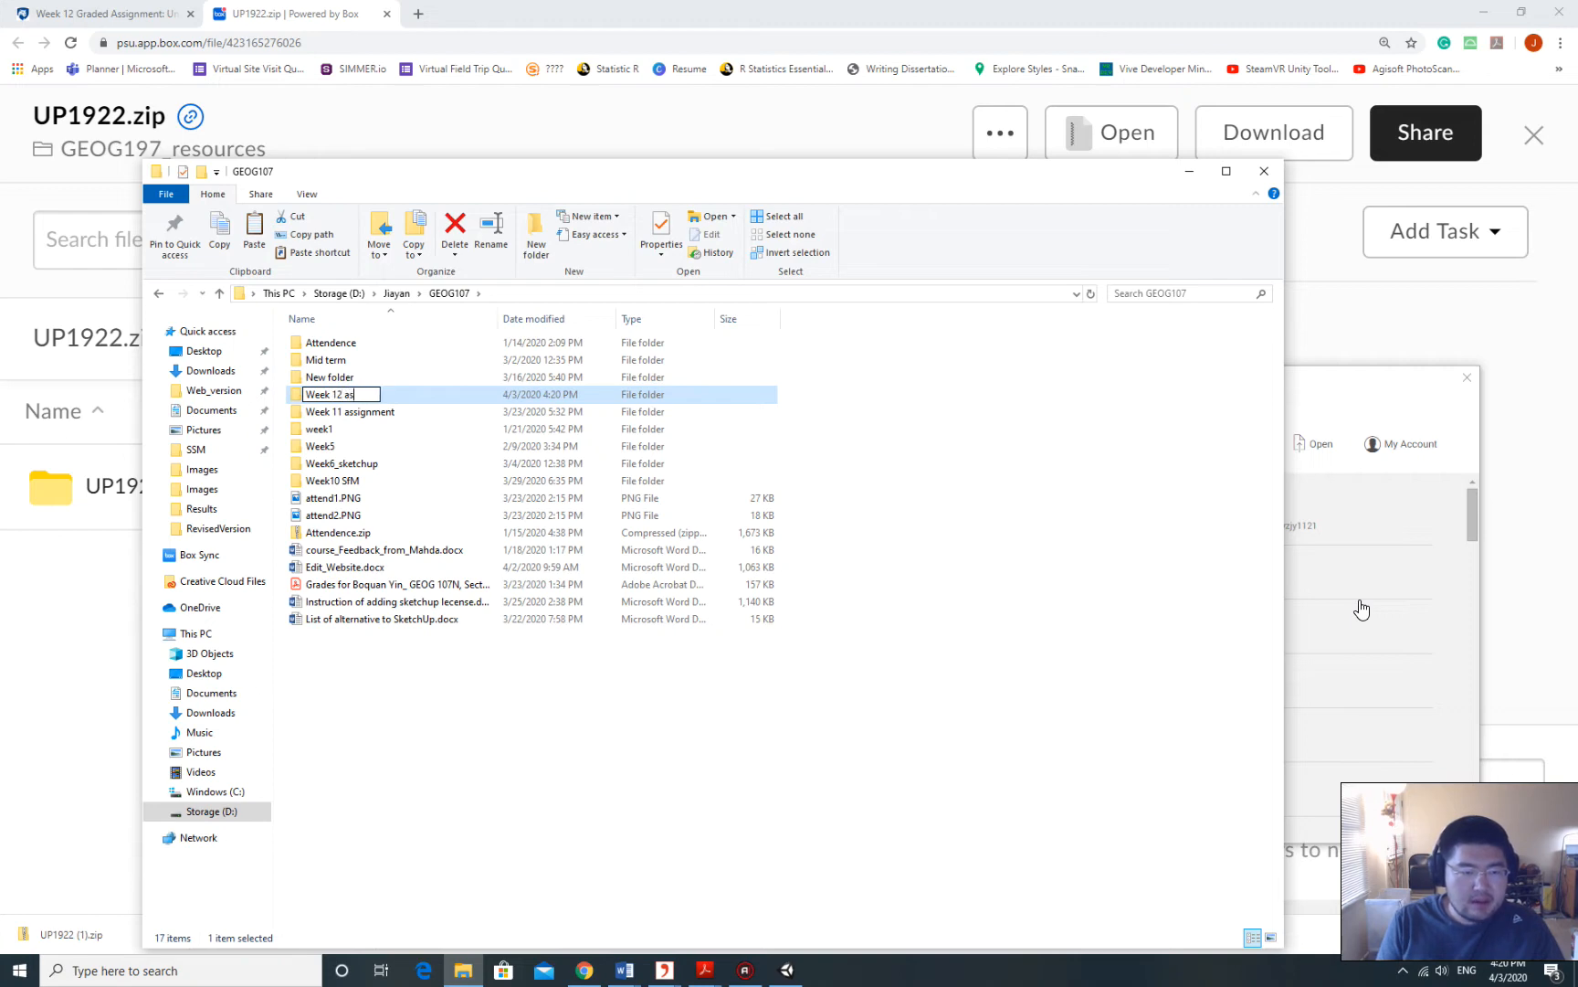
{"action": "type", "text": "signment"}
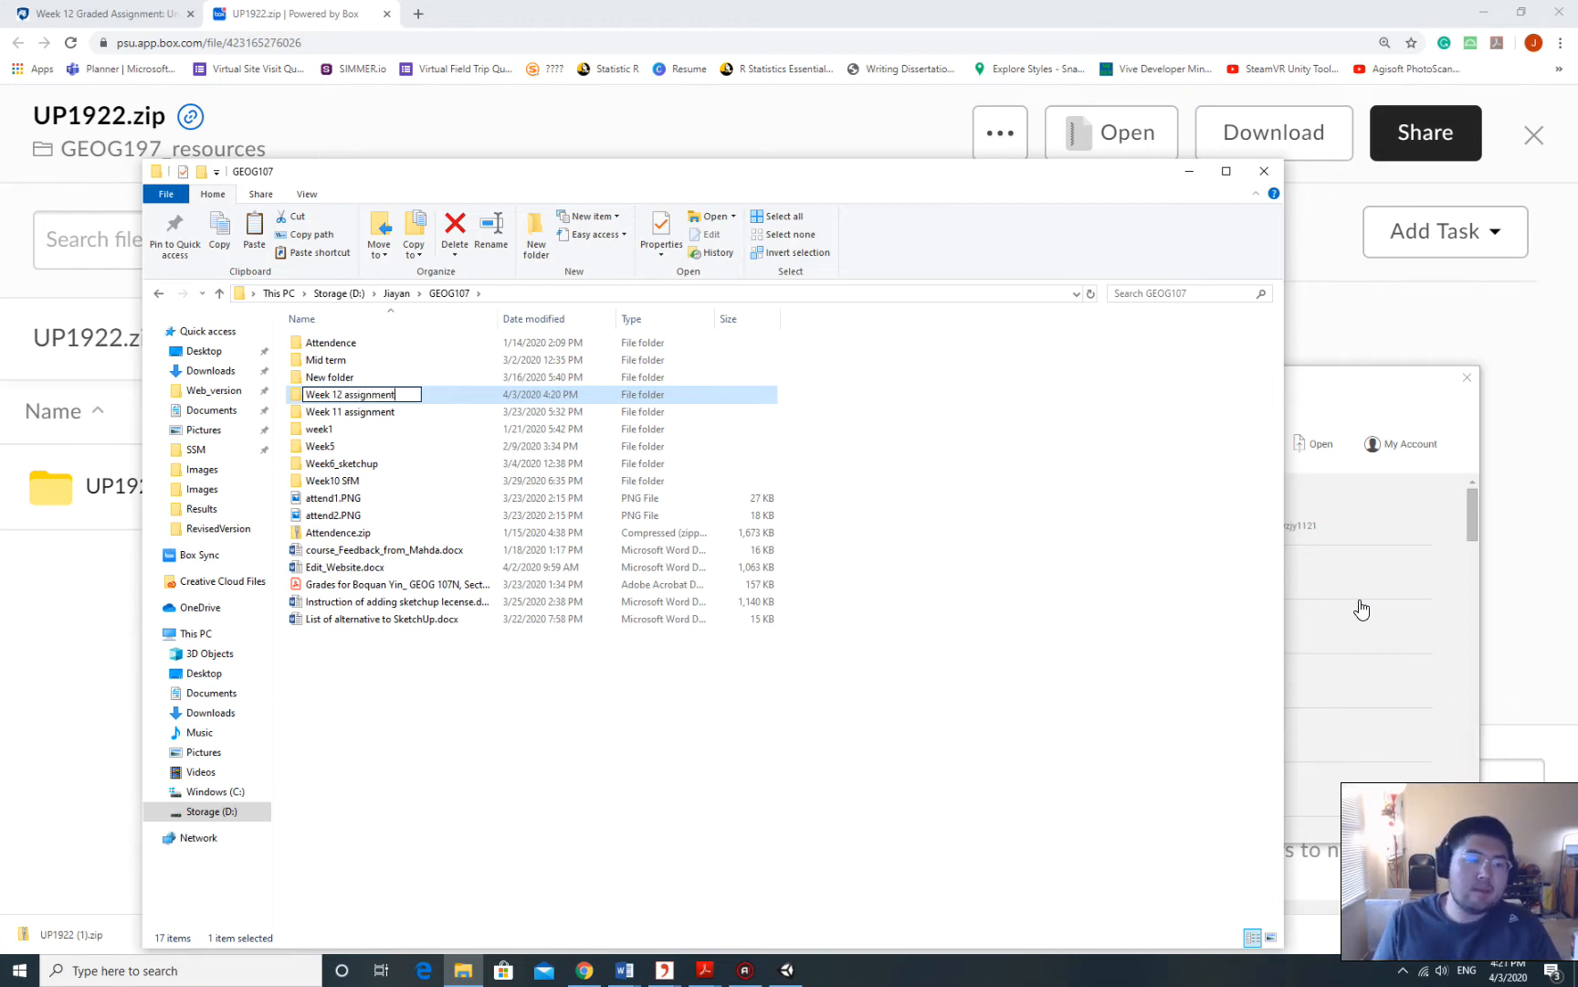
{"action": "key", "text": "Return"}
Paste UP1922 (1).zip into the new Week 12 assignment folder.
{"action": "double_click", "coordinate": [365, 395]}
{"action": "right_click", "coordinate": [475, 420]}
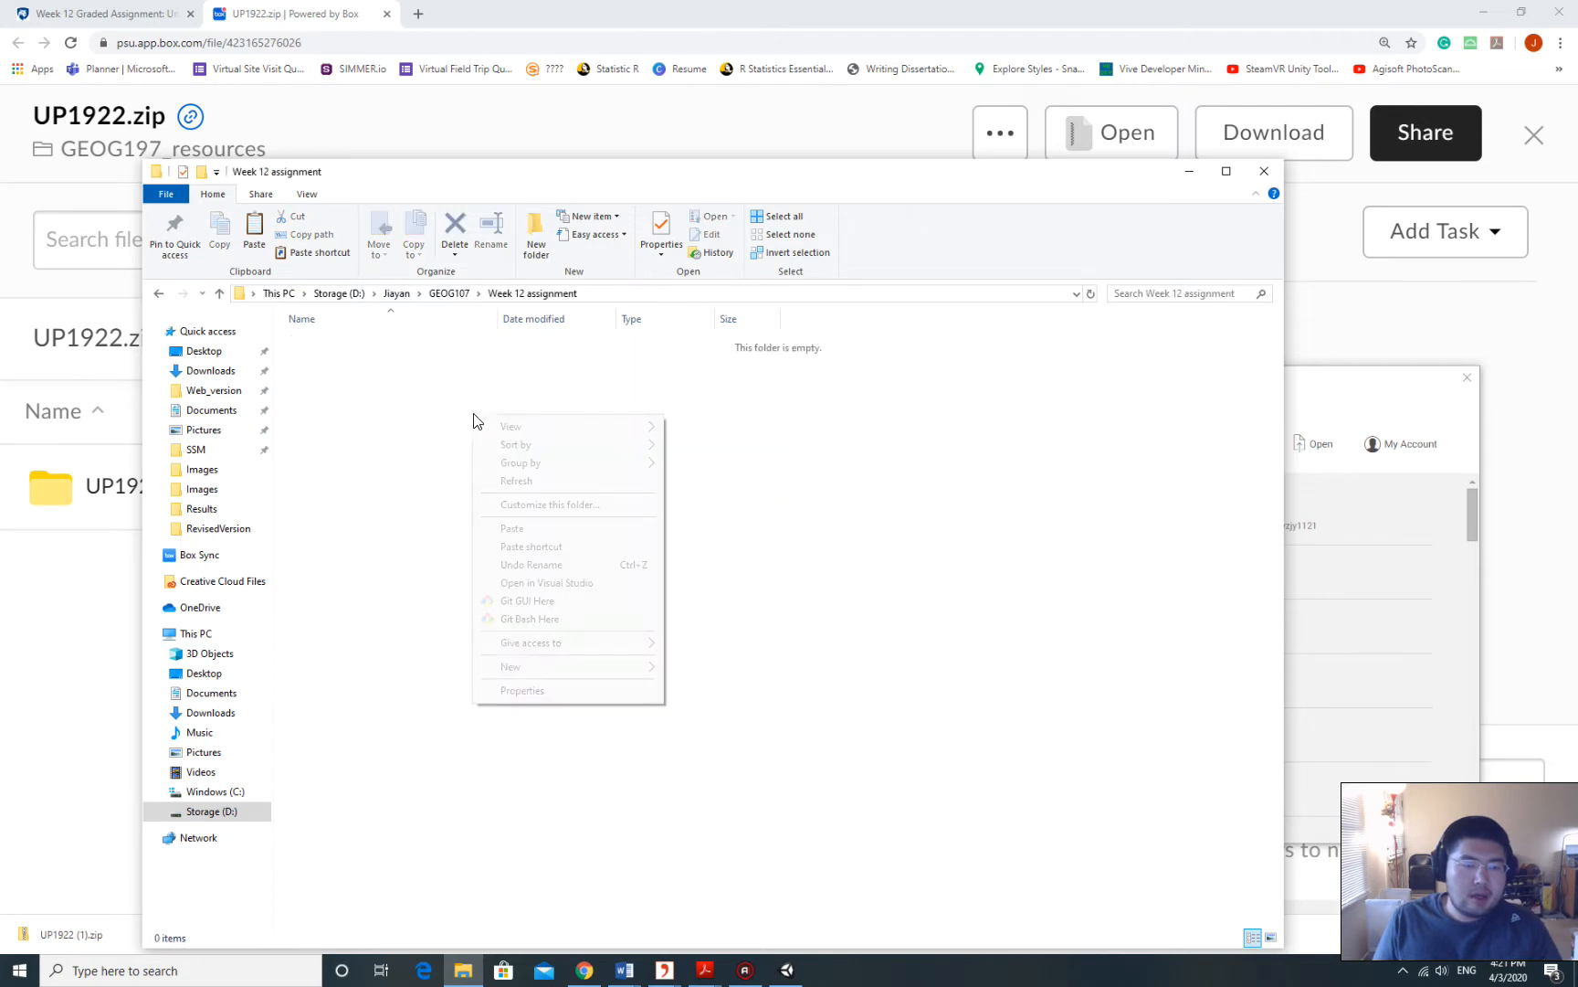
{"action": "left_click", "coordinate": [552, 529]}
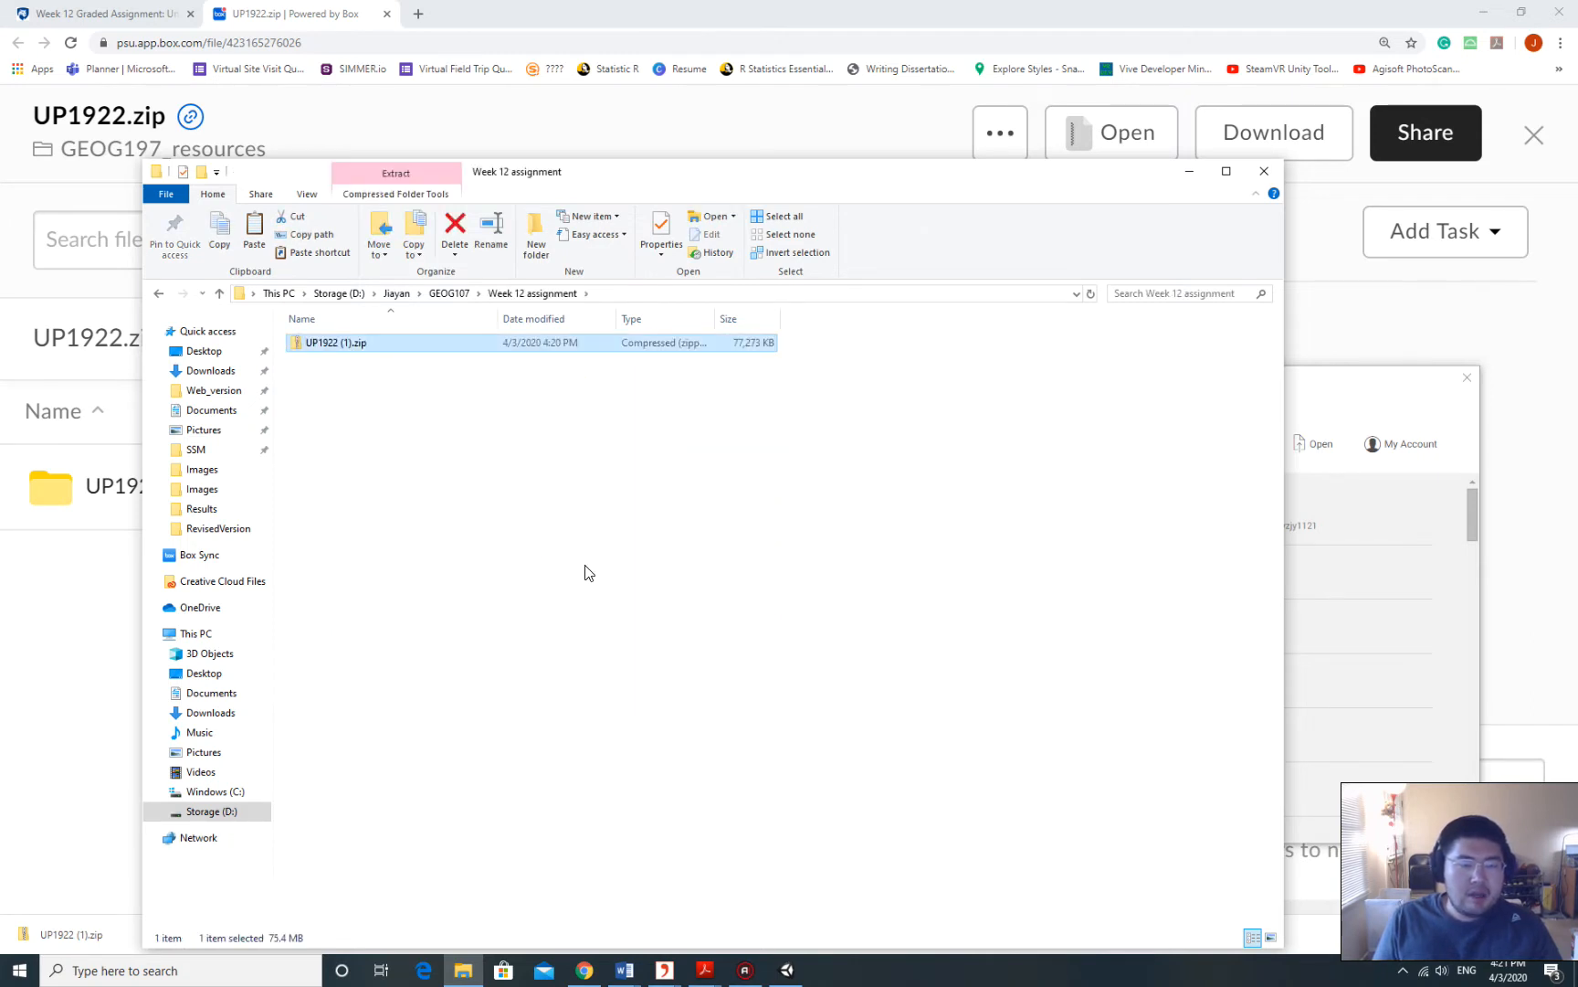
Extract UP1922 (1).zip with 7-Zip into a UP1922 folder beside the archive.
{"action": "right_click", "coordinate": [343, 344]}
{"action": "mouse_move", "coordinate": [411, 435]}
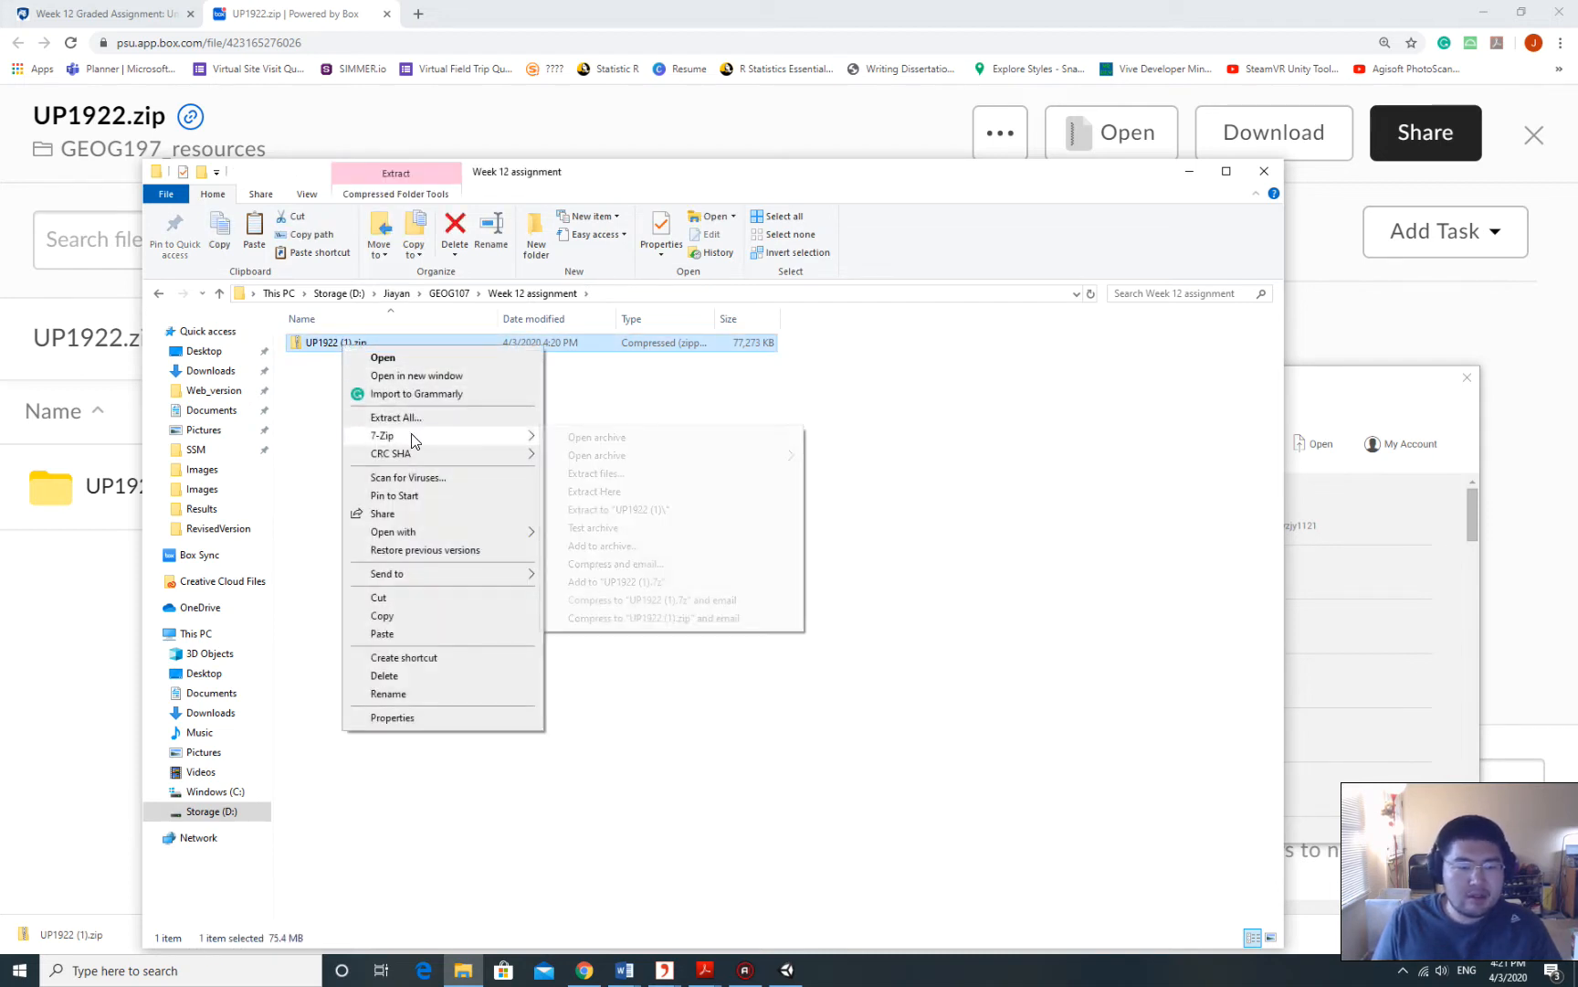
{"action": "left_click", "coordinate": [612, 492]}
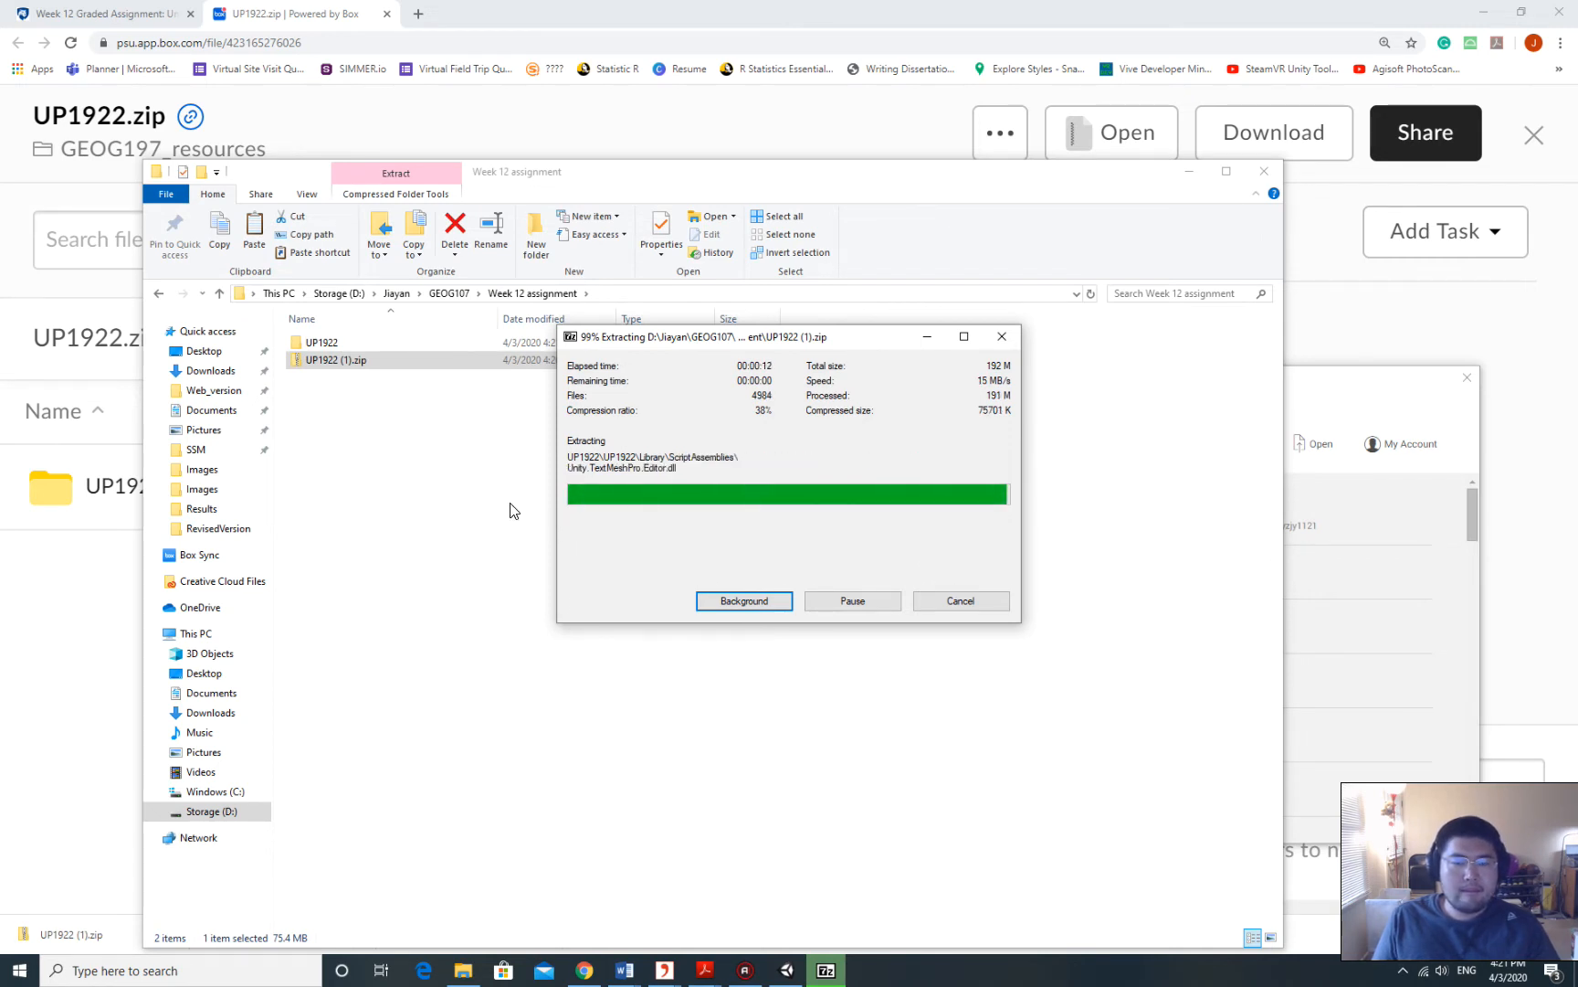
{"action": "left_click", "coordinate": [486, 504]}
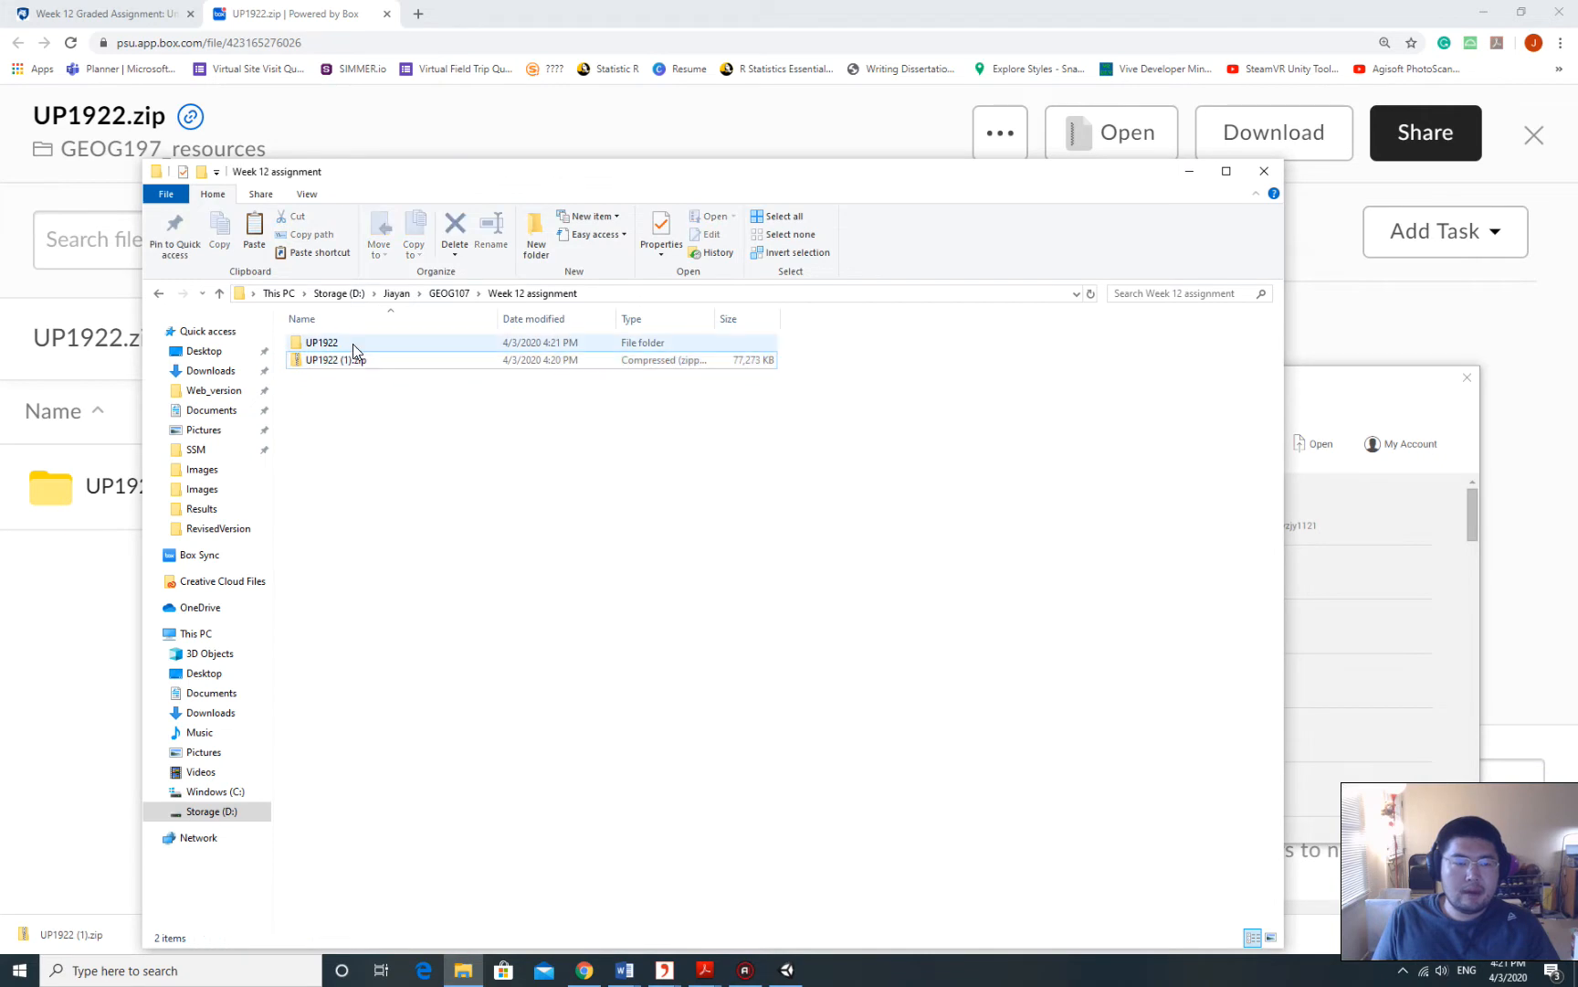
Bring up the Unity launcher and start opening an existing project.
{"action": "left_click", "coordinate": [353, 345]}
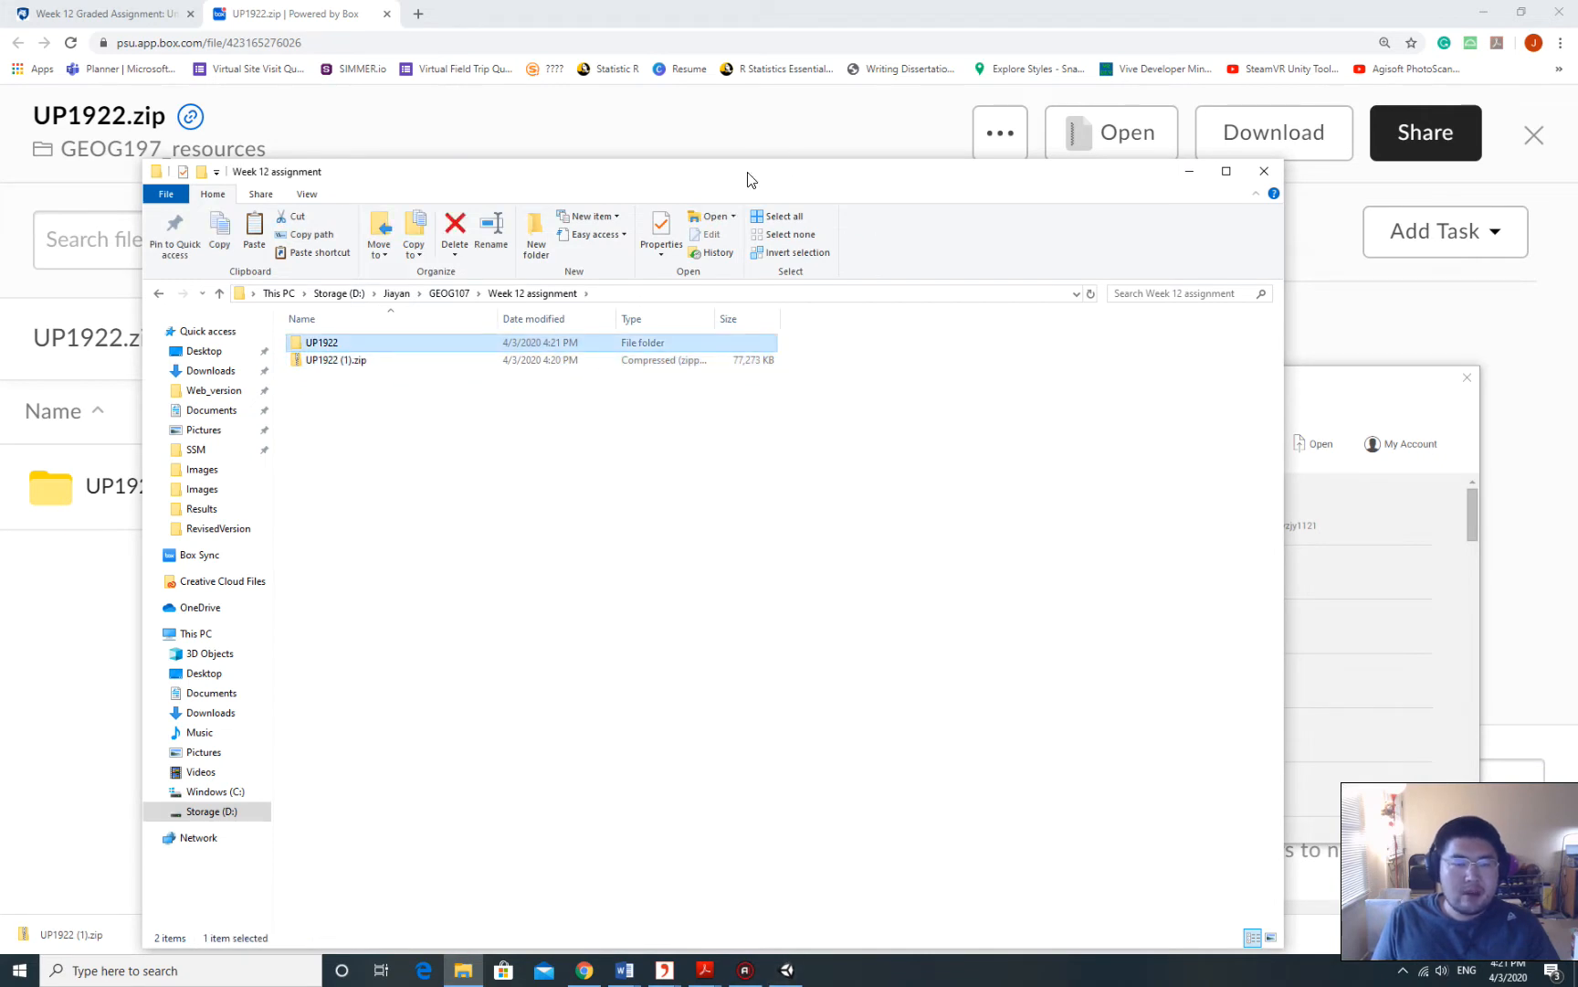
{"action": "left_click", "coordinate": [788, 968]}
{"action": "left_click_drag", "start_coordinate": [925, 392], "coordinate": [683, 255]}
{"action": "left_click", "coordinate": [1074, 311]}
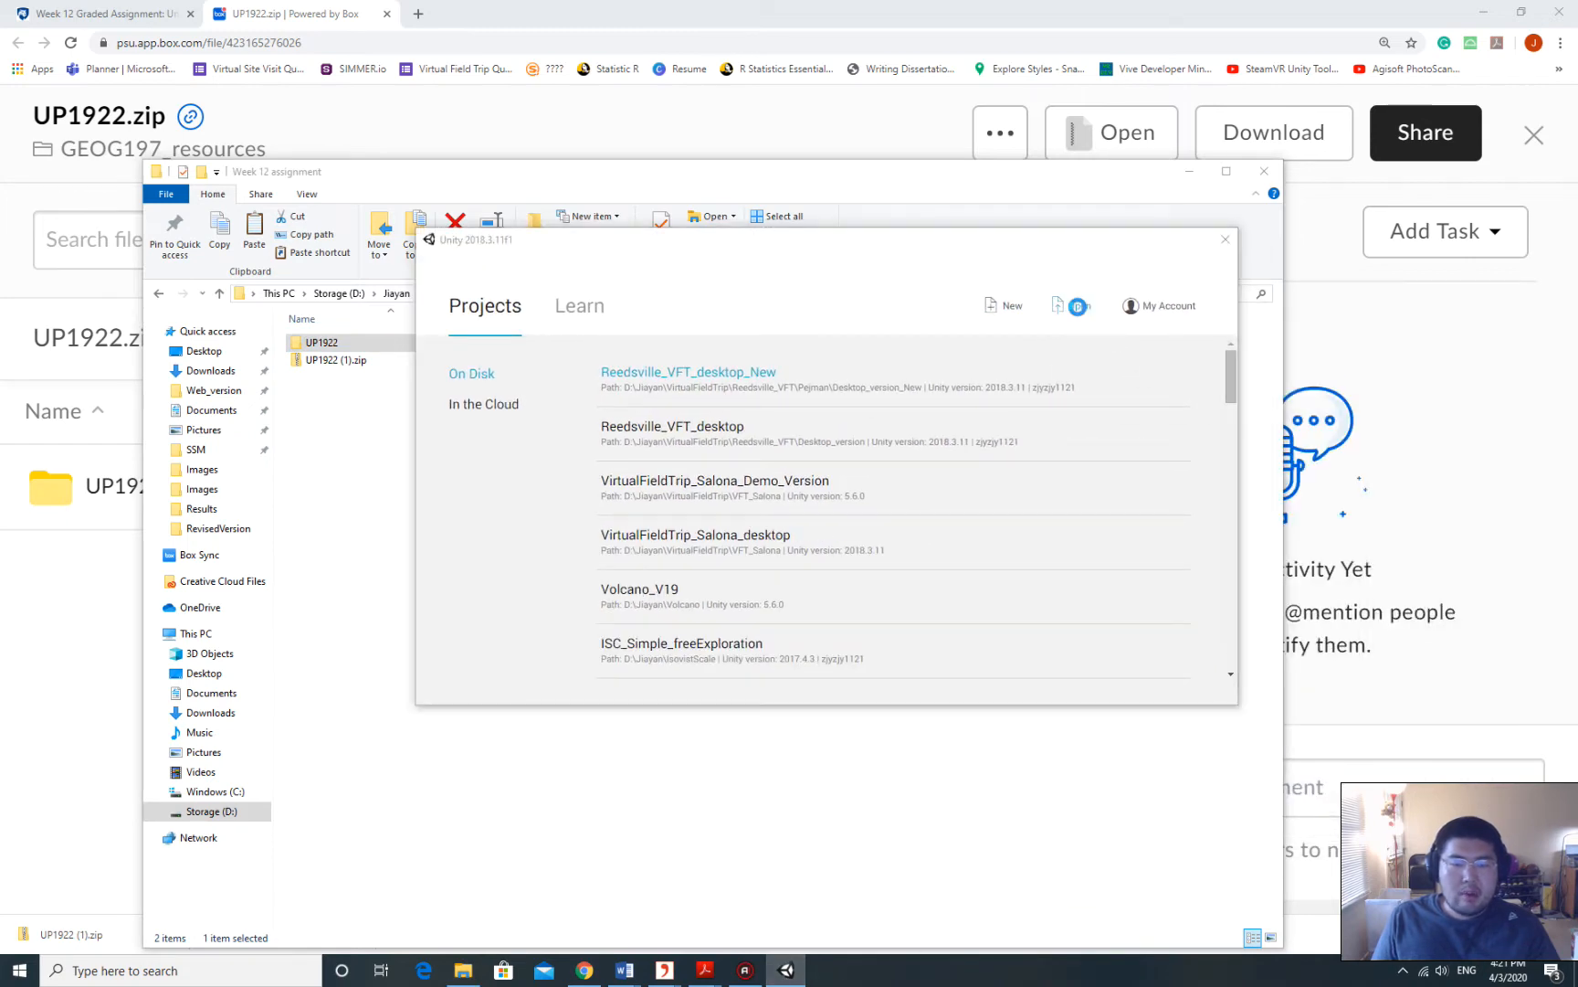
Copy the Week 12 assignment folder path from Explorer's address bar.
{"action": "left_click_drag", "start_coordinate": [528, 171], "coordinate": [526, 164]}
{"action": "left_click", "coordinate": [618, 289]}
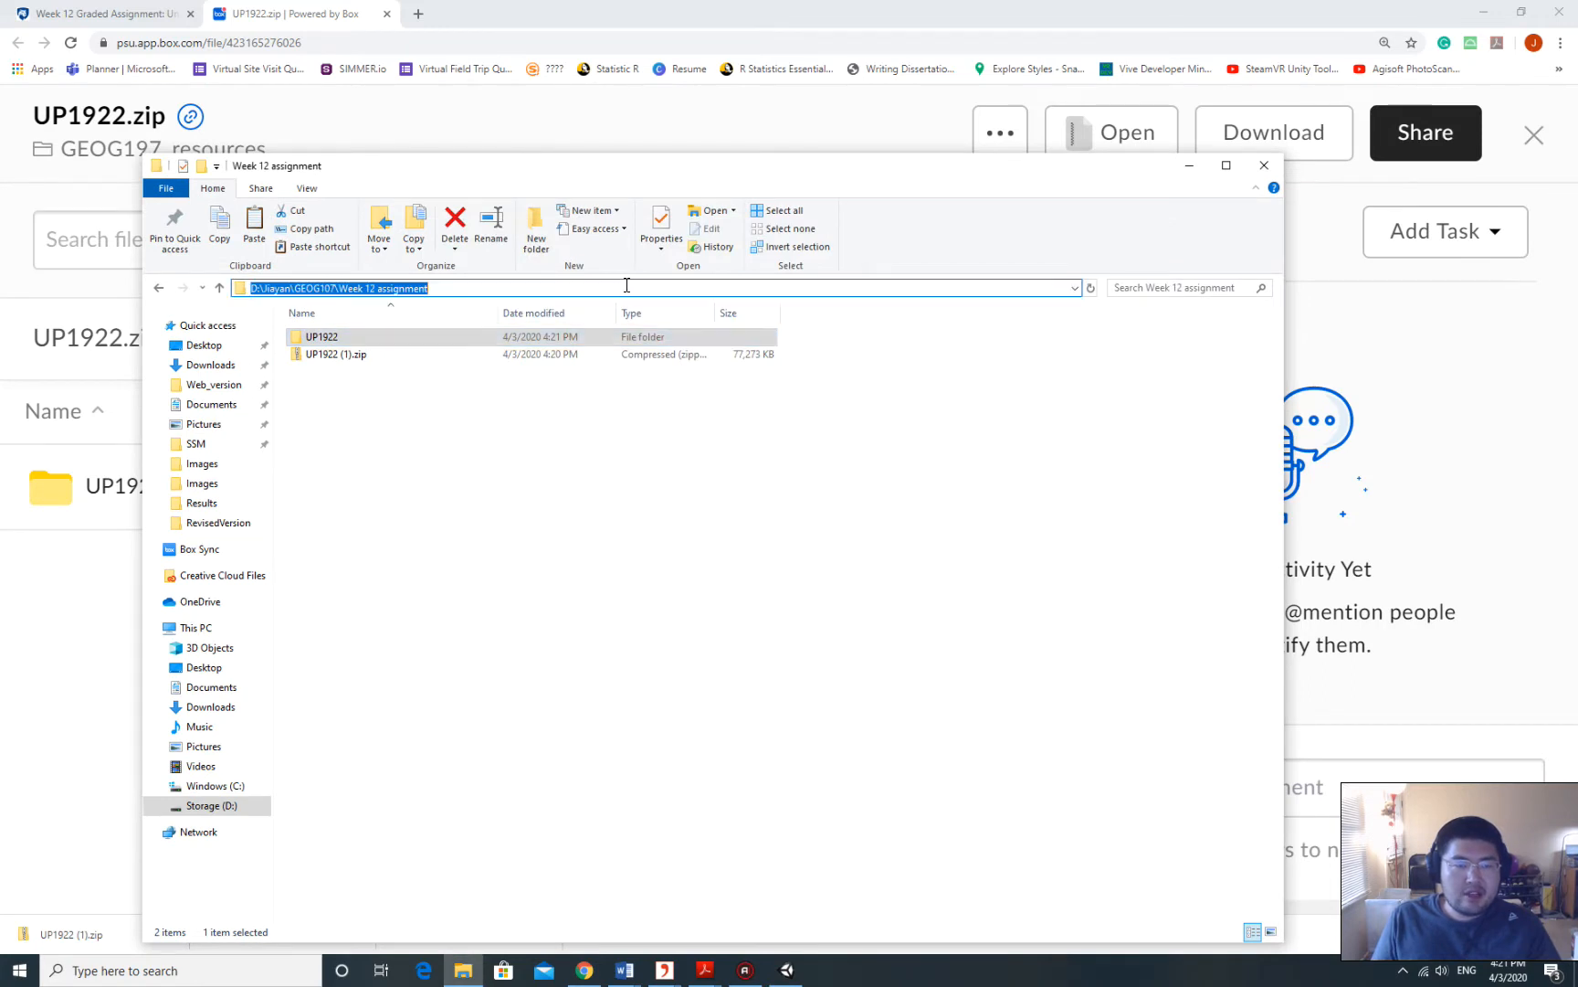
{"action": "left_click", "coordinate": [487, 469]}
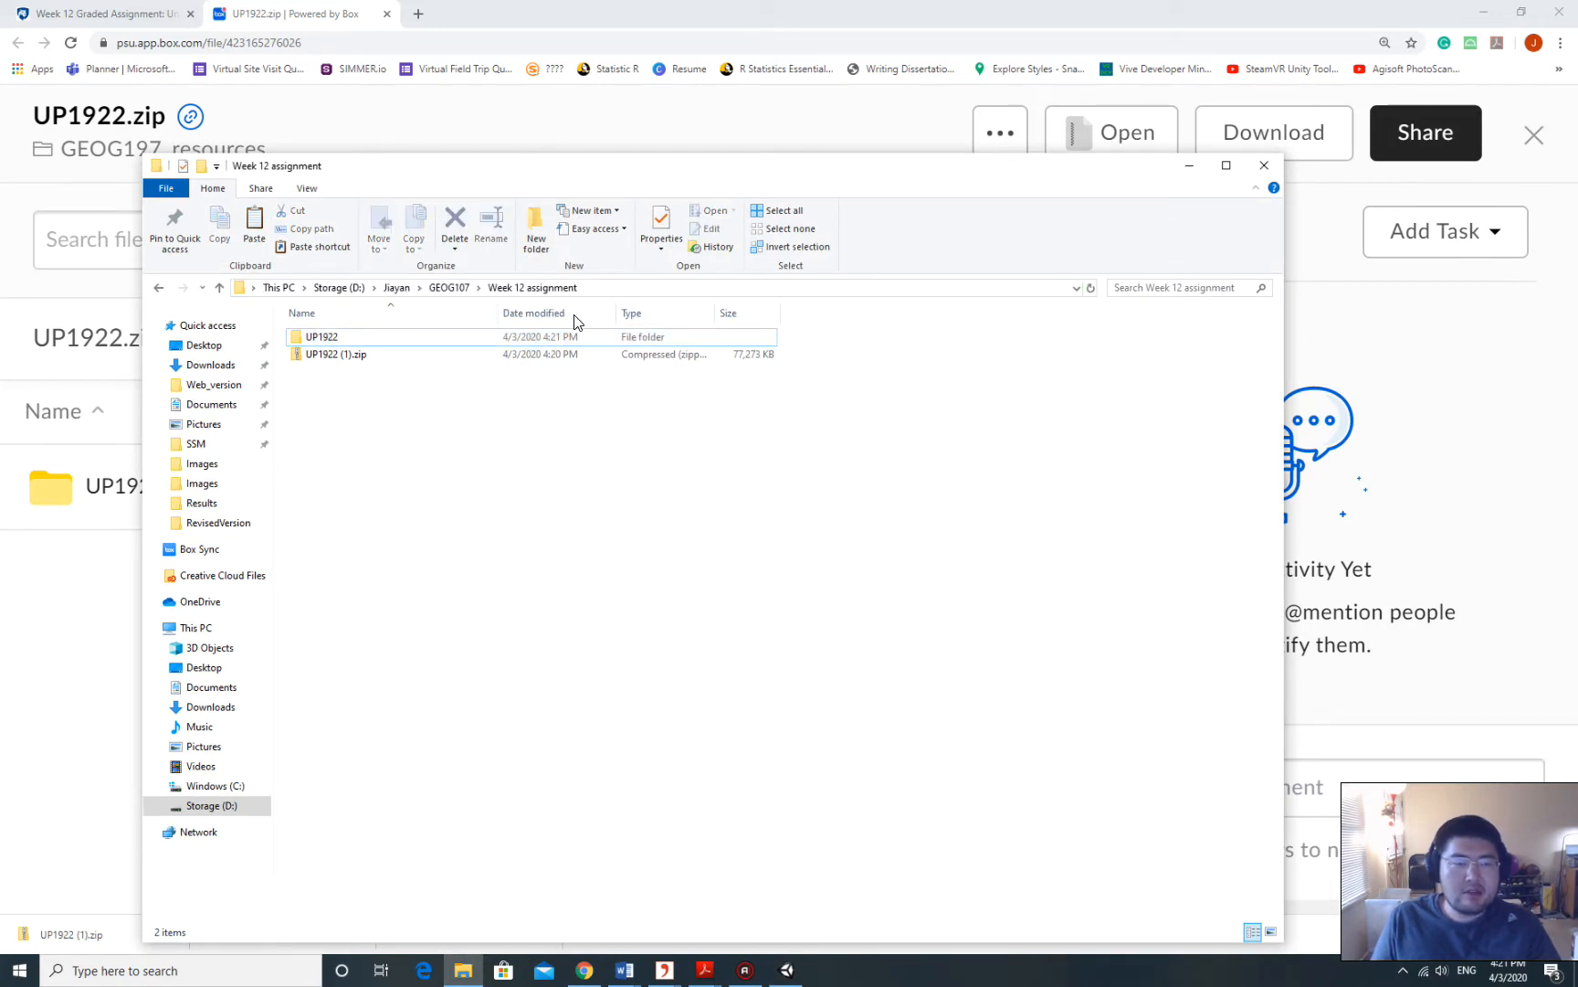
{"action": "left_click", "coordinate": [603, 292]}
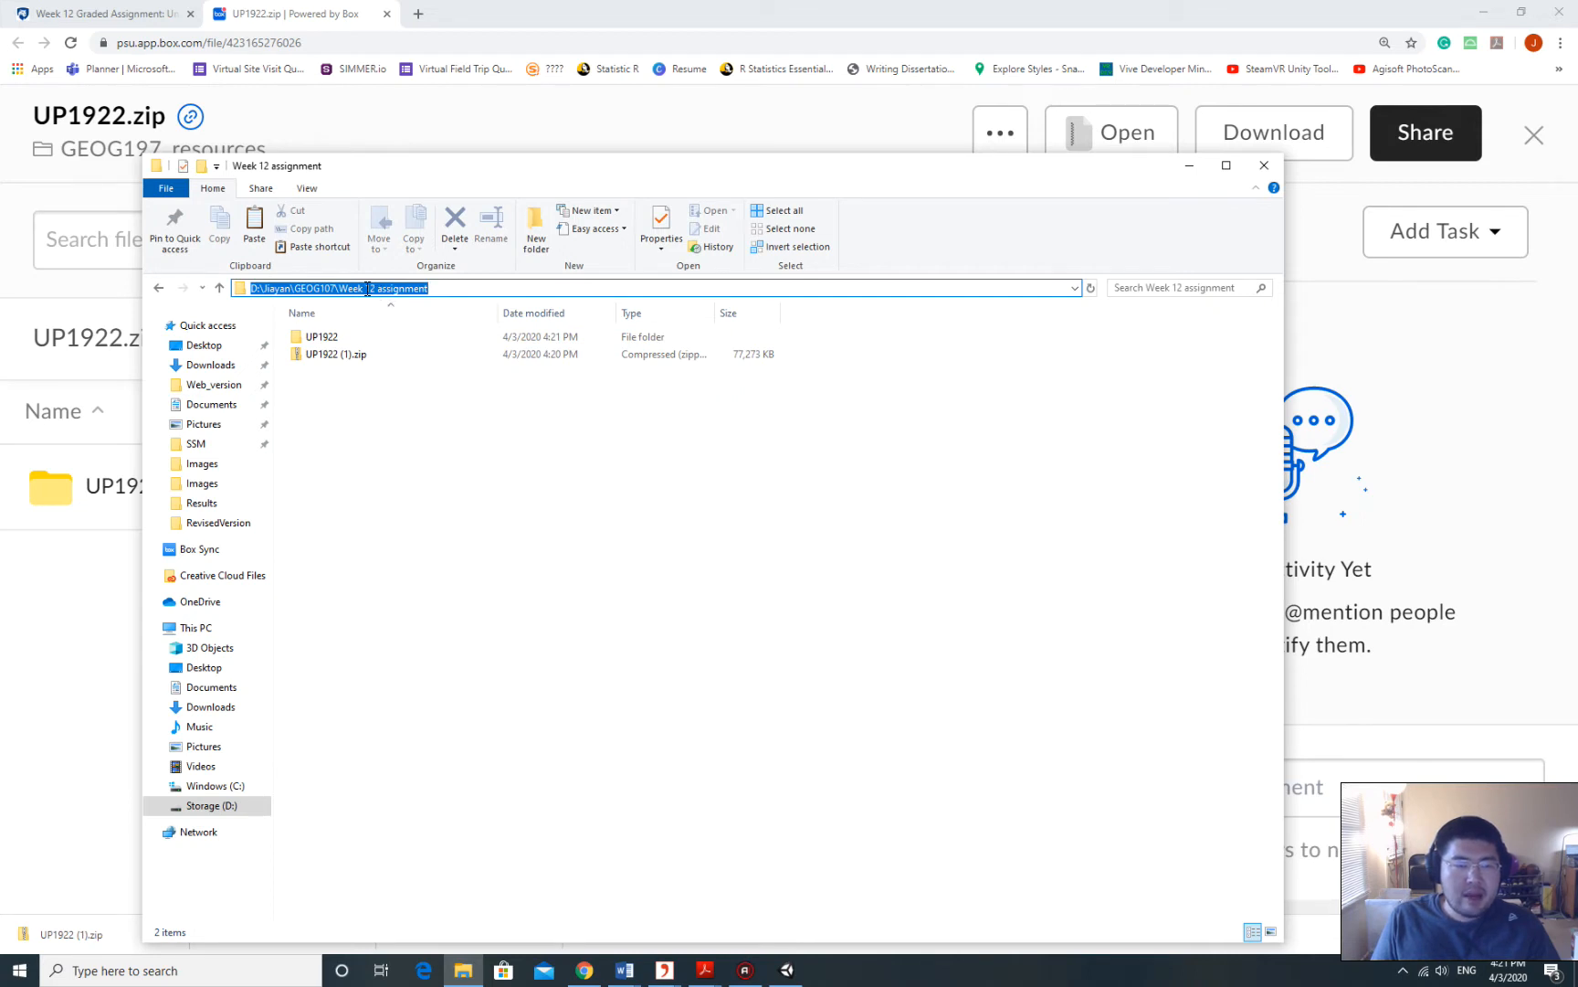
{"action": "right_click", "coordinate": [367, 289]}
{"action": "left_click", "coordinate": [426, 341]}
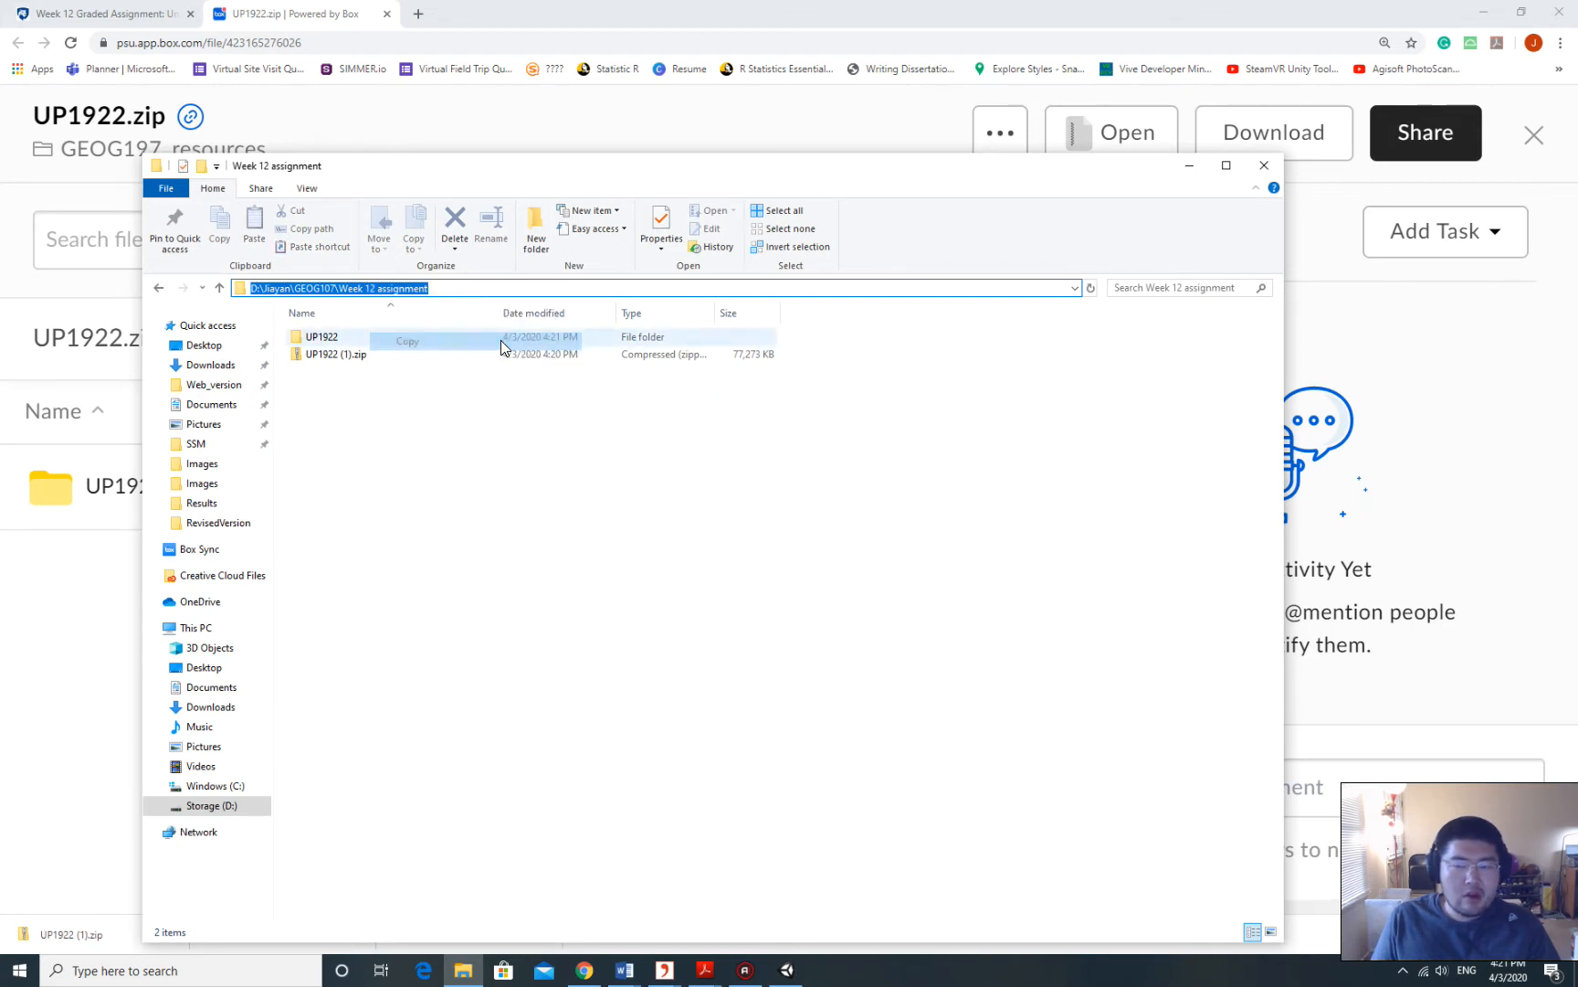
Paste the Week 12 assignment path into Unity's open-project dialog and go there.
{"action": "left_click", "coordinate": [802, 976]}
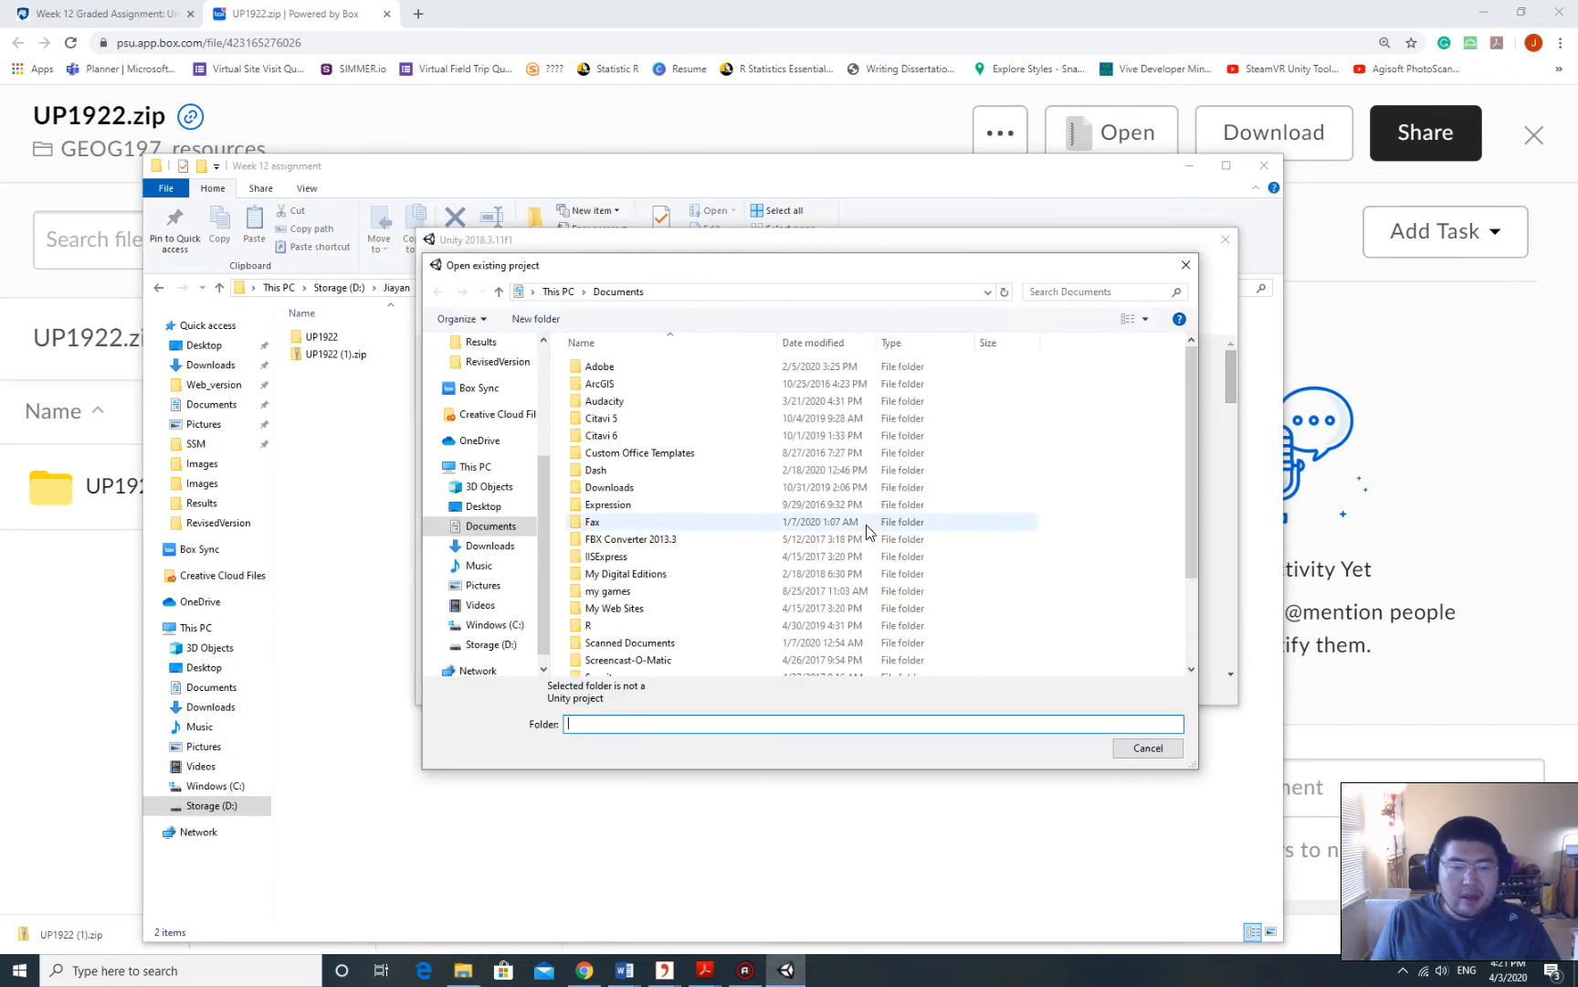
{"action": "left_click", "coordinate": [717, 292]}
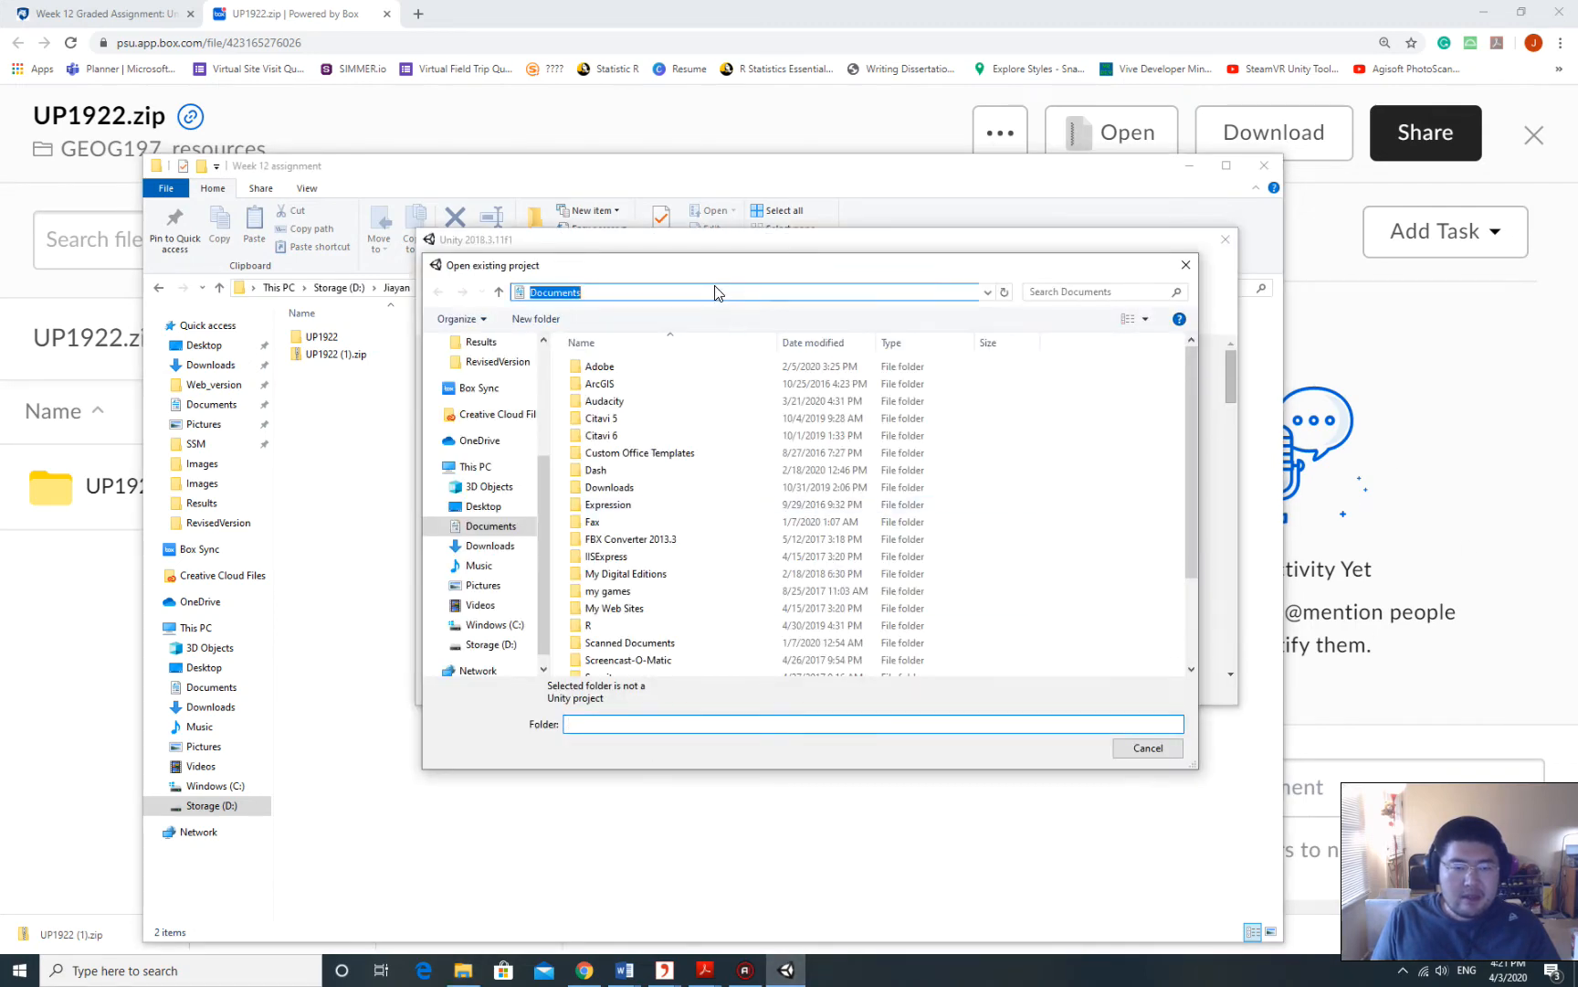
{"action": "right_click", "coordinate": [616, 290]}
{"action": "left_click", "coordinate": [676, 358]}
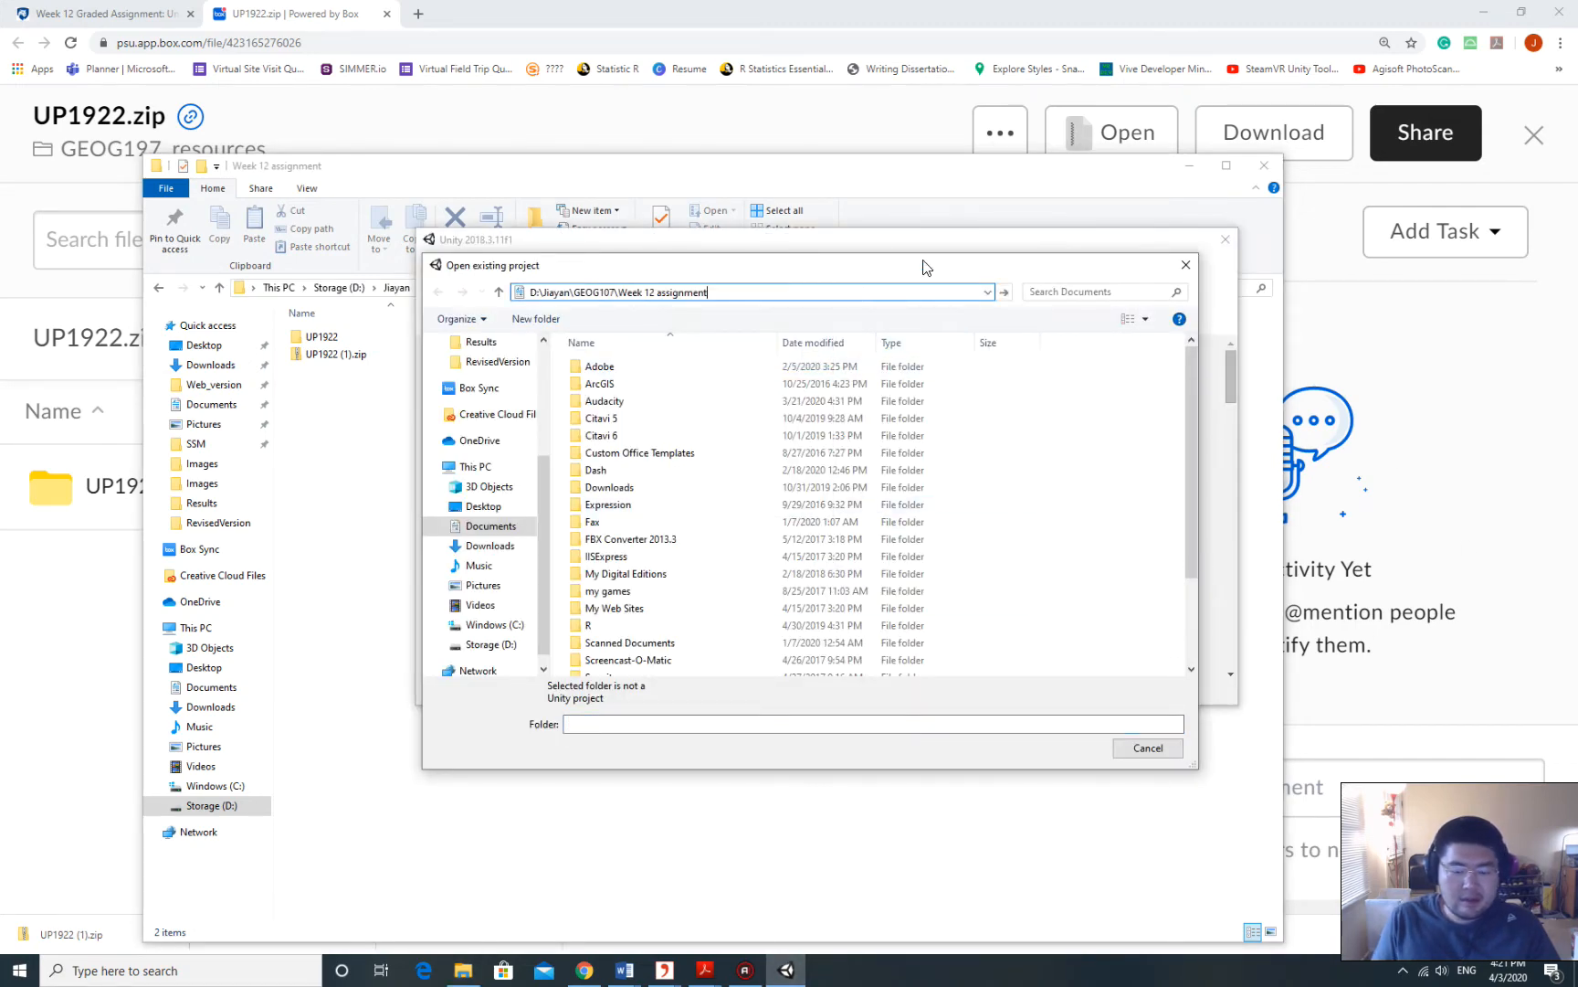
{"action": "key", "text": "Return"}
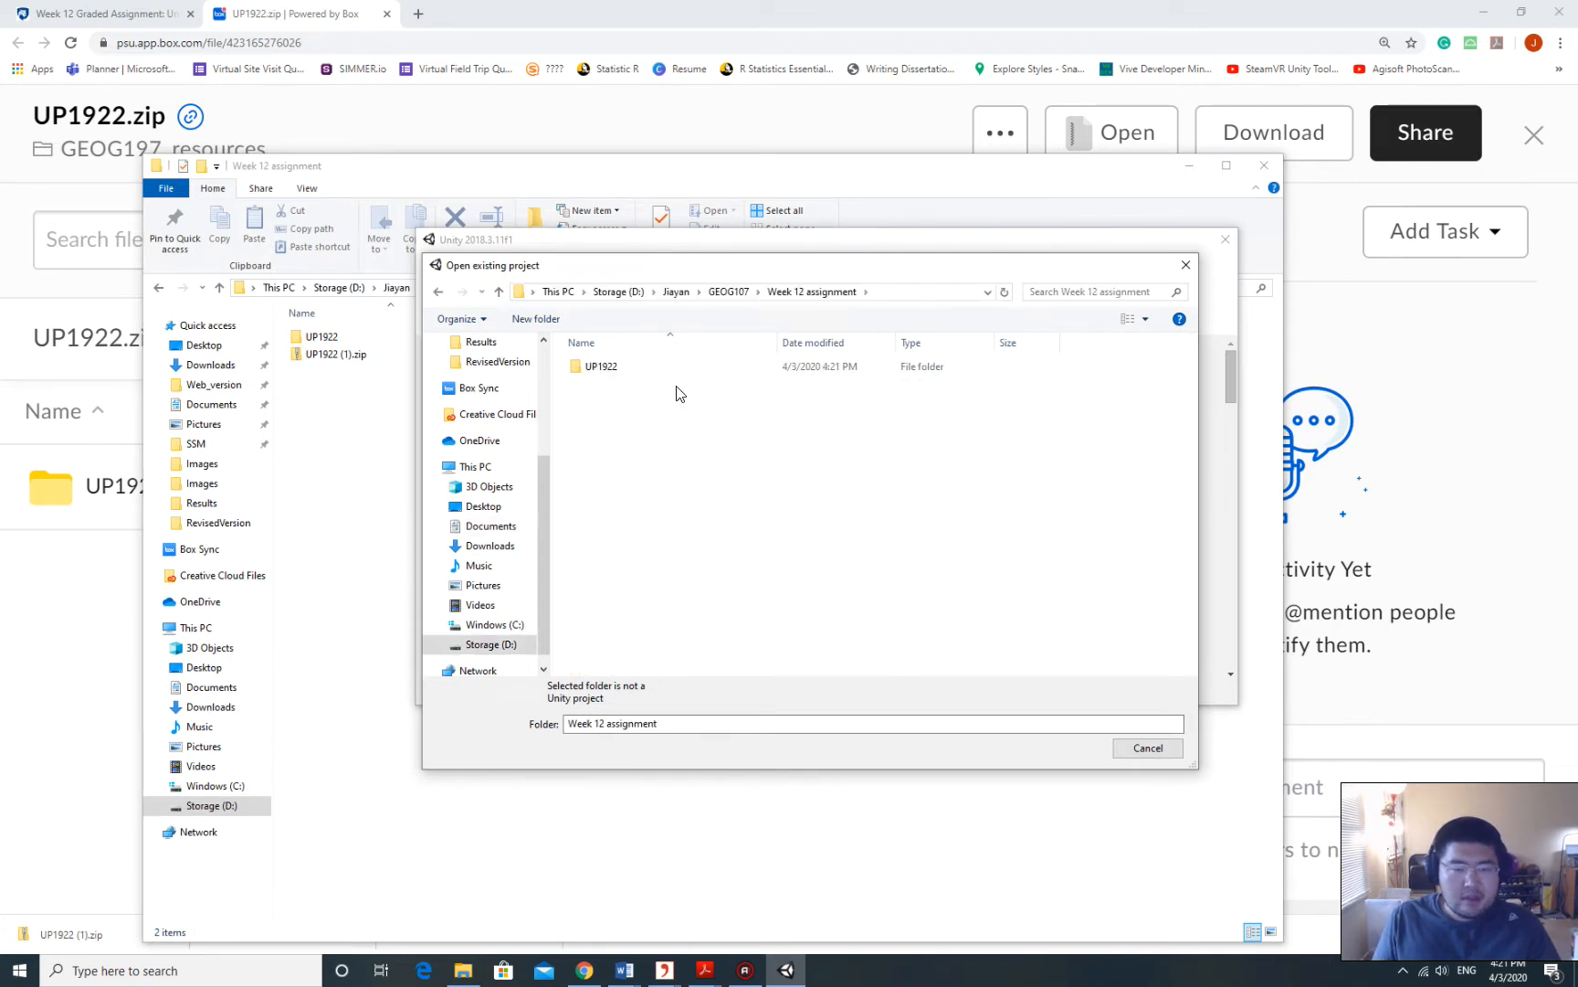
Browse into the UP1922 folders in the dialog, then back up to GEOG107.
{"action": "left_click", "coordinate": [605, 365]}
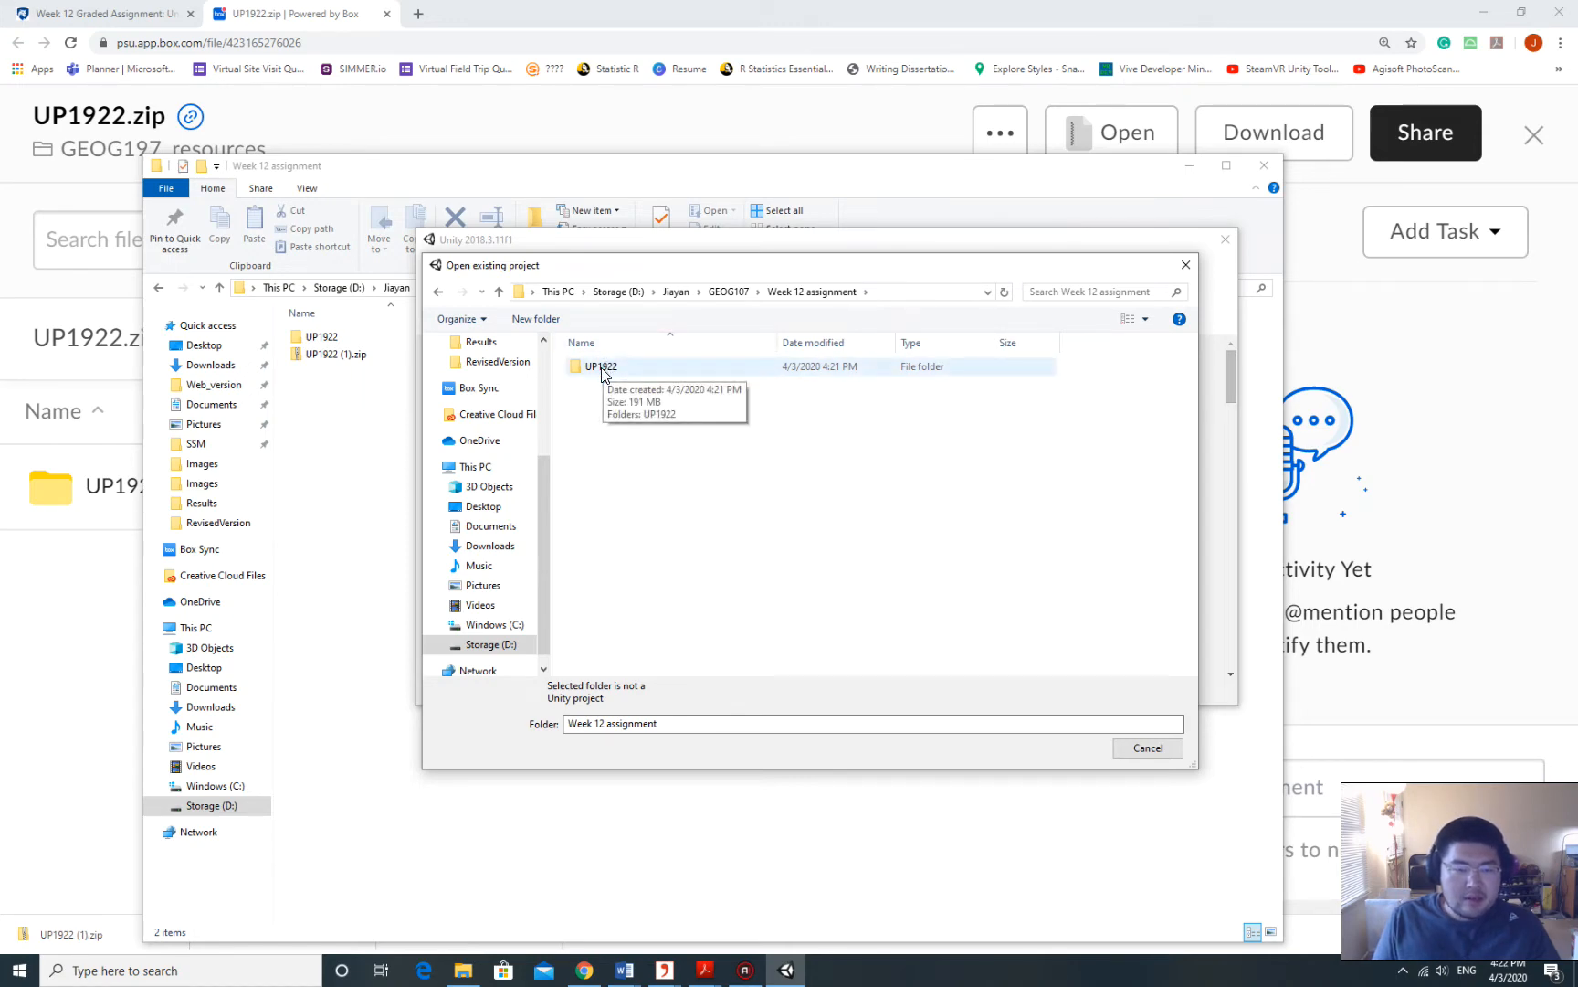
{"action": "double_click", "coordinate": [601, 369]}
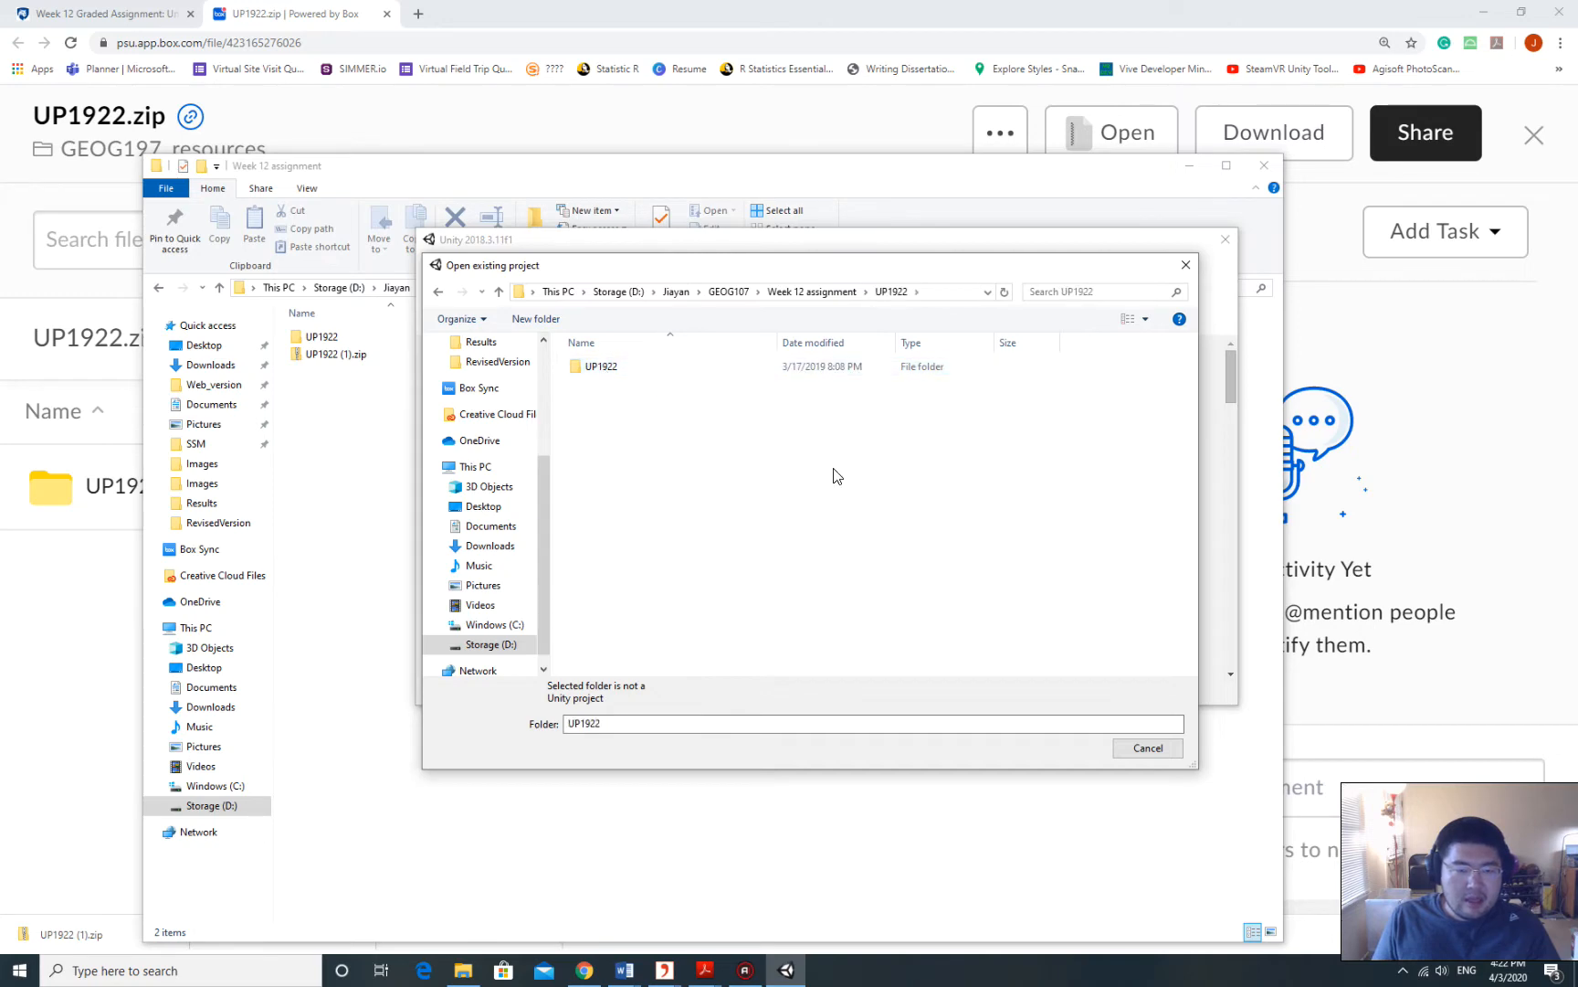
{"action": "left_click", "coordinate": [614, 368]}
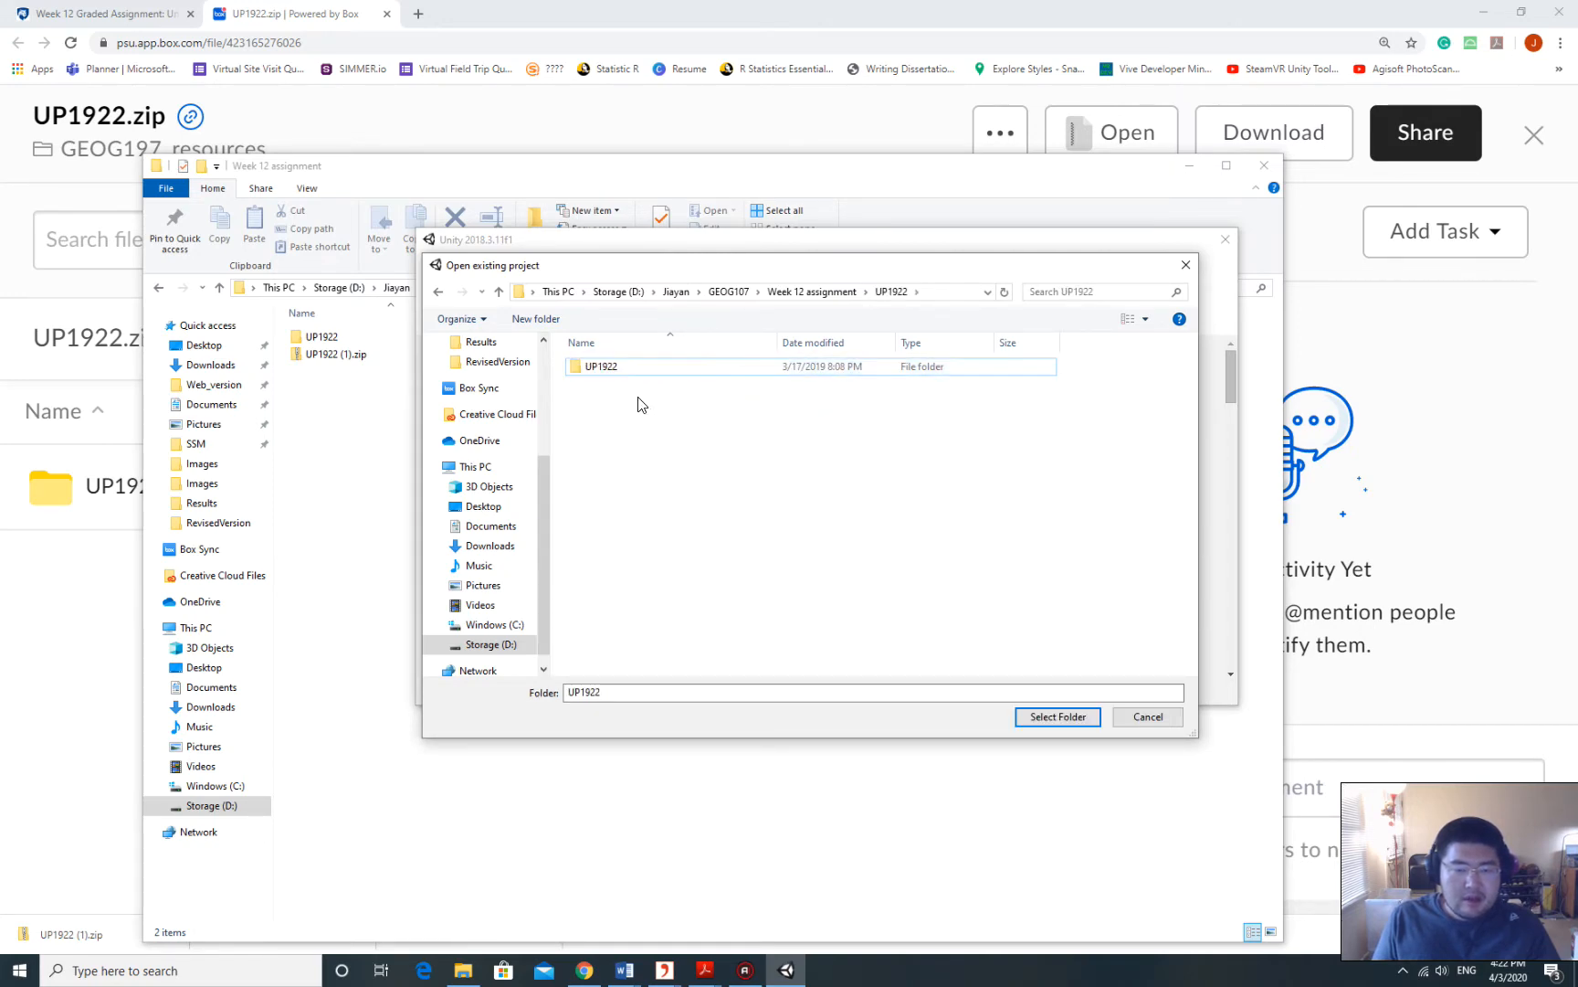
{"action": "left_click", "coordinate": [831, 294]}
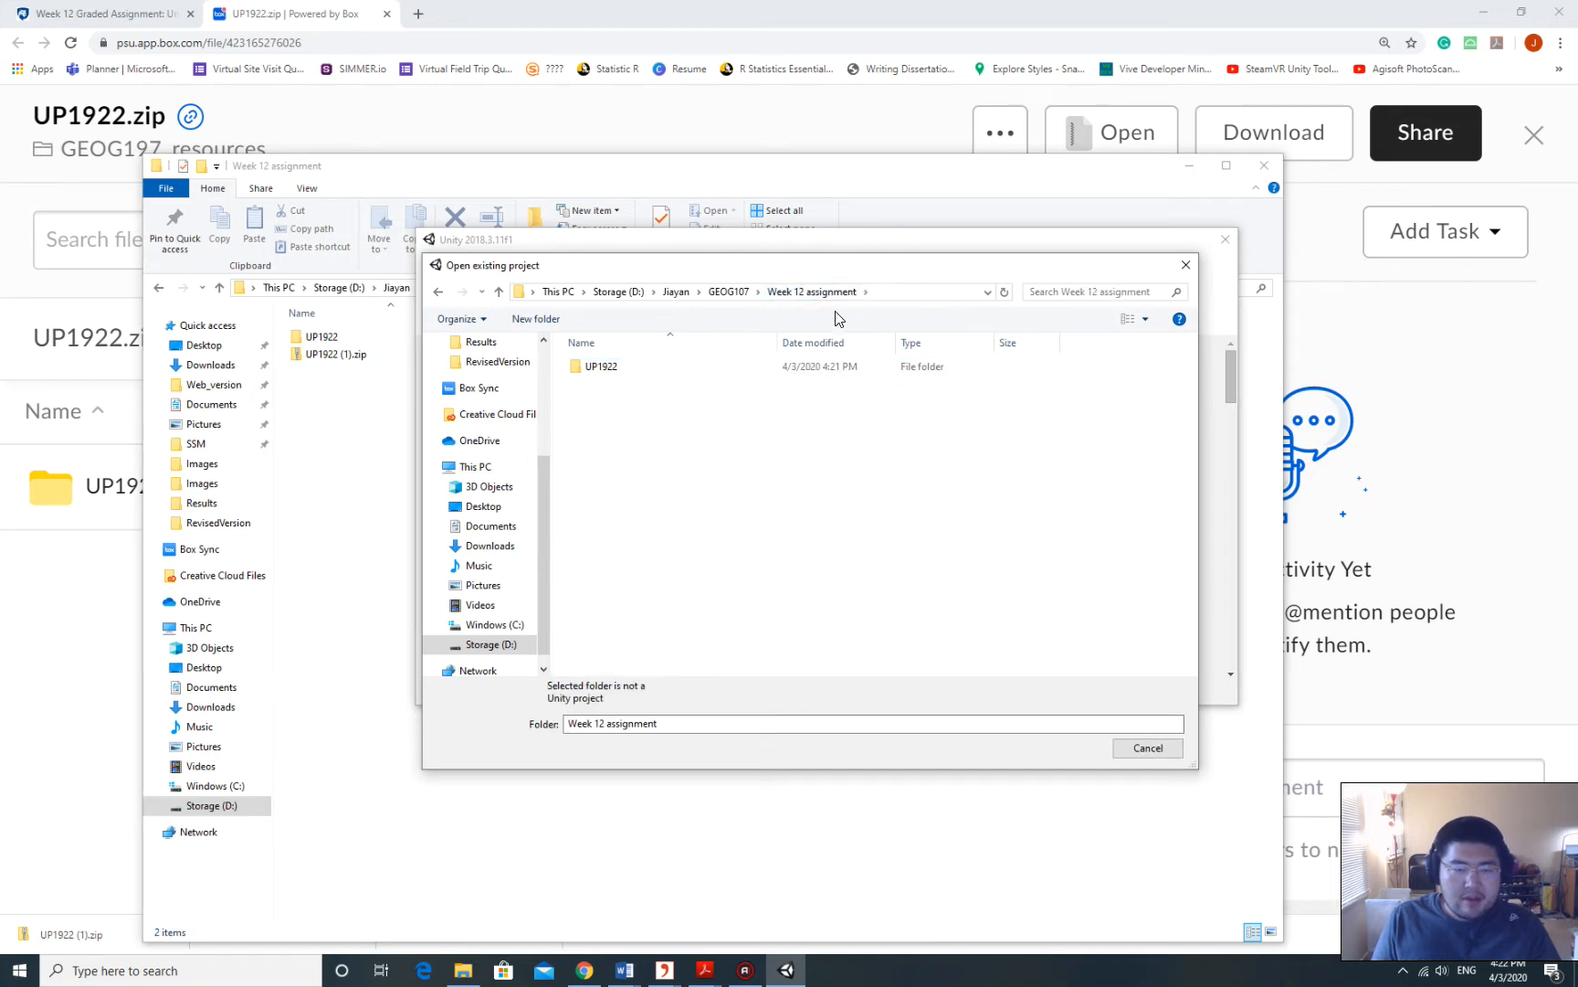
{"action": "left_click", "coordinate": [728, 291]}
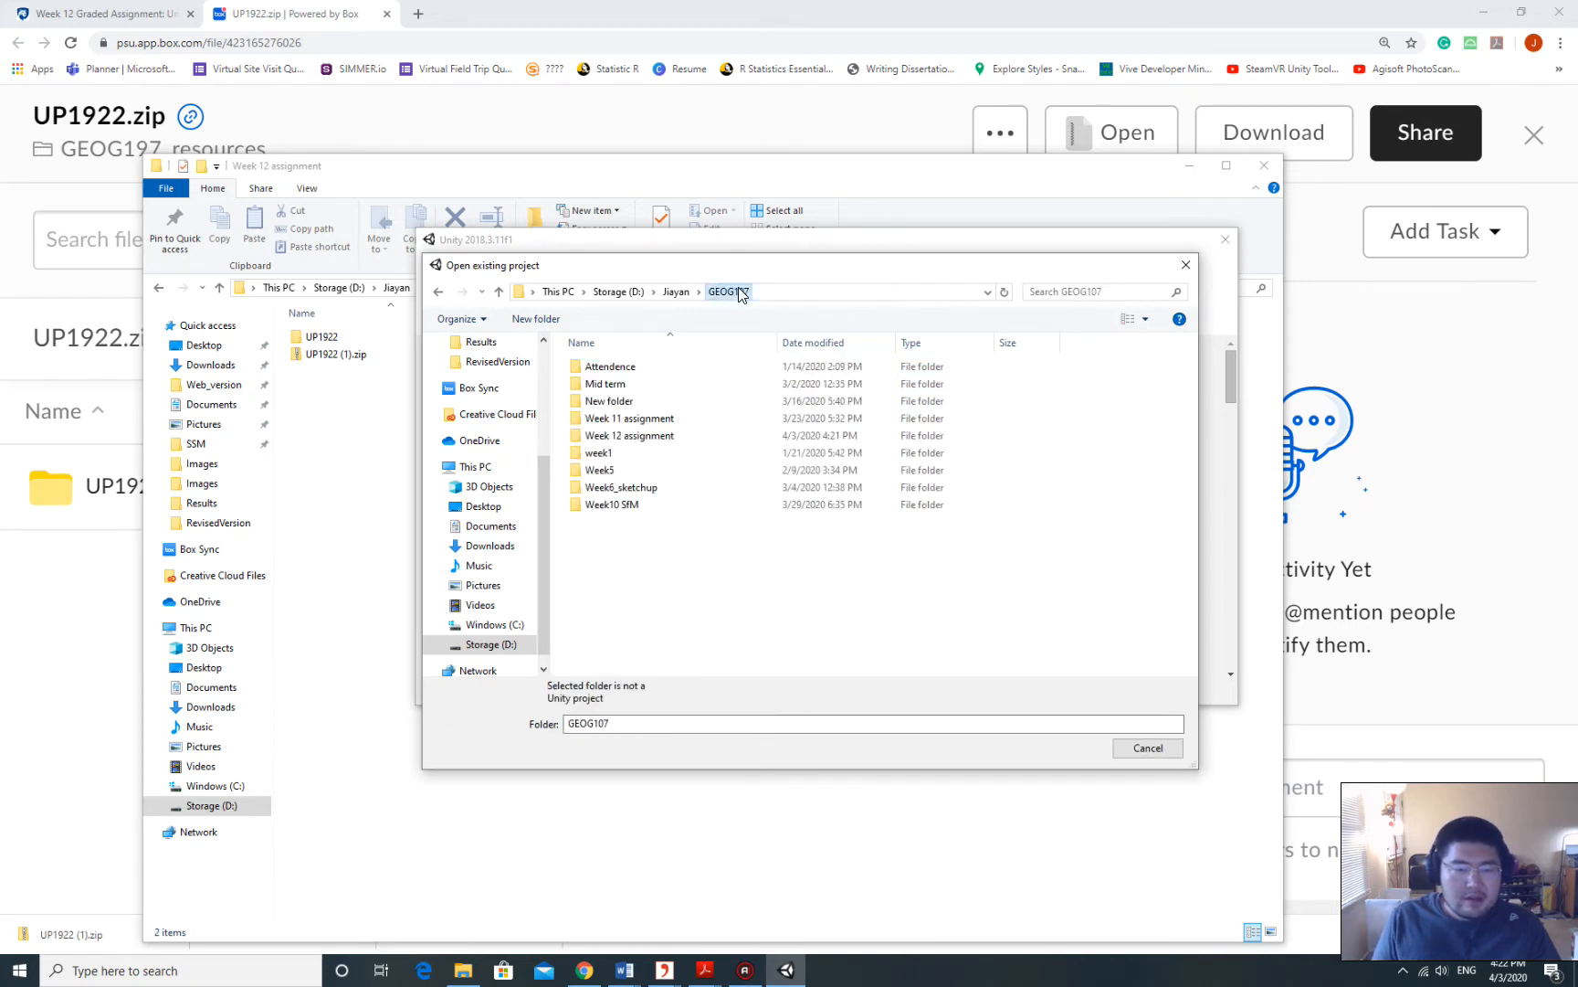
{"action": "left_click", "coordinate": [468, 174]}
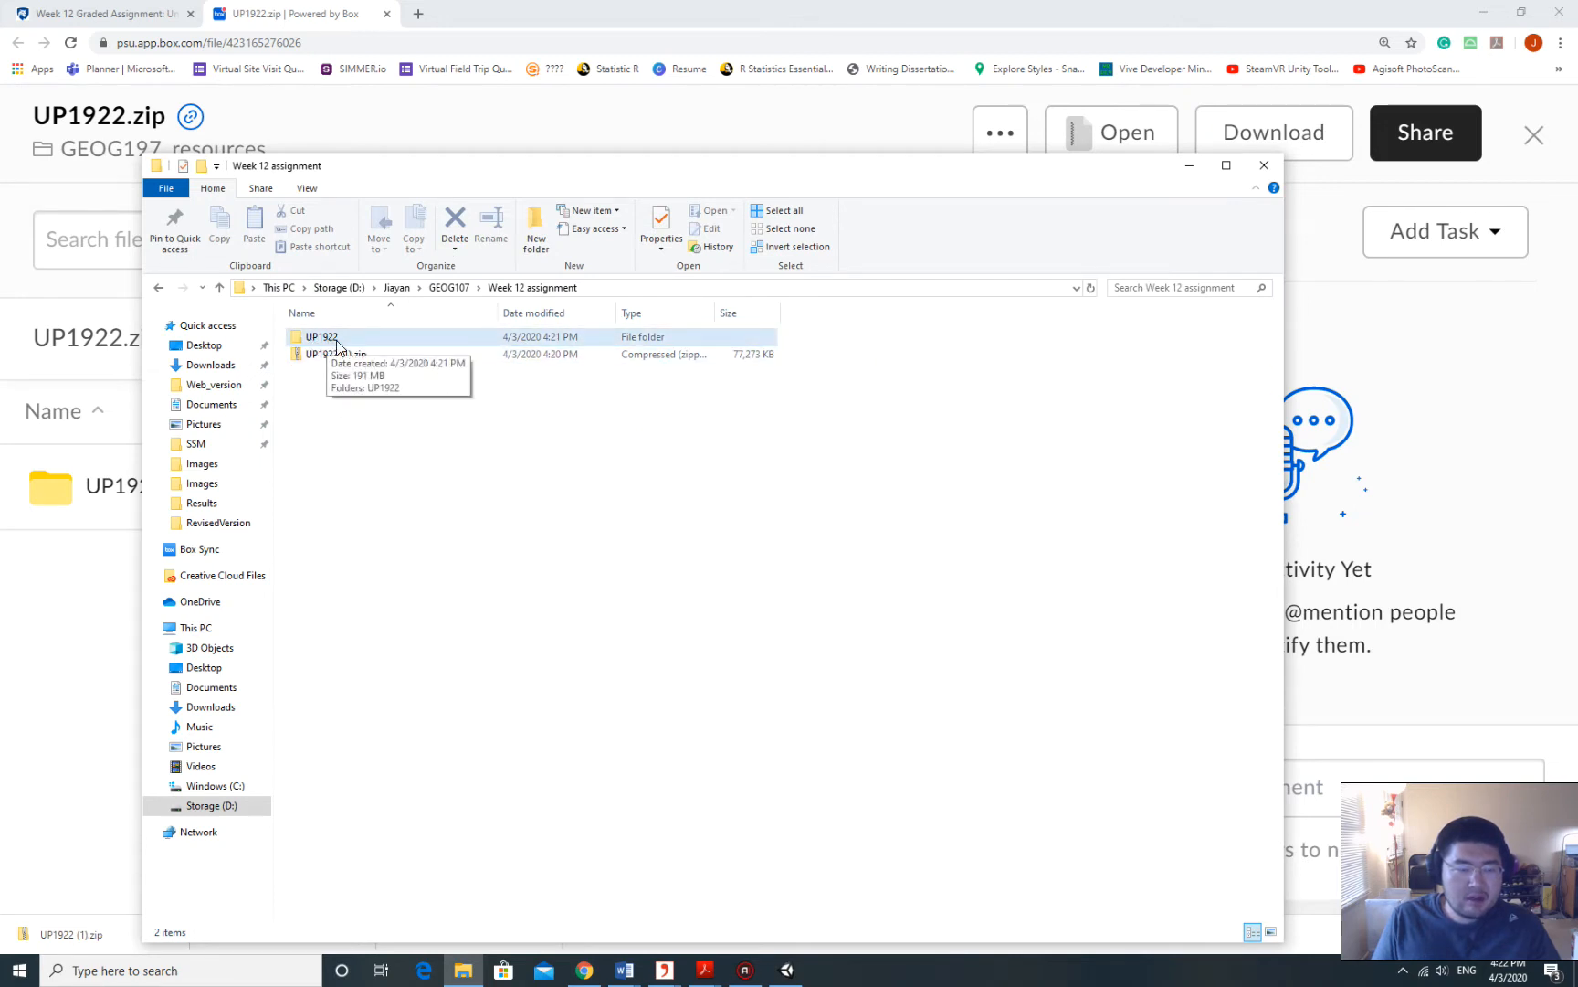
Inspect the extracted UP1922 folder in Explorer, confirming it holds a nested UP1922 project folder.
{"action": "double_click", "coordinate": [326, 343]}
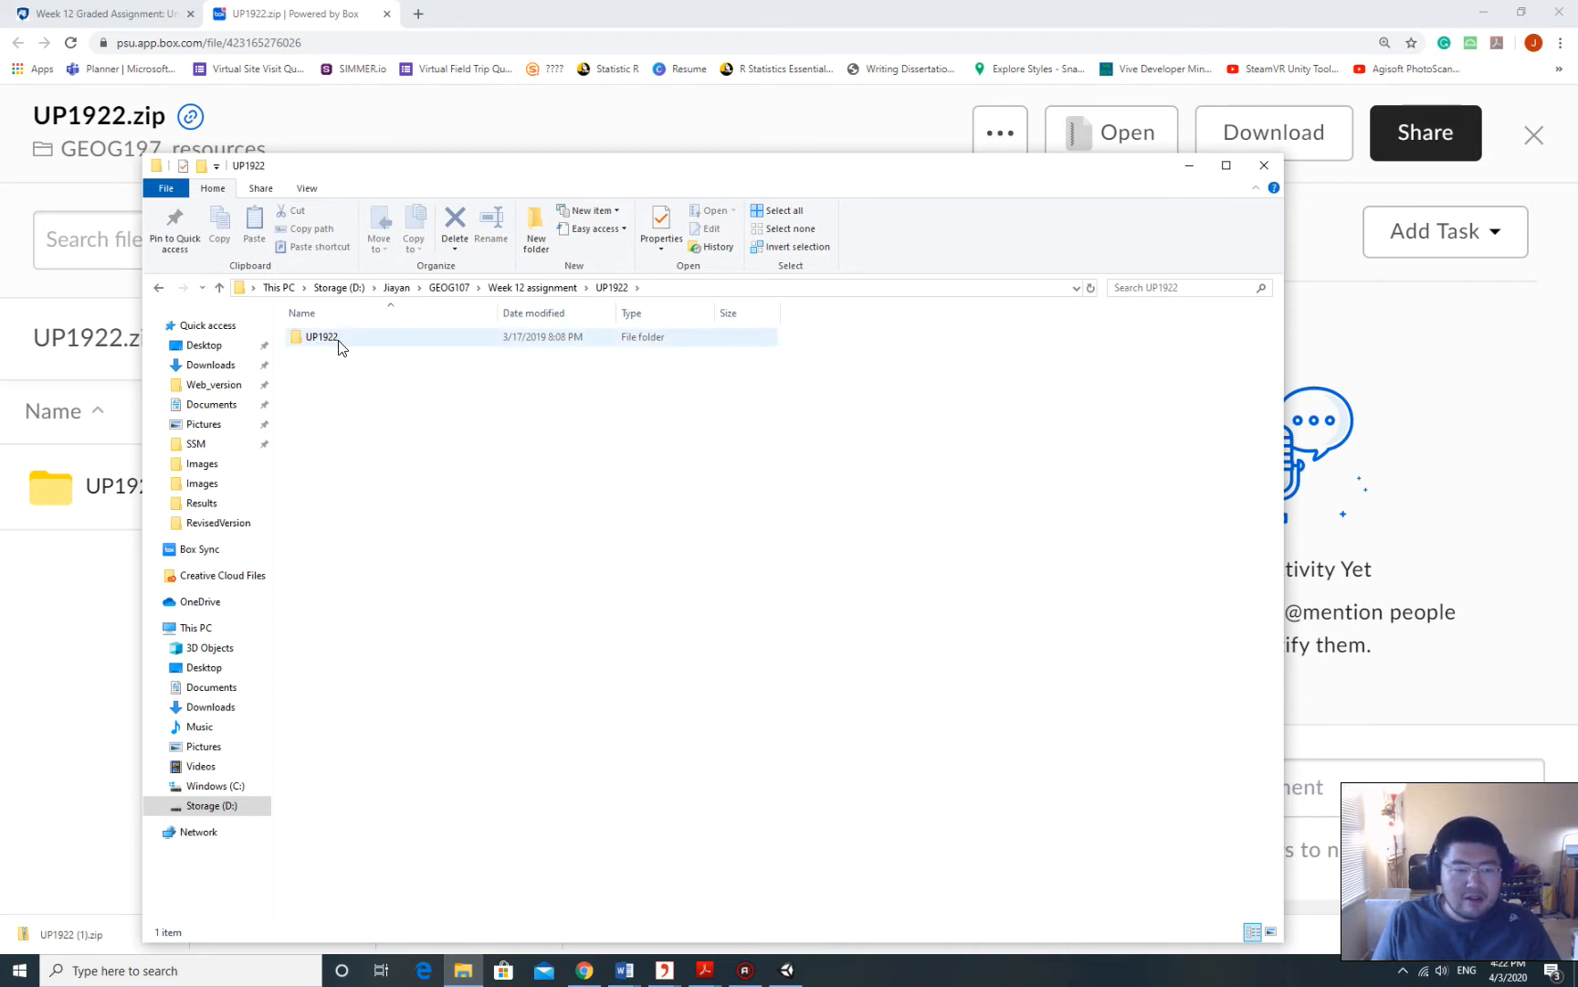
{"action": "left_click", "coordinate": [537, 288]}
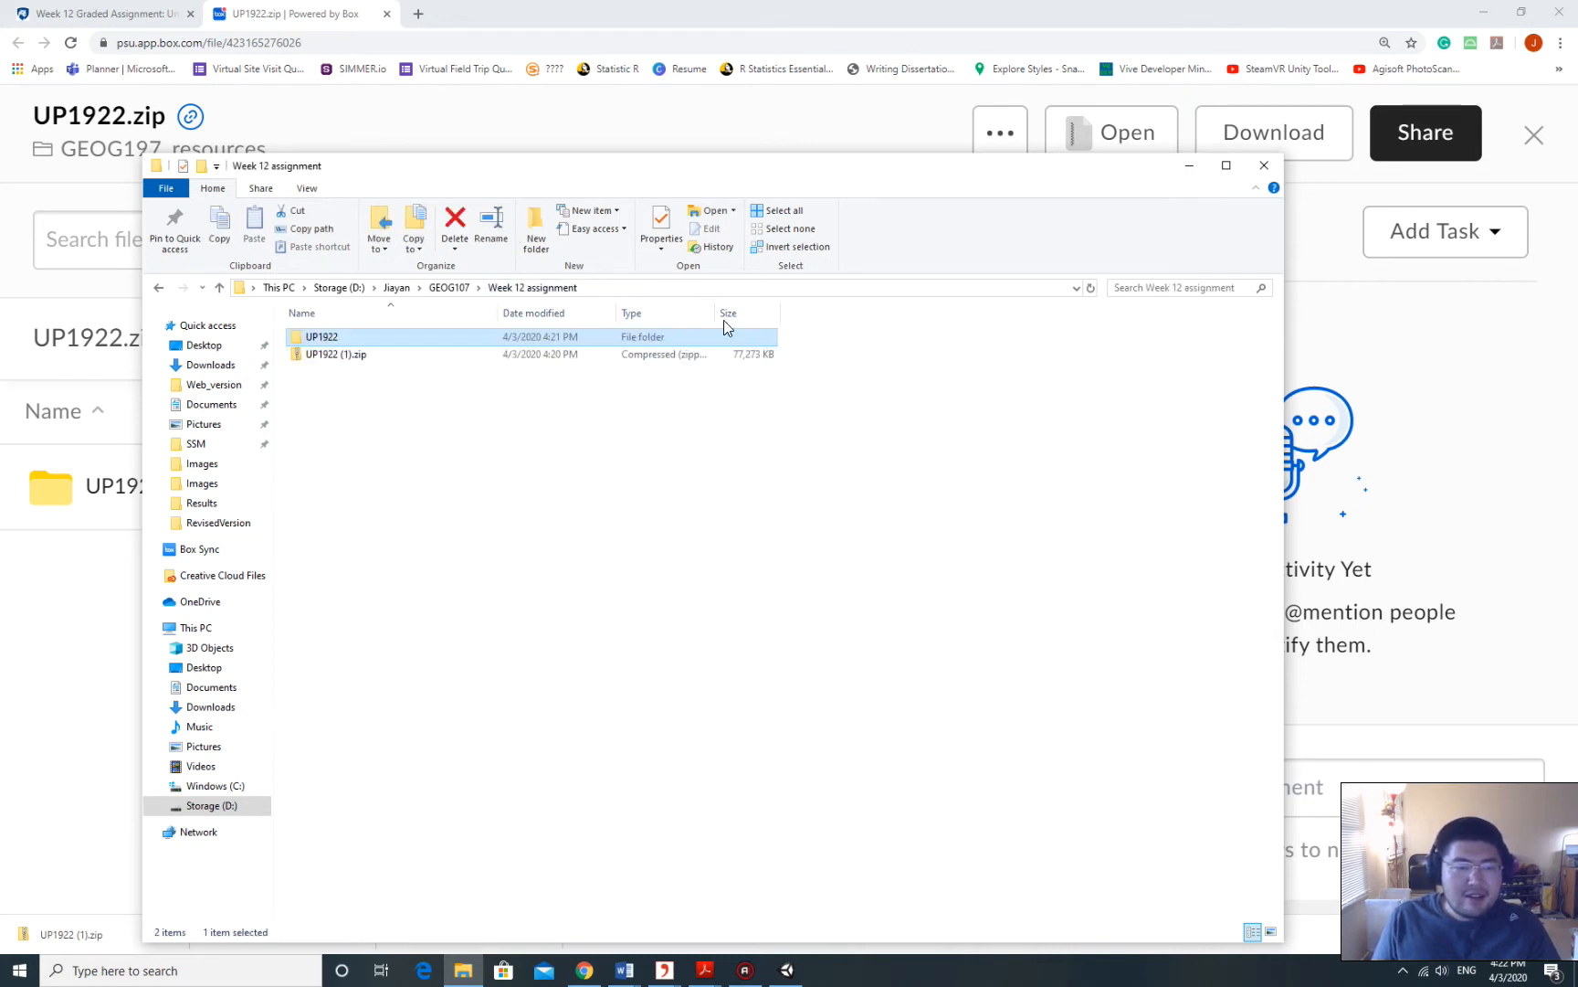
{"action": "double_click", "coordinate": [341, 332]}
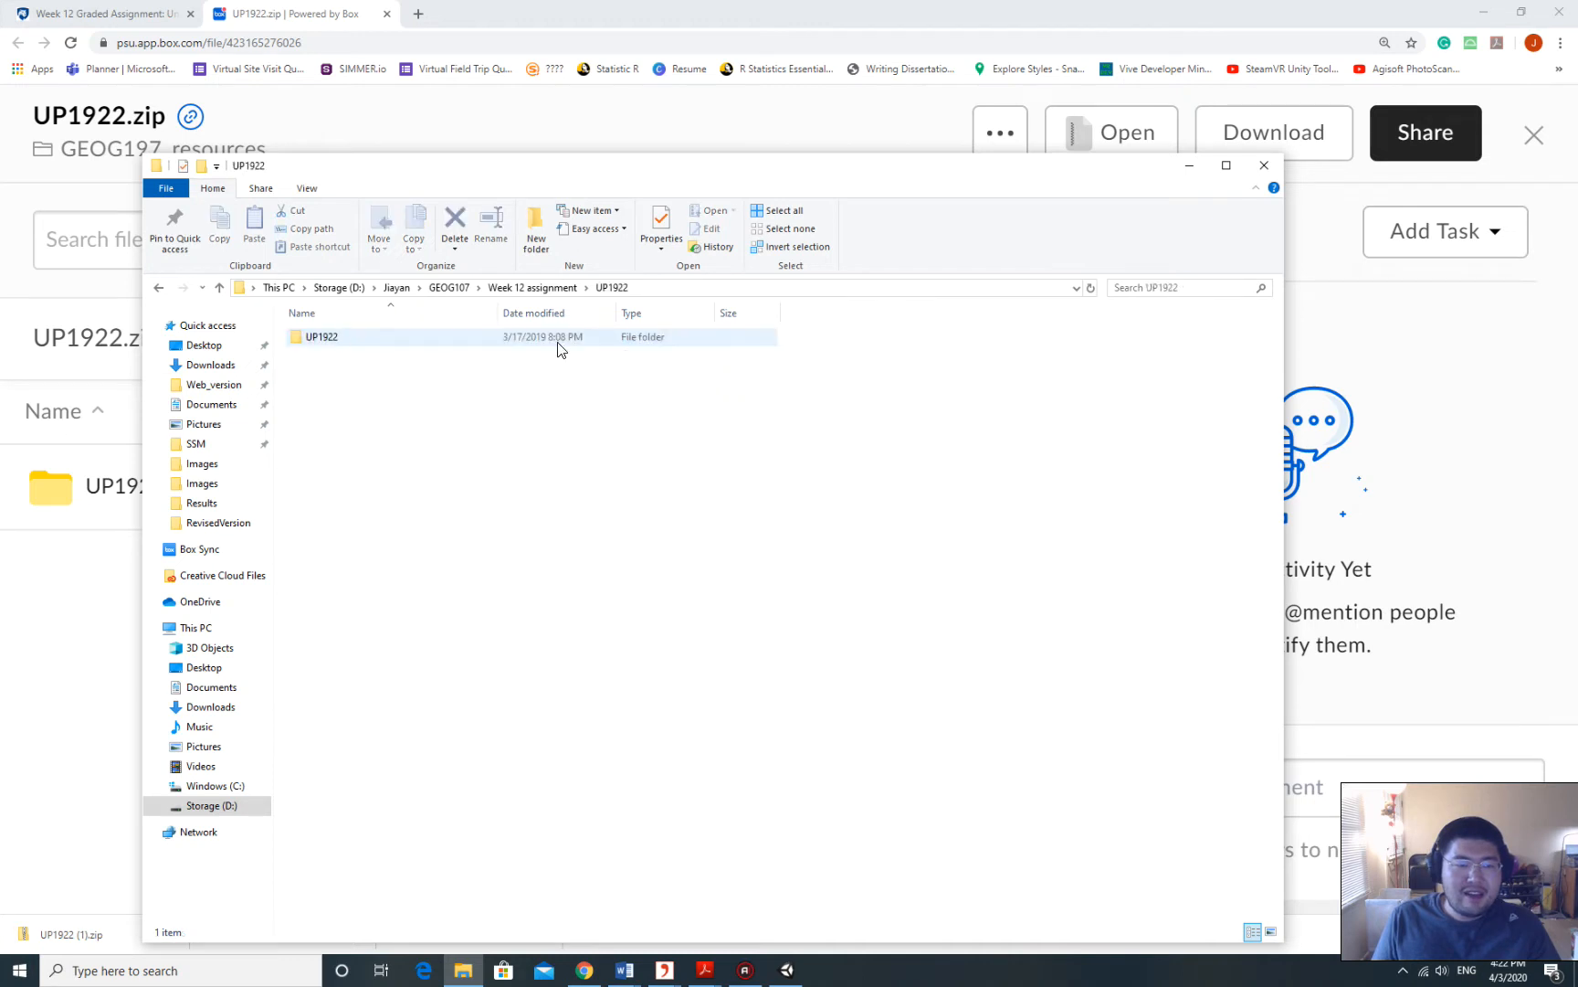
{"action": "left_click", "coordinate": [563, 289]}
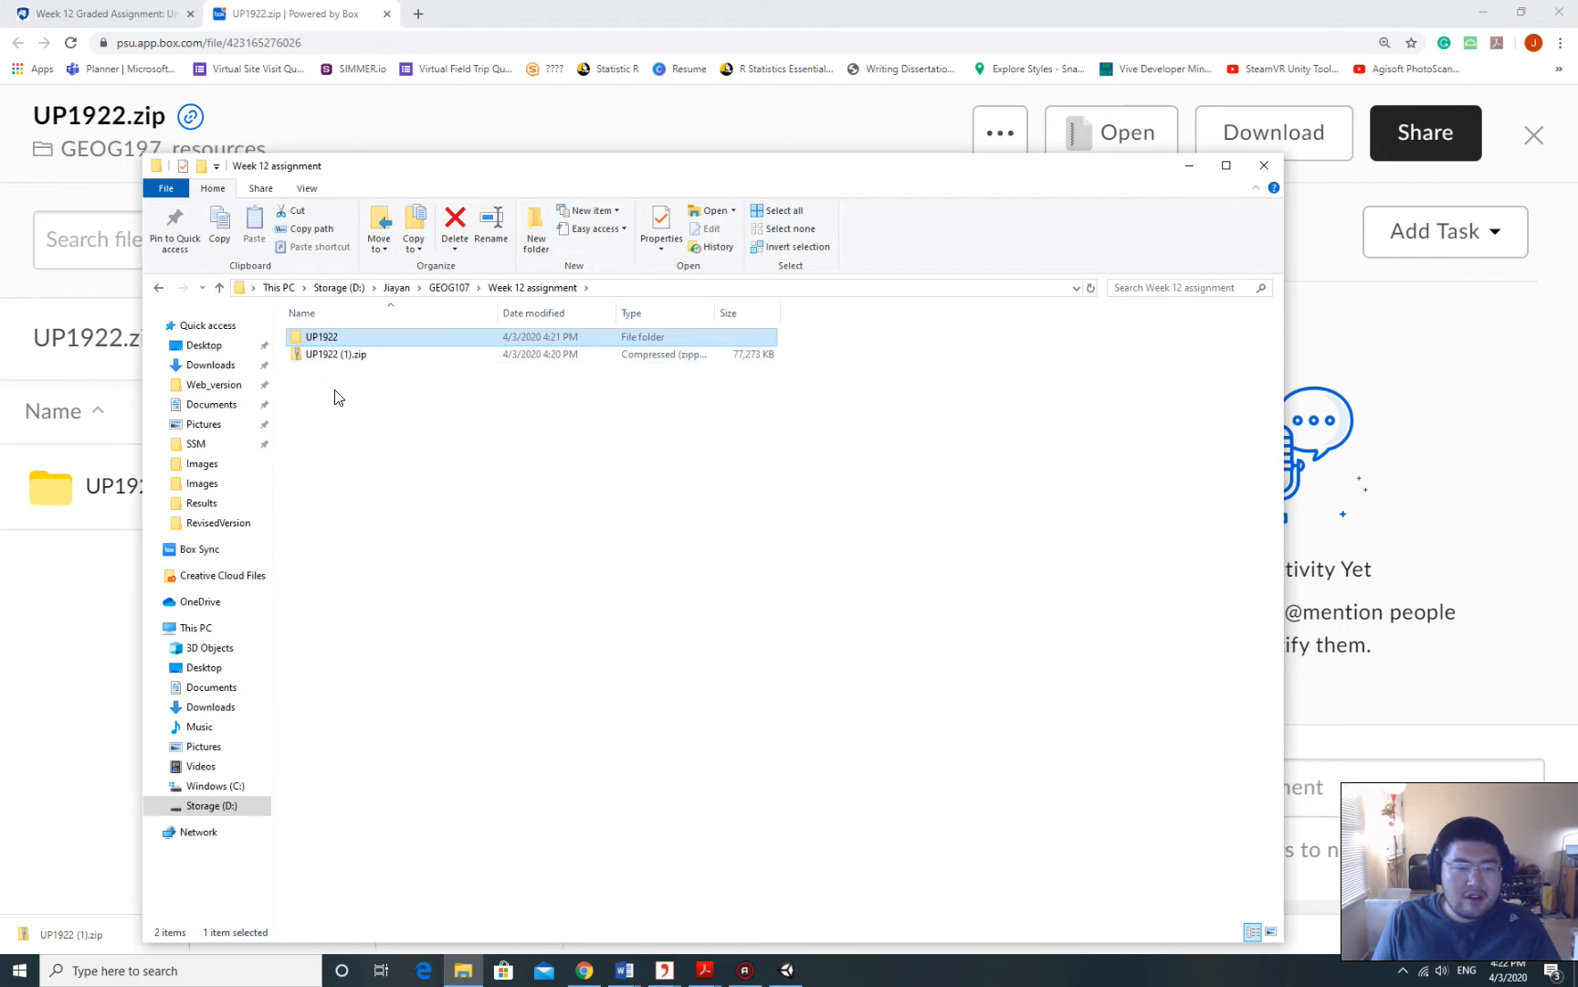
{"action": "double_click", "coordinate": [310, 338]}
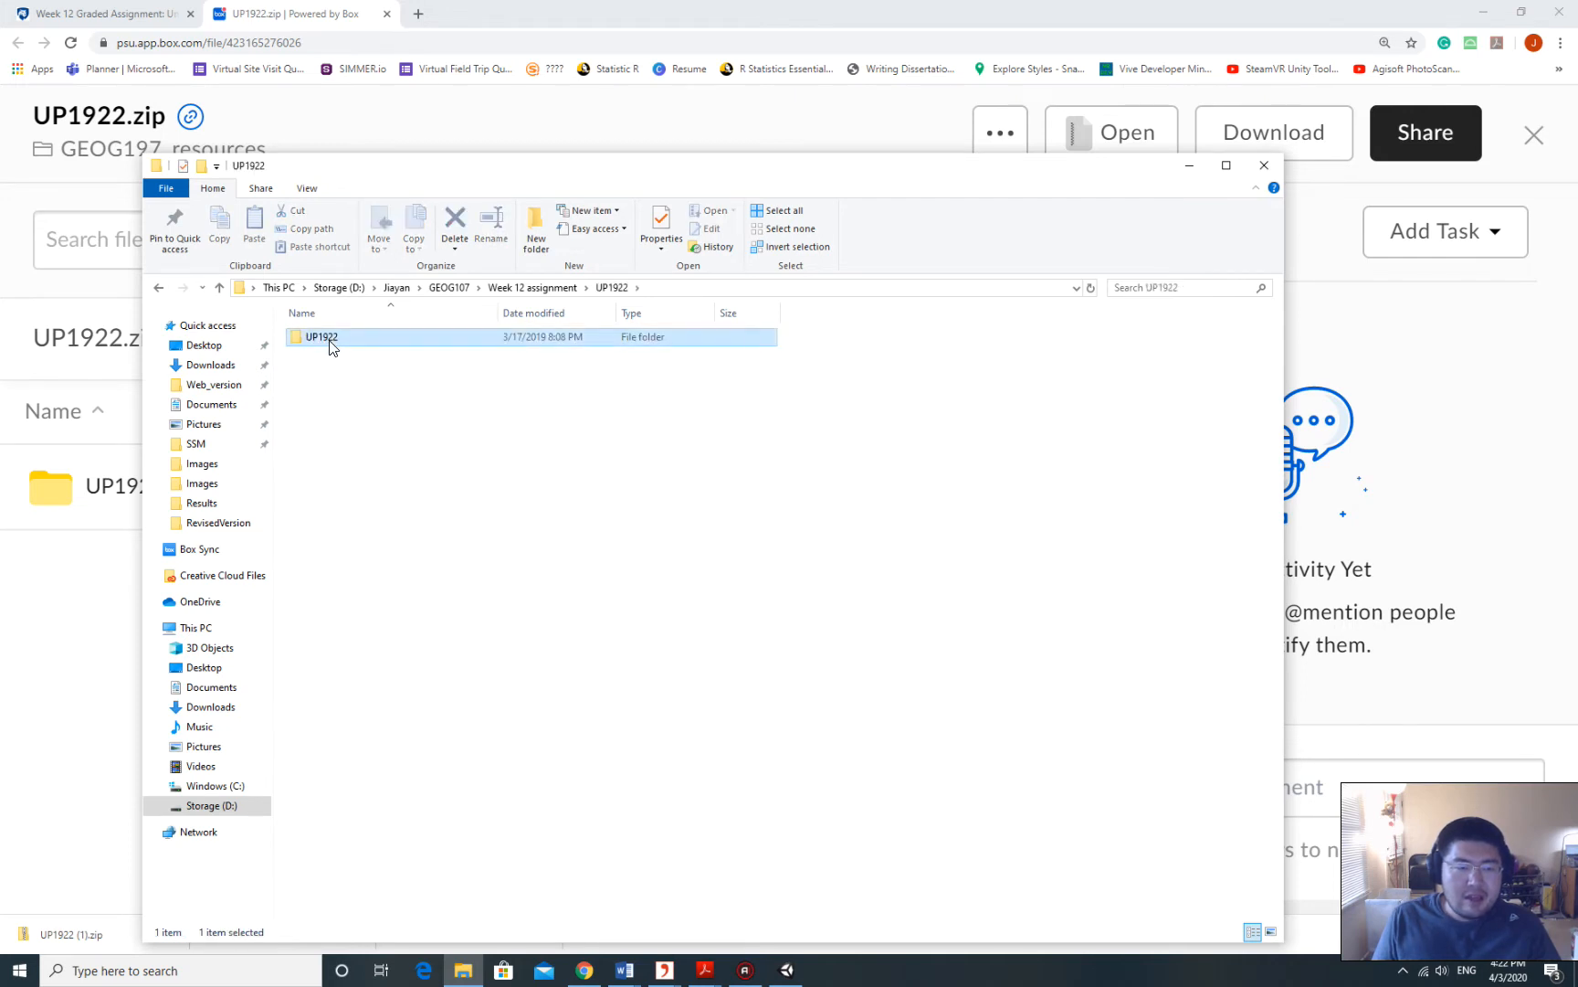
{"action": "double_click", "coordinate": [325, 339]}
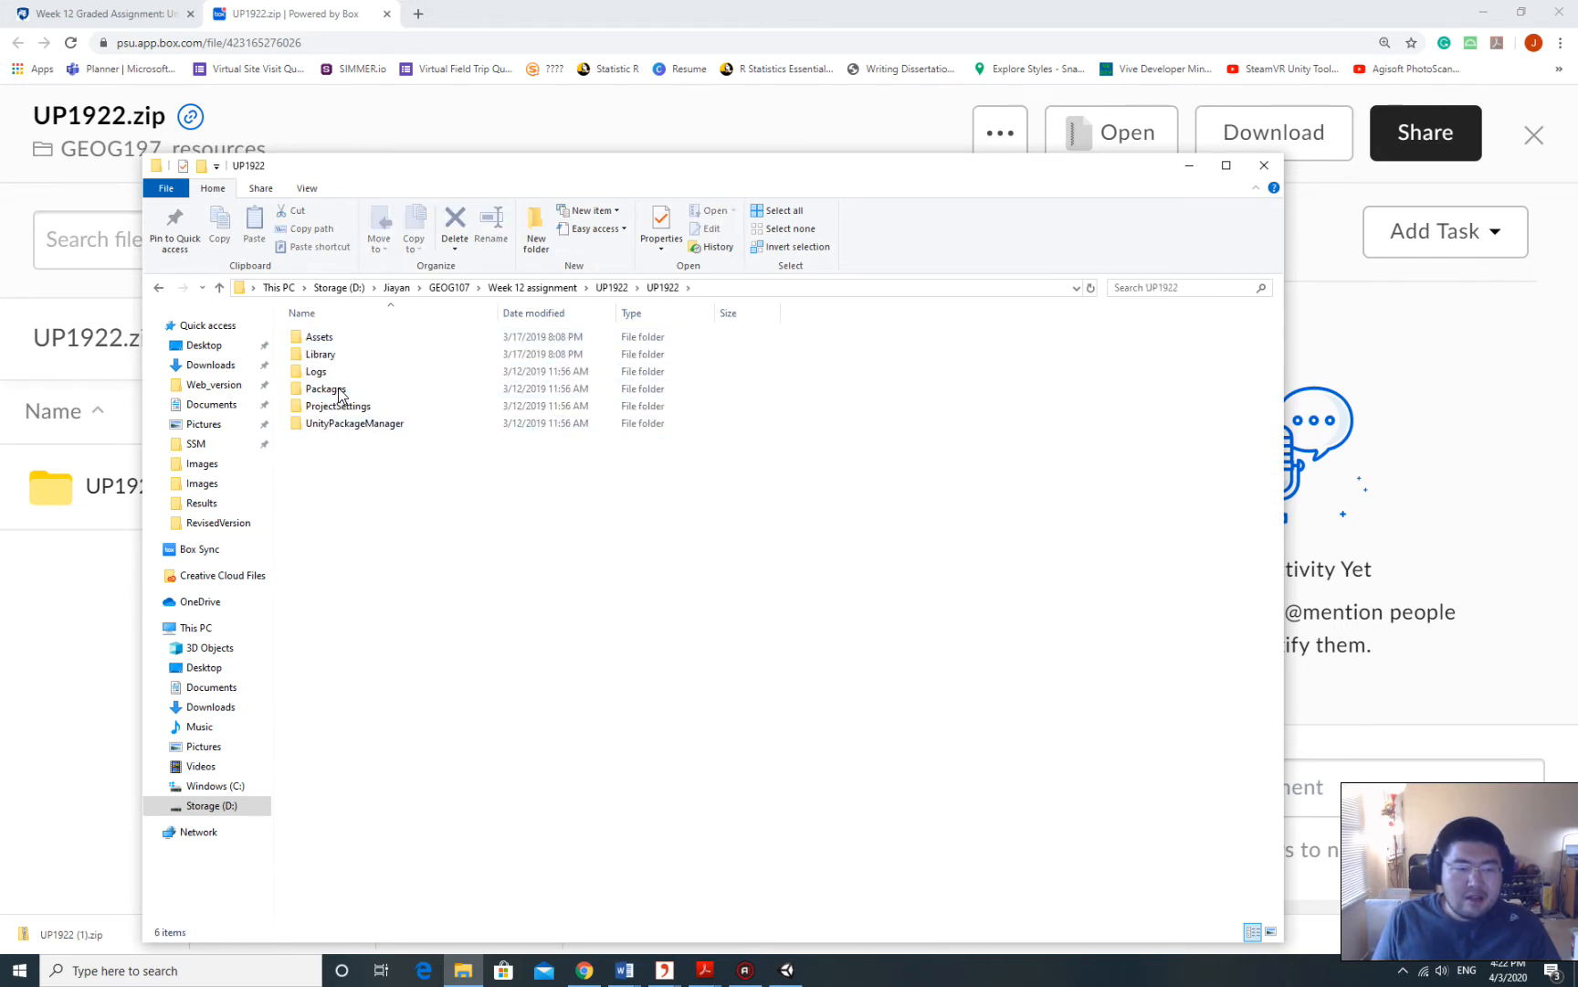
{"action": "left_click", "coordinate": [160, 288]}
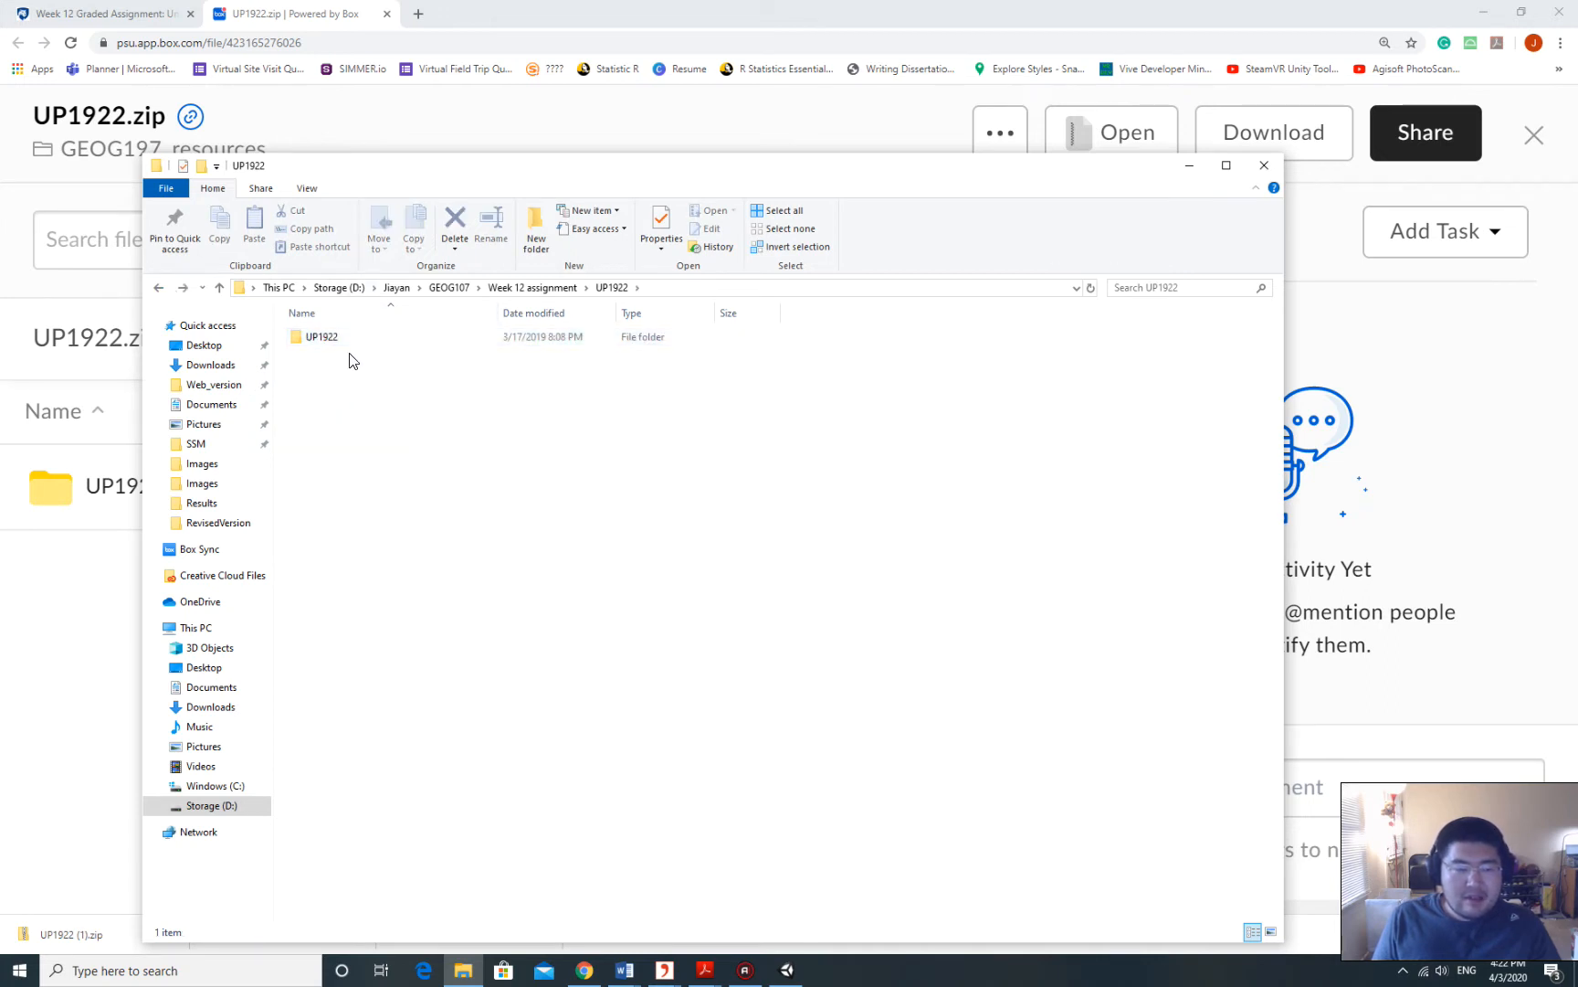
{"action": "left_click", "coordinate": [331, 338]}
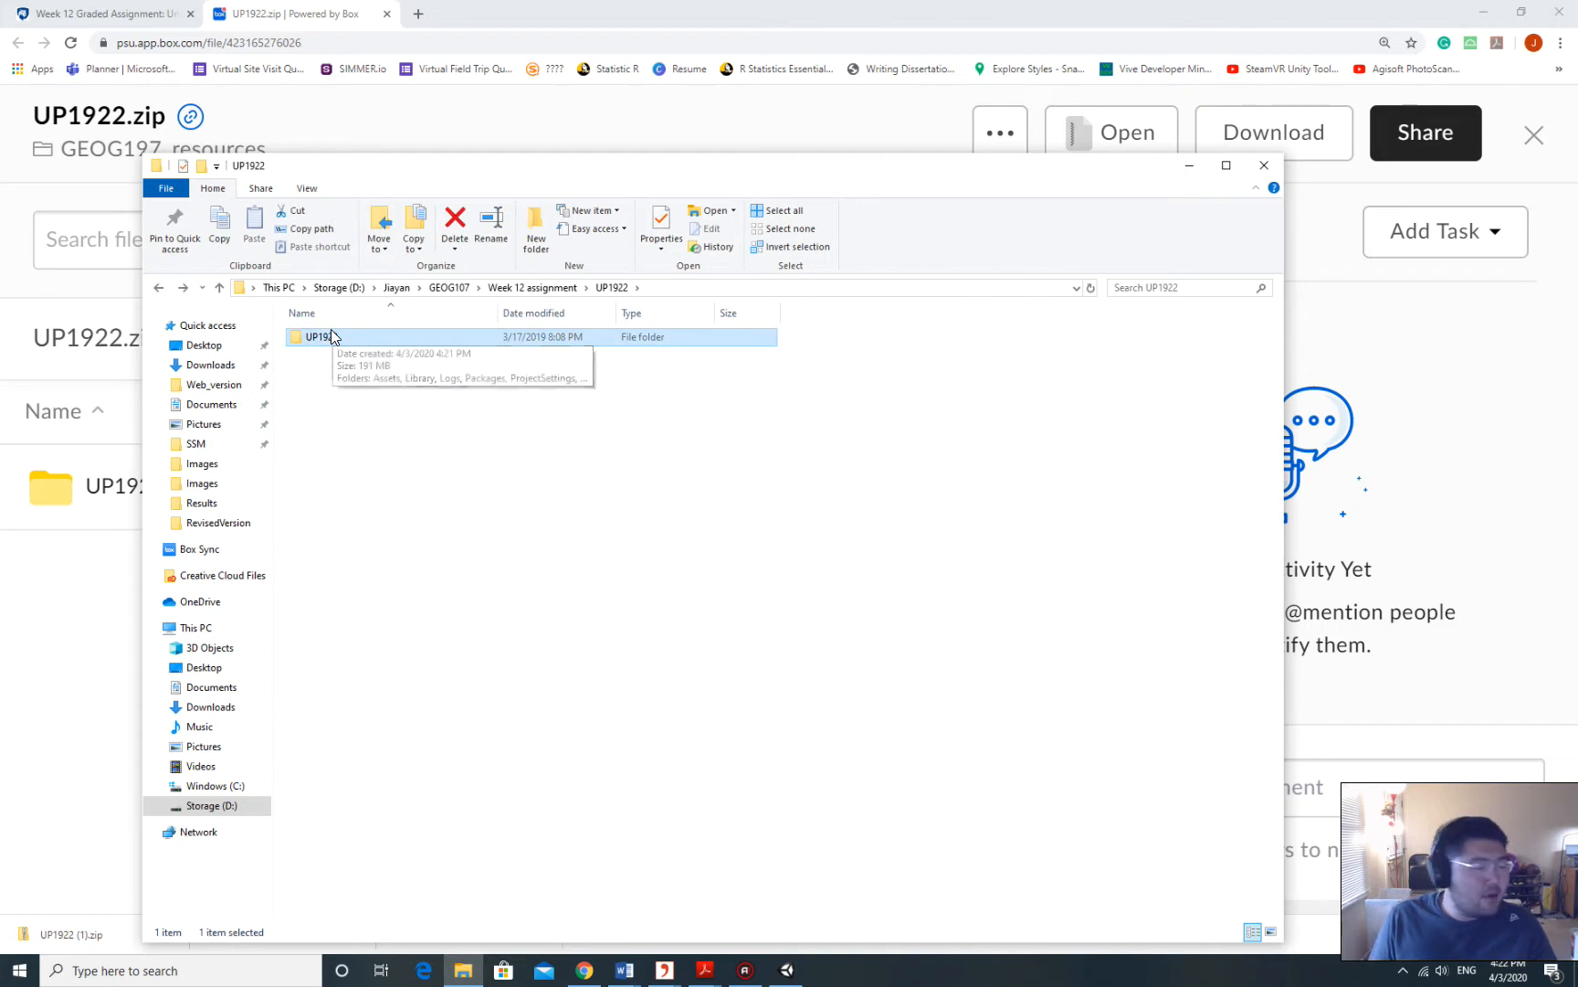
{"action": "left_click", "coordinate": [532, 287]}
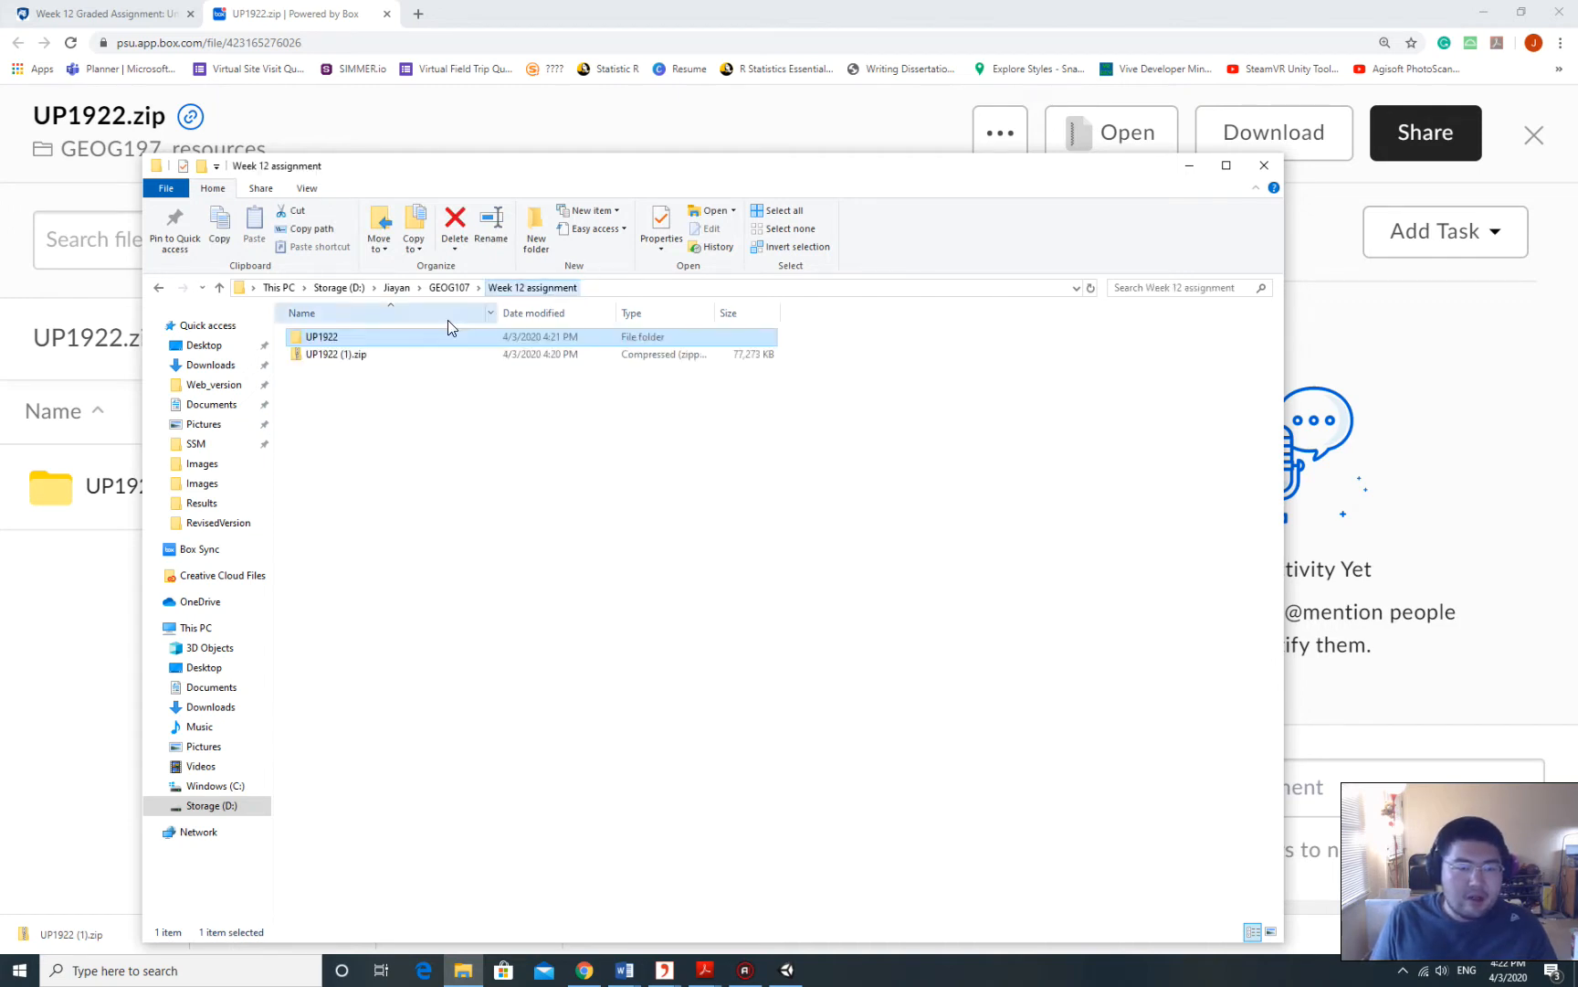
{"action": "double_click", "coordinate": [354, 337]}
{"action": "left_click", "coordinate": [322, 339]}
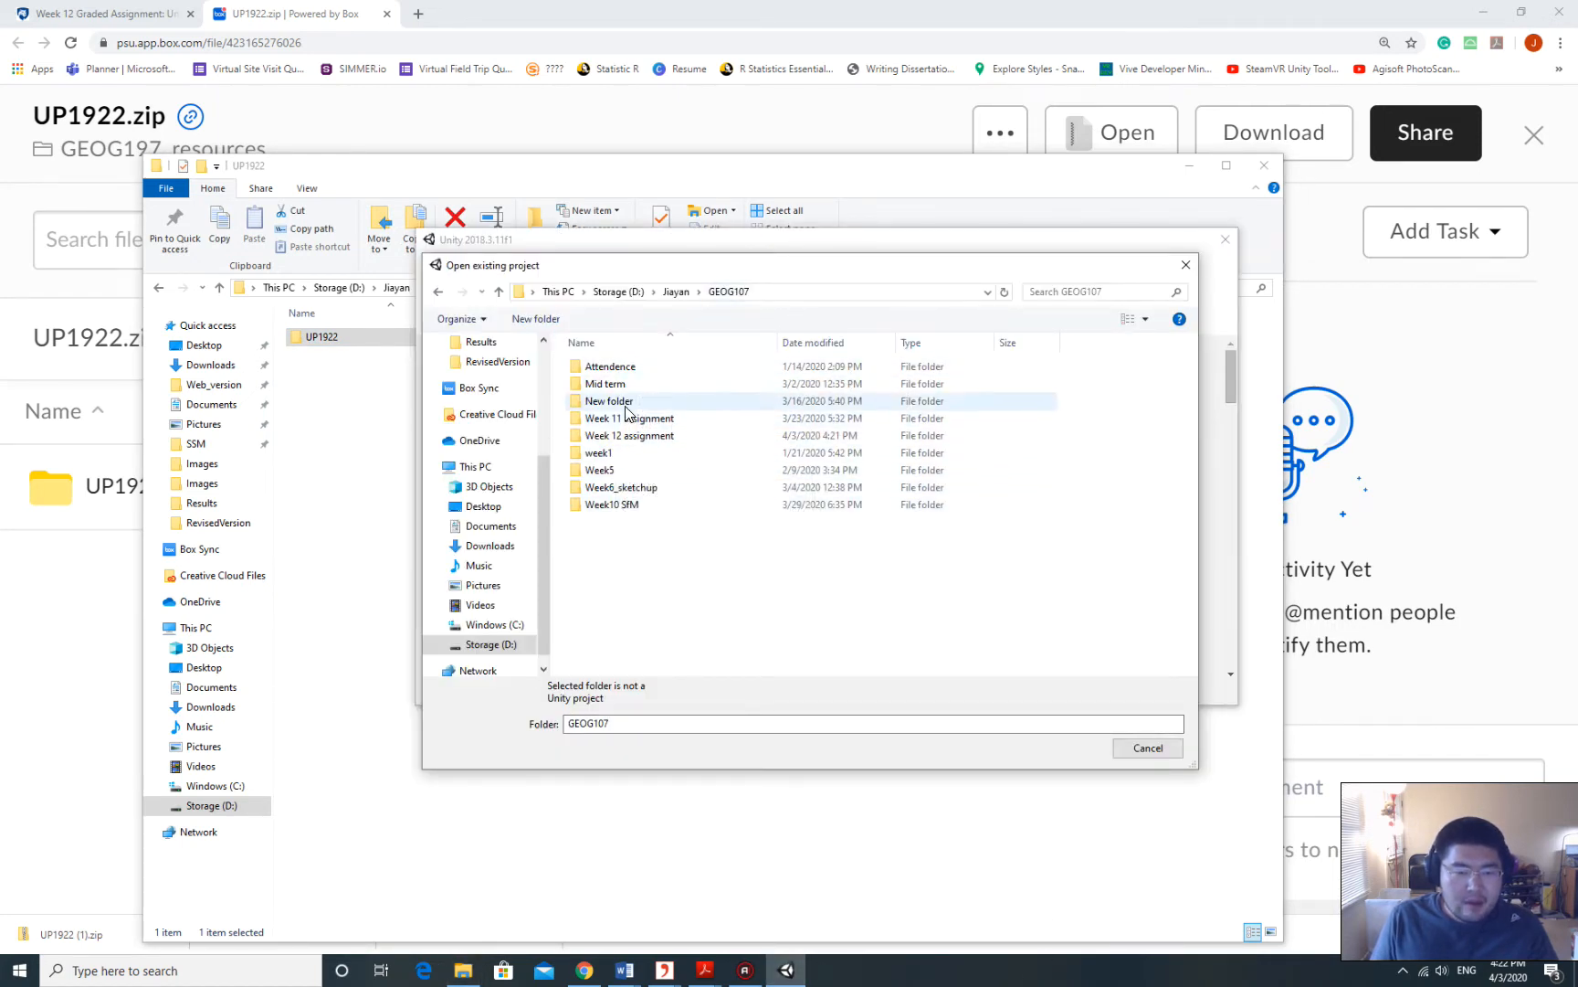
Browse to Week 12 assignment > UP1922 > UP1922 in the picker and try opening it.
{"action": "double_click", "coordinate": [630, 435]}
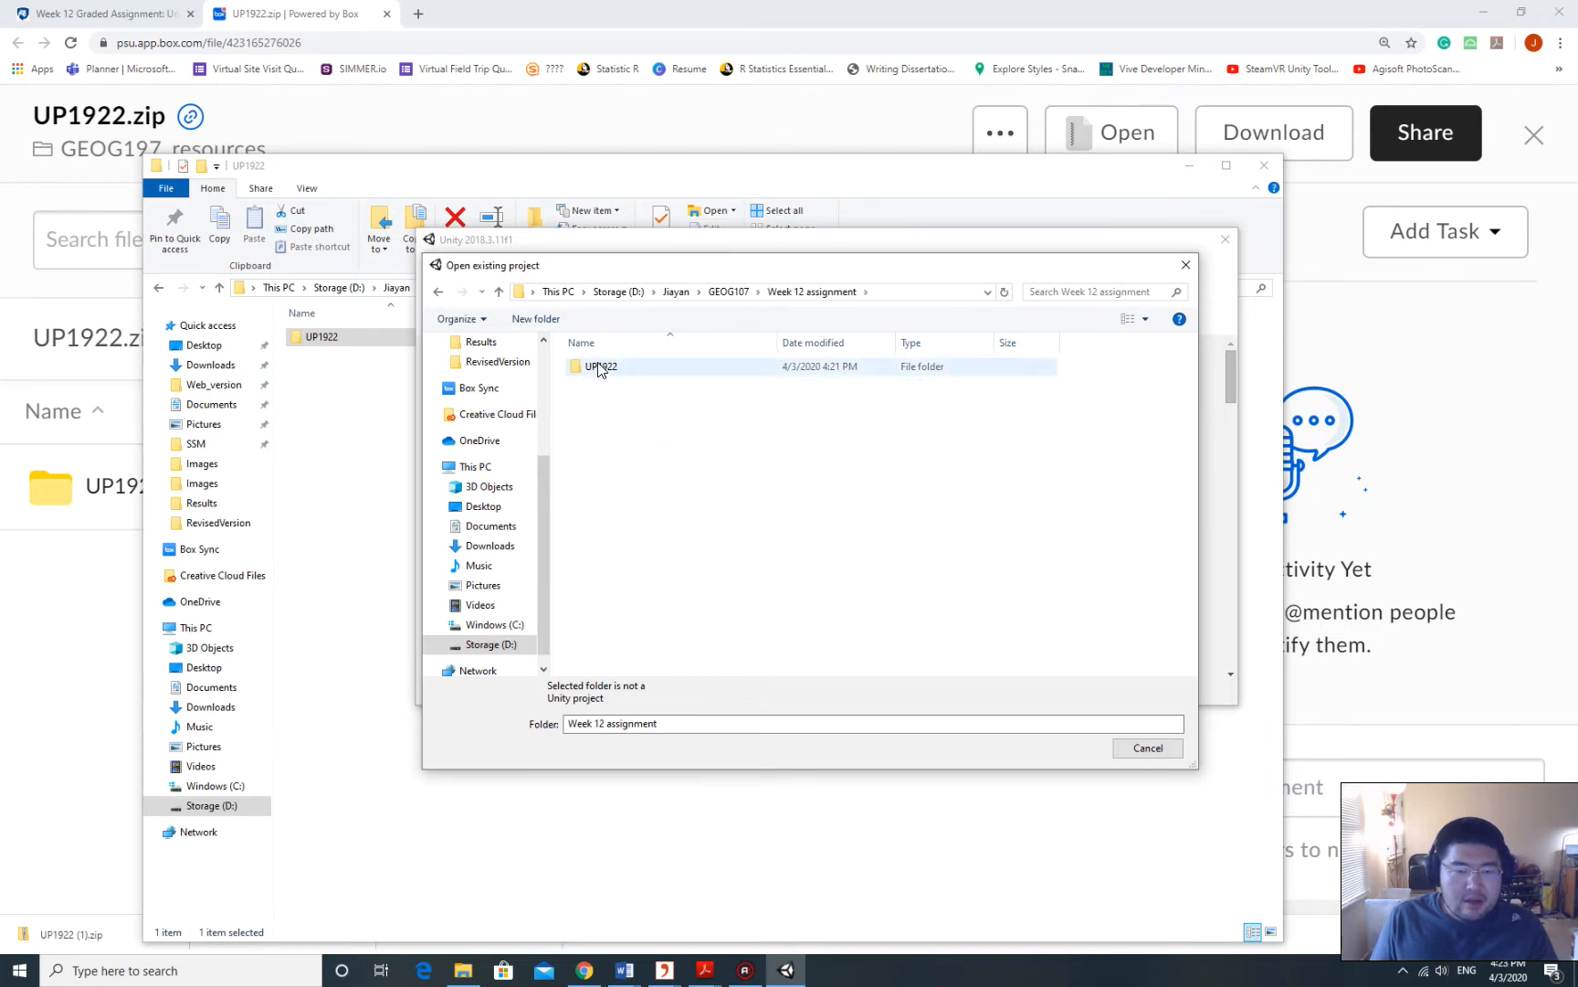
{"action": "double_click", "coordinate": [601, 368]}
{"action": "left_click", "coordinate": [607, 372]}
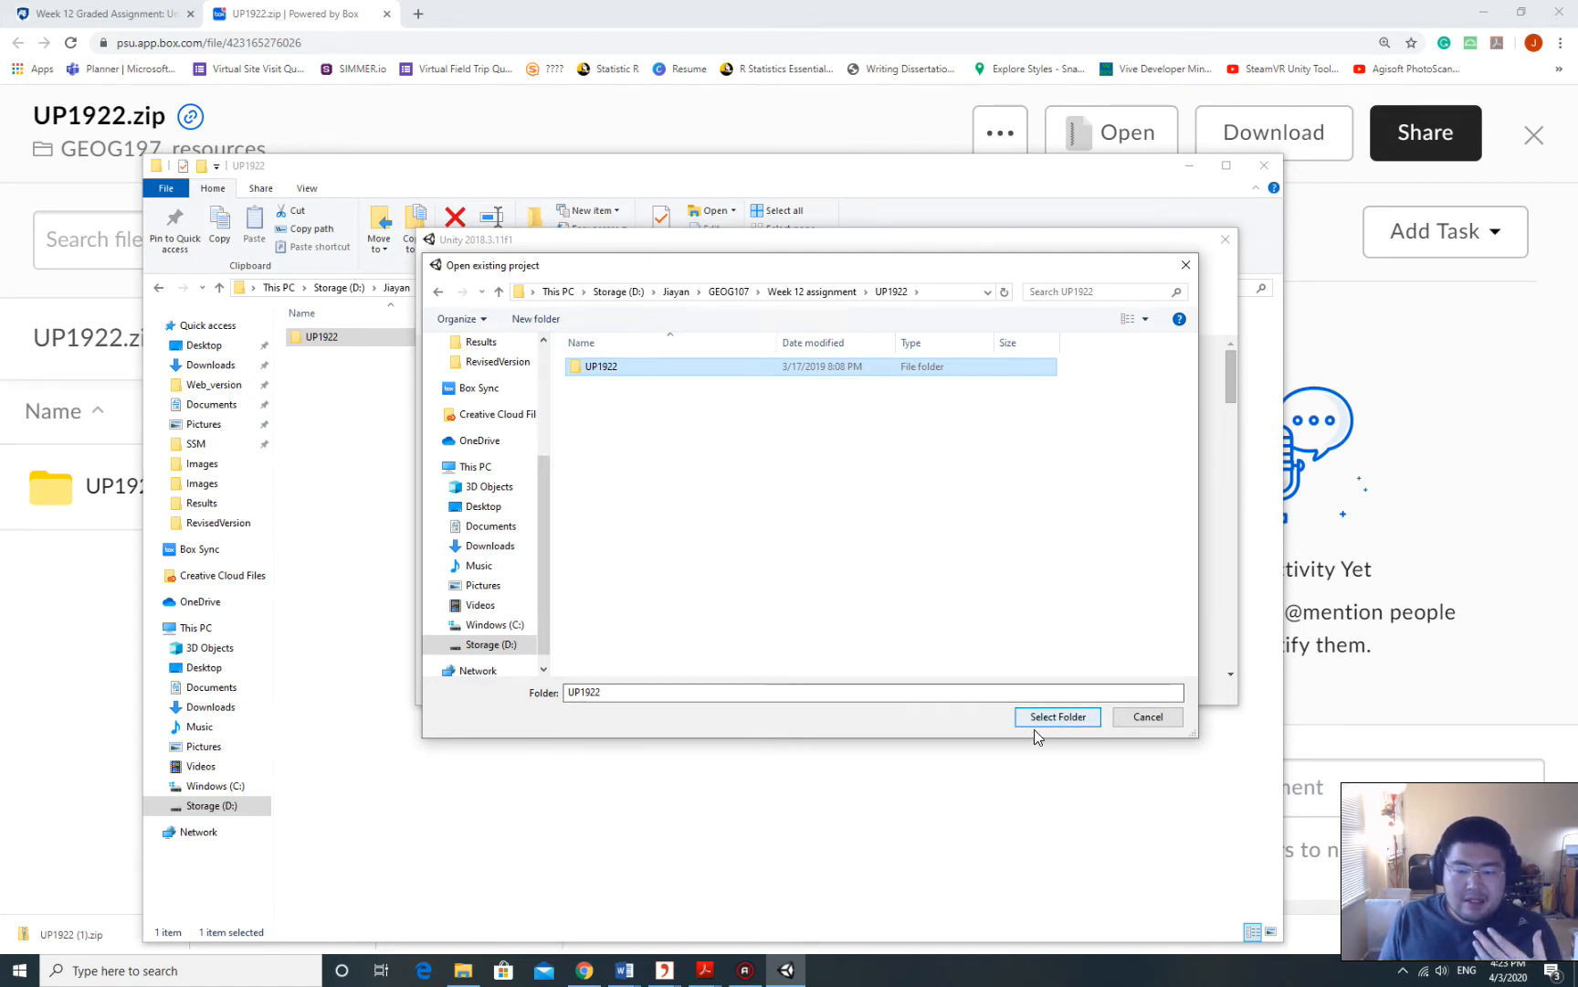
{"action": "left_click", "coordinate": [1094, 722]}
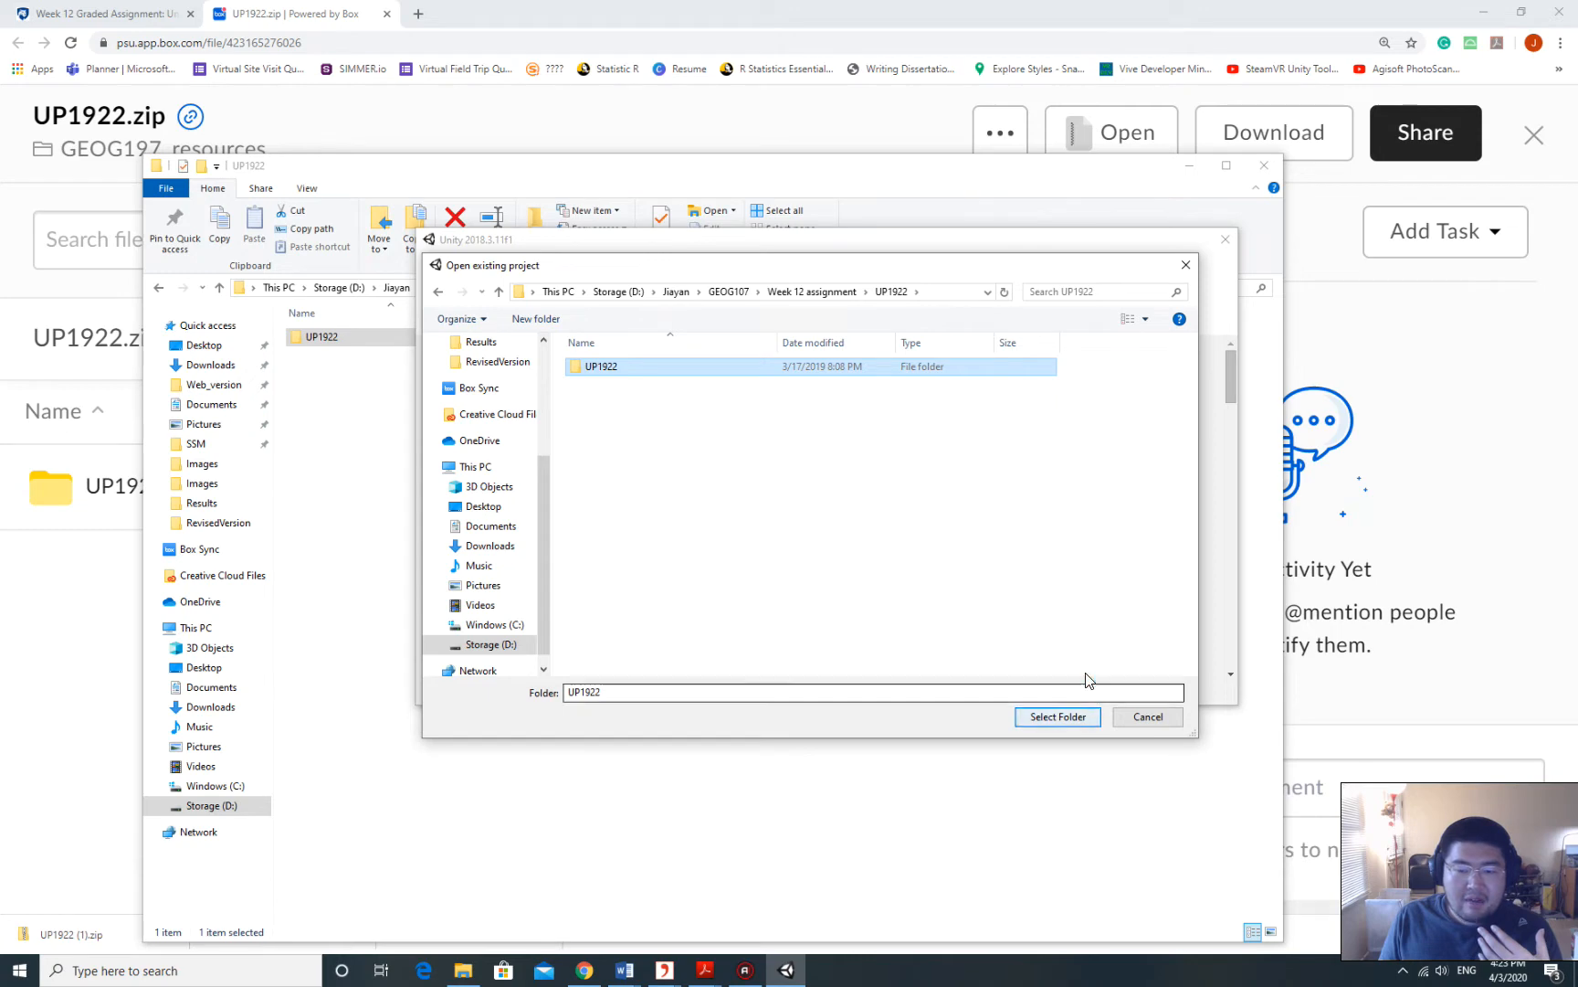
Reselect the inner UP1922 folder and open it as the project.
{"action": "left_click", "coordinate": [808, 292]}
{"action": "left_click", "coordinate": [615, 370]}
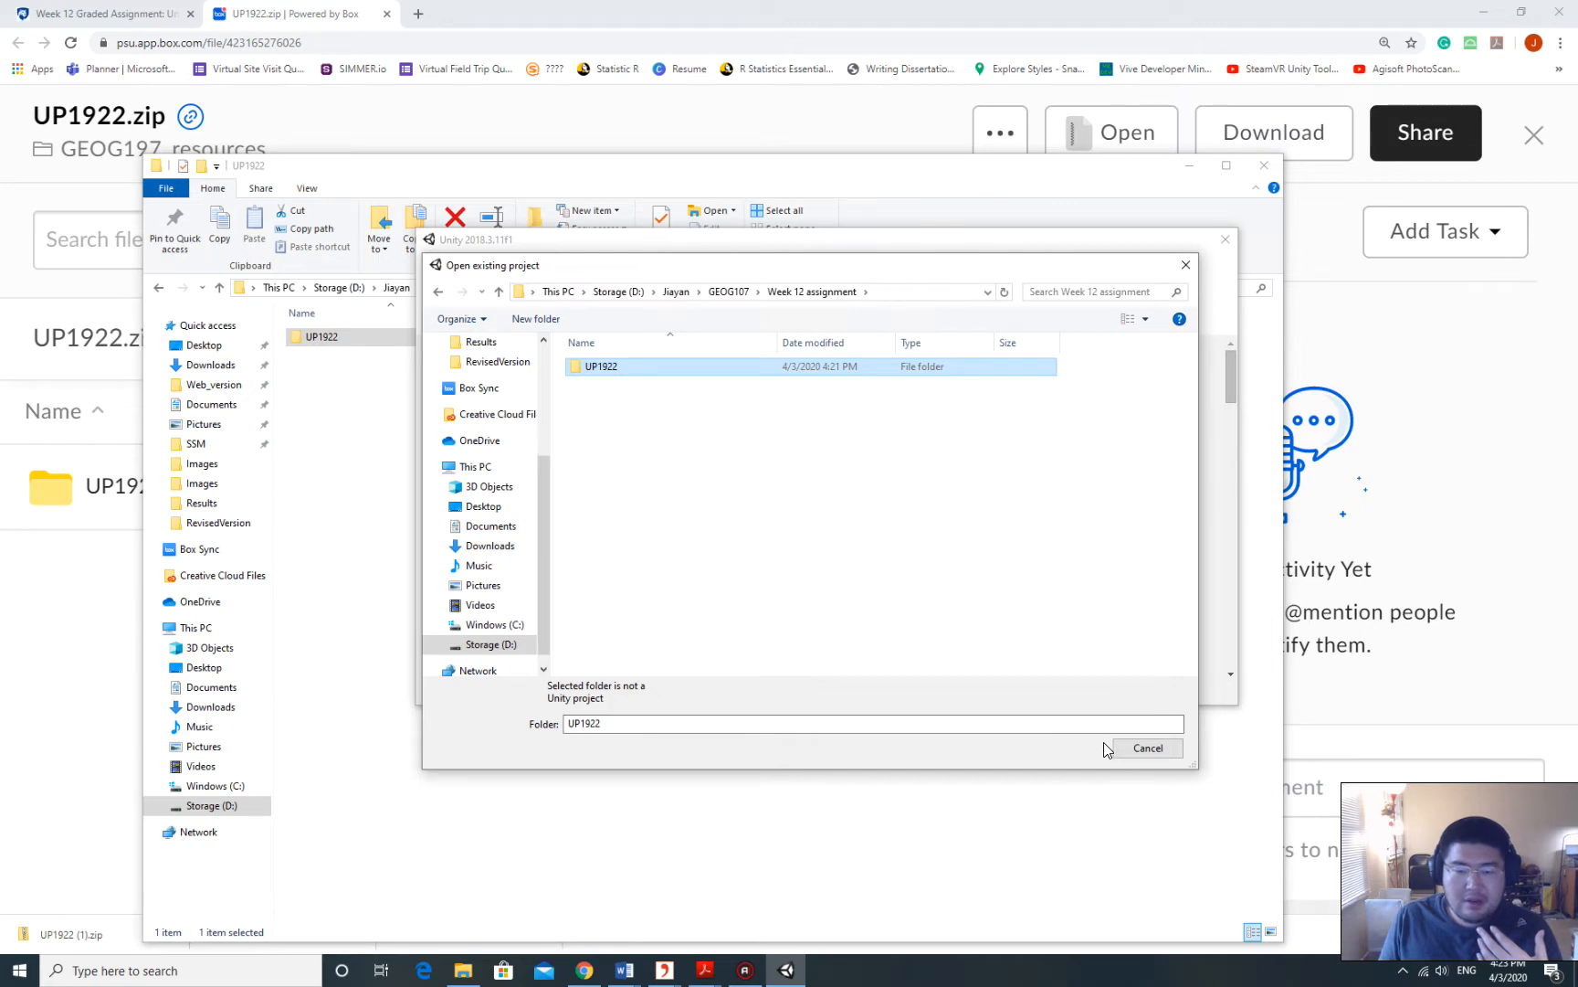
{"action": "double_click", "coordinate": [617, 366]}
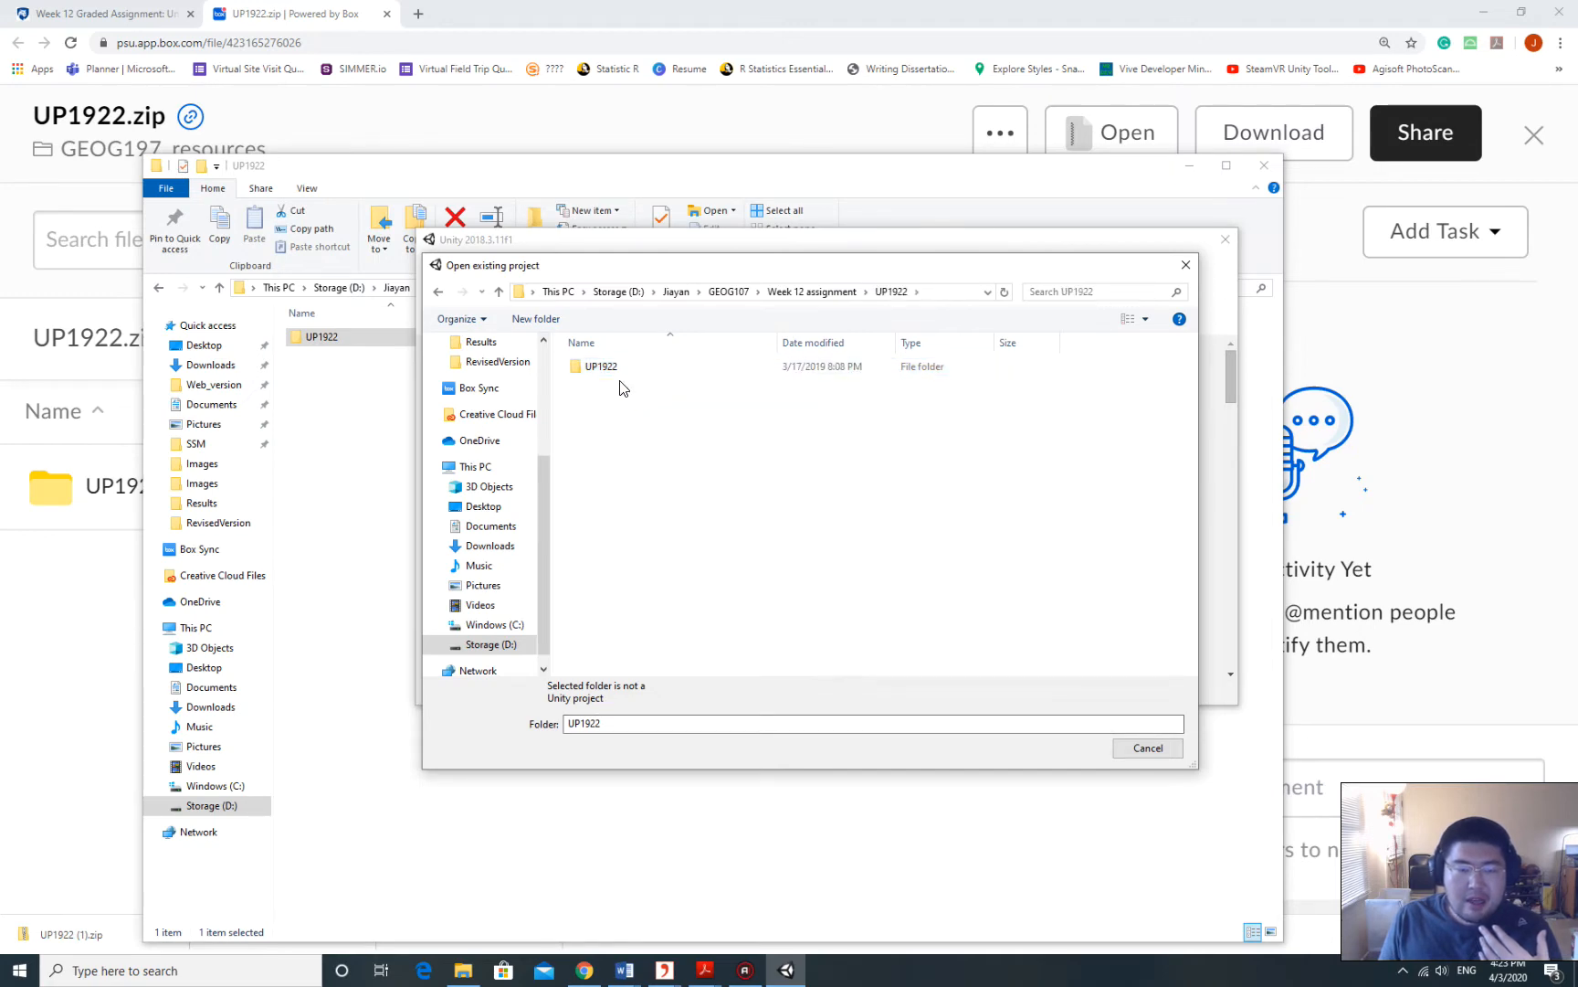
{"action": "left_click", "coordinate": [619, 370]}
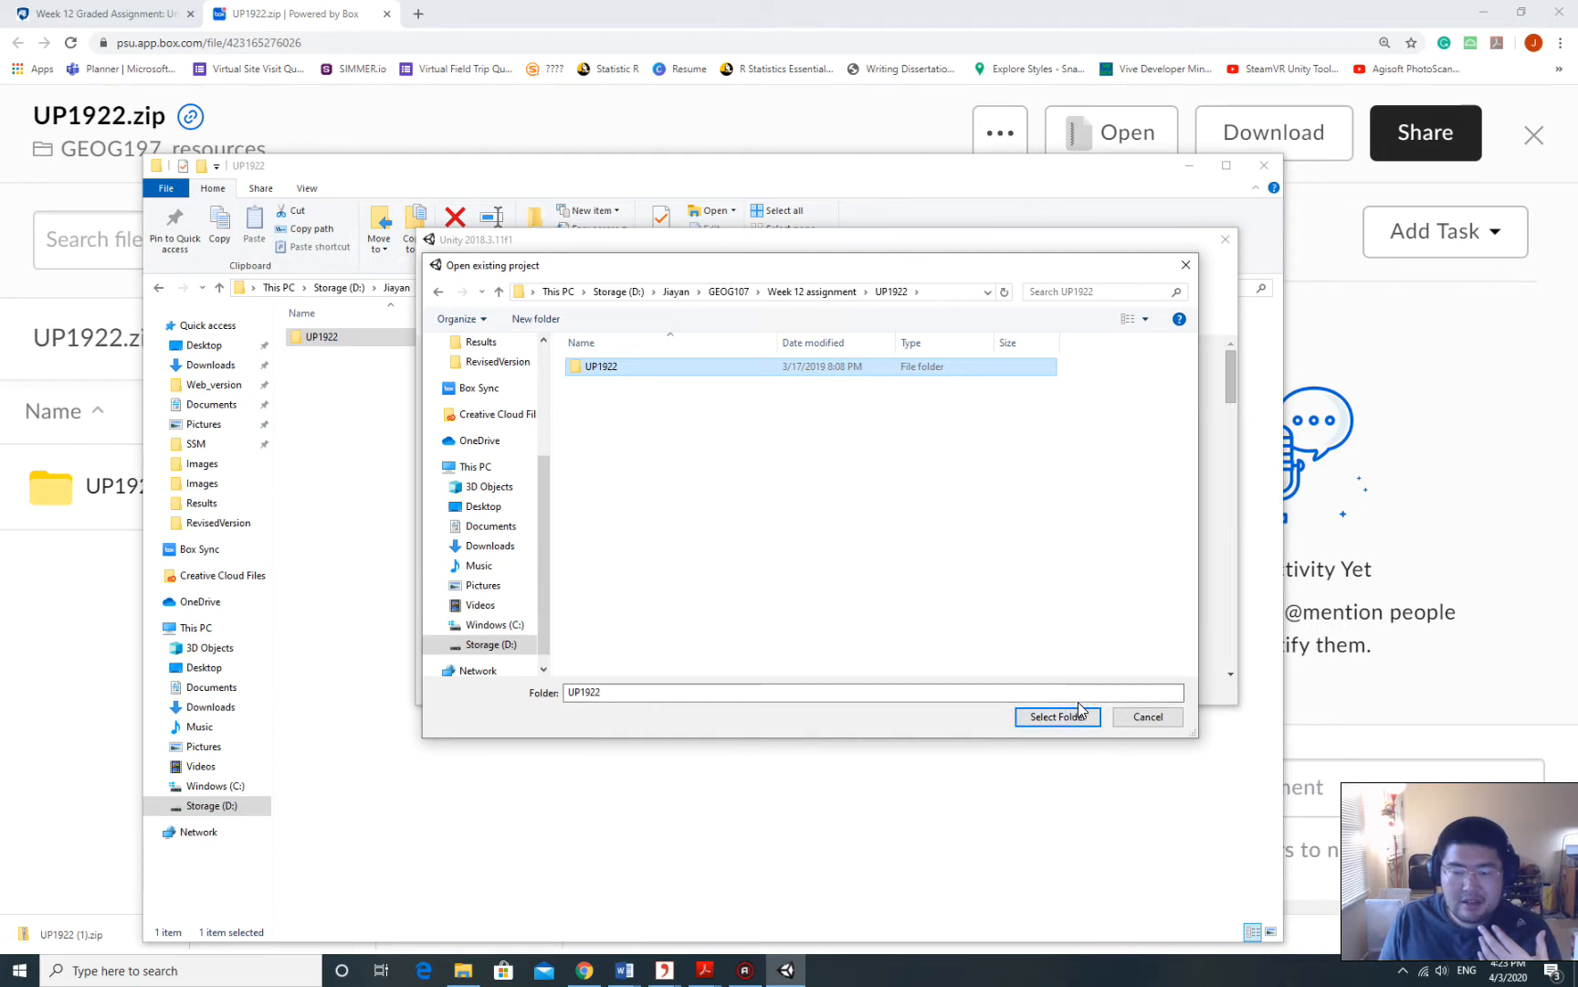
{"action": "left_click", "coordinate": [1057, 717]}
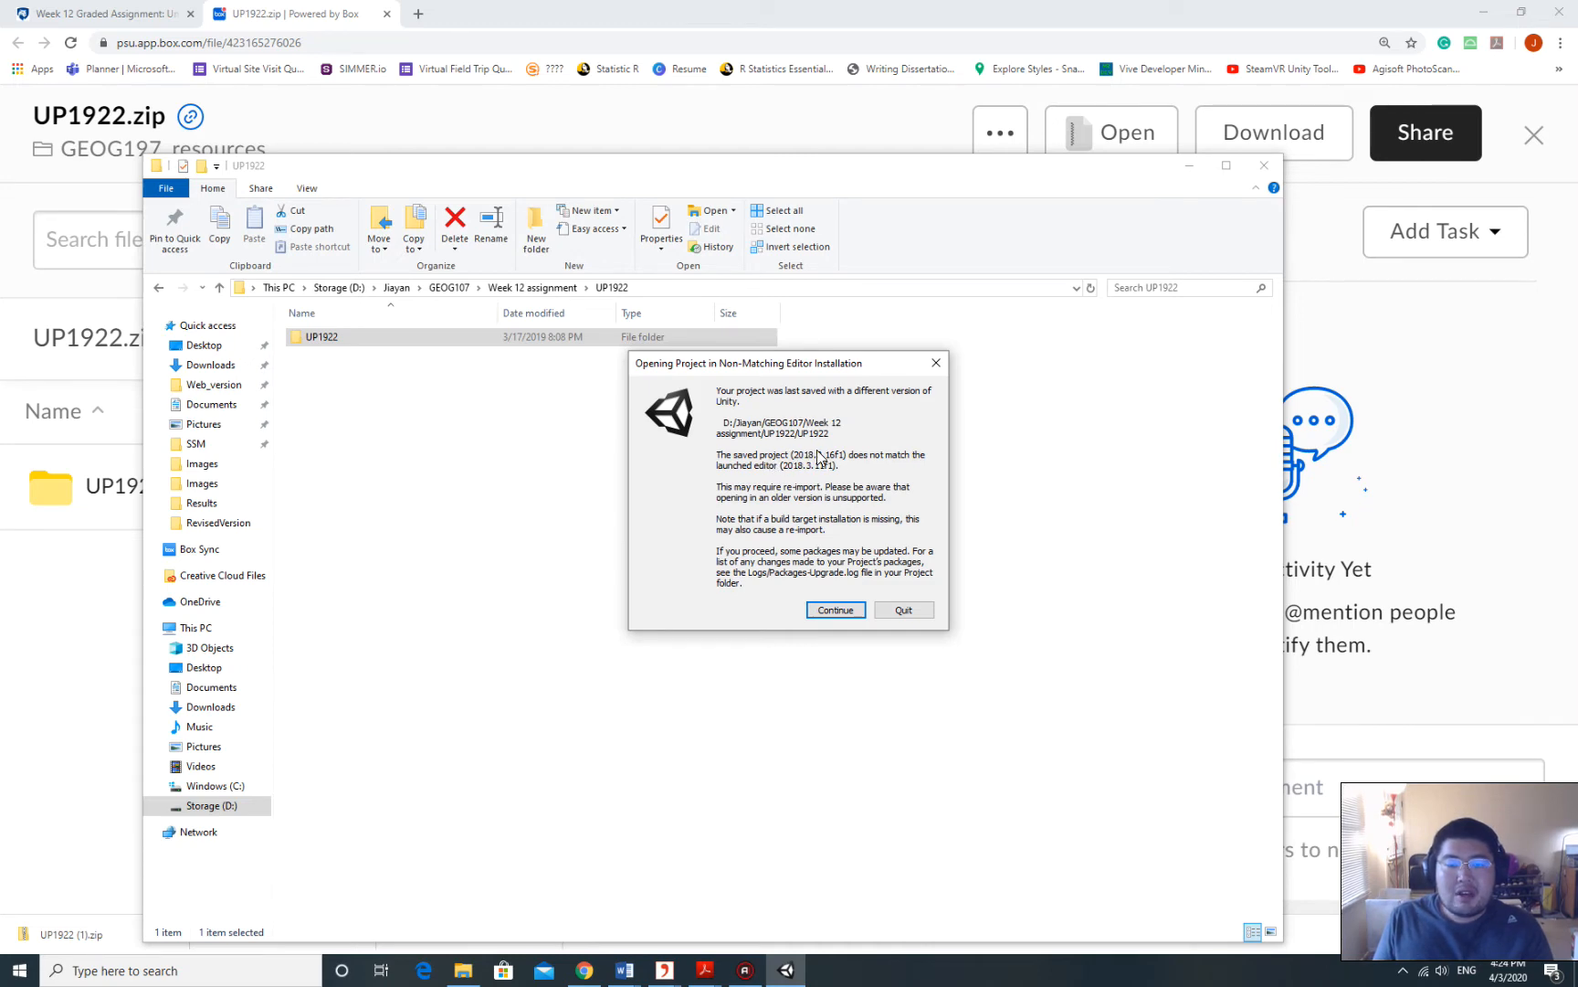
Continue opening the project in 2018.3.11f1 despite the version mismatch, and minimize Explorer.
{"action": "left_click", "coordinate": [835, 614]}
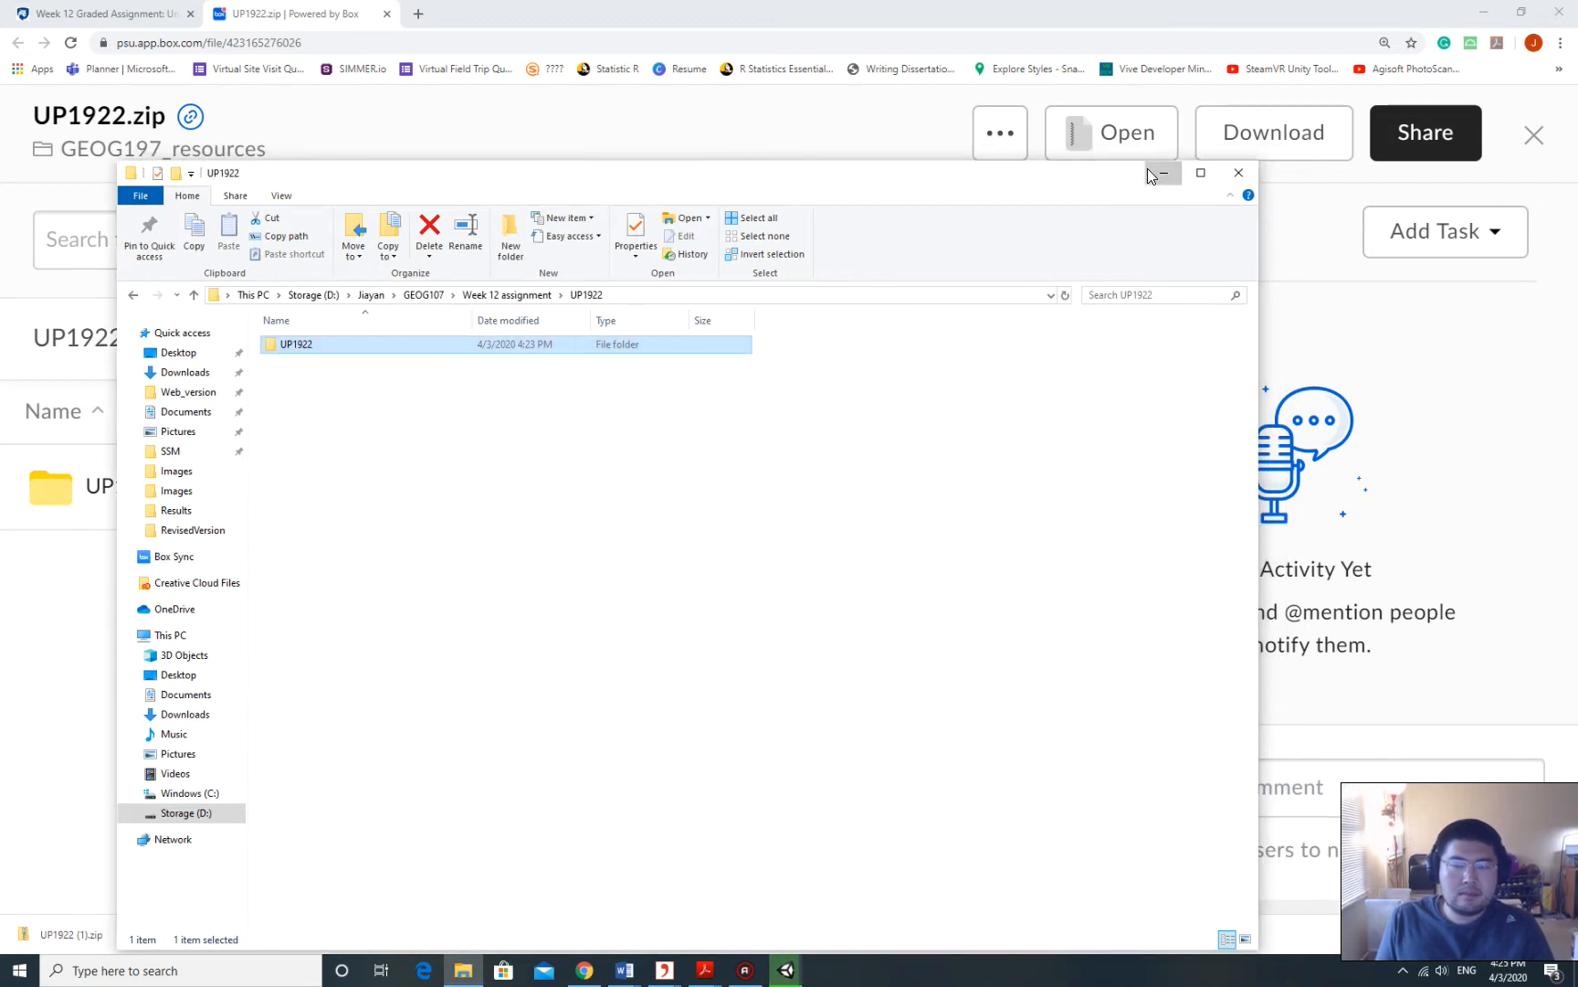
{"action": "left_click", "coordinate": [1164, 173]}
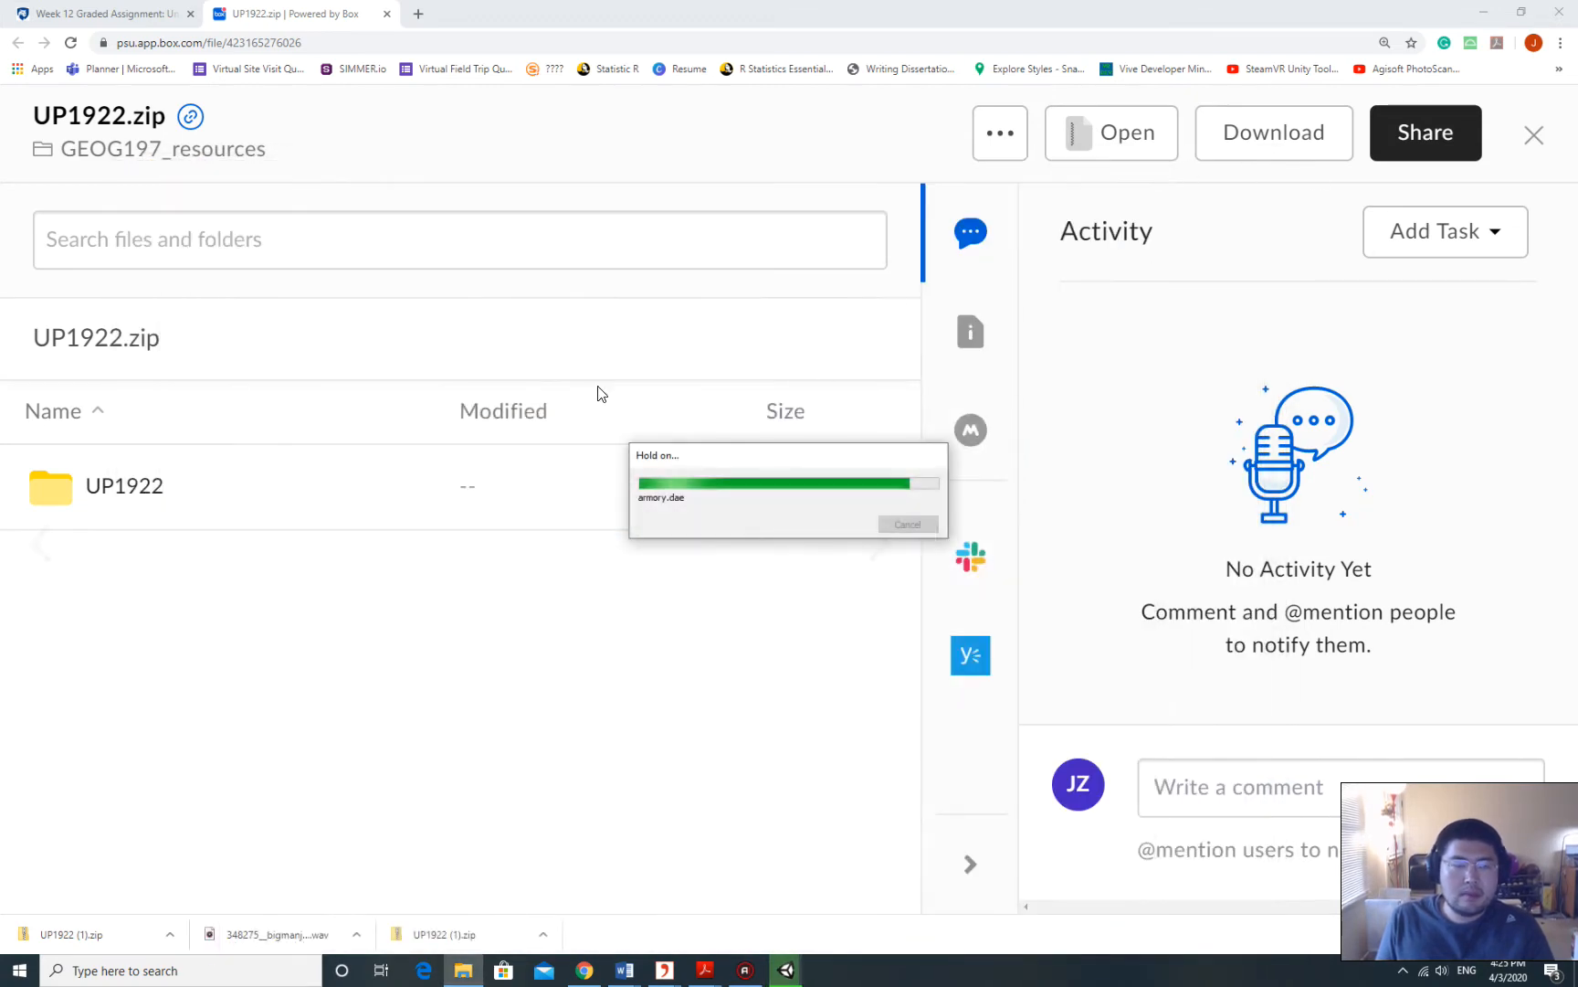
On the Week 12 assignment page, read and highlight the Task 1 and Task 2 descriptions.
{"action": "left_click", "coordinate": [155, 15]}
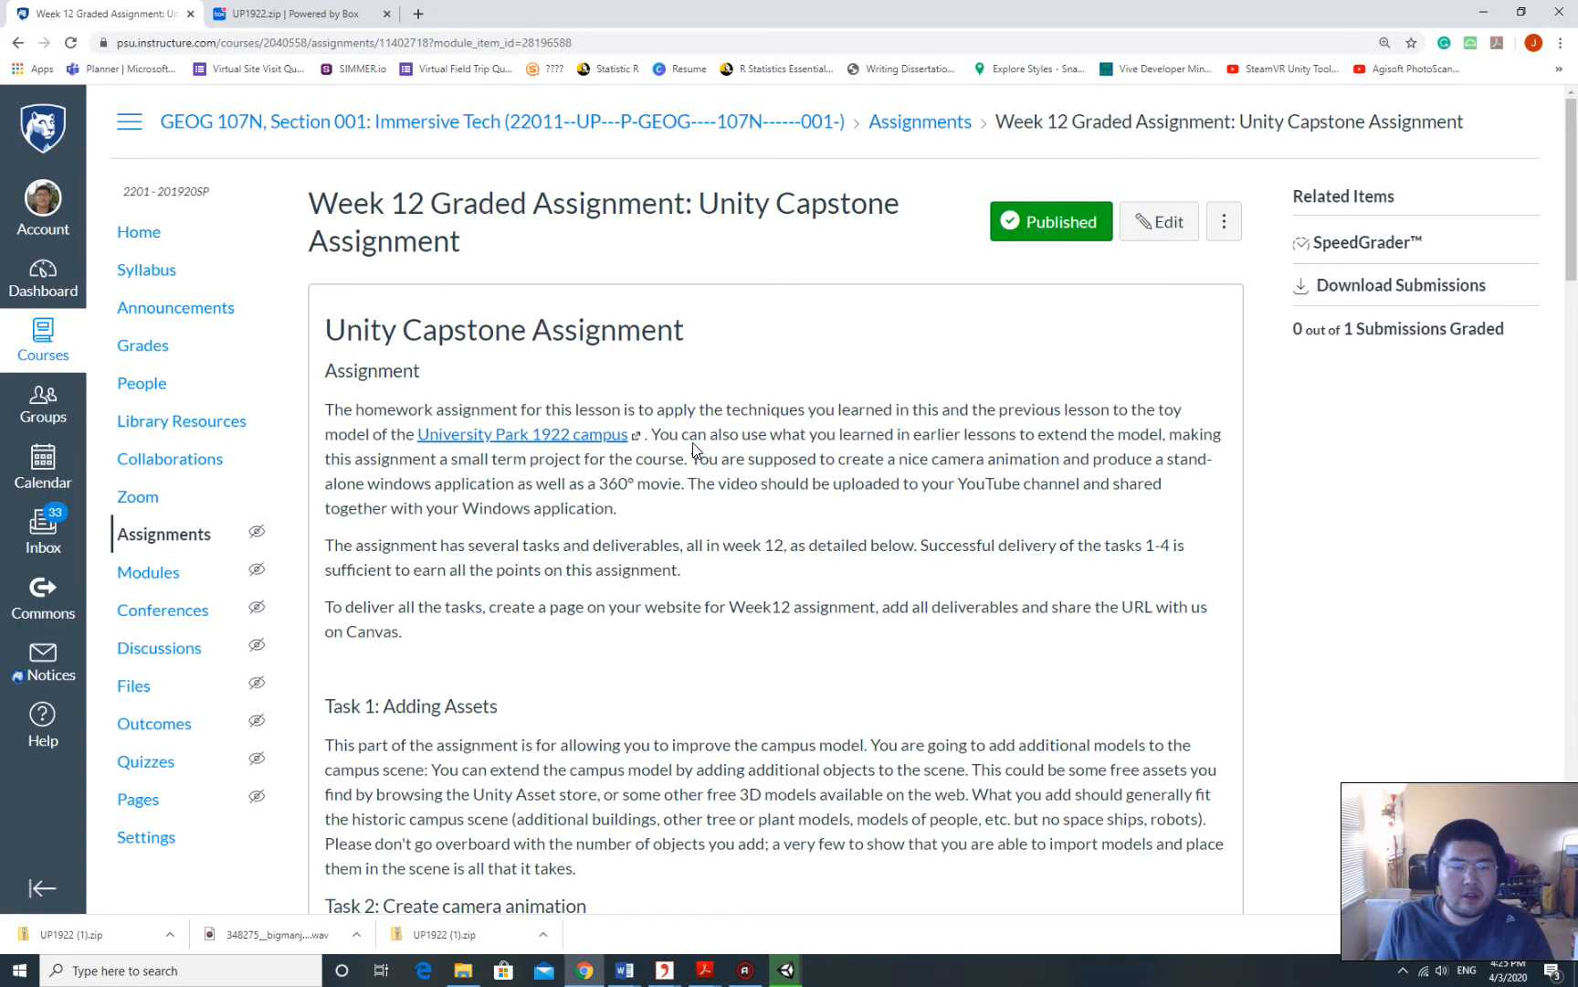
{"action": "scroll", "coordinate": [579, 484], "scroll_direction": "down", "scroll_amount": 2}
{"action": "scroll", "coordinate": [576, 483], "scroll_direction": "down", "scroll_amount": 2}
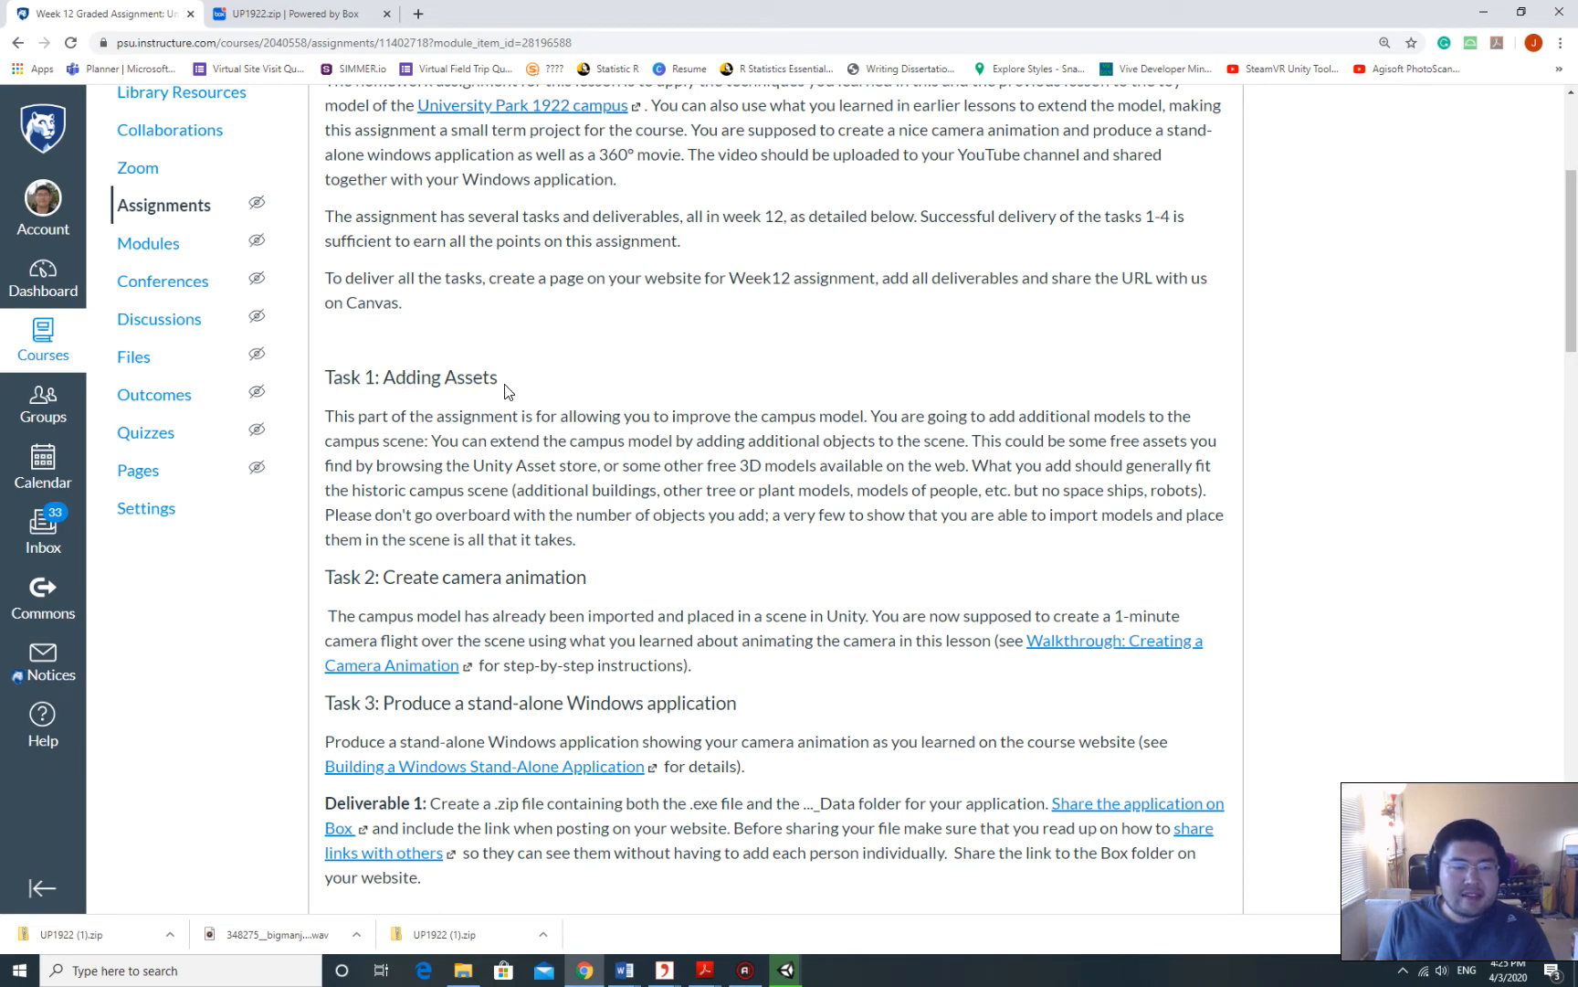
{"action": "left_click_drag", "start_coordinate": [505, 417], "coordinate": [793, 551]}
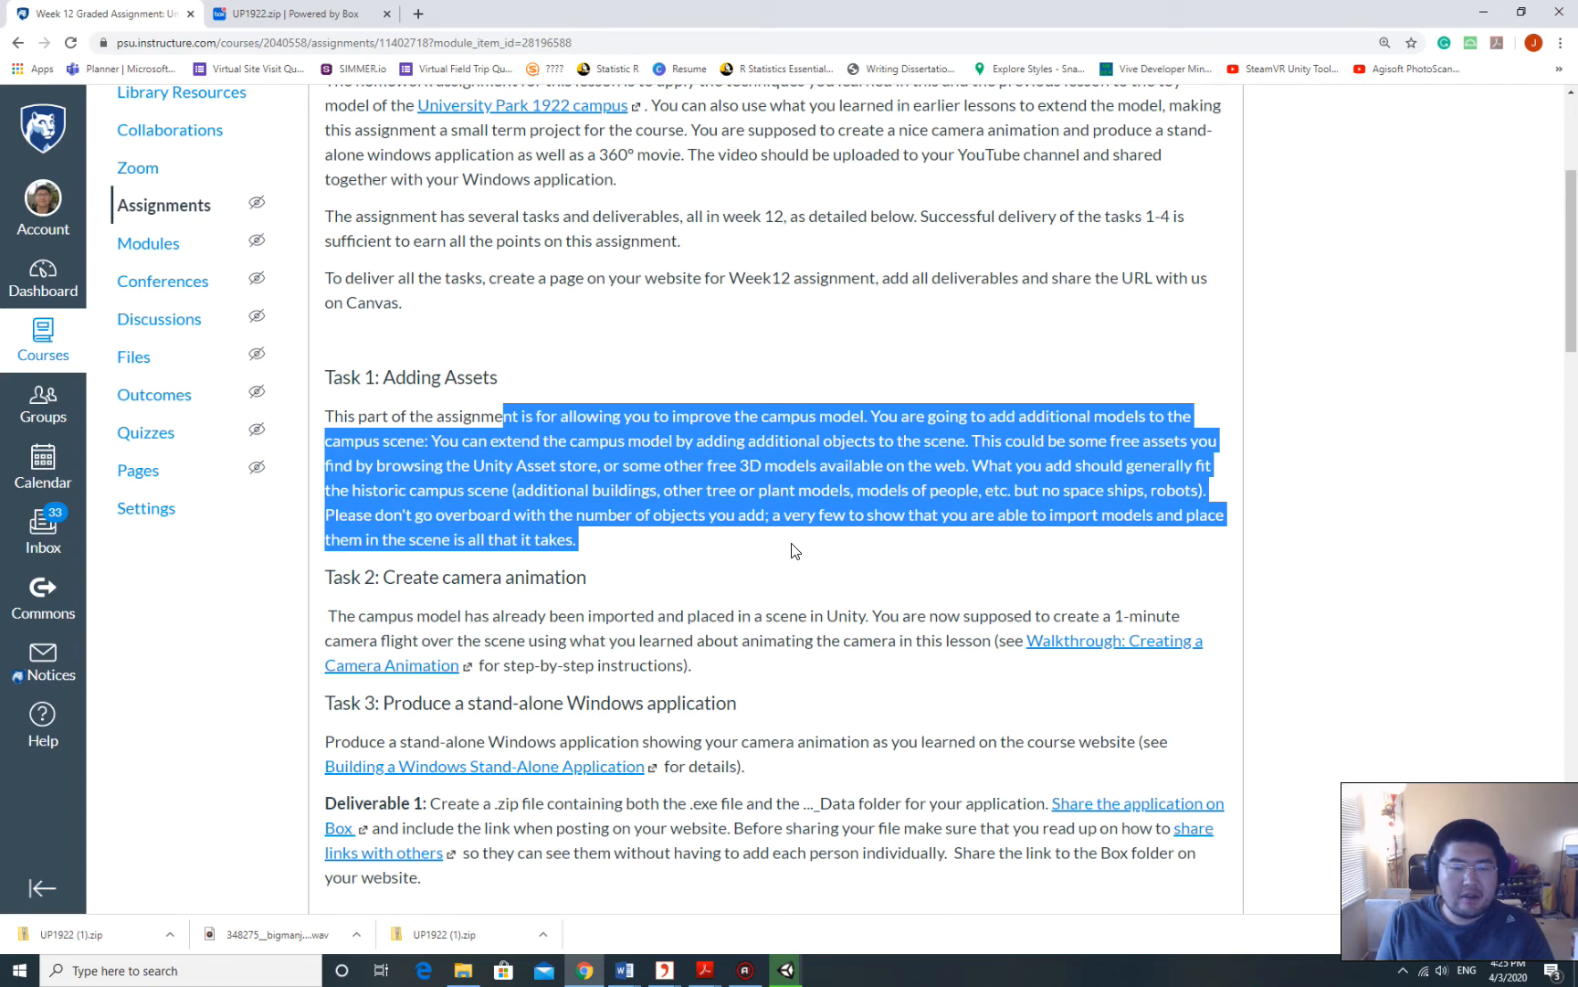
{"action": "left_click", "coordinate": [484, 442]}
{"action": "left_click_drag", "start_coordinate": [436, 416], "coordinate": [659, 545]}
{"action": "scroll", "coordinate": [703, 559], "scroll_direction": "down", "scroll_amount": 2}
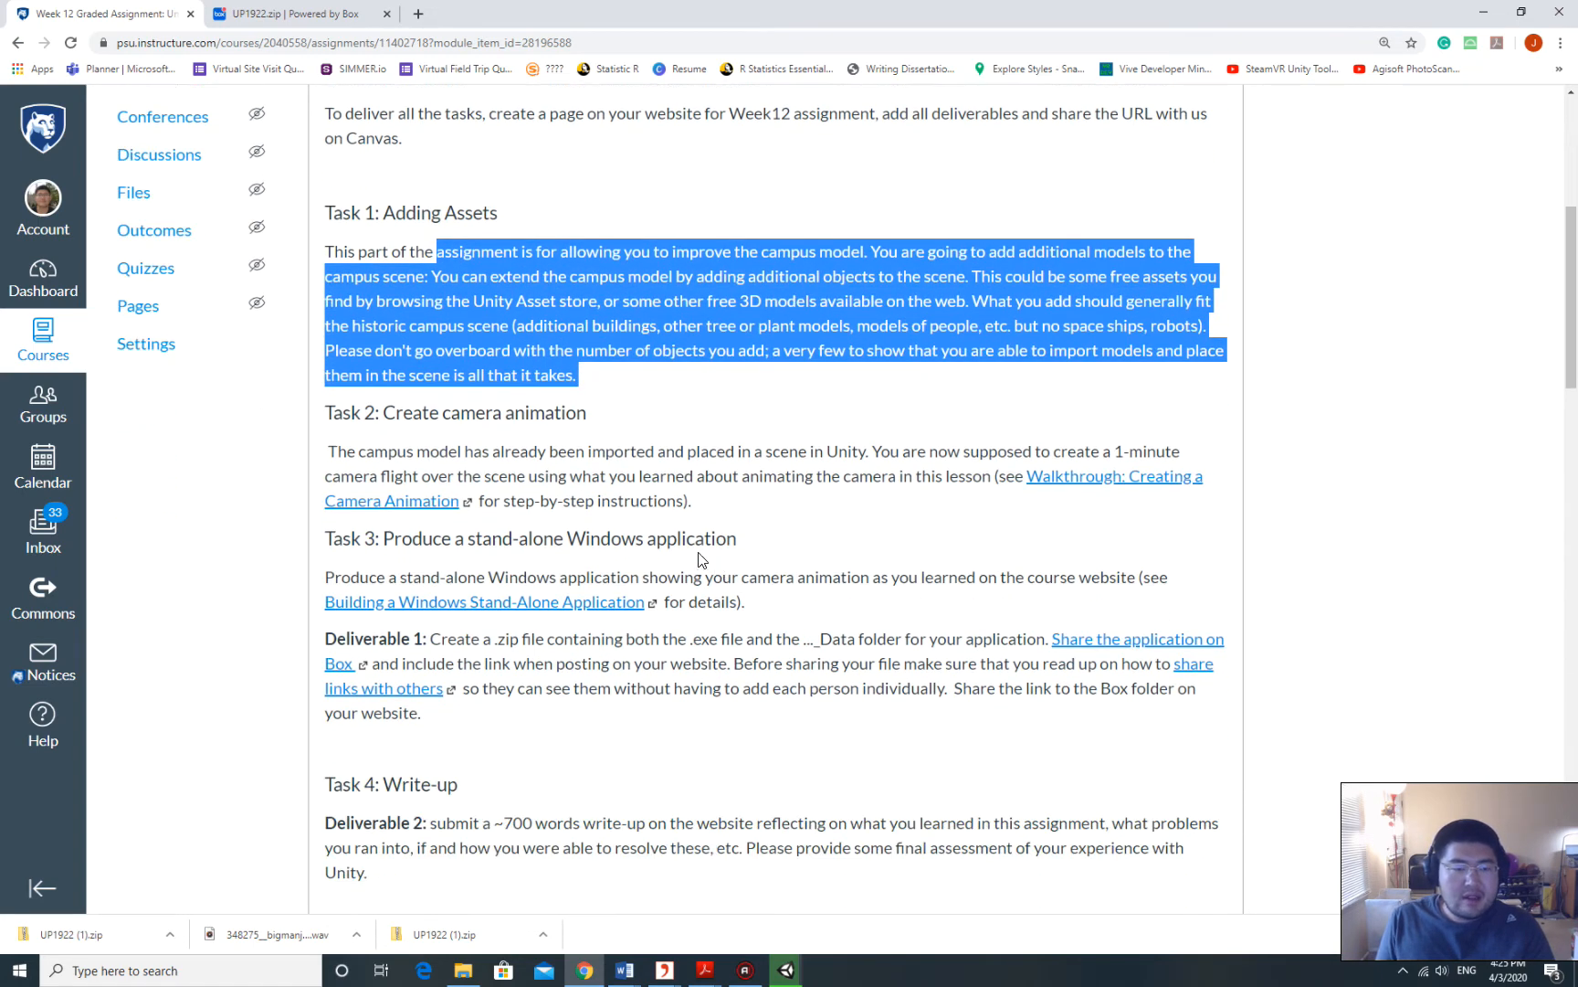
{"action": "left_click_drag", "start_coordinate": [384, 412], "coordinate": [717, 504]}
Highlight the Task 3 heading and Deliverable 1 instructions, then bring up Unity and dismiss the update notice.
{"action": "scroll", "coordinate": [621, 603], "scroll_direction": "down", "scroll_amount": 1}
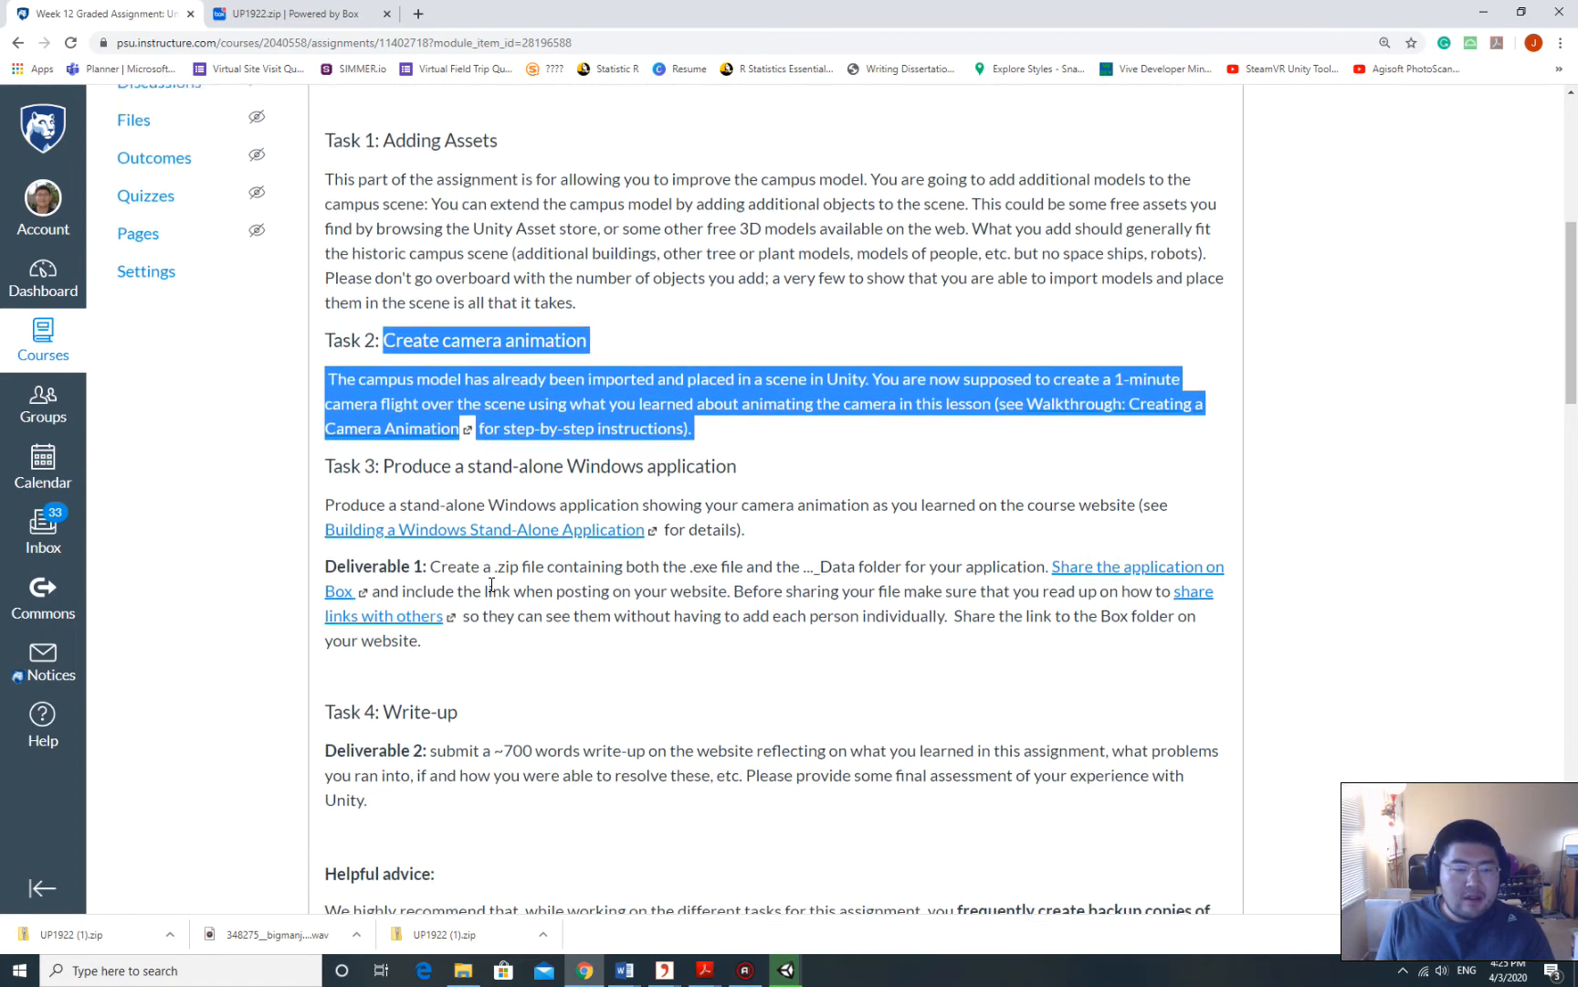
{"action": "left_click_drag", "start_coordinate": [412, 456], "coordinate": [754, 462]}
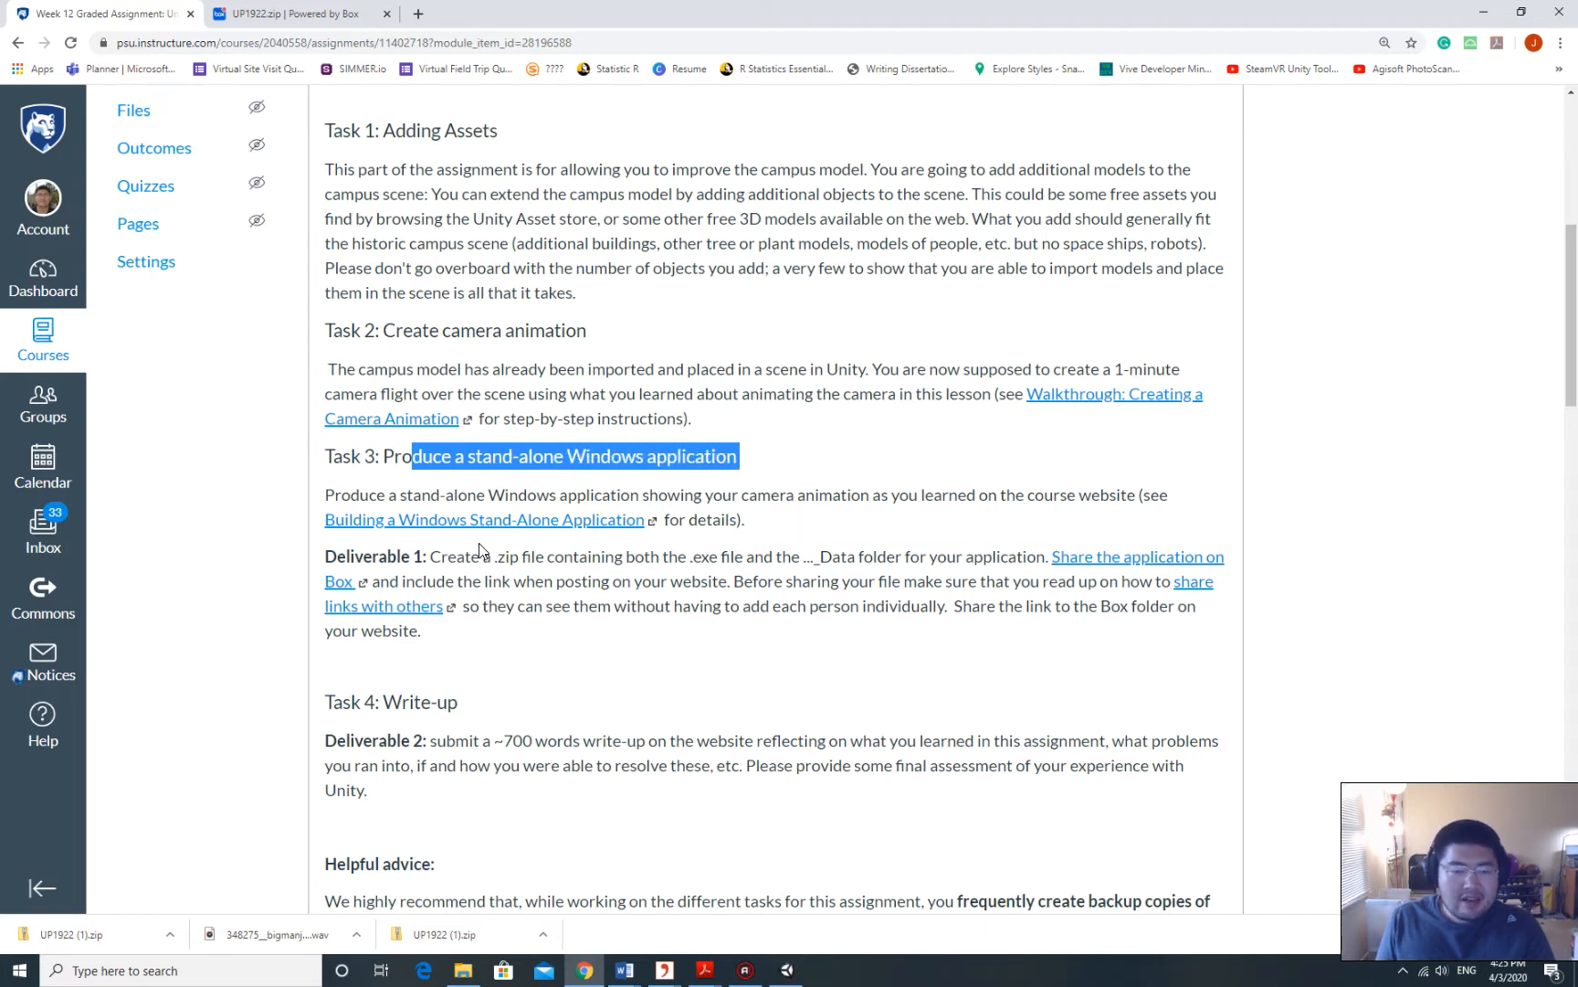
{"action": "left_click_drag", "start_coordinate": [439, 558], "coordinate": [1118, 589]}
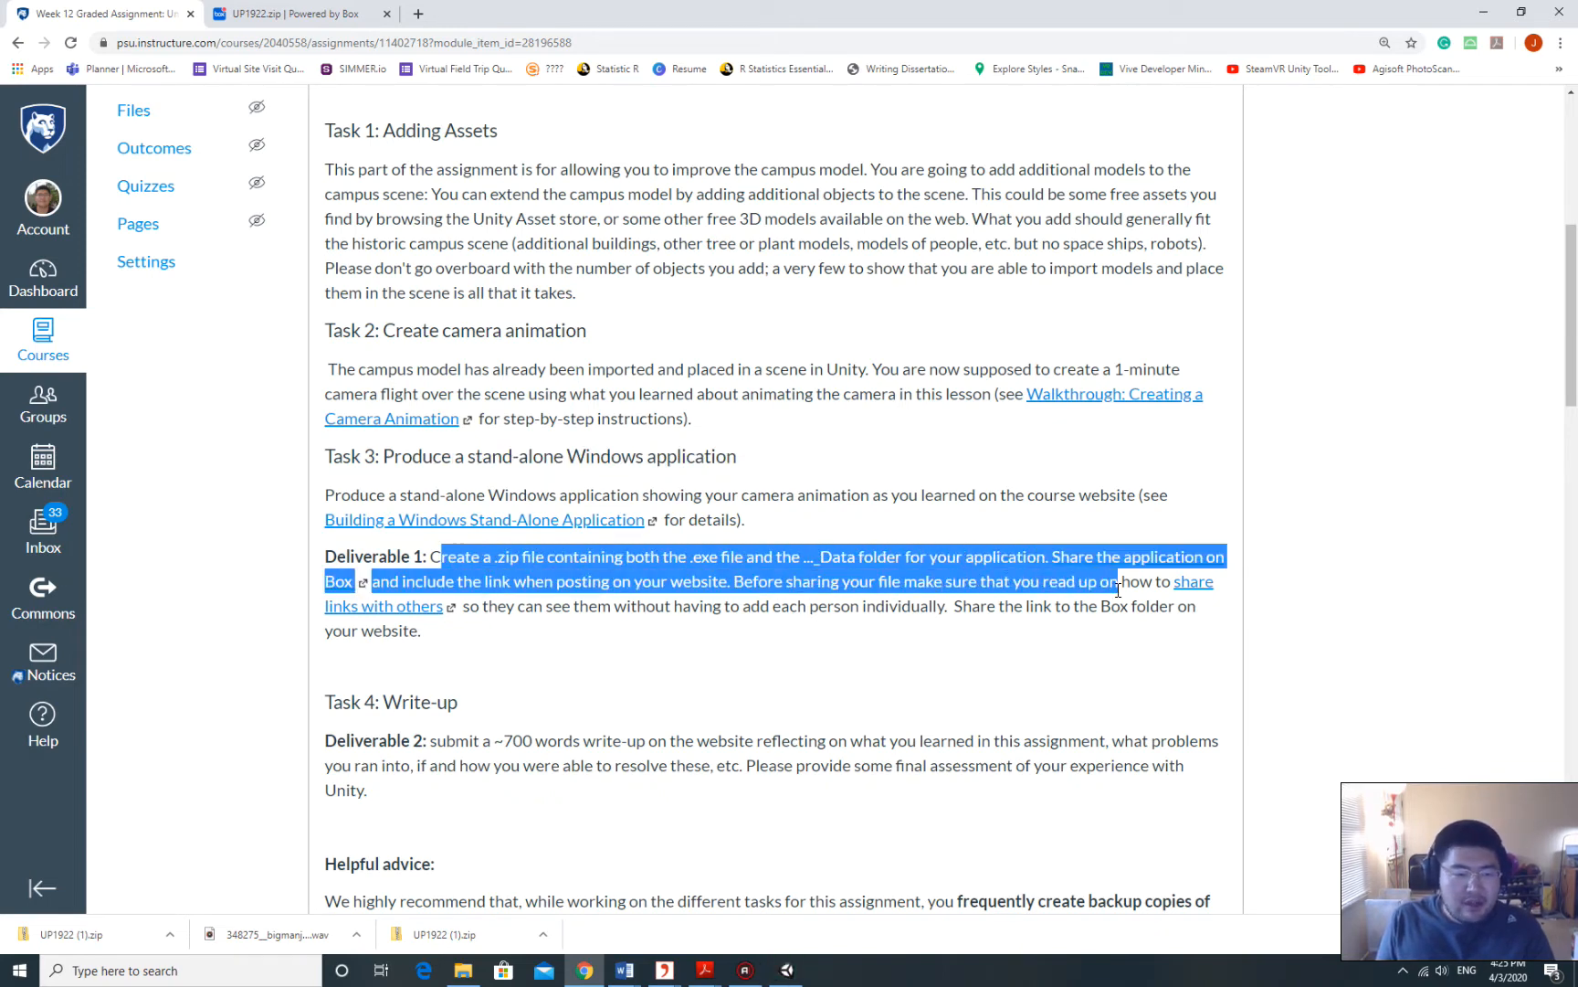
{"action": "scroll", "coordinate": [588, 666], "scroll_direction": "down", "scroll_amount": 2}
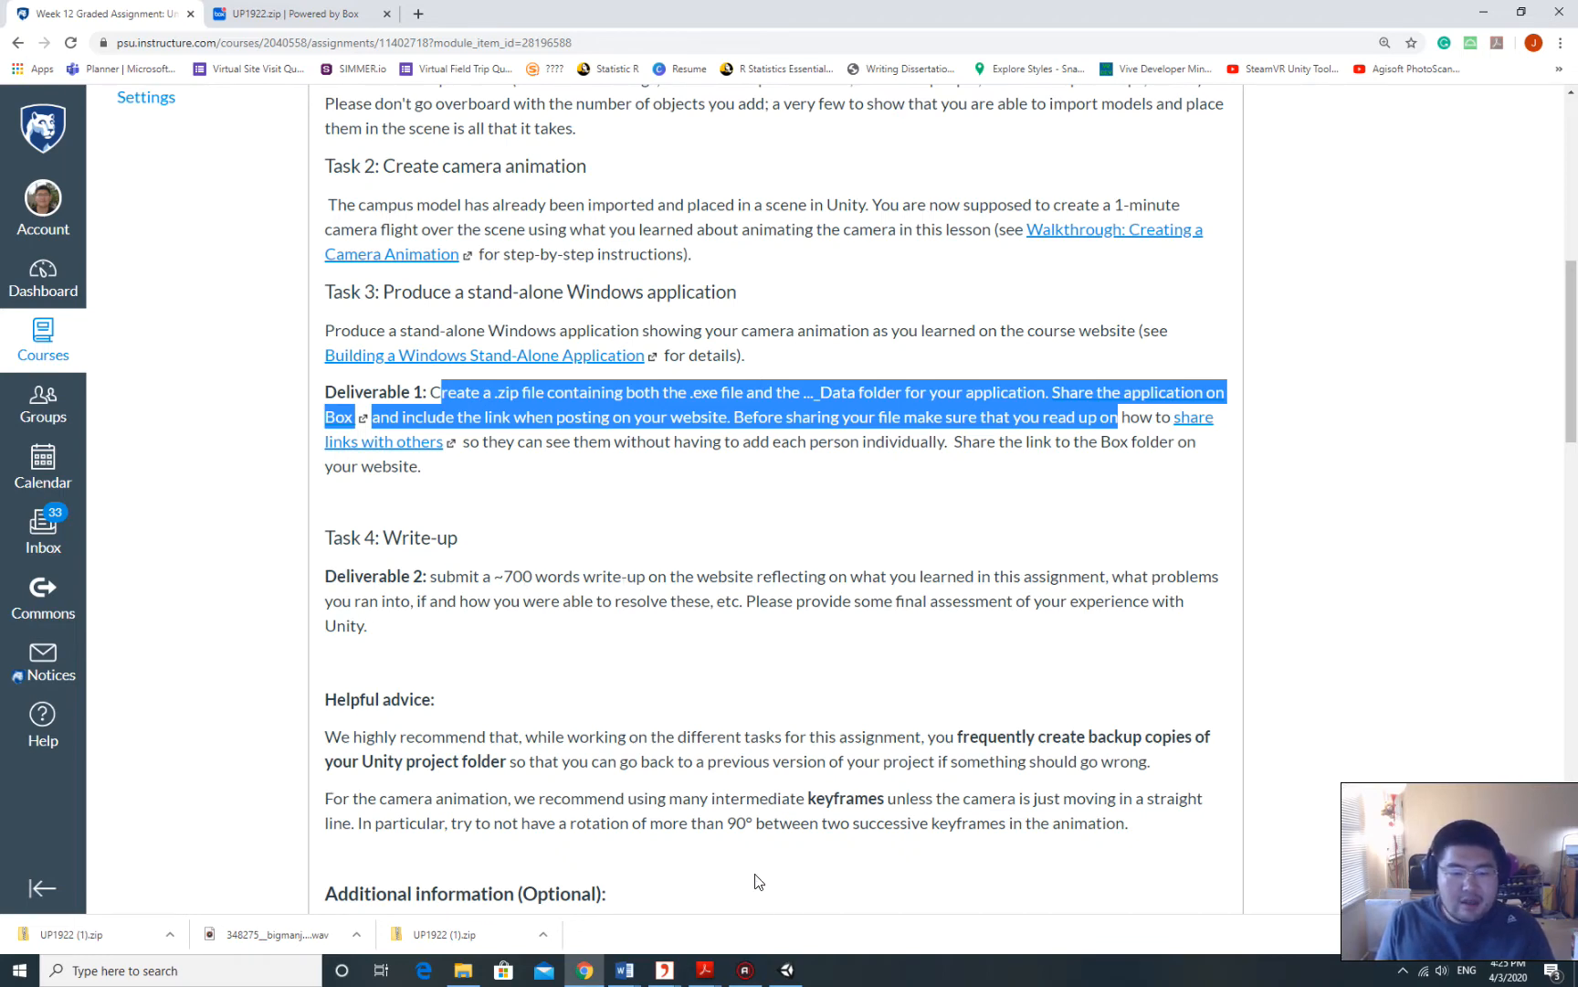
{"action": "left_click", "coordinate": [786, 969]}
{"action": "left_click", "coordinate": [542, 70]}
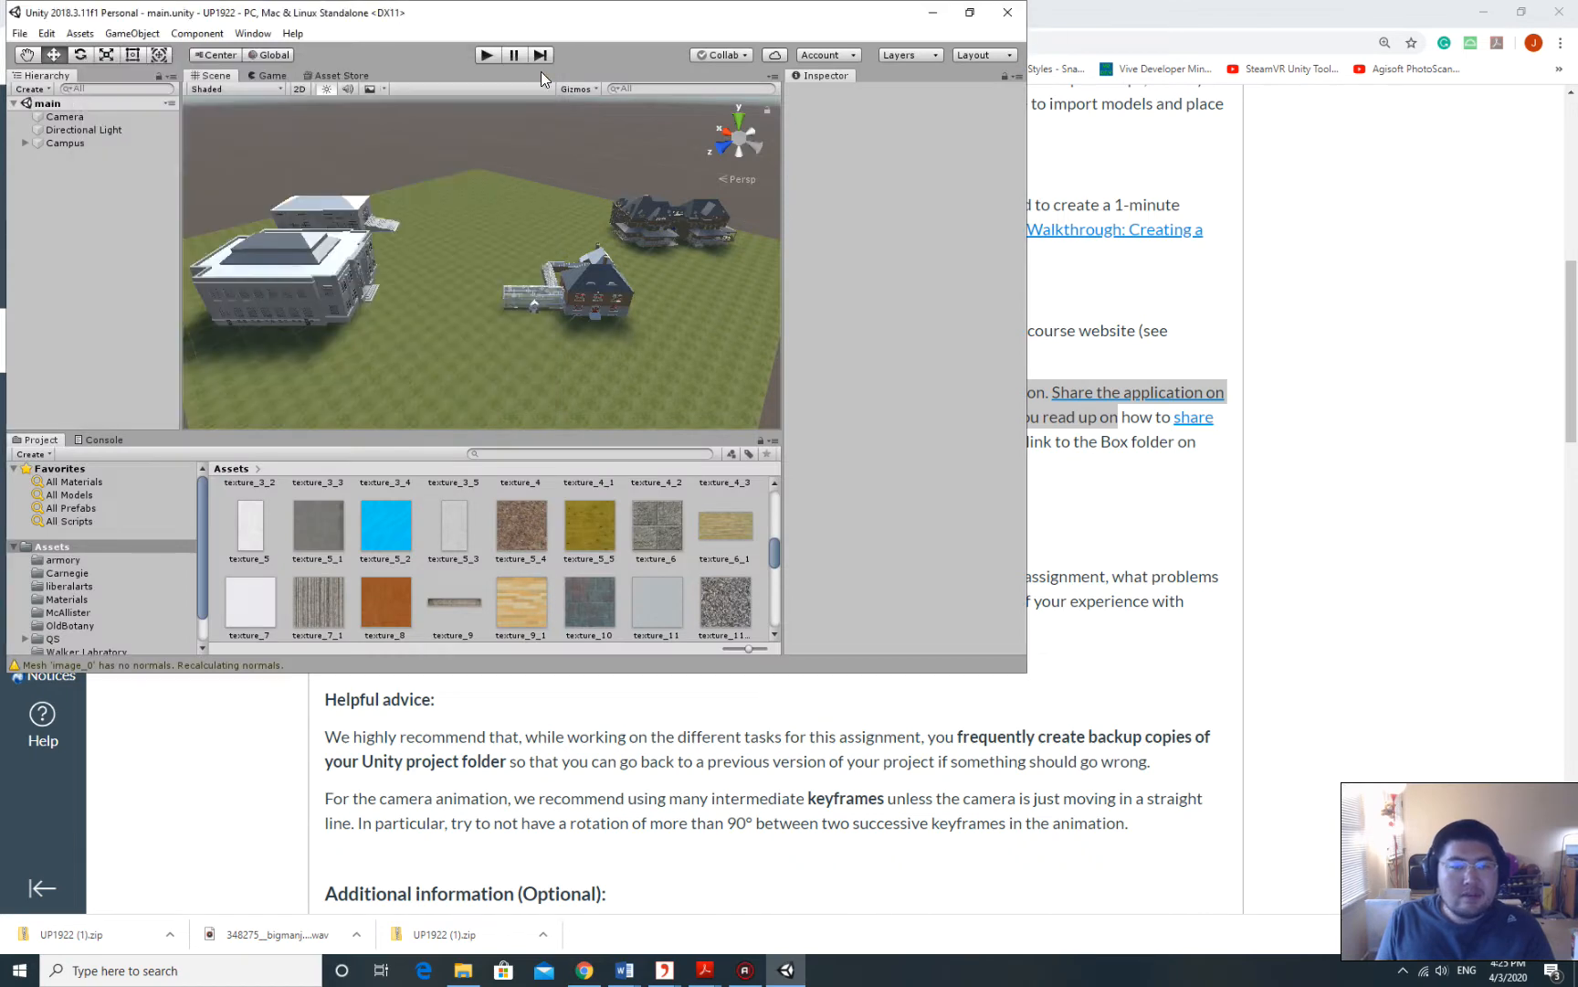
Maximize the Unity editor and zoom out and pan the Scene view to frame the whole campus.
{"action": "left_click", "coordinate": [970, 12]}
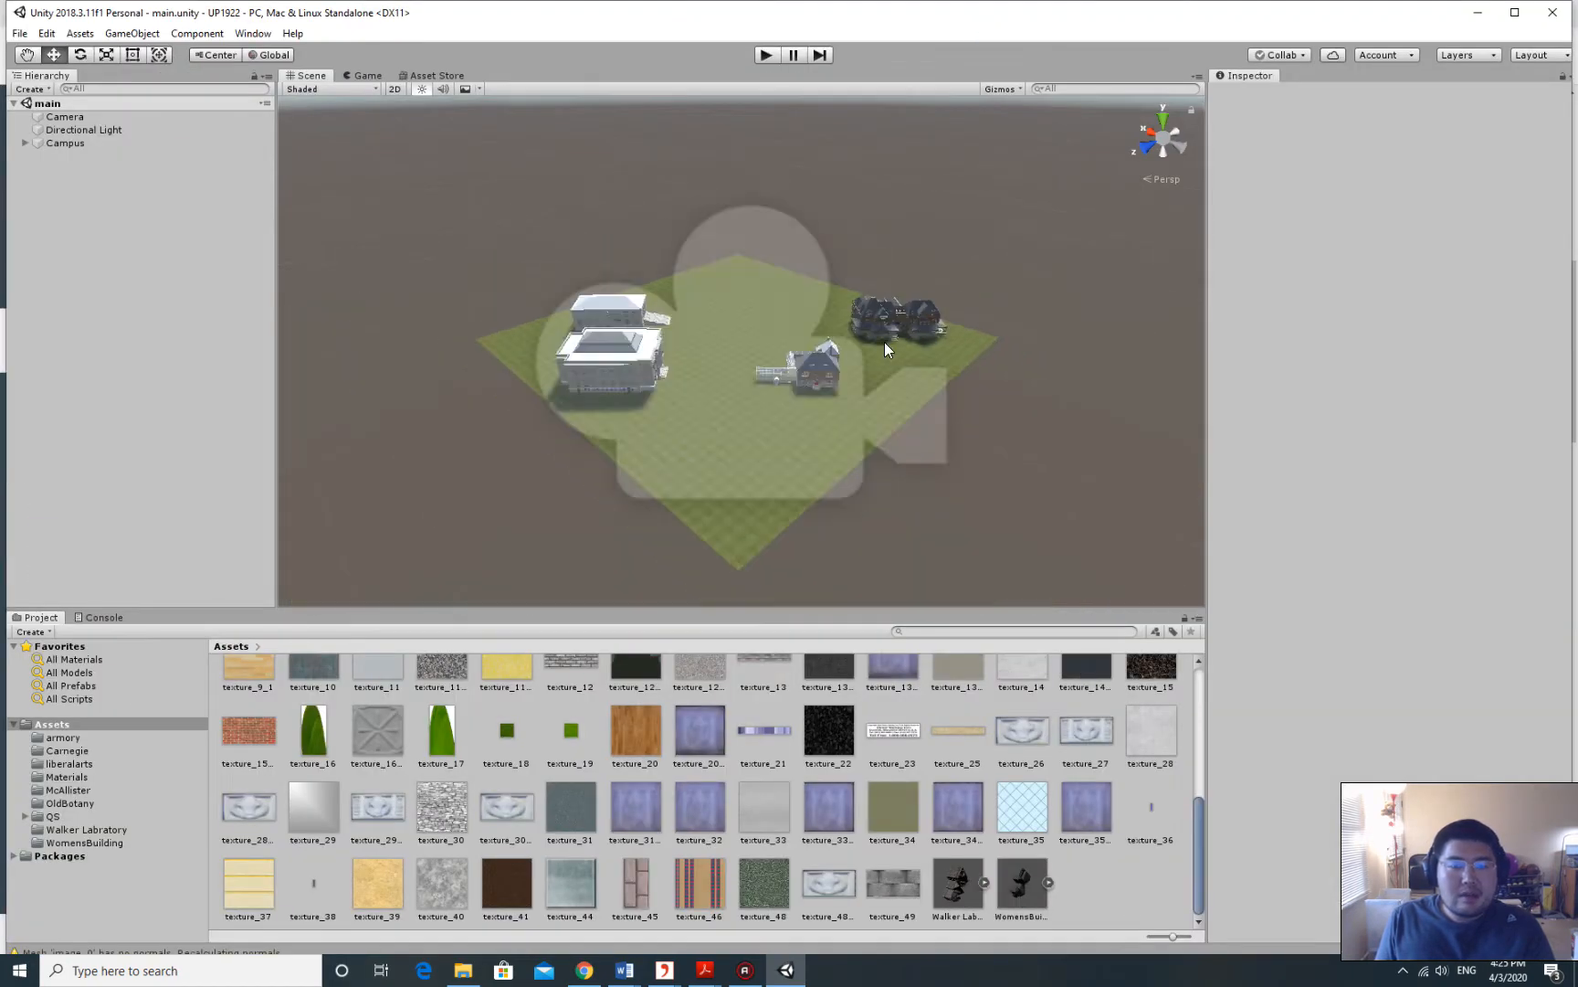
{"action": "scroll", "coordinate": [877, 366], "scroll_direction": "up", "scroll_amount": 3}
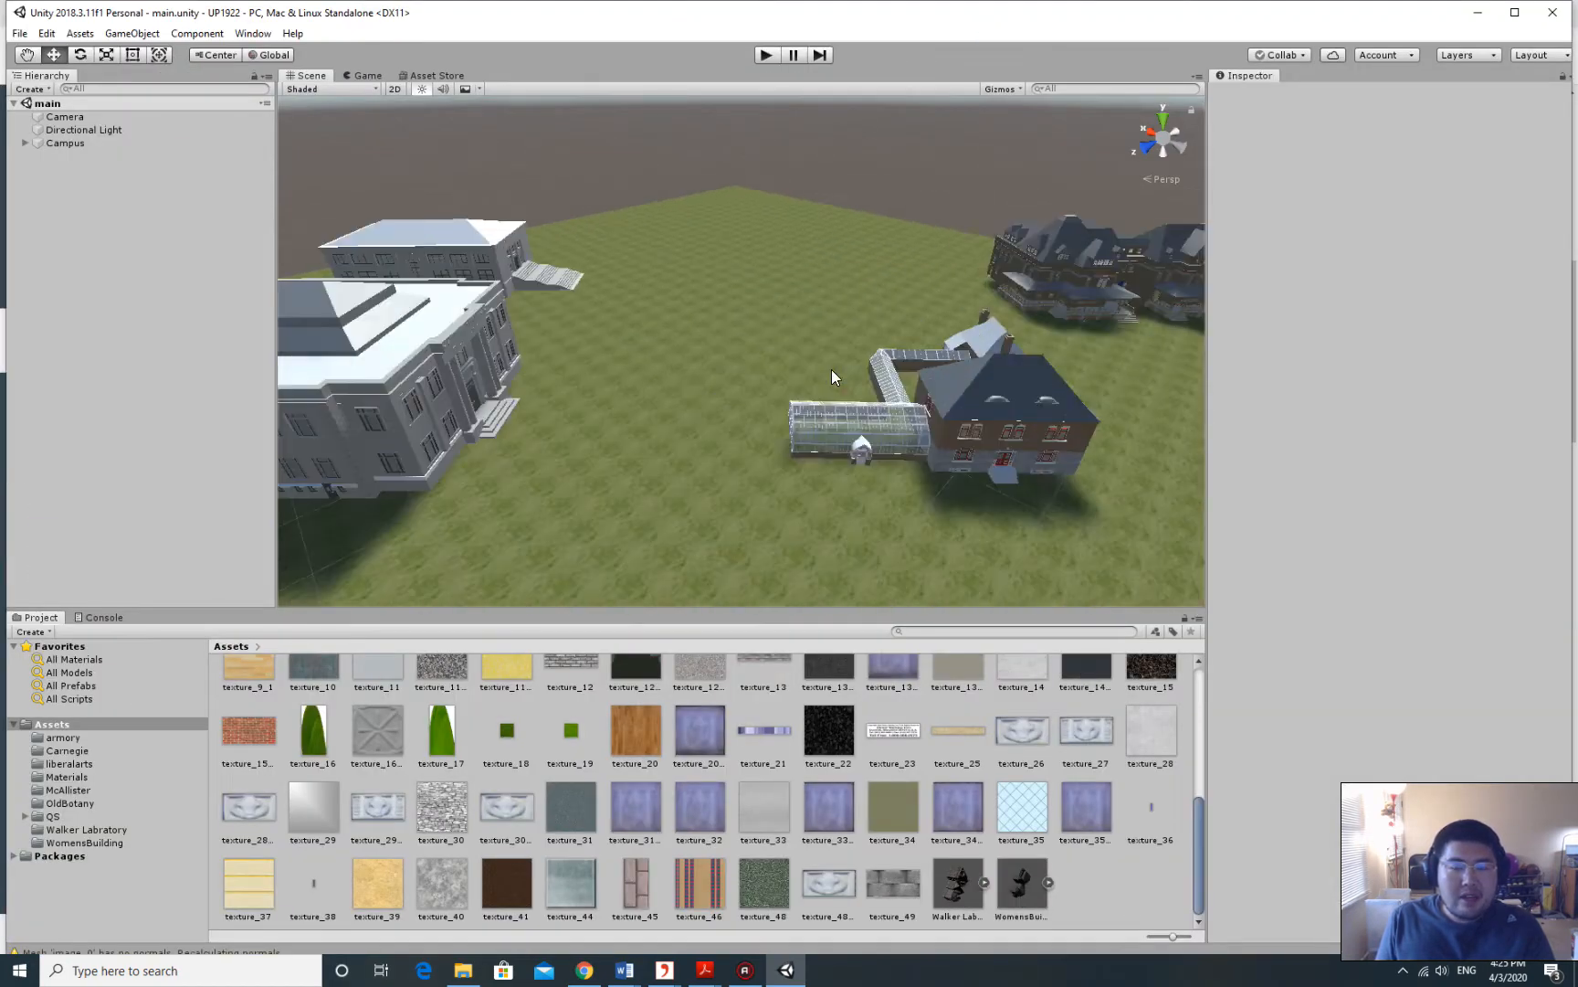
{"action": "middle_click_drag", "start_coordinate": [870, 384], "coordinate": [802, 420]}
{"action": "right_click_drag", "start_coordinate": [888, 395], "coordinate": [748, 422]}
{"action": "middle_click_drag", "start_coordinate": [697, 470], "coordinate": [695, 383]}
{"action": "left_click_drag", "start_coordinate": [694, 383], "coordinate": [951, 321], "text": "alt"}
{"action": "middle_click_drag", "start_coordinate": [771, 421], "coordinate": [688, 402]}
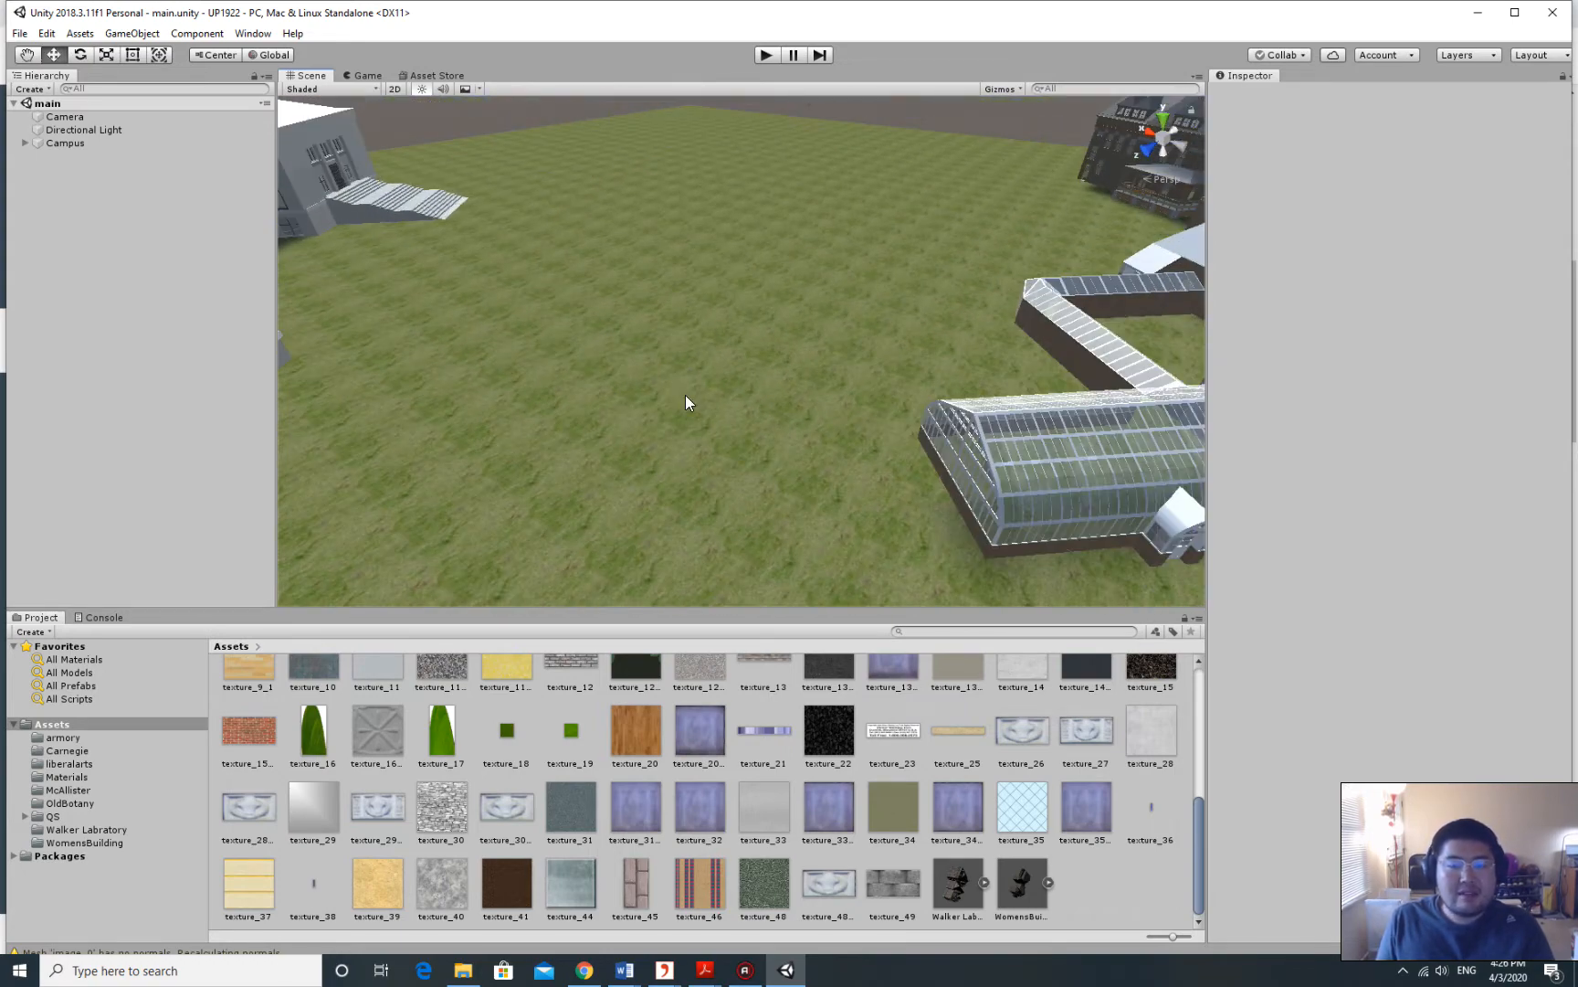
{"action": "scroll", "coordinate": [687, 394], "scroll_direction": "down", "scroll_amount": 5}
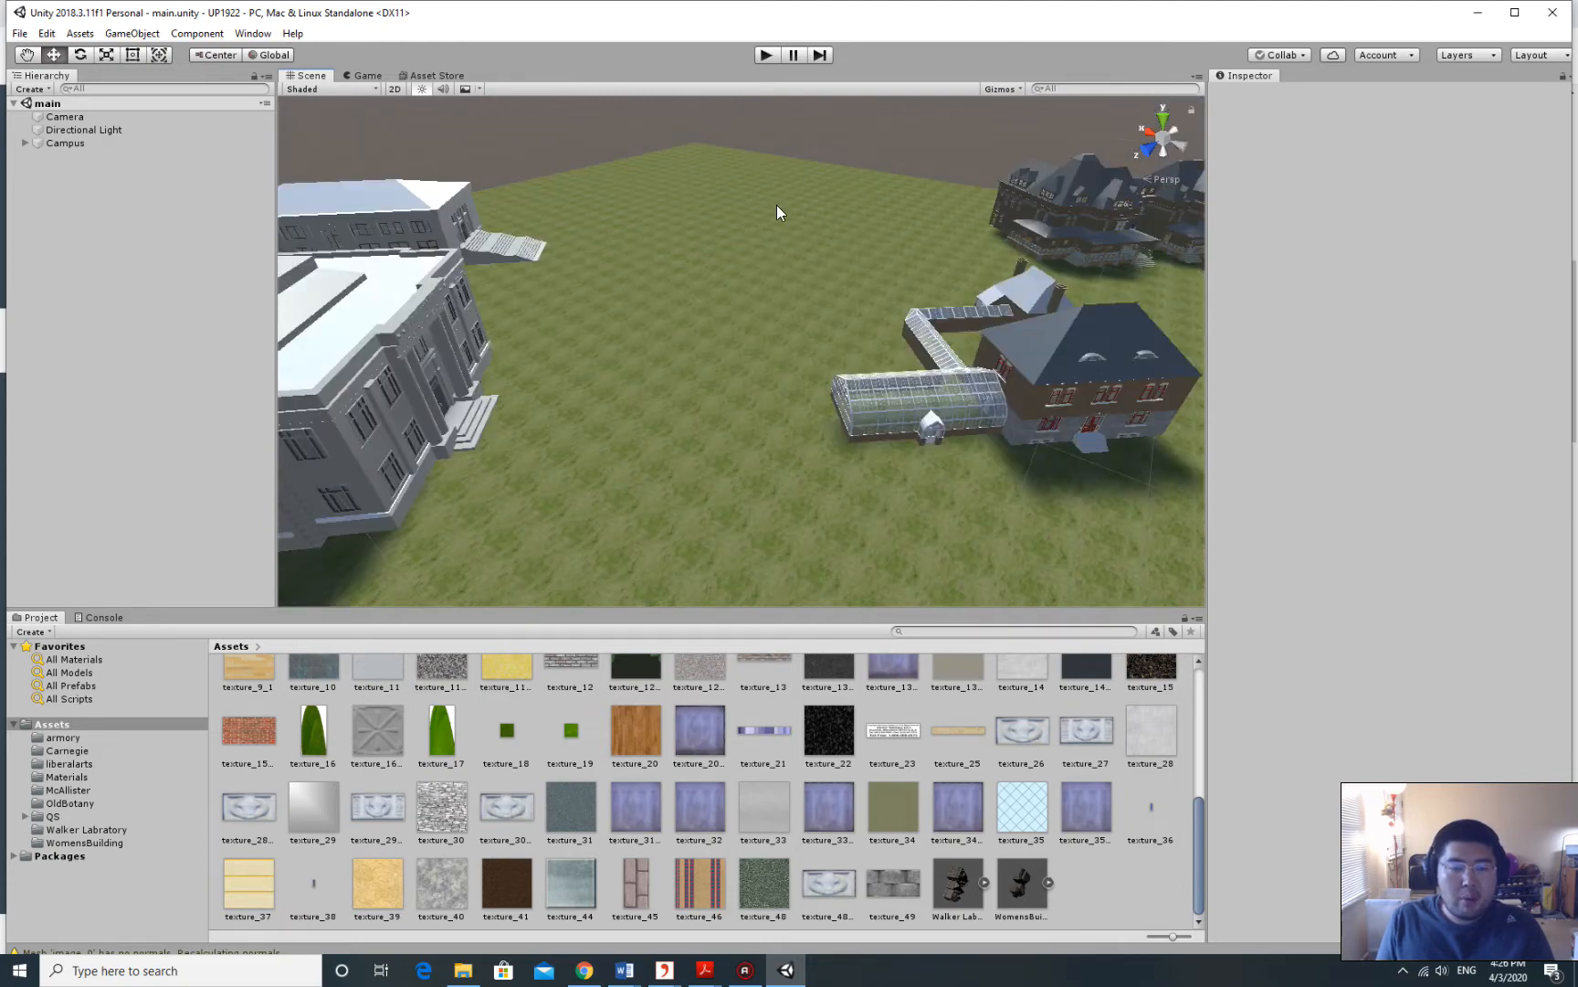
{"action": "mouse_move", "coordinate": [718, 395]}
{"action": "middle_mouse_down"}
{"action": "mouse_move", "coordinate": [773, 400]}
{"action": "mouse_move", "coordinate": [724, 392]}
{"action": "middle_mouse_up"}
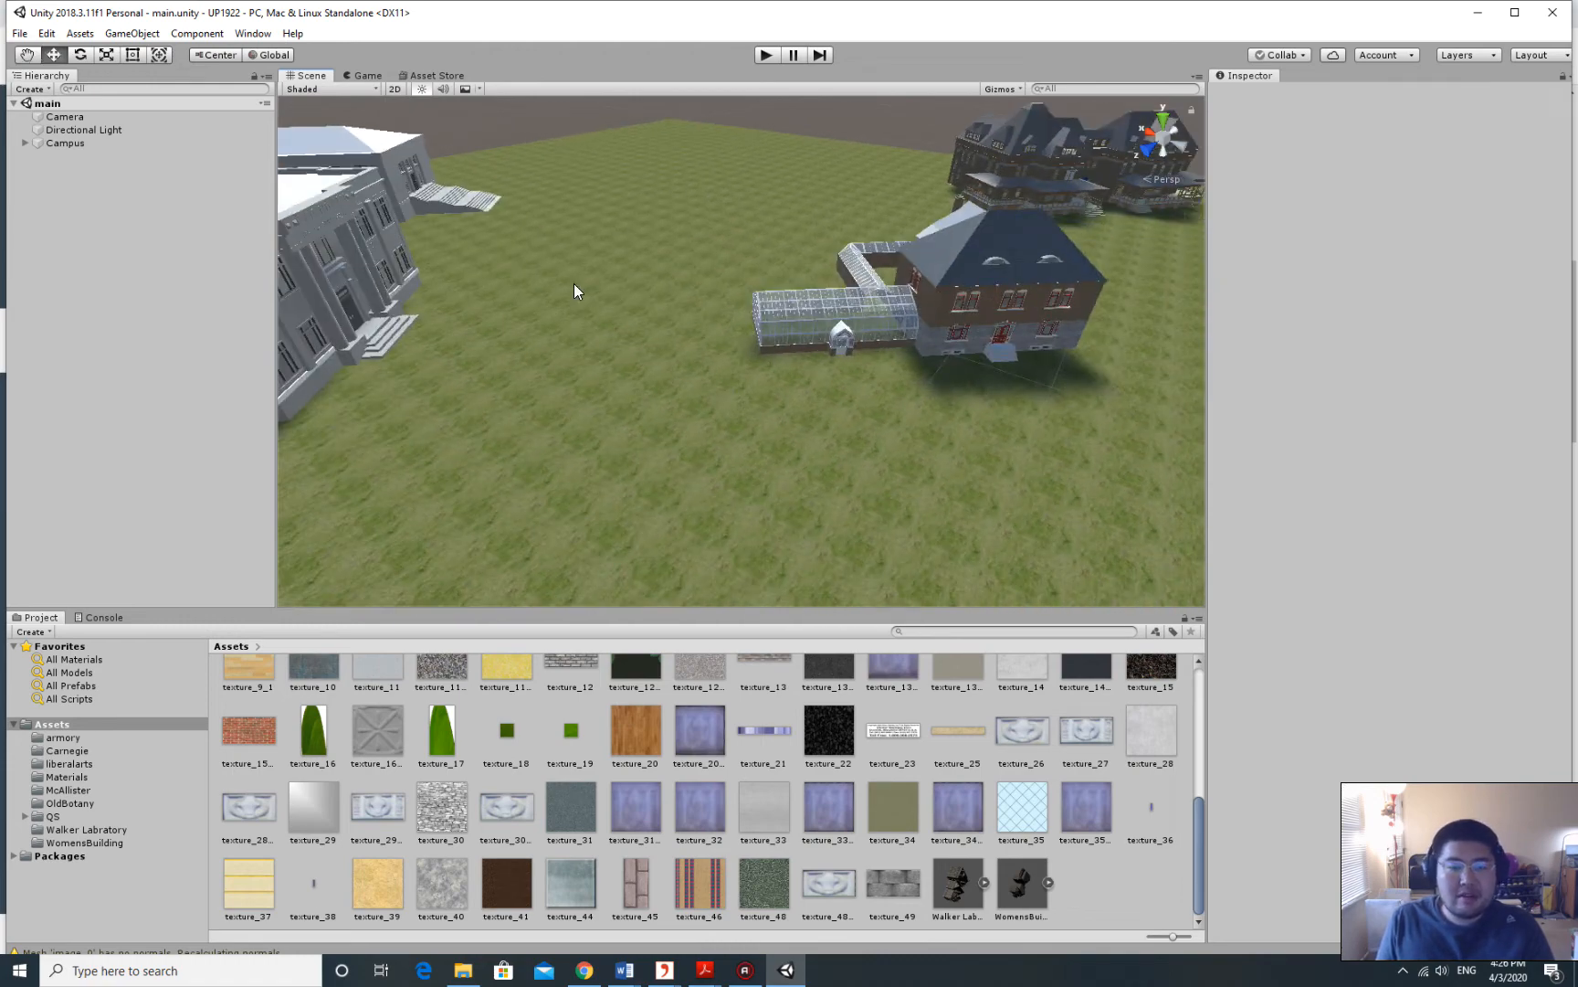
{"action": "scroll", "coordinate": [722, 338], "scroll_direction": "down", "scroll_amount": 2}
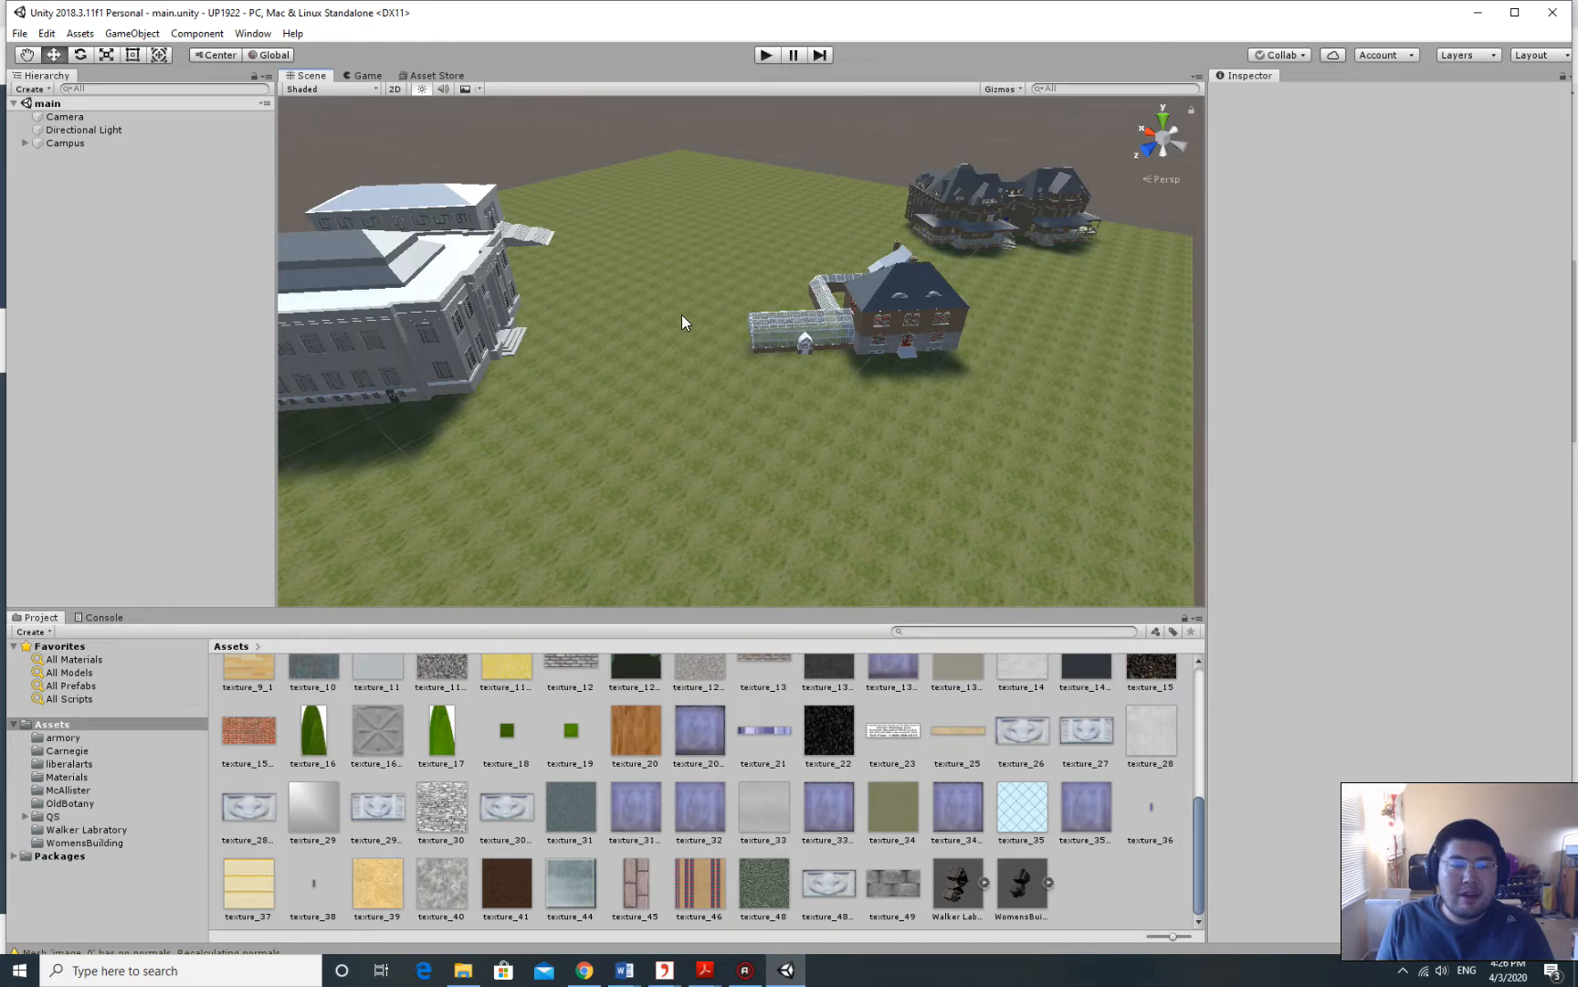
{"action": "middle_click_drag", "start_coordinate": [585, 317], "coordinate": [530, 303]}
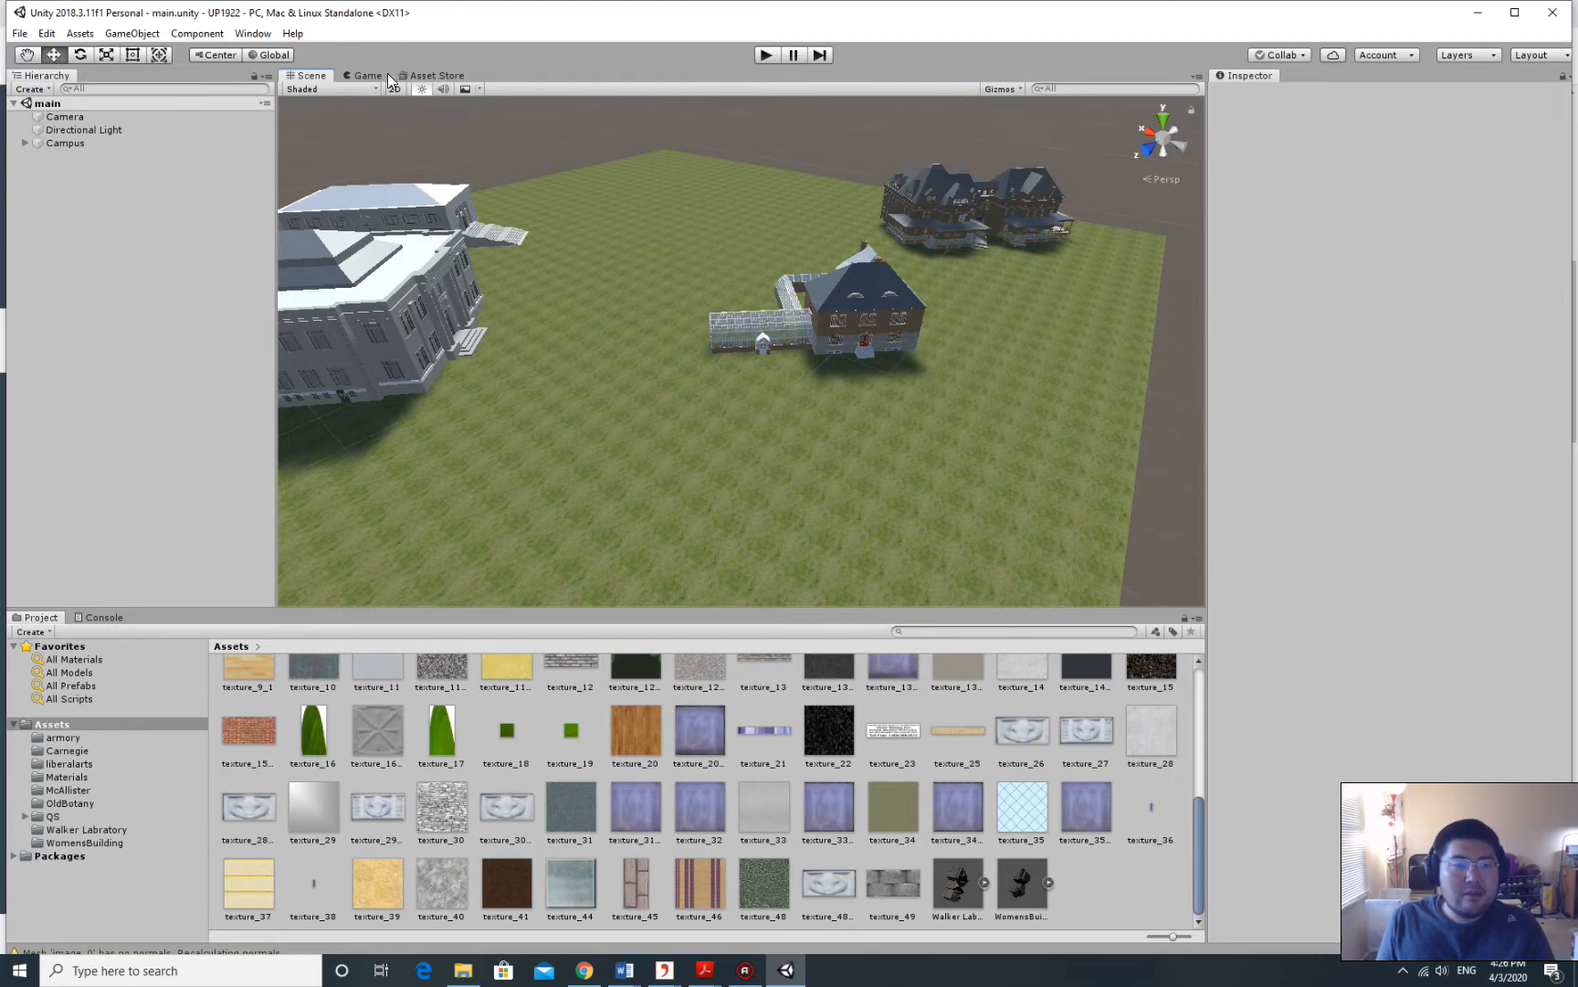
Search the Asset Store for 'tree' and browse results like Trees Variety, Orchard Trees and Free Trees.
{"action": "left_click", "coordinate": [436, 77]}
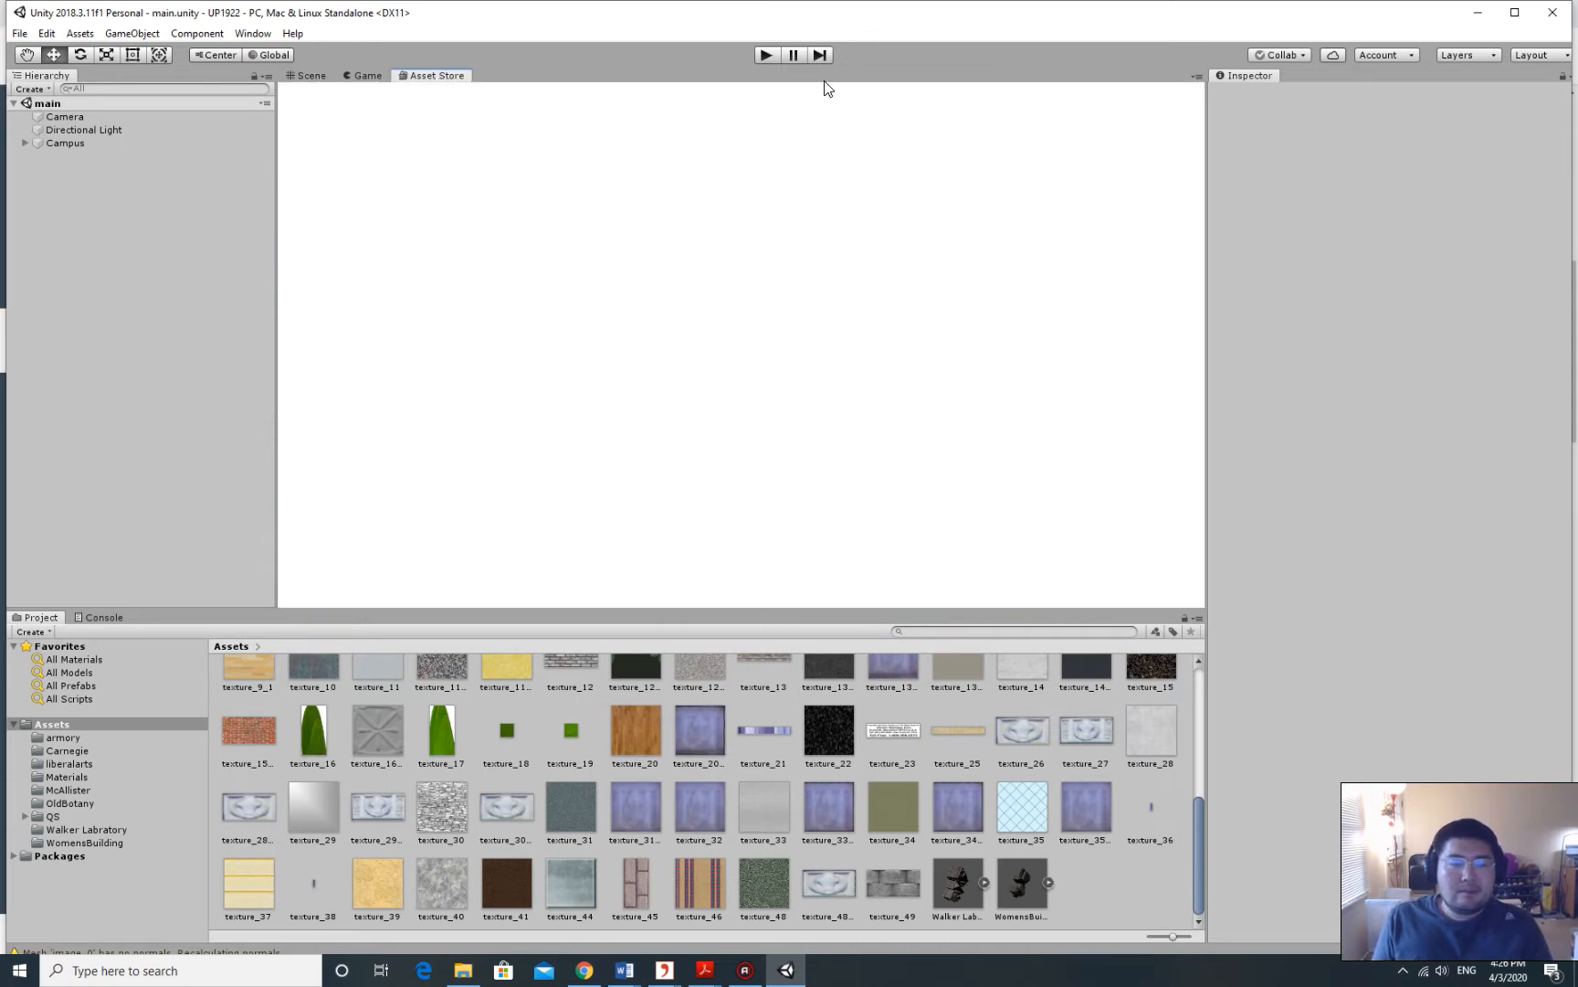
{"action": "left_click", "coordinate": [756, 120]}
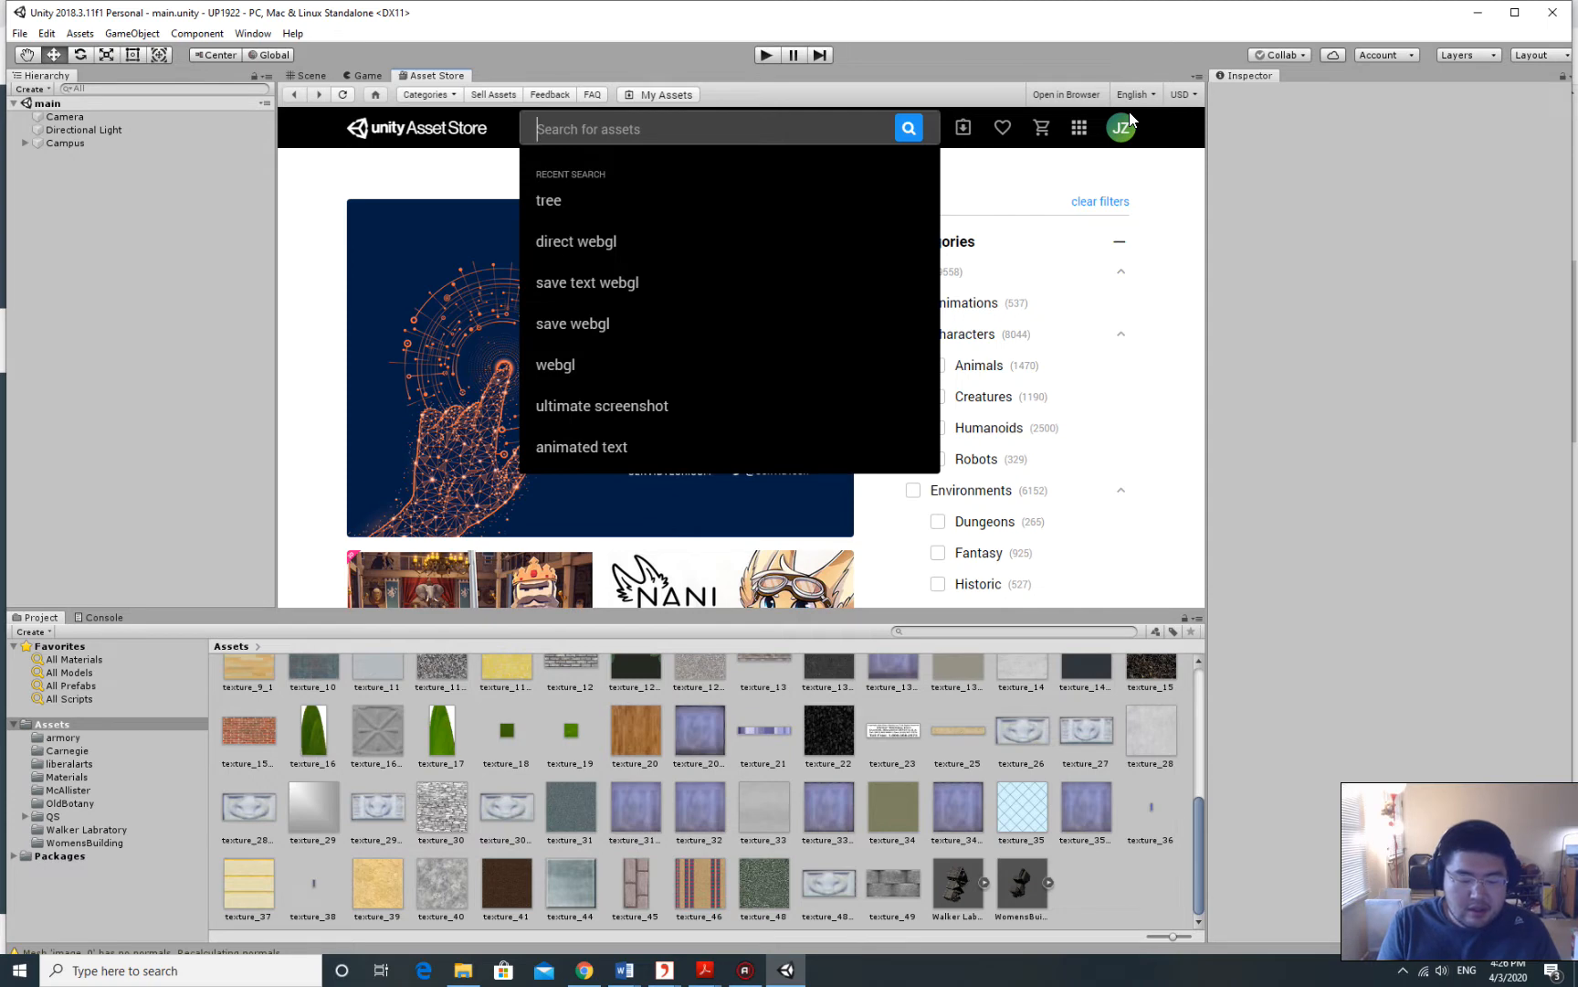
{"action": "type", "text": "tr"}
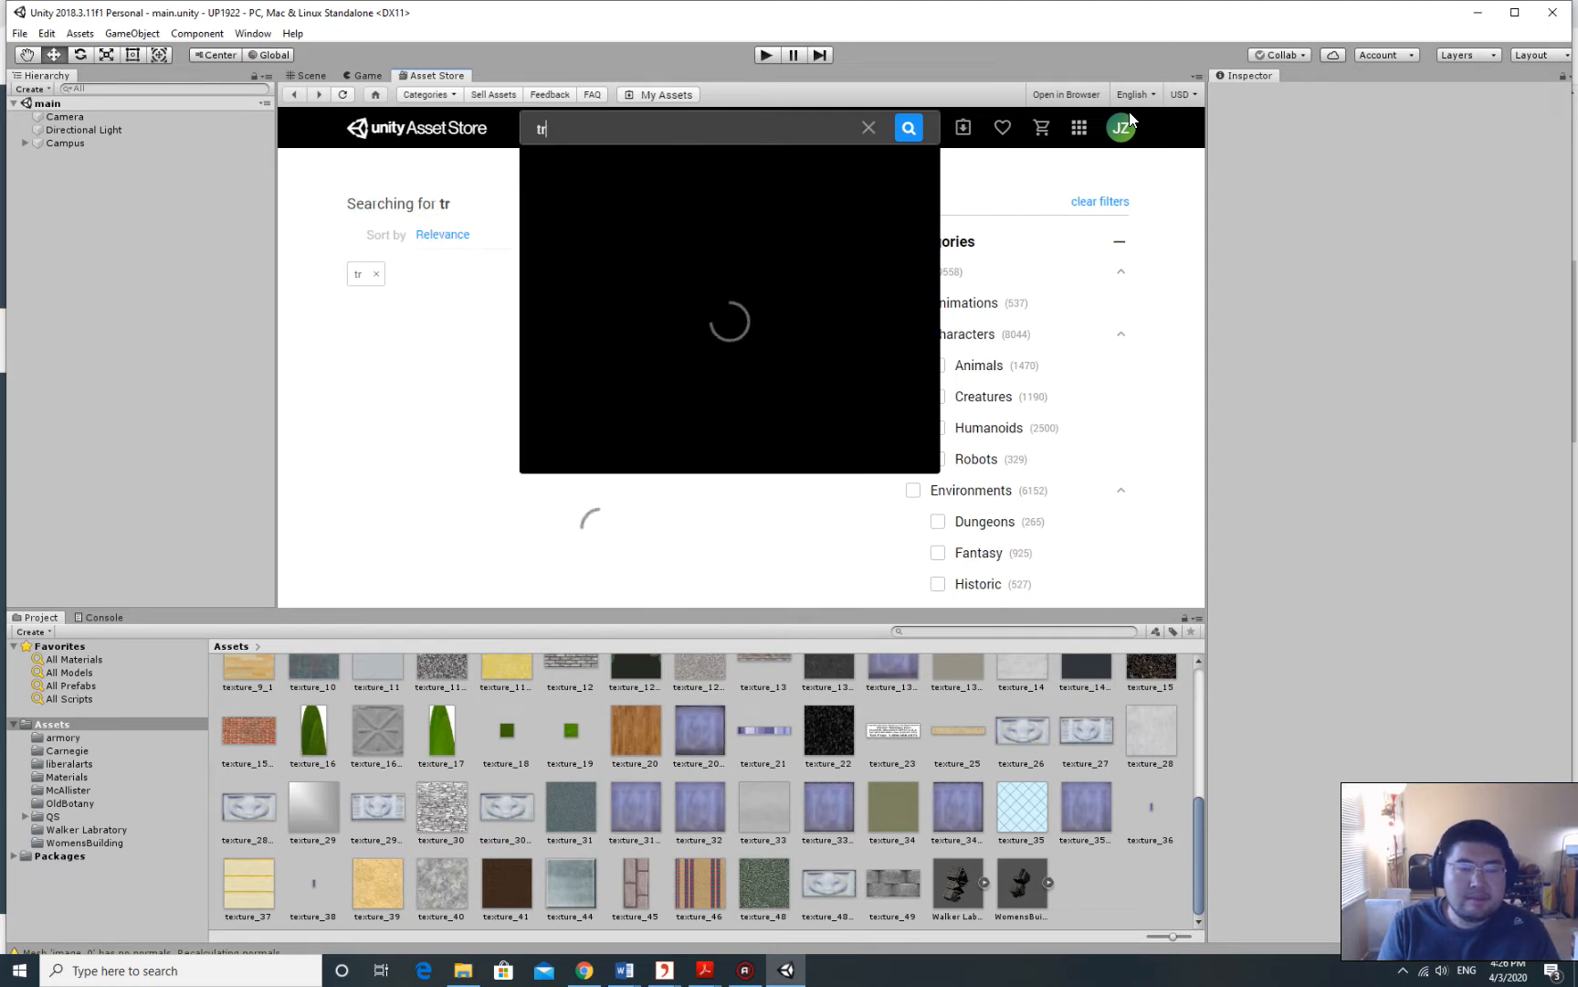
{"action": "type", "text": "ee"}
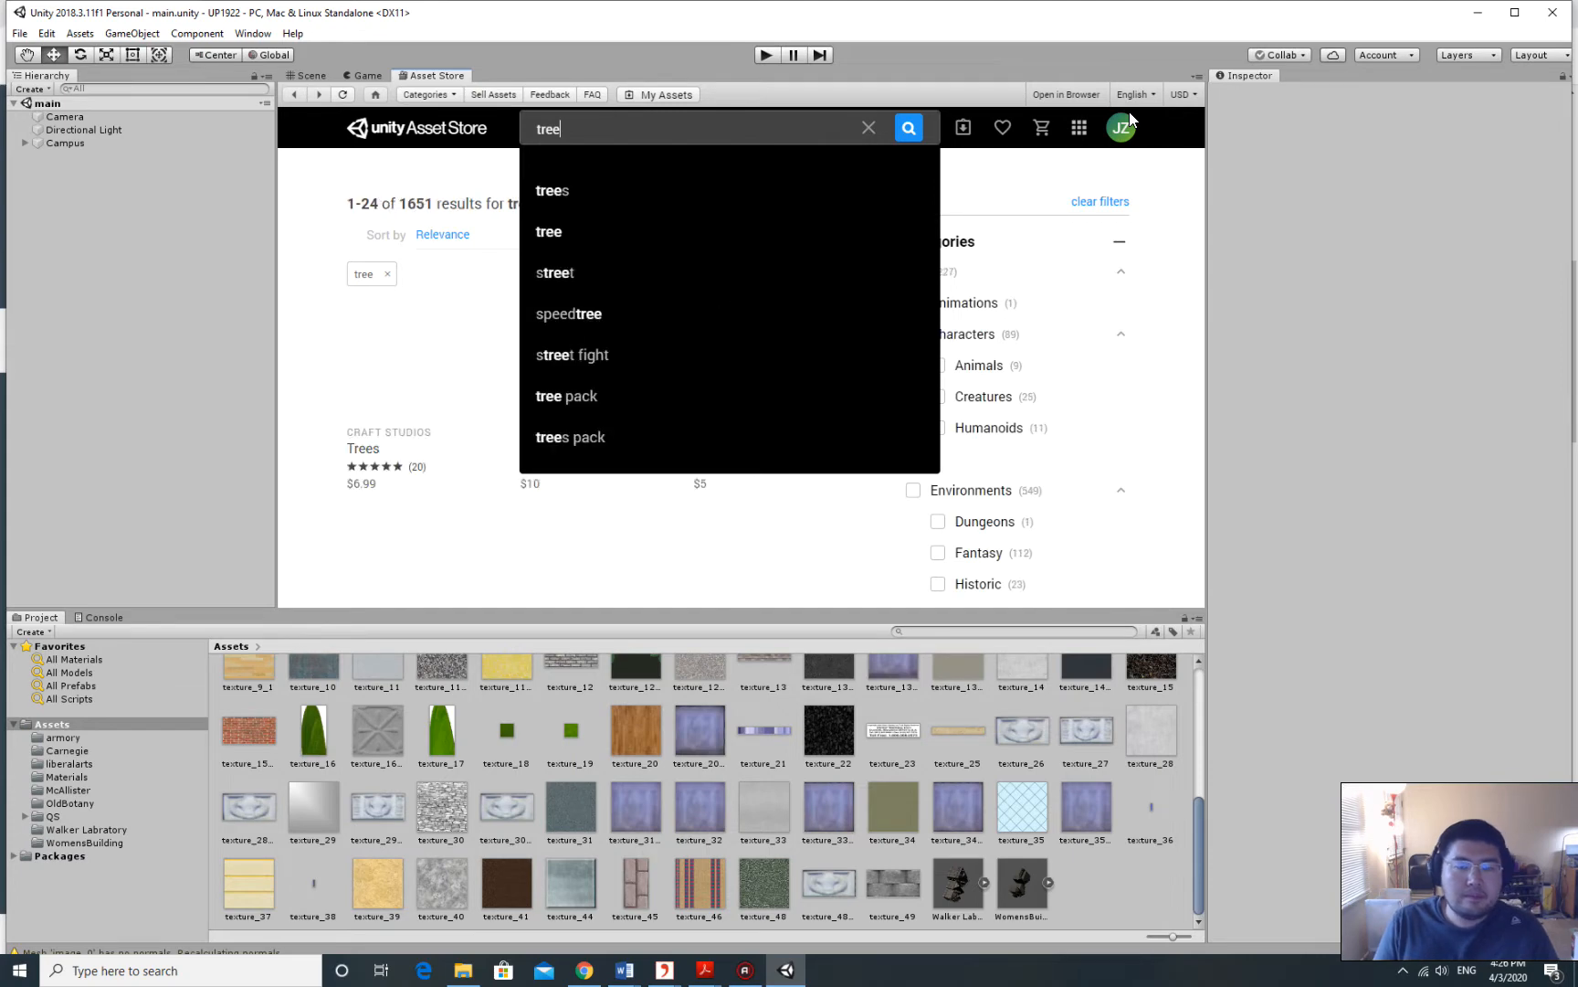
{"action": "key", "text": "Return"}
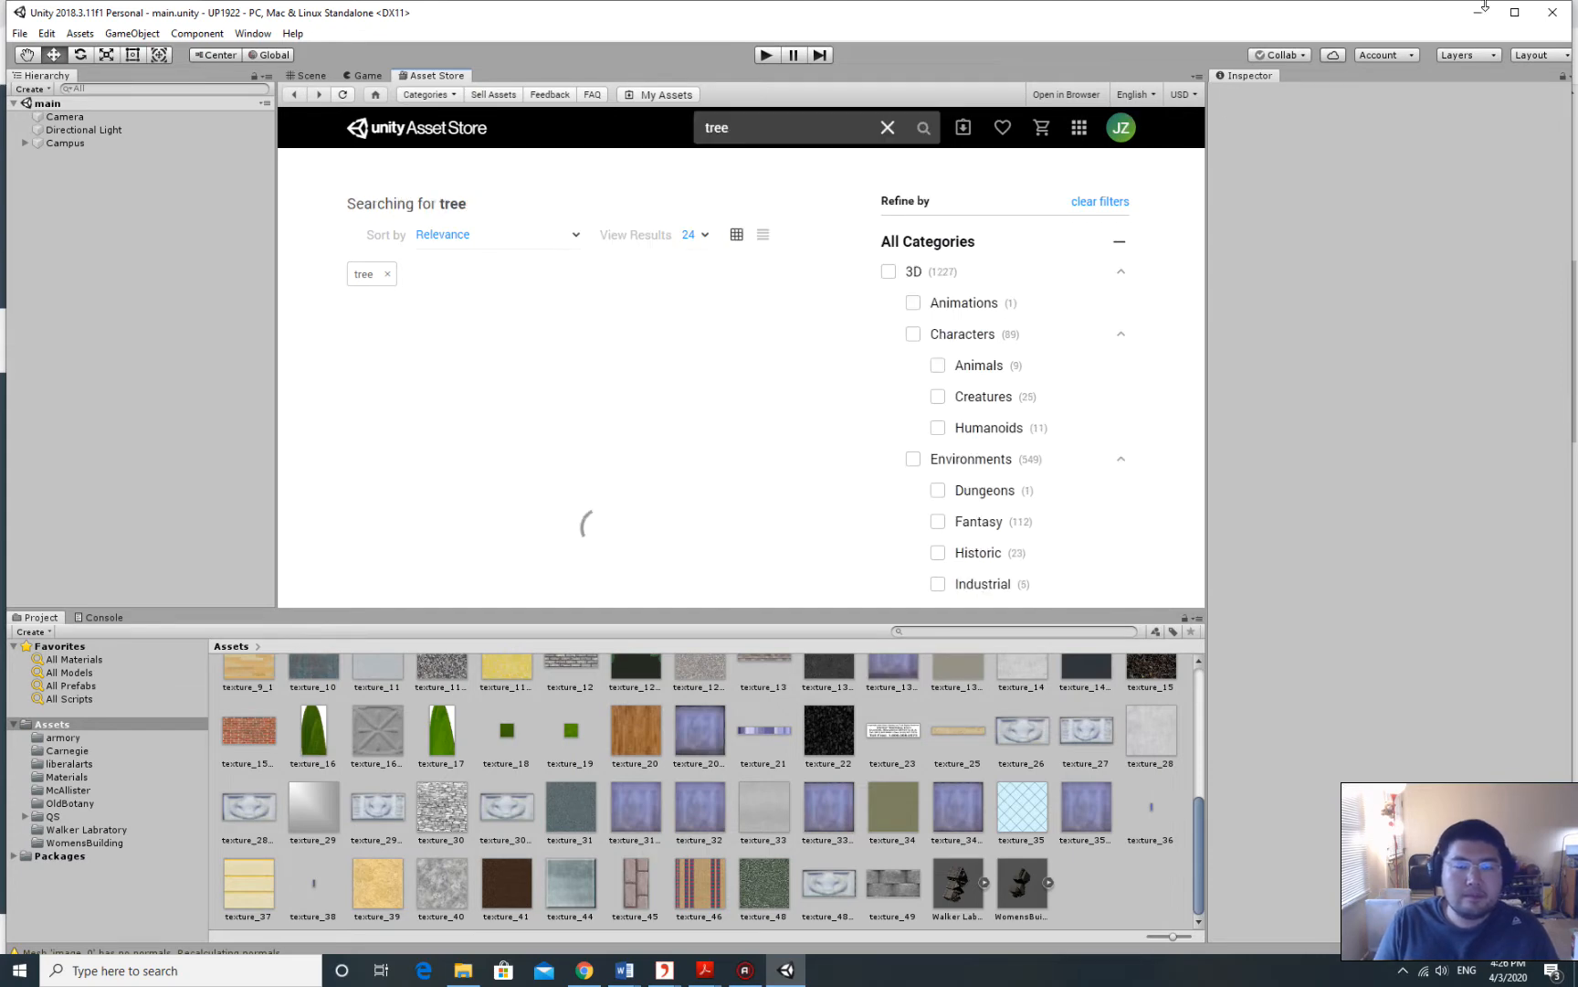
{"action": "scroll", "coordinate": [677, 313], "scroll_direction": "down", "scroll_amount": 1}
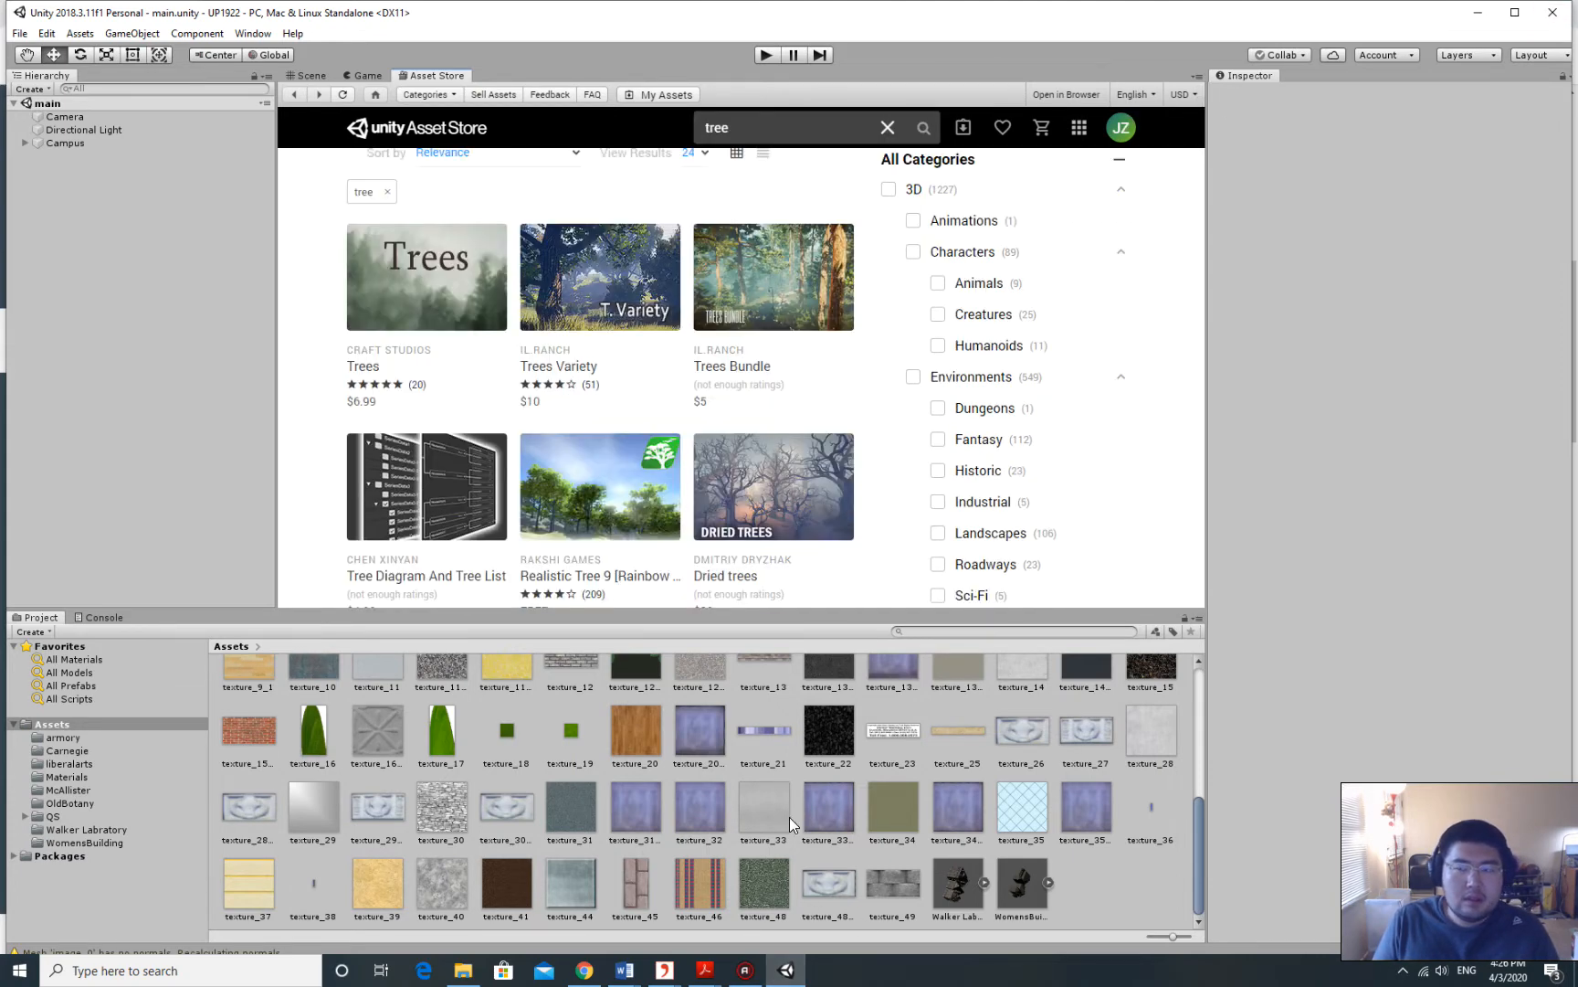
{"action": "left_click", "coordinate": [745, 970]}
{"action": "left_click", "coordinate": [745, 970]}
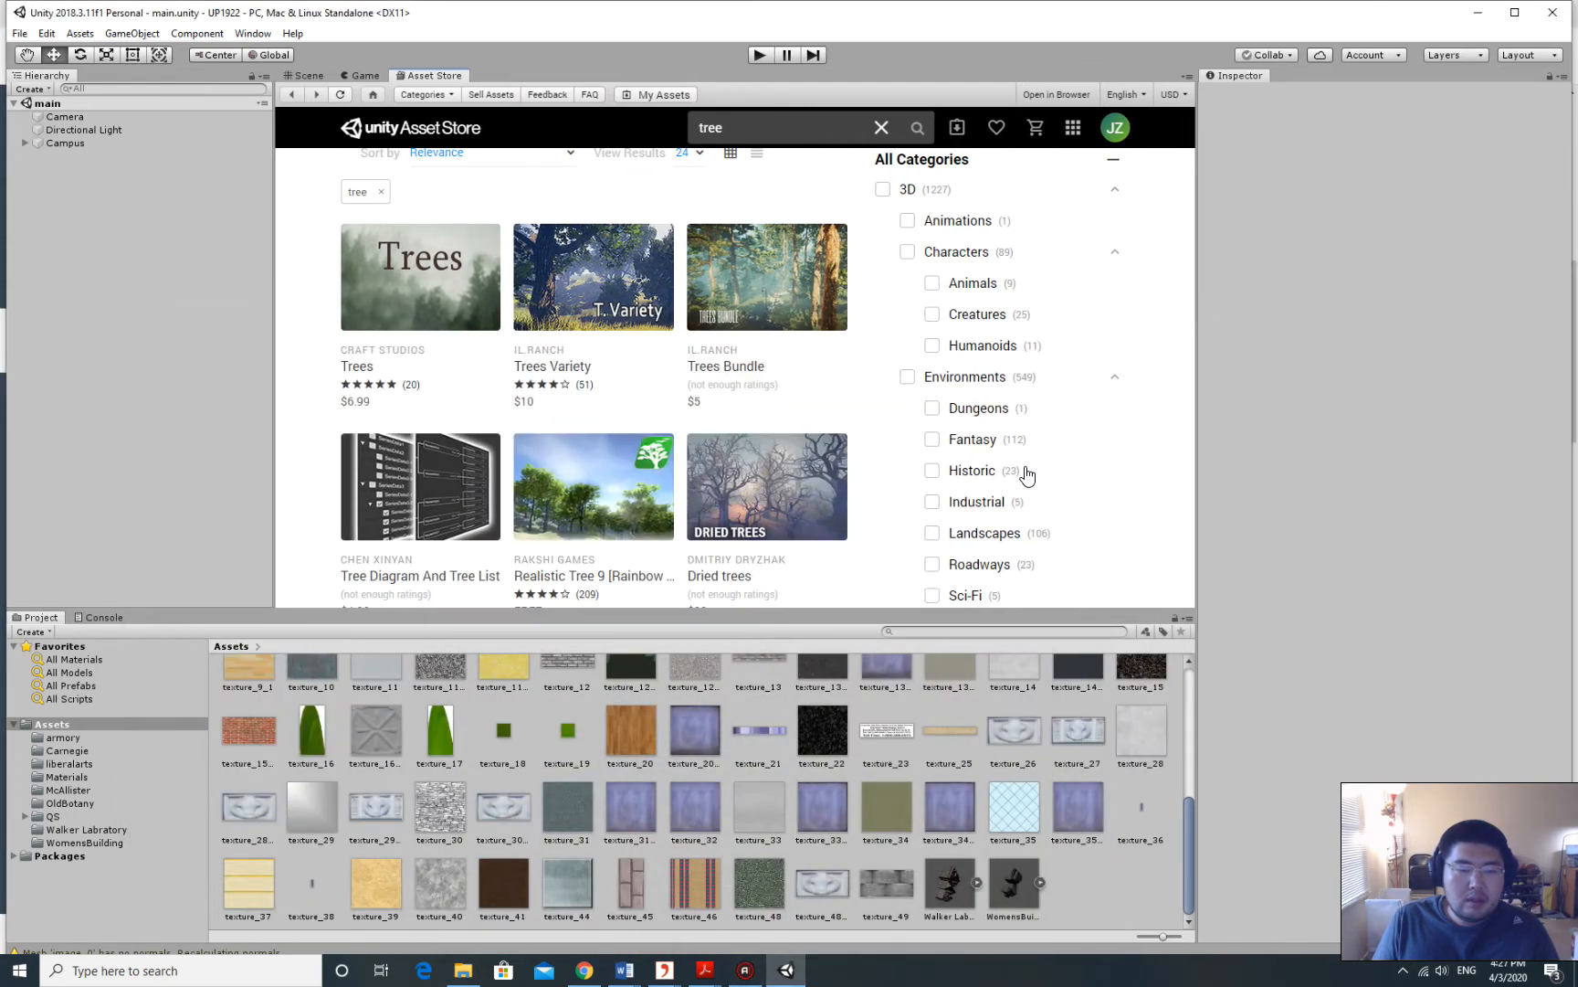
{"action": "scroll", "coordinate": [714, 304], "scroll_direction": "up", "scroll_amount": 1}
{"action": "scroll", "coordinate": [713, 304], "scroll_direction": "down", "scroll_amount": 1}
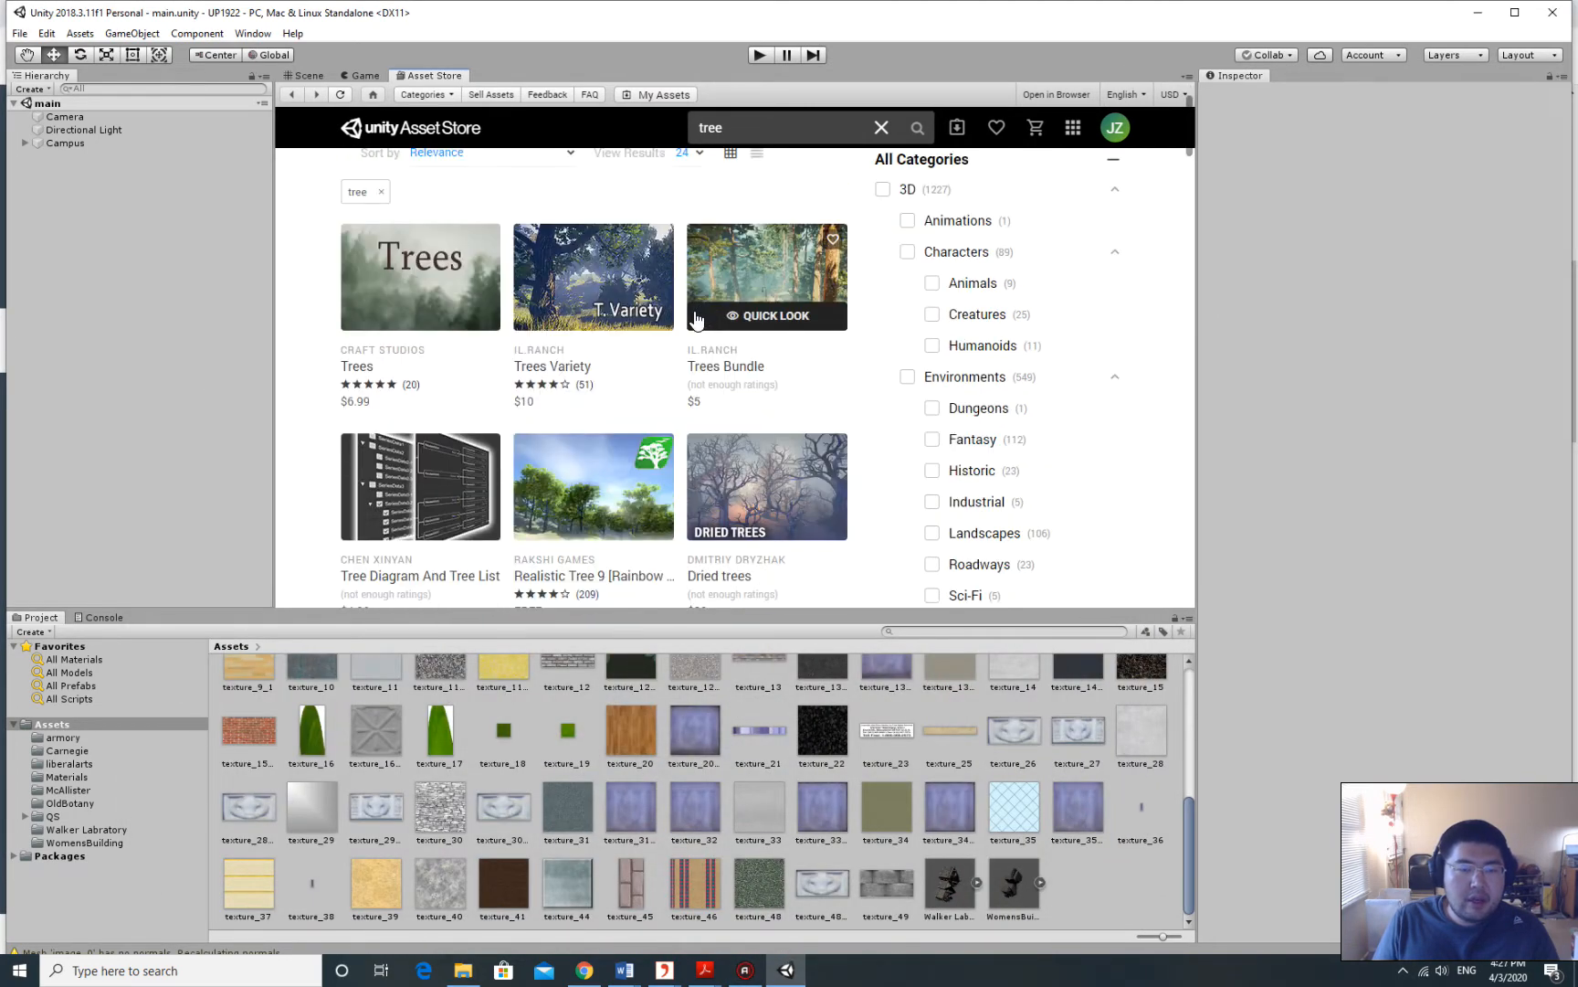
{"action": "scroll", "coordinate": [634, 399], "scroll_direction": "down", "scroll_amount": 2}
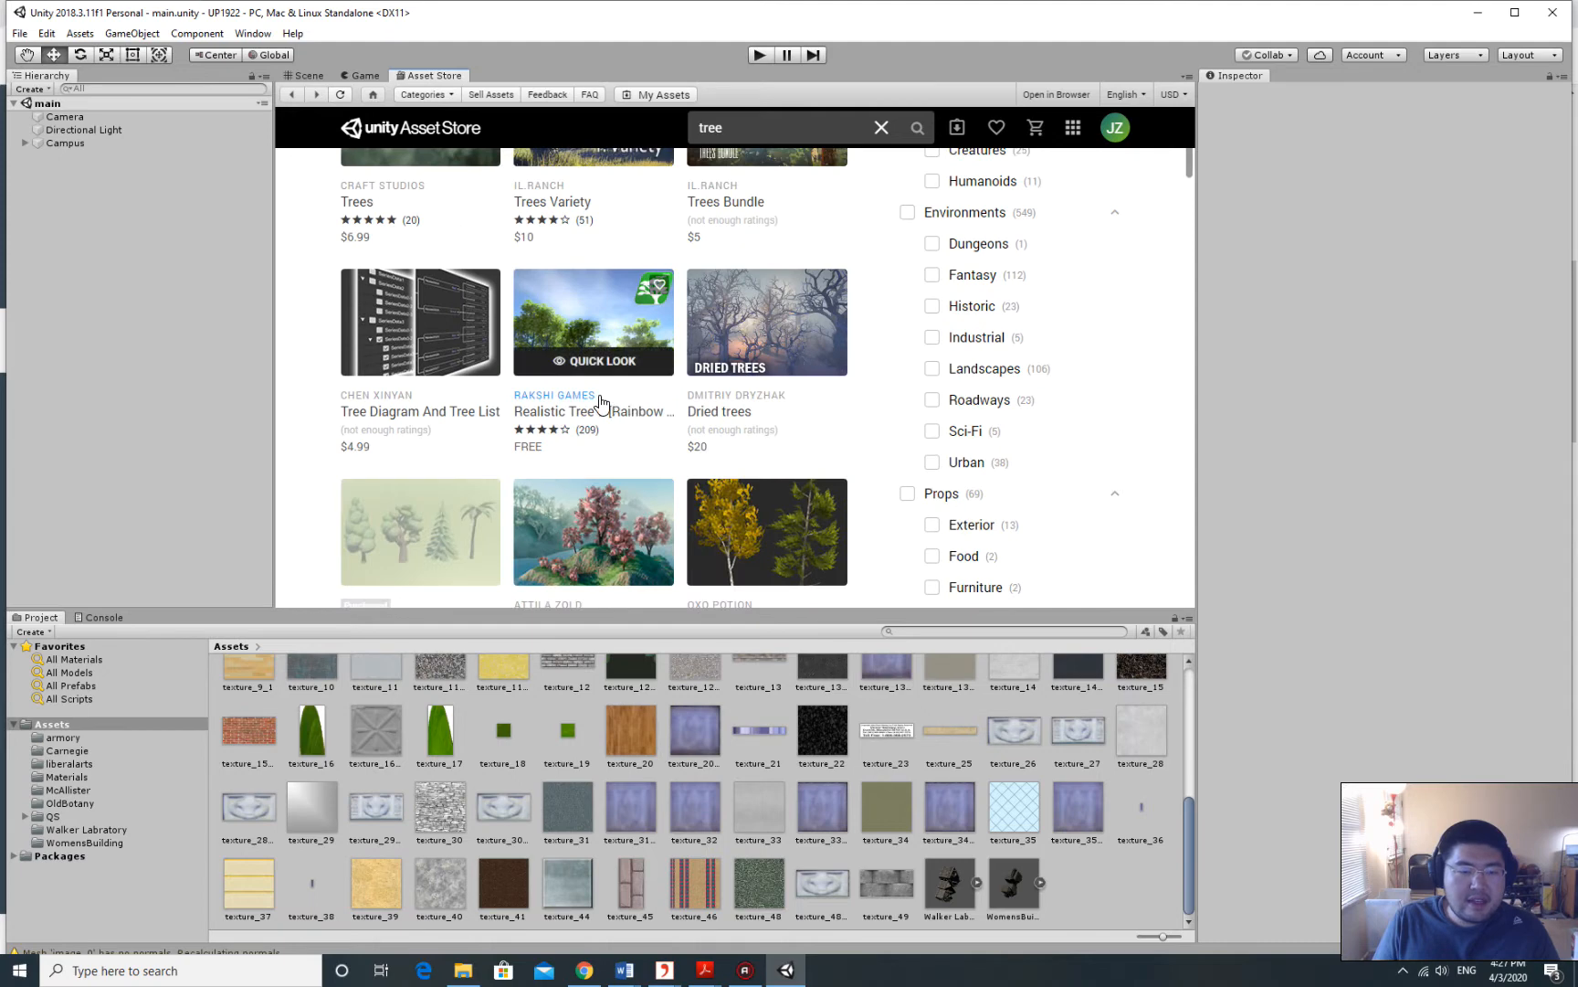
{"action": "scroll", "coordinate": [606, 409], "scroll_direction": "down", "scroll_amount": 1}
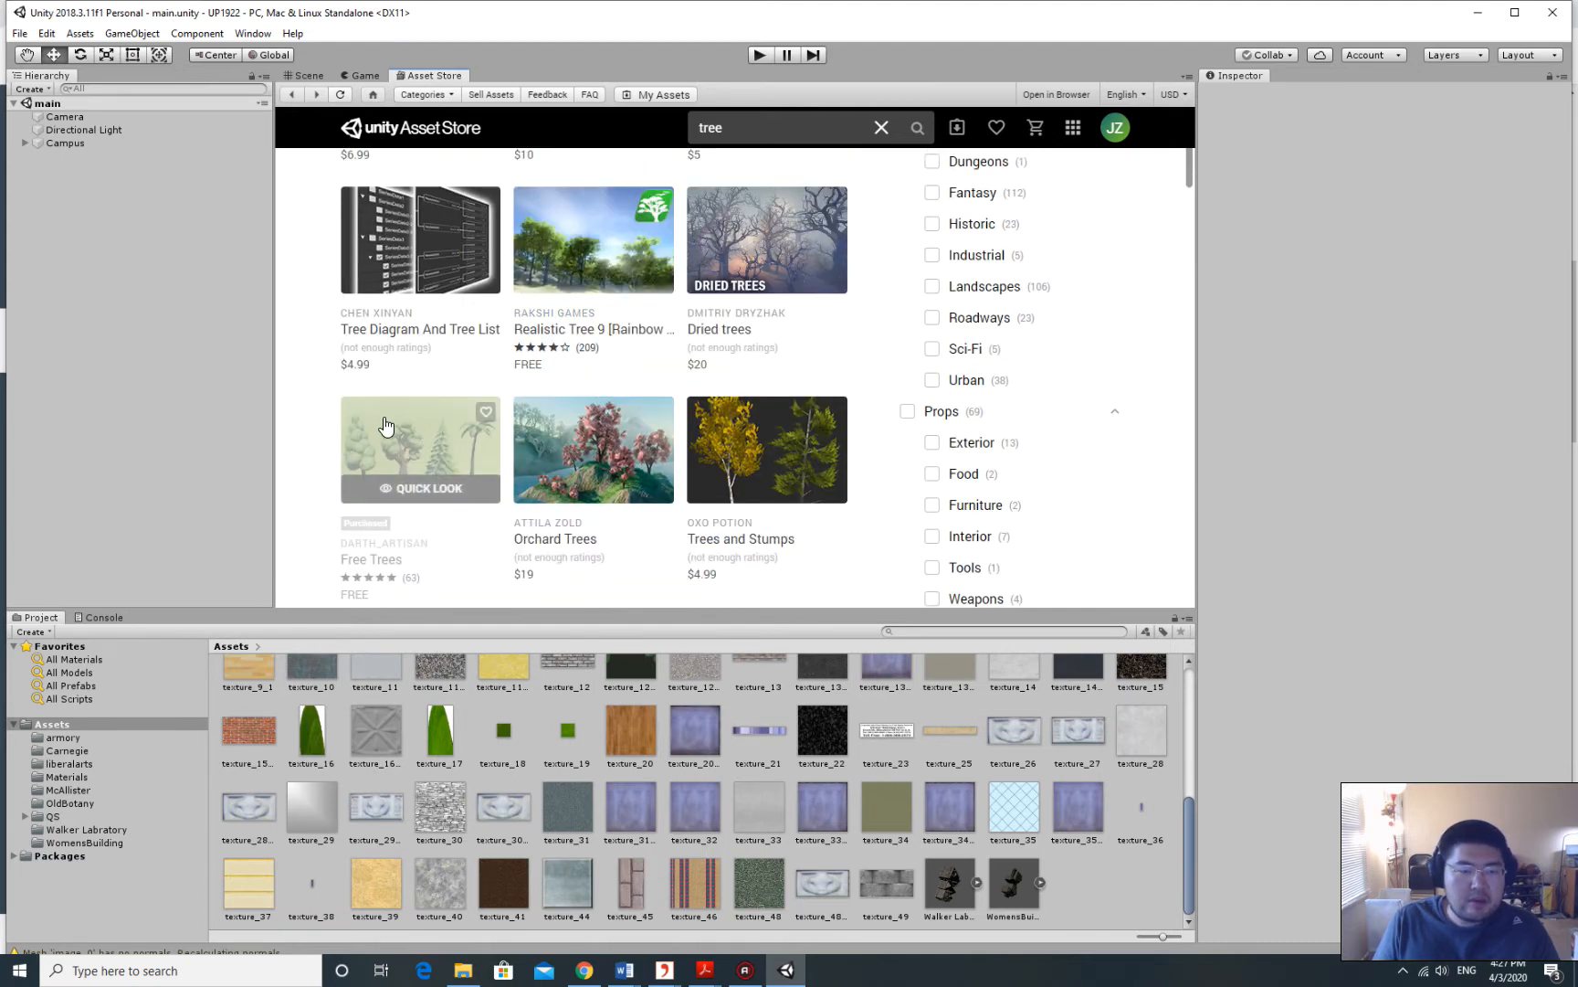
Open the Free Trees asset page and import all its package files into the project.
{"action": "scroll", "coordinate": [392, 422], "scroll_direction": "down", "scroll_amount": 1}
{"action": "left_click", "coordinate": [433, 372]}
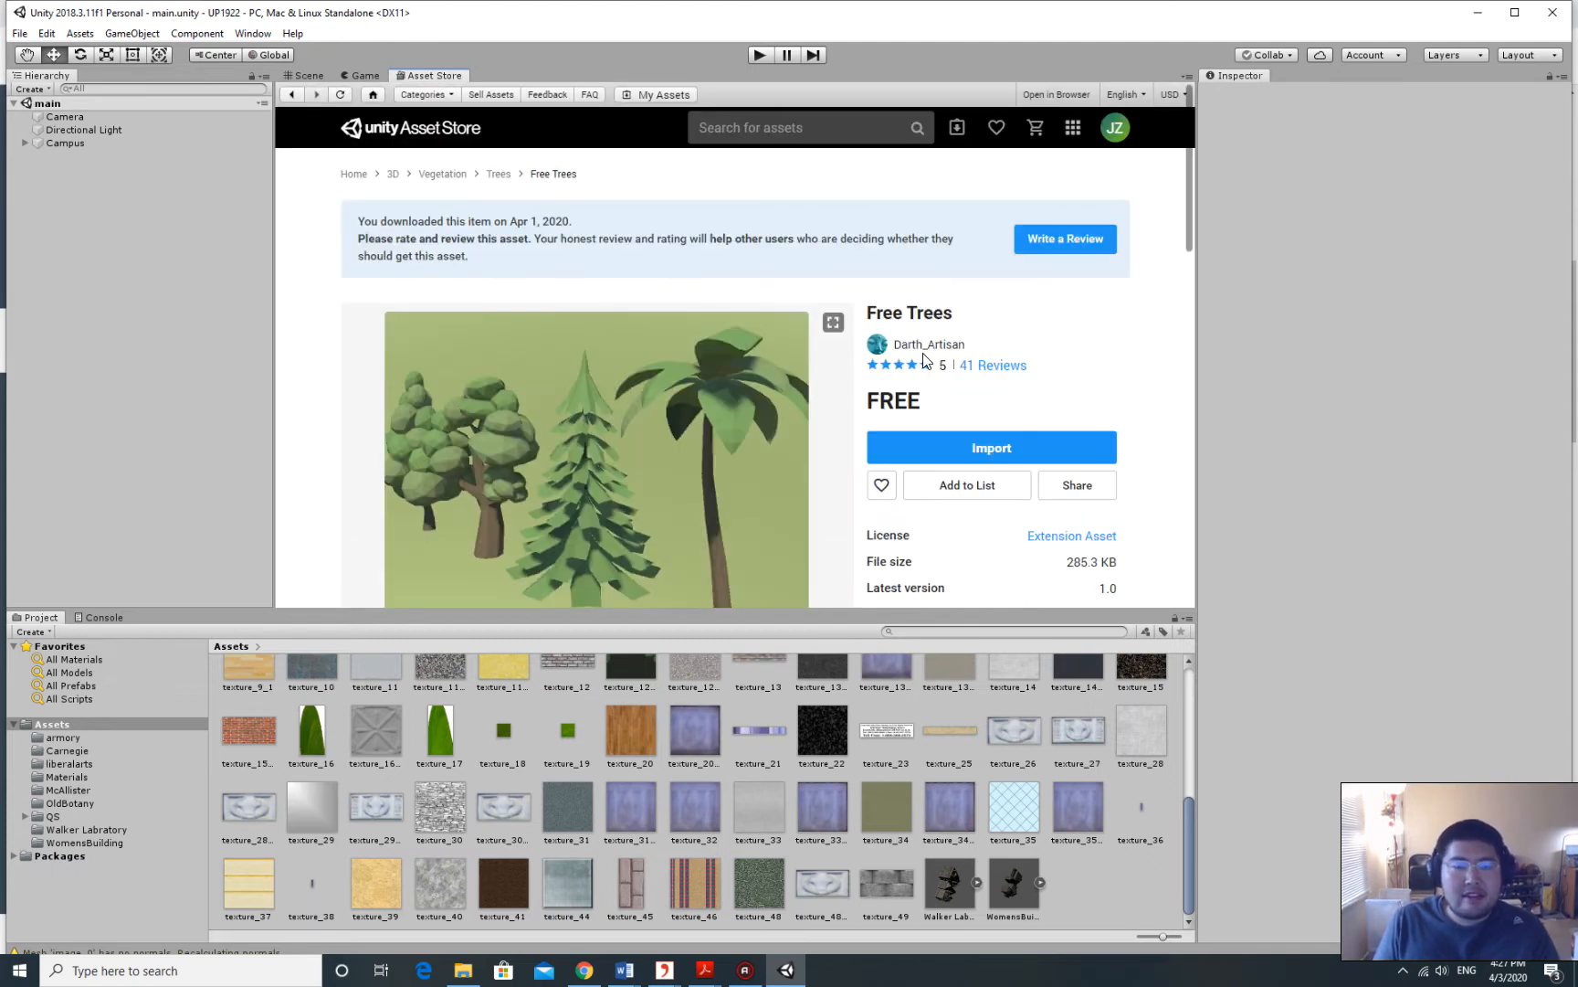
{"action": "scroll", "coordinate": [928, 361], "scroll_direction": "down", "scroll_amount": 3}
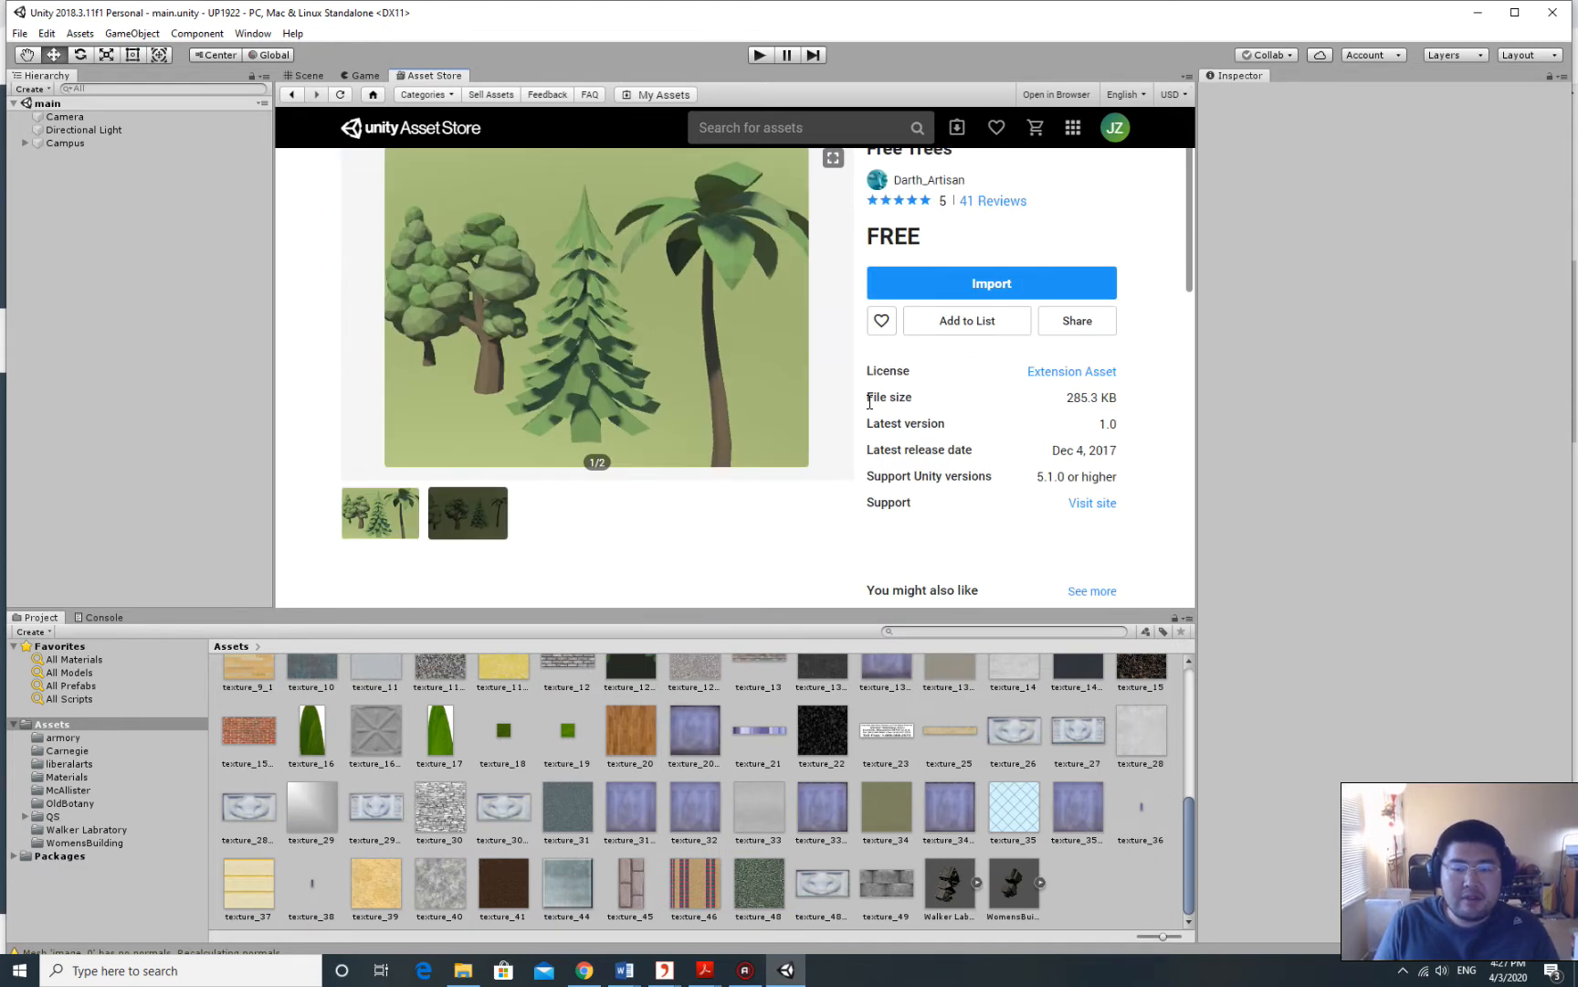
{"action": "left_click_drag", "start_coordinate": [867, 398], "coordinate": [1110, 407]}
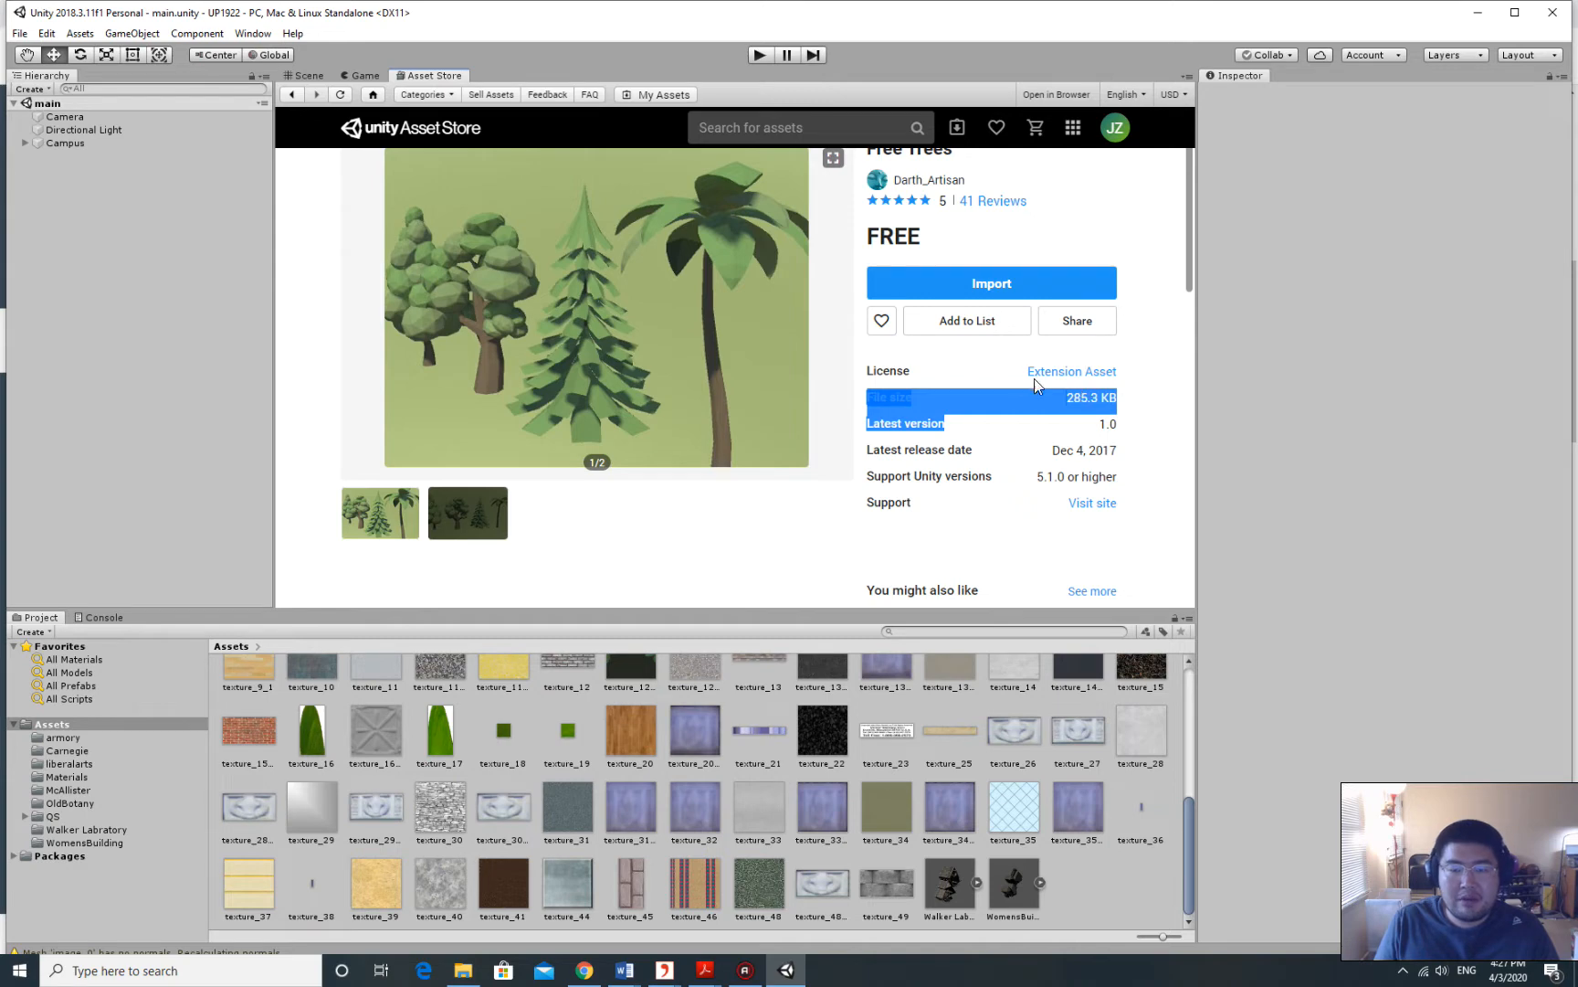
{"action": "scroll", "coordinate": [984, 375], "scroll_direction": "up", "scroll_amount": 2}
{"action": "scroll", "coordinate": [983, 381], "scroll_direction": "down", "scroll_amount": 1}
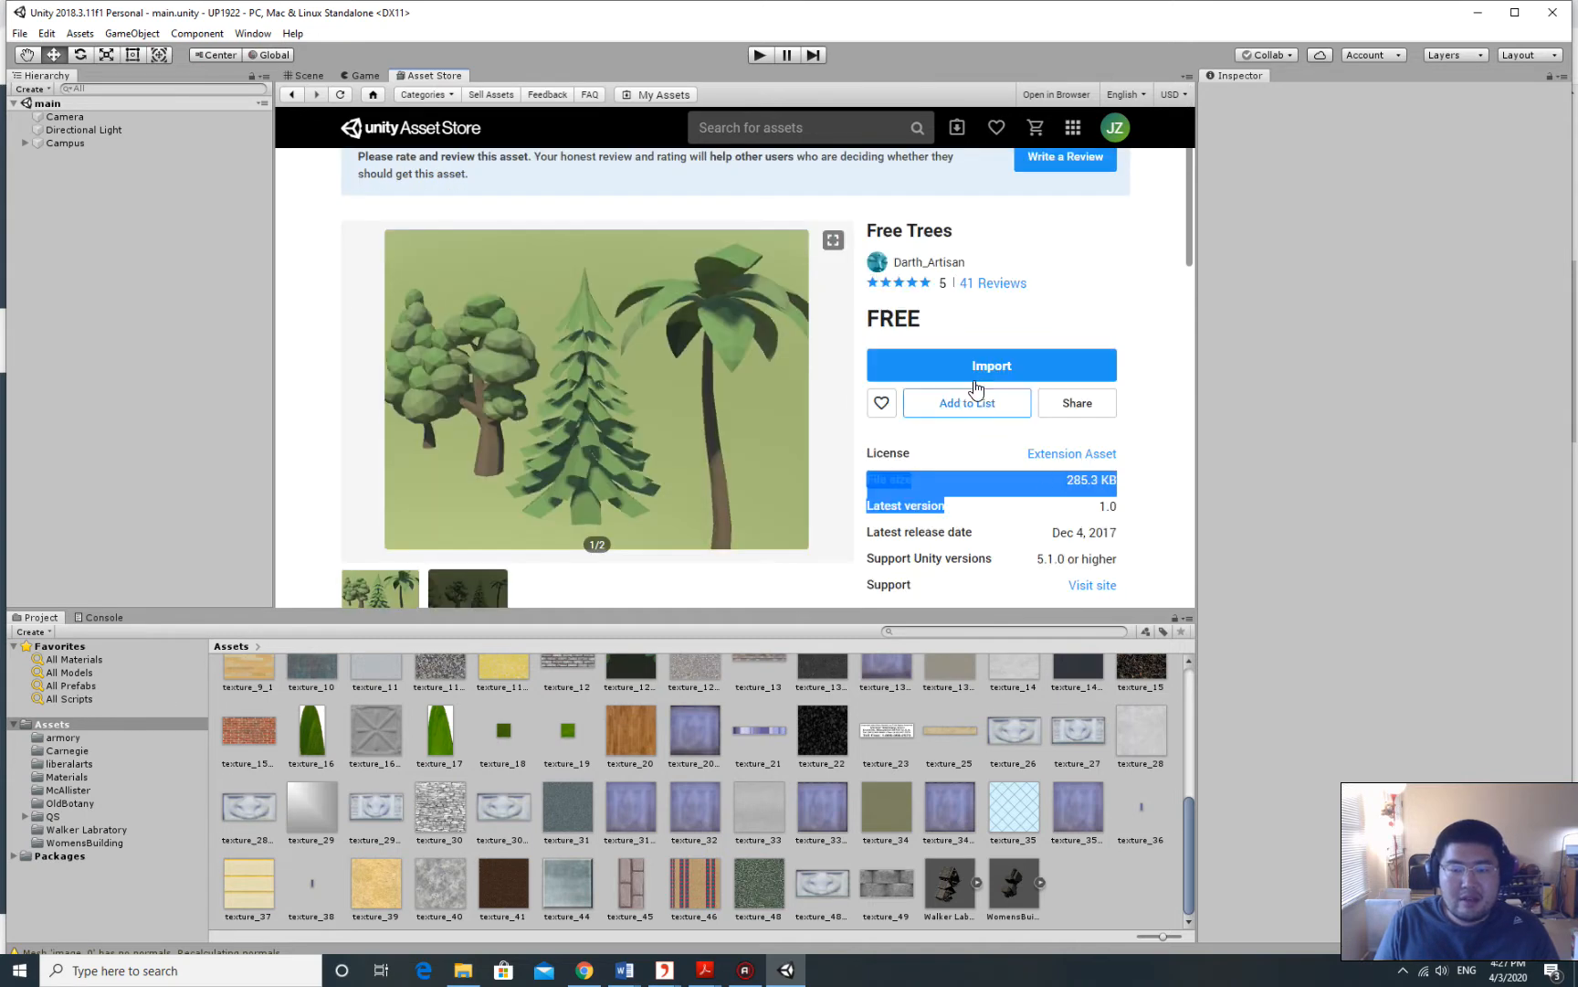
{"action": "left_click", "coordinate": [984, 370]}
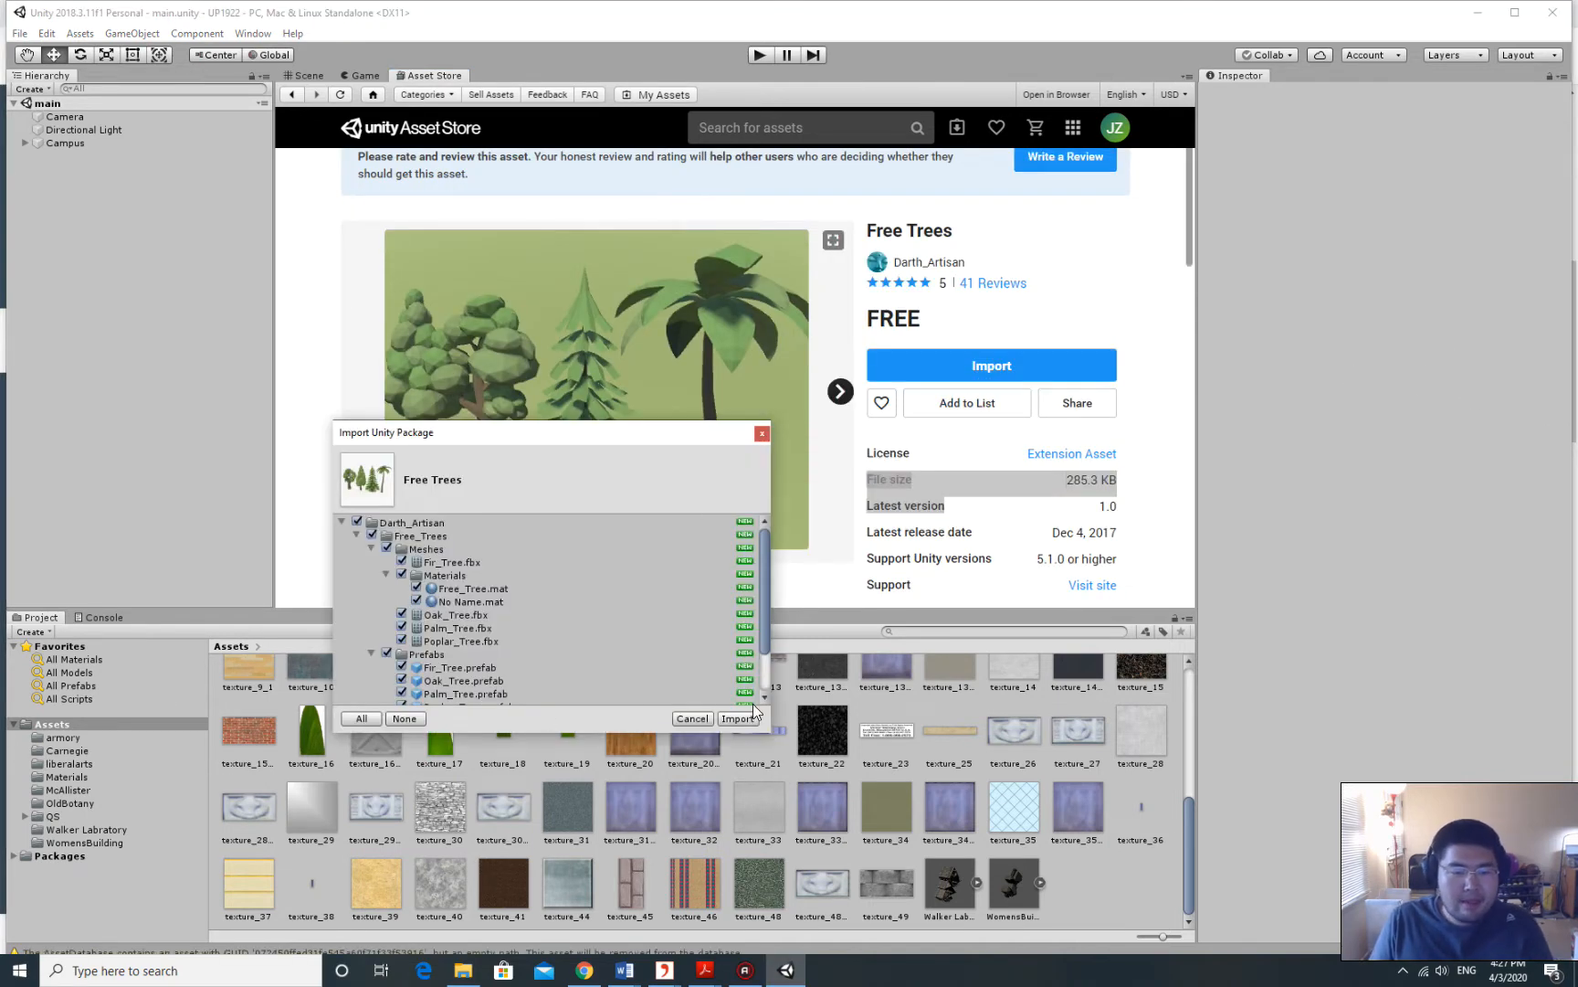
{"action": "left_click", "coordinate": [736, 719]}
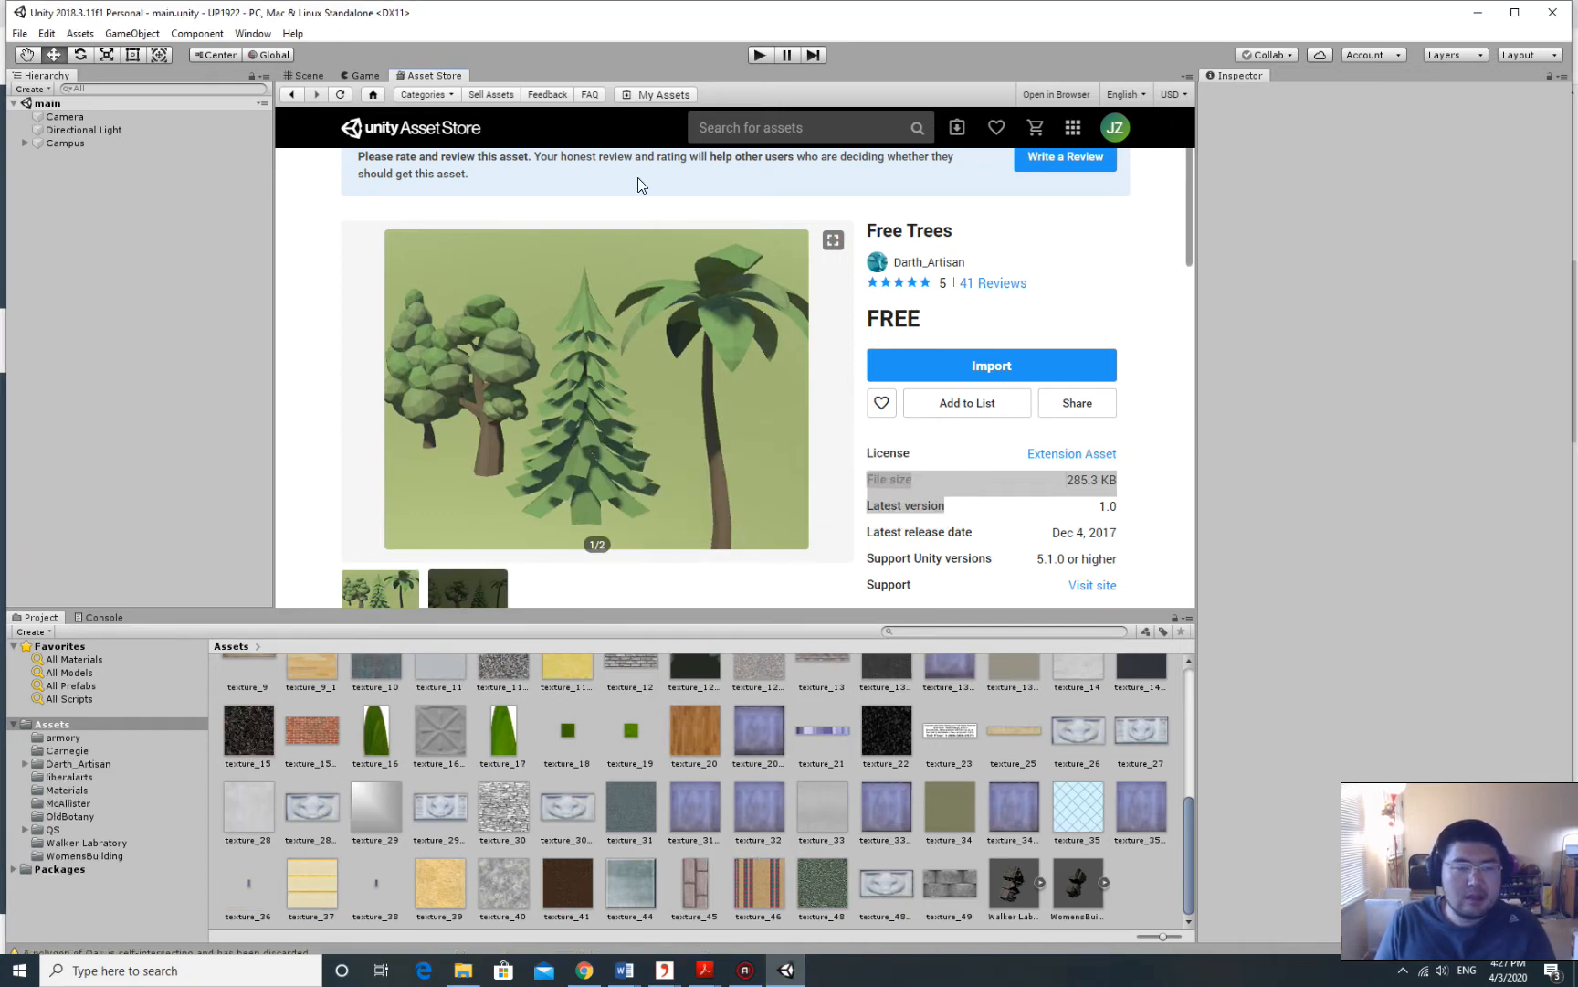
{"action": "left_click", "coordinate": [311, 76]}
{"action": "scroll", "coordinate": [535, 760], "scroll_direction": "up", "scroll_amount": 5}
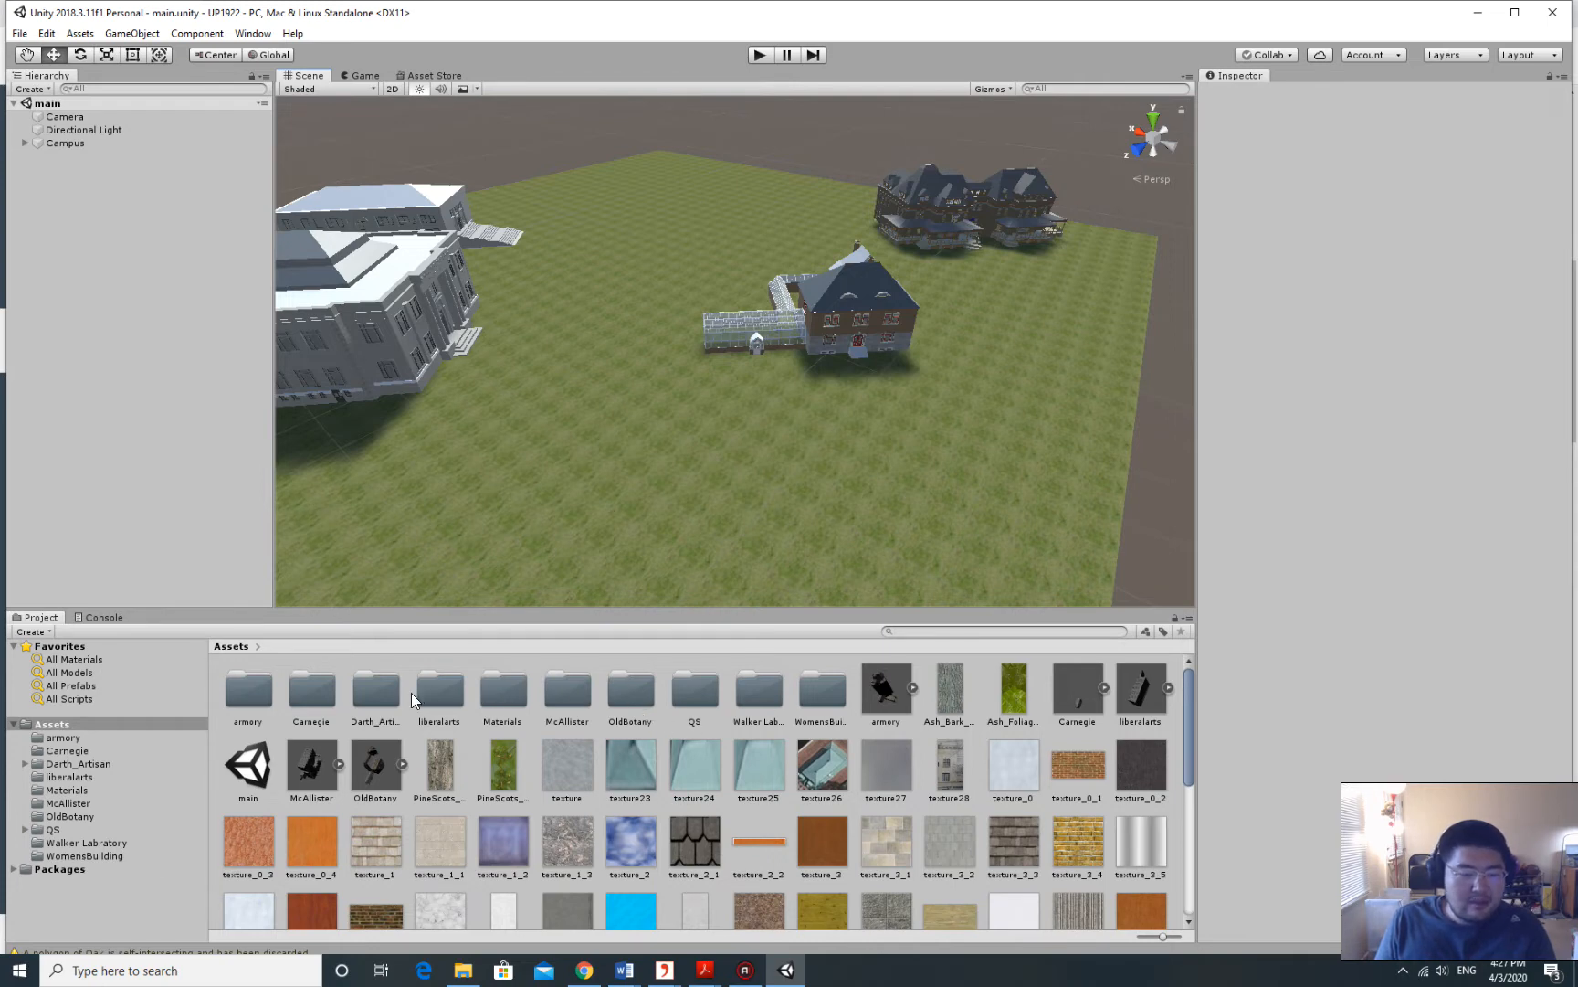
{"action": "scroll", "coordinate": [797, 782], "scroll_direction": "down", "scroll_amount": 1}
{"action": "scroll", "coordinate": [732, 800], "scroll_direction": "up", "scroll_amount": 1}
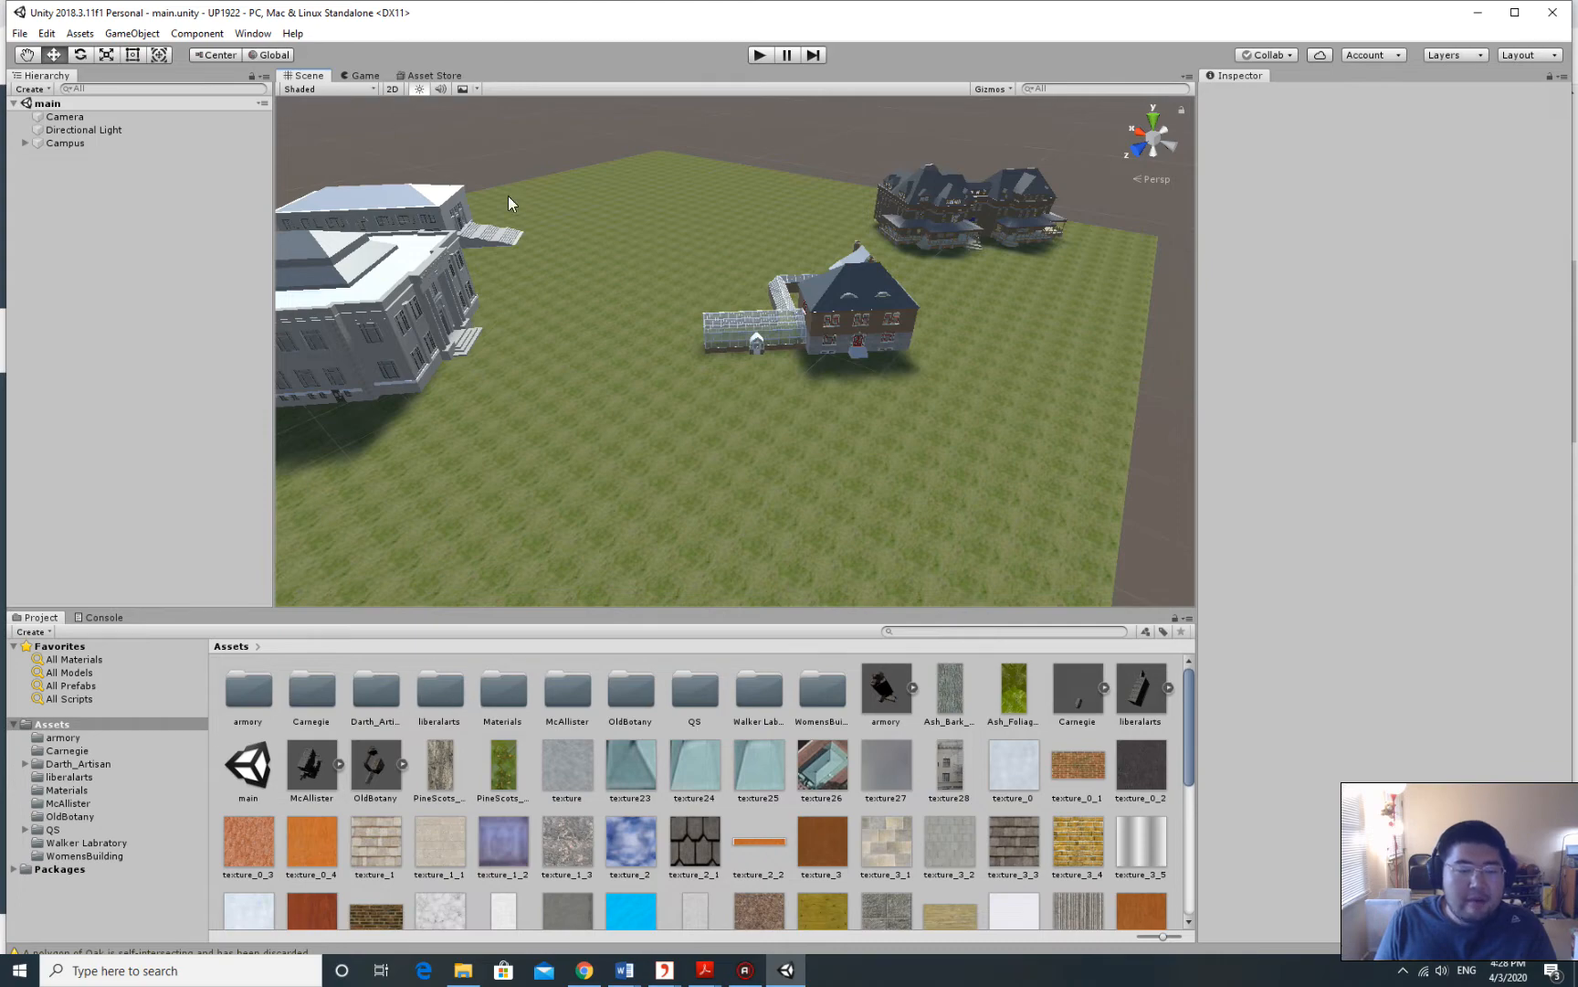
{"action": "left_click", "coordinate": [437, 76]}
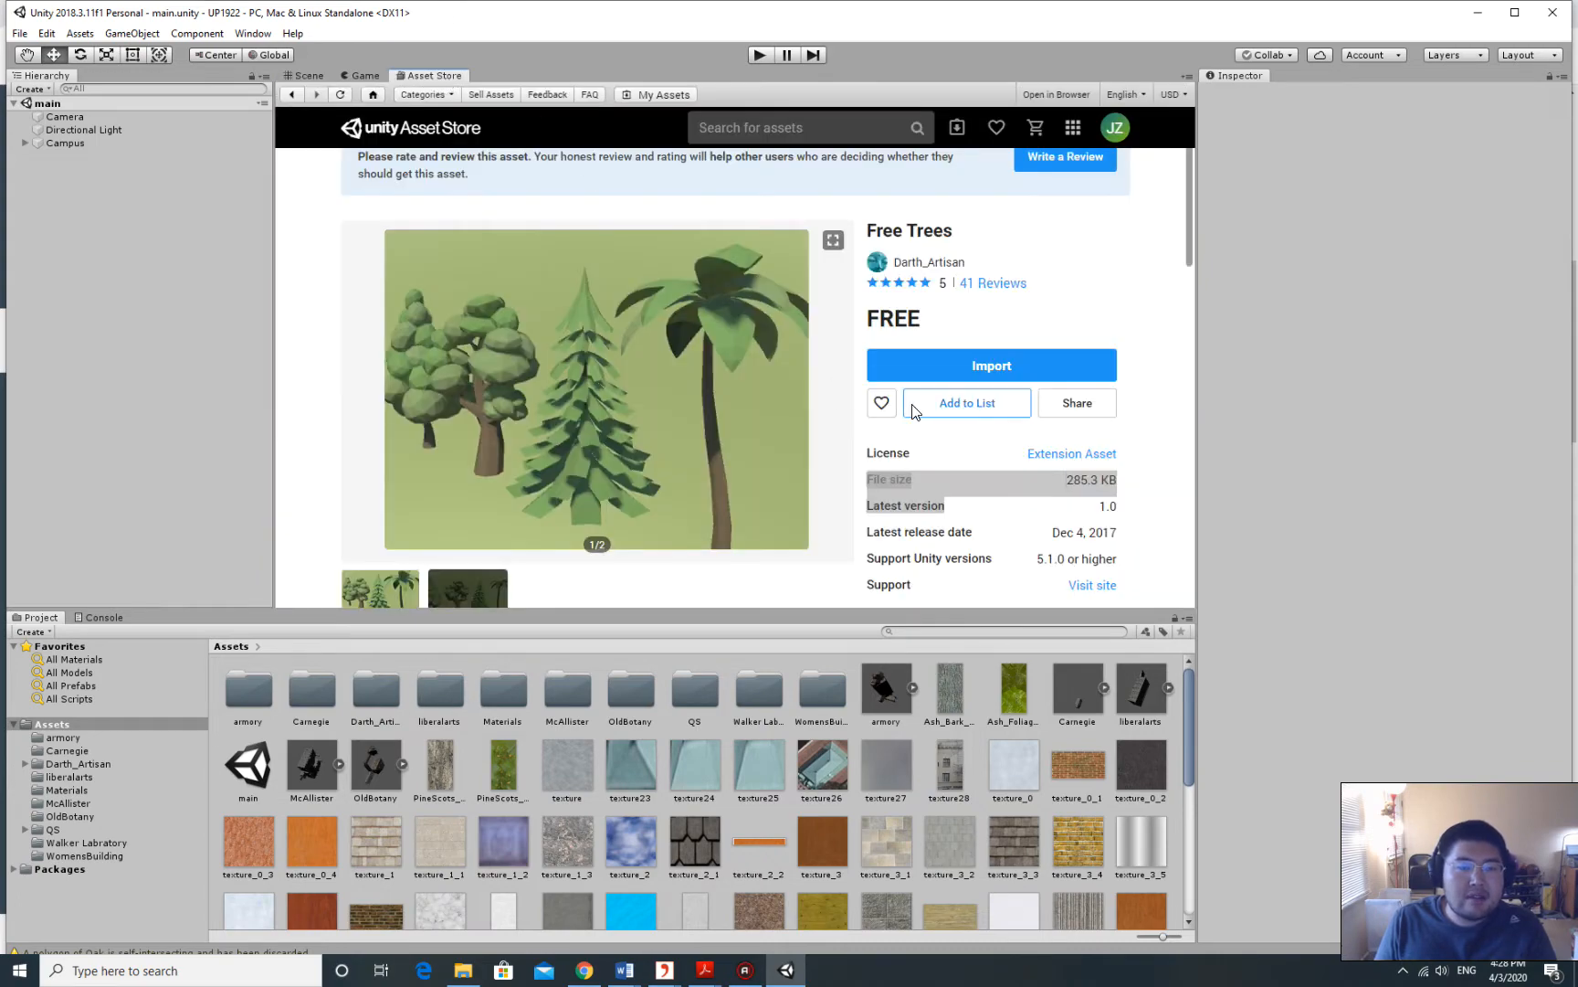
{"action": "scroll", "coordinate": [742, 376], "scroll_direction": "down", "scroll_amount": 4}
{"action": "scroll", "coordinate": [741, 376], "scroll_direction": "down", "scroll_amount": 1}
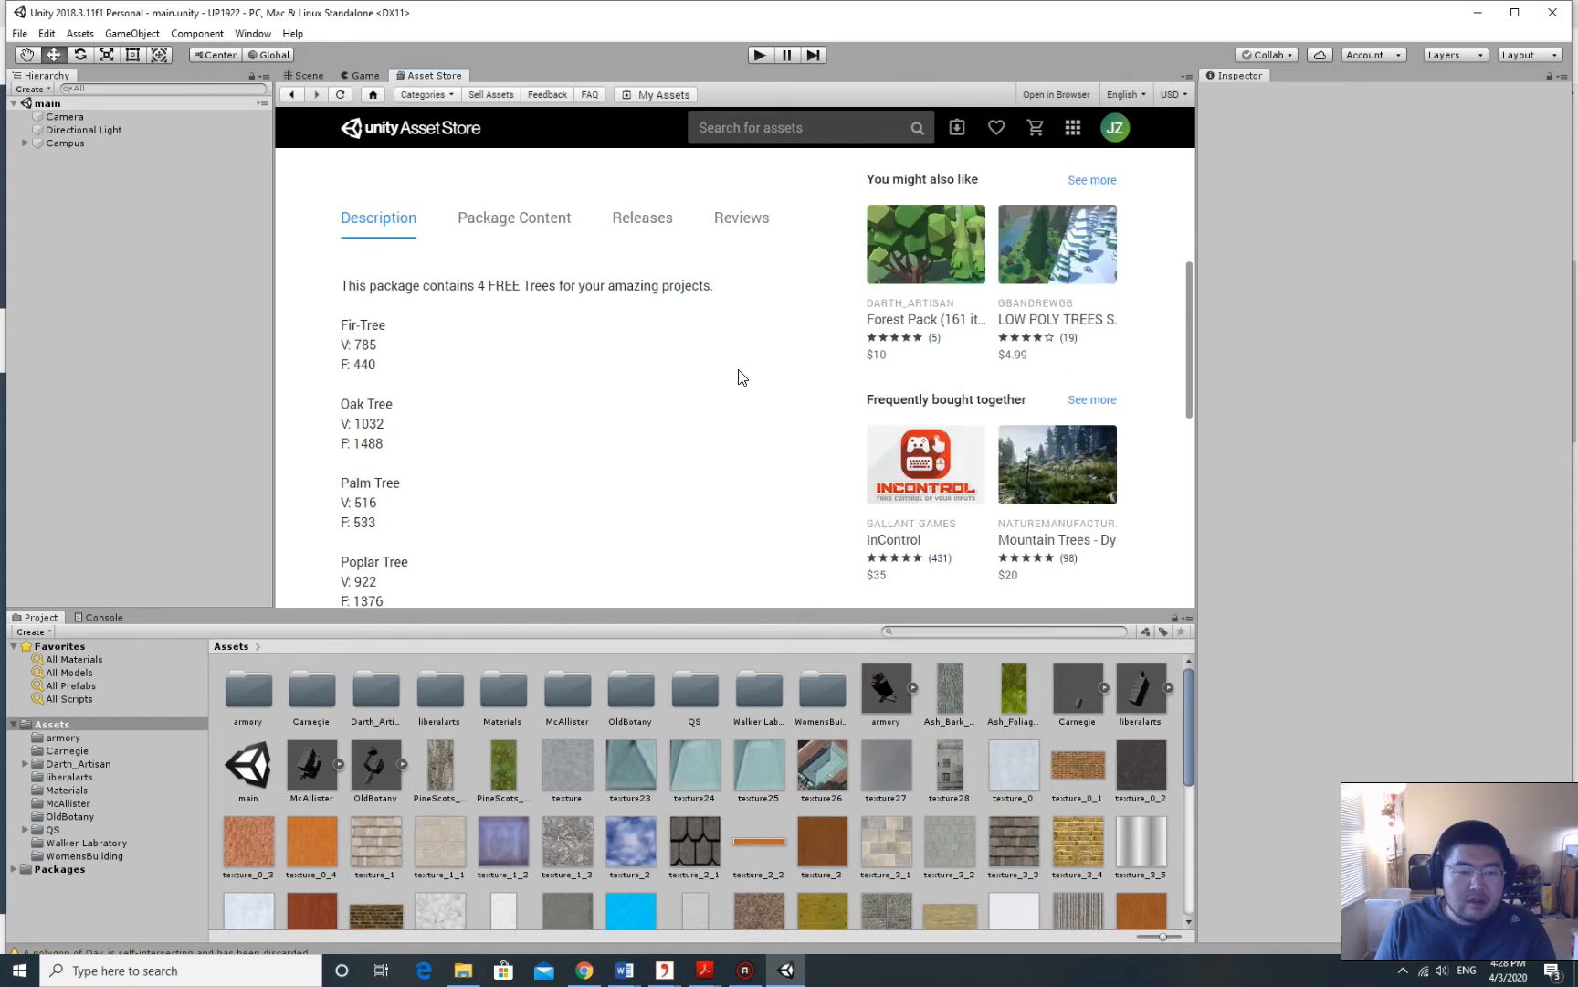
{"action": "scroll", "coordinate": [742, 376], "scroll_direction": "up", "scroll_amount": 1}
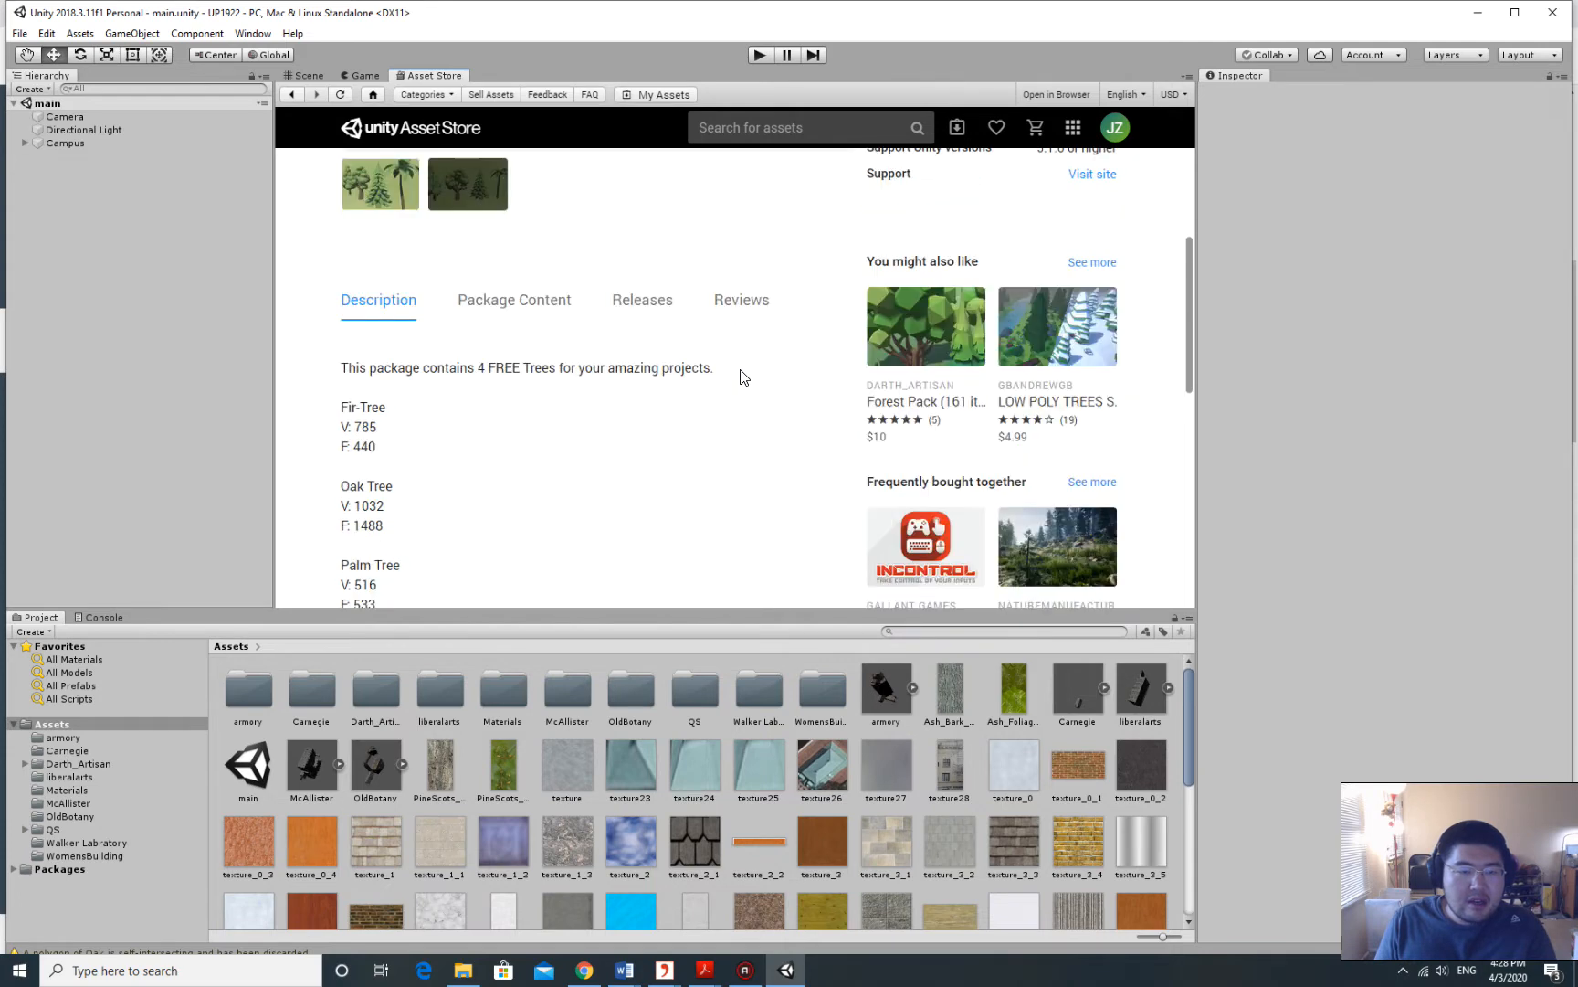
{"action": "left_click", "coordinate": [534, 311]}
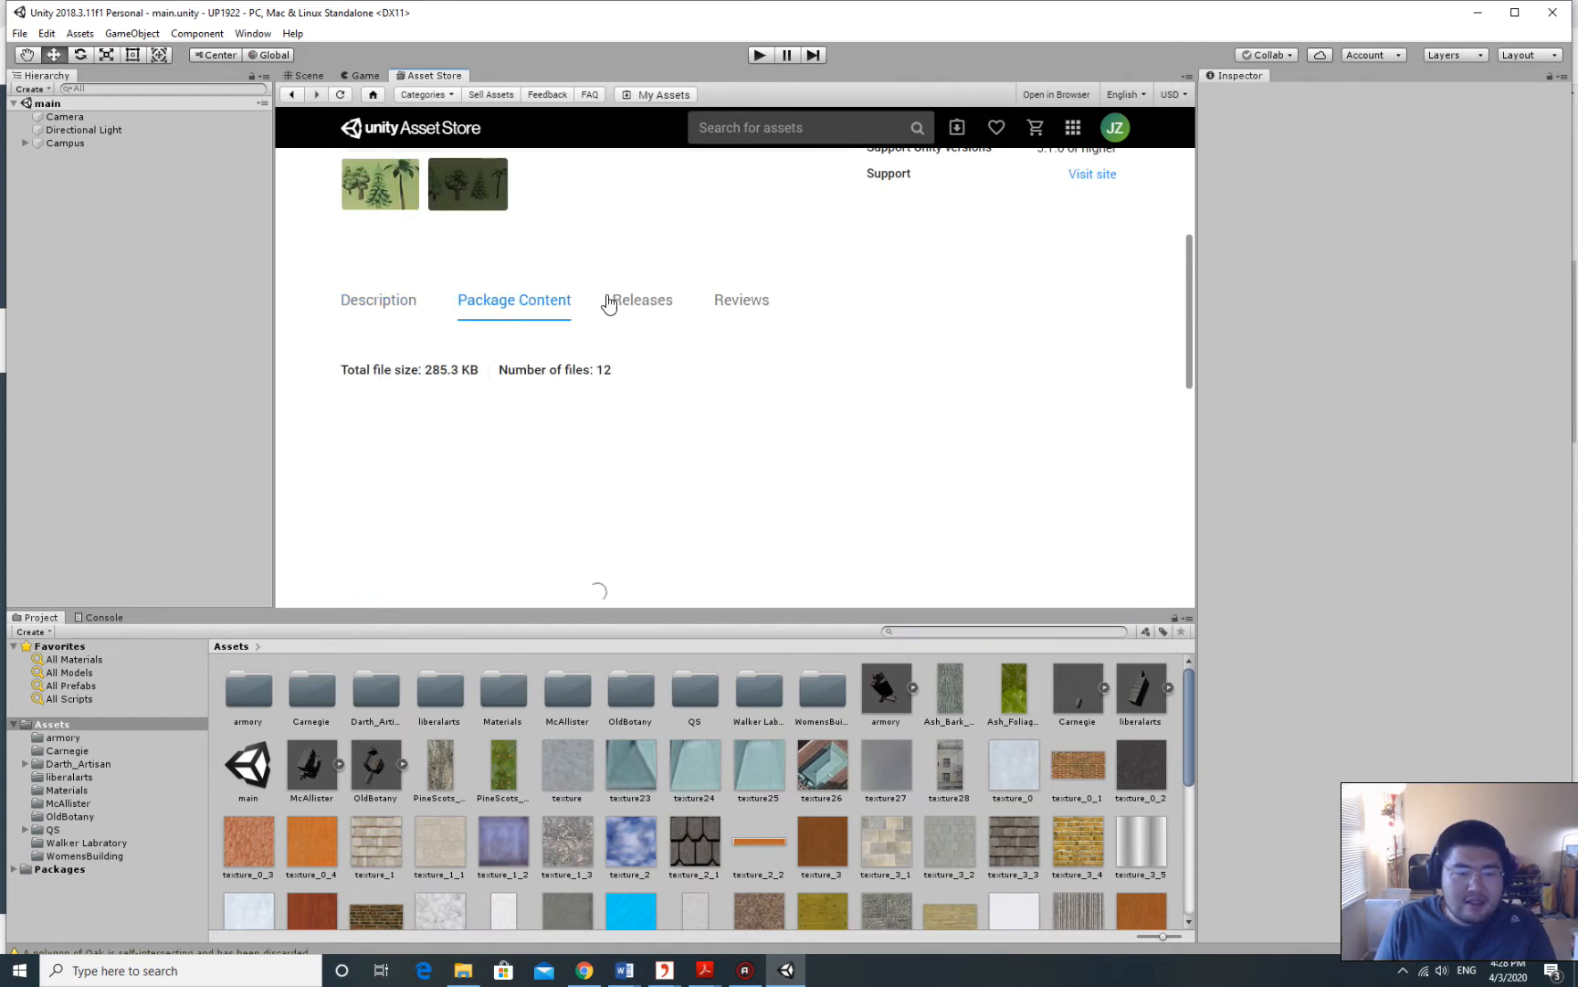
{"action": "scroll", "coordinate": [783, 365], "scroll_direction": "down", "scroll_amount": 1}
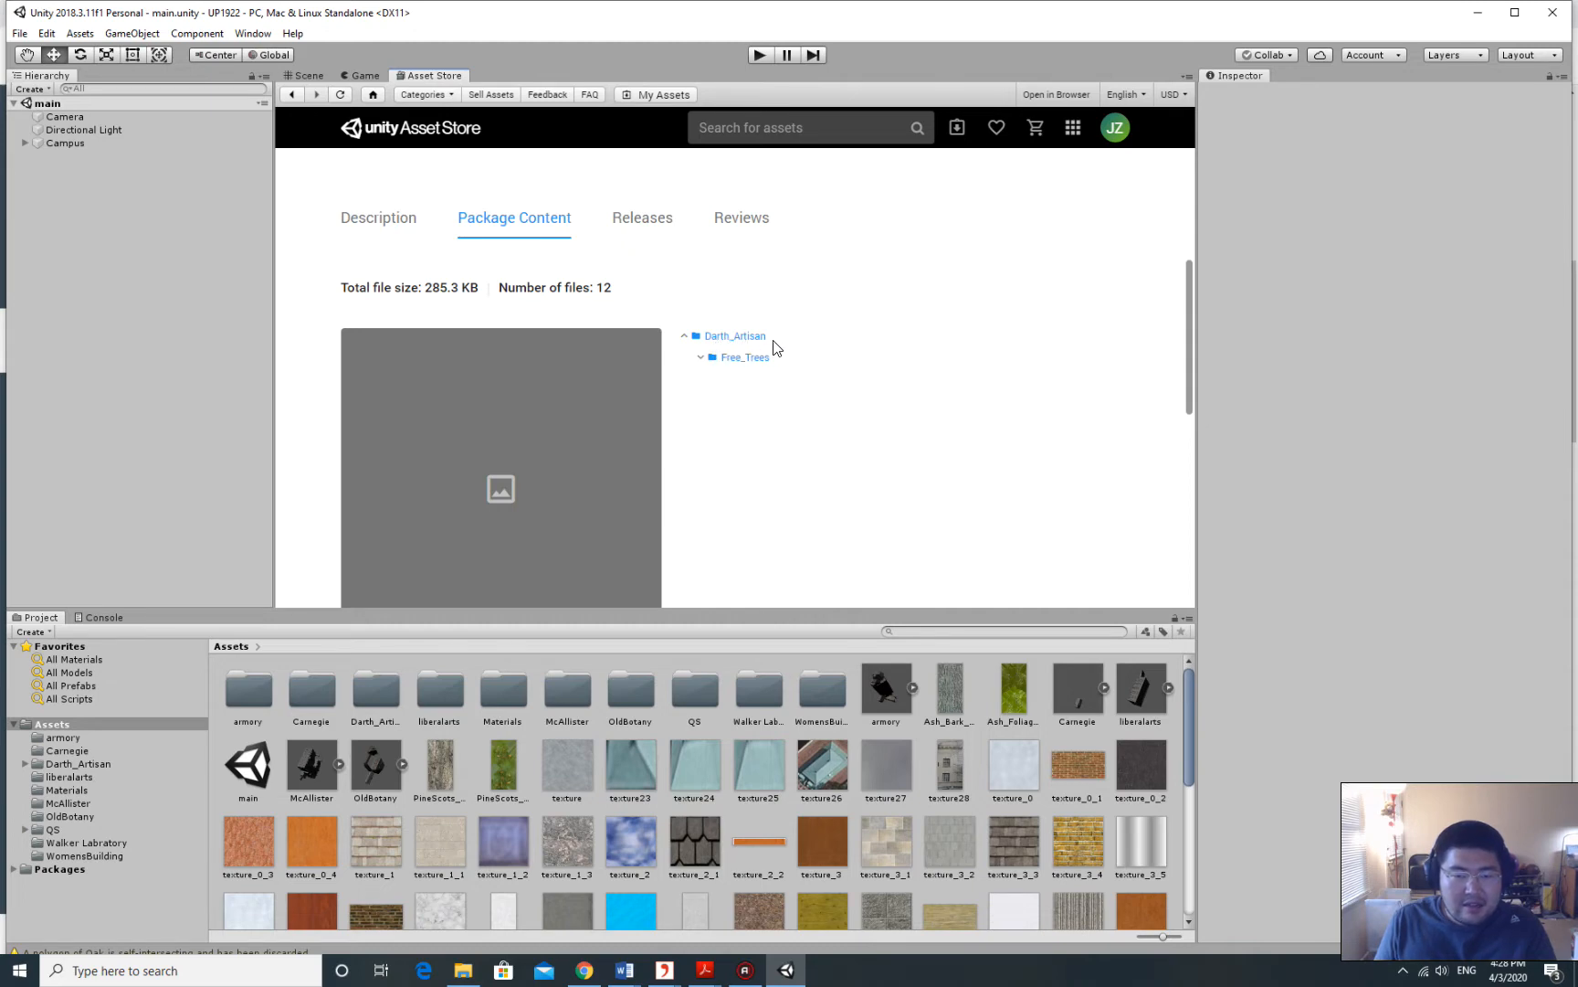
{"action": "left_click", "coordinate": [309, 76]}
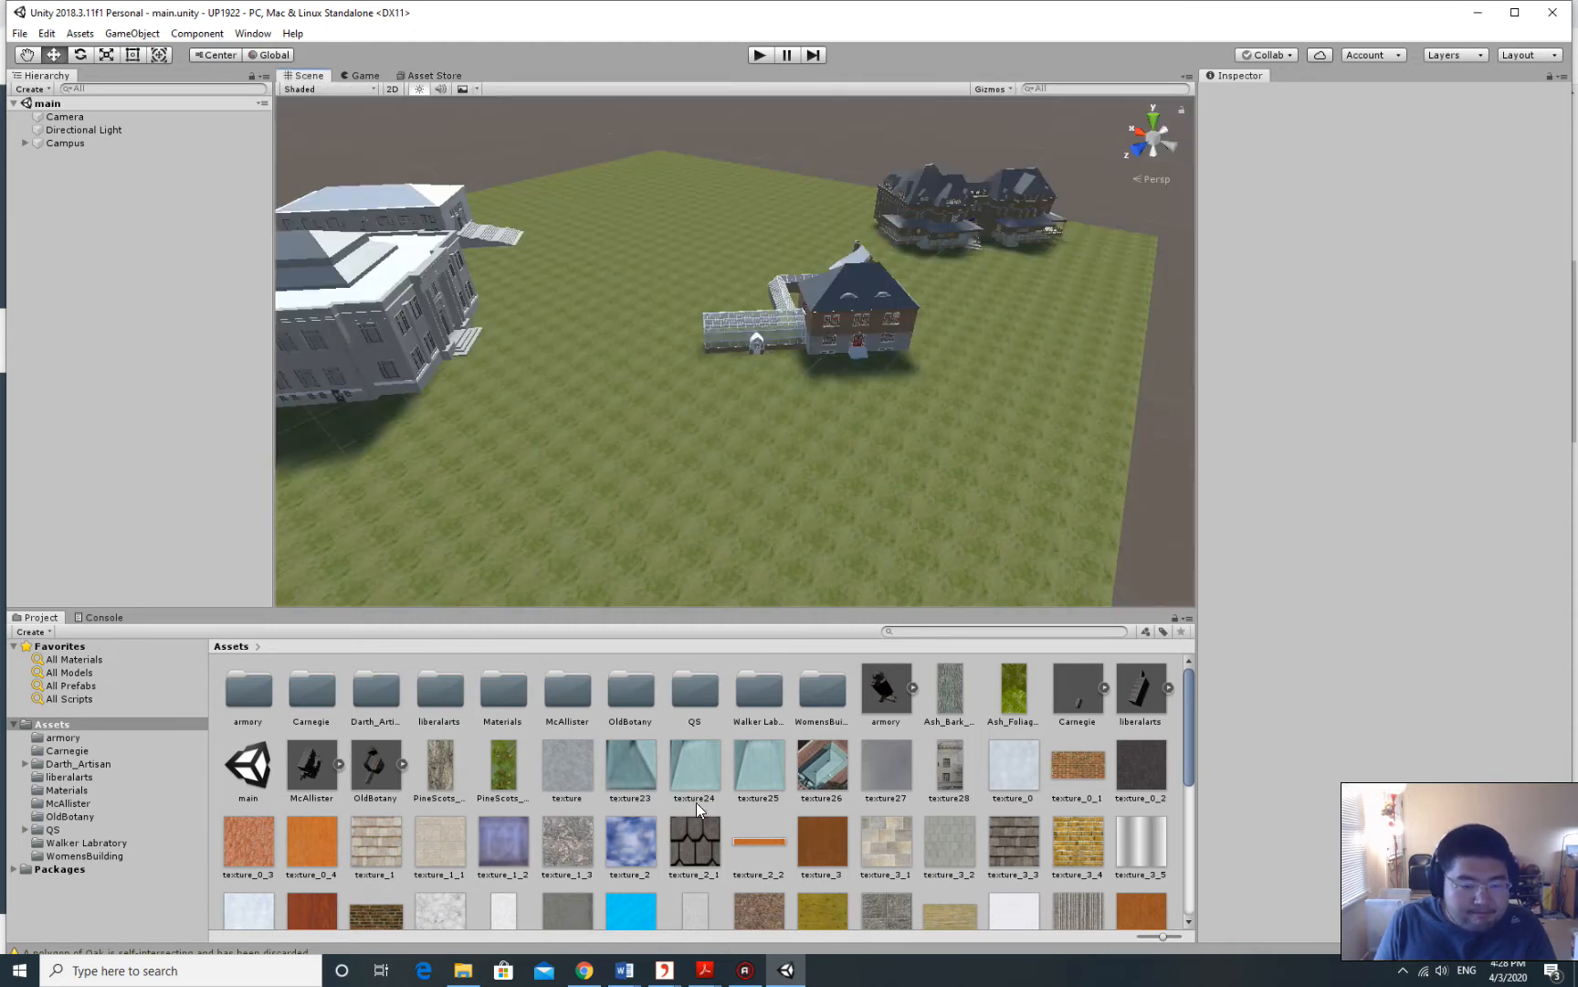
Browse Darth_Artisan > Free_Trees > Prefabs and select the Poplar_Tree prefab to preview it.
{"action": "left_click", "coordinate": [376, 703]}
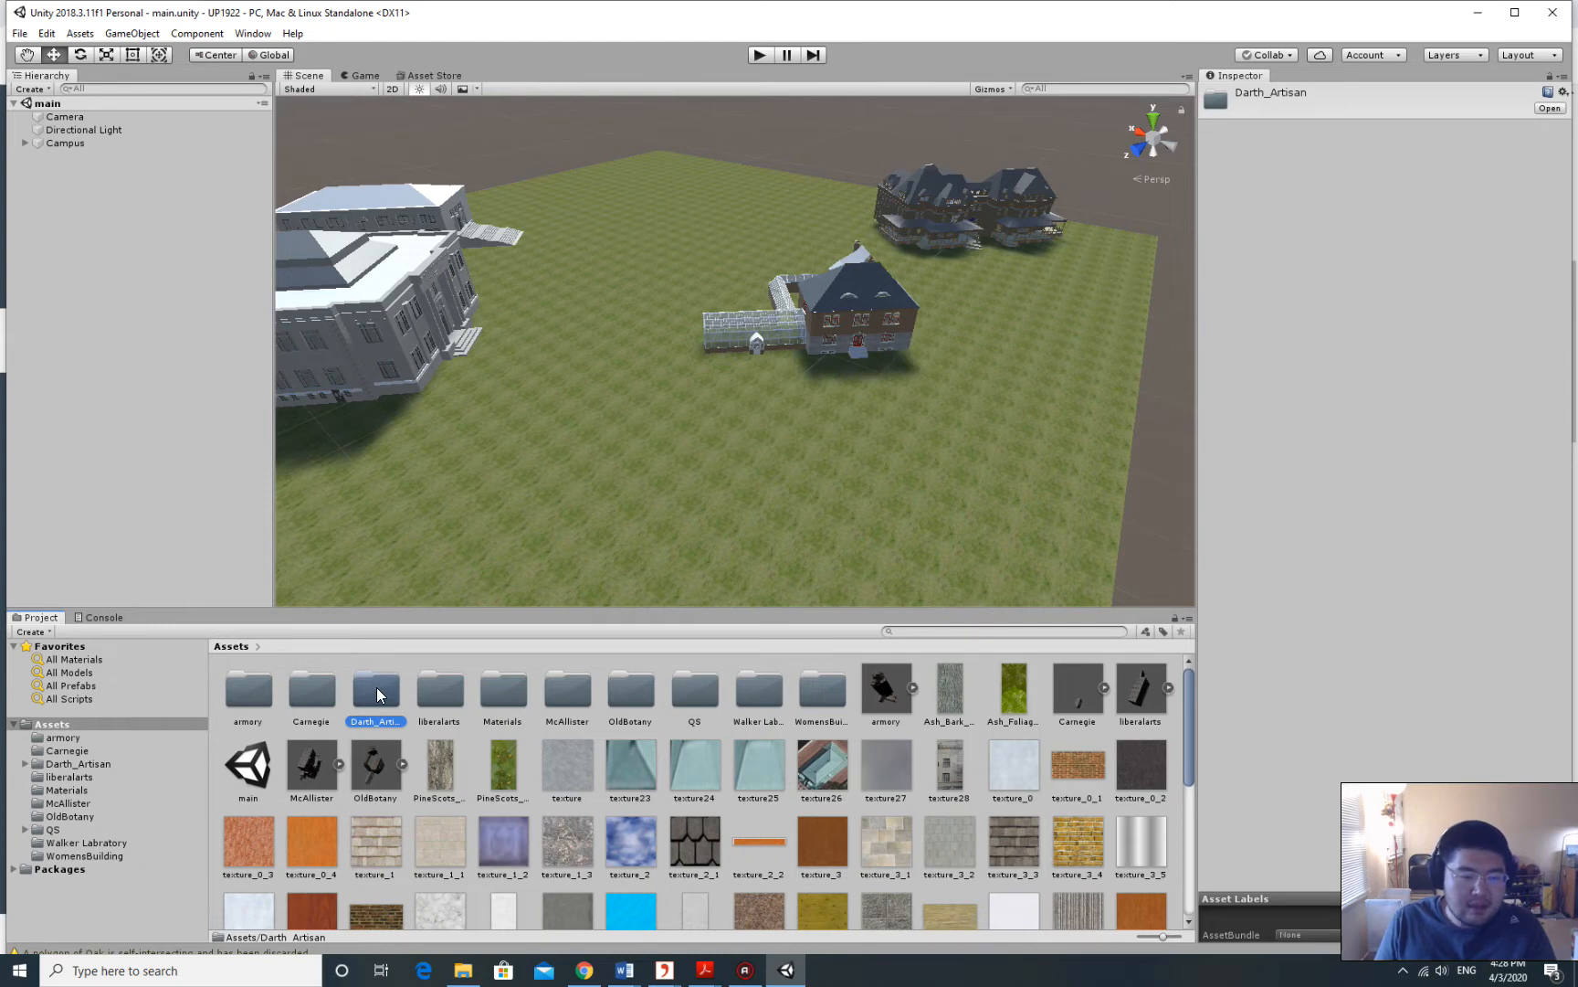
{"action": "double_click", "coordinate": [376, 687]}
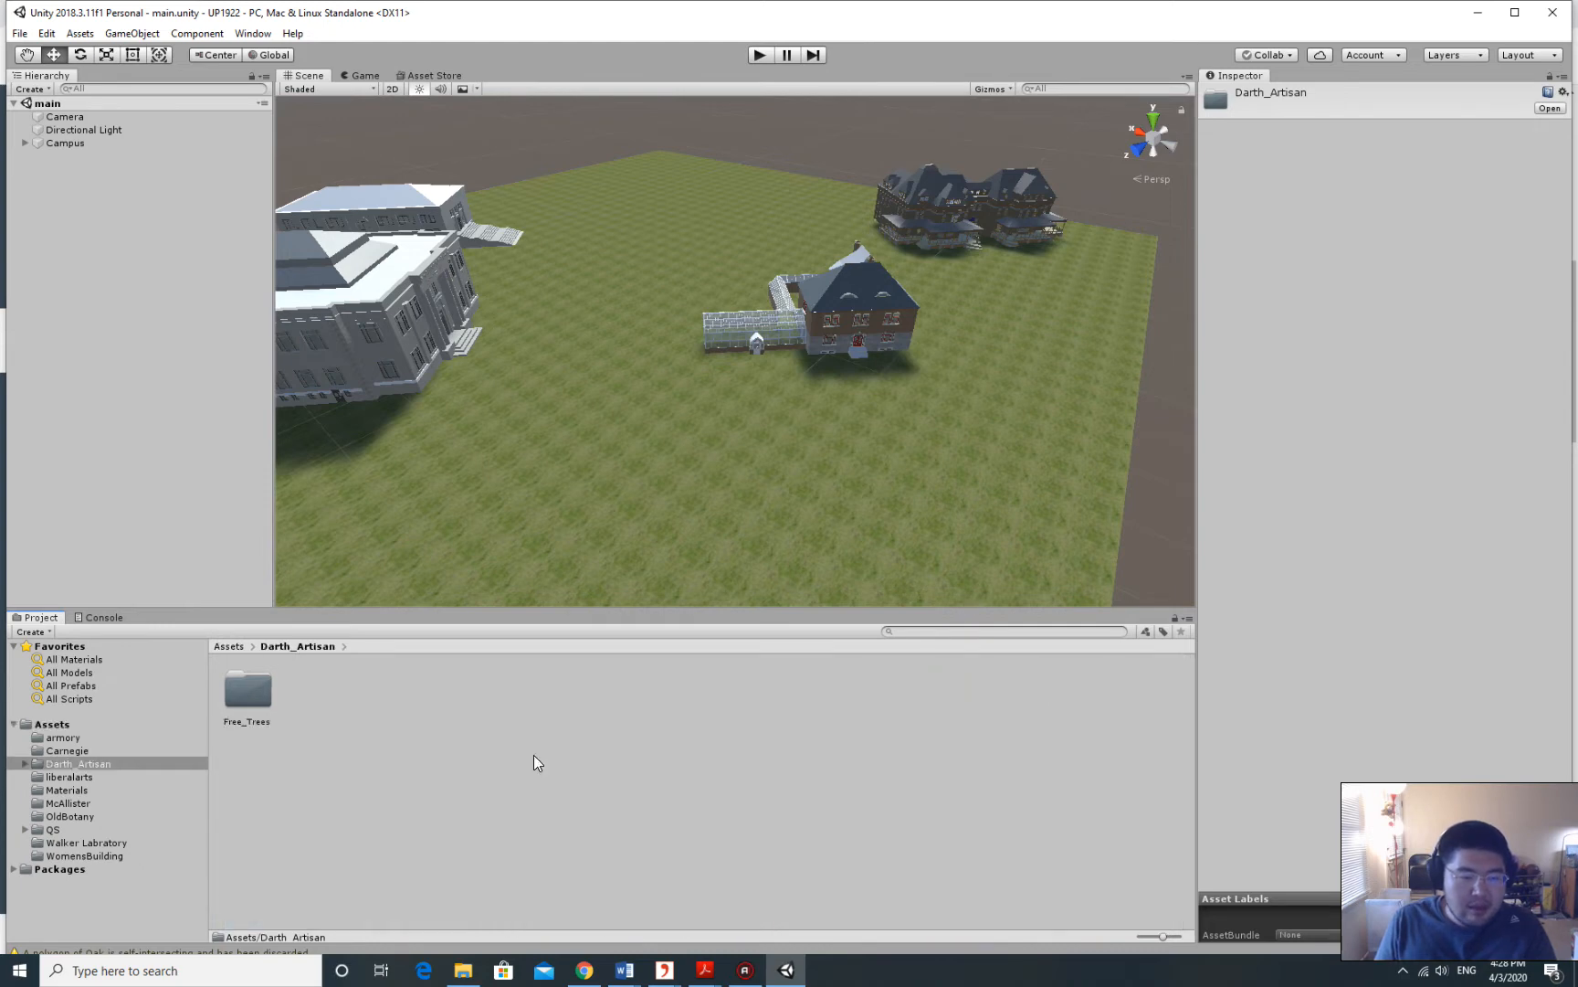
{"action": "double_click", "coordinate": [247, 696]}
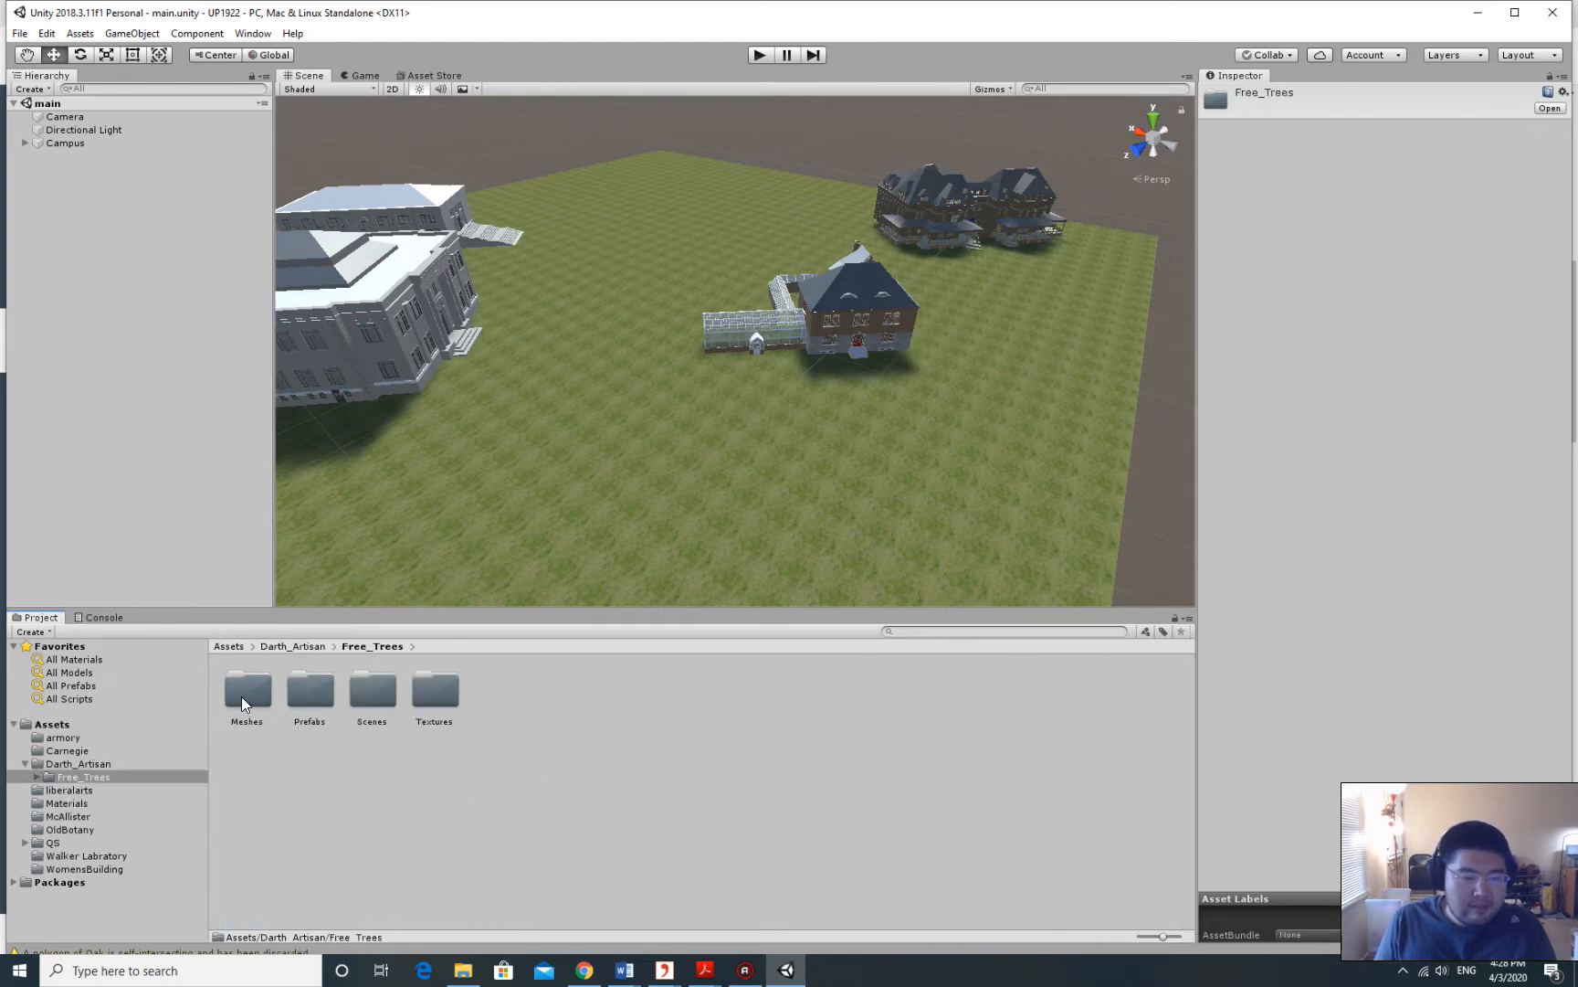
{"action": "double_click", "coordinate": [310, 693]}
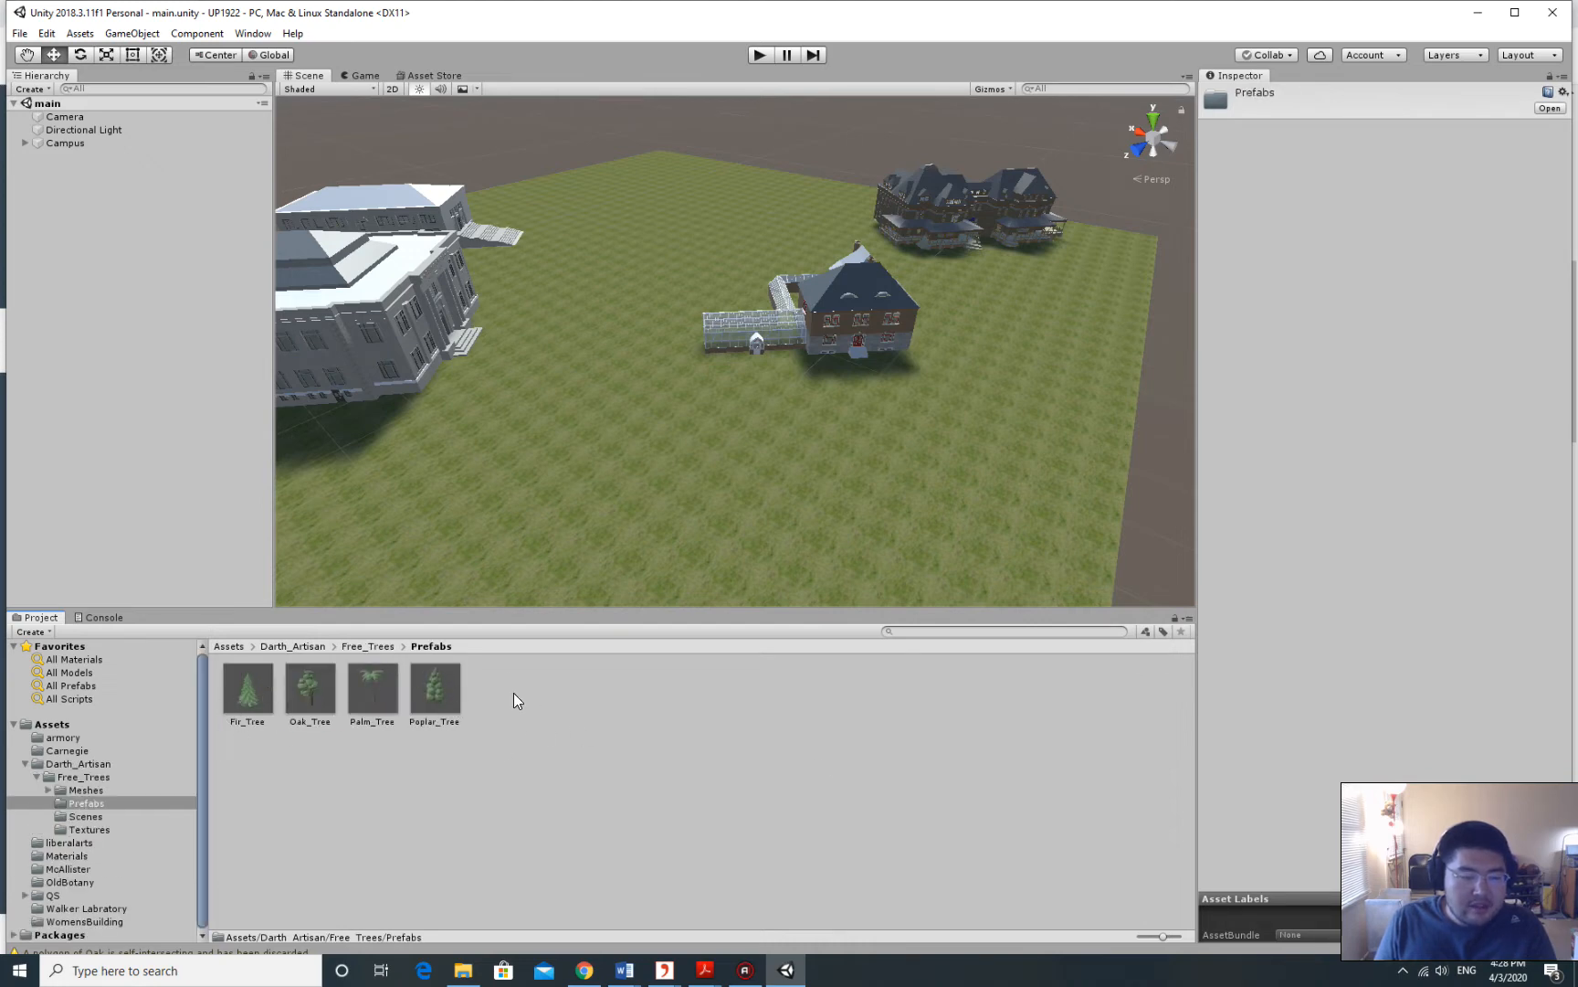
{"action": "scroll", "coordinate": [840, 388], "scroll_direction": "down", "scroll_amount": 5}
{"action": "scroll", "coordinate": [587, 556], "scroll_direction": "up", "scroll_amount": 3}
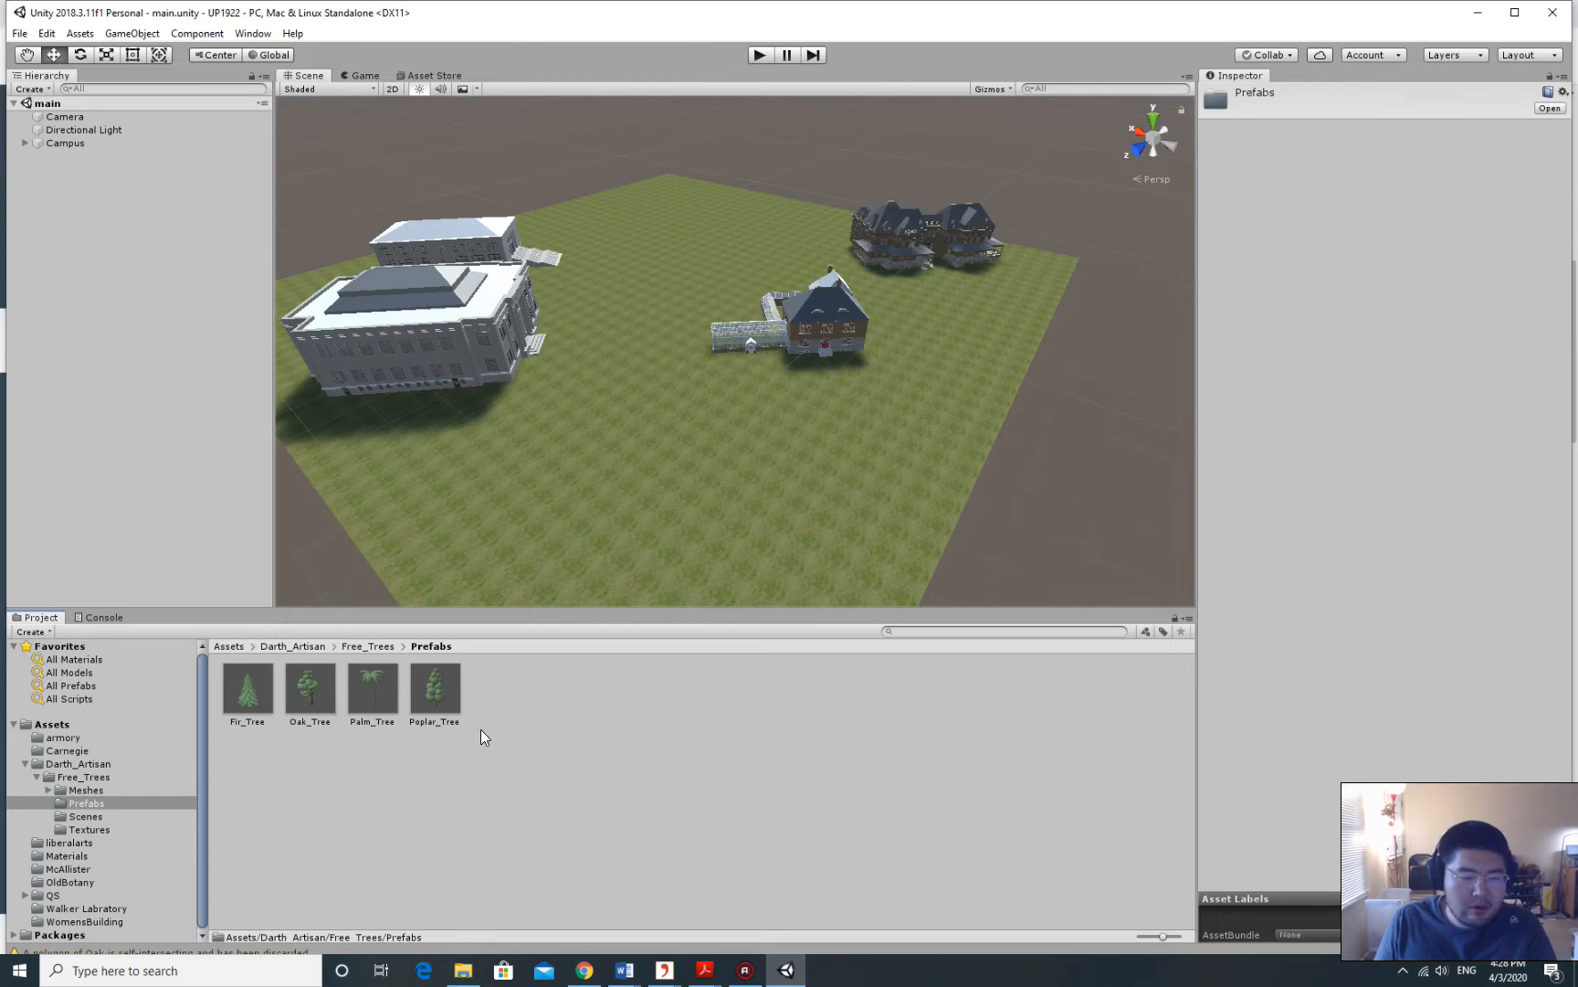
{"action": "left_click", "coordinate": [439, 690]}
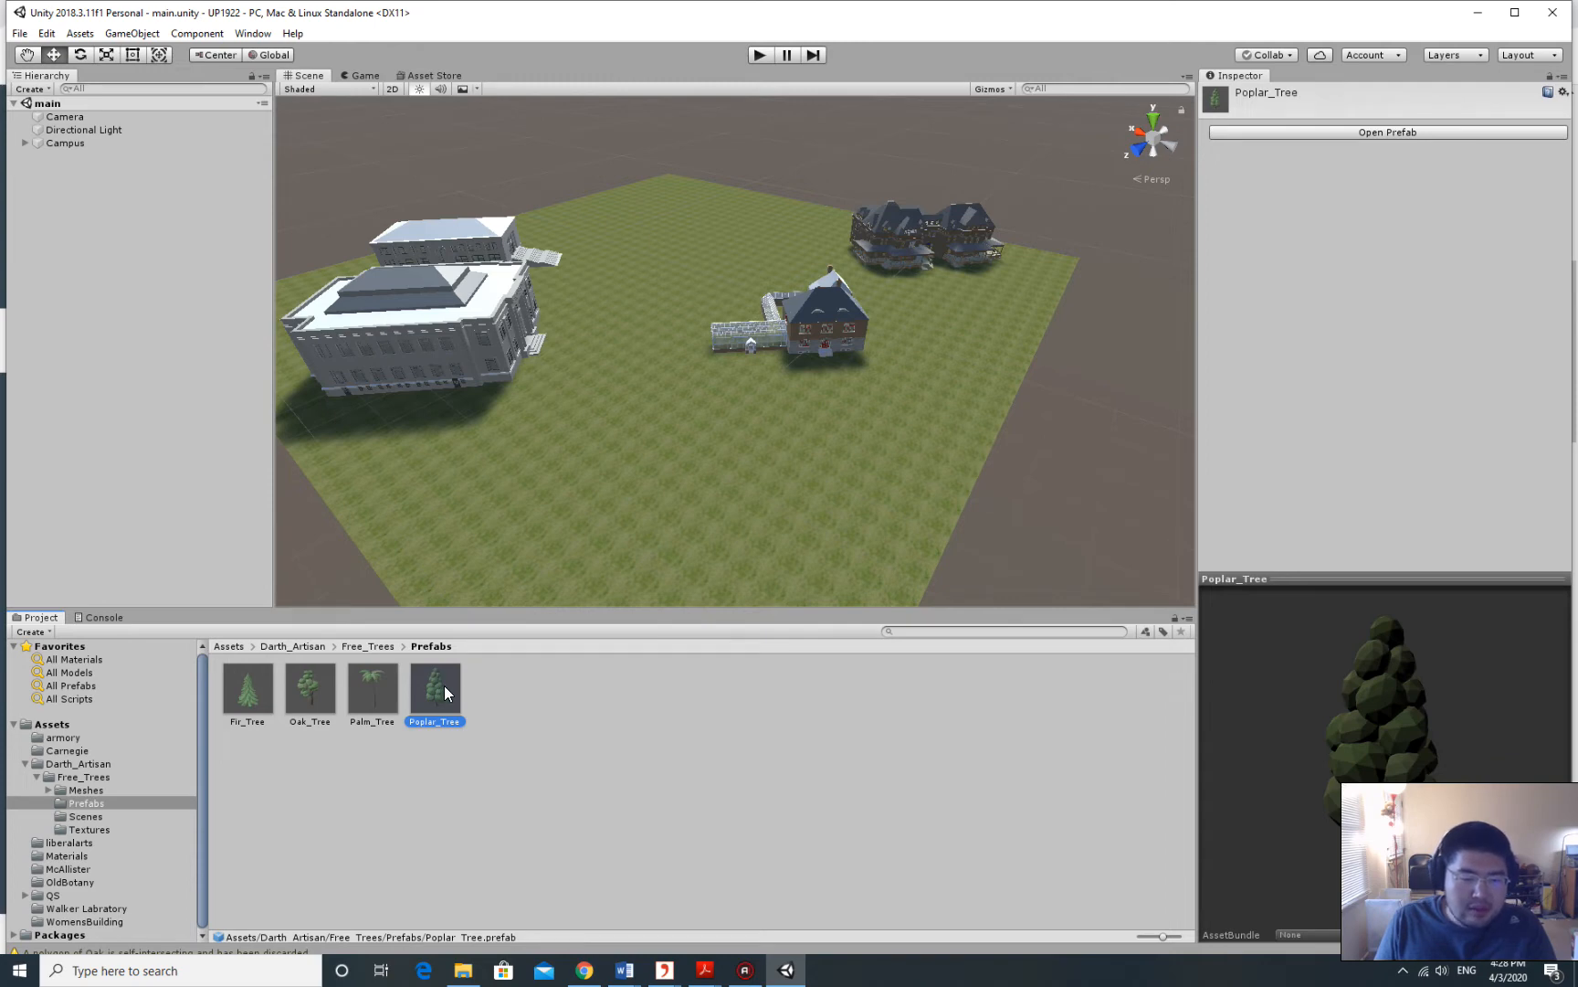
Drop a Poplar_Tree instance into the campus scene, where it towers over the buildings at scale 1.
{"action": "left_click_drag", "start_coordinate": [444, 686], "coordinate": [683, 311]}
{"action": "middle_click_drag", "start_coordinate": [683, 310], "coordinate": [740, 364]}
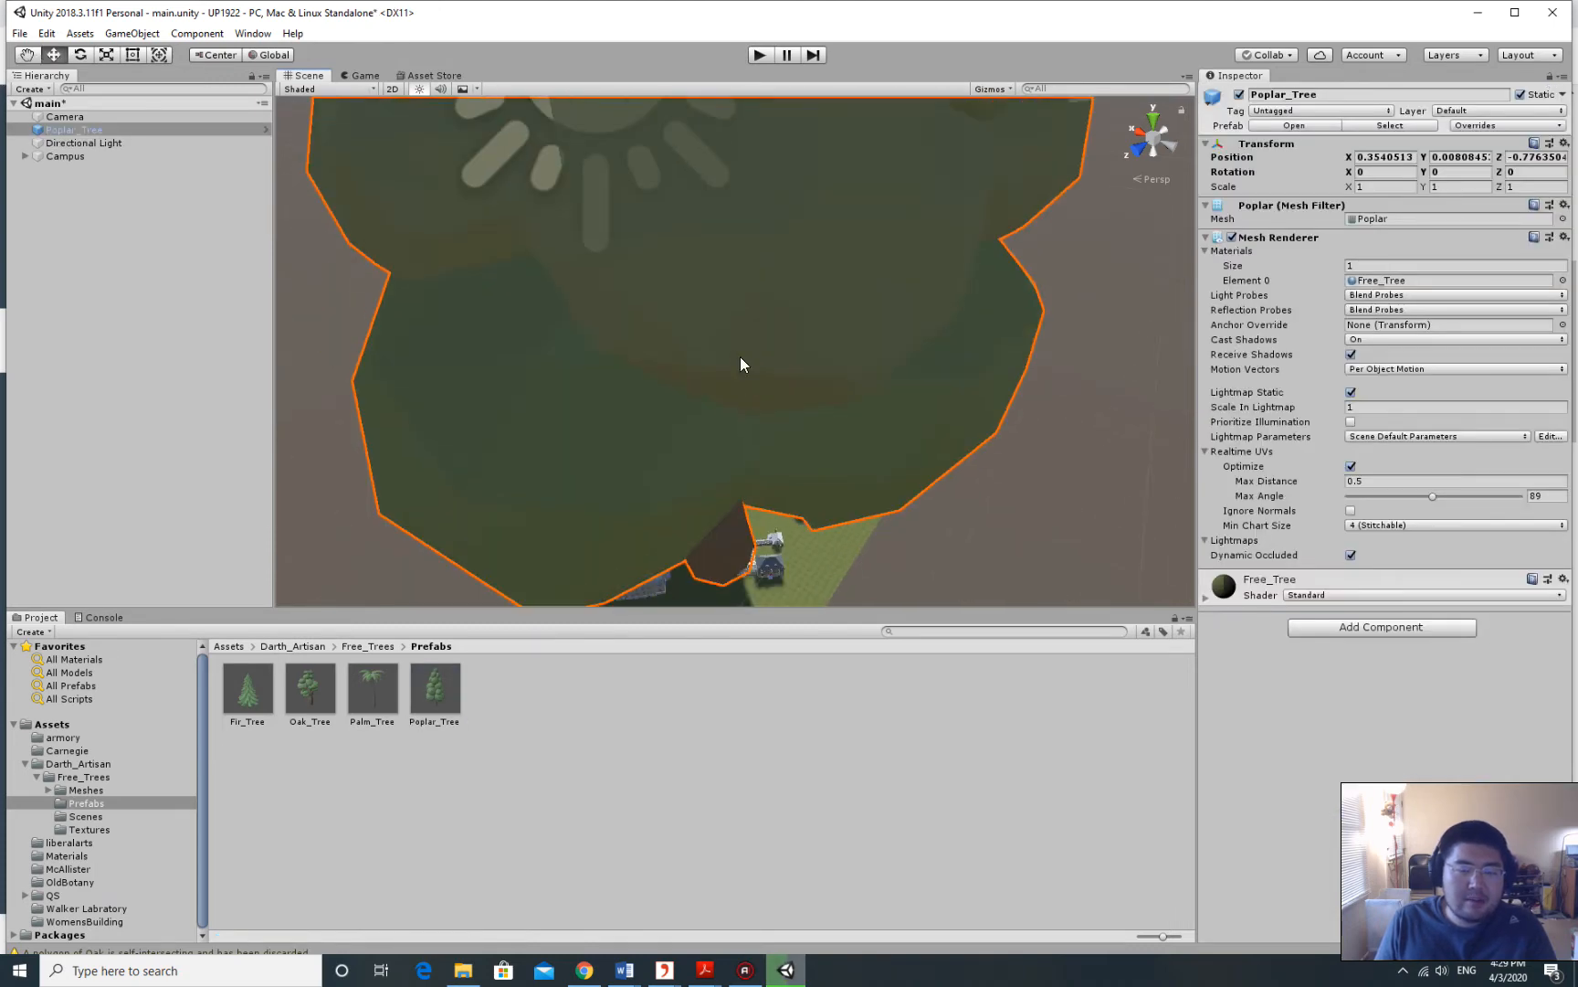
{"action": "scroll", "coordinate": [718, 397], "scroll_direction": "down", "scroll_amount": 3}
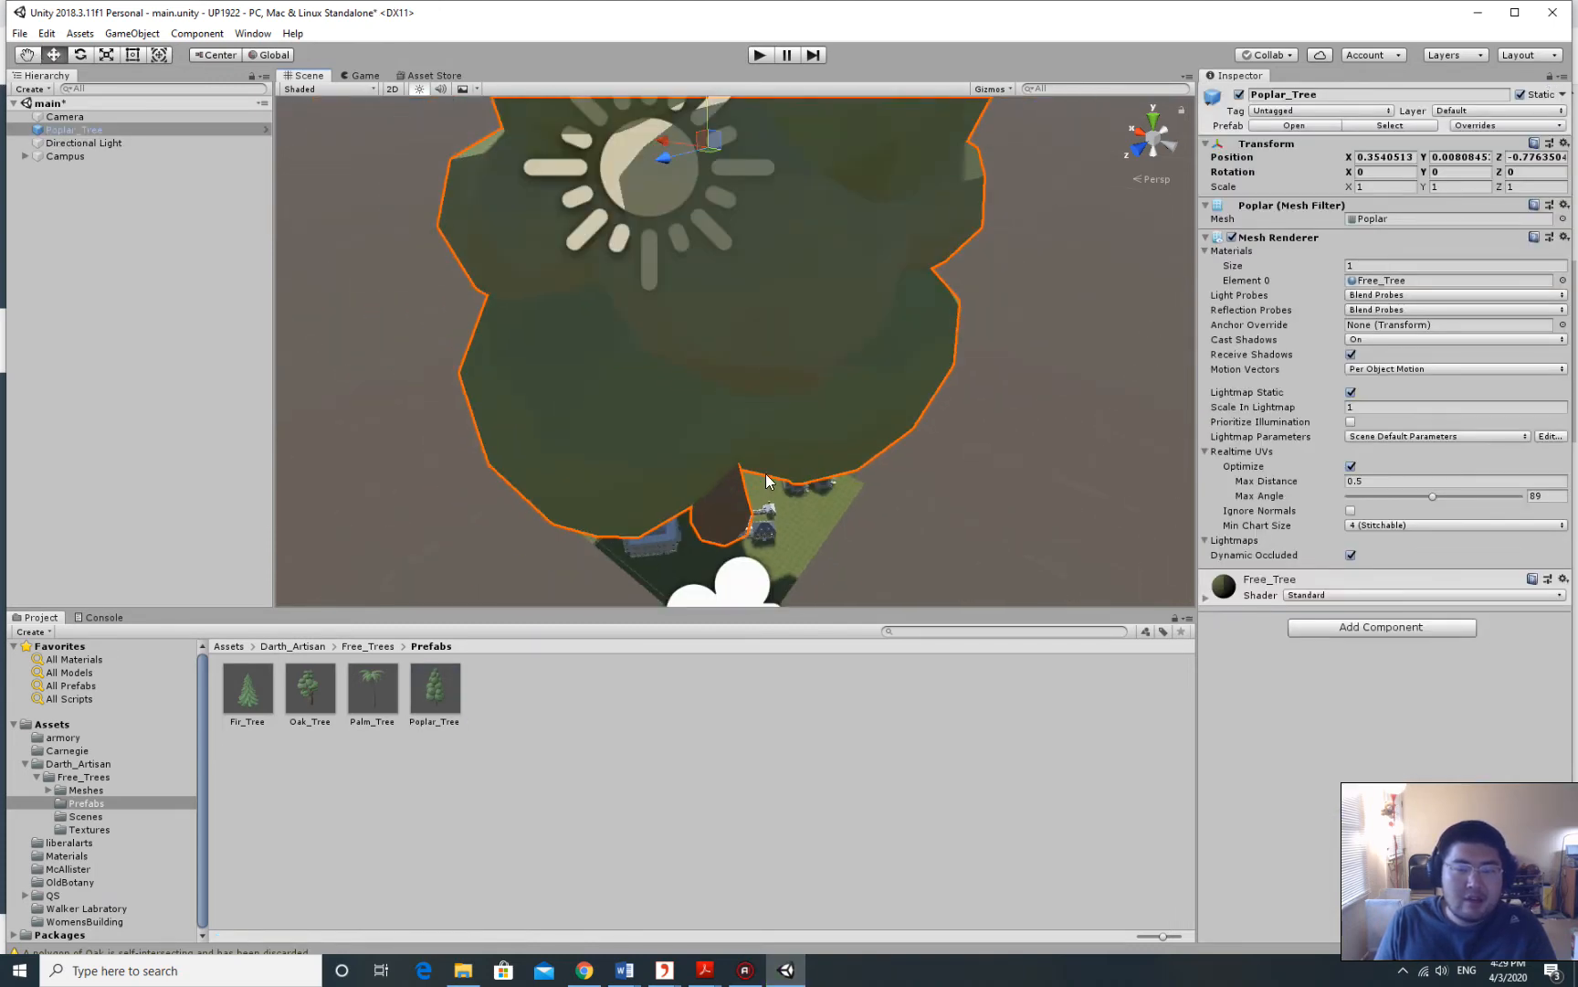
{"action": "left_click_drag", "start_coordinate": [766, 473], "coordinate": [877, 383], "text": "alt"}
{"action": "scroll", "coordinate": [846, 353], "scroll_direction": "down", "scroll_amount": 3}
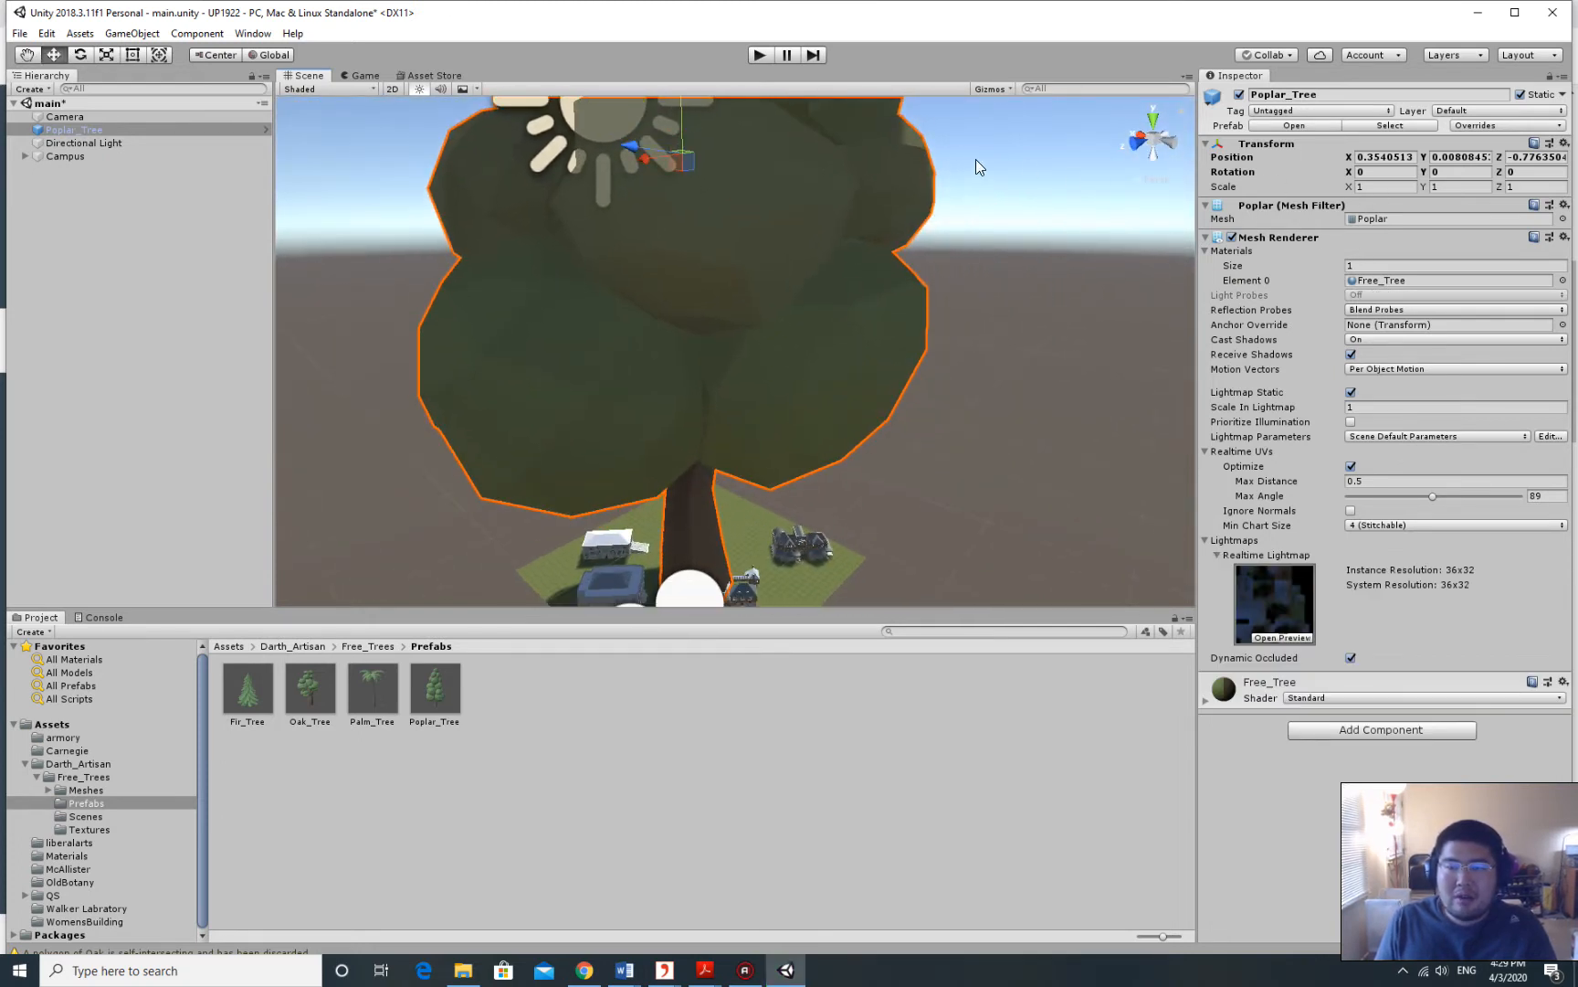
{"action": "left_click", "coordinate": [1379, 186]}
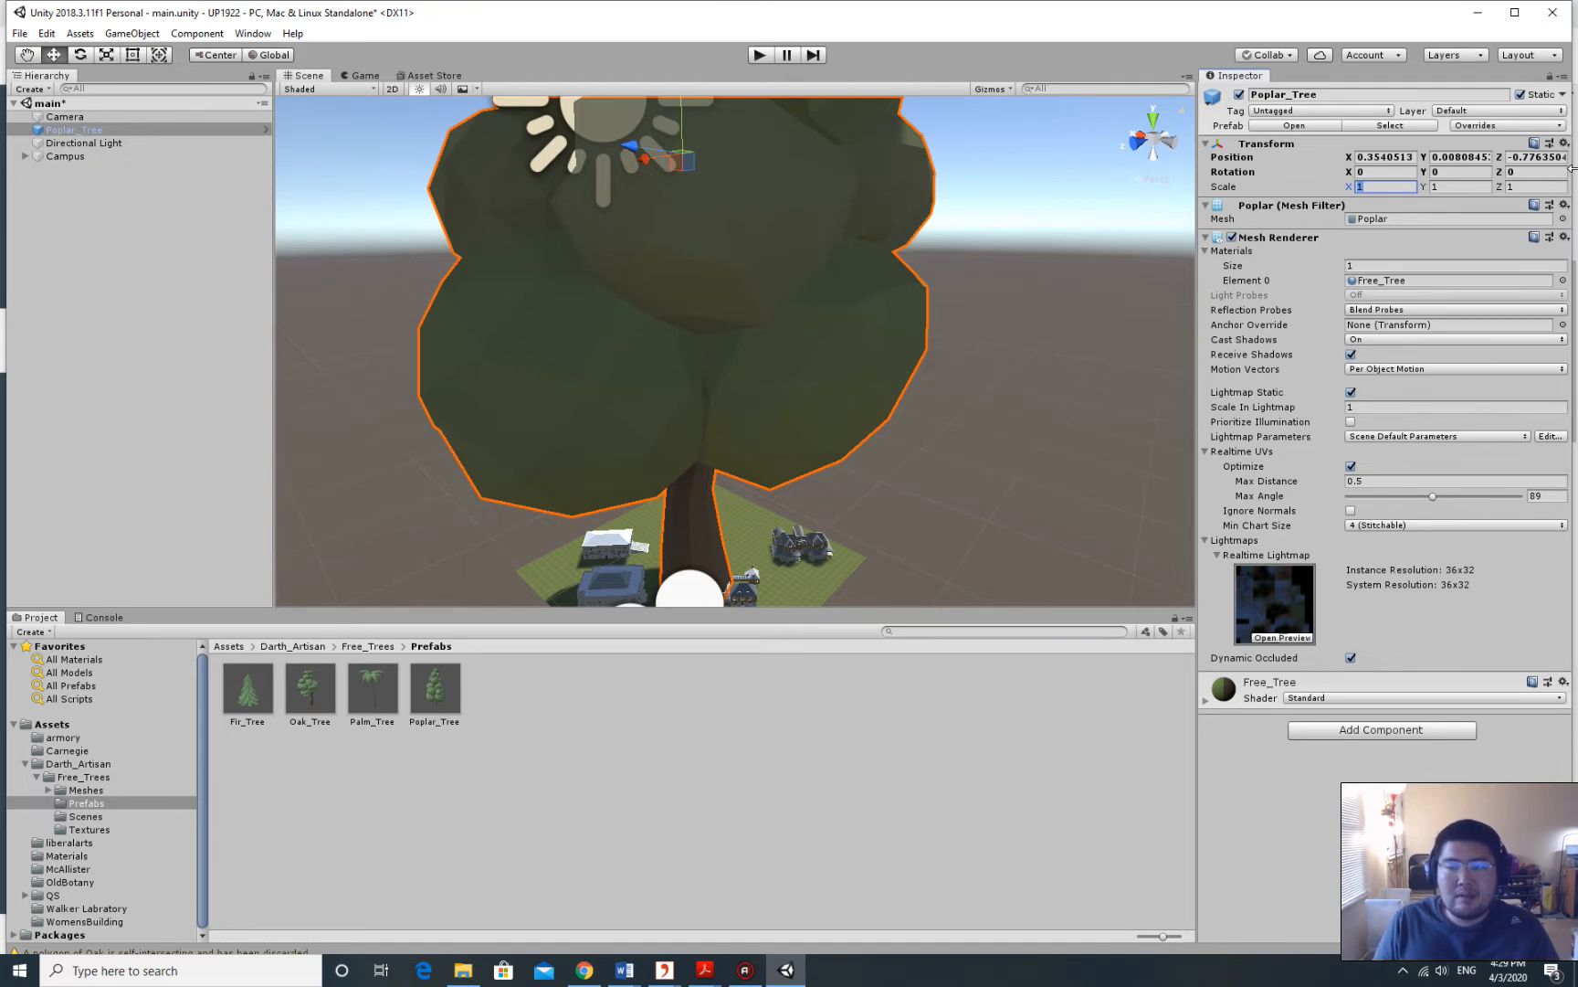
Scale the Poplar_Tree to 0.02 on X, Y and Z.
{"action": "type", "text": "0."}
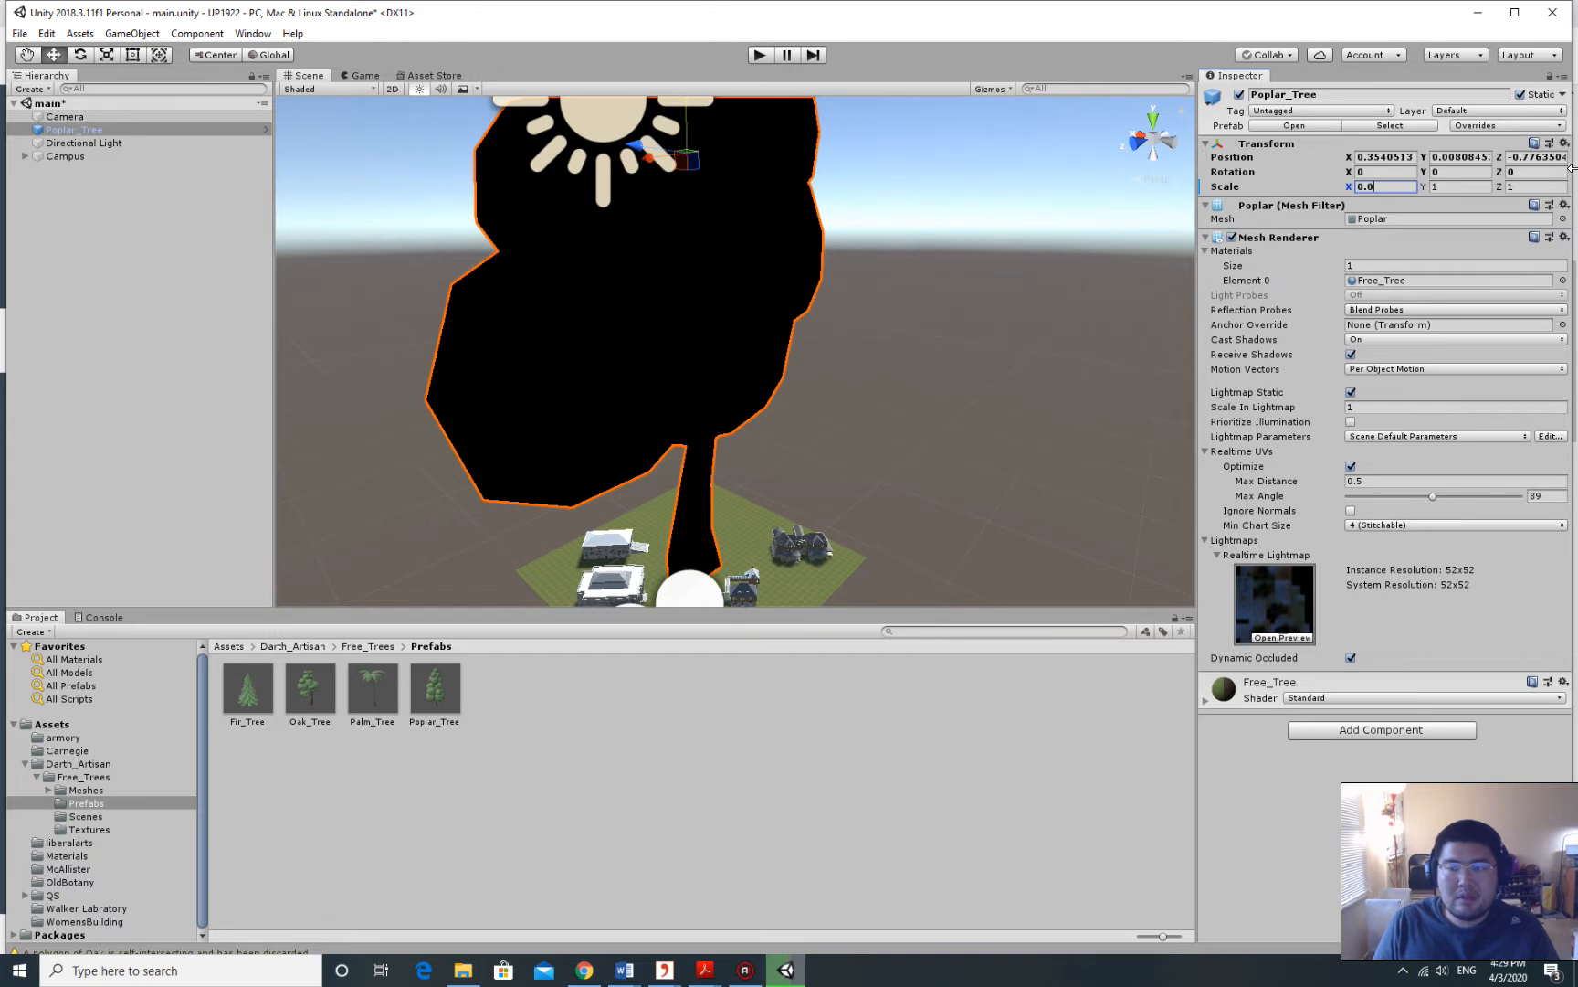
{"action": "type", "text": "02"}
{"action": "key", "text": "Tab"}
{"action": "type", "text": "0.0"}
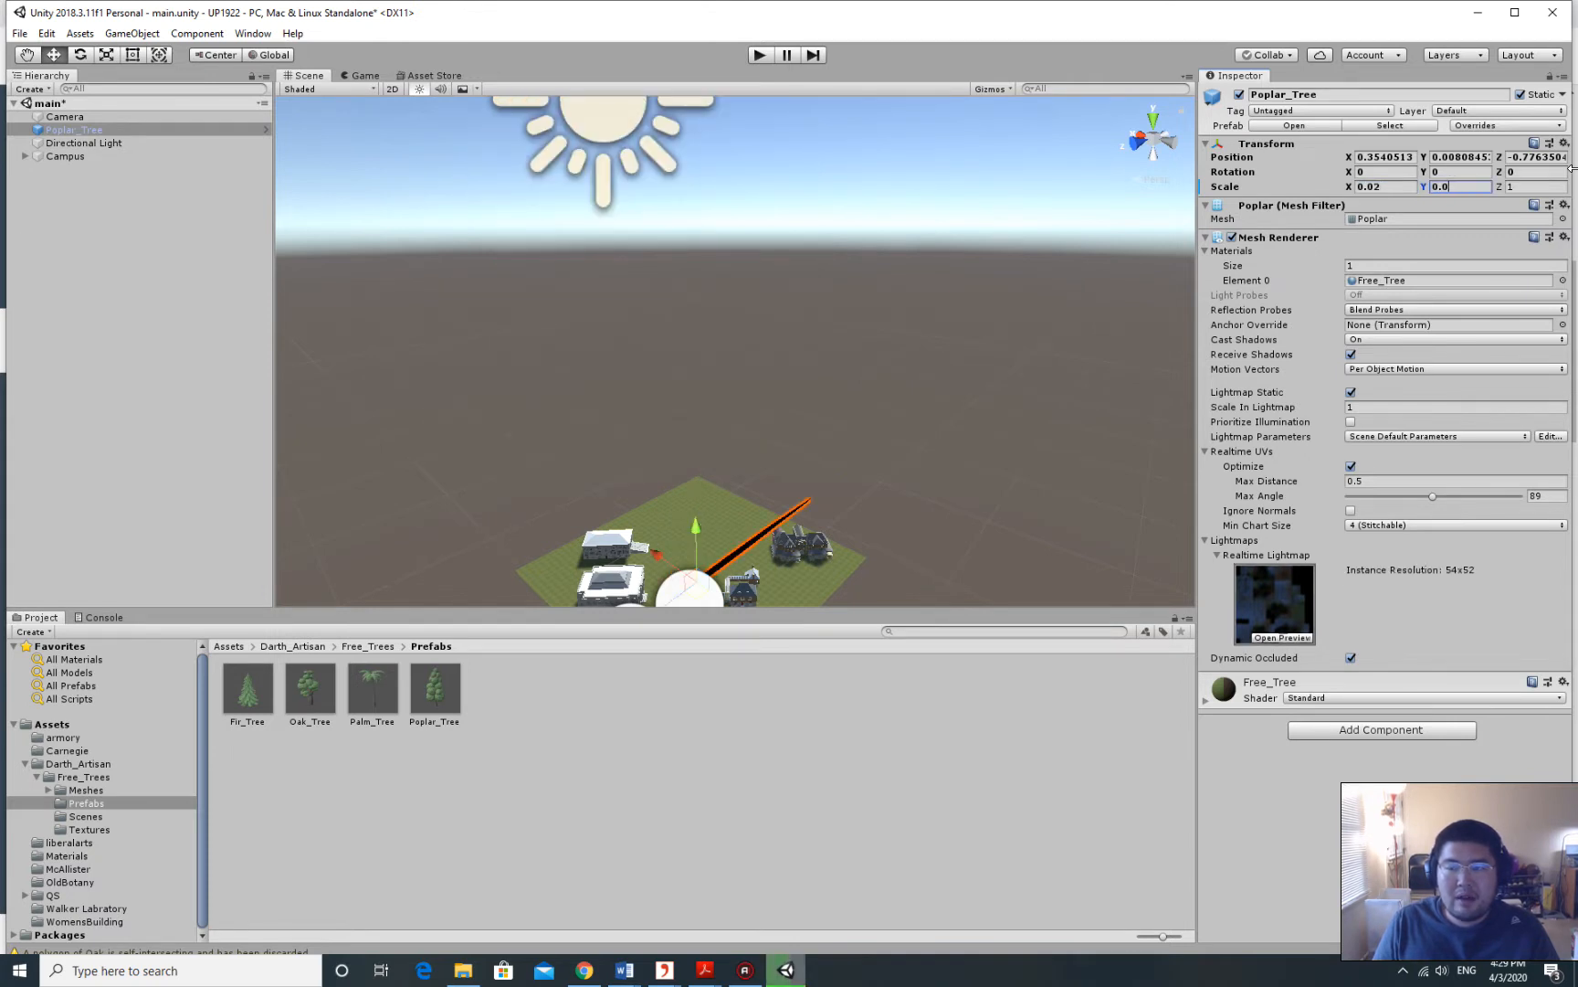
{"action": "key", "text": "Tab"}
{"action": "type", "text": "0"}
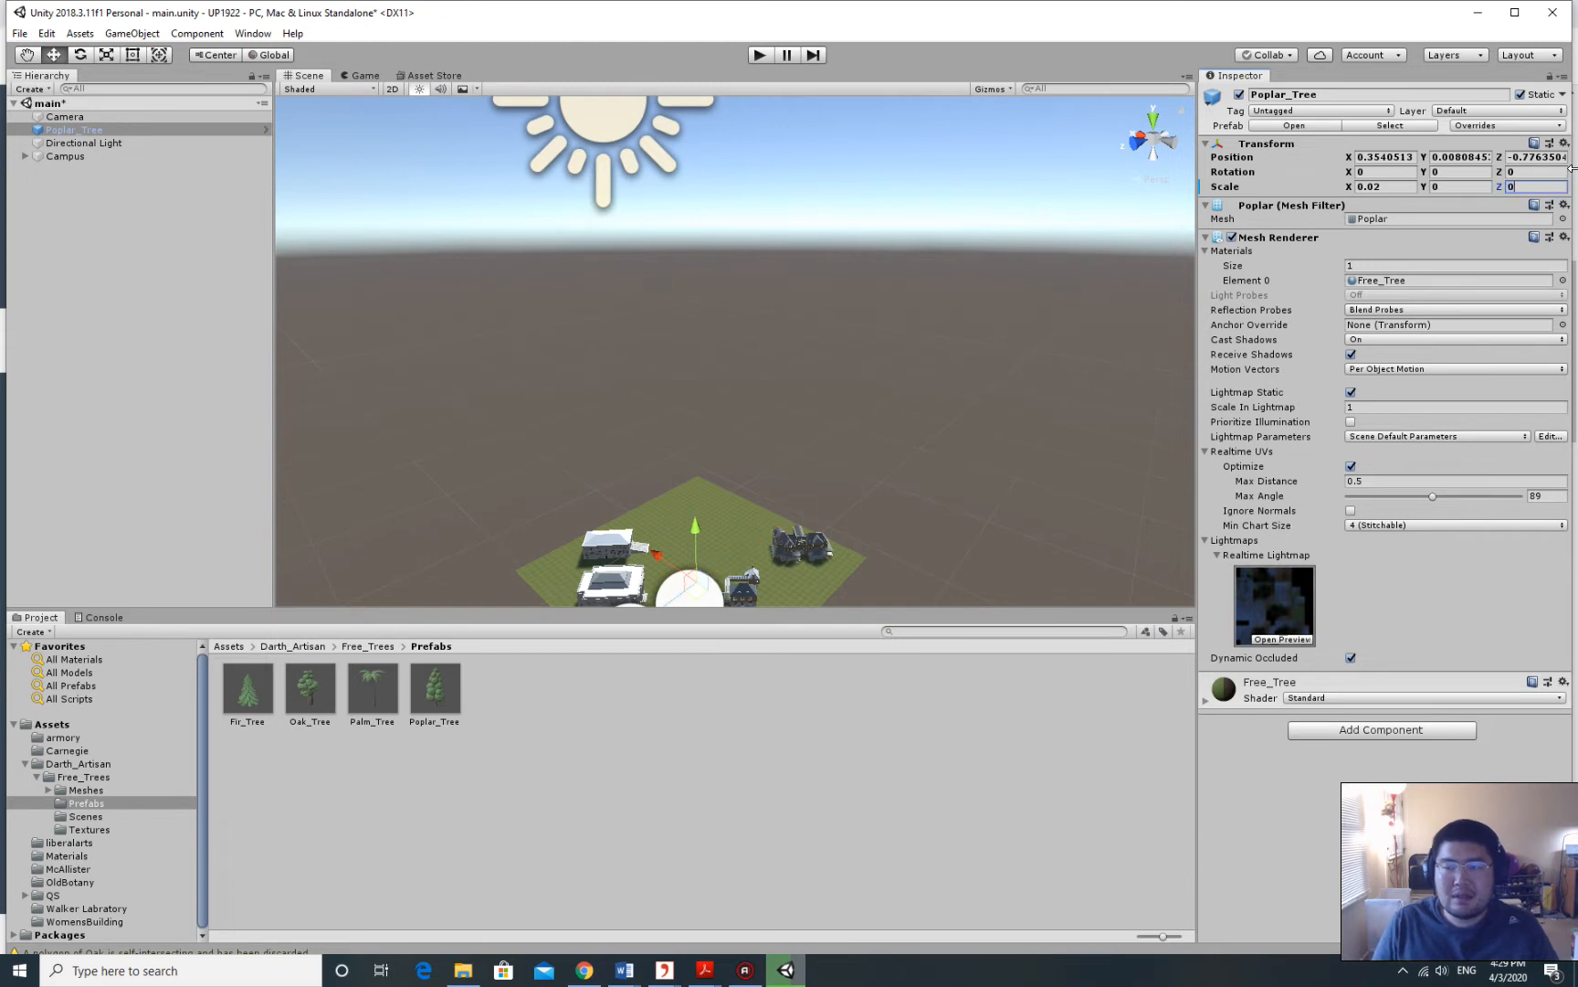
{"action": "type", "text": ".02"}
{"action": "left_click", "coordinate": [1461, 187]}
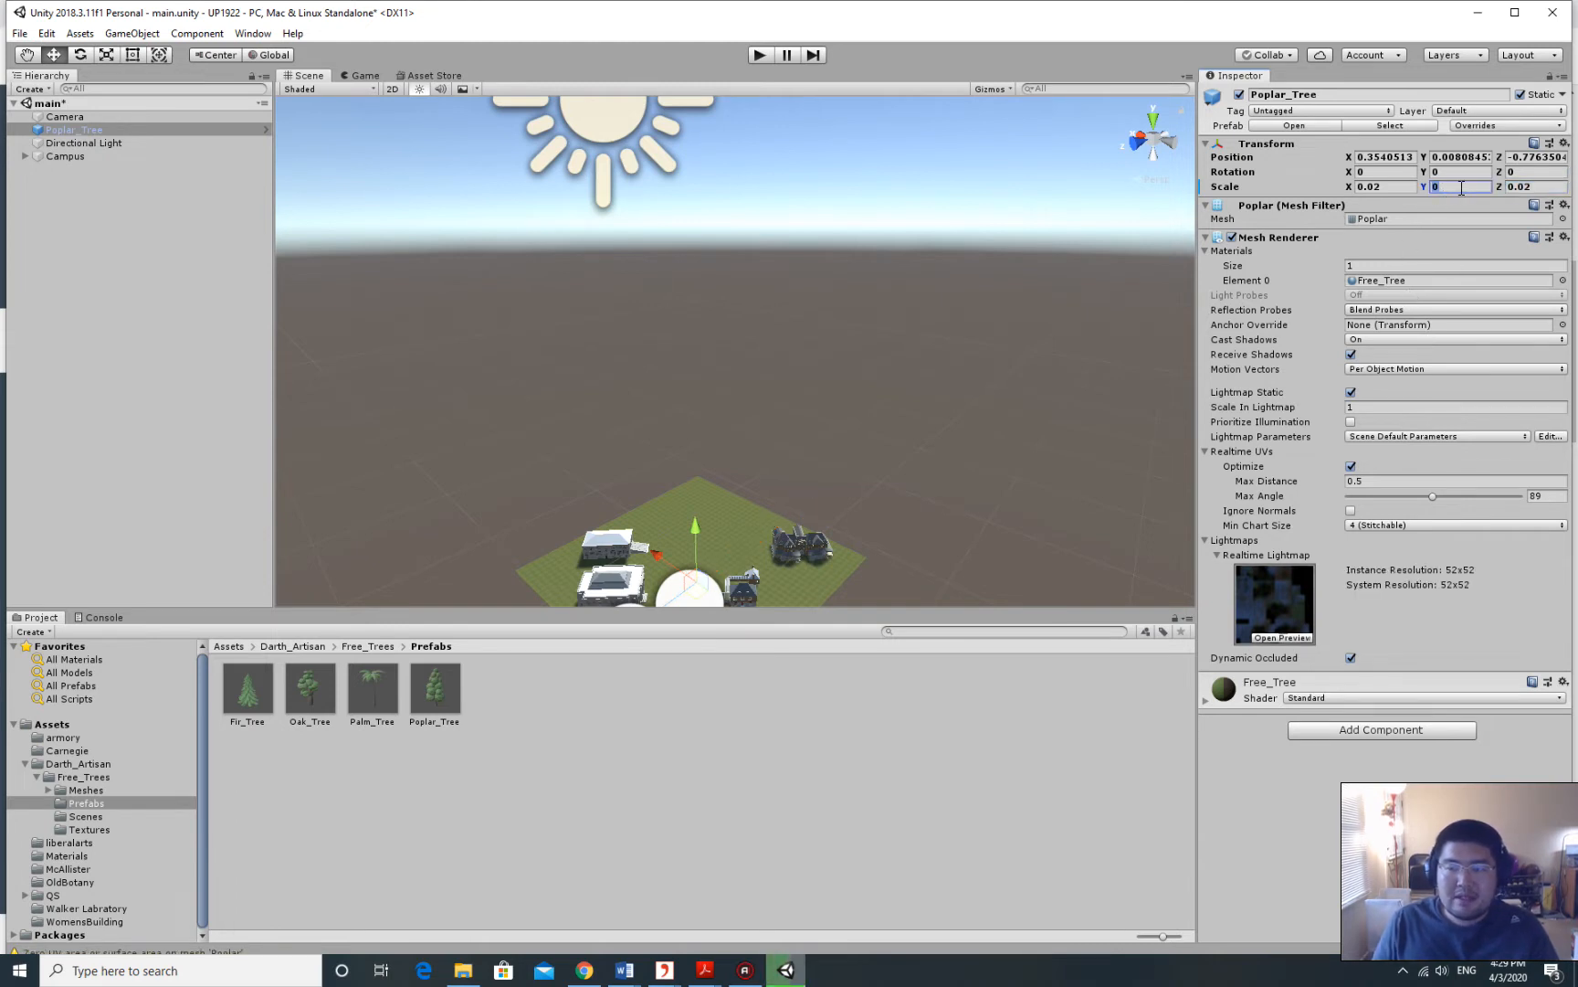
{"action": "type", "text": "0.02"}
{"action": "key", "text": "Return"}
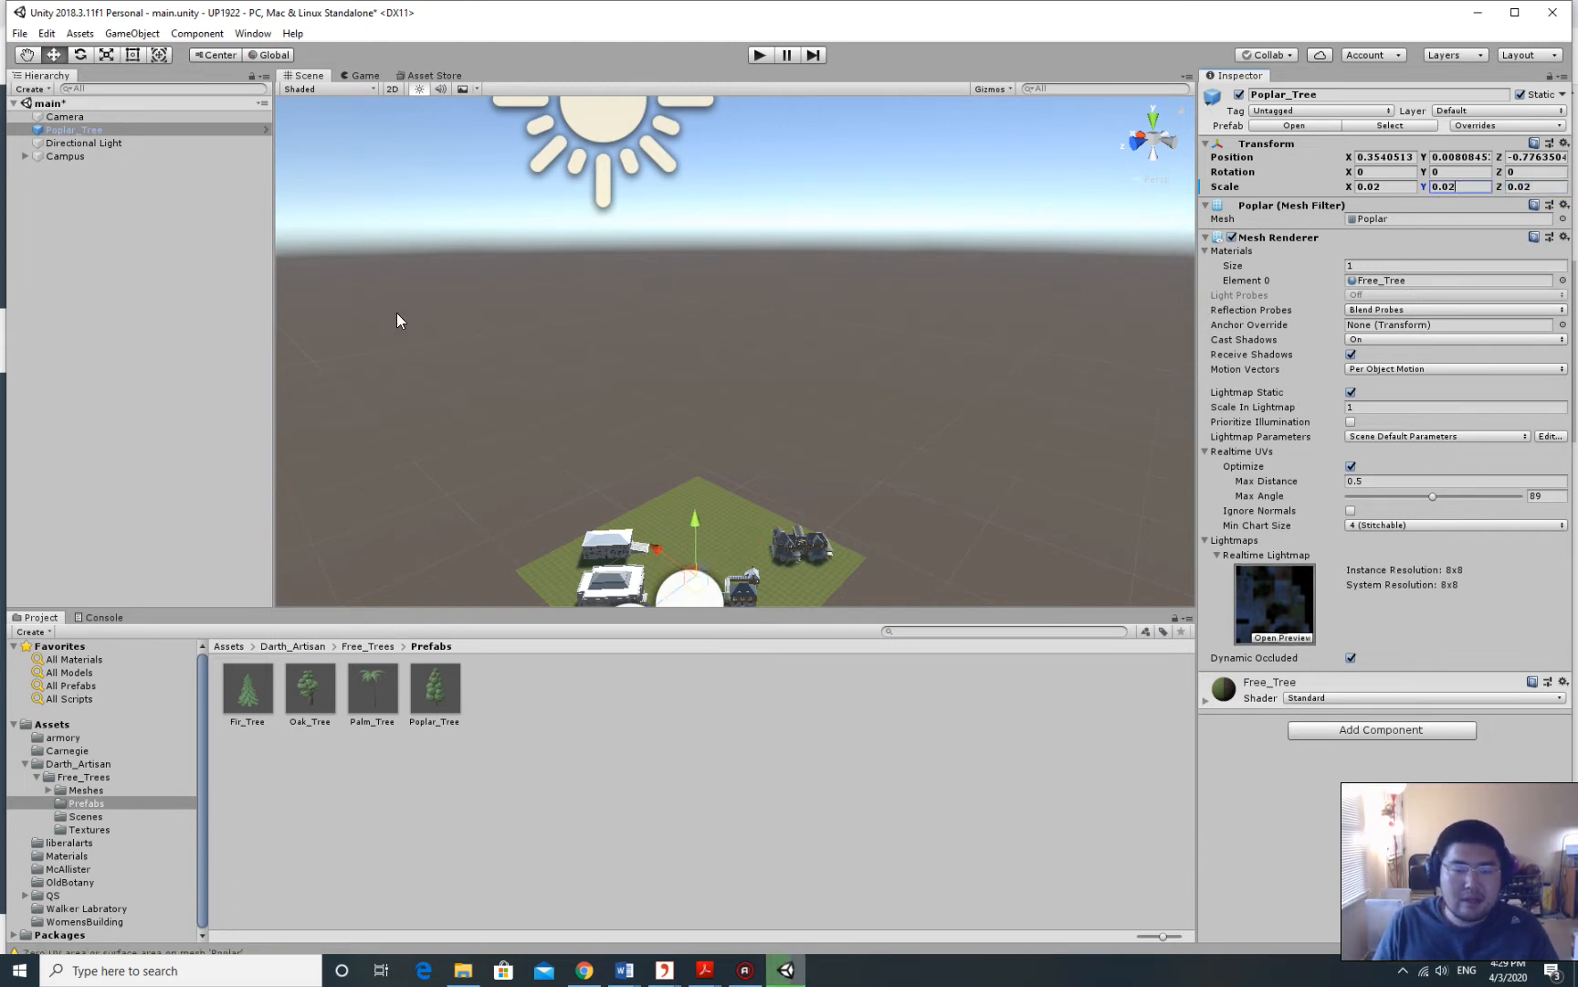
Frame the shrunken poplar and lower it to ground level with the Move gizmo's Y arrow.
{"action": "middle_click_drag", "start_coordinate": [398, 317], "coordinate": [573, 230]}
{"action": "scroll", "coordinate": [698, 337], "scroll_direction": "up", "scroll_amount": 8}
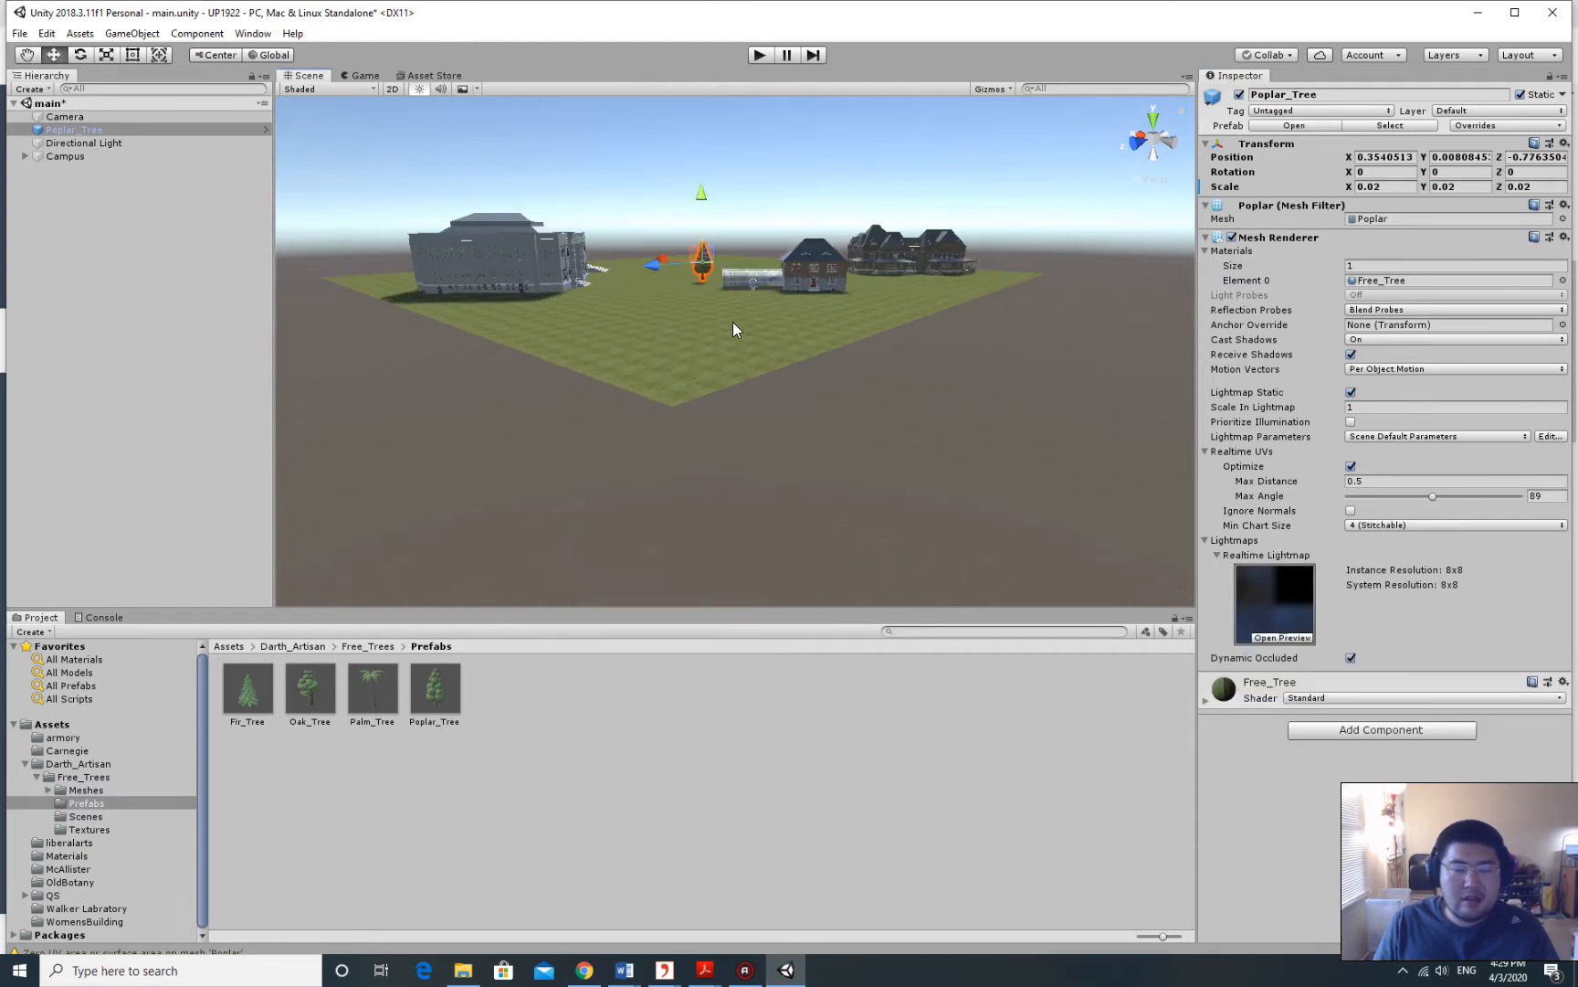
{"action": "scroll", "coordinate": [703, 297], "scroll_direction": "up", "scroll_amount": 4}
{"action": "middle_click_drag", "start_coordinate": [729, 312], "coordinate": [701, 294]}
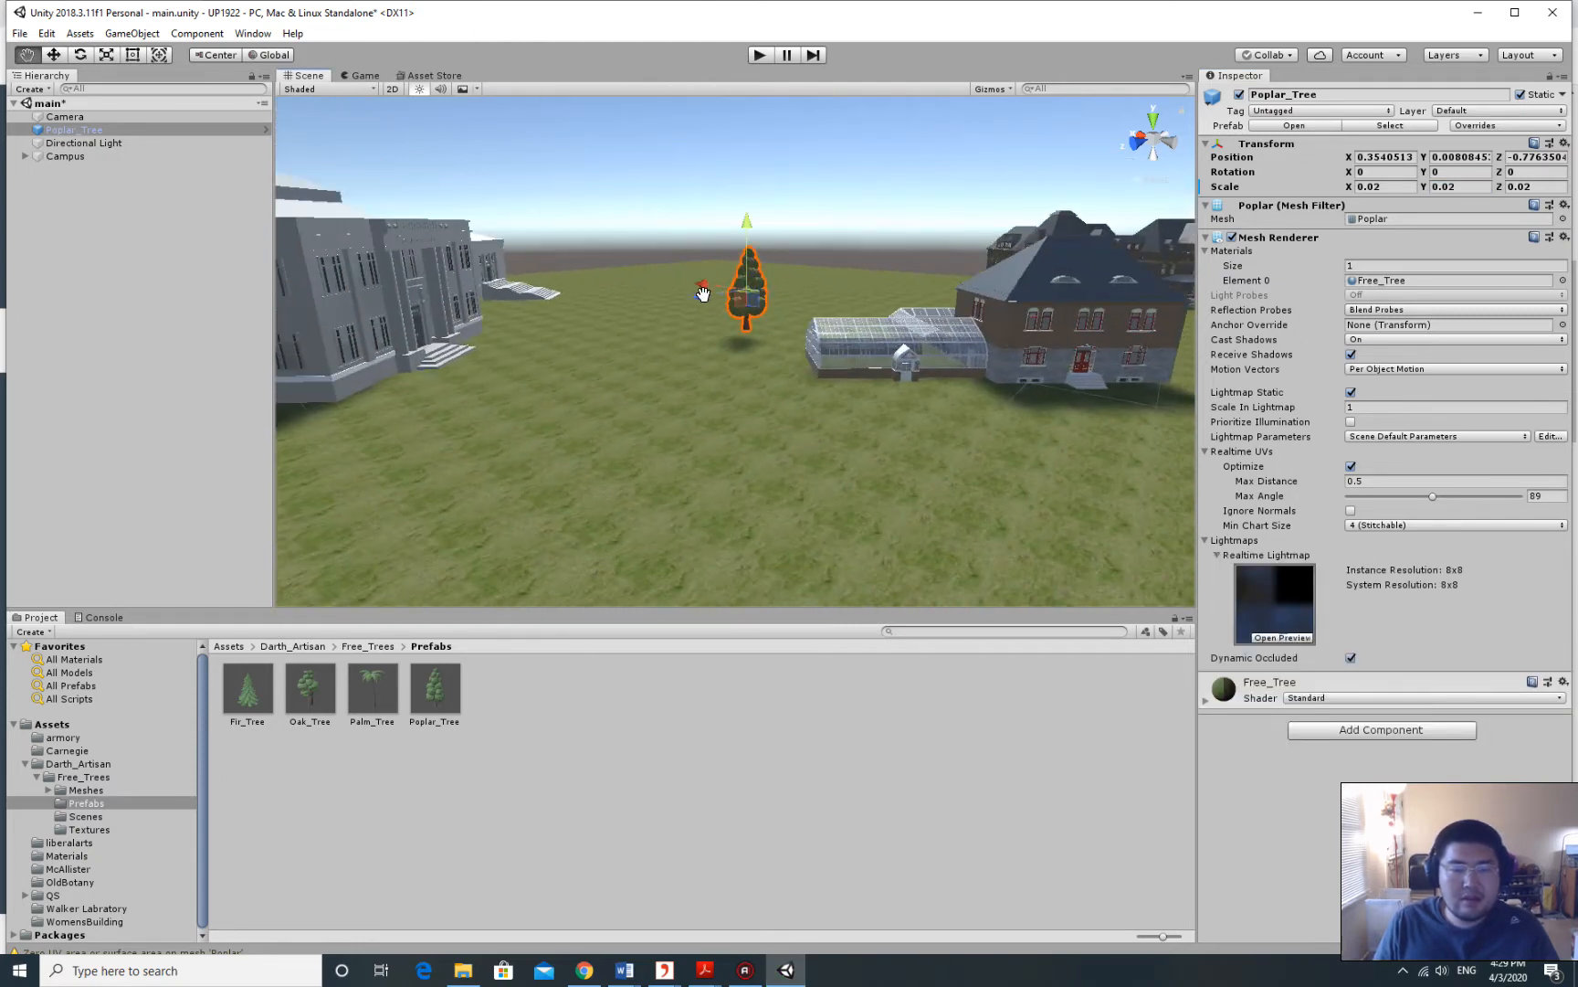
{"action": "scroll", "coordinate": [702, 296], "scroll_direction": "up", "scroll_amount": 2}
{"action": "scroll", "coordinate": [702, 296], "scroll_direction": "up", "scroll_amount": 4}
{"action": "right_click_drag", "start_coordinate": [809, 312], "coordinate": [799, 272]}
{"action": "middle_click_drag", "start_coordinate": [799, 272], "coordinate": [794, 270]}
{"action": "scroll", "coordinate": [794, 270], "scroll_direction": "down", "scroll_amount": 4}
{"action": "scroll", "coordinate": [581, 482], "scroll_direction": "up", "scroll_amount": 4}
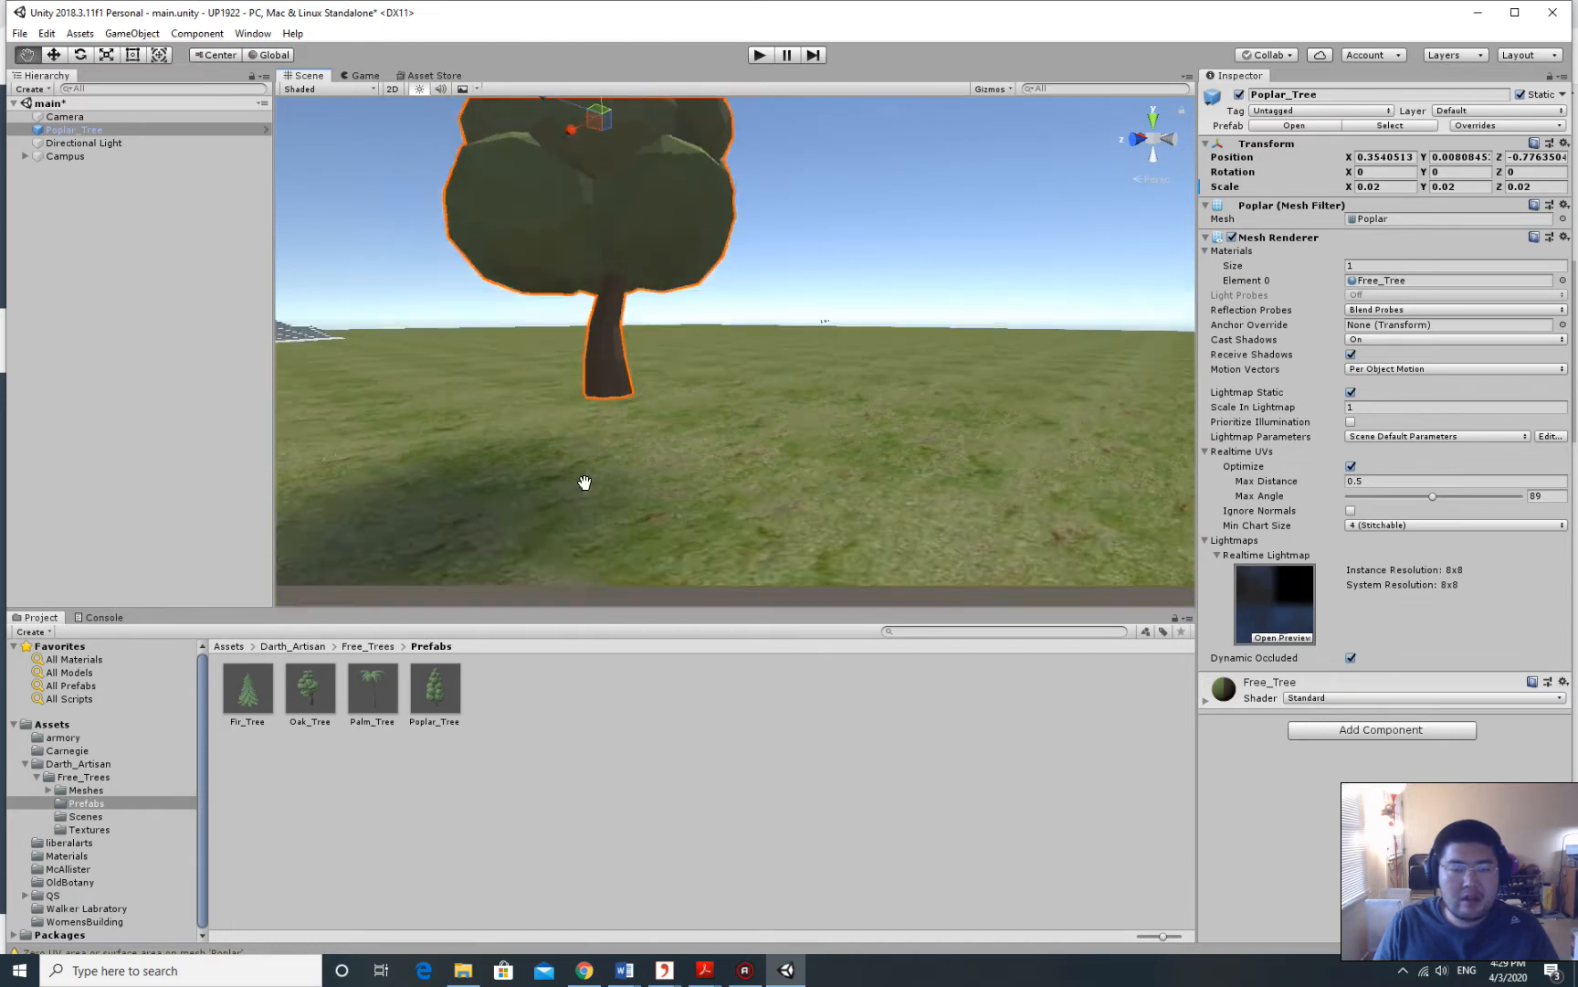
{"action": "middle_click_drag", "start_coordinate": [705, 409], "coordinate": [703, 407]}
{"action": "key", "text": "f"}
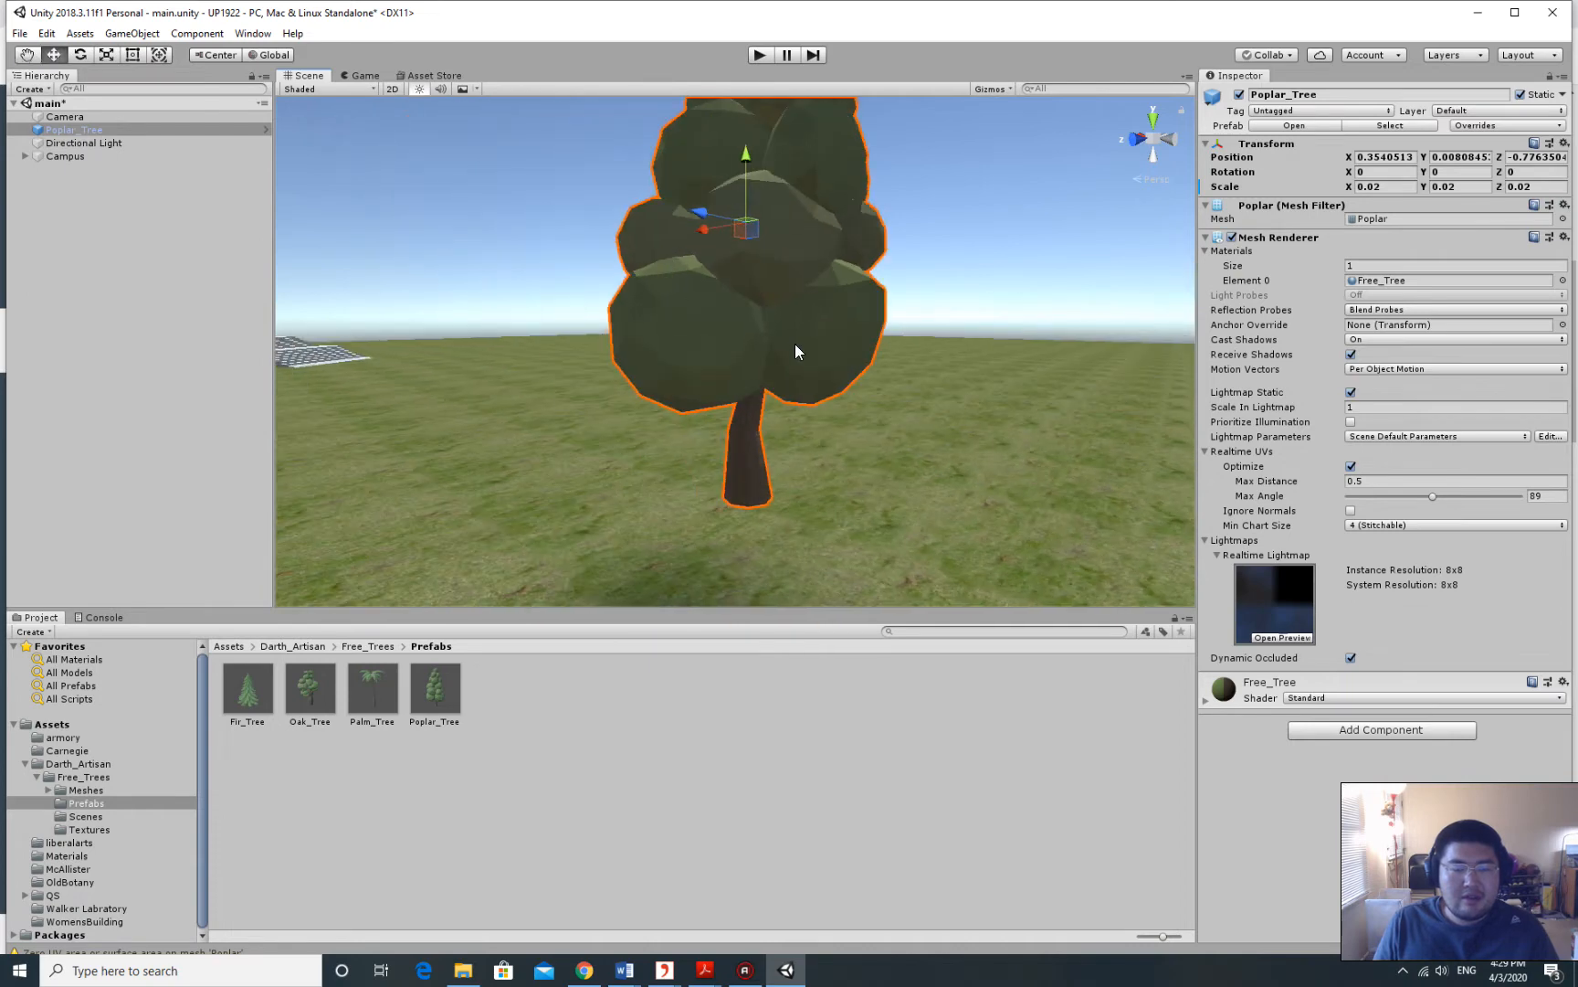
{"action": "left_click_drag", "start_coordinate": [746, 155], "coordinate": [755, 175]}
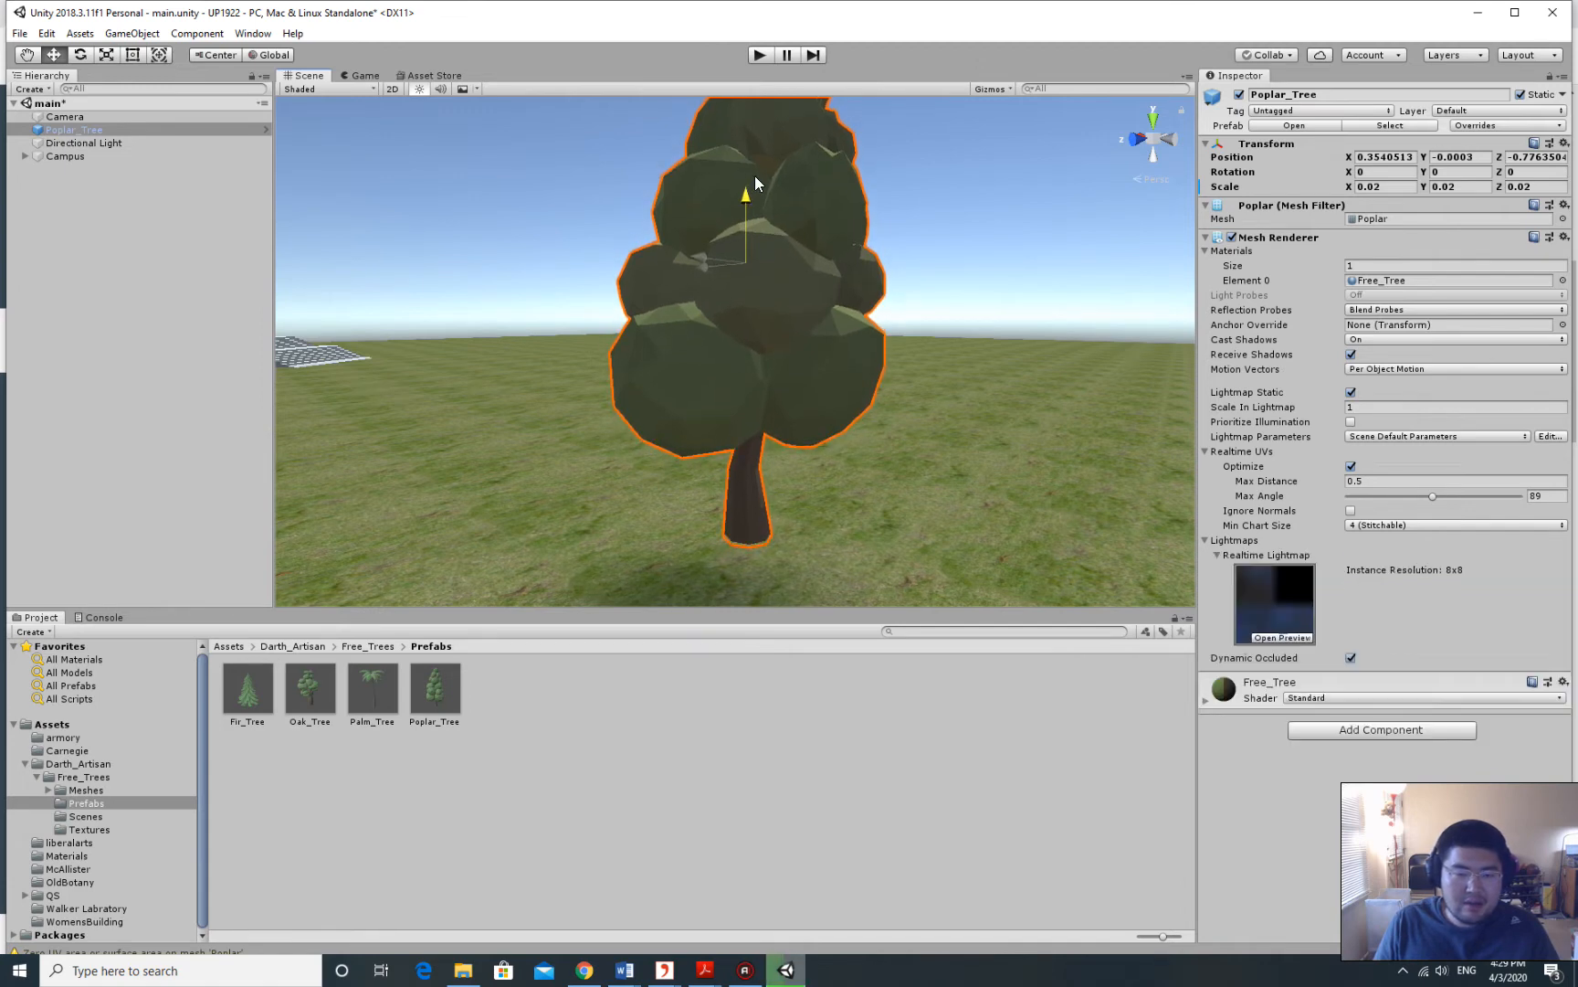
{"action": "middle_click_drag", "start_coordinate": [969, 291], "coordinate": [915, 319]}
Check the poplar's placement from a higher view of the campus, then deselect it.
{"action": "scroll", "coordinate": [952, 296], "scroll_direction": "up", "scroll_amount": 2}
{"action": "scroll", "coordinate": [951, 296], "scroll_direction": "down", "scroll_amount": 3}
{"action": "scroll", "coordinate": [948, 315], "scroll_direction": "up", "scroll_amount": 1}
{"action": "scroll", "coordinate": [910, 327], "scroll_direction": "up", "scroll_amount": 2}
{"action": "scroll", "coordinate": [859, 329], "scroll_direction": "down", "scroll_amount": 3}
{"action": "middle_click_drag", "start_coordinate": [804, 293], "coordinate": [784, 300]}
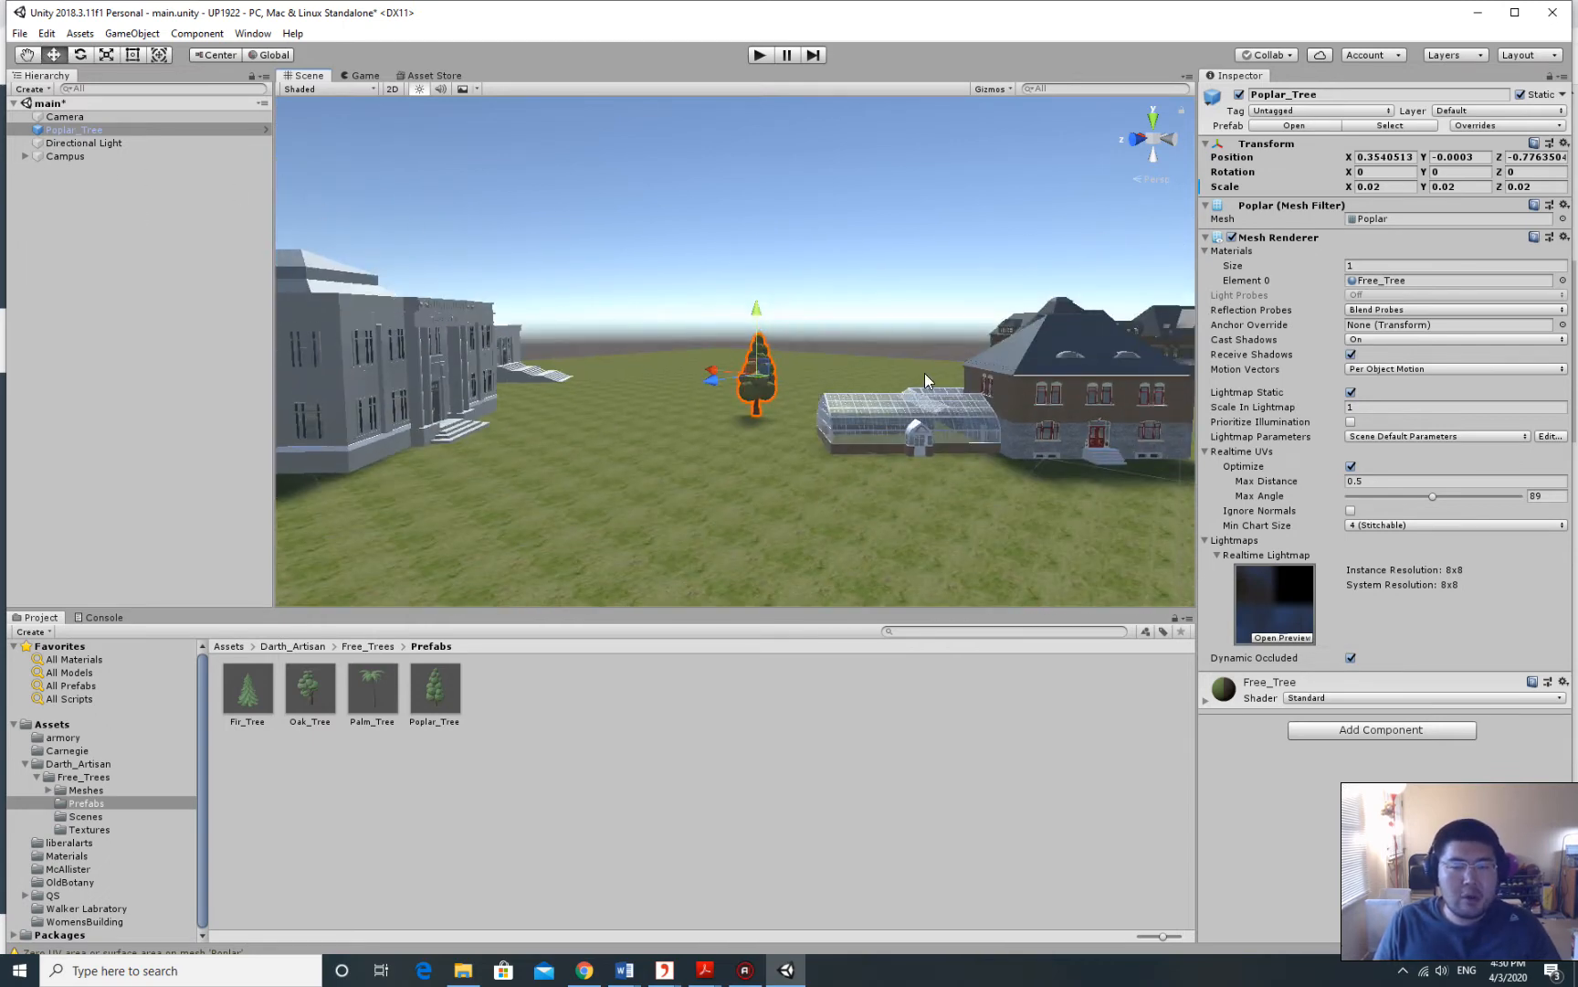
{"action": "left_click", "coordinate": [87, 240]}
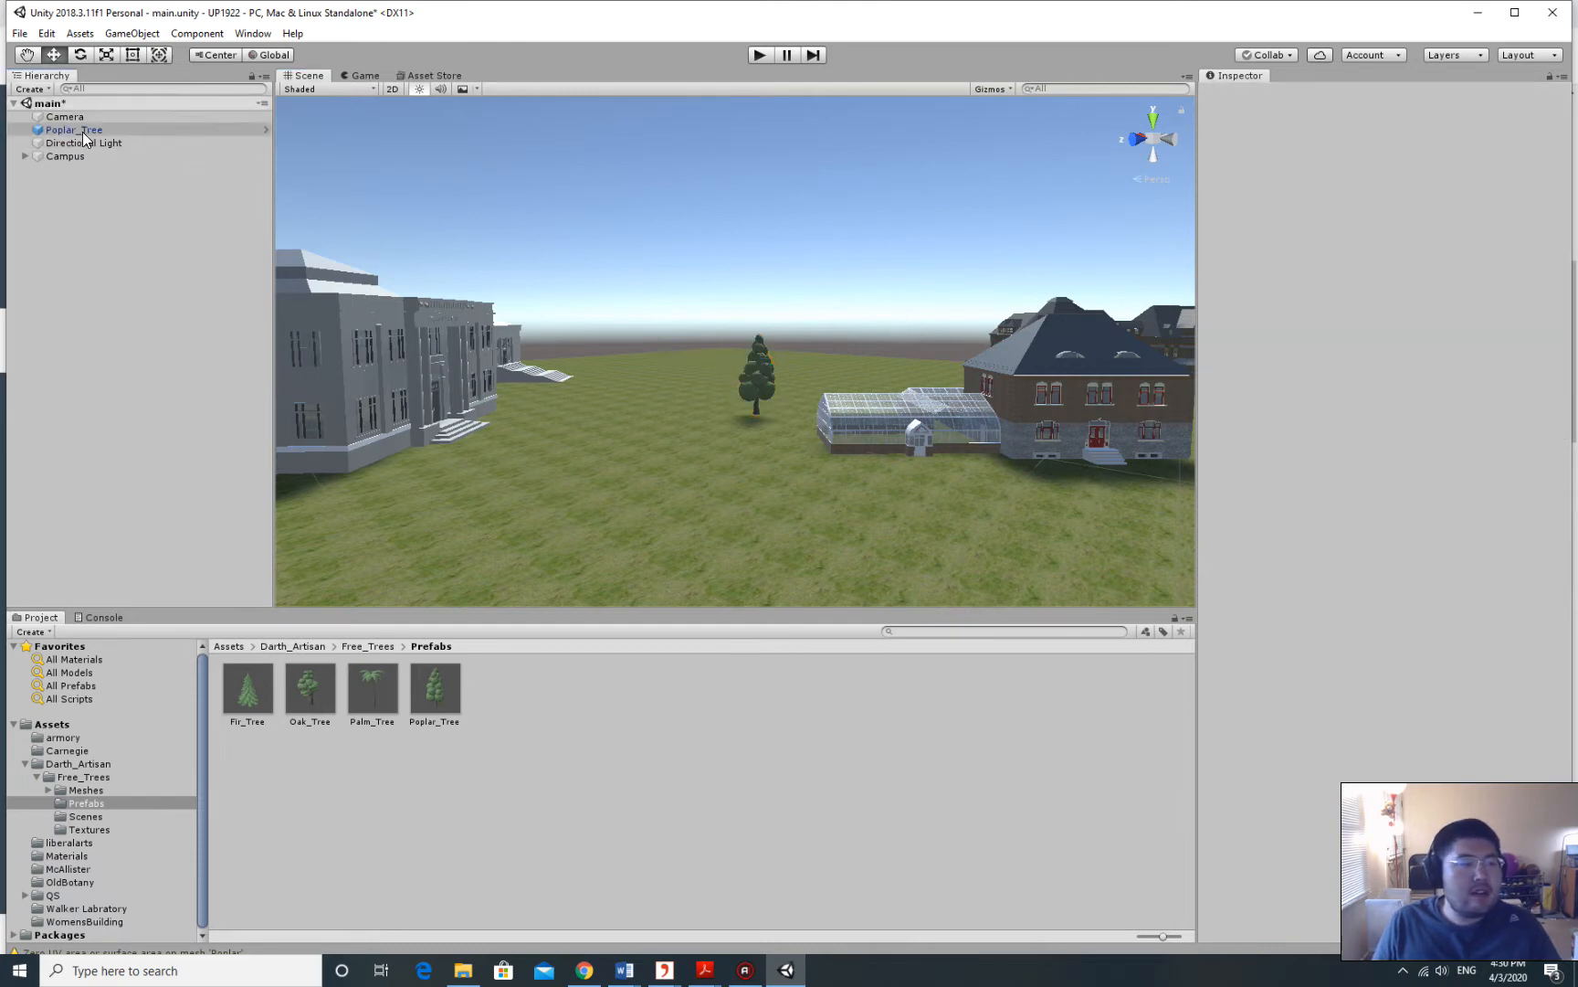
{"action": "left_click", "coordinate": [55, 134]}
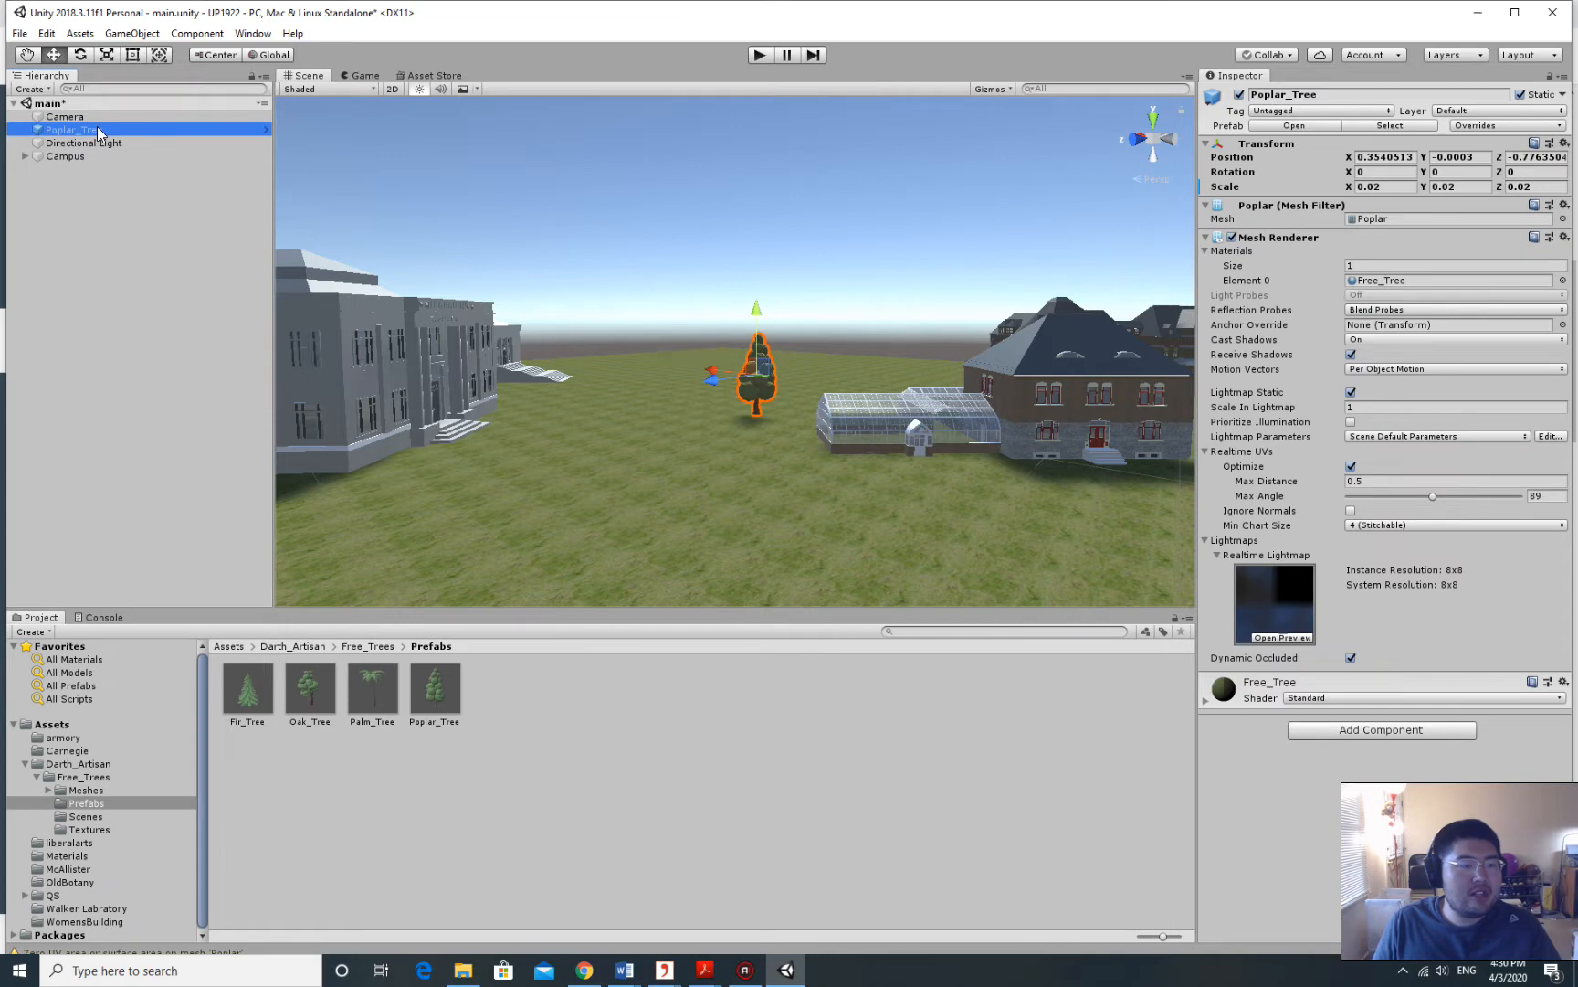
{"action": "left_click", "coordinate": [77, 215]}
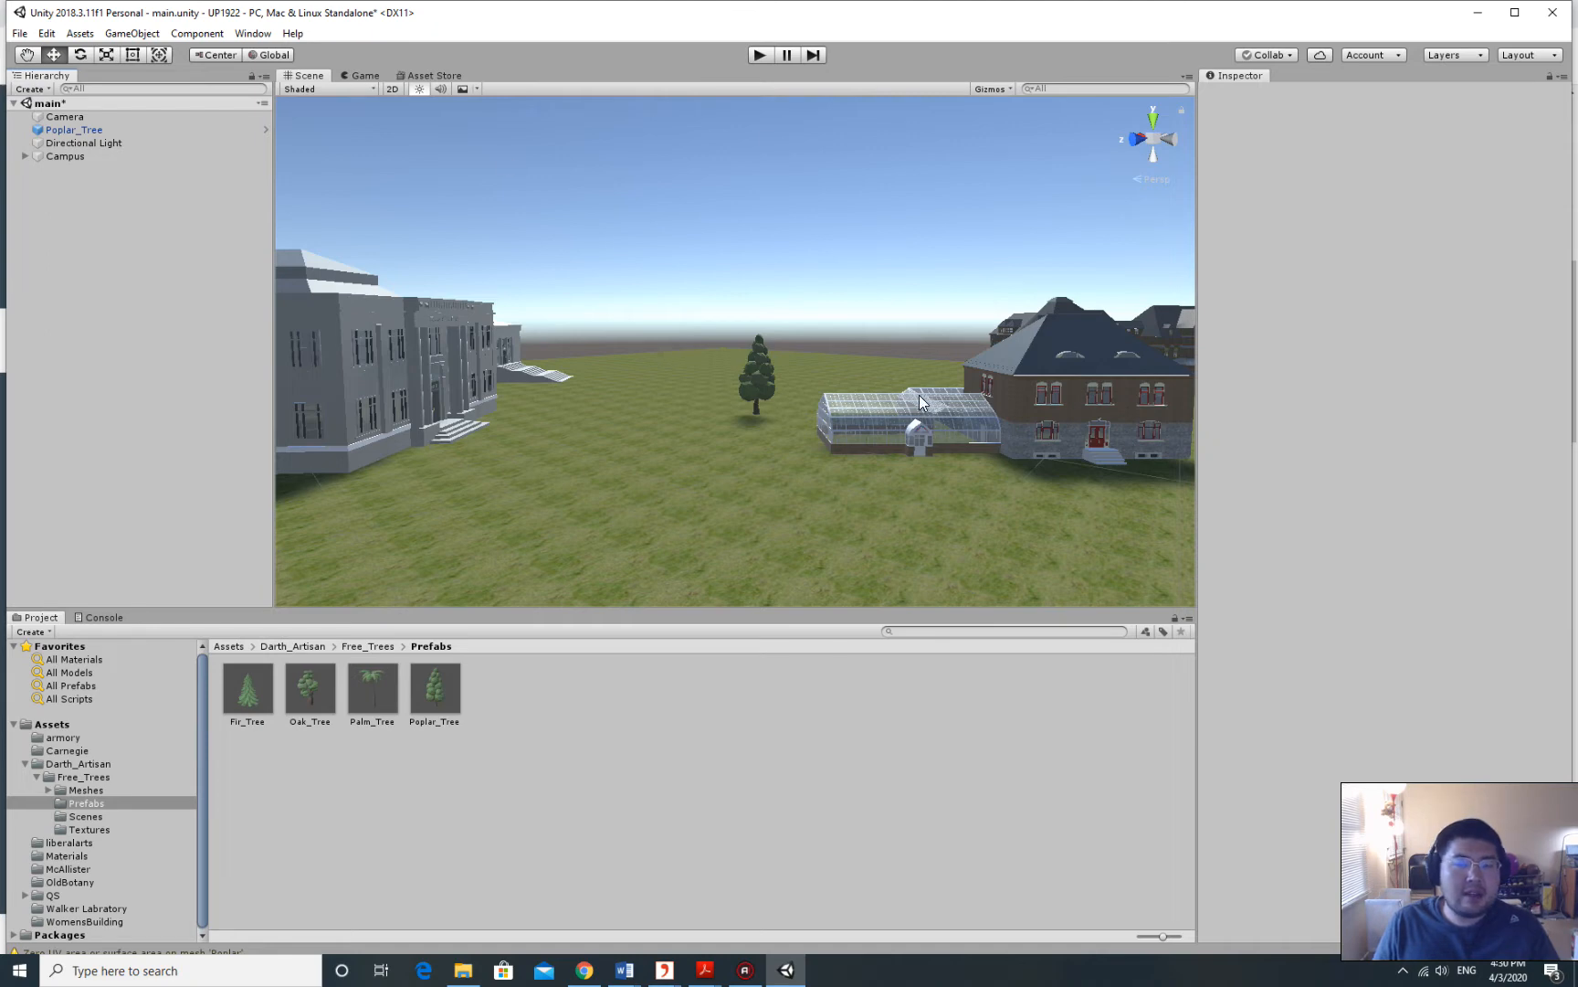
Create an empty object in the Hierarchy and name it Trees.
{"action": "right_click", "coordinate": [91, 197]}
{"action": "left_click", "coordinate": [79, 202]}
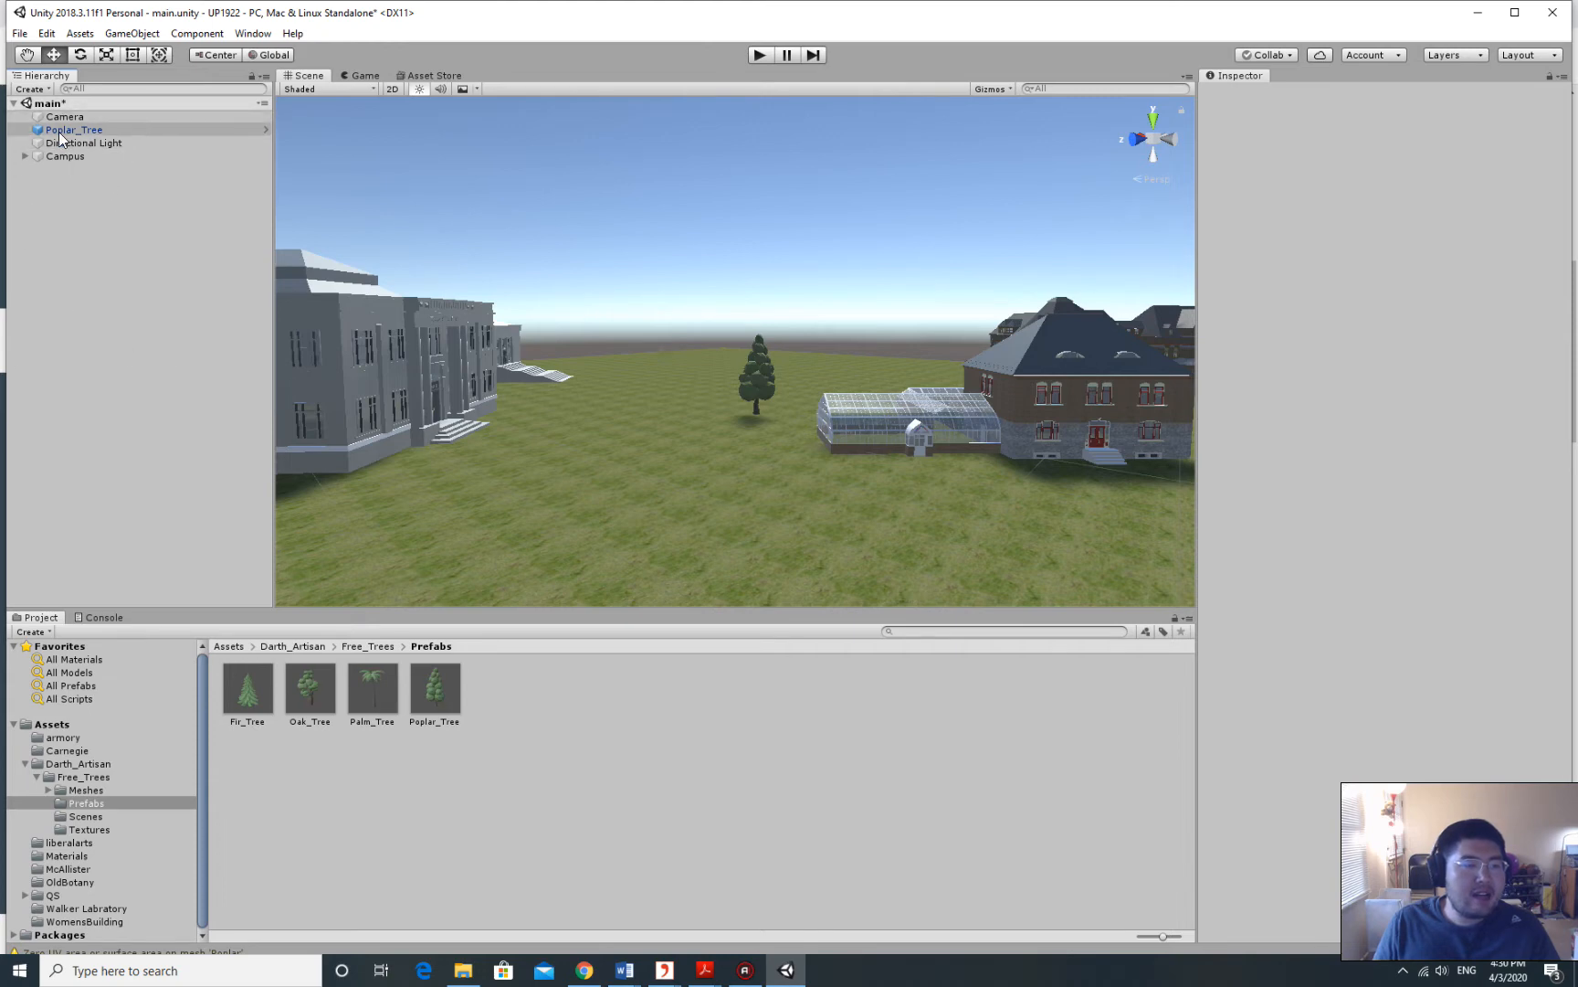
{"action": "right_click", "coordinate": [68, 192]}
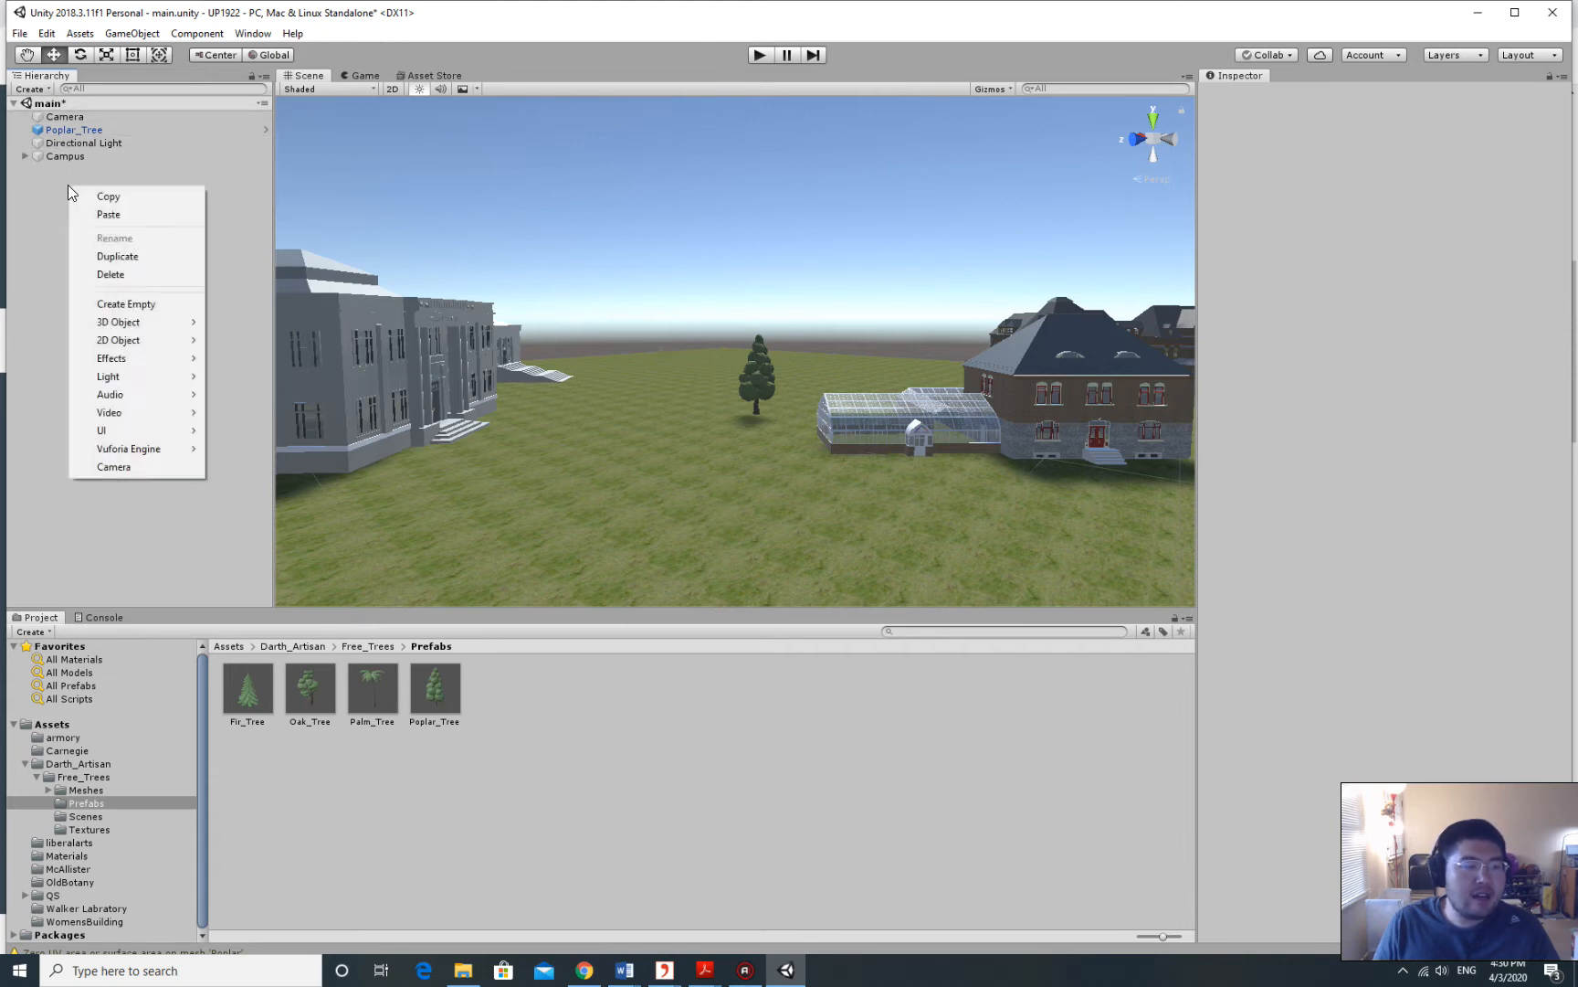
{"action": "left_click", "coordinate": [157, 303]}
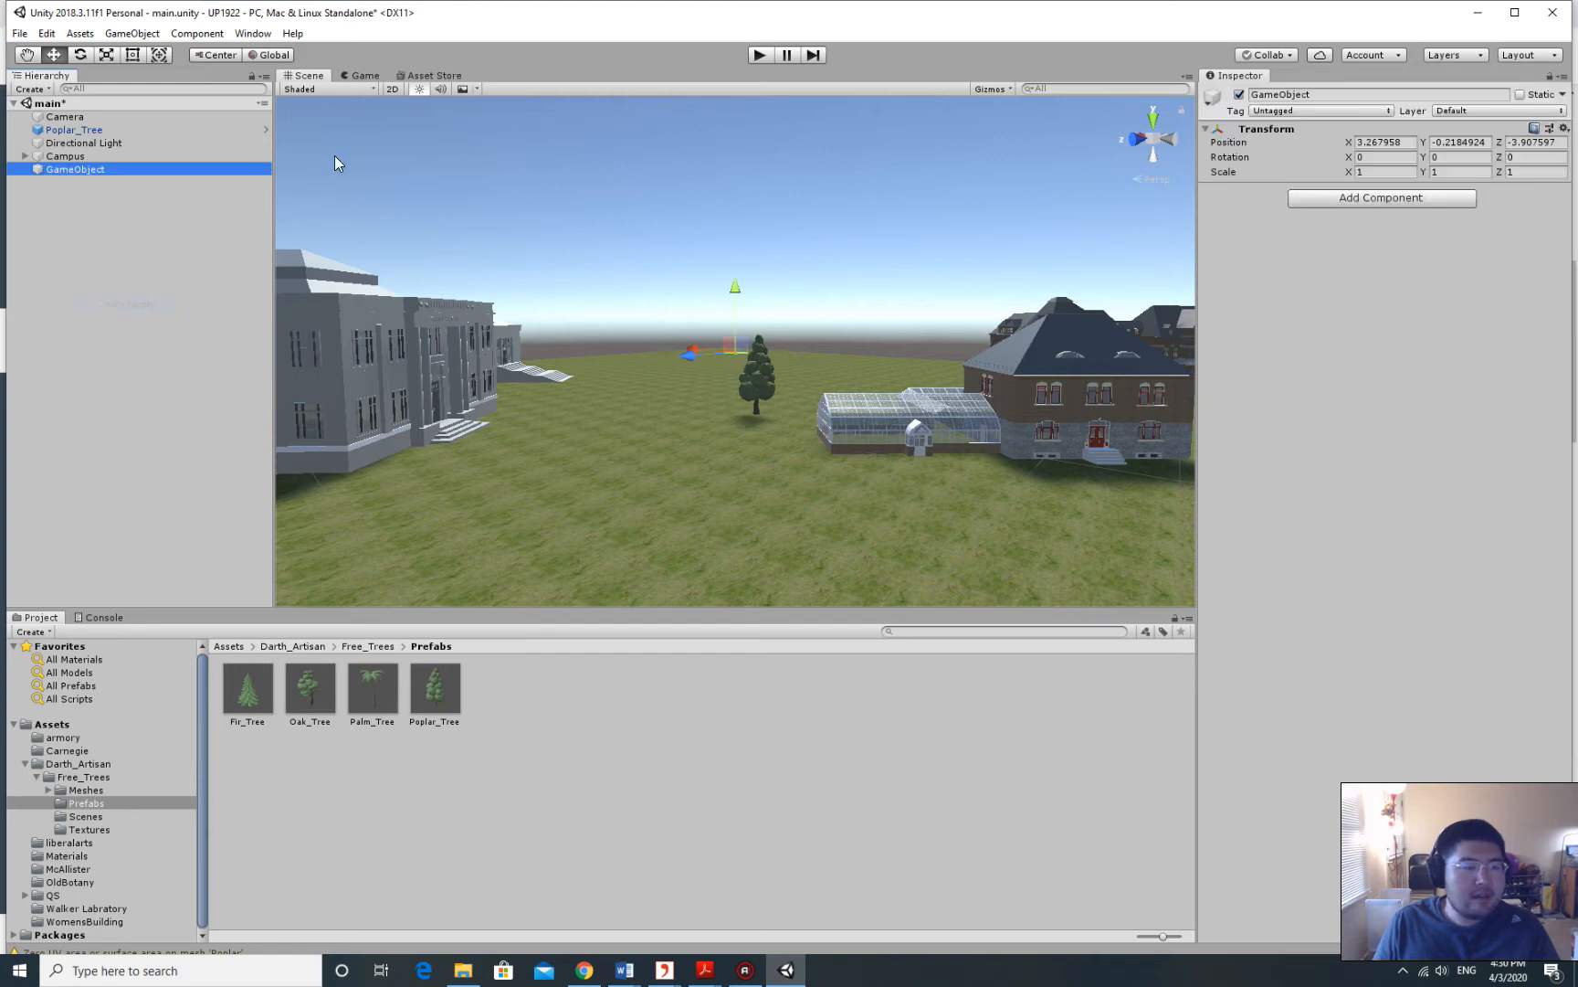
{"action": "left_click", "coordinate": [91, 170]}
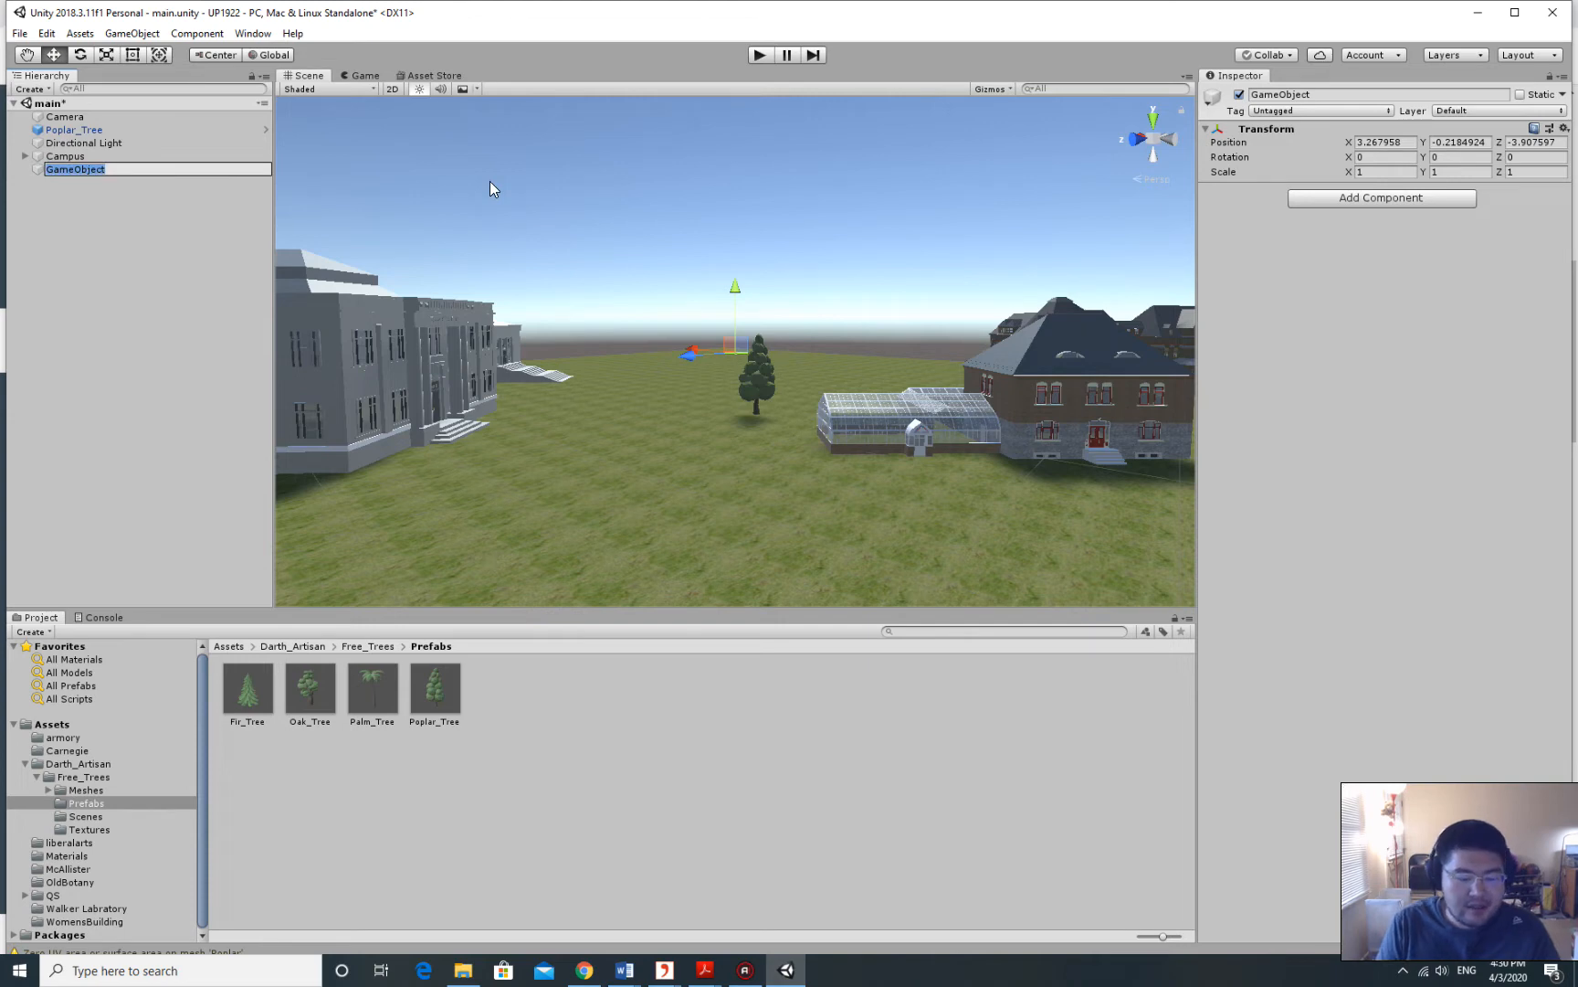
{"action": "type", "text": "Trees"}
{"action": "key", "text": "Return"}
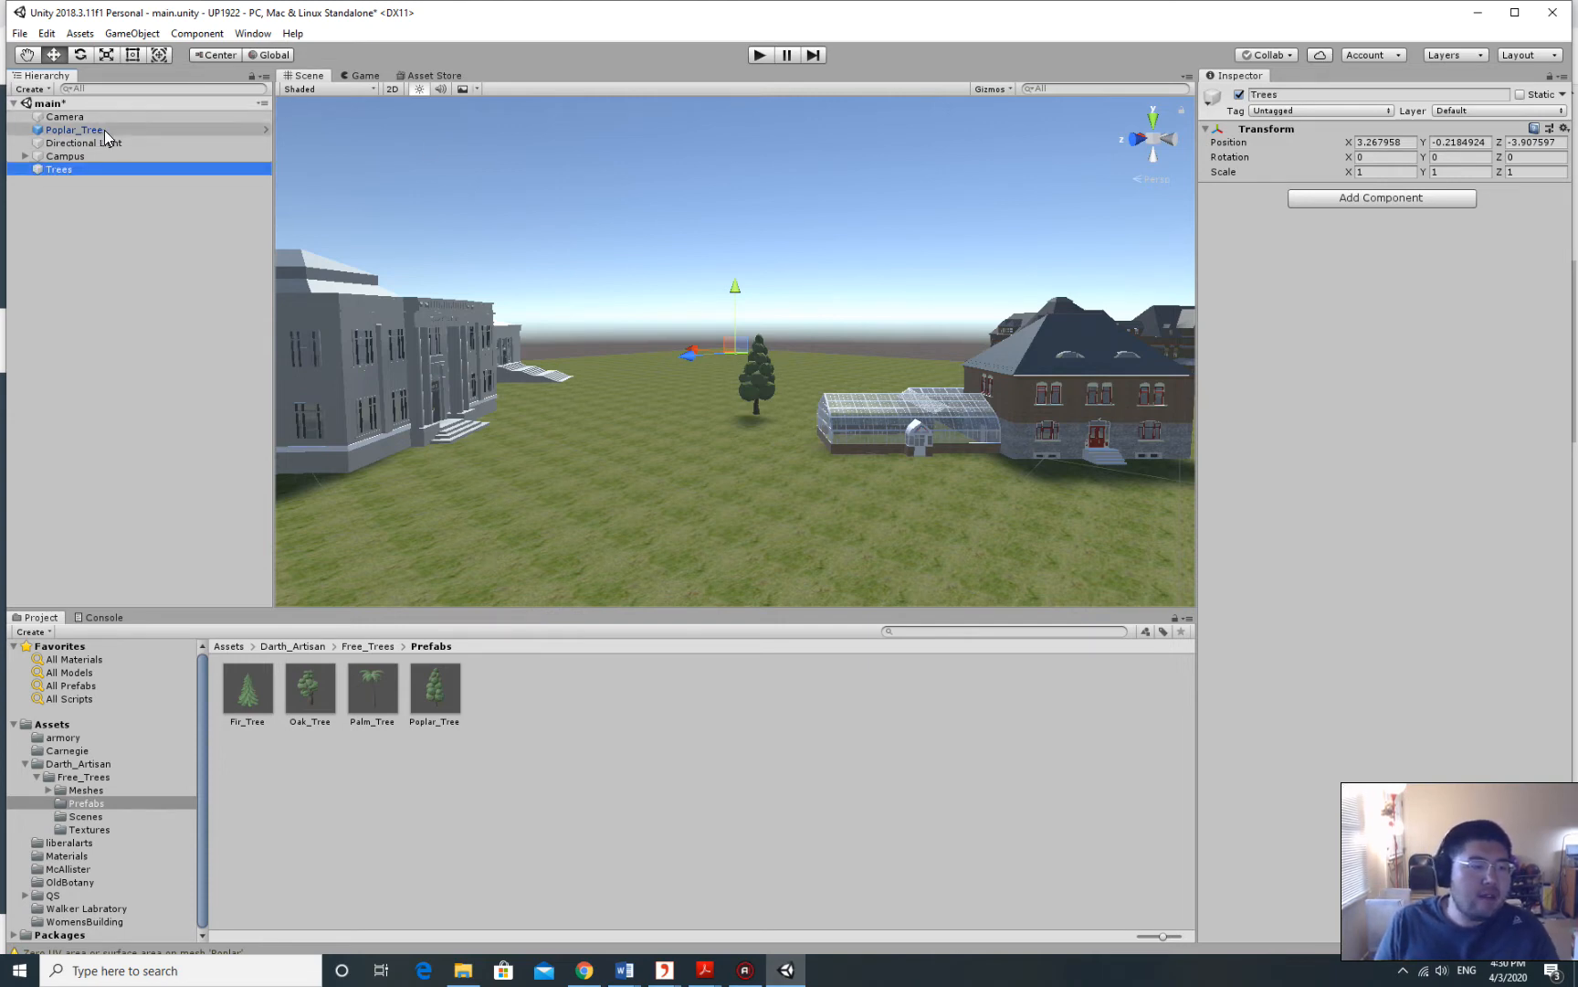
Nest the Poplar_Tree inside the Trees group and collapse the group.
{"action": "left_click", "coordinate": [74, 129]}
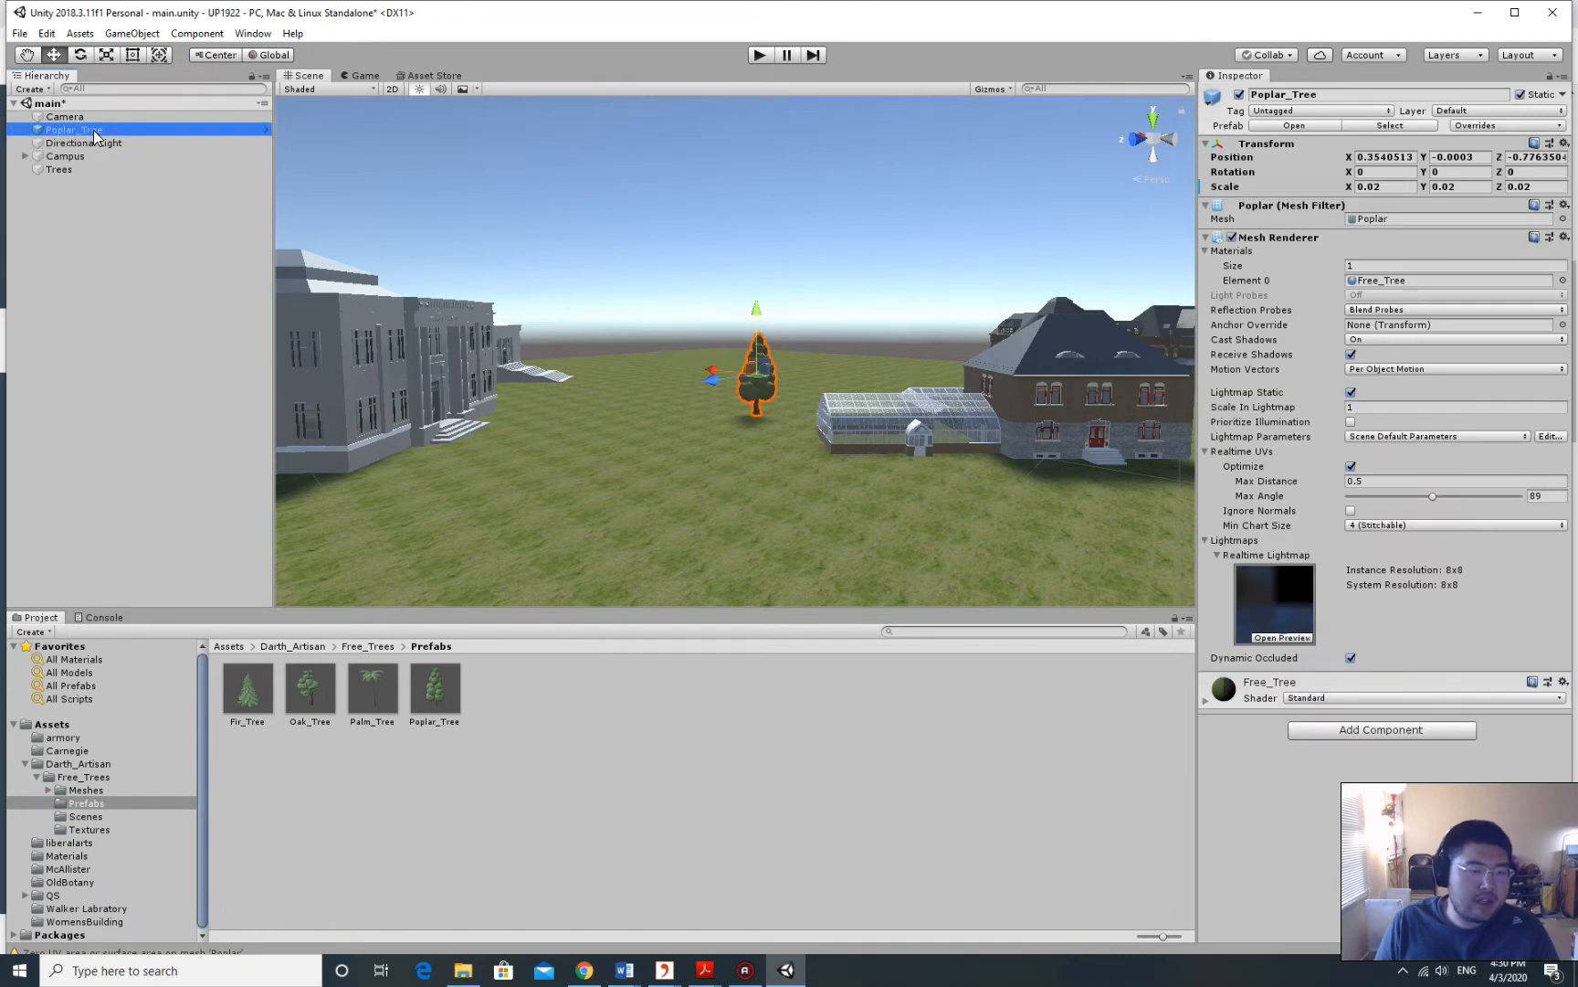
{"action": "left_click_drag", "start_coordinate": [99, 129], "coordinate": [84, 168]}
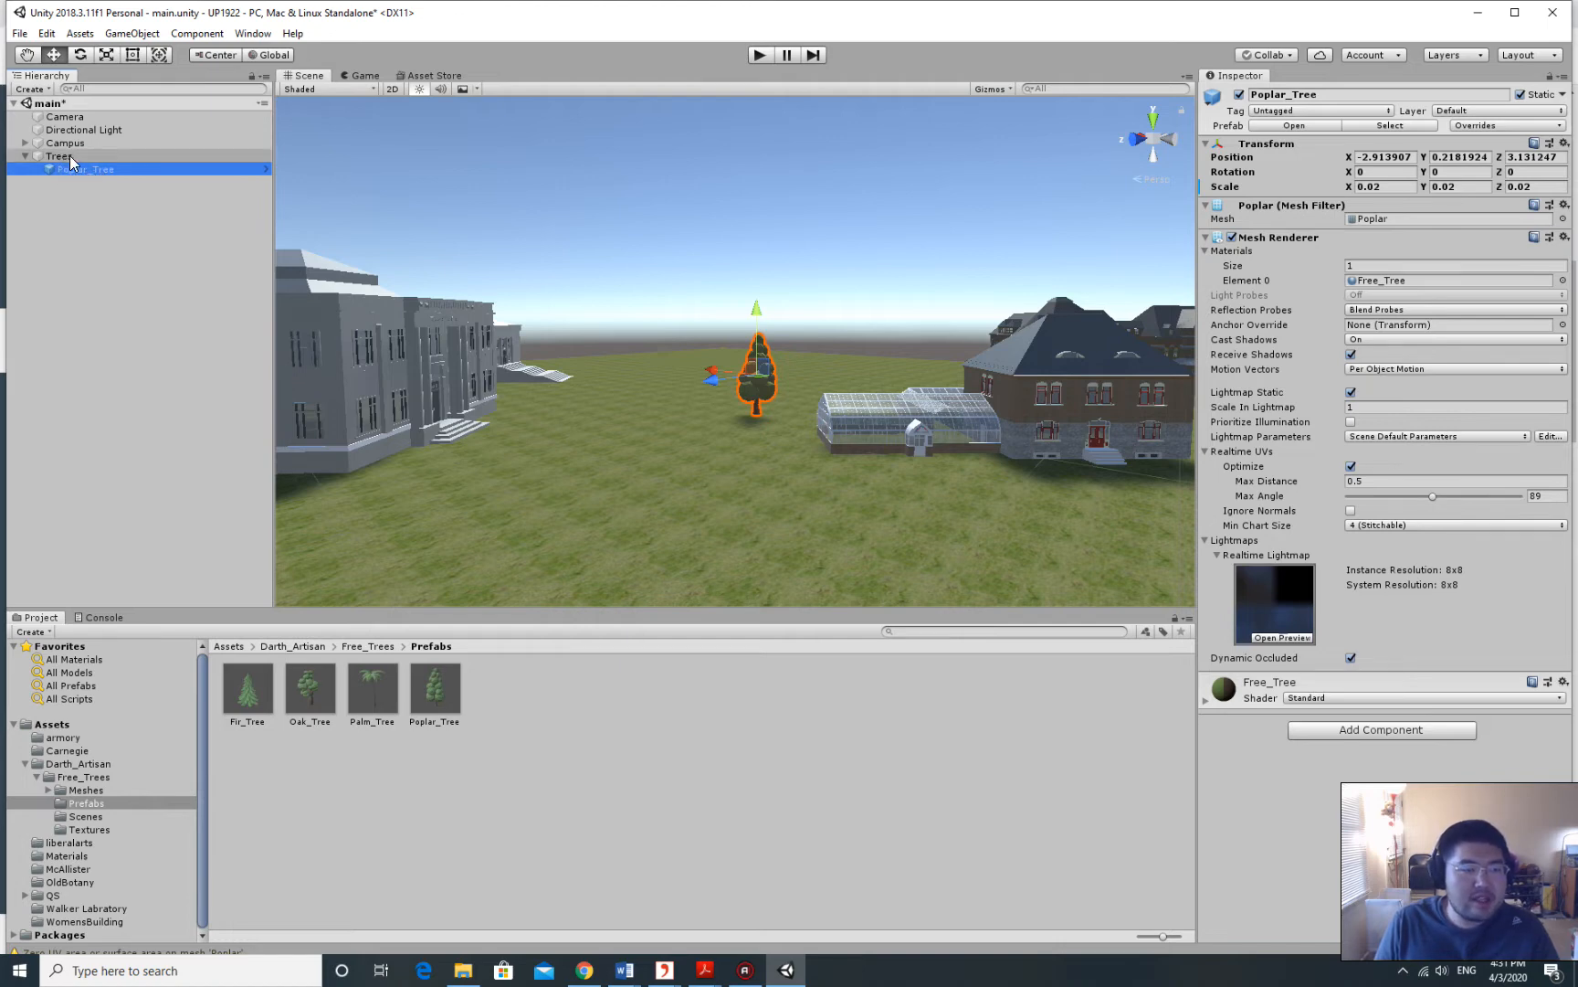
{"action": "left_click", "coordinate": [24, 157]}
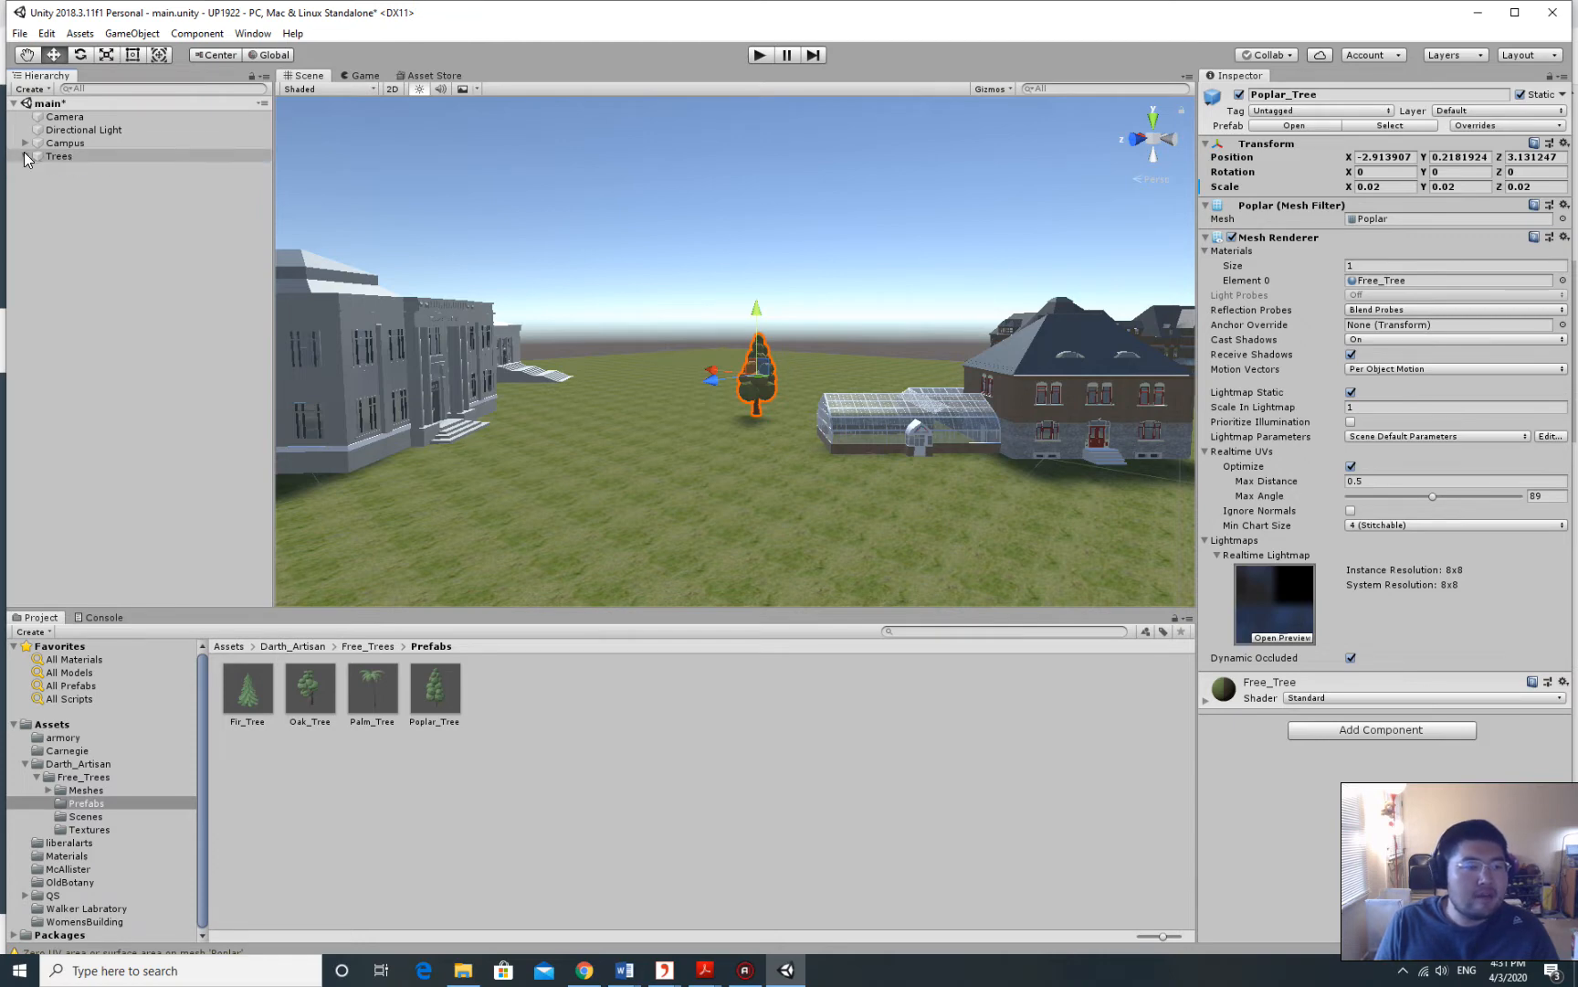
Copy and paste the Poplar_Tree to create Poplar_Tree (1) in the Trees group.
{"action": "left_click", "coordinate": [25, 155]}
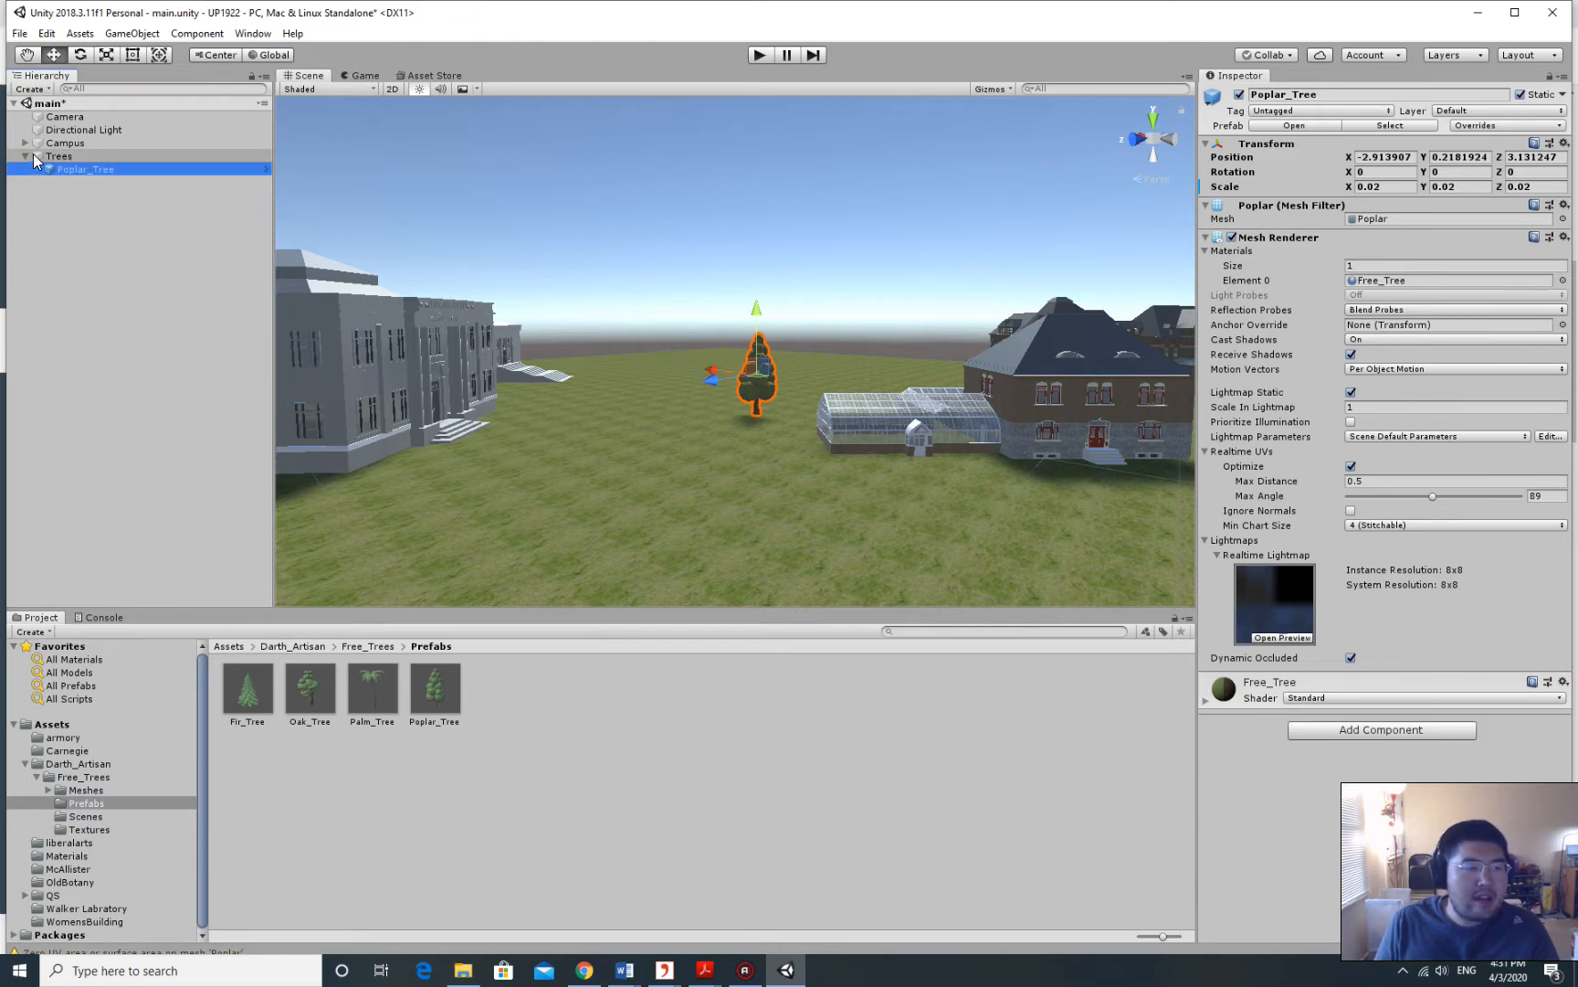
{"action": "left_click", "coordinate": [199, 199]}
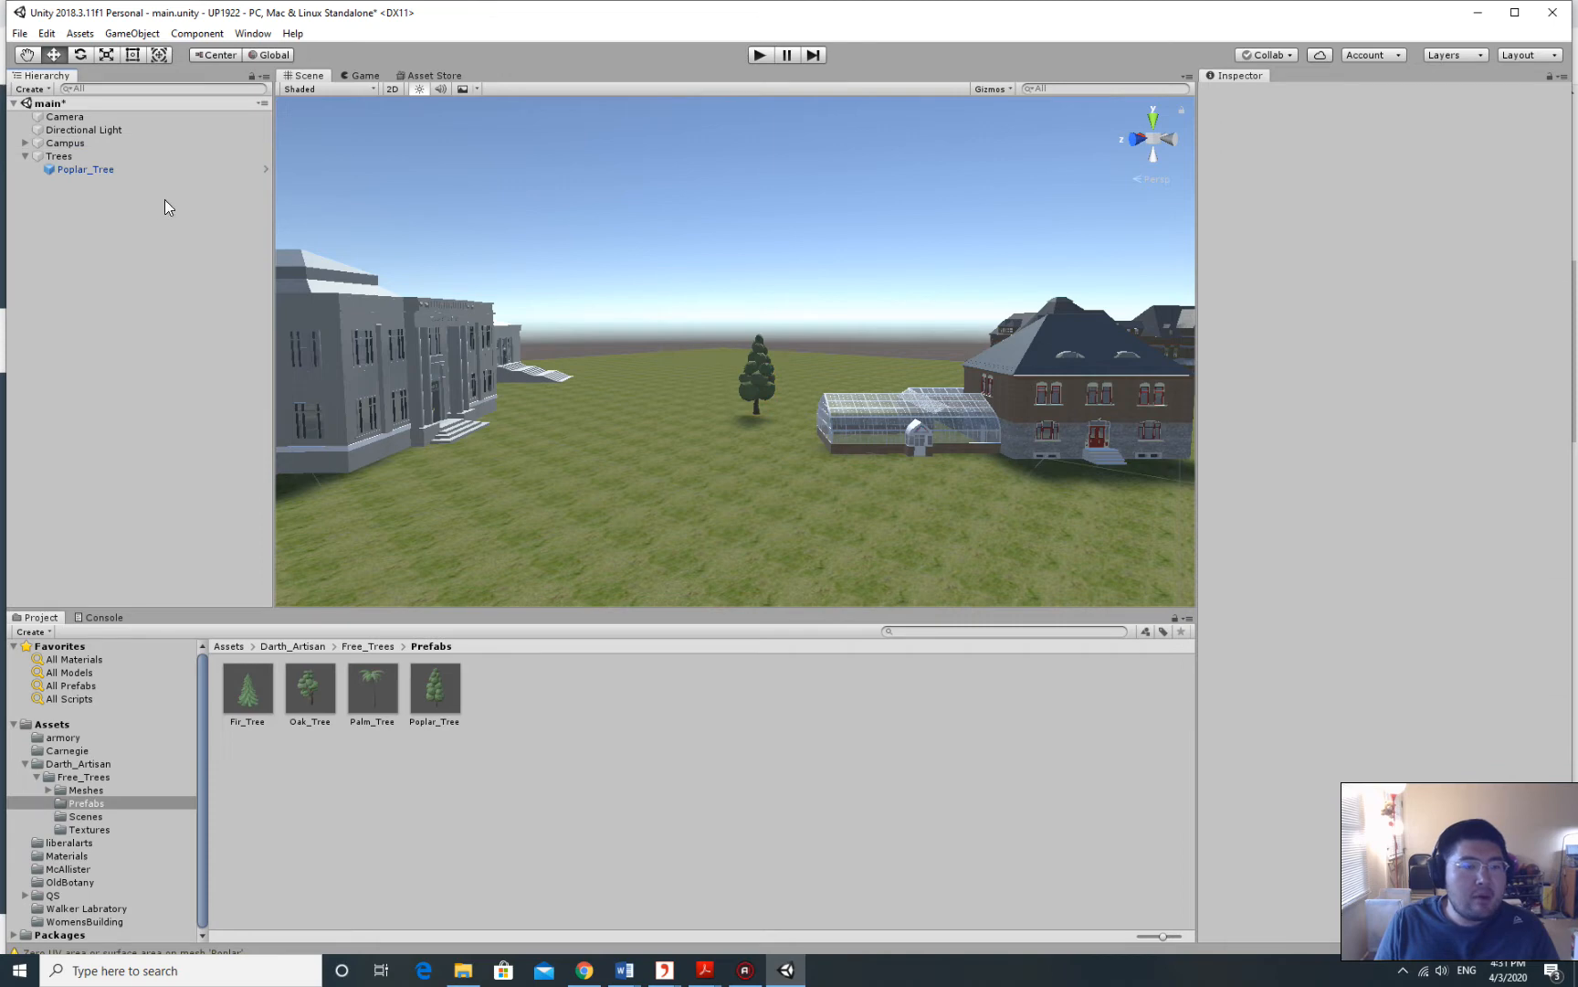
{"action": "left_click", "coordinate": [86, 170]}
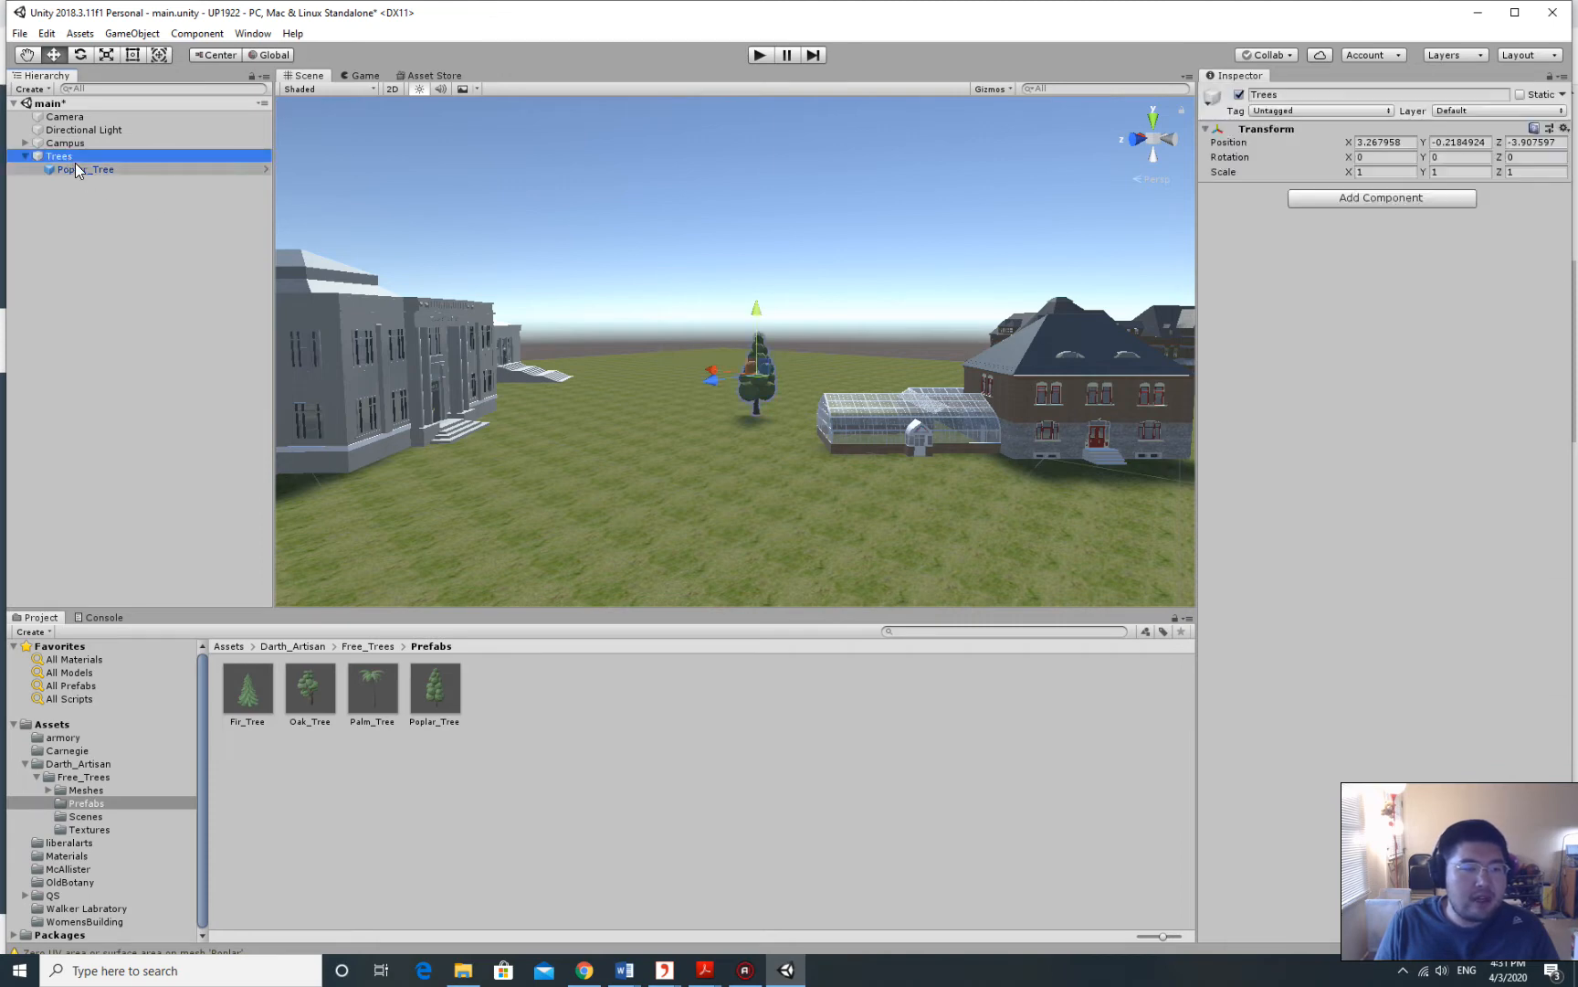
{"action": "right_click", "coordinate": [91, 168]}
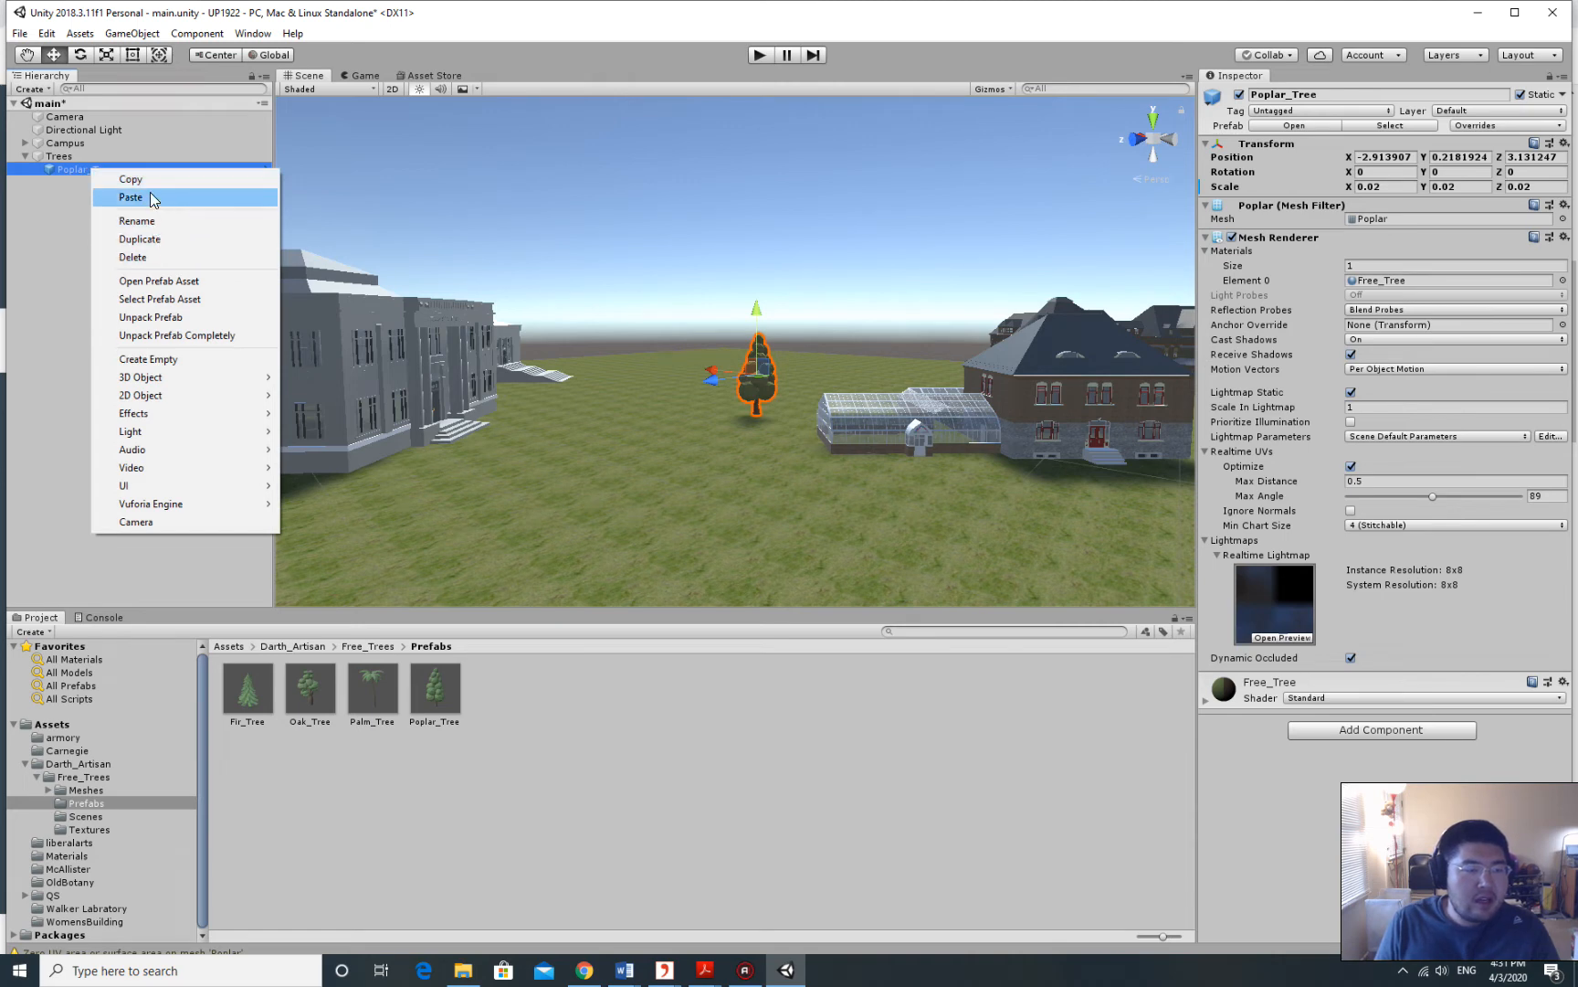
{"action": "left_click", "coordinate": [144, 179]}
{"action": "right_click", "coordinate": [74, 167]}
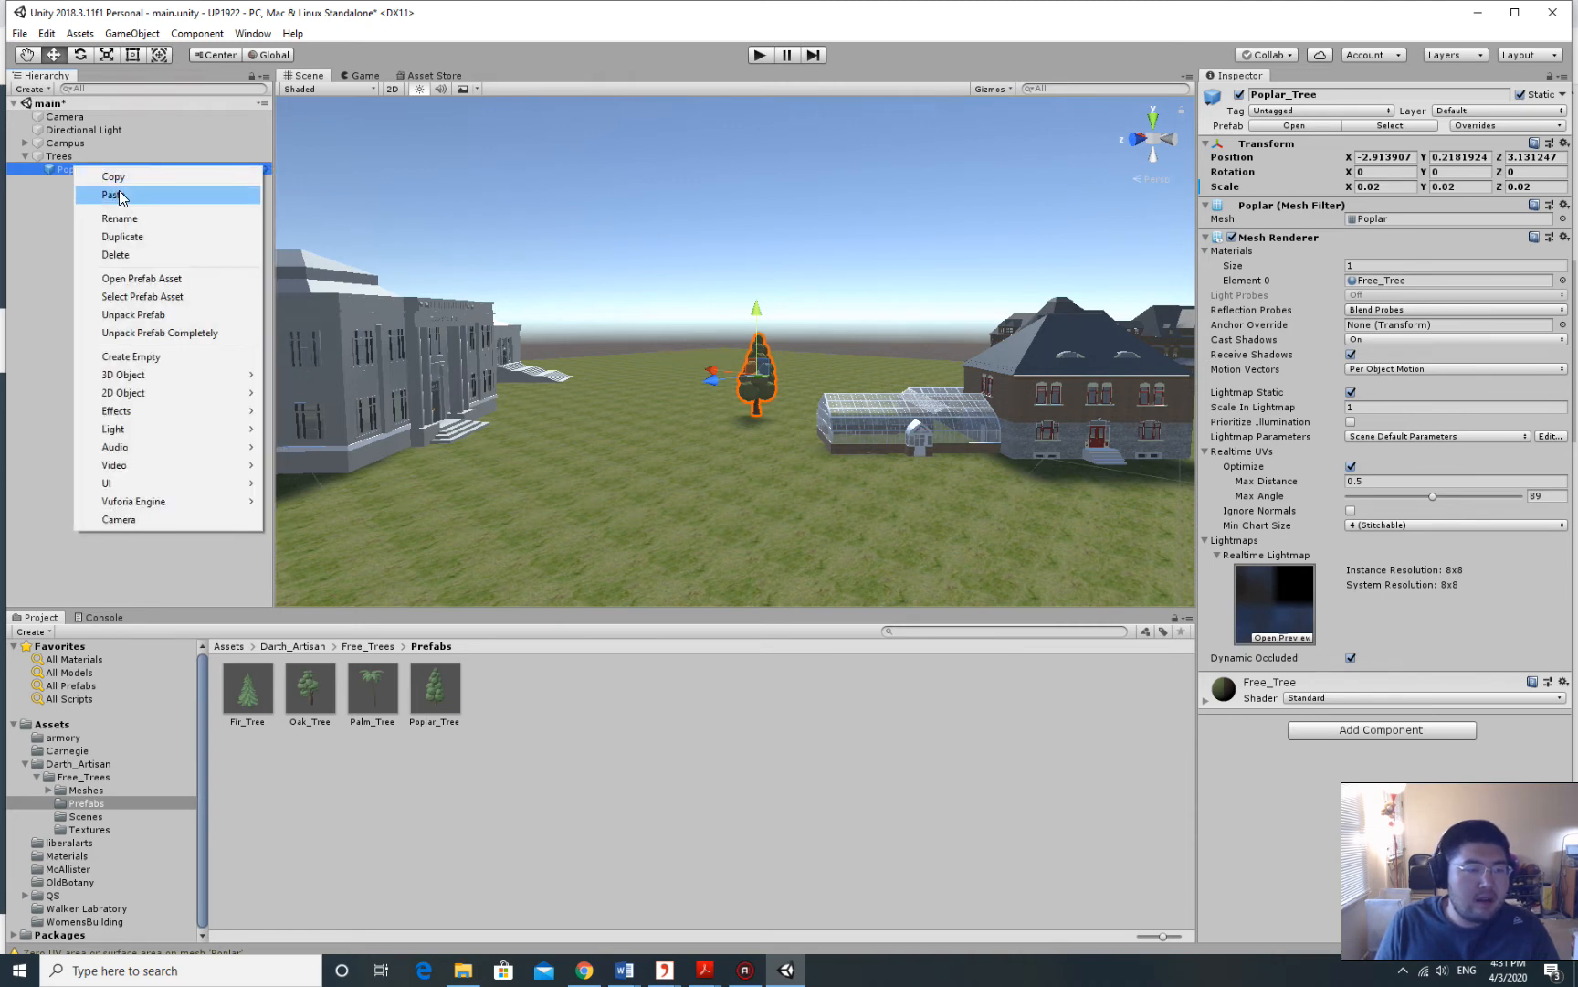
{"action": "left_click", "coordinate": [119, 195]}
{"action": "left_click", "coordinate": [103, 183]}
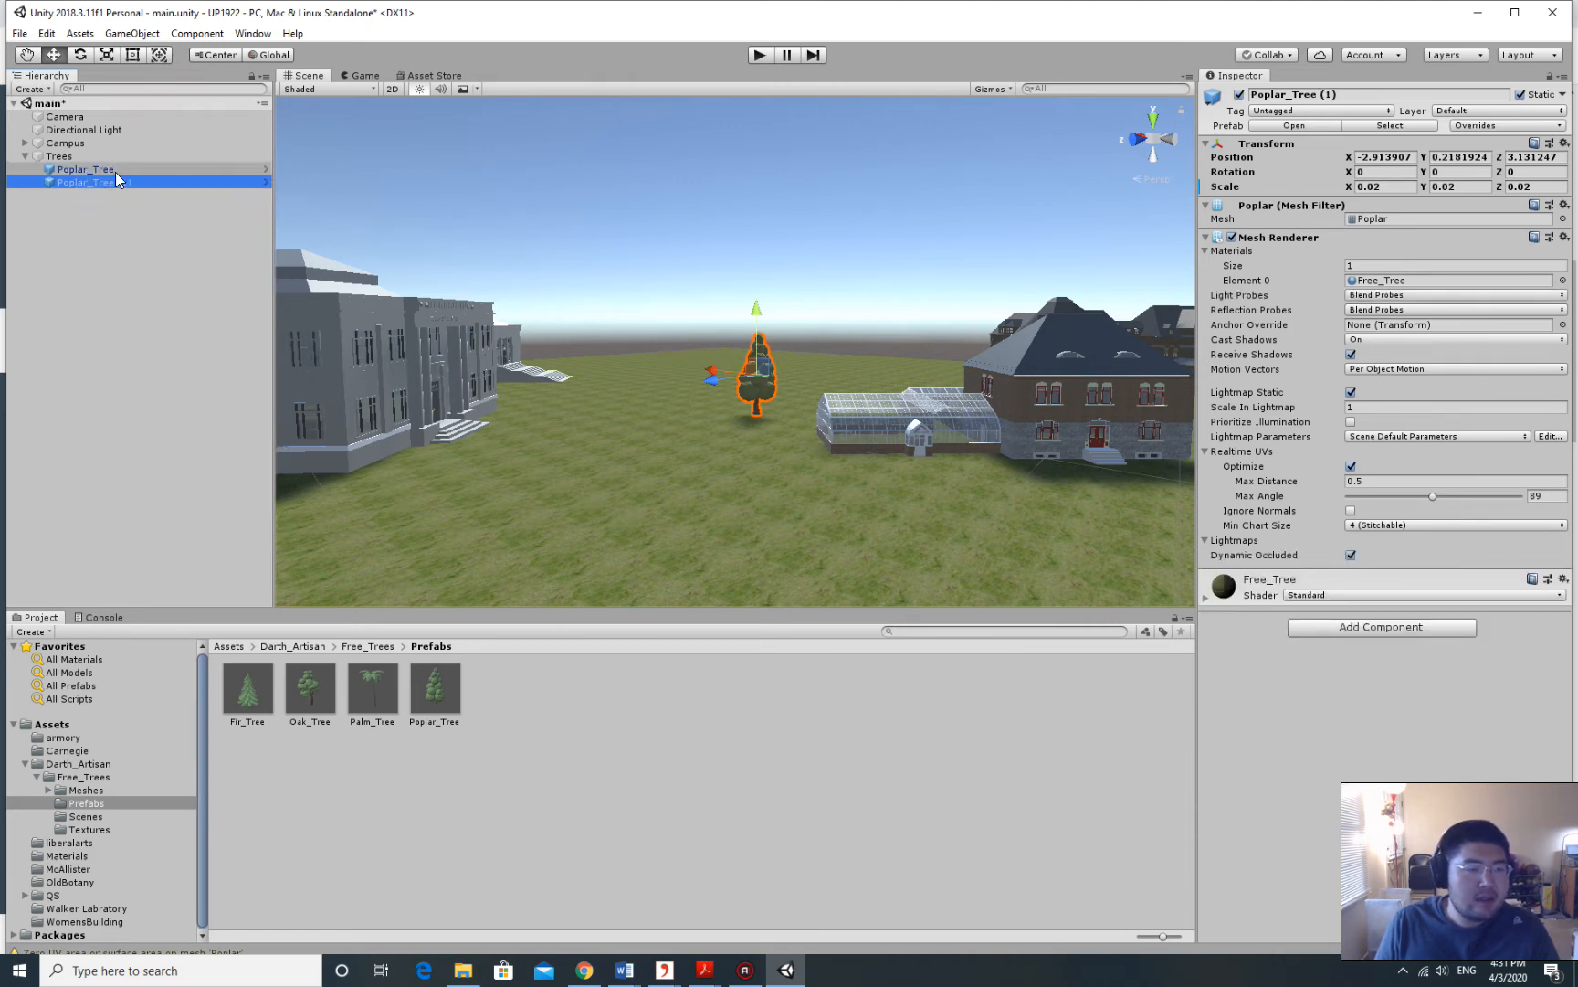
{"action": "left_click", "coordinate": [104, 199]}
{"action": "left_click", "coordinate": [104, 181]}
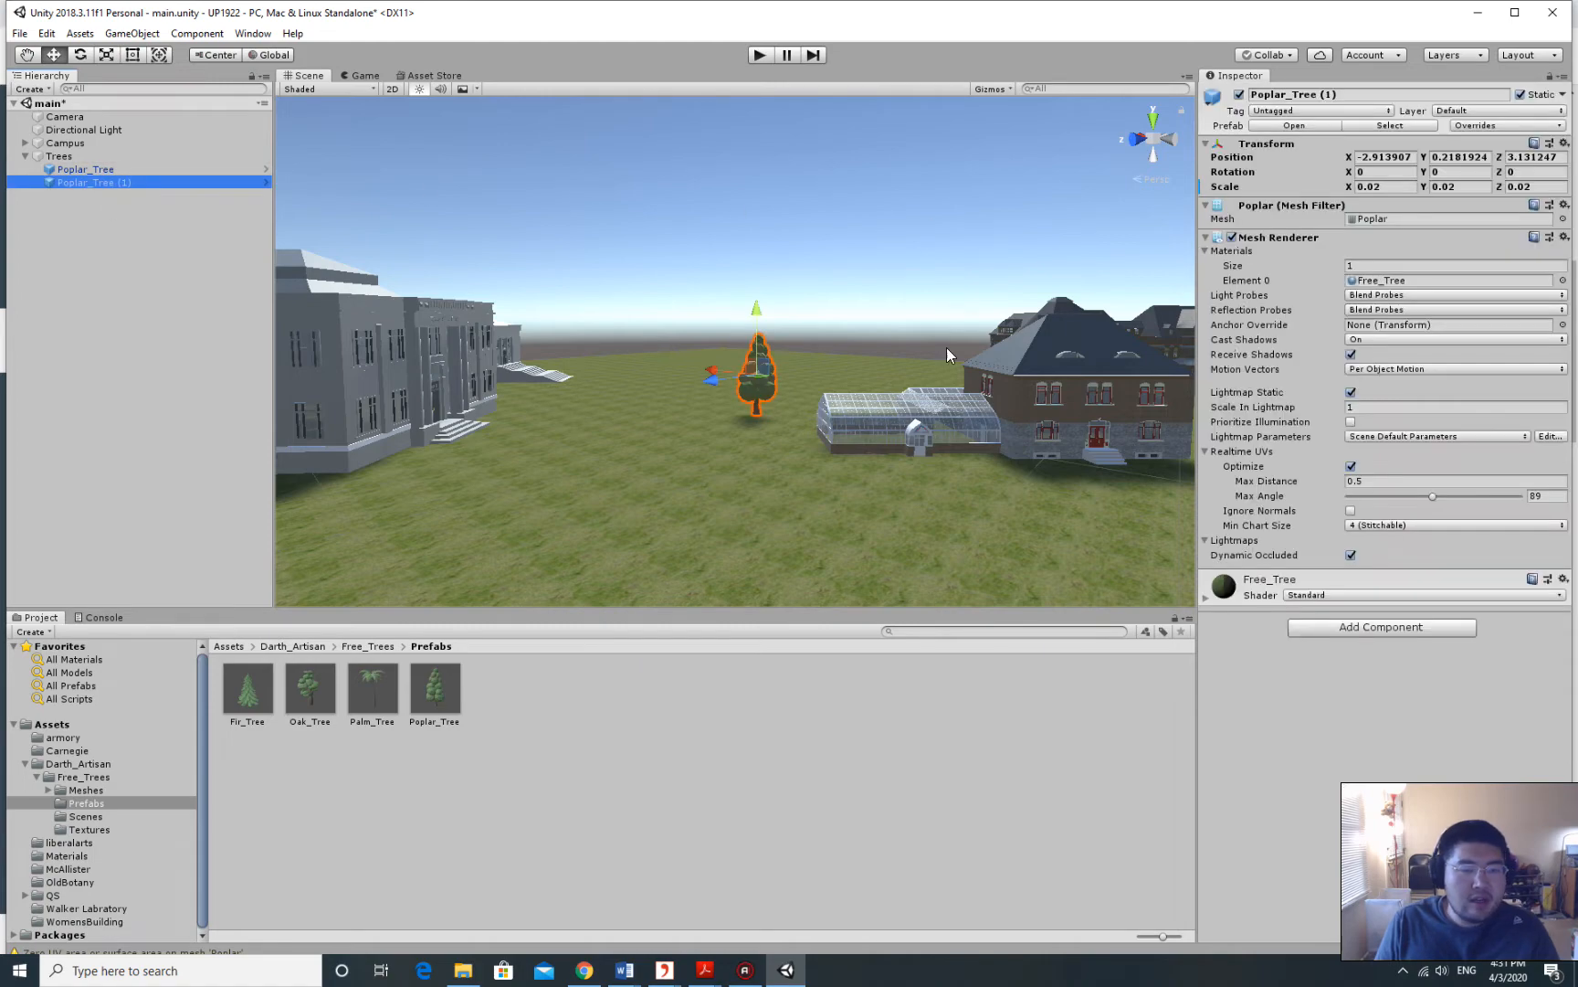
Move Poplar_Tree (1) along Z to 3.2722 so it stands beside the original.
{"action": "scroll", "coordinate": [839, 390], "scroll_direction": "up", "scroll_amount": 5}
{"action": "right_click_drag", "start_coordinate": [840, 391], "coordinate": [755, 394]}
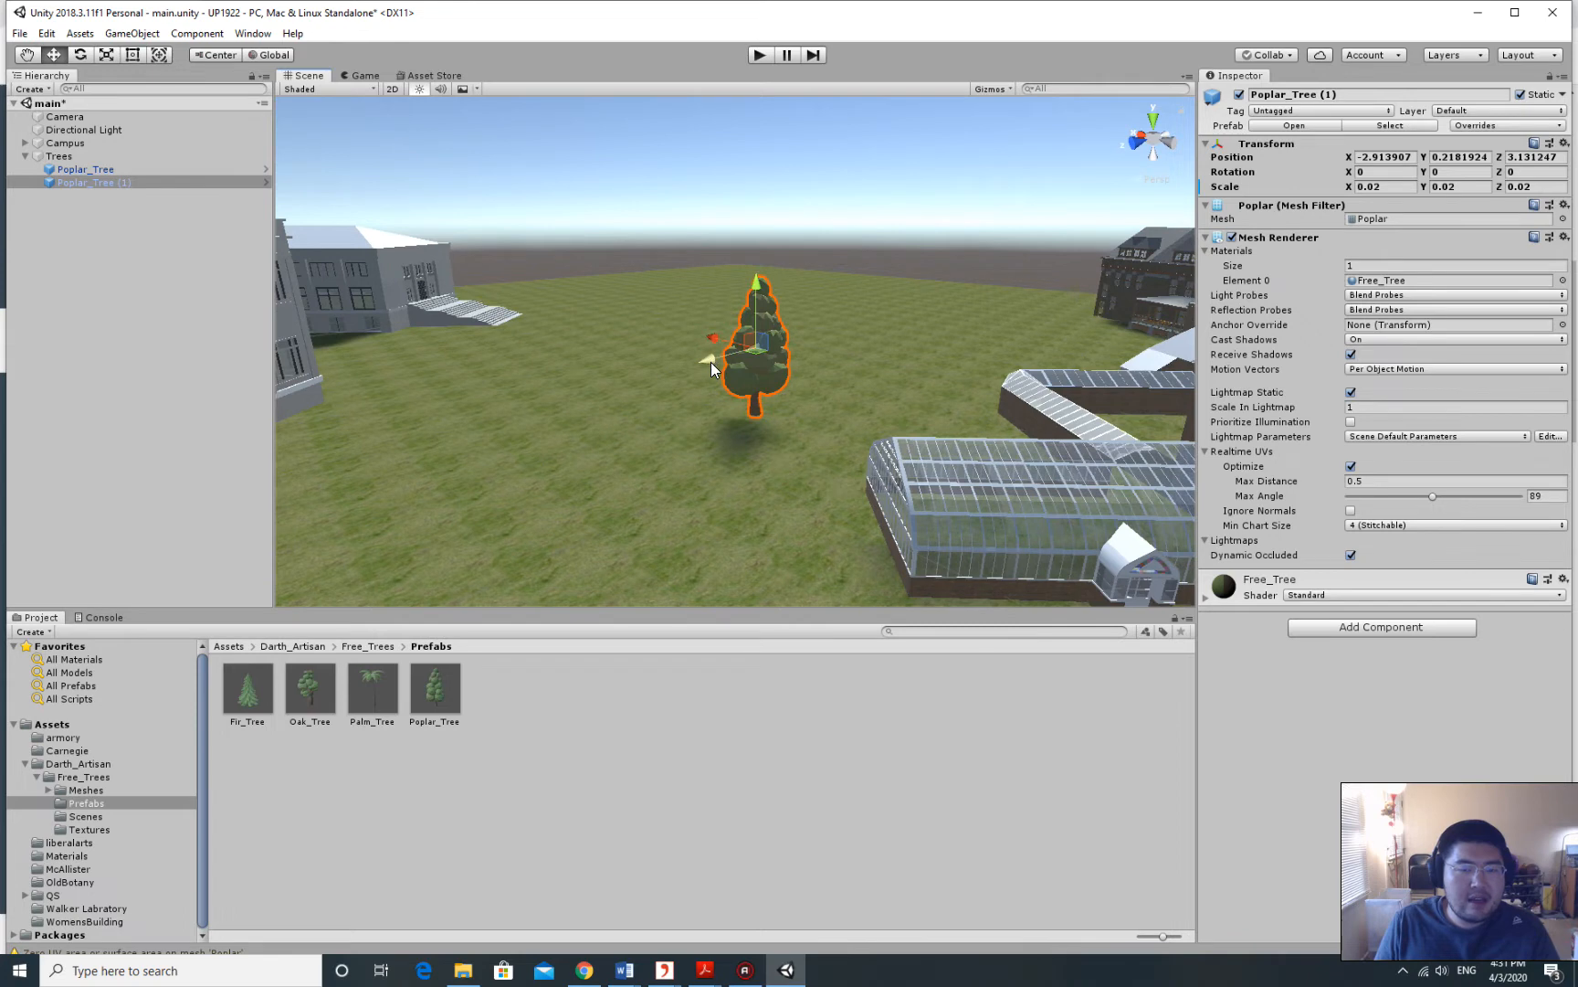
{"action": "left_click_drag", "start_coordinate": [711, 361], "coordinate": [670, 387]}
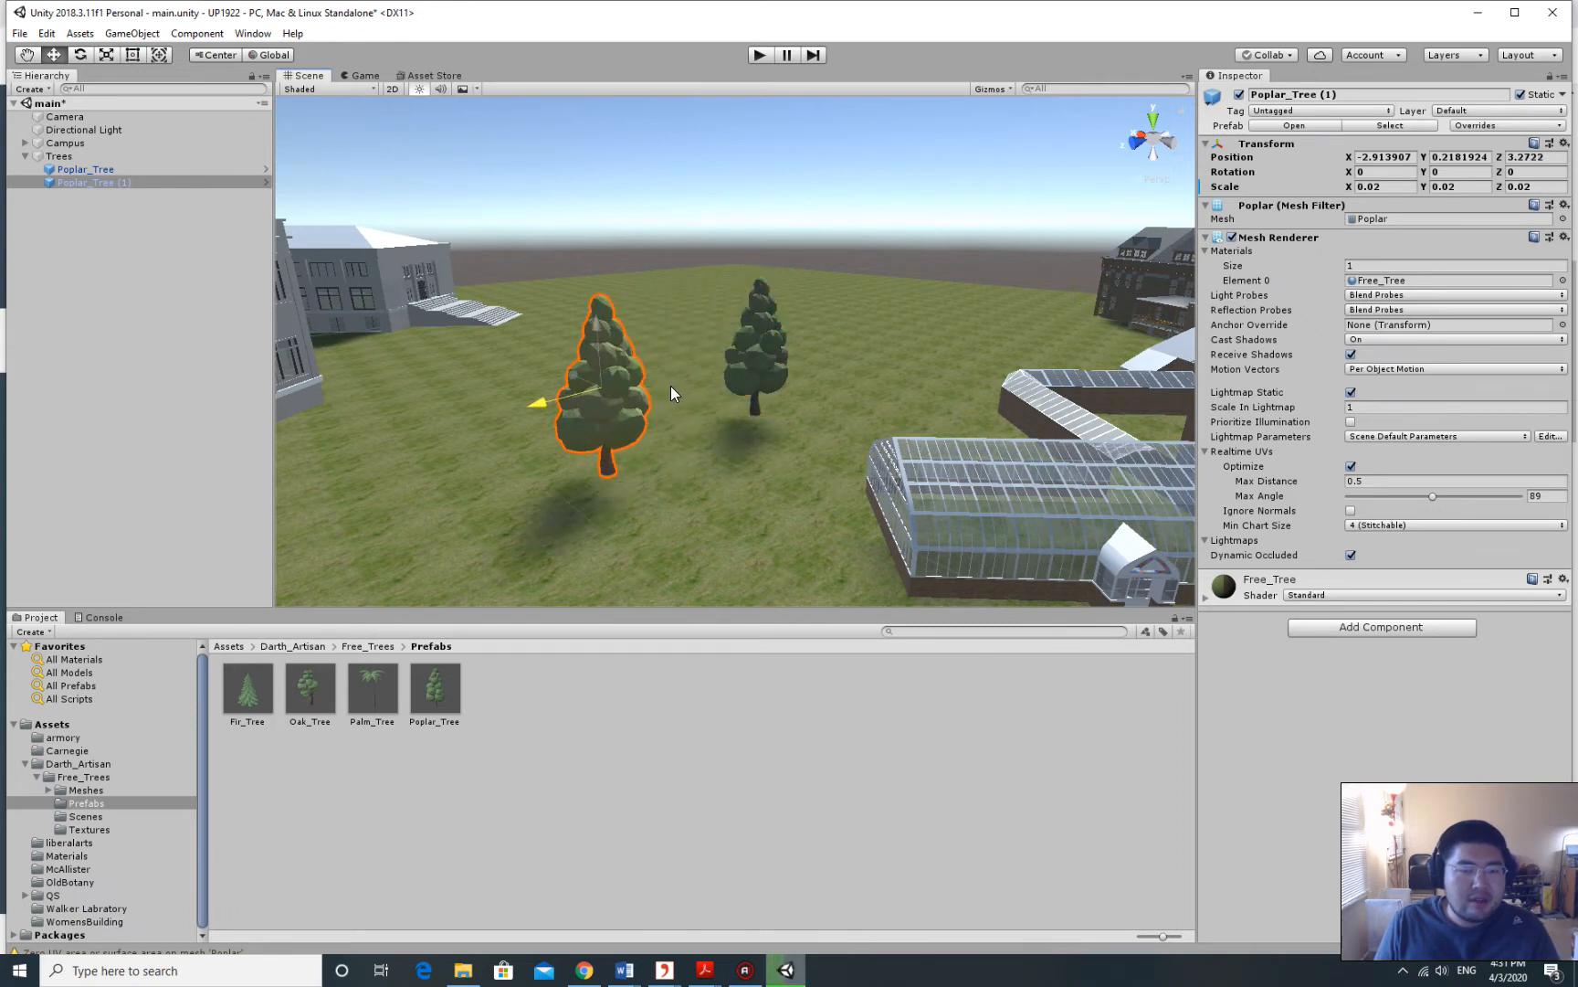
{"action": "right_click_drag", "start_coordinate": [671, 386], "coordinate": [596, 353]}
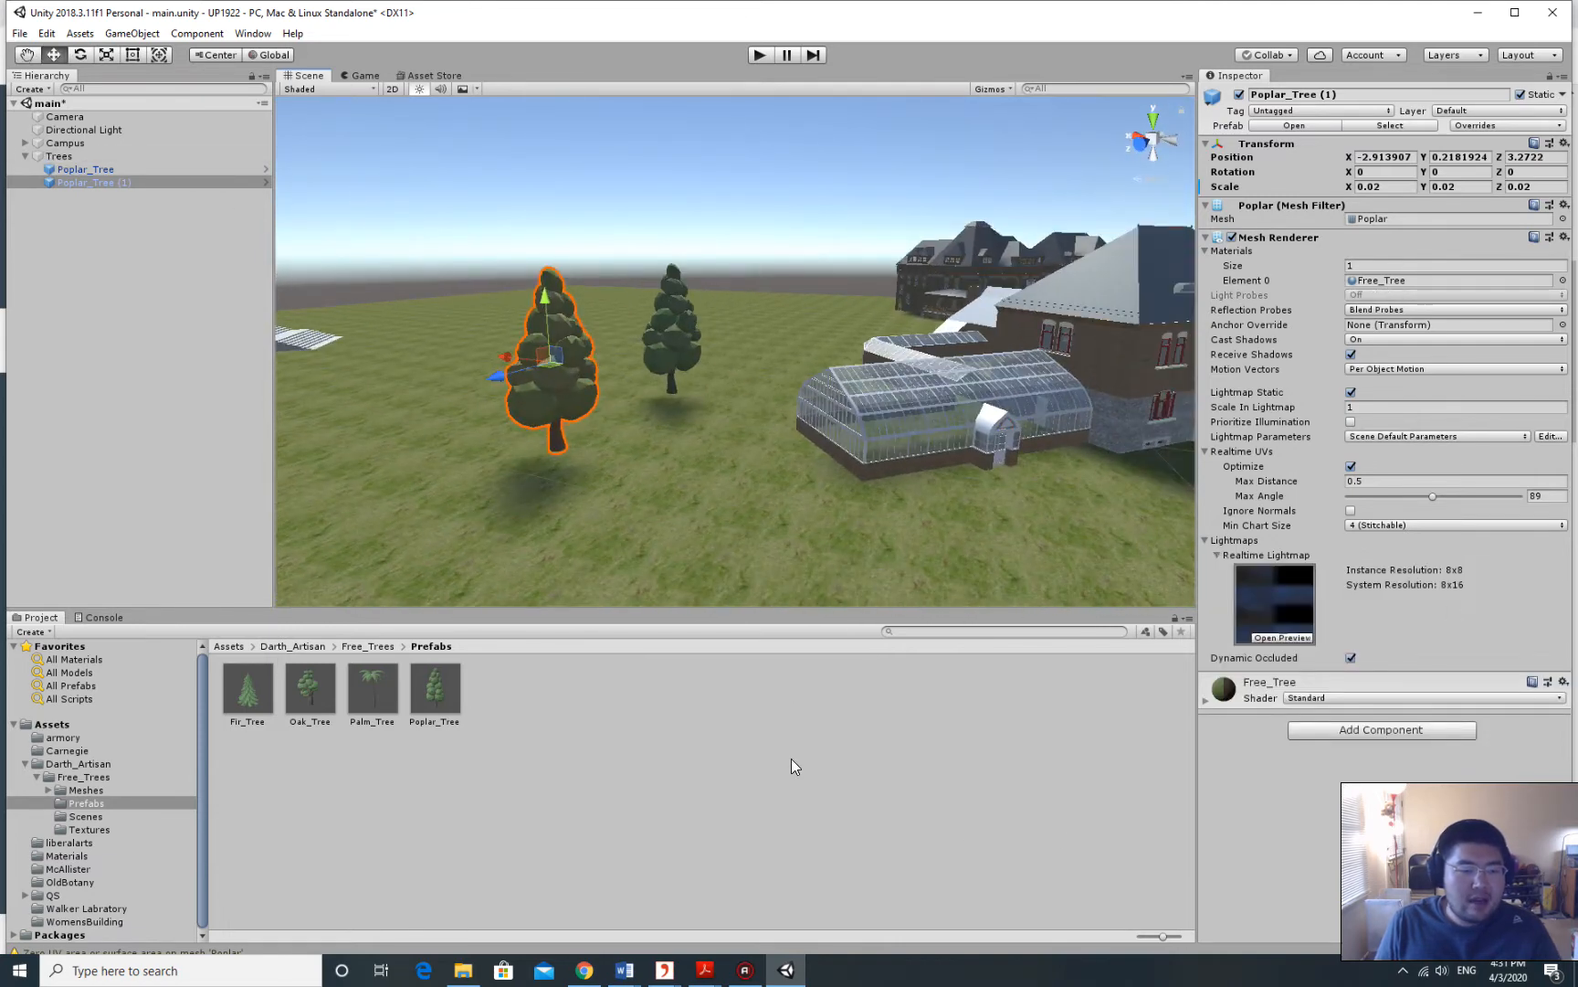
{"action": "scroll", "coordinate": [767, 511], "scroll_direction": "down", "scroll_amount": 5}
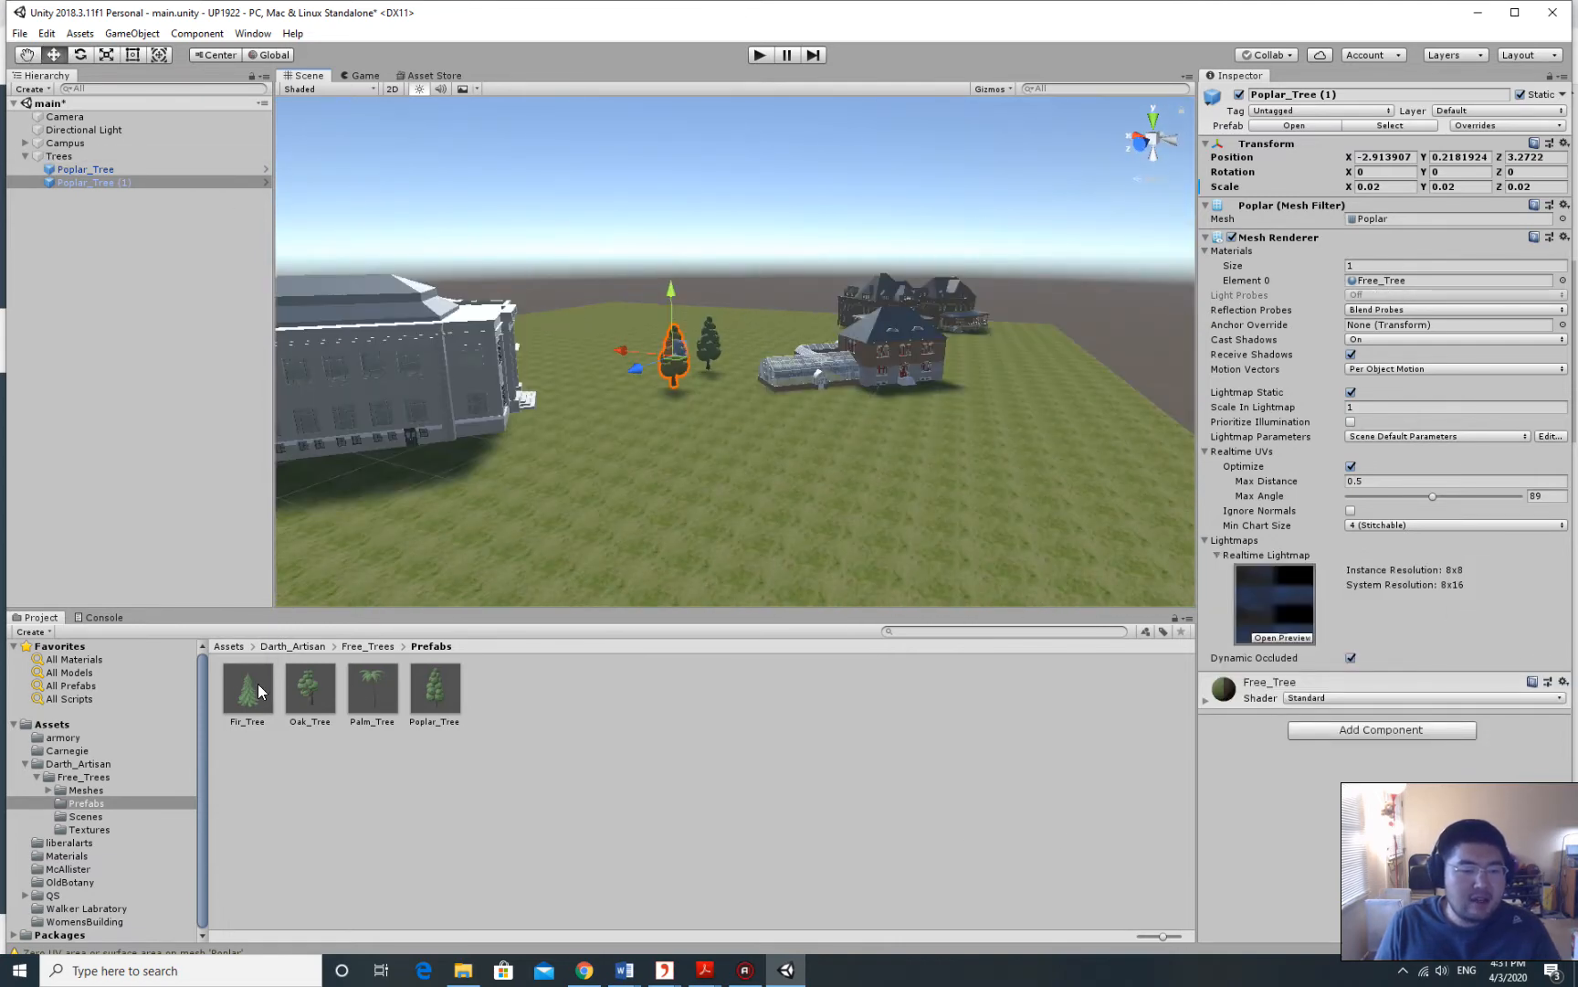
Place an Oak_Tree in the scene and scale it to 0.02 on X, Y and Z.
{"action": "left_click", "coordinate": [324, 753]}
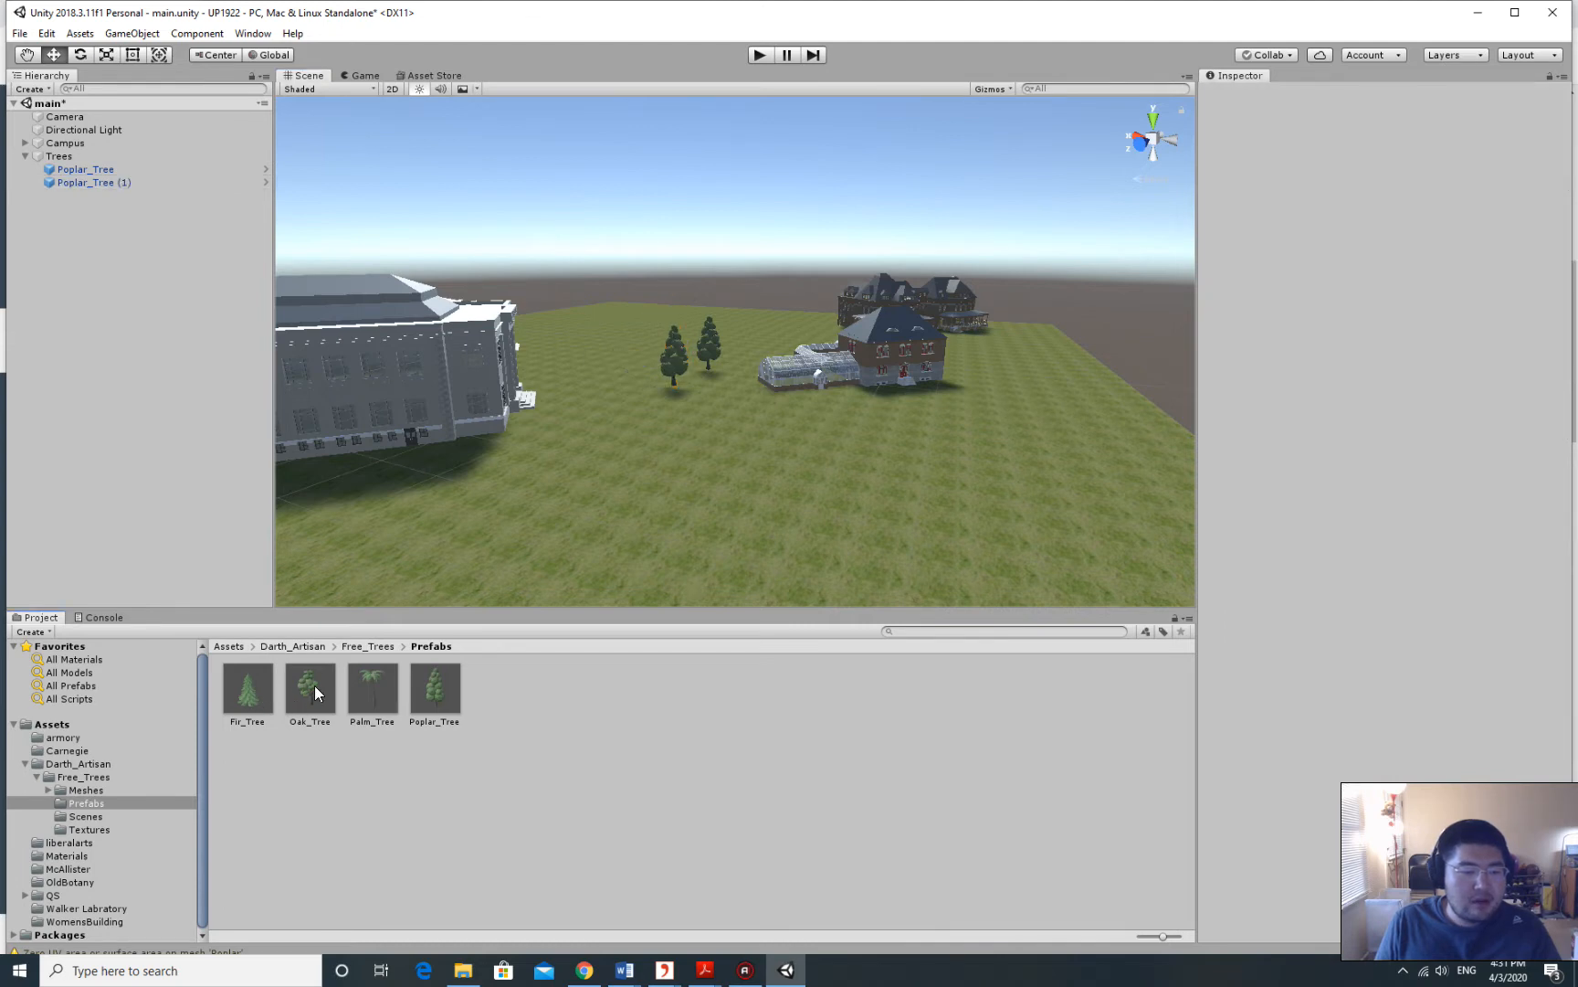
{"action": "left_click_drag", "start_coordinate": [314, 686], "coordinate": [722, 400]}
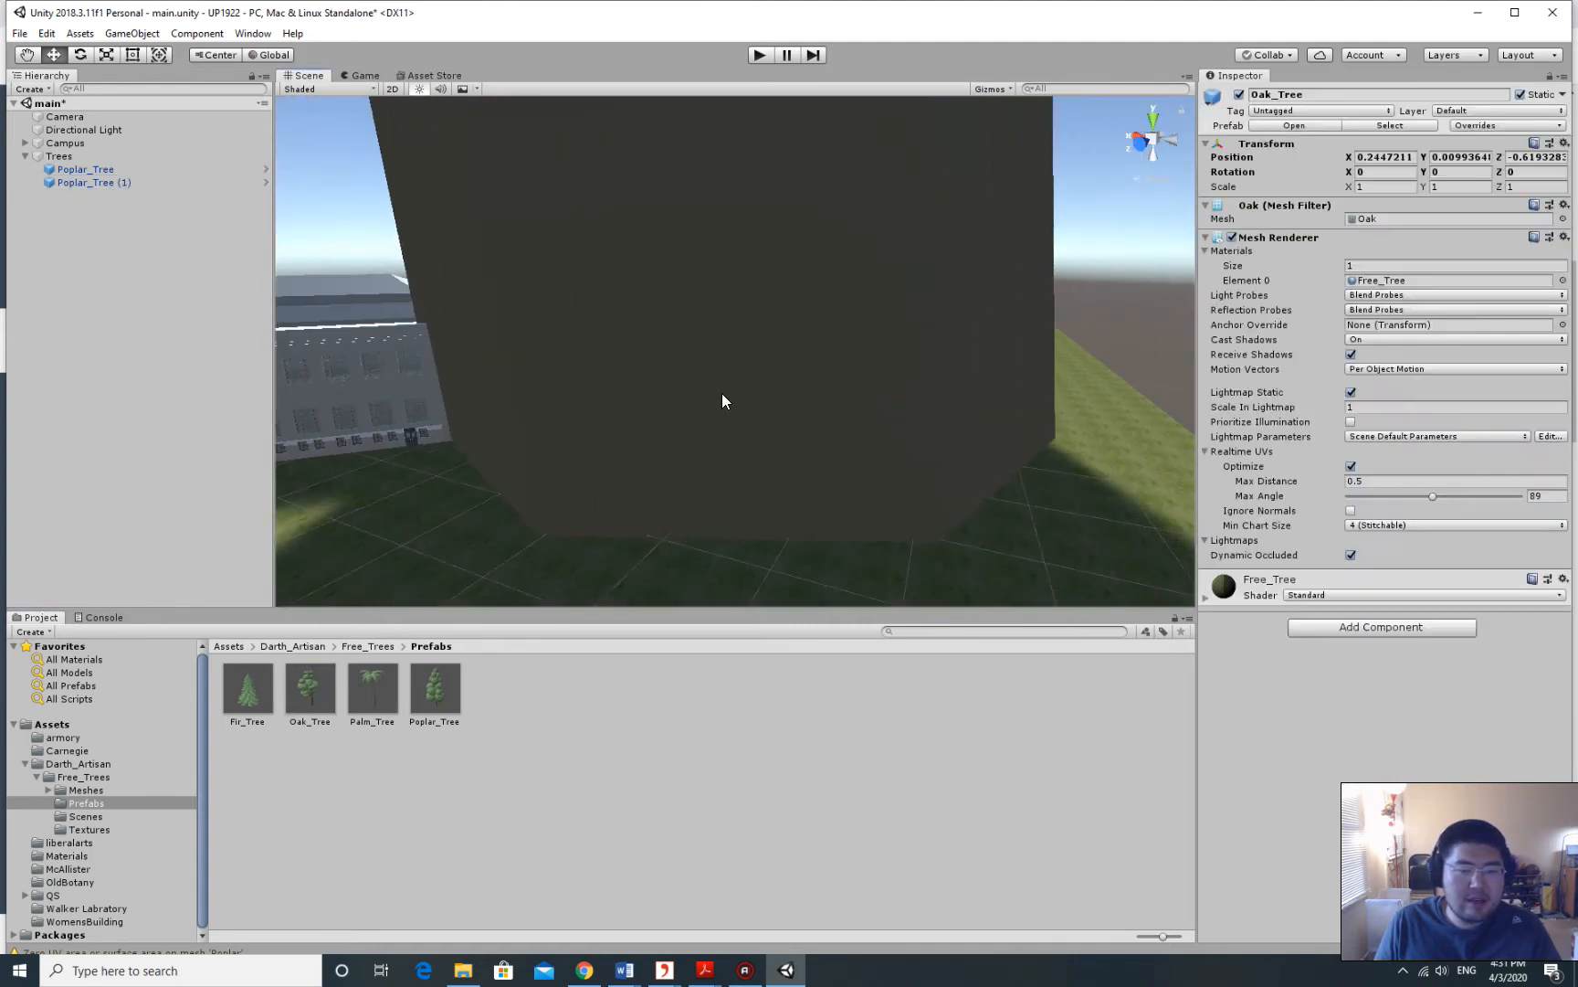
{"action": "scroll", "coordinate": [877, 361], "scroll_direction": "down", "scroll_amount": 6}
{"action": "middle_click_drag", "start_coordinate": [878, 248], "coordinate": [791, 330]}
{"action": "left_click", "coordinate": [1361, 186]}
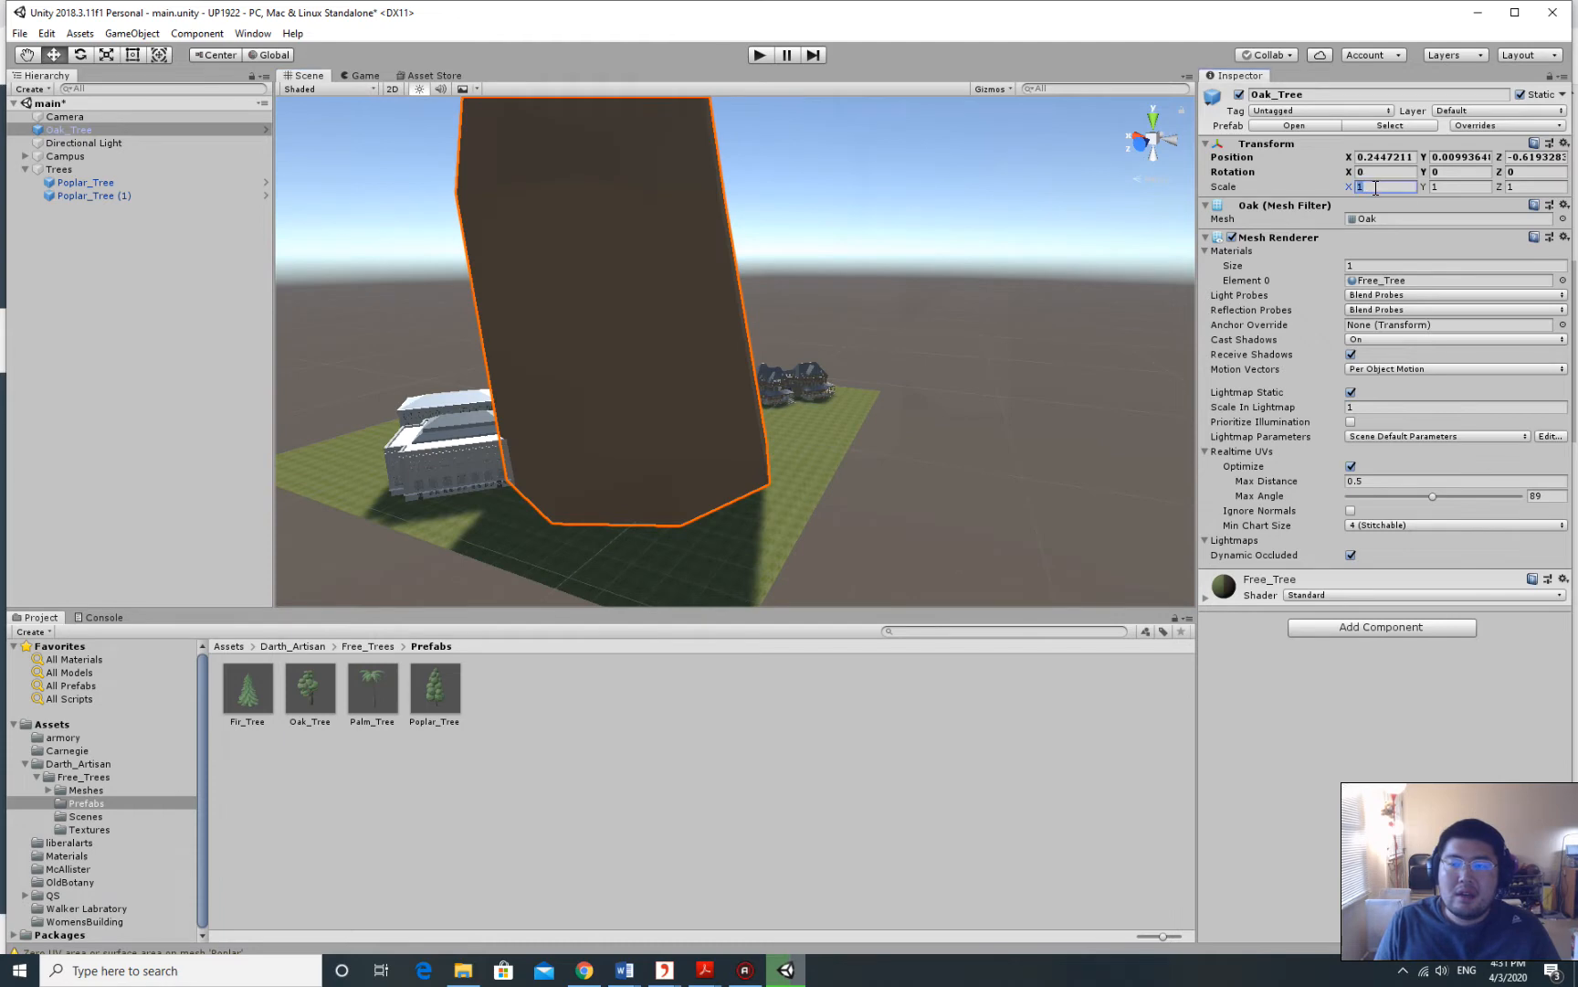
{"action": "type", "text": "0.02"}
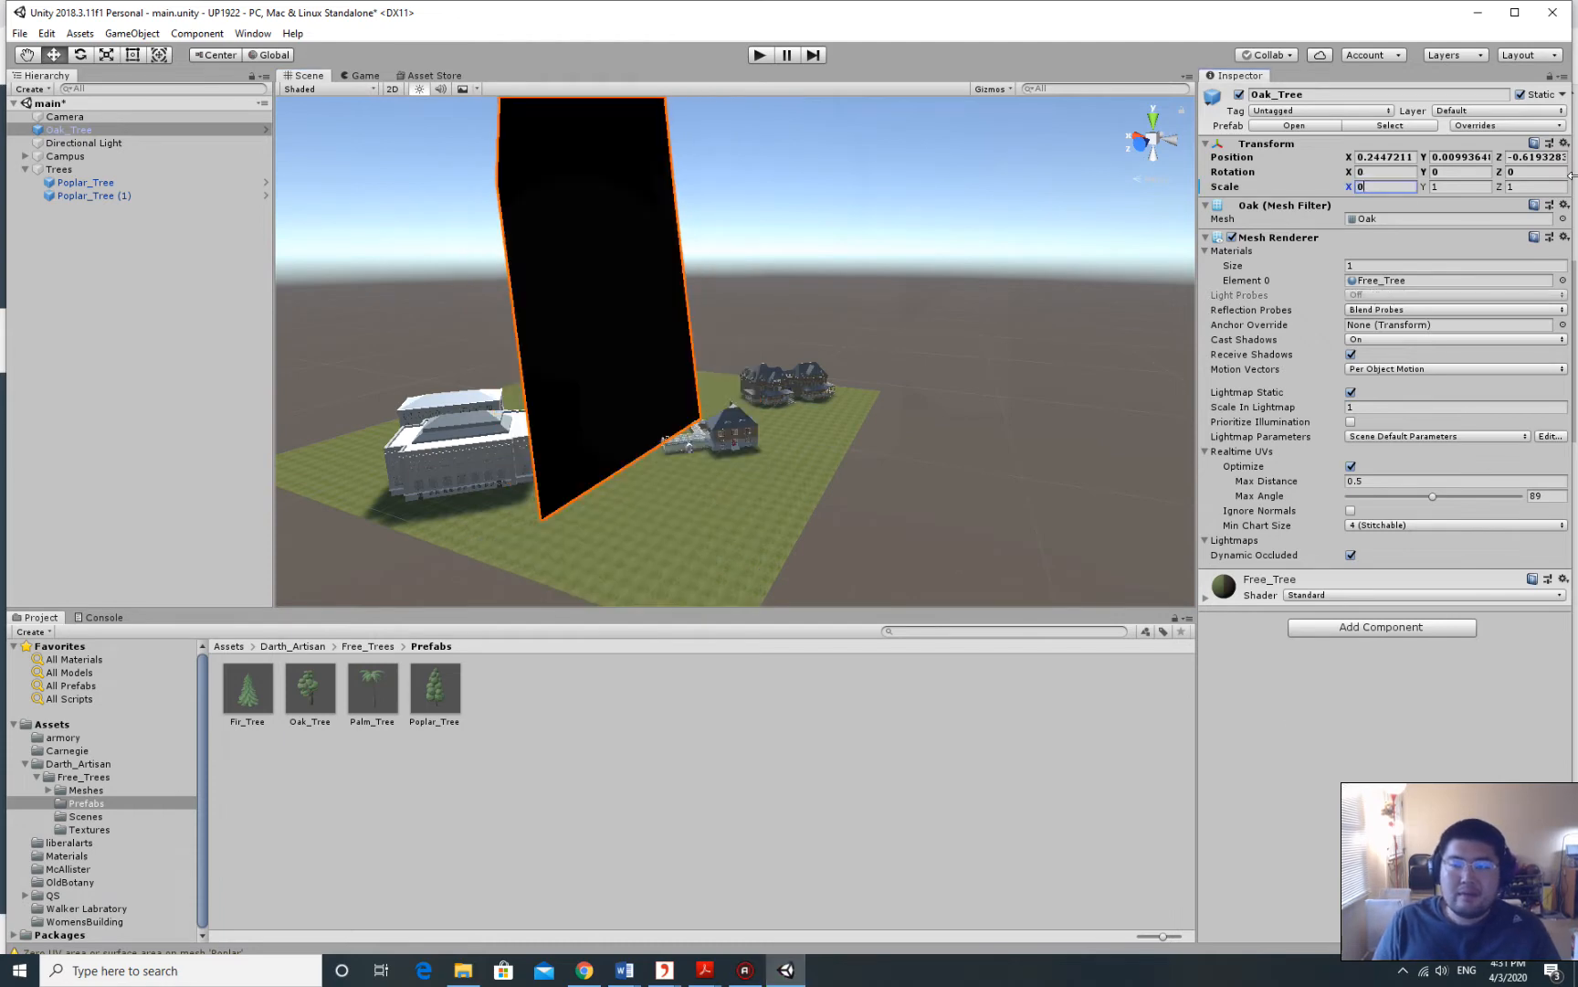
{"action": "key", "text": "Tab"}
{"action": "type", "text": "0.02"}
{"action": "key", "text": "Tab"}
{"action": "type", "text": "0.02"}
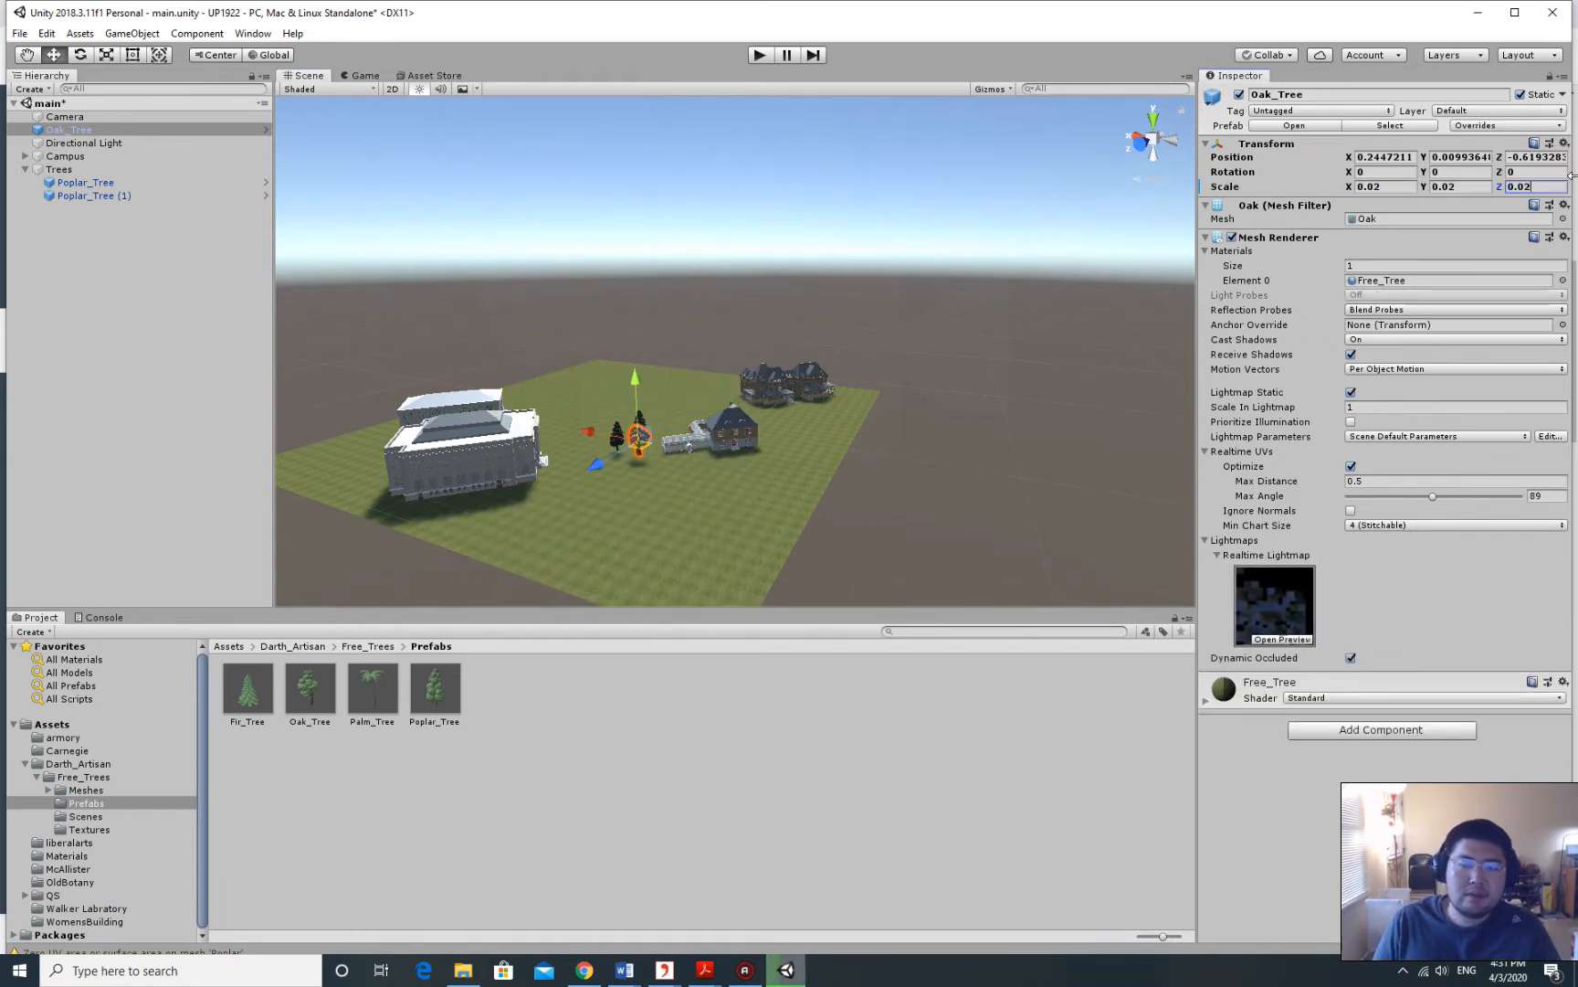
{"action": "key", "text": "Return"}
Set the oak on the lawn near the poplars (X 0.1806, Z -0.4947) and nest it under Trees.
{"action": "middle_click_drag", "start_coordinate": [700, 383], "coordinate": [740, 393]}
{"action": "scroll", "coordinate": [738, 365], "scroll_direction": "up", "scroll_amount": 3}
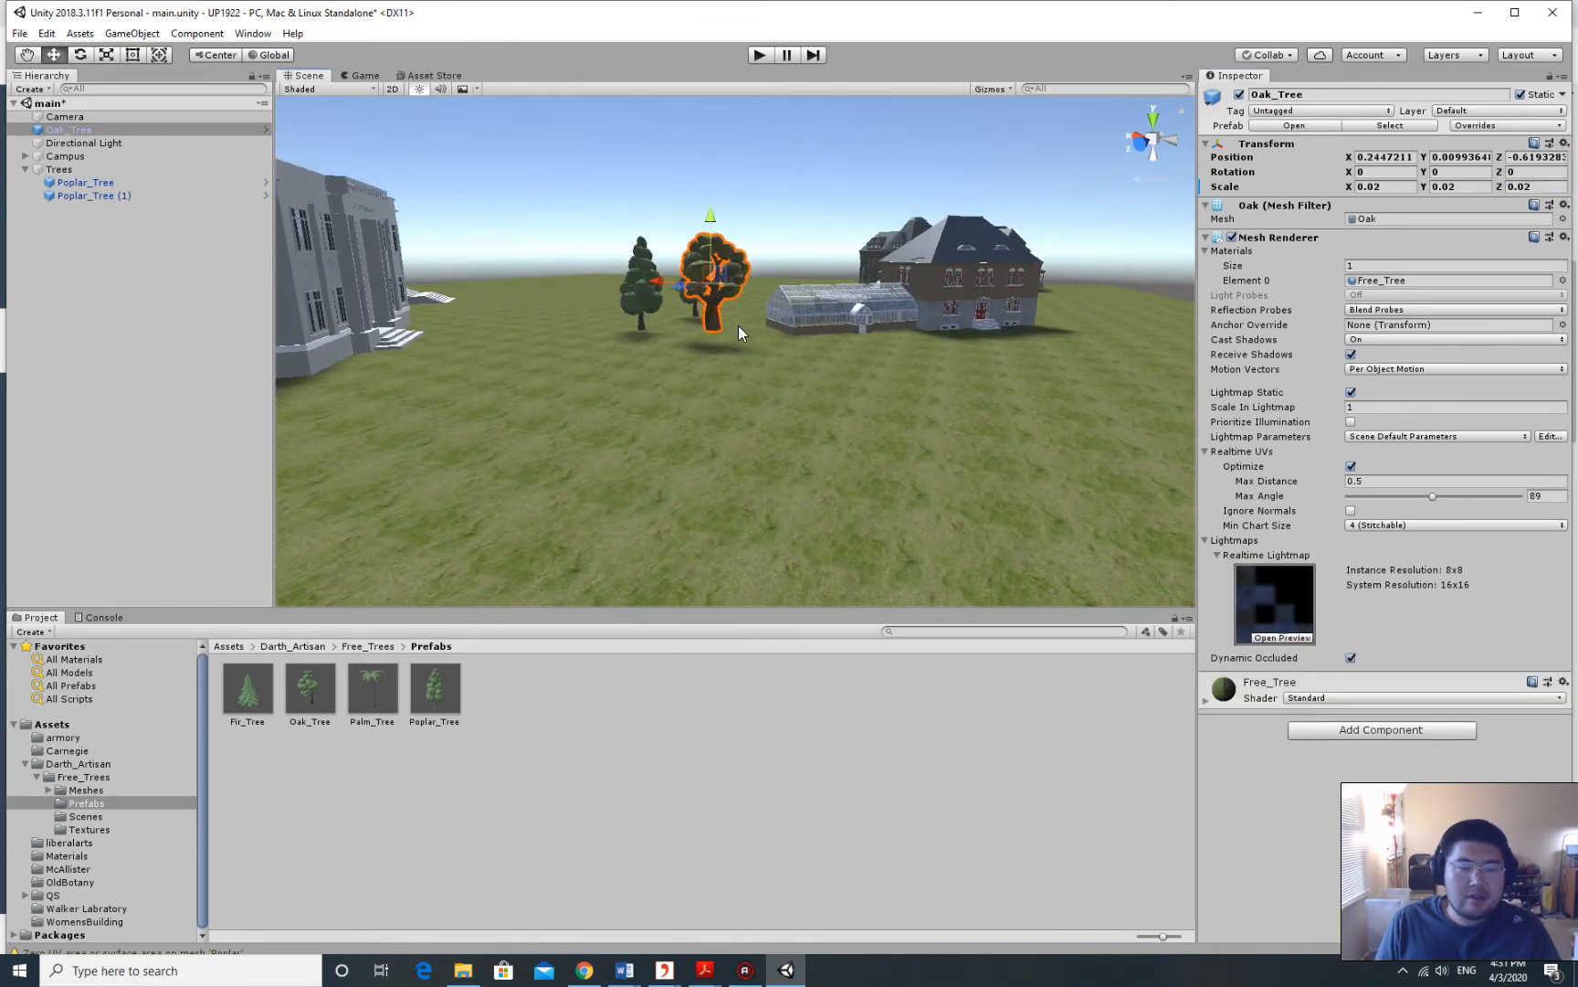
{"action": "scroll", "coordinate": [739, 327], "scroll_direction": "up", "scroll_amount": 3}
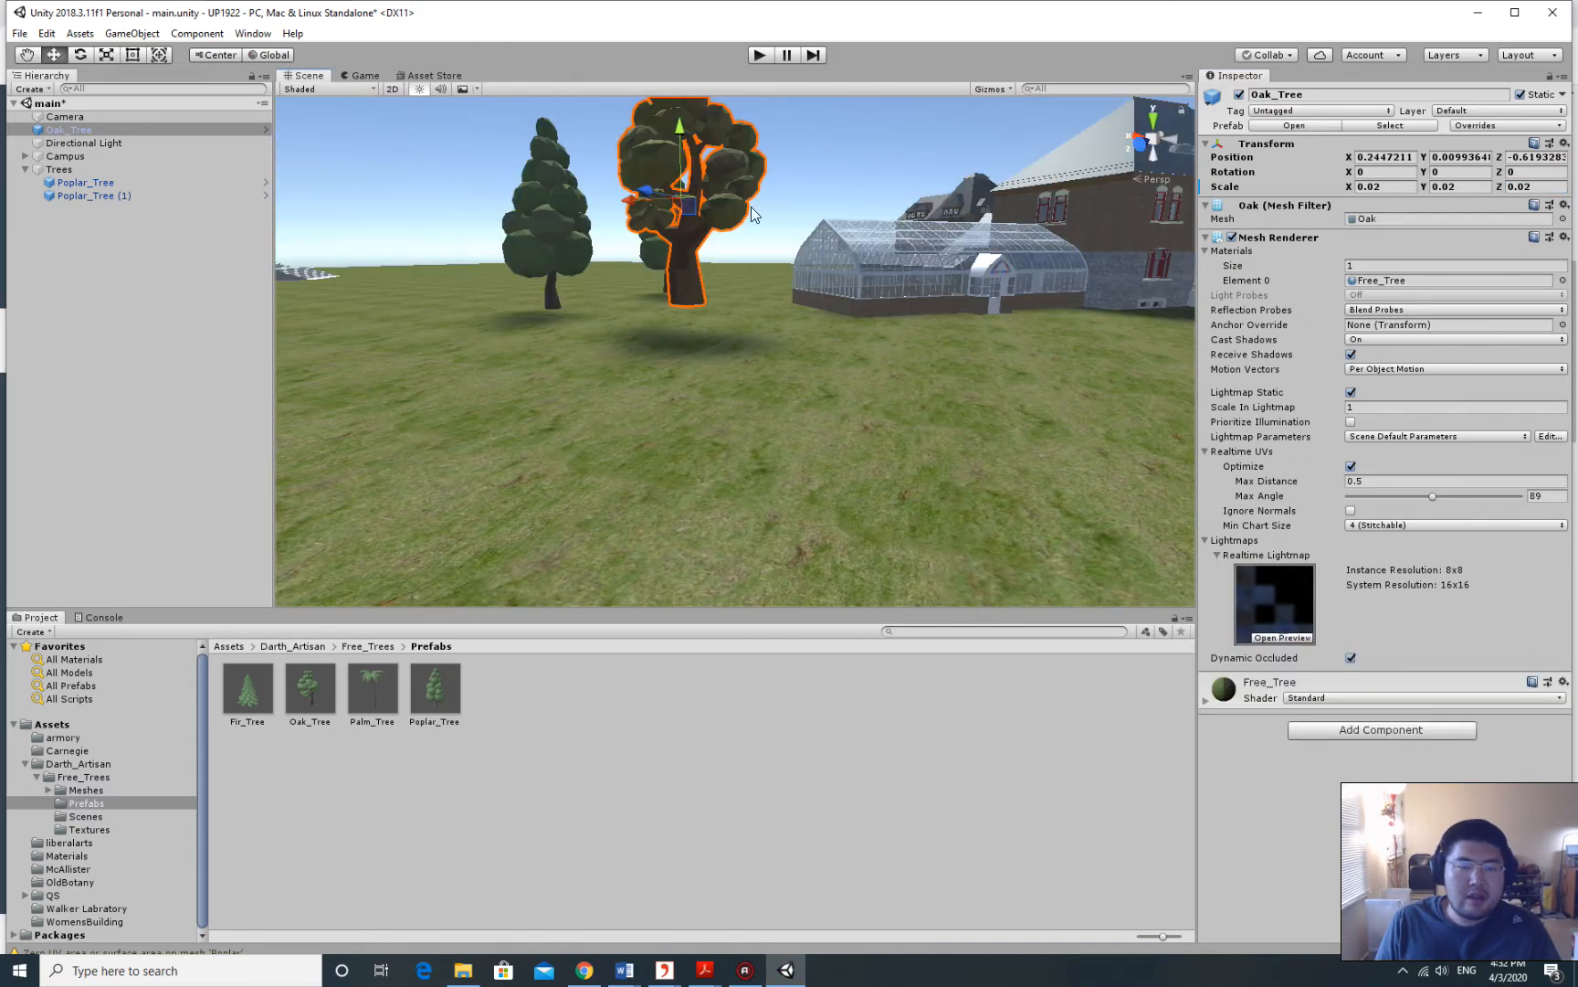
{"action": "left_click_drag", "start_coordinate": [685, 131], "coordinate": [687, 148]}
{"action": "scroll", "coordinate": [738, 279], "scroll_direction": "down", "scroll_amount": 4}
{"action": "right_click_drag", "start_coordinate": [739, 283], "coordinate": [751, 420]}
{"action": "middle_click_drag", "start_coordinate": [751, 420], "coordinate": [747, 391]}
{"action": "scroll", "coordinate": [746, 392], "scroll_direction": "down", "scroll_amount": 2}
{"action": "left_click_drag", "start_coordinate": [697, 394], "coordinate": [740, 482]}
{"action": "right_click_drag", "start_coordinate": [740, 482], "coordinate": [782, 455]}
{"action": "scroll", "coordinate": [839, 398], "scroll_direction": "down", "scroll_amount": 5}
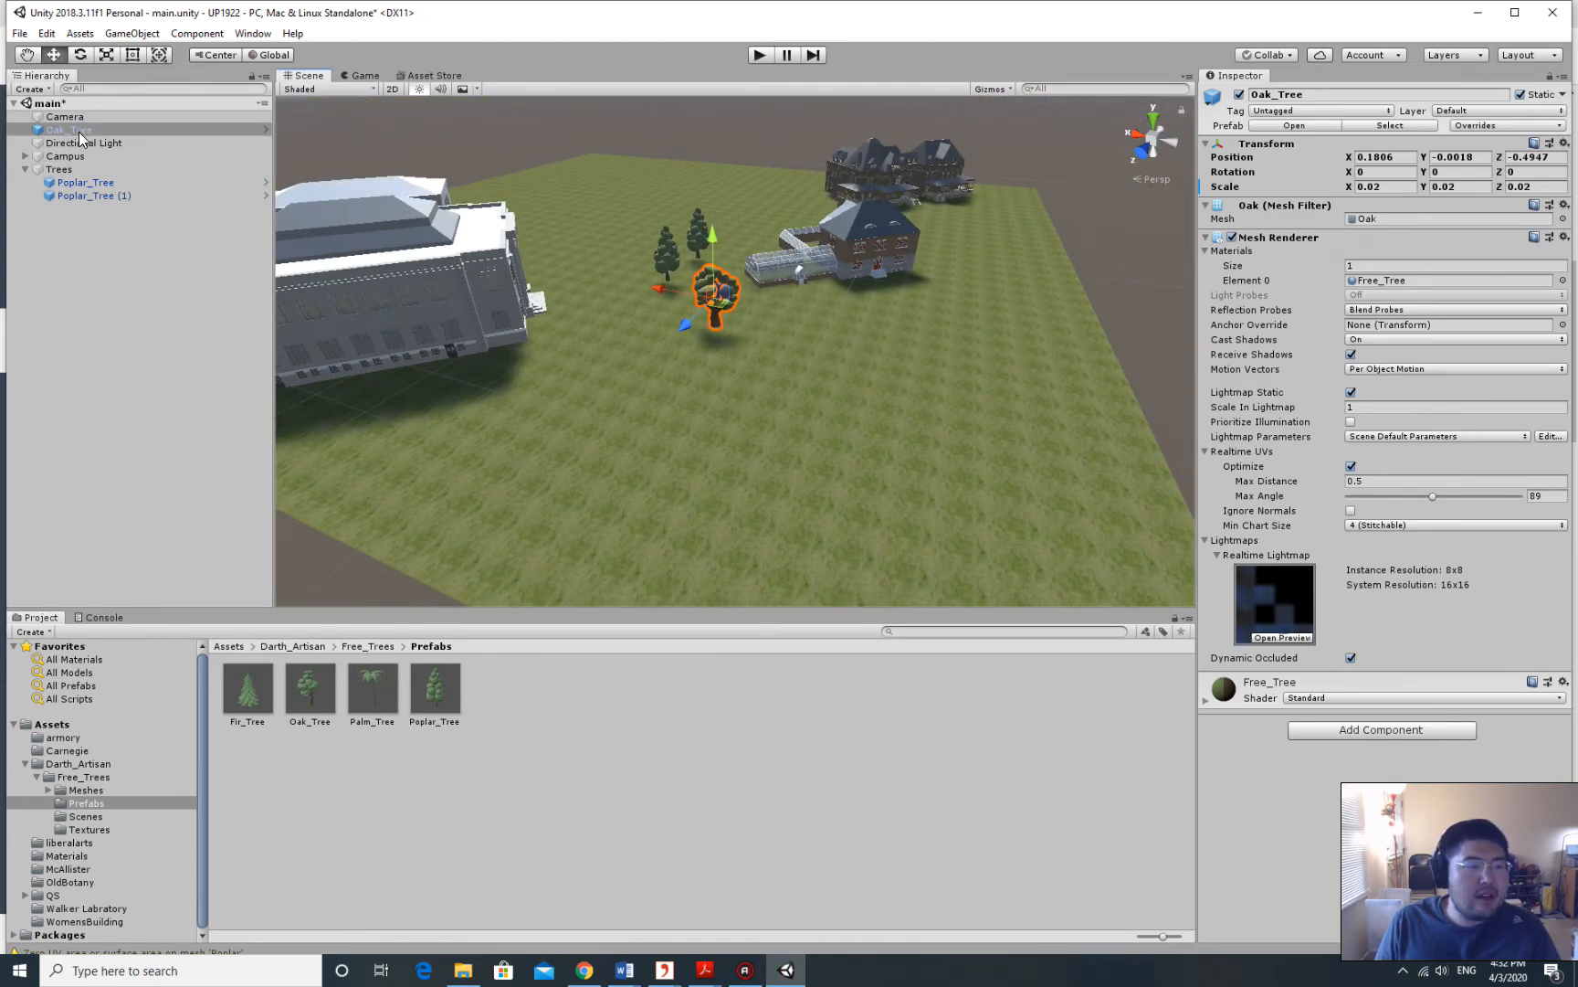
{"action": "left_click_drag", "start_coordinate": [80, 137], "coordinate": [91, 174]}
Duplicate Oak_Tree in the Trees group and offset the copy along X to -3.231.
{"action": "left_click", "coordinate": [91, 182]}
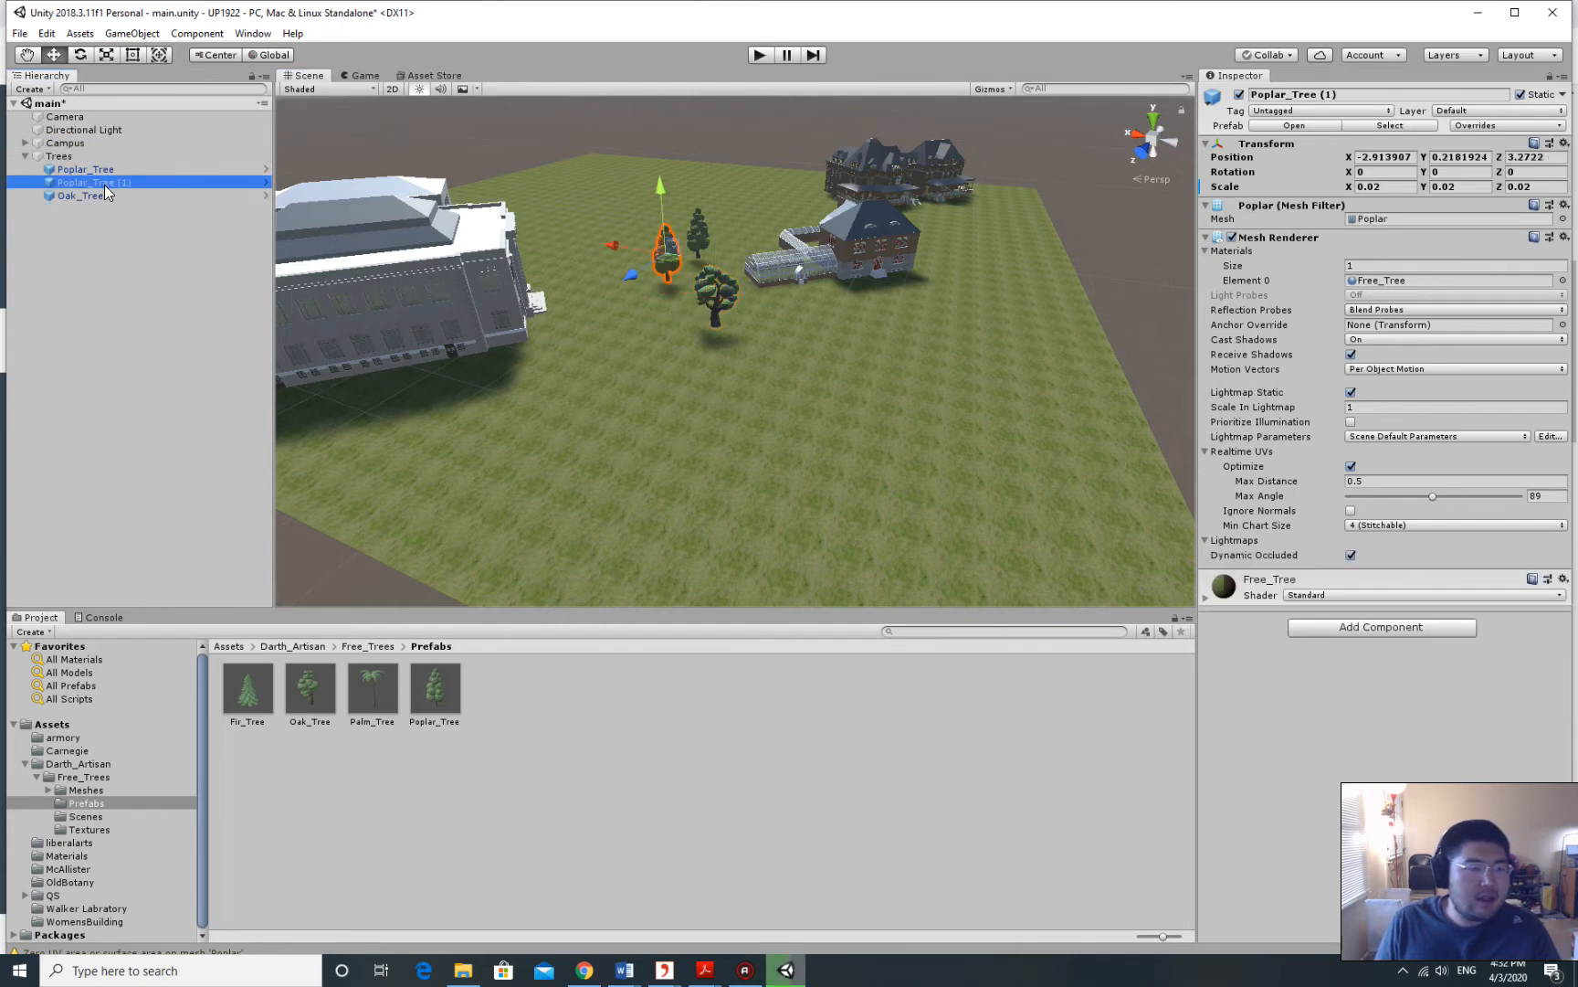
{"action": "right_click", "coordinate": [92, 195]}
{"action": "left_click", "coordinate": [92, 196]}
{"action": "right_click", "coordinate": [91, 195]}
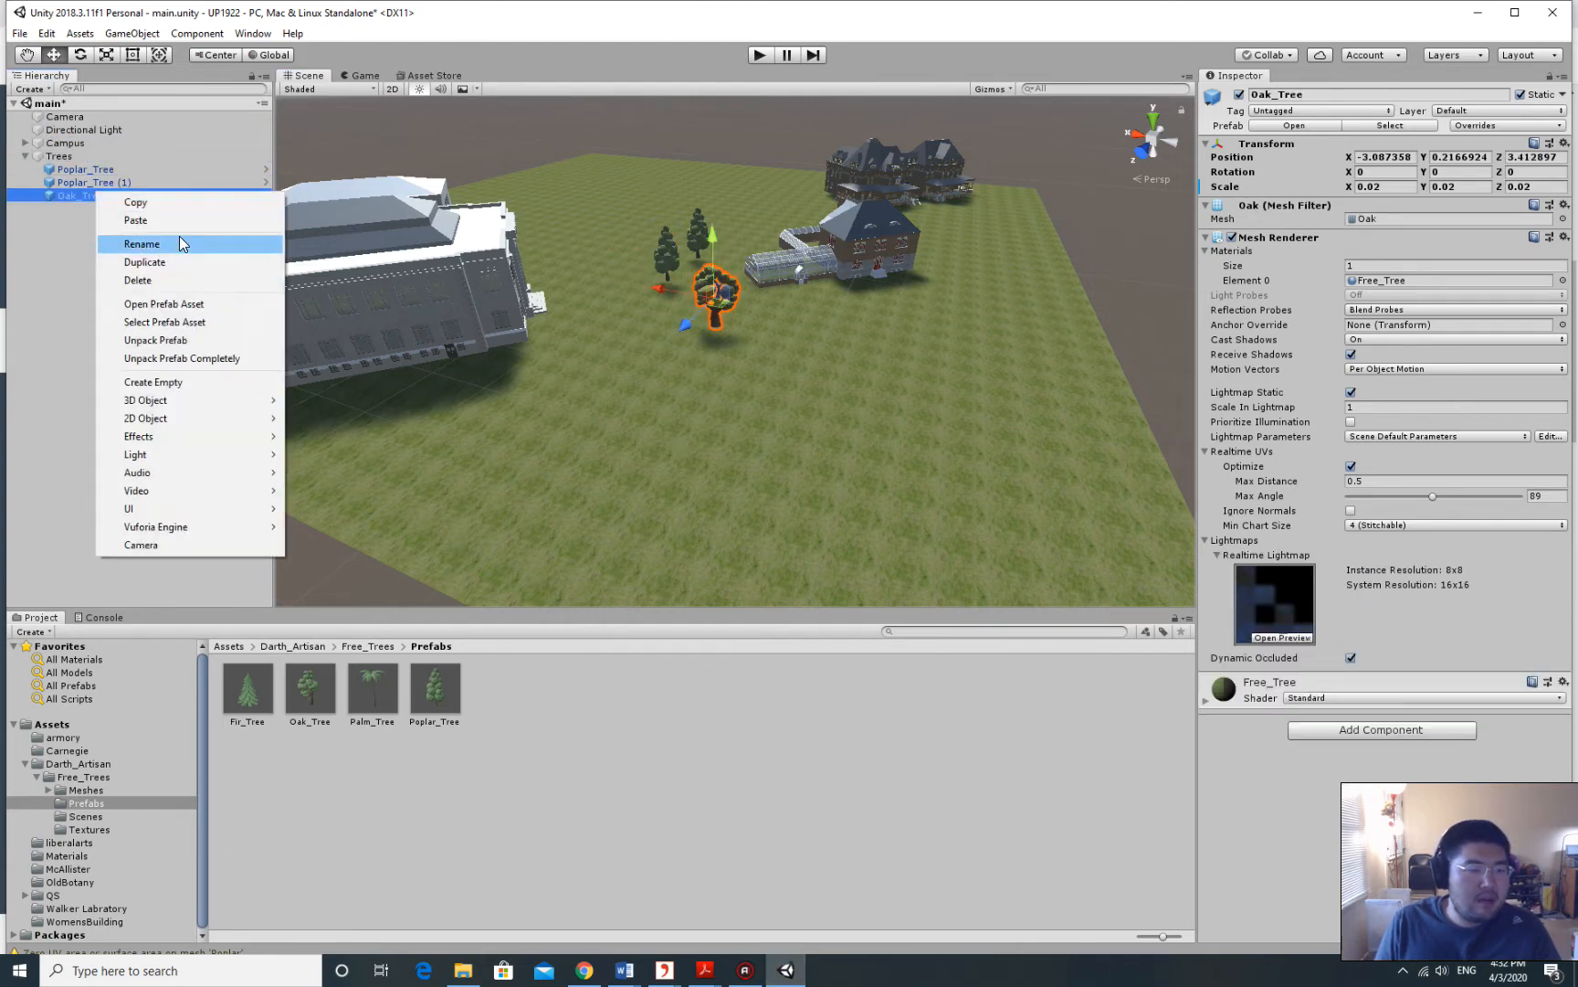
{"action": "left_click", "coordinate": [144, 262]}
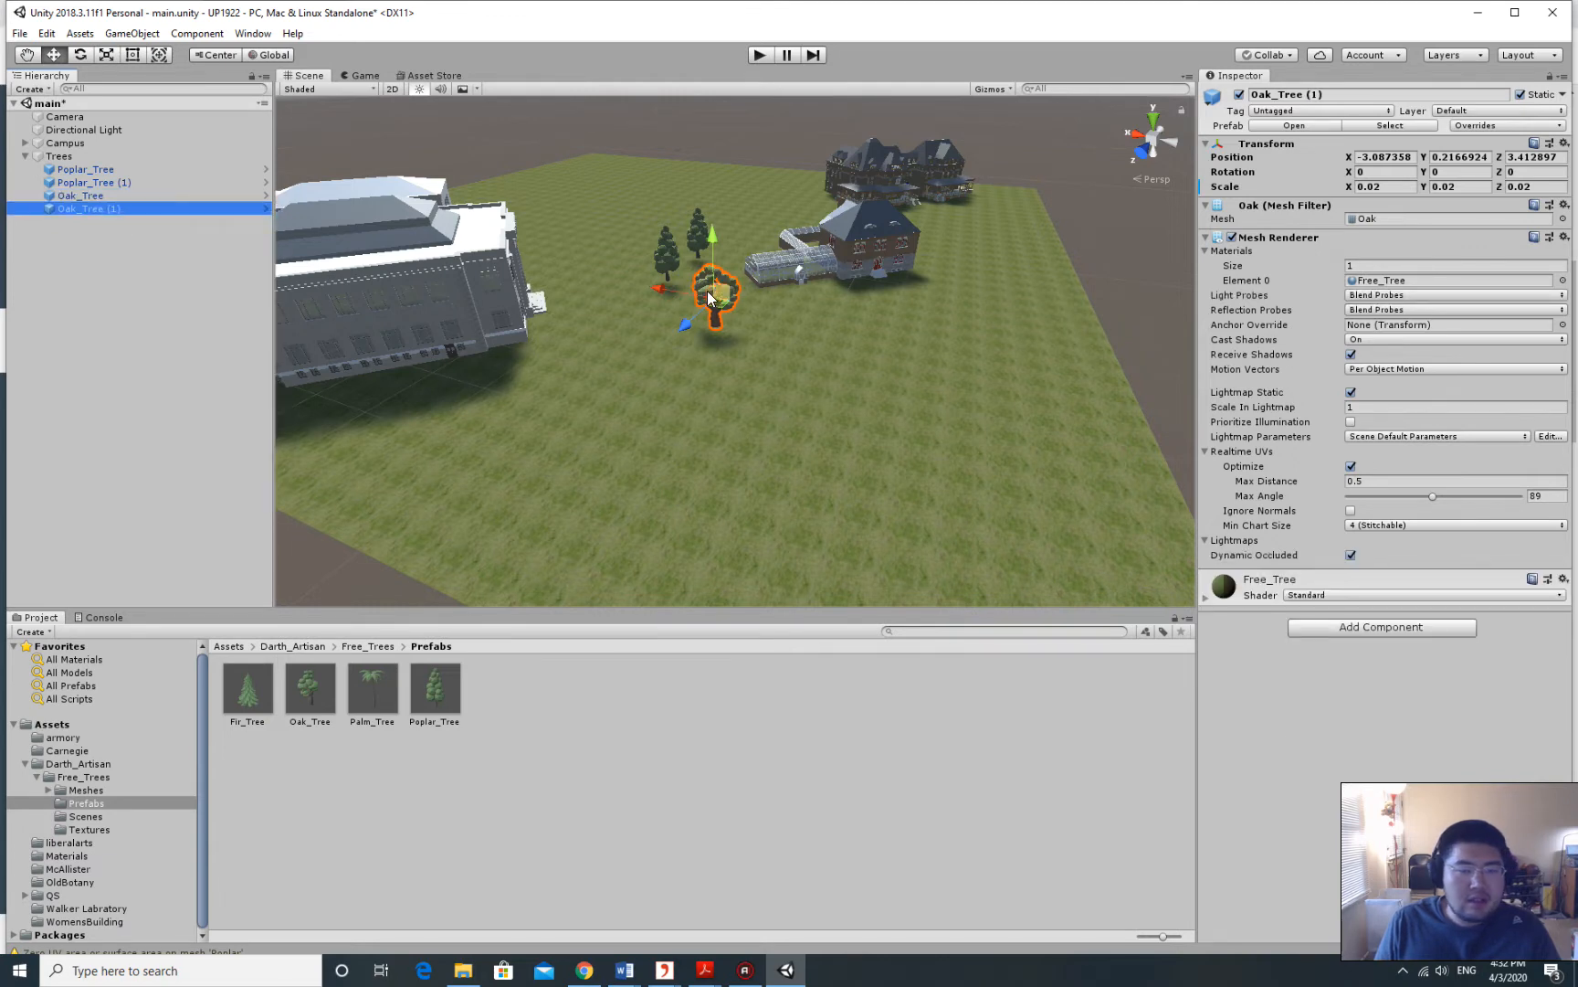
{"action": "left_click_drag", "start_coordinate": [659, 286], "coordinate": [710, 304]}
Orbit and pan the Scene view to inspect Oak_Tree (1) beside the original oak.
{"action": "right_click_drag", "start_coordinate": [711, 304], "coordinate": [981, 354]}
{"action": "middle_click_drag", "start_coordinate": [981, 354], "coordinate": [976, 330]}
{"action": "right_click_drag", "start_coordinate": [976, 330], "coordinate": [967, 314]}
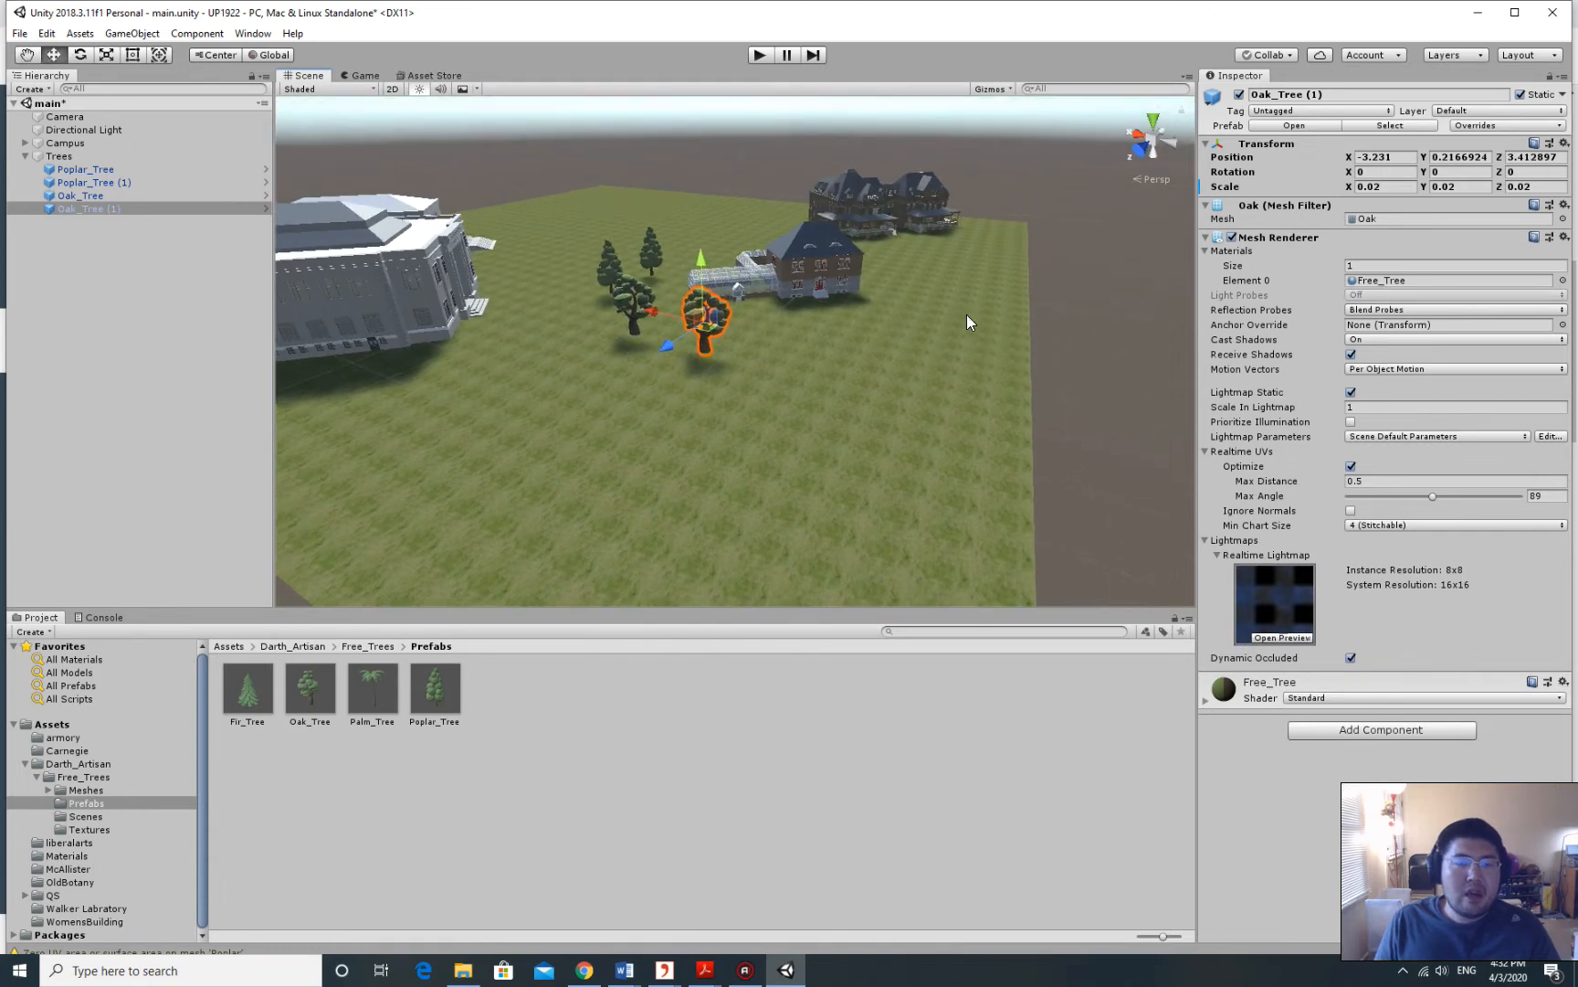
{"action": "middle_click_drag", "start_coordinate": [966, 315], "coordinate": [970, 327]}
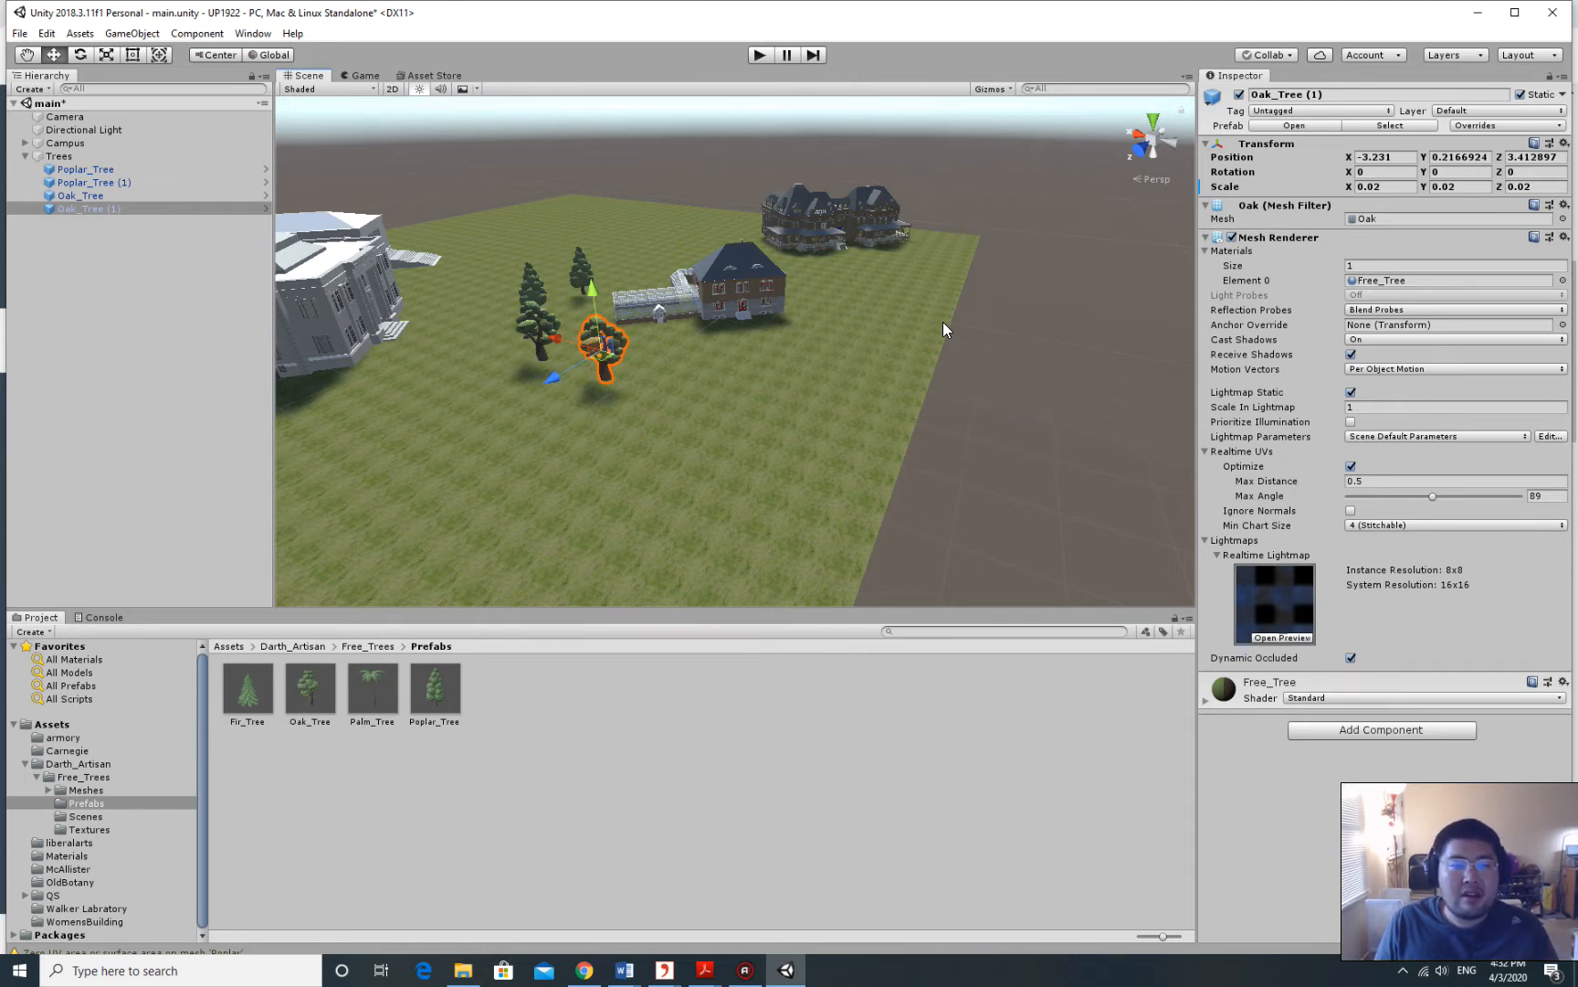
{"action": "scroll", "coordinate": [788, 318], "scroll_direction": "down", "scroll_amount": 3}
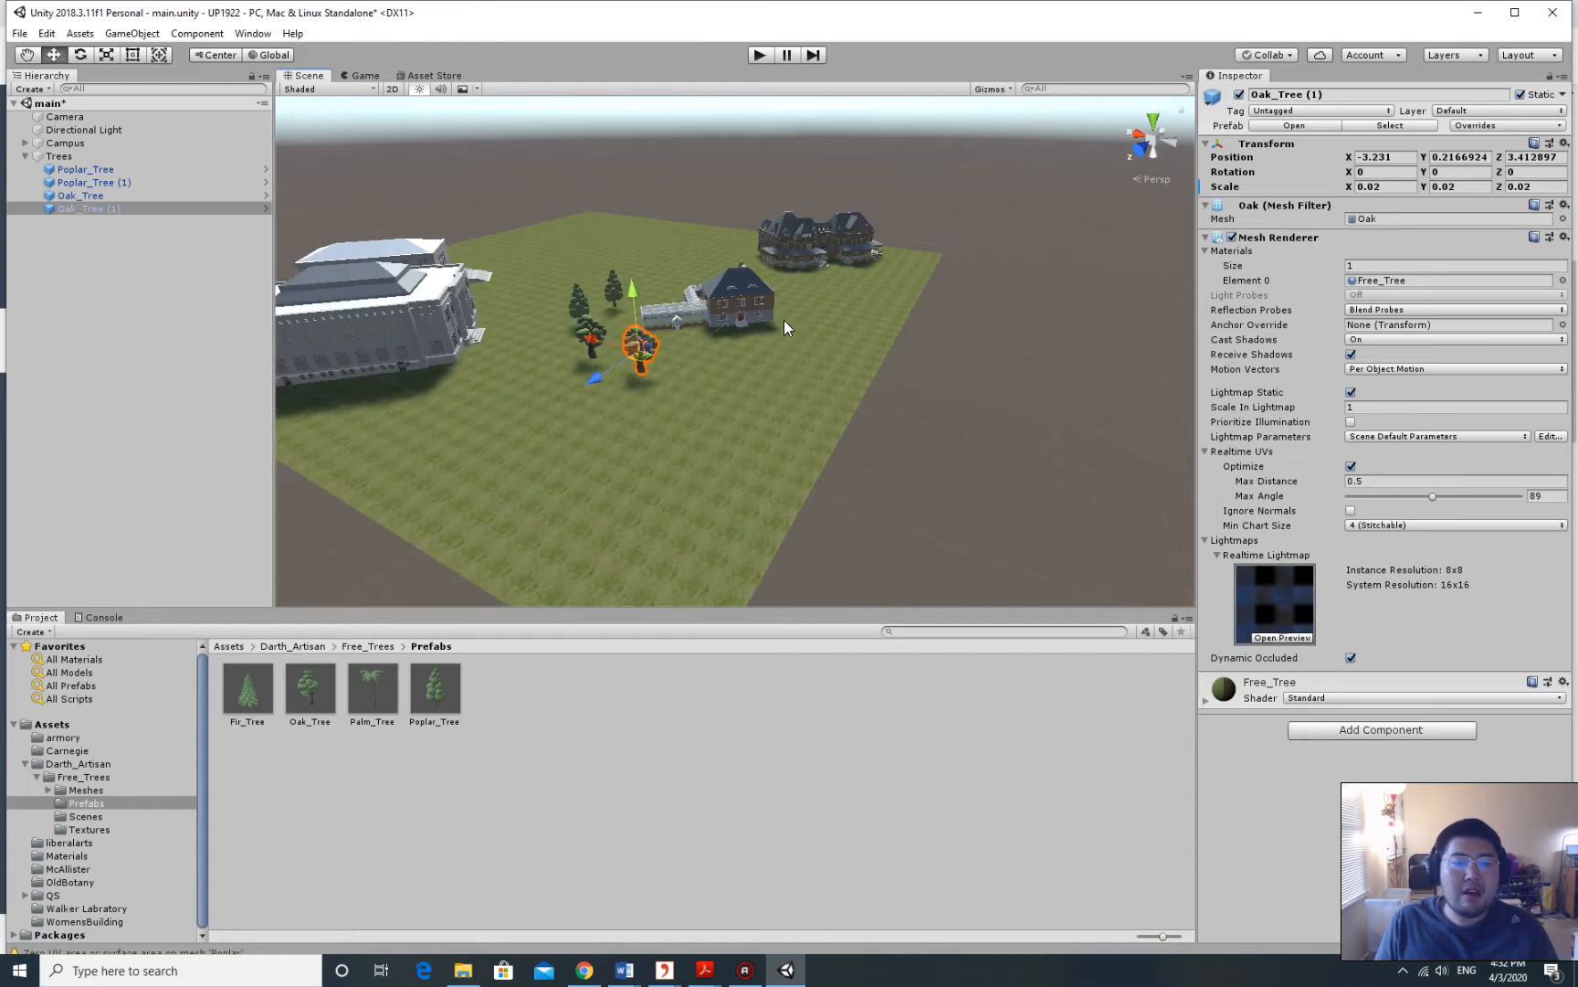
{"action": "middle_click_drag", "start_coordinate": [785, 320], "coordinate": [900, 358]}
{"action": "left_click", "coordinate": [866, 218]}
{"action": "right_click_drag", "start_coordinate": [866, 218], "coordinate": [929, 234]}
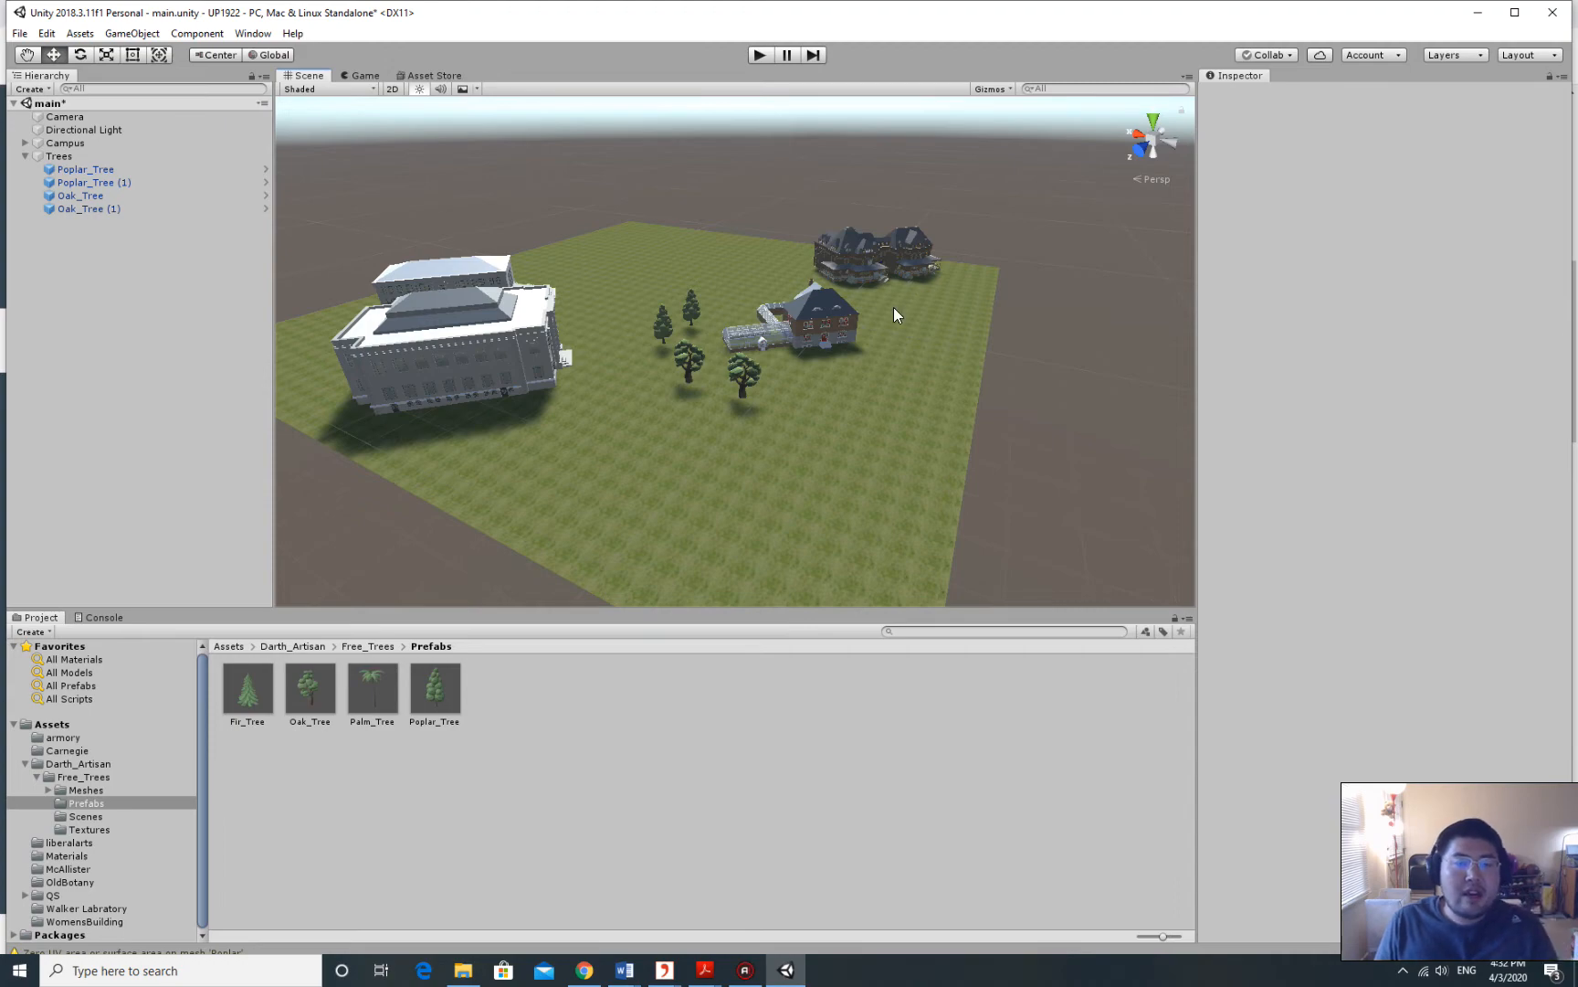
{"action": "left_click", "coordinate": [584, 970]}
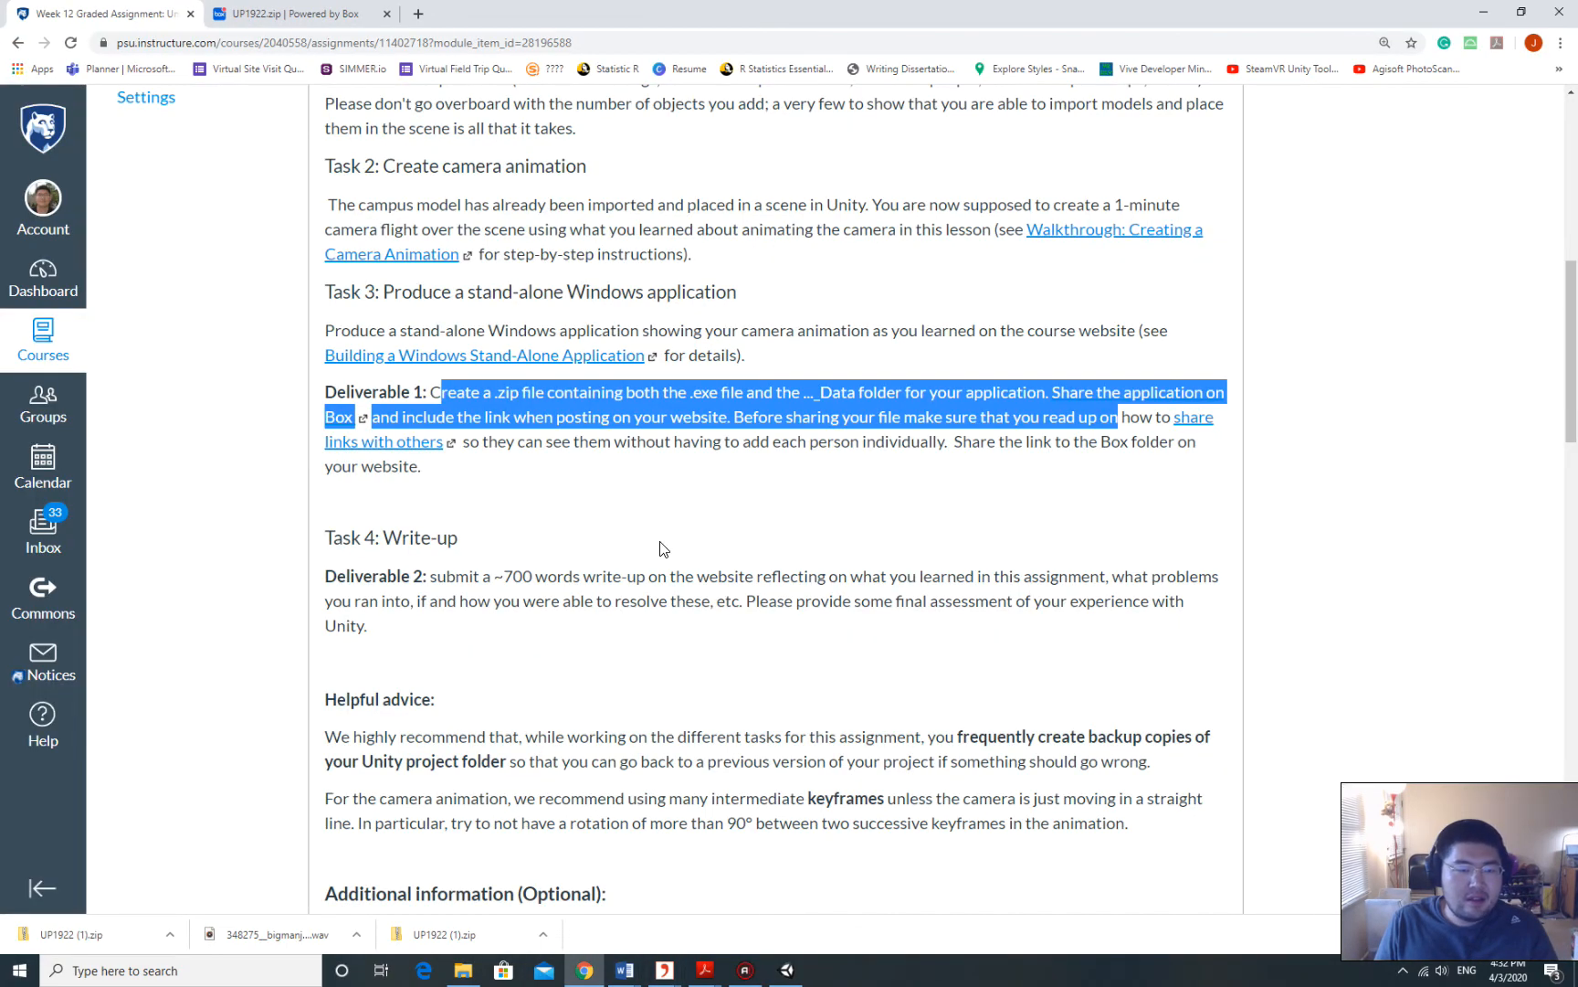
{"action": "scroll", "coordinate": [661, 548], "scroll_direction": "down", "scroll_amount": 2}
{"action": "scroll", "coordinate": [661, 548], "scroll_direction": "up", "scroll_amount": 5}
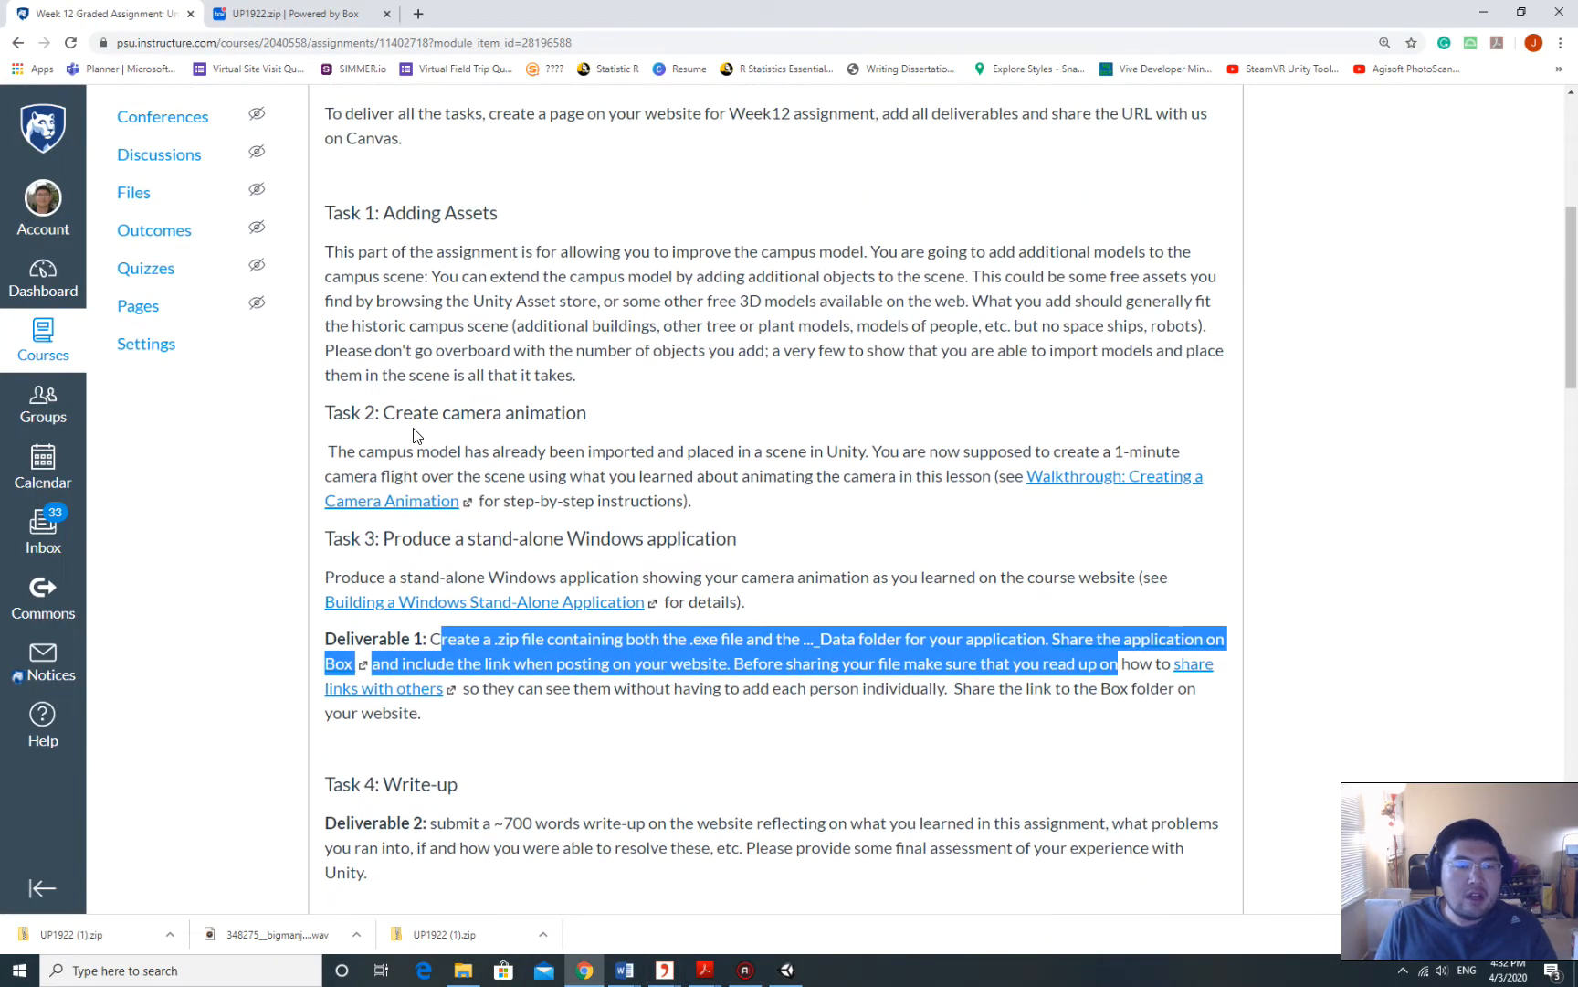
{"action": "double_click", "coordinate": [1328, 9]}
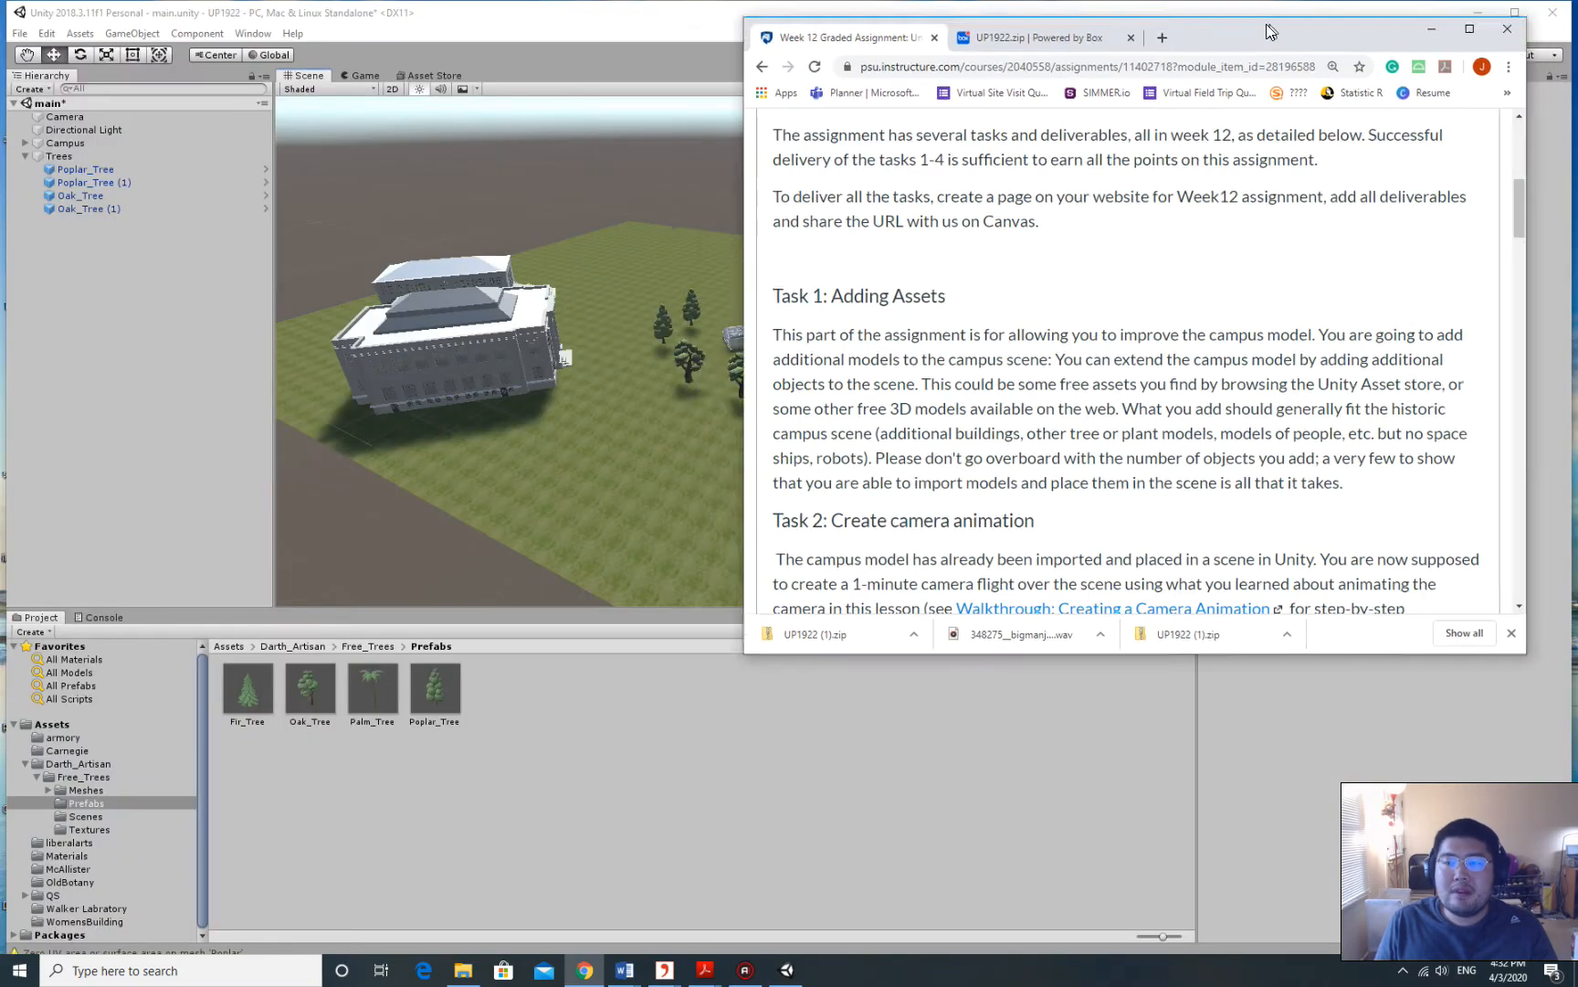
{"action": "left_click", "coordinate": [1370, 53]}
{"action": "left_click_drag", "start_coordinate": [877, 318], "coordinate": [913, 283], "text": "alt"}
Add an empty GameObject named 'Camera Setup' and drag the Camera onto it as a child.
{"action": "left_click", "coordinate": [24, 155]}
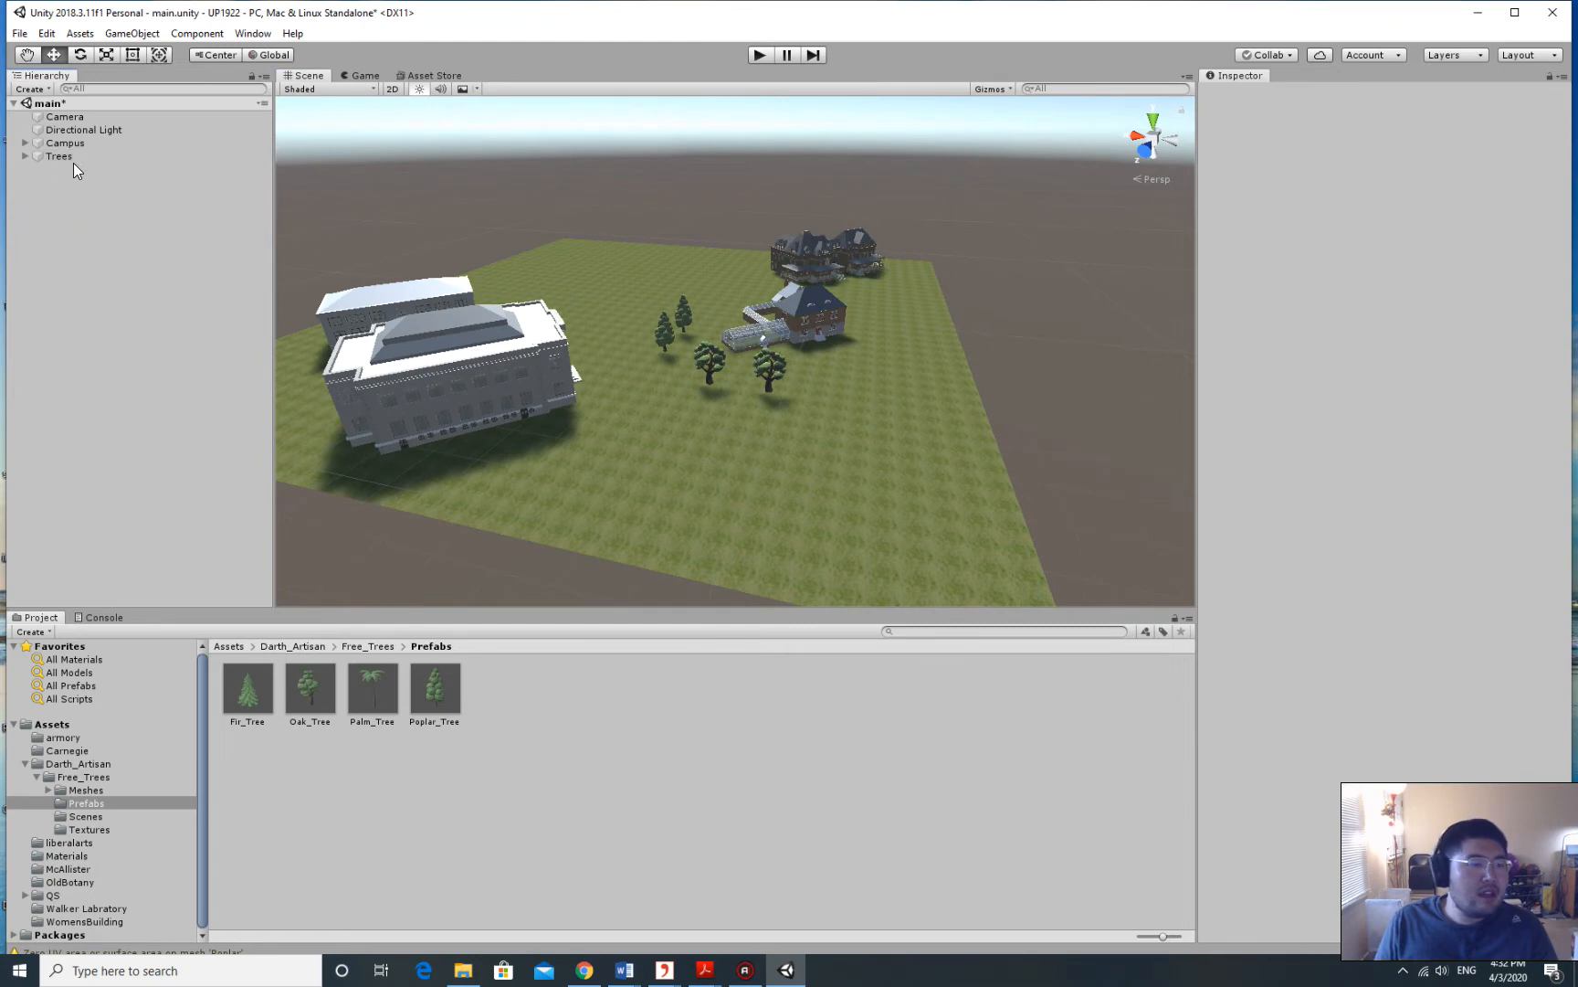
{"action": "right_click", "coordinate": [95, 206]}
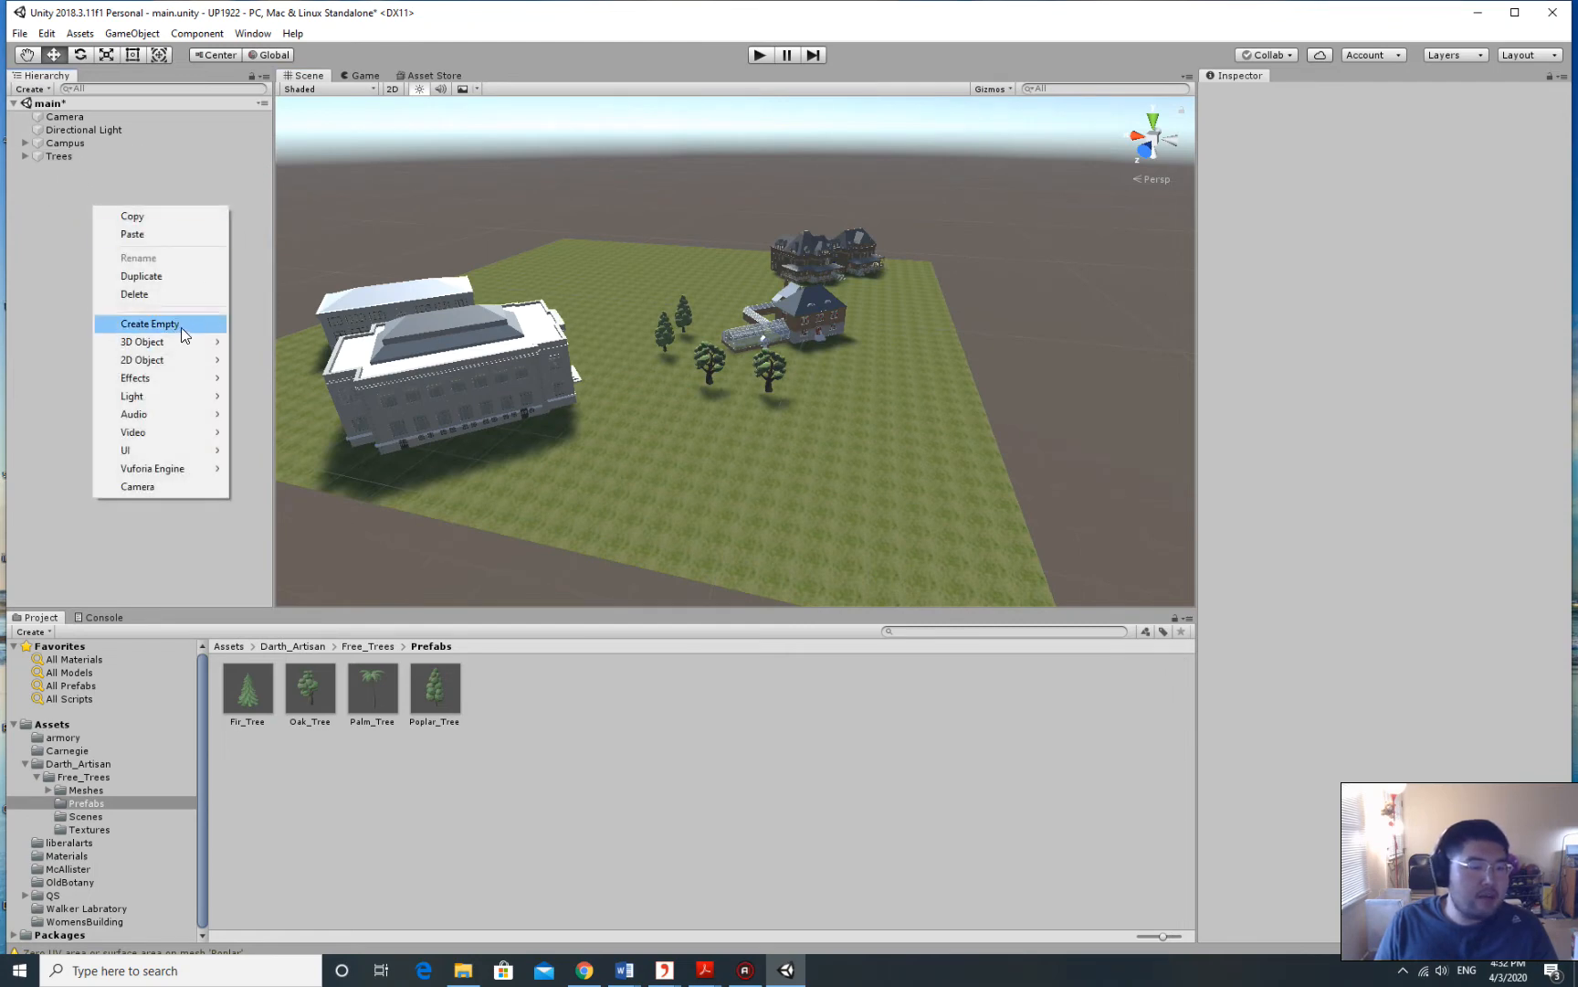
{"action": "left_click", "coordinate": [75, 208]}
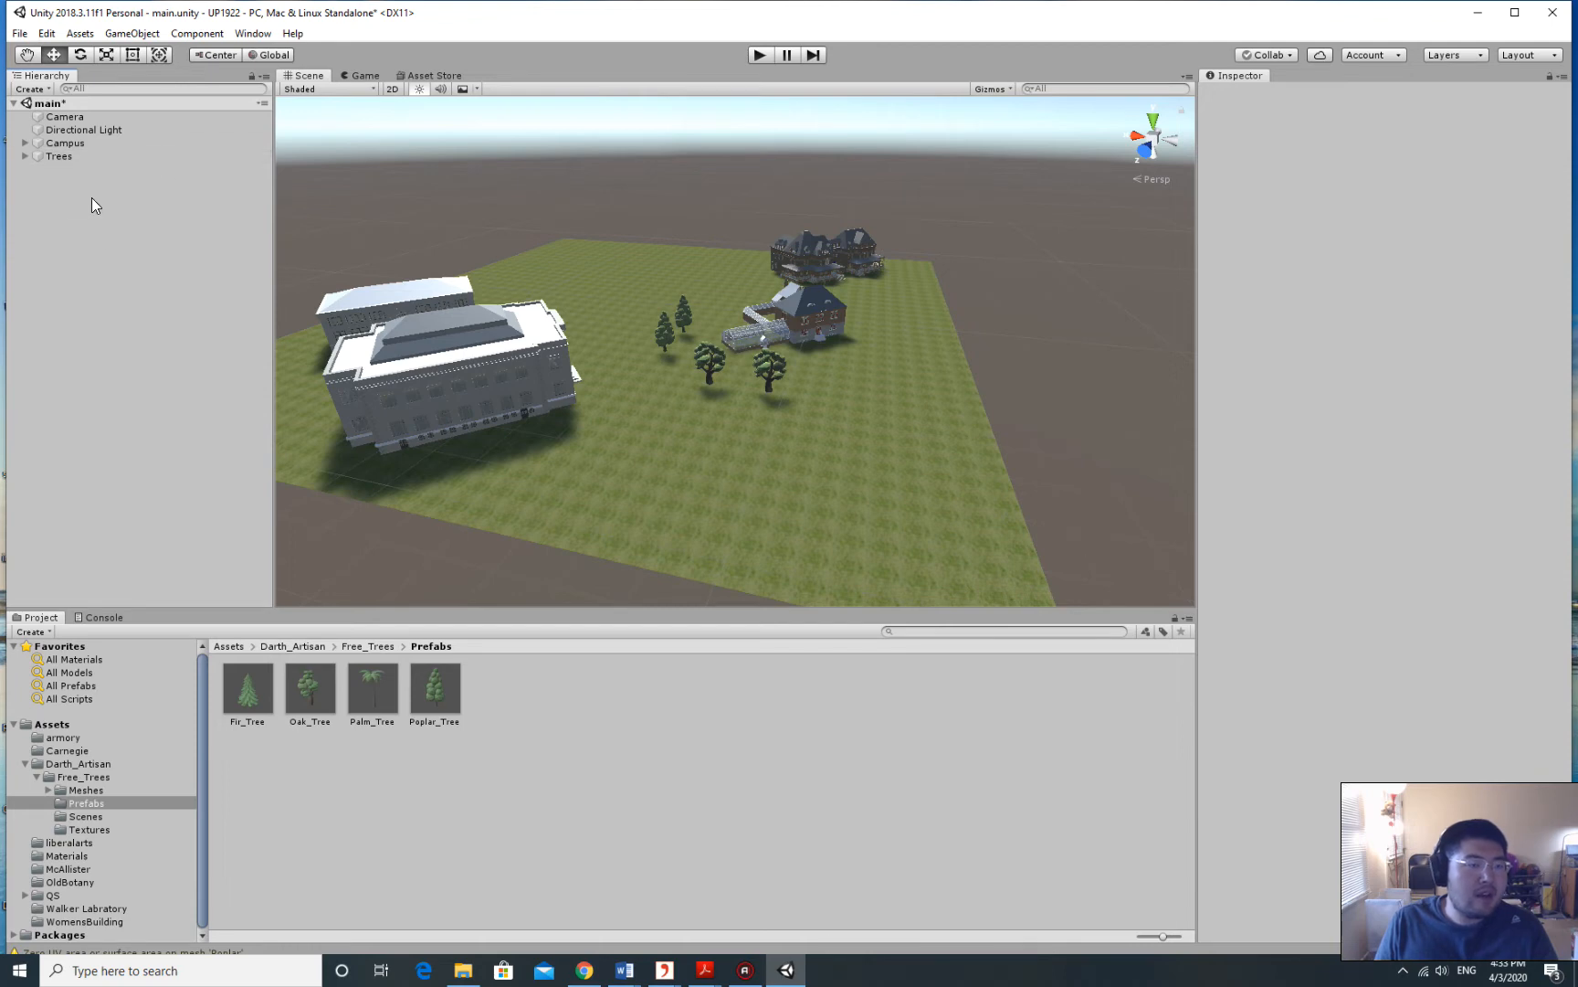
{"action": "right_click", "coordinate": [80, 215]}
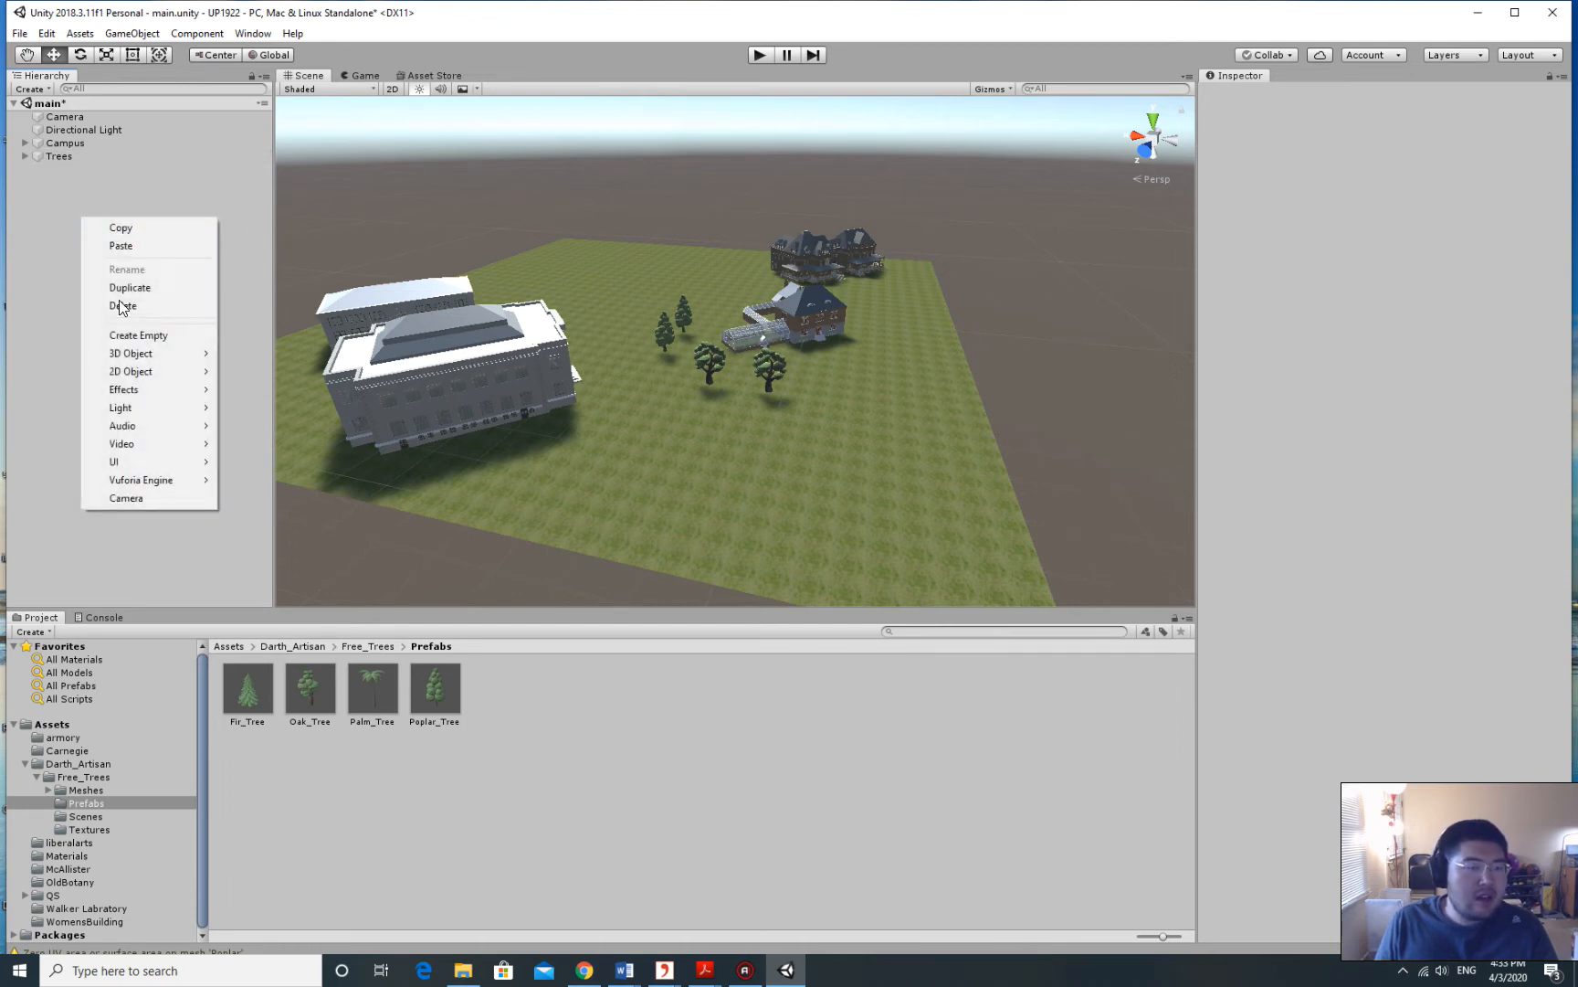
{"action": "left_click", "coordinate": [159, 337]}
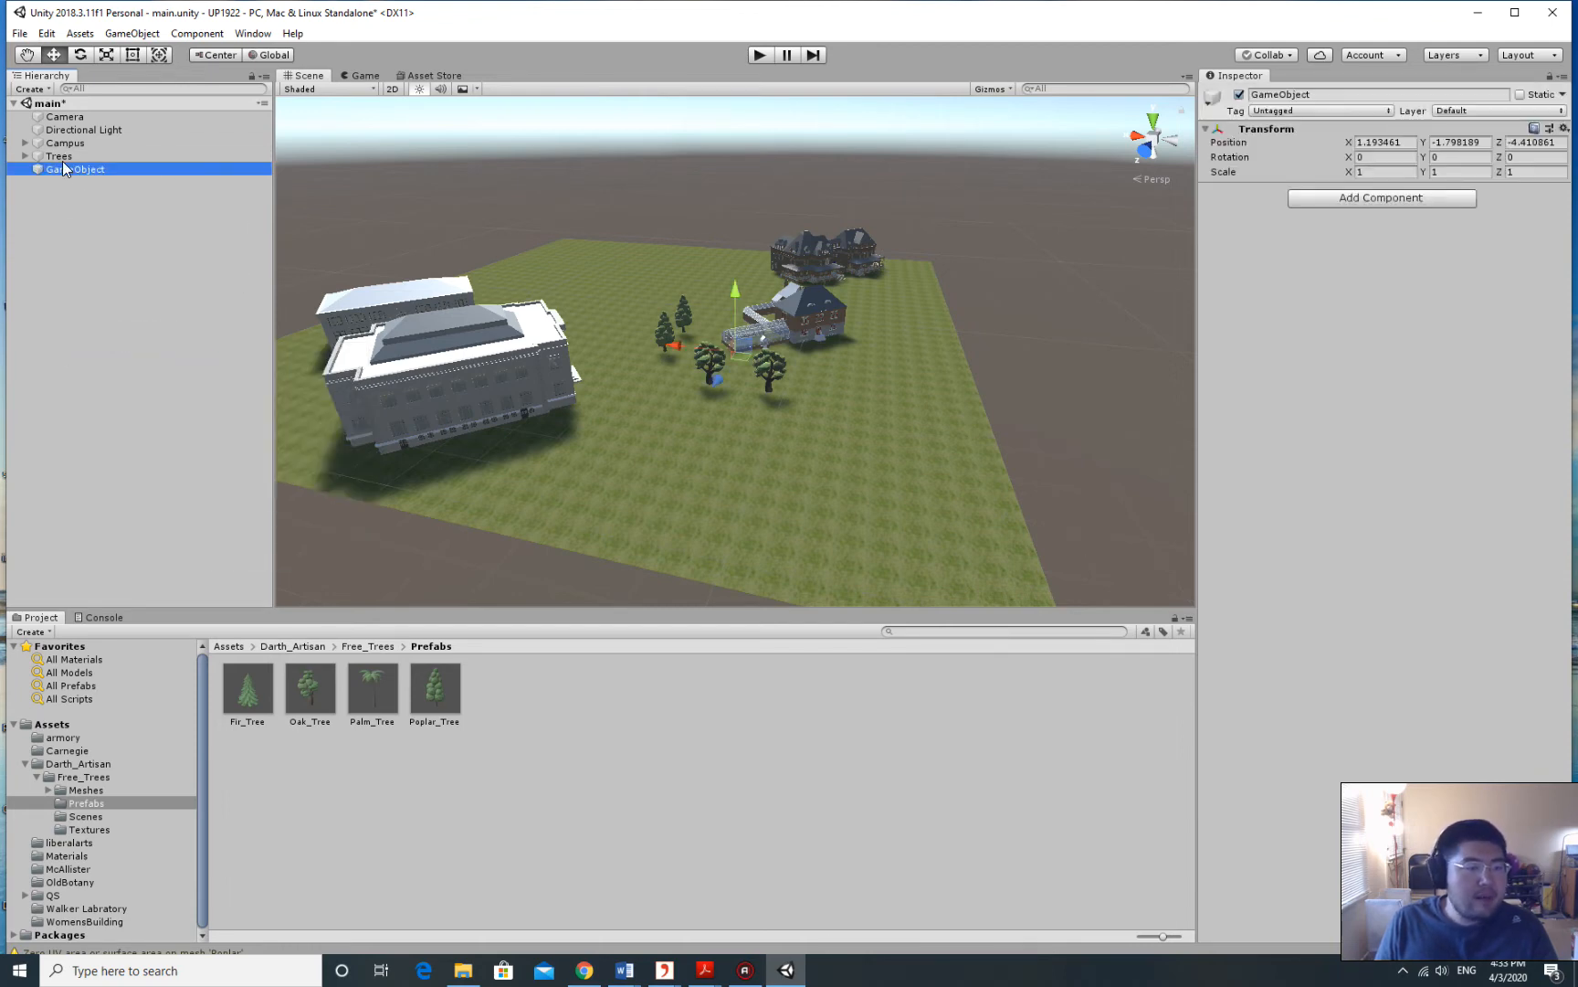
{"action": "left_click", "coordinate": [111, 169]}
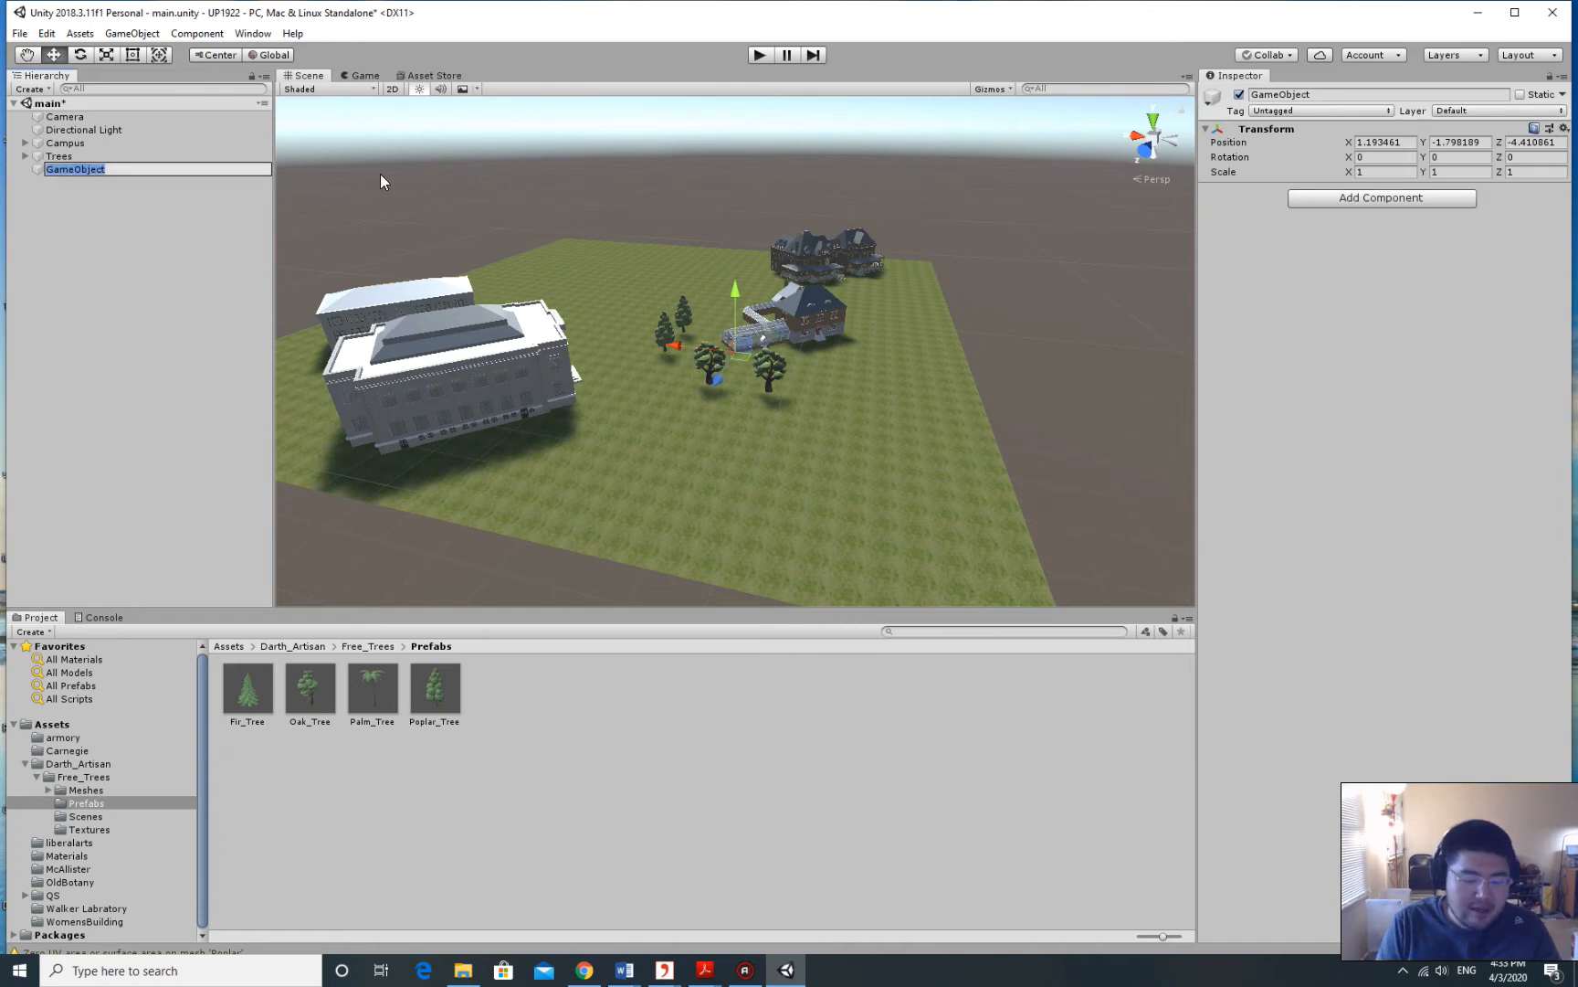
{"action": "type", "text": "C"}
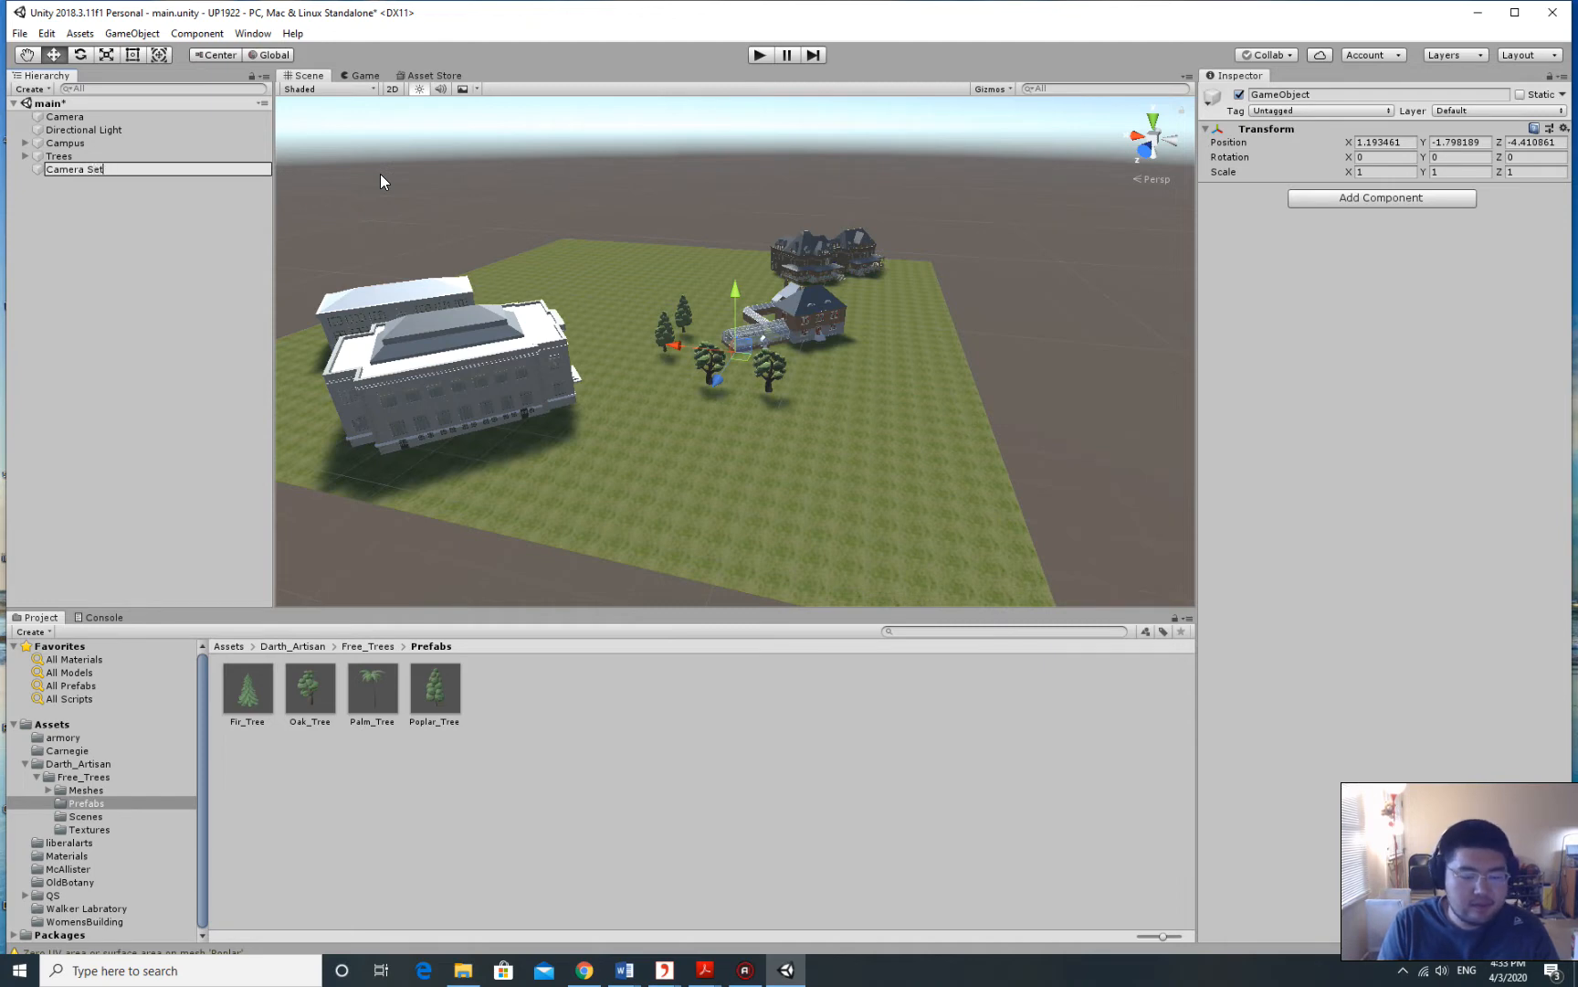
{"action": "key", "text": "Return"}
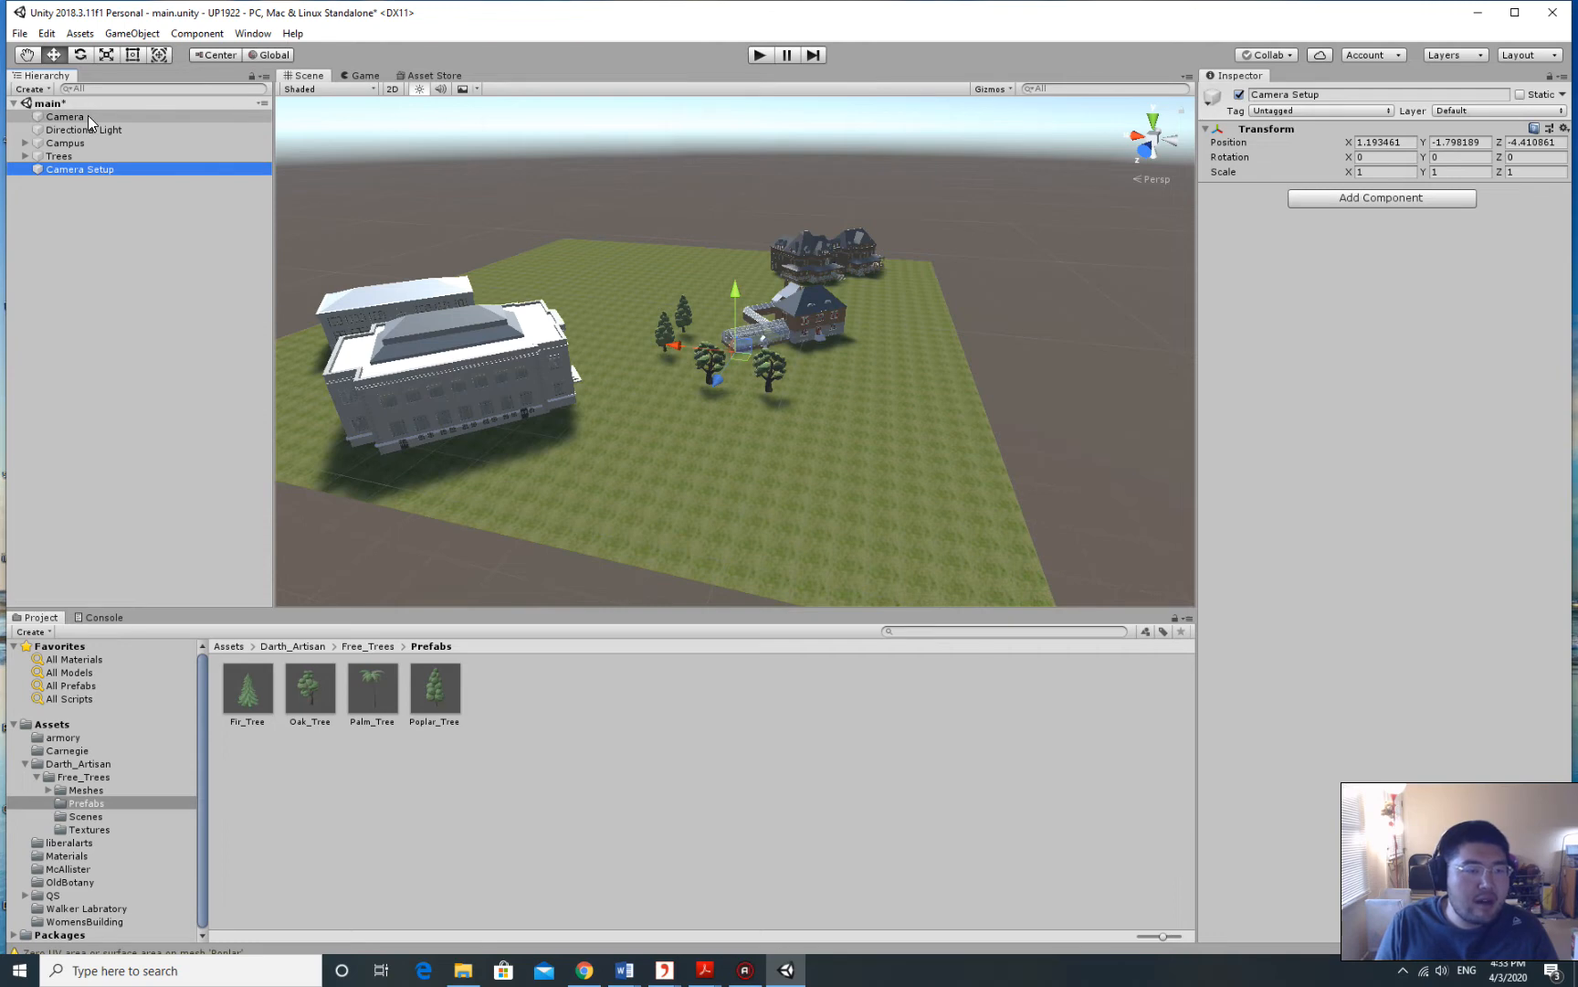
{"action": "left_click_drag", "start_coordinate": [87, 115], "coordinate": [108, 170]}
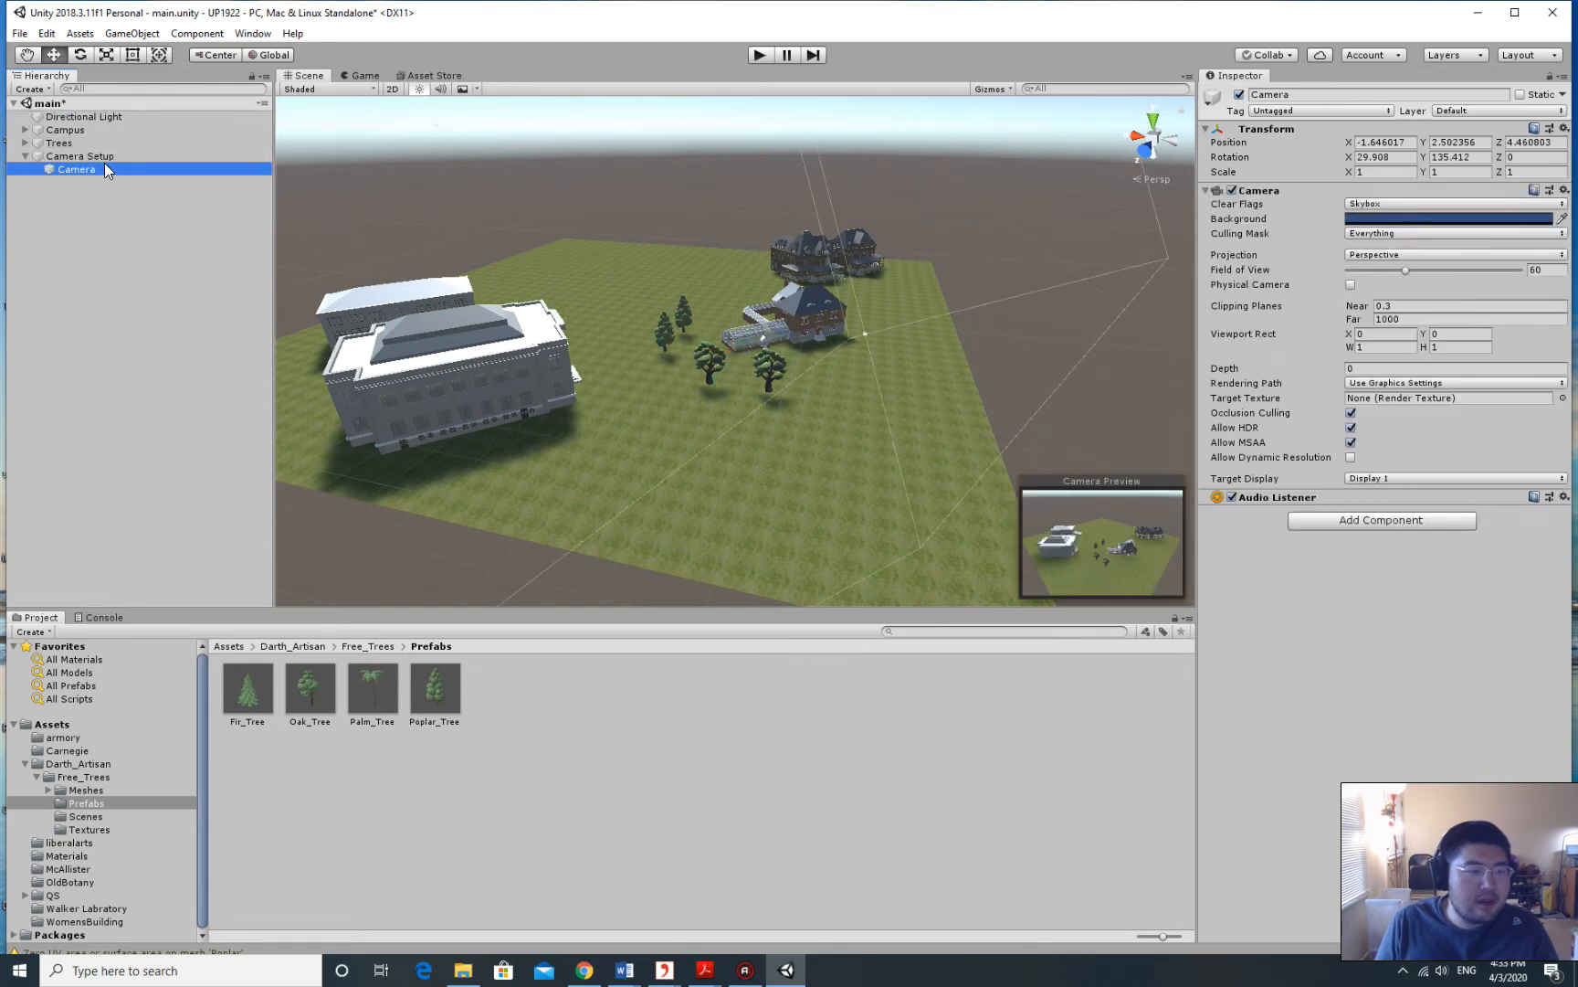
Expand Camera Setup in the Hierarchy and frame it and the Camera in the Scene view.
{"action": "left_click", "coordinate": [41, 212]}
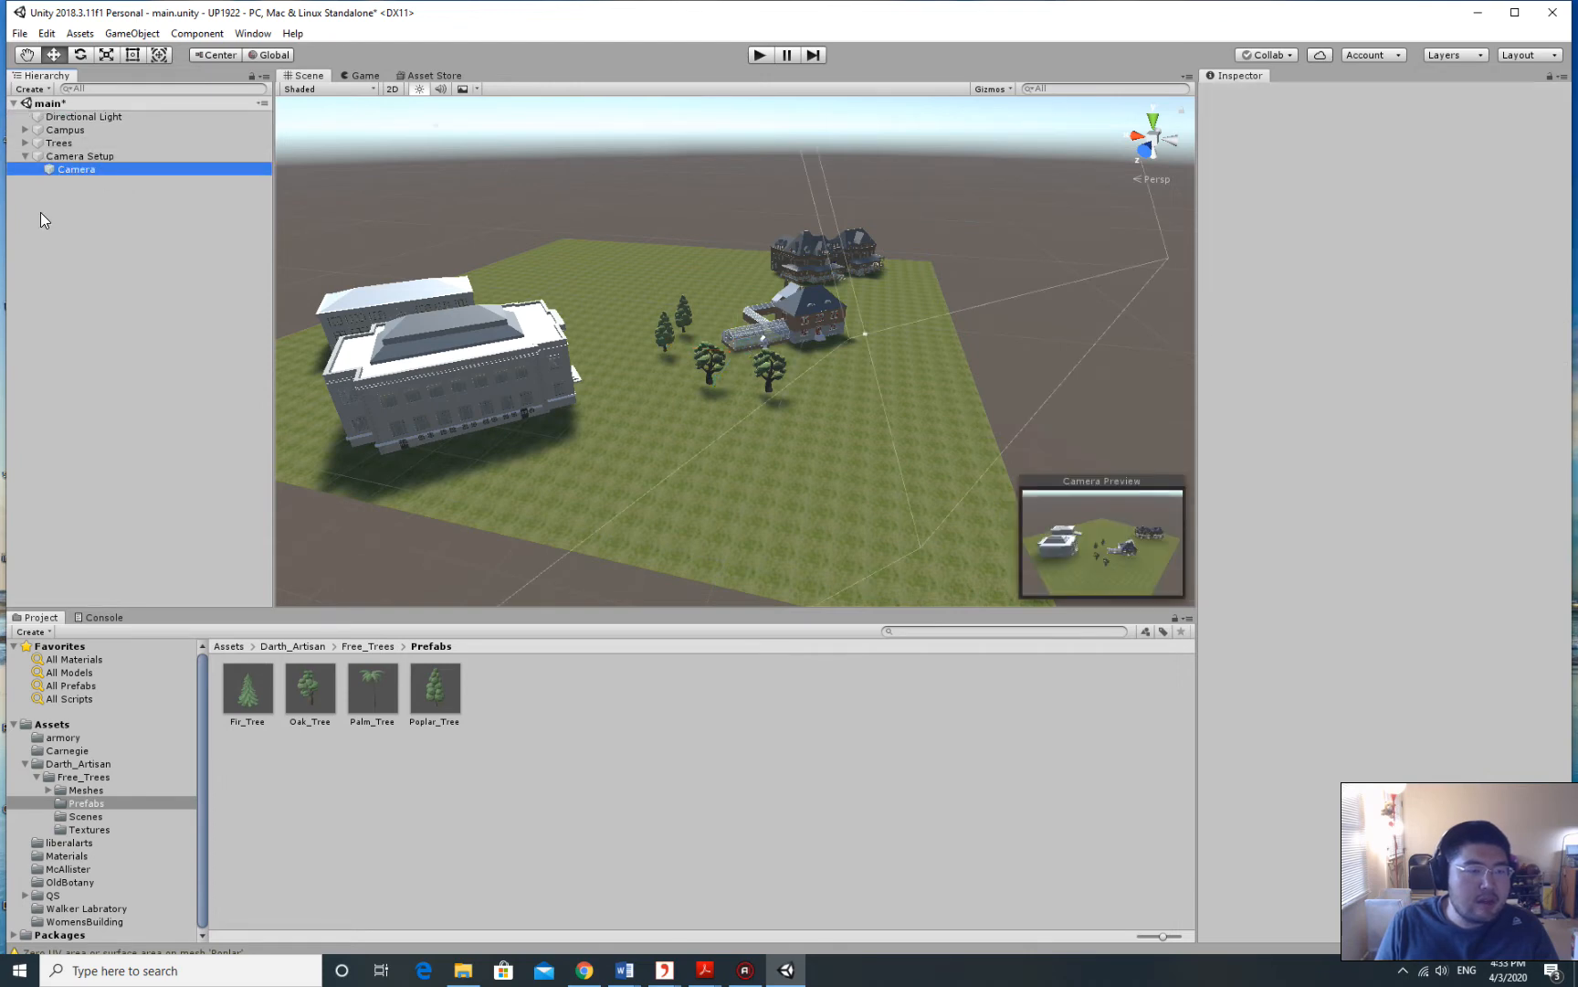
{"action": "left_click", "coordinate": [25, 157]}
{"action": "left_click", "coordinate": [25, 155]}
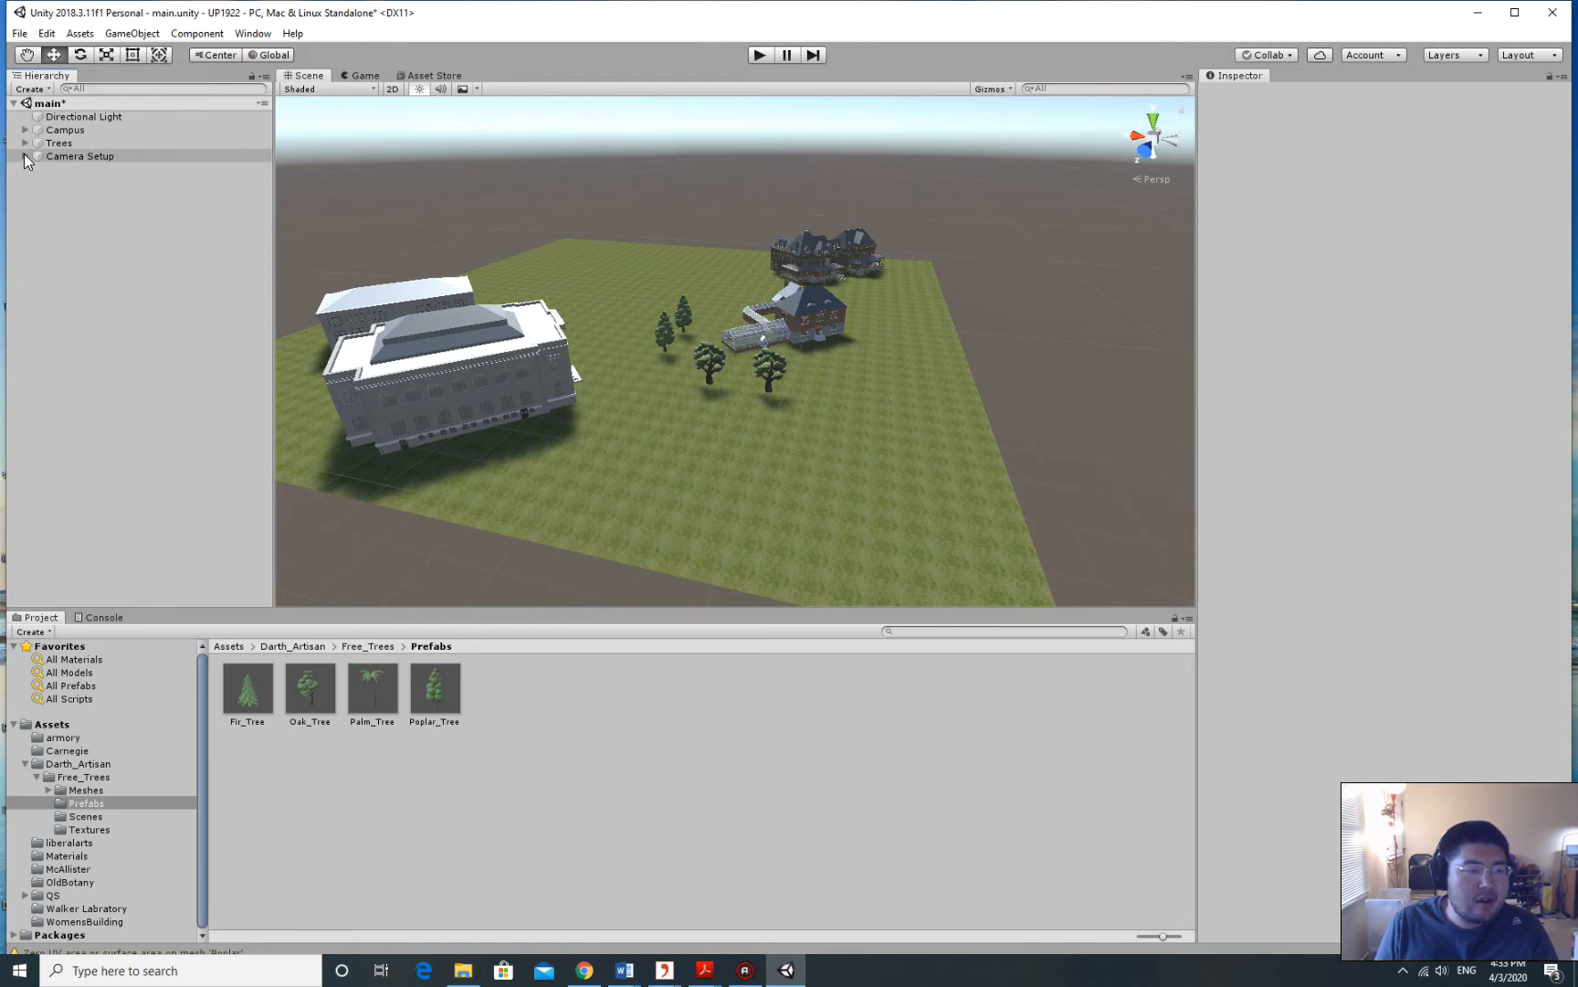
{"action": "left_click", "coordinate": [25, 156]}
{"action": "left_click", "coordinate": [25, 155]}
{"action": "left_click", "coordinate": [25, 155]}
{"action": "left_click", "coordinate": [26, 155]}
{"action": "left_click", "coordinate": [26, 156]}
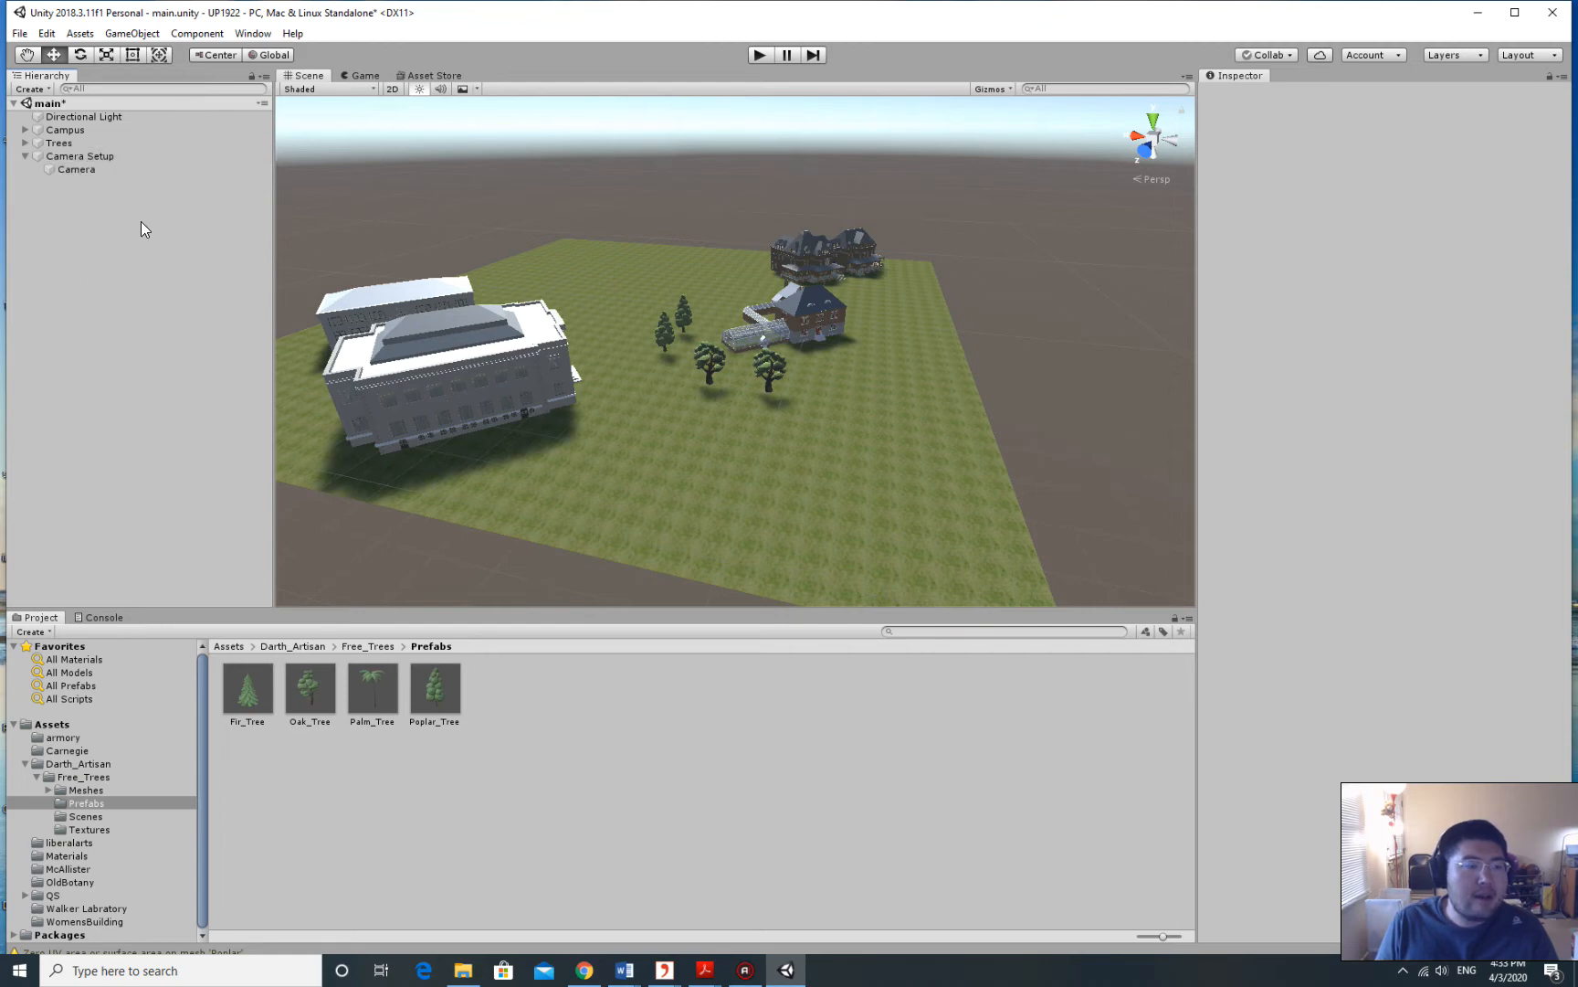
{"action": "double_click", "coordinate": [83, 154]}
{"action": "double_click", "coordinate": [91, 170]}
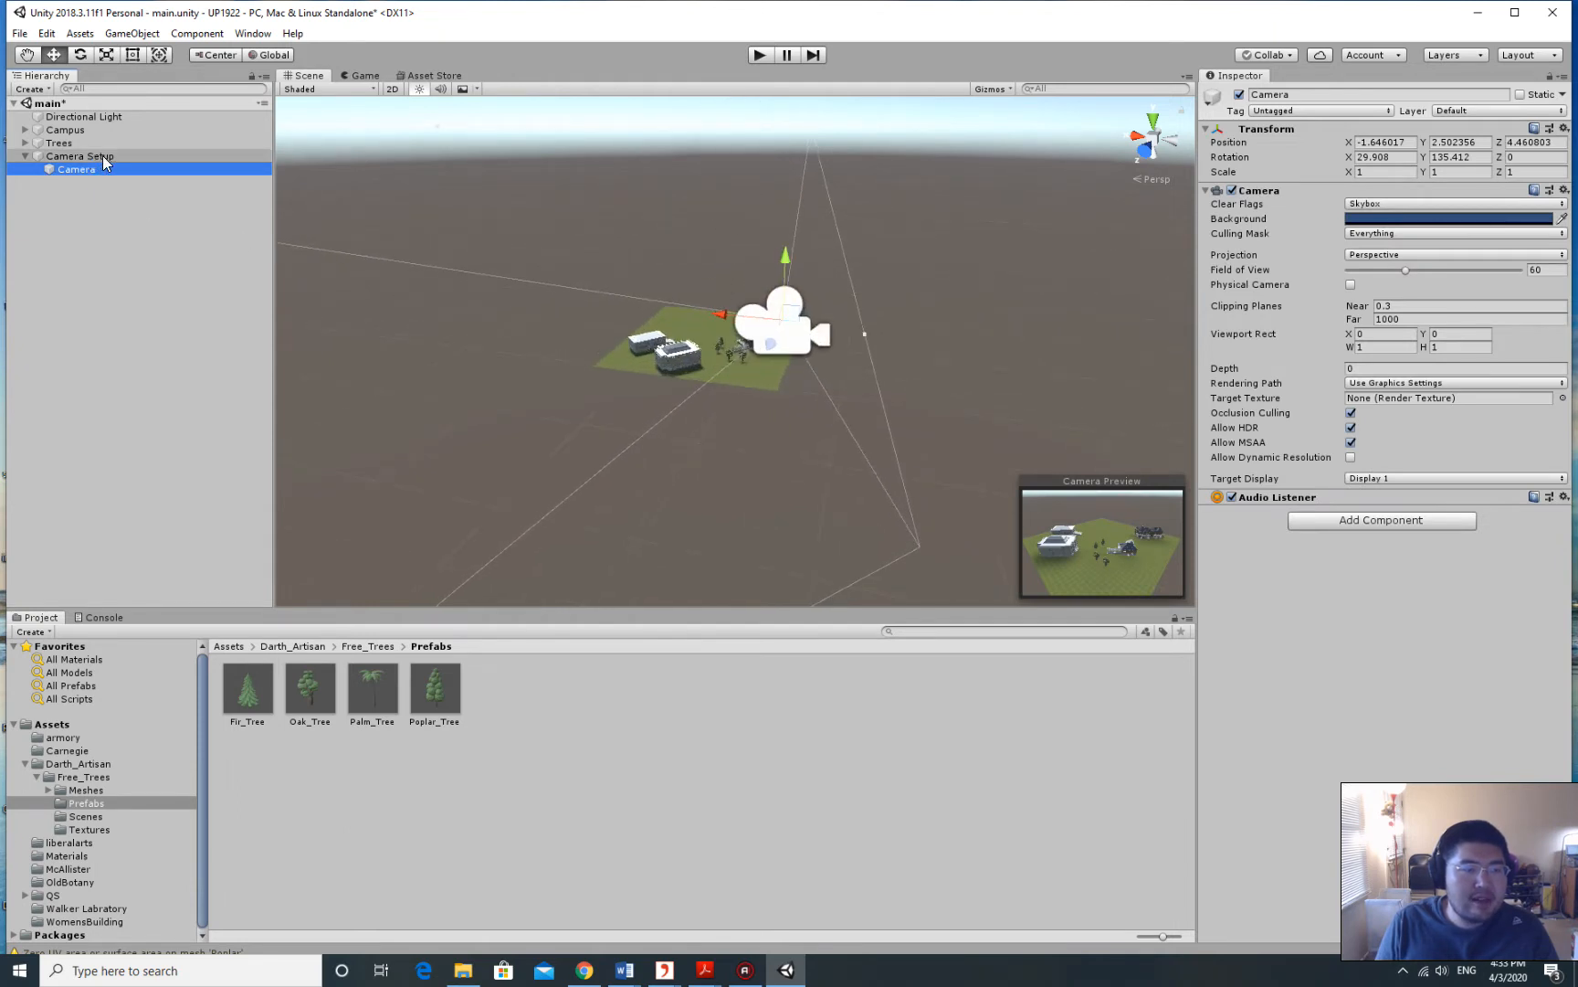
Compare the Camera and Camera Setup transforms, then move the Camera back to the Hierarchy root.
{"action": "left_click", "coordinate": [102, 155]}
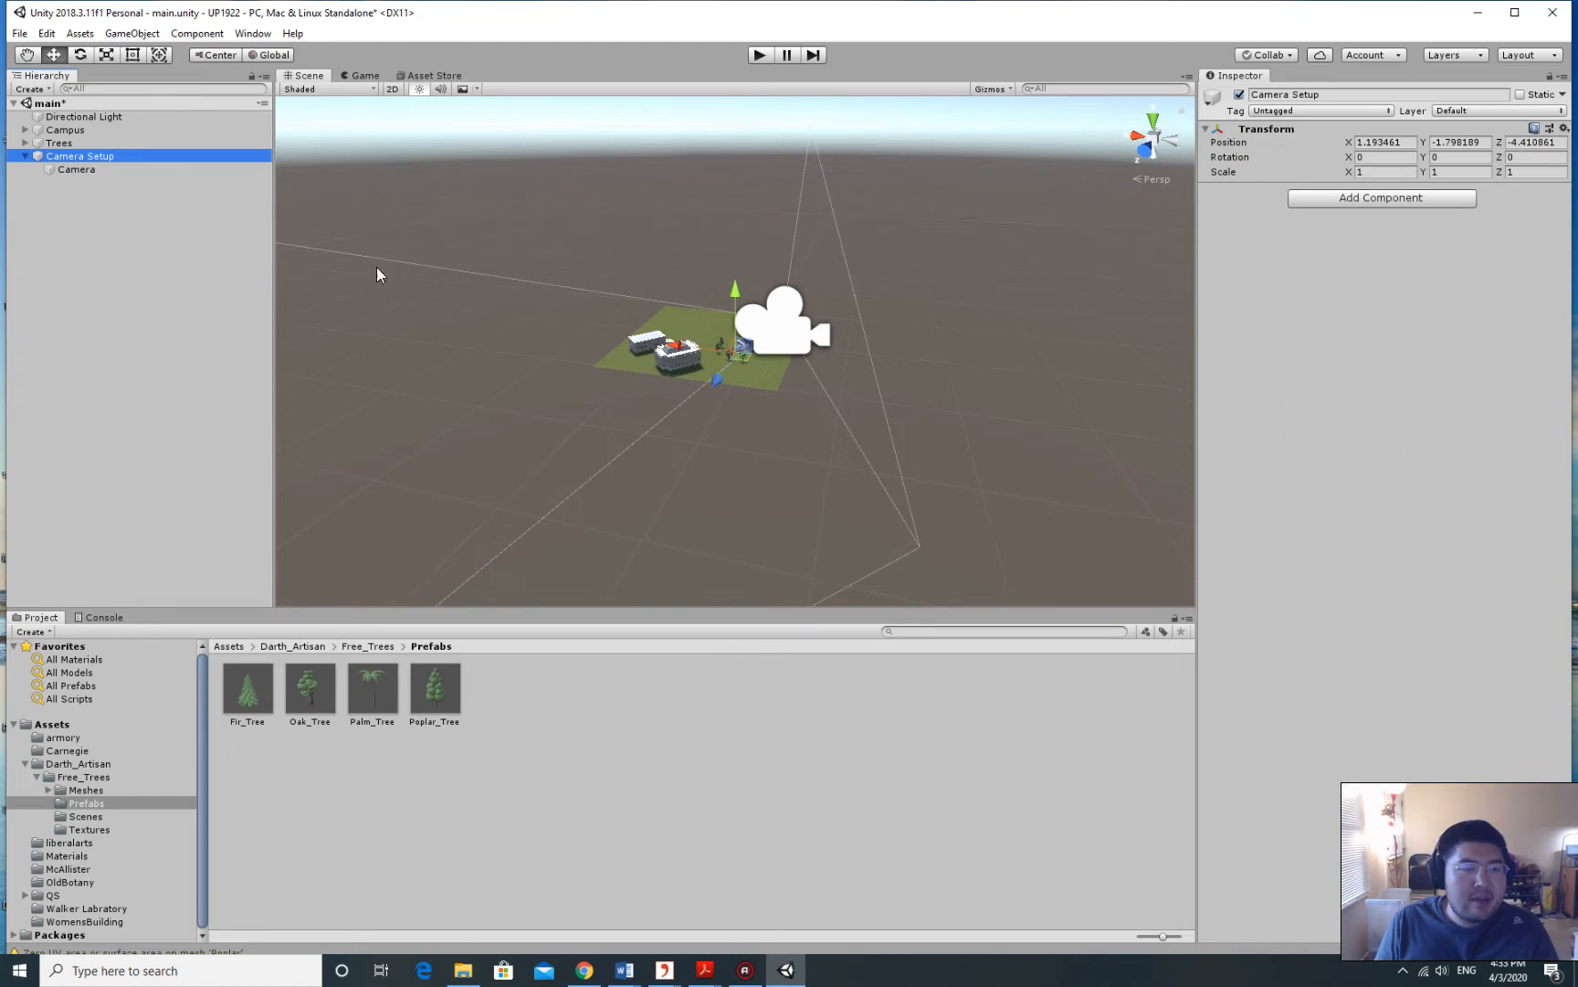
{"action": "left_click", "coordinate": [76, 164]}
{"action": "scroll", "coordinate": [692, 308], "scroll_direction": "up", "scroll_amount": 7}
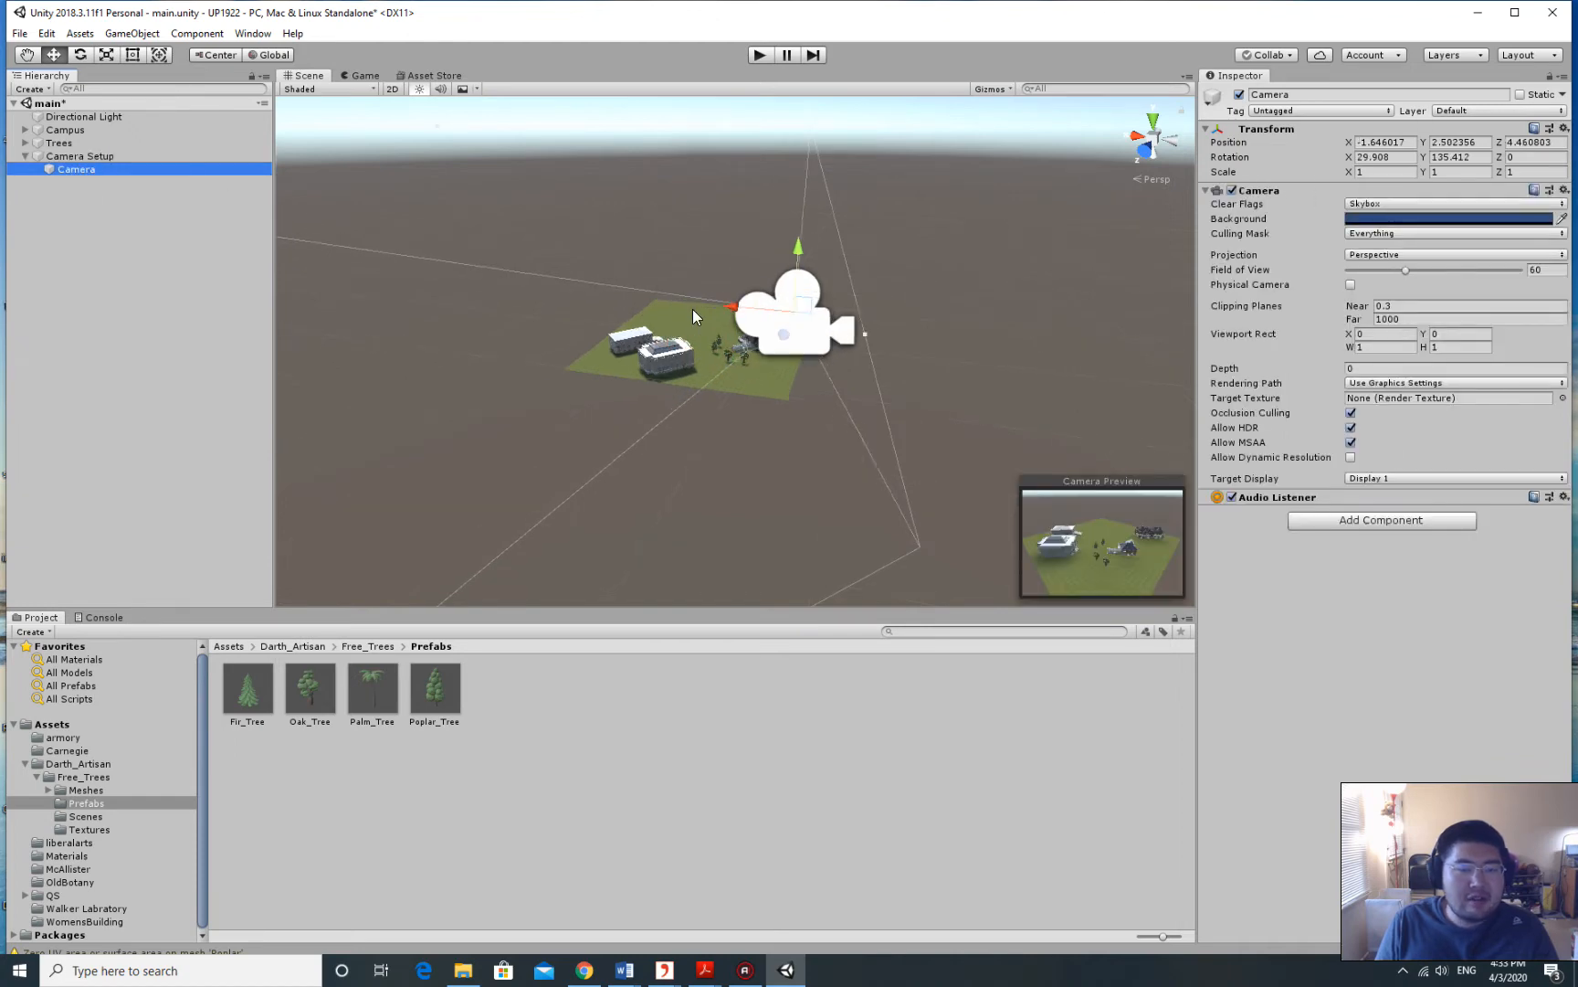
{"action": "left_click", "coordinate": [84, 155]}
{"action": "left_click", "coordinate": [80, 170]}
{"action": "left_click", "coordinate": [201, 155]}
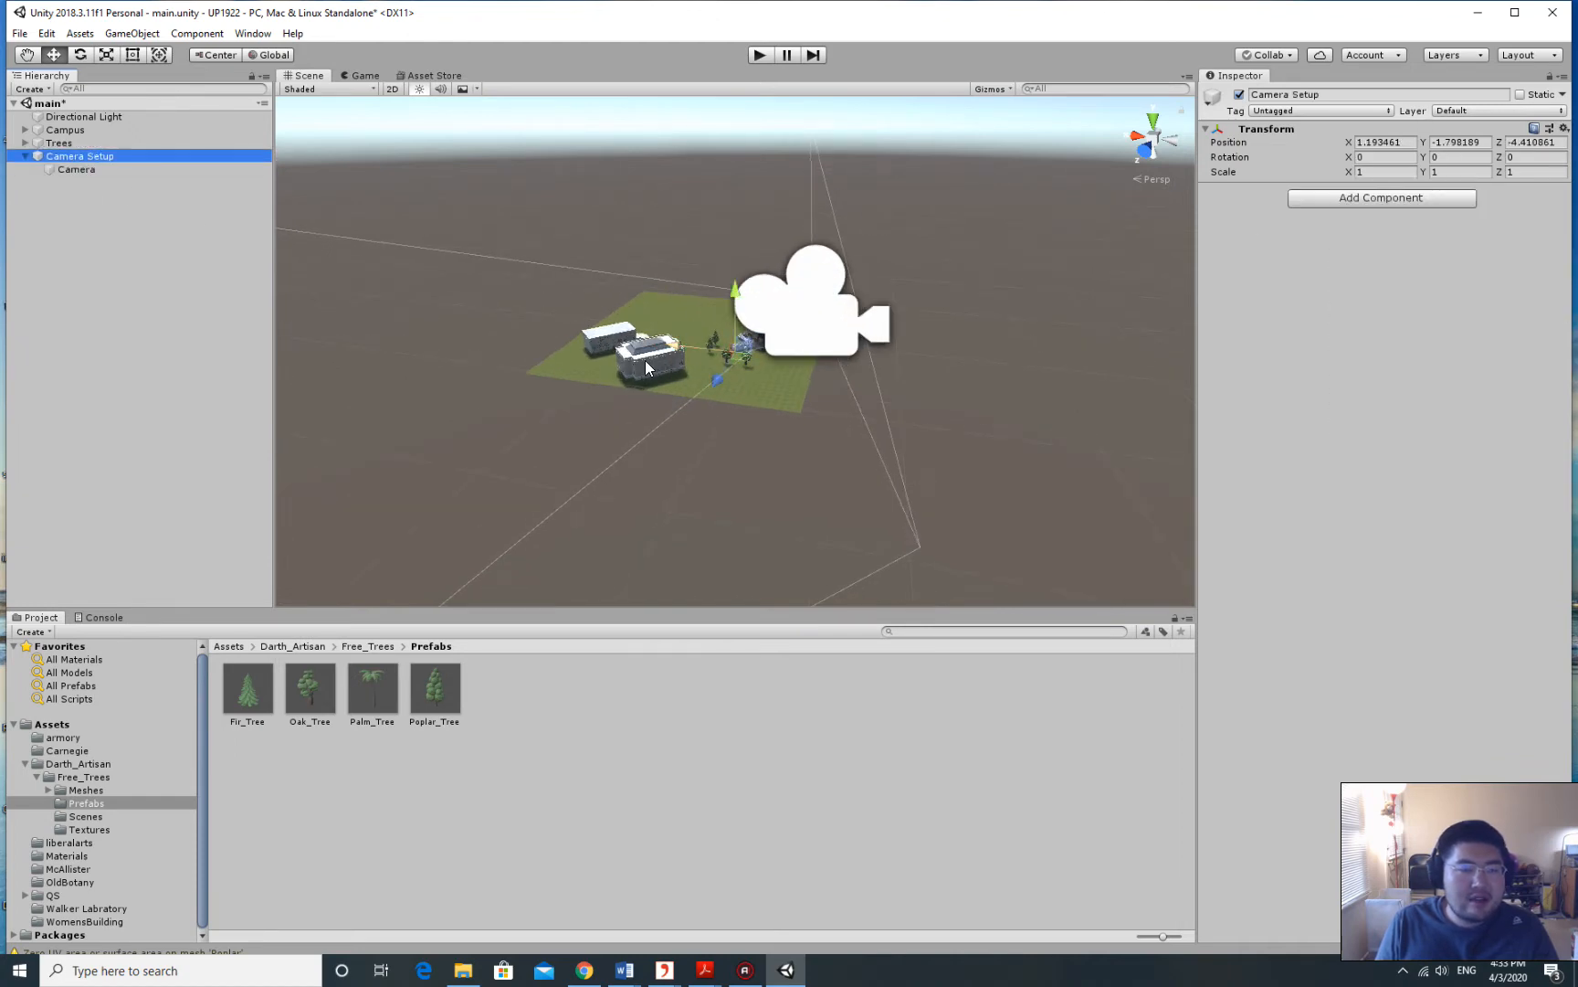
{"action": "left_click", "coordinate": [80, 168]}
{"action": "left_click", "coordinate": [78, 156]}
{"action": "left_click", "coordinate": [82, 170]}
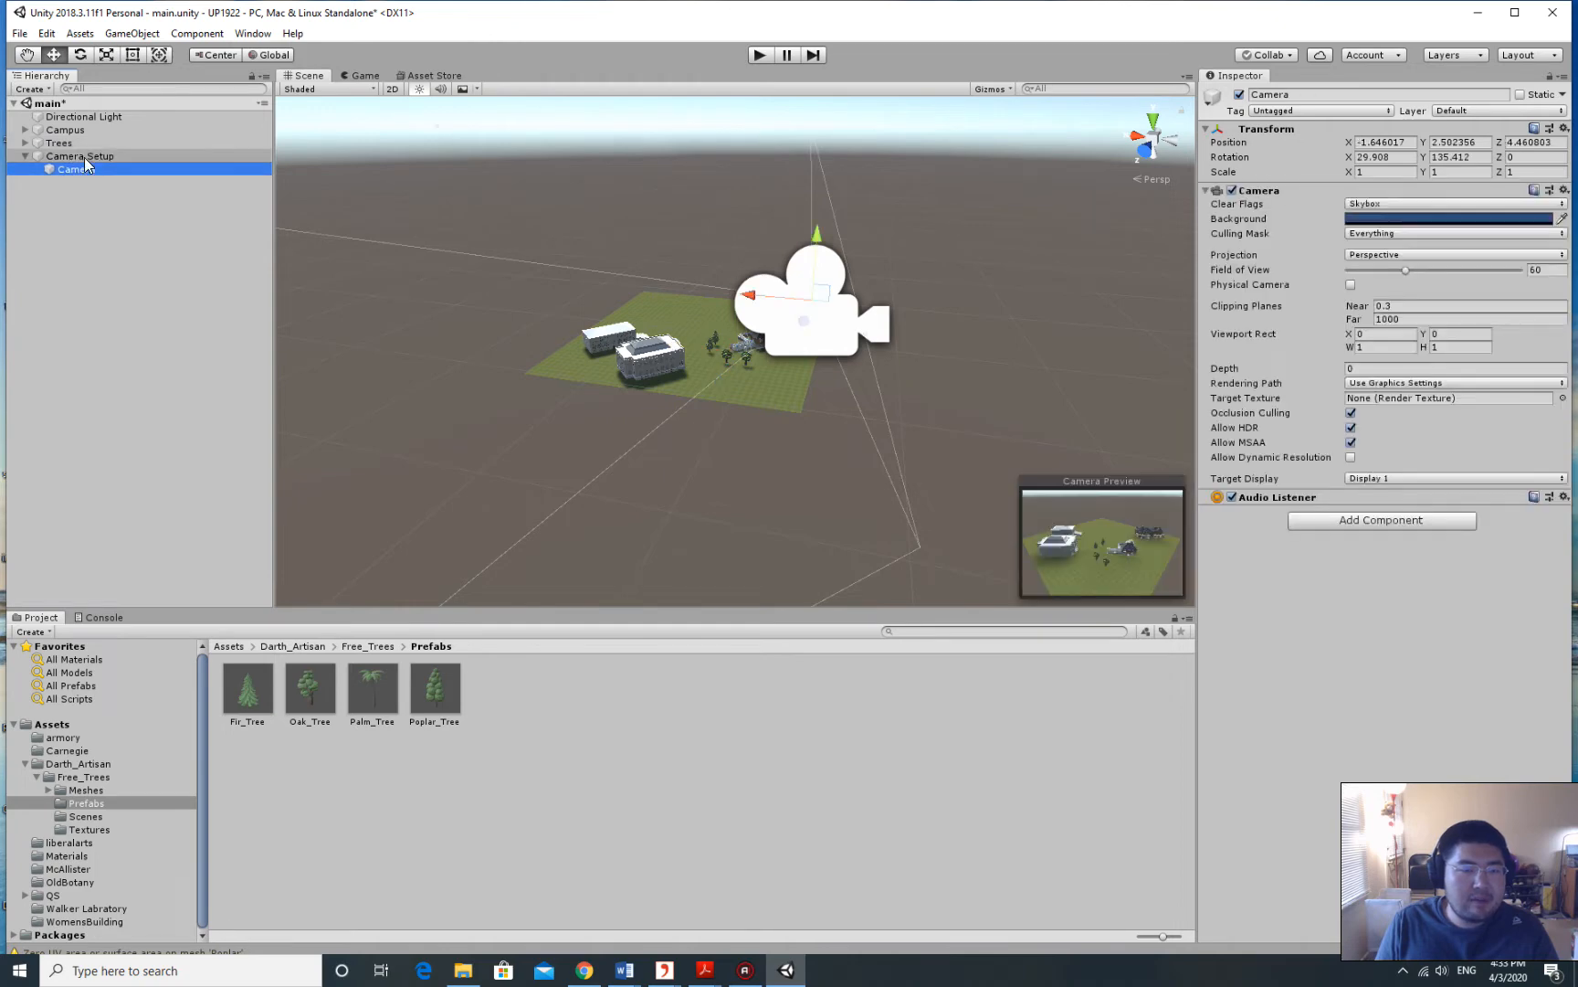
{"action": "left_click", "coordinate": [84, 156]}
{"action": "left_click", "coordinate": [87, 171]}
{"action": "left_click", "coordinate": [86, 160]}
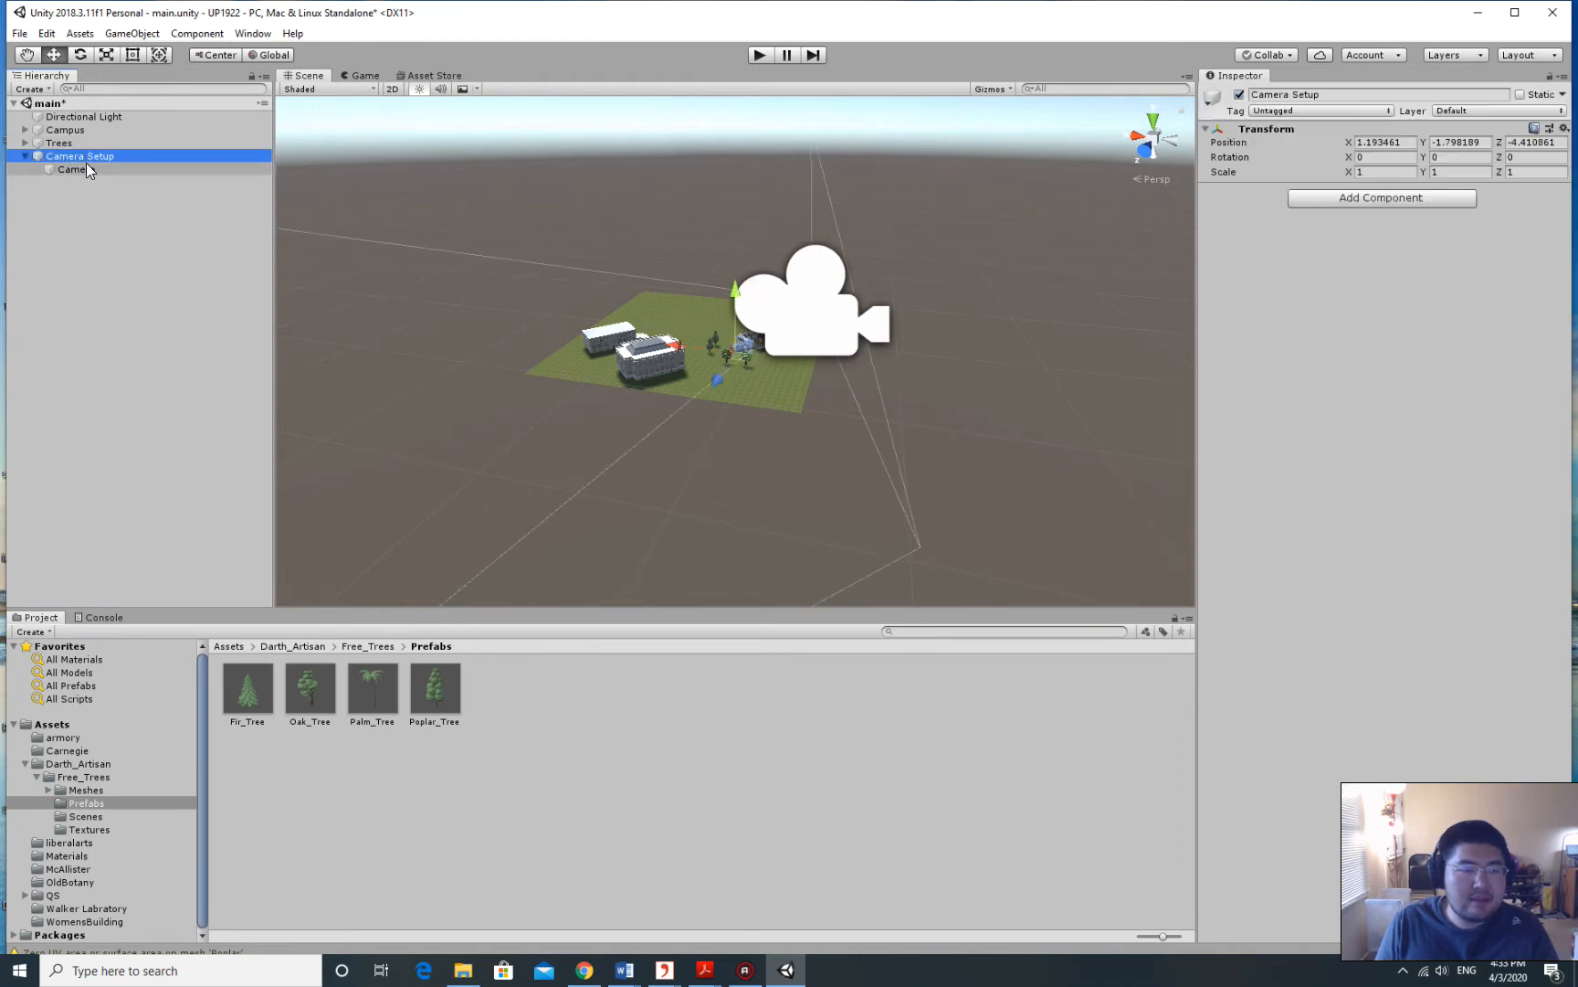
{"action": "left_click", "coordinate": [85, 164]}
{"action": "left_click", "coordinate": [86, 157]}
{"action": "left_click", "coordinate": [92, 168]}
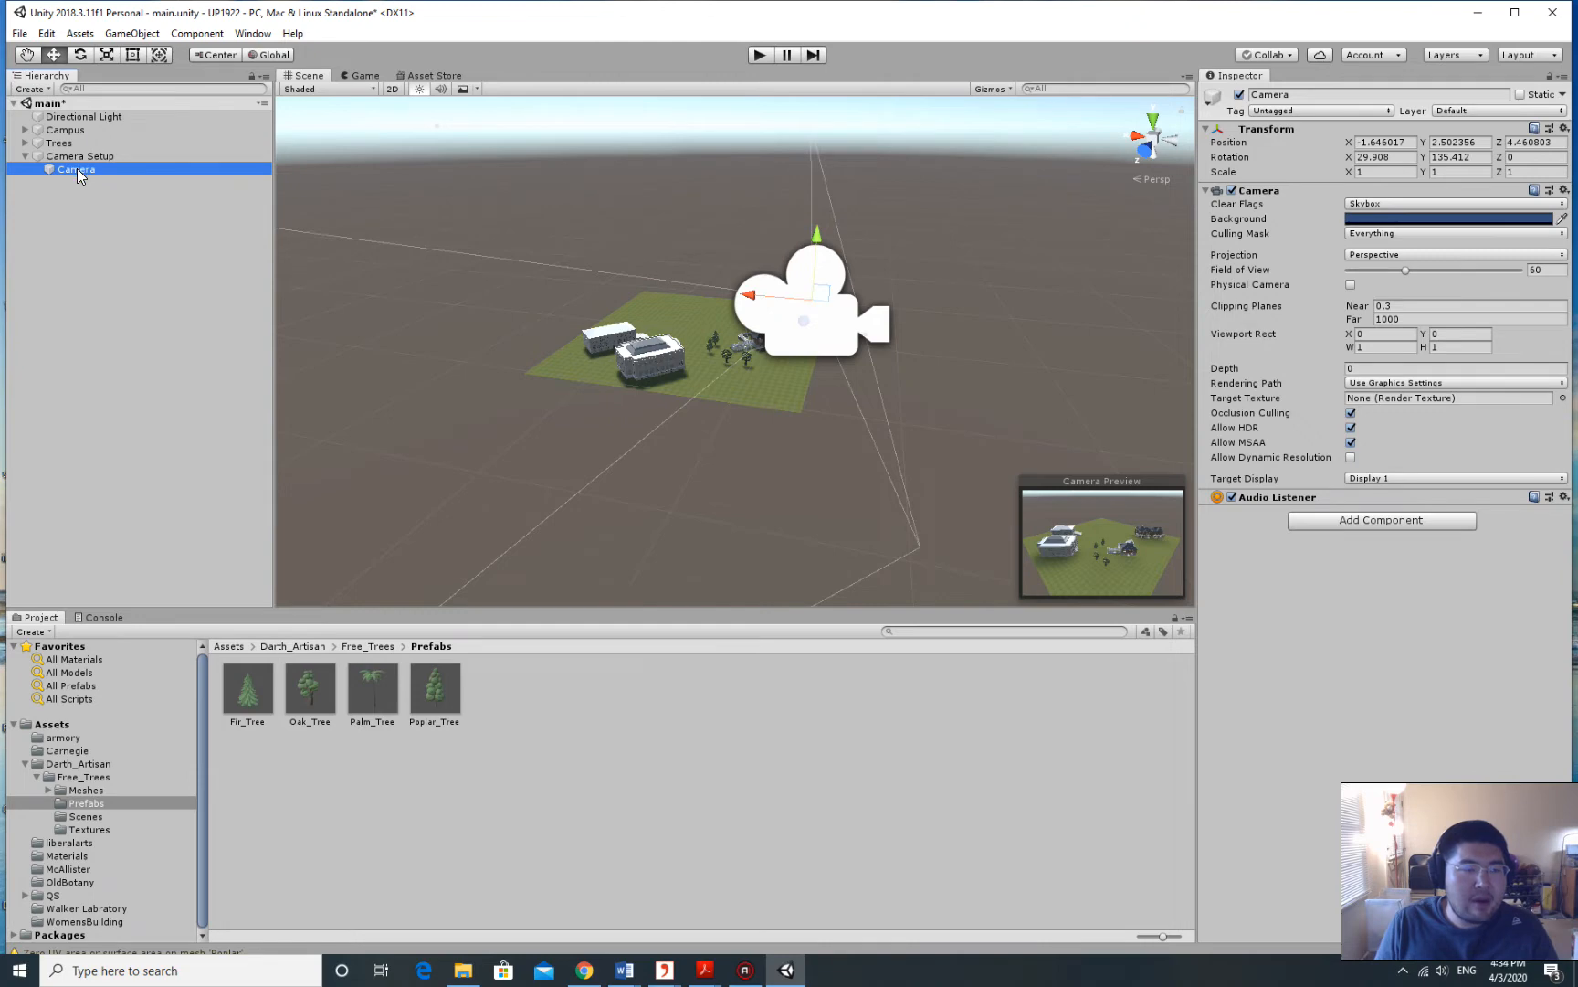
{"action": "left_click_drag", "start_coordinate": [77, 168], "coordinate": [91, 211]}
{"action": "double_click", "coordinate": [64, 169]}
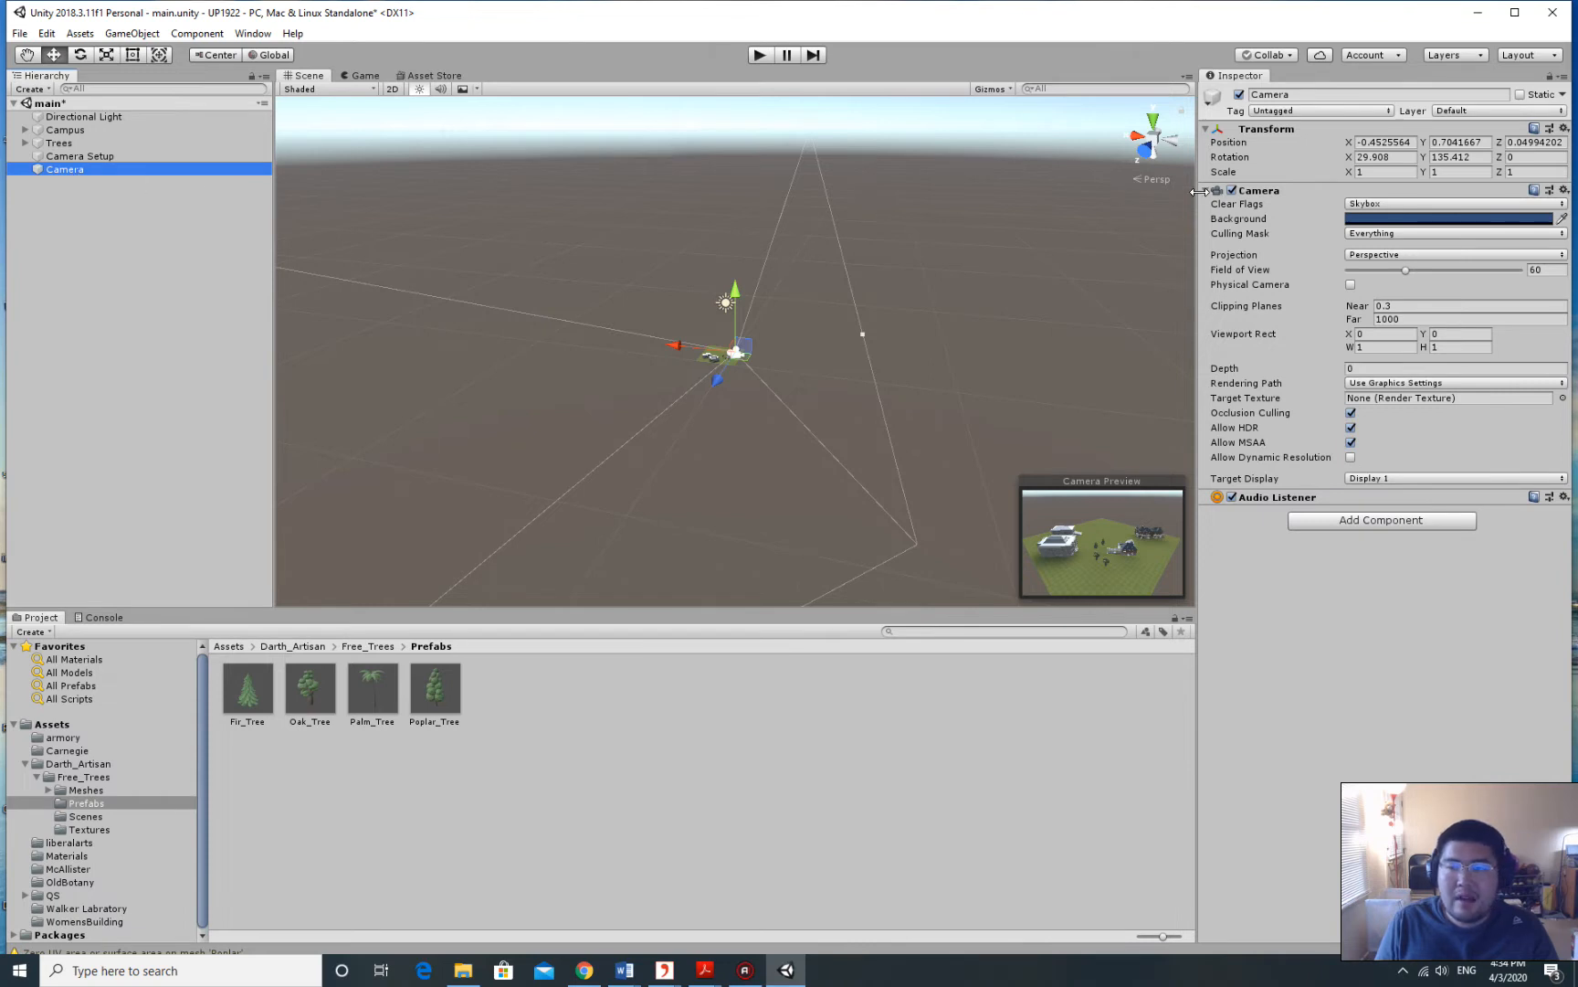
Copy the Camera's Transform component and paste its values onto Camera Setup.
{"action": "left_click", "coordinate": [1565, 129]}
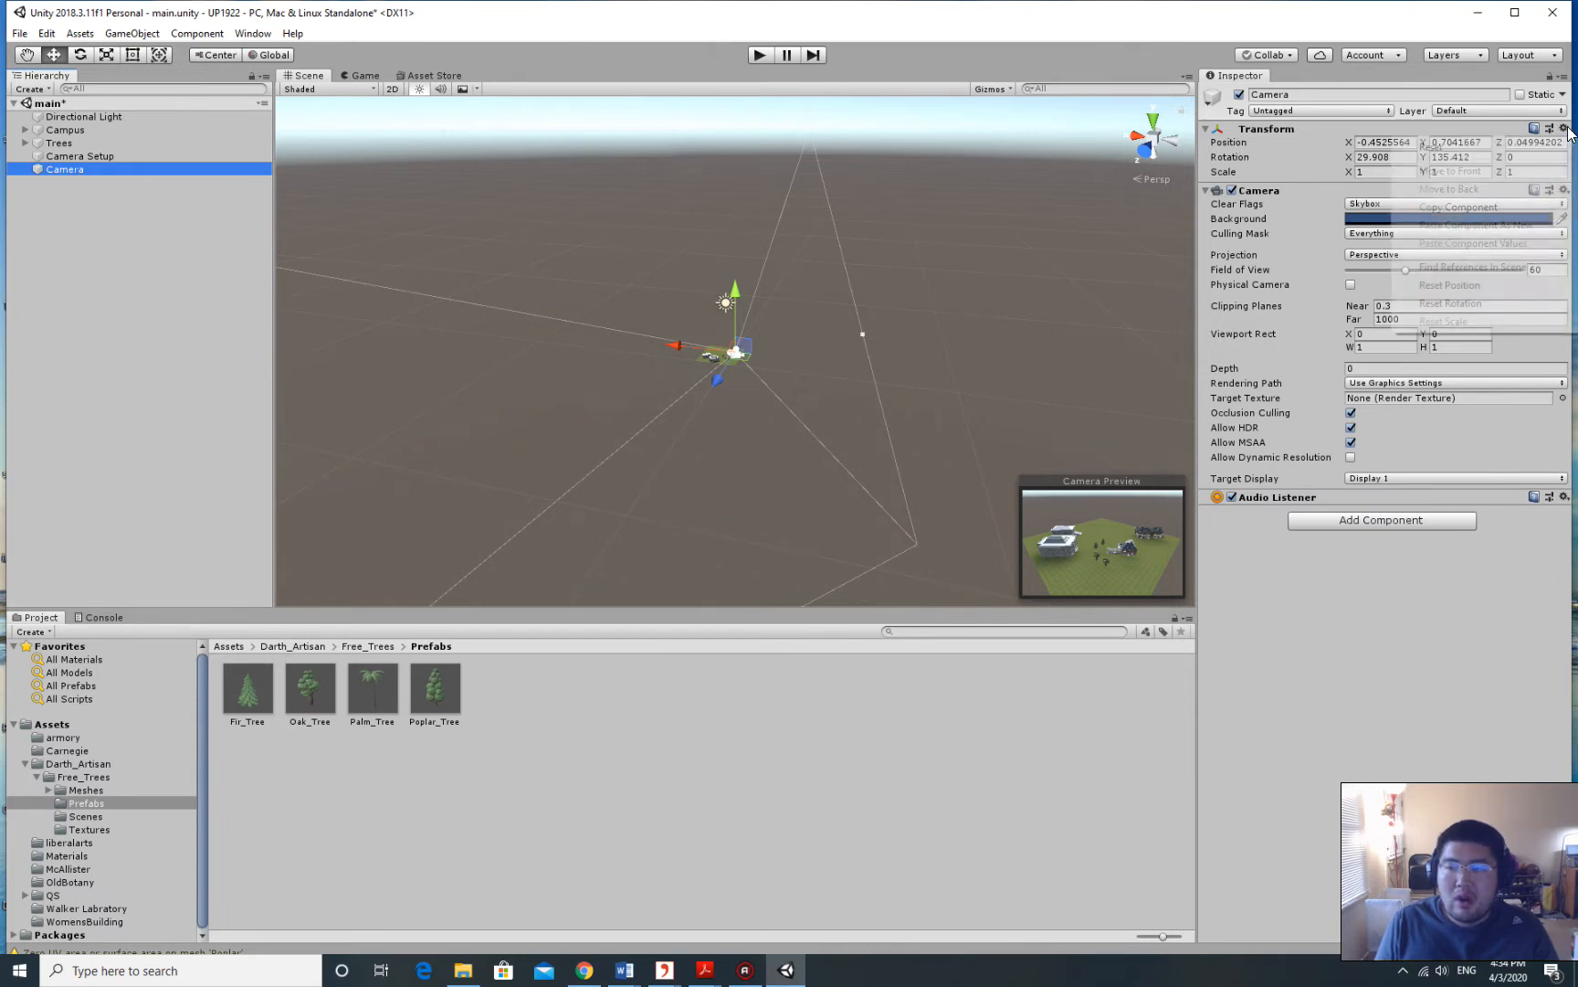
{"action": "left_click", "coordinate": [1493, 207]}
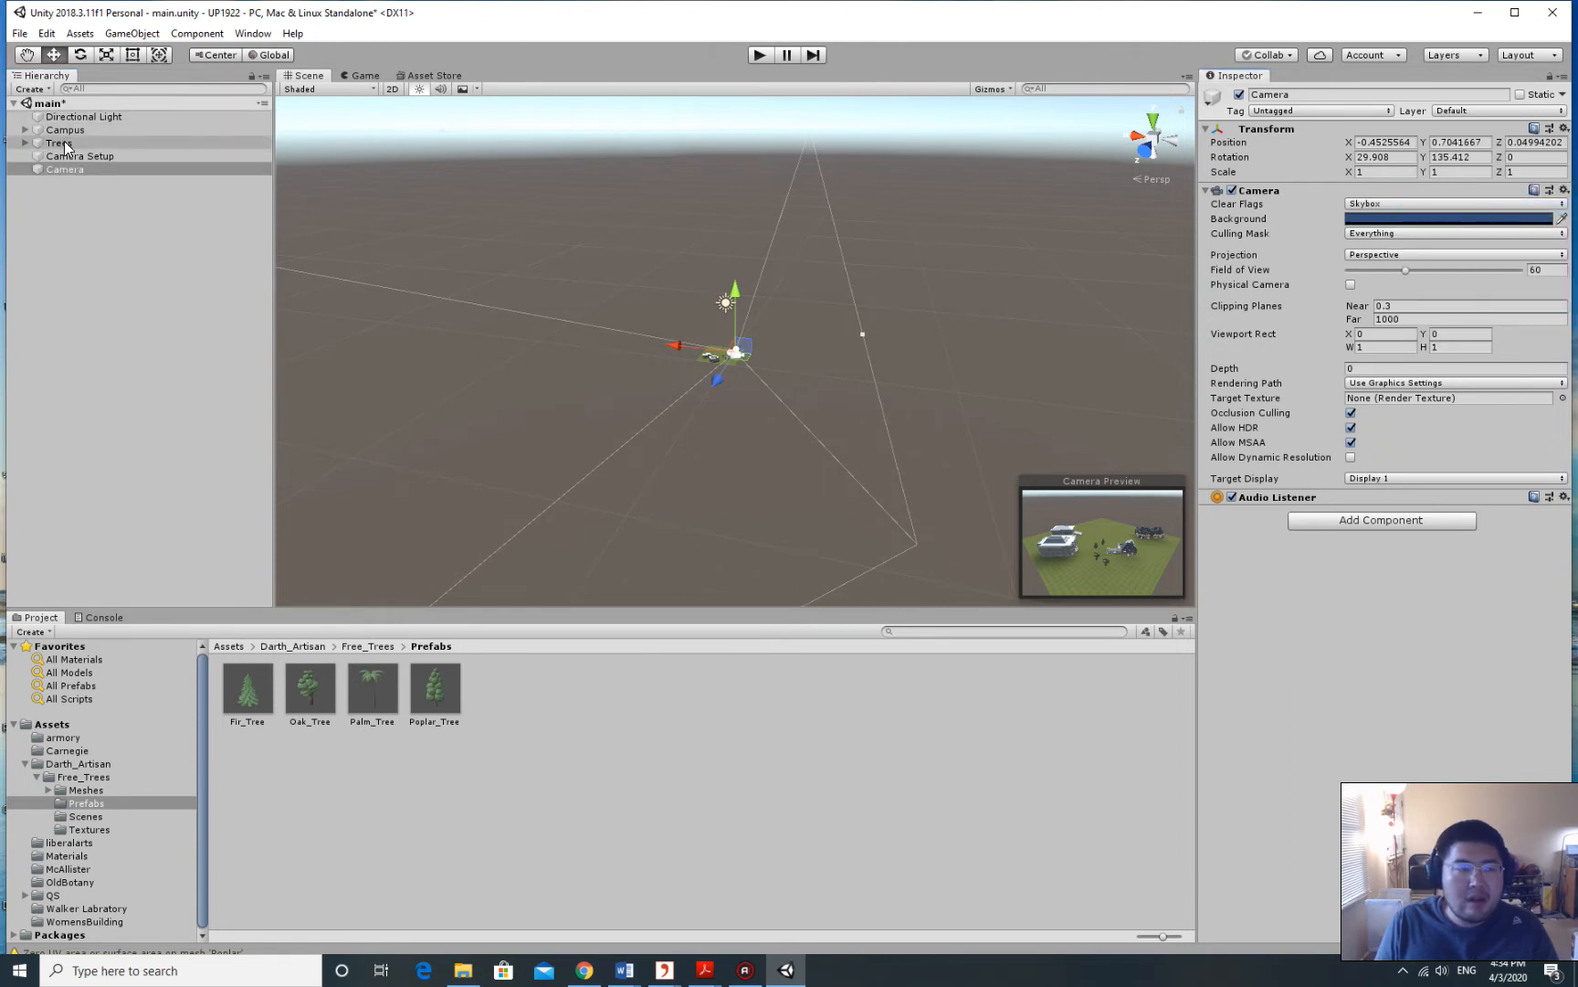
{"action": "left_click", "coordinate": [93, 156]}
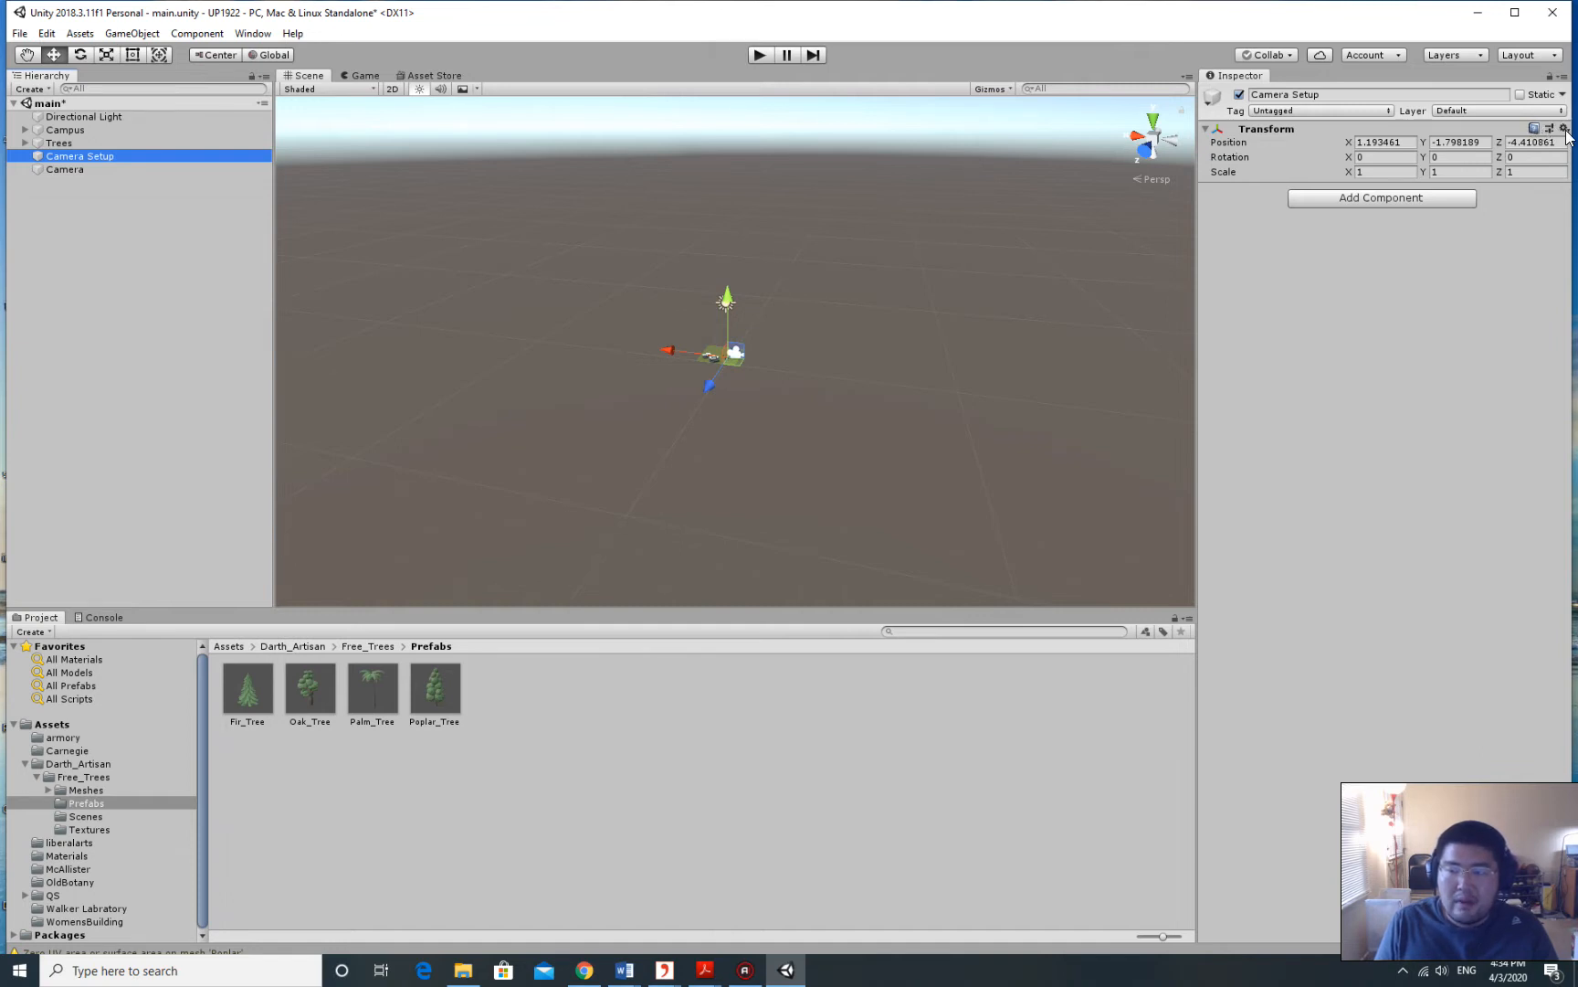
{"action": "left_click", "coordinate": [1565, 130]}
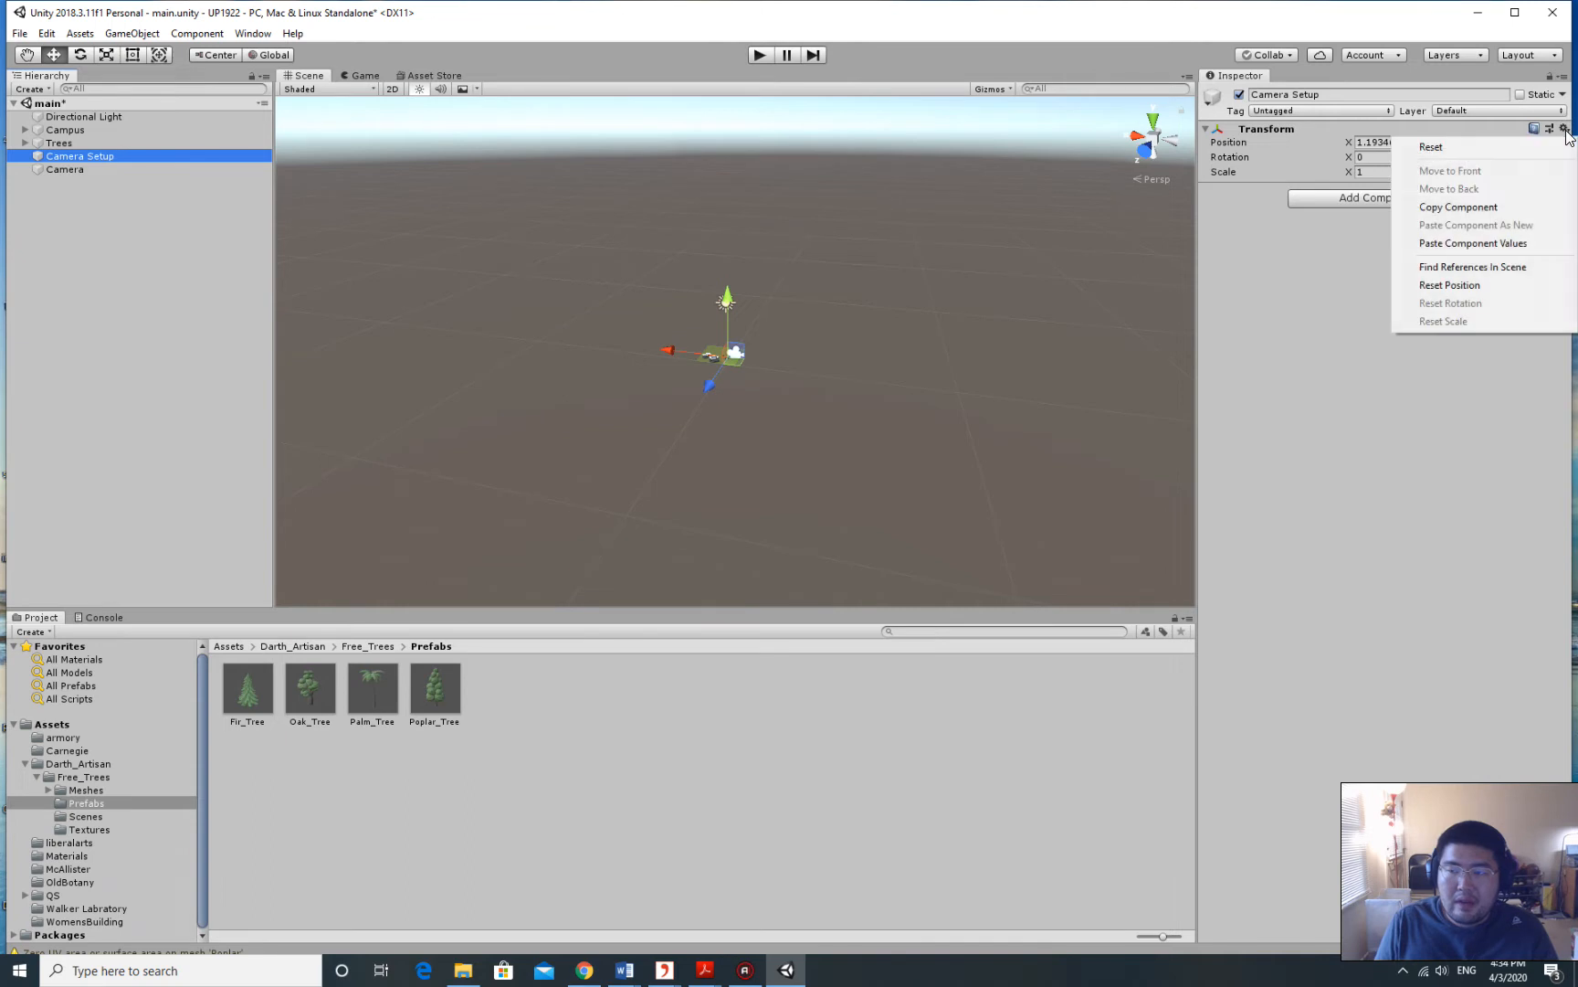
{"action": "left_click", "coordinate": [1514, 244]}
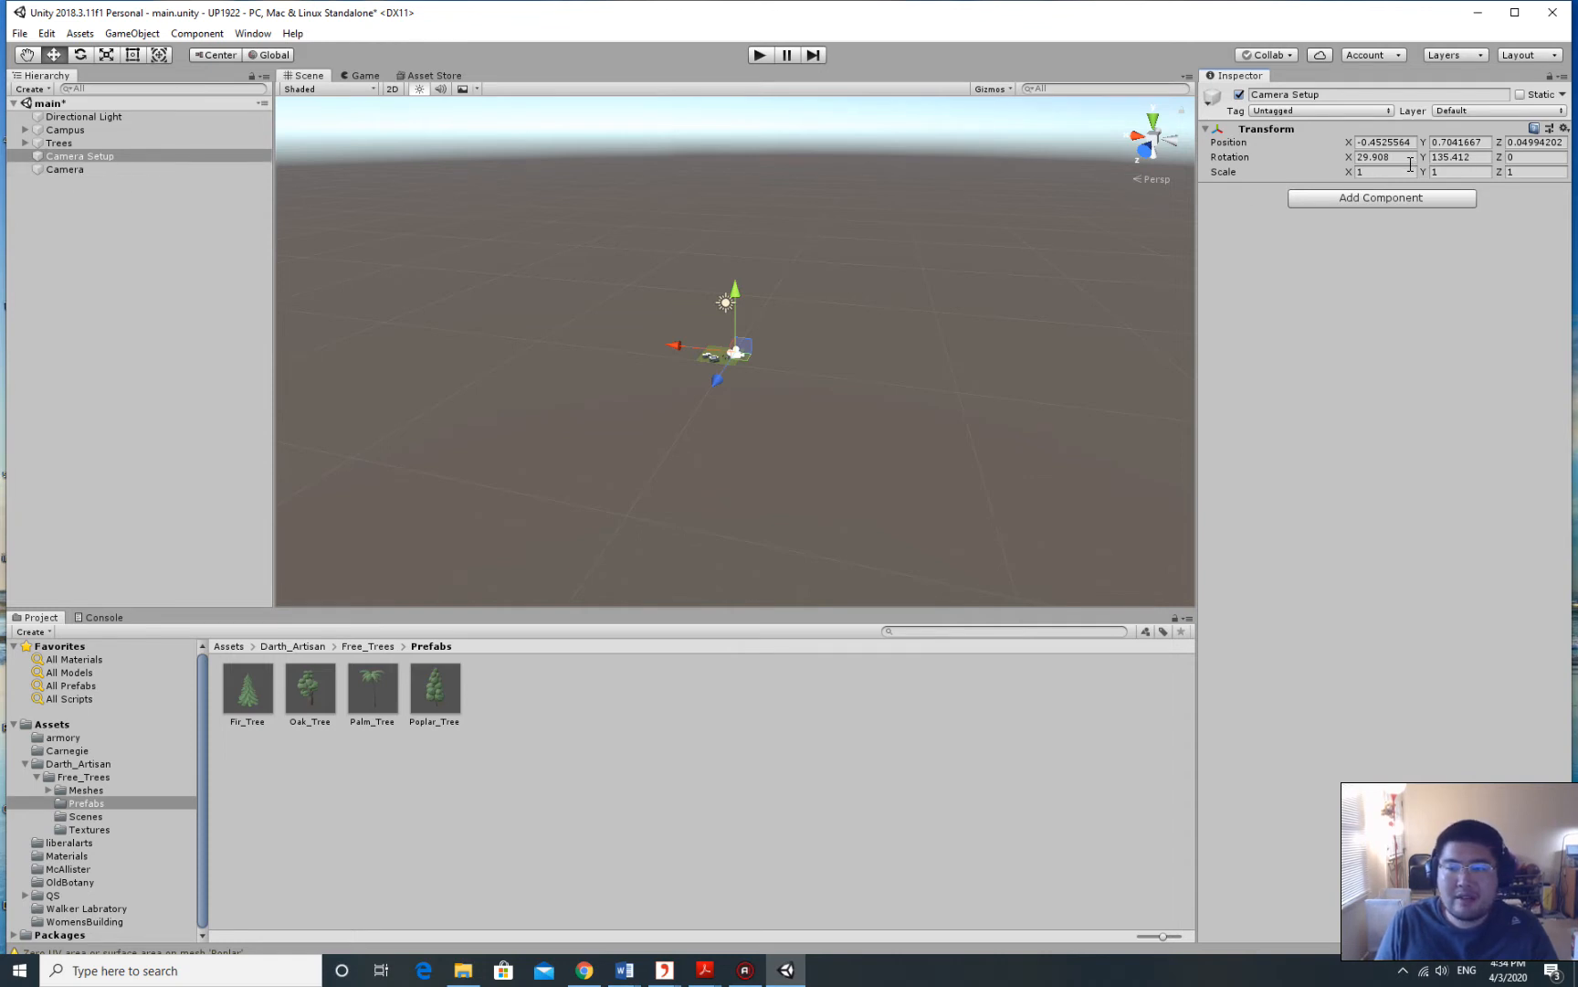
Frame Camera Setup and toggle between it and the Camera to confirm matching transforms.
{"action": "key", "text": "f"}
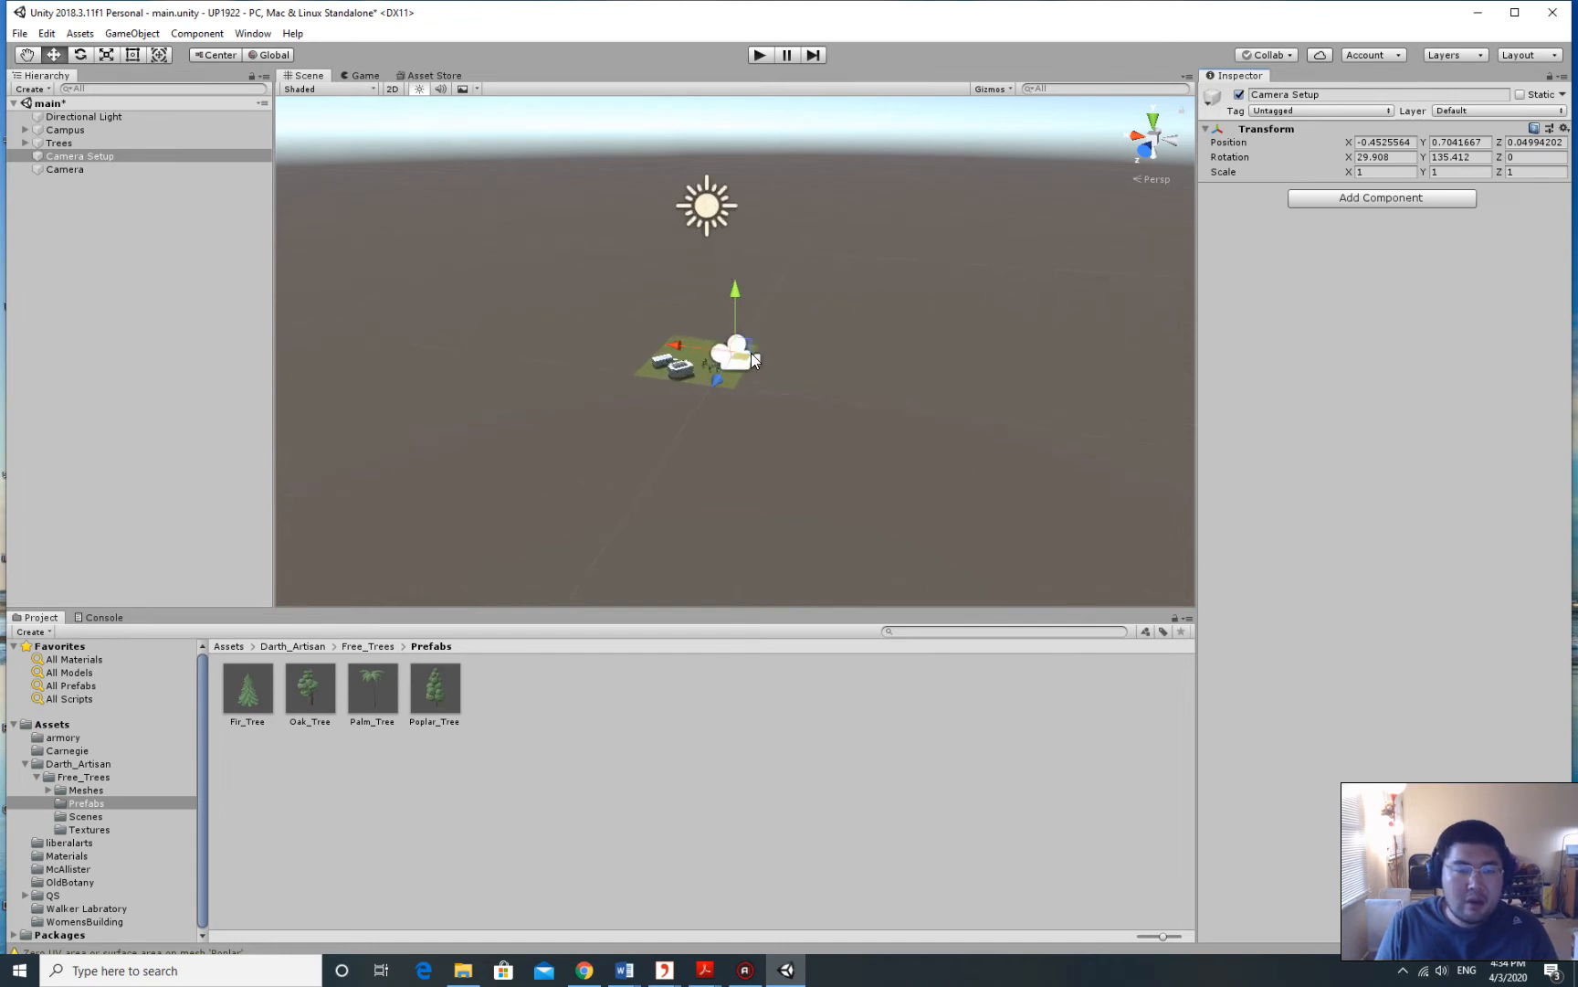
{"action": "scroll", "coordinate": [765, 368], "scroll_direction": "up", "scroll_amount": 20}
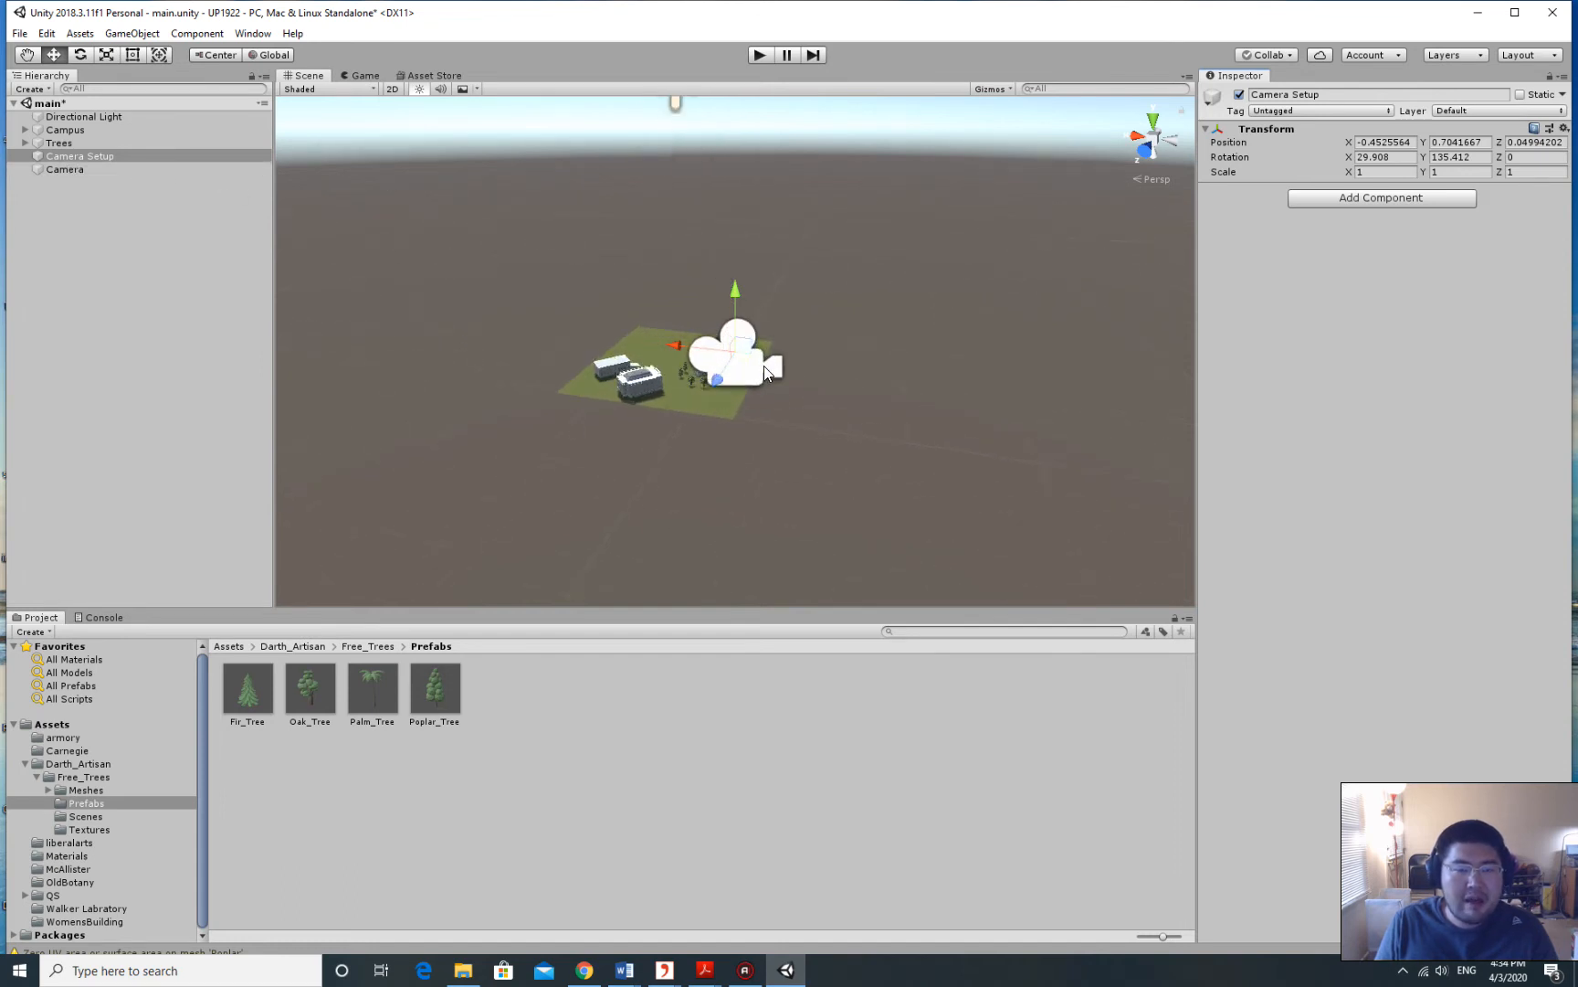
{"action": "left_click", "coordinate": [77, 169]}
{"action": "left_click", "coordinate": [76, 156]}
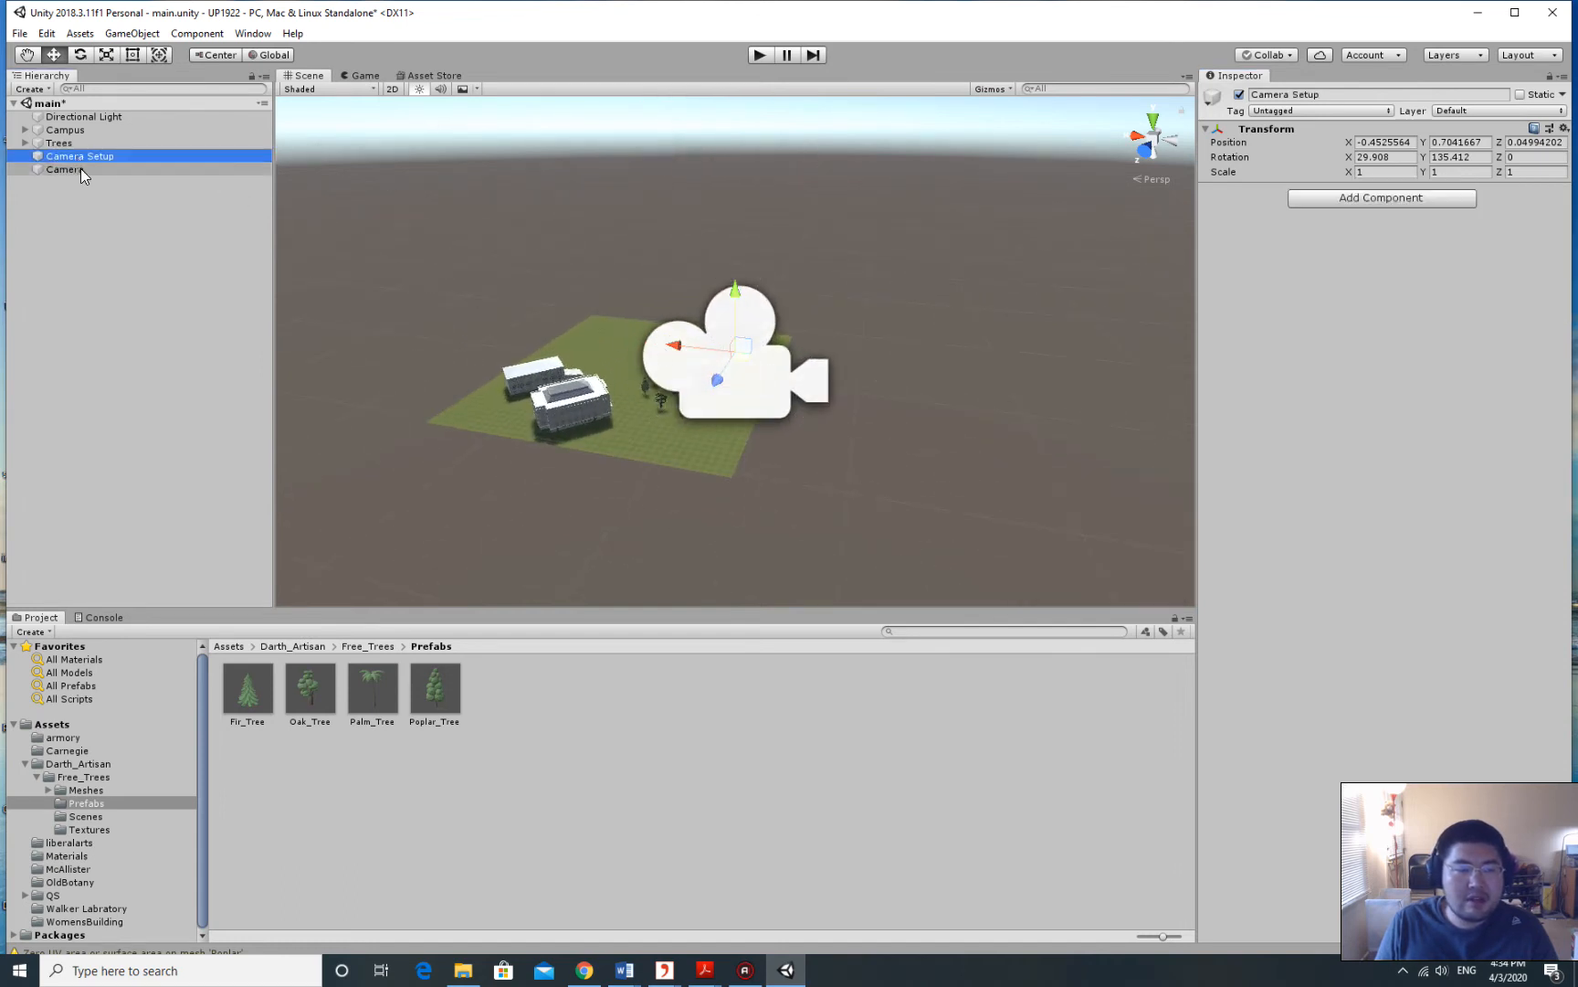
{"action": "left_click", "coordinate": [84, 169]}
{"action": "left_click", "coordinate": [84, 157]}
{"action": "left_click", "coordinate": [85, 168]}
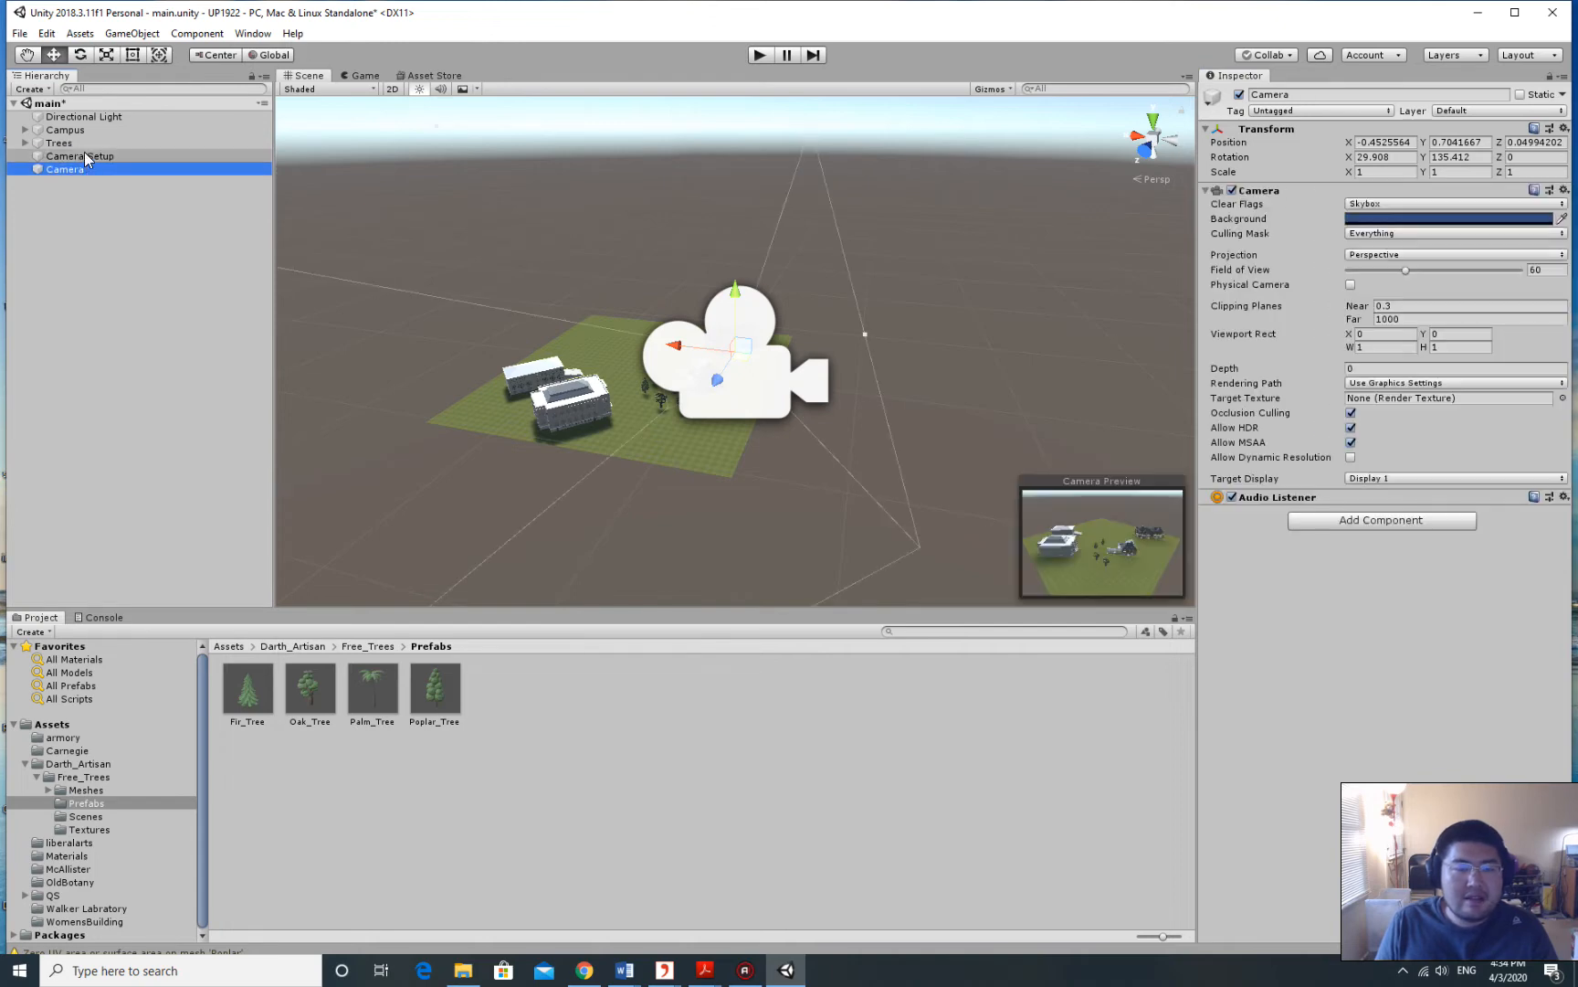
{"action": "left_click", "coordinate": [84, 155]}
{"action": "left_click", "coordinate": [86, 170]}
{"action": "left_click", "coordinate": [95, 156]}
{"action": "left_click", "coordinate": [91, 170]}
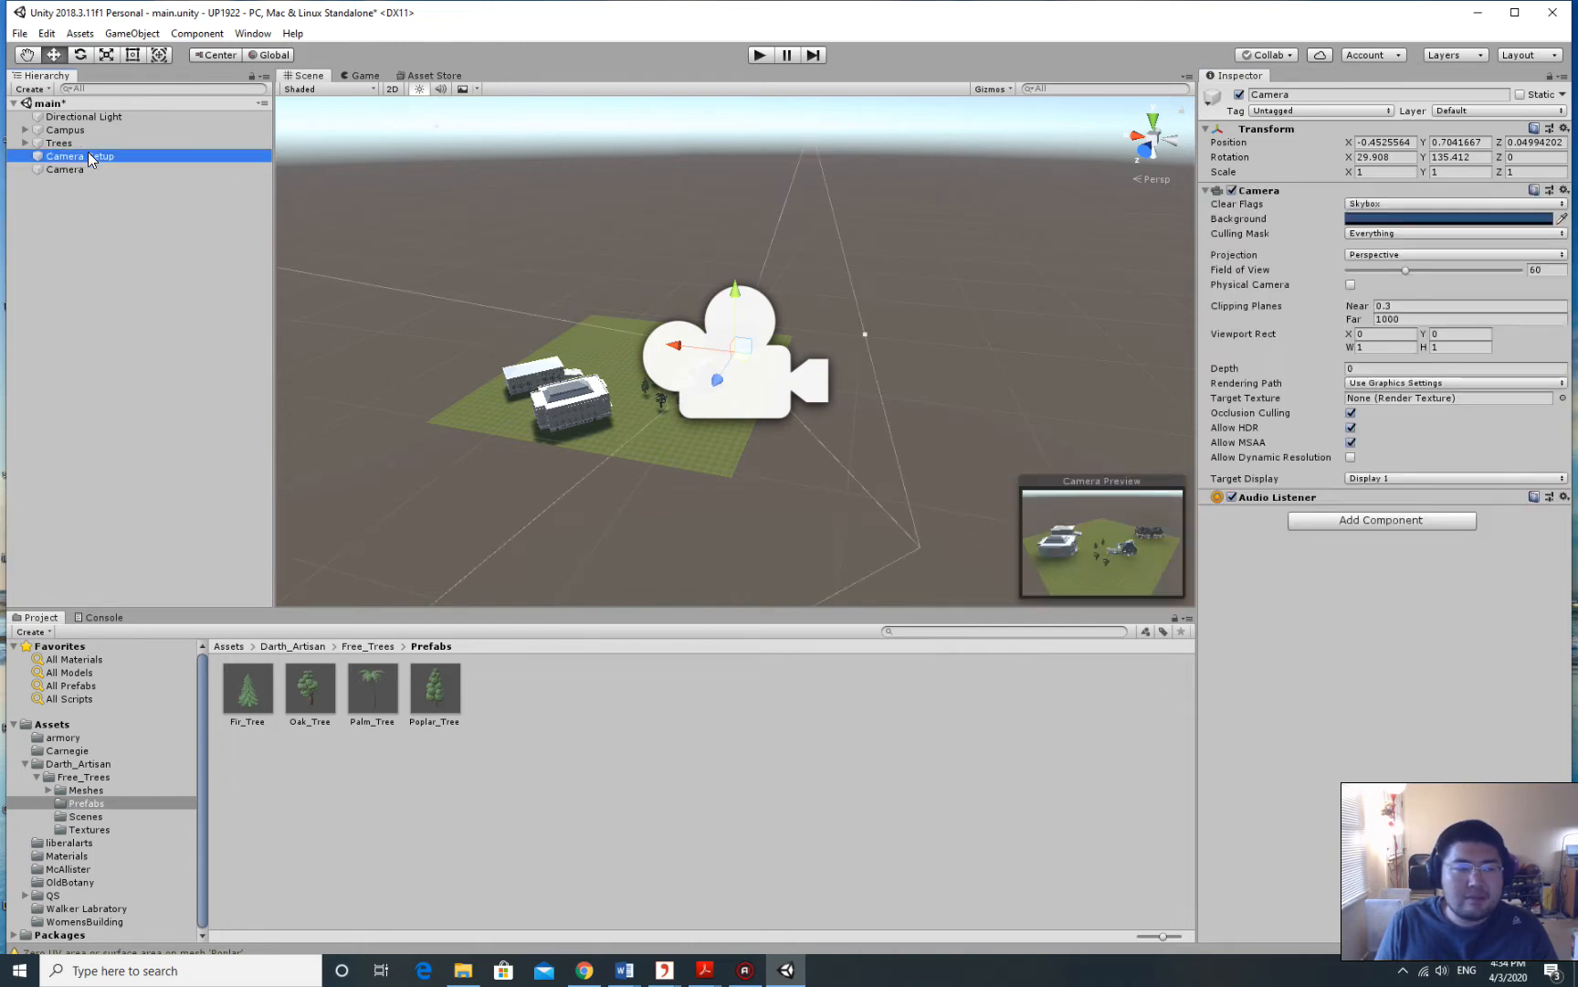
{"action": "left_click", "coordinate": [88, 155]}
{"action": "left_click", "coordinate": [80, 169]}
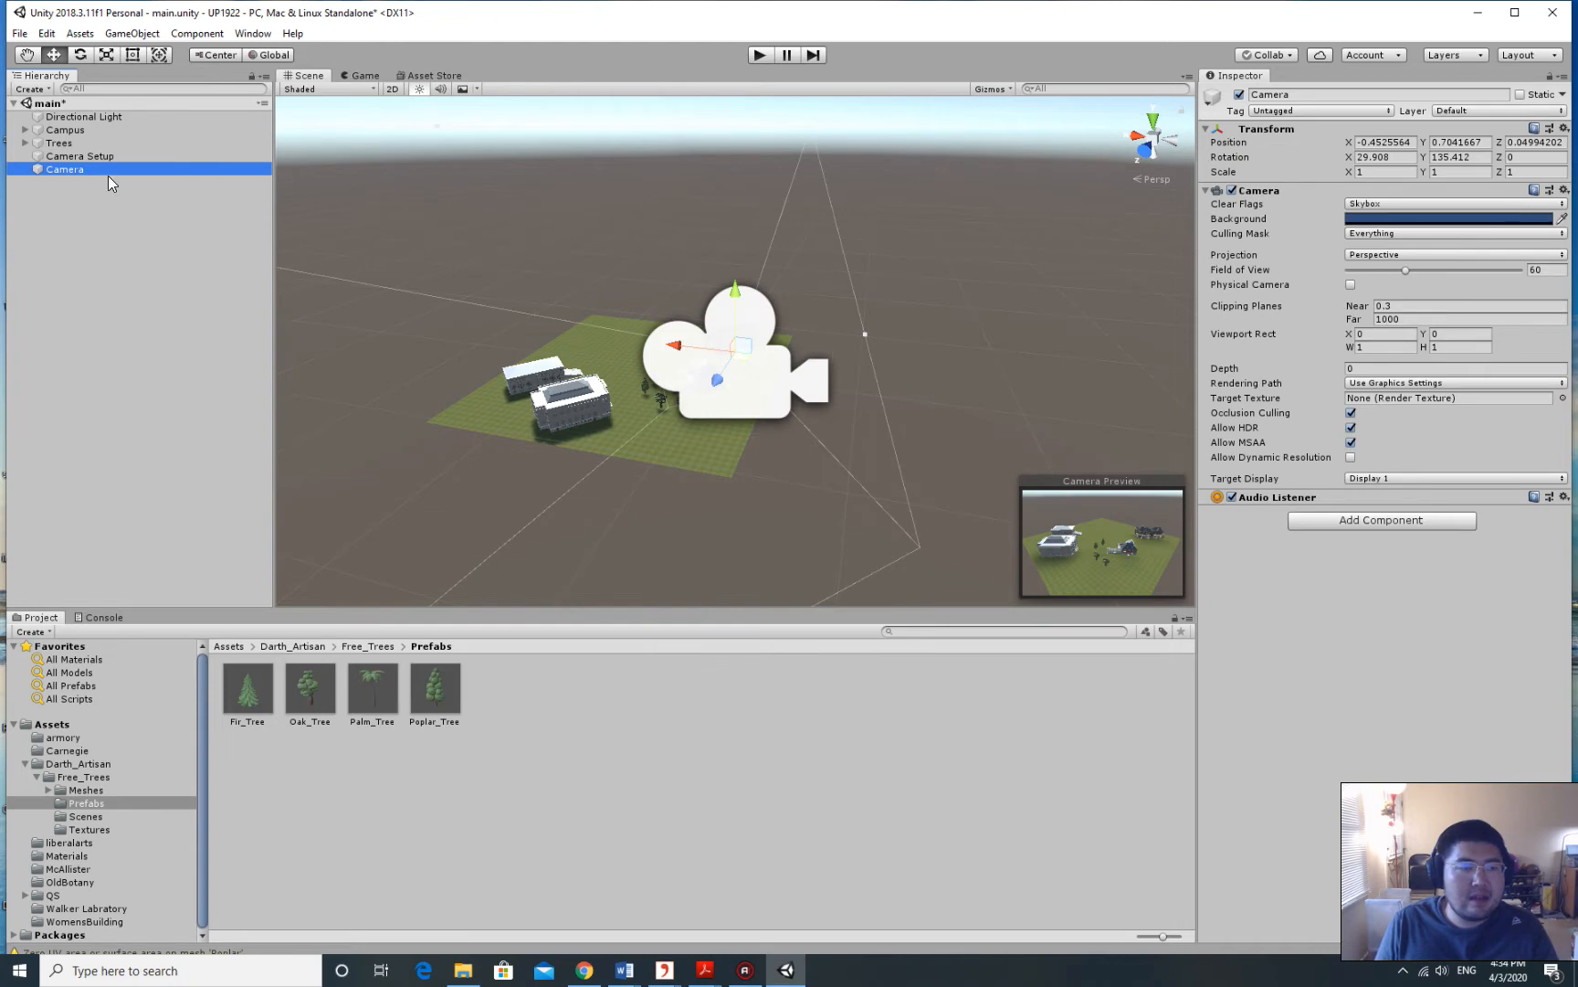
{"action": "left_click", "coordinate": [75, 155]}
{"action": "left_click", "coordinate": [65, 169]}
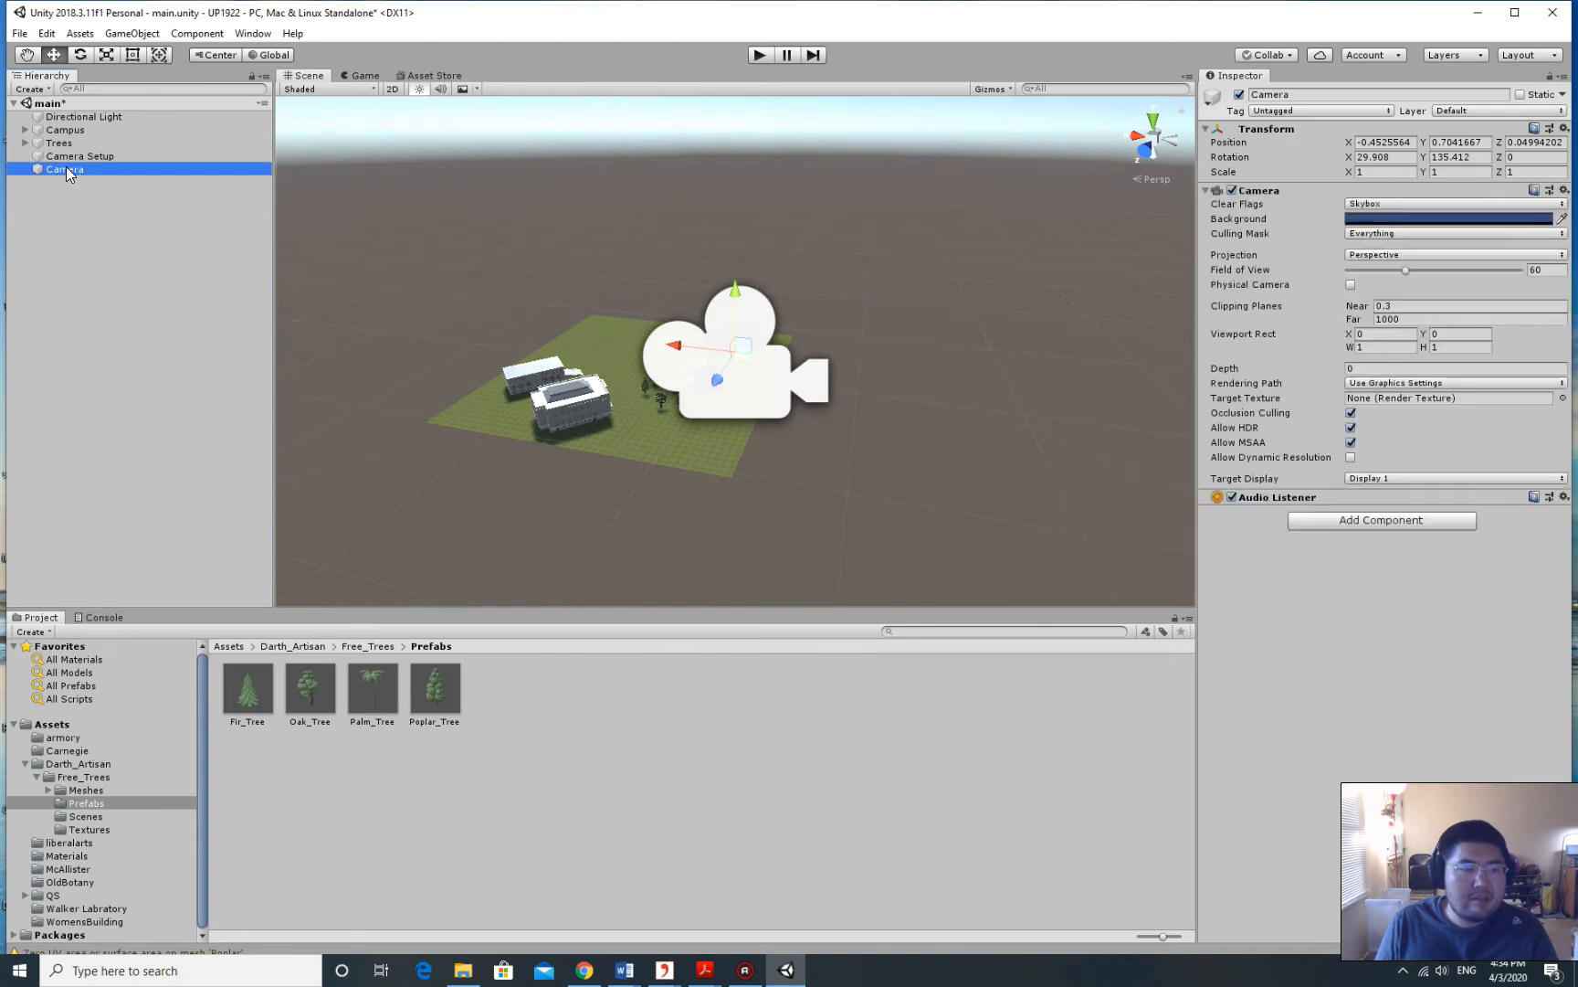
Re-parent the Camera under Camera Setup, orbit around the campus, and switch to the Game view.
{"action": "left_click_drag", "start_coordinate": [73, 168], "coordinate": [111, 154]}
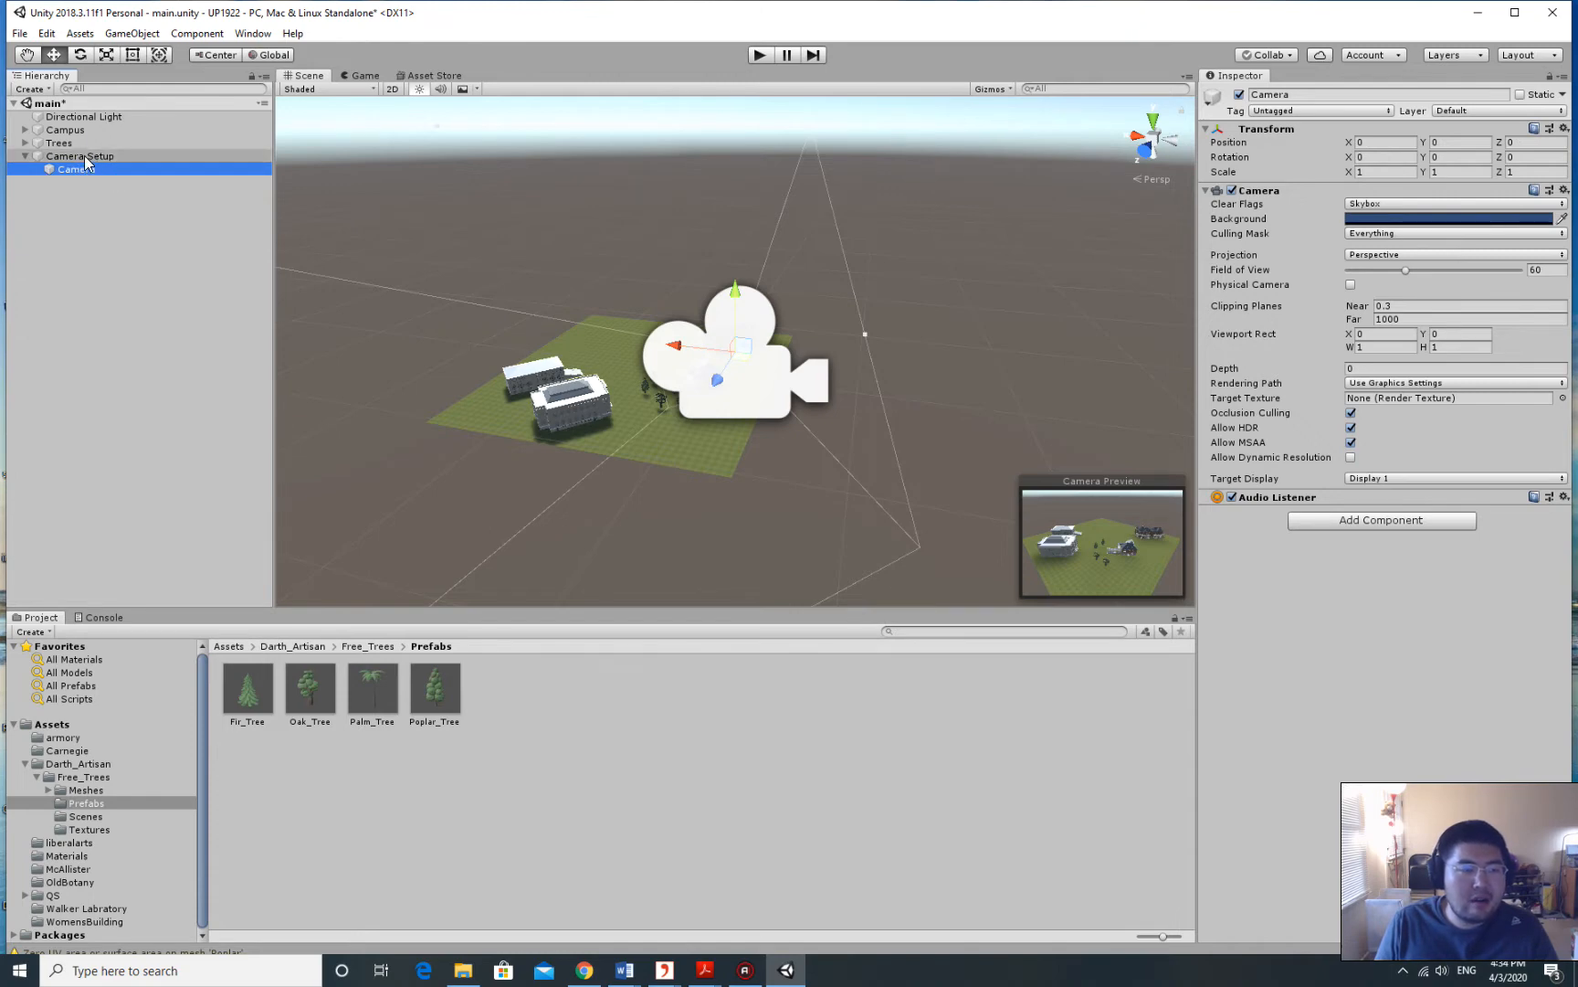
{"action": "left_click", "coordinate": [25, 156]}
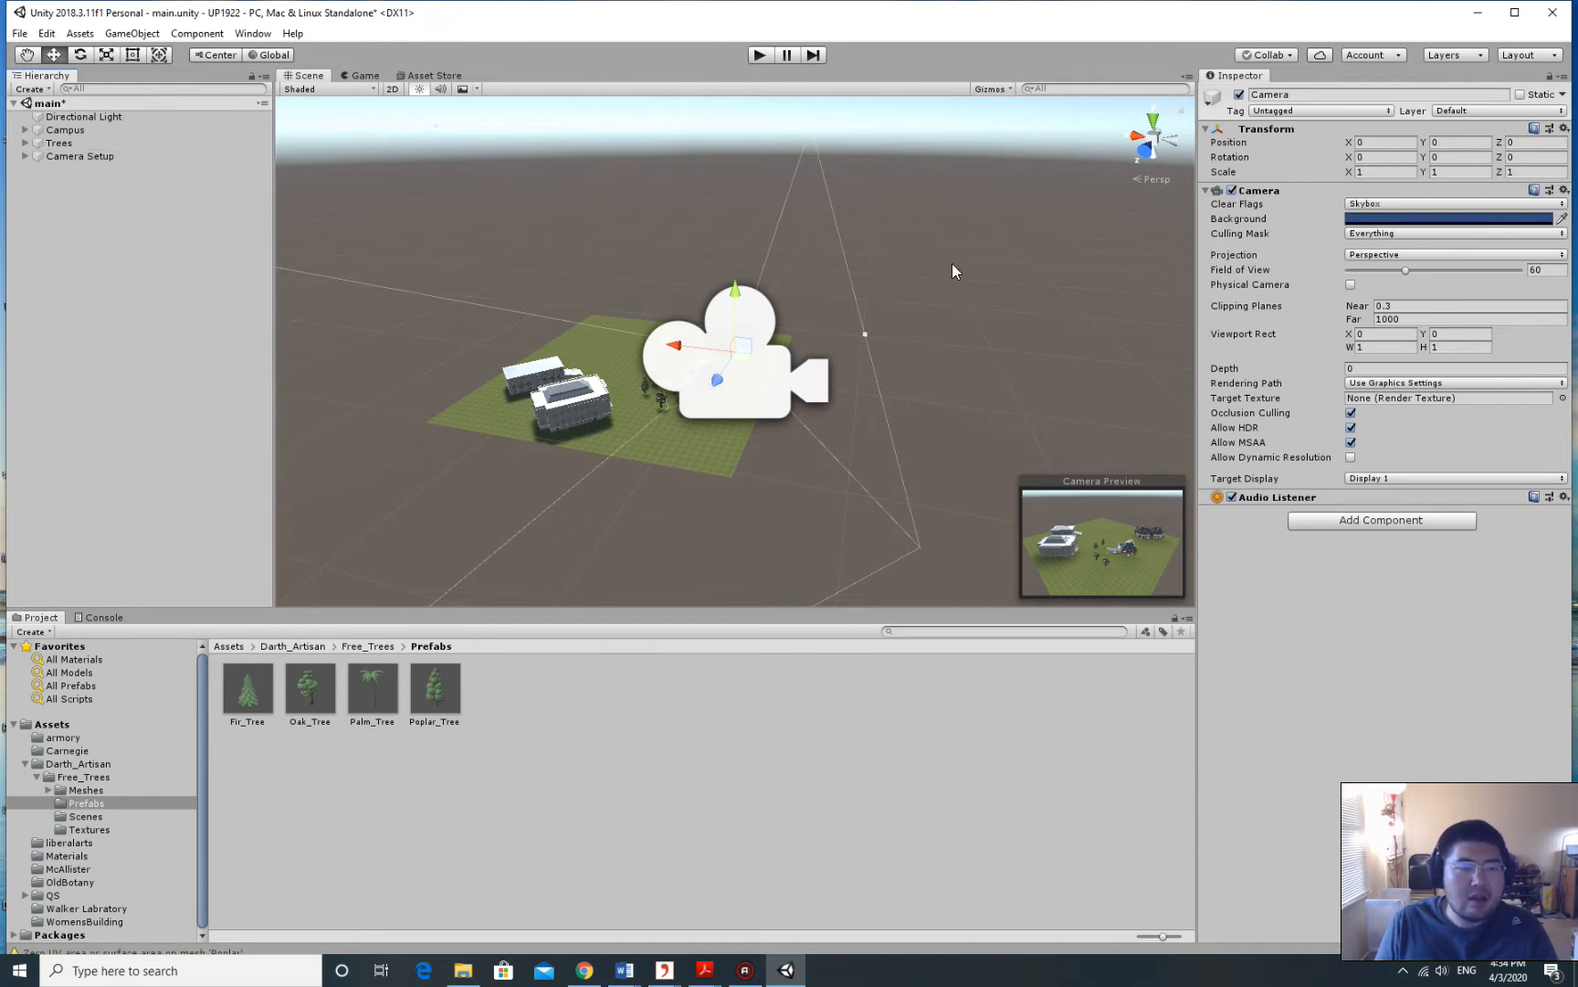
{"action": "right_click_drag", "start_coordinate": [910, 272], "coordinate": [873, 273]}
{"action": "middle_click_drag", "start_coordinate": [879, 273], "coordinate": [1148, 256]}
{"action": "right_click_drag", "start_coordinate": [777, 279], "coordinate": [922, 261]}
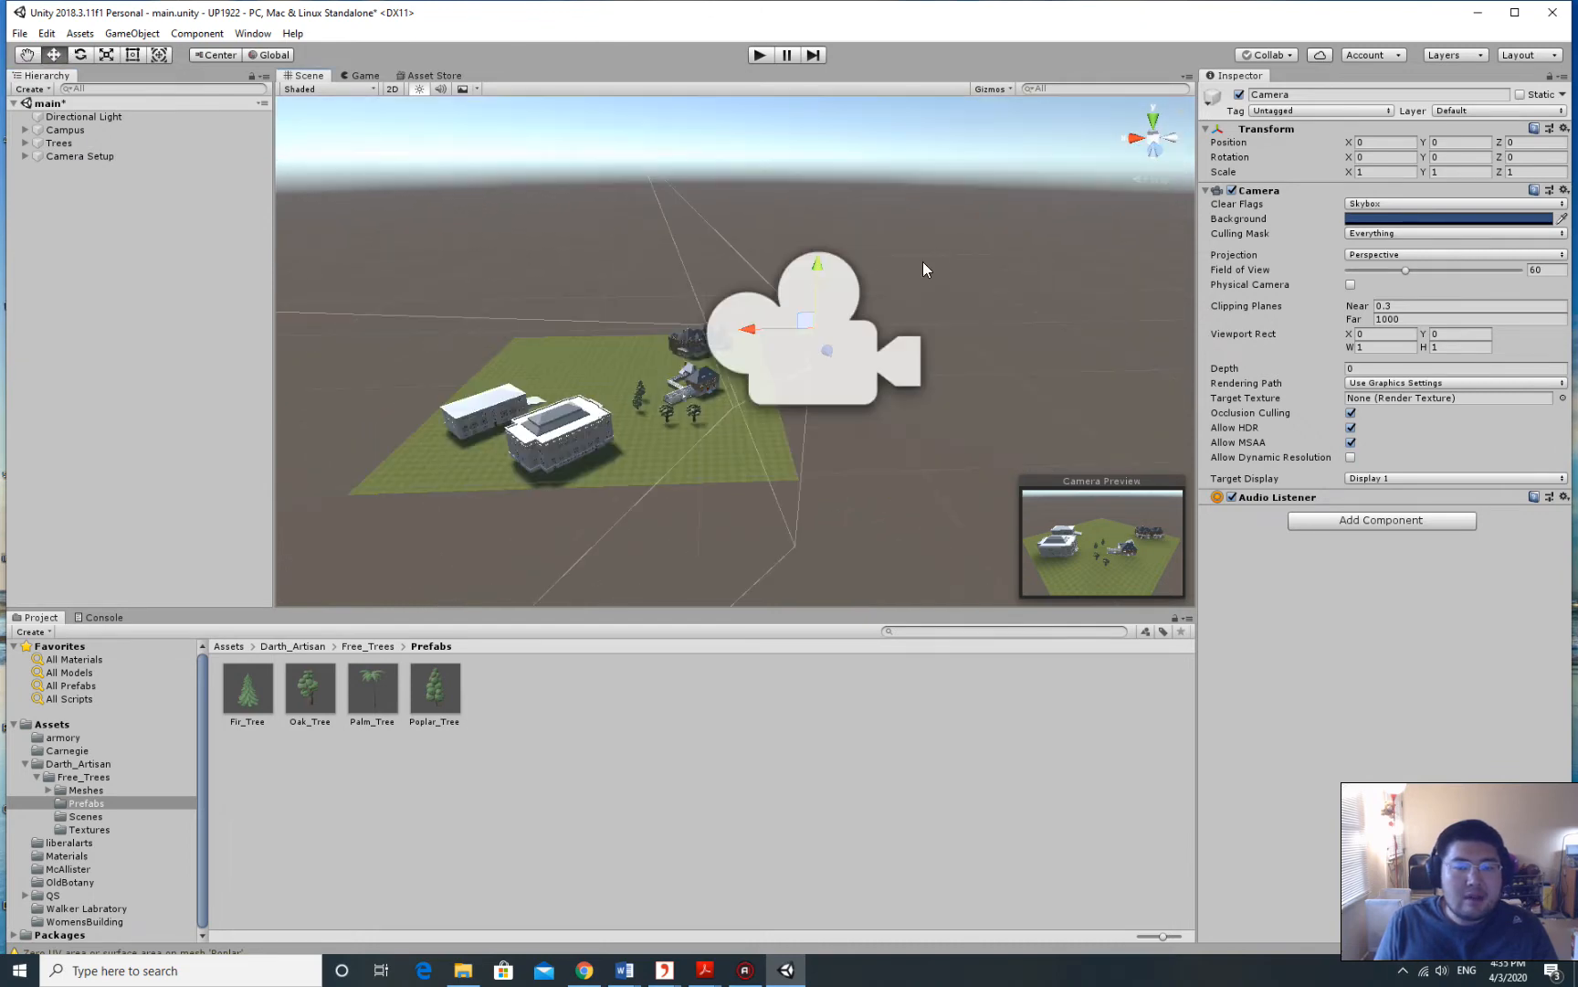
{"action": "scroll", "coordinate": [847, 292], "scroll_direction": "down", "scroll_amount": 3}
{"action": "middle_click_drag", "start_coordinate": [847, 291], "coordinate": [984, 249]}
{"action": "right_click_drag", "start_coordinate": [984, 250], "coordinate": [941, 250]}
{"action": "middle_click_drag", "start_coordinate": [1002, 262], "coordinate": [904, 249]}
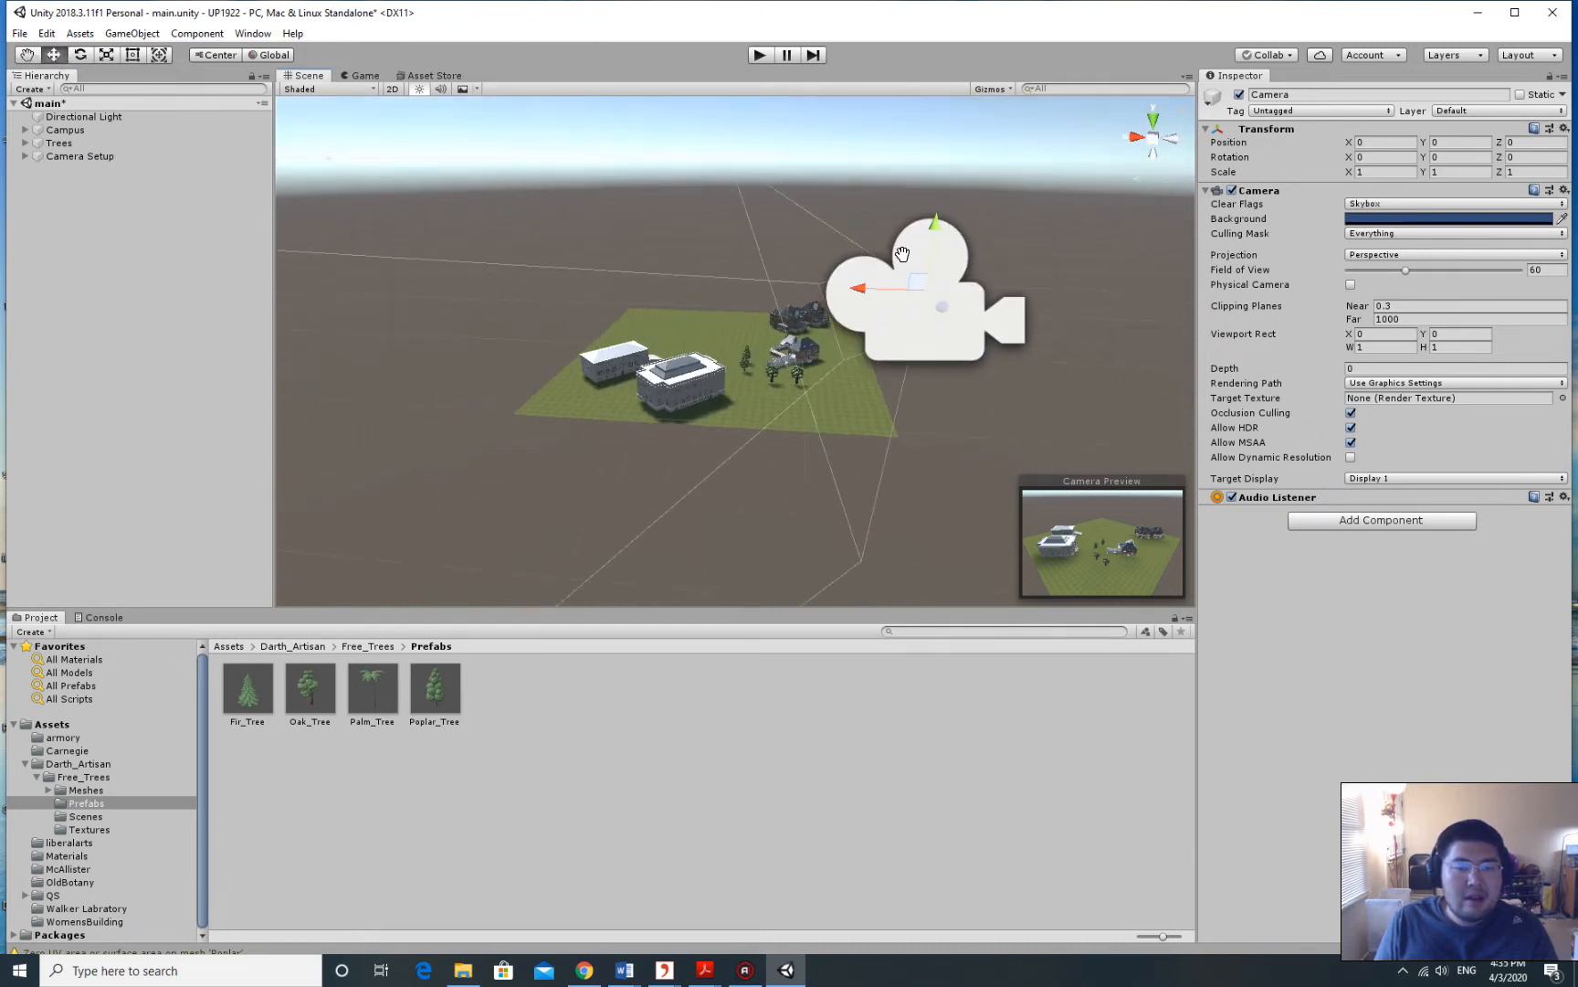
{"action": "right_click_drag", "start_coordinate": [905, 250], "coordinate": [959, 260]}
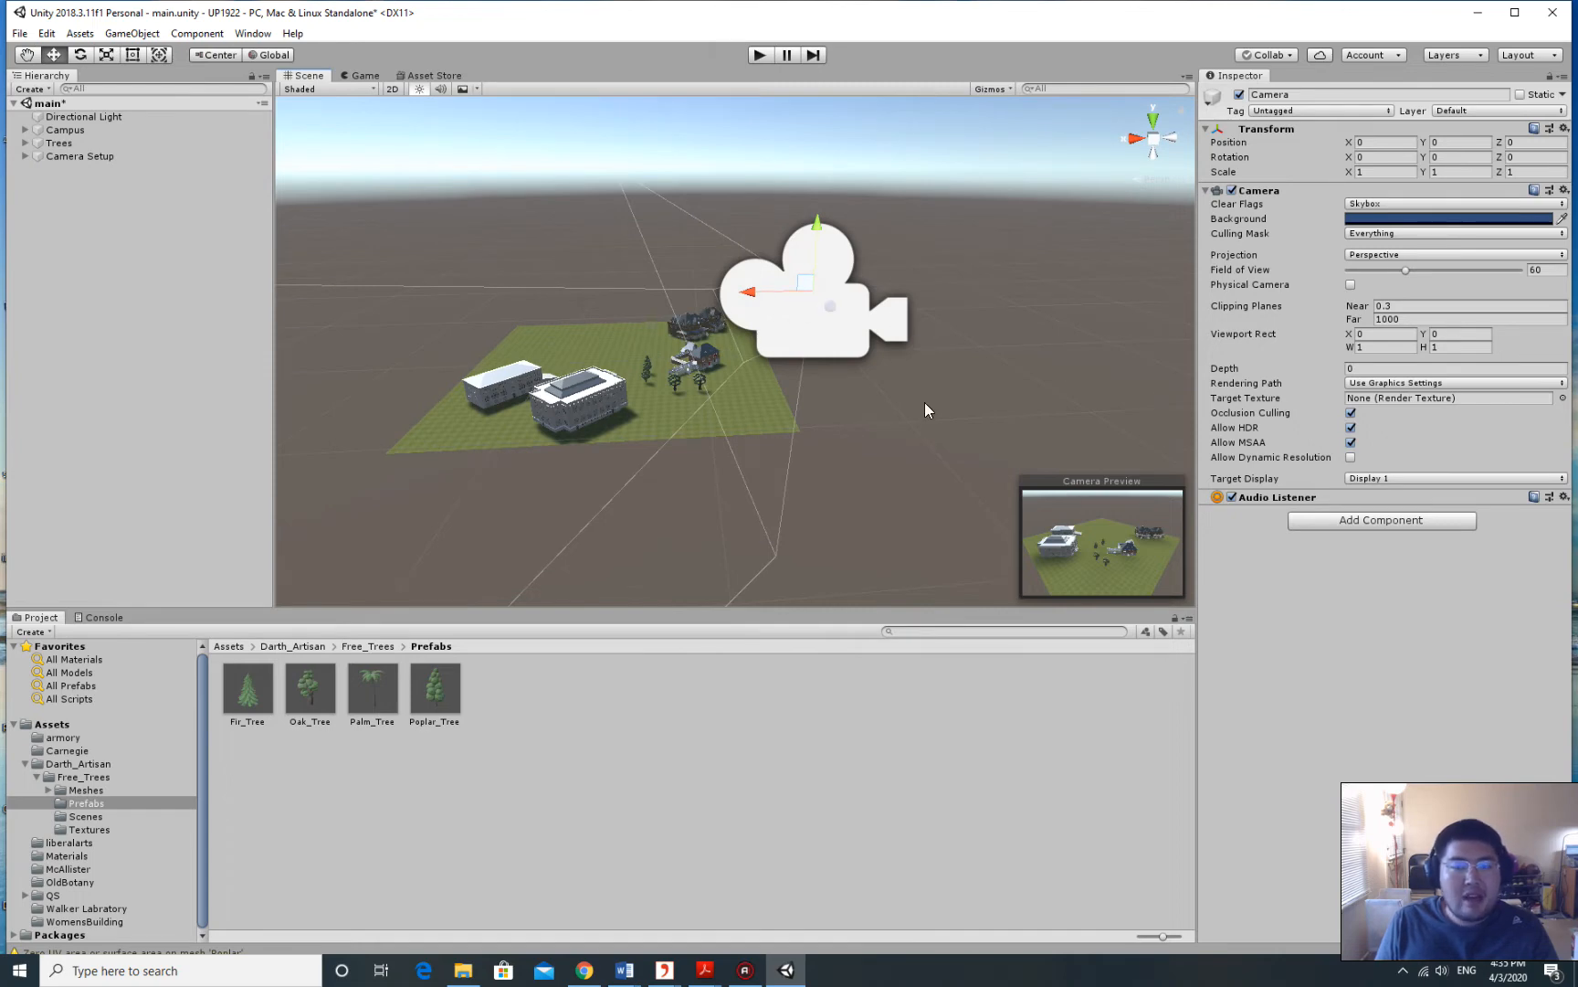
{"action": "left_click", "coordinate": [363, 75]}
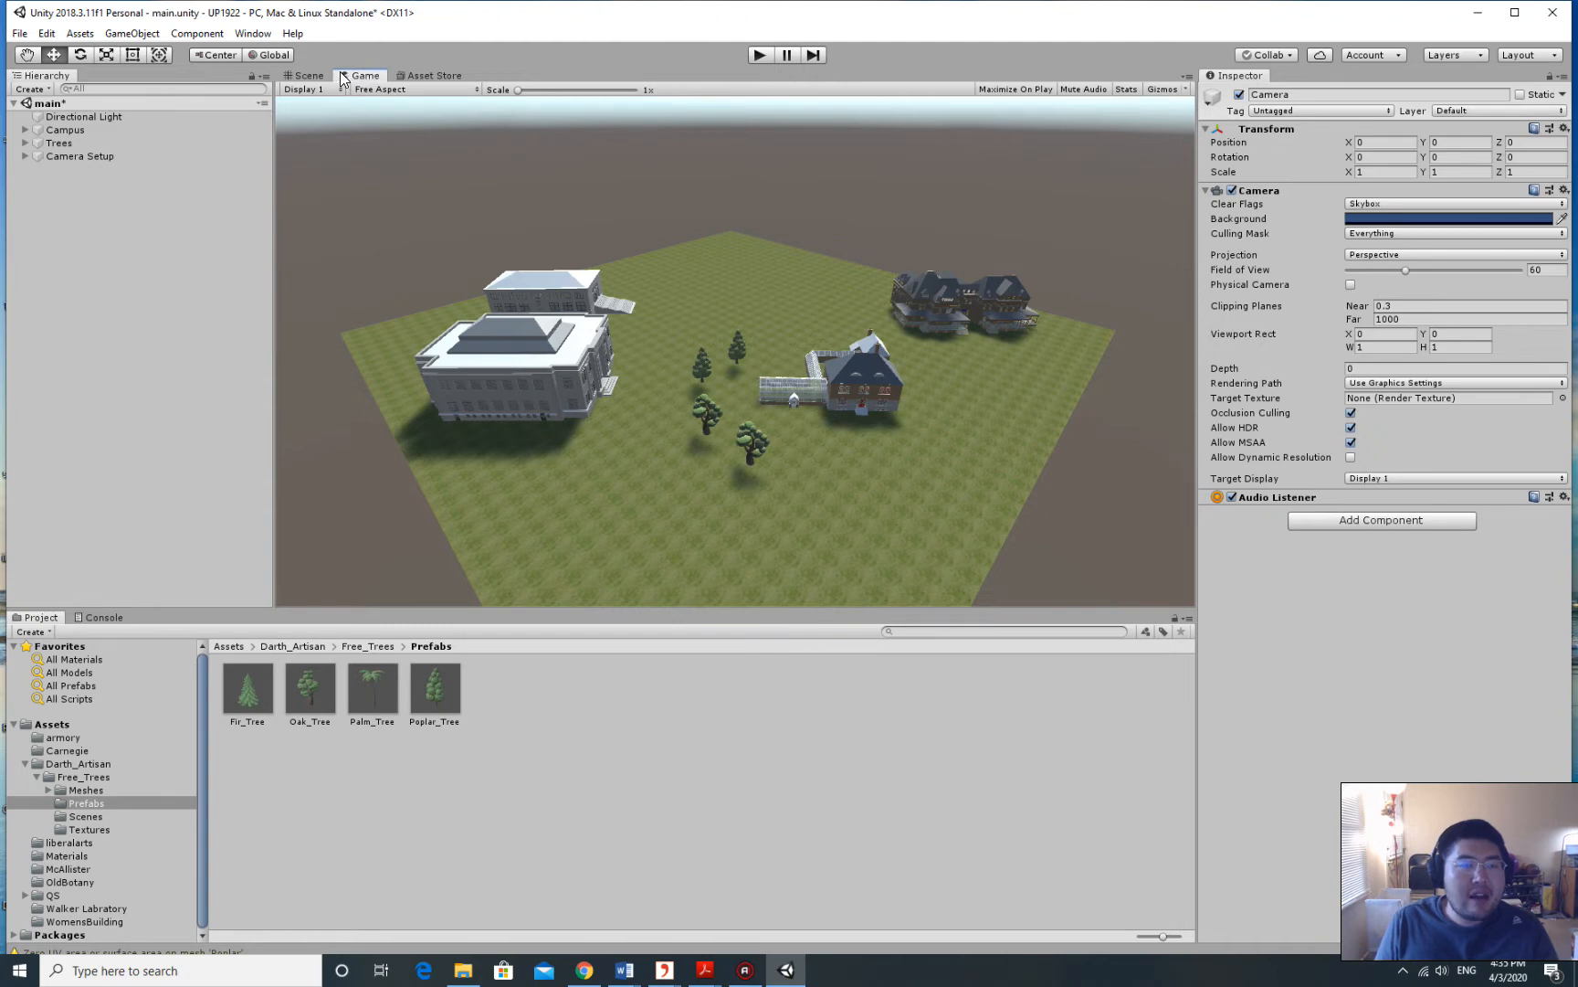
Dock the Game view under the Inspector beside the Scene view and enlarge it.
{"action": "left_click", "coordinate": [308, 76]}
{"action": "left_click_drag", "start_coordinate": [354, 80], "coordinate": [1319, 760]}
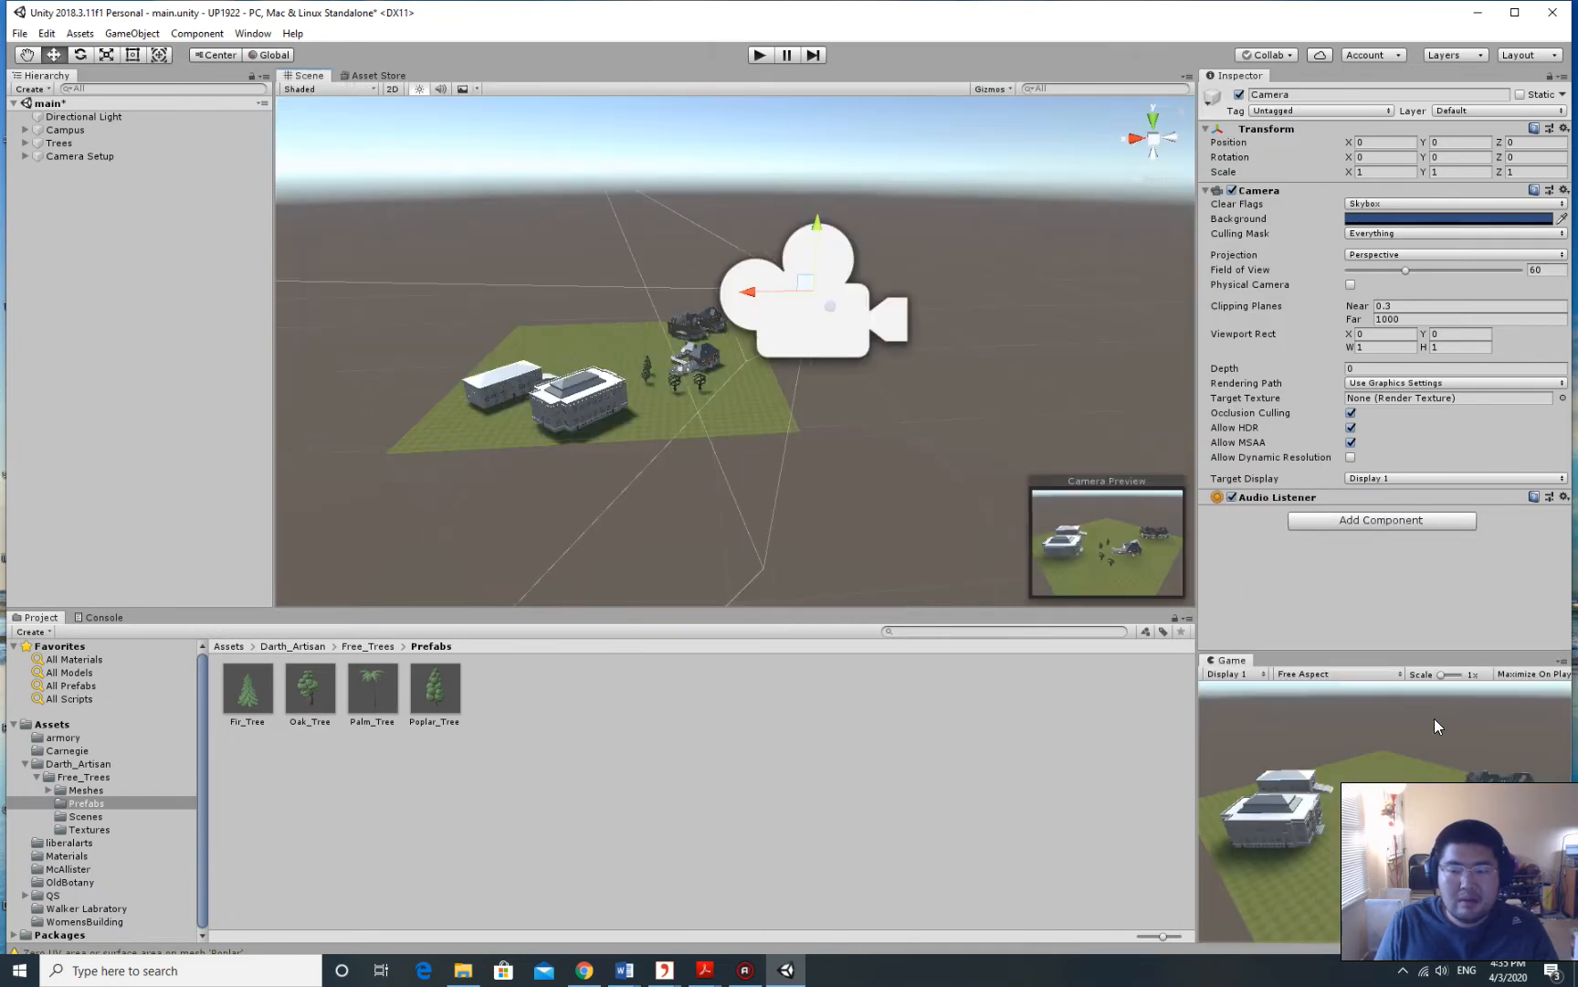
{"action": "left_click_drag", "start_coordinate": [1282, 654], "coordinate": [1334, 568]}
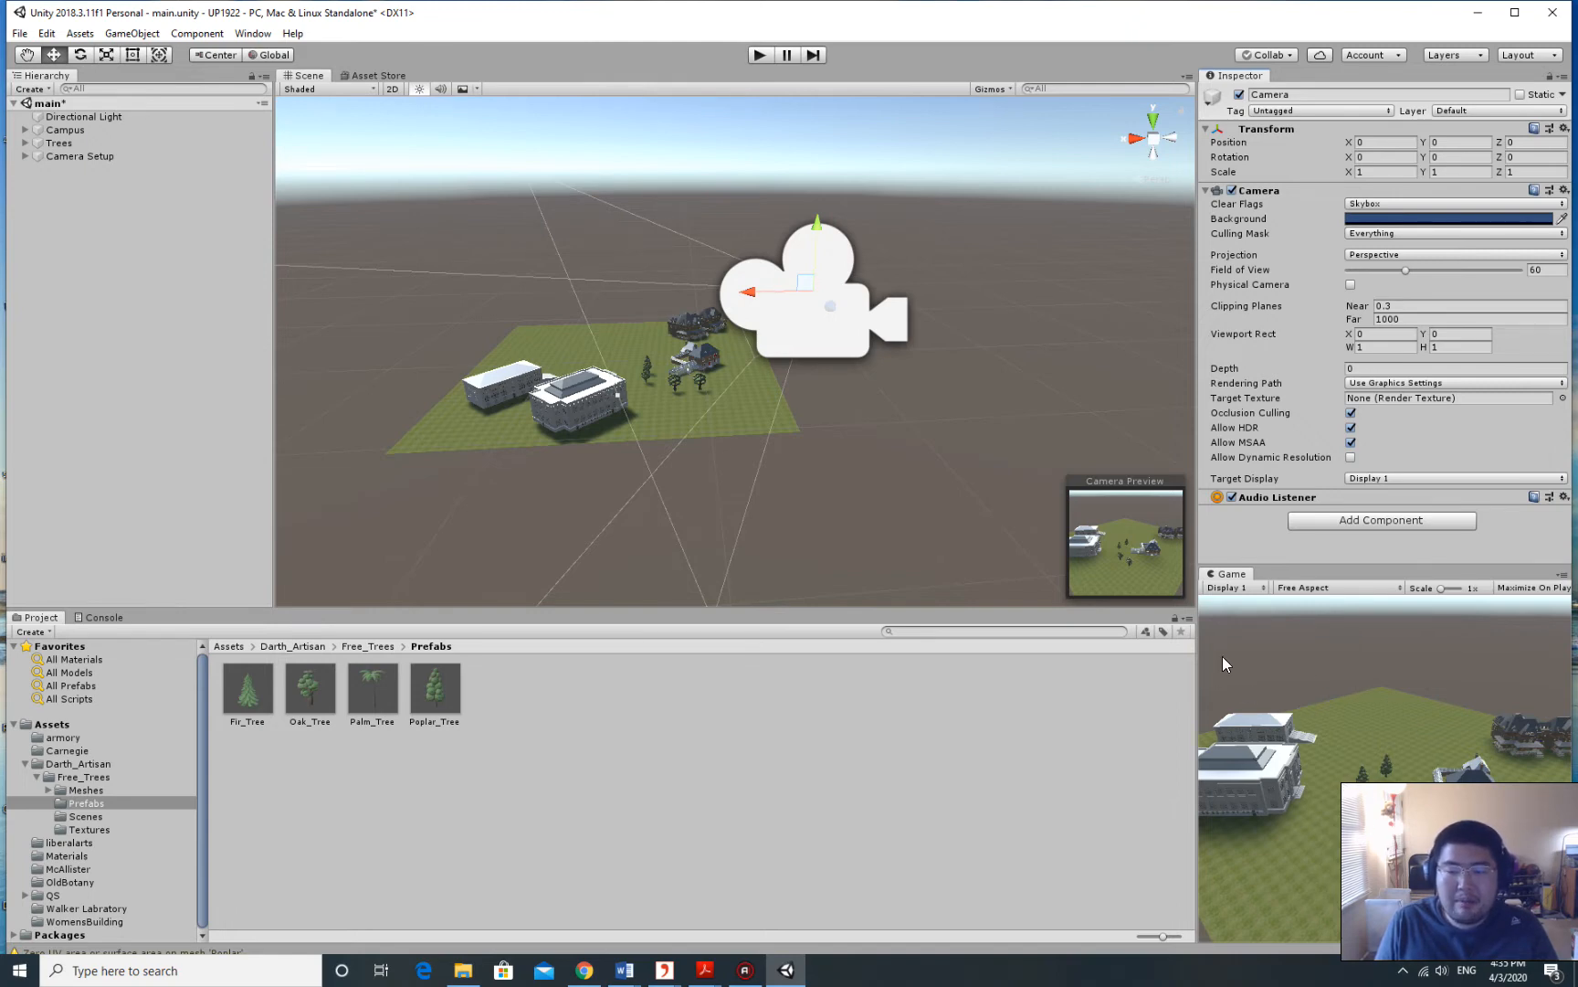
{"action": "scroll", "coordinate": [725, 327], "scroll_direction": "up", "scroll_amount": 6}
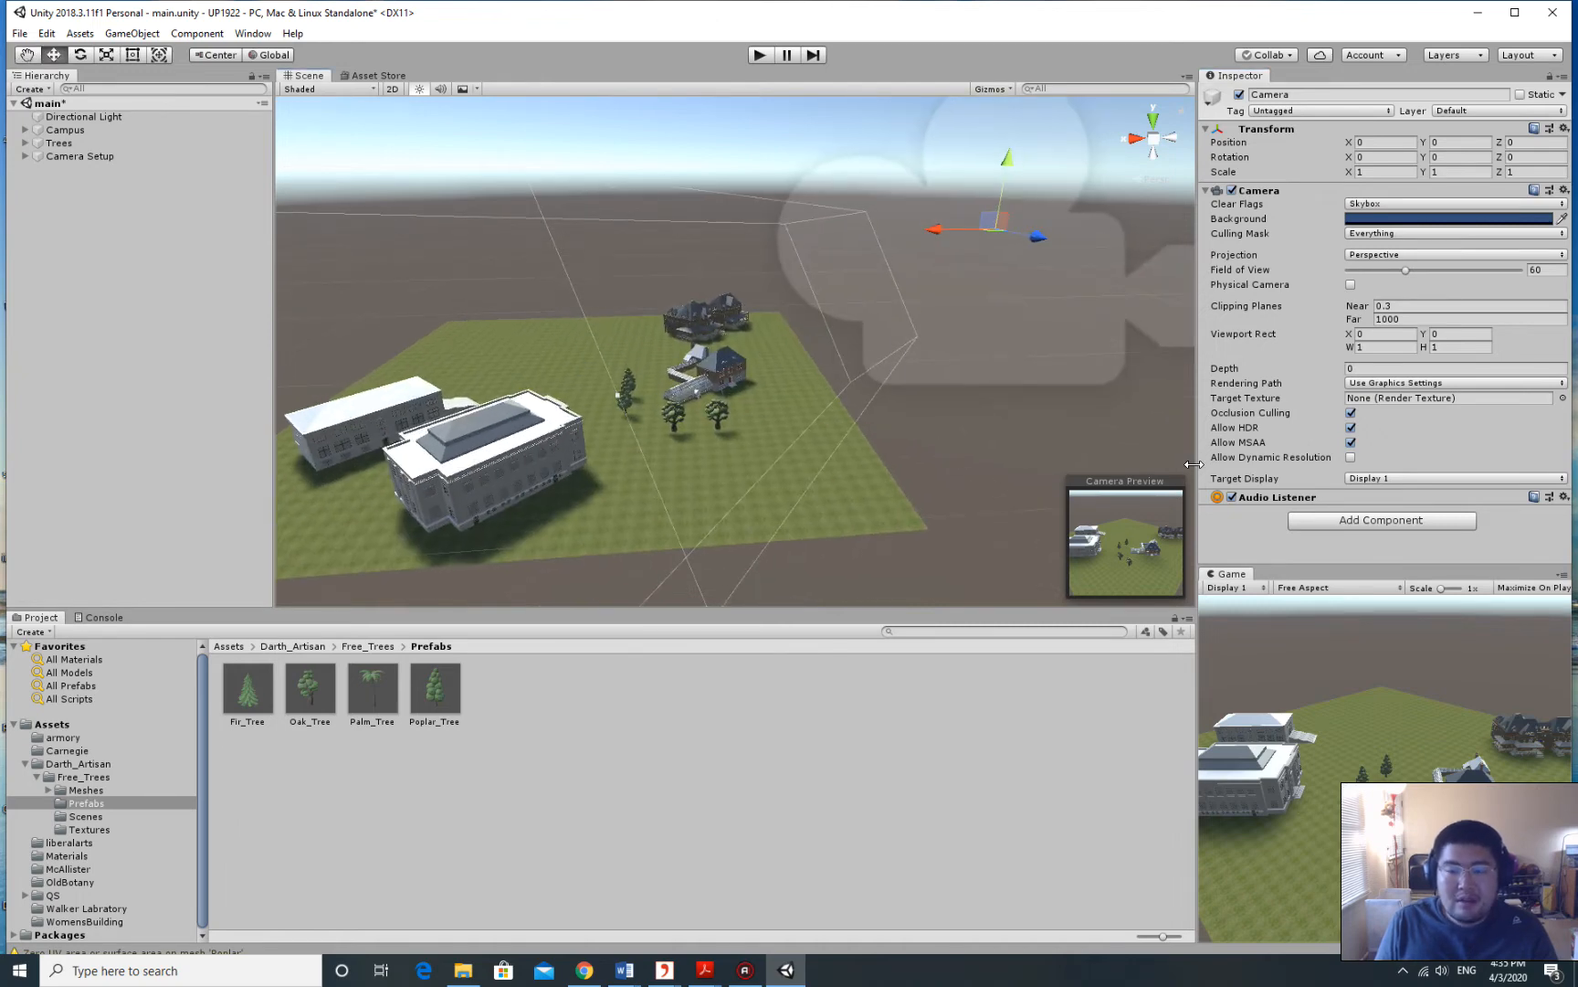
{"action": "left_click_drag", "start_coordinate": [1194, 464], "coordinate": [1120, 464]}
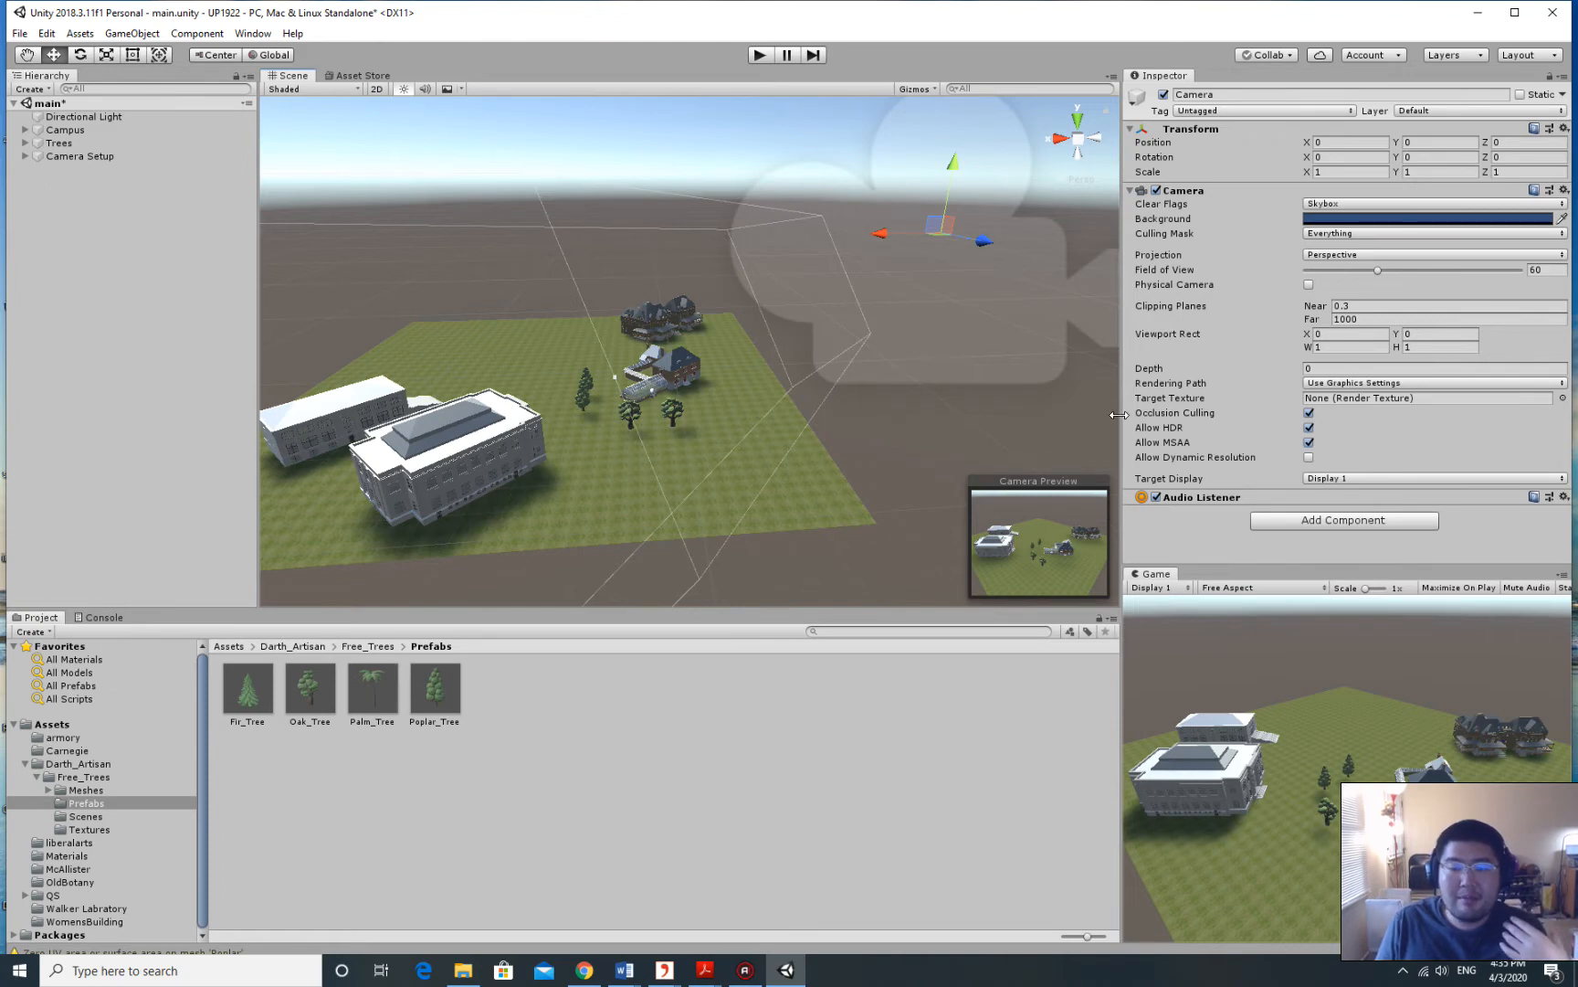
{"action": "left_click_drag", "start_coordinate": [1120, 397], "coordinate": [1109, 396]}
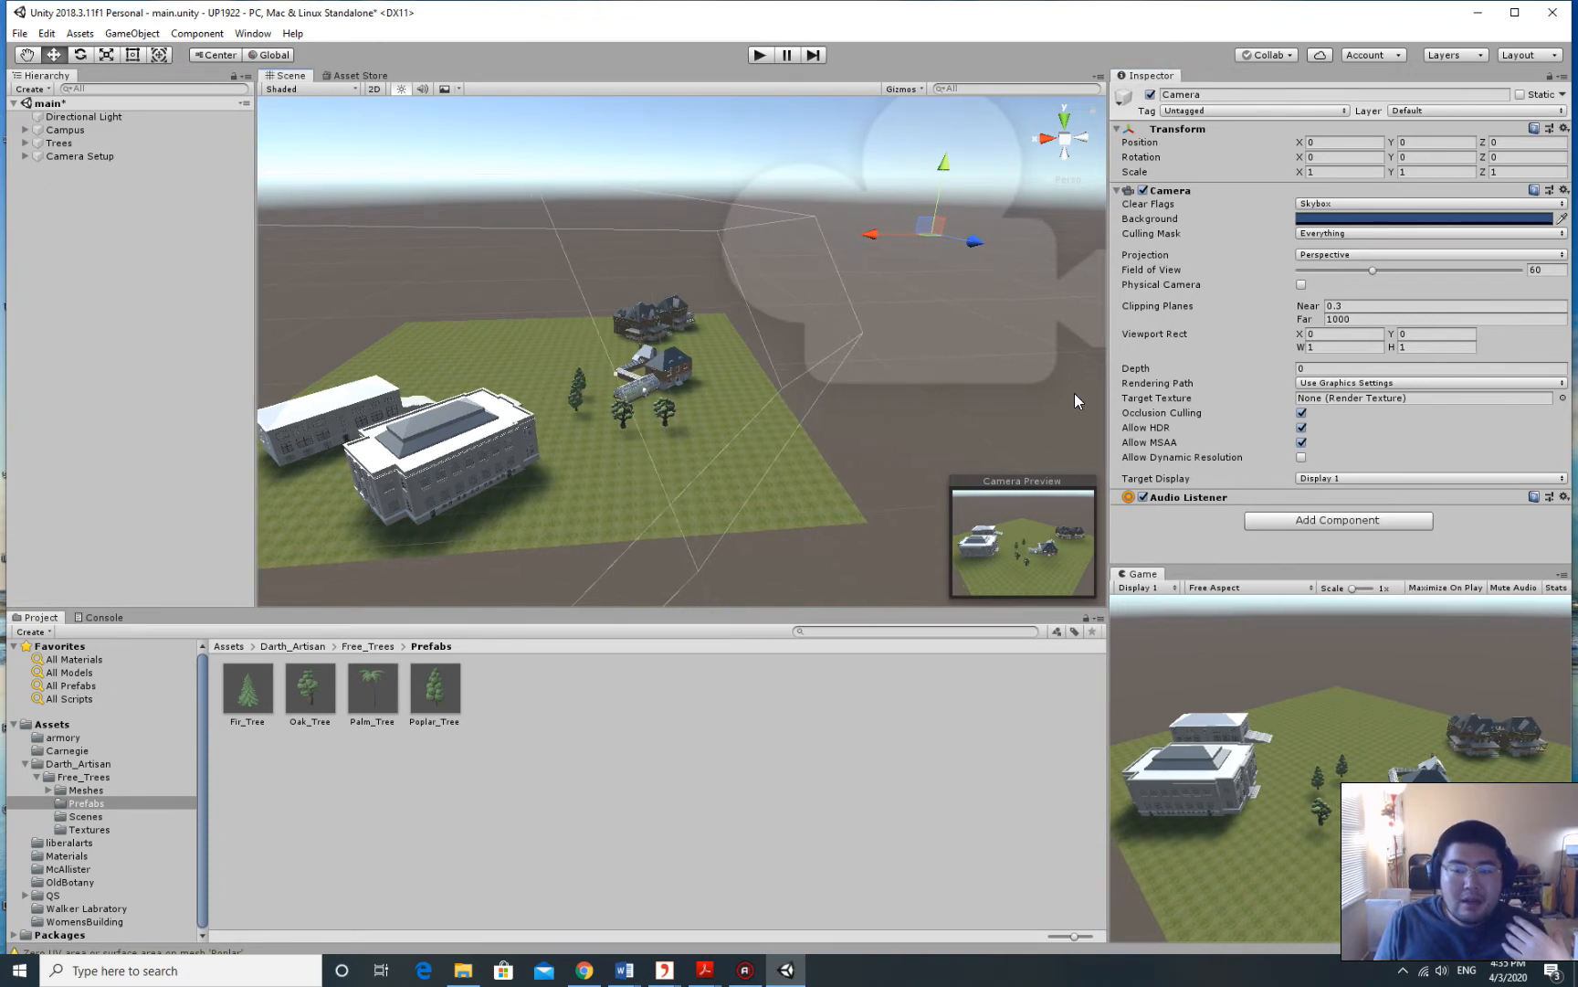
Drag the Camera Setup rig along its Z axis to Position Z -0.209.
{"action": "scroll", "coordinate": [809, 365], "scroll_direction": "down", "scroll_amount": 3}
{"action": "left_click_drag", "start_coordinate": [810, 365], "coordinate": [884, 337], "text": "alt"}
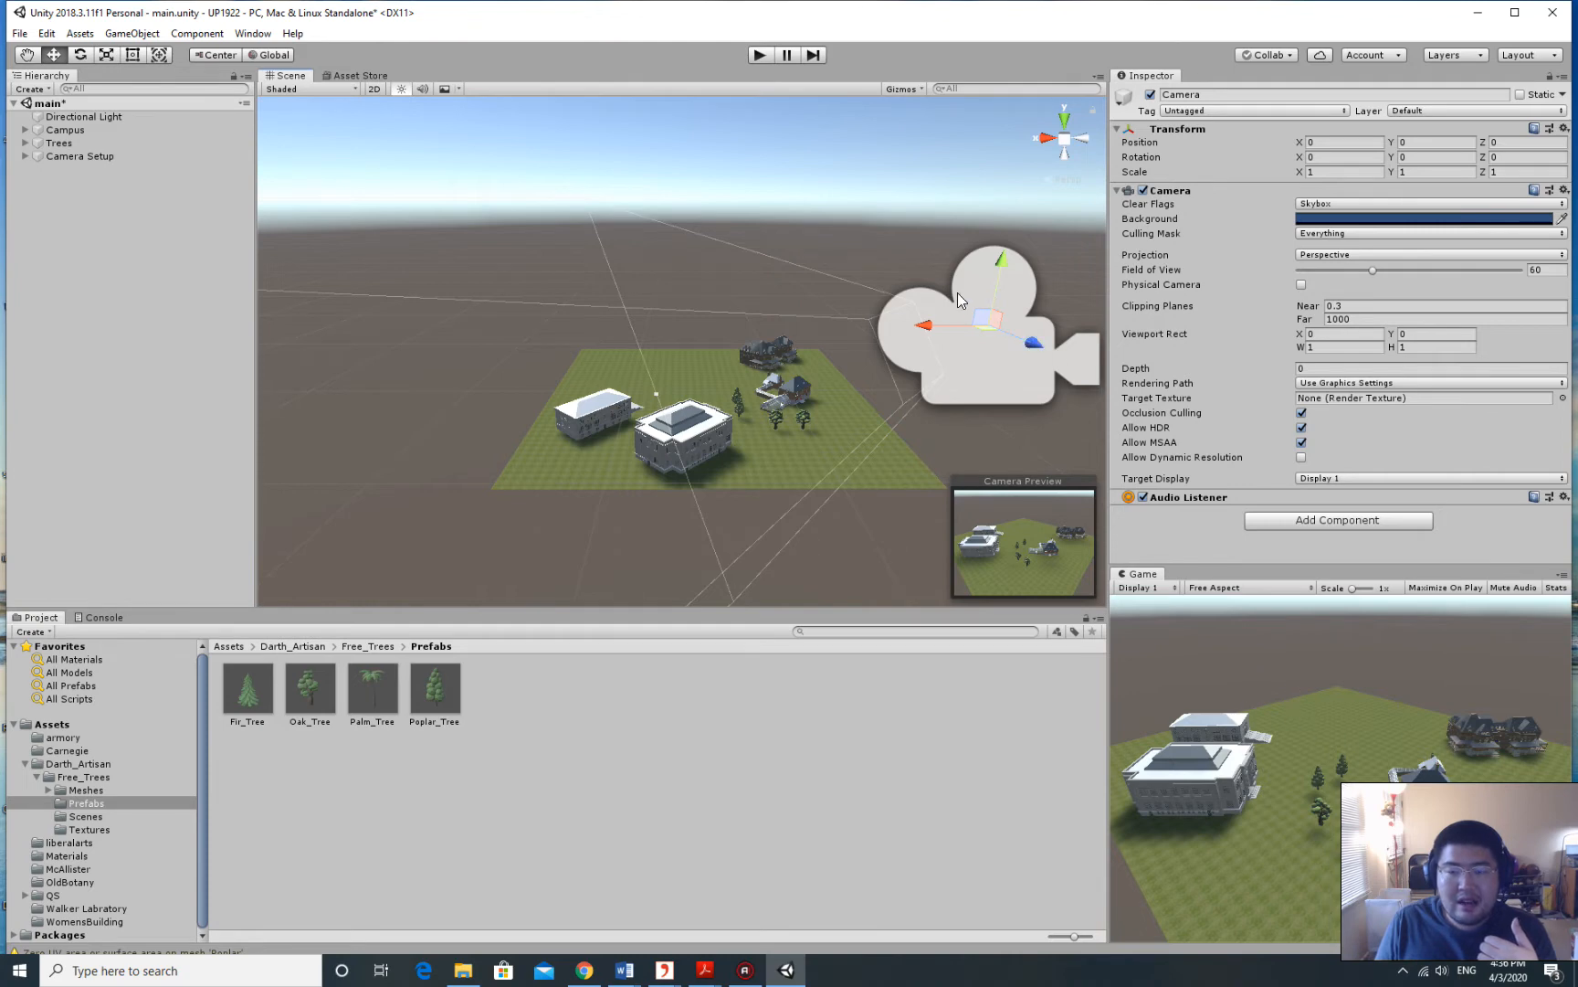
{"action": "middle_click_drag", "start_coordinate": [968, 316], "coordinate": [836, 365]}
{"action": "left_click", "coordinate": [69, 155]}
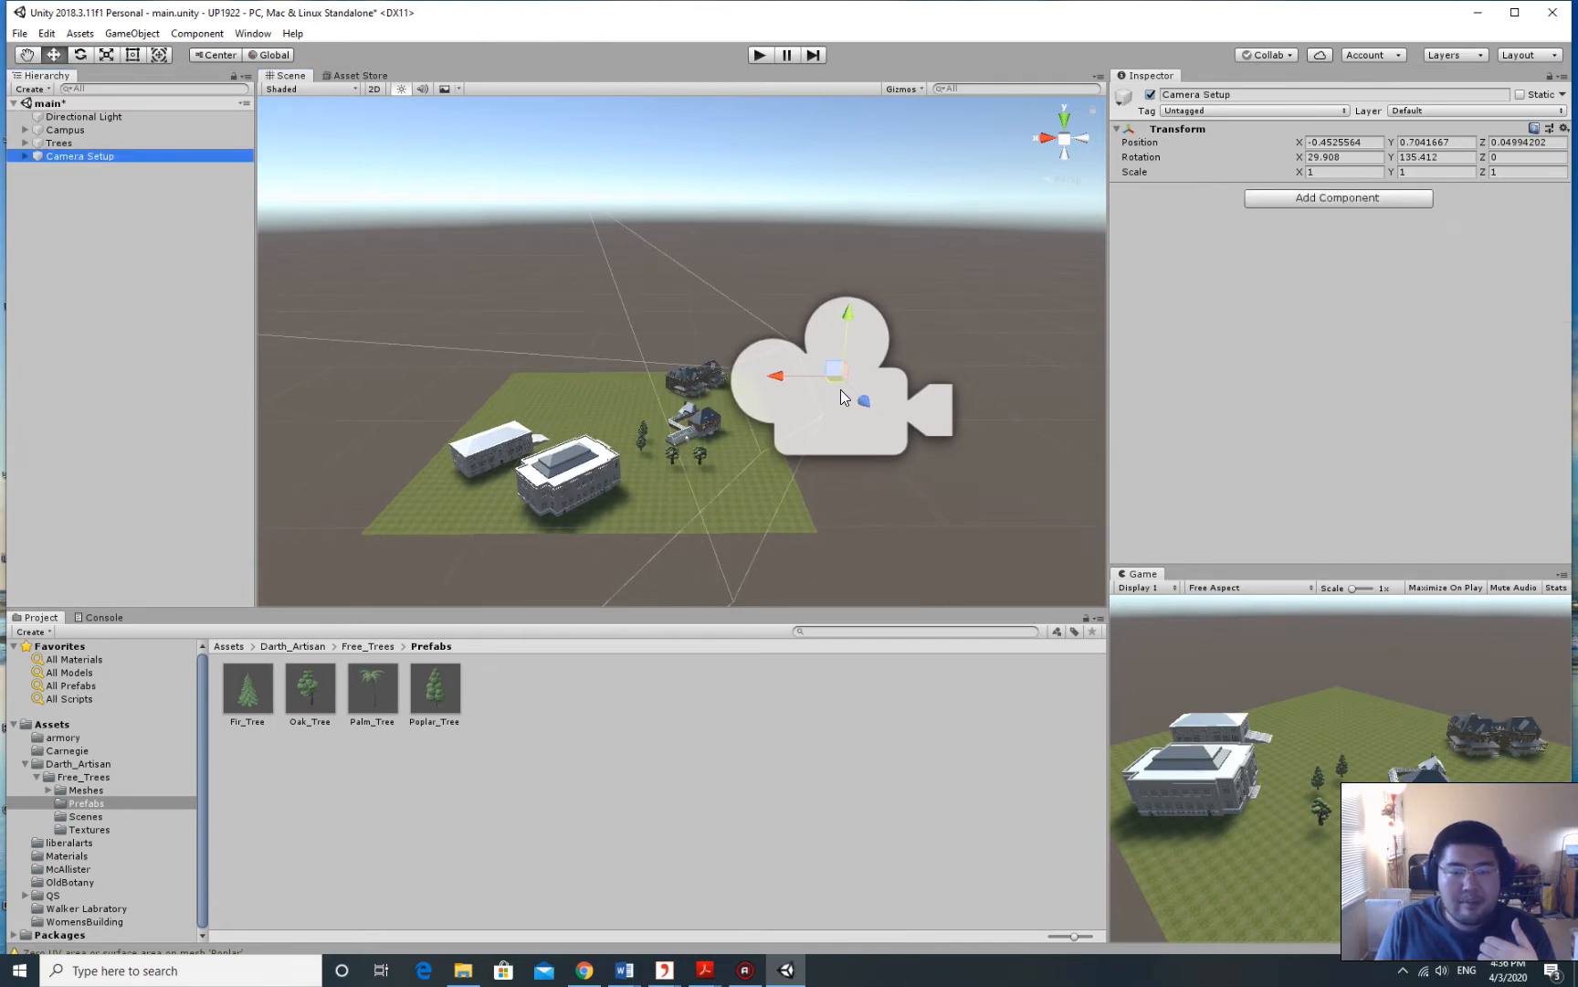
{"action": "left_click_drag", "start_coordinate": [859, 409], "coordinate": [863, 367]}
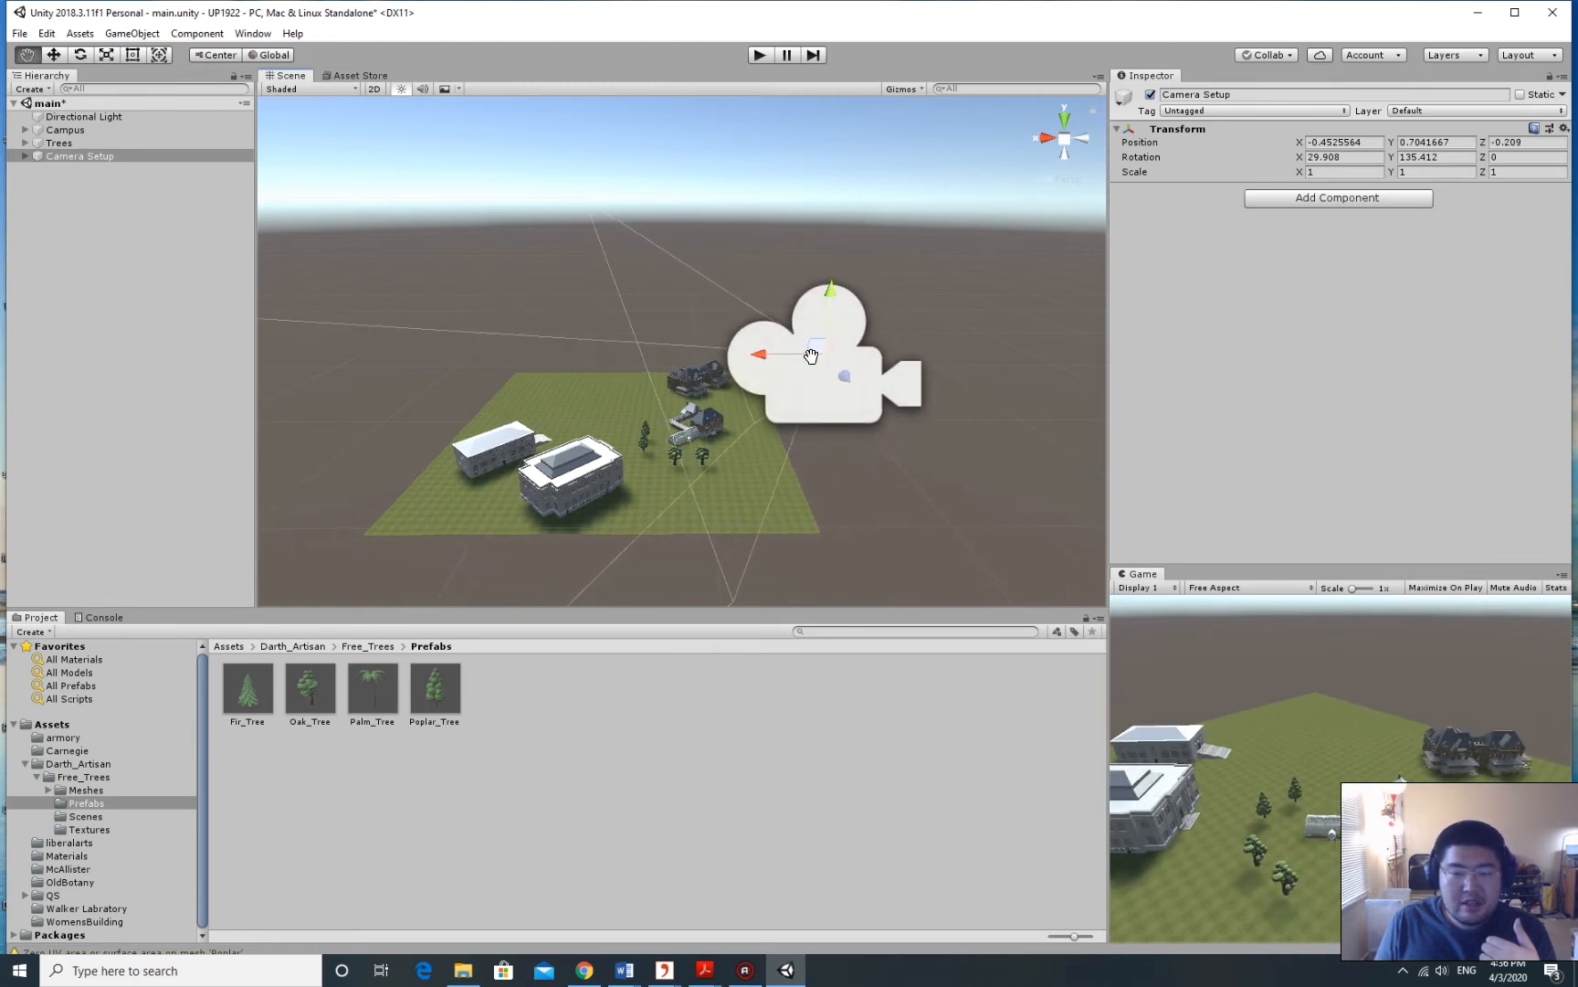
{"action": "middle_click_drag", "start_coordinate": [825, 348], "coordinate": [902, 338]}
{"action": "middle_click_drag", "start_coordinate": [849, 408], "coordinate": [875, 398]}
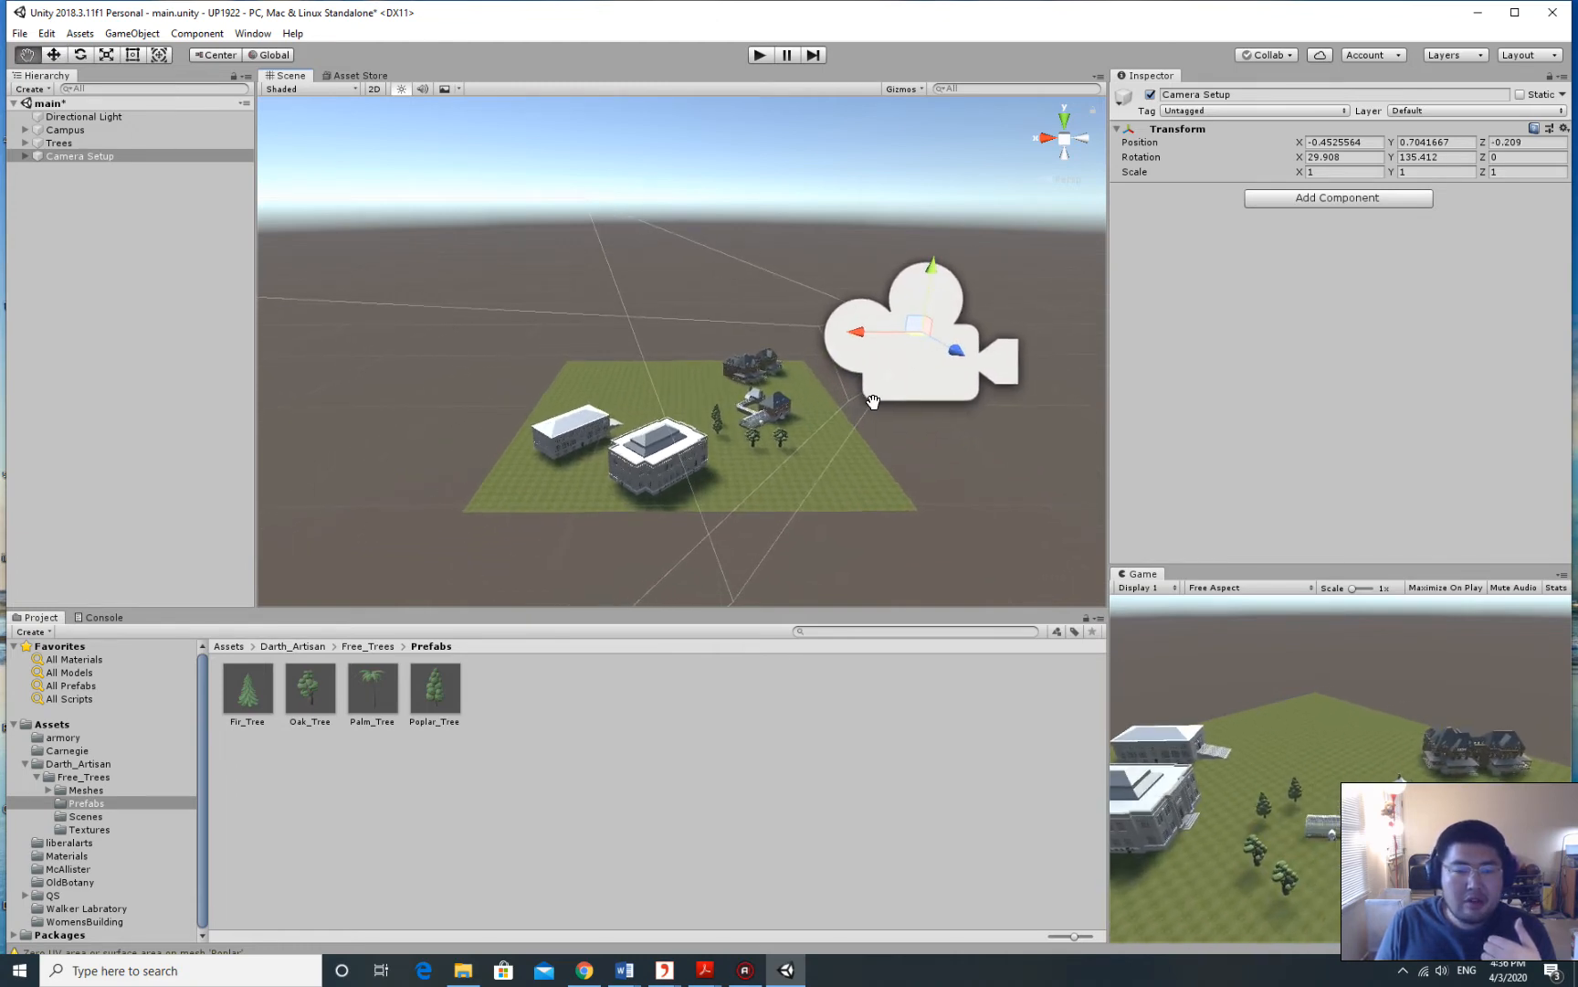
{"action": "right_click_drag", "start_coordinate": [919, 384], "coordinate": [827, 289]}
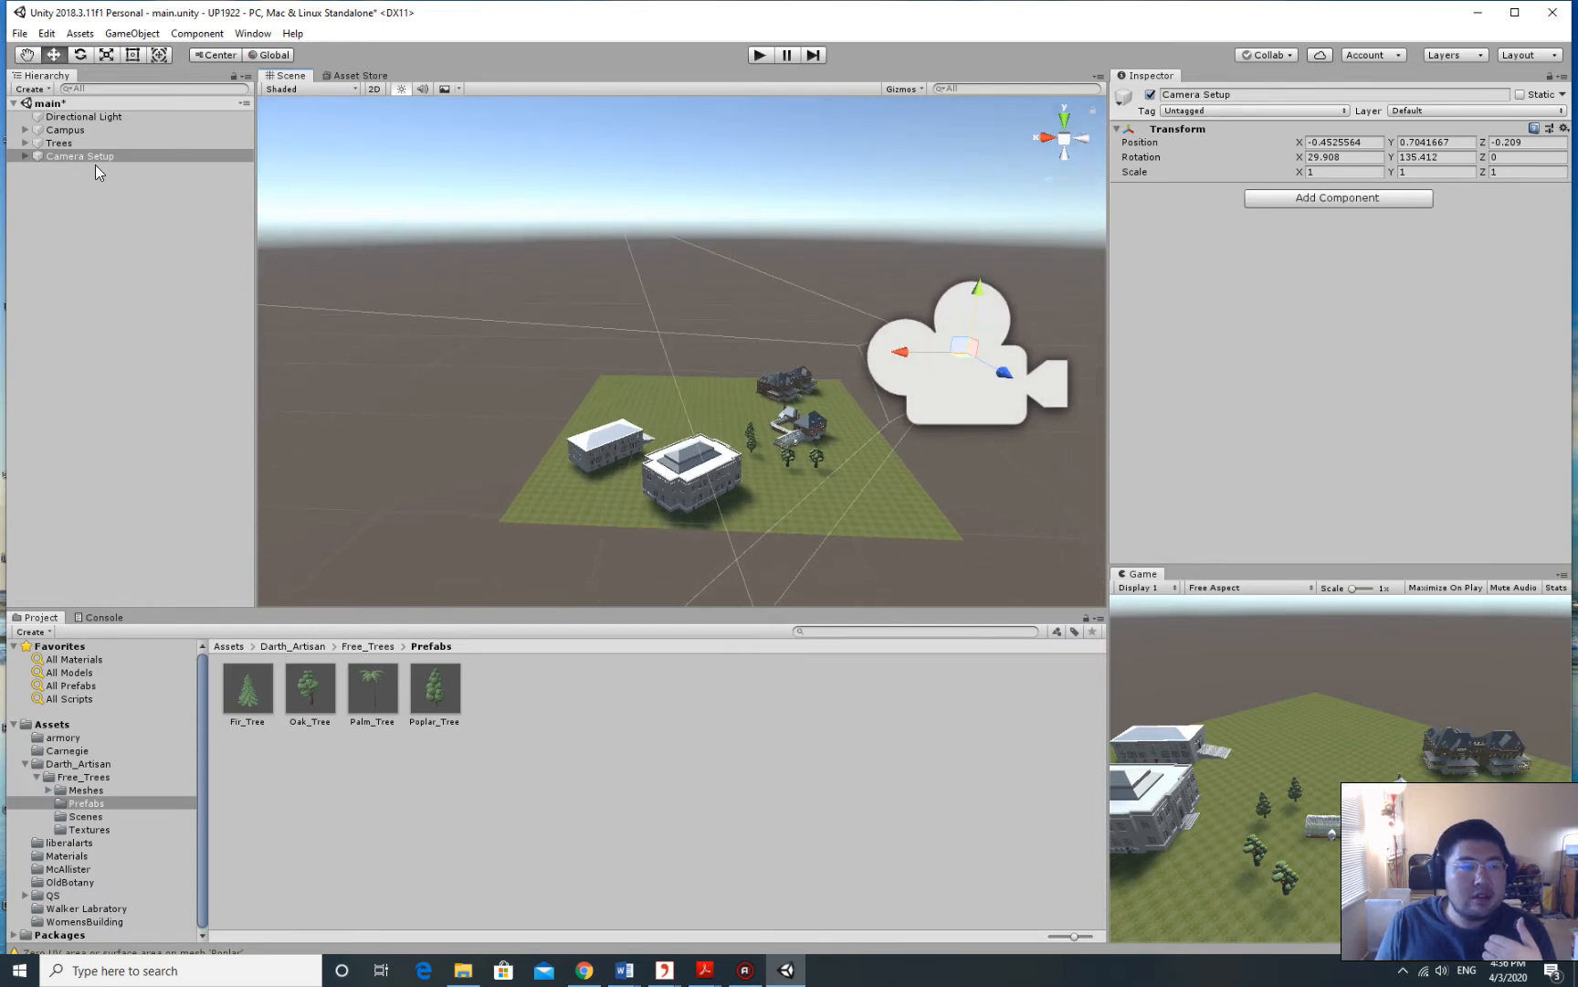
{"action": "left_click", "coordinate": [60, 143]}
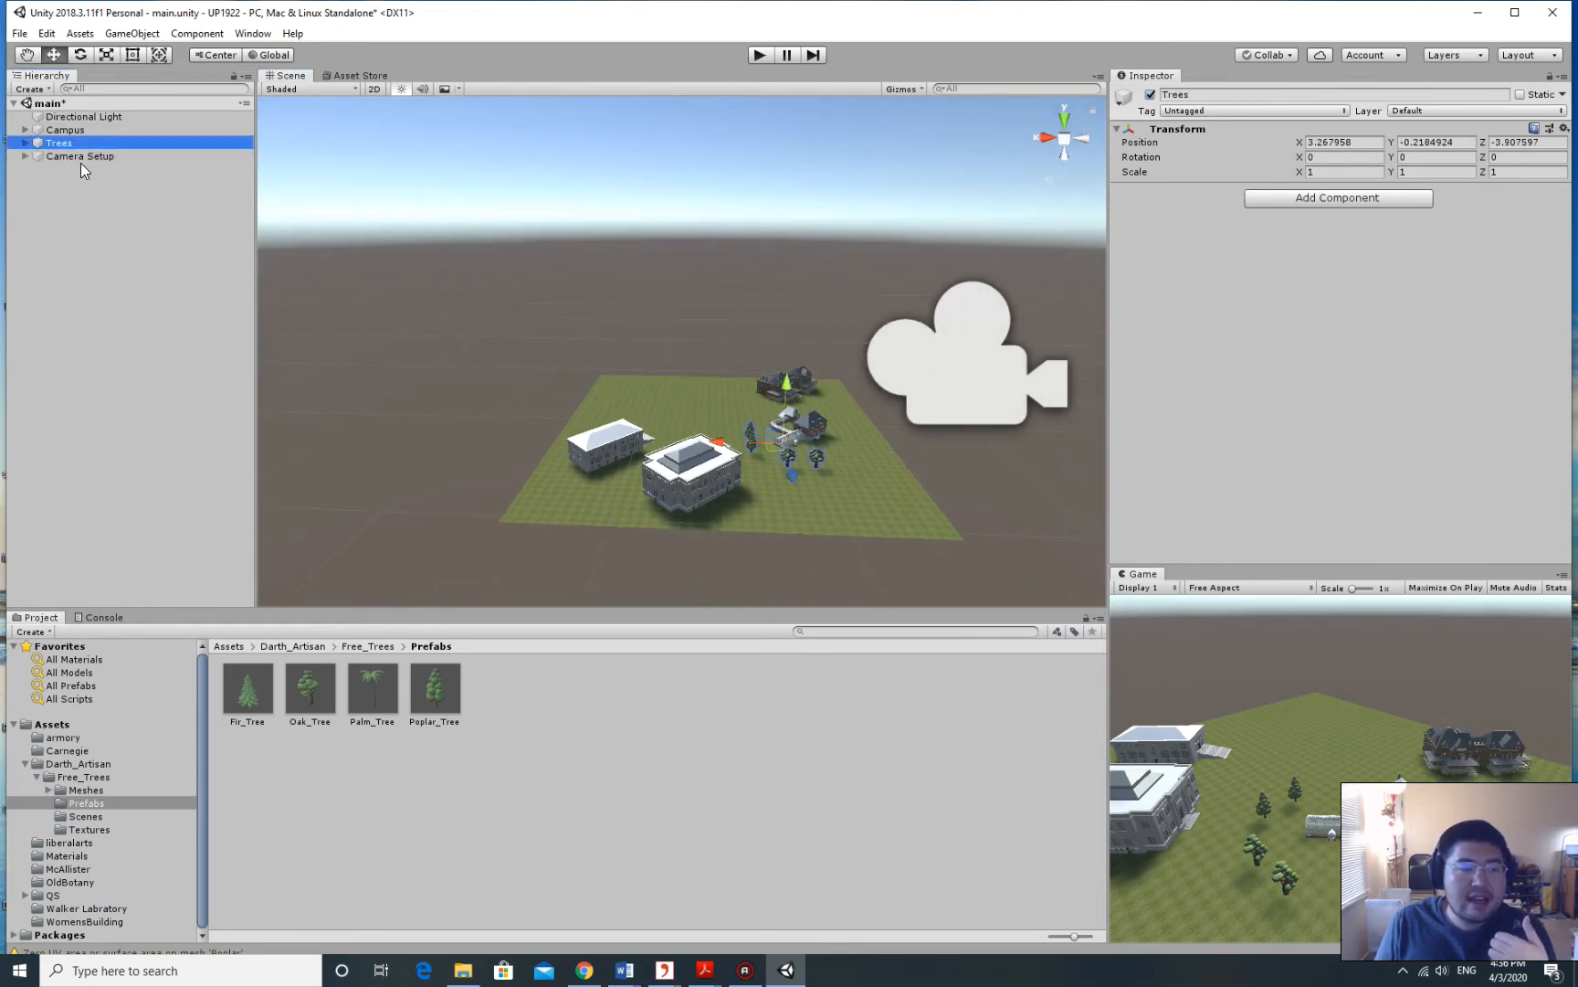
{"action": "left_click", "coordinate": [91, 157]}
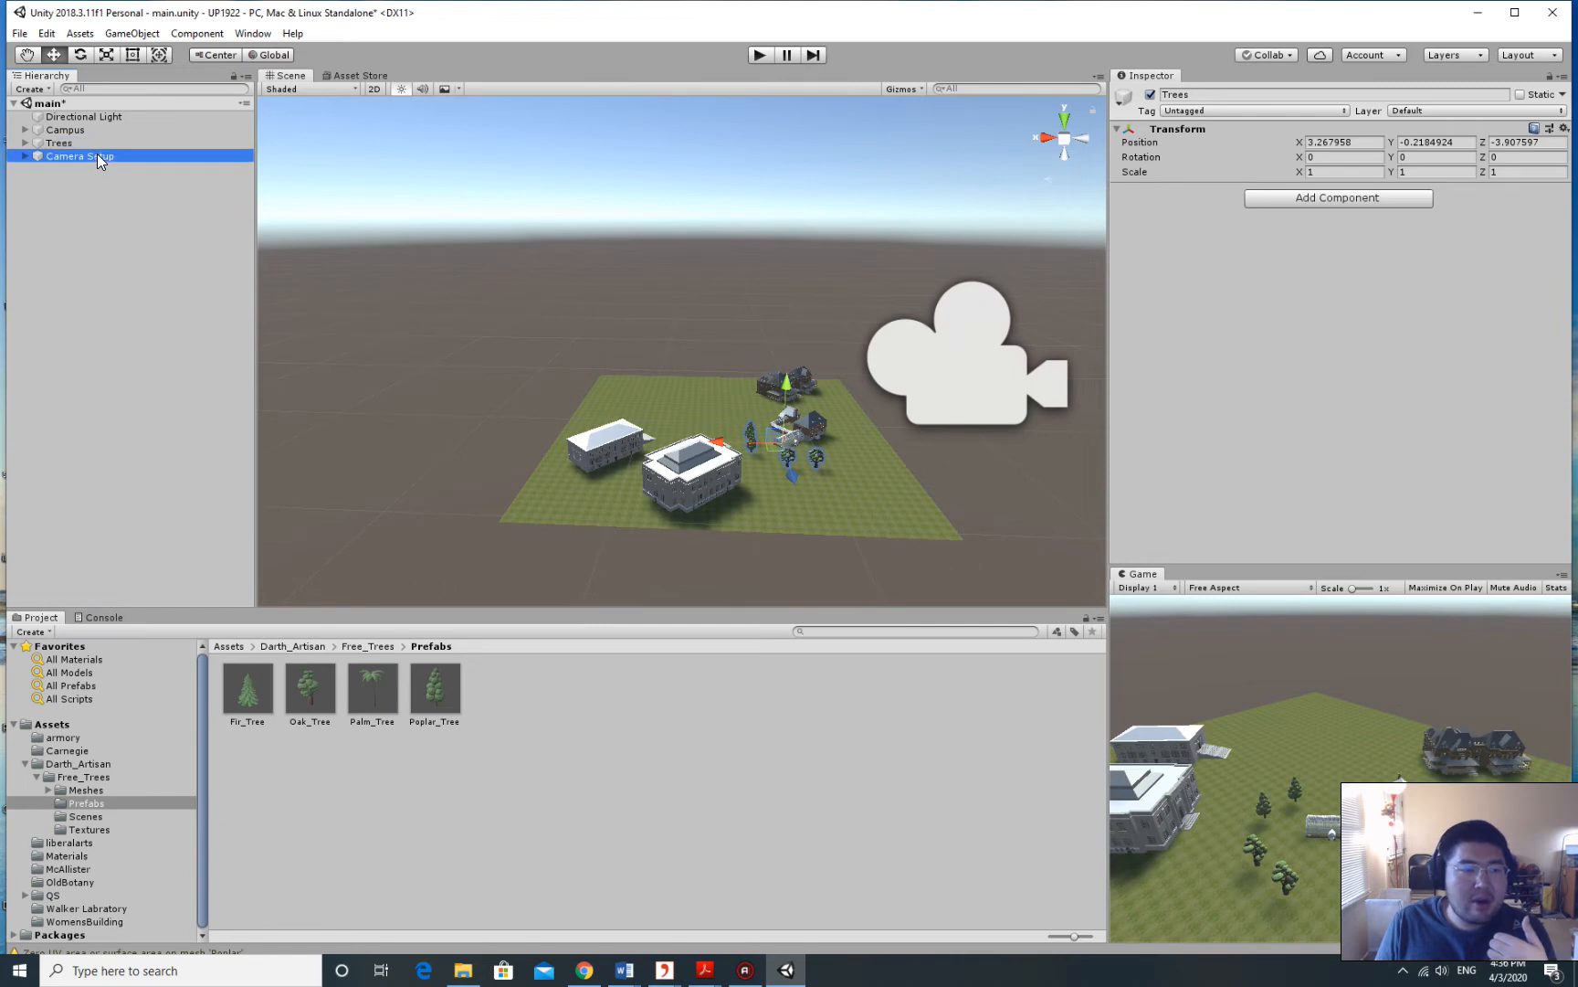
Align Camera Setup with the view: position 0.593505, 1.240732, 1.674946, rotation 16.329, 176.493, 0.
{"action": "left_click", "coordinate": [133, 33]}
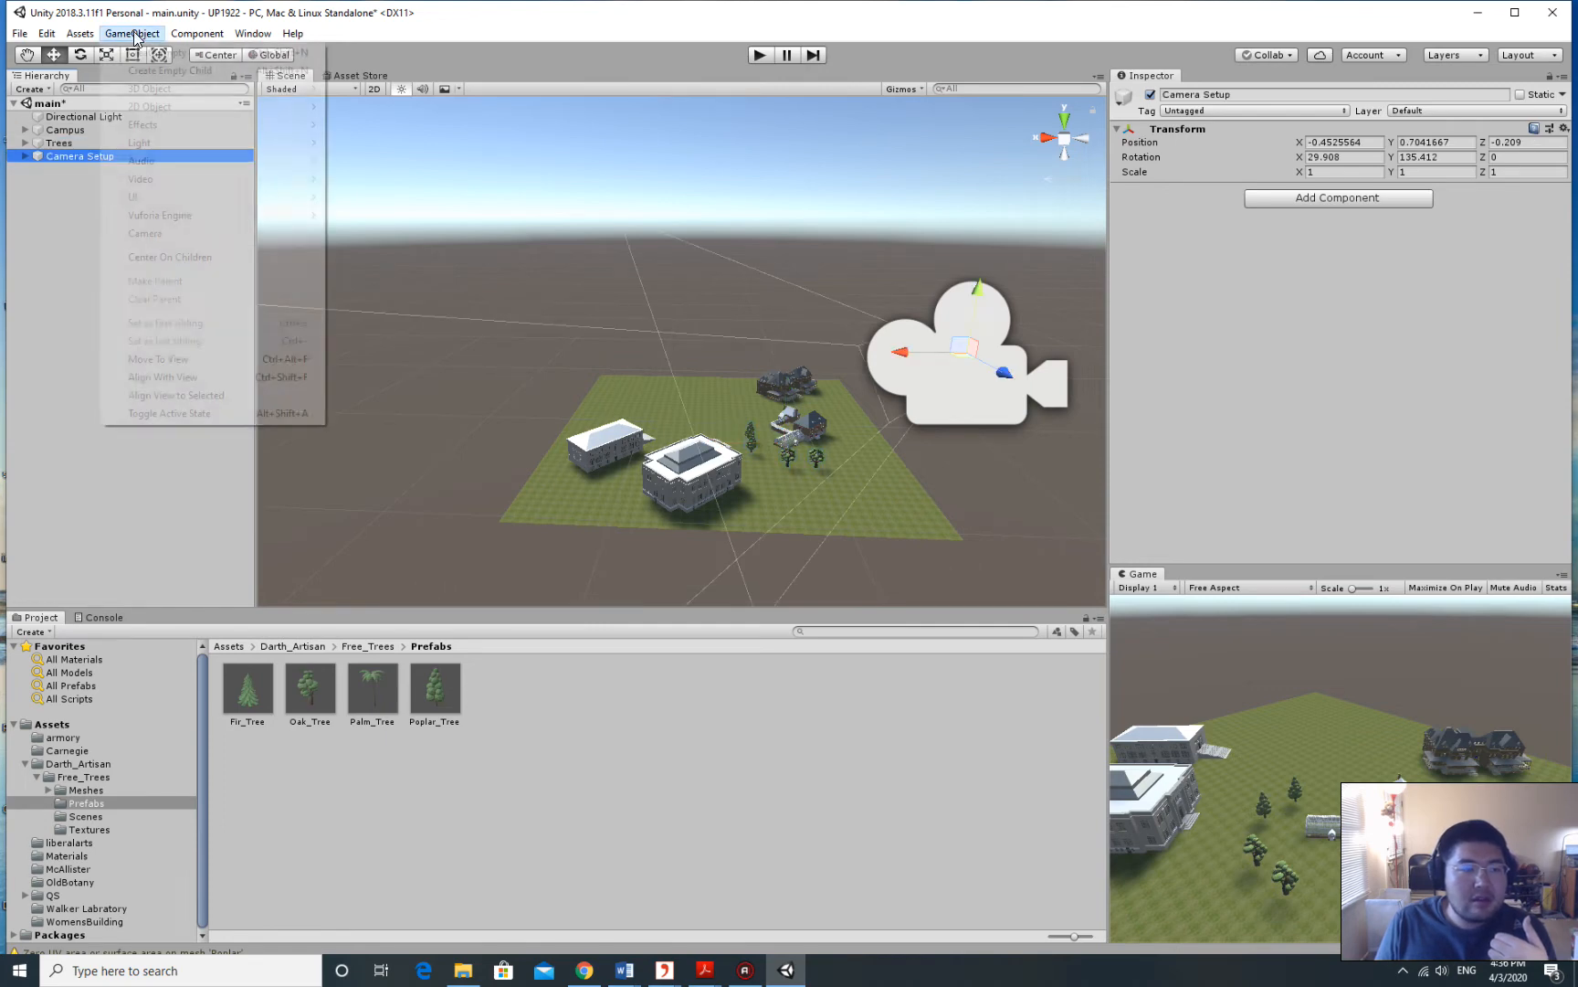
{"action": "left_click", "coordinate": [203, 377]}
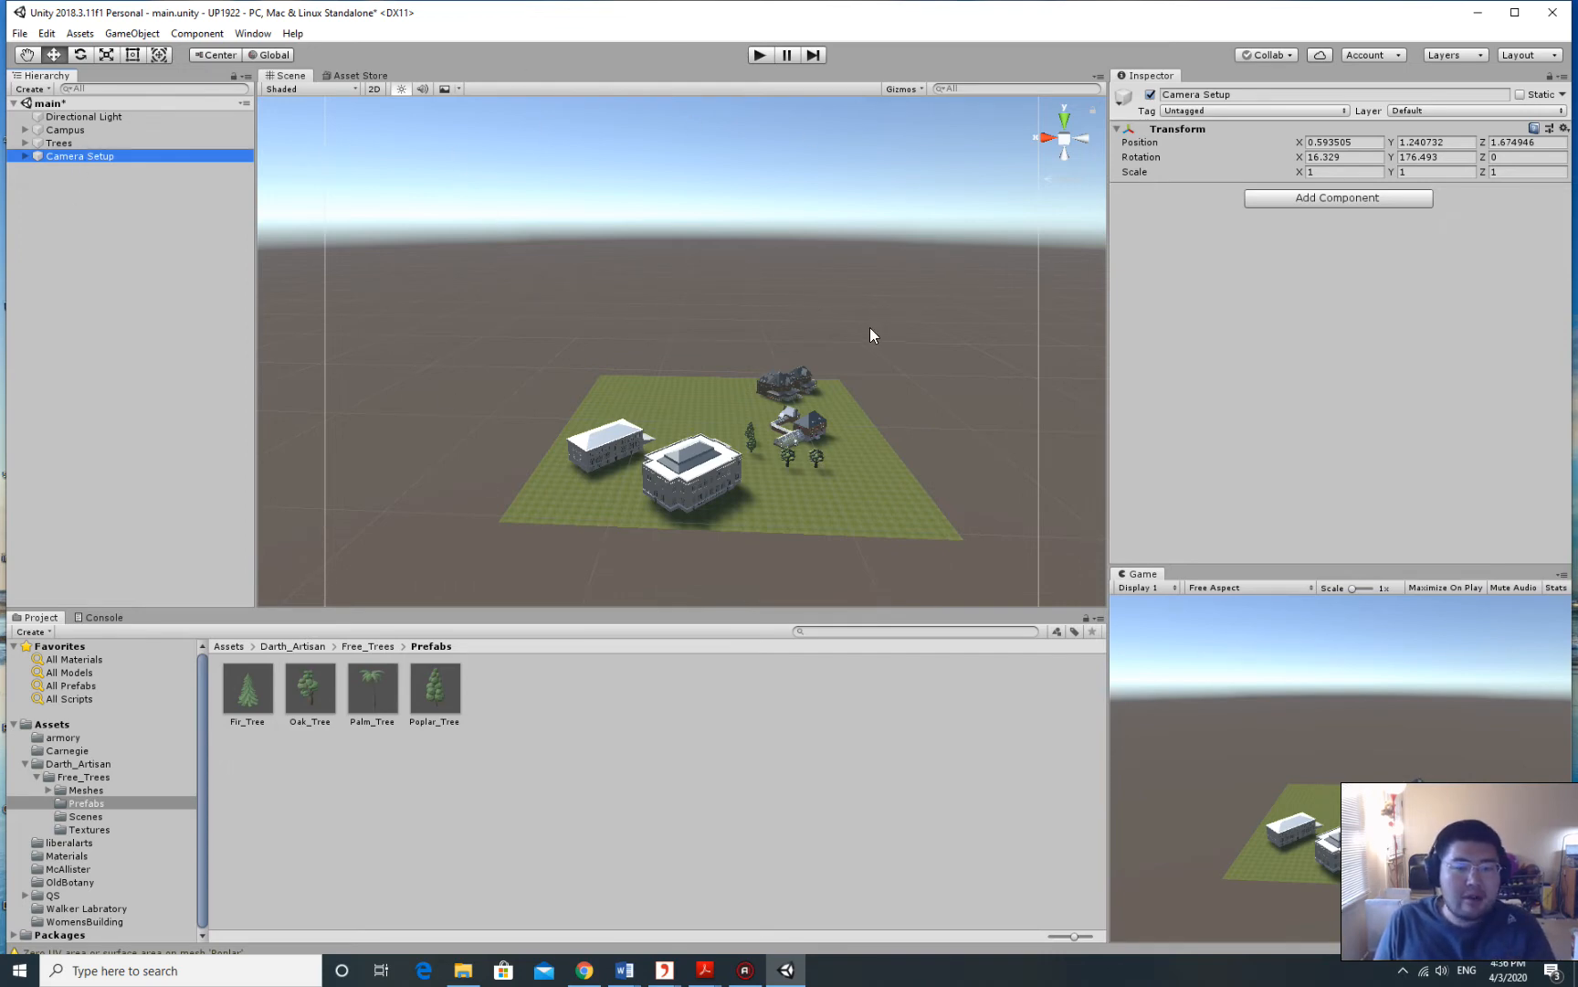
{"action": "key", "text": "f"}
{"action": "scroll", "coordinate": [859, 335], "scroll_direction": "down", "scroll_amount": 4}
{"action": "scroll", "coordinate": [327, 190], "scroll_direction": "up", "scroll_amount": 5}
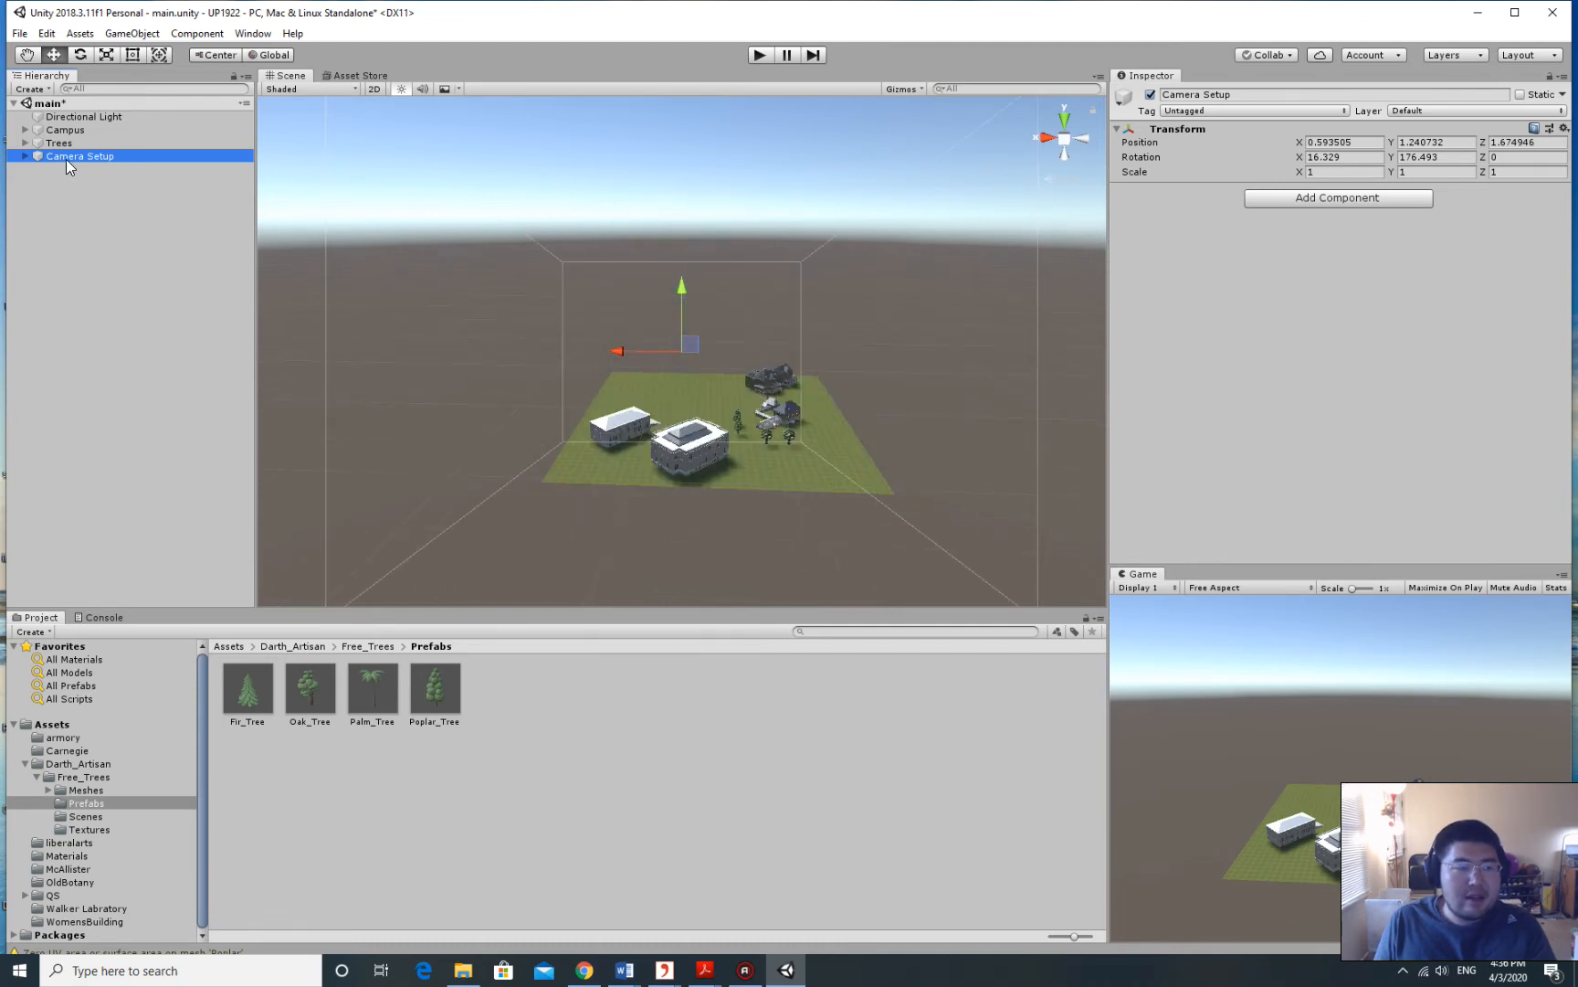
{"action": "left_click", "coordinate": [122, 204]}
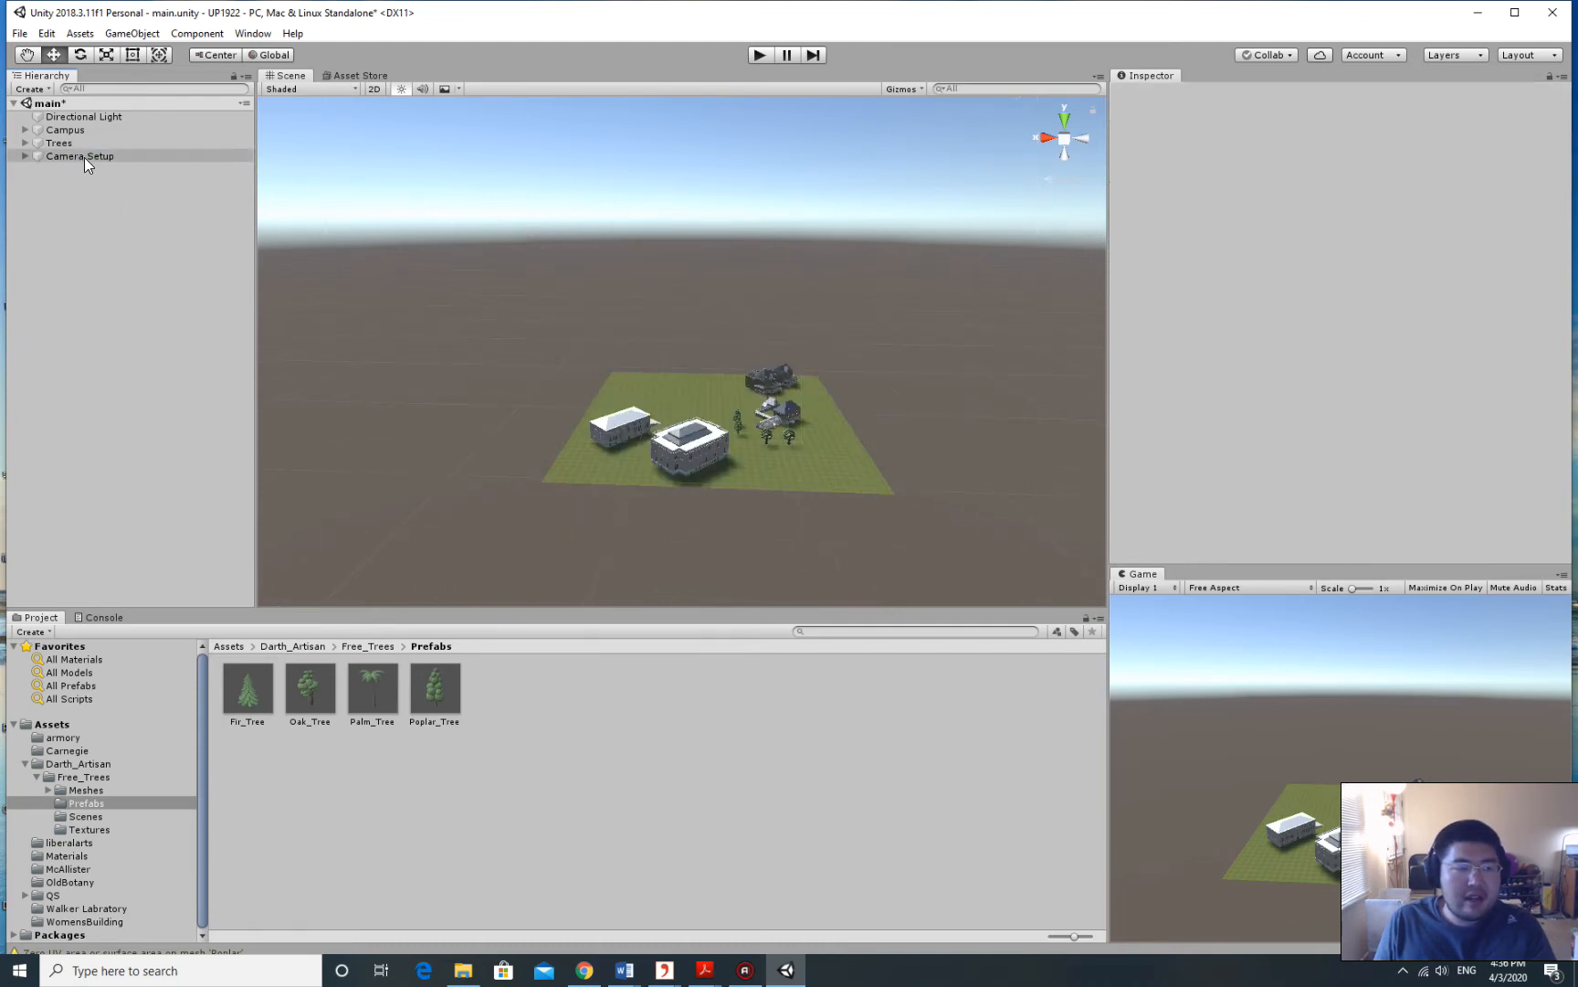
{"action": "left_click", "coordinate": [84, 156]}
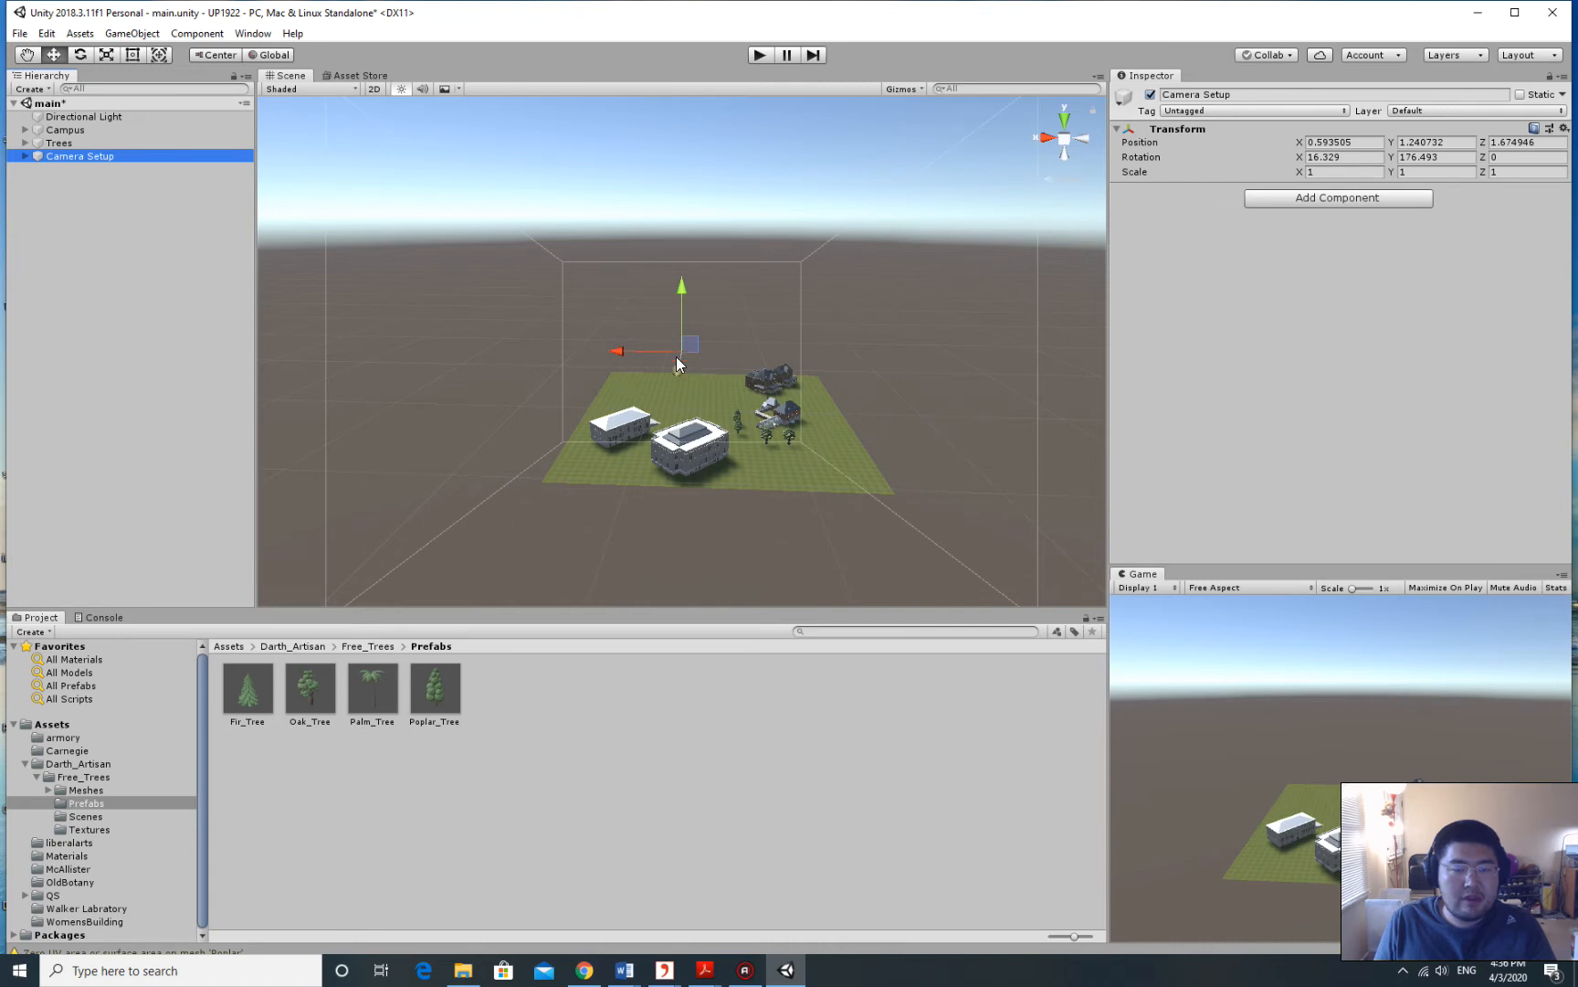
{"action": "scroll", "coordinate": [733, 374], "scroll_direction": "up", "scroll_amount": 5}
{"action": "right_click_drag", "start_coordinate": [740, 373], "coordinate": [756, 425]}
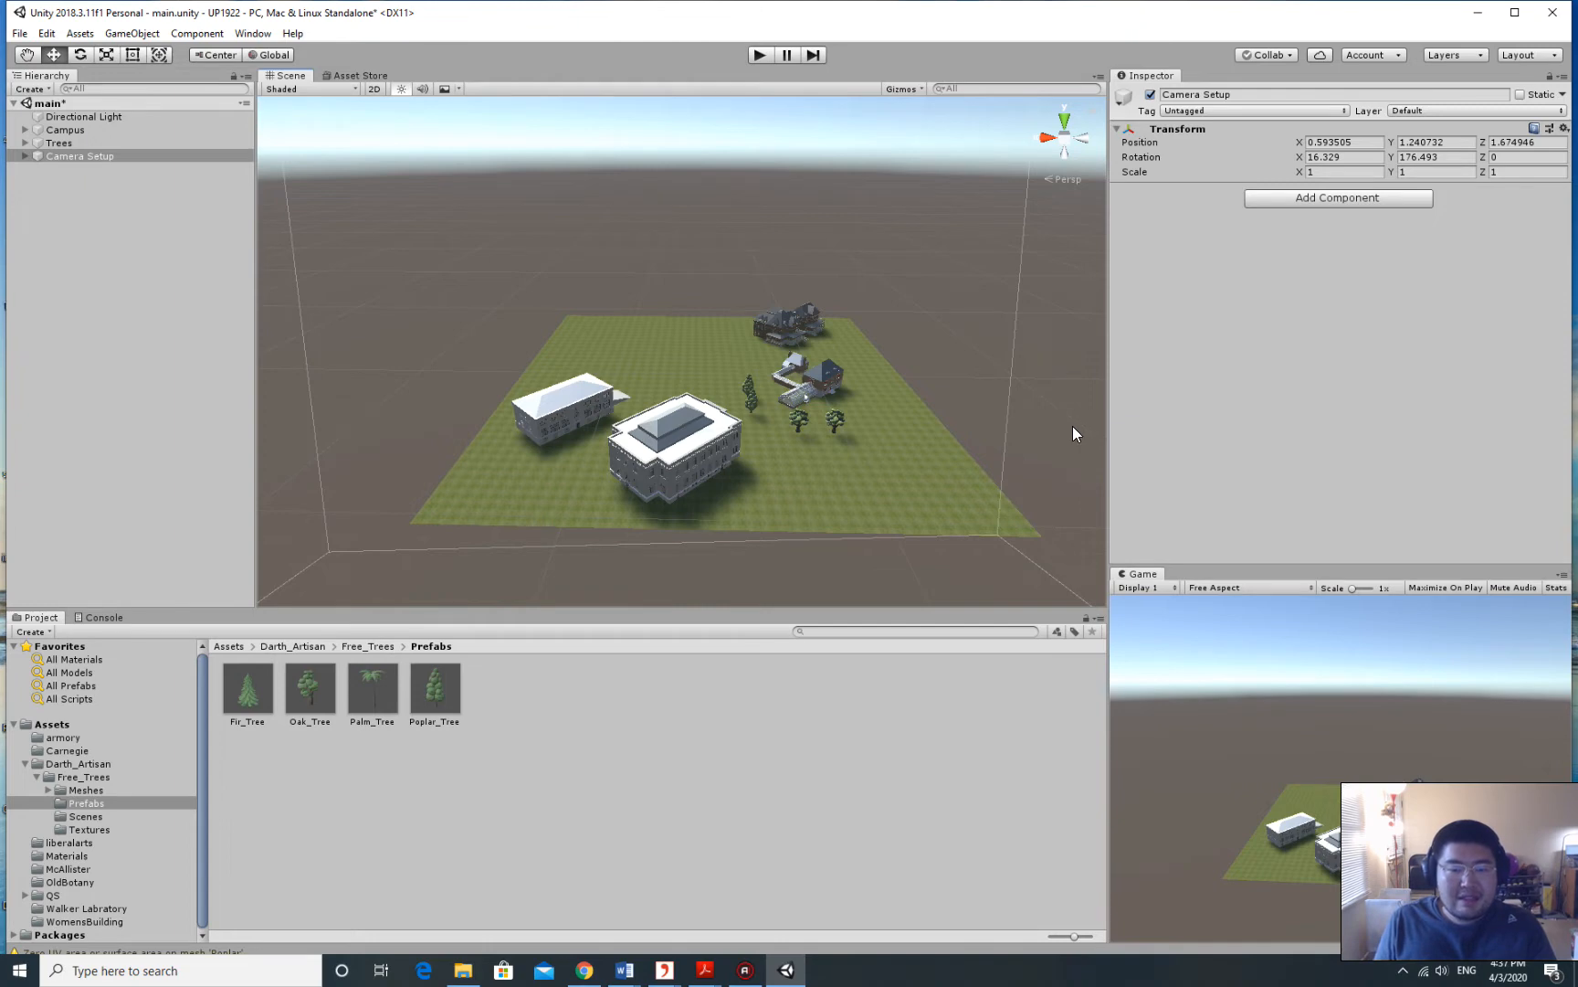
{"action": "right_click_drag", "start_coordinate": [871, 304], "coordinate": [887, 295]}
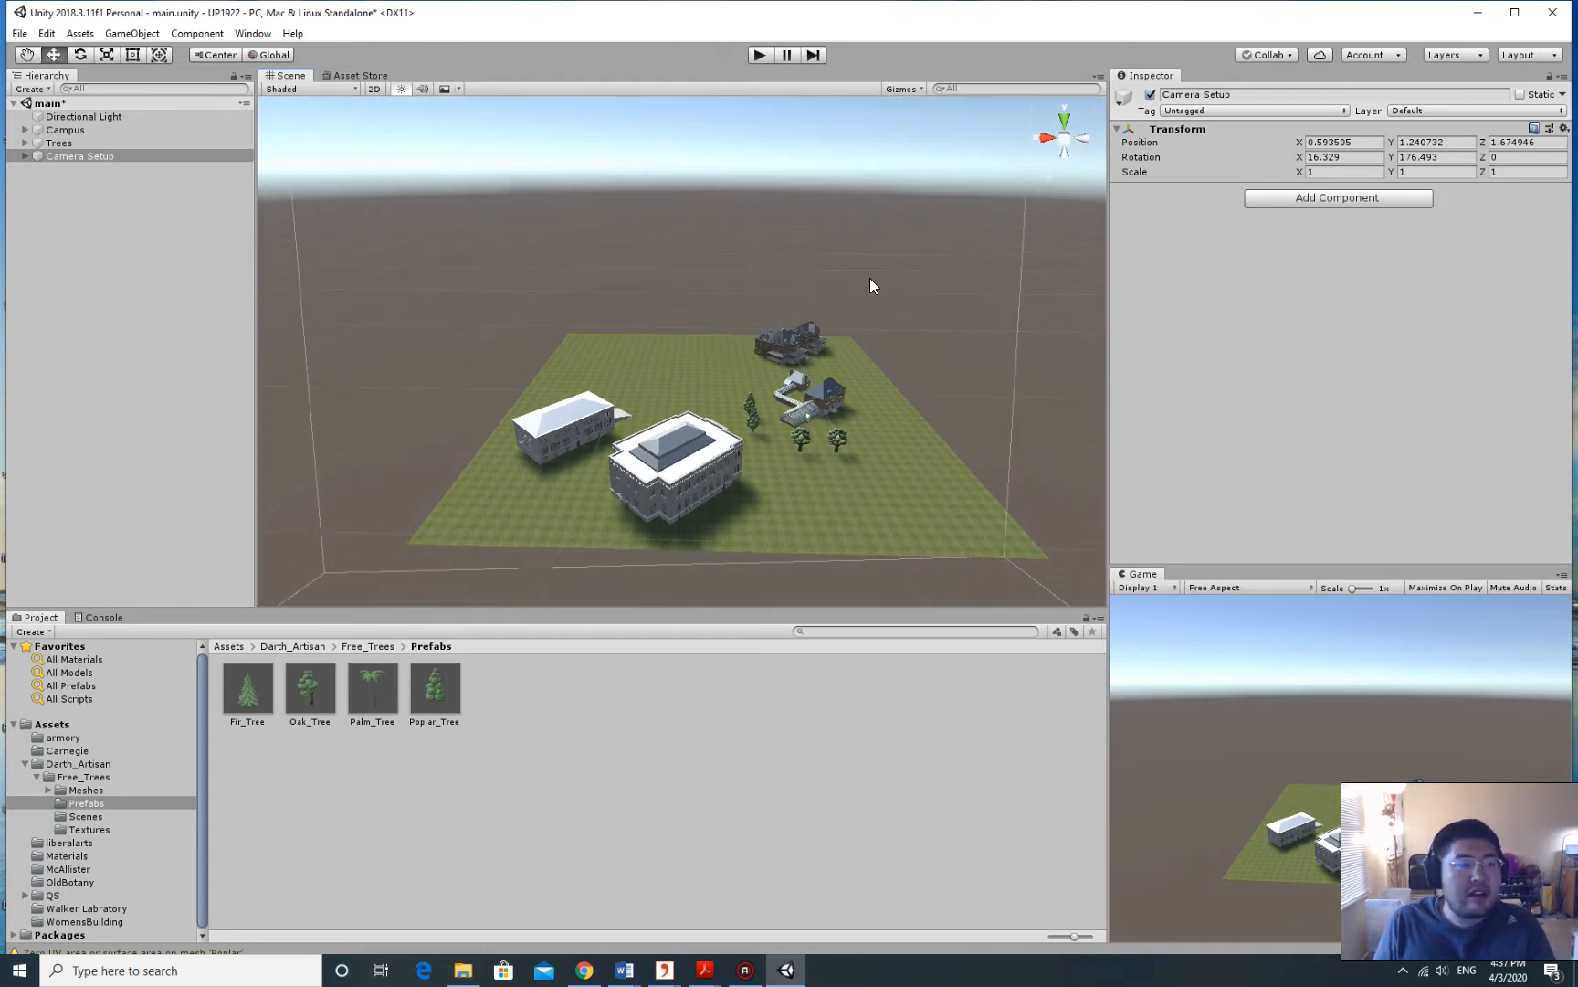
{"action": "left_click", "coordinate": [75, 151]}
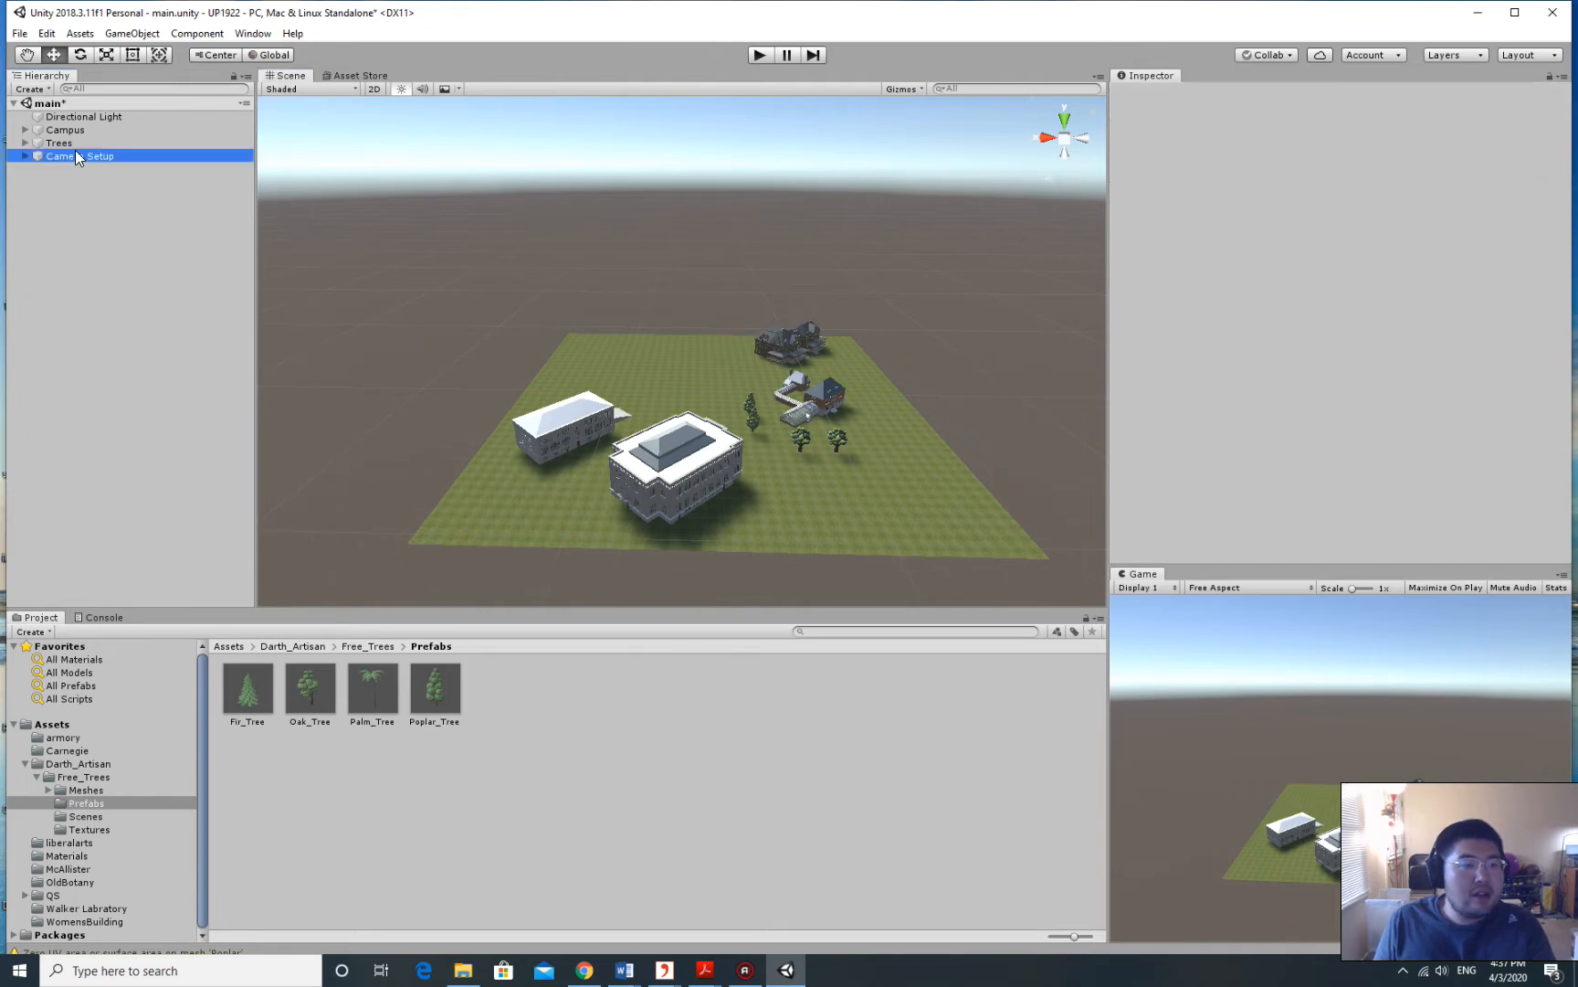
Create a new animation clip named 'CameraFlight' in the Assets folder.
{"action": "left_click", "coordinate": [79, 721]}
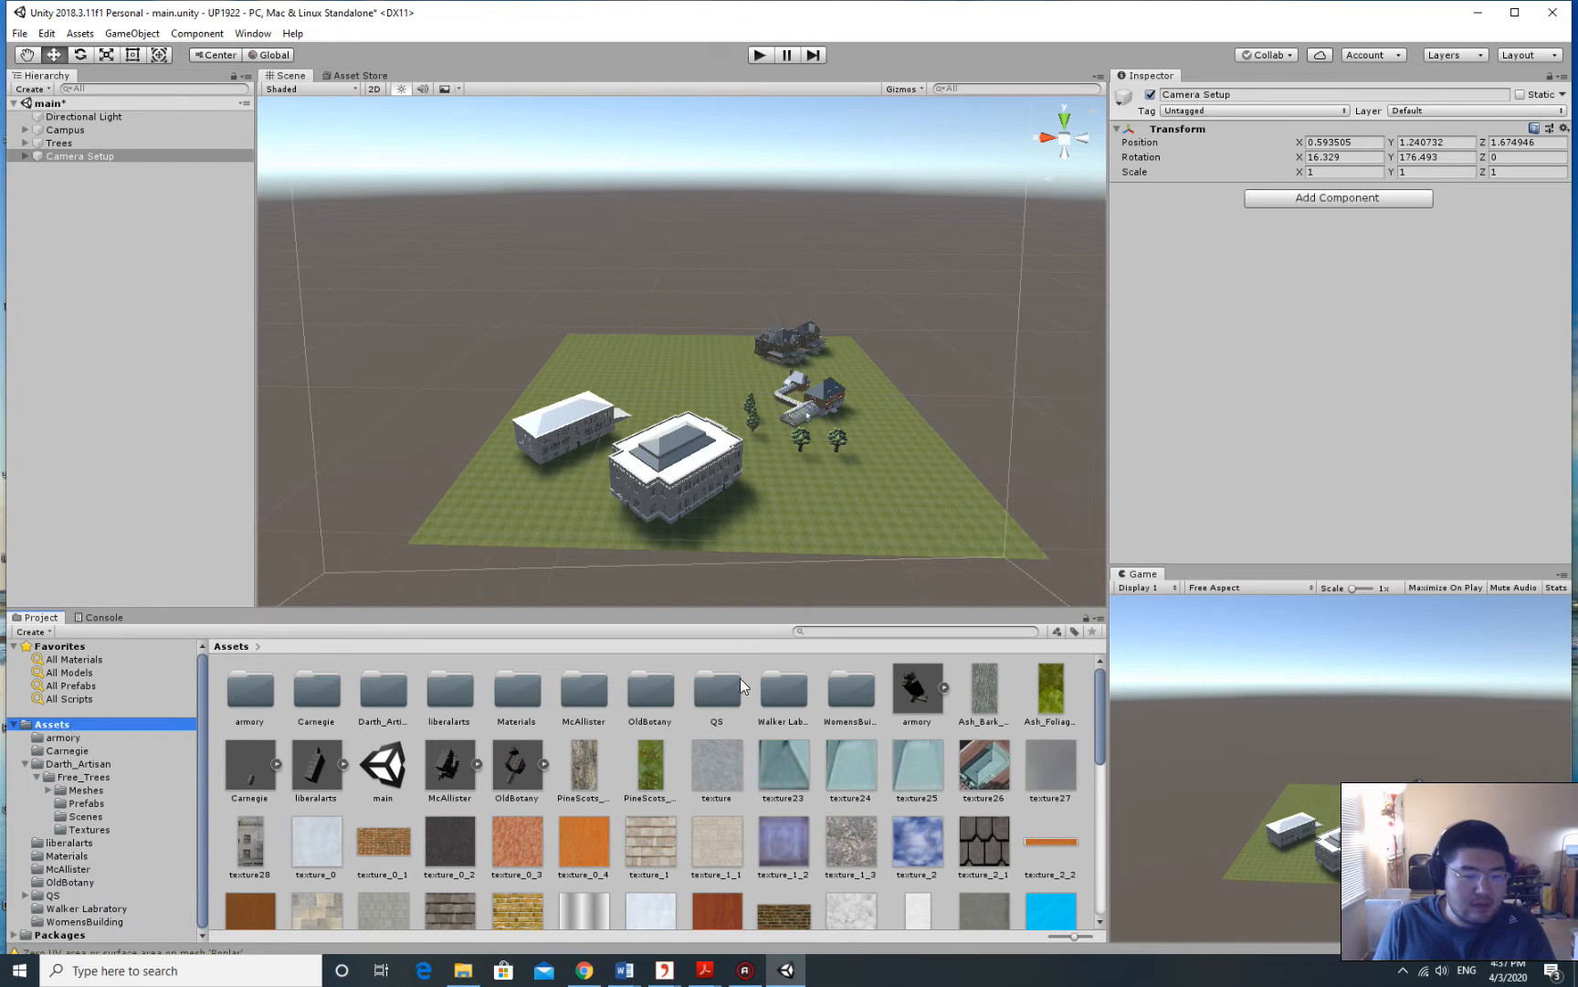
{"action": "right_click", "coordinate": [616, 732]}
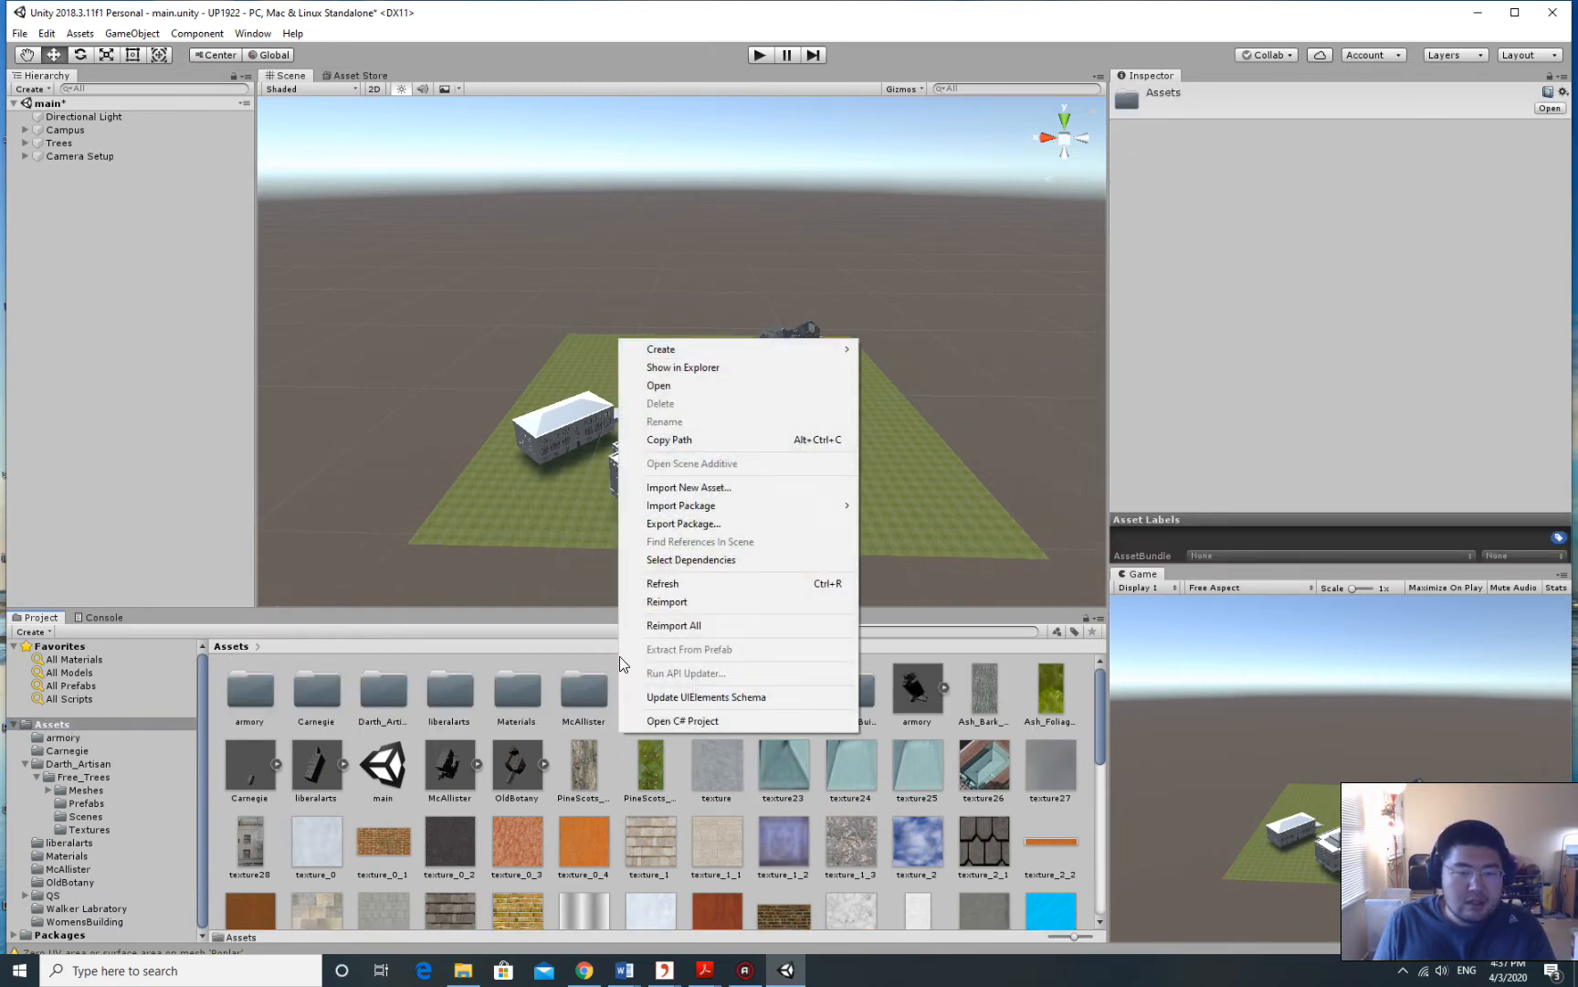
{"action": "right_click", "coordinate": [610, 735]}
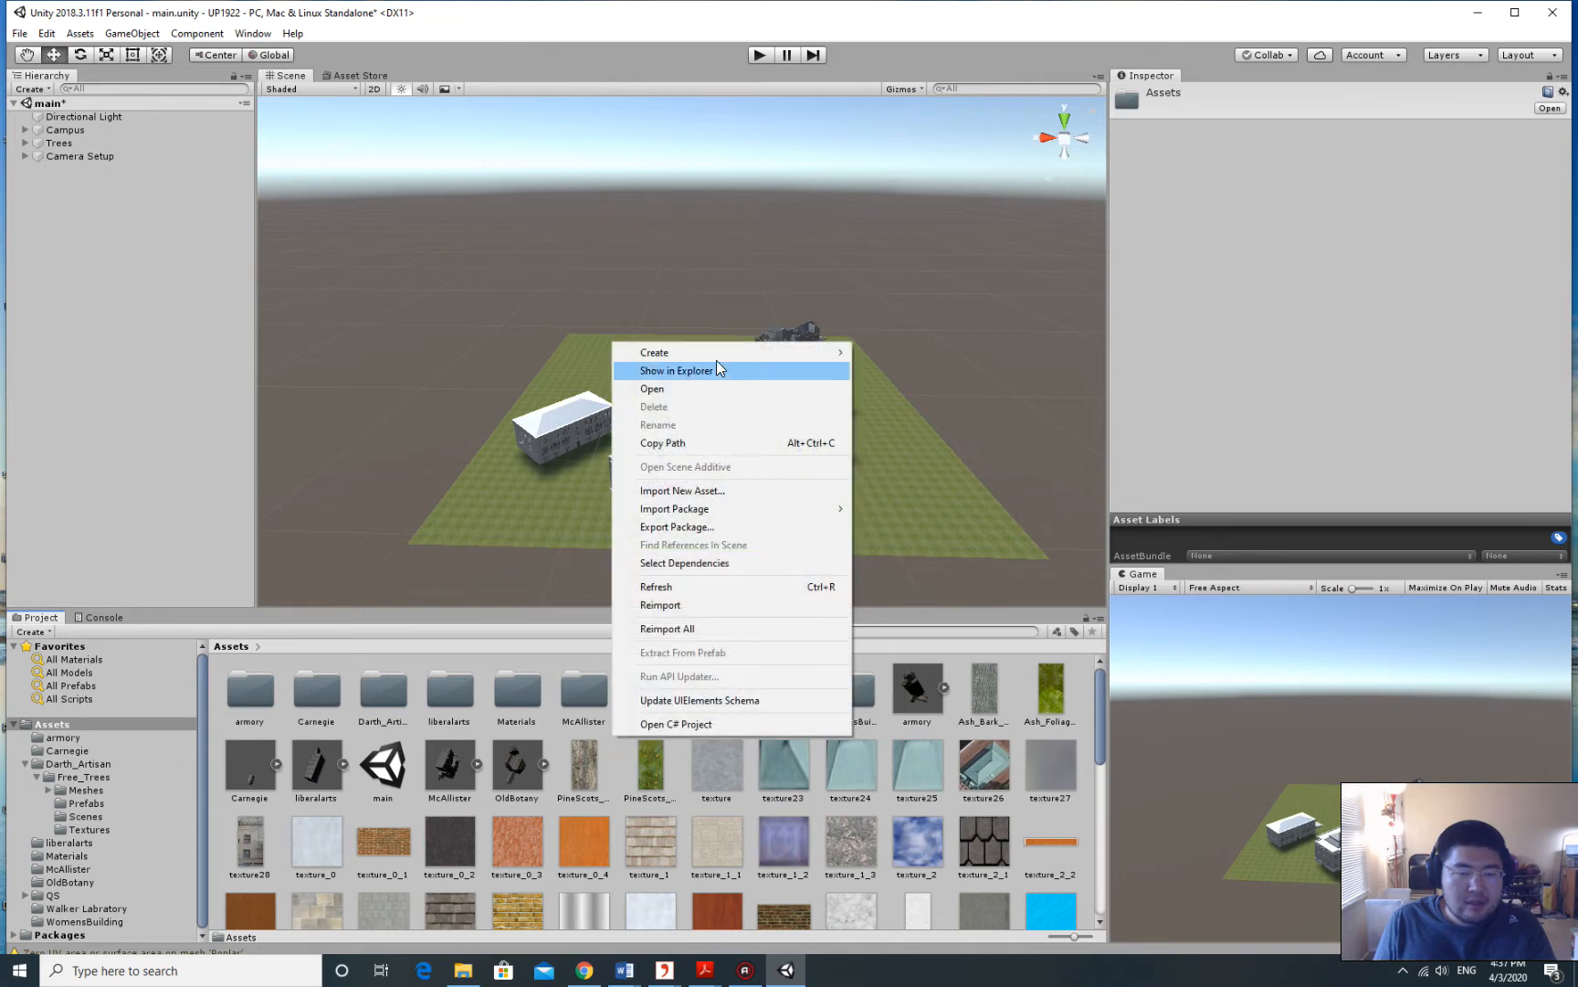
{"action": "mouse_move", "coordinate": [716, 352]}
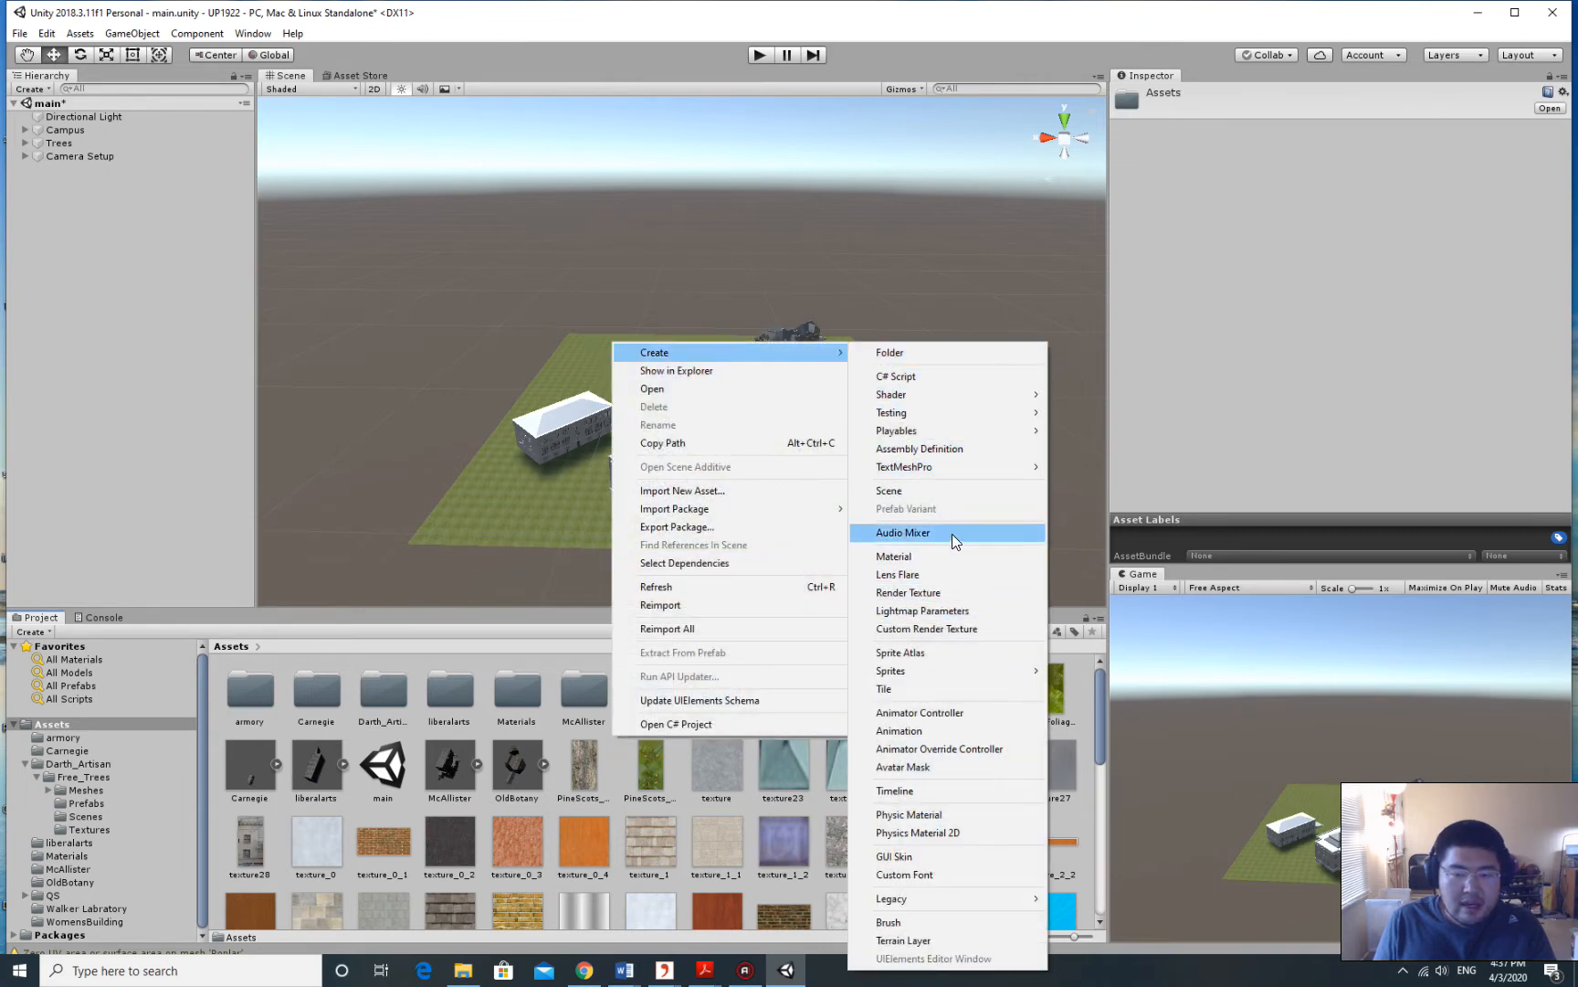
{"action": "left_click", "coordinate": [934, 729]}
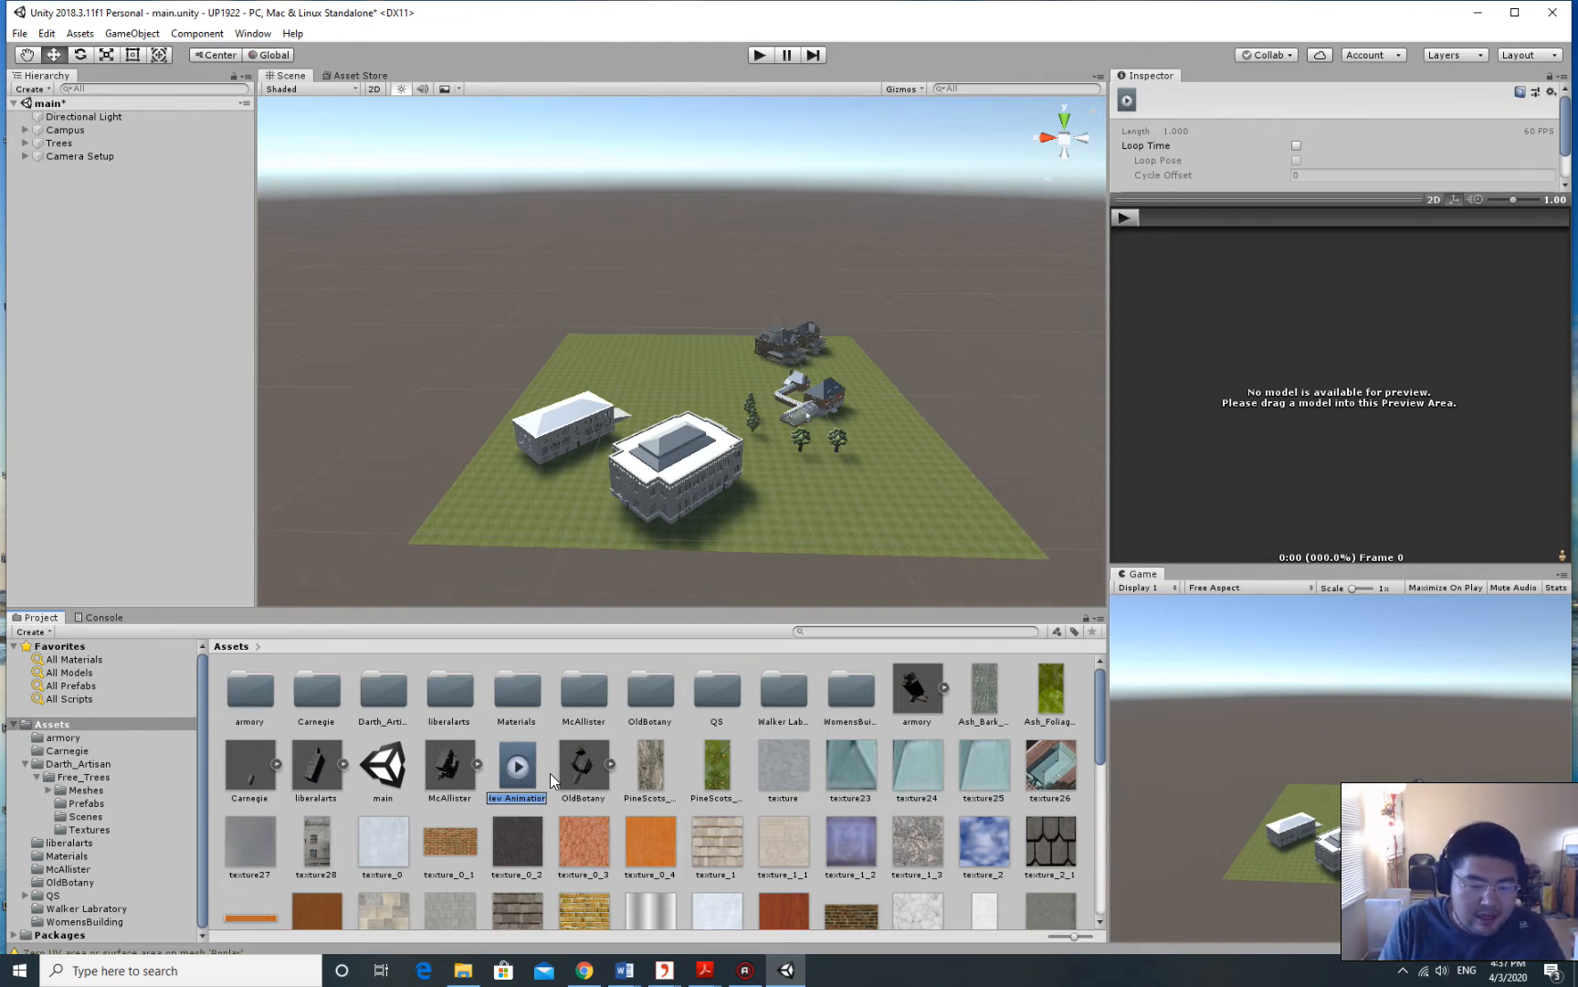
{"action": "type", "text": "CameraF"}
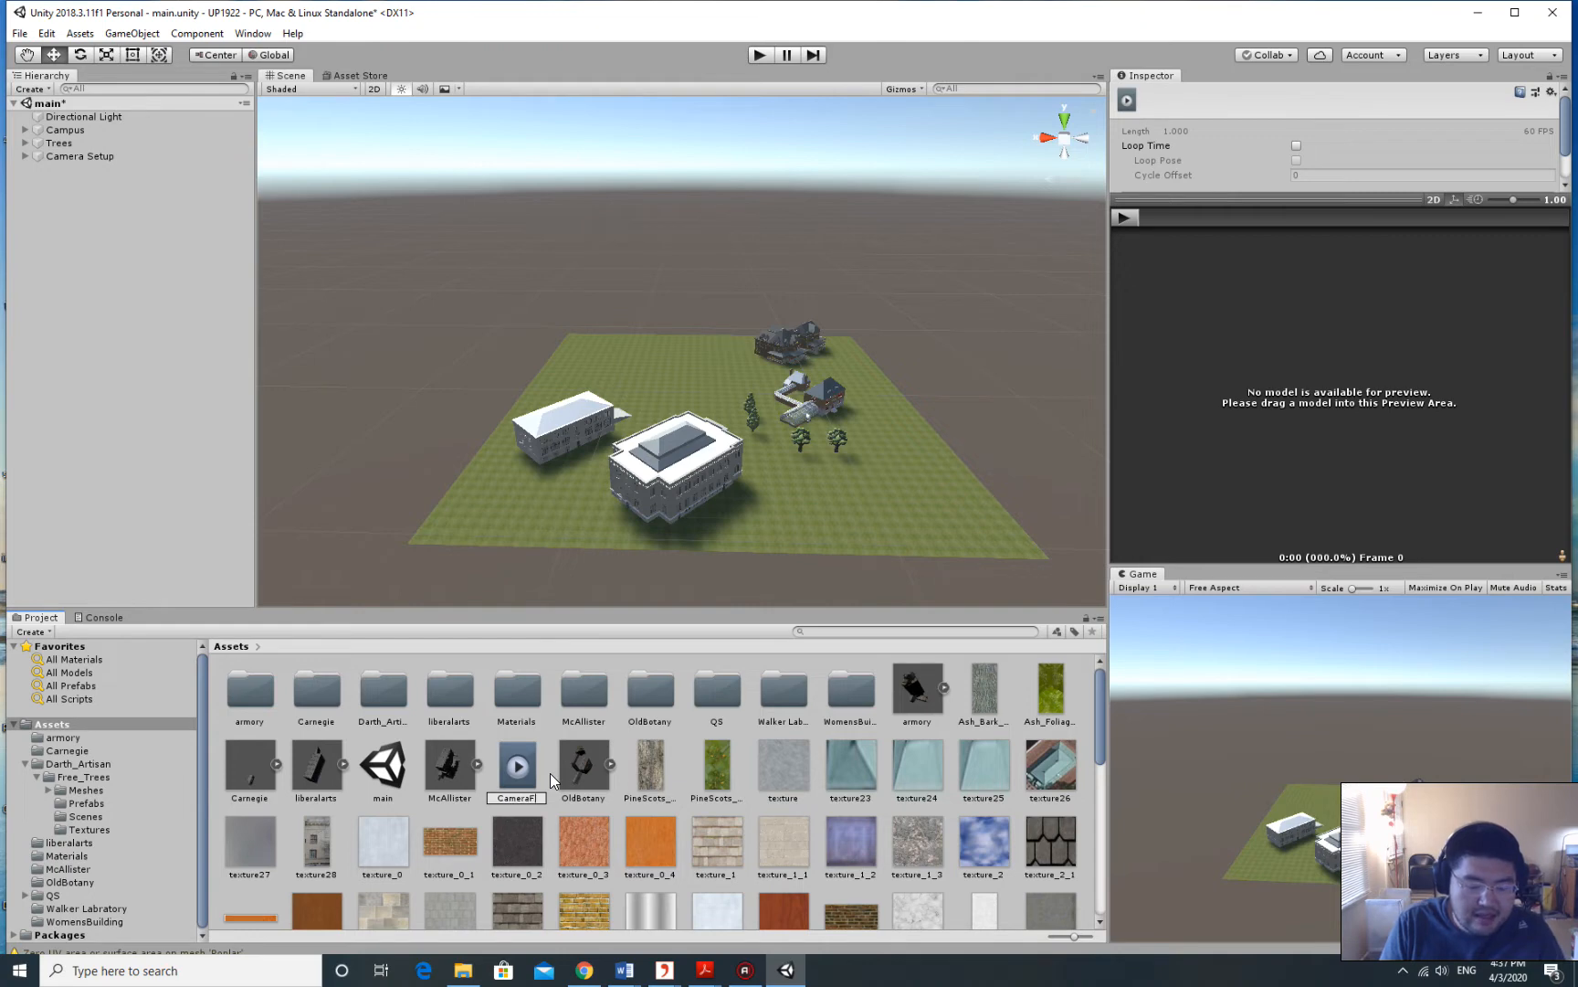
{"action": "type", "text": "light"}
{"action": "key", "text": "Return"}
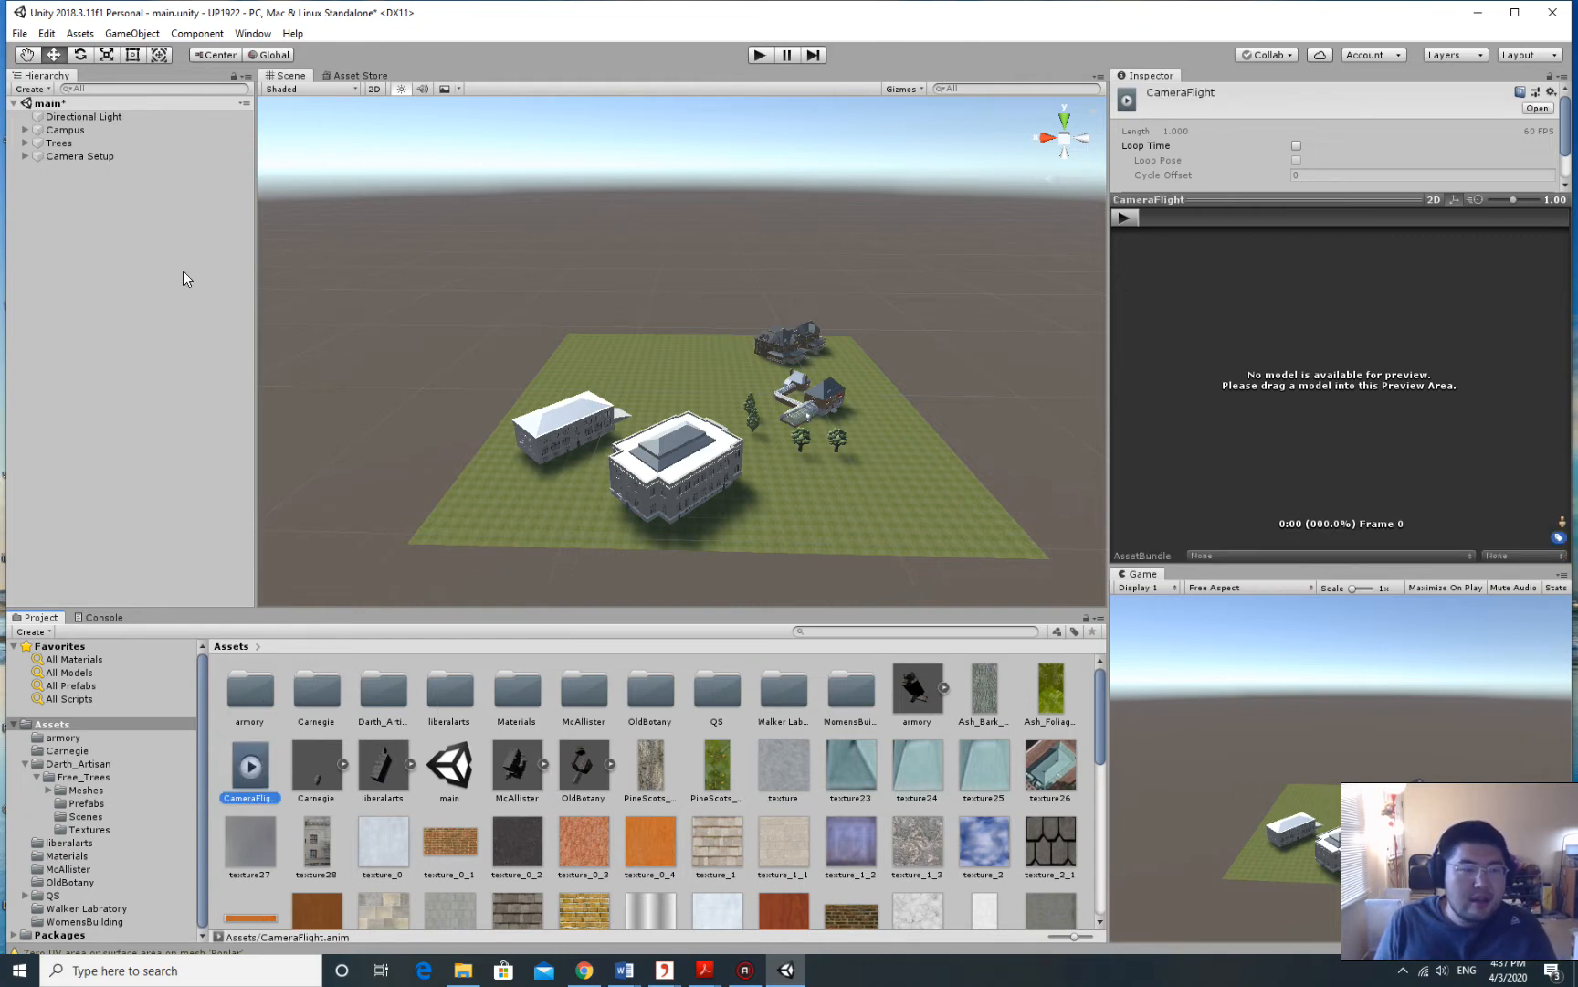
Attach the CameraFlight clip to Camera Setup, adding an Animator with a Camera Setup controller.
{"action": "left_click", "coordinate": [122, 158]}
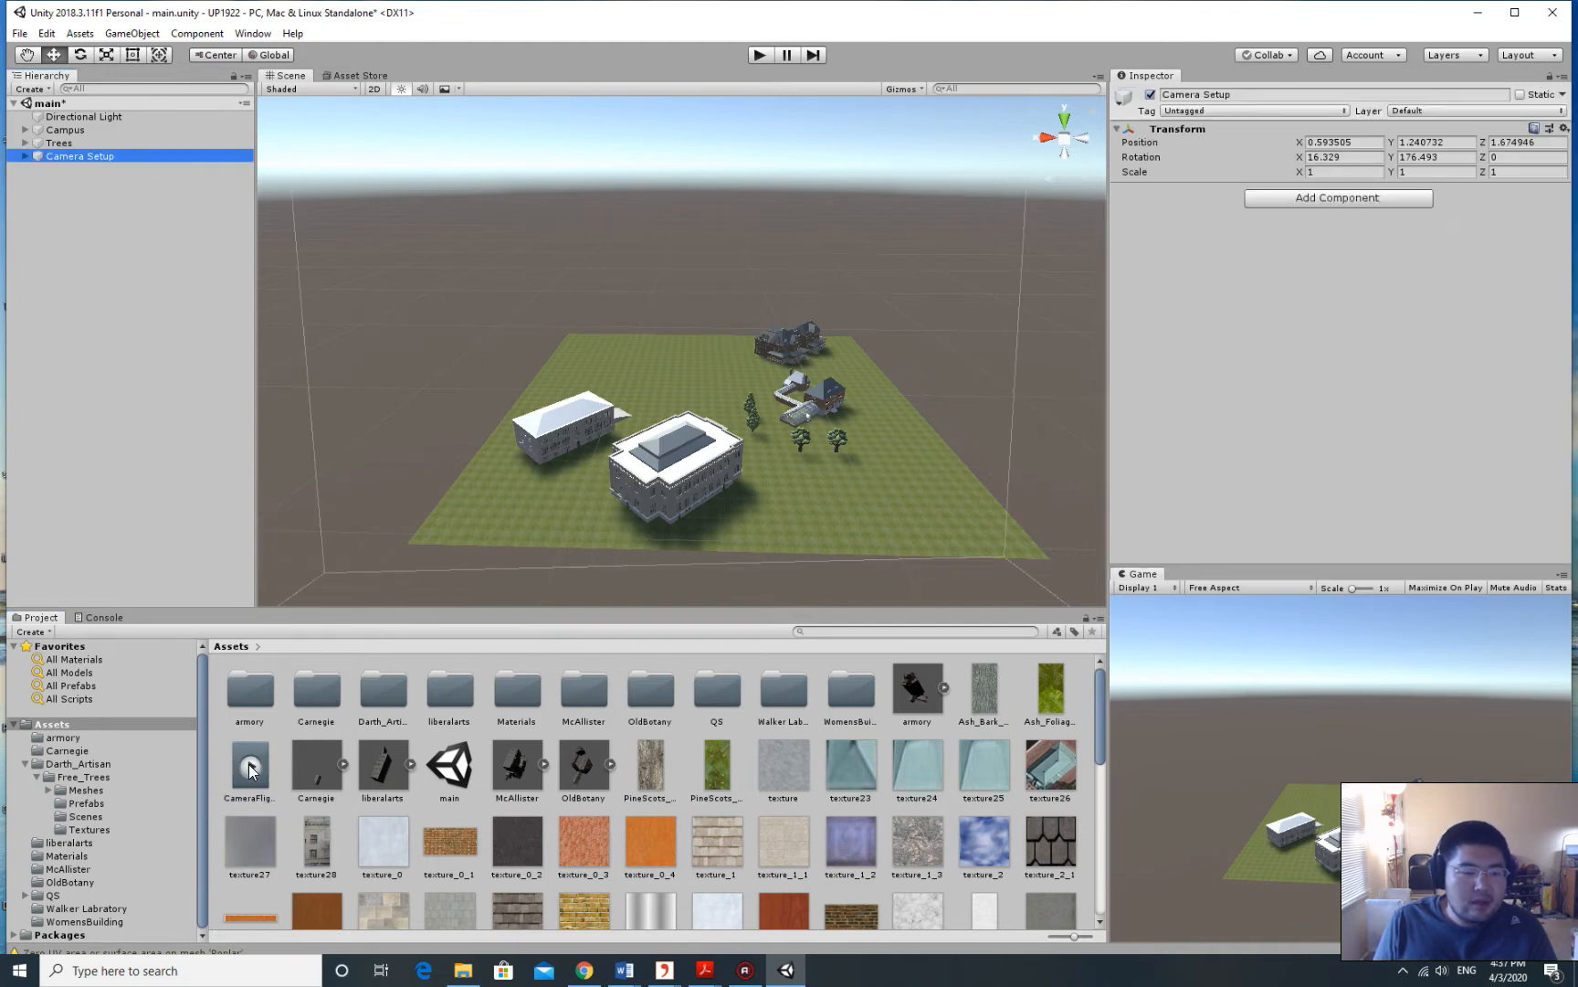
{"action": "left_click_drag", "start_coordinate": [251, 766], "coordinate": [1348, 239]}
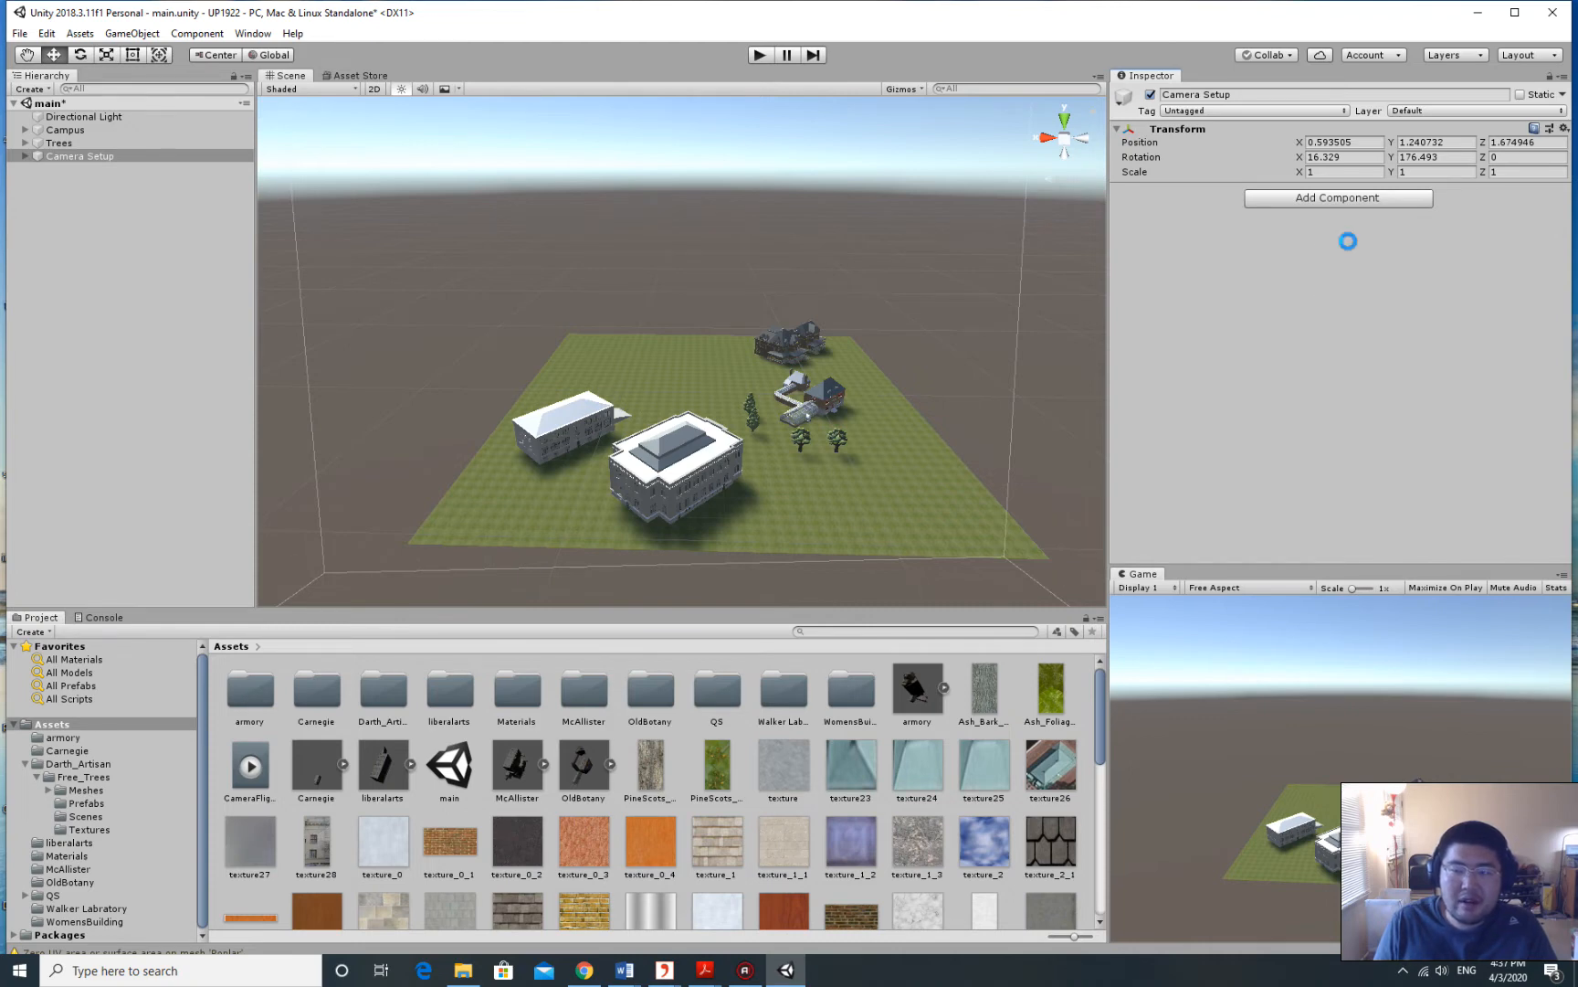
{"action": "left_click", "coordinate": [90, 145]}
{"action": "left_click", "coordinate": [95, 156]}
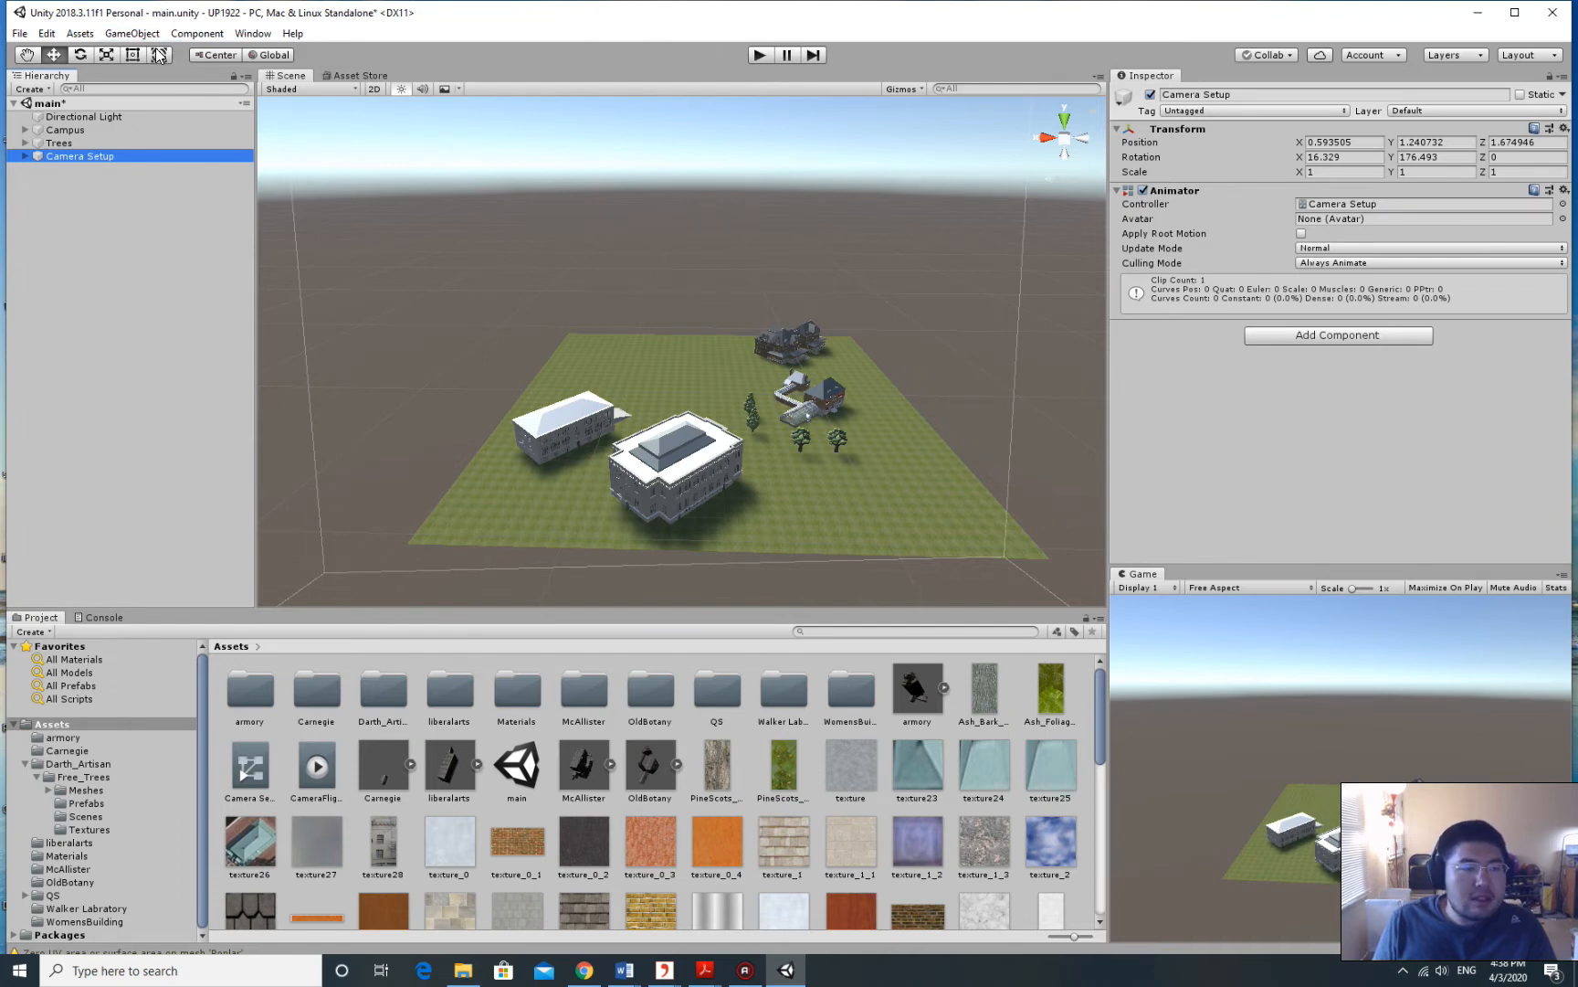
Open the Animation window from Window > Animation.
{"action": "left_click", "coordinate": [244, 35]}
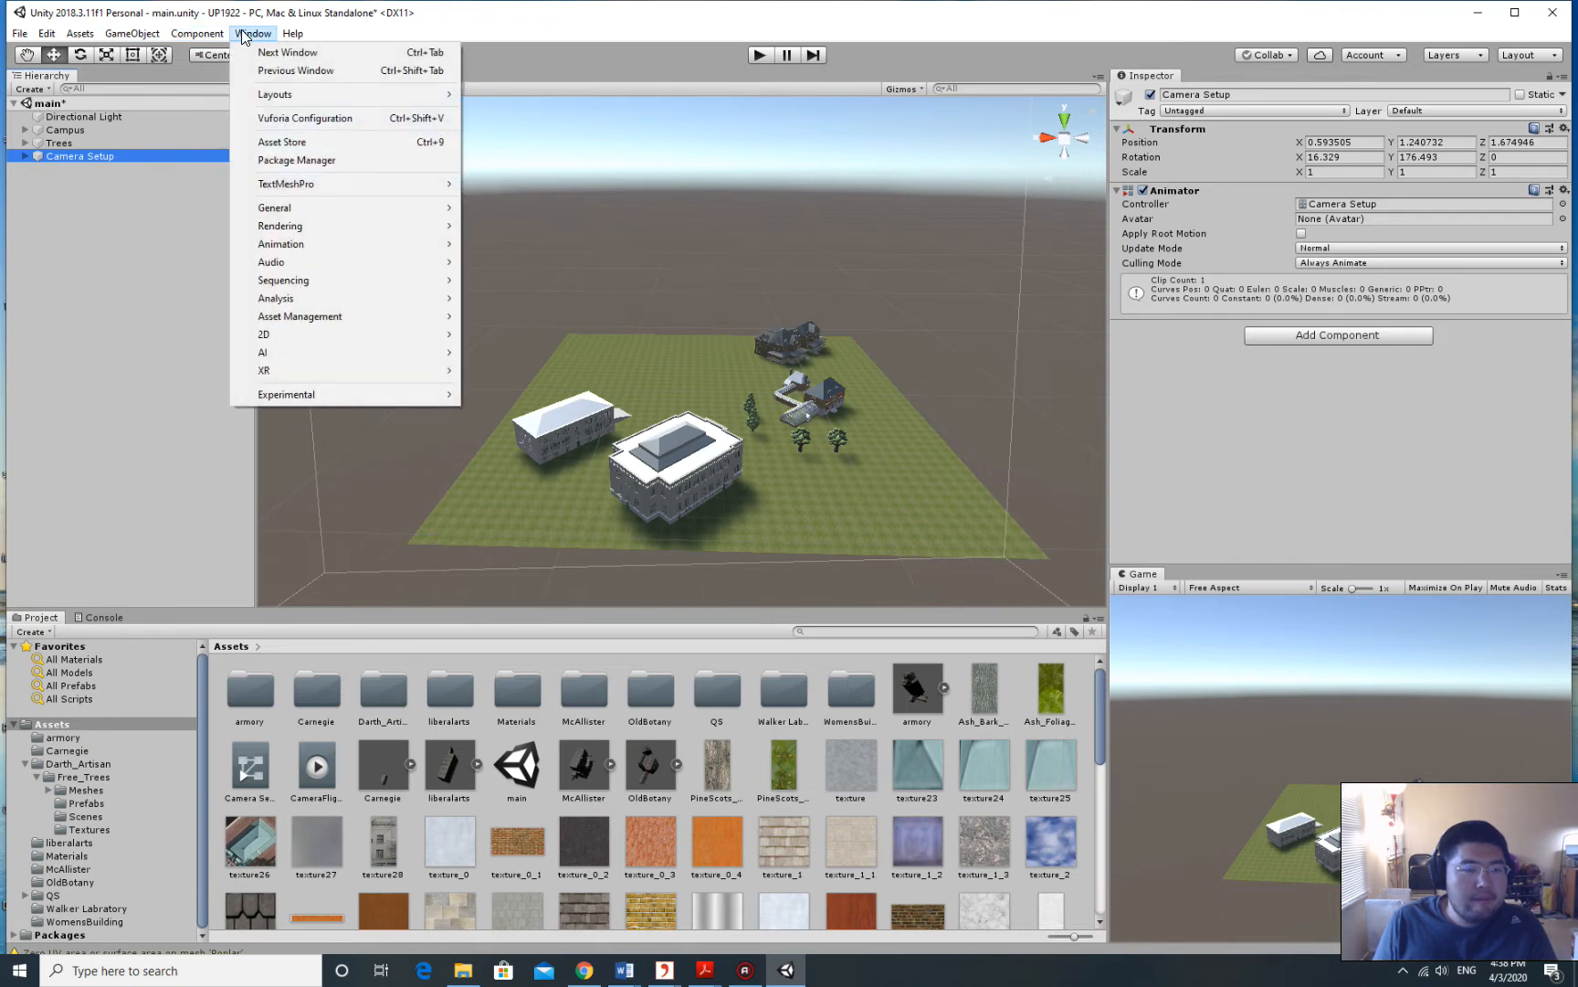
{"action": "left_click", "coordinate": [257, 36]}
{"action": "left_click", "coordinate": [272, 37]}
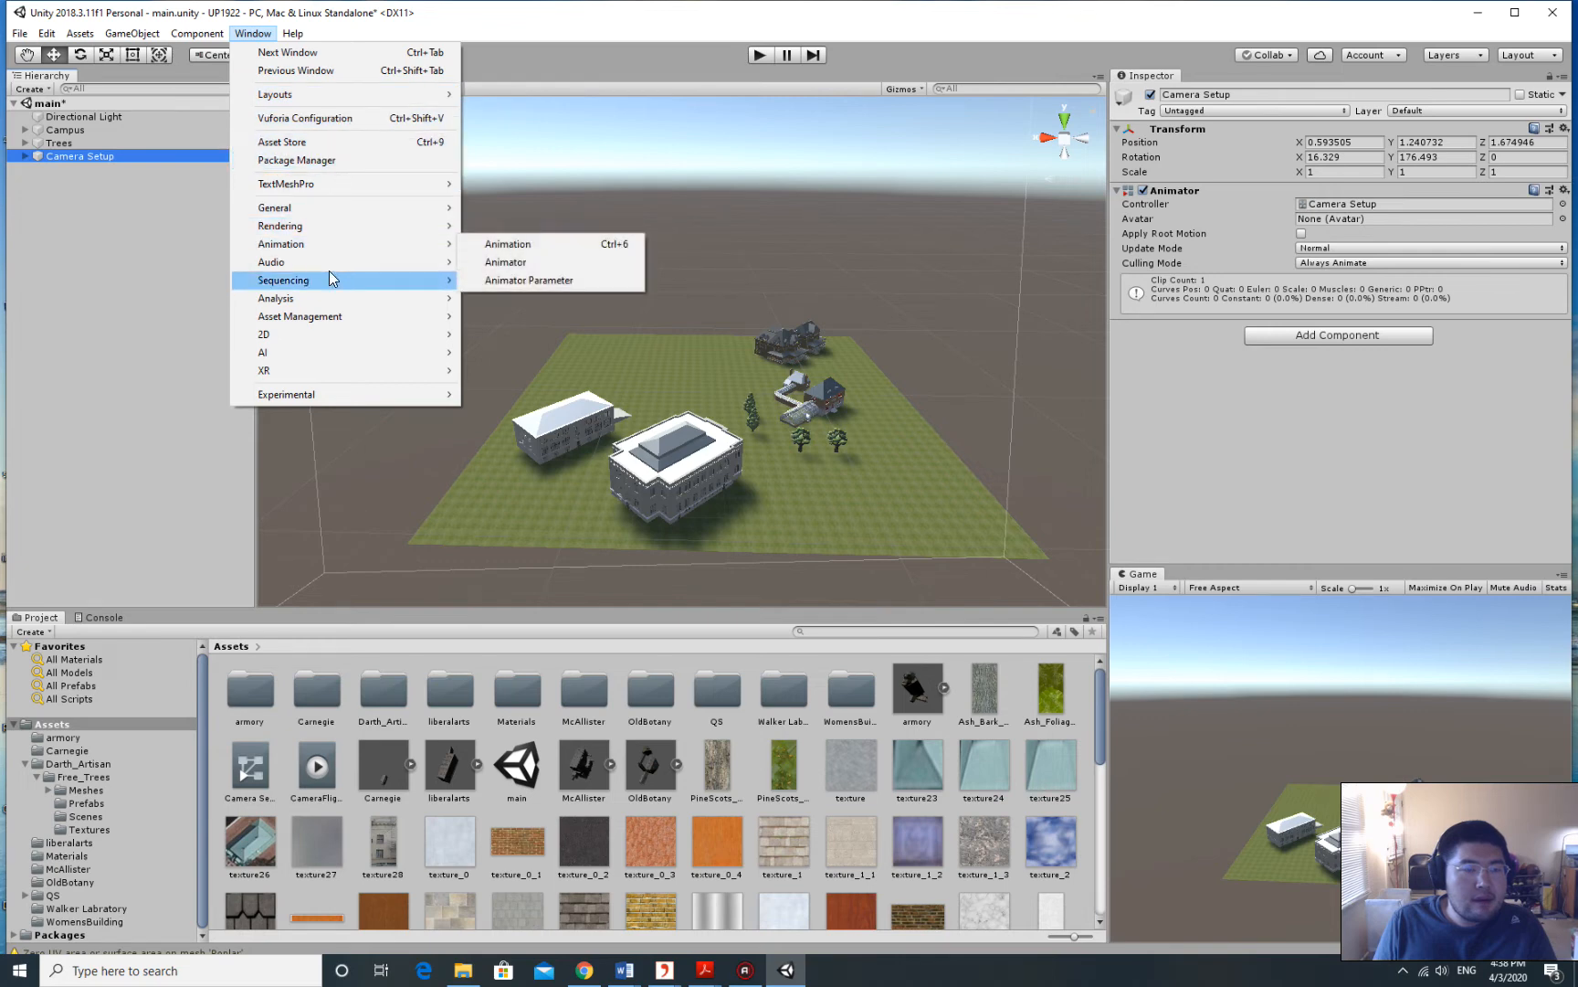
{"action": "mouse_move", "coordinate": [321, 243]}
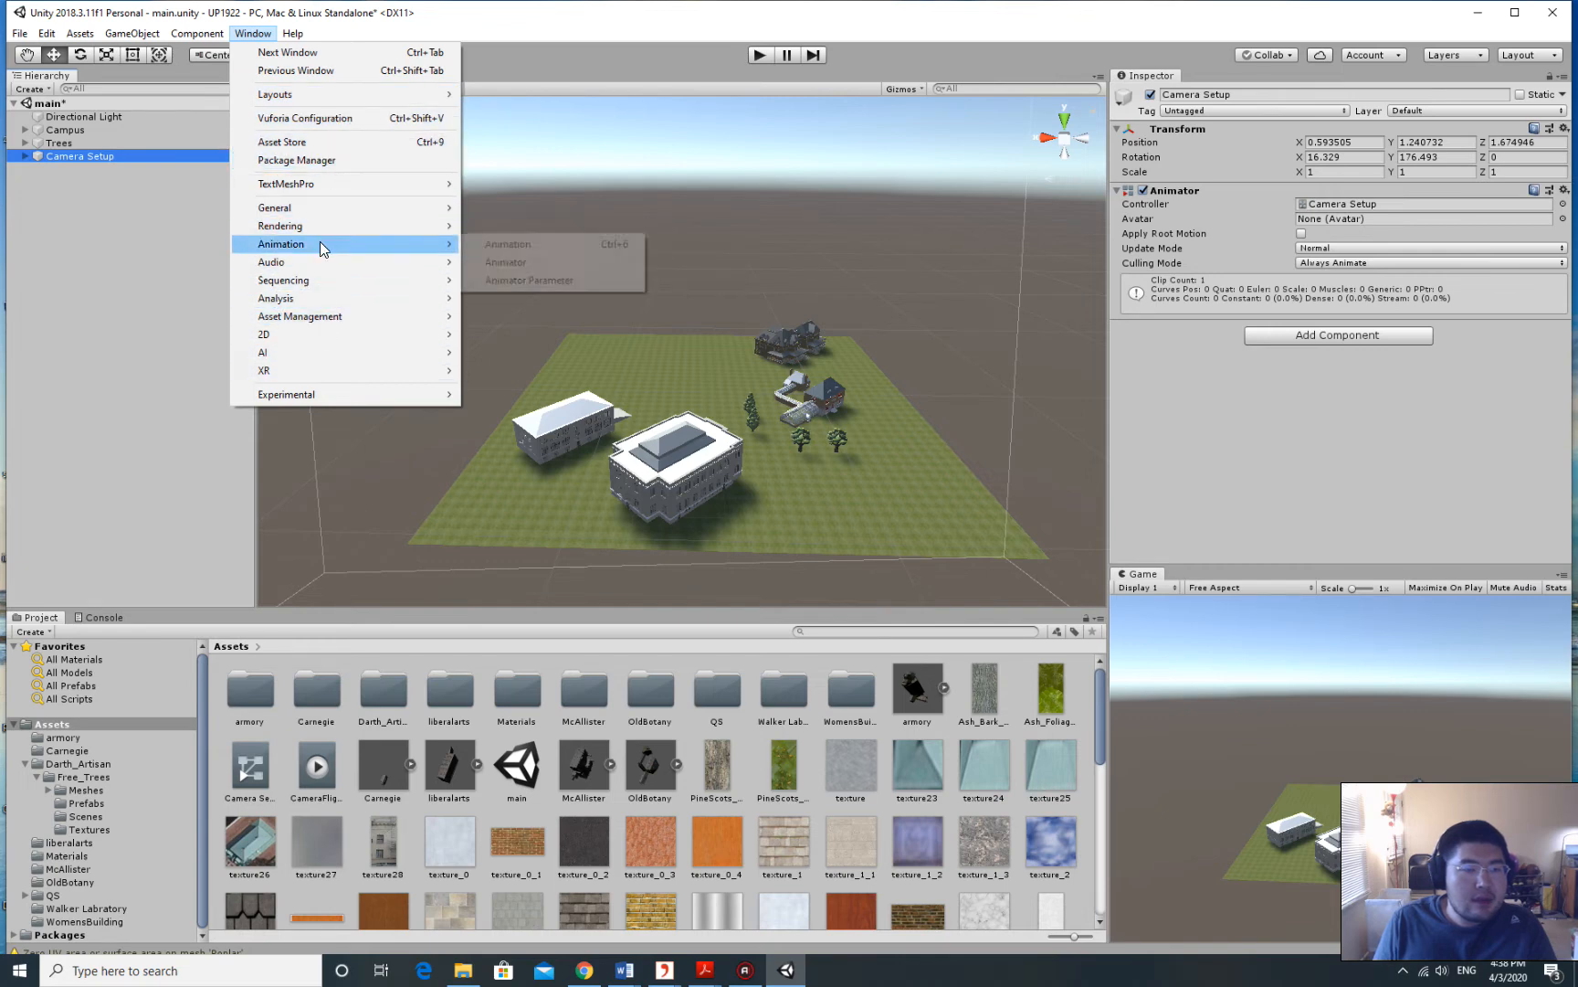
{"action": "left_click", "coordinate": [535, 244]}
Dock the Animation window across the bottom, resize it, and maximize the Unity editor.
{"action": "left_click_drag", "start_coordinate": [767, 489], "coordinate": [608, 593]}
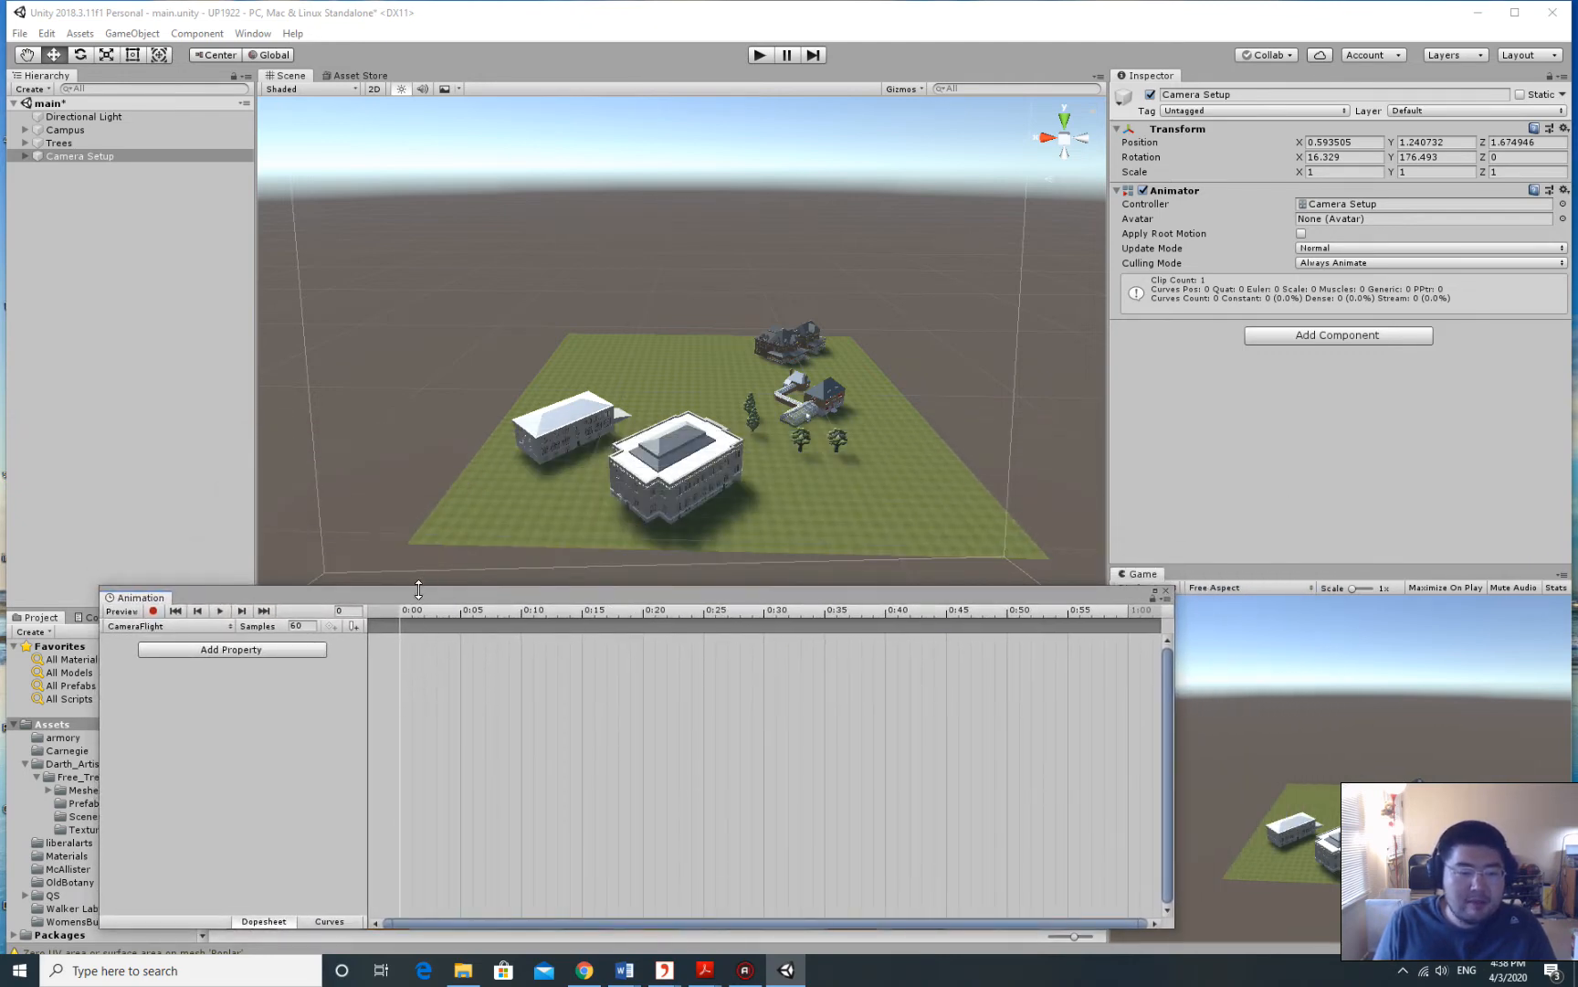
{"action": "left_click_drag", "start_coordinate": [409, 595], "coordinate": [329, 612]}
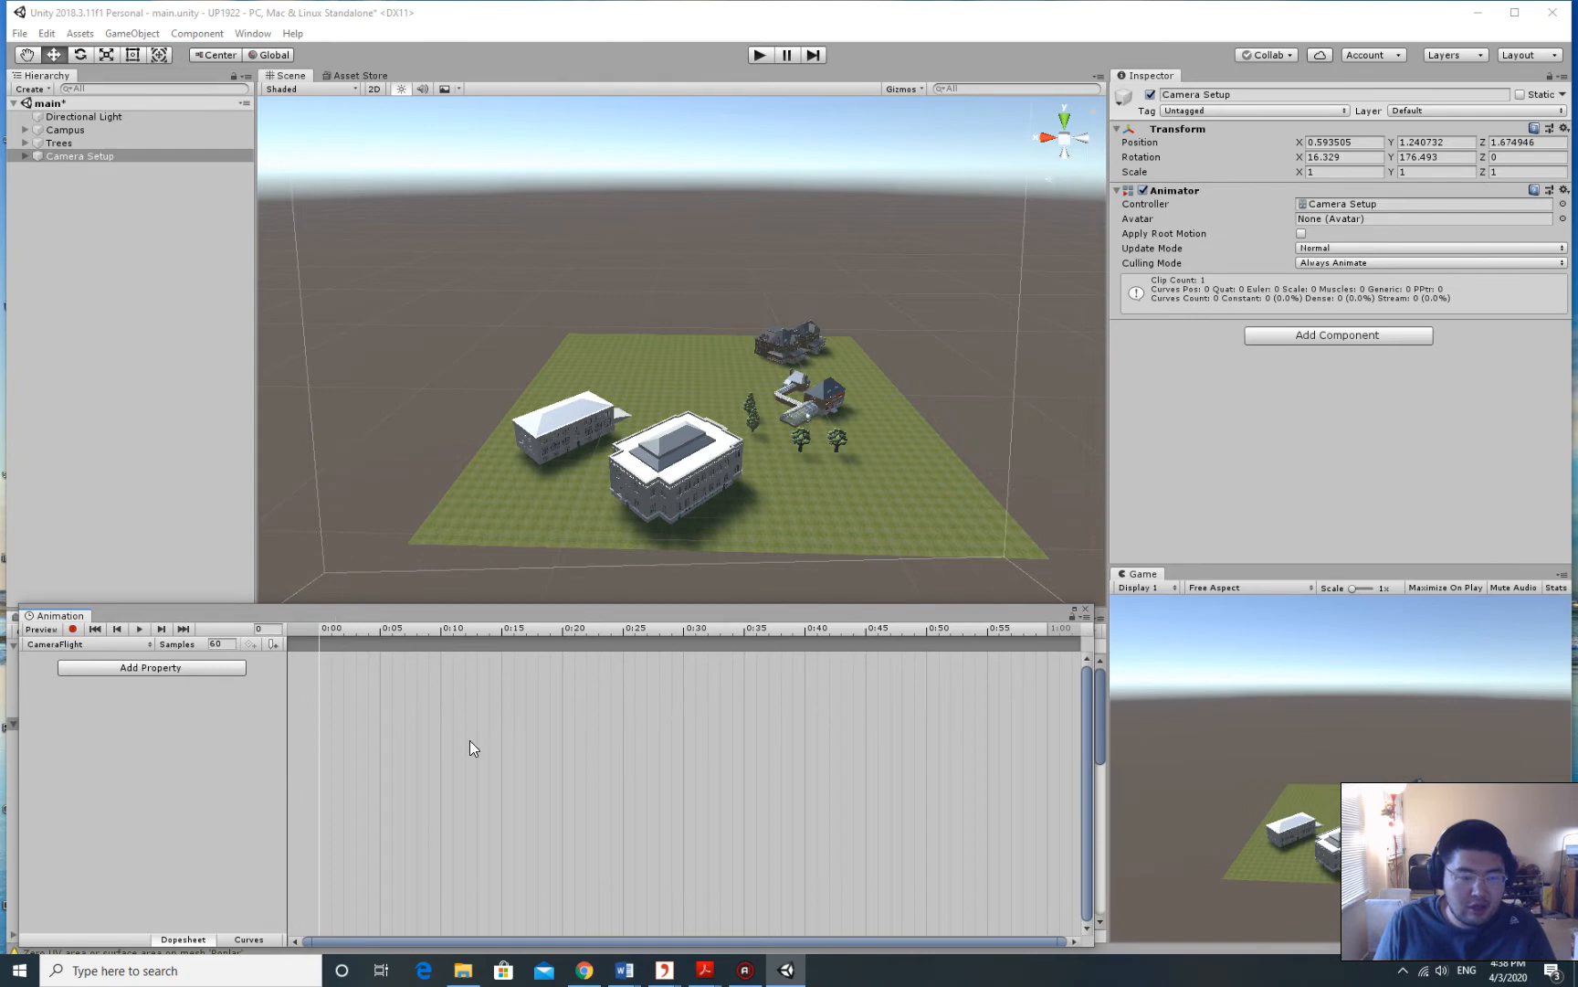
{"action": "left_click_drag", "start_coordinate": [1098, 701], "coordinate": [1107, 702]}
{"action": "left_click_drag", "start_coordinate": [581, 606], "coordinate": [581, 612]}
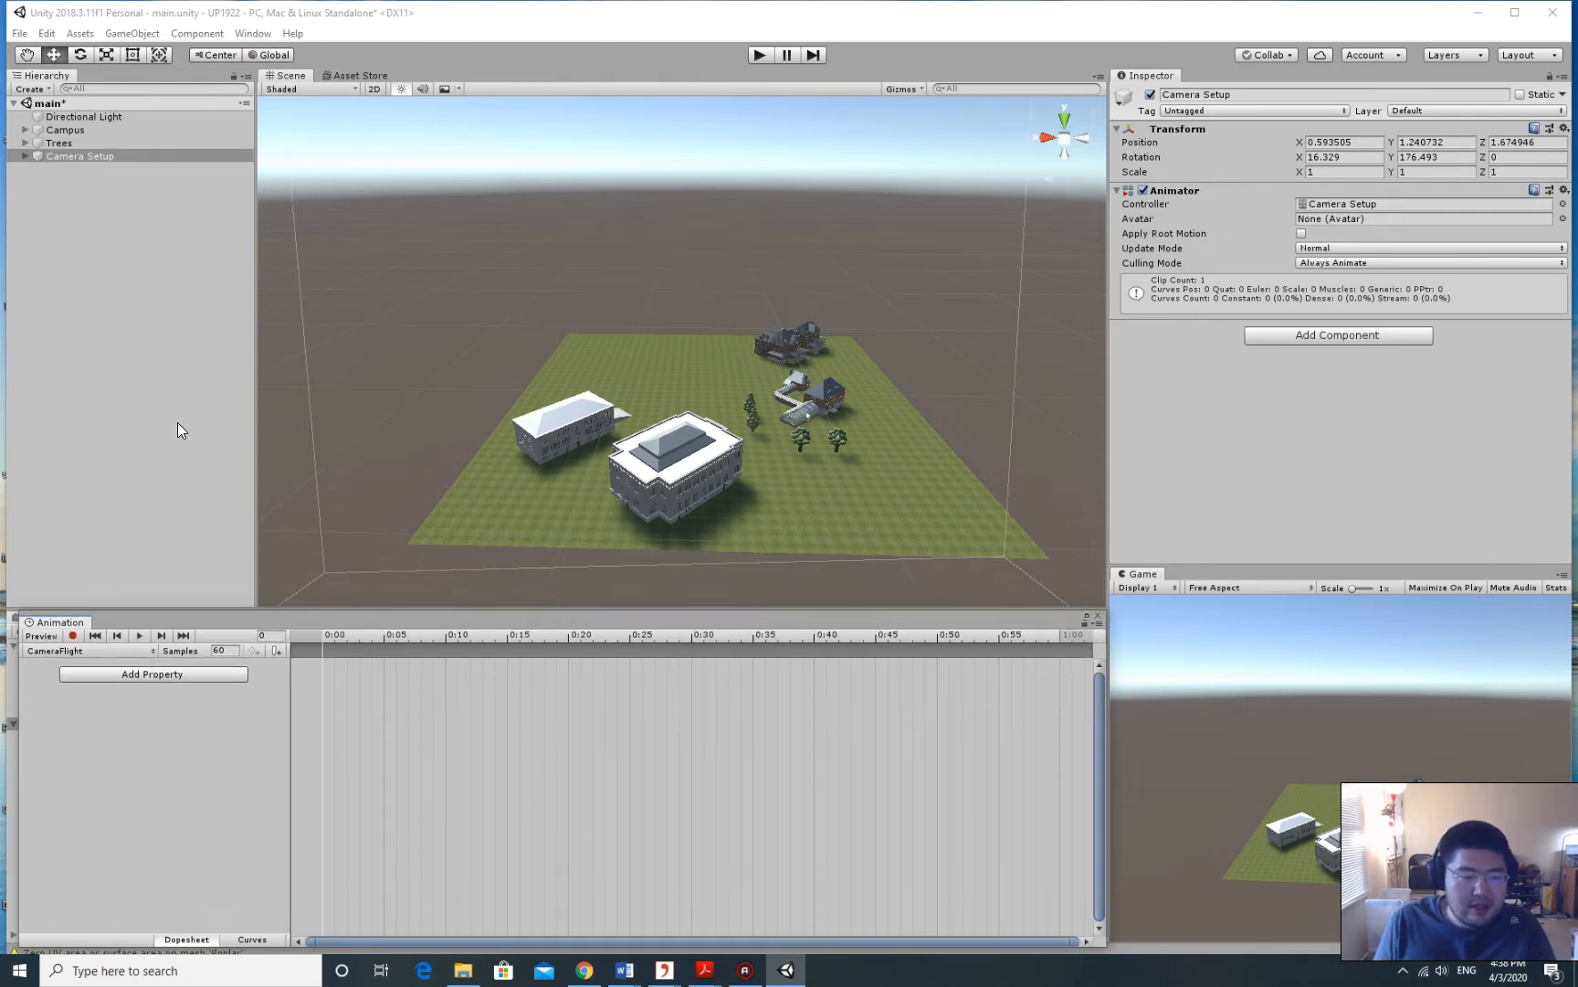
{"action": "double_click", "coordinate": [350, 22]}
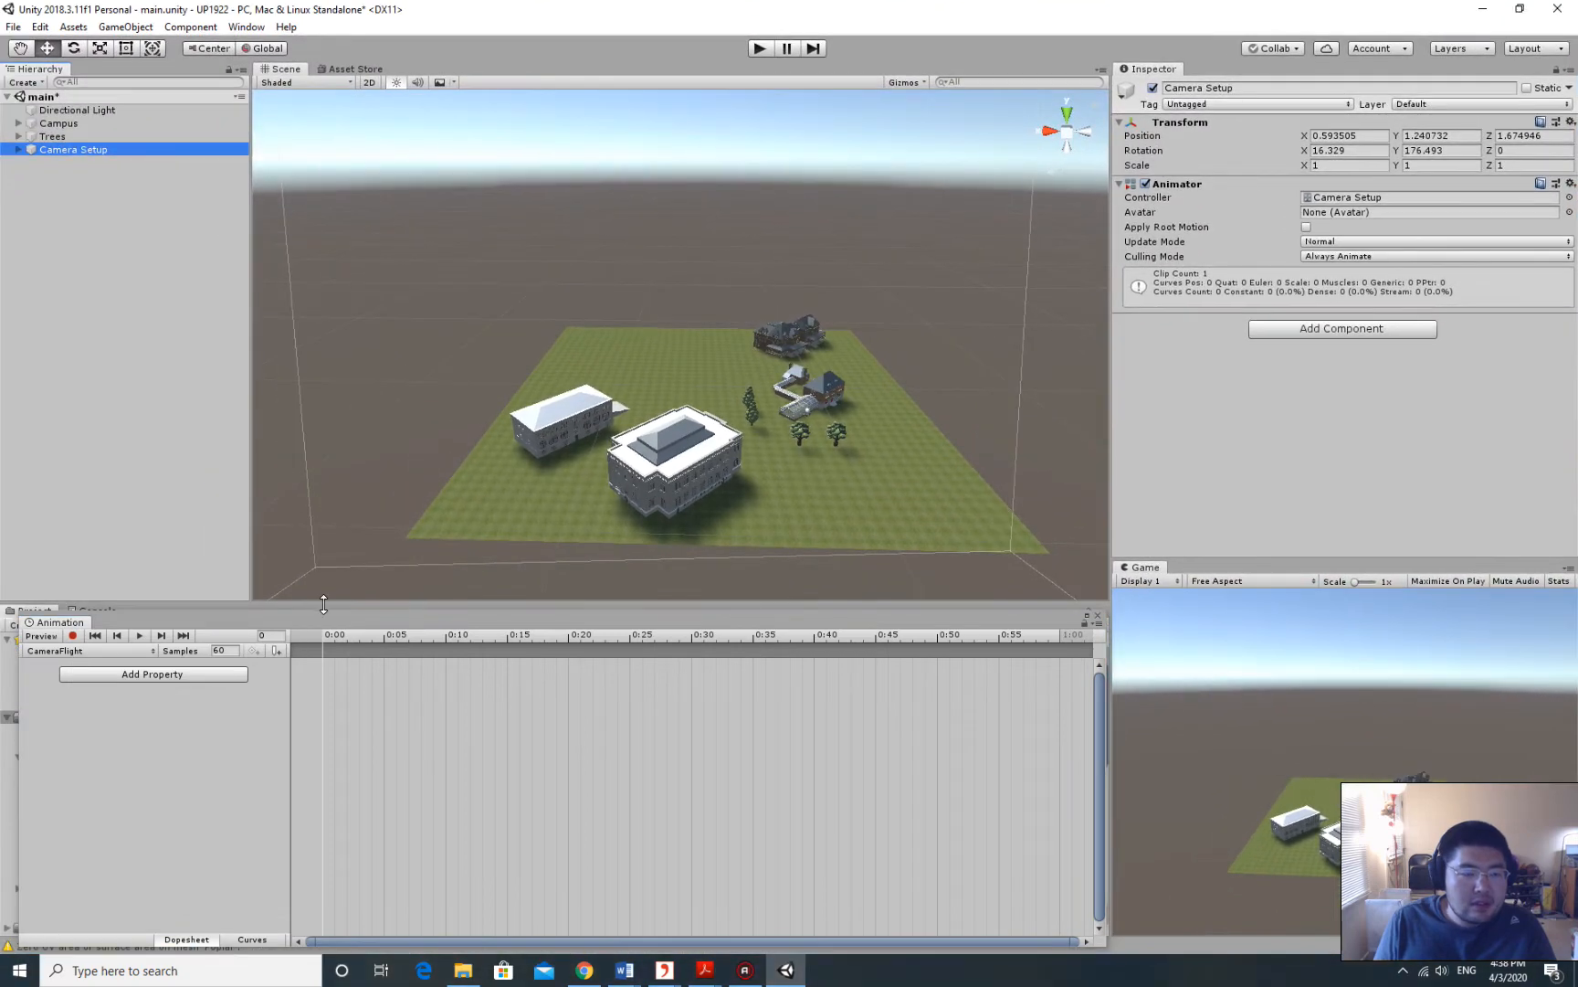
{"action": "left_click_drag", "start_coordinate": [320, 618], "coordinate": [318, 607]}
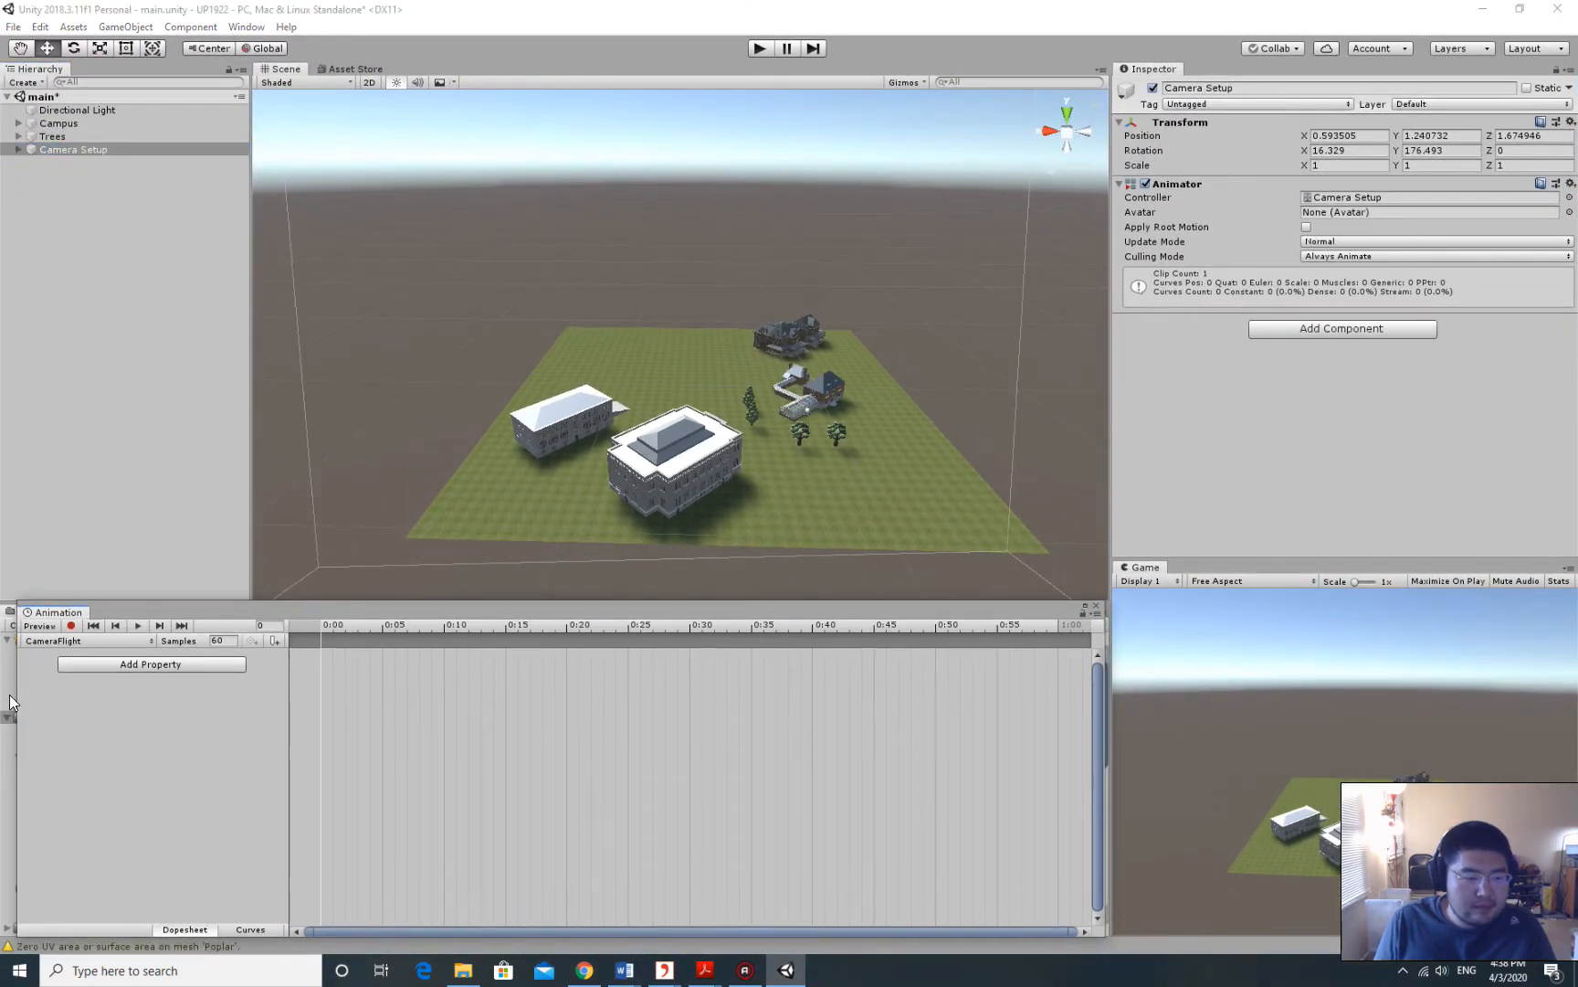
{"action": "left_click_drag", "start_coordinate": [15, 694], "coordinate": [4, 694]}
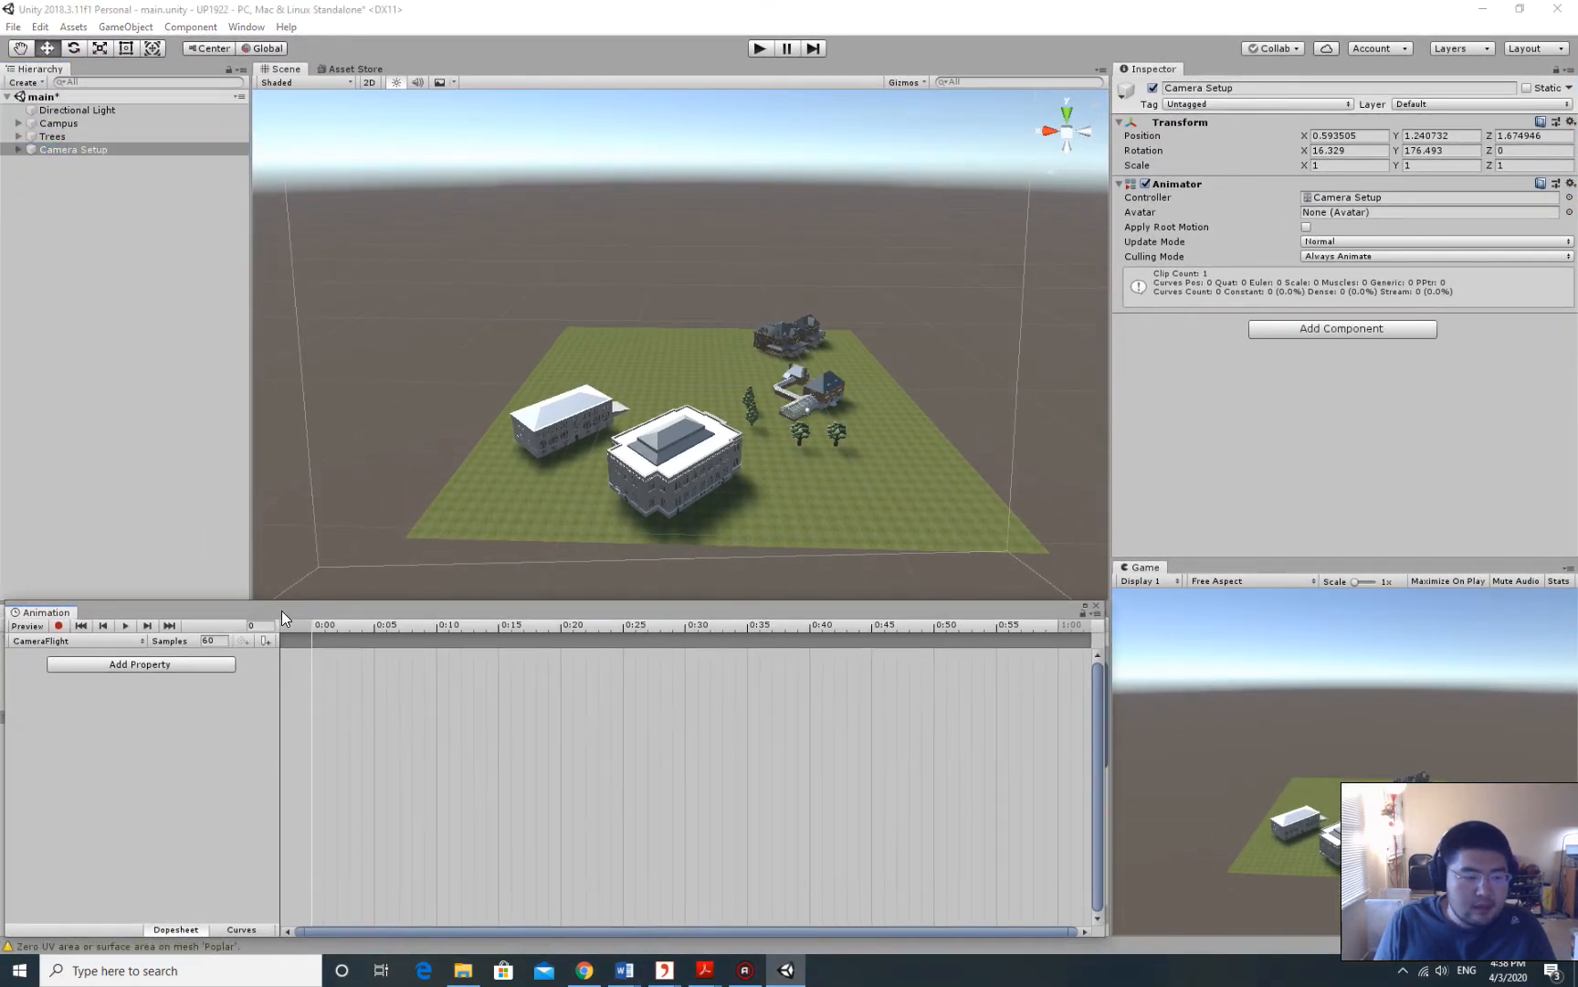
{"action": "left_click_drag", "start_coordinate": [282, 610], "coordinate": [284, 613]}
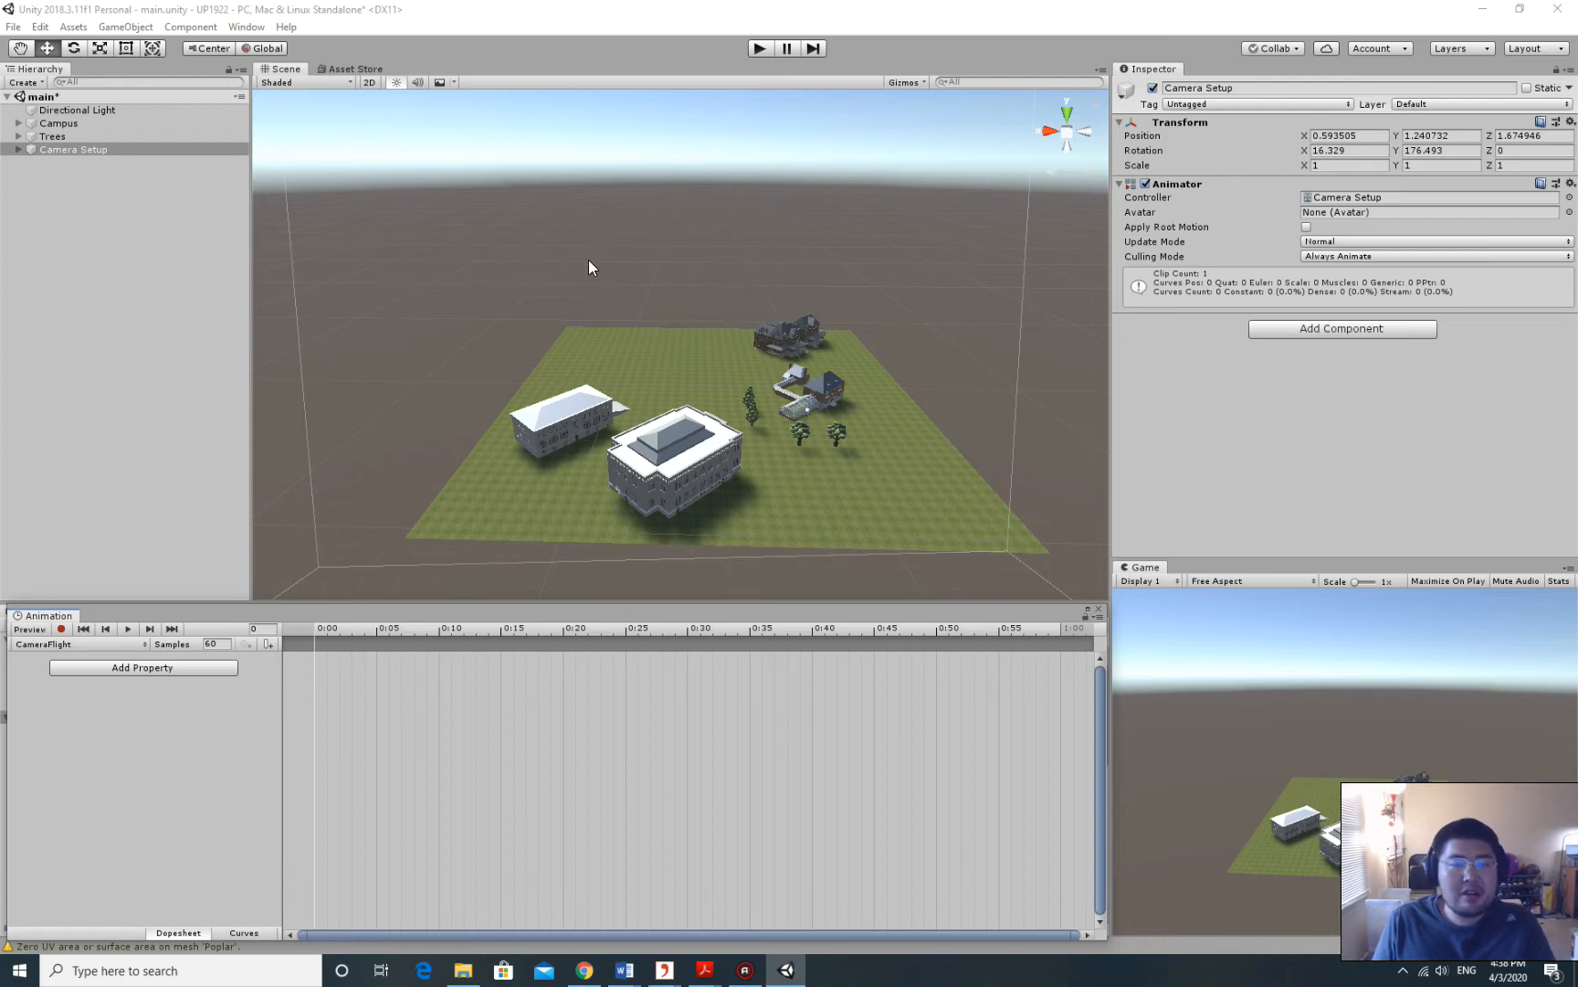
Frame the Camera Setup rig and slide it along X to position 0.632.
{"action": "key", "text": "f"}
{"action": "left_click", "coordinate": [88, 150]}
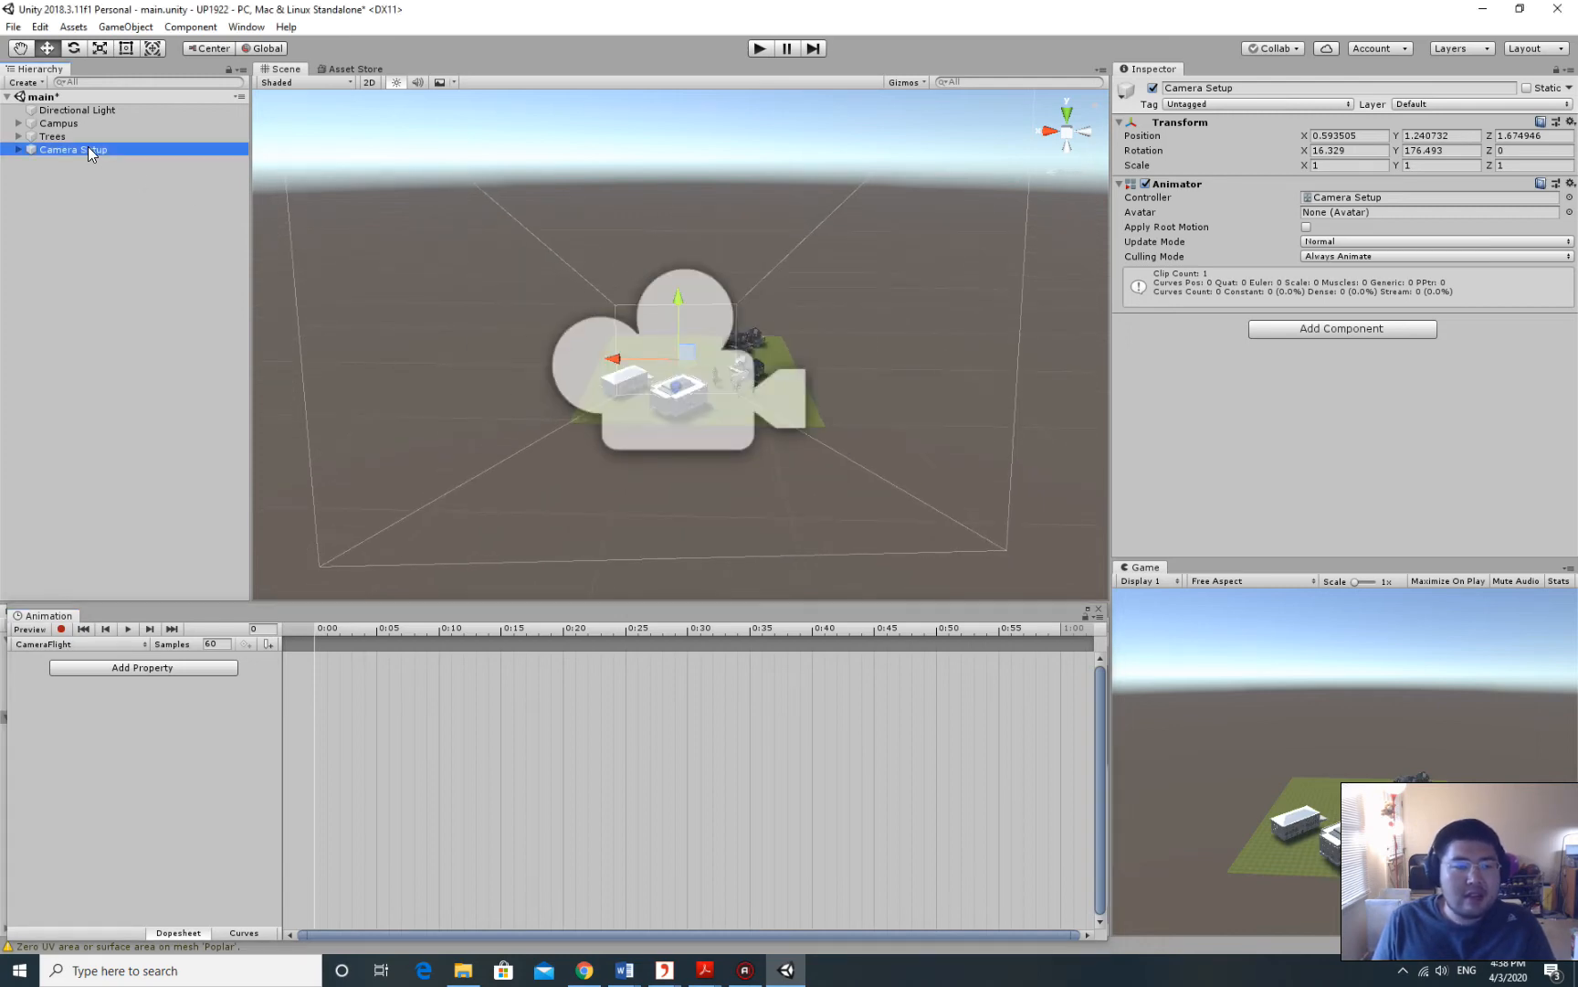
{"action": "scroll", "coordinate": [715, 240], "scroll_direction": "up", "scroll_amount": 4}
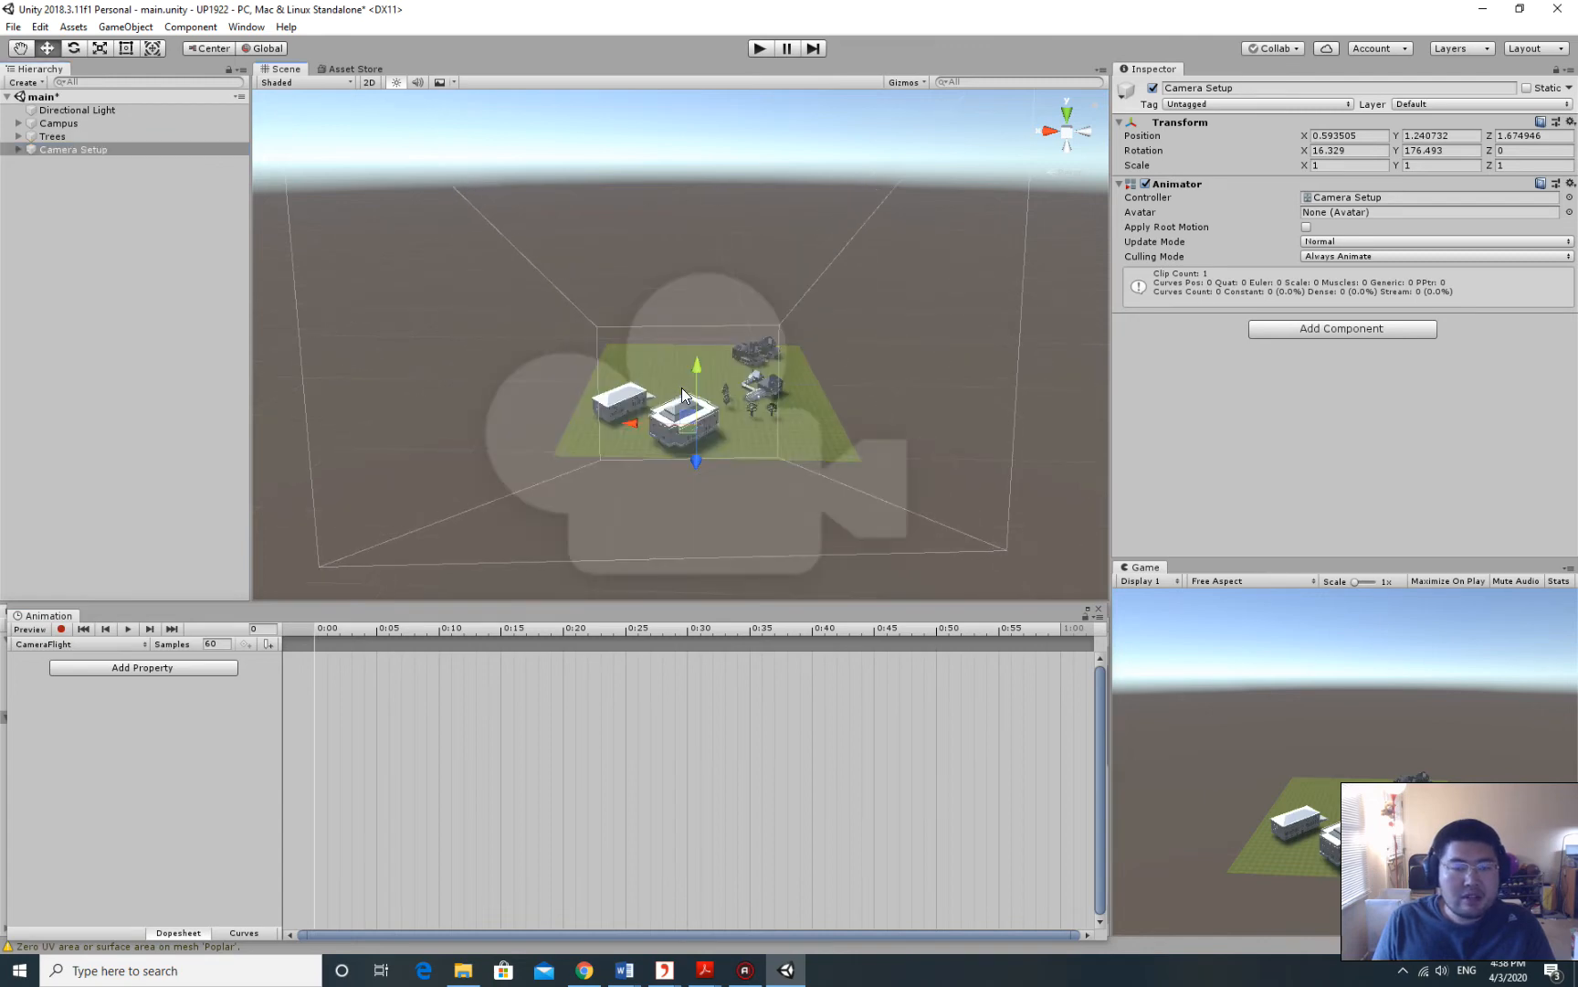
{"action": "left_click_drag", "start_coordinate": [634, 423], "coordinate": [618, 364]}
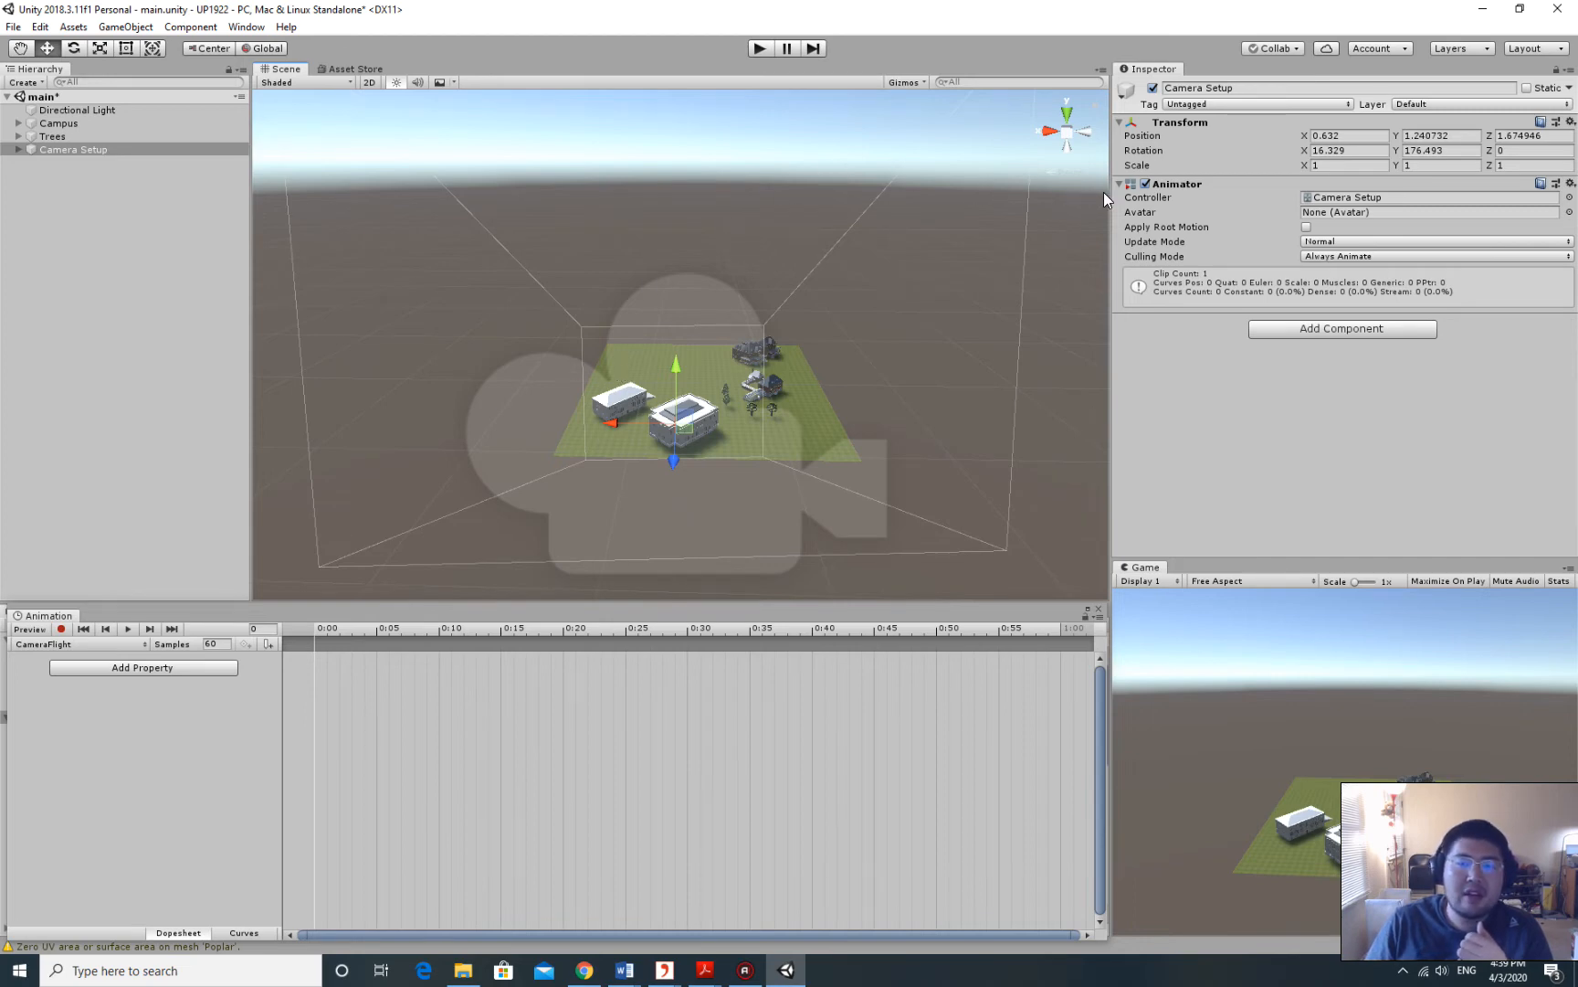
Rotate the Camera Setup rig around its vertical axis to Rotation Y 178.574.
{"action": "left_click_drag", "start_coordinate": [1104, 192], "coordinate": [1094, 193]}
{"action": "left_click", "coordinate": [95, 148]}
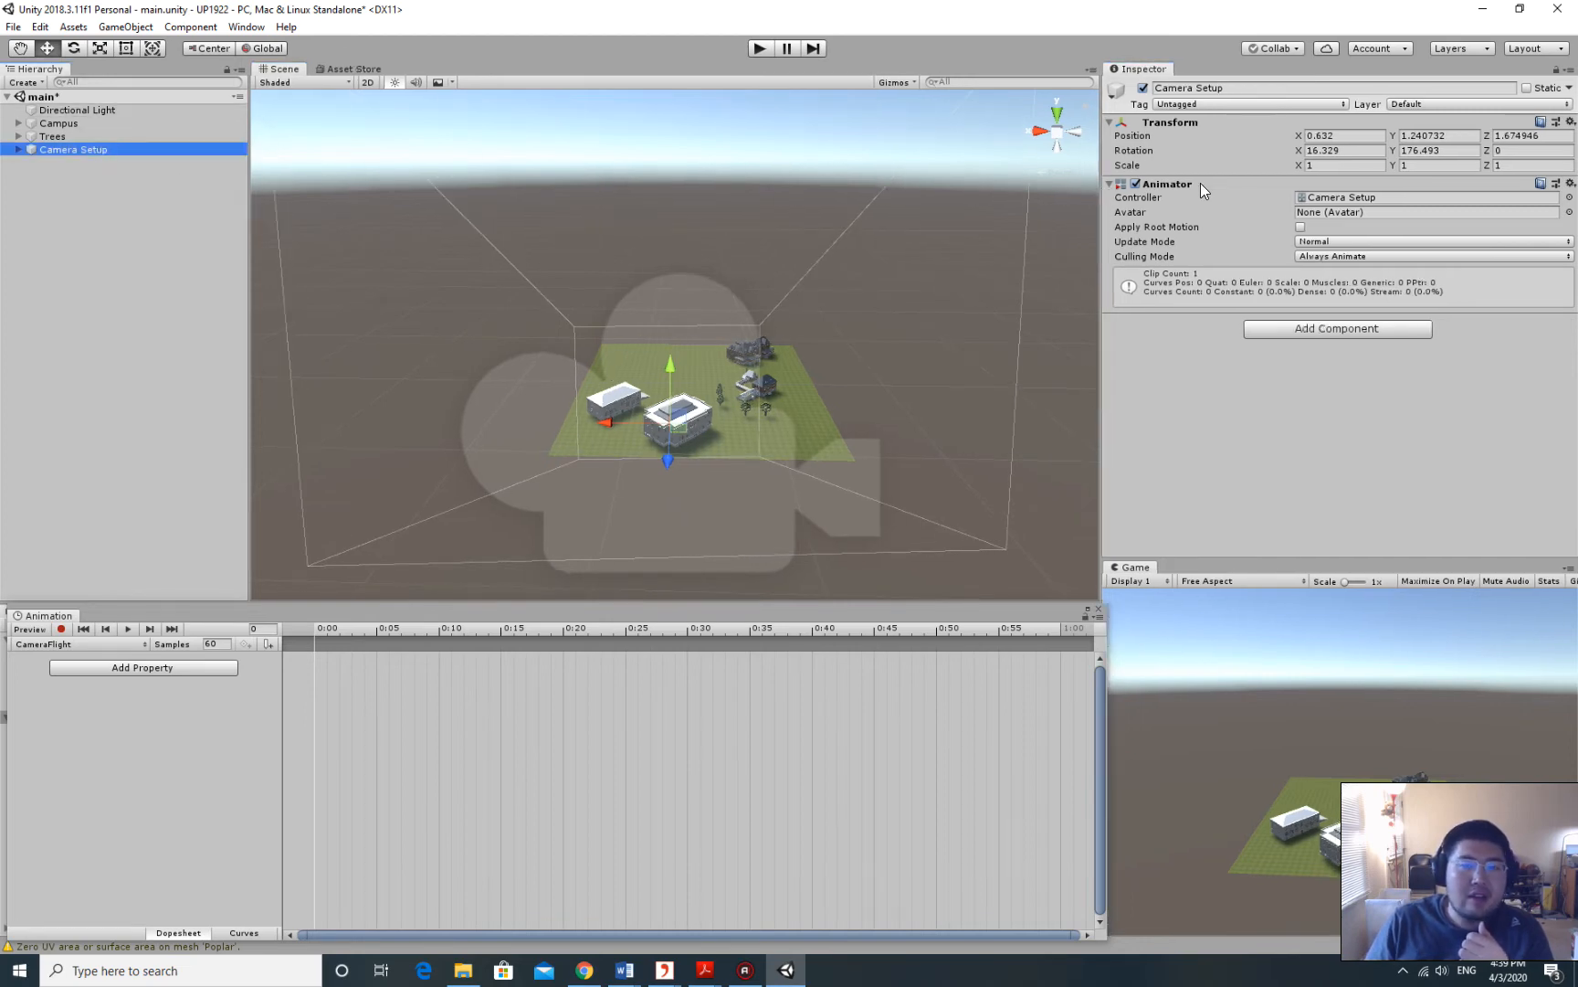
{"action": "left_click", "coordinate": [73, 48]}
{"action": "mouse_move", "coordinate": [698, 461]}
{"action": "left_mouse_down"}
{"action": "mouse_move", "coordinate": [736, 440]}
{"action": "mouse_move", "coordinate": [662, 443]}
{"action": "mouse_move", "coordinate": [705, 448]}
{"action": "left_mouse_up"}
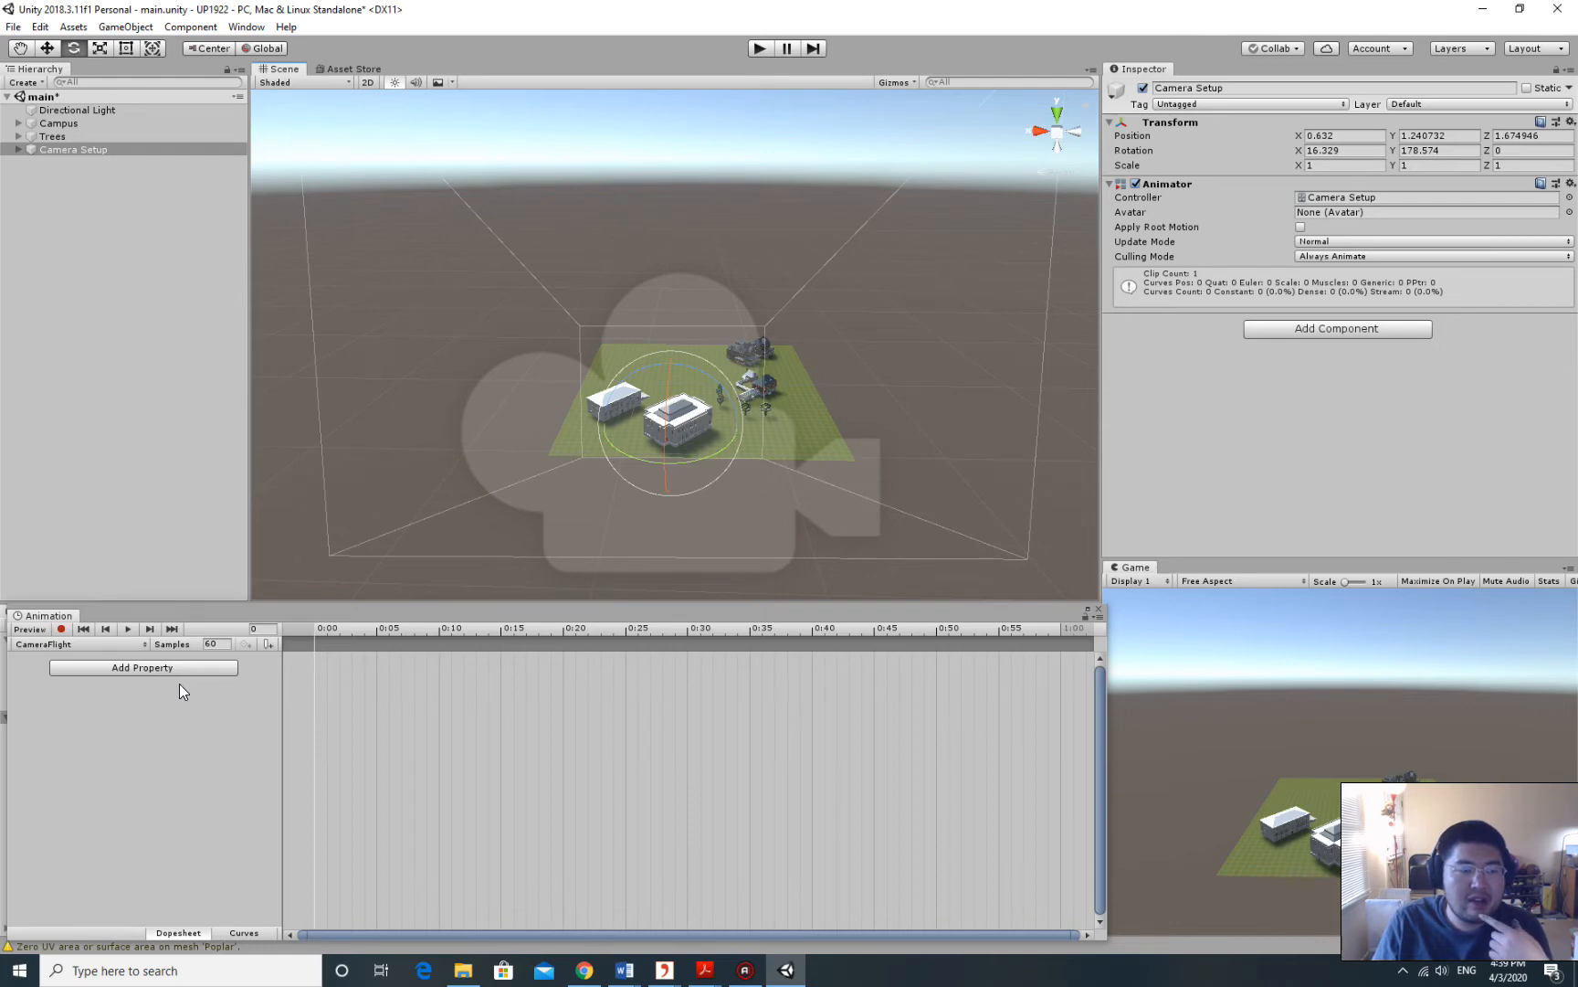
{"action": "left_click", "coordinate": [64, 179]}
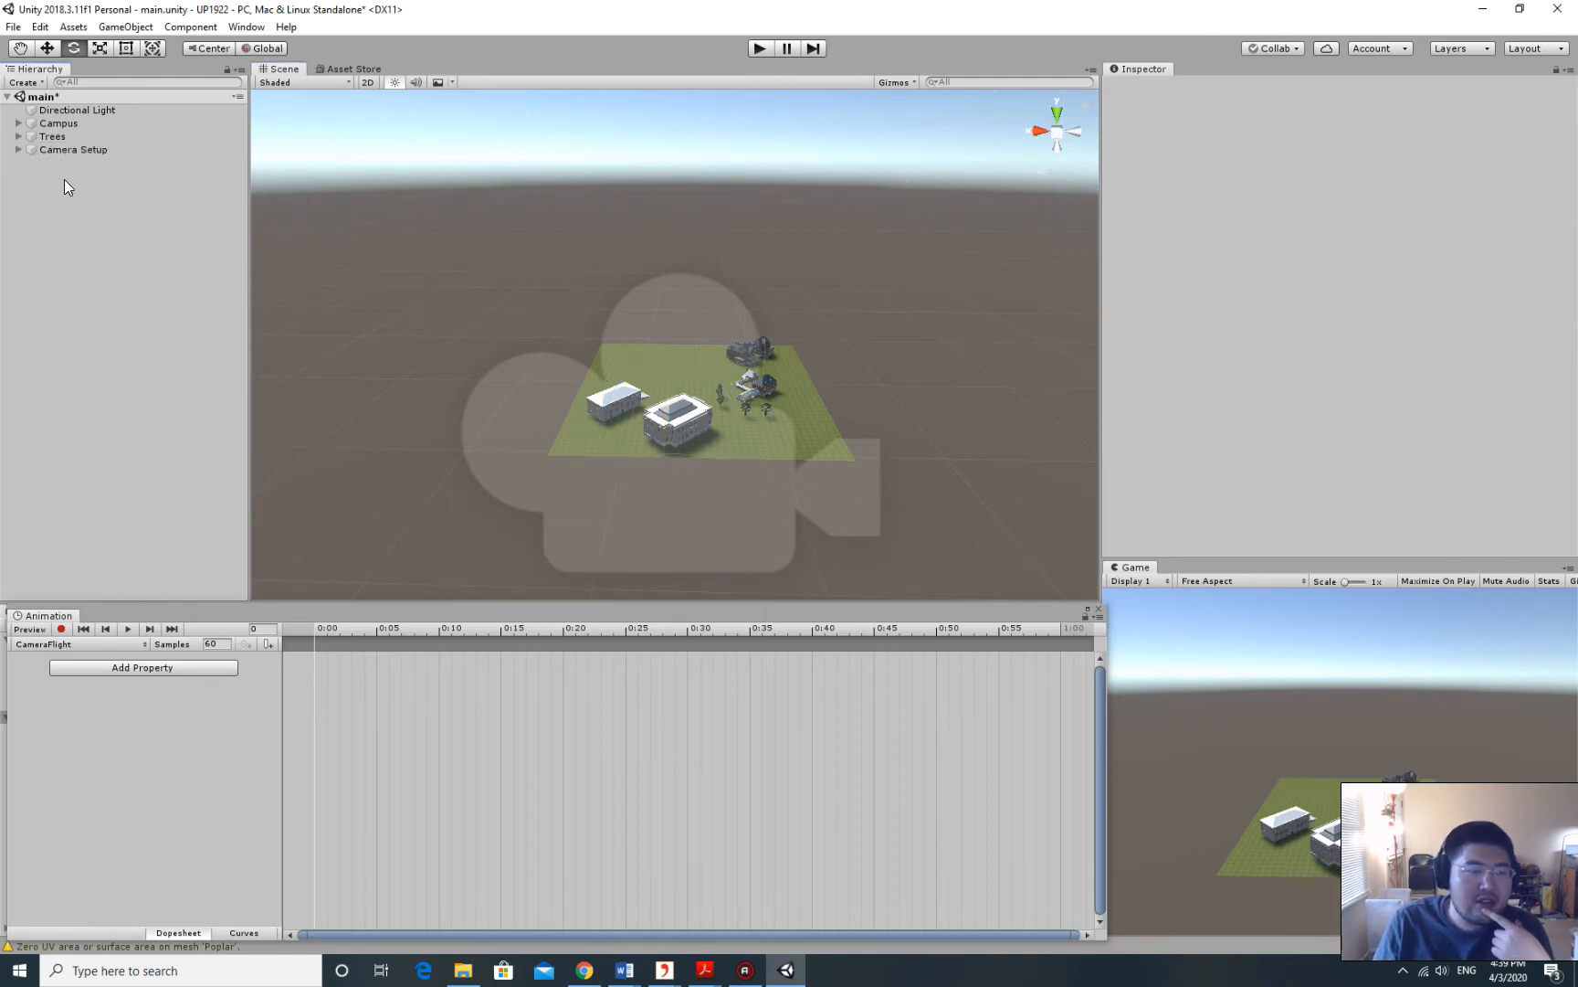
Add Camera Setup's Transform Position as an animated property in the CameraFlight clip.
{"action": "left_click", "coordinate": [72, 150]}
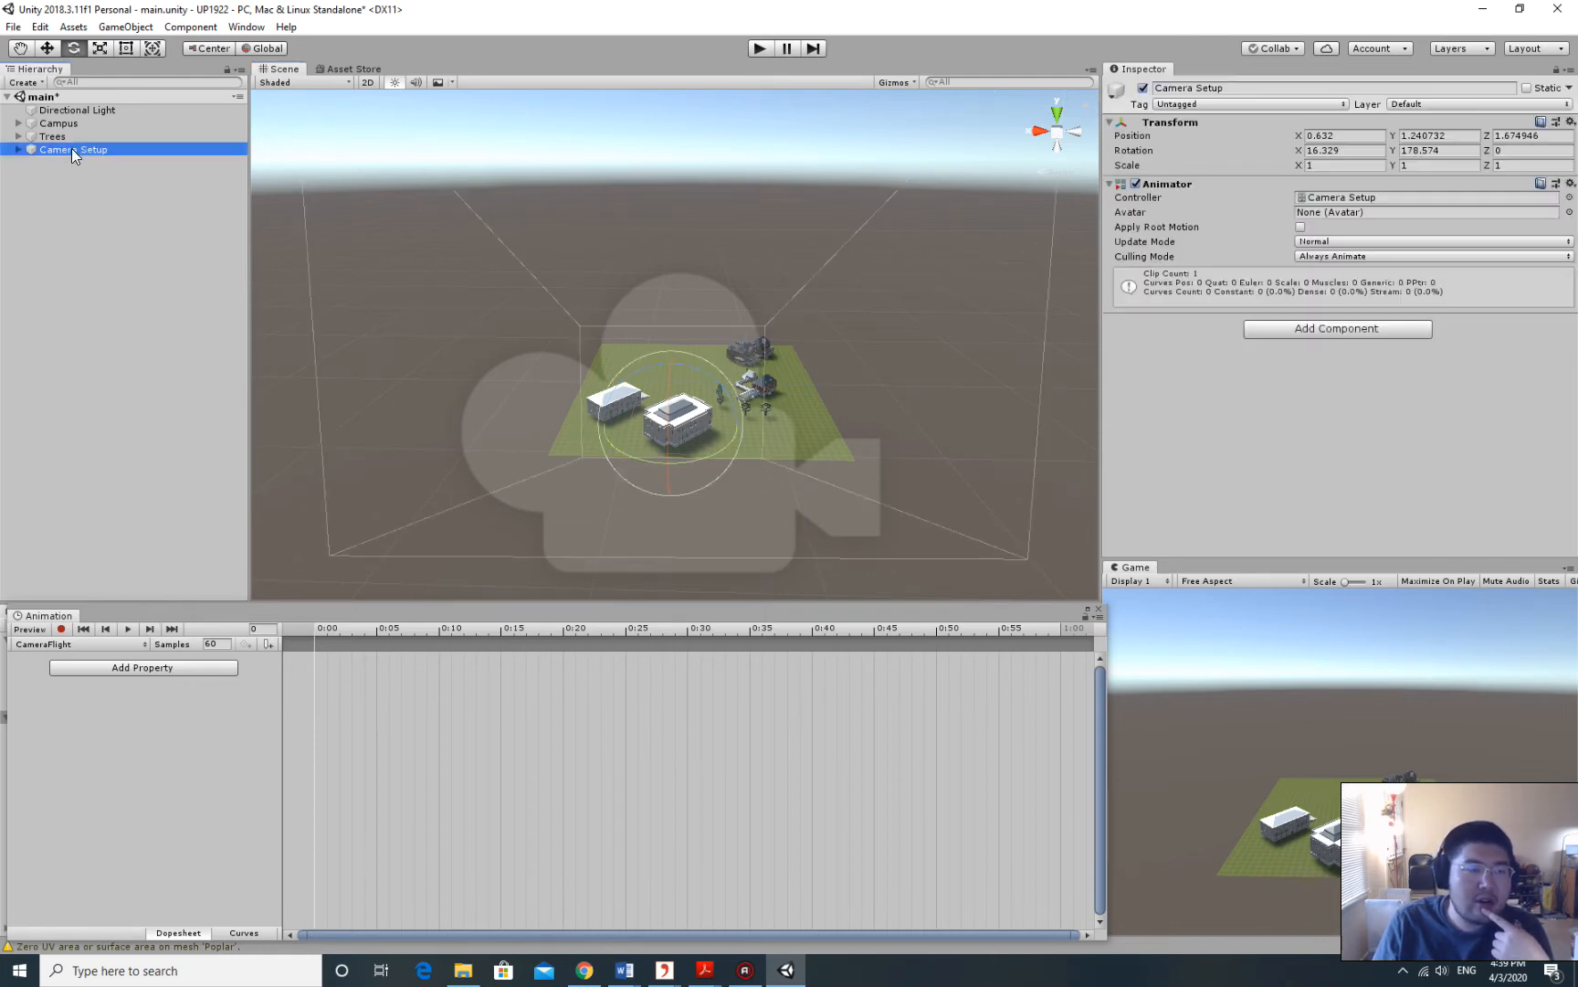
{"action": "left_click", "coordinate": [173, 669]}
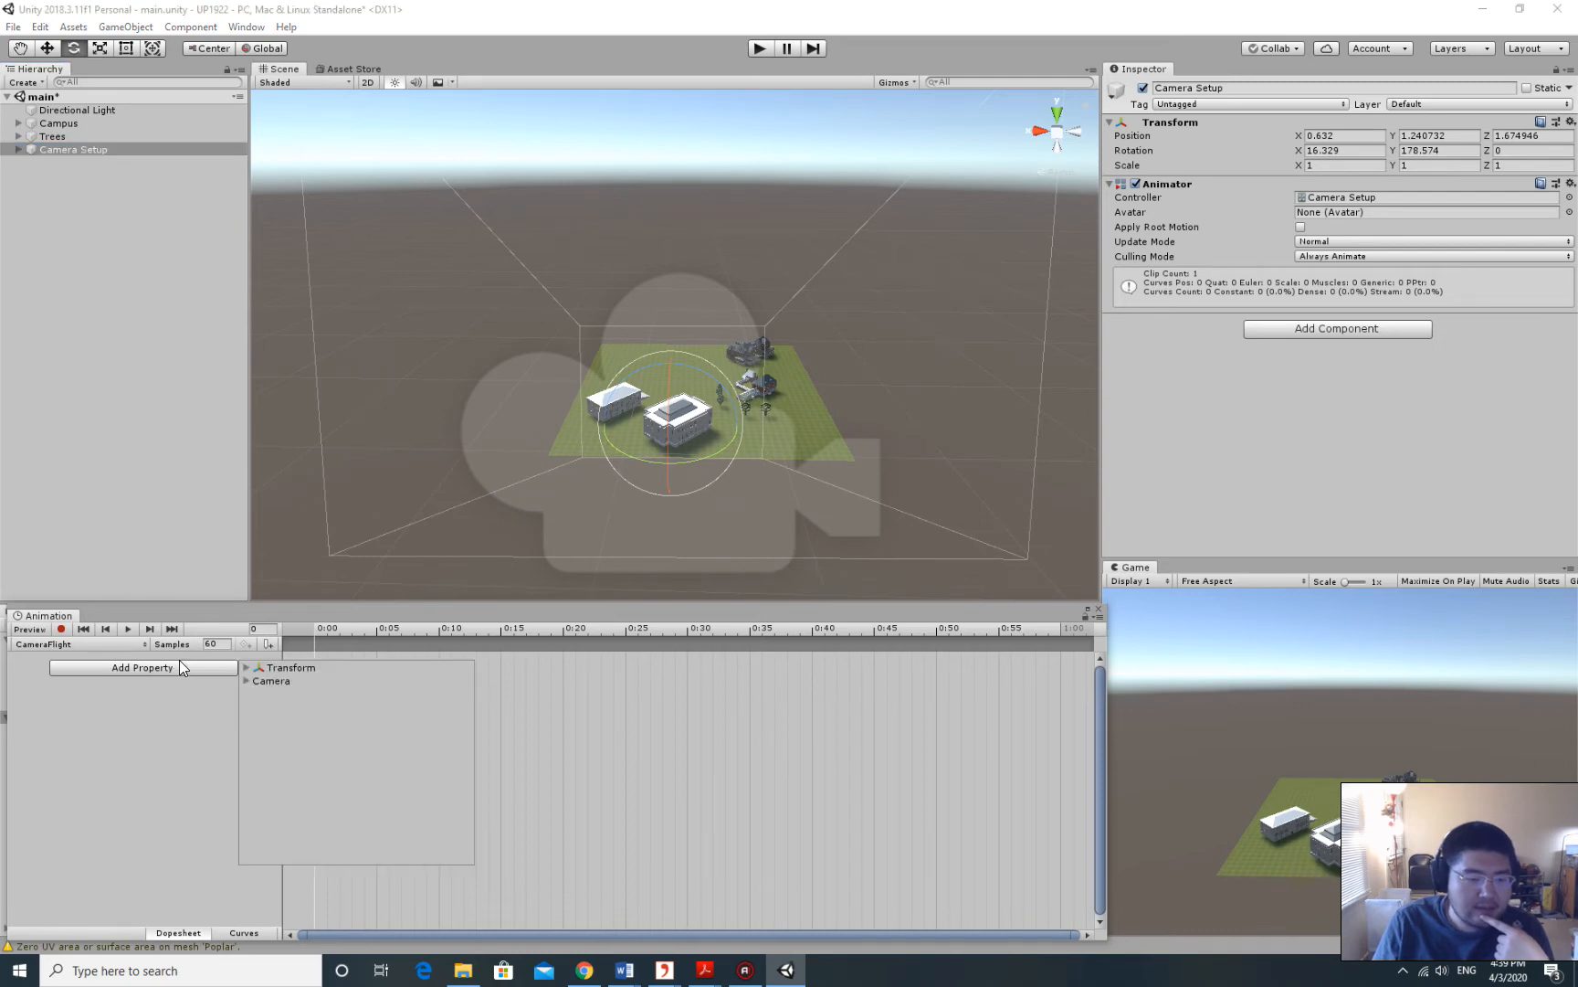
{"action": "left_click", "coordinate": [246, 667]}
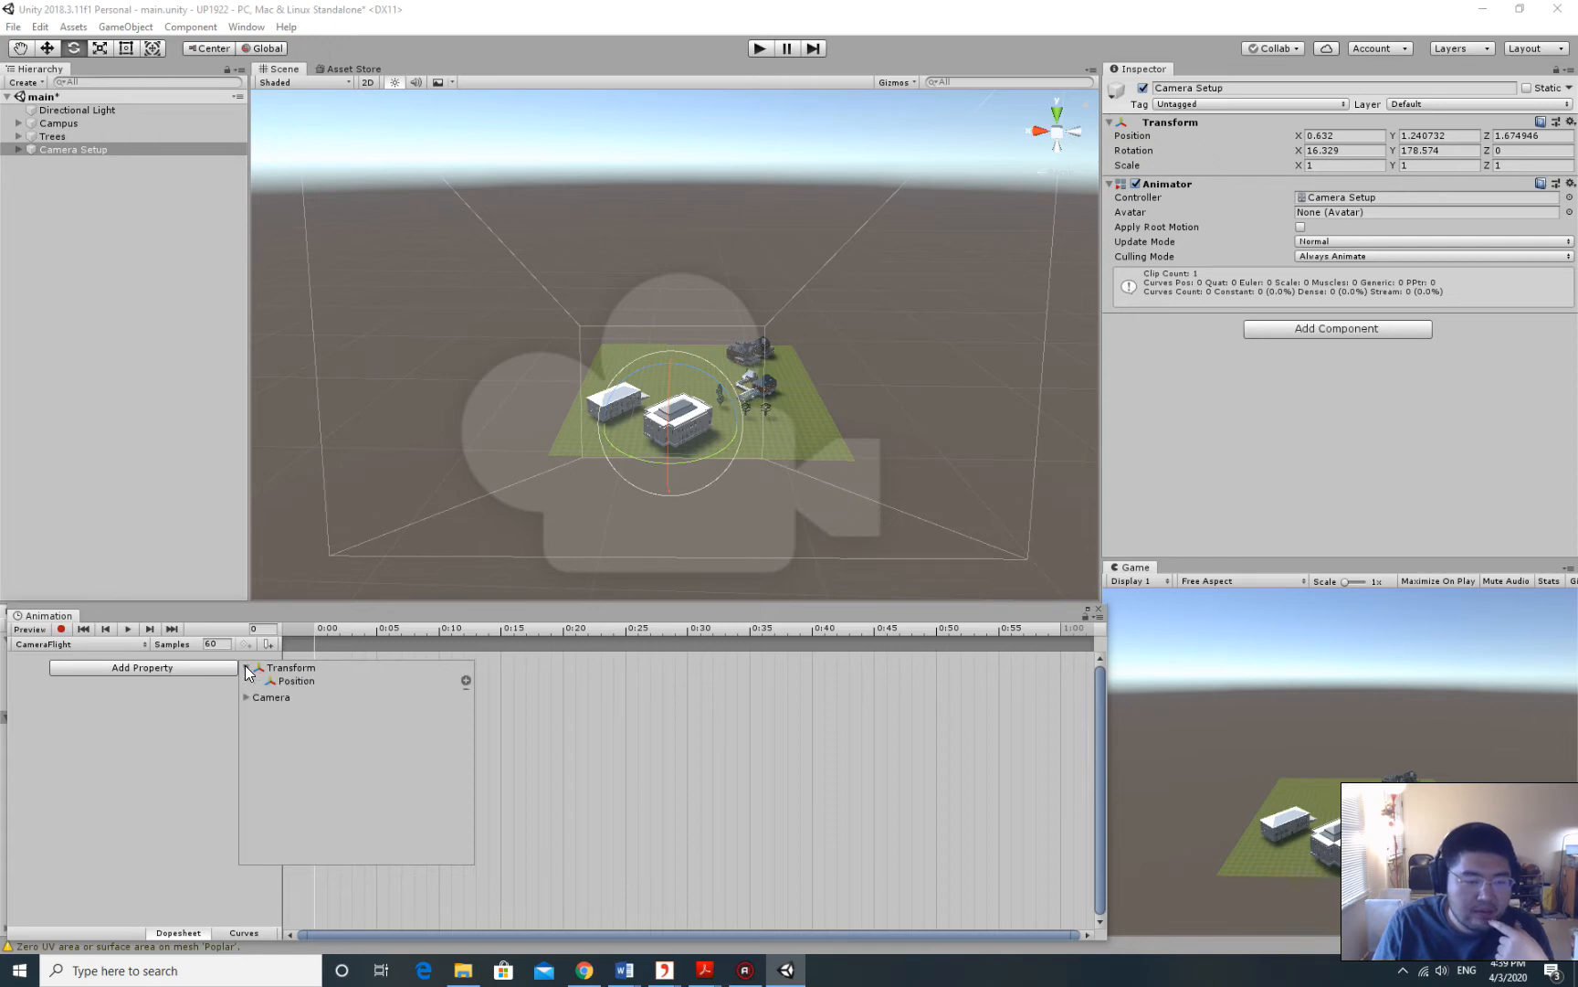
{"action": "left_click", "coordinate": [246, 668]}
{"action": "left_click", "coordinate": [246, 667]}
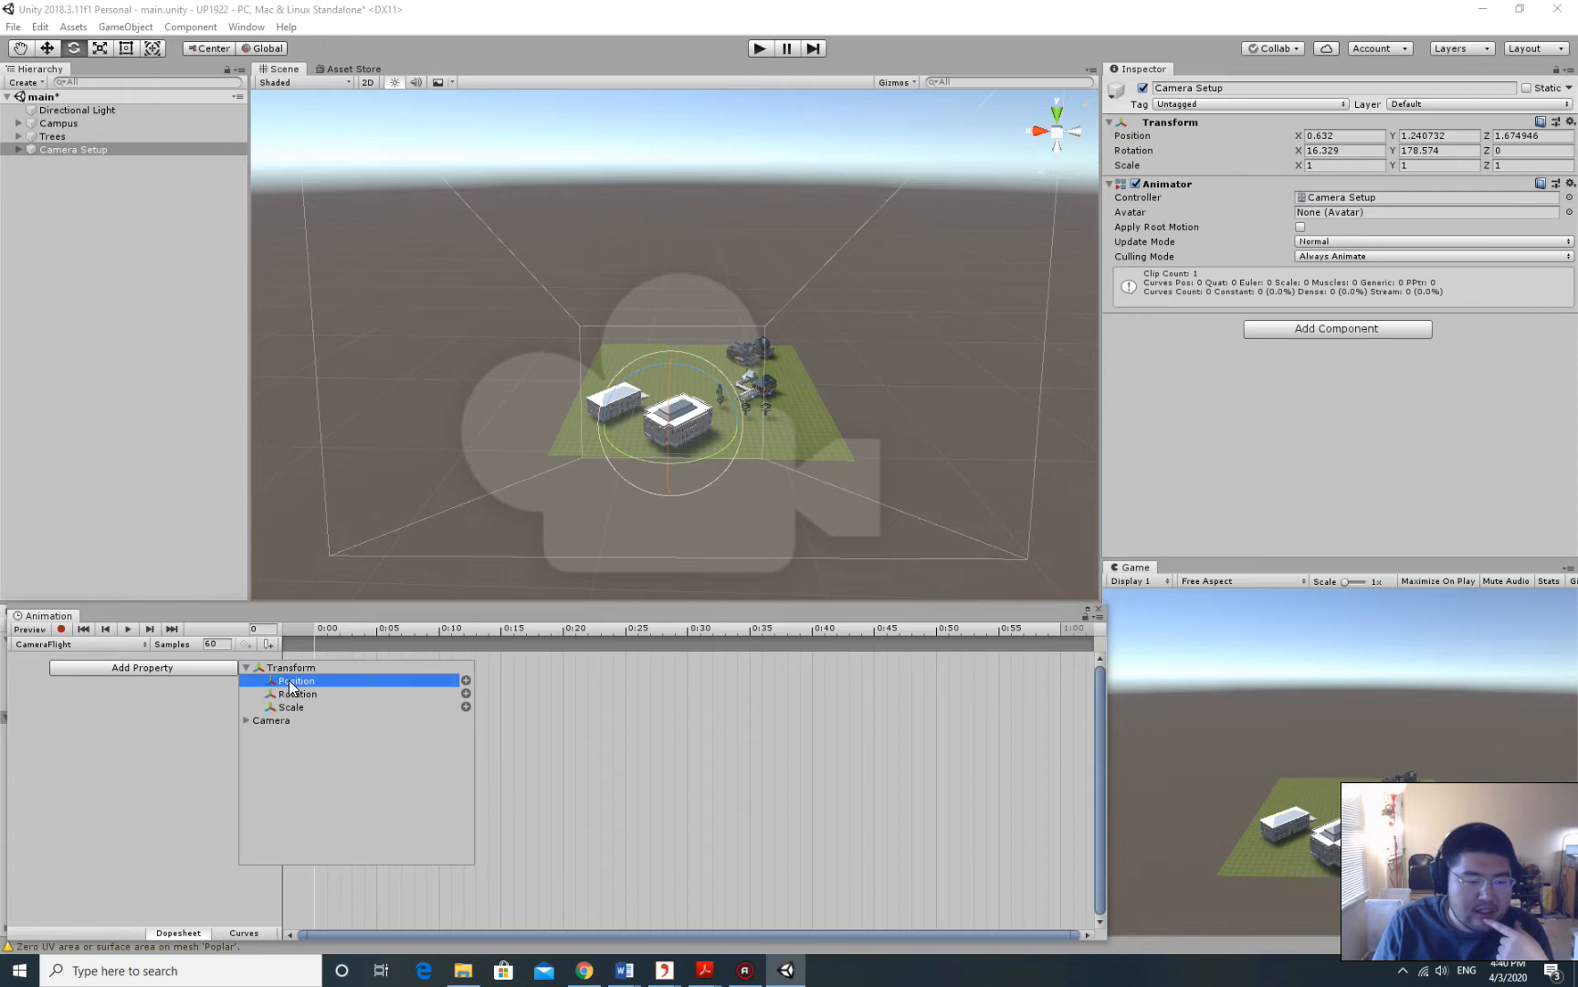
{"action": "left_click", "coordinate": [466, 680]}
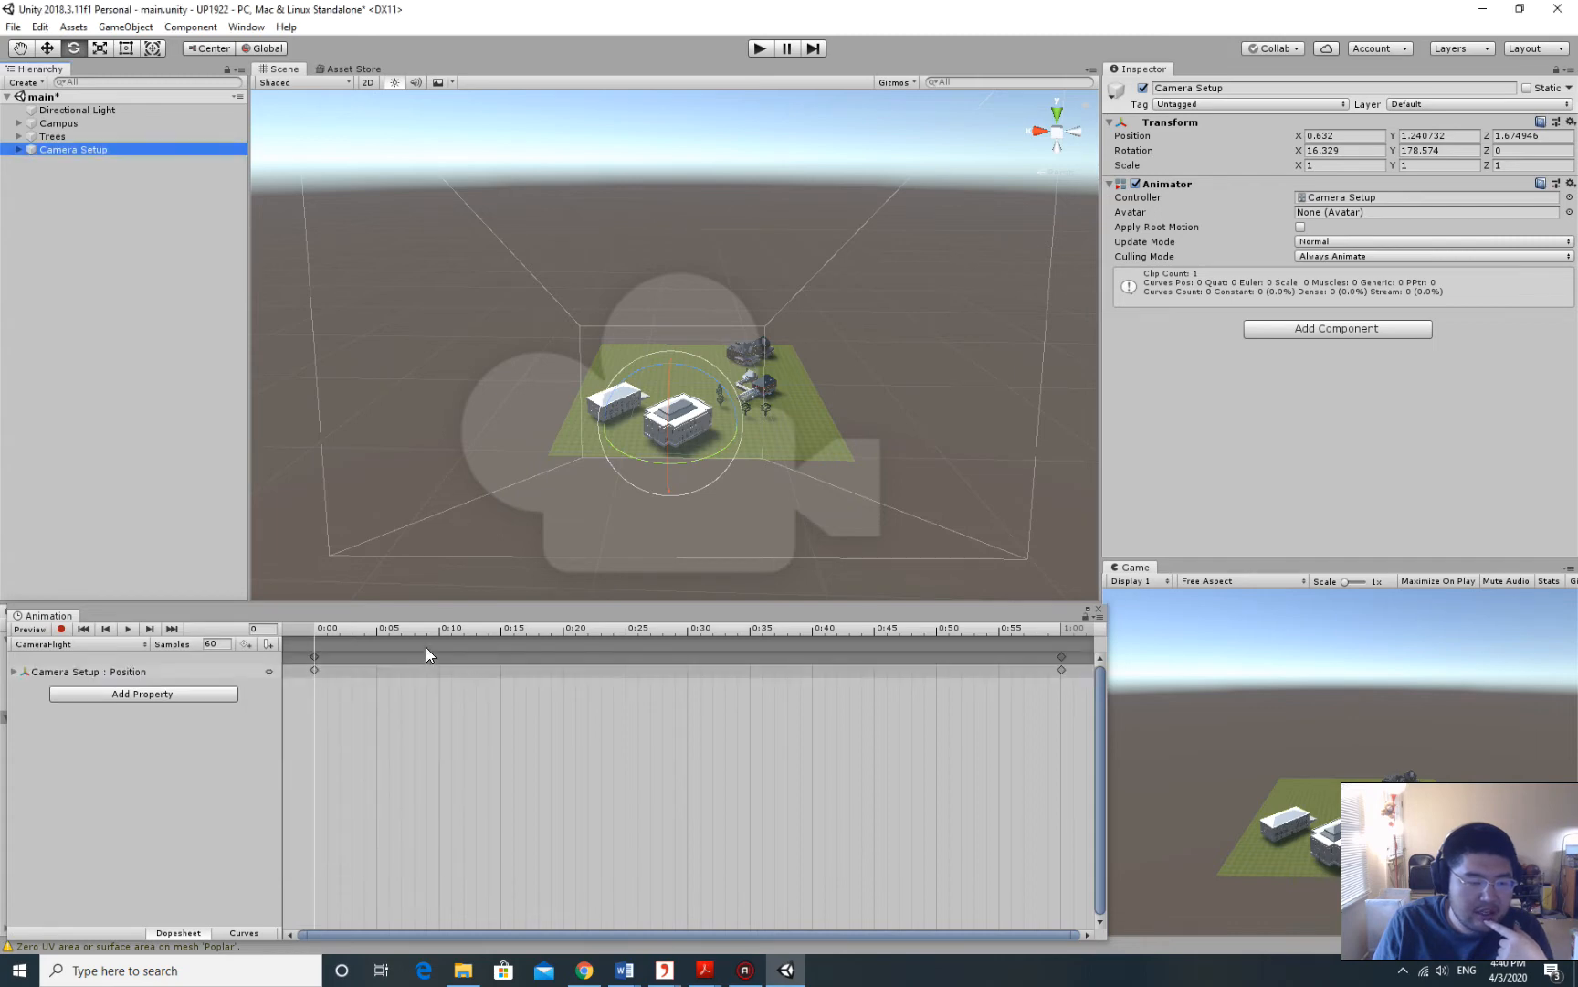
Add the Transform Rotation property to the CameraFlight clip as well.
{"action": "left_click", "coordinate": [152, 695]}
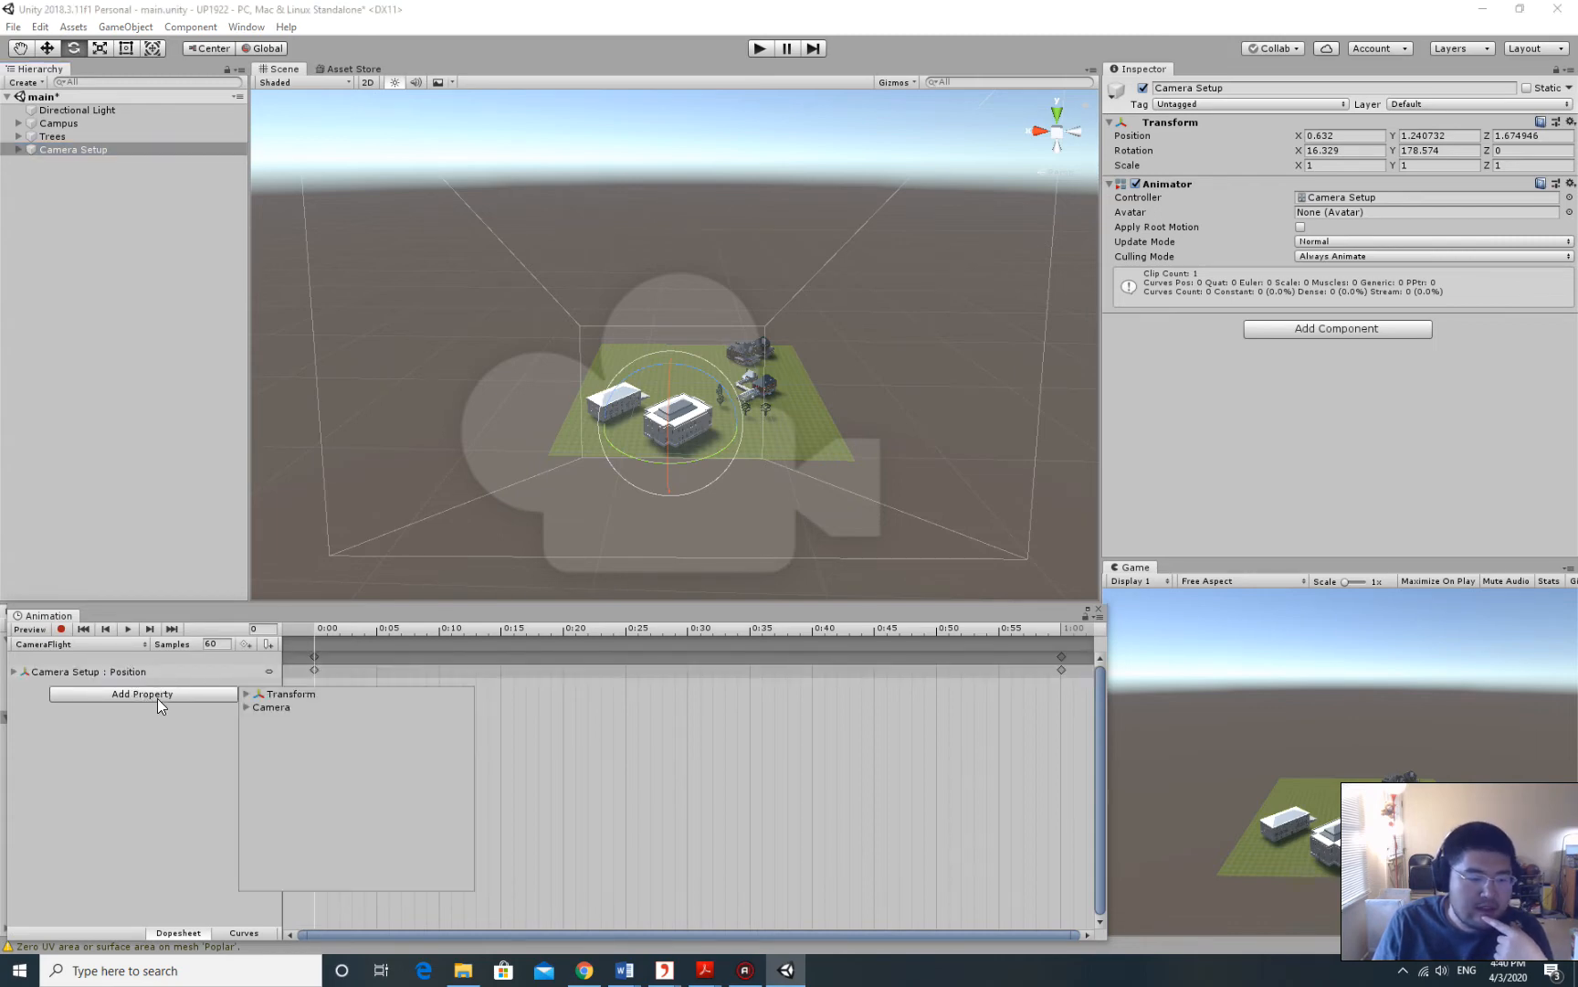
{"action": "left_click", "coordinate": [139, 731]}
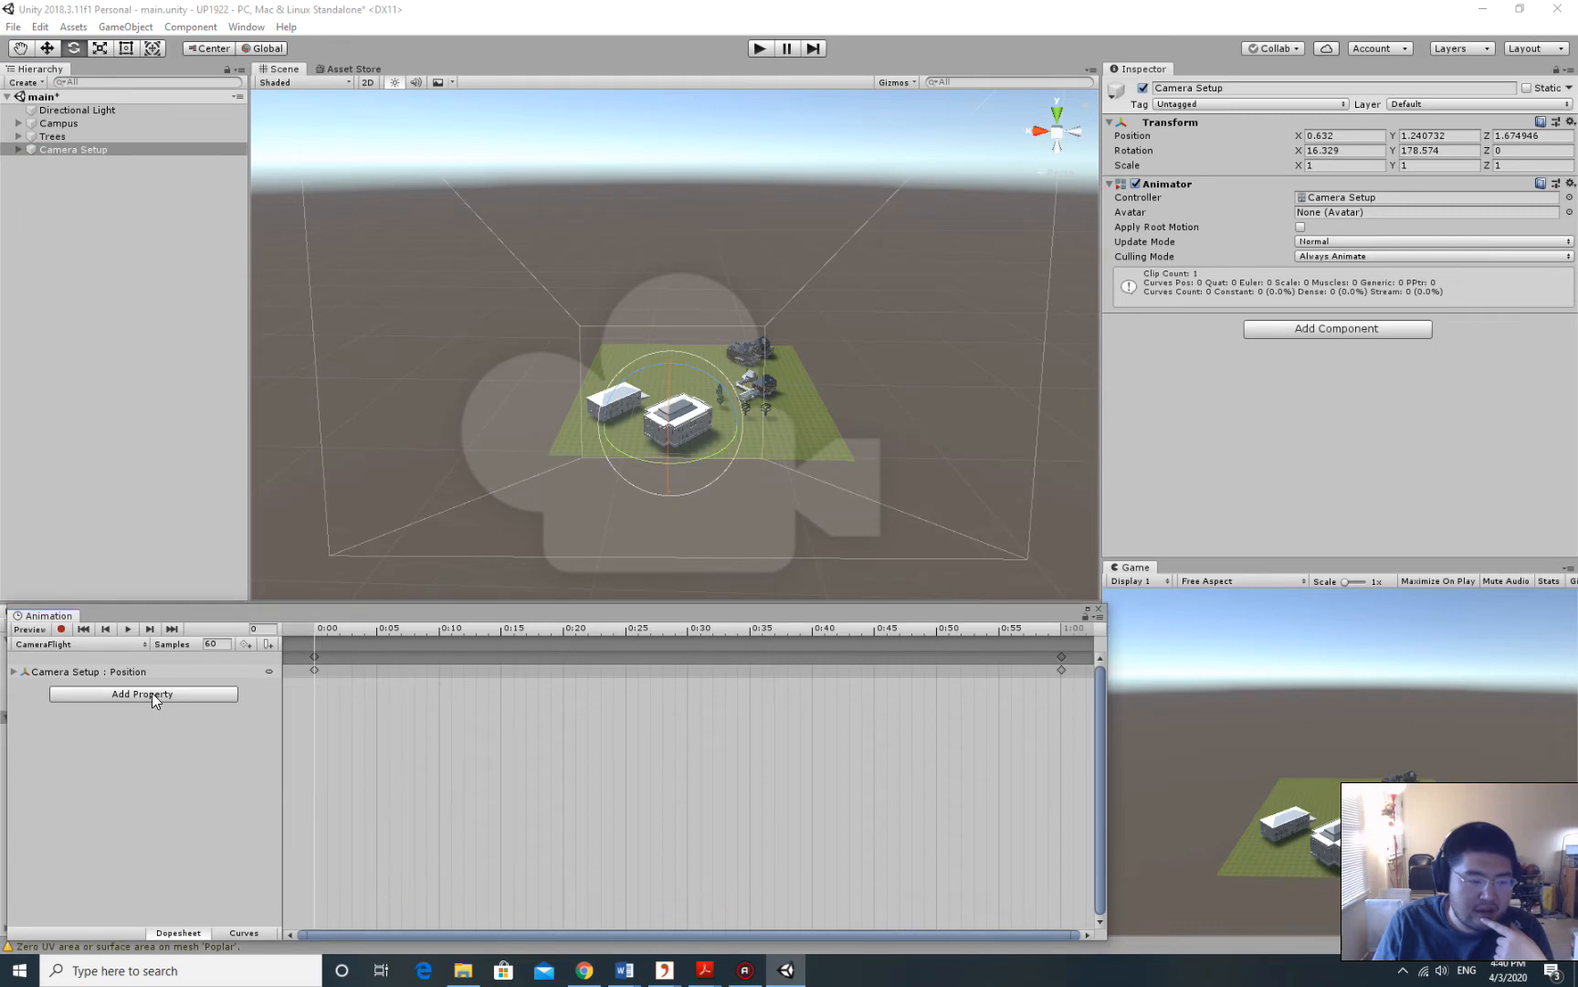
{"action": "left_click", "coordinate": [149, 691]}
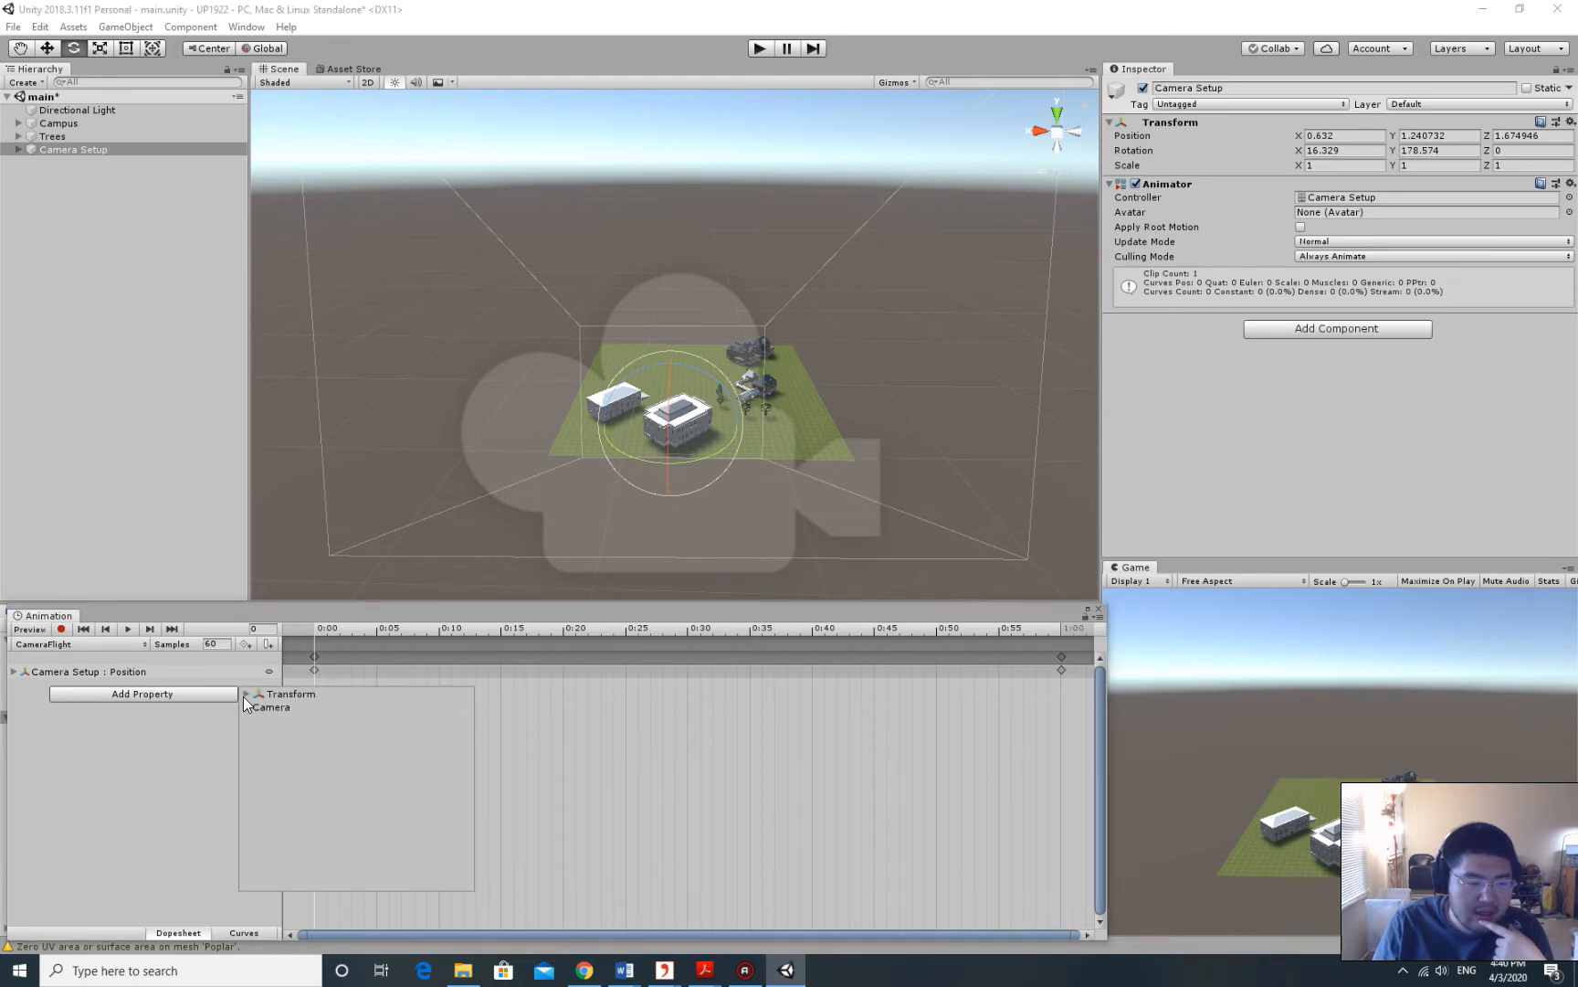
{"action": "left_click", "coordinate": [244, 694]}
{"action": "left_click", "coordinate": [308, 709]}
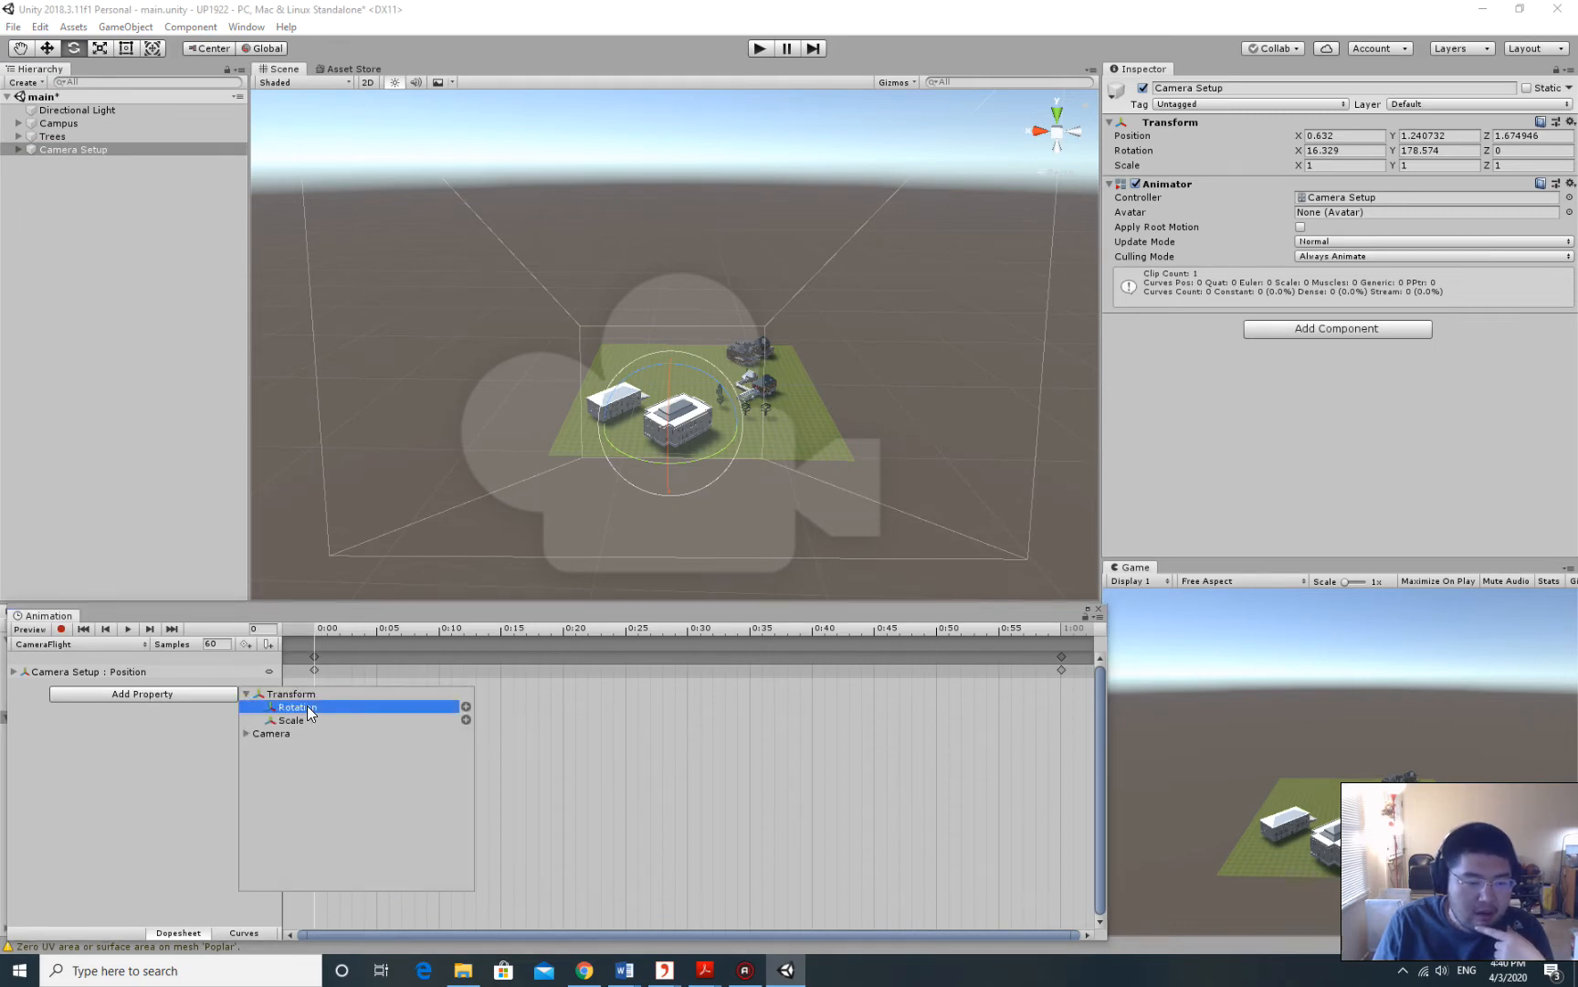
{"action": "left_click", "coordinate": [465, 707]}
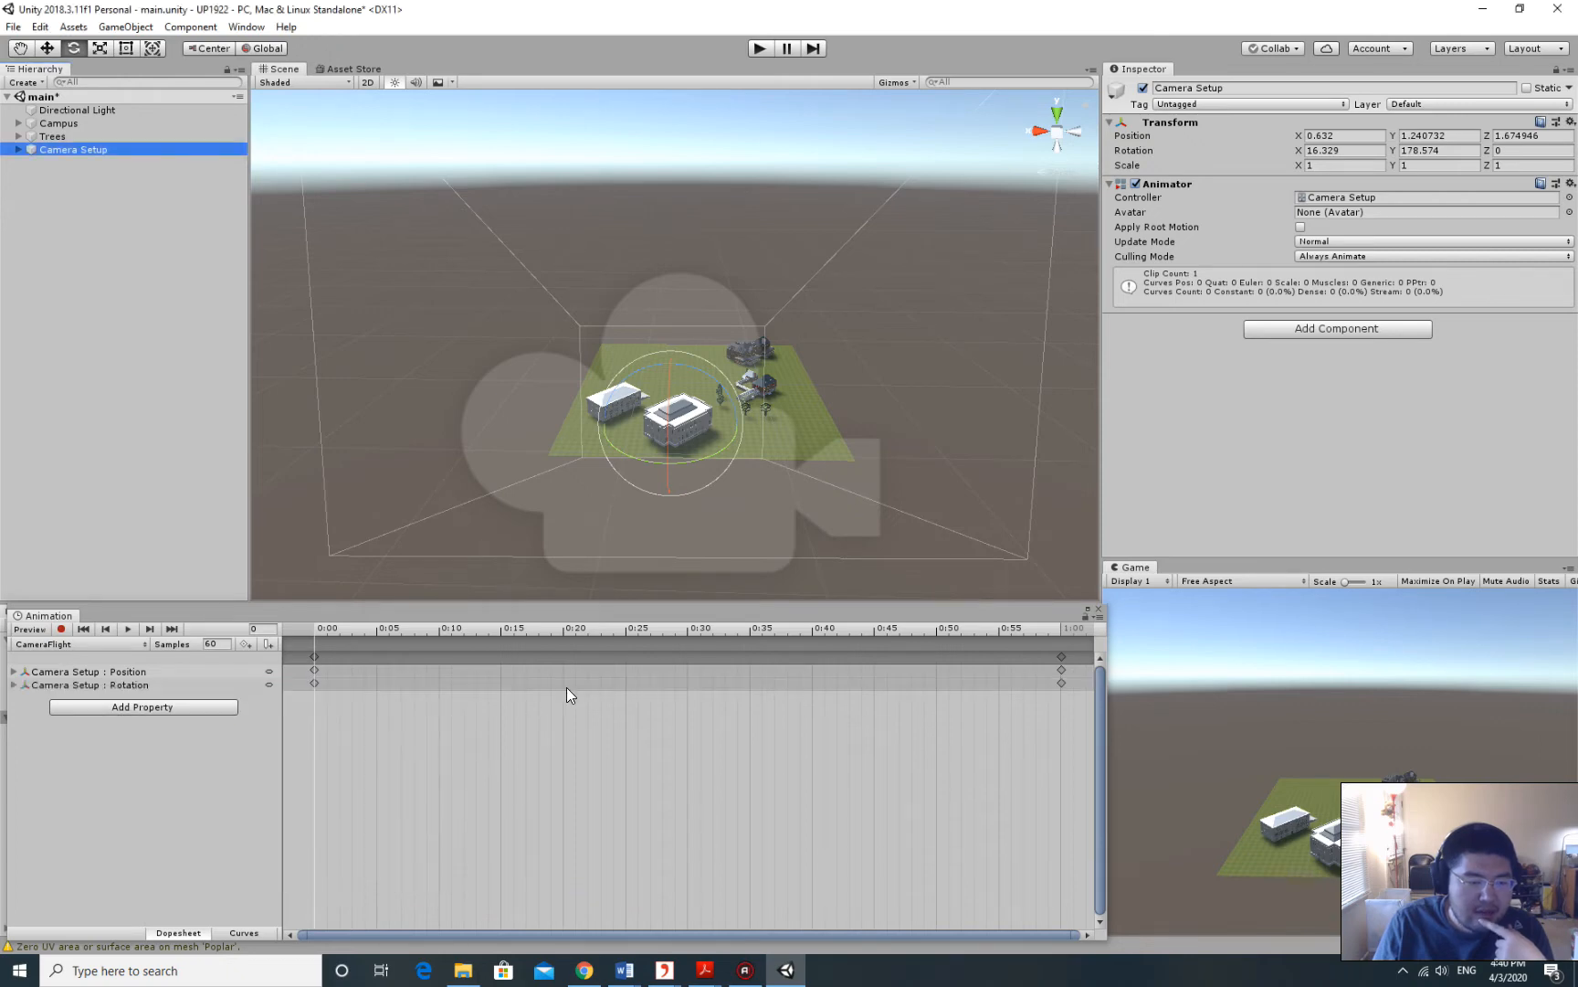
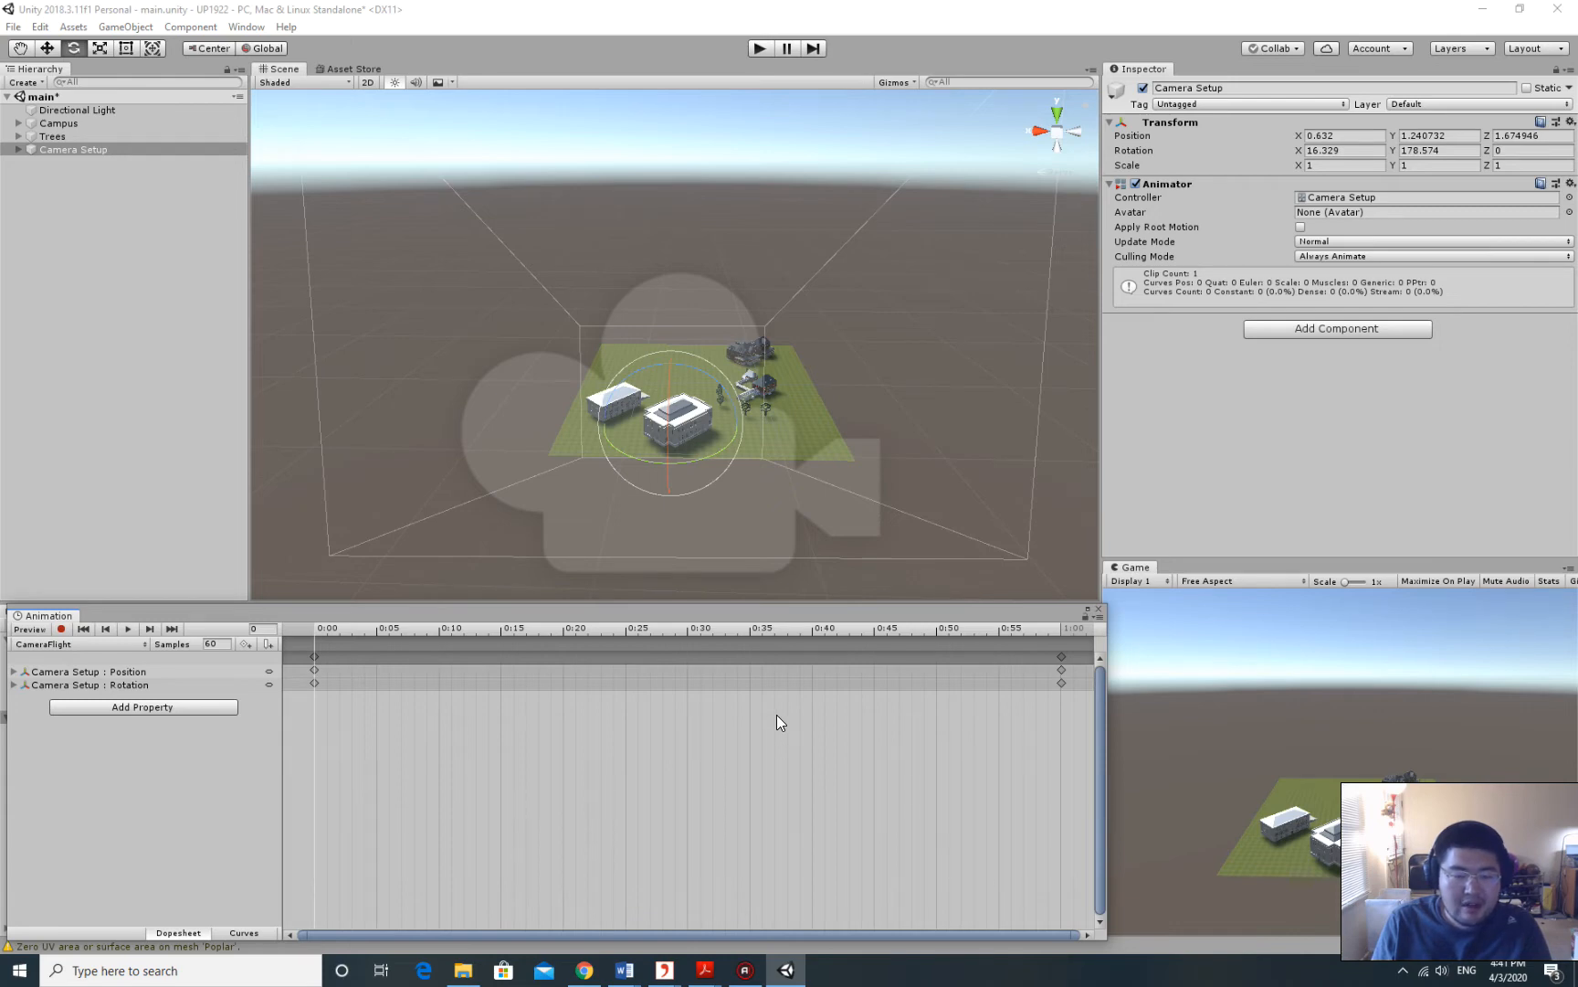
Zoom the CameraFlight dopesheet out until about 60 seconds of timeline are visible.
{"action": "scroll", "coordinate": [777, 718], "scroll_direction": "down", "scroll_amount": 3}
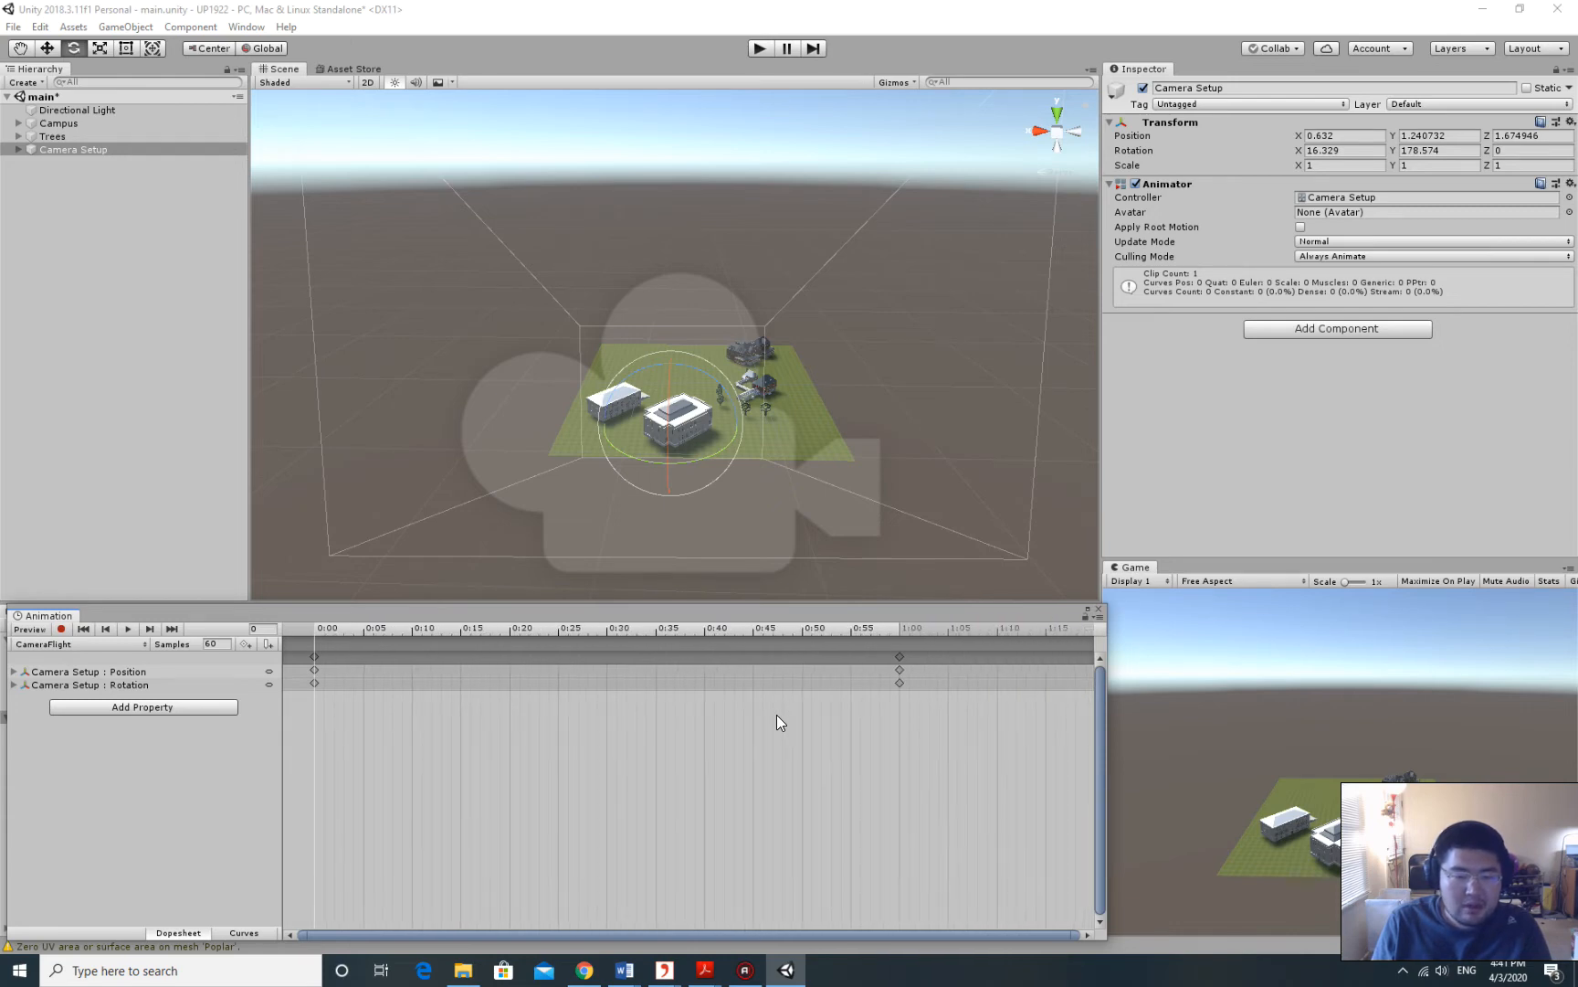
{"action": "scroll", "coordinate": [777, 715], "scroll_direction": "down", "scroll_amount": 5}
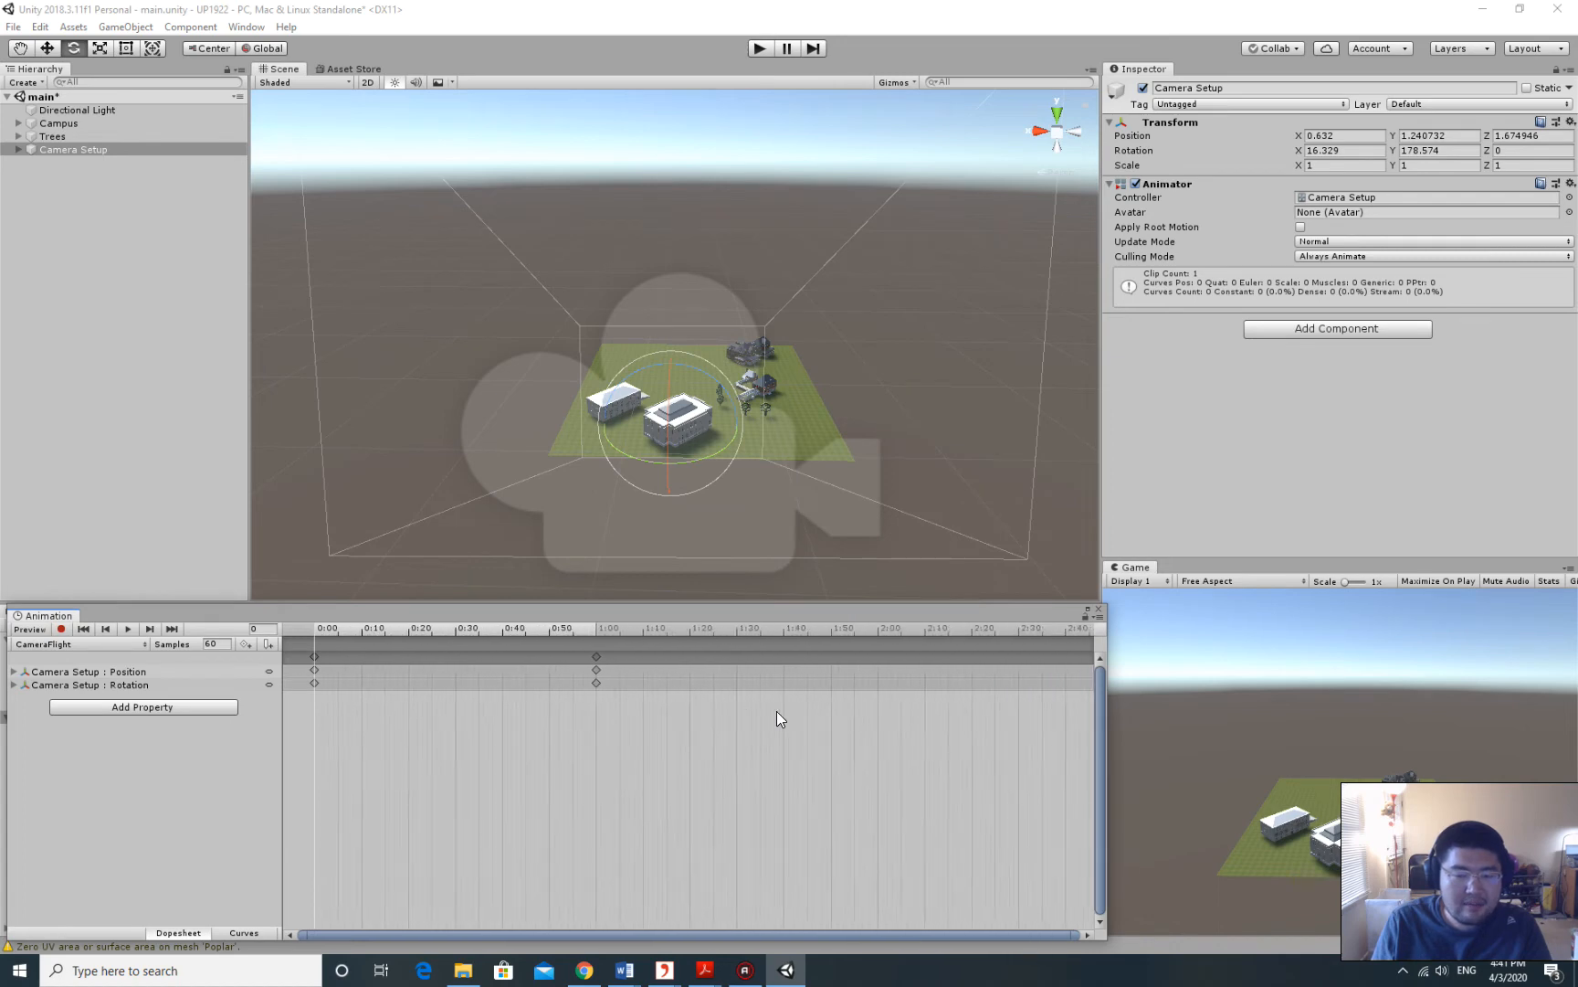
{"action": "scroll", "coordinate": [777, 711], "scroll_direction": "down", "scroll_amount": 8}
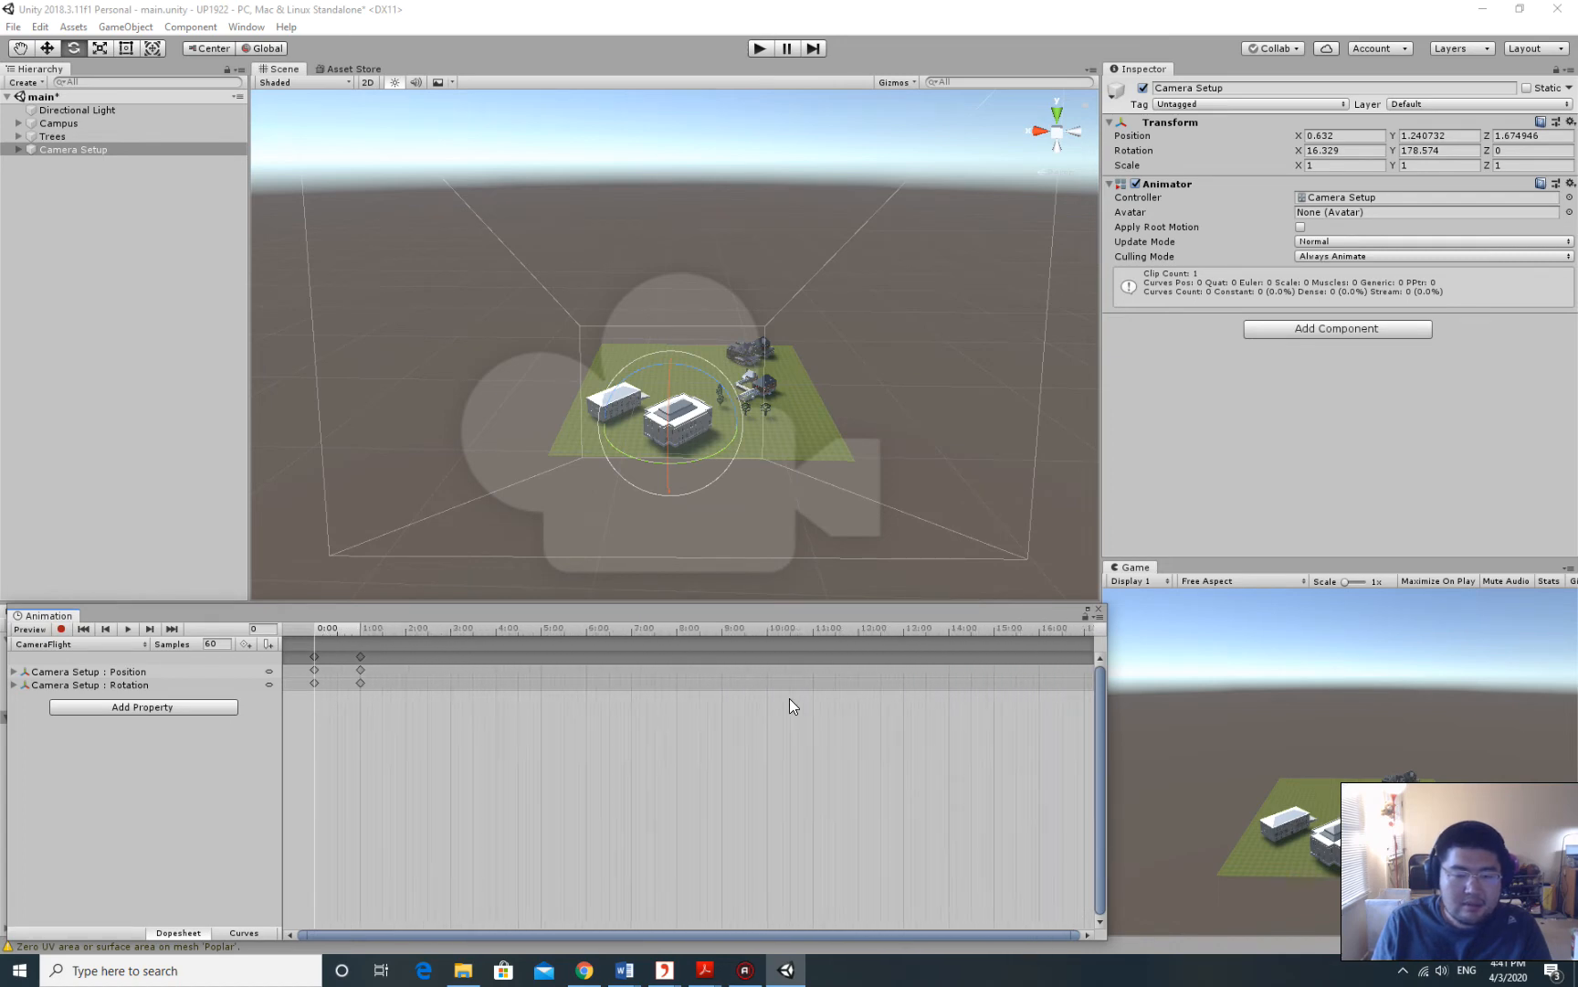
{"action": "scroll", "coordinate": [789, 698], "scroll_direction": "down", "scroll_amount": 4}
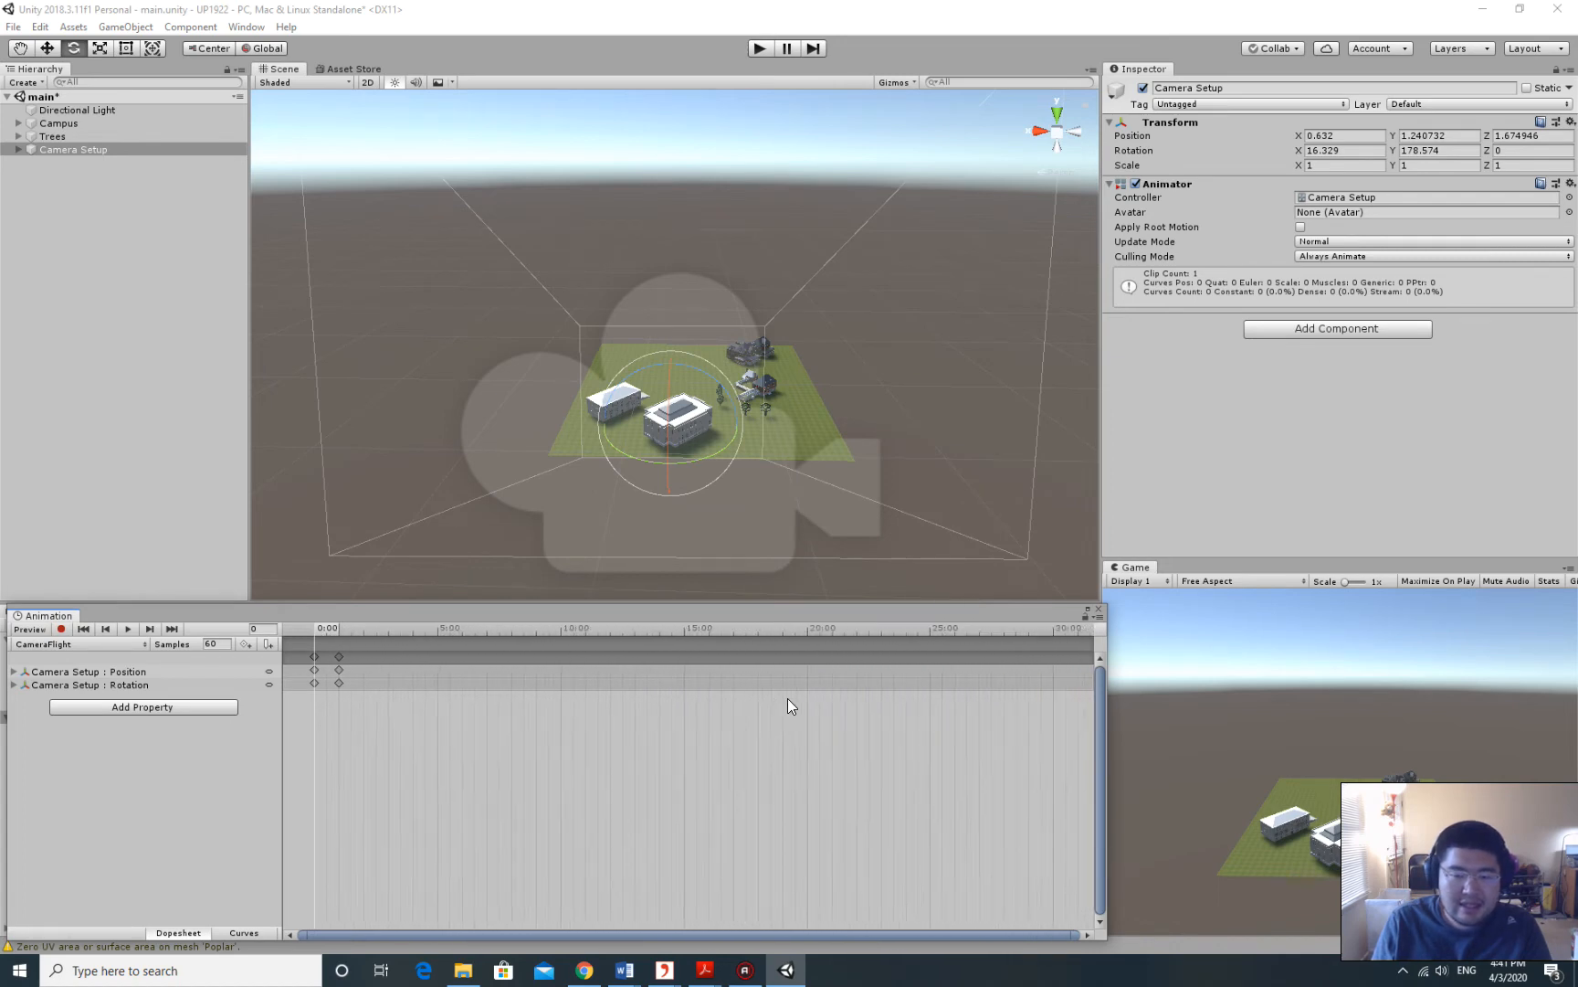
{"action": "scroll", "coordinate": [788, 698], "scroll_direction": "down", "scroll_amount": 3}
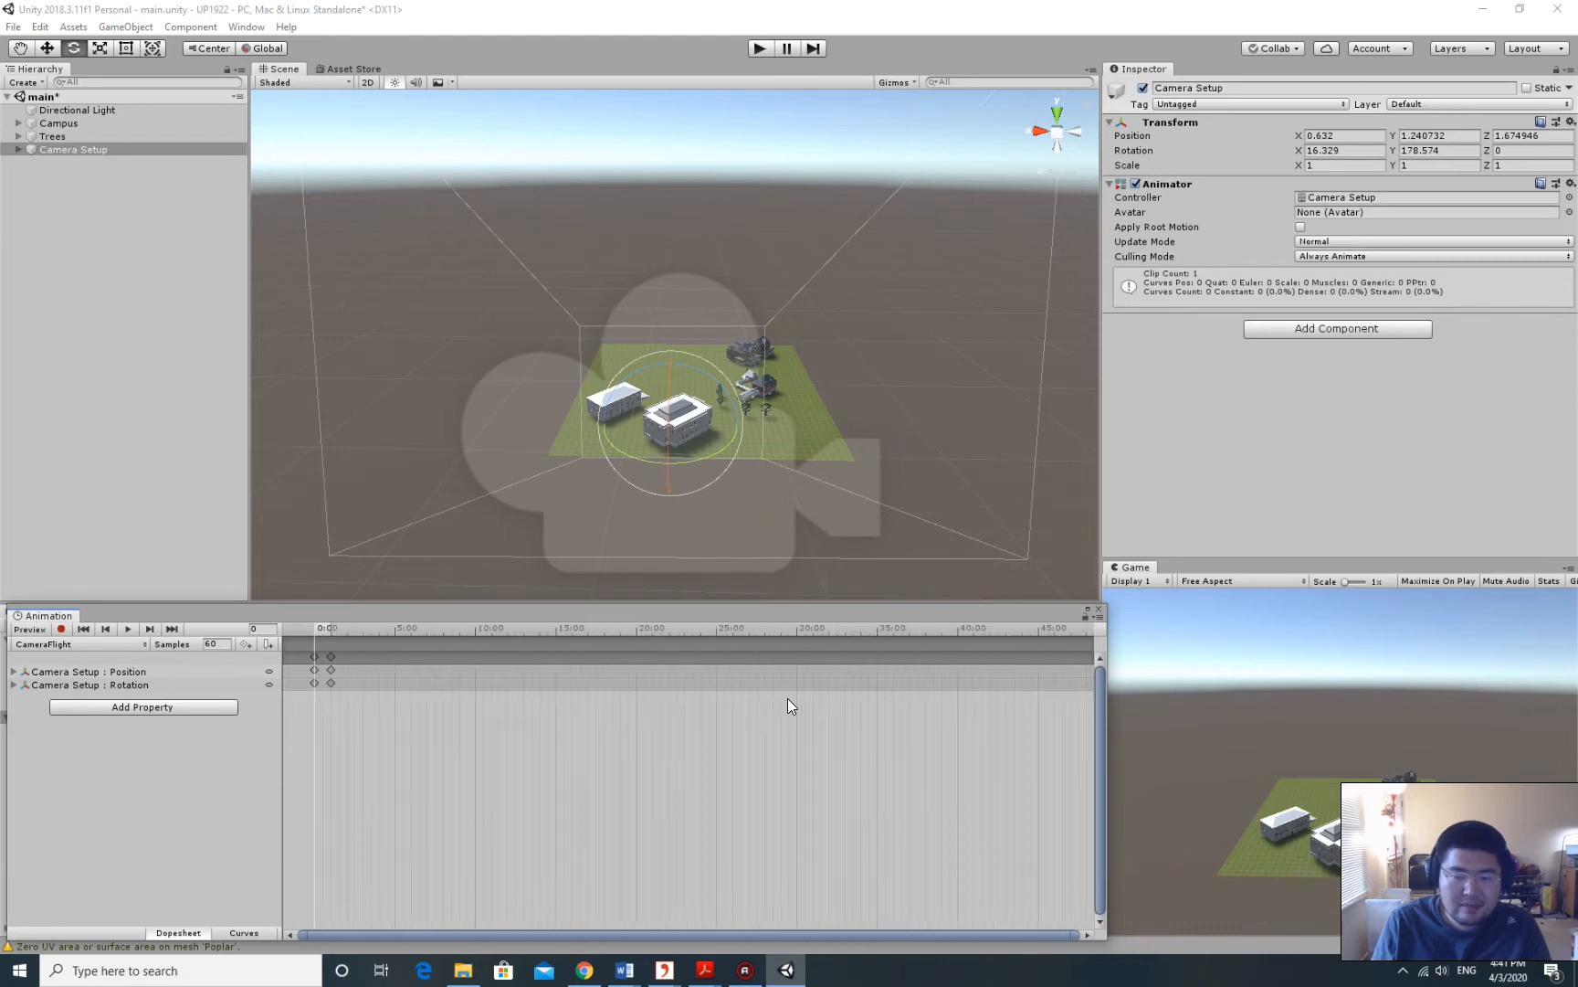
{"action": "scroll", "coordinate": [788, 698], "scroll_direction": "down", "scroll_amount": 3}
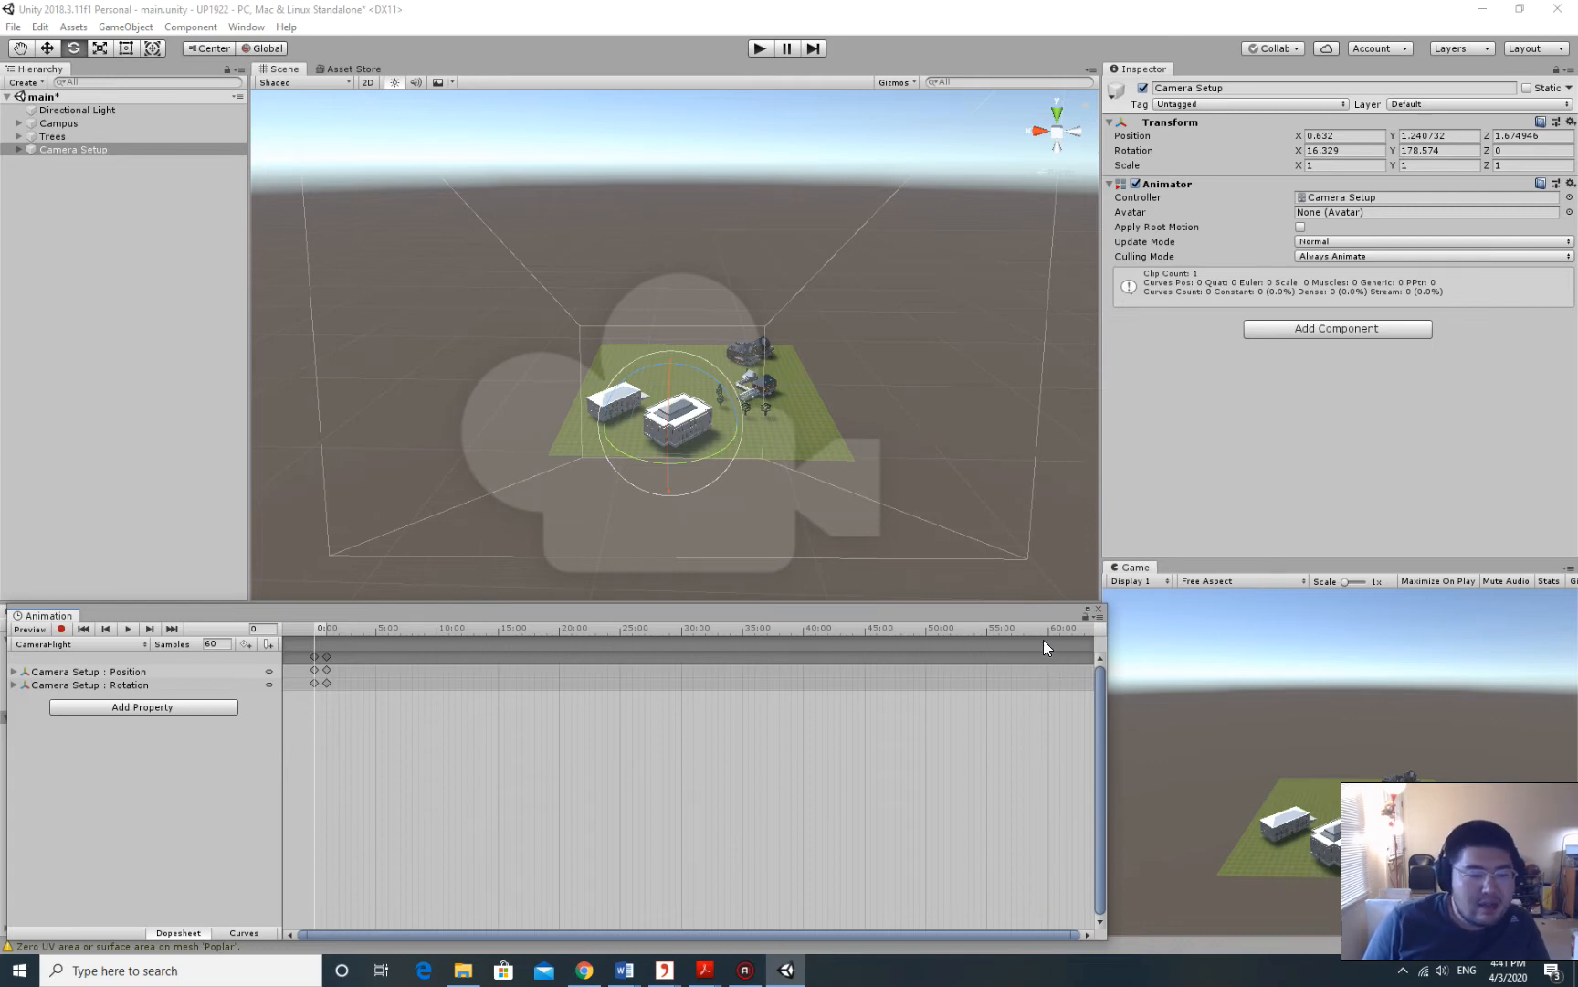
Delete the later Position and Rotation keyframes and return the playhead to 0:00.
{"action": "left_click", "coordinate": [314, 623]}
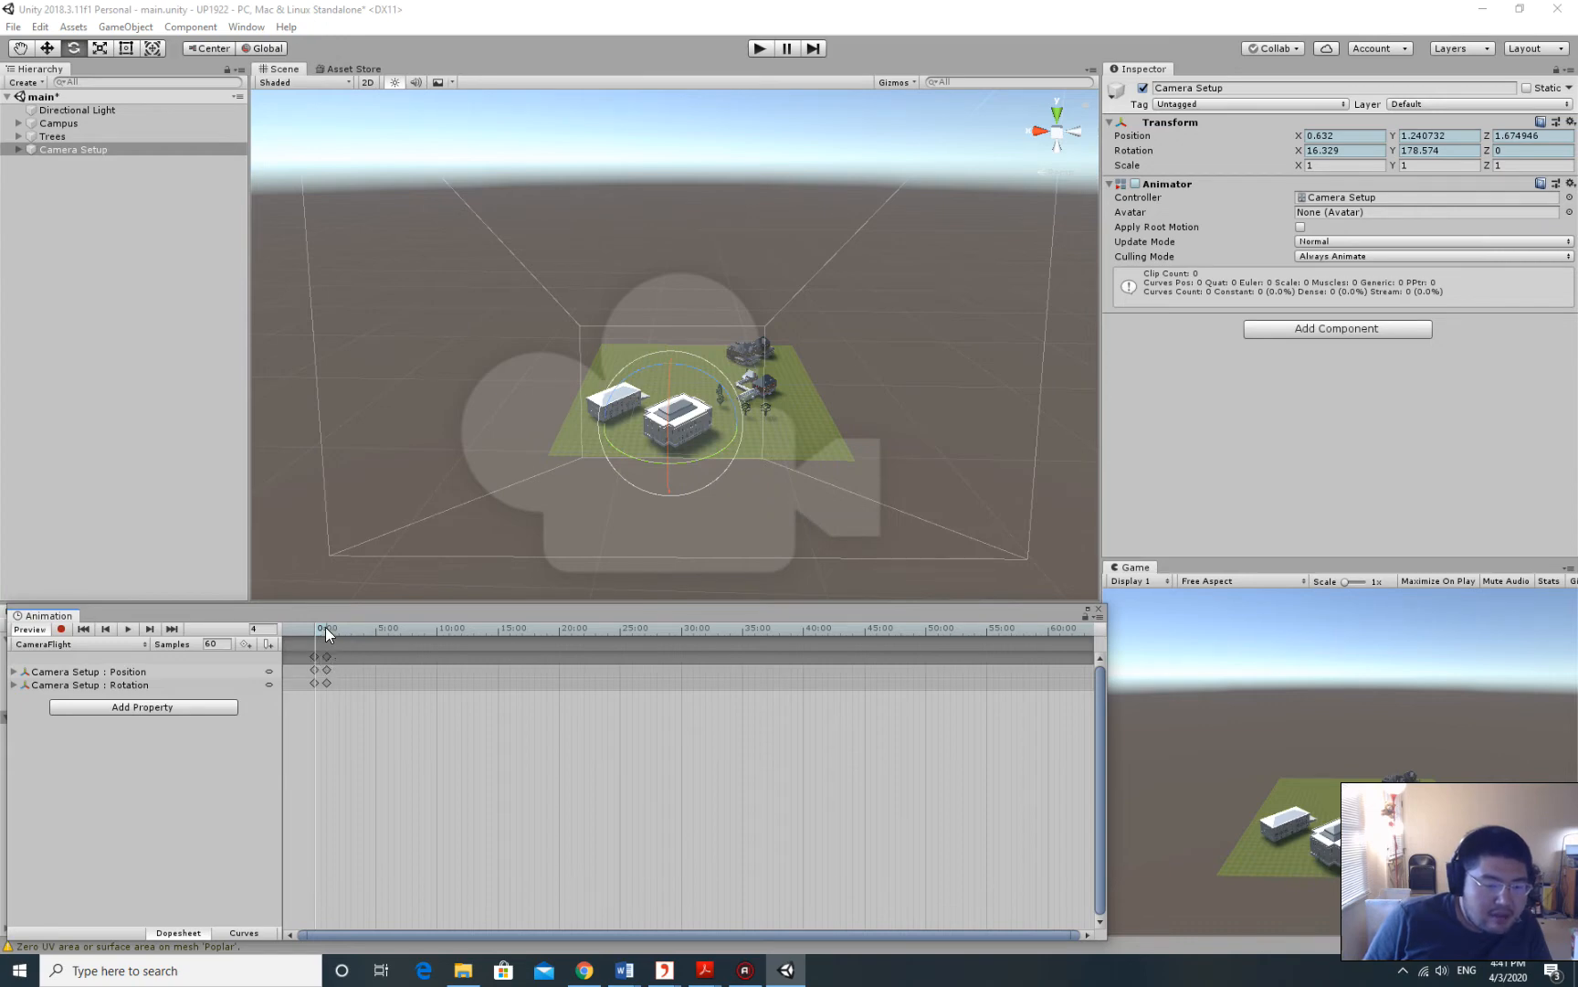
{"action": "left_click", "coordinate": [327, 623]}
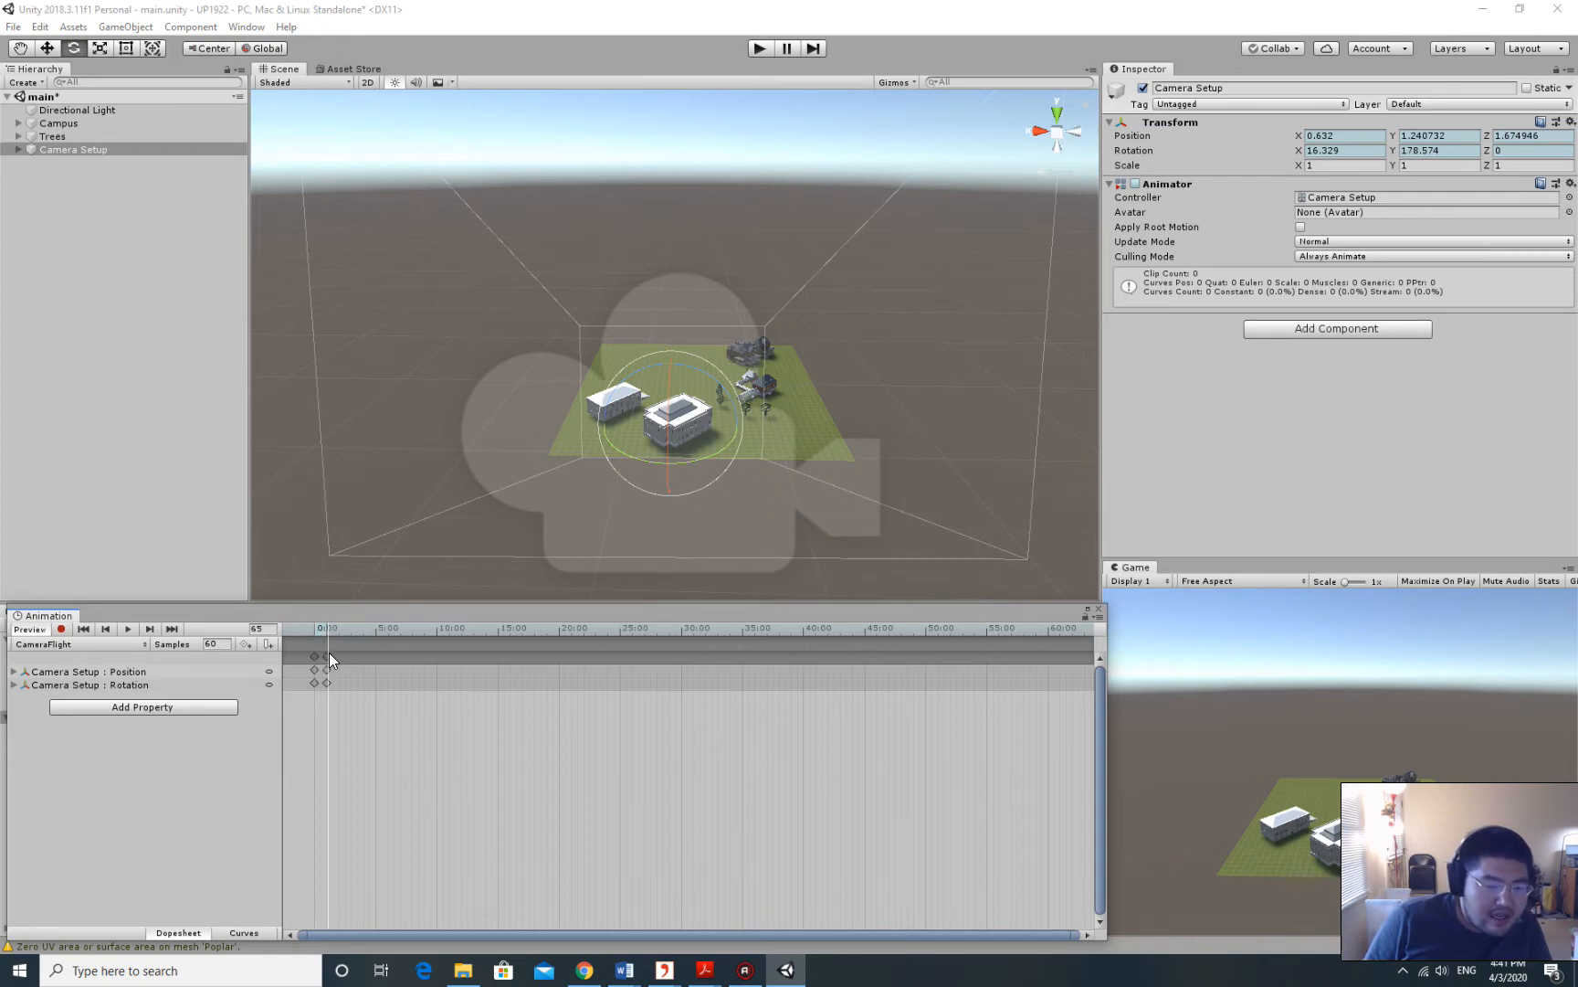
{"action": "left_click", "coordinate": [327, 656]}
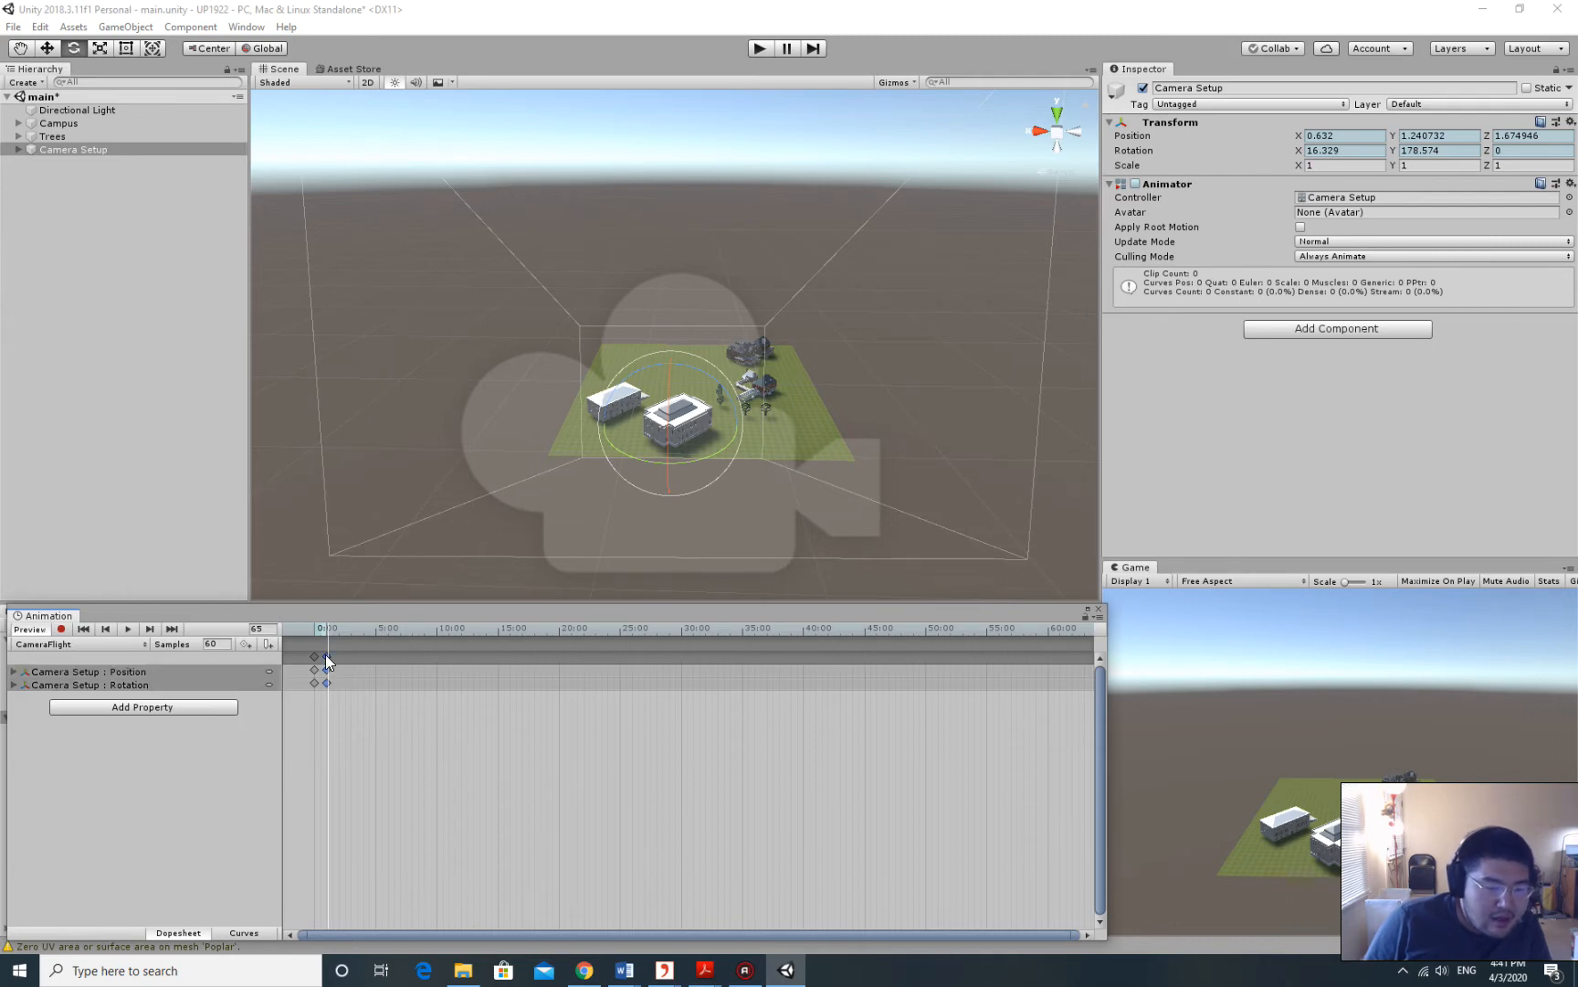
{"action": "right_click", "coordinate": [325, 654]}
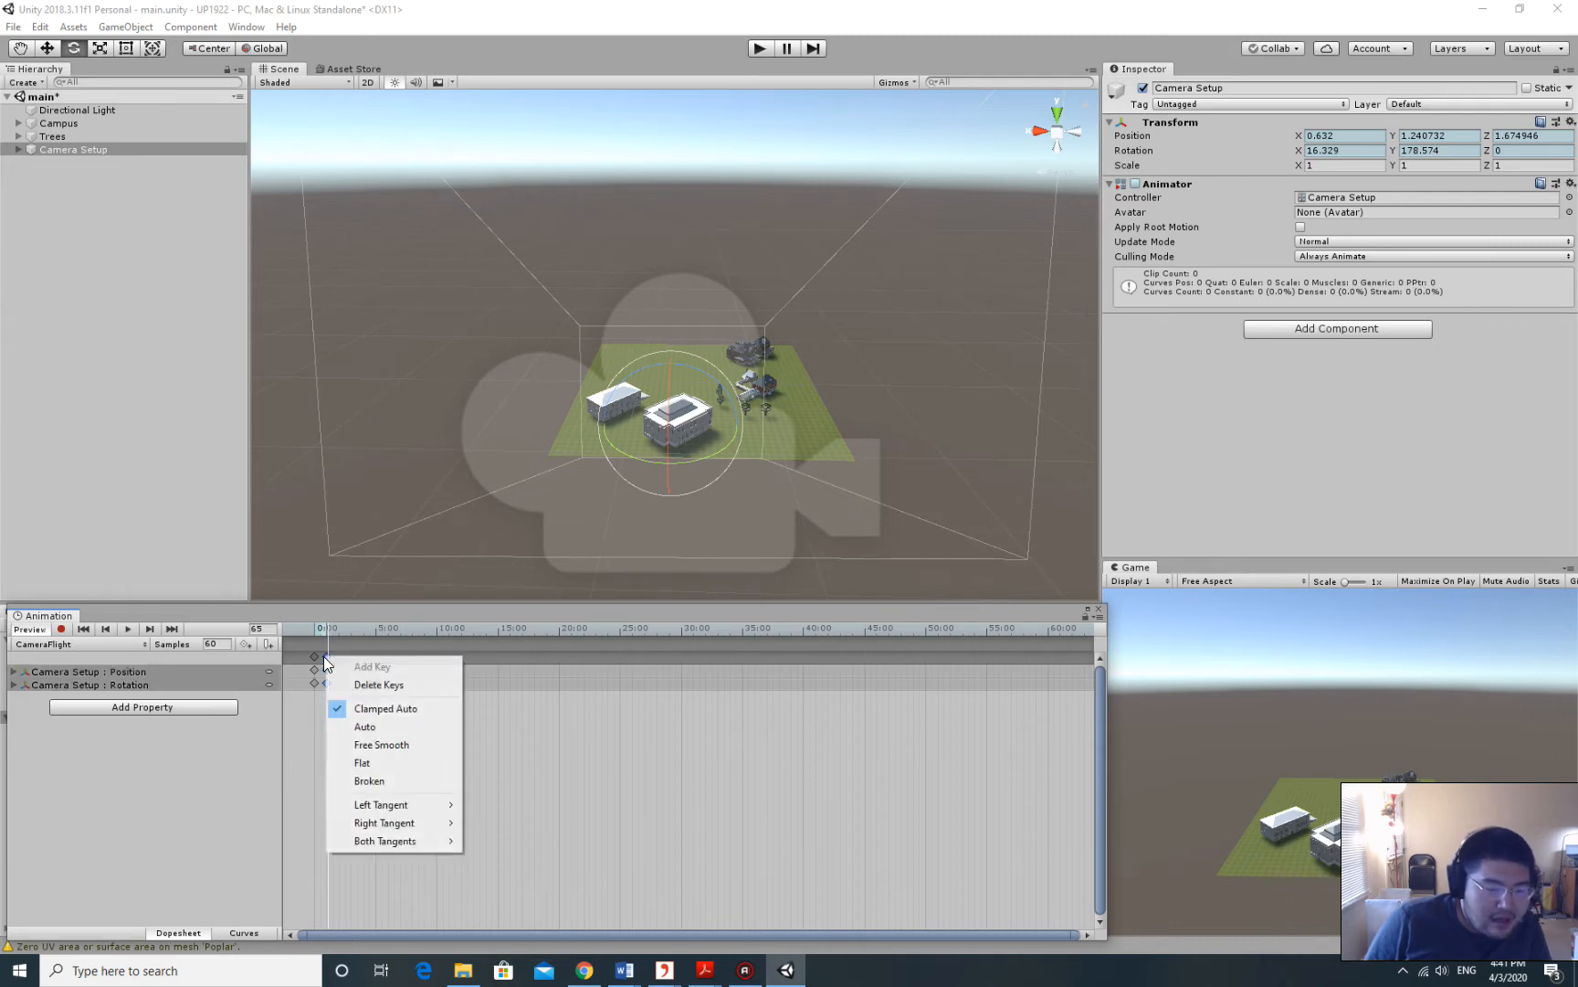
{"action": "left_click", "coordinate": [379, 684]}
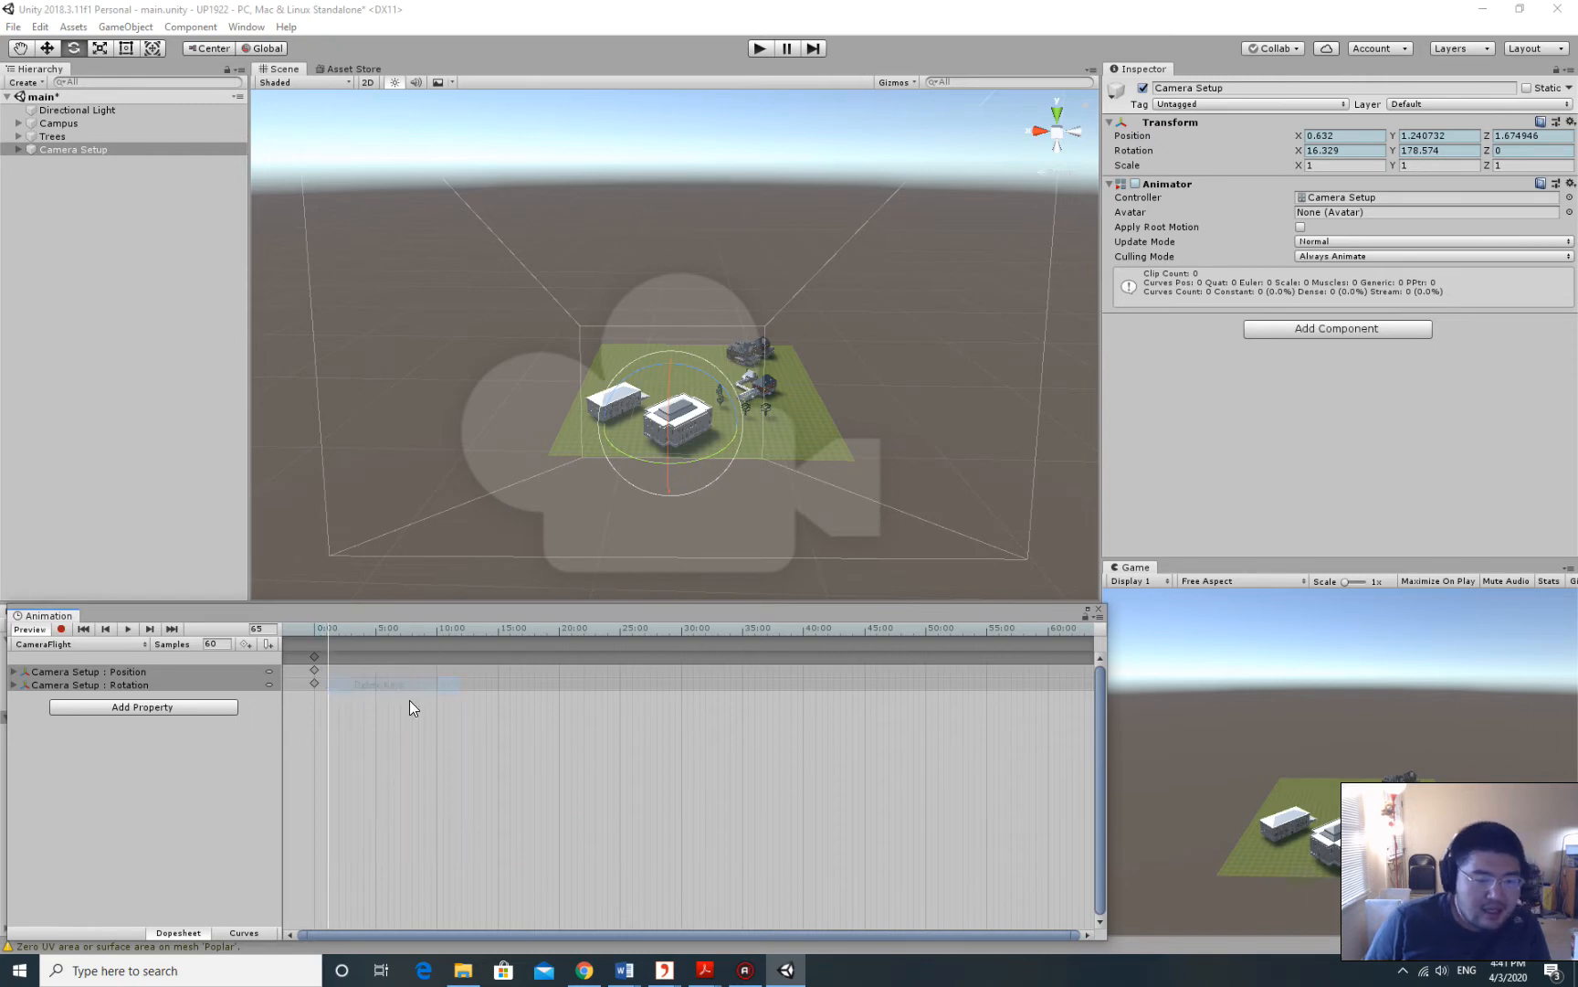
{"action": "left_click", "coordinate": [311, 629]}
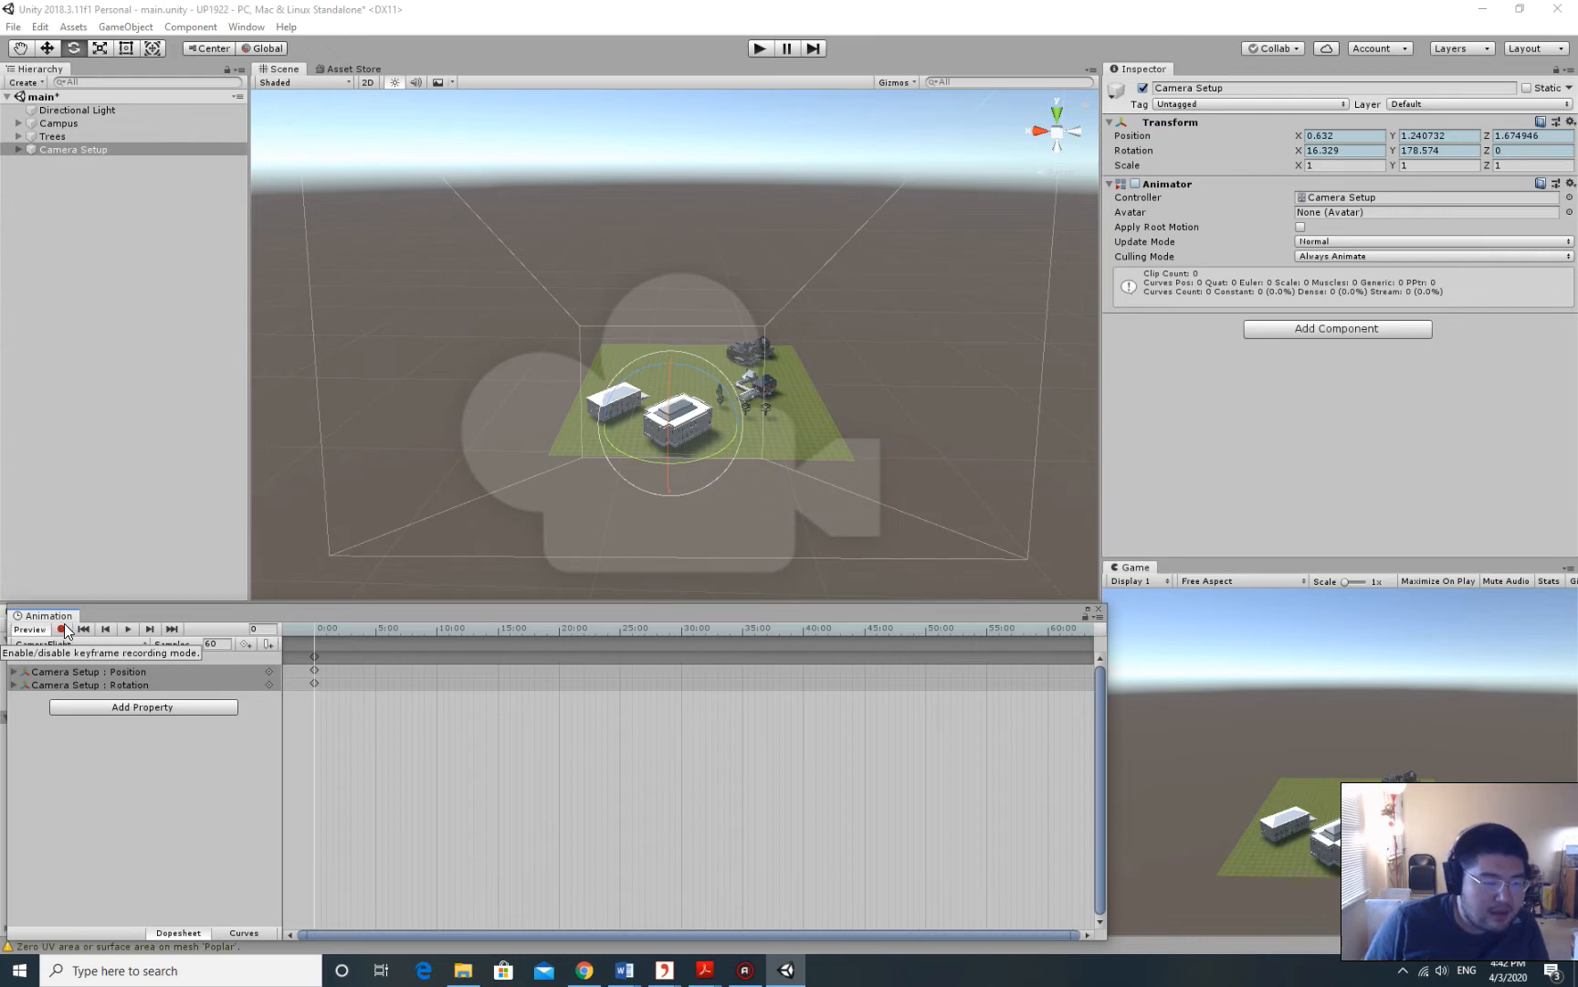
Turn on keyframe recording and move the playhead to about 10 seconds.
{"action": "left_click", "coordinate": [64, 625]}
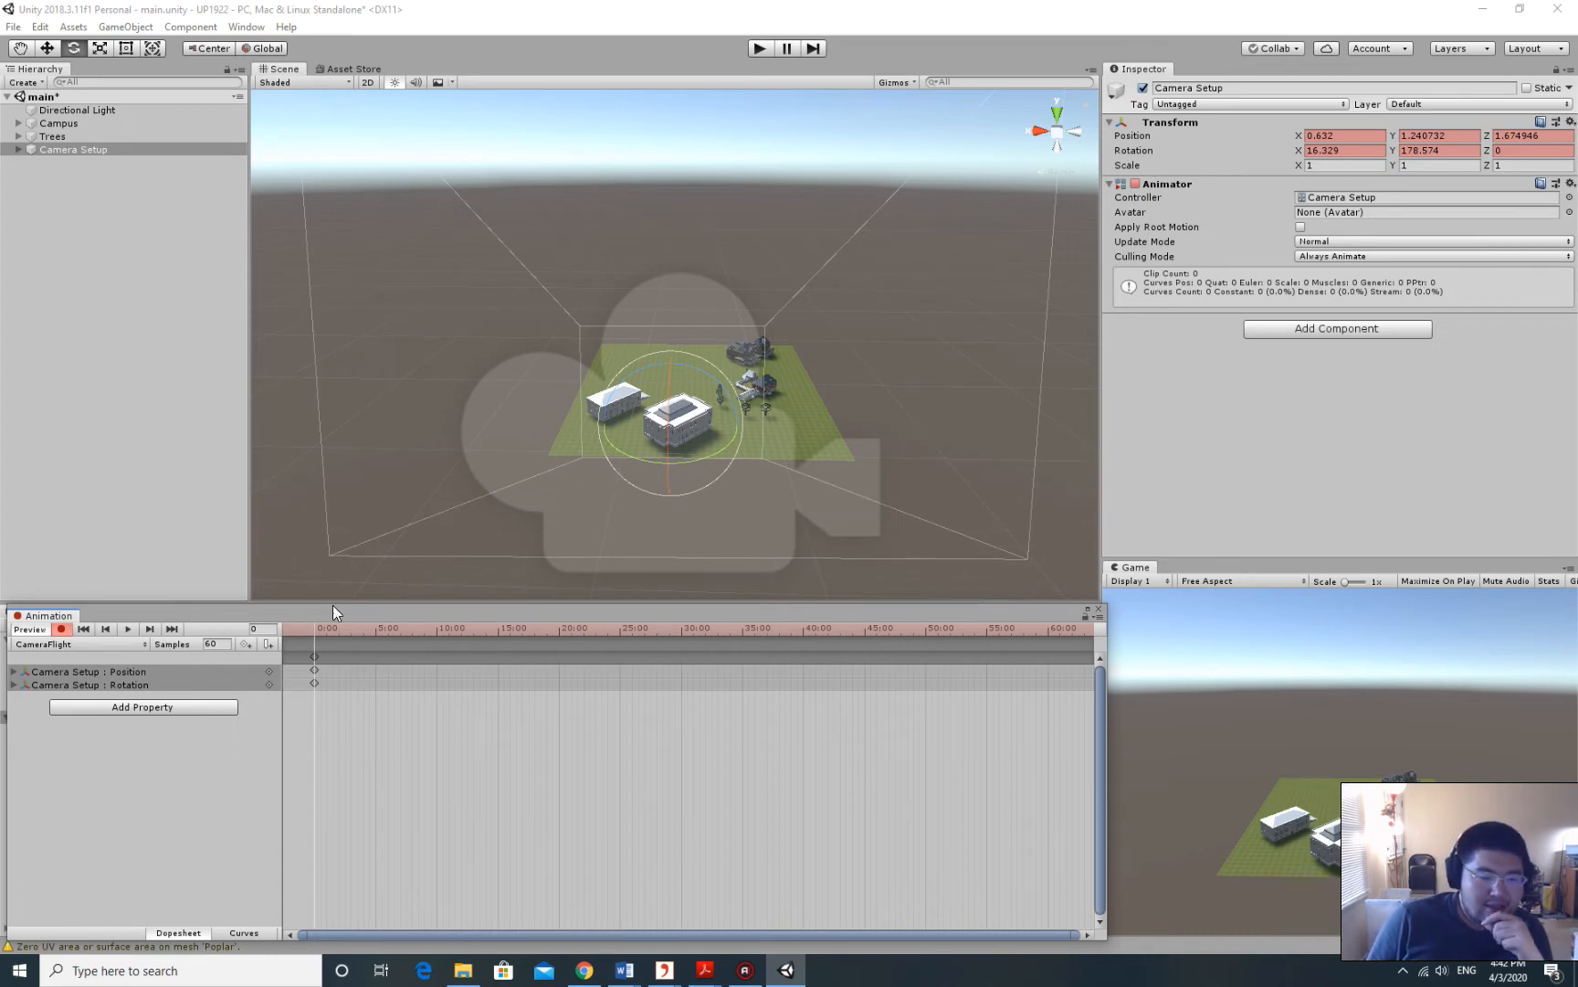
{"action": "middle_click_drag", "start_coordinate": [835, 317], "coordinate": [831, 317]}
{"action": "right_click", "coordinate": [902, 328]}
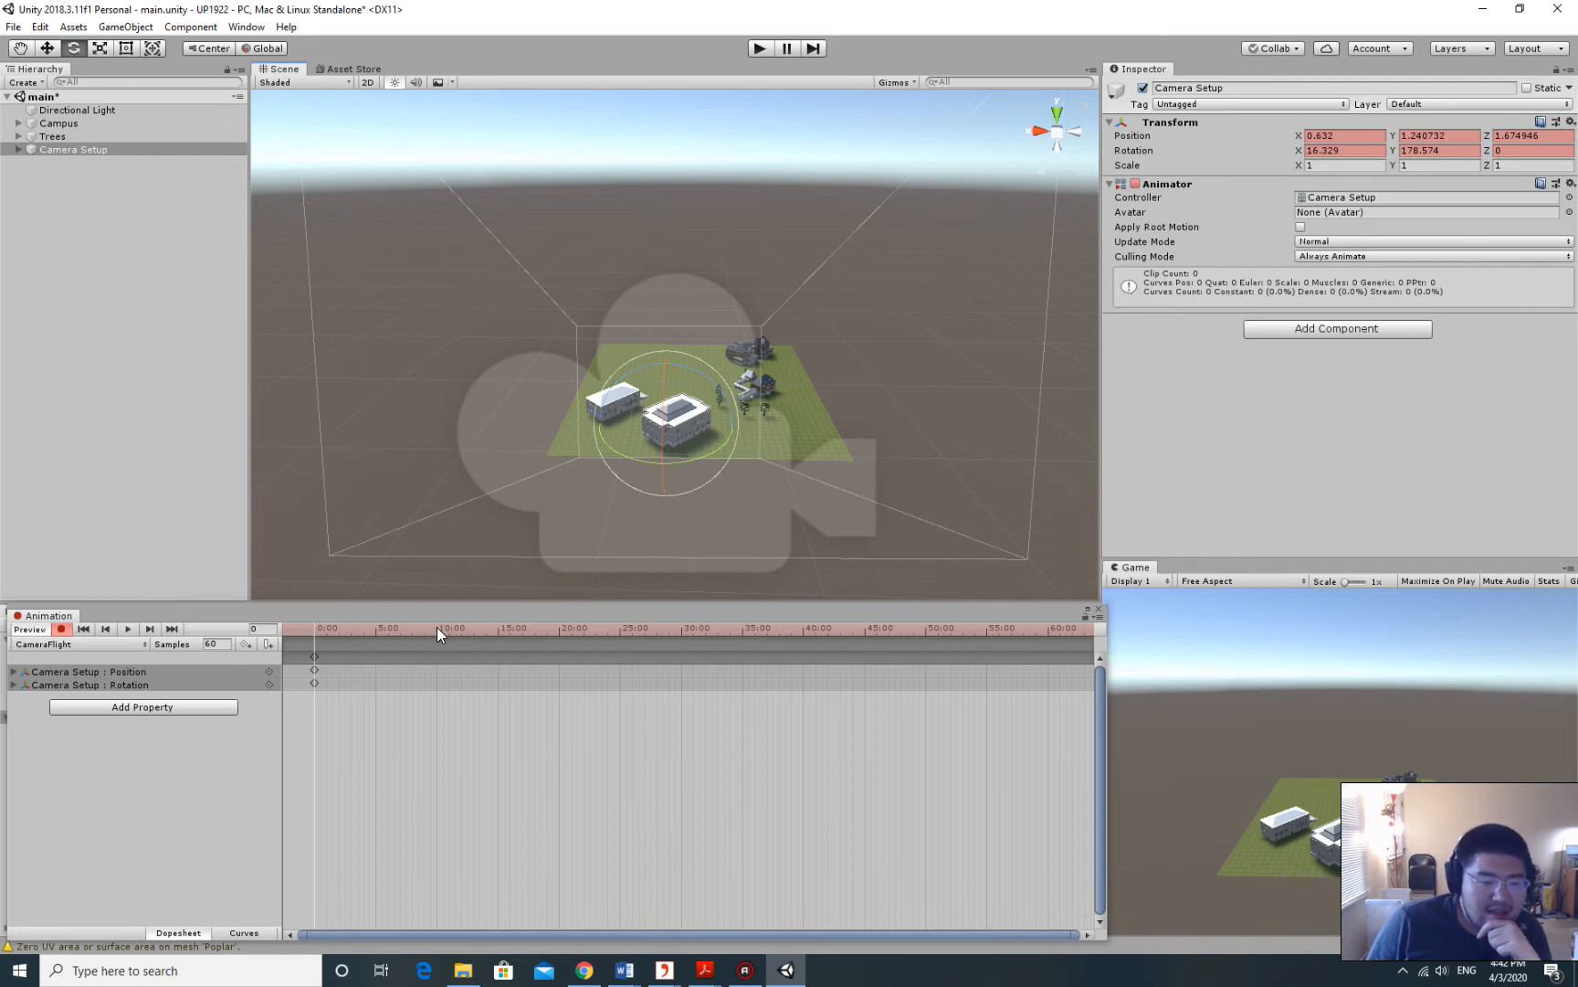
{"action": "left_click_drag", "start_coordinate": [318, 633], "coordinate": [437, 623]}
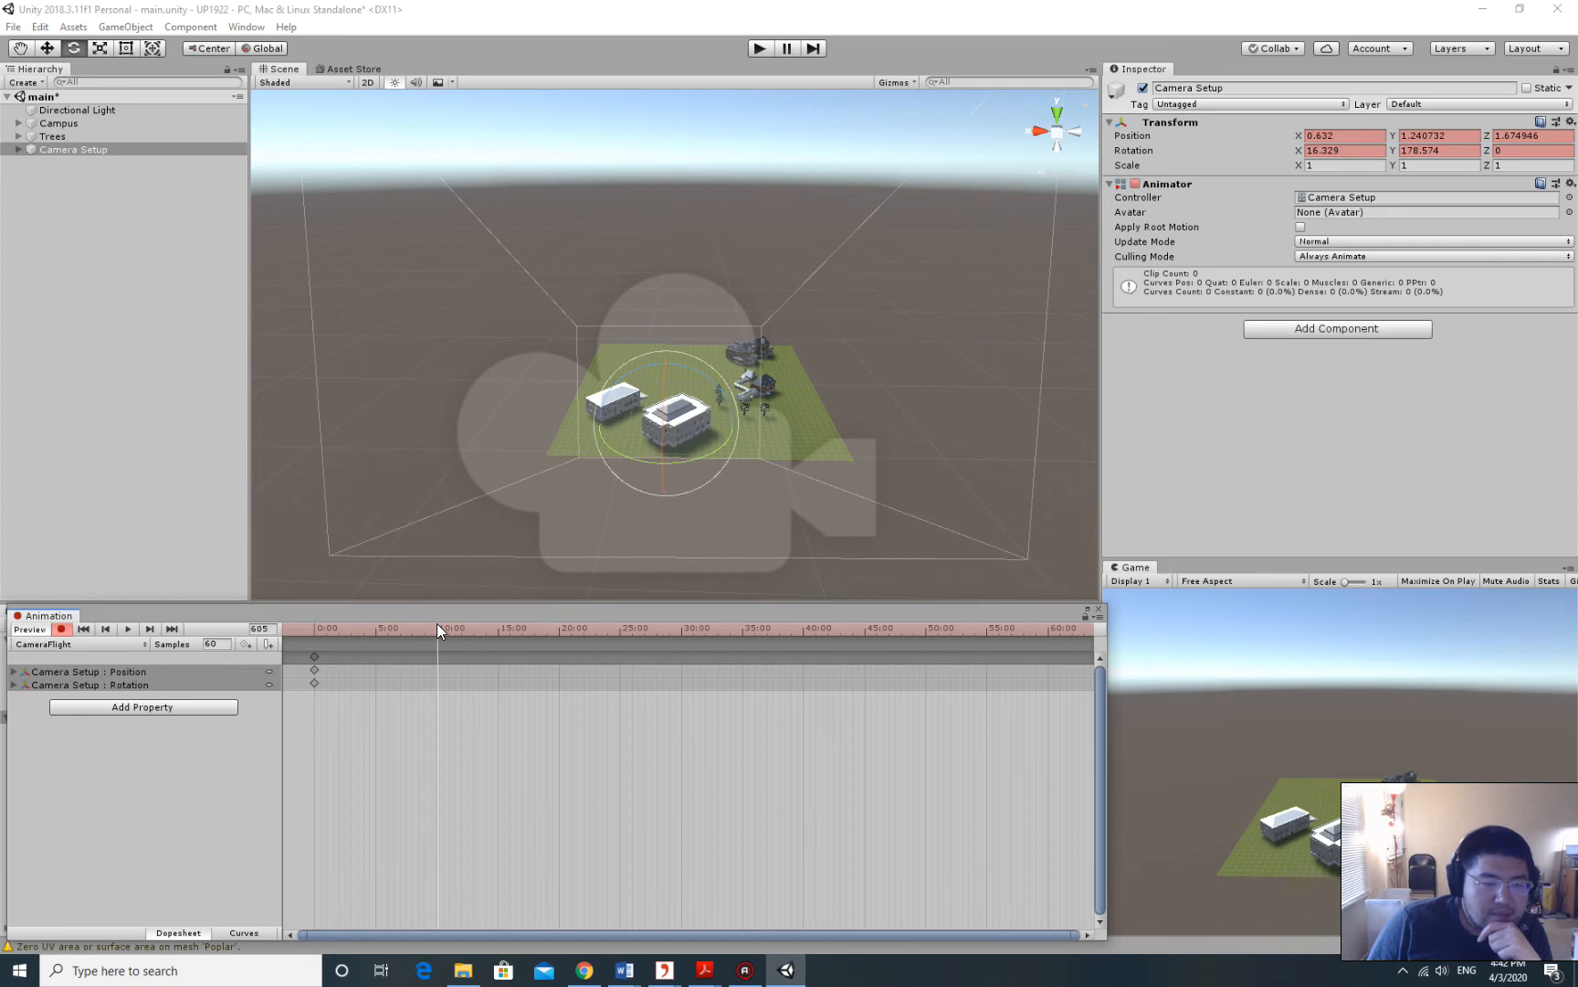
Orbit, pan and zoom the Scene view to frame the whole campus from a new angle.
{"action": "left_click_drag", "start_coordinate": [766, 285], "coordinate": [767, 347], "text": "alt"}
{"action": "middle_click_drag", "start_coordinate": [849, 336], "coordinate": [631, 325]}
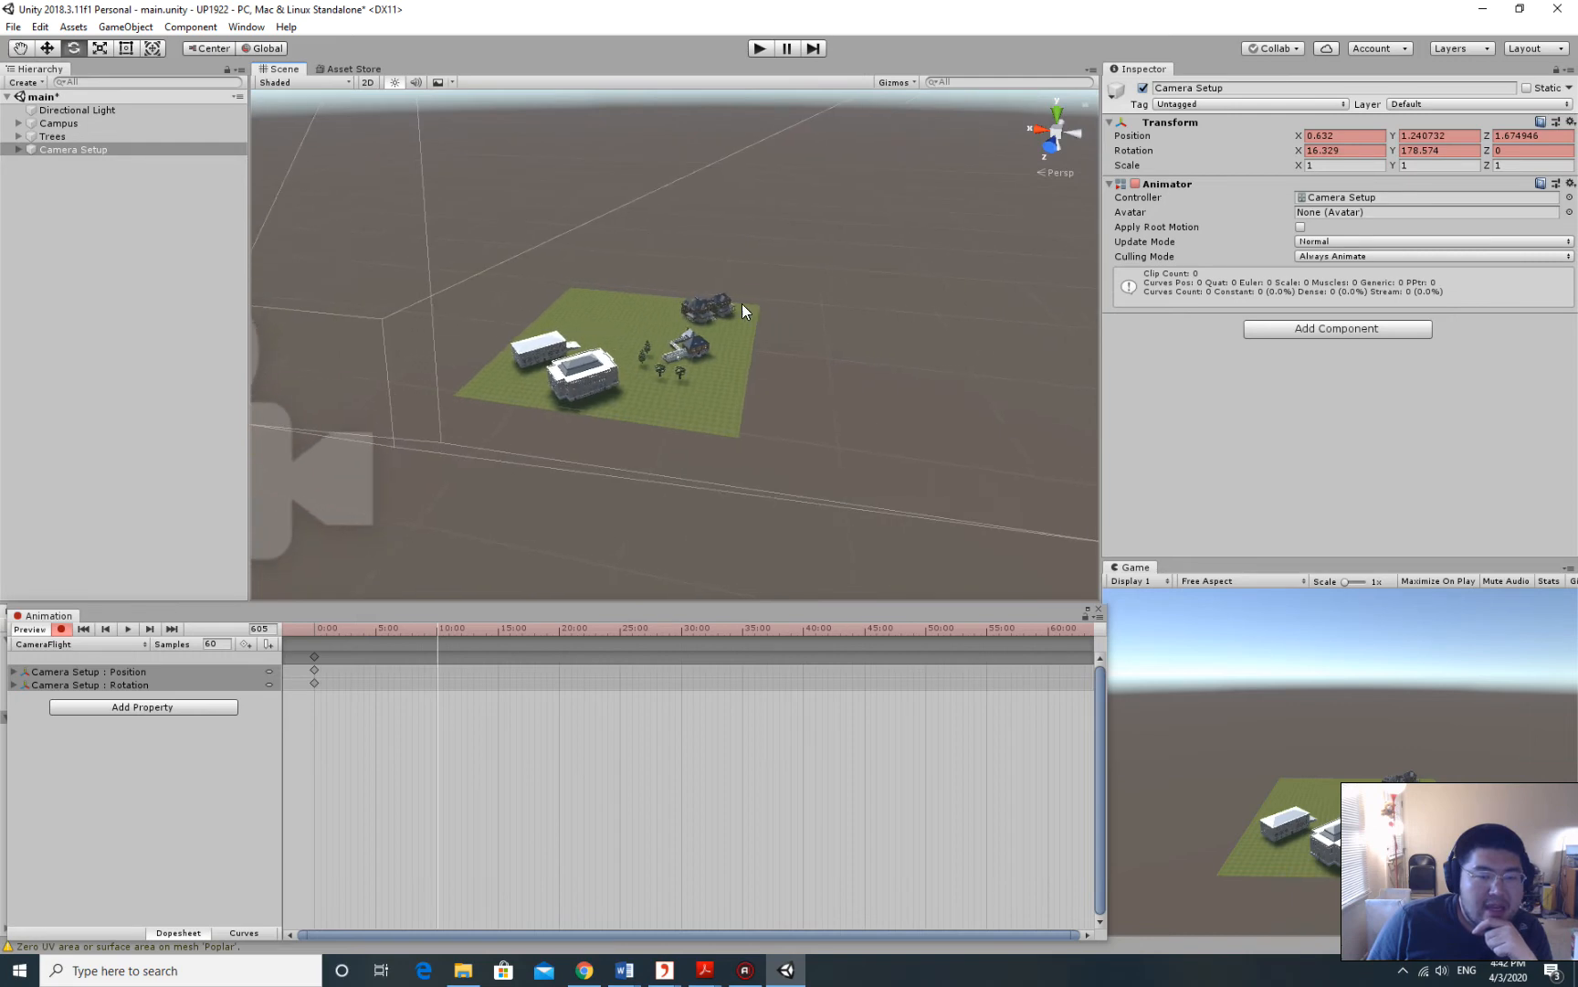
{"action": "right_click_drag", "start_coordinate": [742, 305], "coordinate": [677, 311]}
{"action": "middle_click_drag", "start_coordinate": [808, 305], "coordinate": [703, 302]}
{"action": "left_click_drag", "start_coordinate": [704, 302], "coordinate": [680, 303]}
{"action": "scroll", "coordinate": [797, 318], "scroll_direction": "up", "scroll_amount": 4}
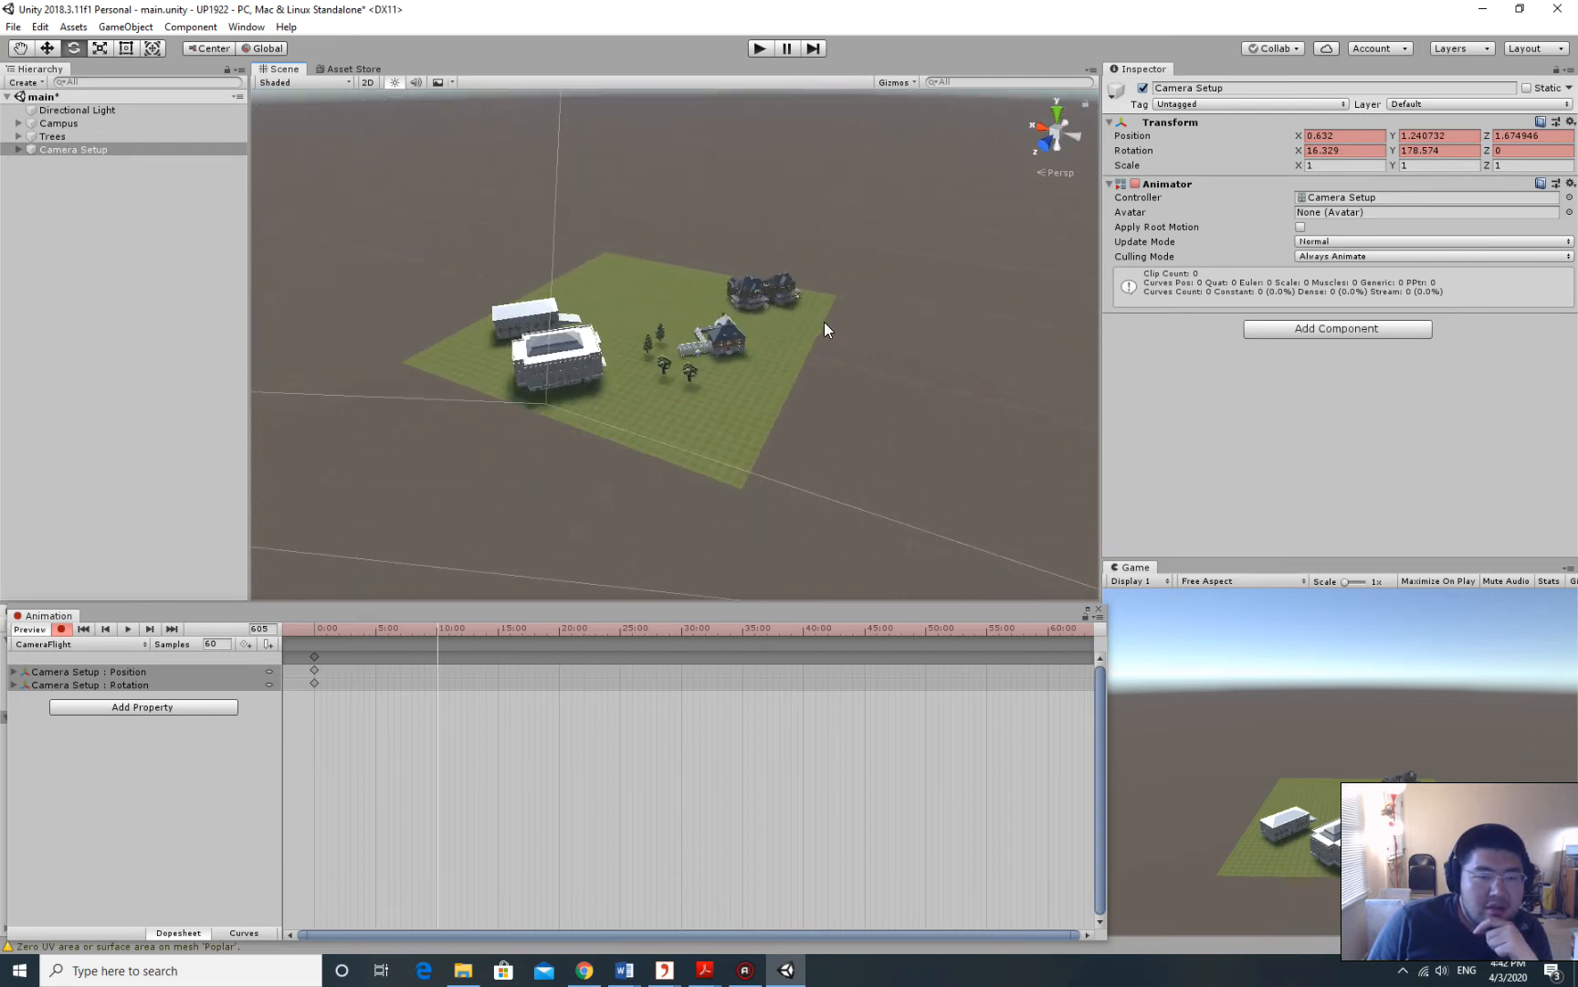
{"action": "right_click_drag", "start_coordinate": [823, 322], "coordinate": [794, 299]}
{"action": "middle_click_drag", "start_coordinate": [814, 310], "coordinate": [706, 279]}
{"action": "left_click_drag", "start_coordinate": [705, 279], "coordinate": [674, 263]}
{"action": "right_click_drag", "start_coordinate": [736, 271], "coordinate": [710, 256]}
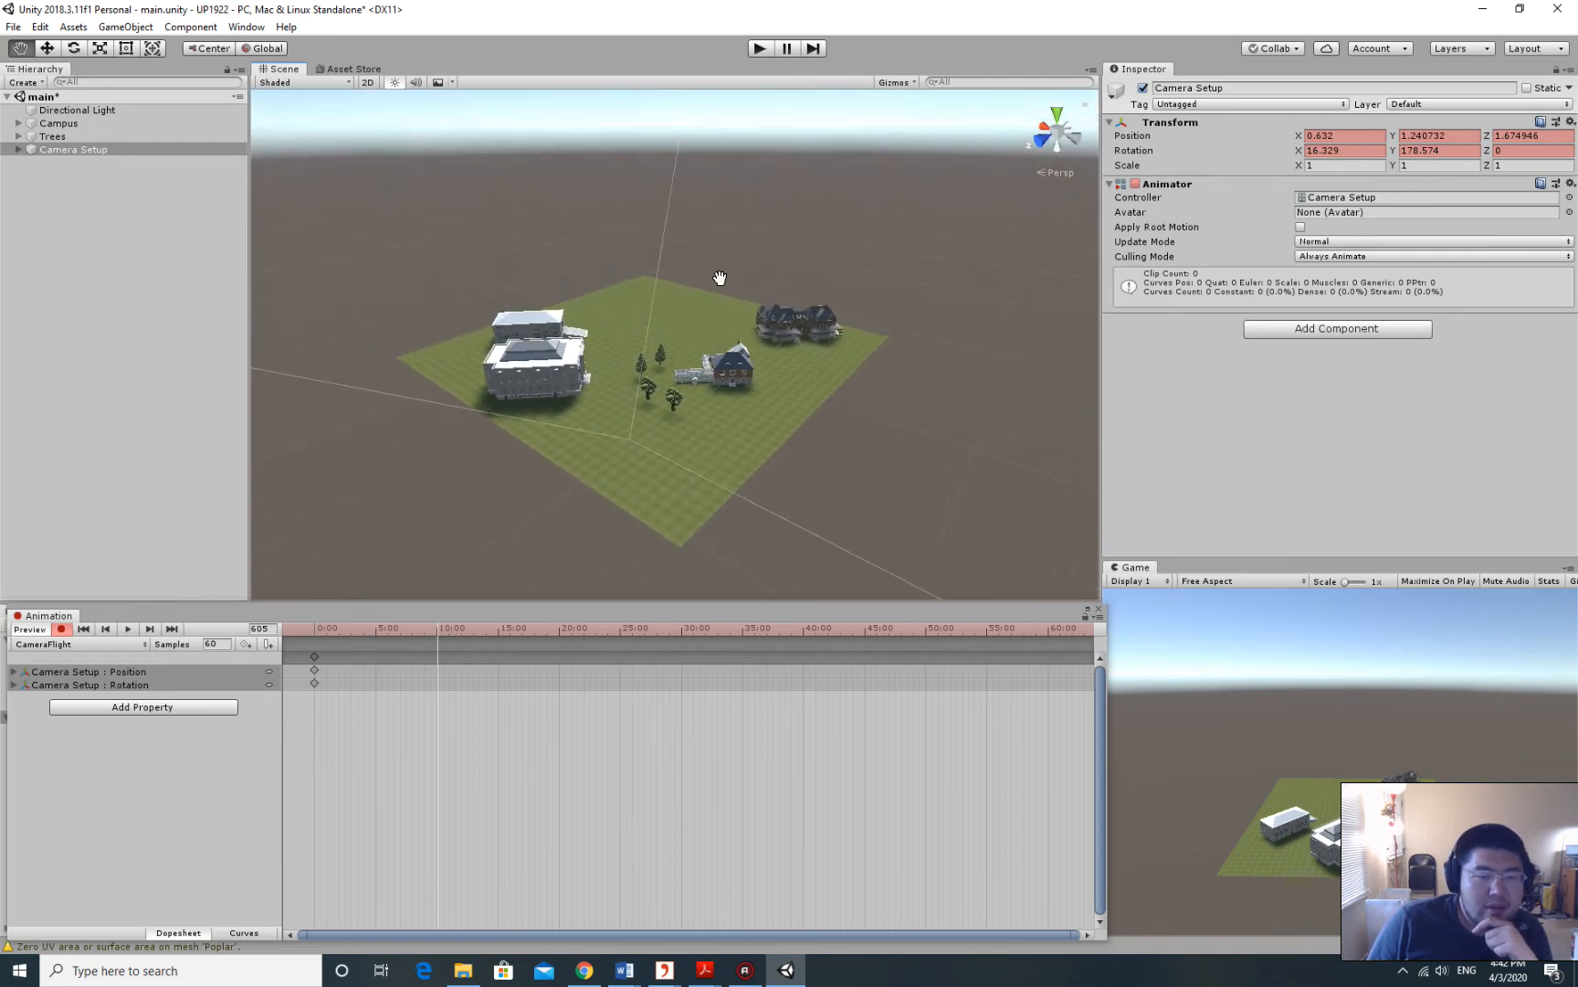
{"action": "left_click_drag", "start_coordinate": [719, 279], "coordinate": [690, 265]}
{"action": "right_click_drag", "start_coordinate": [717, 275], "coordinate": [696, 261]}
{"action": "scroll", "coordinate": [720, 270], "scroll_direction": "up", "scroll_amount": 3}
{"action": "scroll", "coordinate": [725, 288], "scroll_direction": "down", "scroll_amount": 3}
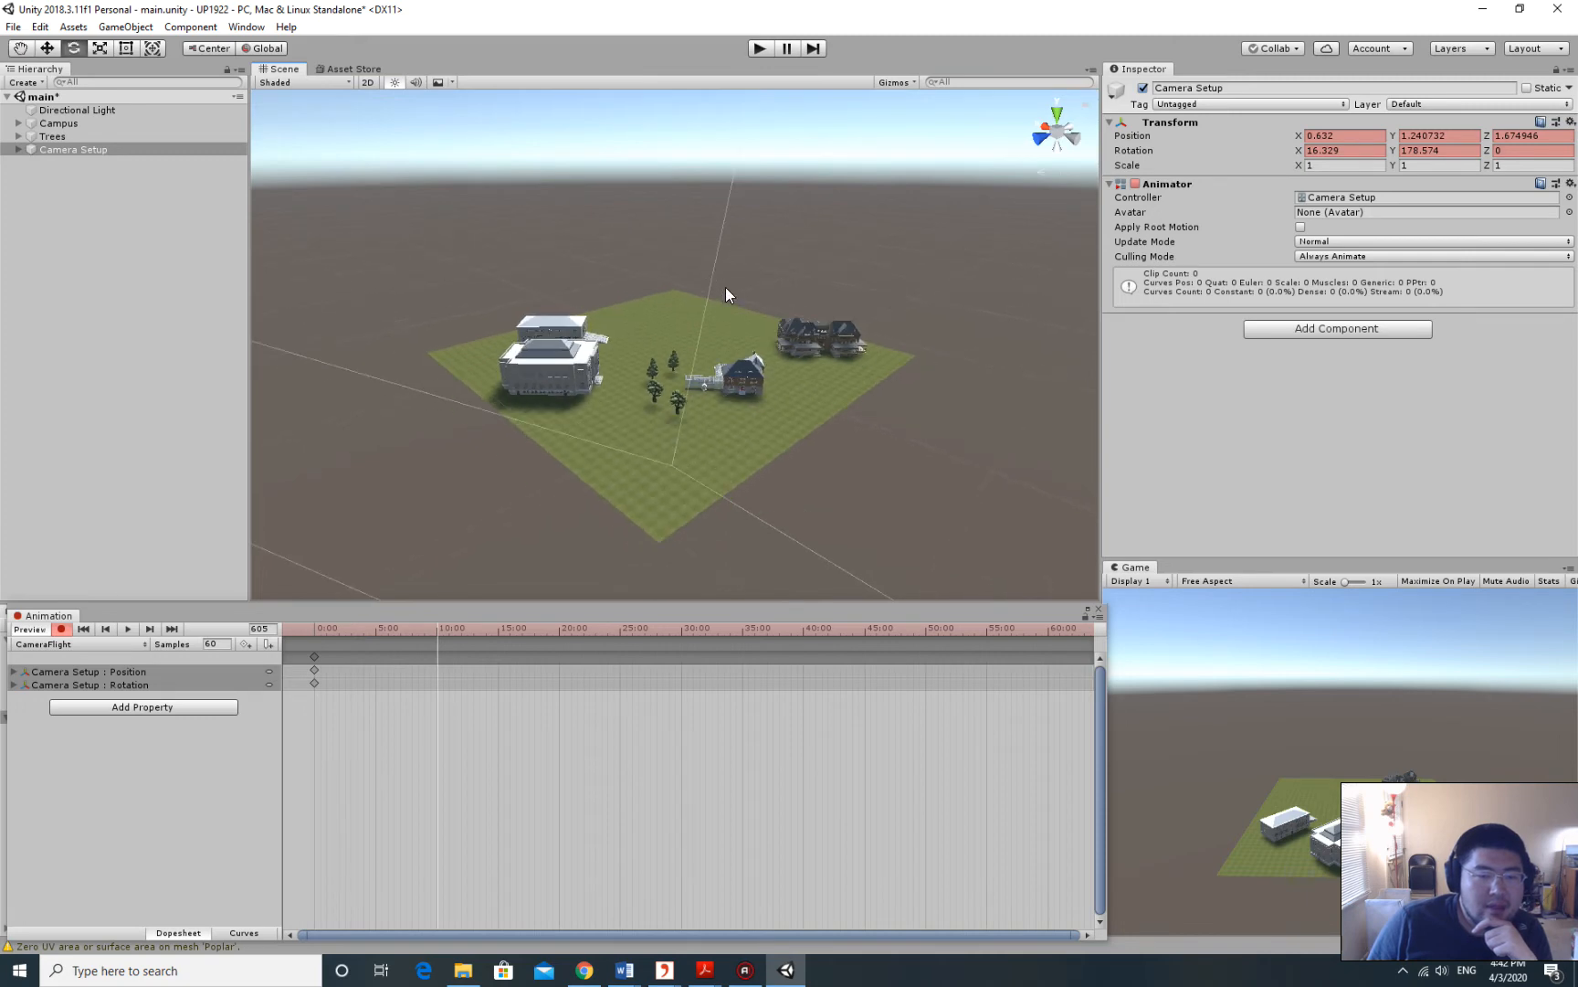
{"action": "middle_click_drag", "start_coordinate": [726, 287], "coordinate": [711, 285]}
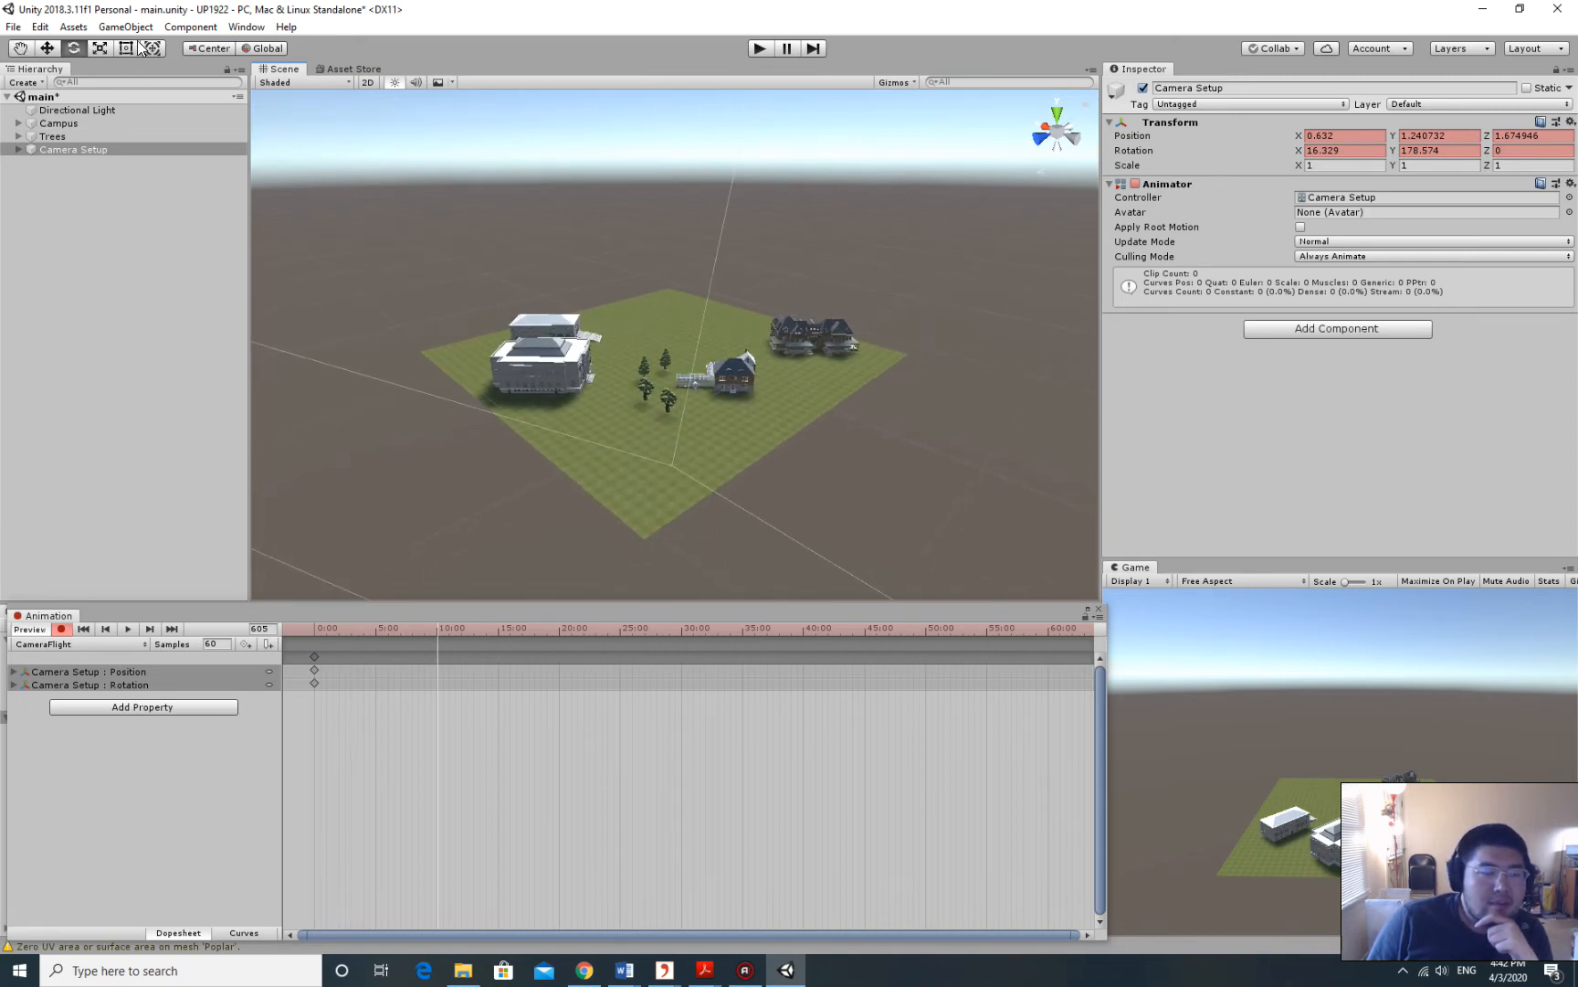
Align Camera Setup with the Scene view to key it at 10:00, then preview the flight.
{"action": "left_click", "coordinate": [69, 149]}
{"action": "left_click", "coordinate": [134, 31]}
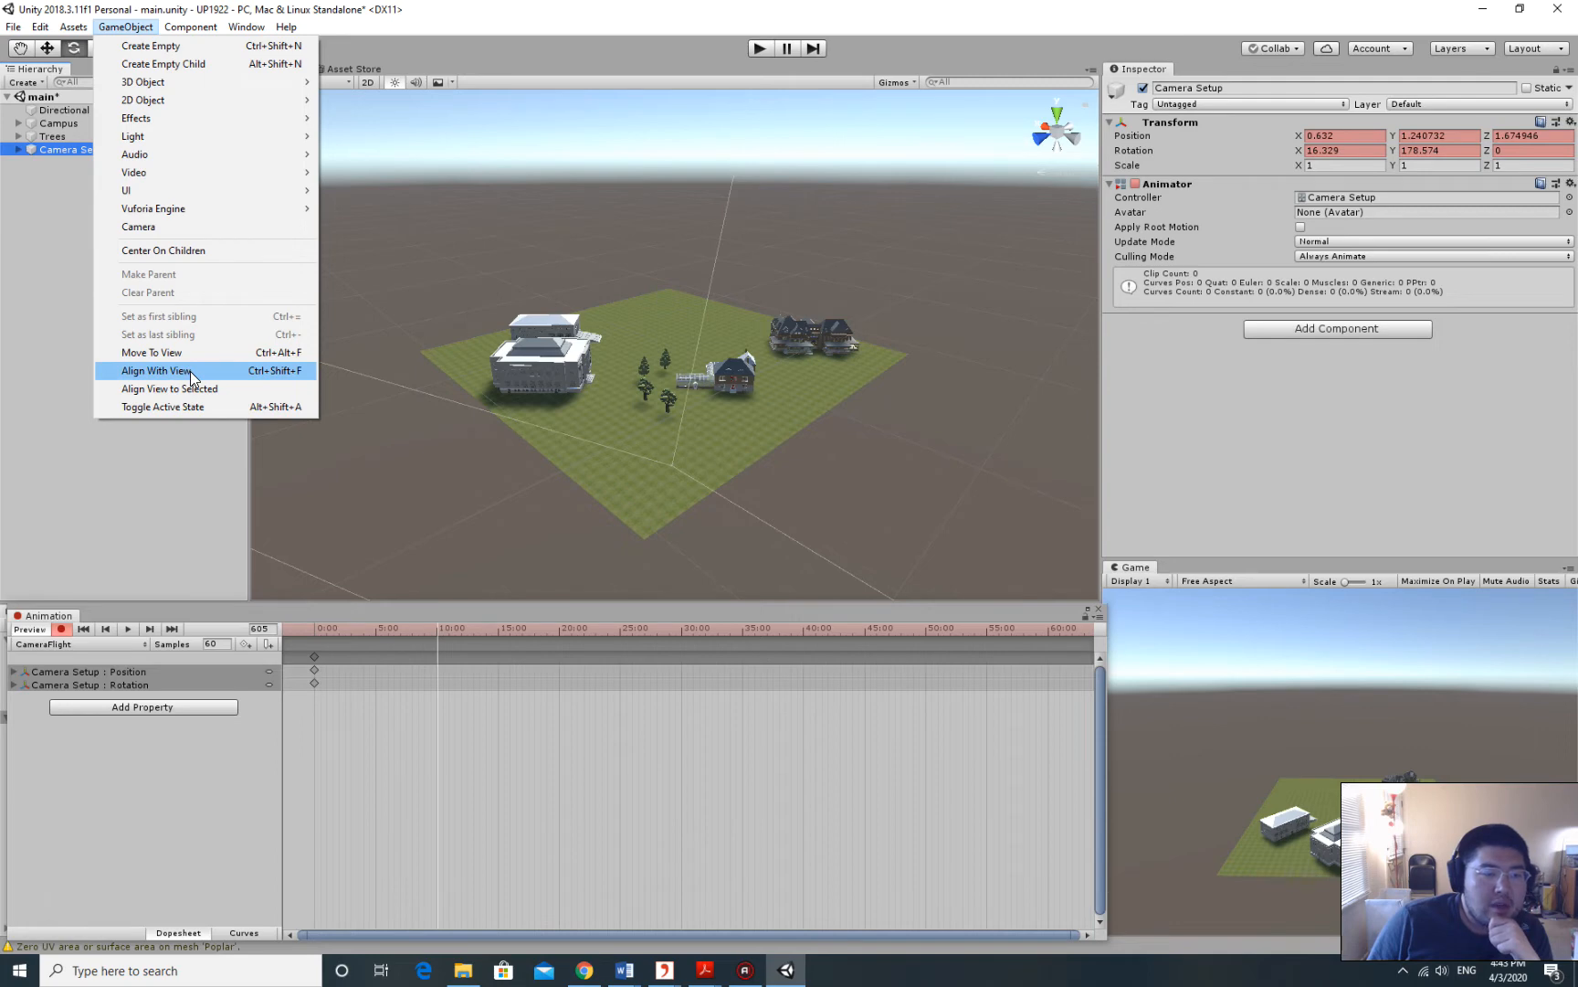
{"action": "left_click", "coordinate": [156, 370]}
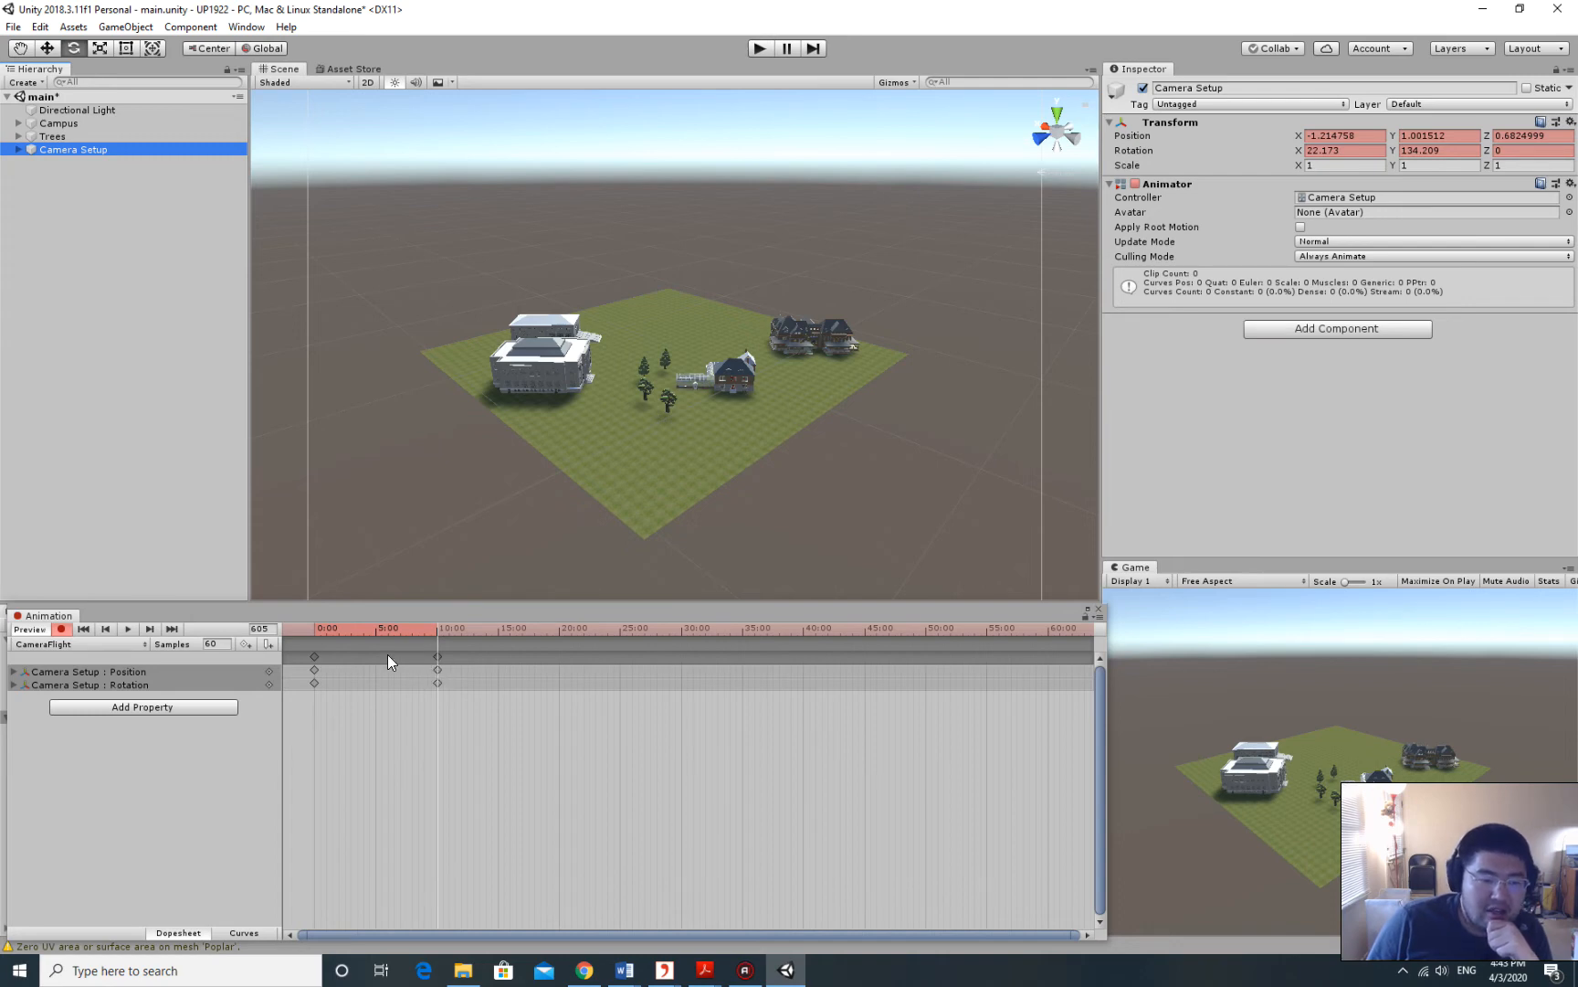
{"action": "left_click", "coordinate": [129, 629]}
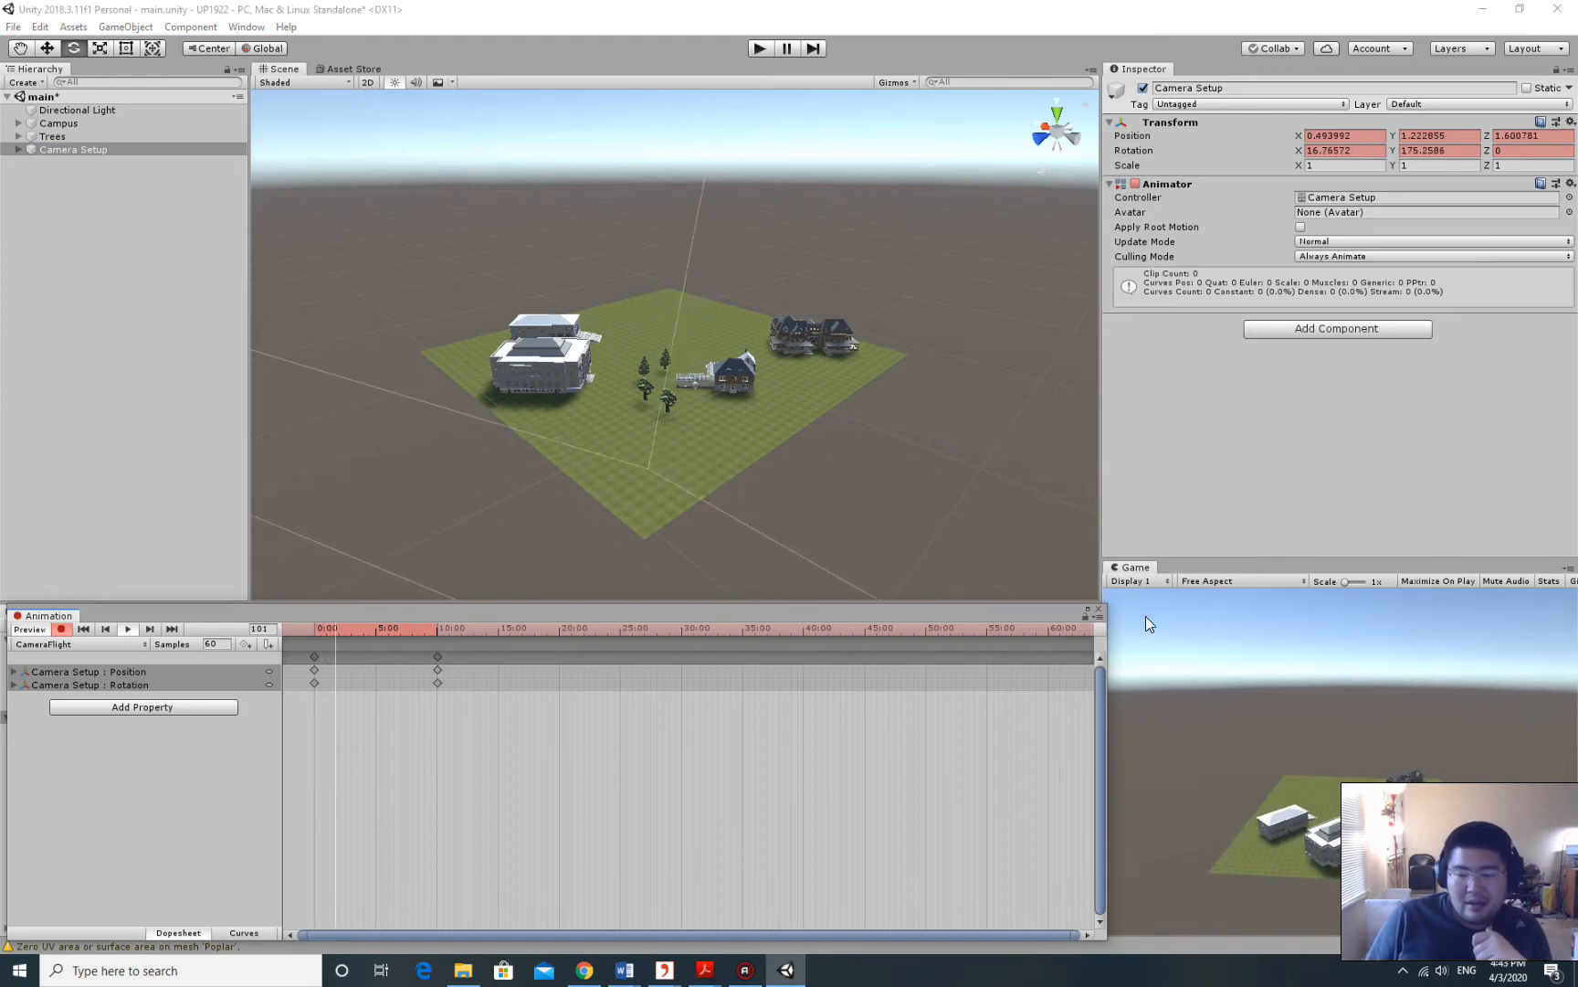
{"action": "mouse_move", "coordinate": [1102, 557]}
{"action": "left_mouse_down"}
{"action": "mouse_move", "coordinate": [1012, 543]}
{"action": "mouse_move", "coordinate": [1100, 522]}
{"action": "left_mouse_up"}
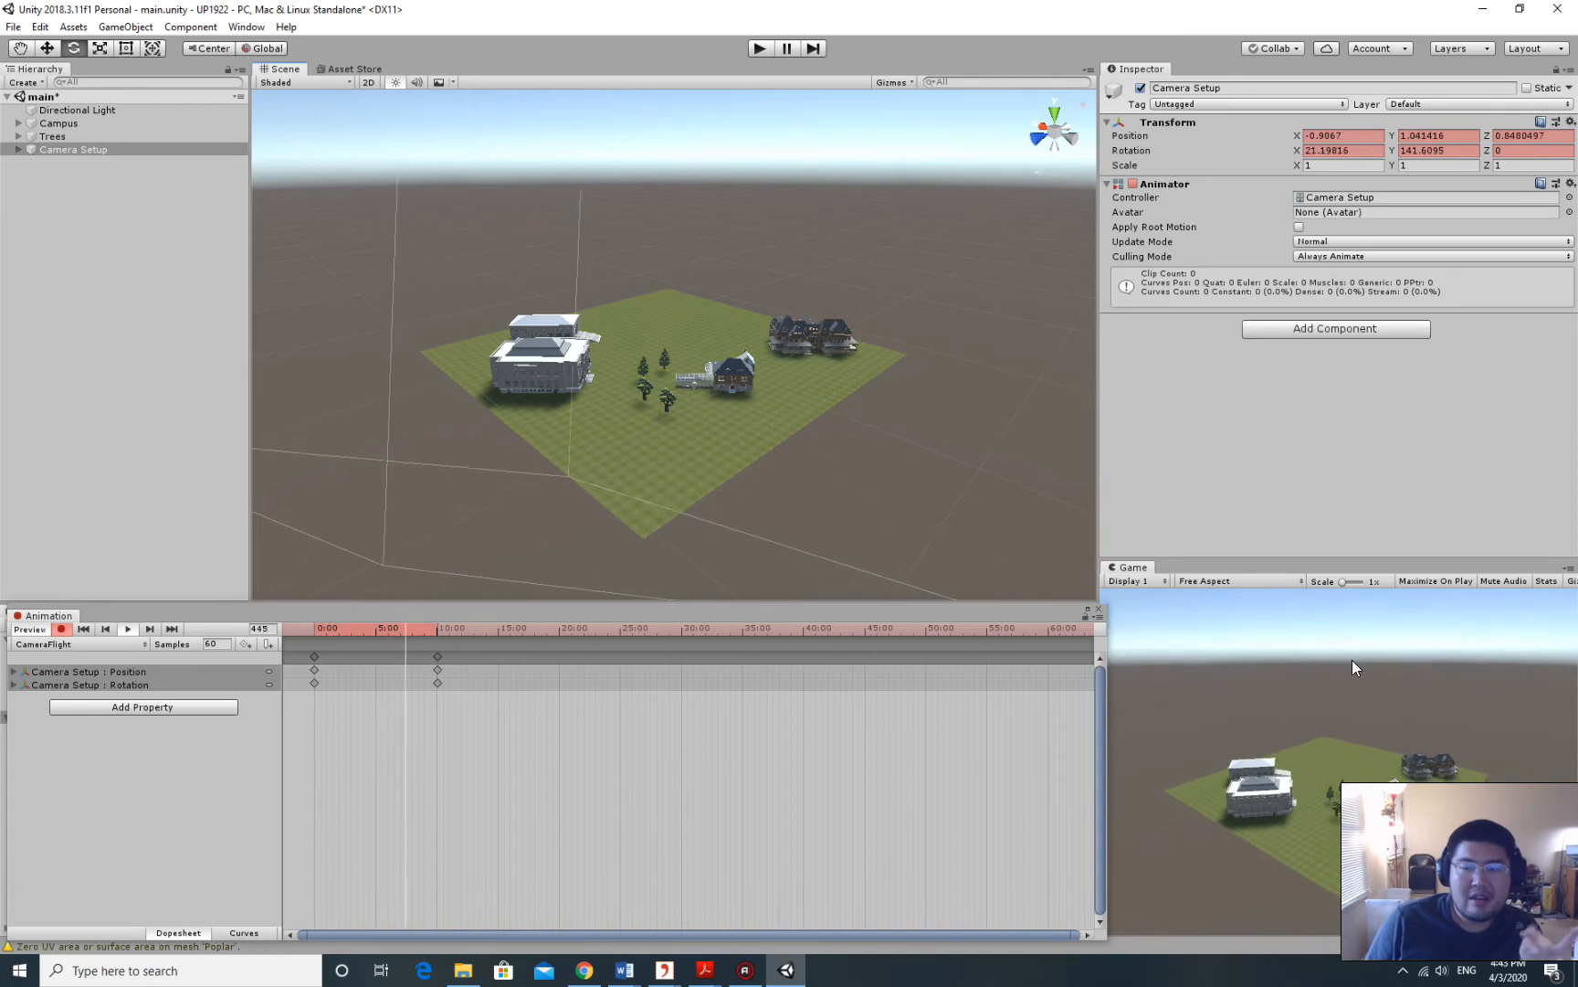
Stop the preview, rewind the playhead to 0:00, and begin reframing the campus.
{"action": "left_click", "coordinate": [128, 629]}
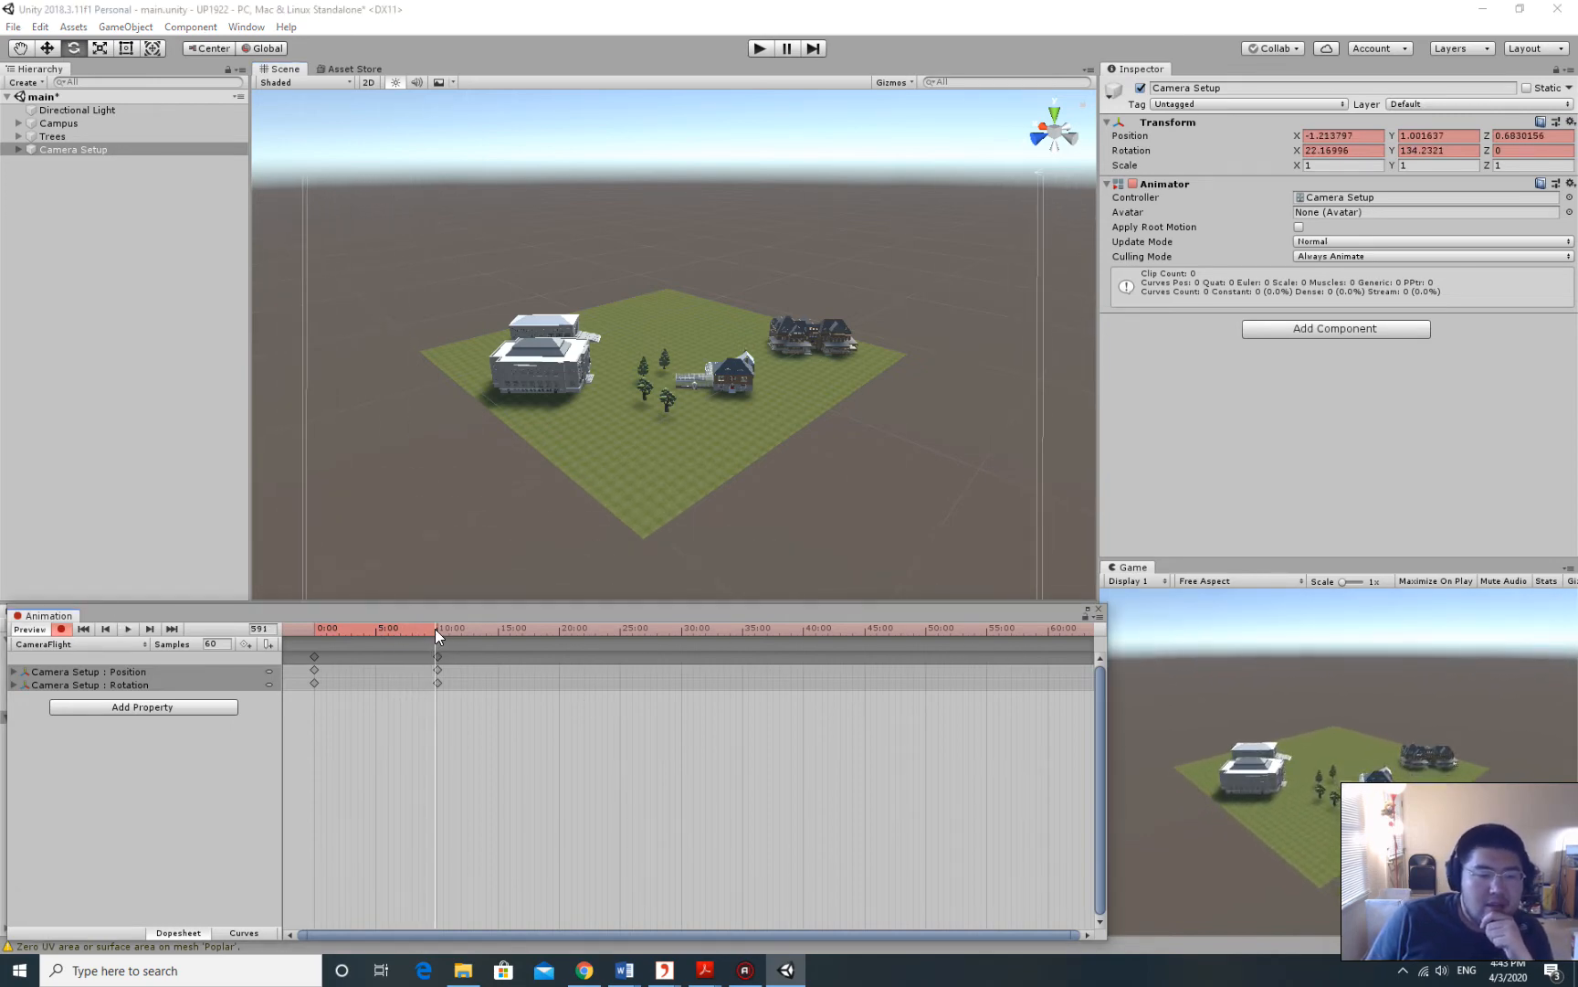
{"action": "left_click_drag", "start_coordinate": [436, 629], "coordinate": [315, 629]}
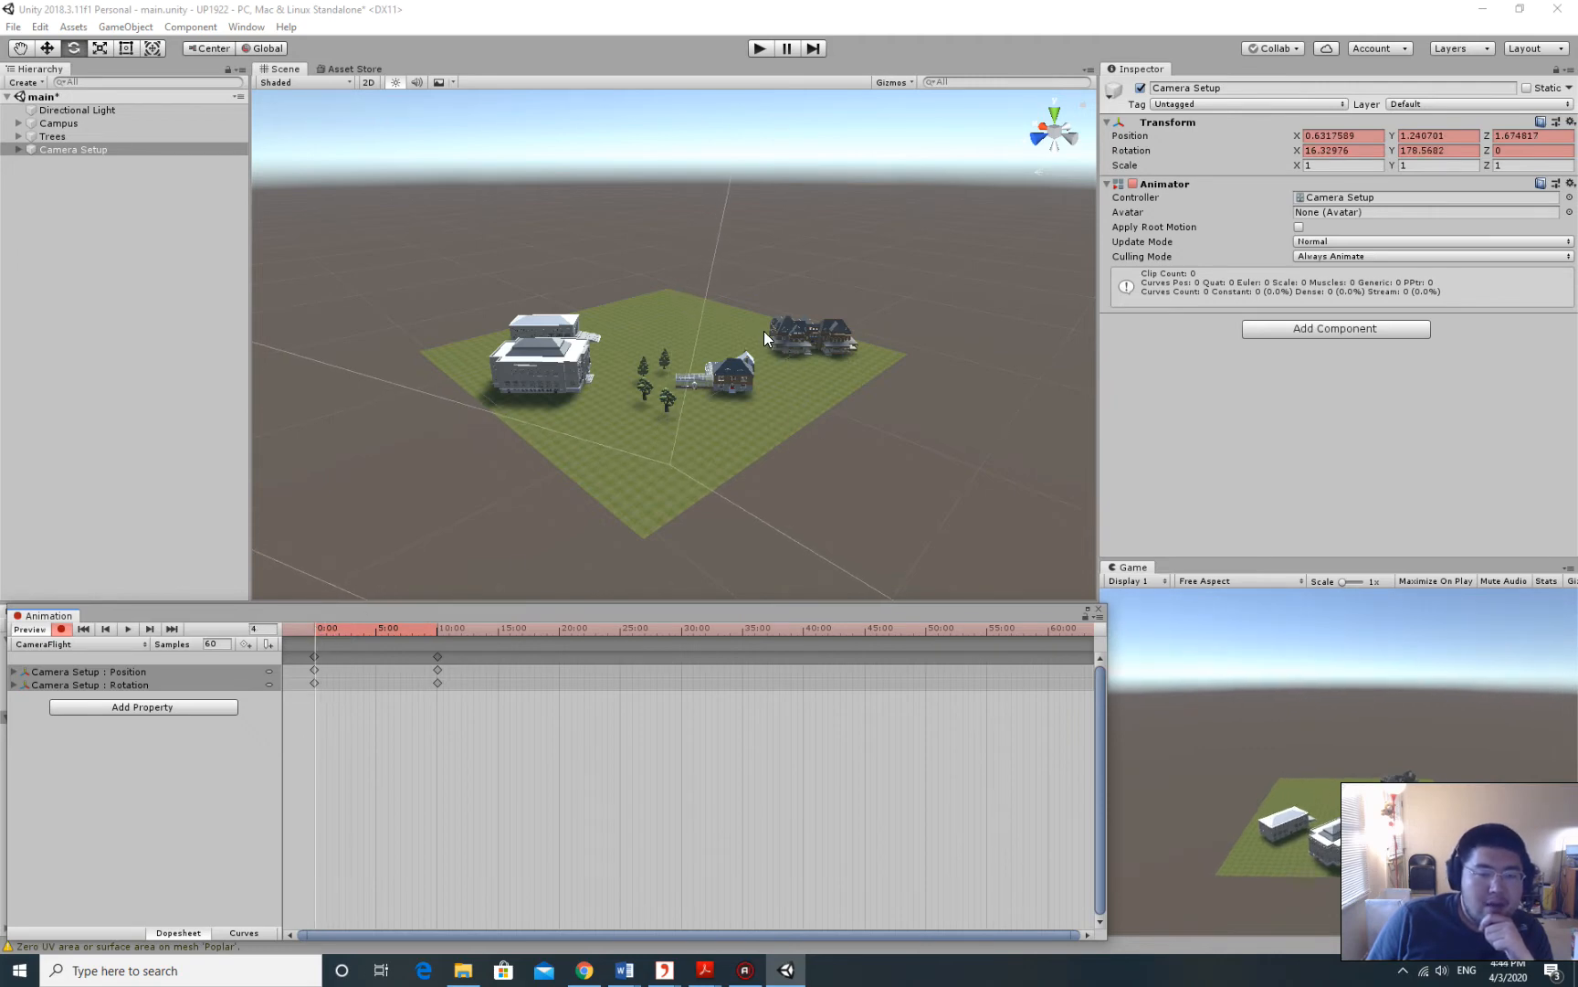
{"action": "left_click_drag", "start_coordinate": [763, 331], "coordinate": [746, 304], "text": "alt"}
{"action": "middle_click_drag", "start_coordinate": [824, 315], "coordinate": [704, 320]}
{"action": "scroll", "coordinate": [667, 323], "scroll_direction": "up", "scroll_amount": 5}
{"action": "scroll", "coordinate": [729, 373], "scroll_direction": "up", "scroll_amount": 3}
{"action": "scroll", "coordinate": [729, 387], "scroll_direction": "up", "scroll_amount": 2}
{"action": "scroll", "coordinate": [729, 387], "scroll_direction": "down", "scroll_amount": 2}
Bring the Scene view close to the brick house and move the playhead to 20:00.
{"action": "middle_click_drag", "start_coordinate": [730, 388], "coordinate": [589, 137]}
{"action": "scroll", "coordinate": [812, 402], "scroll_direction": "up", "scroll_amount": 3}
{"action": "middle_click_drag", "start_coordinate": [813, 402], "coordinate": [685, 192]}
{"action": "scroll", "coordinate": [694, 306], "scroll_direction": "up", "scroll_amount": 5}
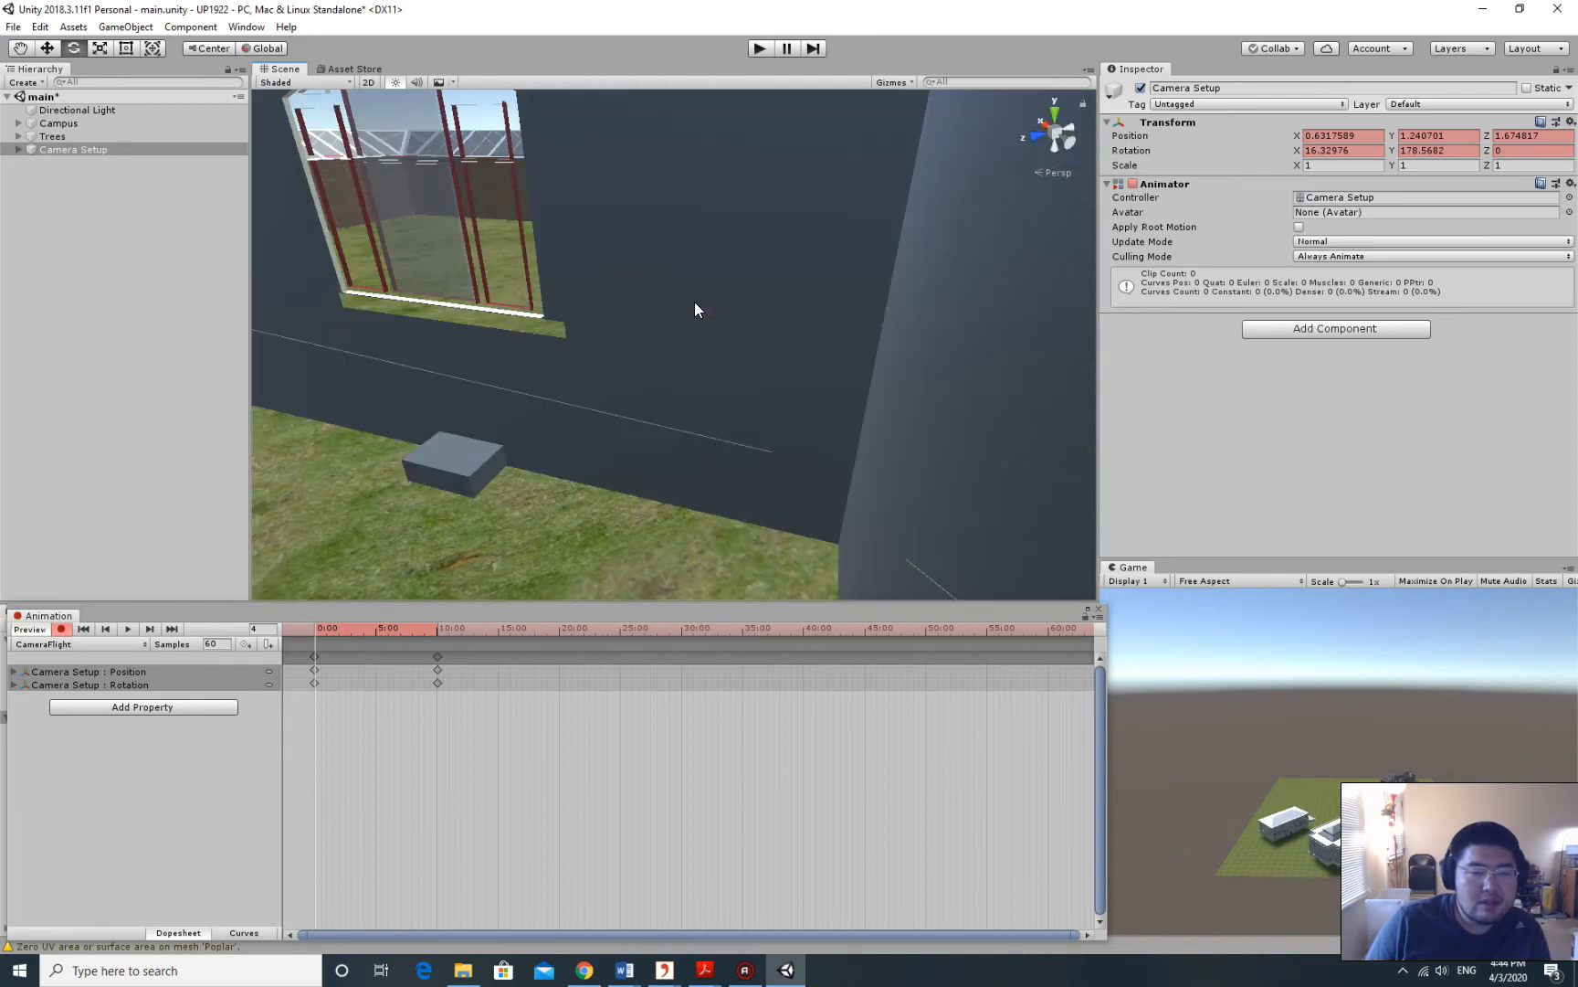
{"action": "scroll", "coordinate": [695, 304], "scroll_direction": "down", "scroll_amount": 5}
{"action": "middle_click_drag", "start_coordinate": [696, 305], "coordinate": [750, 265]}
{"action": "scroll", "coordinate": [473, 205], "scroll_direction": "up", "scroll_amount": 2}
{"action": "middle_click_drag", "start_coordinate": [473, 204], "coordinate": [748, 288]}
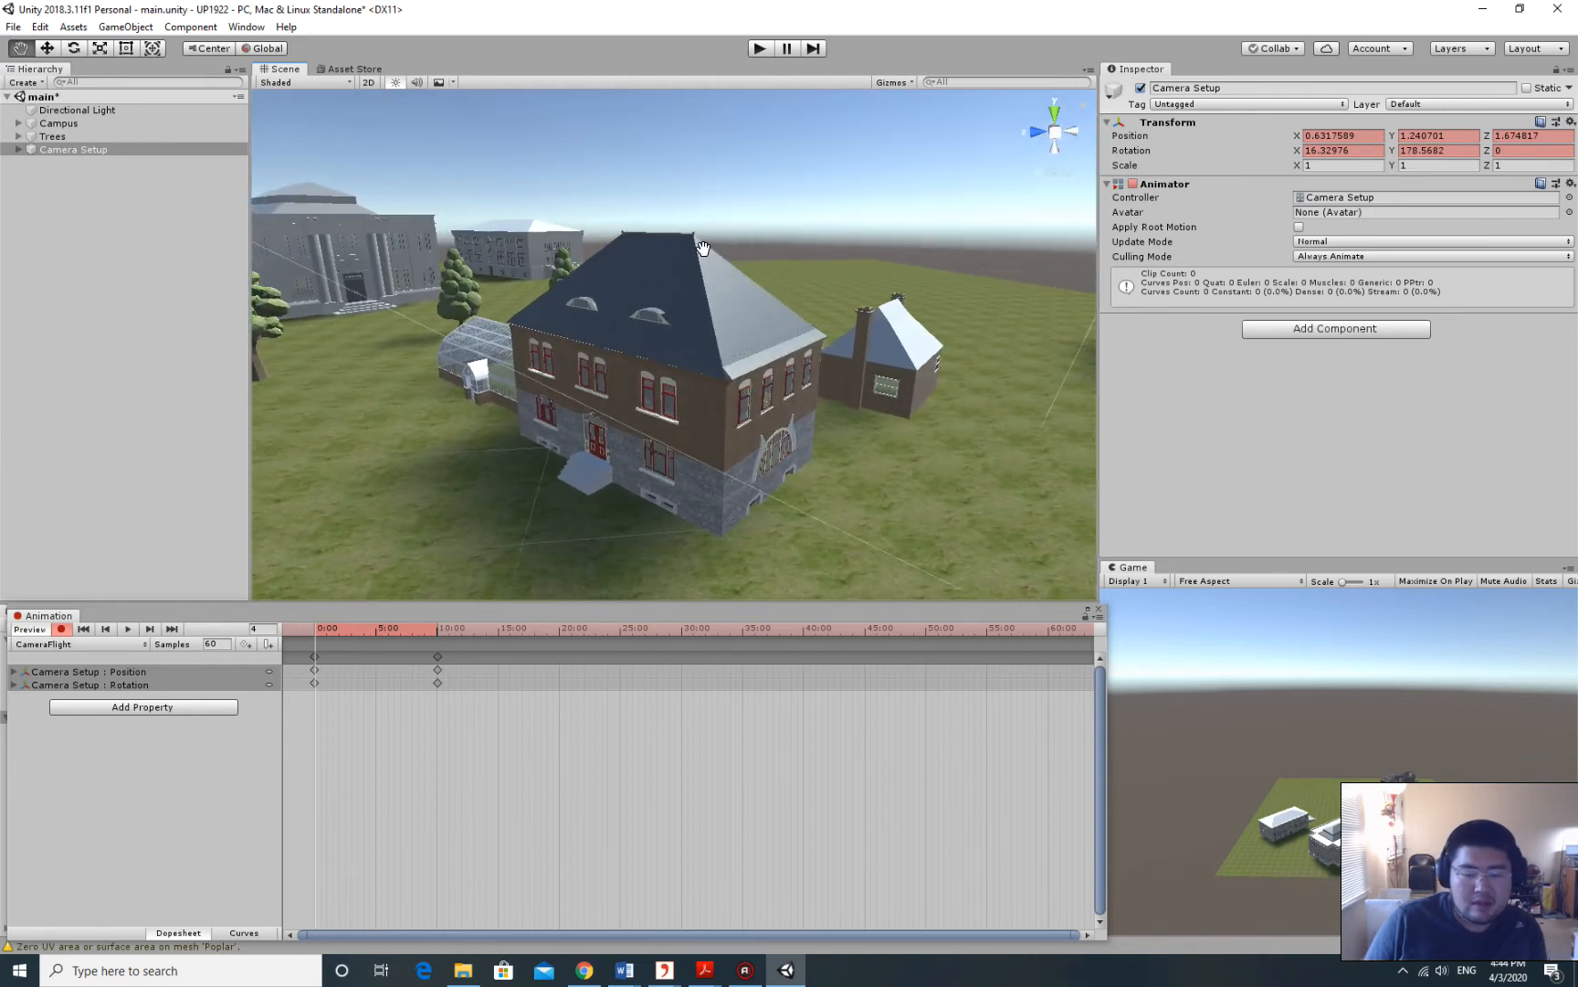
{"action": "scroll", "coordinate": [748, 288], "scroll_direction": "up", "scroll_amount": 5}
{"action": "scroll", "coordinate": [778, 327], "scroll_direction": "down", "scroll_amount": 5}
{"action": "scroll", "coordinate": [777, 331], "scroll_direction": "up", "scroll_amount": 3}
{"action": "left_click_drag", "start_coordinate": [777, 331], "coordinate": [785, 253], "text": "alt"}
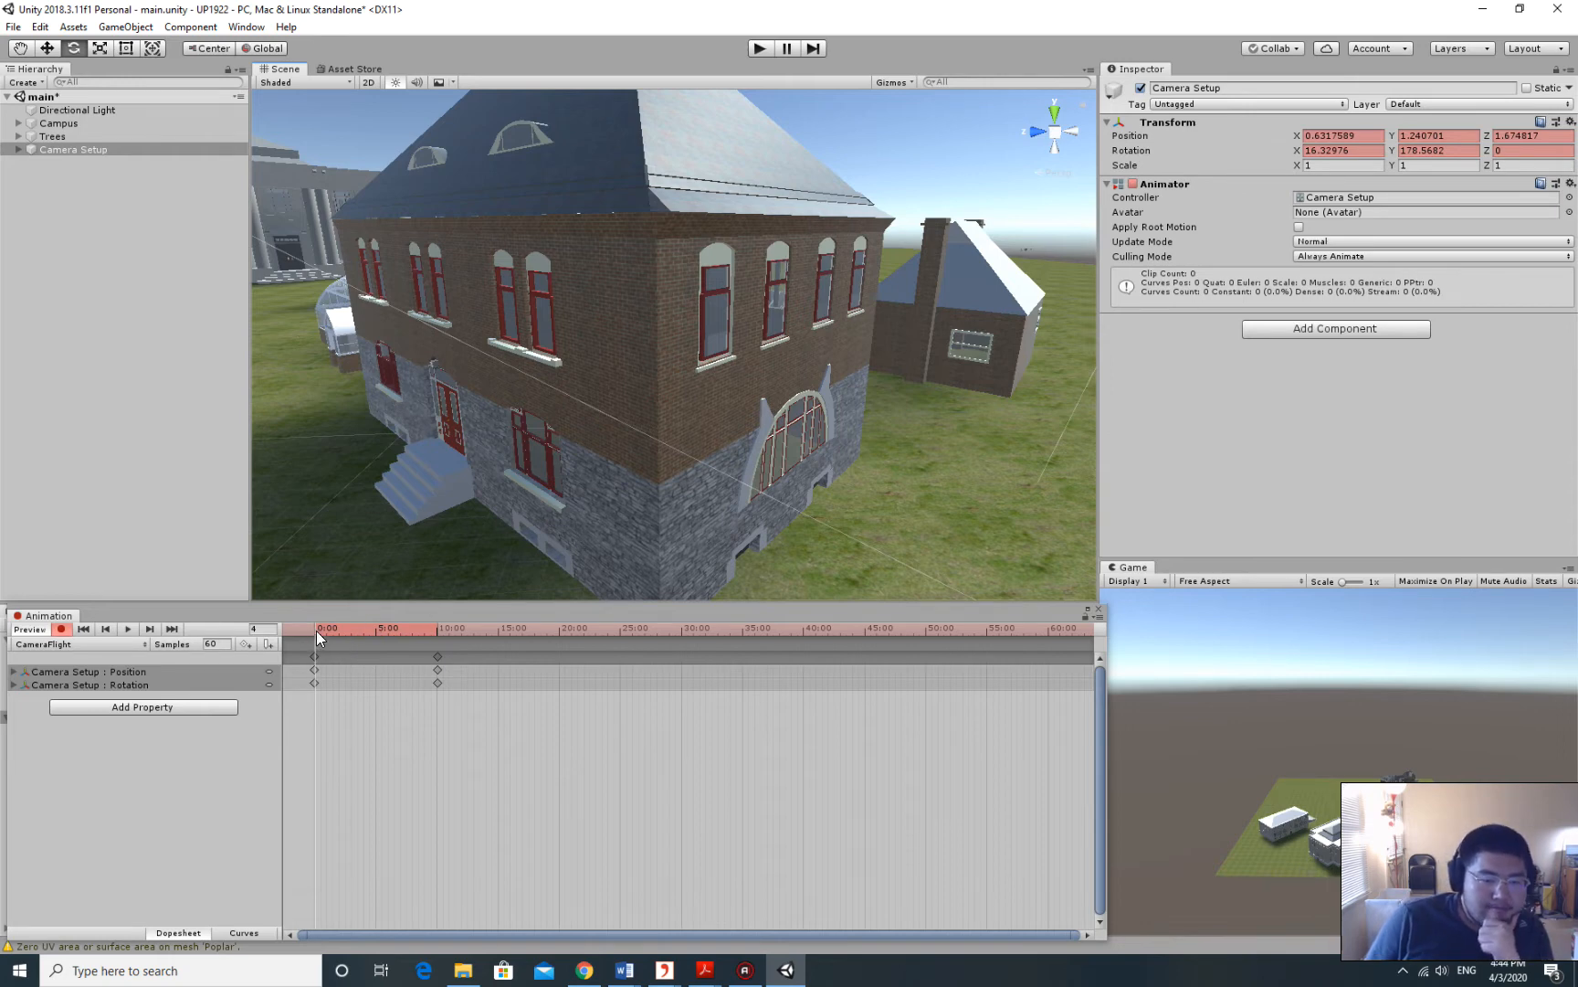
{"action": "left_click_drag", "start_coordinate": [316, 630], "coordinate": [559, 633]}
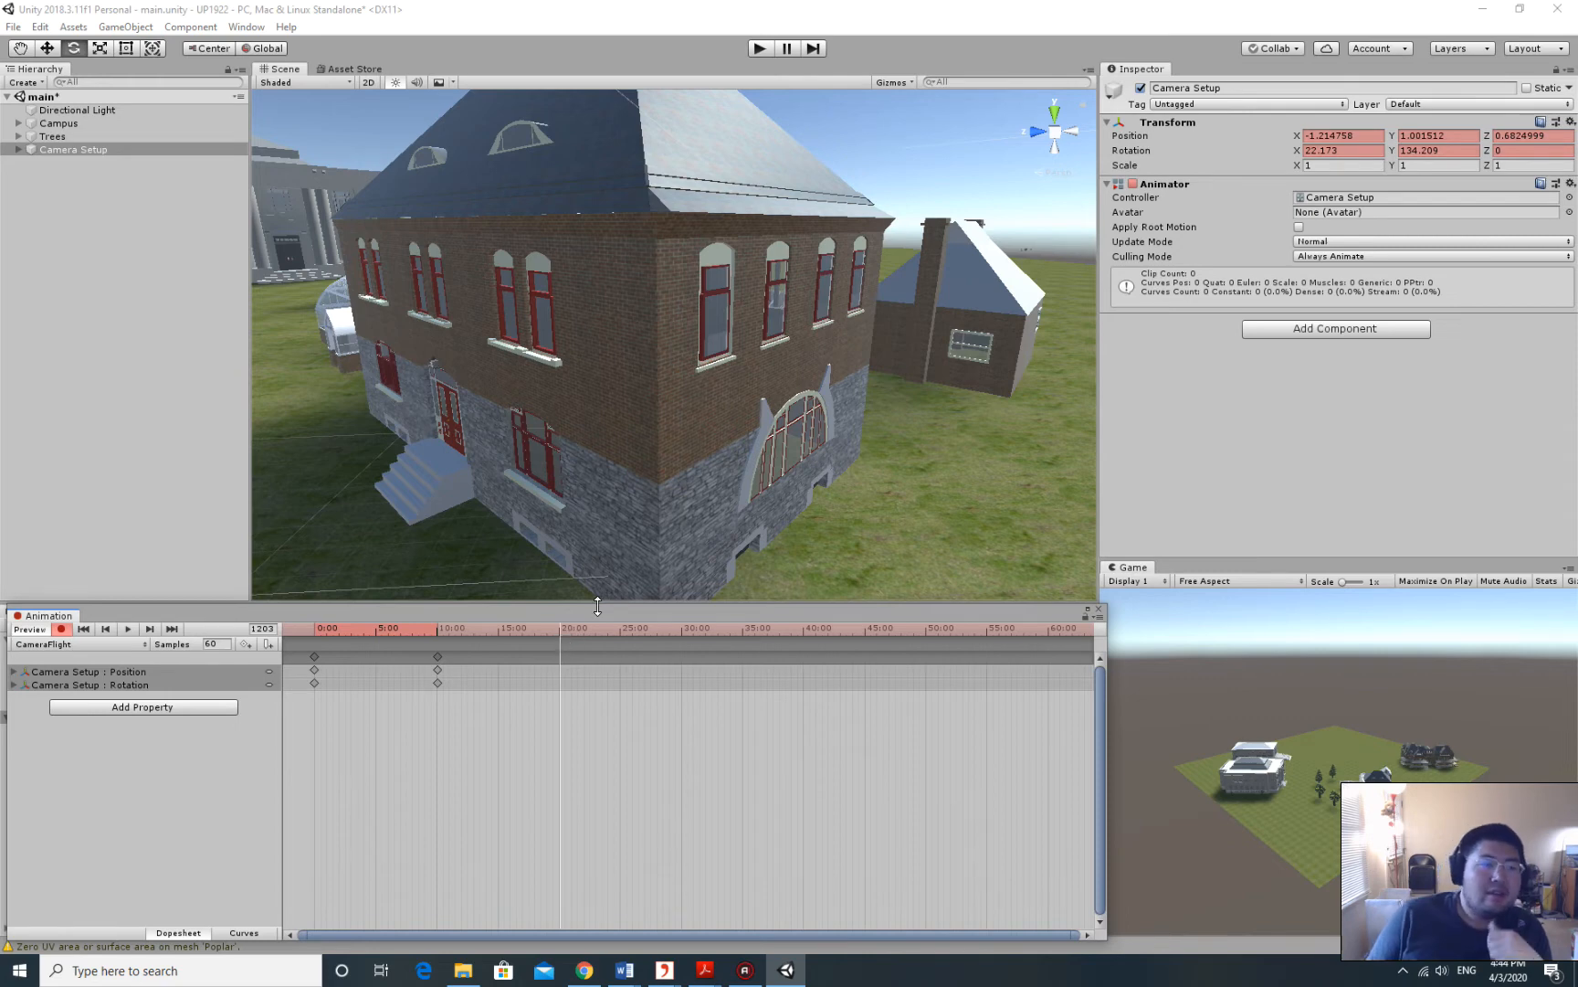
Align Camera Setup with the Scene view to key its position and rotation at 20:00.
{"action": "left_click", "coordinate": [84, 149]}
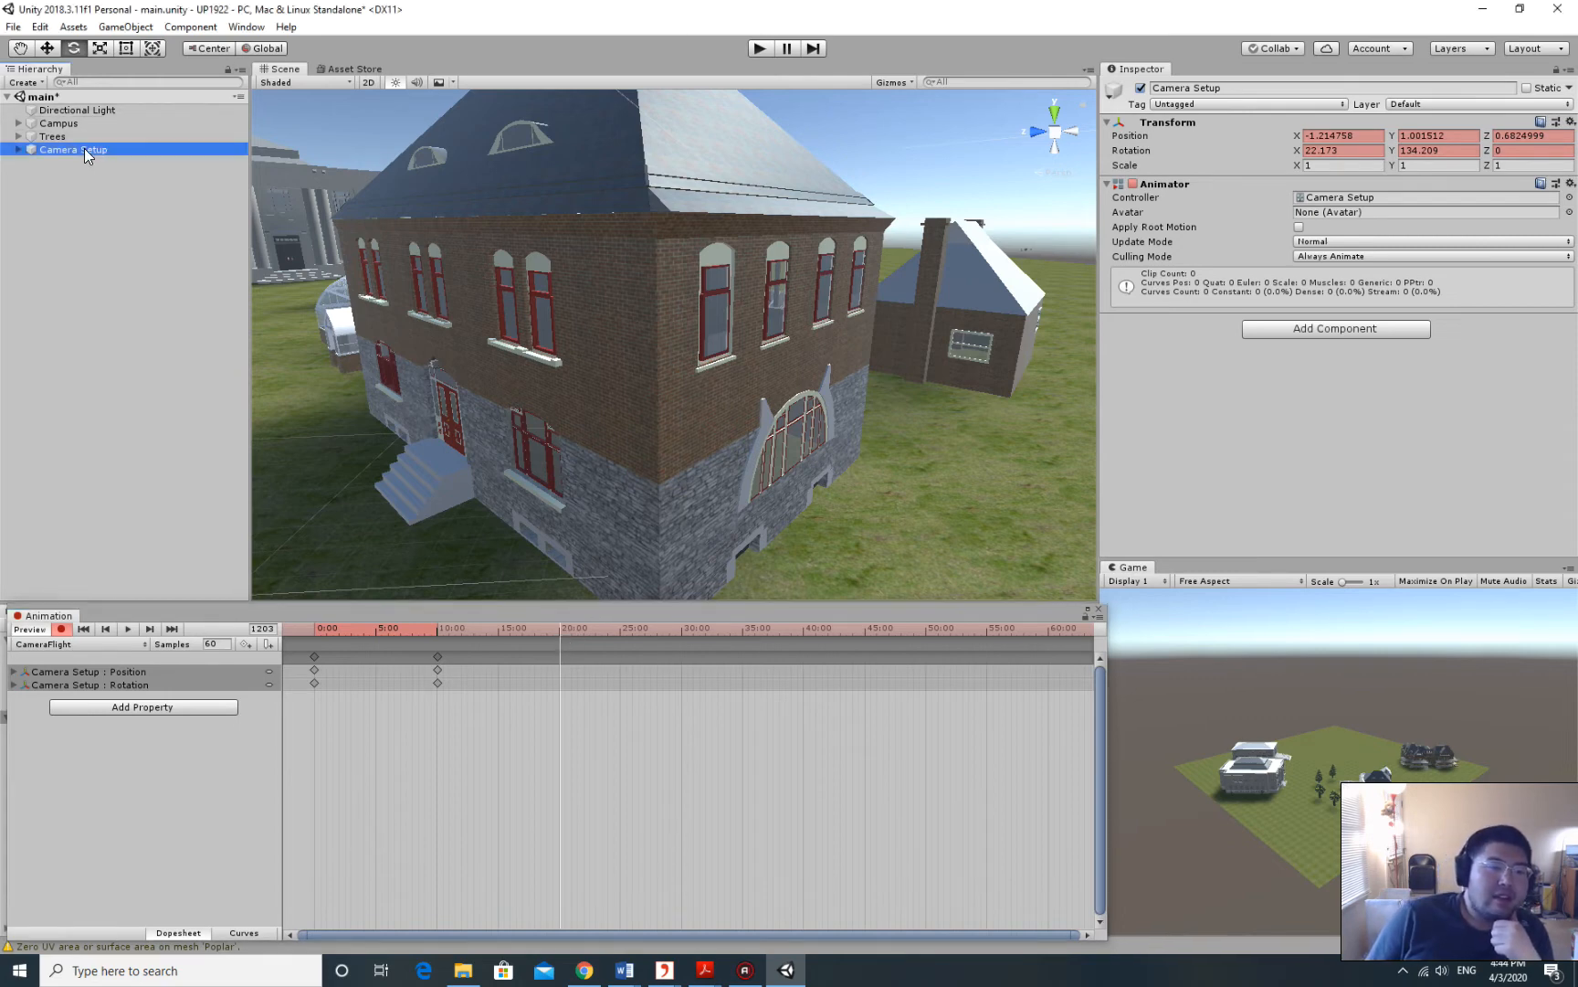
{"action": "left_click", "coordinate": [126, 29]}
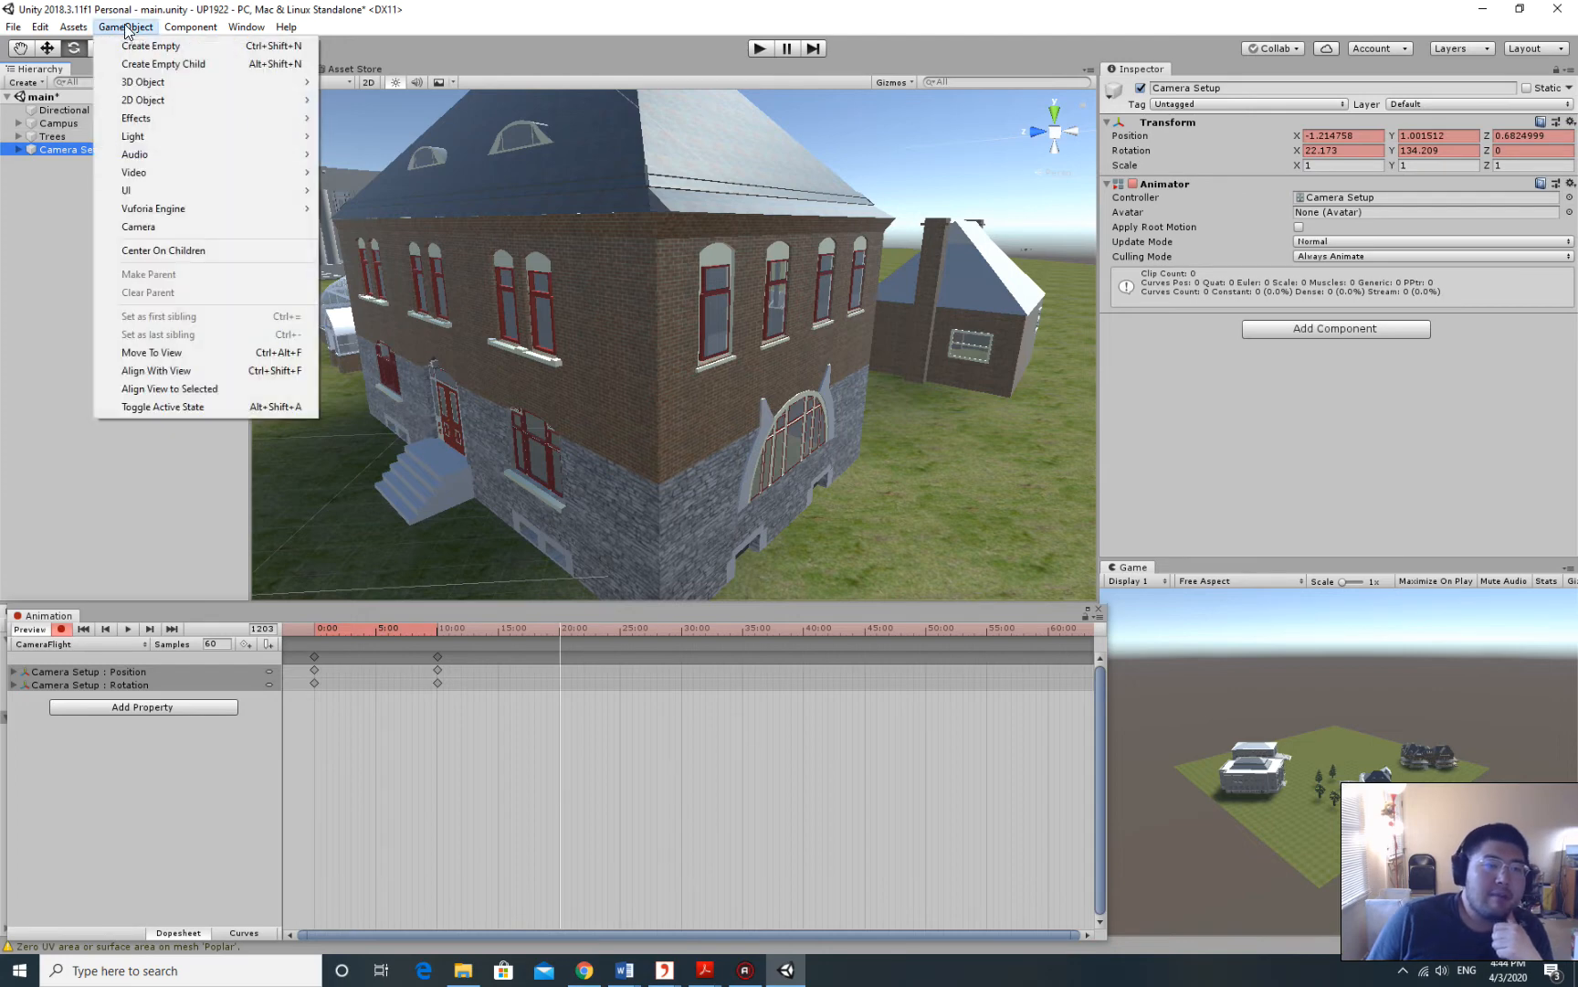
{"action": "left_click", "coordinate": [156, 370]}
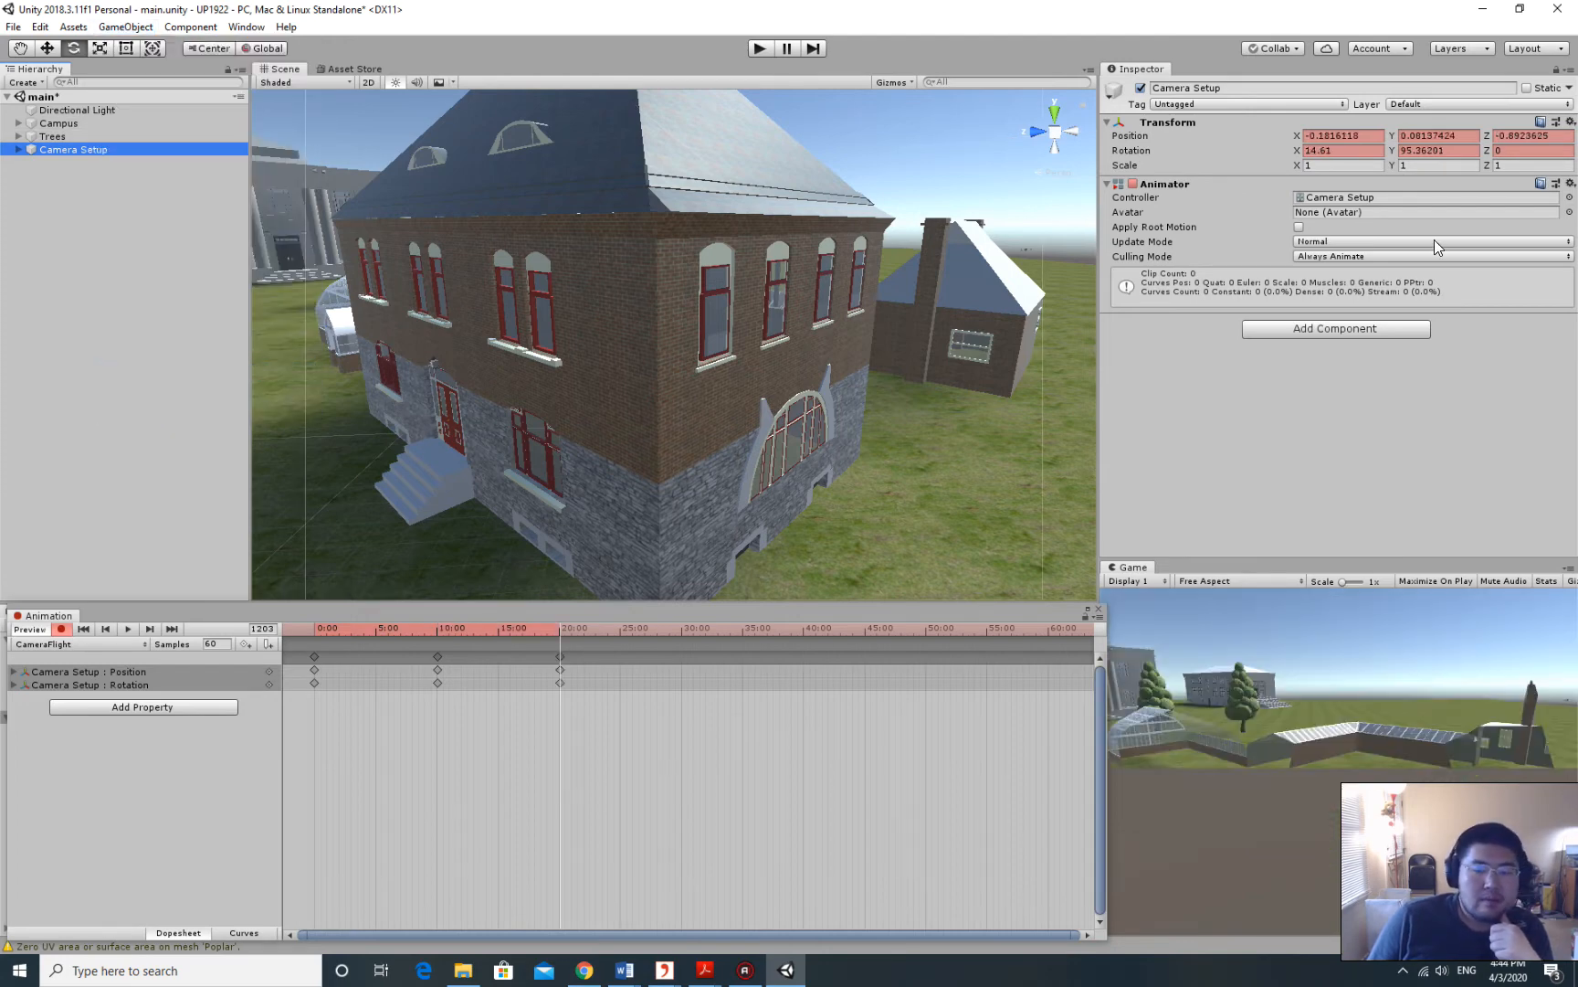
Switch to the Move tool and navigate the Scene view around the brick building.
{"action": "left_click_drag", "start_coordinate": [1098, 367], "coordinate": [1089, 363]}
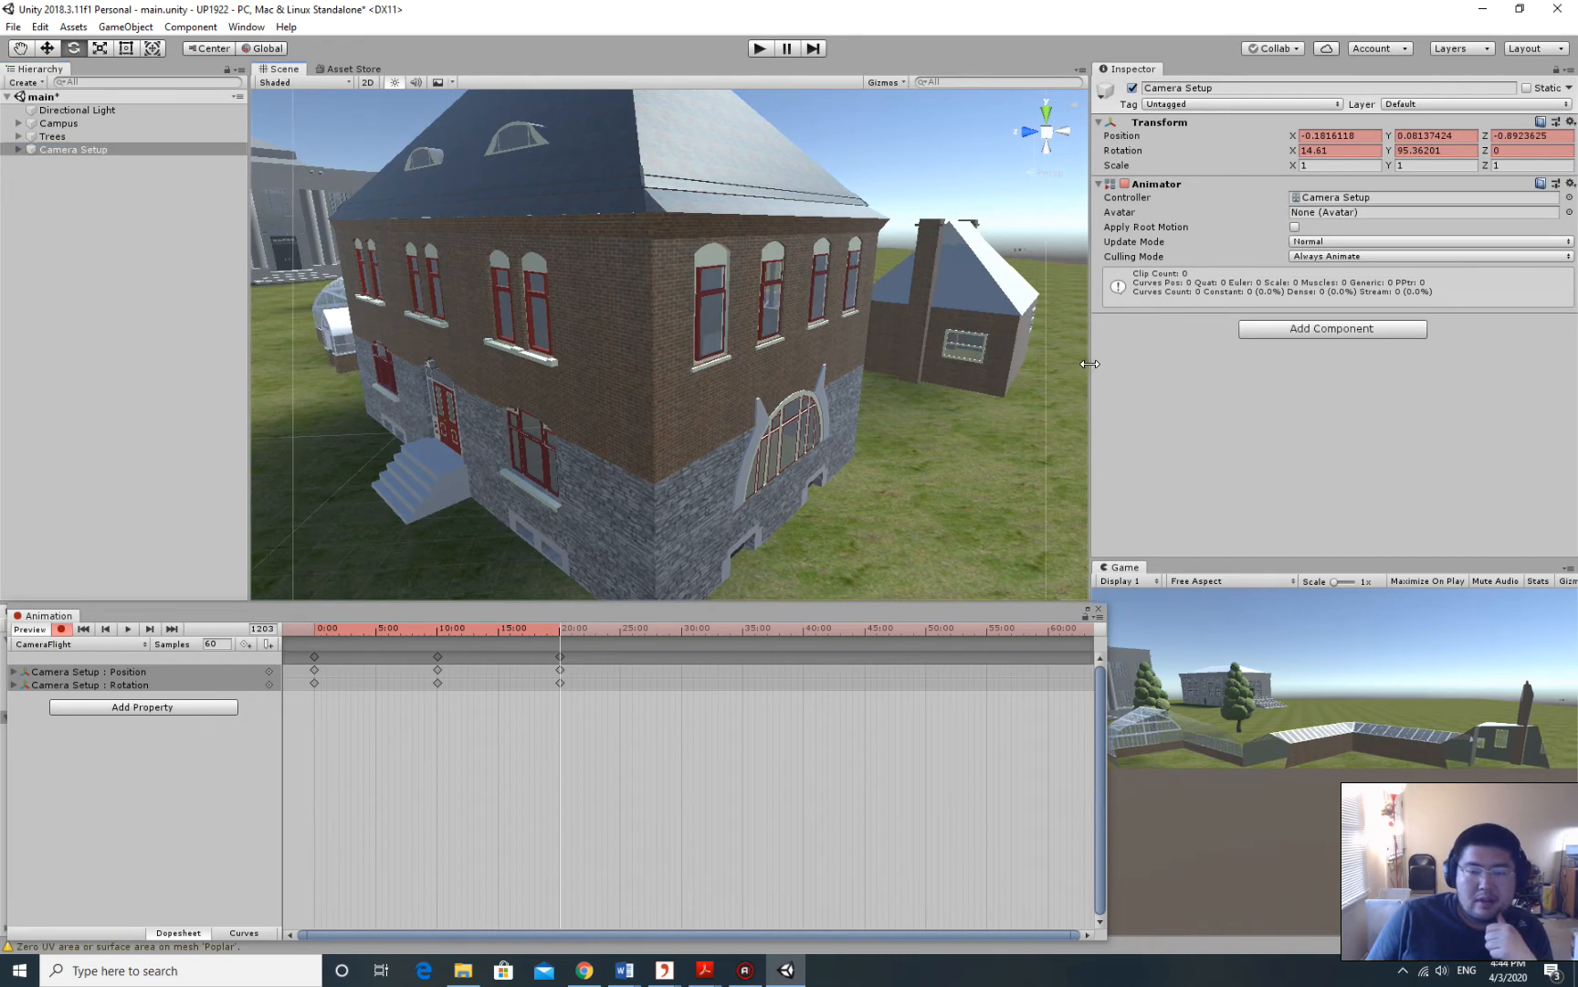
{"action": "scroll", "coordinate": [805, 307], "scroll_direction": "down", "scroll_amount": 8}
{"action": "scroll", "coordinate": [805, 307], "scroll_direction": "up", "scroll_amount": 3}
{"action": "scroll", "coordinate": [806, 307], "scroll_direction": "up", "scroll_amount": 3}
{"action": "scroll", "coordinate": [811, 341], "scroll_direction": "down", "scroll_amount": 3}
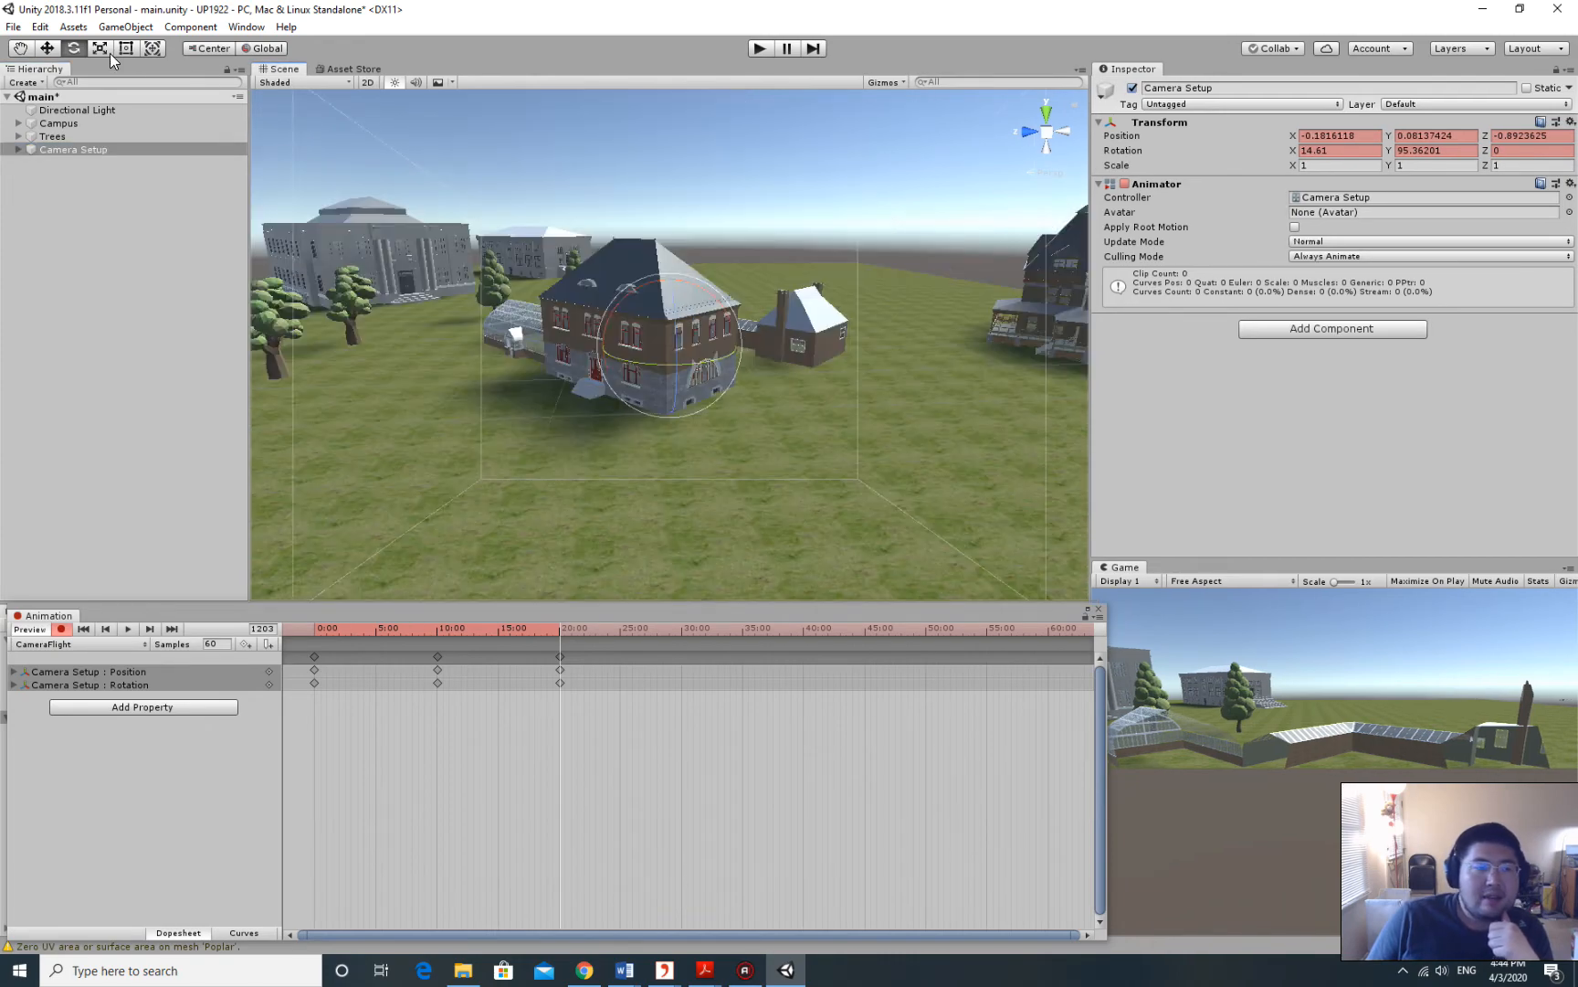
{"action": "key", "text": "w"}
{"action": "right_click_drag", "start_coordinate": [716, 386], "coordinate": [783, 360]}
{"action": "middle_click_drag", "start_coordinate": [1044, 394], "coordinate": [1018, 370]}
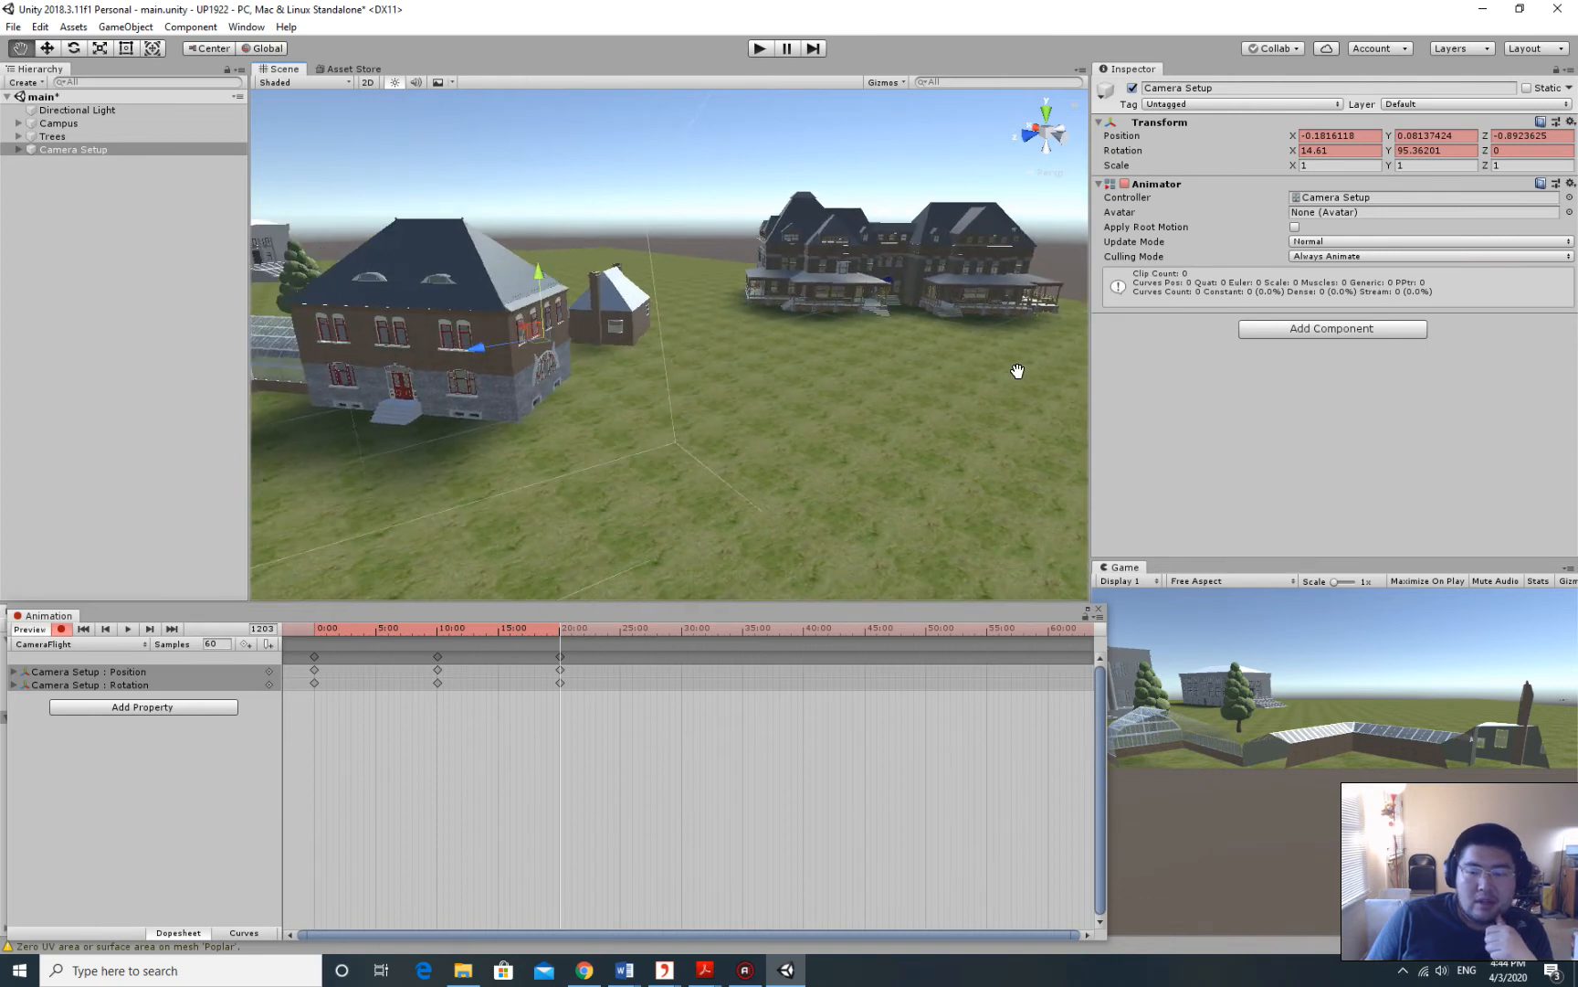
{"action": "right_click_drag", "start_coordinate": [827, 321], "coordinate": [689, 292]}
{"action": "left_click_drag", "start_coordinate": [1092, 391], "coordinate": [1090, 379]}
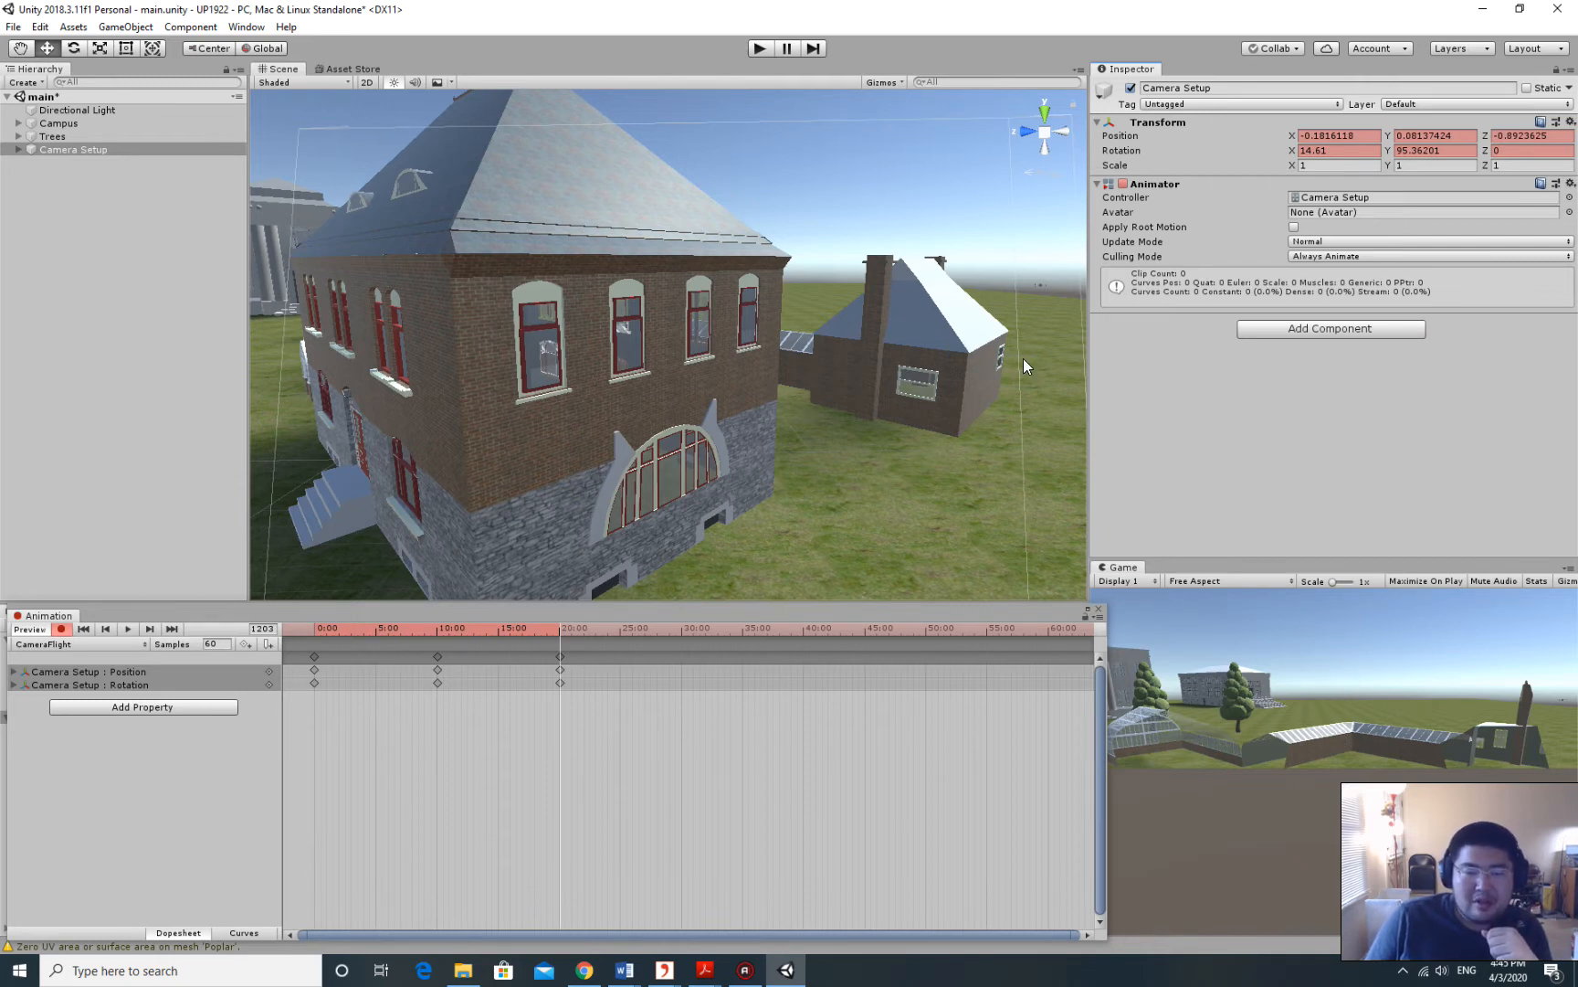
{"action": "middle_click_drag", "start_coordinate": [756, 223], "coordinate": [819, 233]}
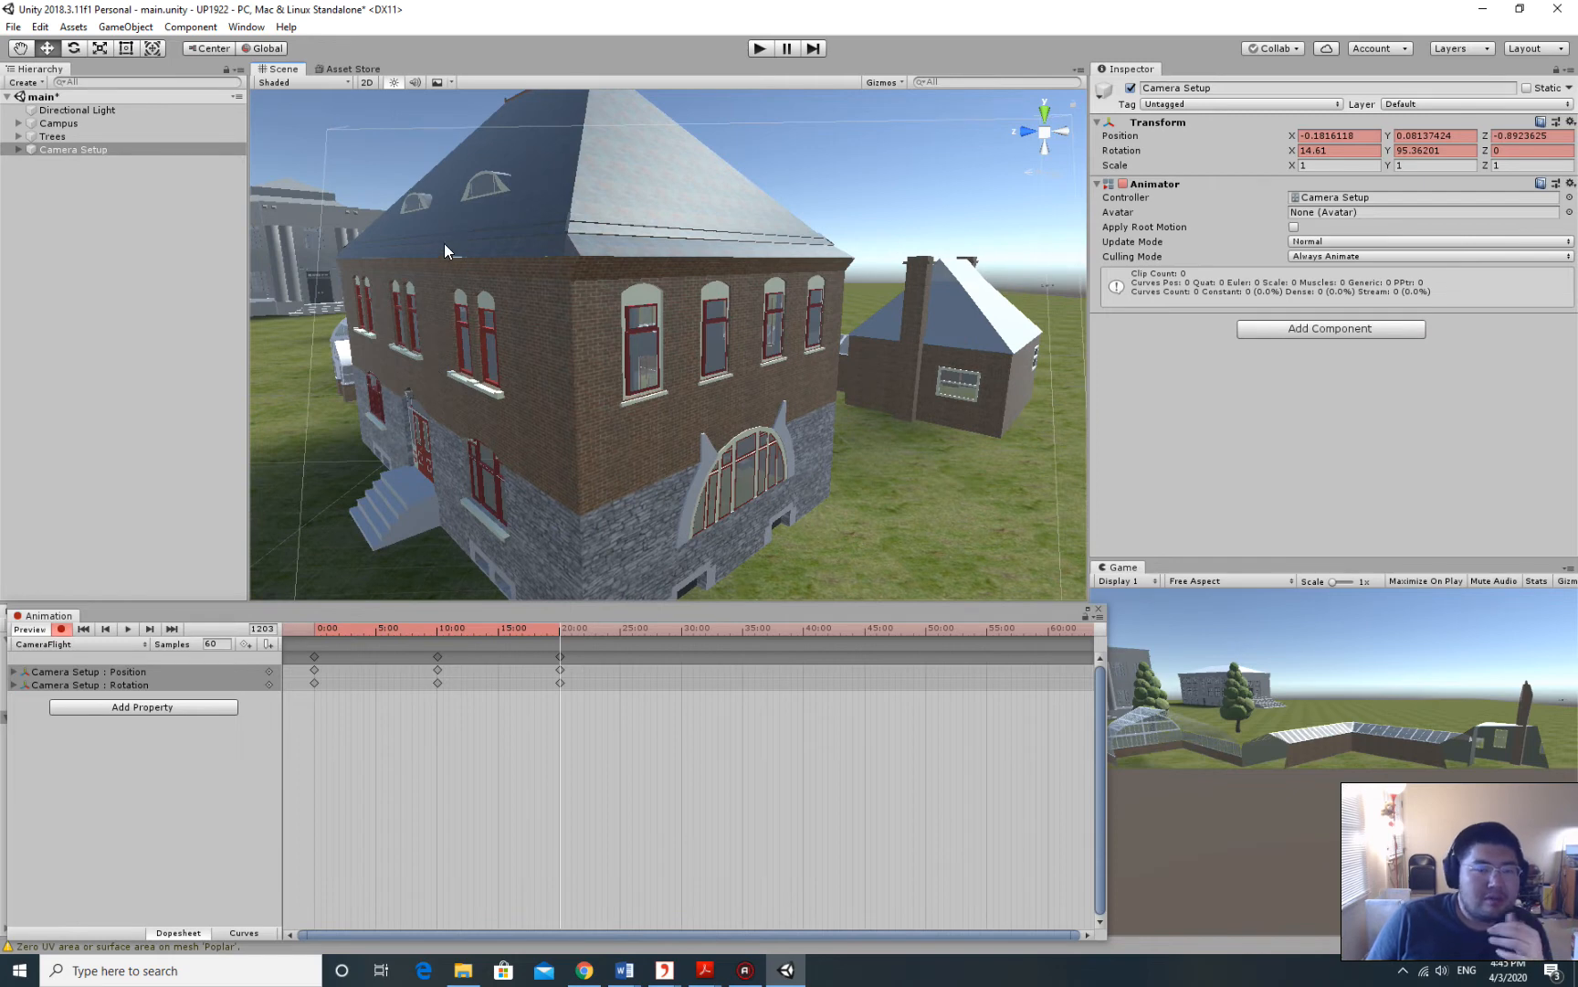
Set the child Camera's Near clipping plane to 0.02 and orbit the house to check clipping.
{"action": "left_click", "coordinate": [15, 148]}
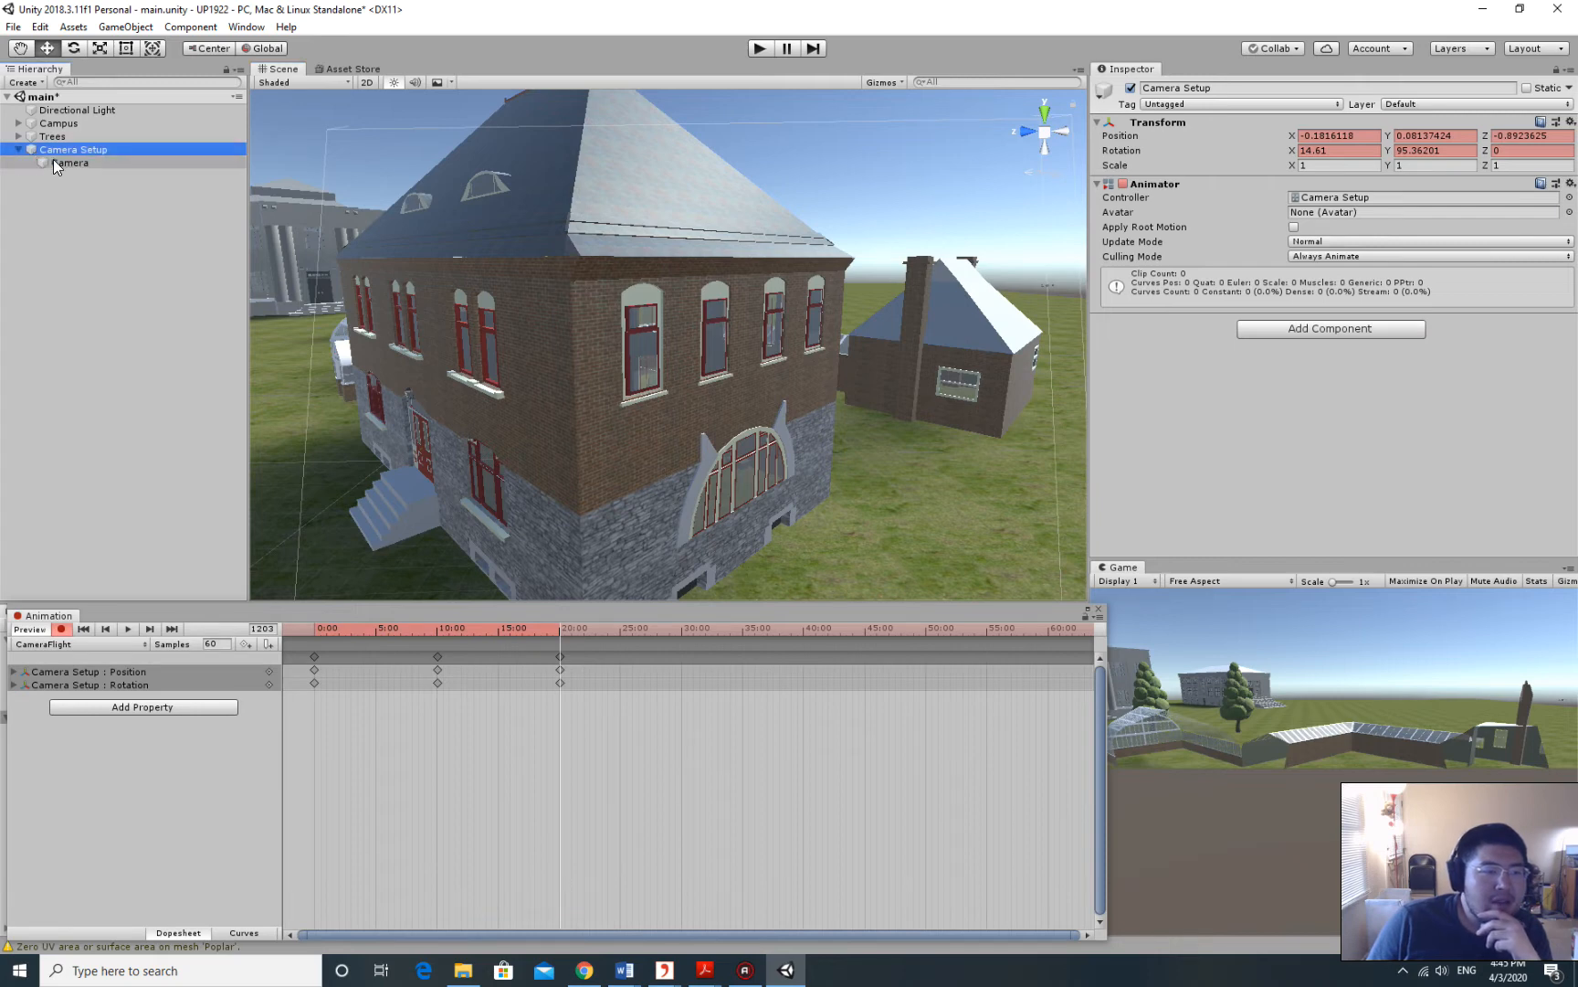
{"action": "left_click", "coordinate": [54, 161]}
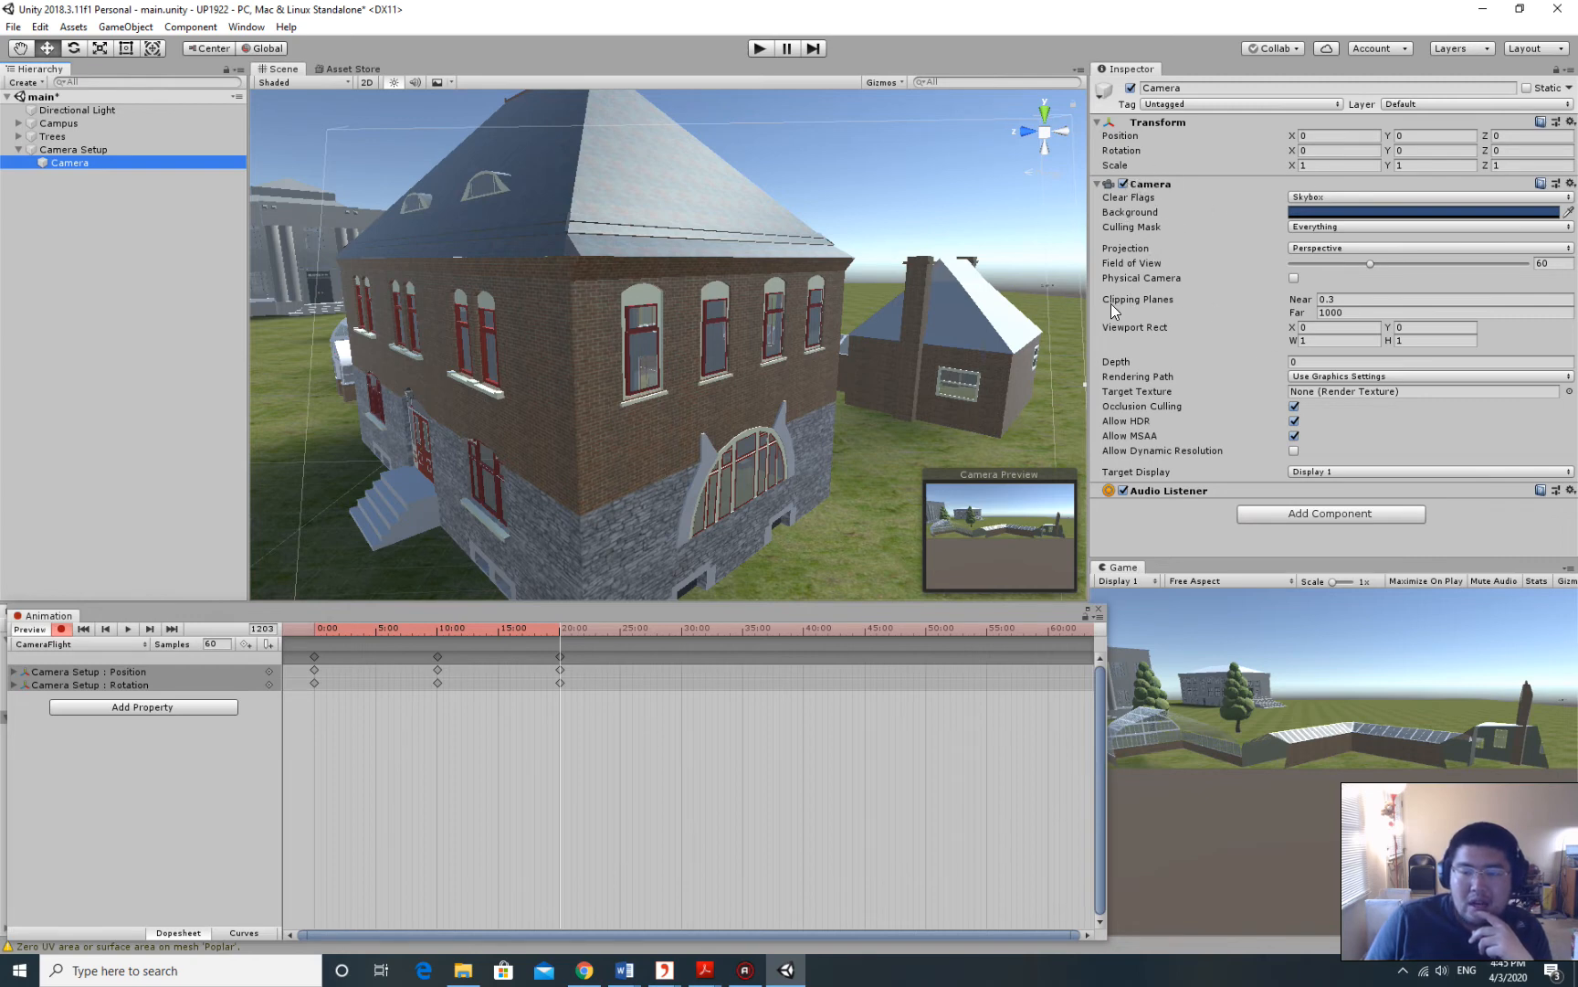
{"action": "mouse_move", "coordinate": [1108, 301]}
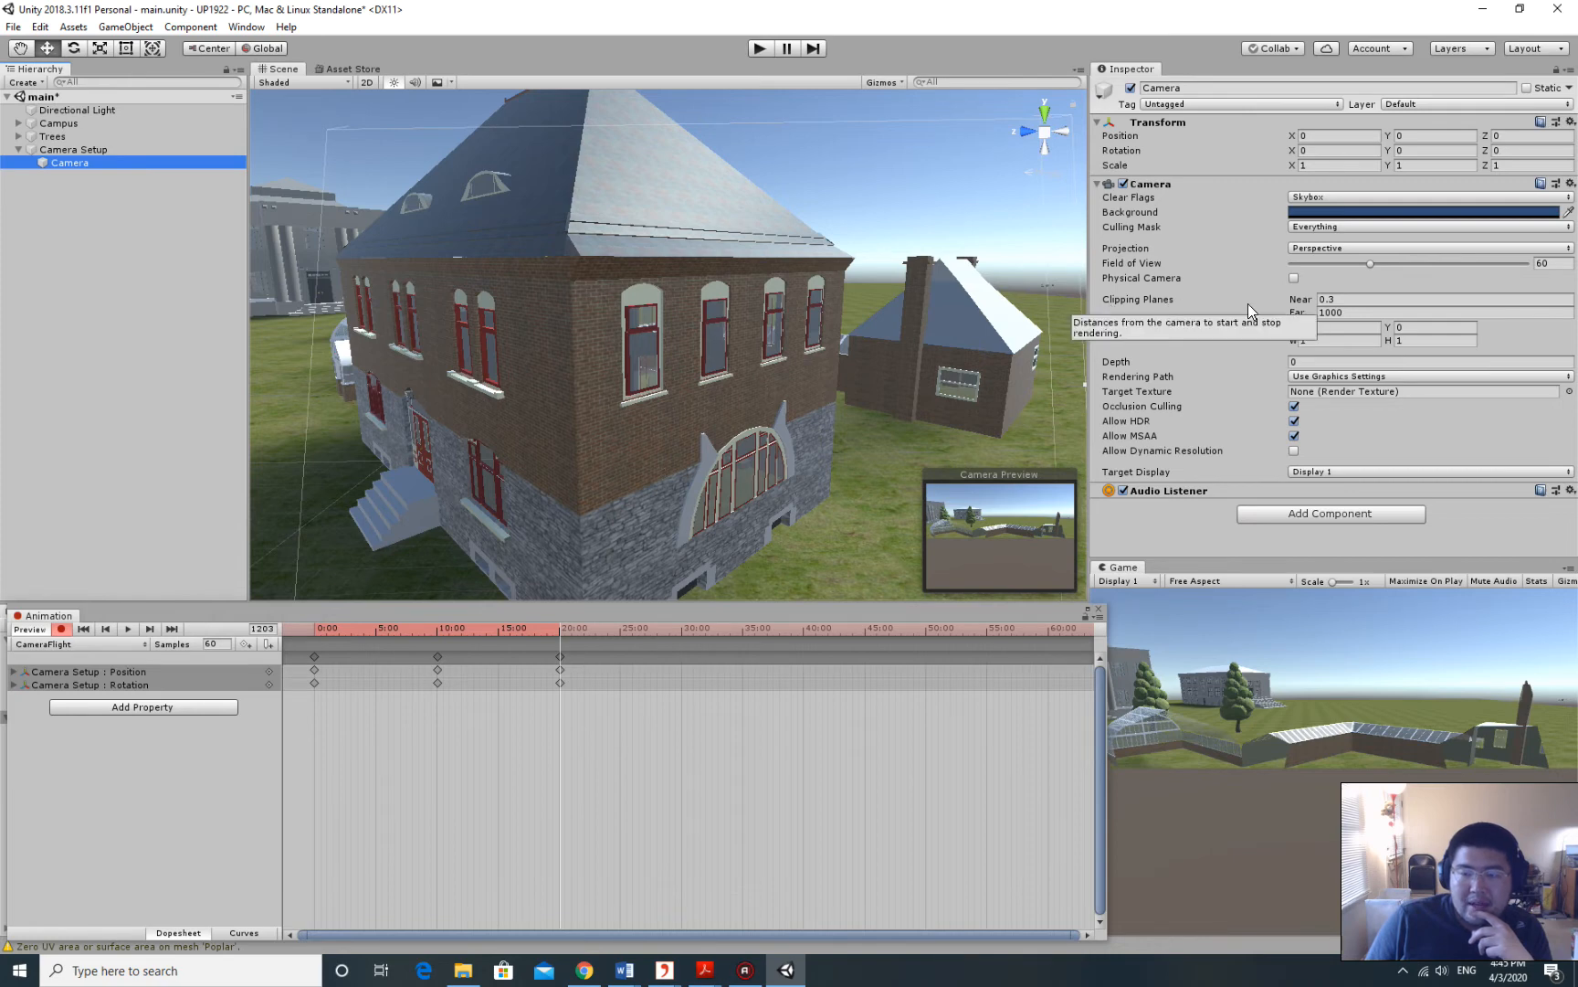
{"action": "left_click", "coordinate": [1343, 302]}
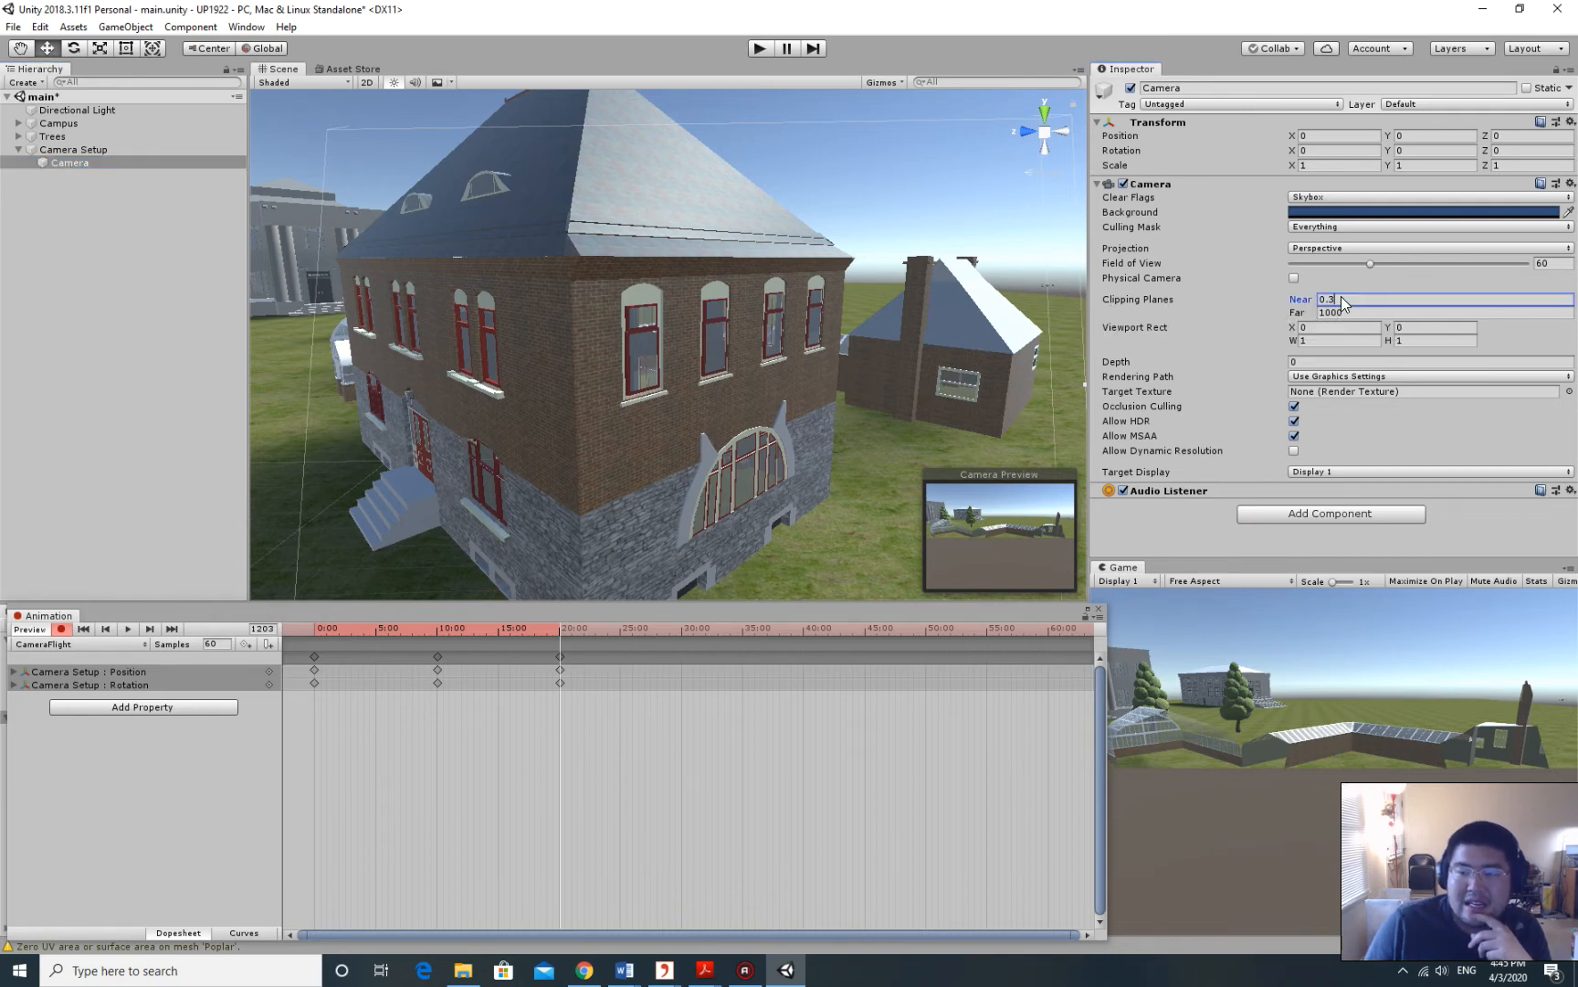
{"action": "key", "text": "BackSpace"}
{"action": "key", "text": "BackSpace"}
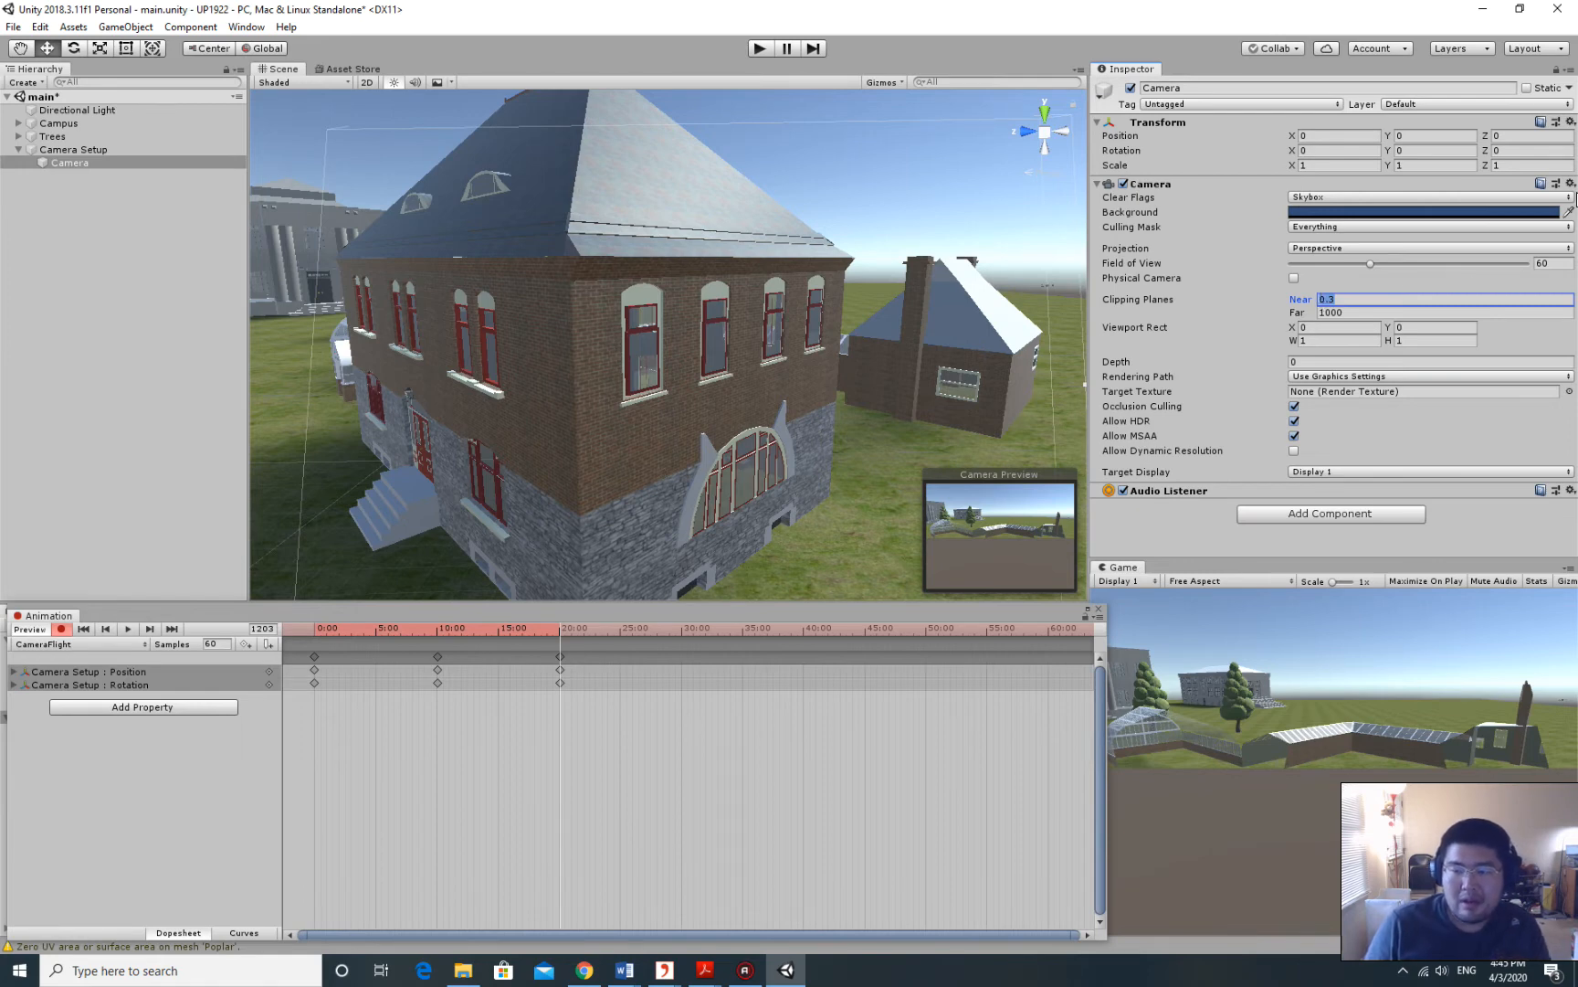
{"action": "type", "text": "0"}
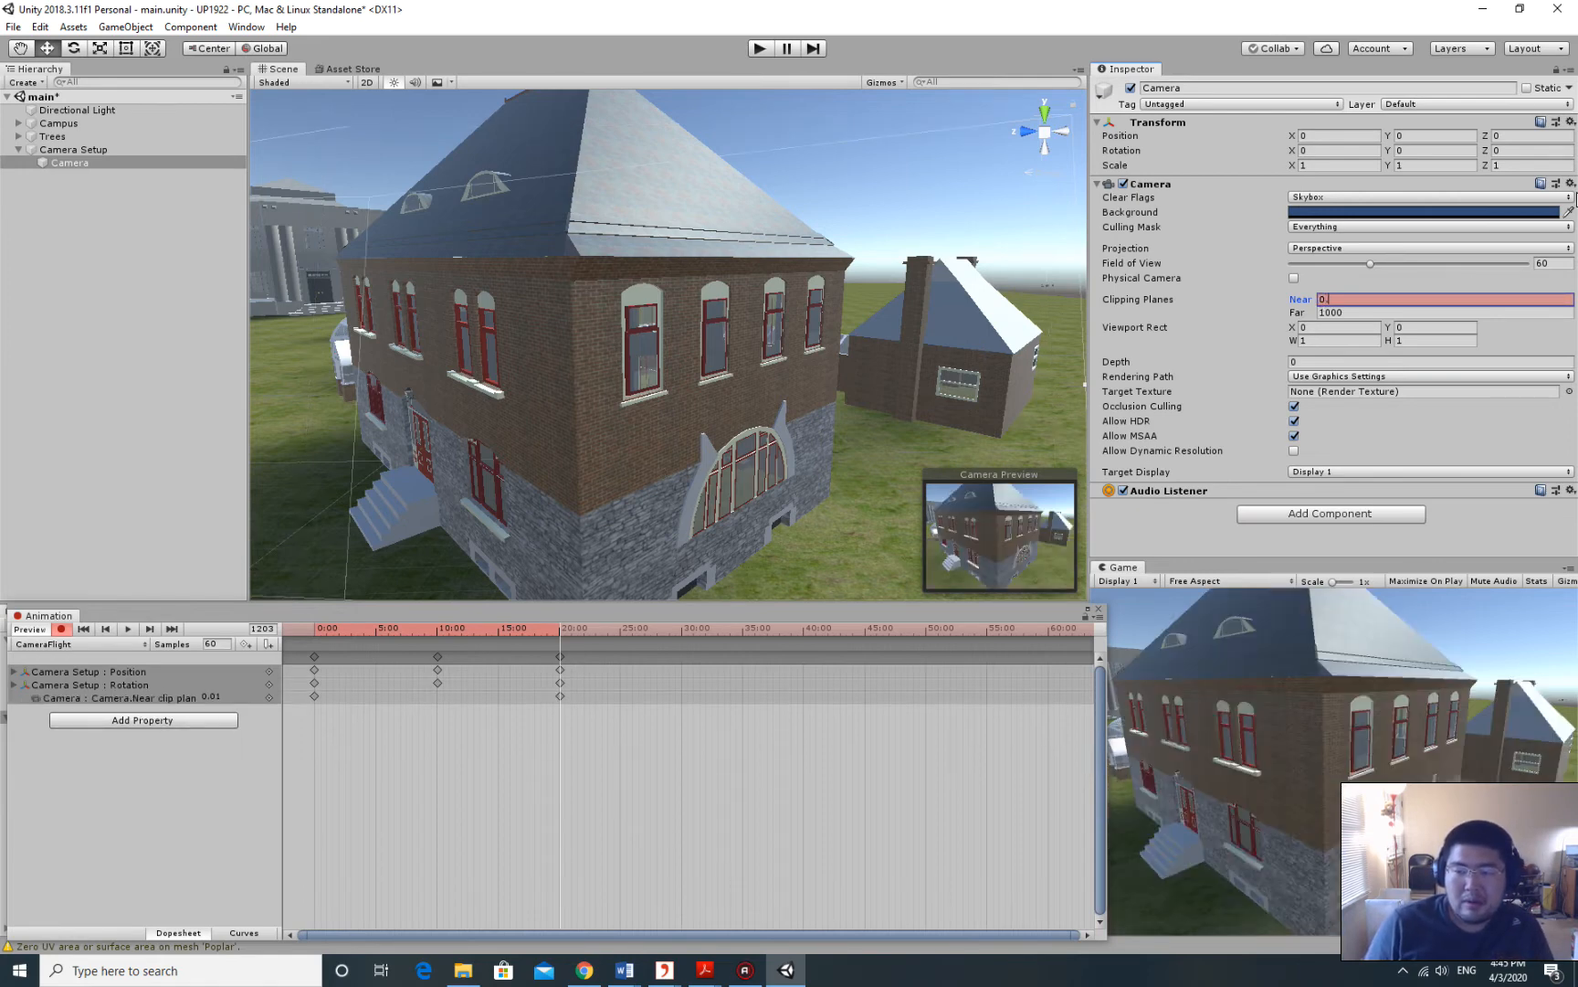
{"action": "type", "text": ".02"}
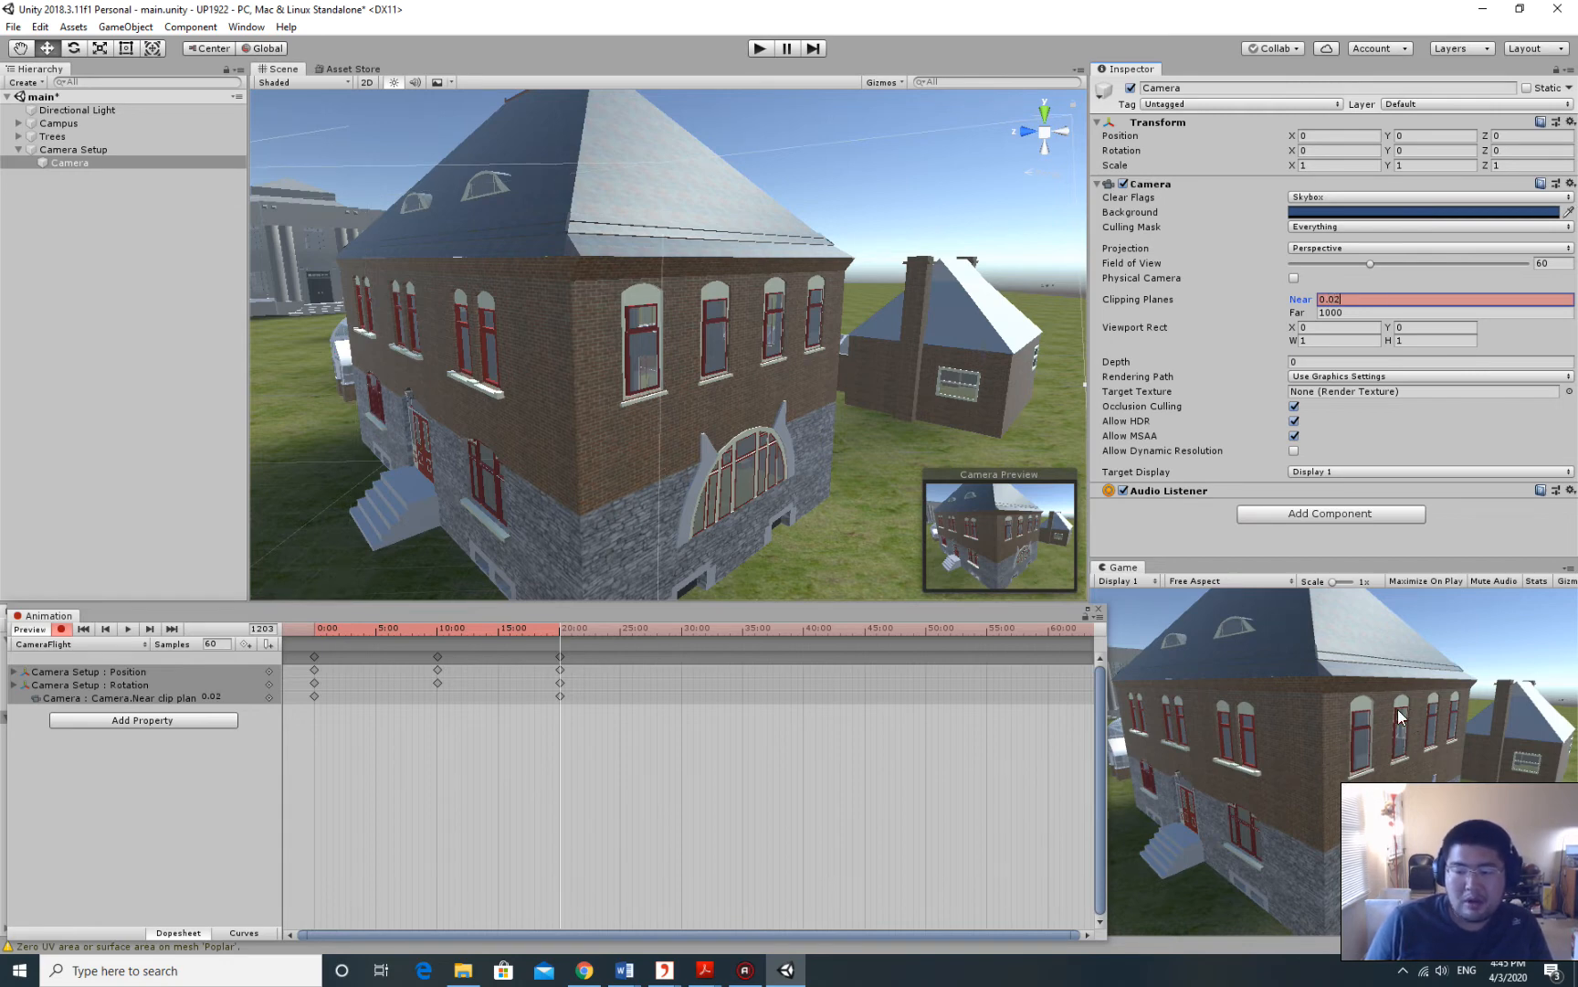
{"action": "left_click_drag", "start_coordinate": [861, 347], "coordinate": [1284, 538], "text": "alt"}
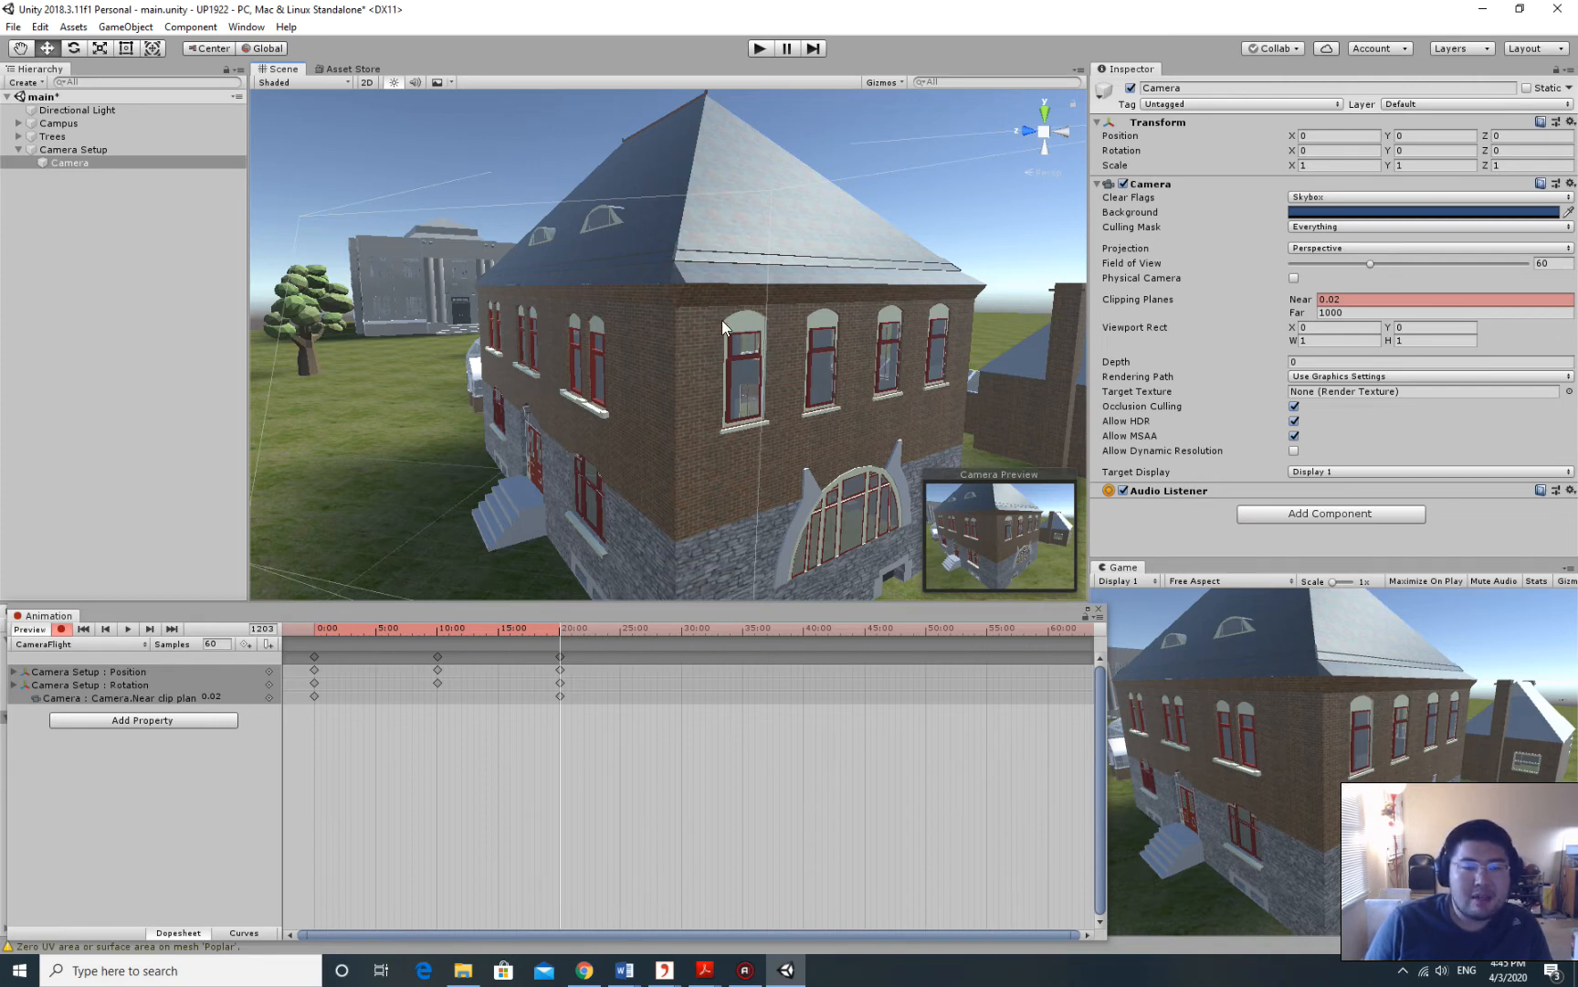
{"action": "left_click_drag", "start_coordinate": [959, 291], "coordinate": [915, 278], "text": "alt"}
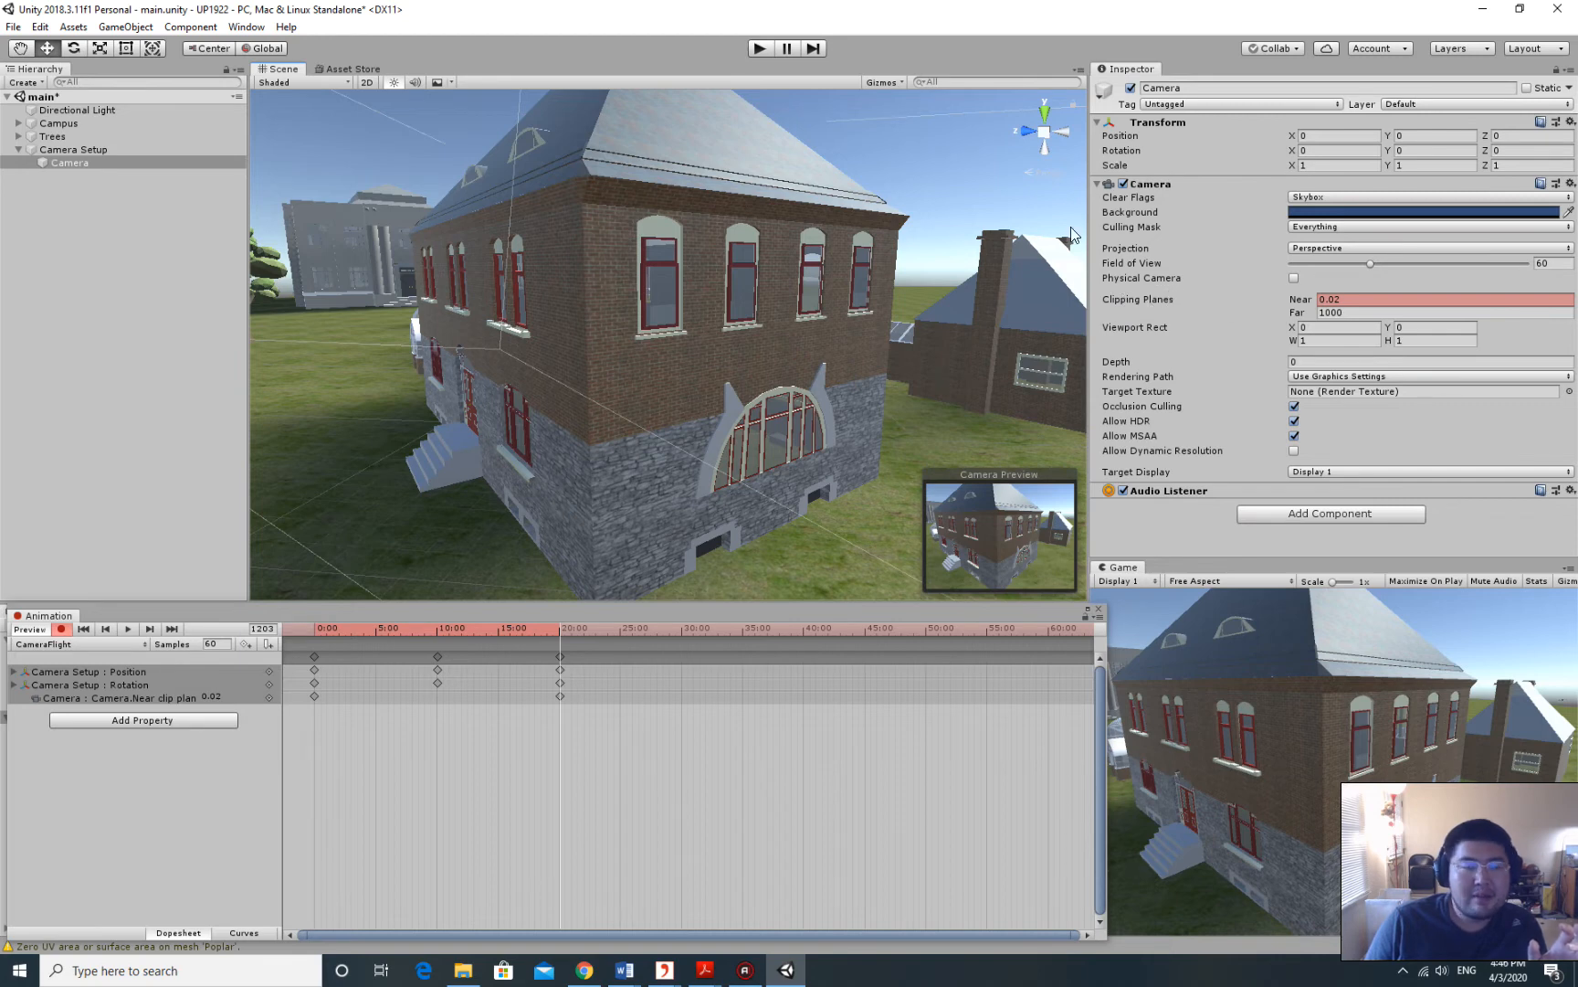
Collapse and select Camera Setup, then rewind the flythrough preview to an early frame.
{"action": "left_click", "coordinate": [90, 150]}
{"action": "left_click", "coordinate": [78, 163]}
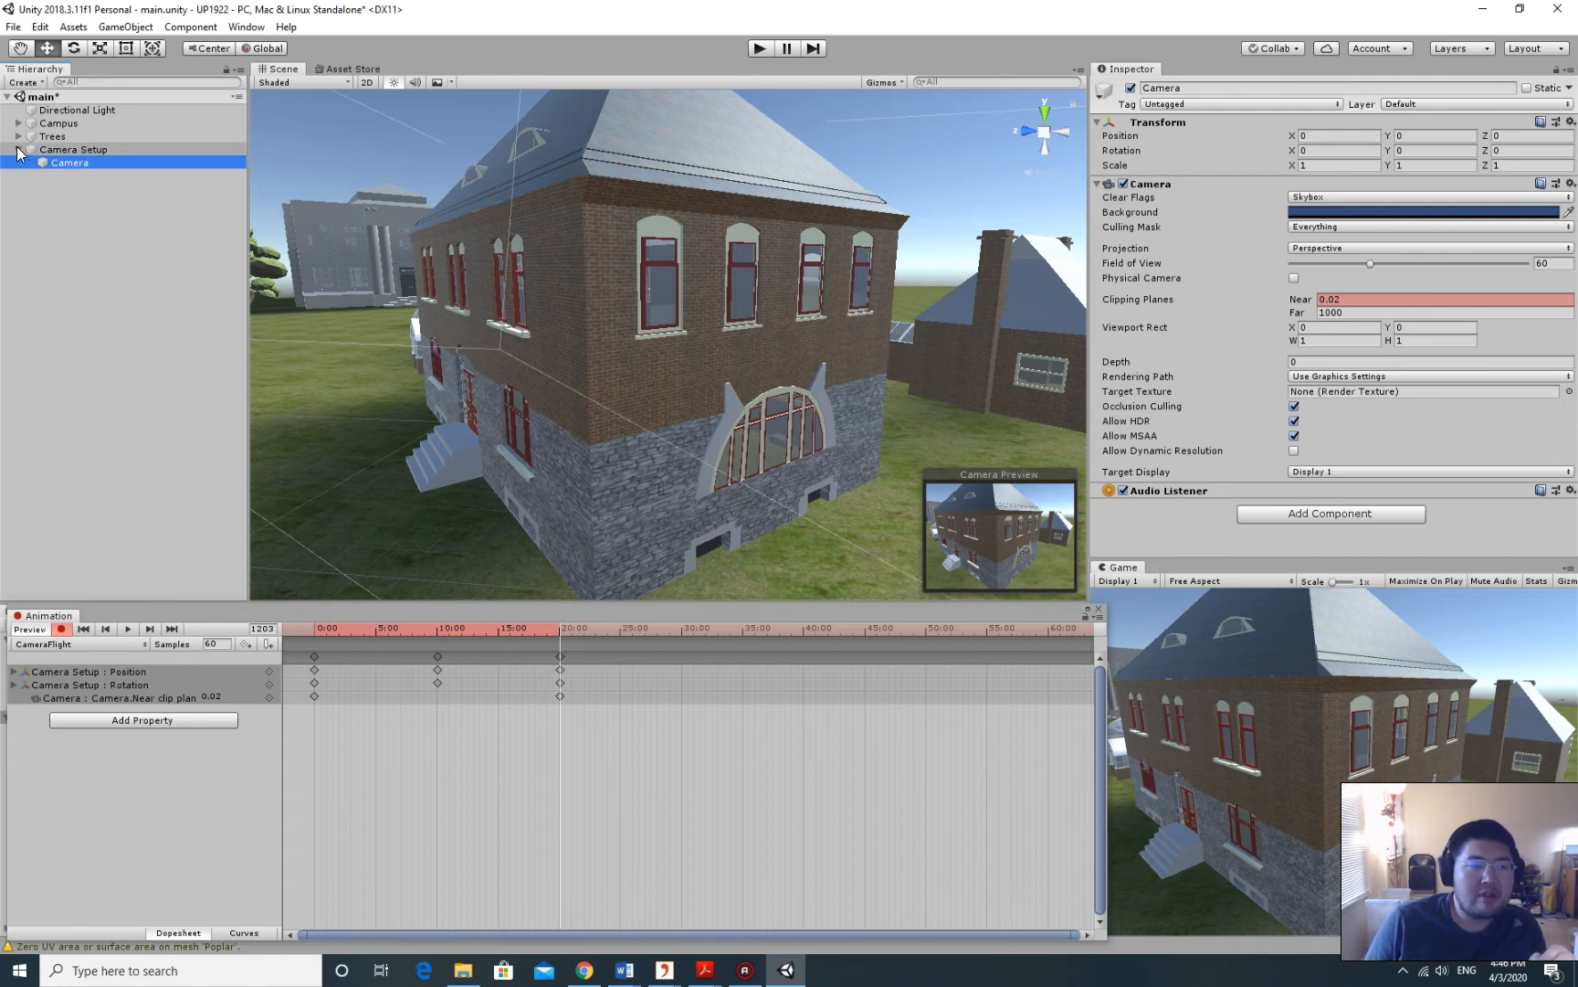
{"action": "left_click", "coordinate": [18, 149]}
{"action": "left_click", "coordinate": [57, 149]}
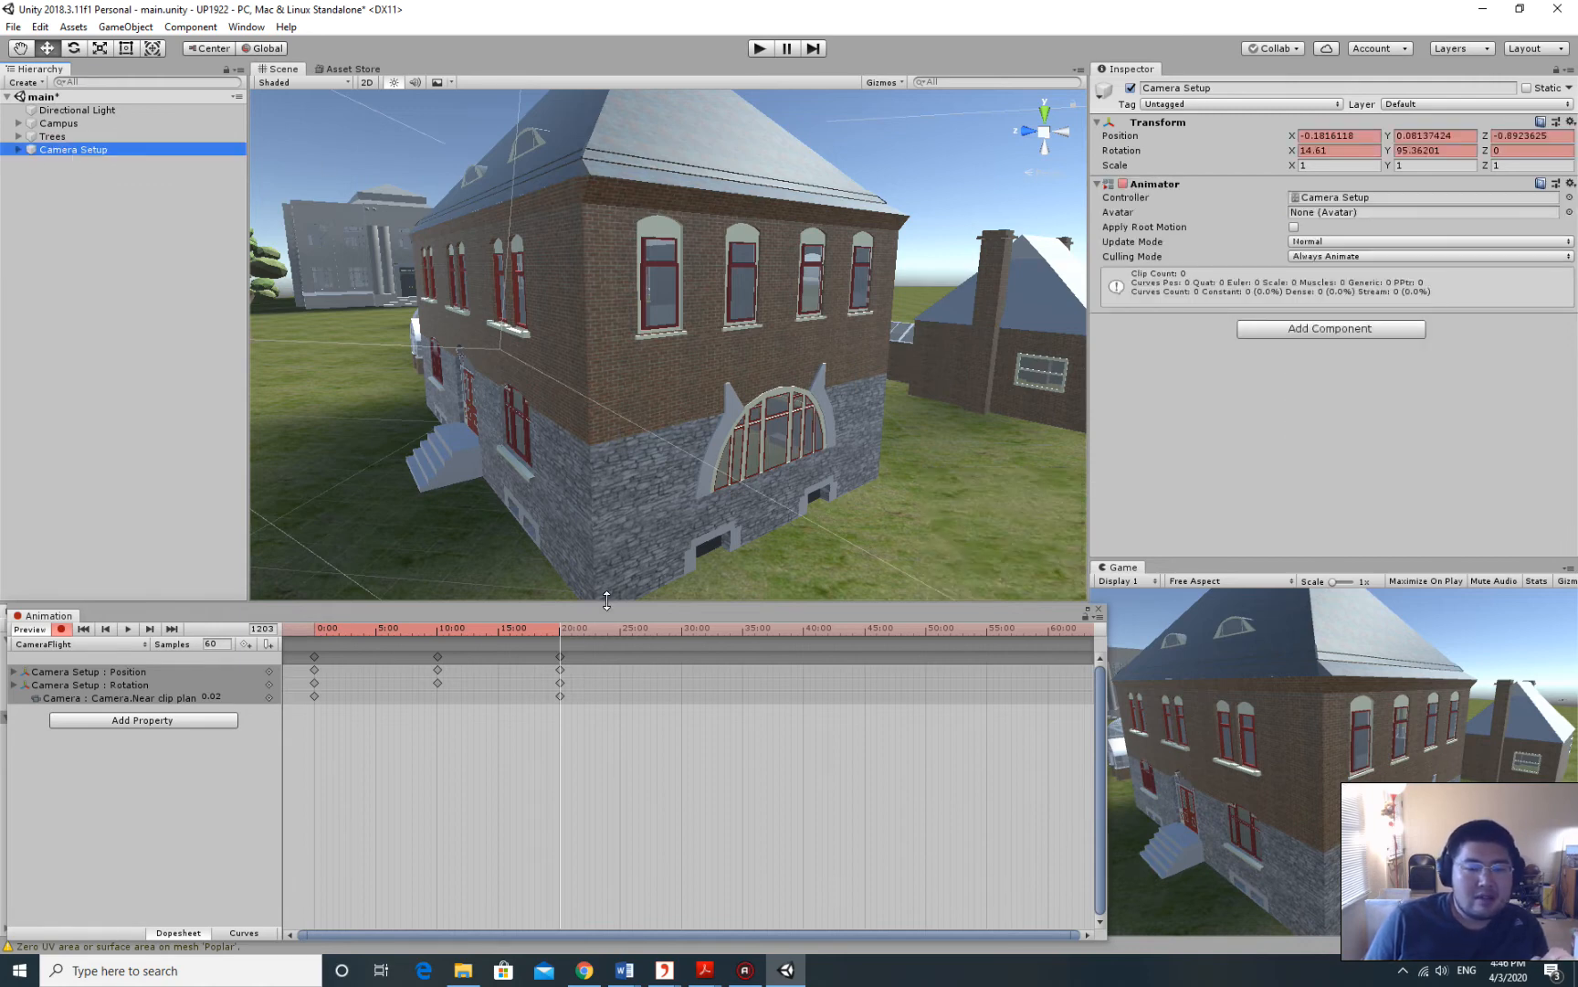
{"action": "left_click_drag", "start_coordinate": [561, 628], "coordinate": [508, 628]}
Select the 20:00 keys, close their menu without deleting, and move the playhead to 30:00.
{"action": "right_click", "coordinate": [559, 658]}
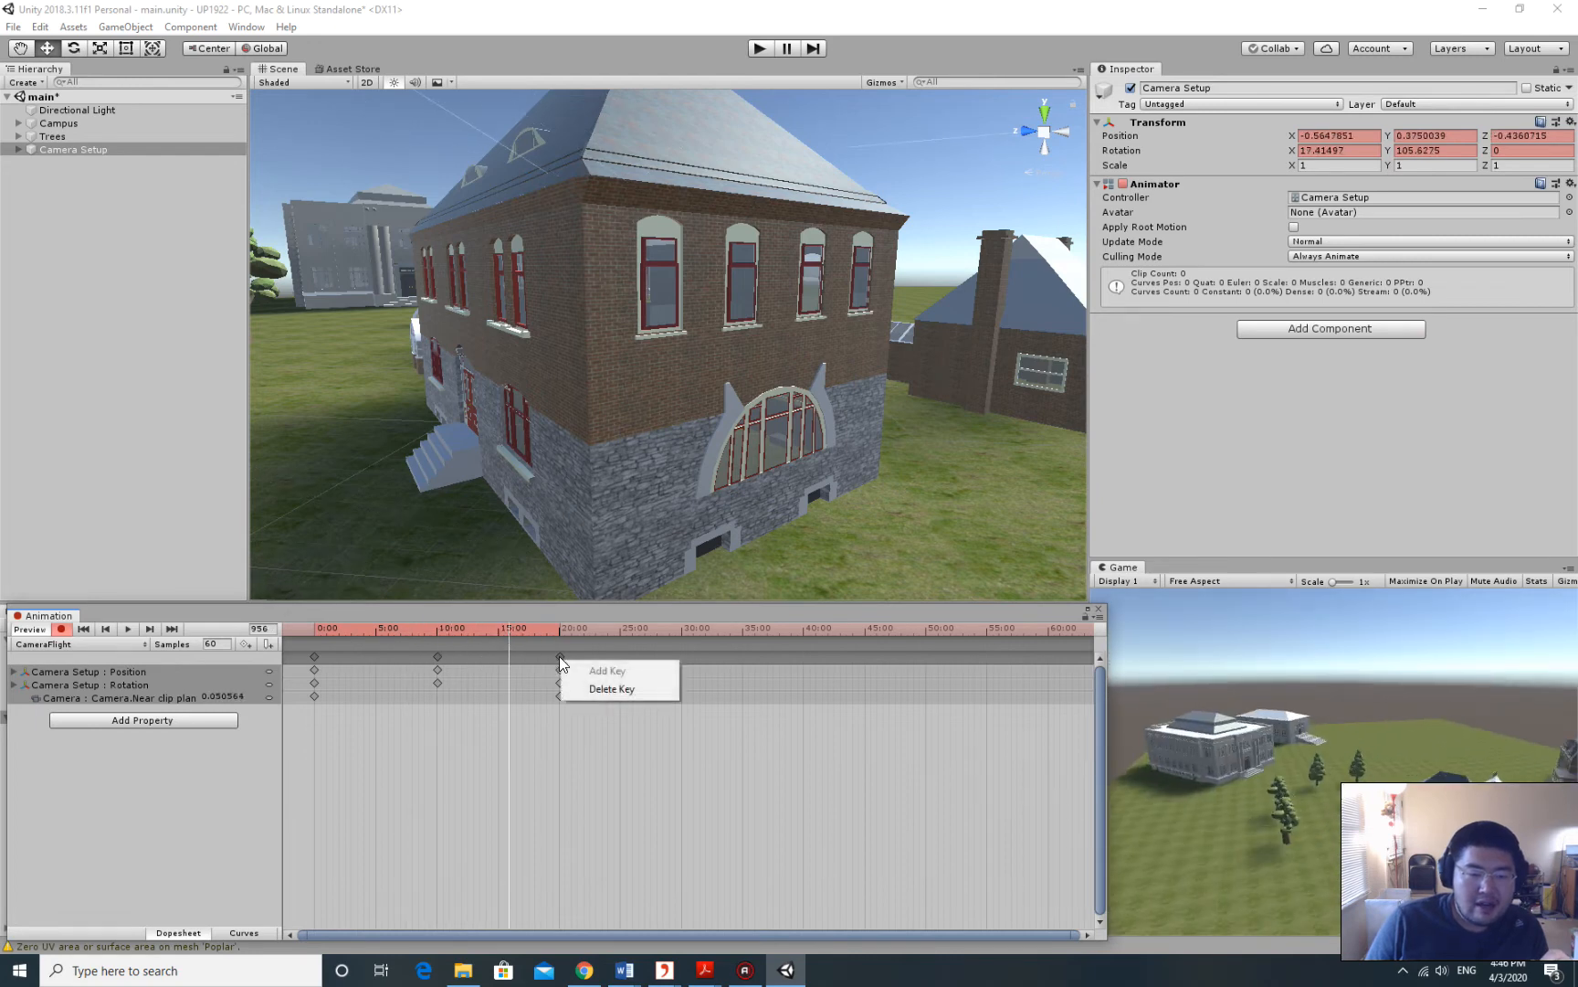
{"action": "left_click", "coordinate": [557, 656]}
{"action": "left_click", "coordinate": [560, 657]}
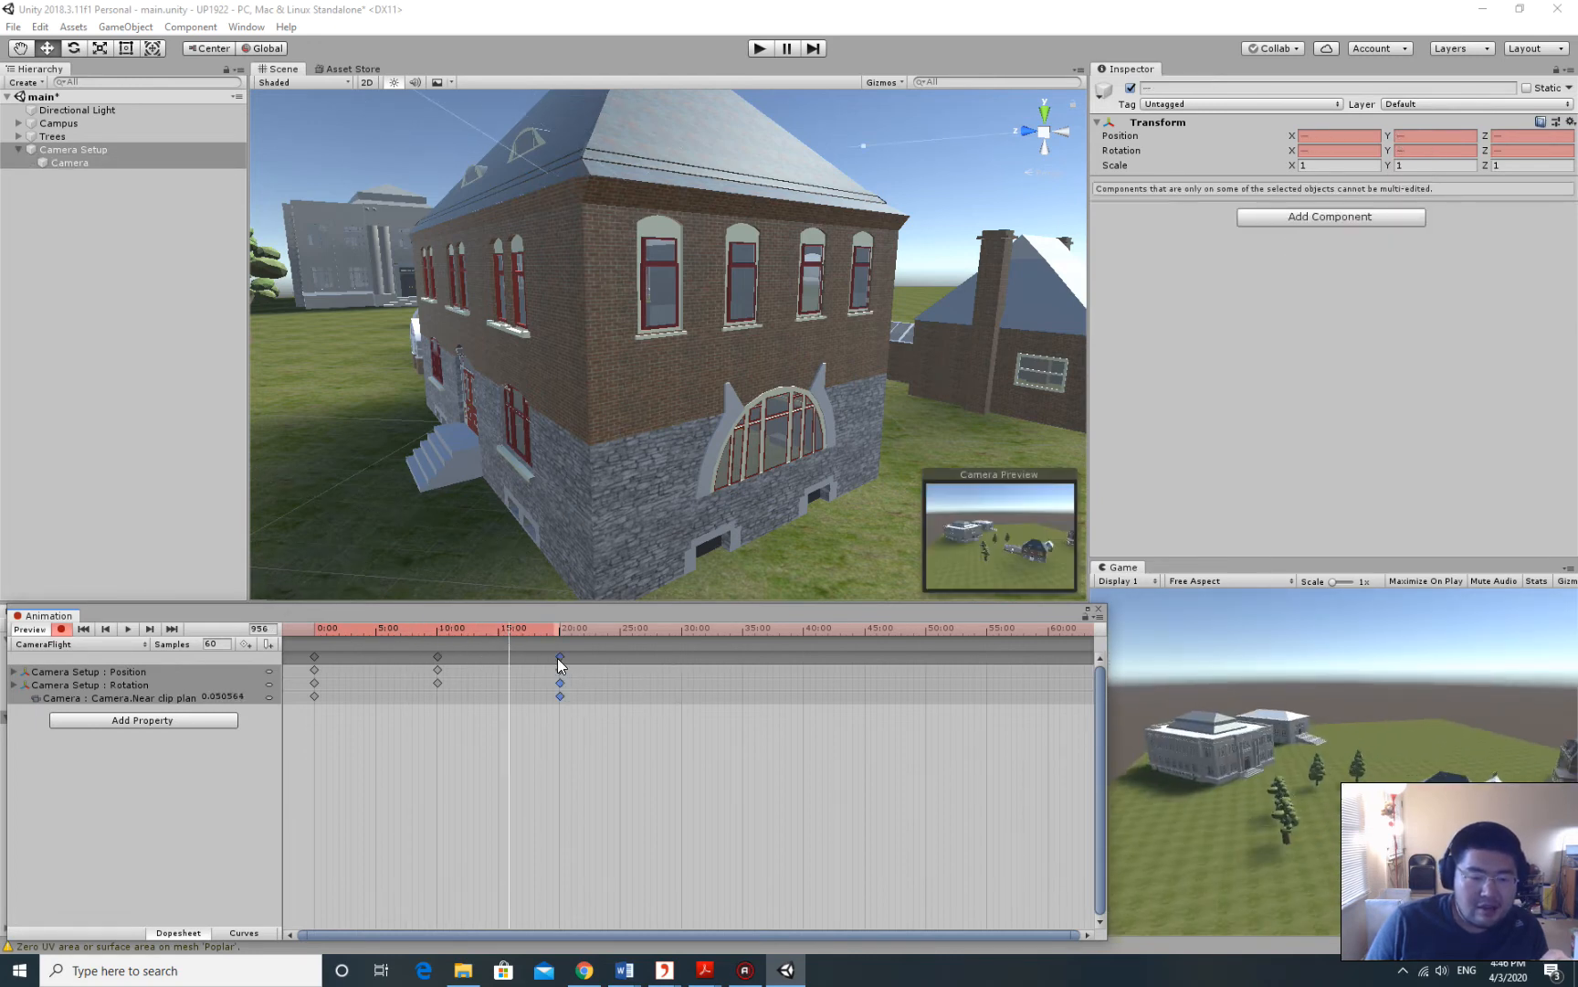
{"action": "right_click", "coordinate": [560, 659]}
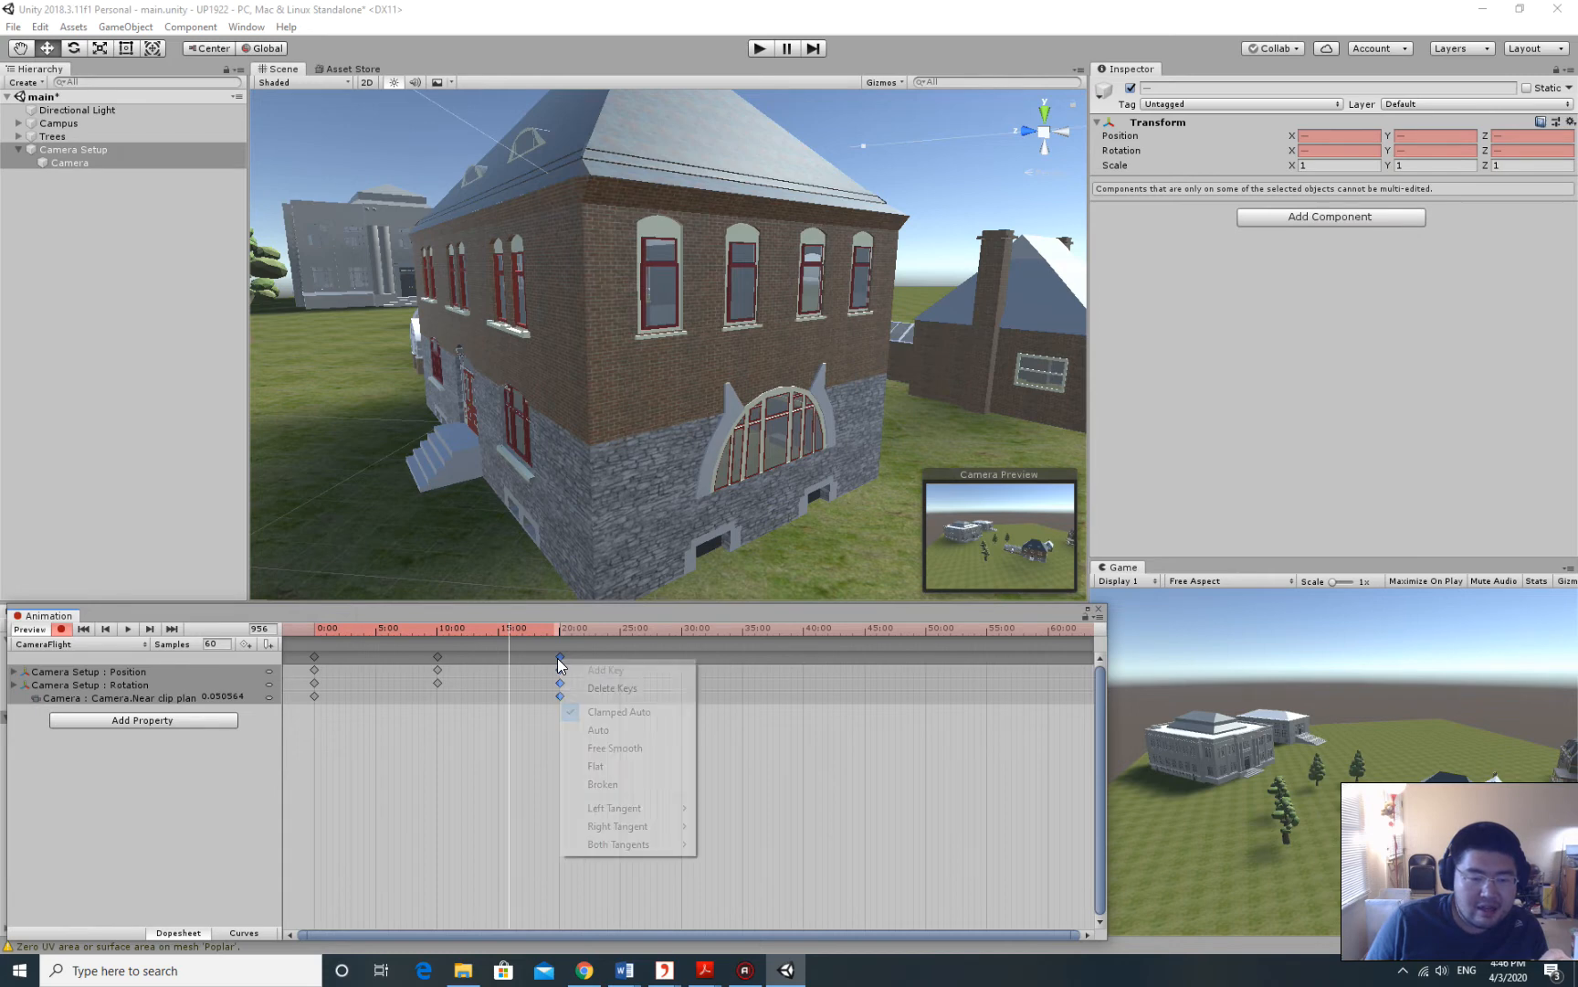
{"action": "left_click", "coordinate": [557, 609]}
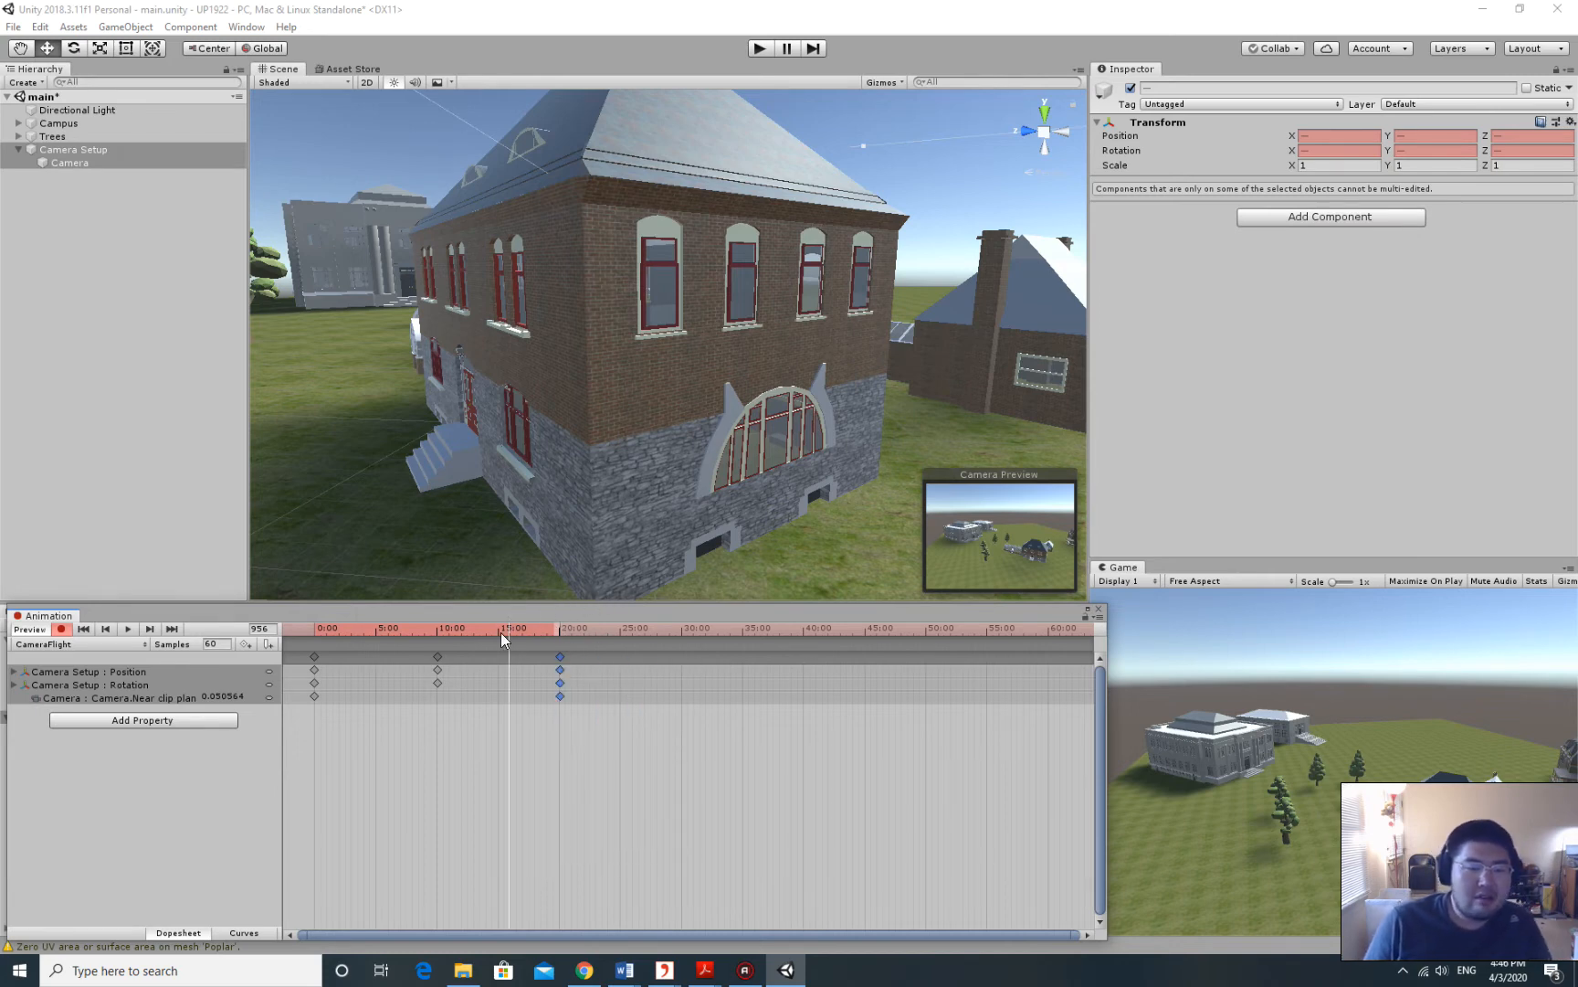
{"action": "left_click_drag", "start_coordinate": [507, 625], "coordinate": [682, 620]}
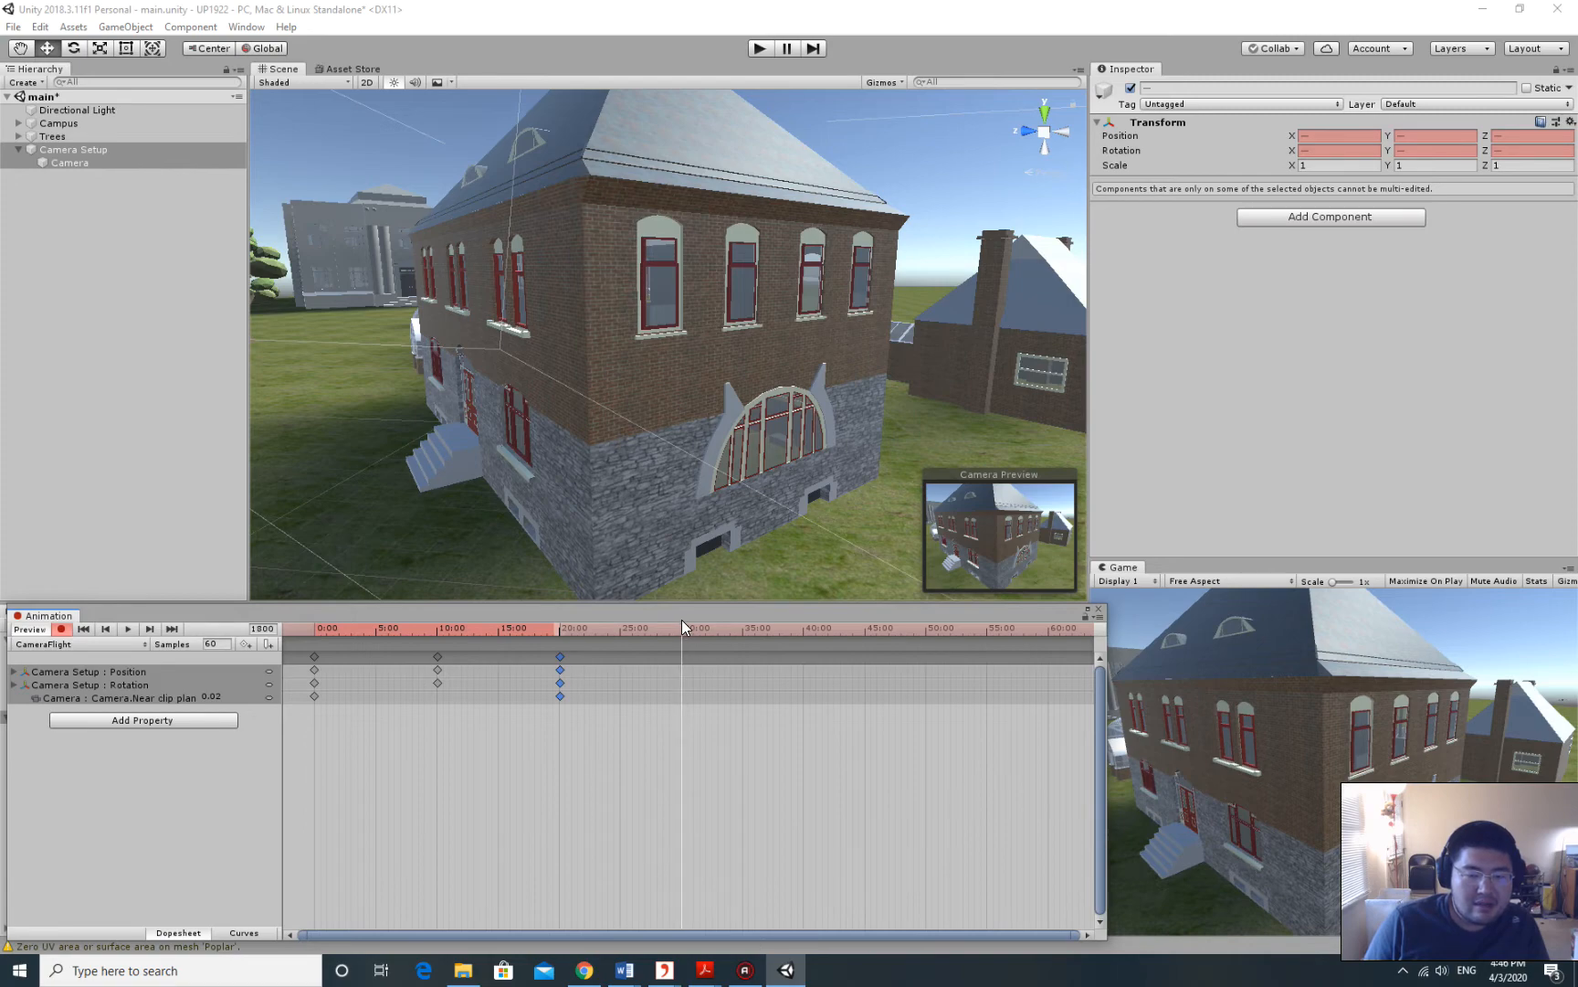
Zoom the Scene view out to an overview of the campus.
{"action": "scroll", "coordinate": [822, 375], "scroll_direction": "down", "scroll_amount": 10}
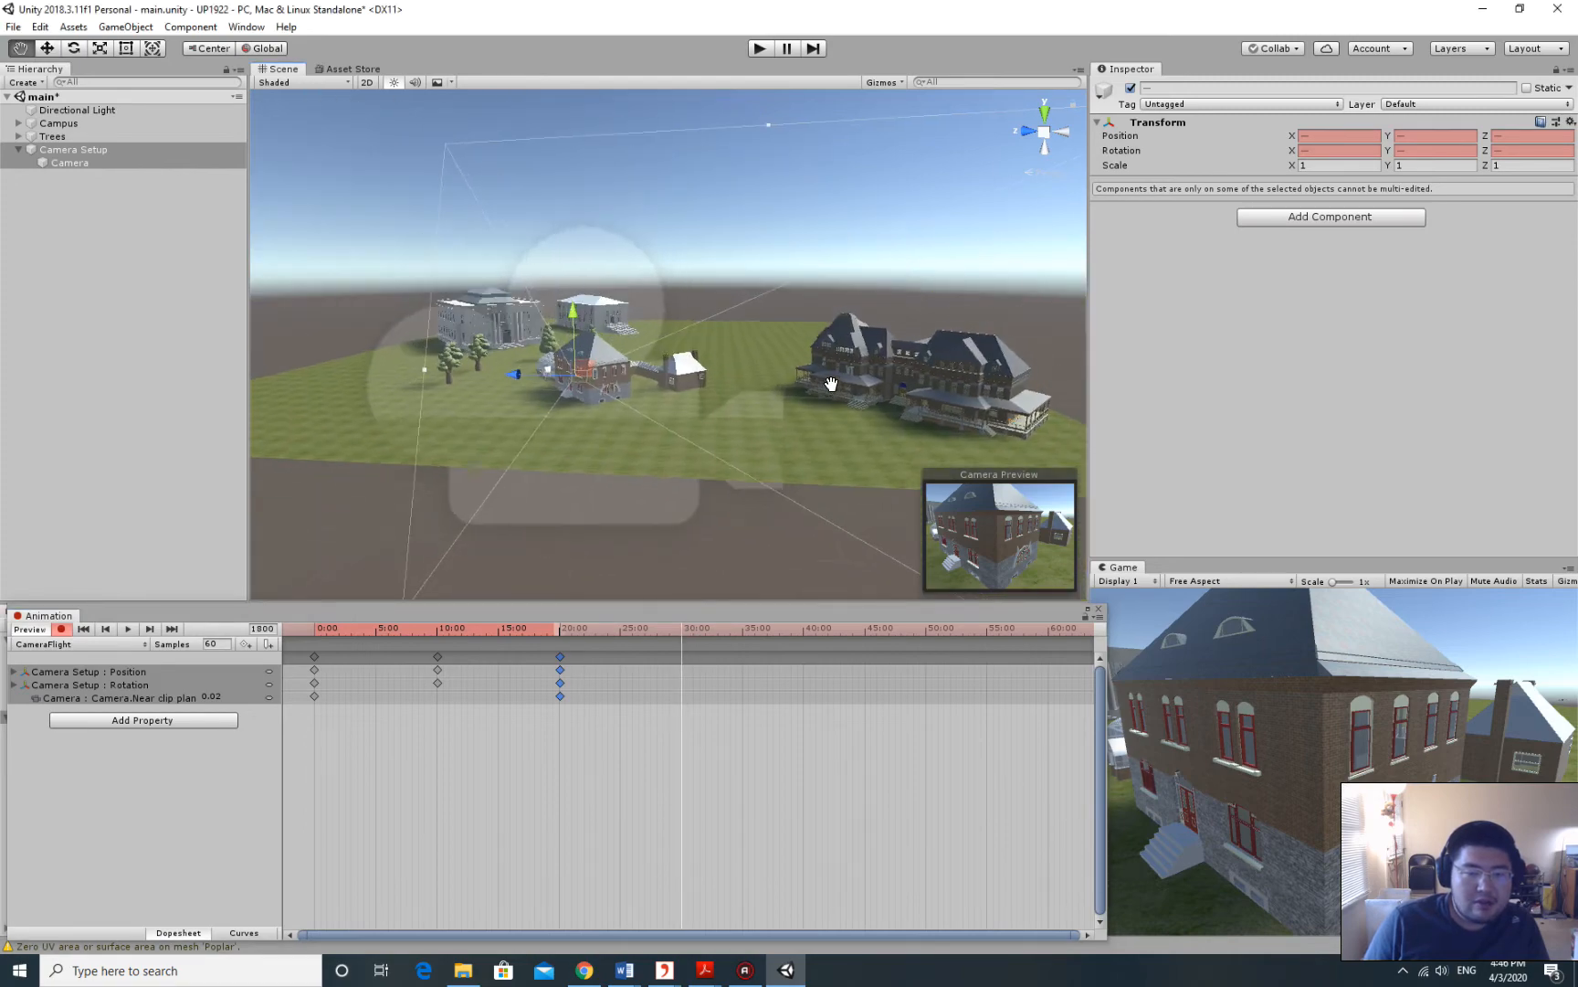
{"action": "middle_click_drag", "start_coordinate": [788, 378], "coordinate": [785, 408]}
{"action": "right_click_drag", "start_coordinate": [785, 409], "coordinate": [783, 425]}
{"action": "middle_click_drag", "start_coordinate": [884, 376], "coordinate": [725, 399]}
{"action": "left_click_drag", "start_coordinate": [726, 400], "coordinate": [879, 321], "text": "alt"}
{"action": "middle_click_drag", "start_coordinate": [878, 322], "coordinate": [850, 331]}
{"action": "scroll", "coordinate": [883, 322], "scroll_direction": "up", "scroll_amount": 3}
{"action": "scroll", "coordinate": [884, 322], "scroll_direction": "down", "scroll_amount": 3}
Rotate and pan the Scene view to frame the large porched building.
{"action": "right_click_drag", "start_coordinate": [863, 331], "coordinate": [819, 332]}
{"action": "middle_click_drag", "start_coordinate": [819, 332], "coordinate": [782, 335]}
{"action": "right_click_drag", "start_coordinate": [895, 338], "coordinate": [842, 340]}
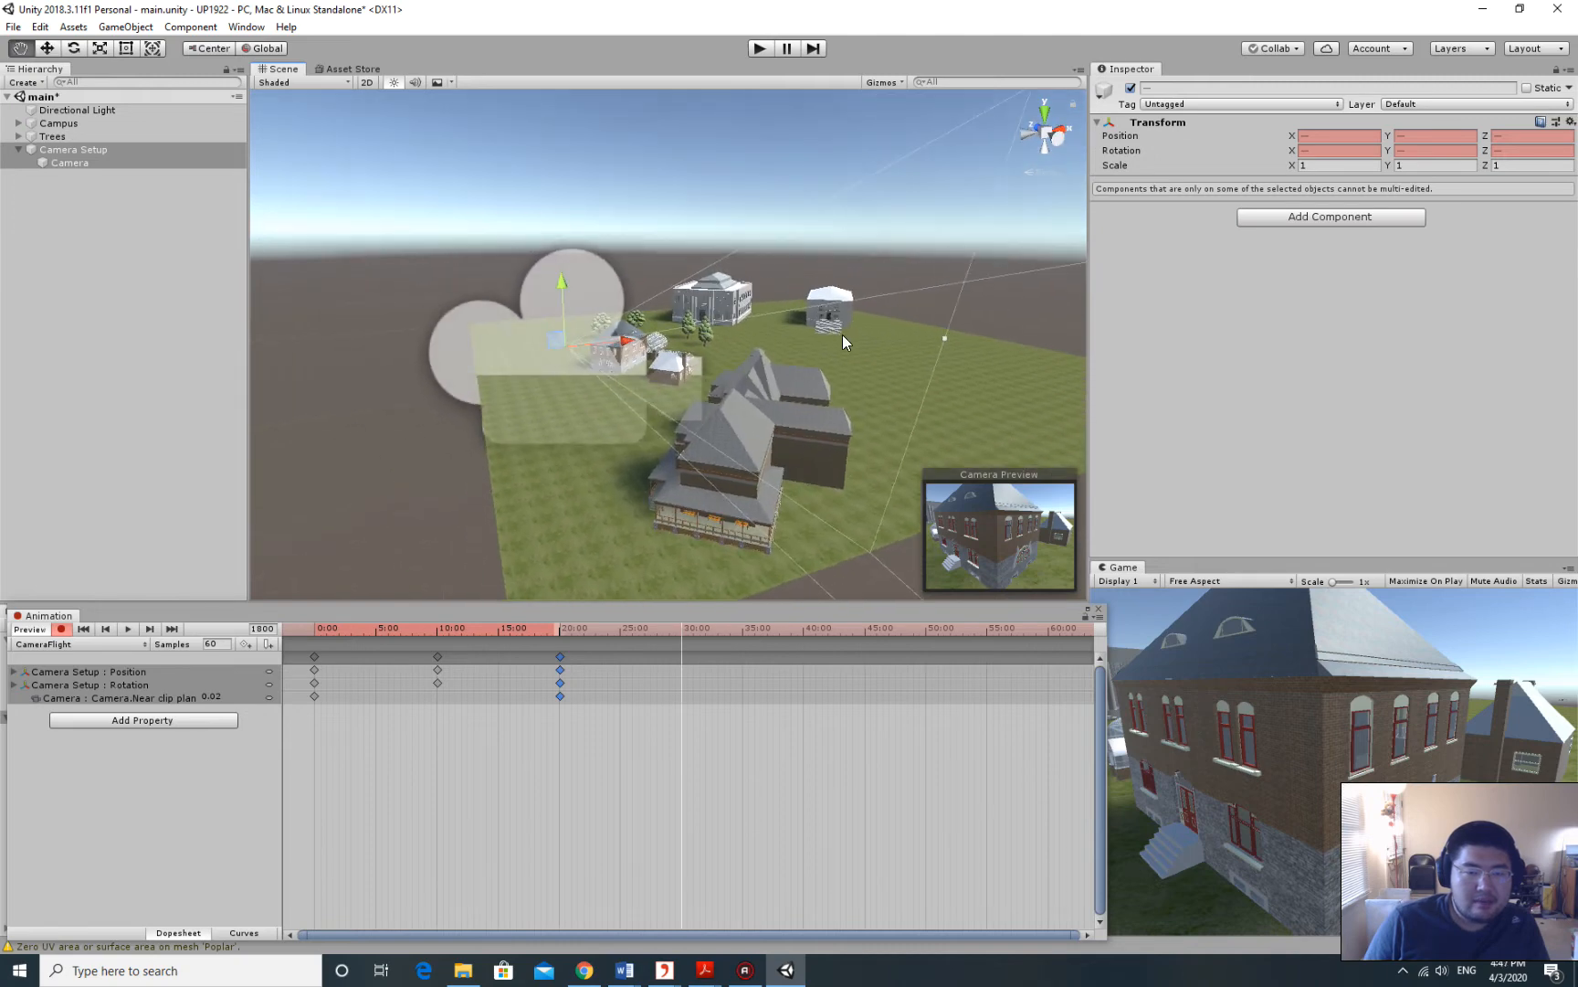
{"action": "middle_click_drag", "start_coordinate": [843, 340], "coordinate": [793, 338]}
{"action": "left_click_drag", "start_coordinate": [793, 331], "coordinate": [917, 307], "text": "alt"}
{"action": "scroll", "coordinate": [911, 307], "scroll_direction": "down", "scroll_amount": 3}
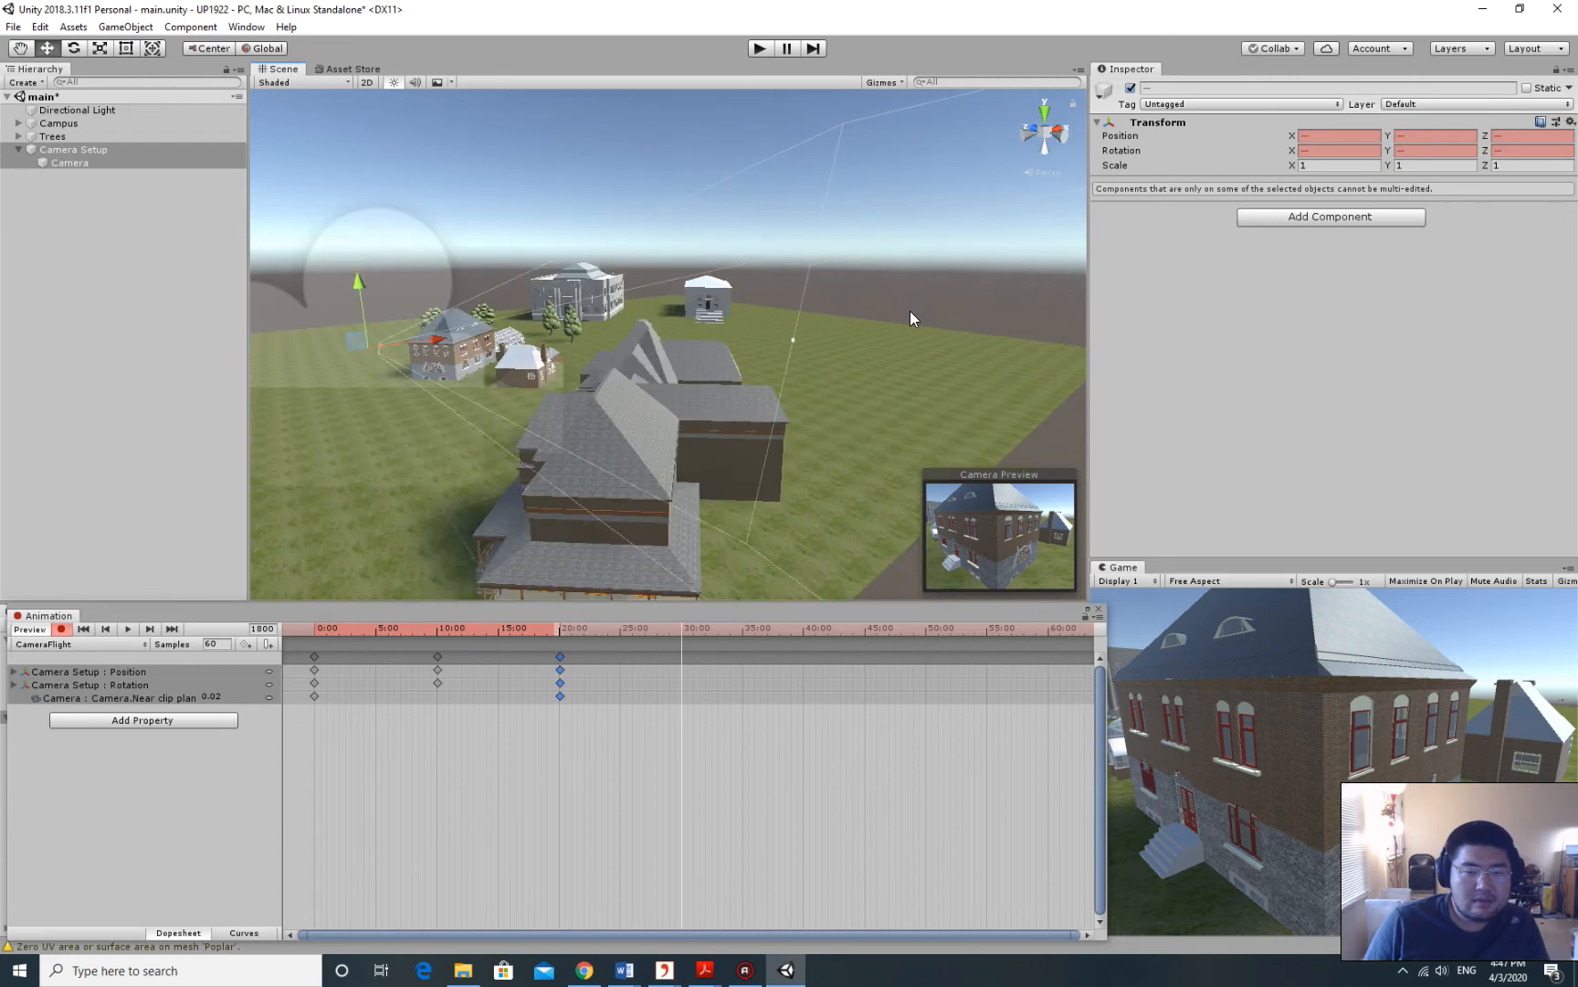
{"action": "scroll", "coordinate": [910, 312], "scroll_direction": "up", "scroll_amount": 3}
{"action": "middle_click_drag", "start_coordinate": [910, 312], "coordinate": [886, 285]}
{"action": "left_click_drag", "start_coordinate": [887, 283], "coordinate": [866, 226], "text": "alt"}
{"action": "scroll", "coordinate": [868, 280], "scroll_direction": "up", "scroll_amount": 4}
{"action": "scroll", "coordinate": [866, 280], "scroll_direction": "down", "scroll_amount": 4}
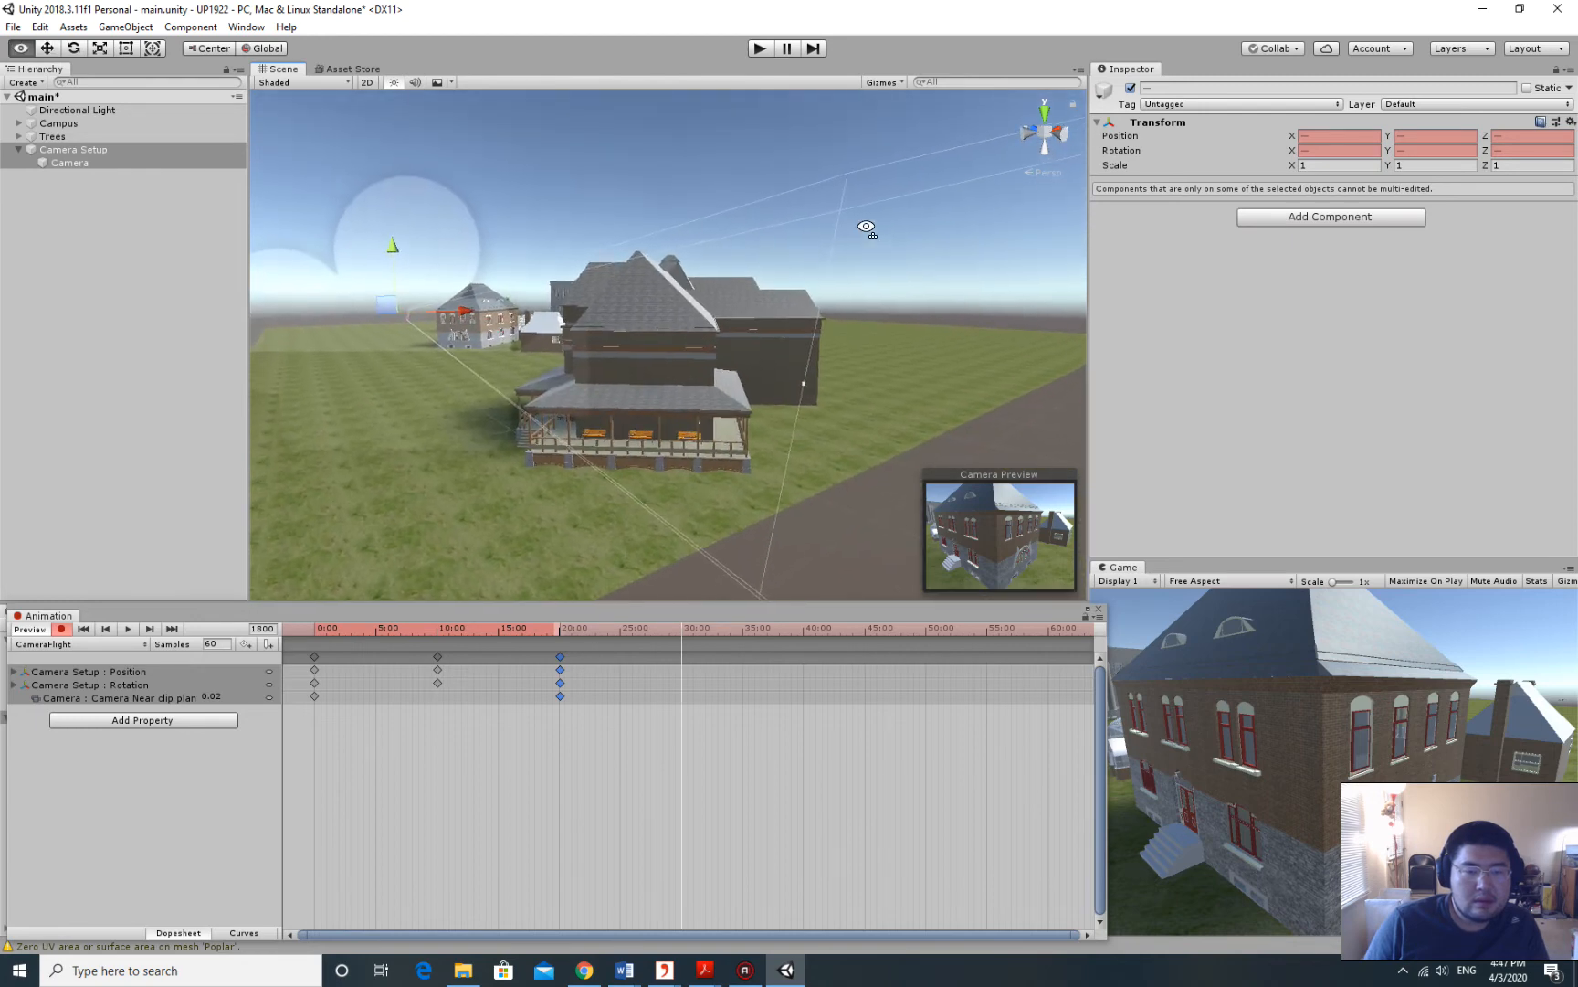
Align Camera Setup alone with the view to key it at 30:00, then deselect it.
{"action": "left_click", "coordinate": [70, 144]}
{"action": "left_click", "coordinate": [18, 150]}
{"action": "left_click", "coordinate": [80, 161]}
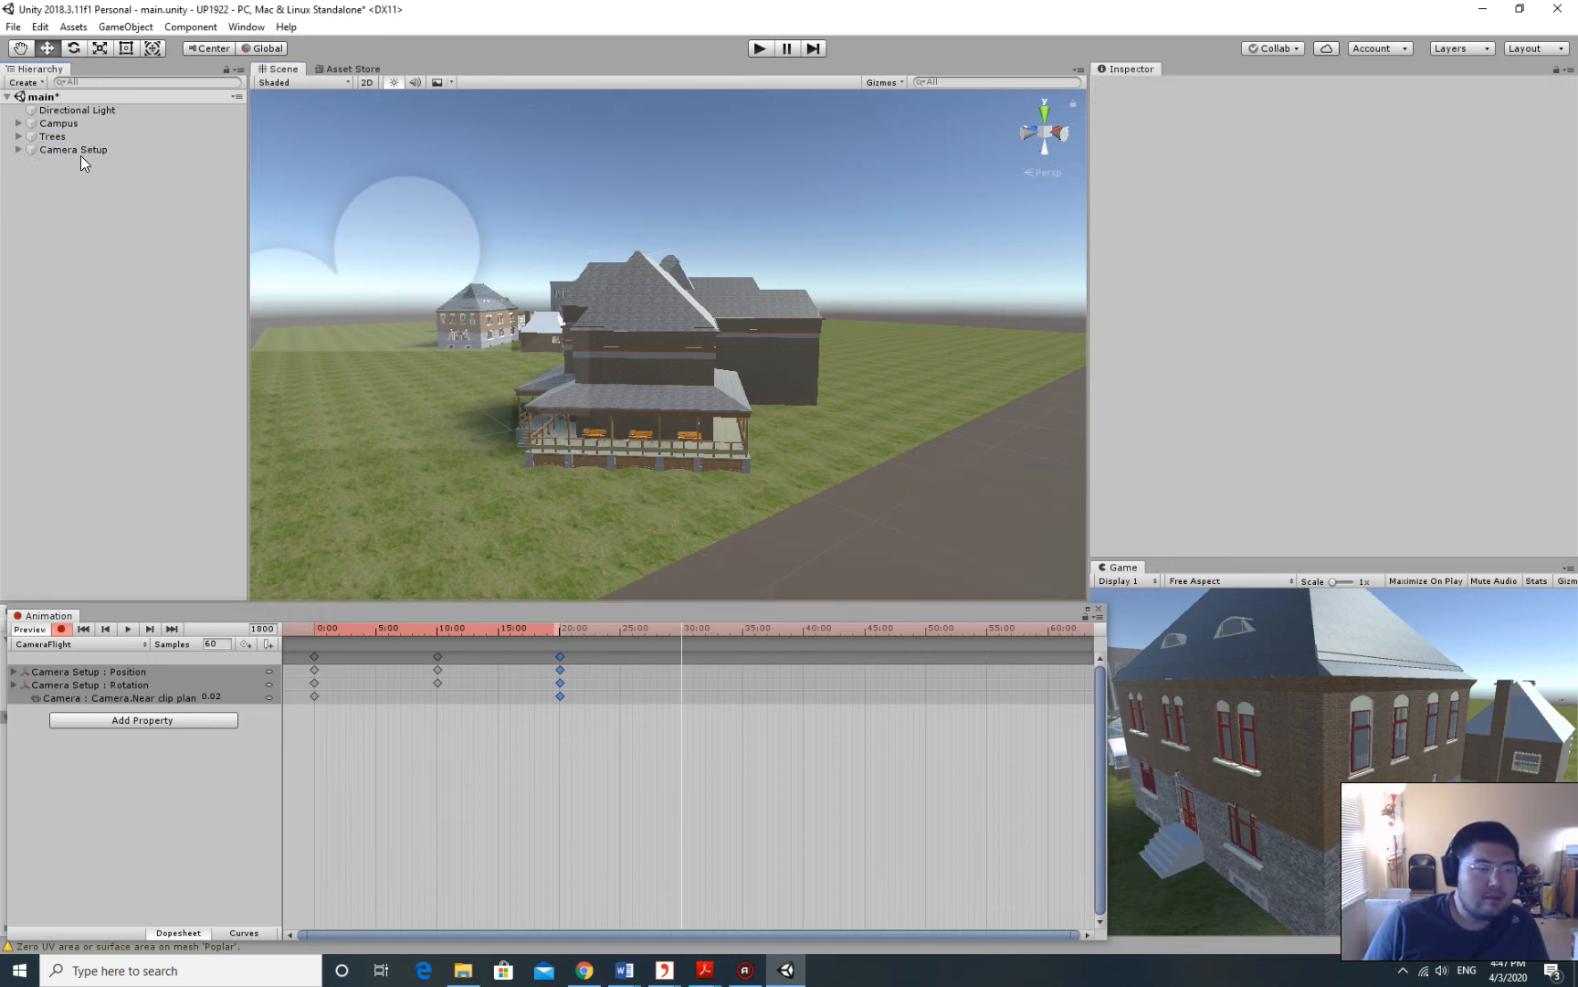
{"action": "left_click", "coordinate": [135, 153]}
{"action": "left_click", "coordinate": [127, 26]}
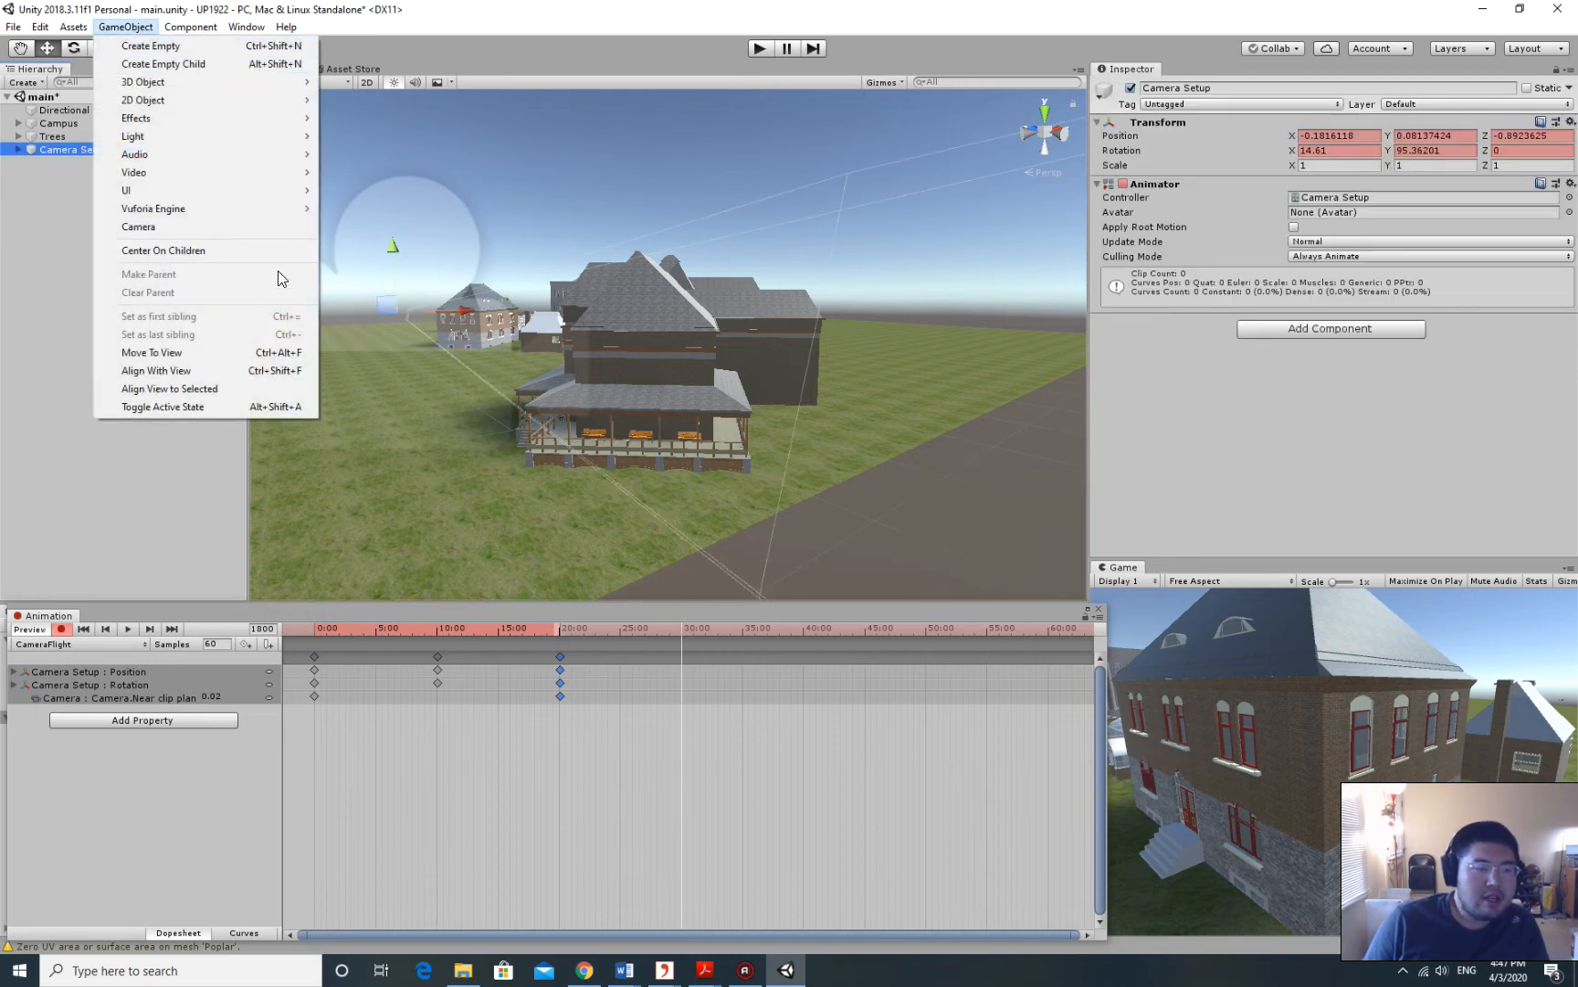
{"action": "left_click", "coordinate": [210, 371]}
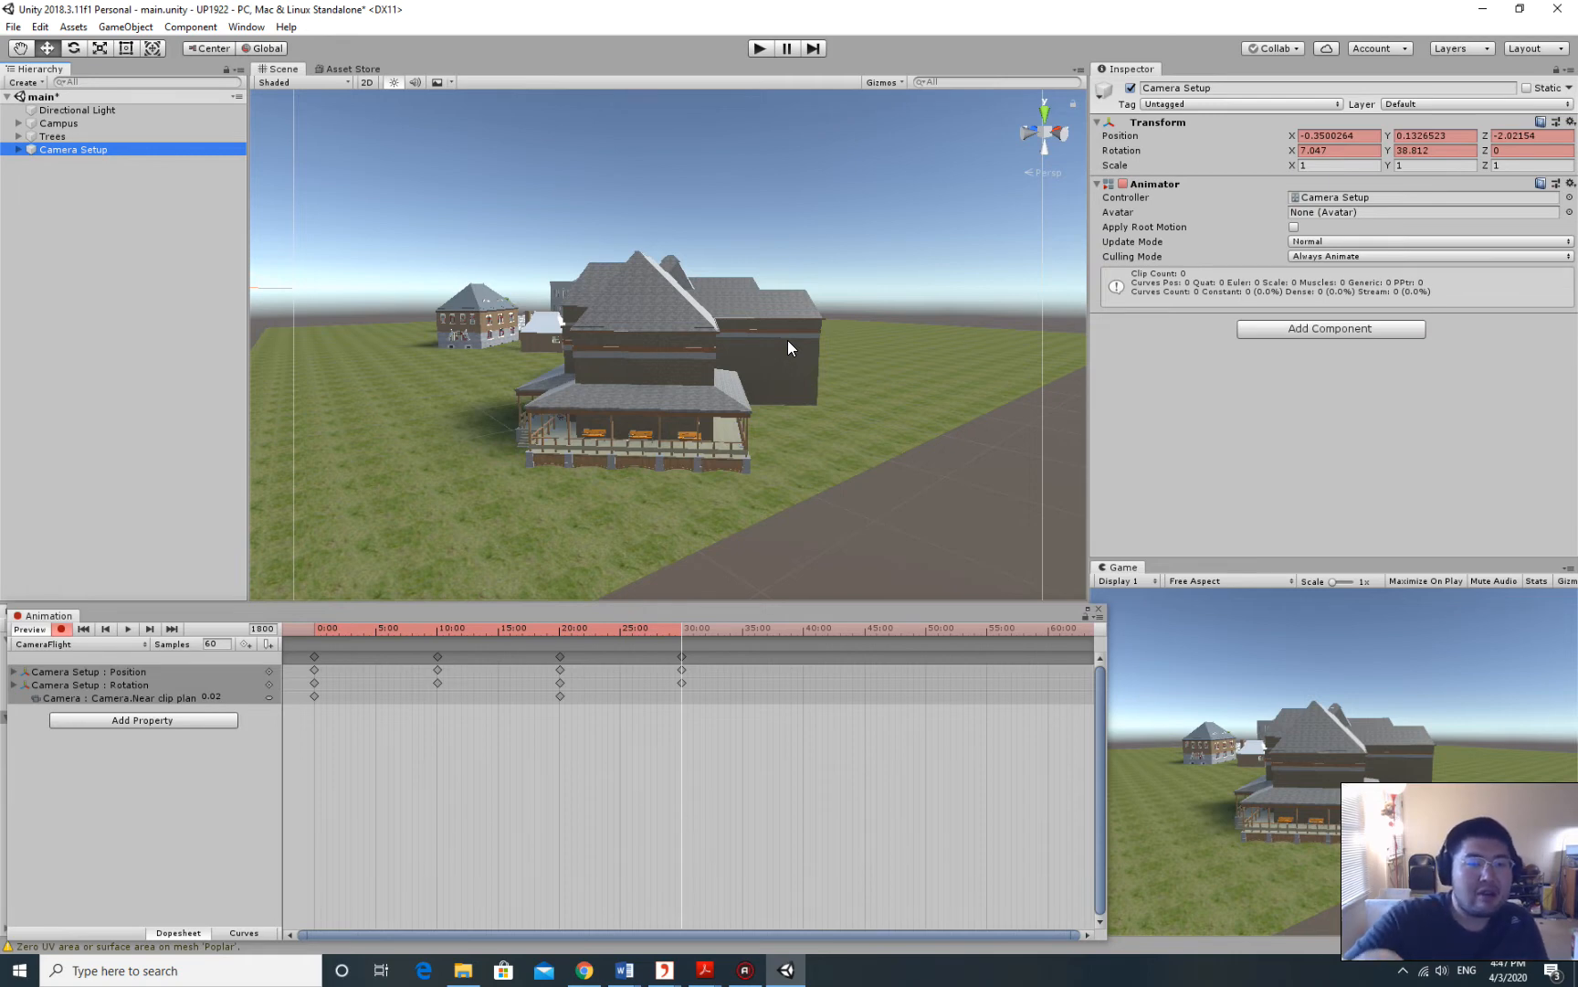
{"action": "left_click", "coordinate": [112, 205]}
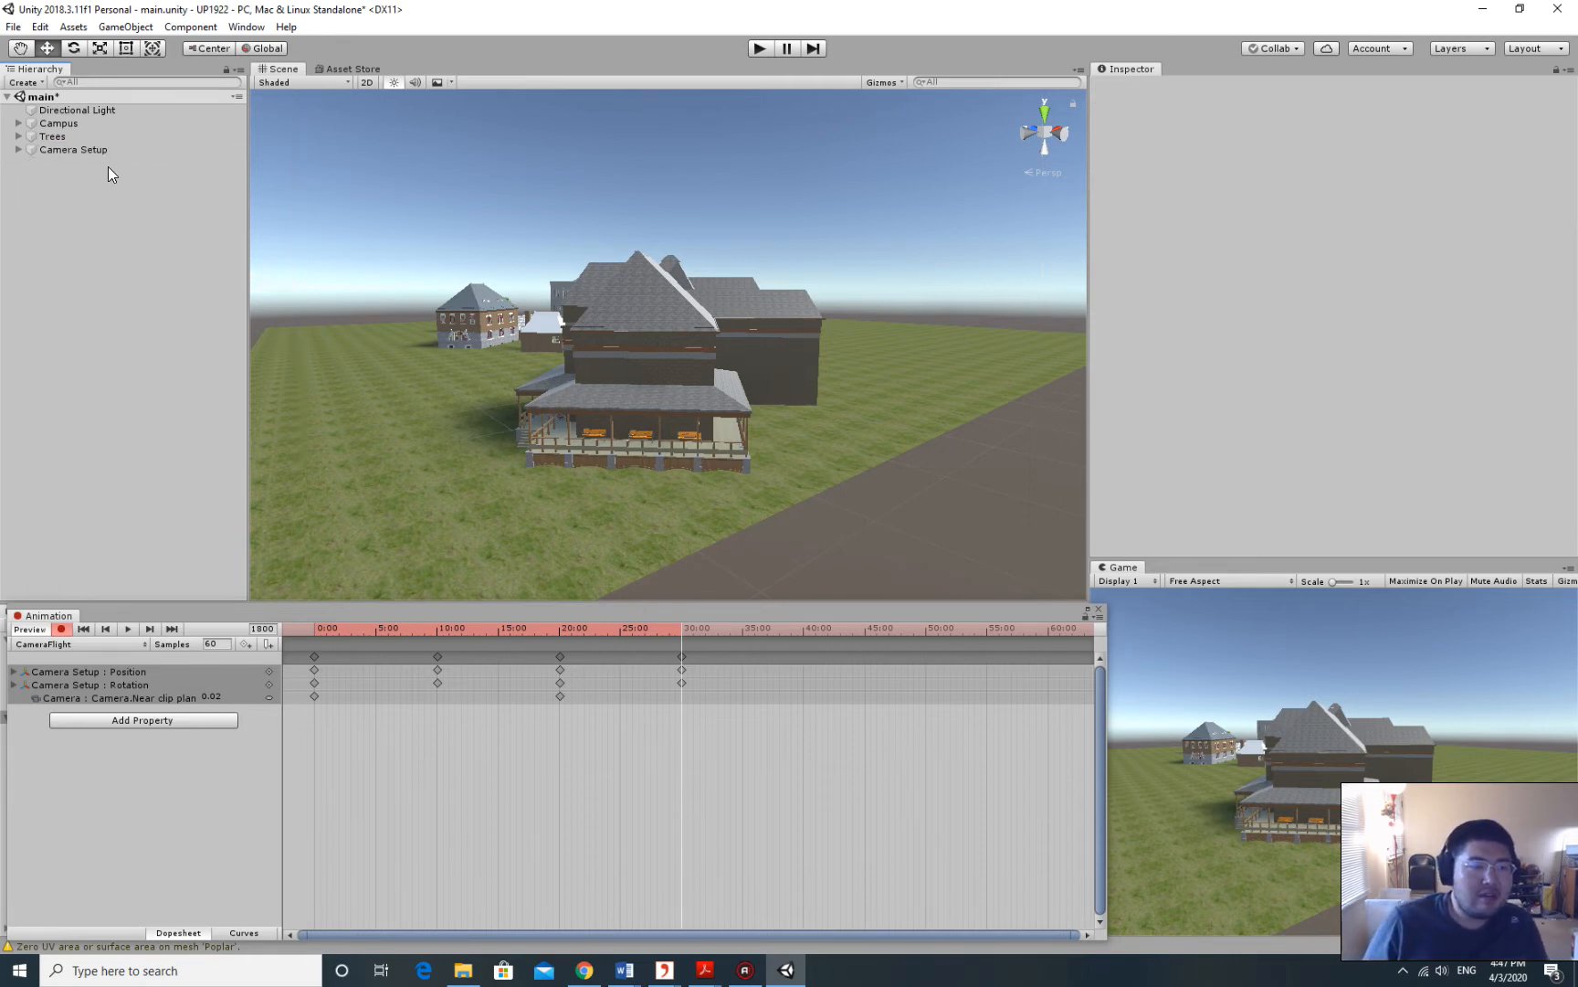
{"action": "left_click", "coordinate": [57, 148]}
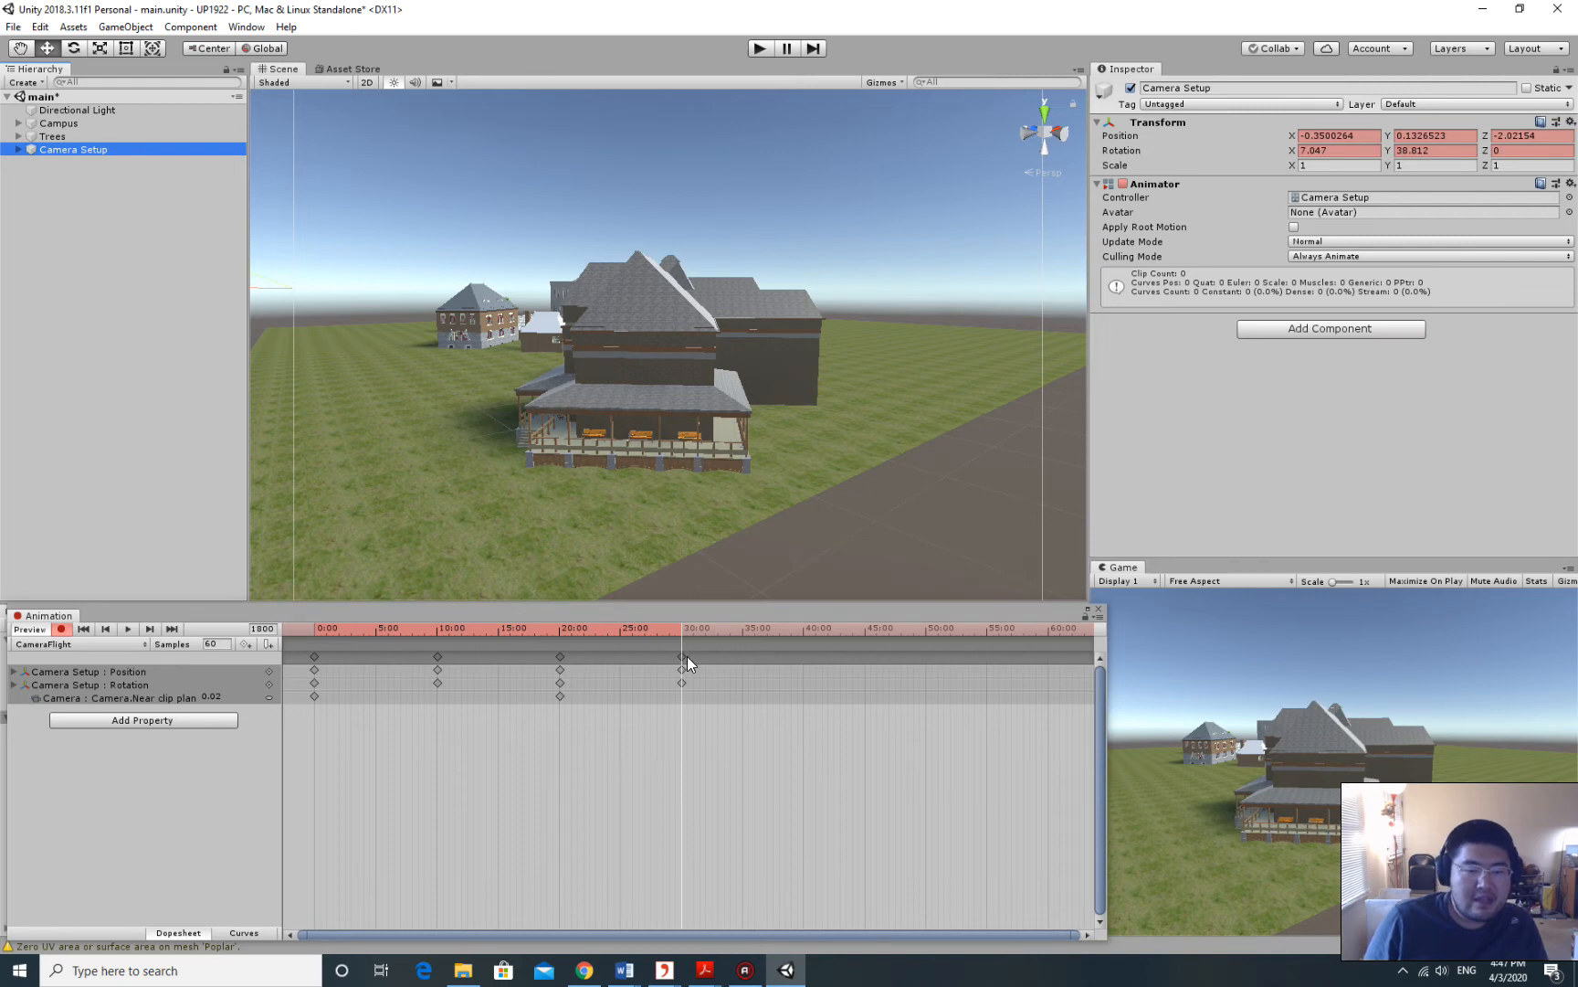
{"action": "left_click", "coordinate": [802, 623]}
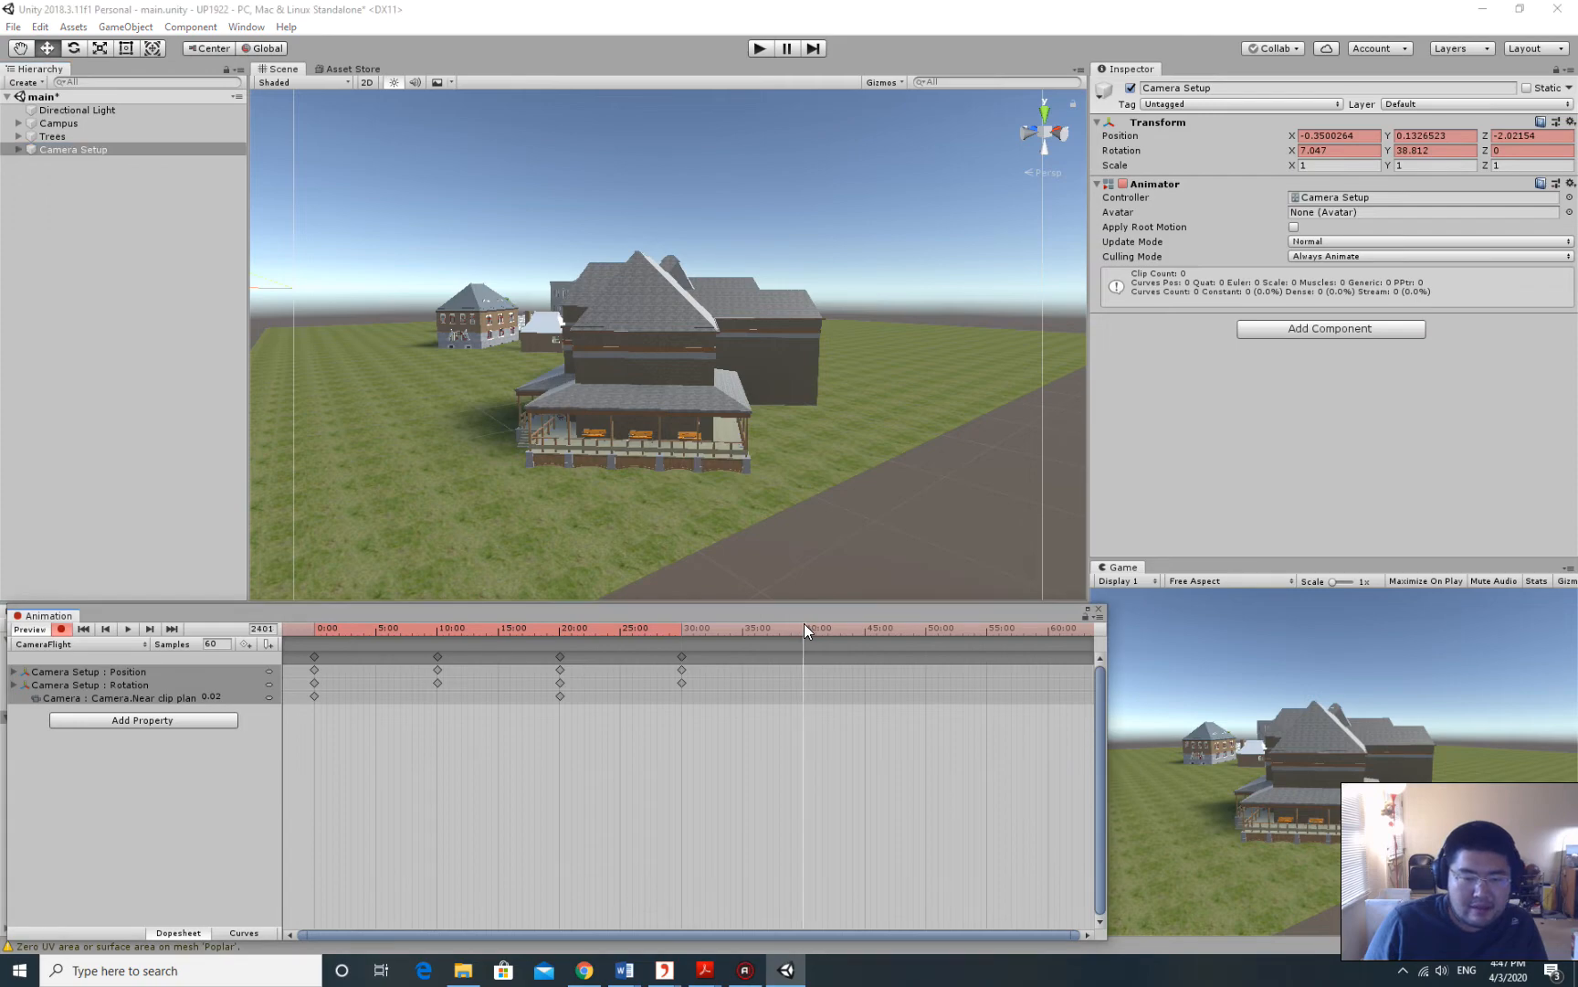
{"action": "middle_click_drag", "start_coordinate": [925, 247], "coordinate": [733, 327]}
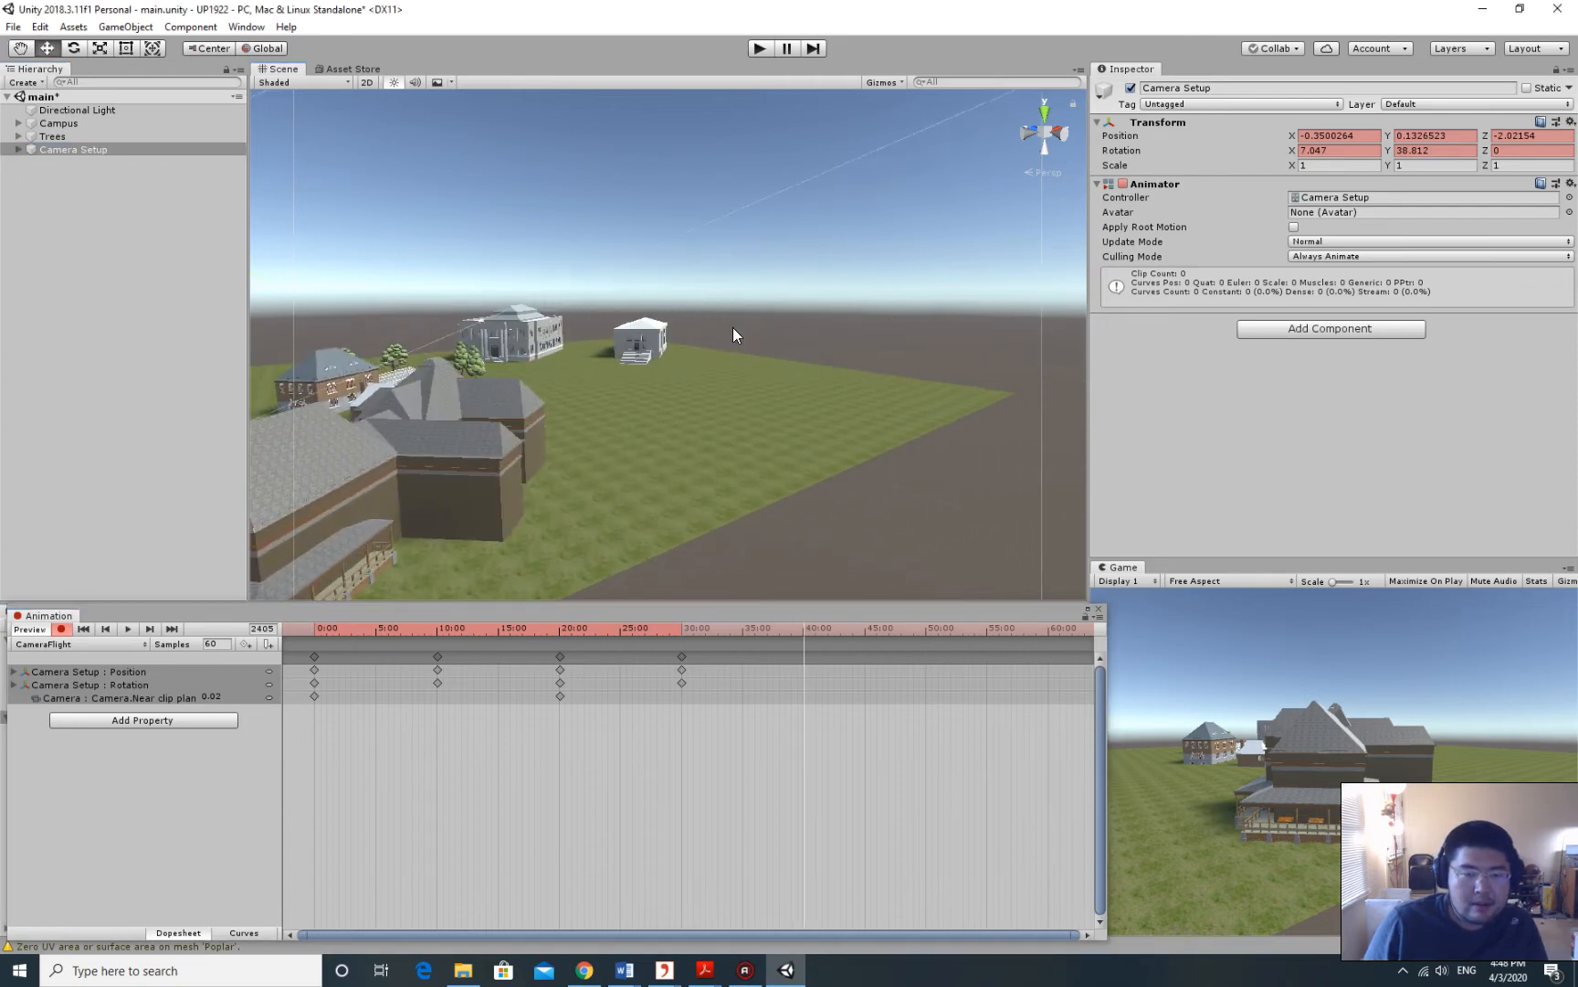
{"action": "right_click_drag", "start_coordinate": [918, 300], "coordinate": [755, 303]}
{"action": "middle_click_drag", "start_coordinate": [765, 305], "coordinate": [733, 304]}
{"action": "right_click_drag", "start_coordinate": [733, 303], "coordinate": [807, 311]}
{"action": "mouse_move", "coordinate": [807, 310]}
{"action": "middle_mouse_down"}
{"action": "mouse_move", "coordinate": [833, 316]}
{"action": "mouse_move", "coordinate": [821, 321]}
{"action": "middle_mouse_up"}
{"action": "right_click_drag", "start_coordinate": [821, 321], "coordinate": [933, 303]}
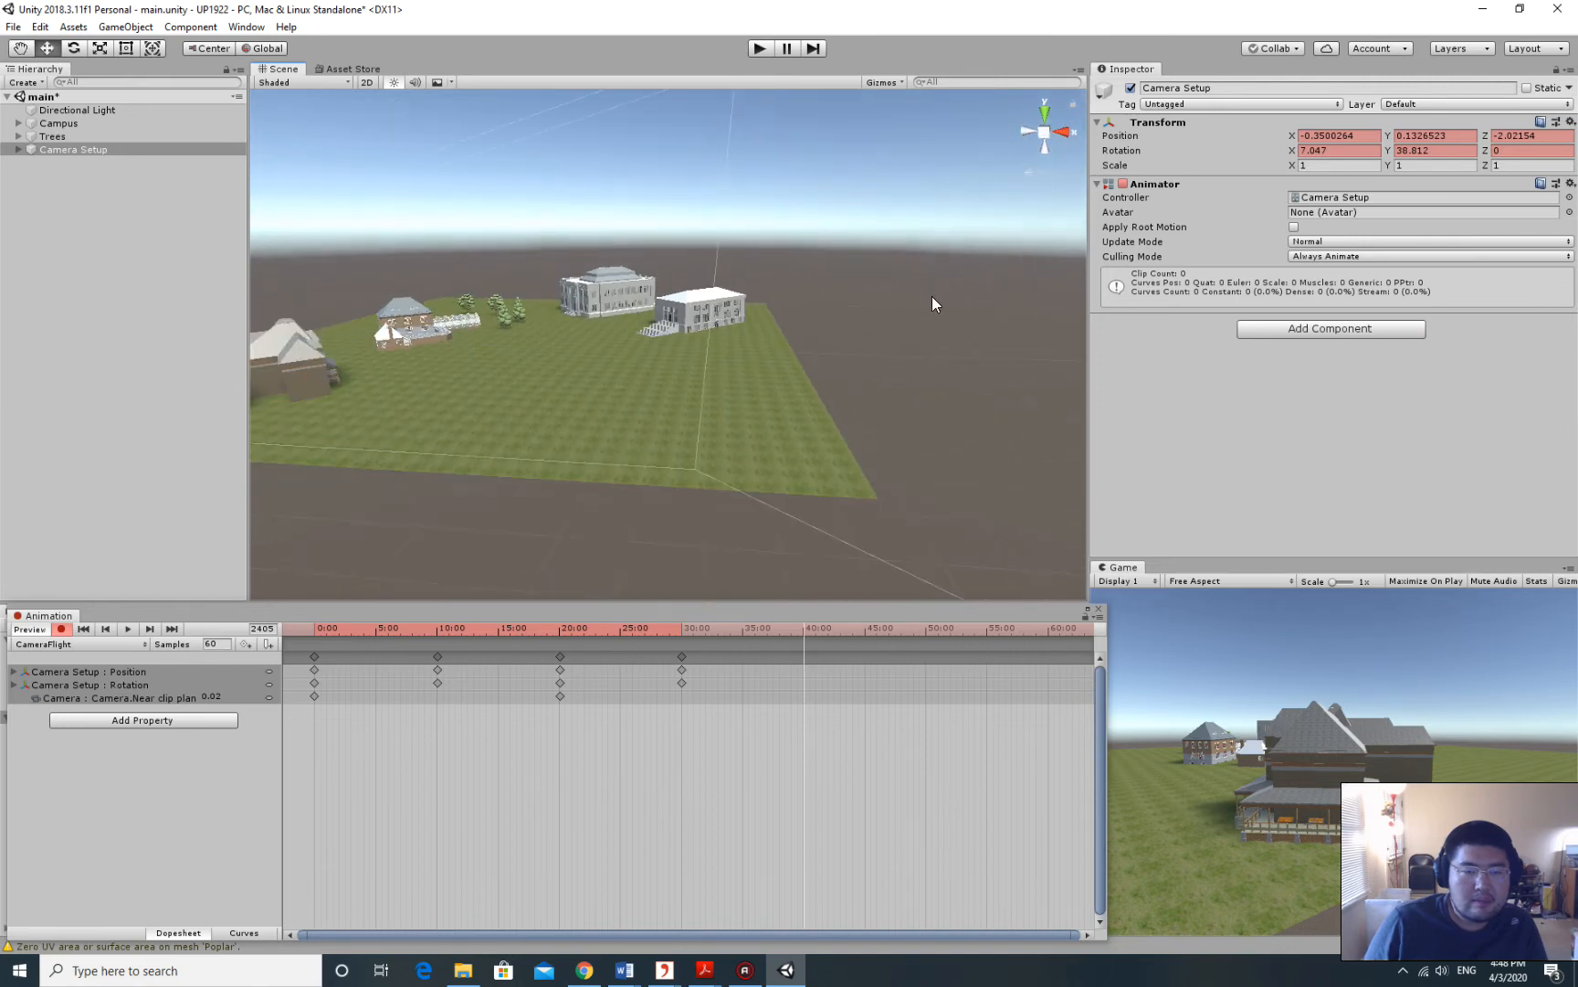
{"action": "scroll", "coordinate": [932, 296], "scroll_direction": "up", "scroll_amount": 4}
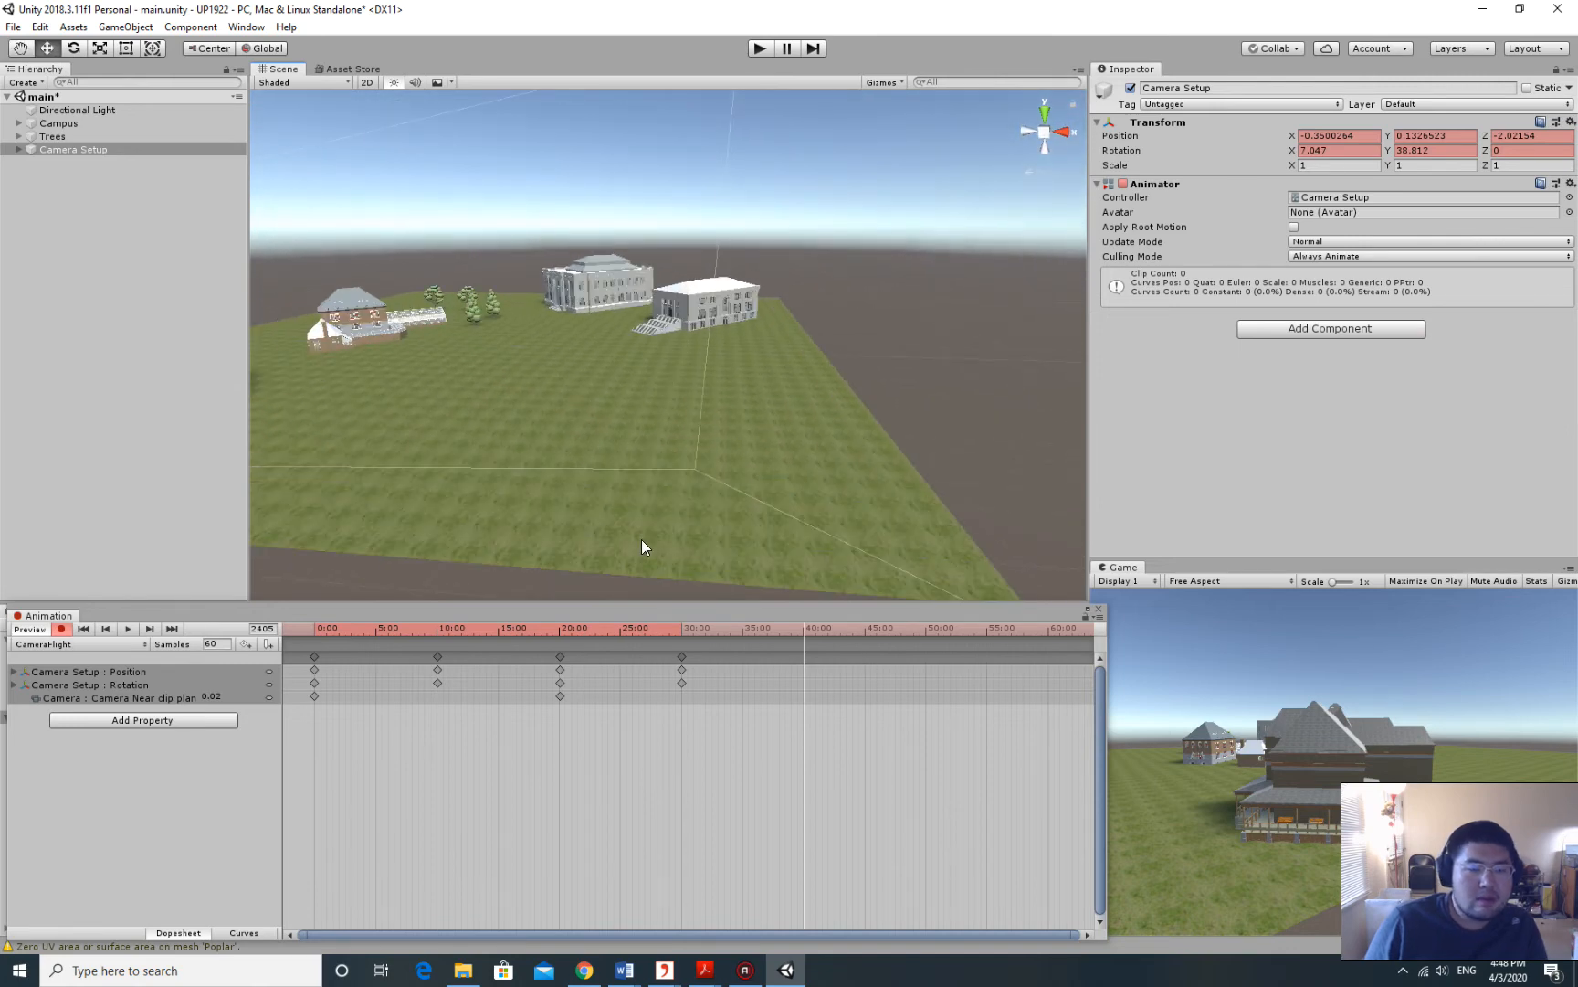
Align the Camera Setup rig with the Scene view so the Game view shows the campus from above.
{"action": "left_click", "coordinate": [57, 136]}
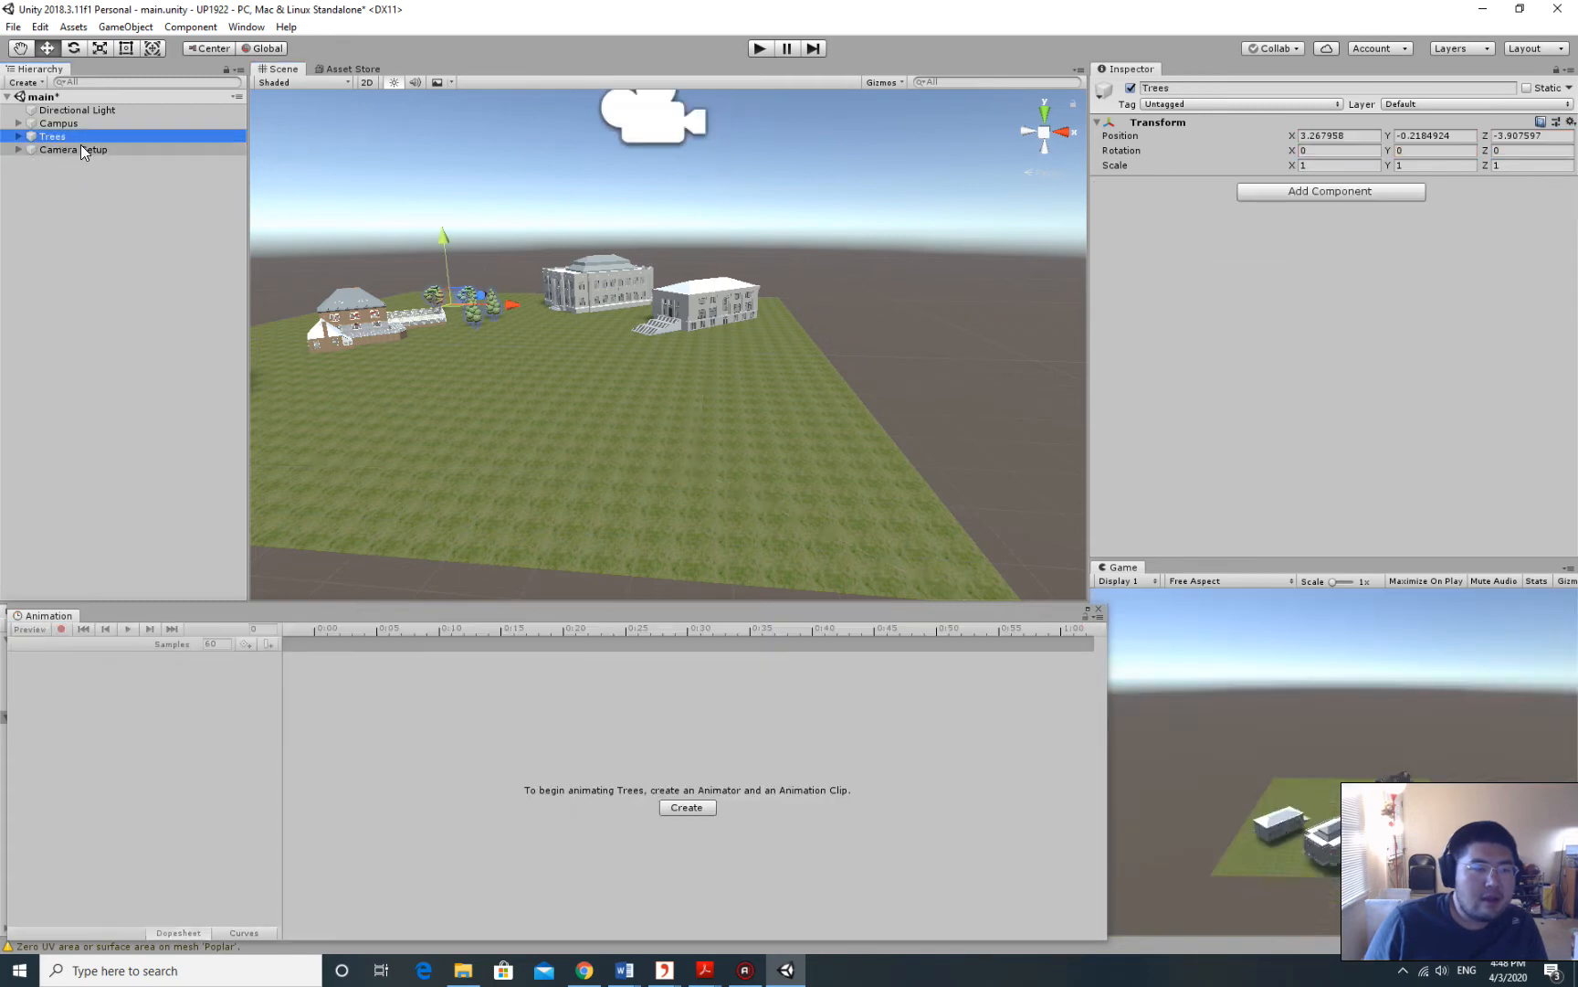
{"action": "left_click", "coordinate": [88, 147]}
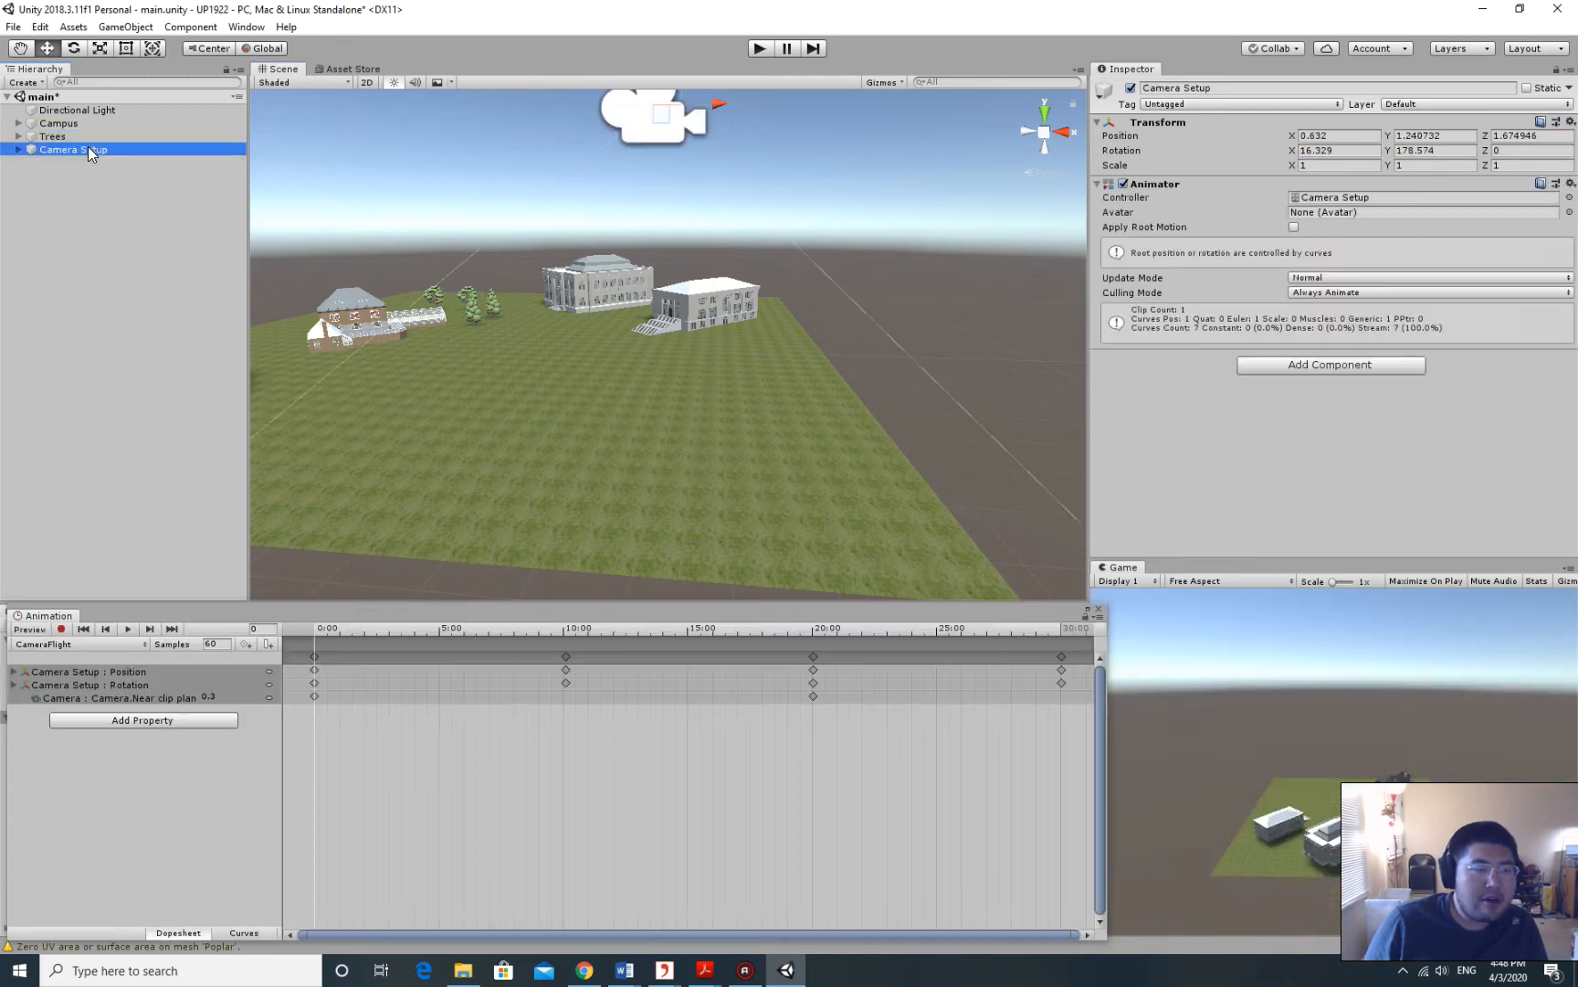
{"action": "left_click", "coordinate": [139, 28]}
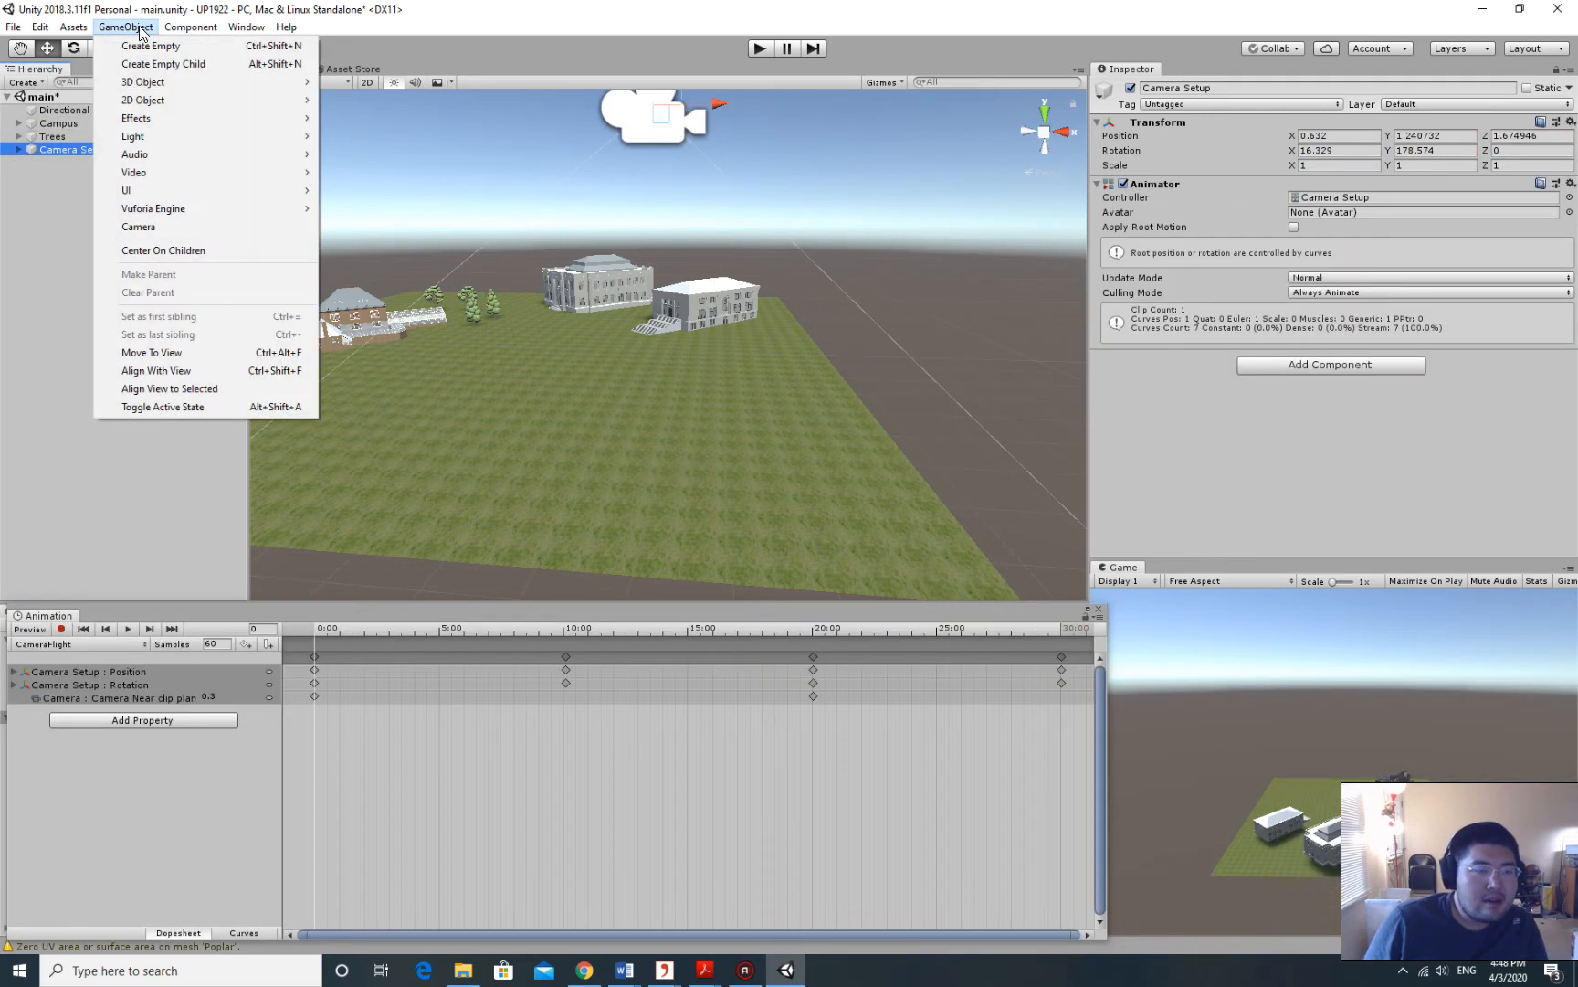
{"action": "left_click", "coordinate": [206, 372]}
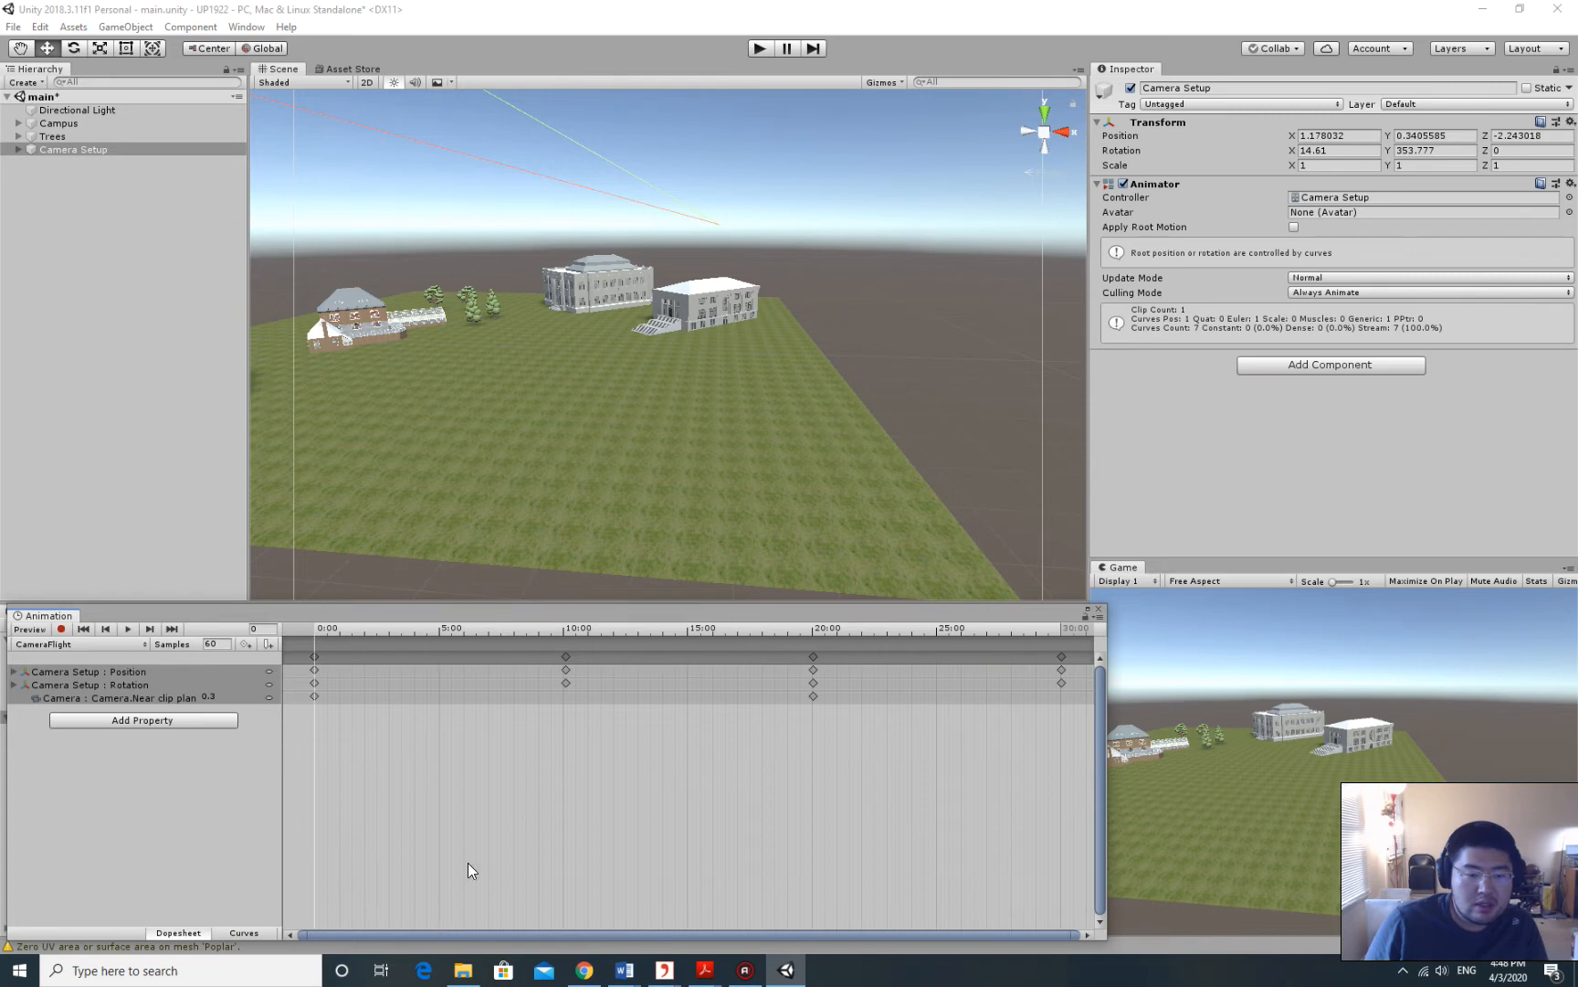
{"action": "scroll", "coordinate": [577, 802], "scroll_direction": "down", "scroll_amount": 10}
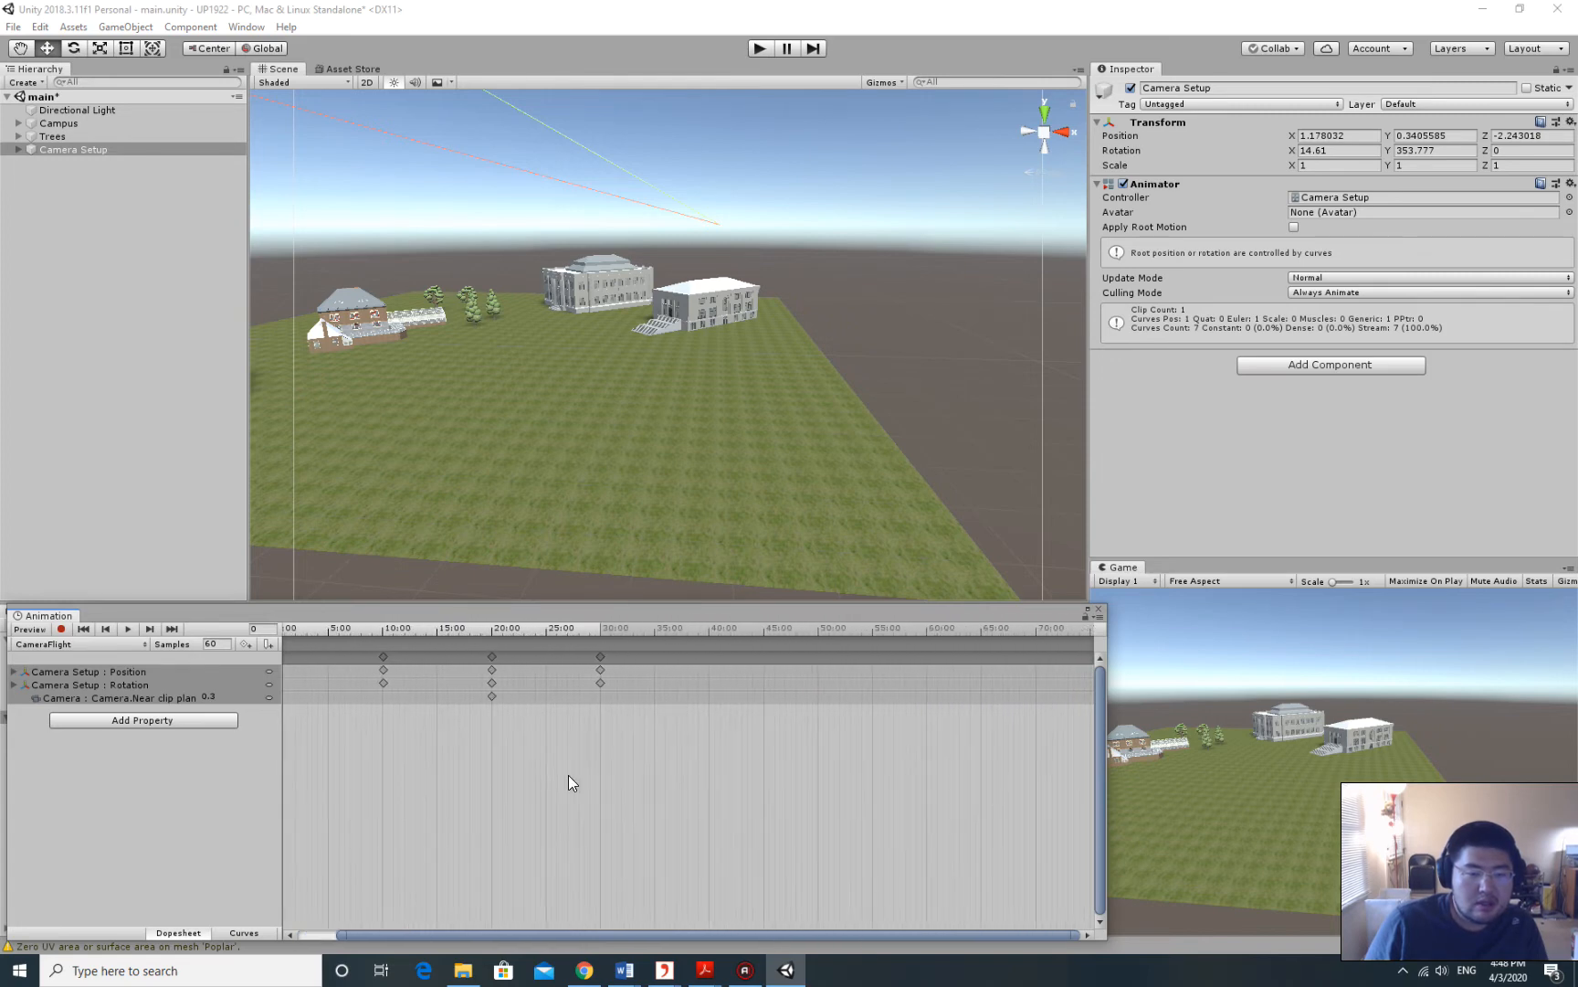
{"action": "scroll", "coordinate": [568, 773], "scroll_direction": "up", "scroll_amount": 2}
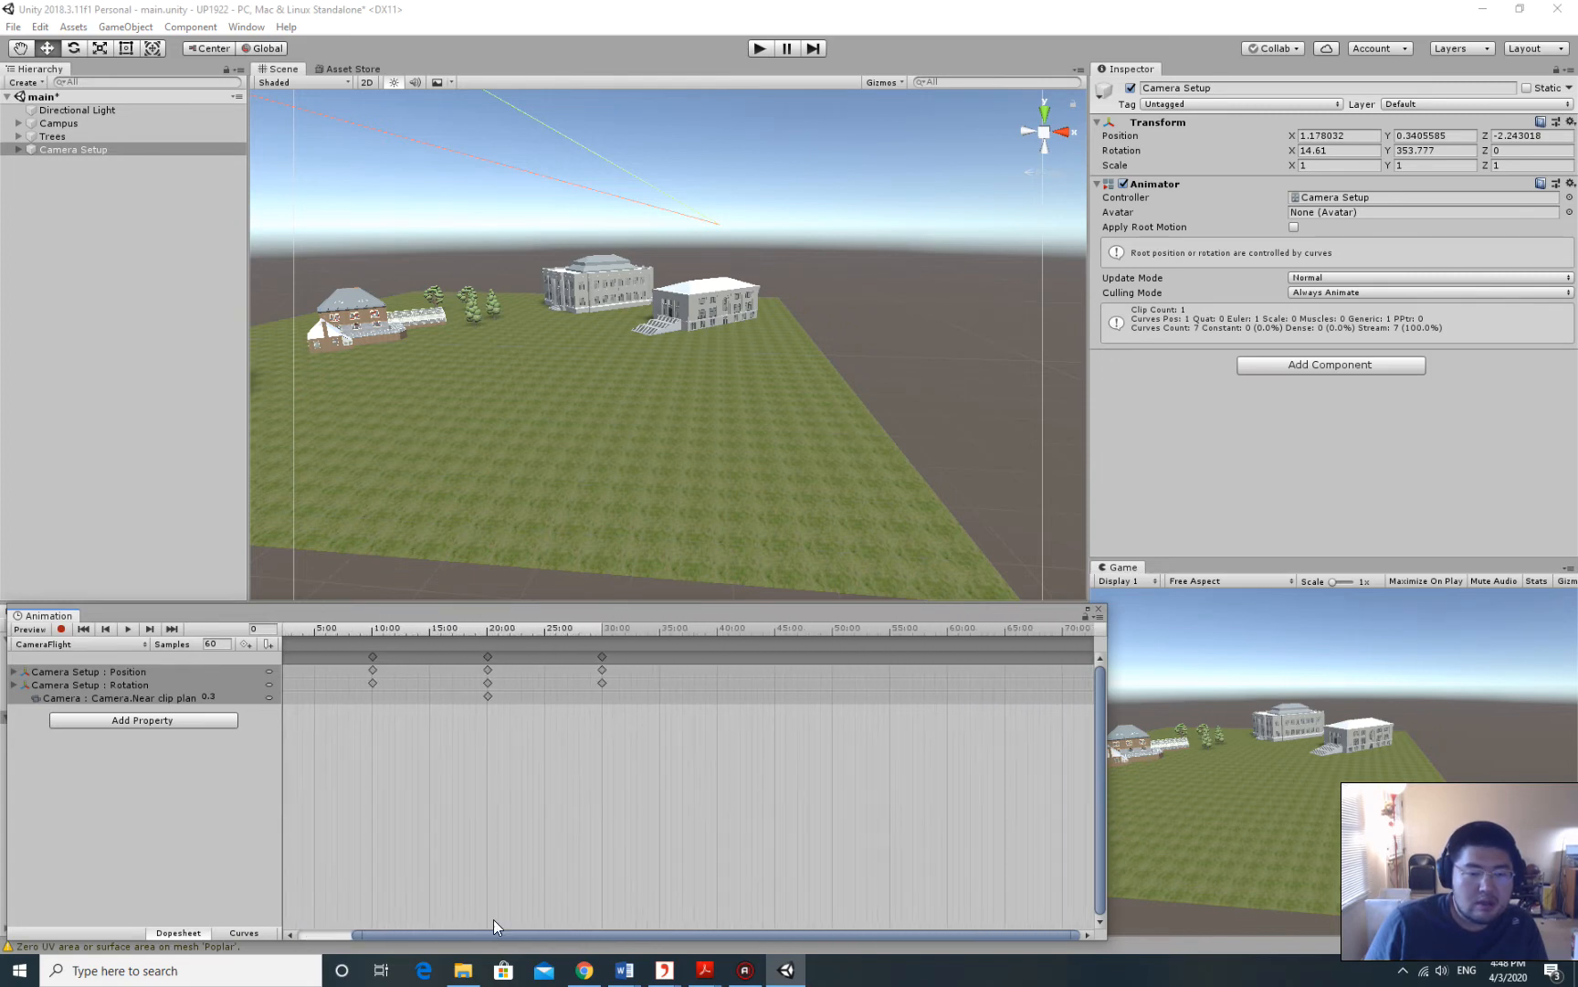
{"action": "left_click_drag", "start_coordinate": [468, 933], "coordinate": [415, 932]}
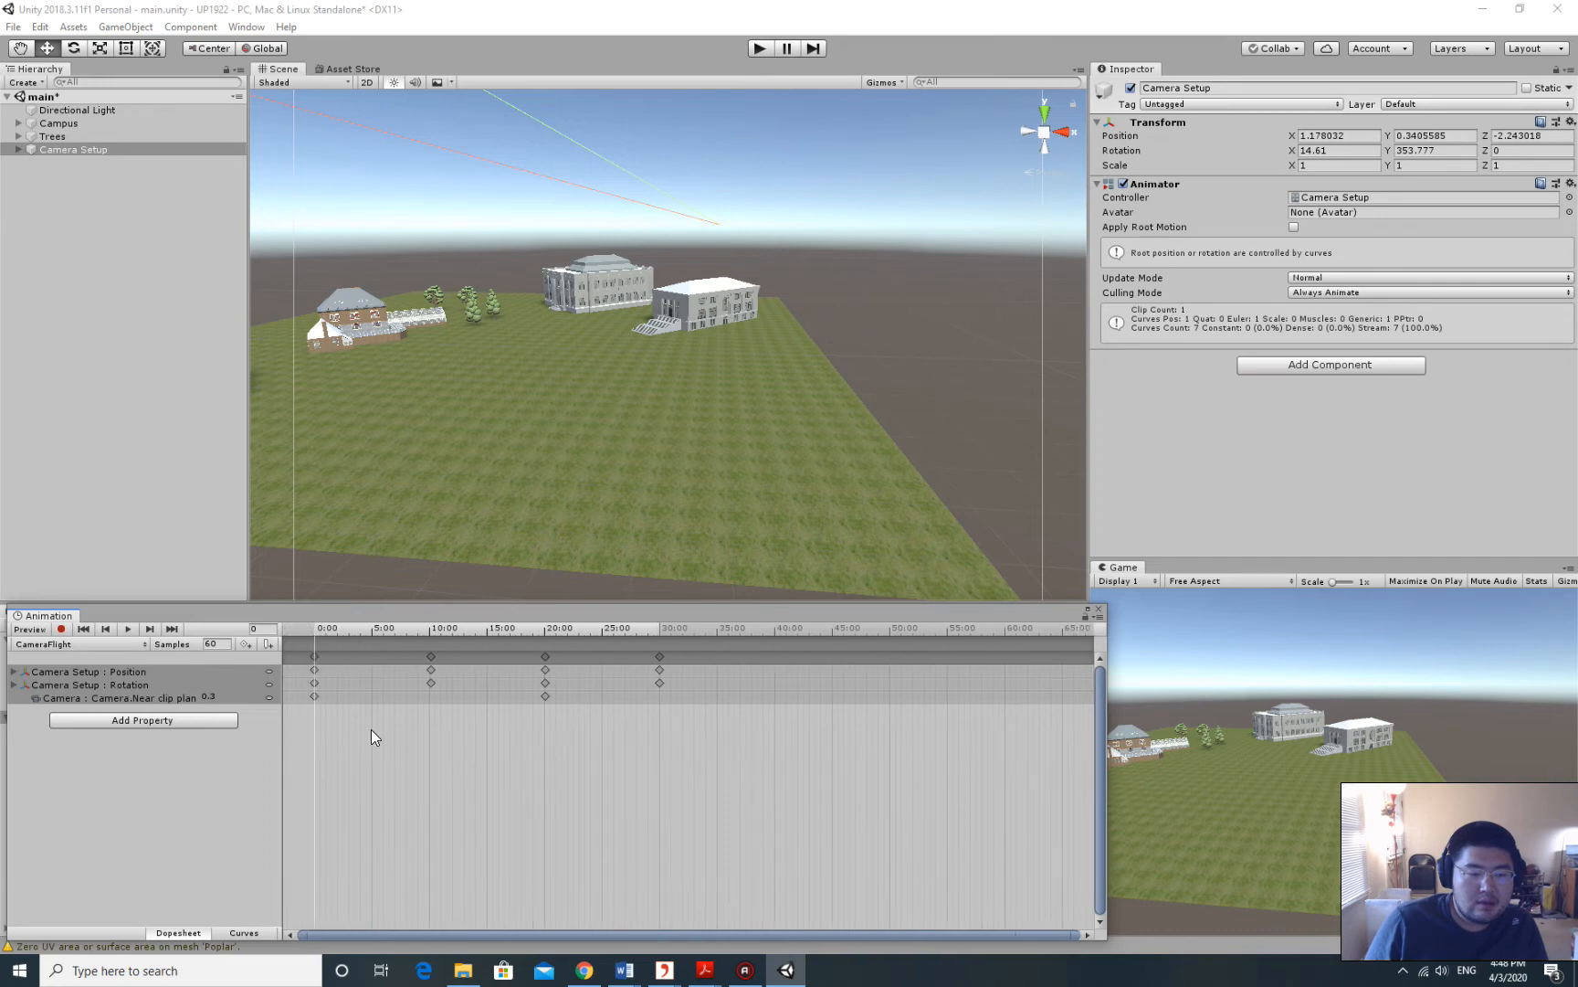
Delete the Camera Setup keyframes at 0:00 and reframe the Scene view over the campus.
{"action": "right_click", "coordinate": [311, 654]}
{"action": "left_click", "coordinate": [345, 683]}
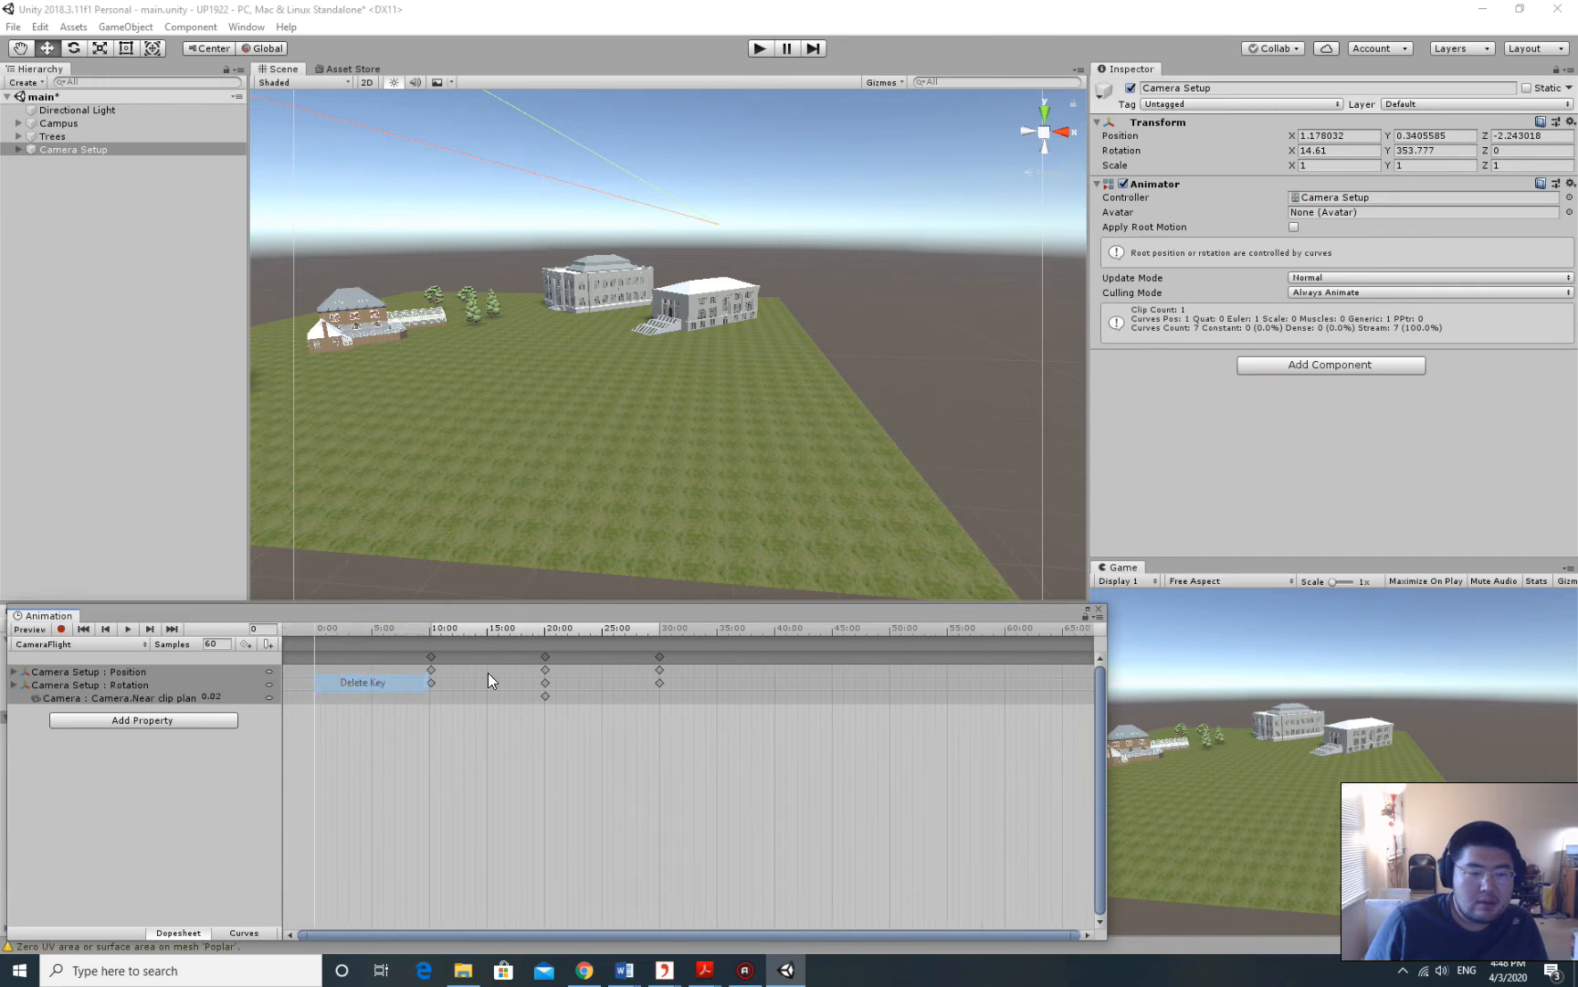
{"action": "left_click_drag", "start_coordinate": [457, 362], "coordinate": [721, 437], "text": "alt"}
{"action": "scroll", "coordinate": [706, 429], "scroll_direction": "down", "scroll_amount": 5}
{"action": "left_click", "coordinate": [127, 28]}
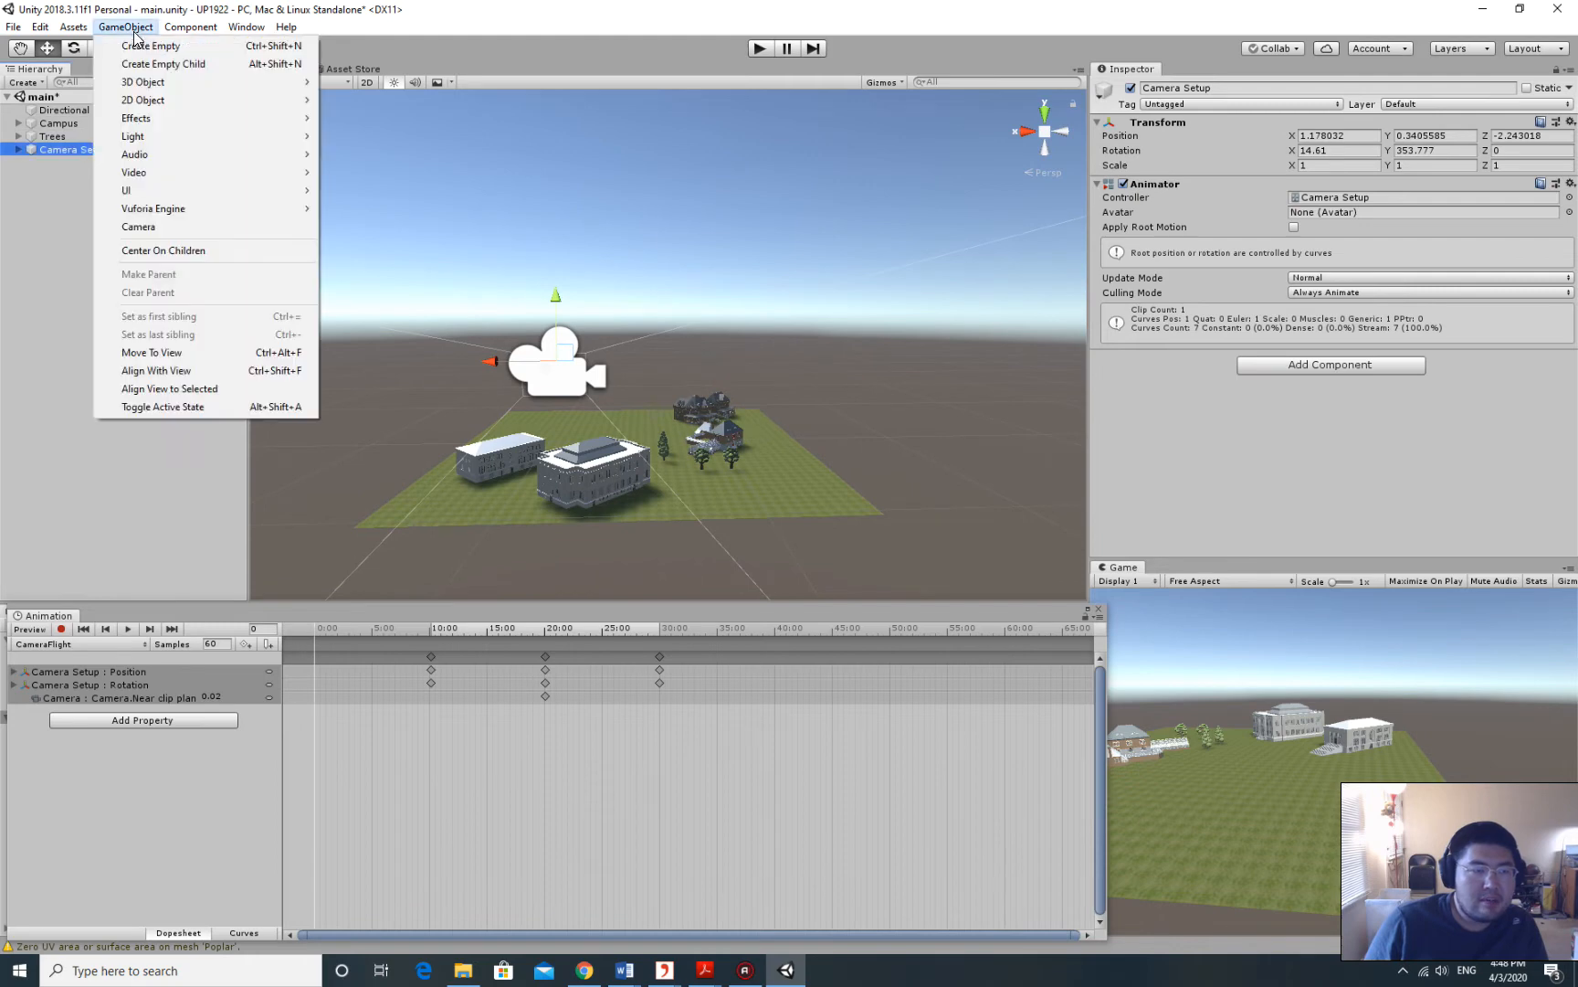
Enable Animation preview and align the Camera Setup rig with the Scene view.
{"action": "left_click", "coordinate": [174, 372]}
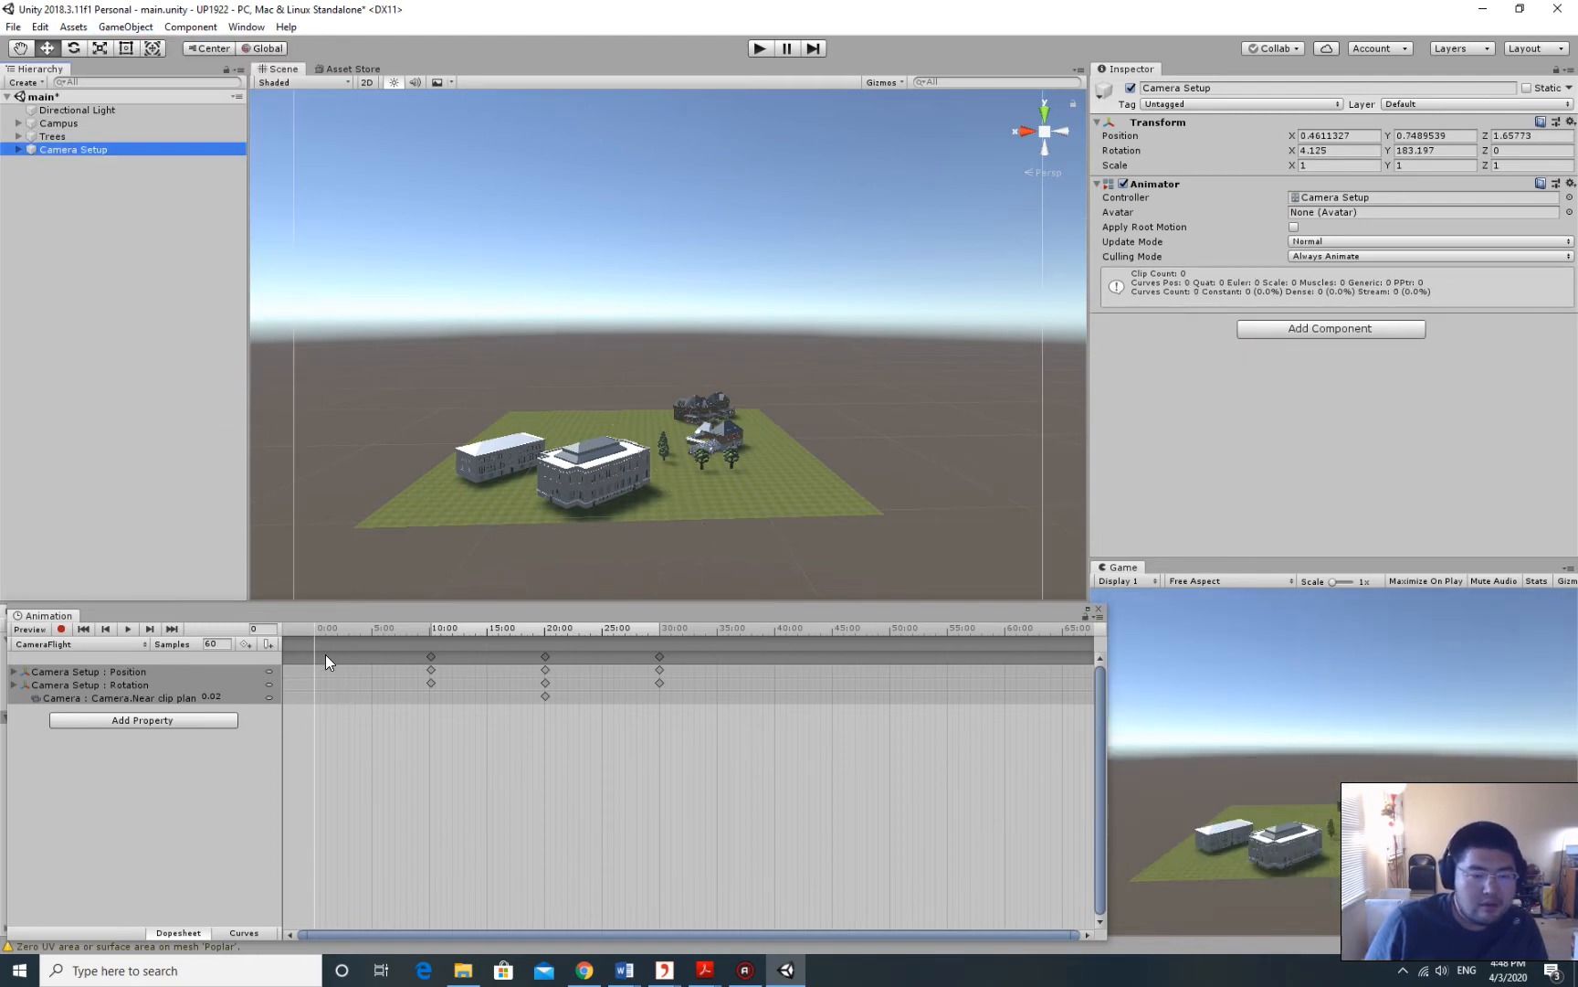
{"action": "left_click", "coordinate": [320, 631]}
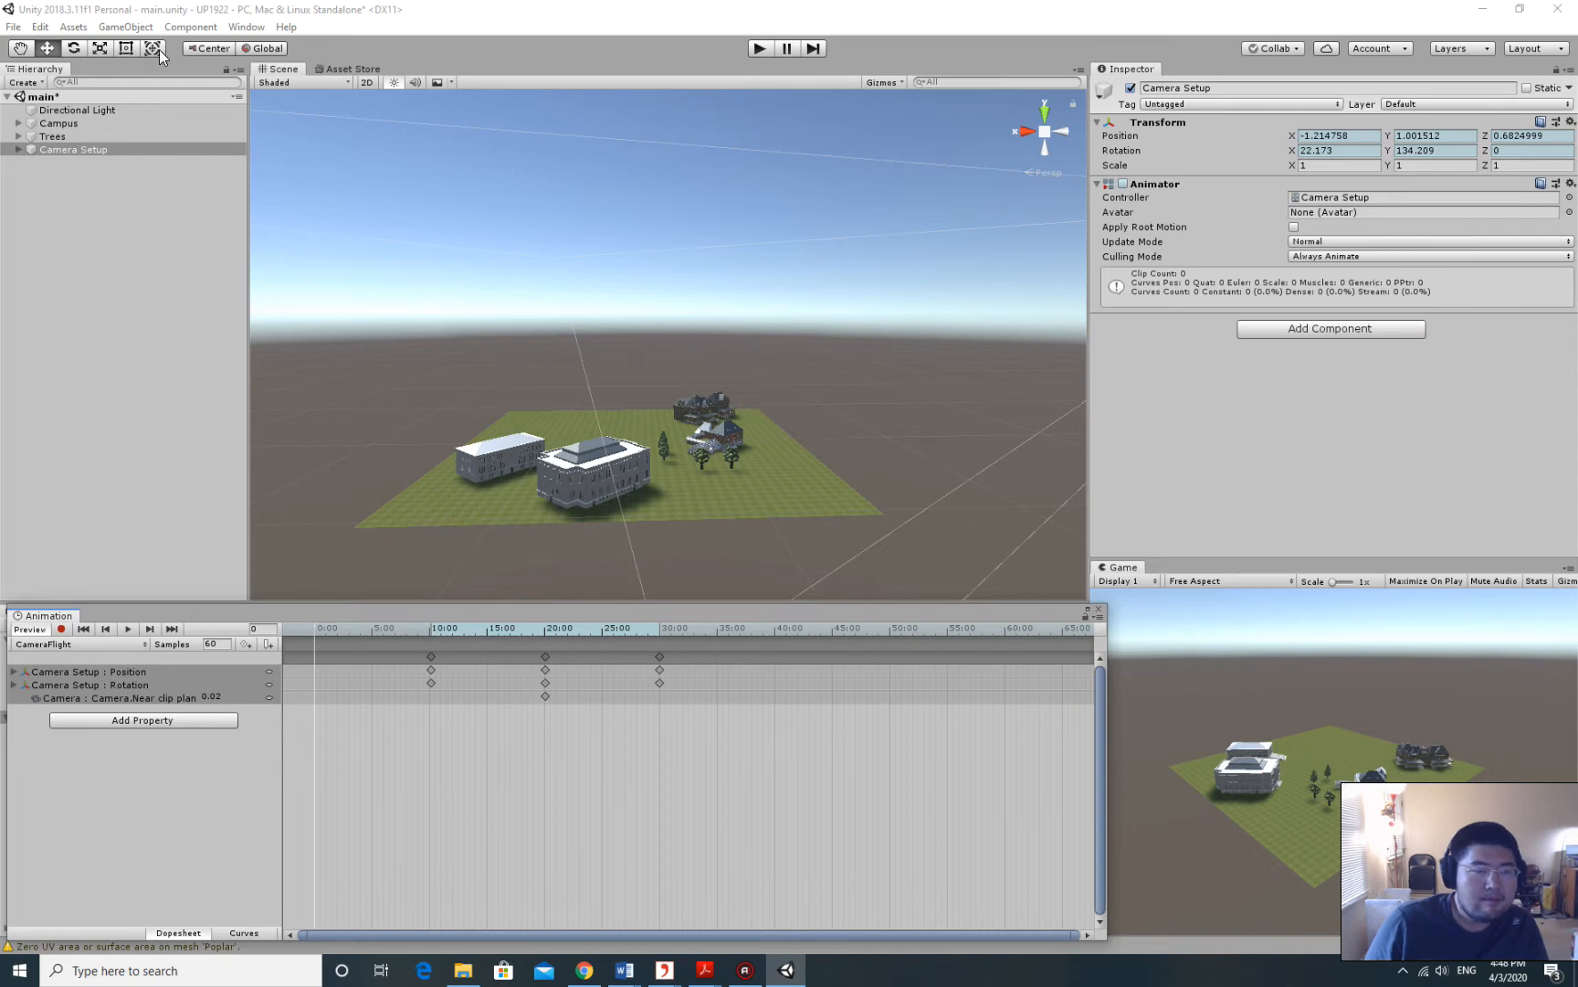
{"action": "left_click", "coordinate": [77, 147]}
{"action": "left_click", "coordinate": [125, 26]}
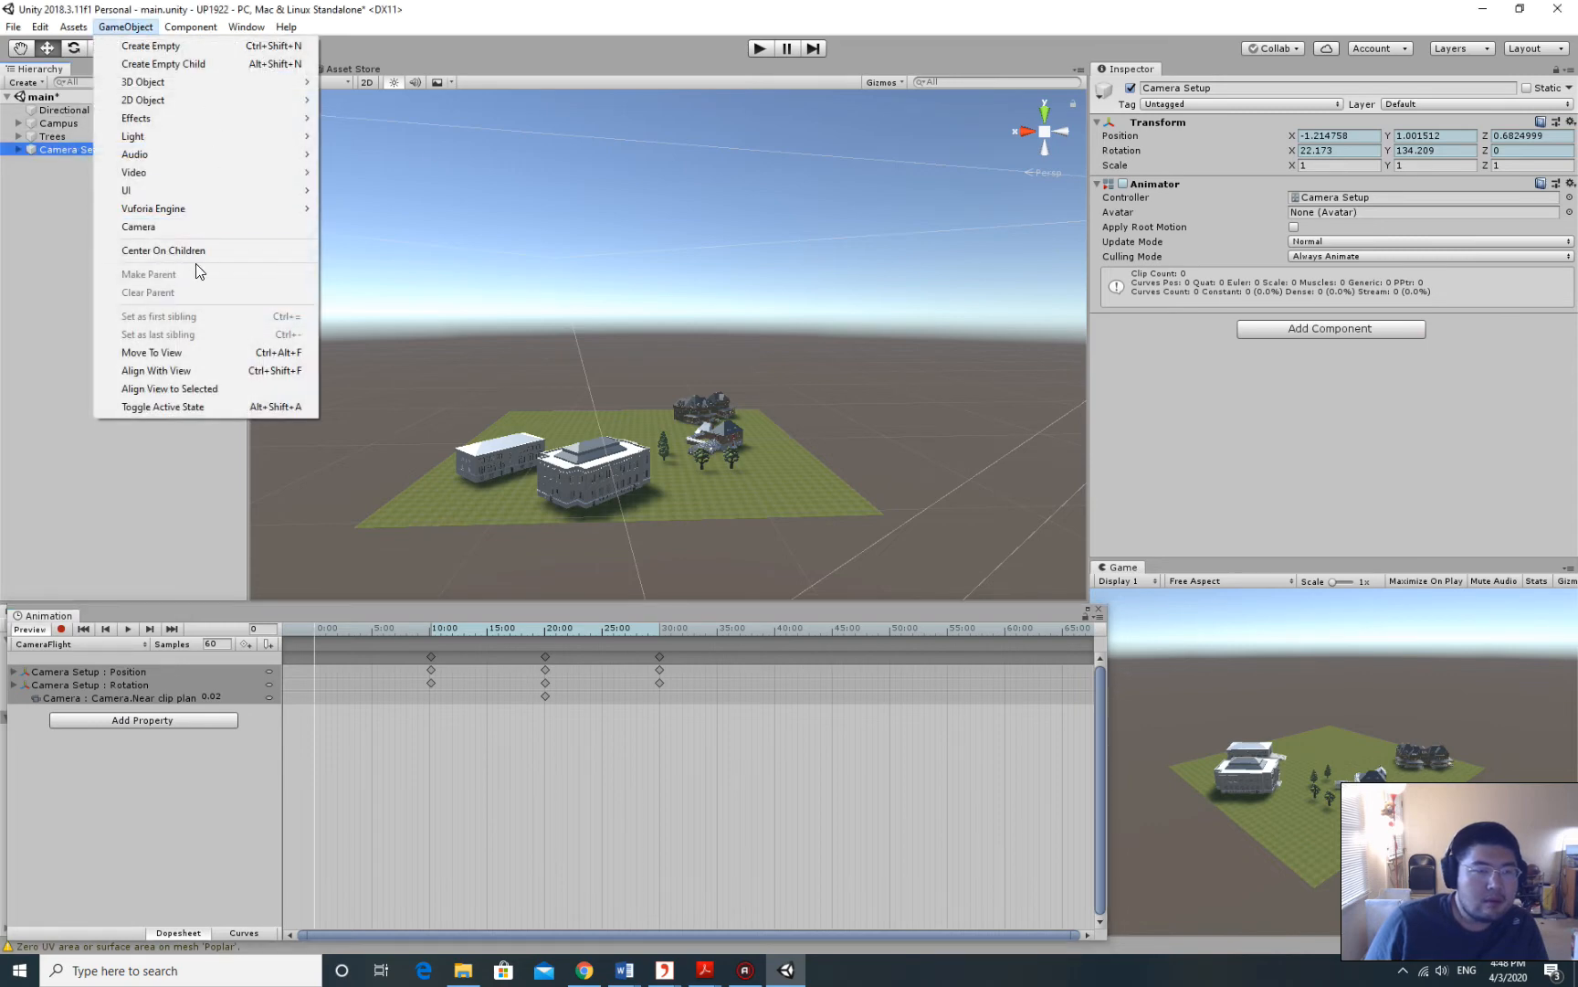
{"action": "left_click", "coordinate": [180, 372]}
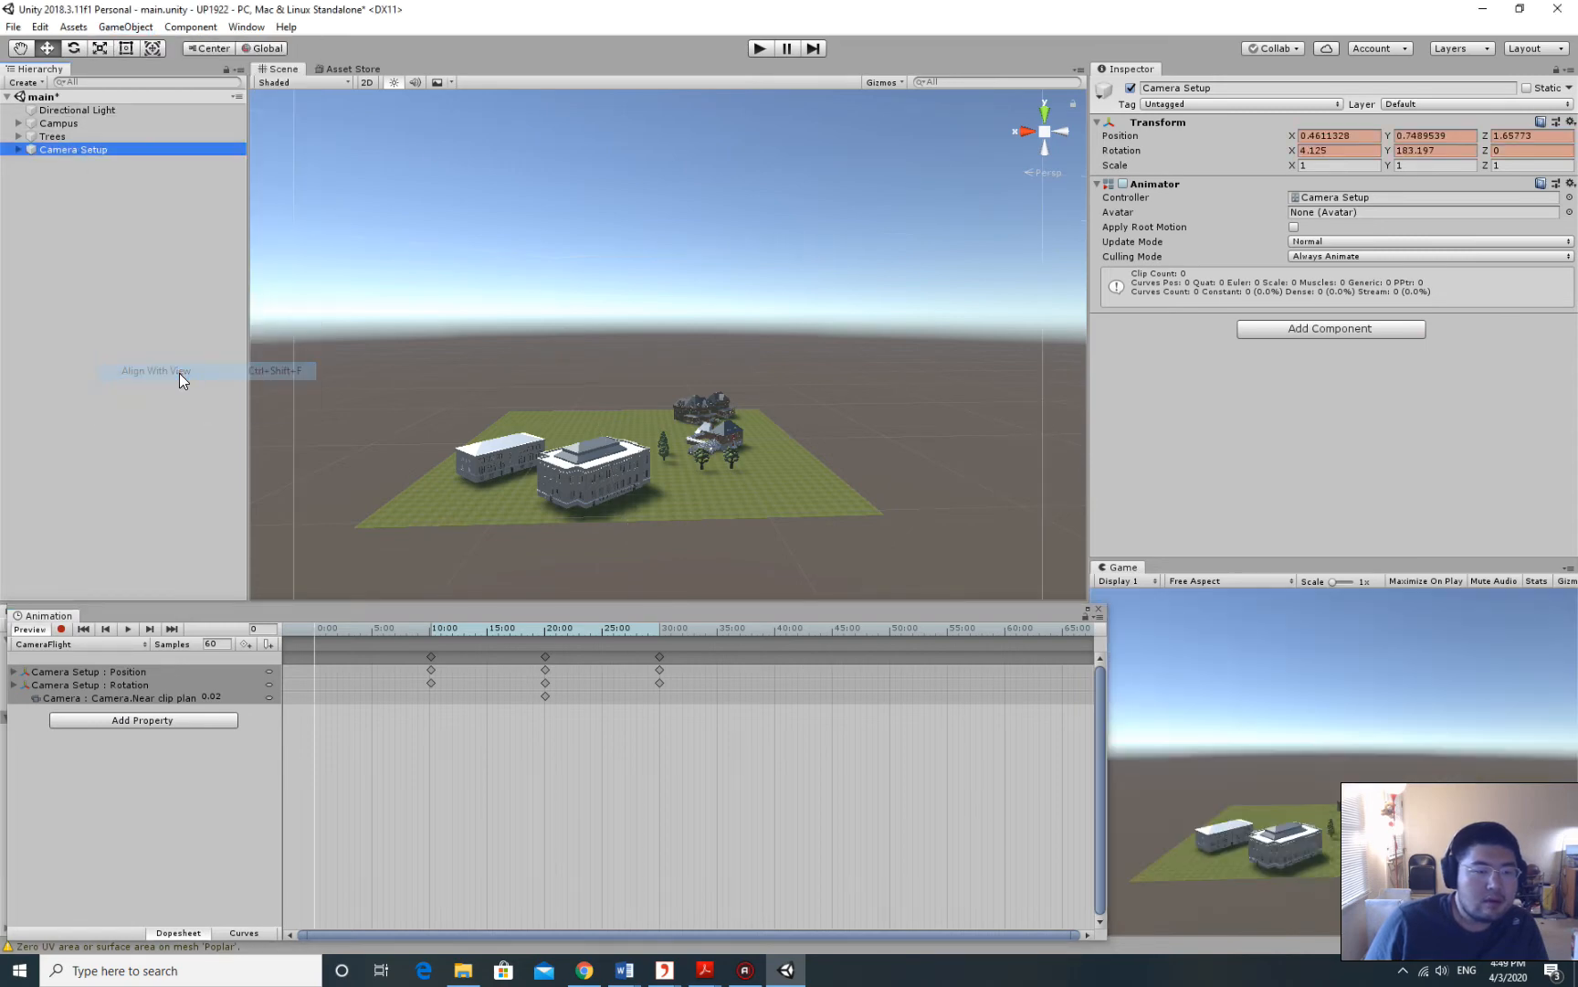
Tilt the Scene view to look down more steeply and add keyframes at 0:00.
{"action": "left_click_drag", "start_coordinate": [622, 368], "coordinate": [657, 373]}
{"action": "middle_click_drag", "start_coordinate": [659, 374], "coordinate": [648, 379]}
{"action": "left_click_drag", "start_coordinate": [649, 386], "coordinate": [873, 315], "text": "alt"}
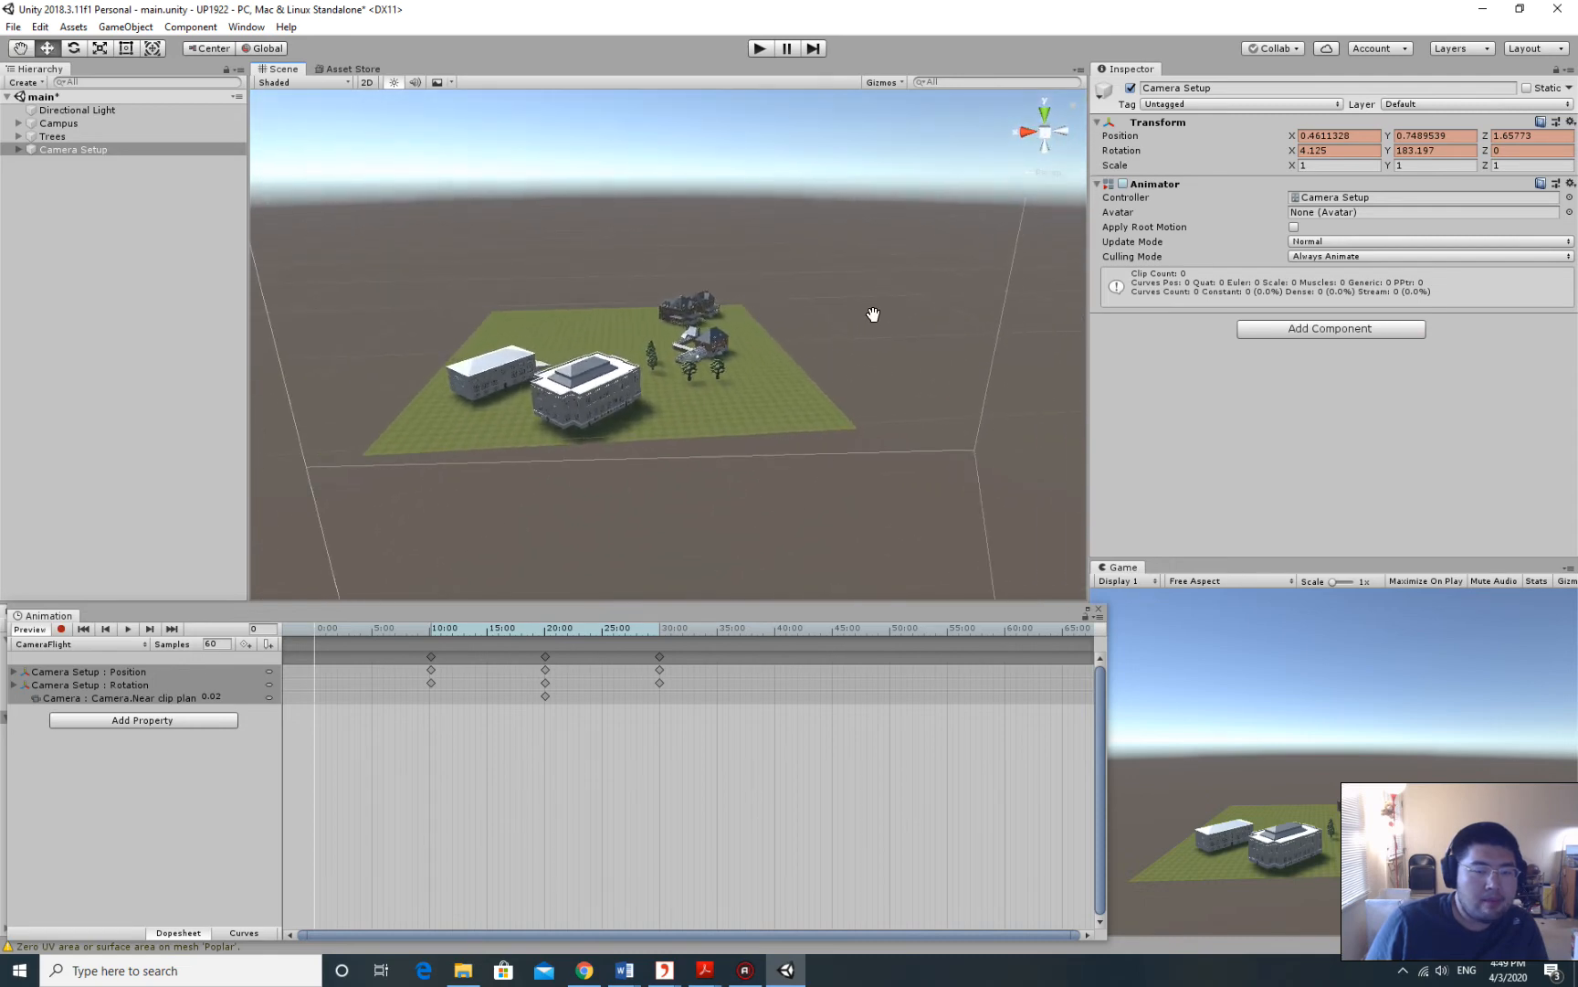
{"action": "left_click", "coordinate": [126, 27]}
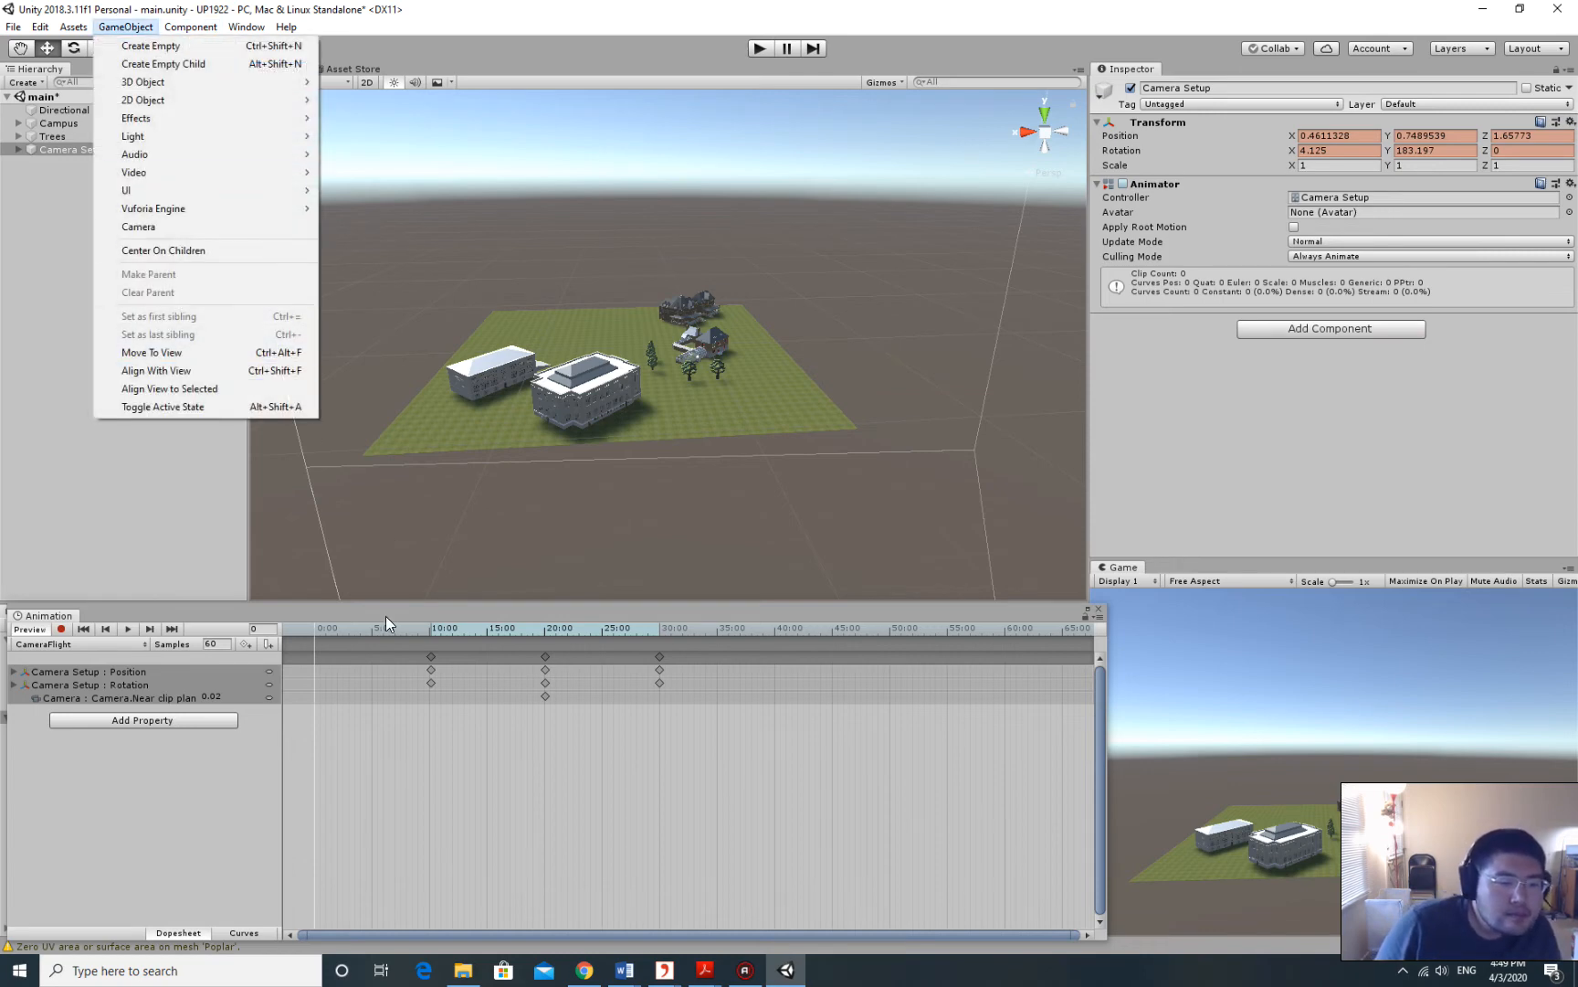
{"action": "left_click", "coordinate": [337, 659]}
{"action": "double_click", "coordinate": [312, 652]}
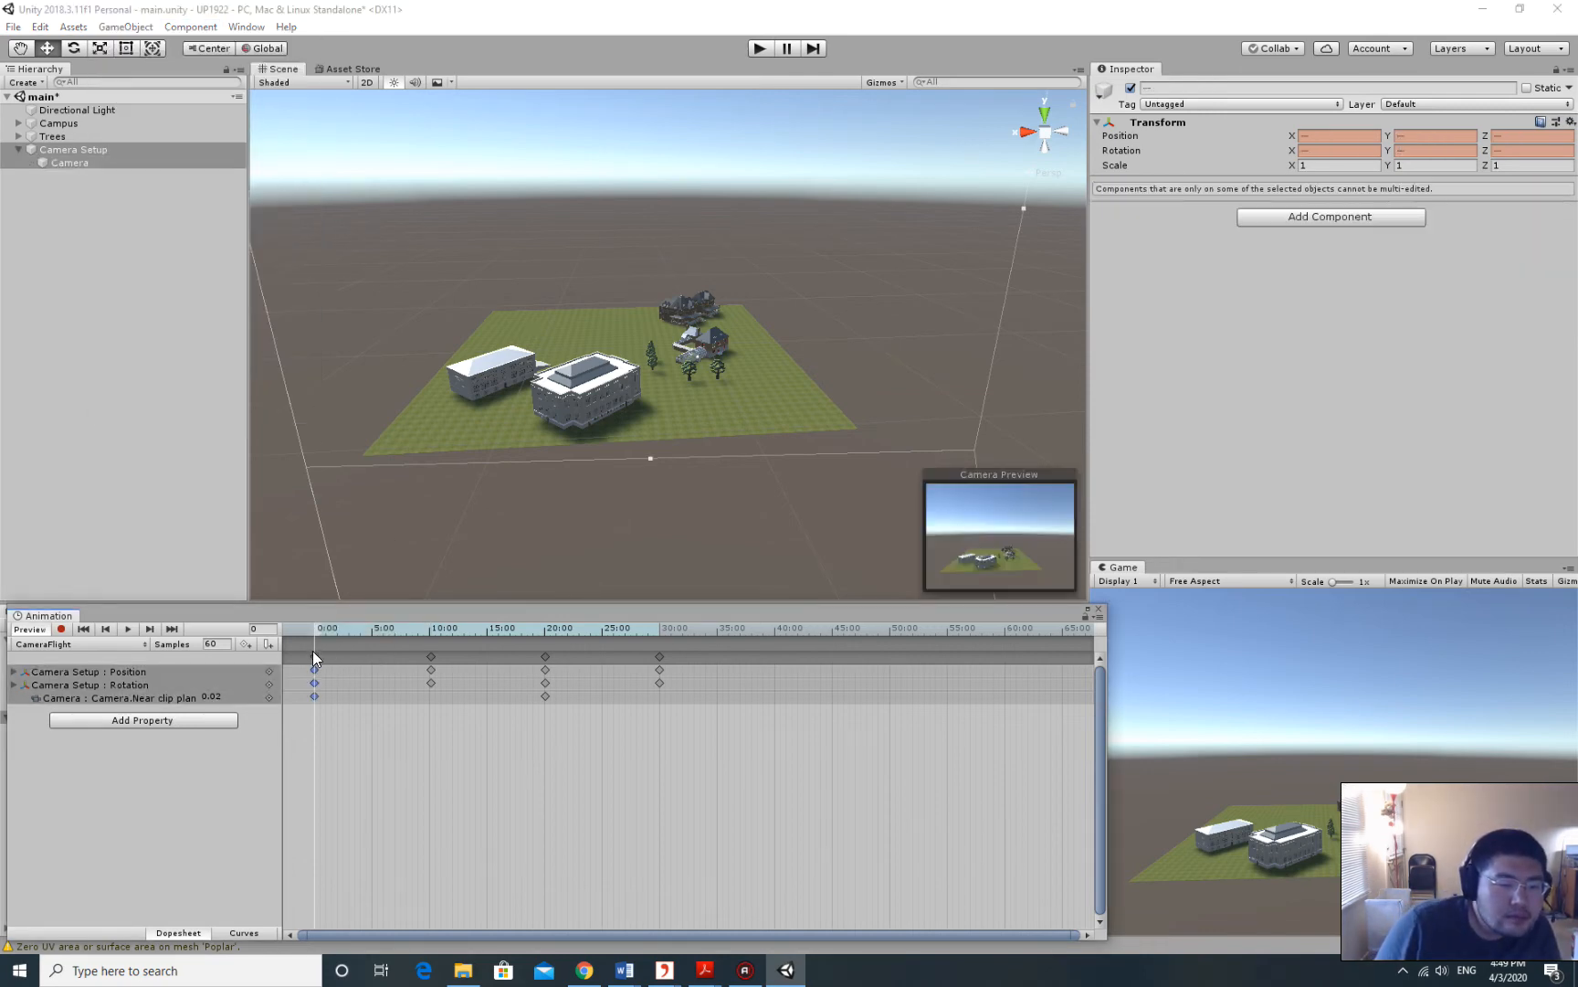
Play back the CameraFlight animation to check the flythrough.
{"action": "left_click_drag", "start_coordinate": [945, 365], "coordinate": [944, 283], "text": "alt"}
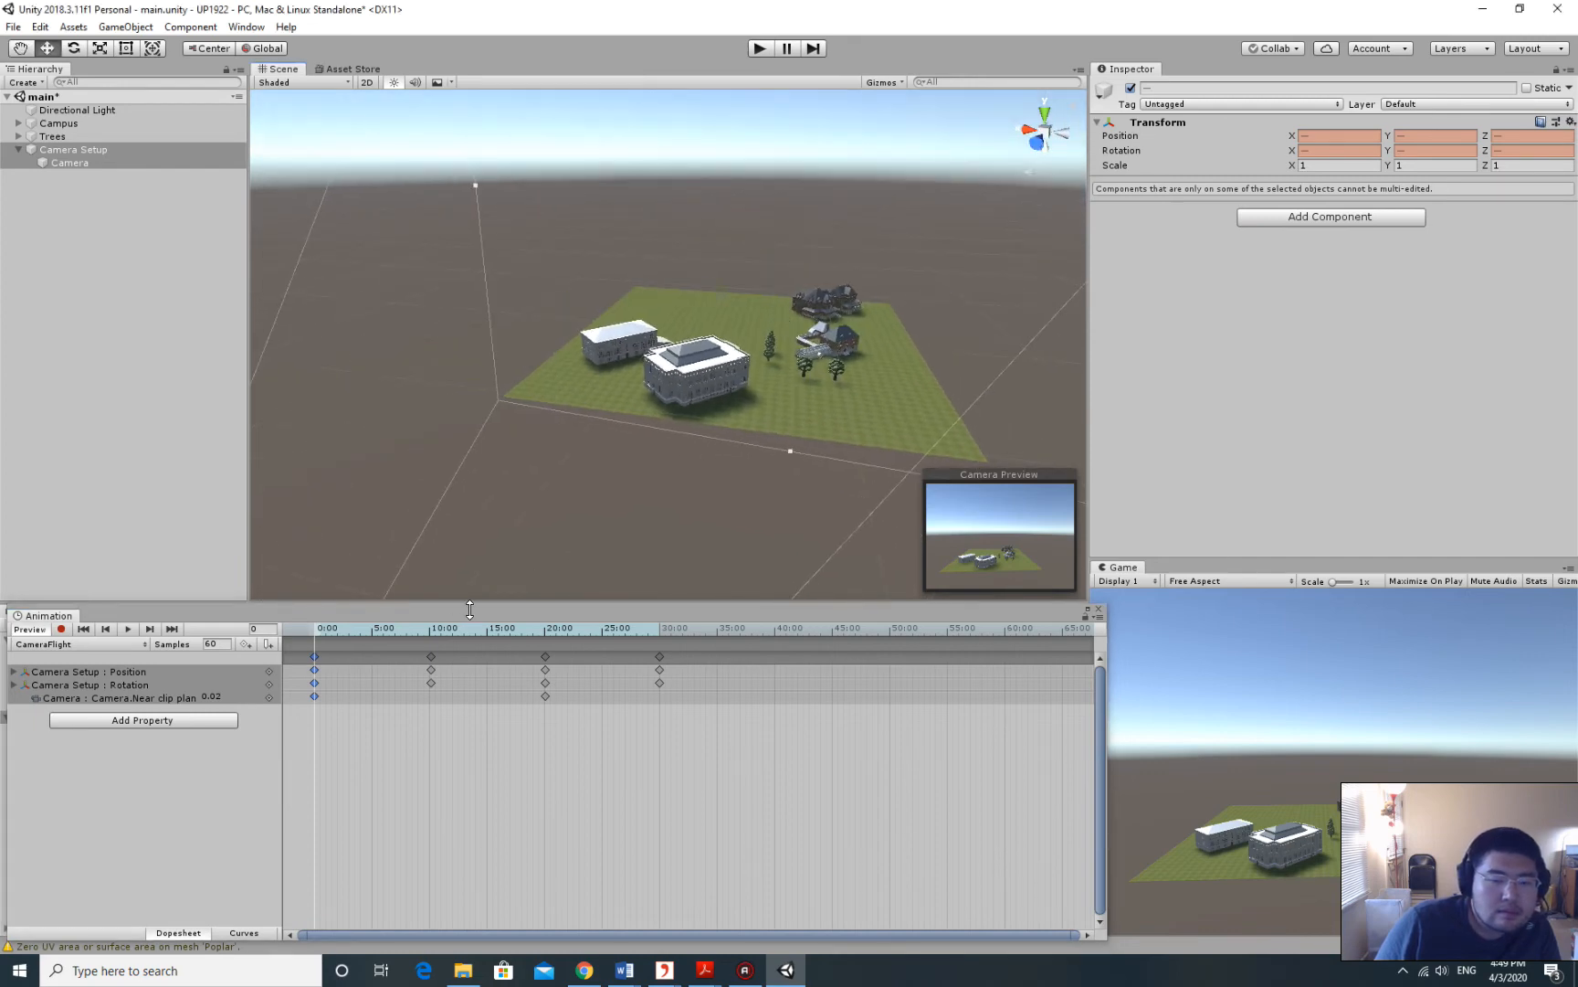
{"action": "left_click", "coordinate": [128, 629]}
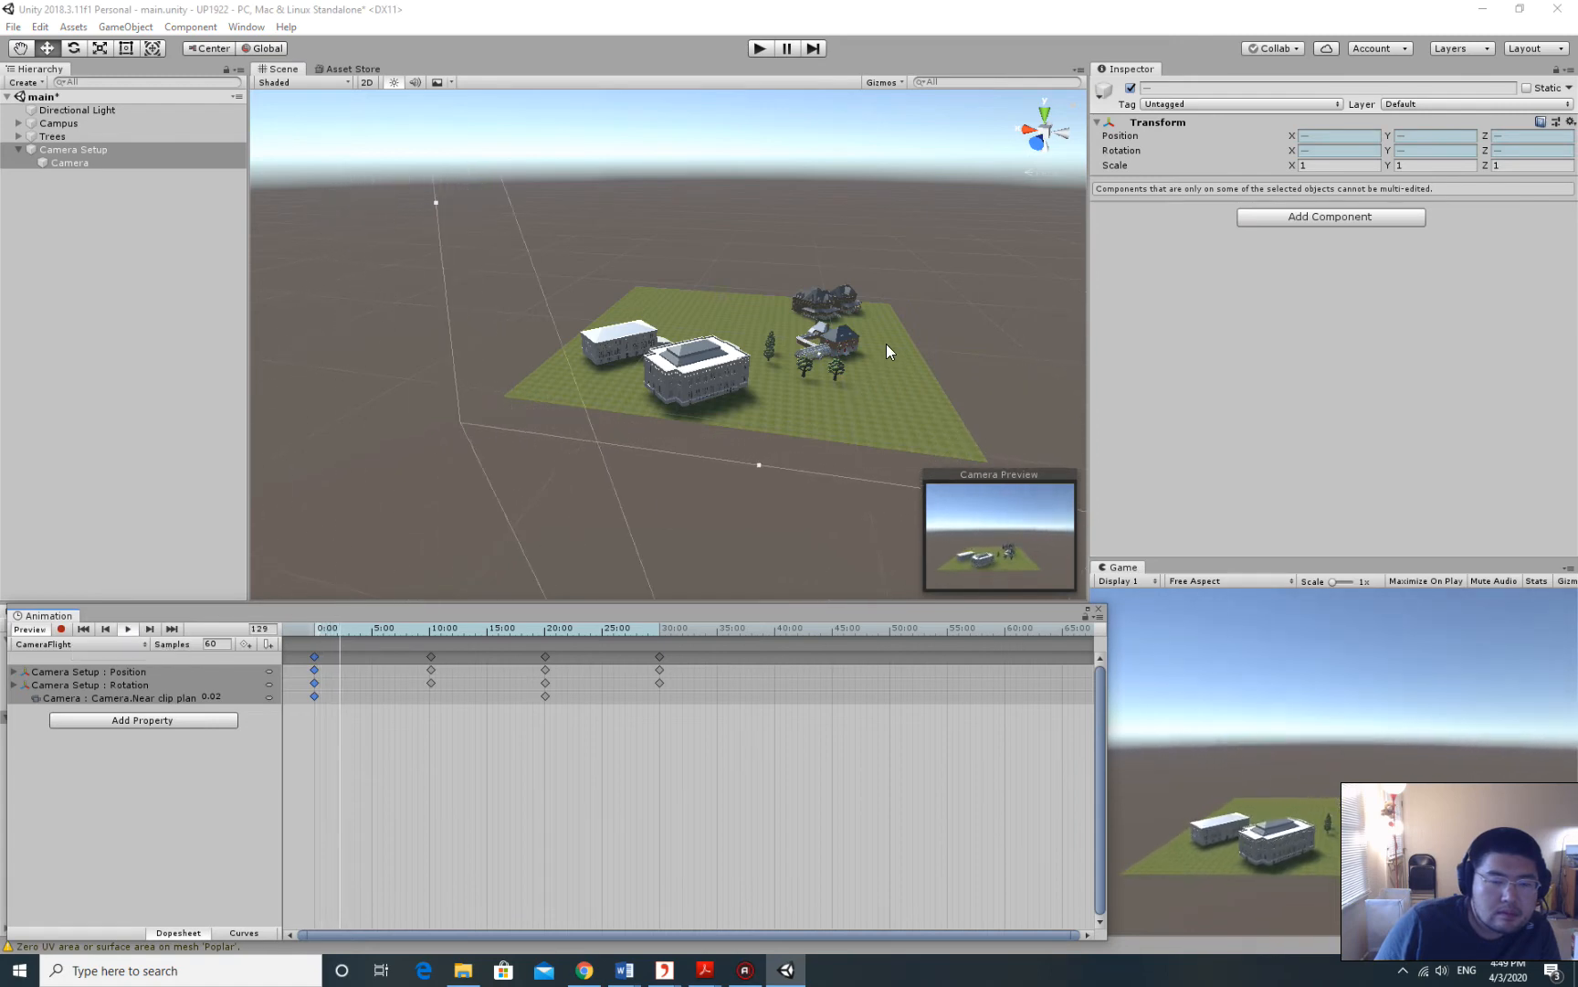
{"action": "middle_click_drag", "start_coordinate": [781, 261], "coordinate": [811, 274]}
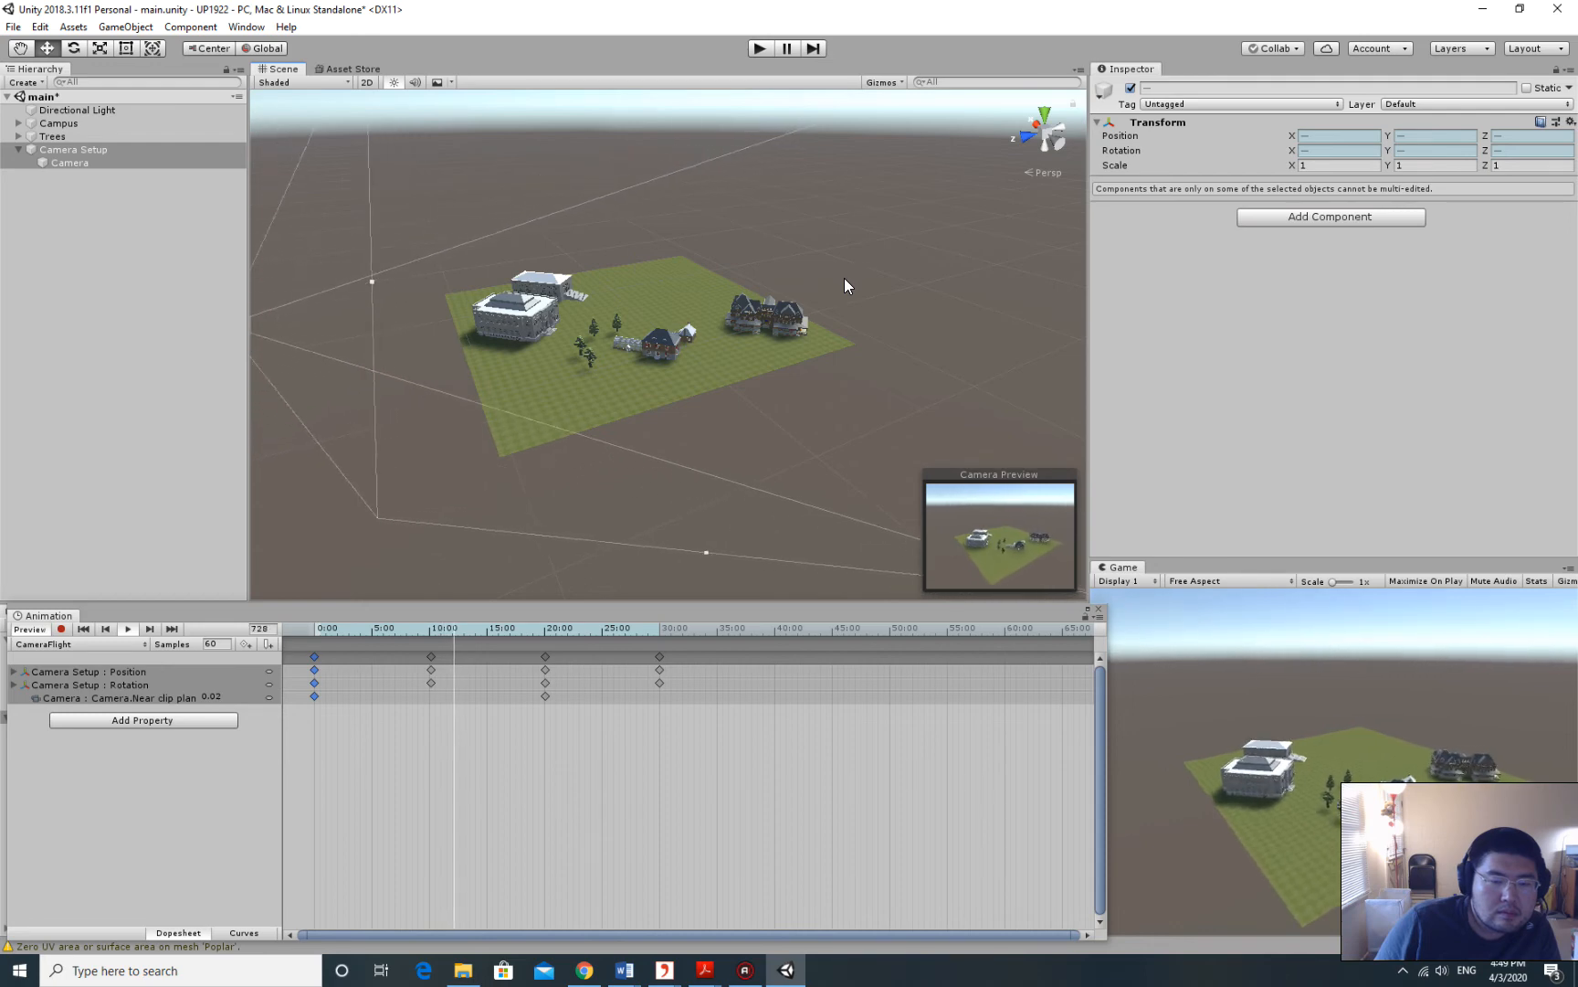
{"action": "left_click_drag", "start_coordinate": [881, 264], "coordinate": [910, 283], "text": "alt"}
{"action": "middle_click_drag", "start_coordinate": [909, 283], "coordinate": [677, 268]}
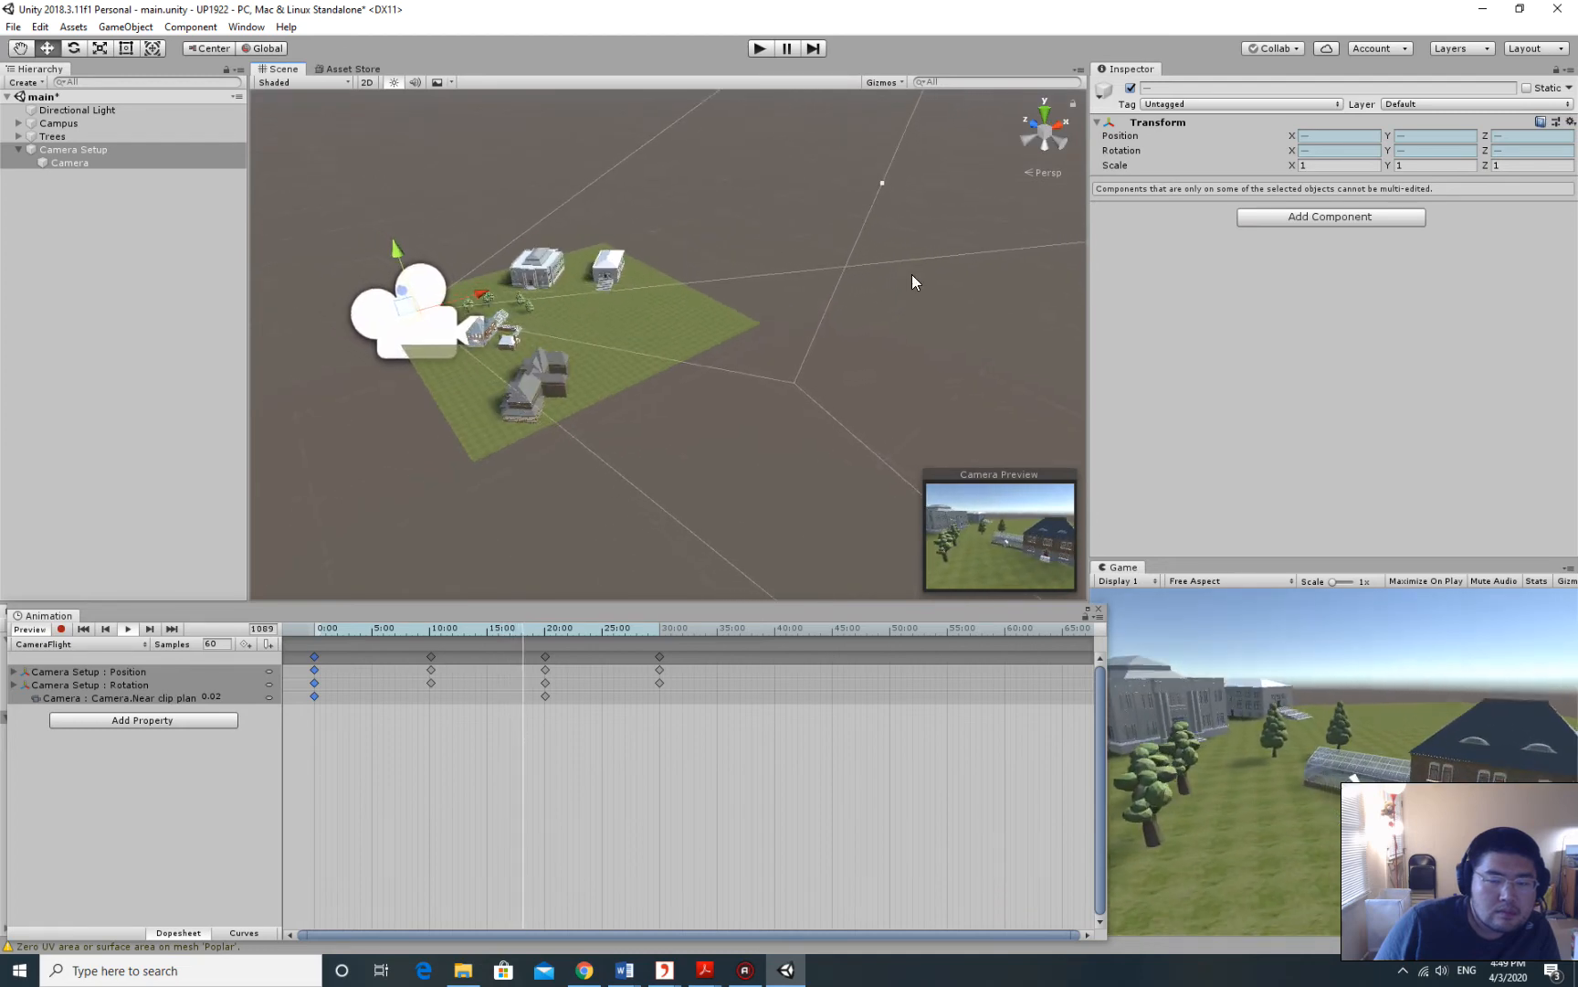
{"action": "right_click_drag", "start_coordinate": [911, 274], "coordinate": [869, 281]}
{"action": "middle_click_drag", "start_coordinate": [869, 281], "coordinate": [797, 287]}
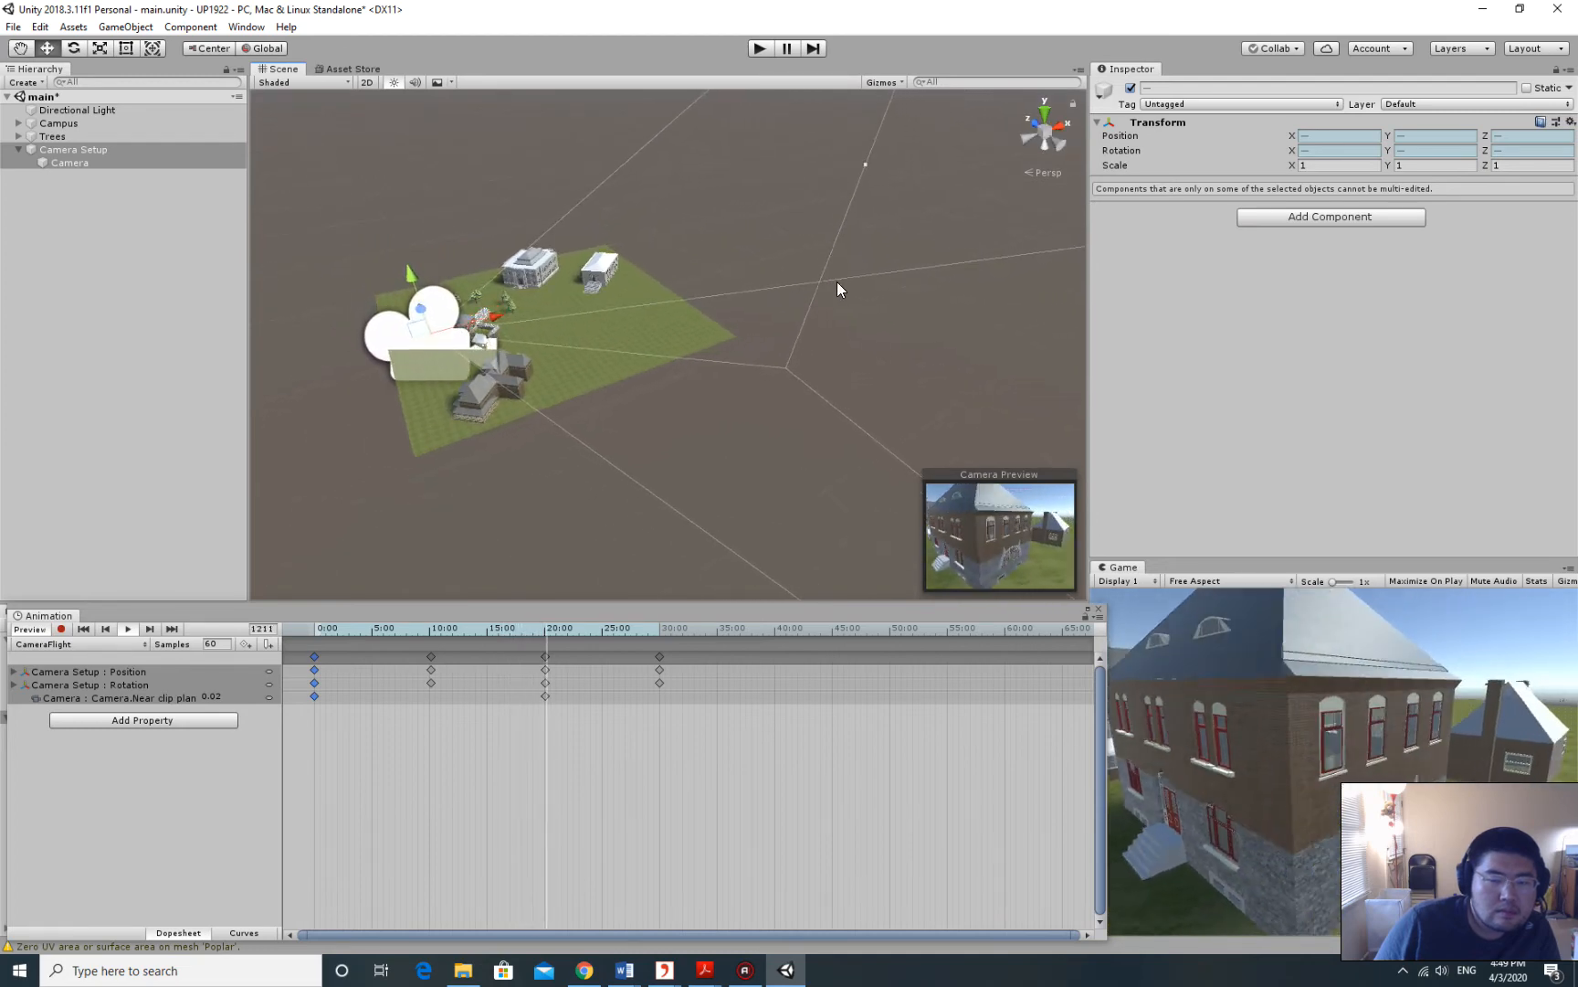
{"action": "right_click_drag", "start_coordinate": [861, 267], "coordinate": [811, 274]}
{"action": "middle_click_drag", "start_coordinate": [833, 277], "coordinate": [795, 298]}
{"action": "scroll", "coordinate": [776, 302], "scroll_direction": "up", "scroll_amount": 8}
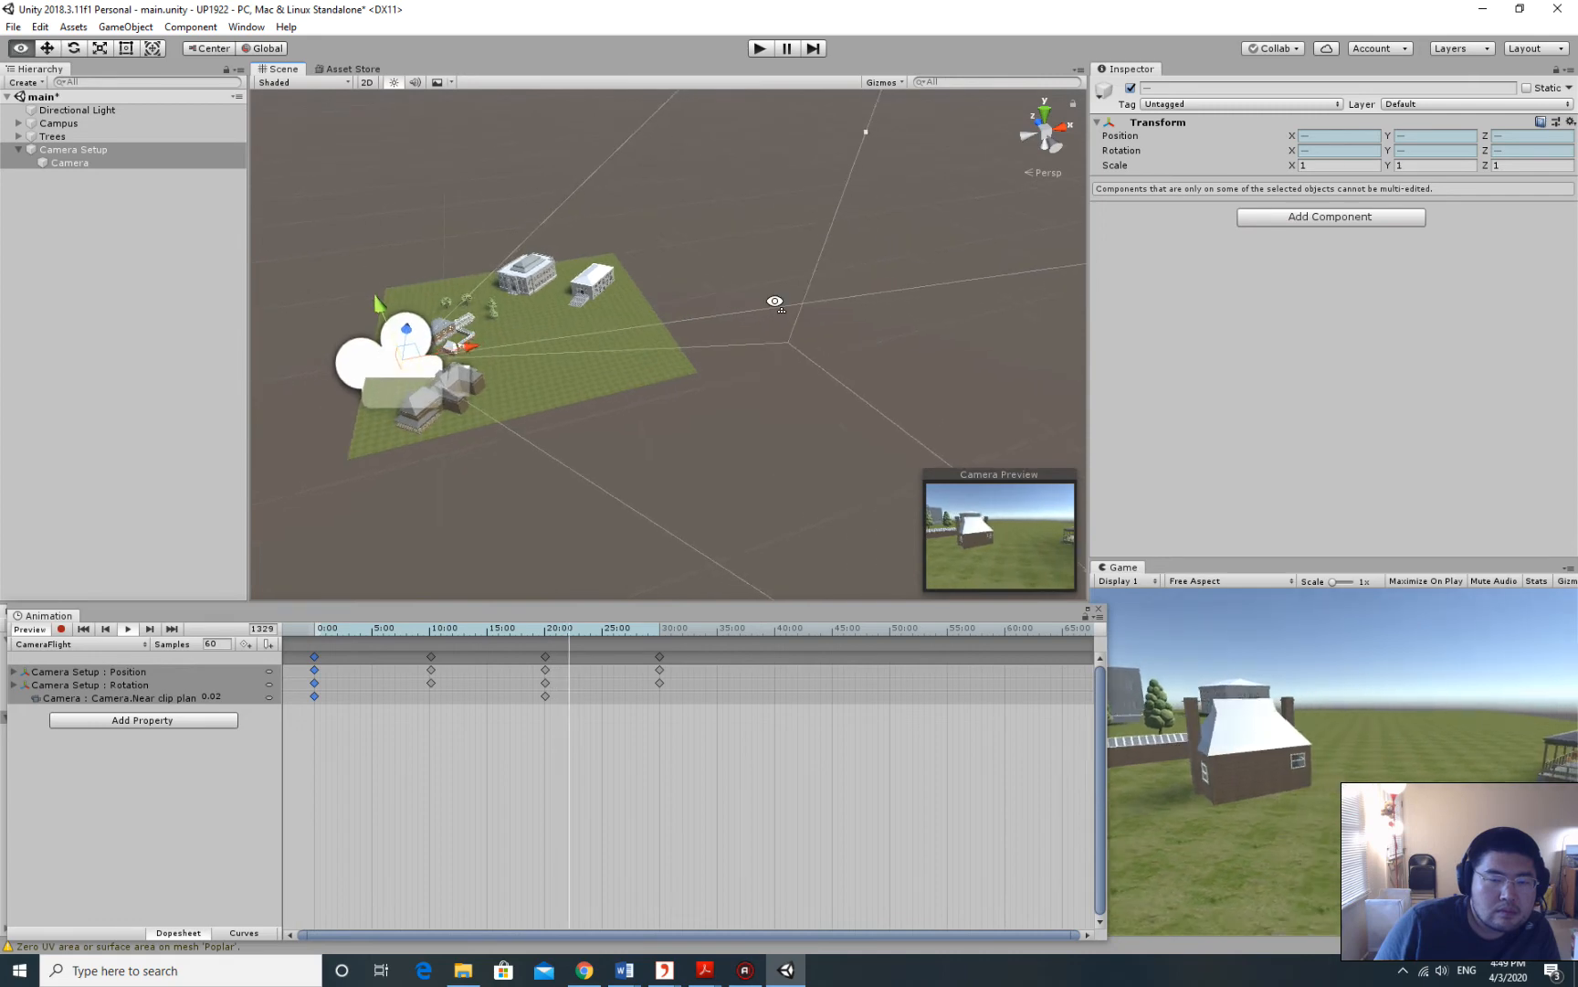
{"action": "middle_click_drag", "start_coordinate": [721, 339], "coordinate": [659, 347]}
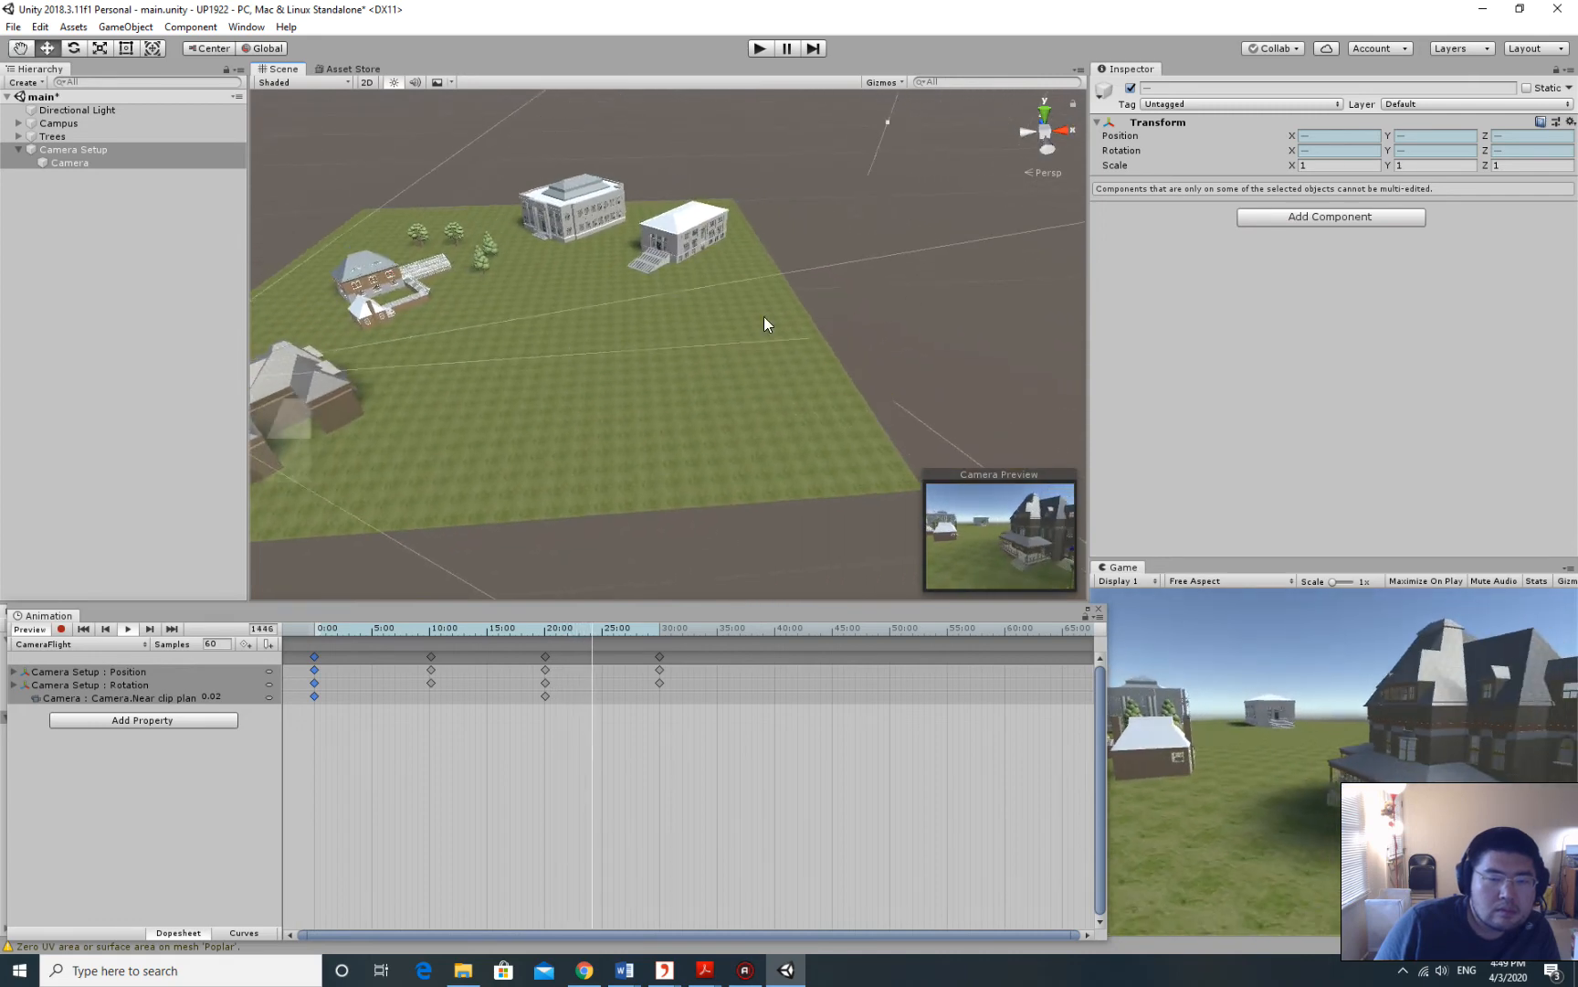
{"action": "right_click_drag", "start_coordinate": [888, 292], "coordinate": [853, 297]}
{"action": "middle_click_drag", "start_coordinate": [784, 294], "coordinate": [683, 299]}
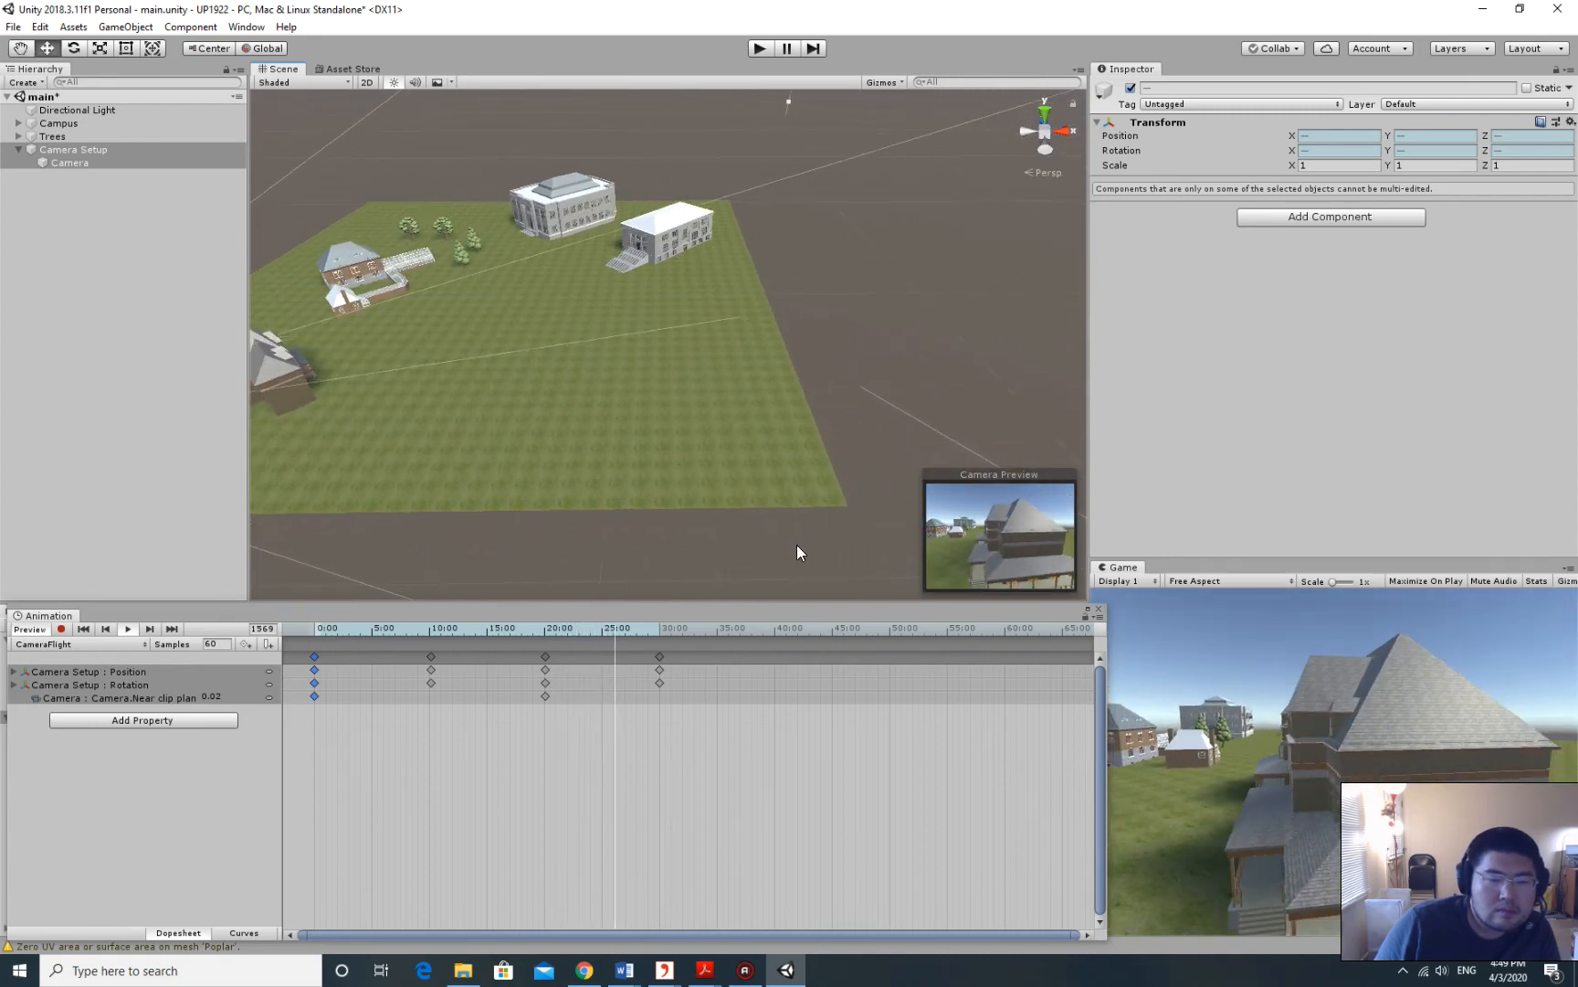
{"action": "right_click_drag", "start_coordinate": [800, 550], "coordinate": [853, 359]}
{"action": "key", "text": "s"}
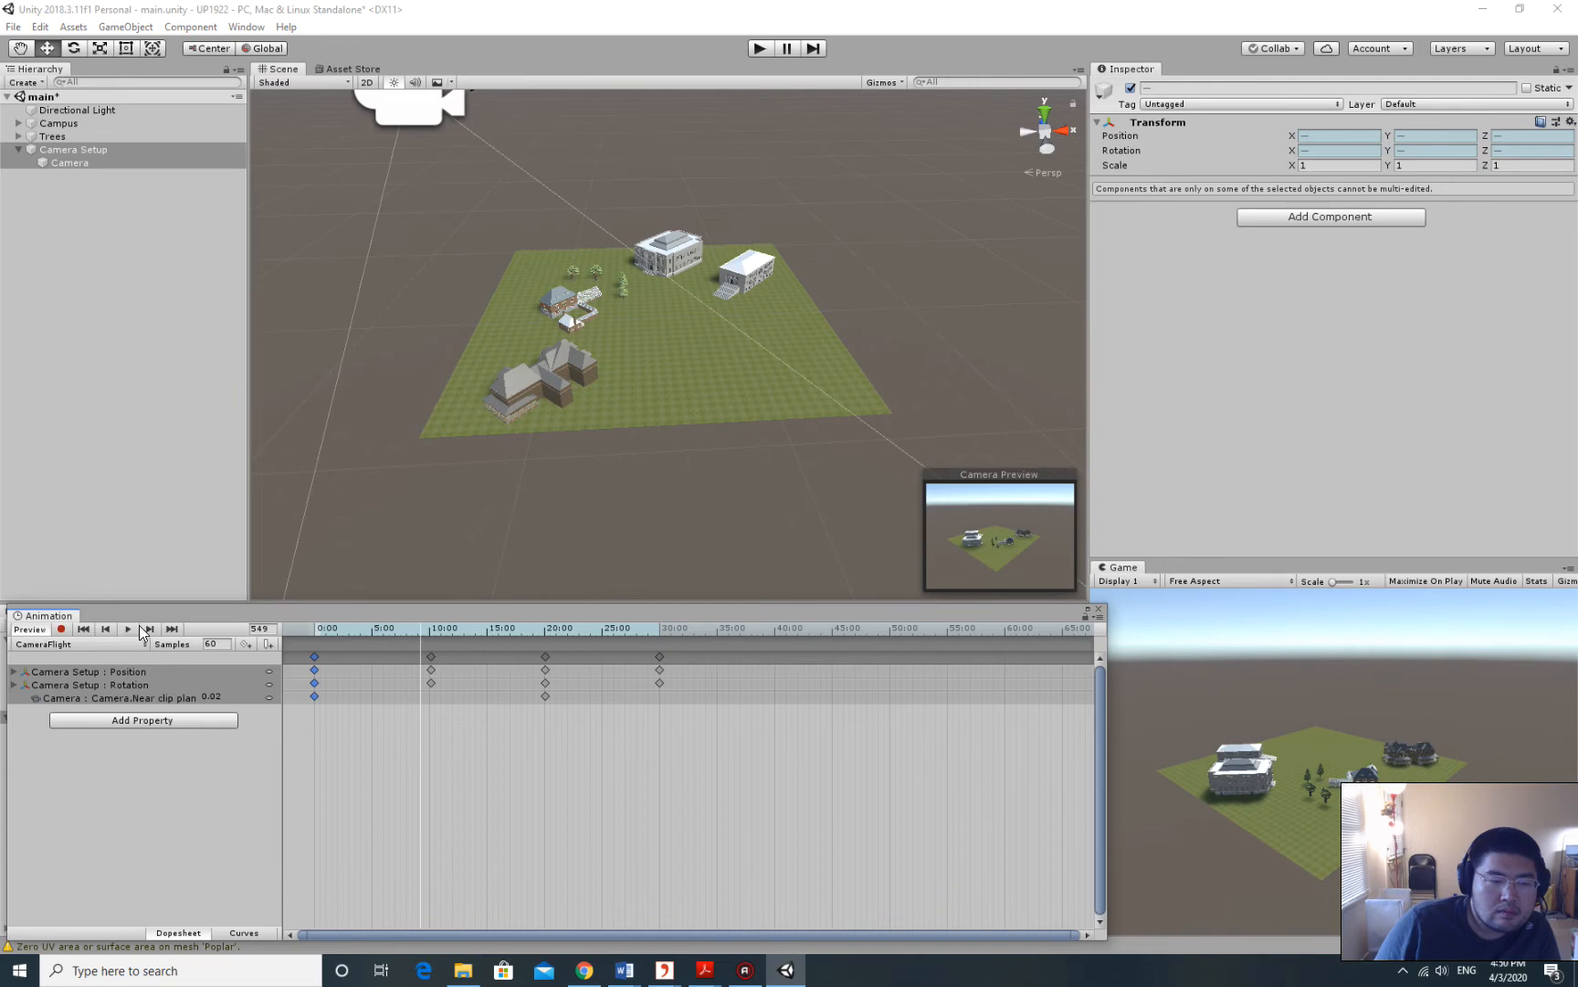
Delete the Camera Setup keyframes at 30:00 in the CameraFlight clip.
{"action": "left_click_drag", "start_coordinate": [413, 631], "coordinate": [659, 618]}
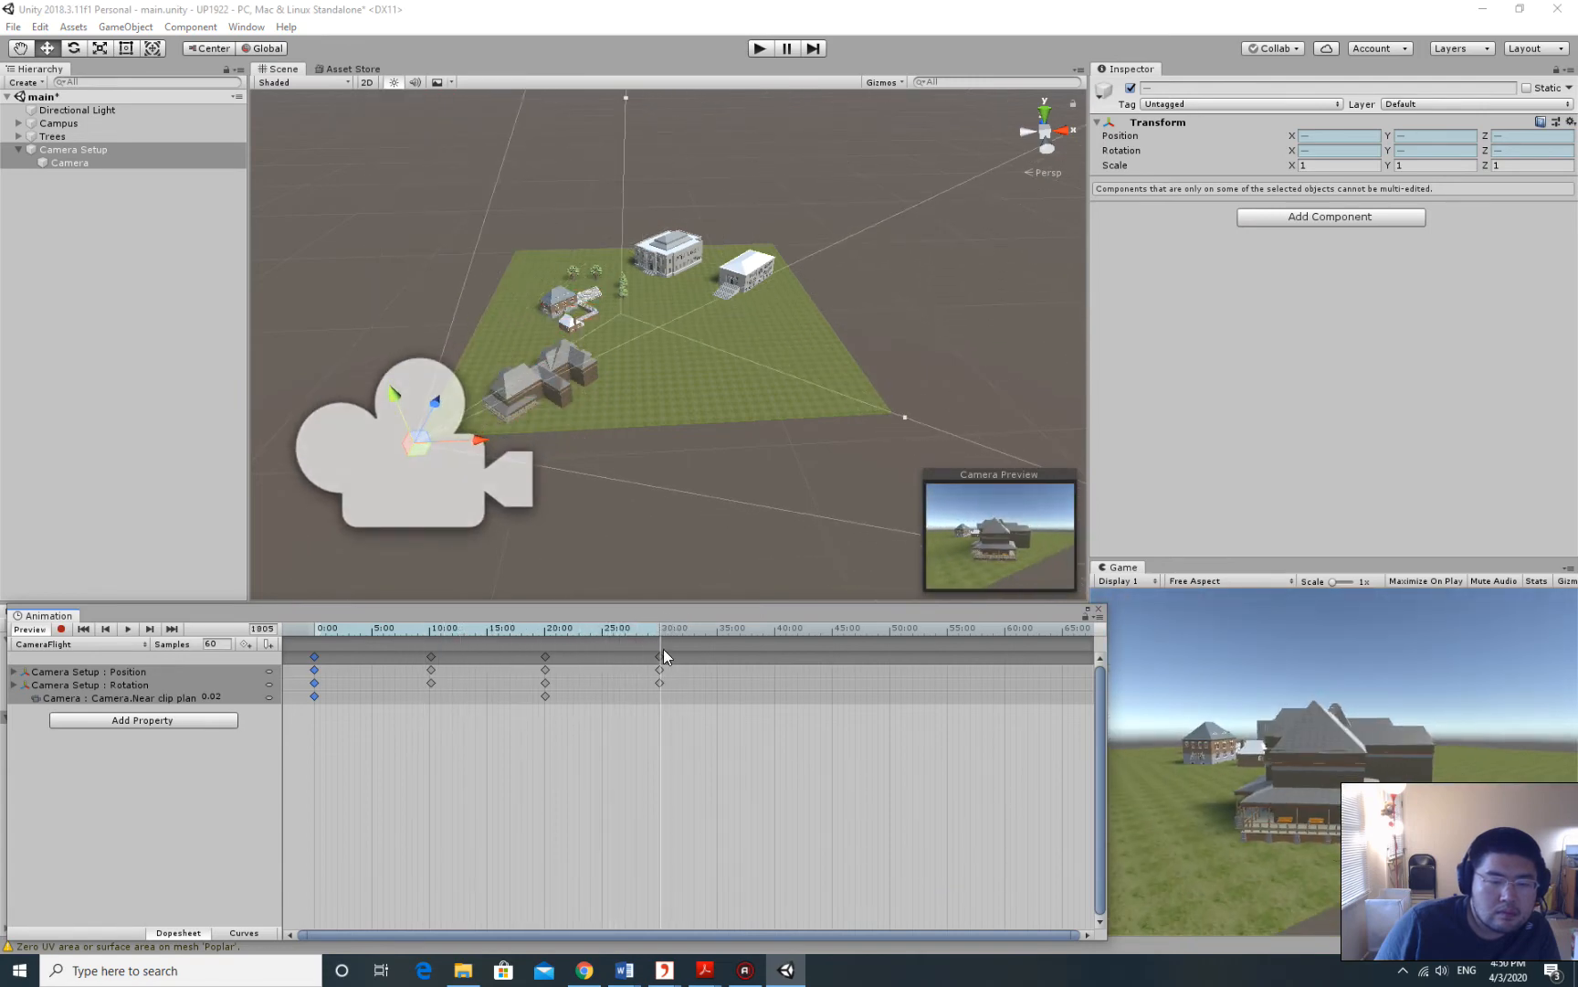
{"action": "right_click", "coordinate": [659, 656]}
{"action": "left_click", "coordinate": [729, 685]}
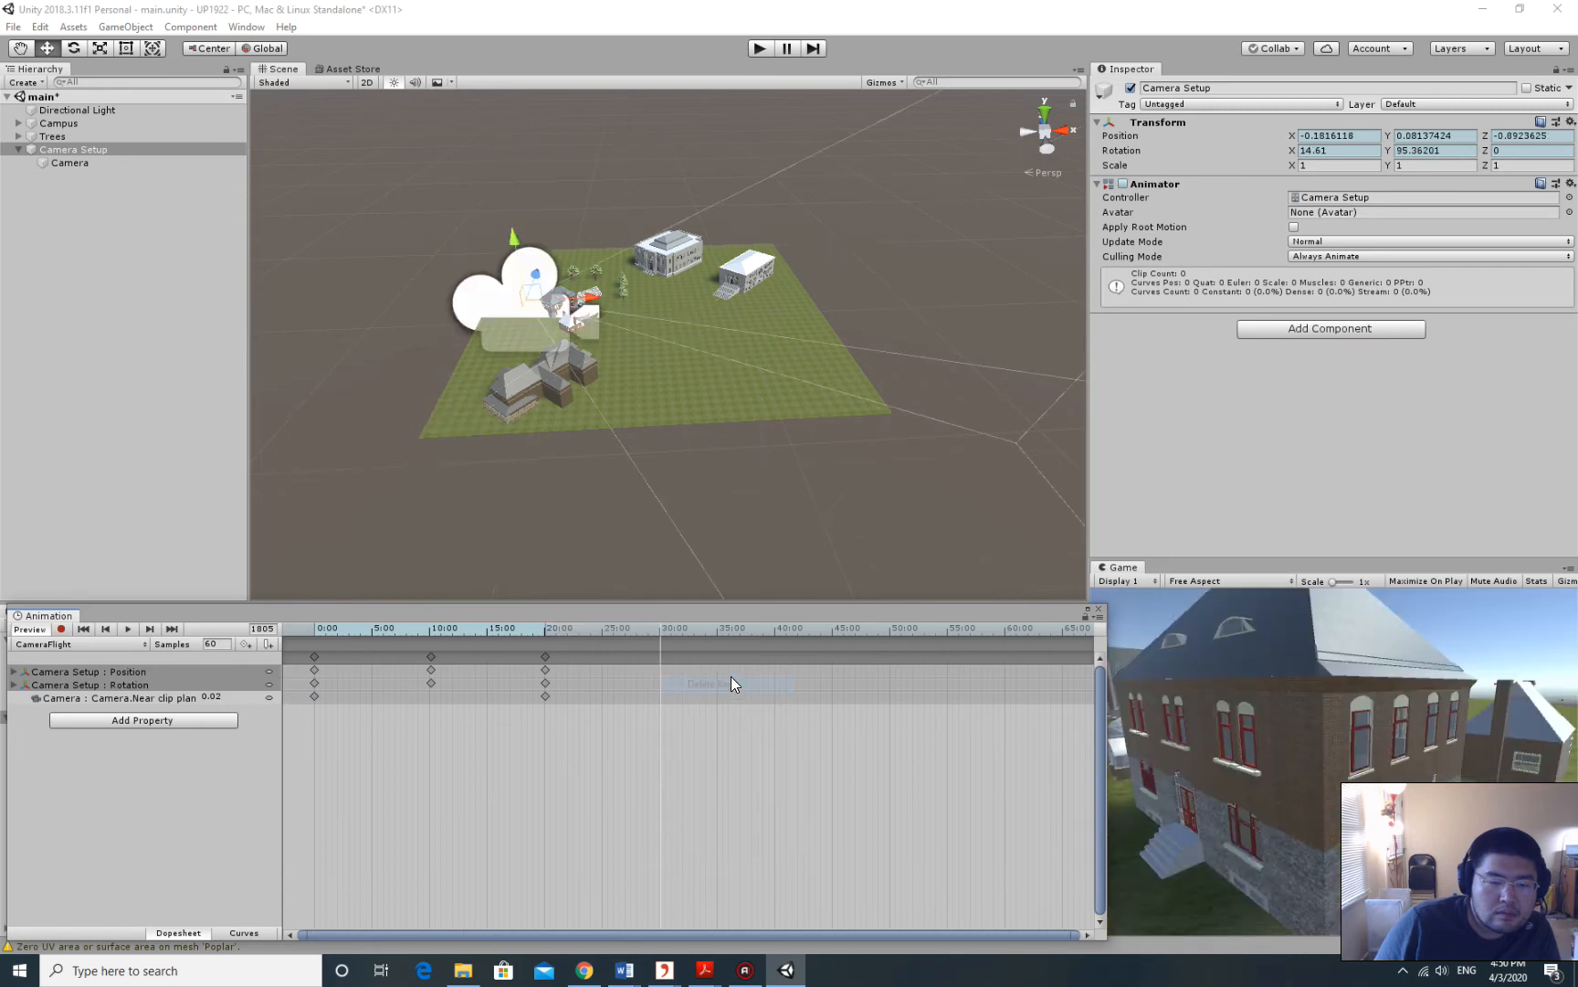
{"action": "scroll", "coordinate": [835, 360], "scroll_direction": "up", "scroll_amount": 3}
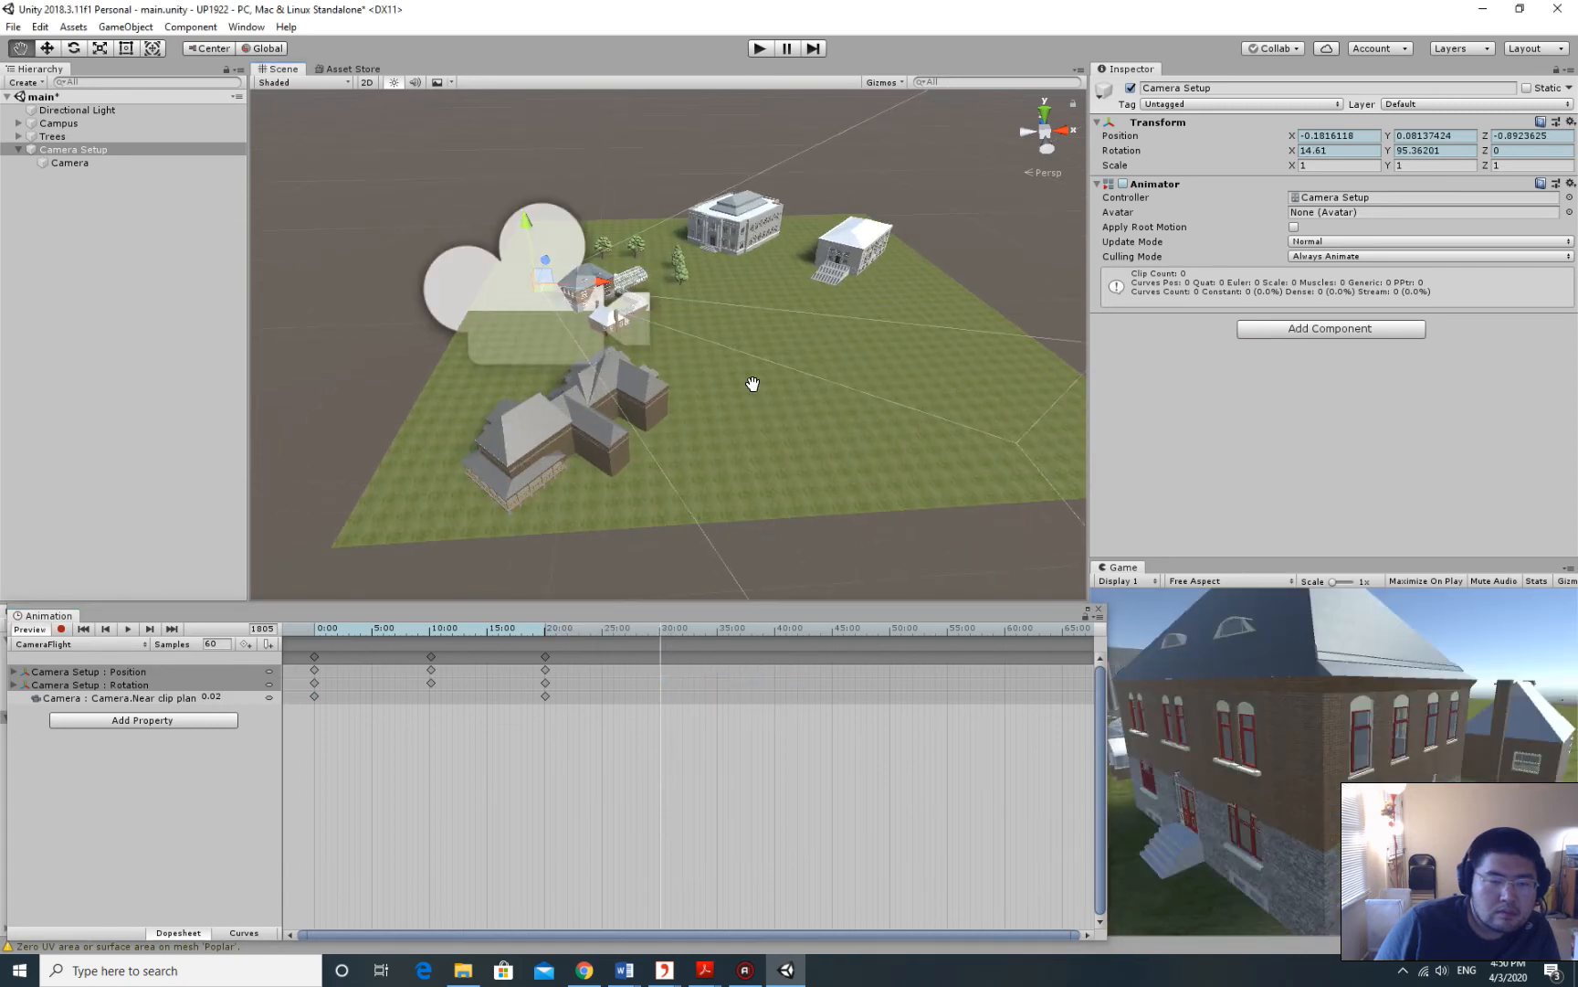
{"action": "middle_click_drag", "start_coordinate": [753, 384], "coordinate": [806, 384]}
{"action": "mouse_move", "coordinate": [666, 627]}
{"action": "left_mouse_down"}
{"action": "mouse_move", "coordinate": [541, 627]}
{"action": "mouse_move", "coordinate": [661, 637]}
{"action": "left_mouse_up"}
Move the playhead to frame 1809 and frame the whole campus in the Scene view.
{"action": "middle_click_drag", "start_coordinate": [837, 442], "coordinate": [896, 358]}
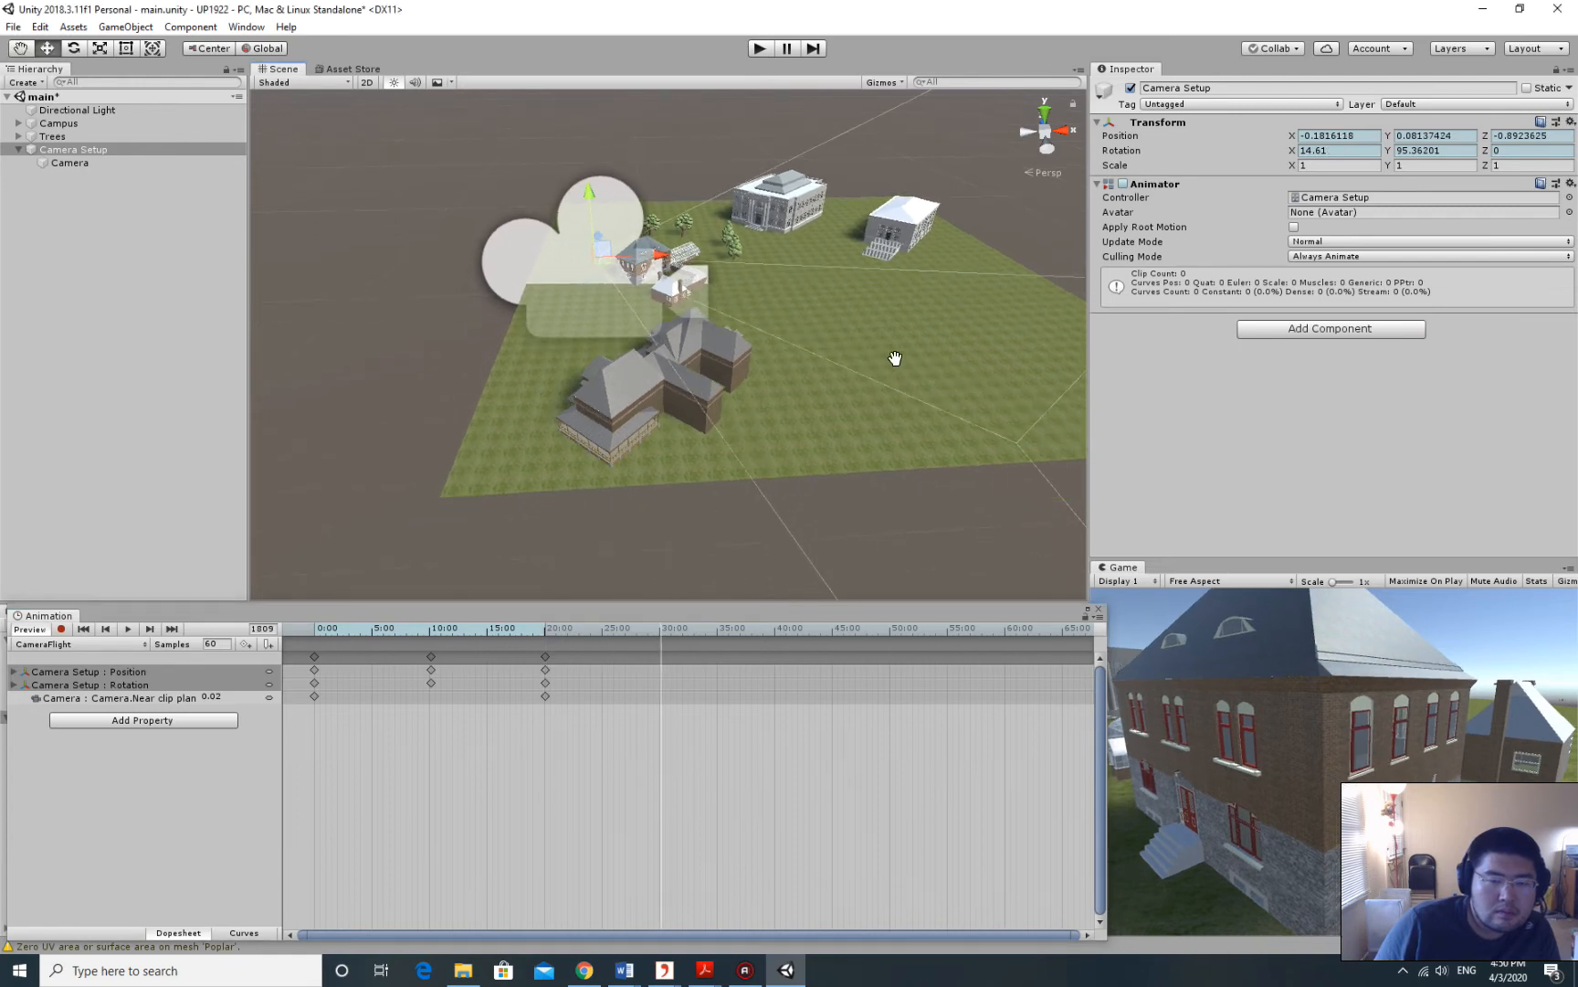
{"action": "right_click_drag", "start_coordinate": [895, 356], "coordinate": [895, 330]}
{"action": "scroll", "coordinate": [889, 352], "scroll_direction": "down", "scroll_amount": 3}
{"action": "middle_click_drag", "start_coordinate": [889, 352], "coordinate": [835, 282]}
{"action": "scroll", "coordinate": [846, 325], "scroll_direction": "up", "scroll_amount": 5}
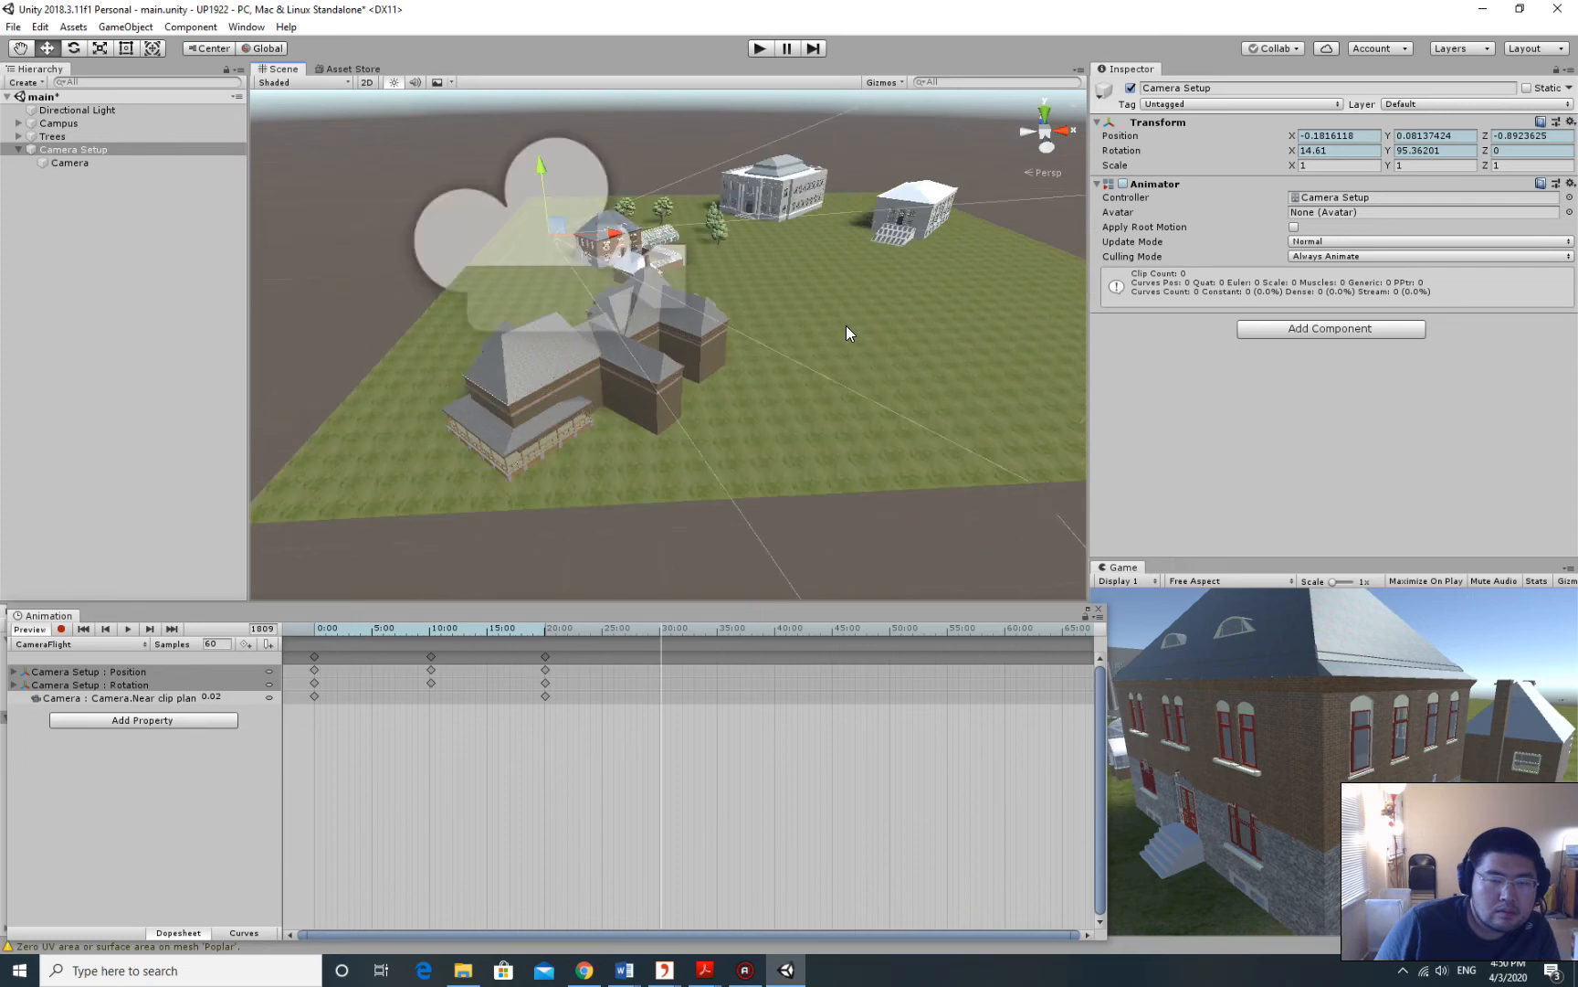
{"action": "right_click_drag", "start_coordinate": [847, 365], "coordinate": [846, 345]}
{"action": "scroll", "coordinate": [846, 345], "scroll_direction": "down", "scroll_amount": 3}
{"action": "middle_click_drag", "start_coordinate": [846, 346], "coordinate": [793, 336]}
{"action": "right_click_drag", "start_coordinate": [913, 329], "coordinate": [883, 327]}
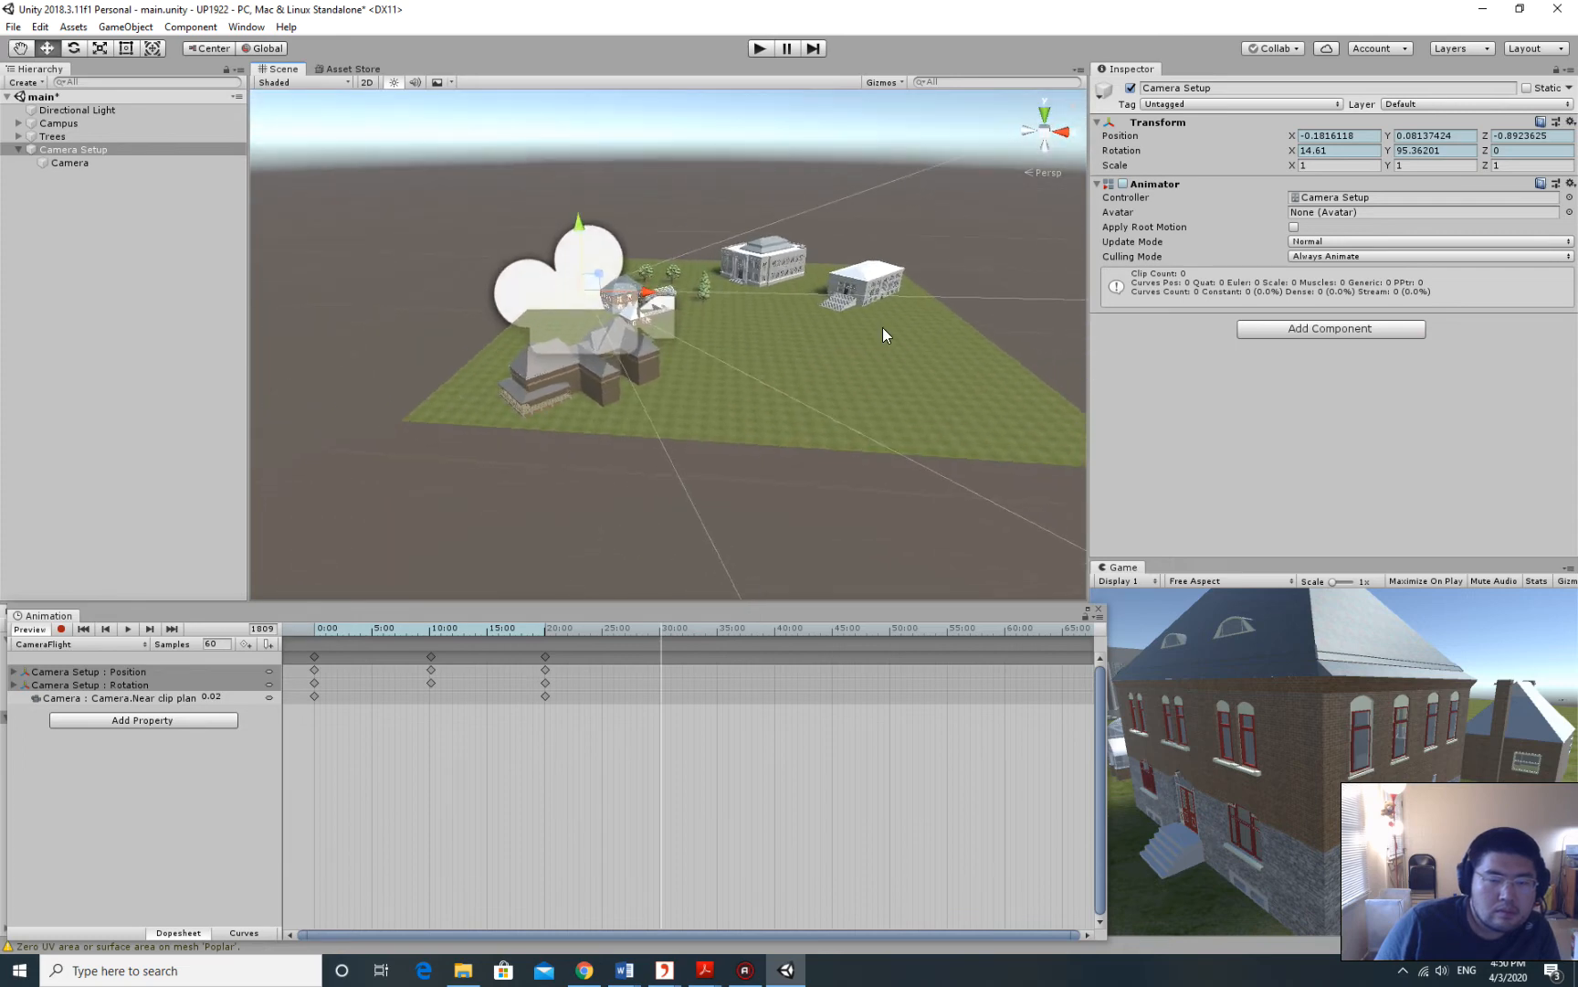
{"action": "middle_click_drag", "start_coordinate": [883, 327], "coordinate": [808, 337]}
{"action": "right_click_drag", "start_coordinate": [828, 343], "coordinate": [797, 345]}
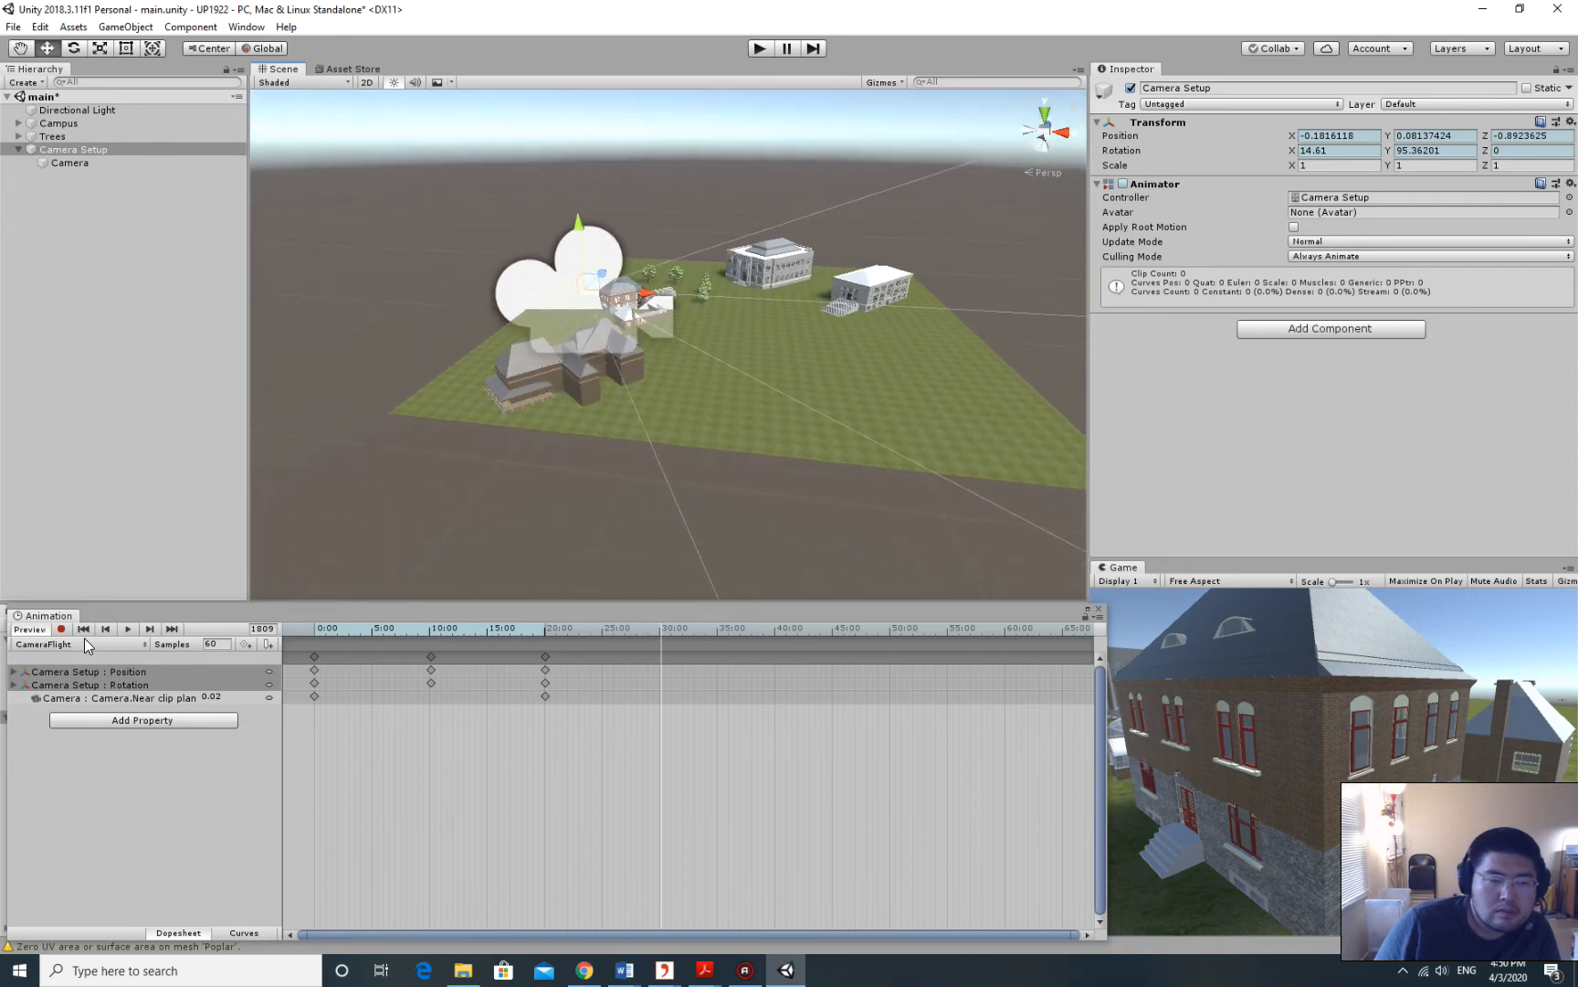
Turn on keyframe recording and navigate the Scene view toward a new campus angle.
{"action": "left_click", "coordinate": [62, 629]}
{"action": "mouse_move", "coordinate": [863, 356]}
{"action": "middle_mouse_down"}
{"action": "mouse_move", "coordinate": [917, 374]}
{"action": "mouse_move", "coordinate": [906, 355]}
{"action": "mouse_move", "coordinate": [785, 342]}
{"action": "mouse_move", "coordinate": [846, 331]}
{"action": "mouse_move", "coordinate": [754, 324]}
{"action": "mouse_move", "coordinate": [891, 353]}
{"action": "mouse_move", "coordinate": [1000, 349]}
{"action": "middle_mouse_up"}
{"action": "right_click_drag", "start_coordinate": [857, 324], "coordinate": [842, 305]}
{"action": "mouse_move", "coordinate": [815, 307]}
{"action": "middle_mouse_down"}
{"action": "mouse_move", "coordinate": [779, 310]}
{"action": "mouse_move", "coordinate": [846, 324]}
{"action": "mouse_move", "coordinate": [835, 317]}
{"action": "middle_mouse_up"}
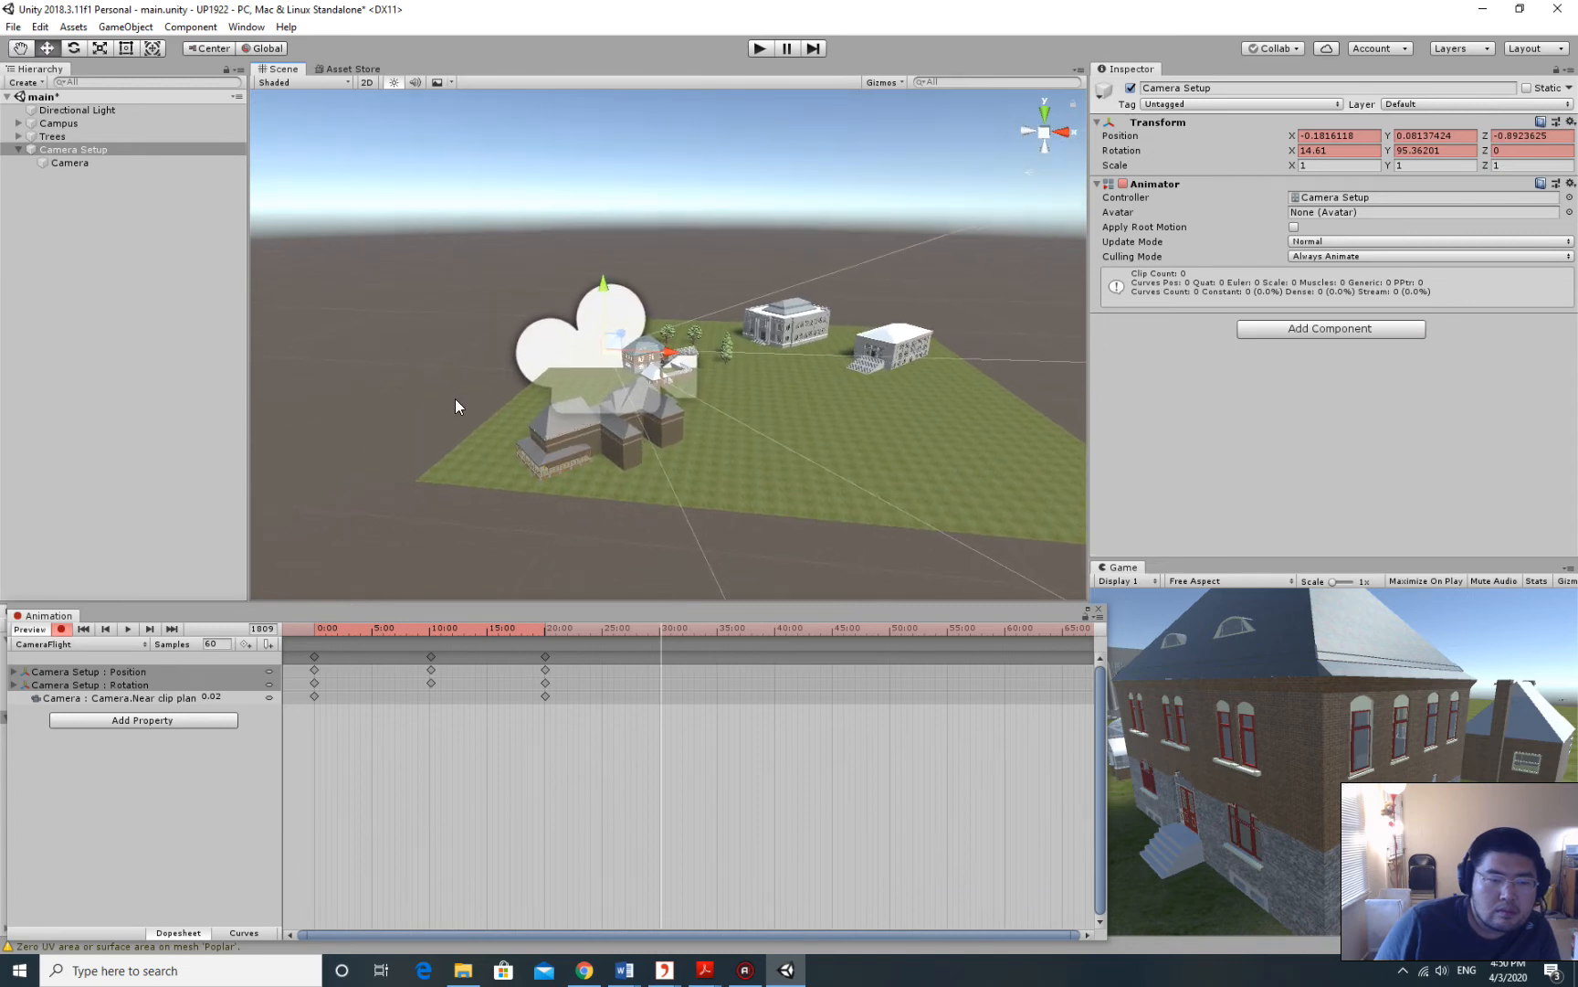
{"action": "middle_click_drag", "start_coordinate": [672, 319], "coordinate": [618, 321]}
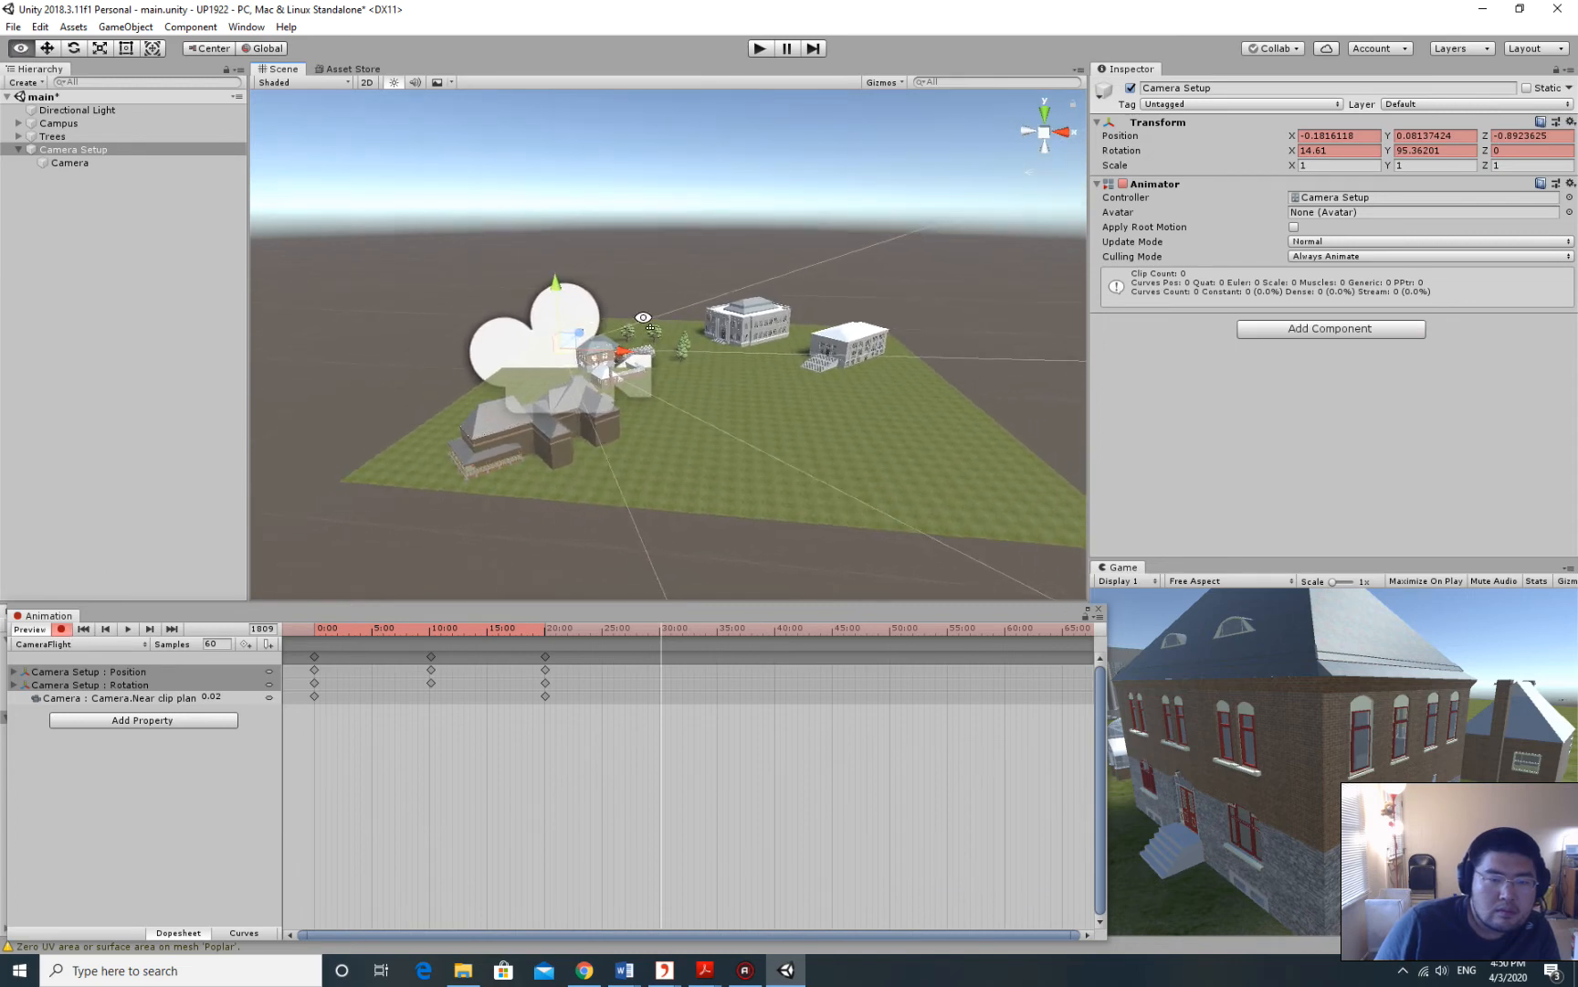
{"action": "right_click_drag", "start_coordinate": [633, 338], "coordinate": [738, 345]}
{"action": "middle_click_drag", "start_coordinate": [740, 351], "coordinate": [884, 362]}
{"action": "middle_click_drag", "start_coordinate": [546, 356], "coordinate": [670, 347]}
{"action": "right_click_drag", "start_coordinate": [670, 350], "coordinate": [750, 346]}
{"action": "middle_click_drag", "start_coordinate": [750, 353], "coordinate": [893, 316]}
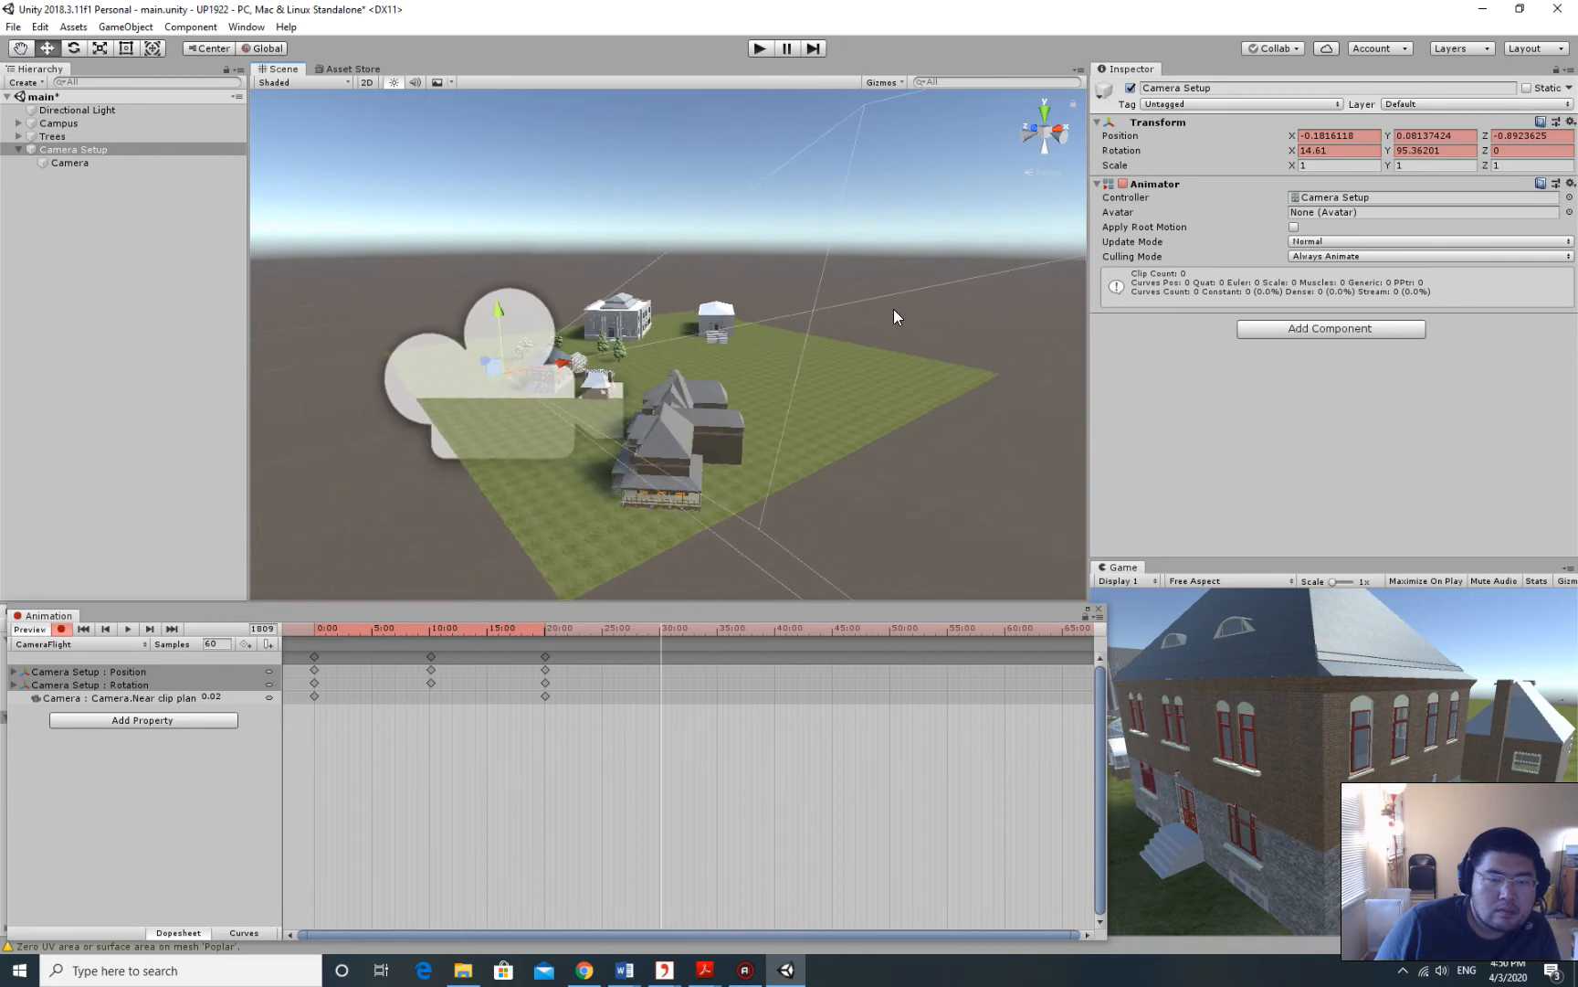
{"action": "right_click_drag", "start_coordinate": [877, 315], "coordinate": [813, 310]}
{"action": "mouse_move", "coordinate": [808, 312]}
{"action": "middle_mouse_down"}
{"action": "mouse_move", "coordinate": [857, 316]}
{"action": "mouse_move", "coordinate": [705, 313]}
{"action": "mouse_move", "coordinate": [803, 319]}
{"action": "middle_mouse_up"}
{"action": "right_click_drag", "start_coordinate": [803, 320], "coordinate": [895, 312]}
{"action": "middle_click_drag", "start_coordinate": [822, 342], "coordinate": [854, 329]}
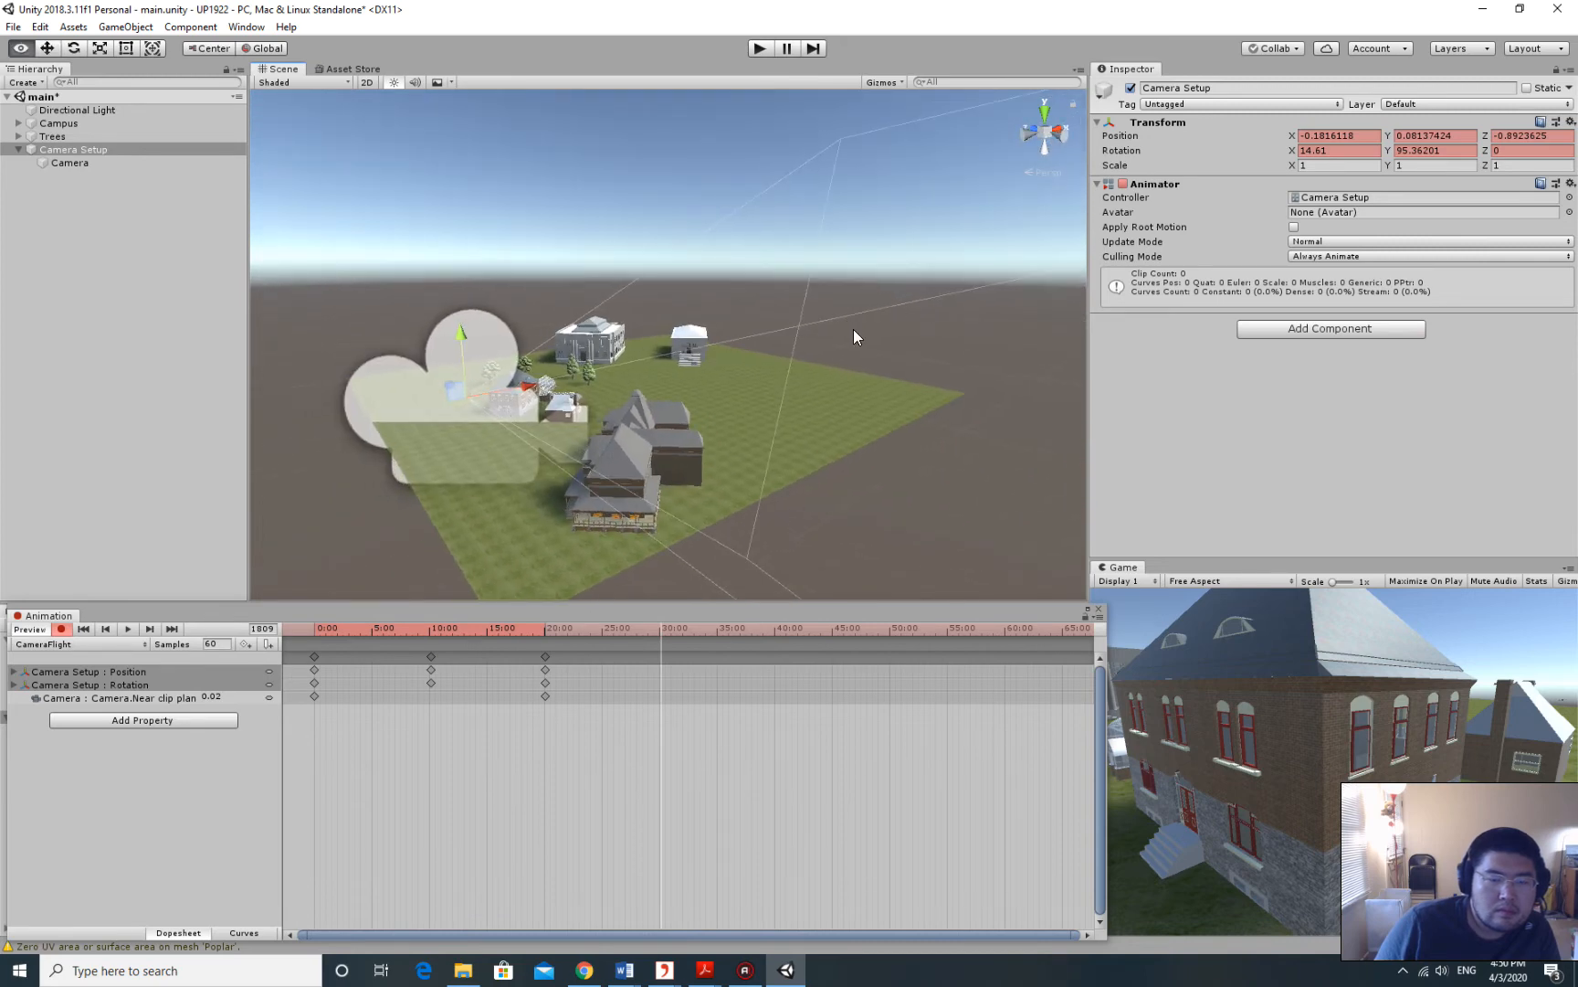
{"action": "right_click_drag", "start_coordinate": [853, 329], "coordinate": [941, 329]}
{"action": "middle_click_drag", "start_coordinate": [941, 329], "coordinate": [961, 292]}
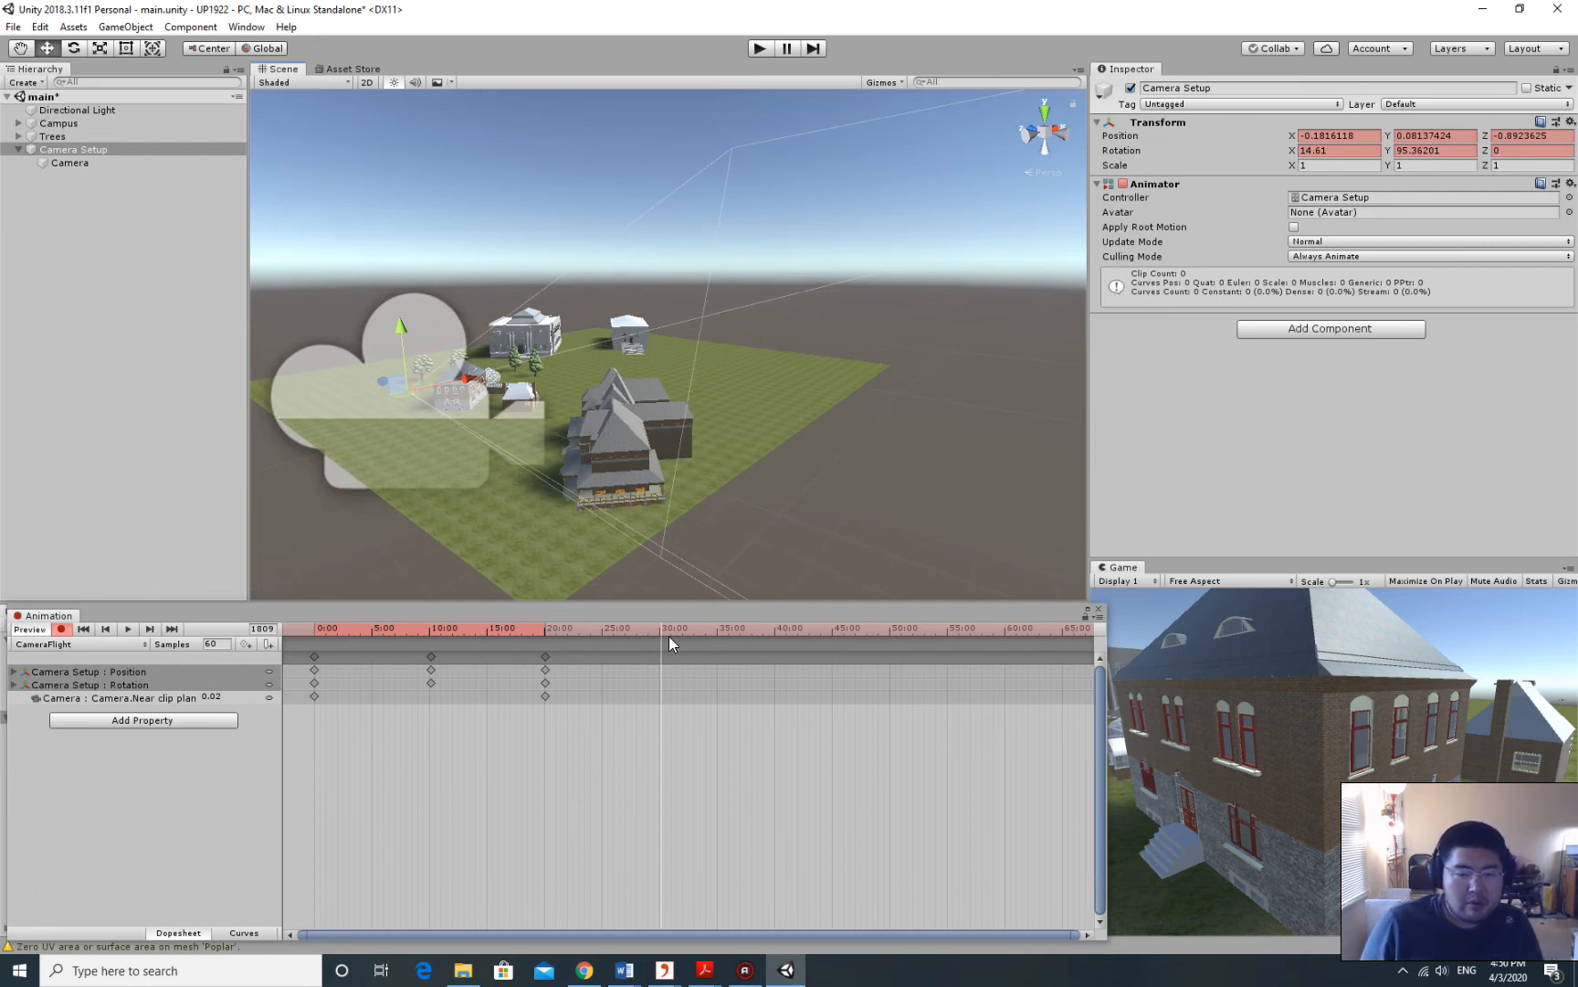
Fine-tune the new viewpoint over the campus and select the Camera Setup rig.
{"action": "scroll", "coordinate": [742, 309], "scroll_direction": "down", "scroll_amount": 1}
{"action": "scroll", "coordinate": [751, 345], "scroll_direction": "up", "scroll_amount": 3}
{"action": "scroll", "coordinate": [753, 343], "scroll_direction": "down", "scroll_amount": 3}
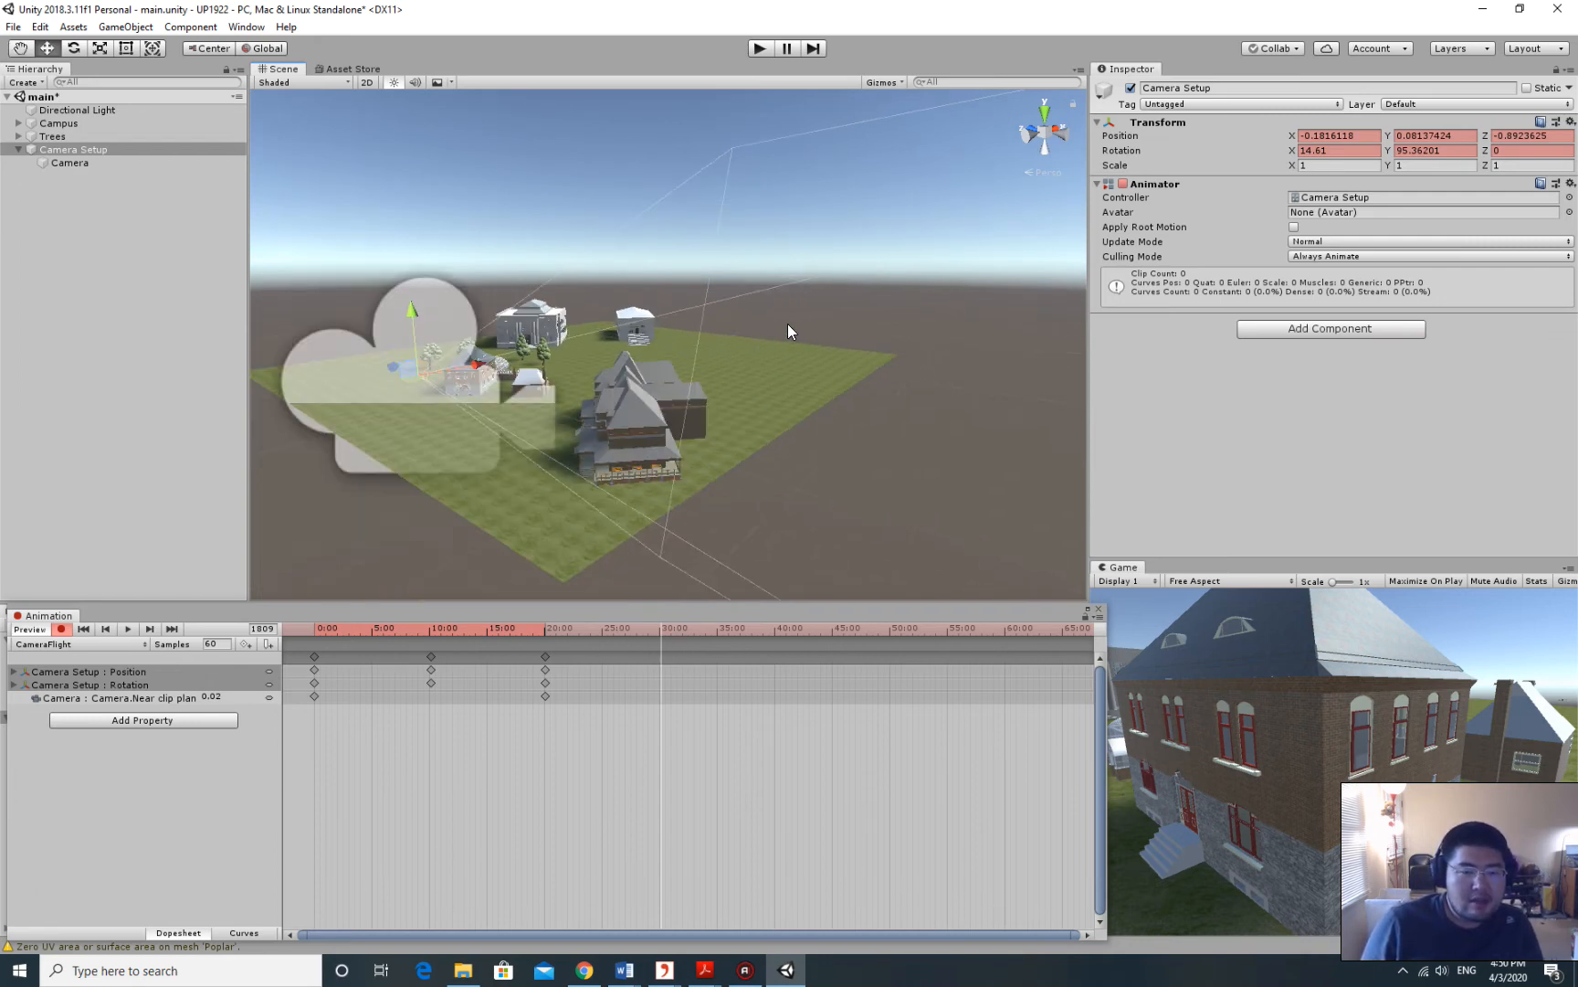
{"action": "scroll", "coordinate": [788, 326], "scroll_direction": "up", "scroll_amount": 3}
{"action": "scroll", "coordinate": [789, 329], "scroll_direction": "down", "scroll_amount": 3}
{"action": "scroll", "coordinate": [789, 329], "scroll_direction": "up", "scroll_amount": 3}
{"action": "right_click_drag", "start_coordinate": [788, 328], "coordinate": [765, 314]}
{"action": "middle_click_drag", "start_coordinate": [741, 321], "coordinate": [733, 323]}
{"action": "right_click_drag", "start_coordinate": [781, 325], "coordinate": [733, 326]}
{"action": "middle_click_drag", "start_coordinate": [733, 326], "coordinate": [630, 338]}
{"action": "right_click_drag", "start_coordinate": [775, 332], "coordinate": [725, 334]}
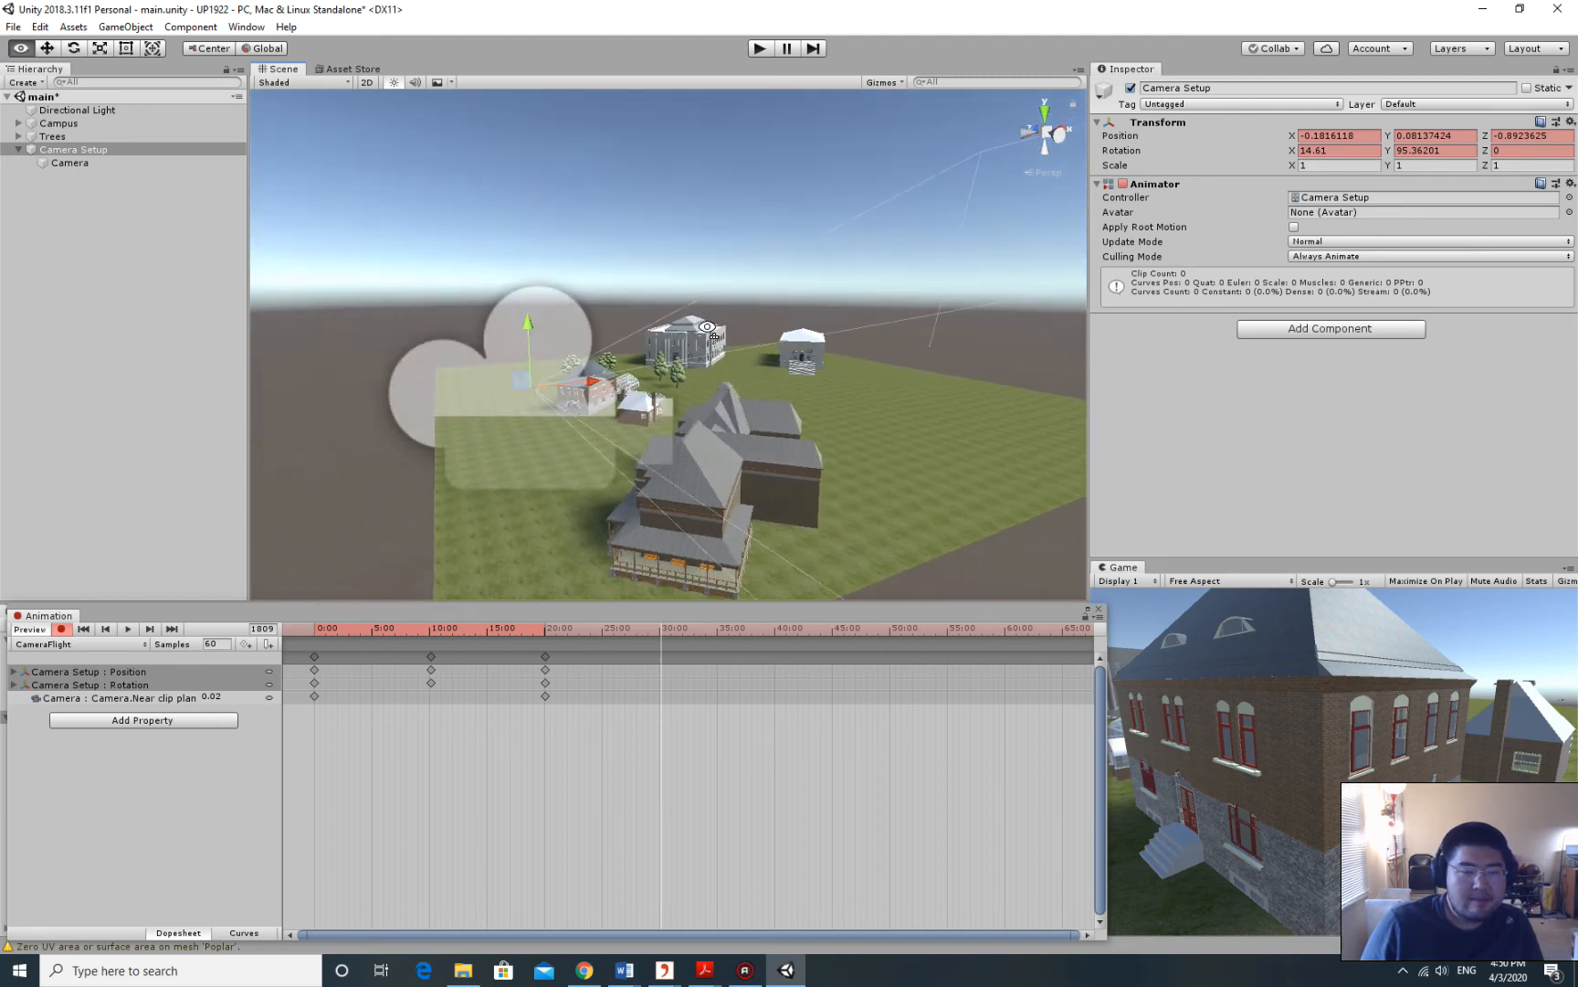
{"action": "middle_click_drag", "start_coordinate": [726, 334], "coordinate": [710, 335]}
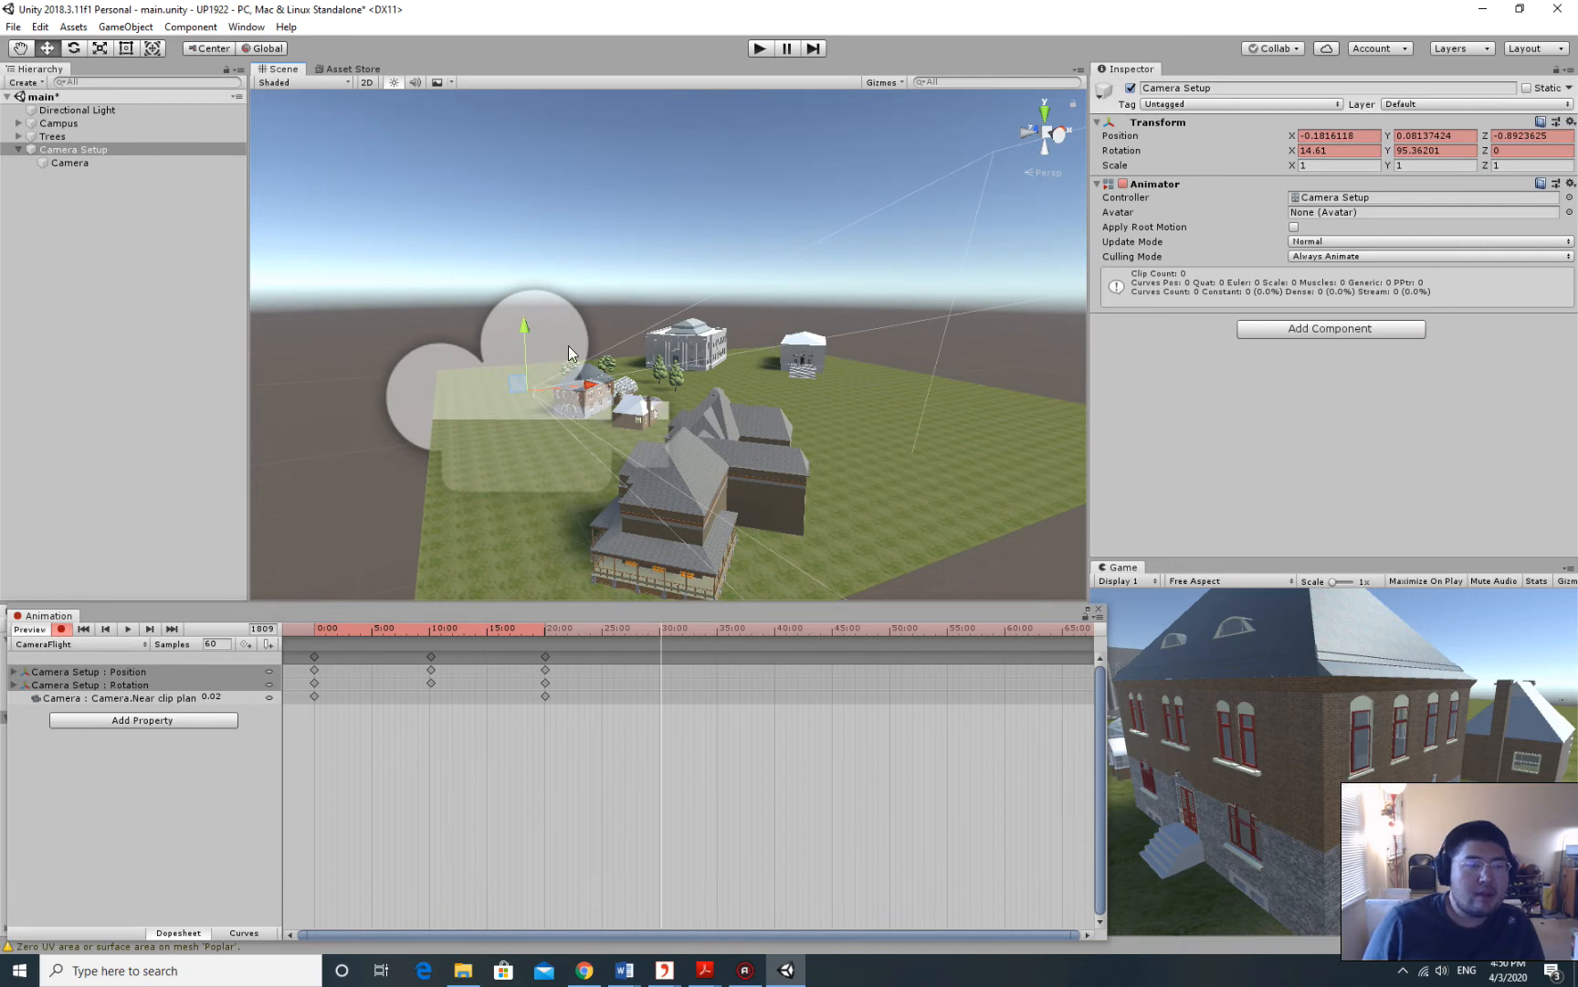
{"action": "left_click", "coordinate": [81, 149]}
{"action": "left_click", "coordinate": [128, 27]}
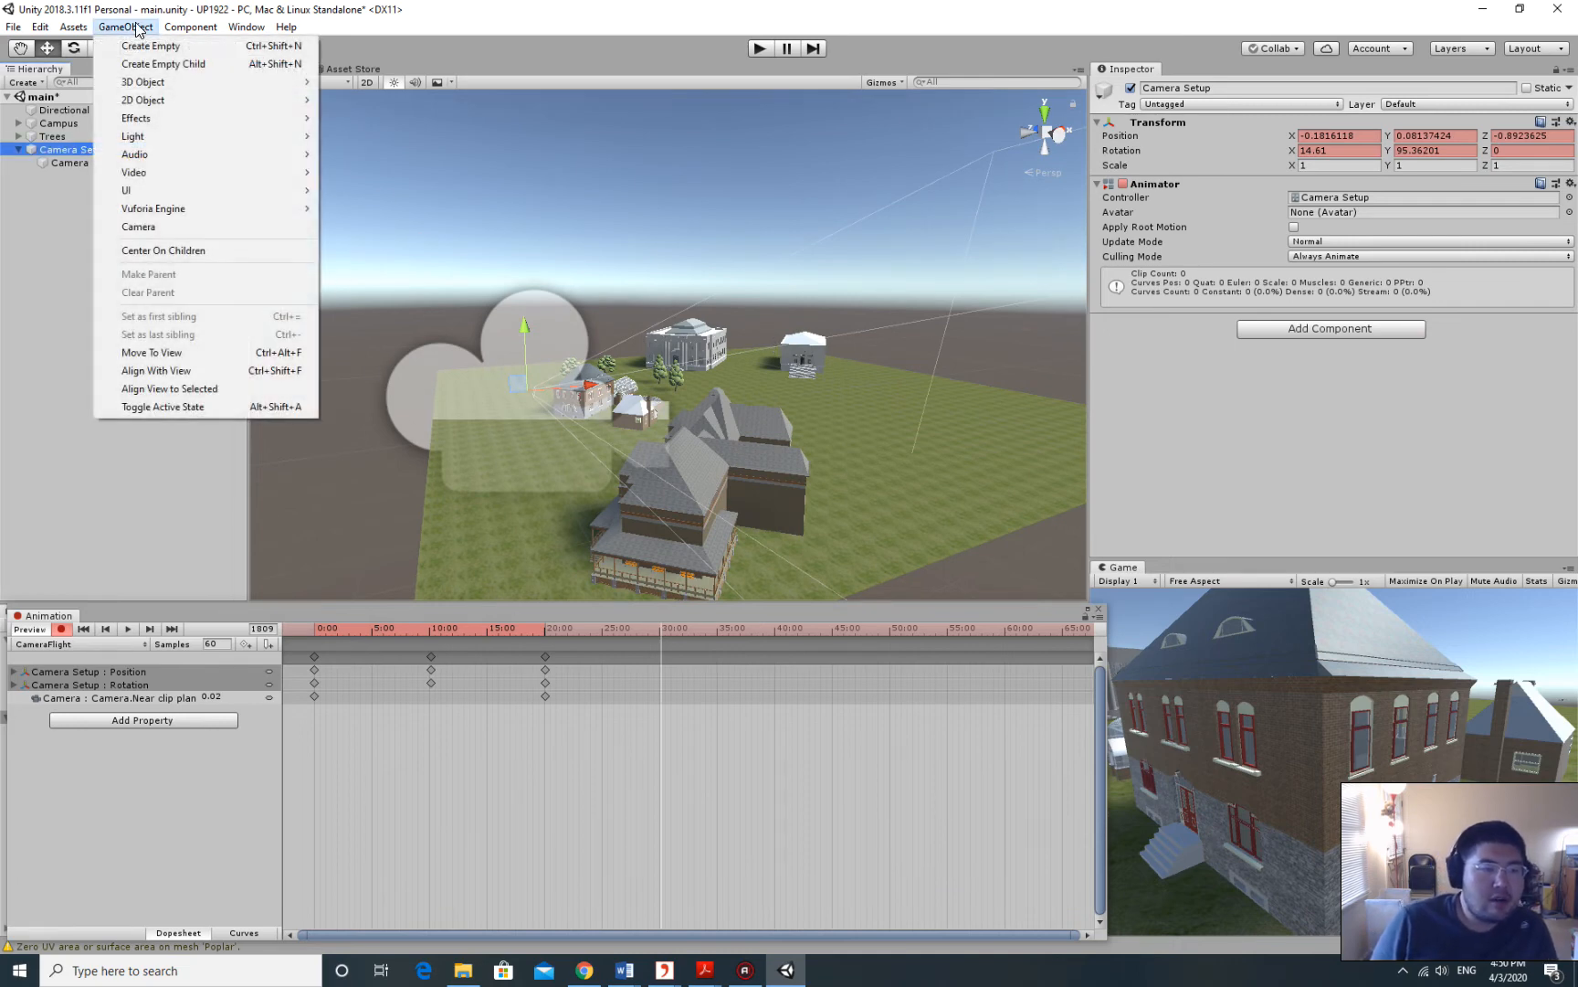
Add Camera Setup position and rotation keys at 30:00 matching the Scene view.
{"action": "left_click", "coordinate": [193, 370]}
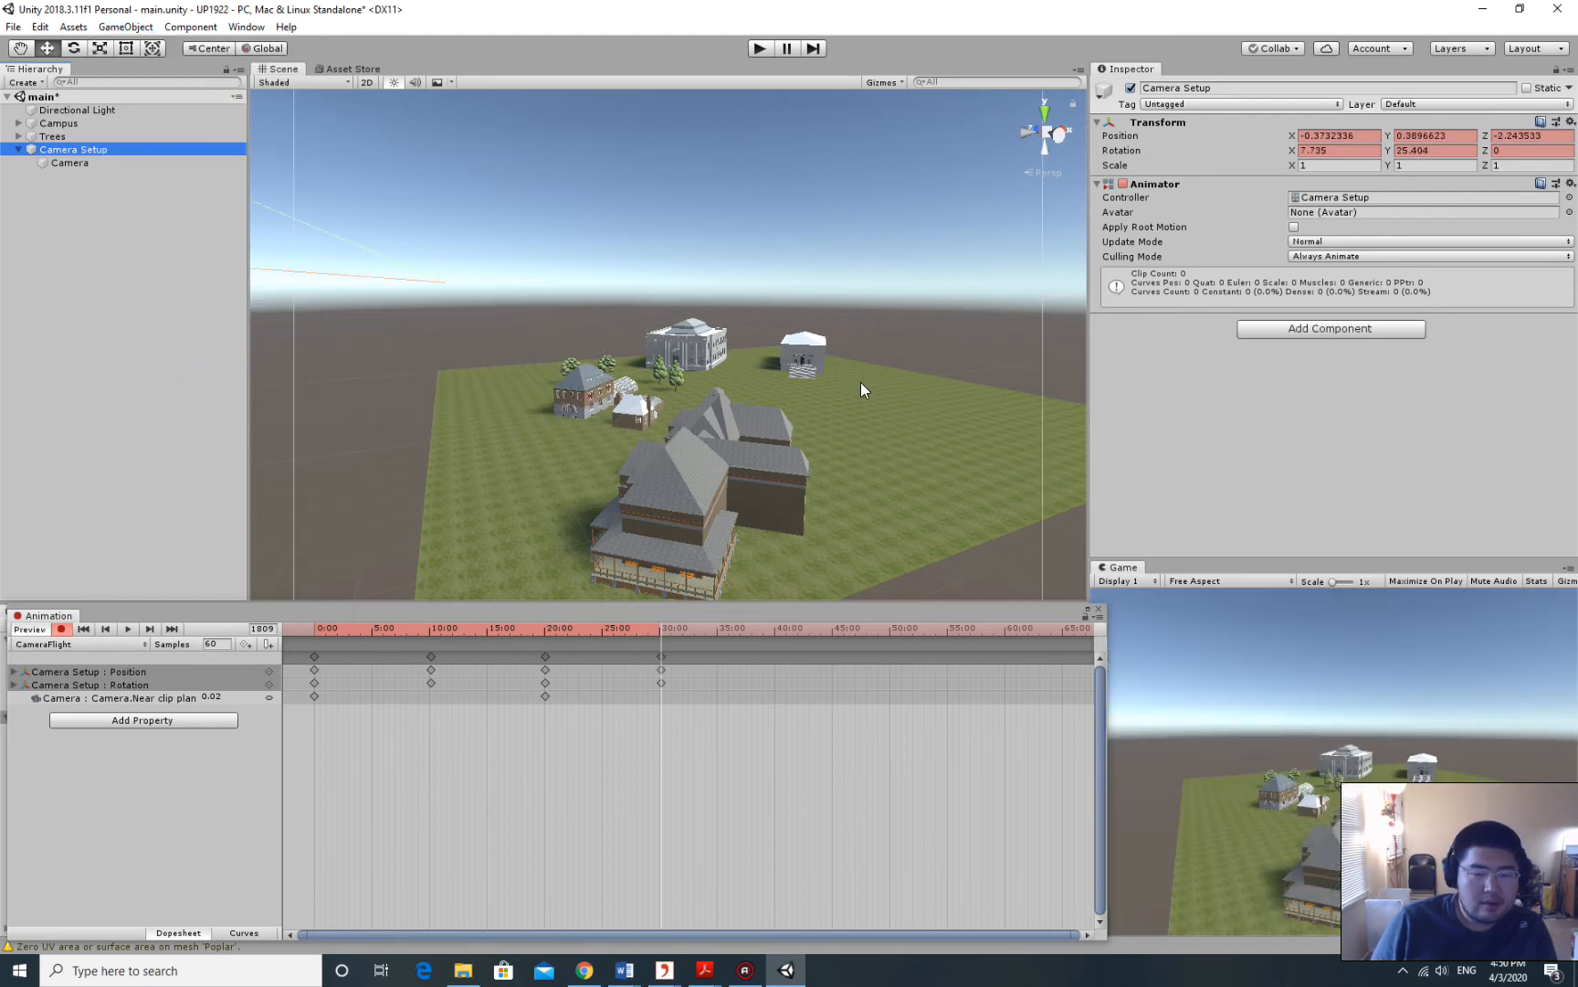
{"action": "right_click_drag", "start_coordinate": [786, 387], "coordinate": [735, 376]}
{"action": "key", "text": "d"}
{"action": "key", "text": "d"}
Fly the Scene view to a new campus angle and advance the playhead to about 40 seconds.
{"action": "key", "text": "d"}
{"action": "right_click_drag", "start_coordinate": [916, 394], "coordinate": [512, 355]}
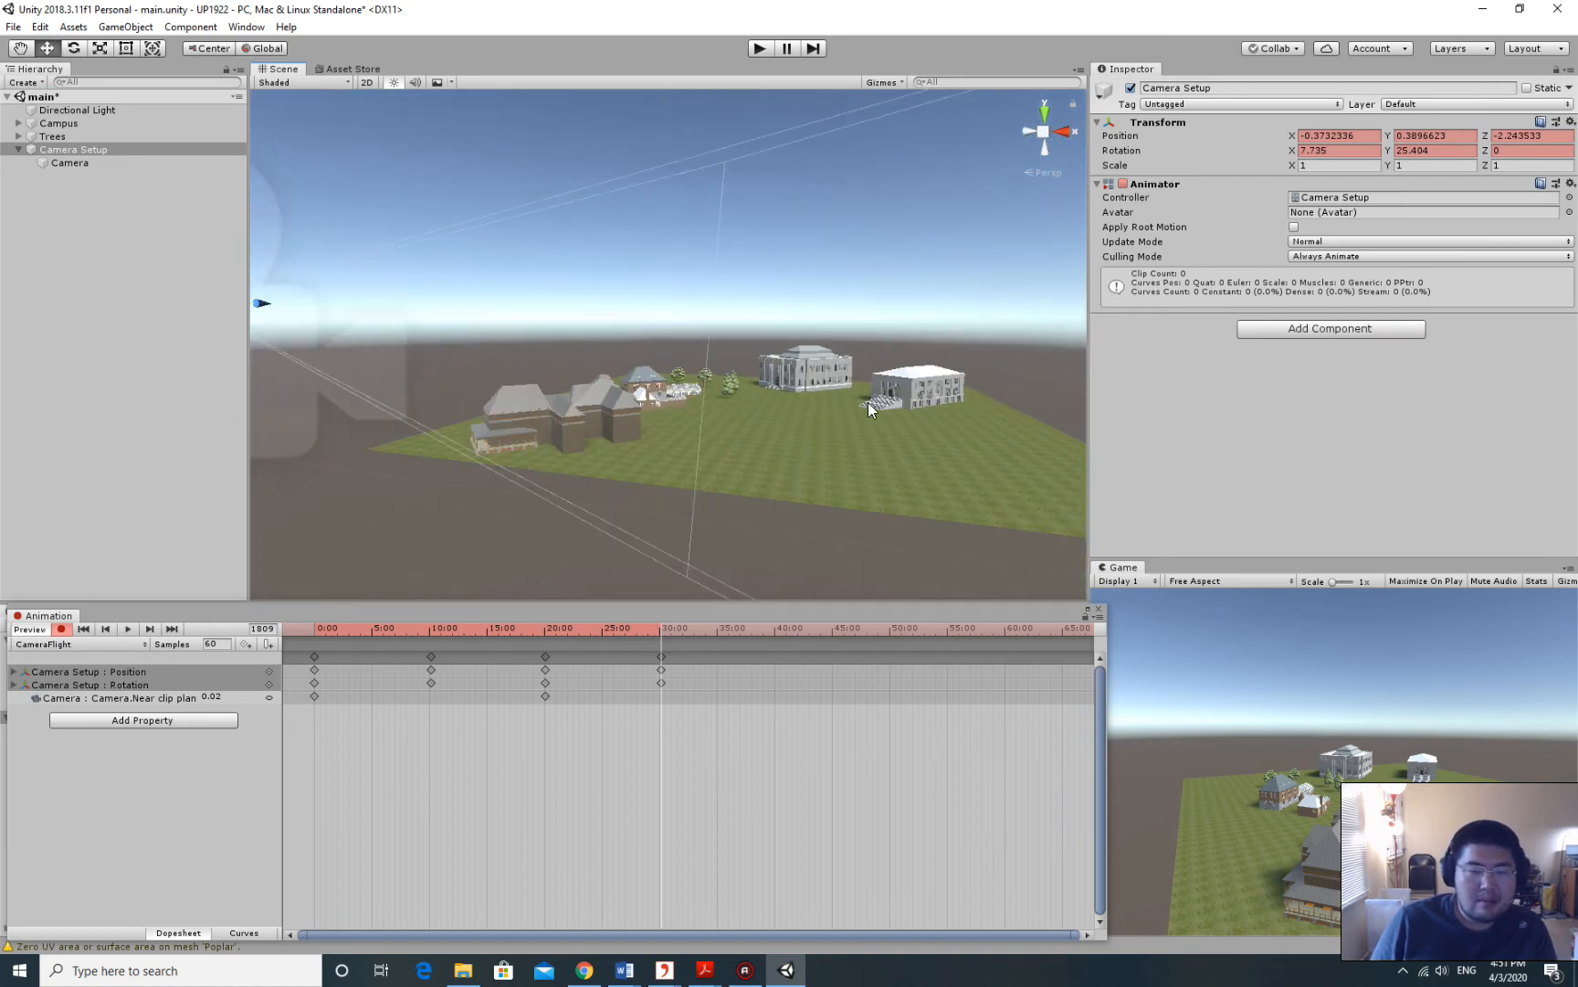
{"action": "right_click_drag", "start_coordinate": [868, 402], "coordinate": [731, 379]}
{"action": "key", "text": "d"}
{"action": "key", "text": "d"}
{"action": "key", "text": "w"}
{"action": "key", "text": "d"}
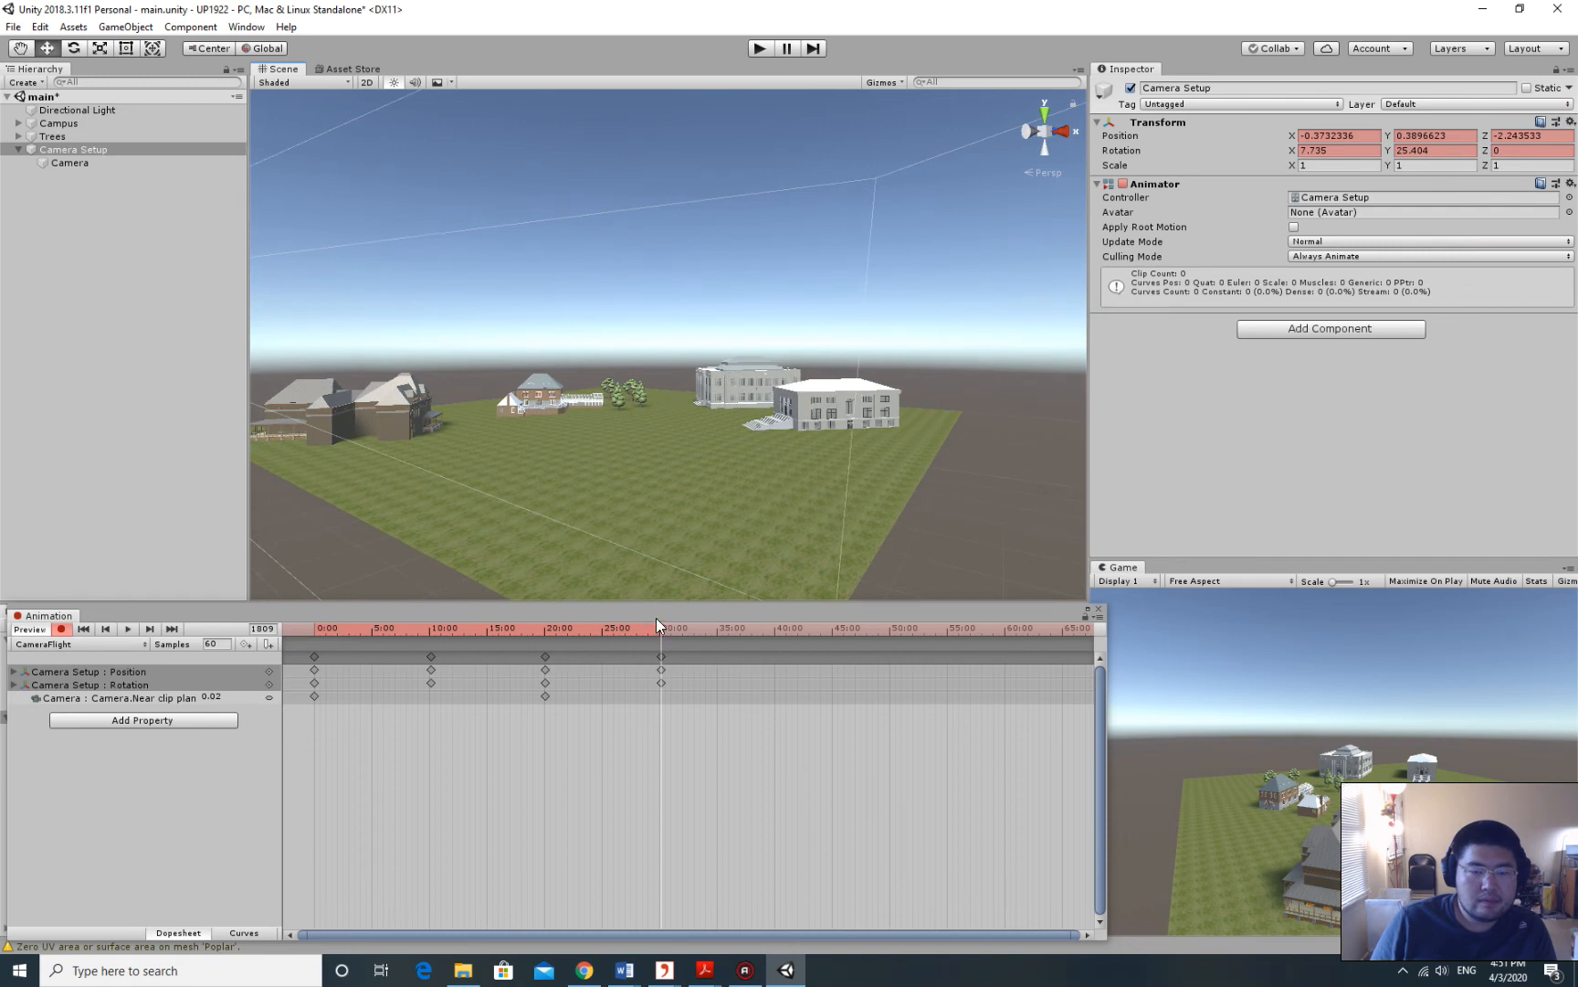
{"action": "left_click_drag", "start_coordinate": [663, 623], "coordinate": [777, 637]}
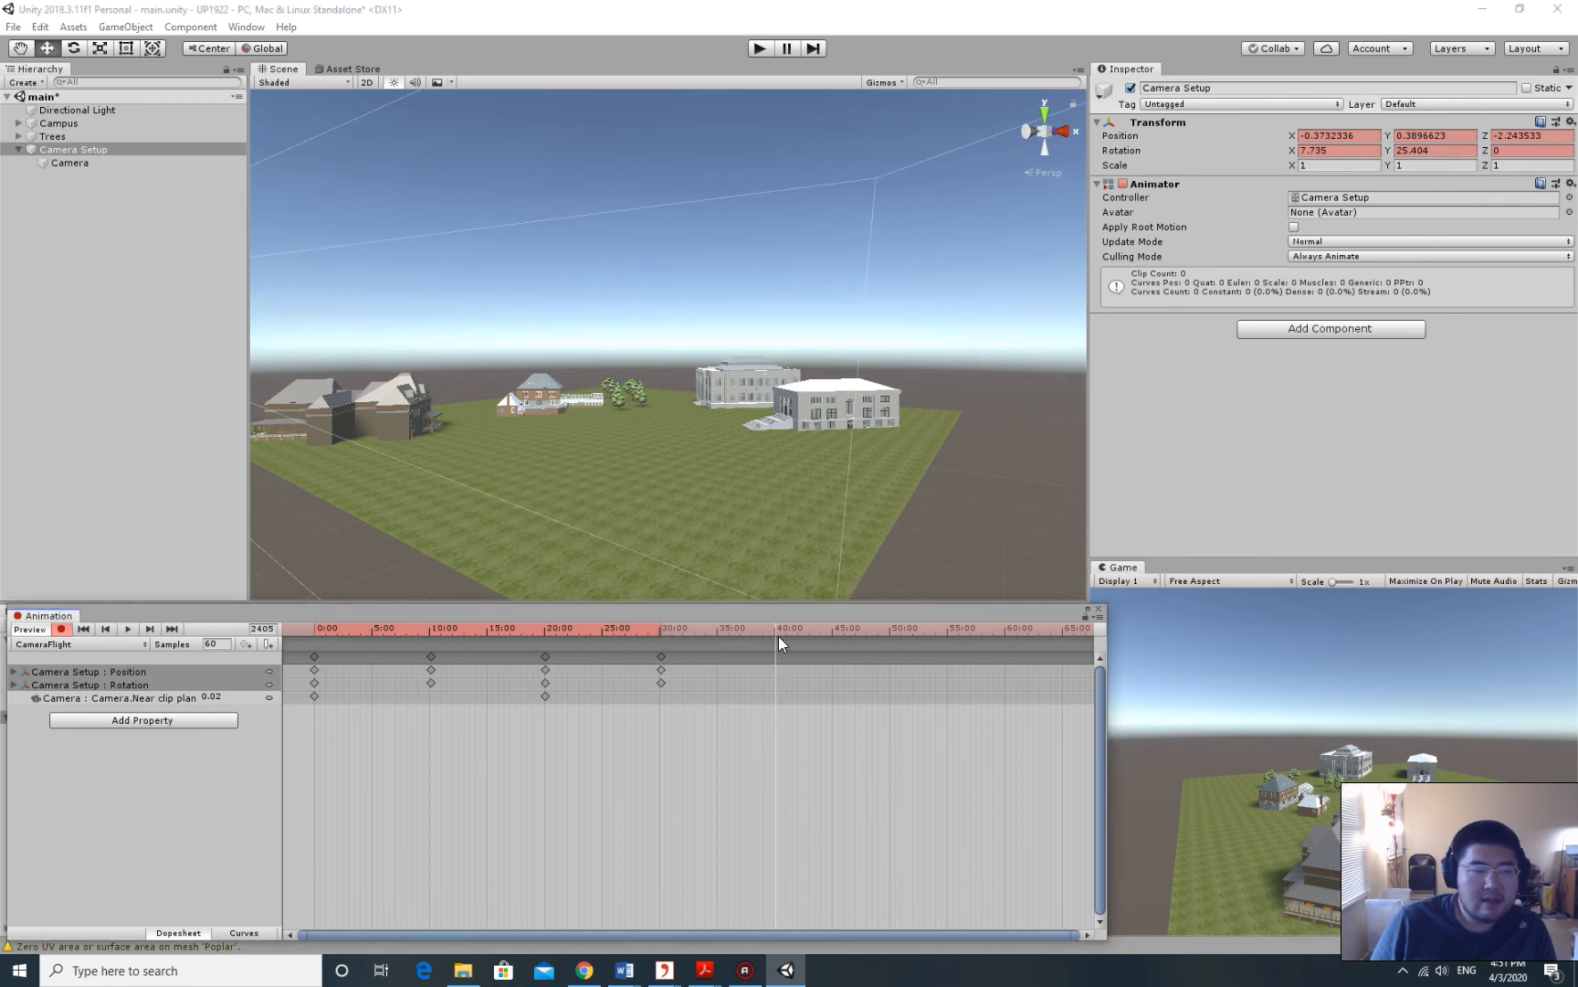
Key Camera Setup at 40:00 to match the current Scene view.
{"action": "left_click", "coordinate": [128, 28]}
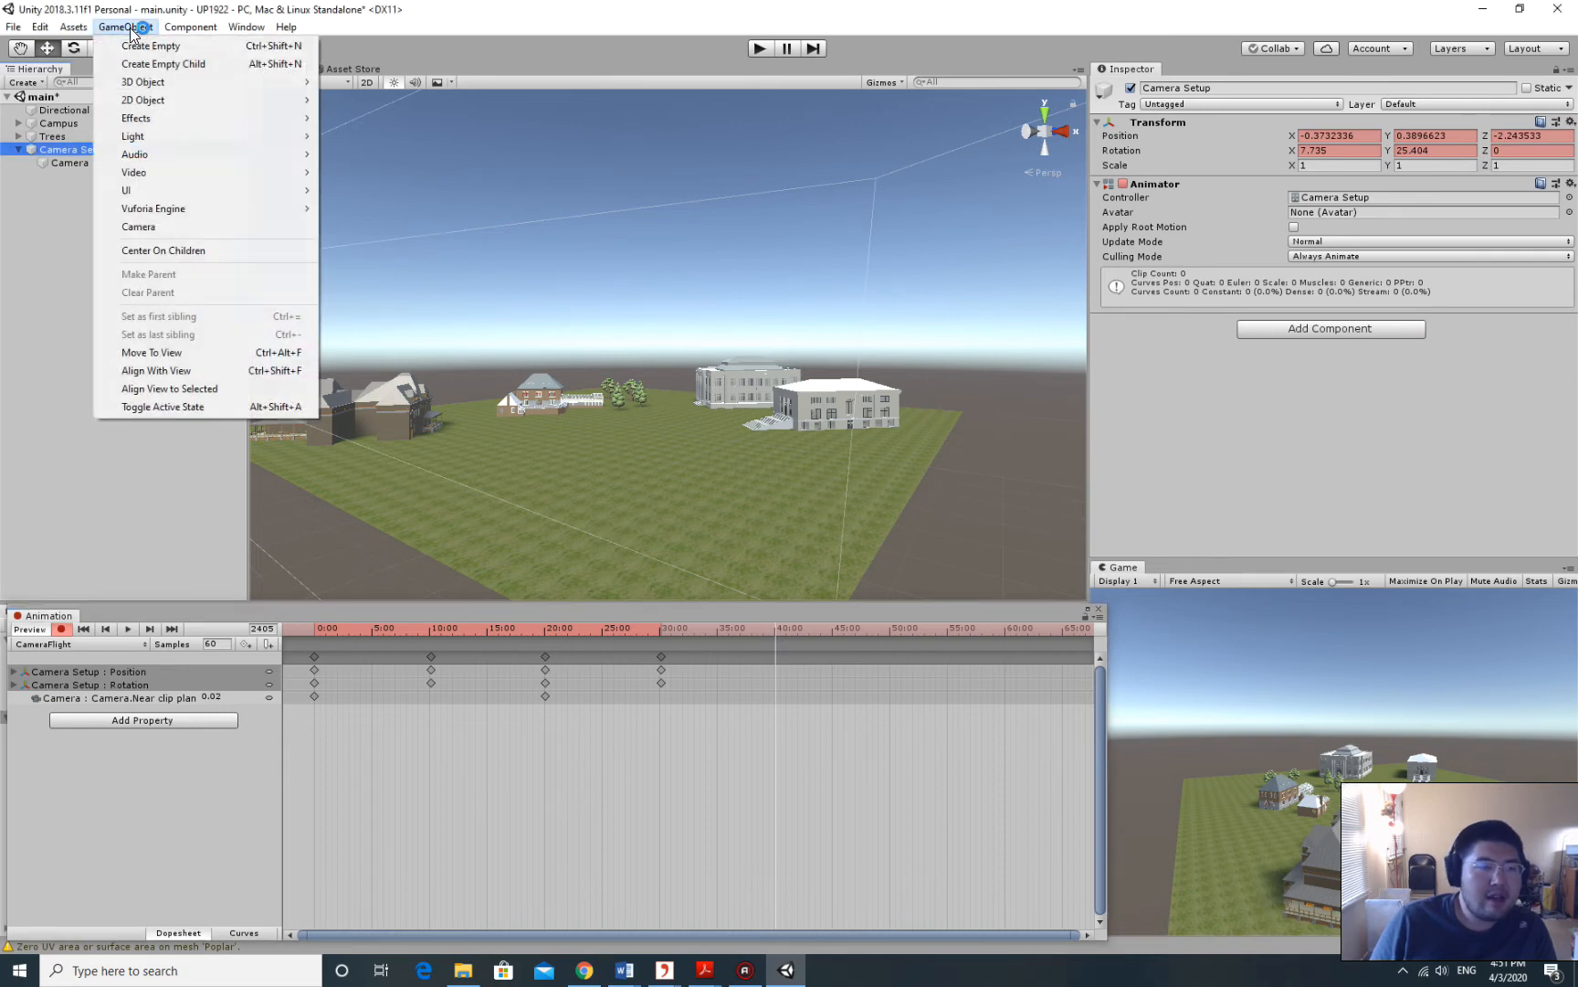
{"action": "left_click", "coordinate": [195, 372]}
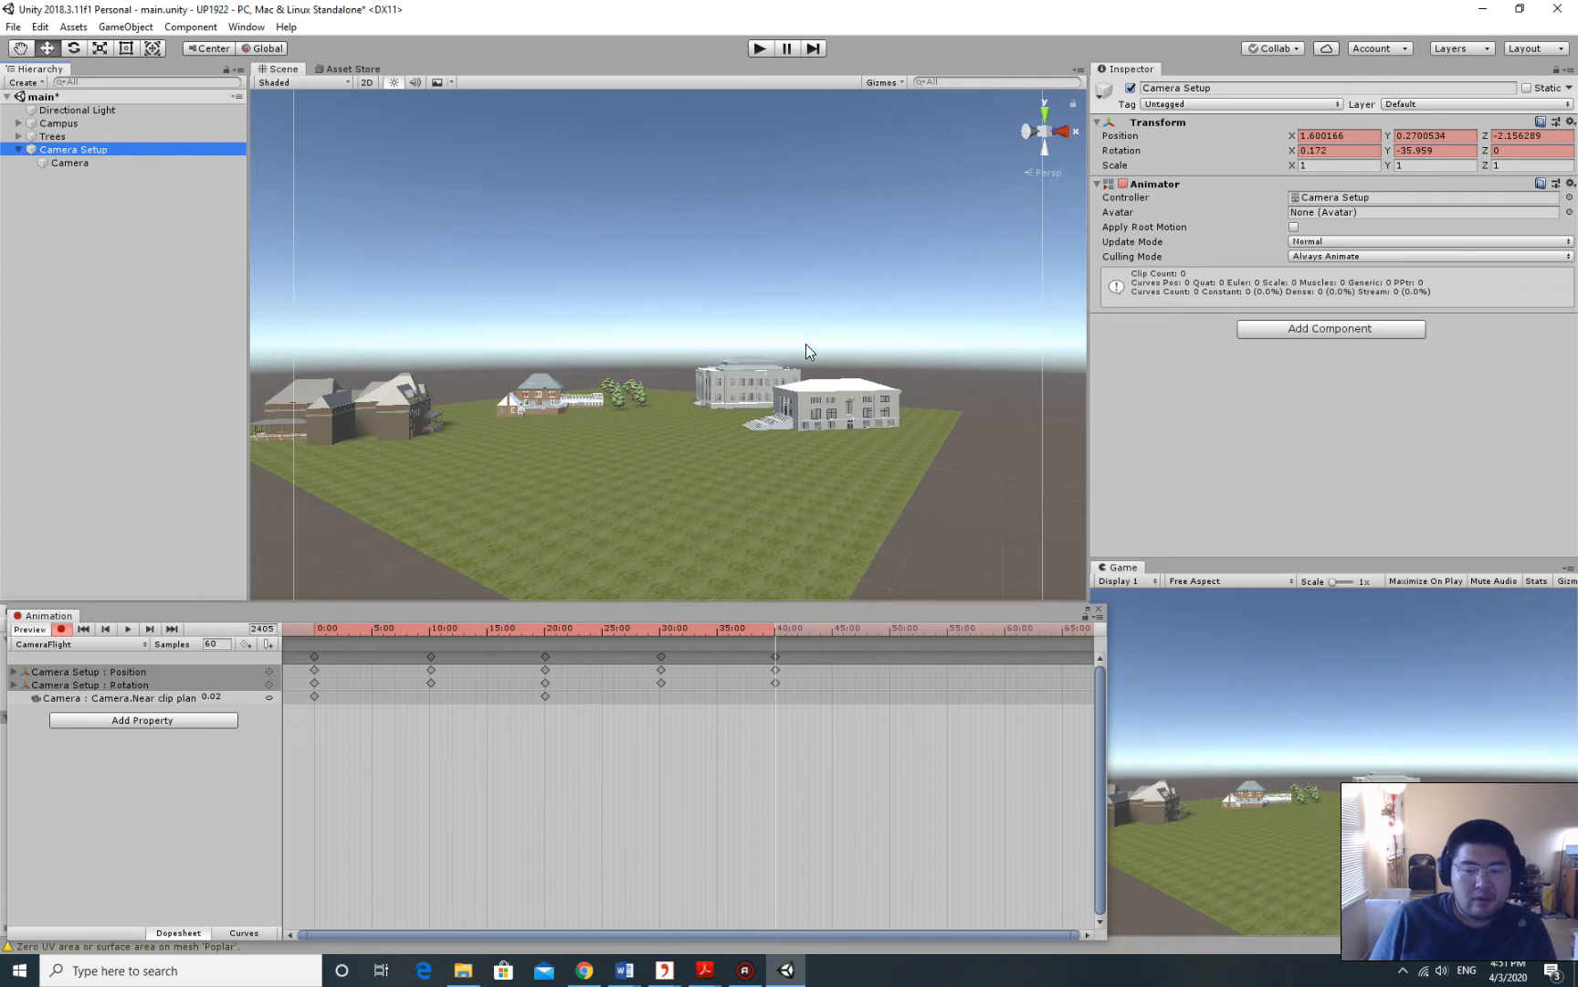
{"action": "middle_click_drag", "start_coordinate": [711, 331], "coordinate": [716, 328]}
{"action": "left_click_drag", "start_coordinate": [839, 304], "coordinate": [870, 317], "text": "alt"}
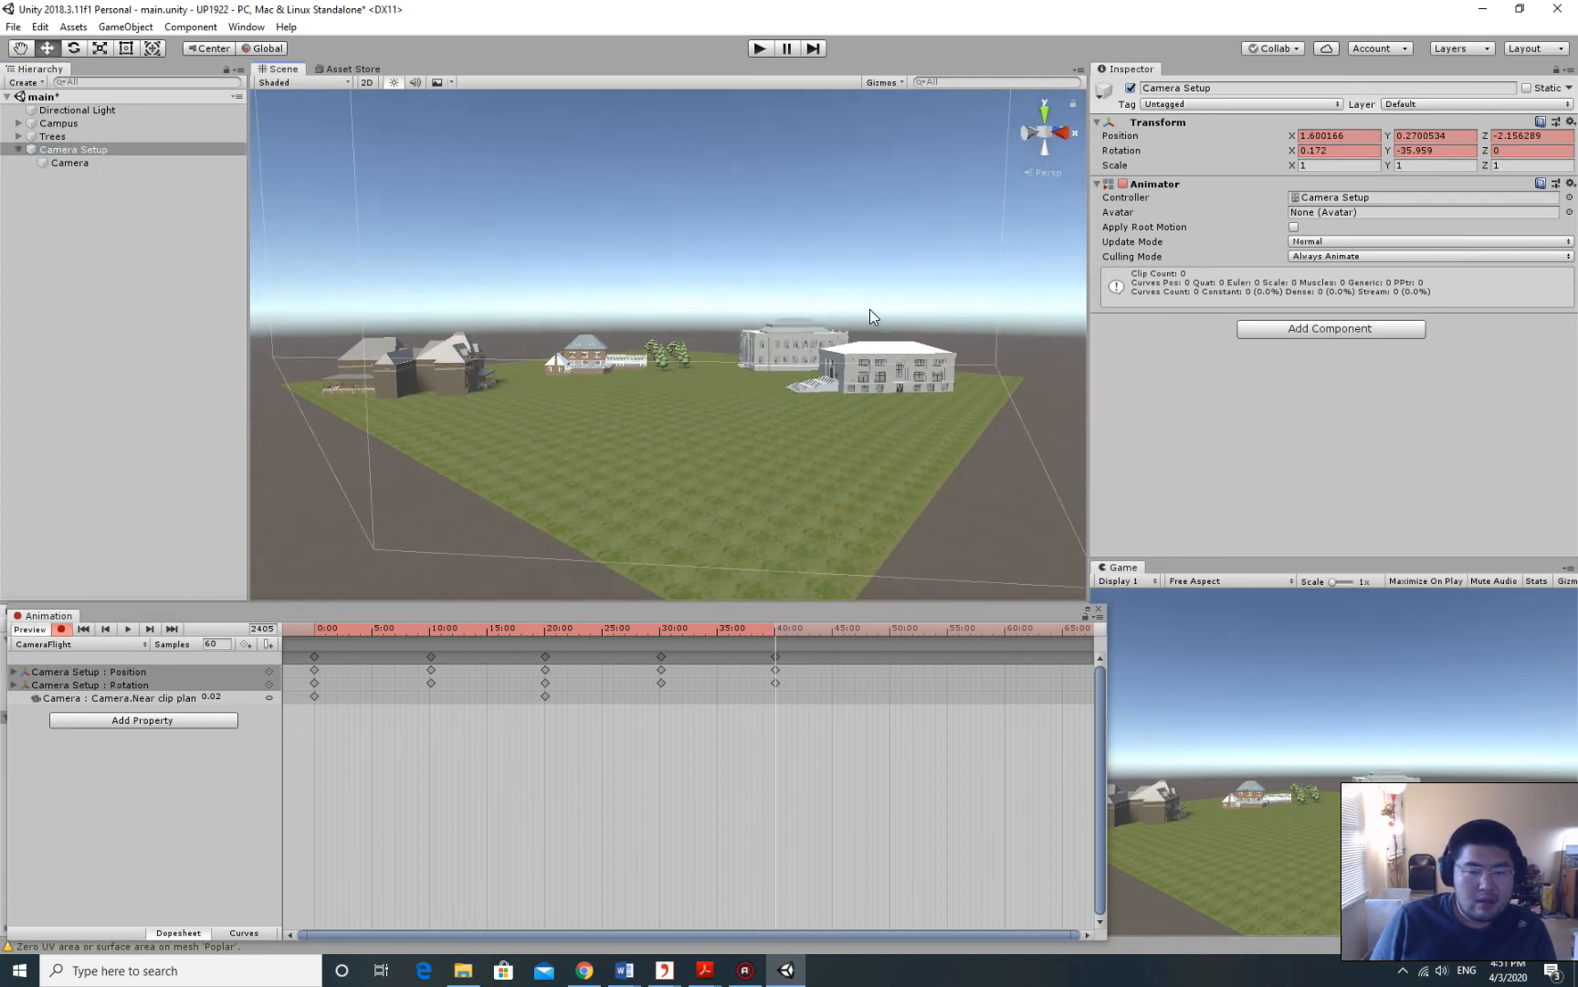
{"action": "middle_click_drag", "start_coordinate": [851, 307], "coordinate": [813, 307]}
{"action": "left_click_drag", "start_coordinate": [816, 308], "coordinate": [651, 340], "text": "alt"}
Reframe the Scene view at a lower angle with the buildings larger.
{"action": "middle_click_drag", "start_coordinate": [972, 341], "coordinate": [721, 315]}
{"action": "left_click_drag", "start_coordinate": [968, 327], "coordinate": [822, 353], "text": "alt"}
{"action": "middle_click_drag", "start_coordinate": [973, 342], "coordinate": [691, 324]}
{"action": "left_click_drag", "start_coordinate": [691, 325], "coordinate": [809, 316], "text": "alt"}
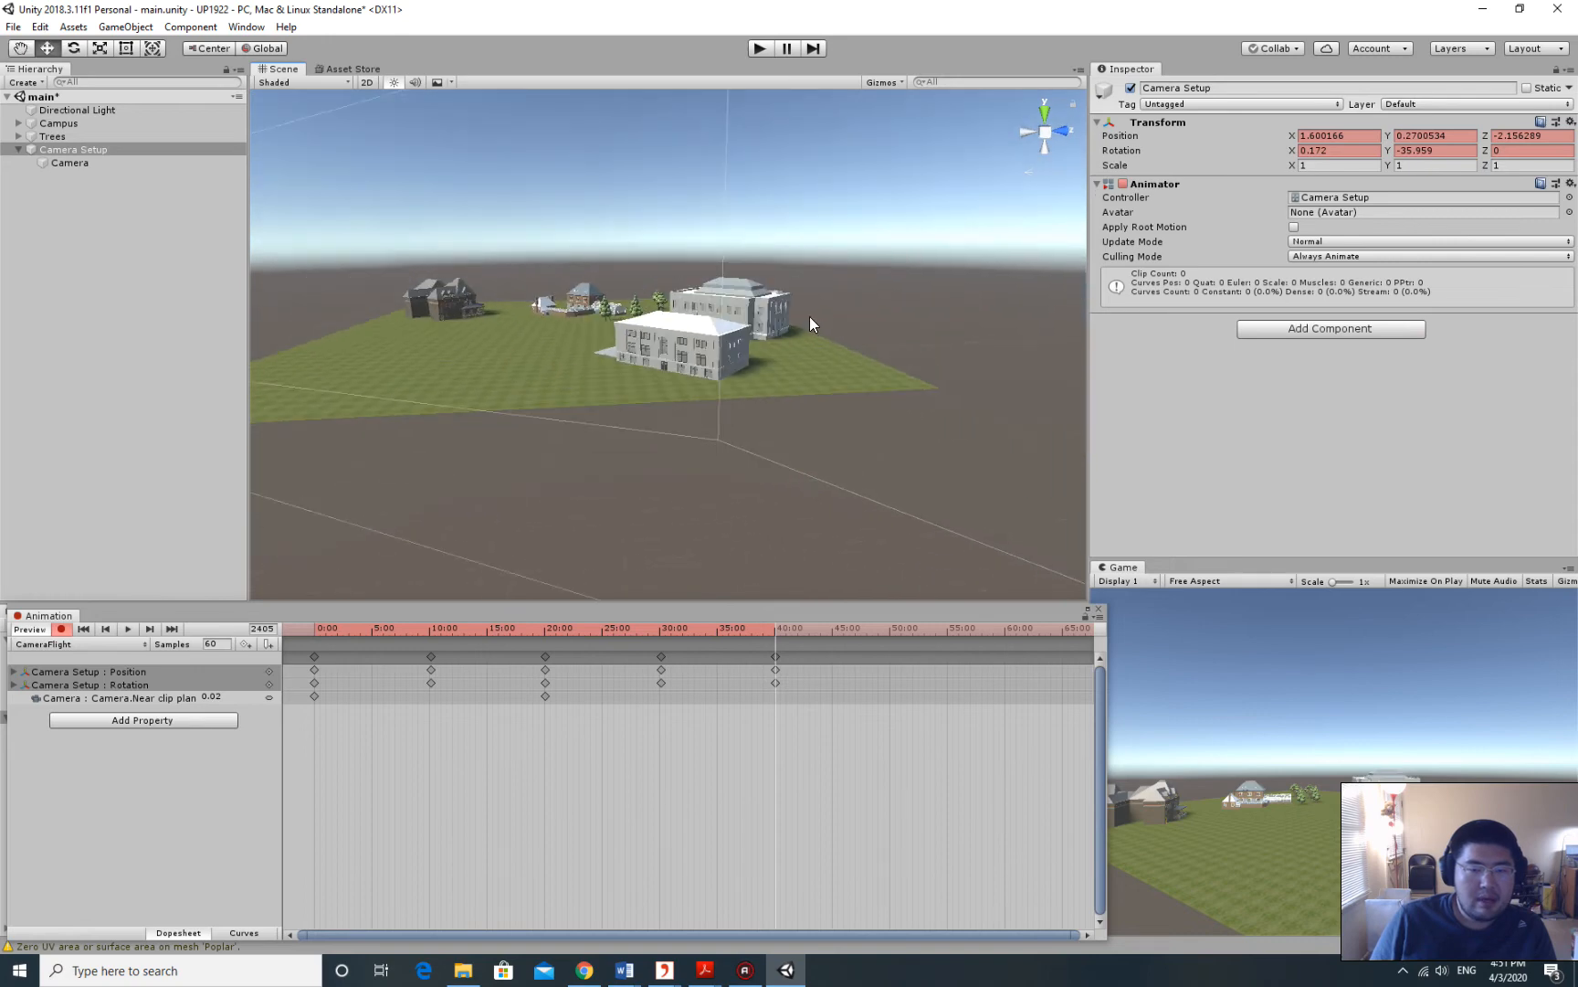
{"action": "middle_click_drag", "start_coordinate": [815, 313], "coordinate": [800, 350]}
{"action": "left_click_drag", "start_coordinate": [827, 347], "coordinate": [778, 353], "text": "alt"}
{"action": "middle_click_drag", "start_coordinate": [778, 353], "coordinate": [707, 362]}
{"action": "left_click_drag", "start_coordinate": [710, 362], "coordinate": [691, 352], "text": "alt"}
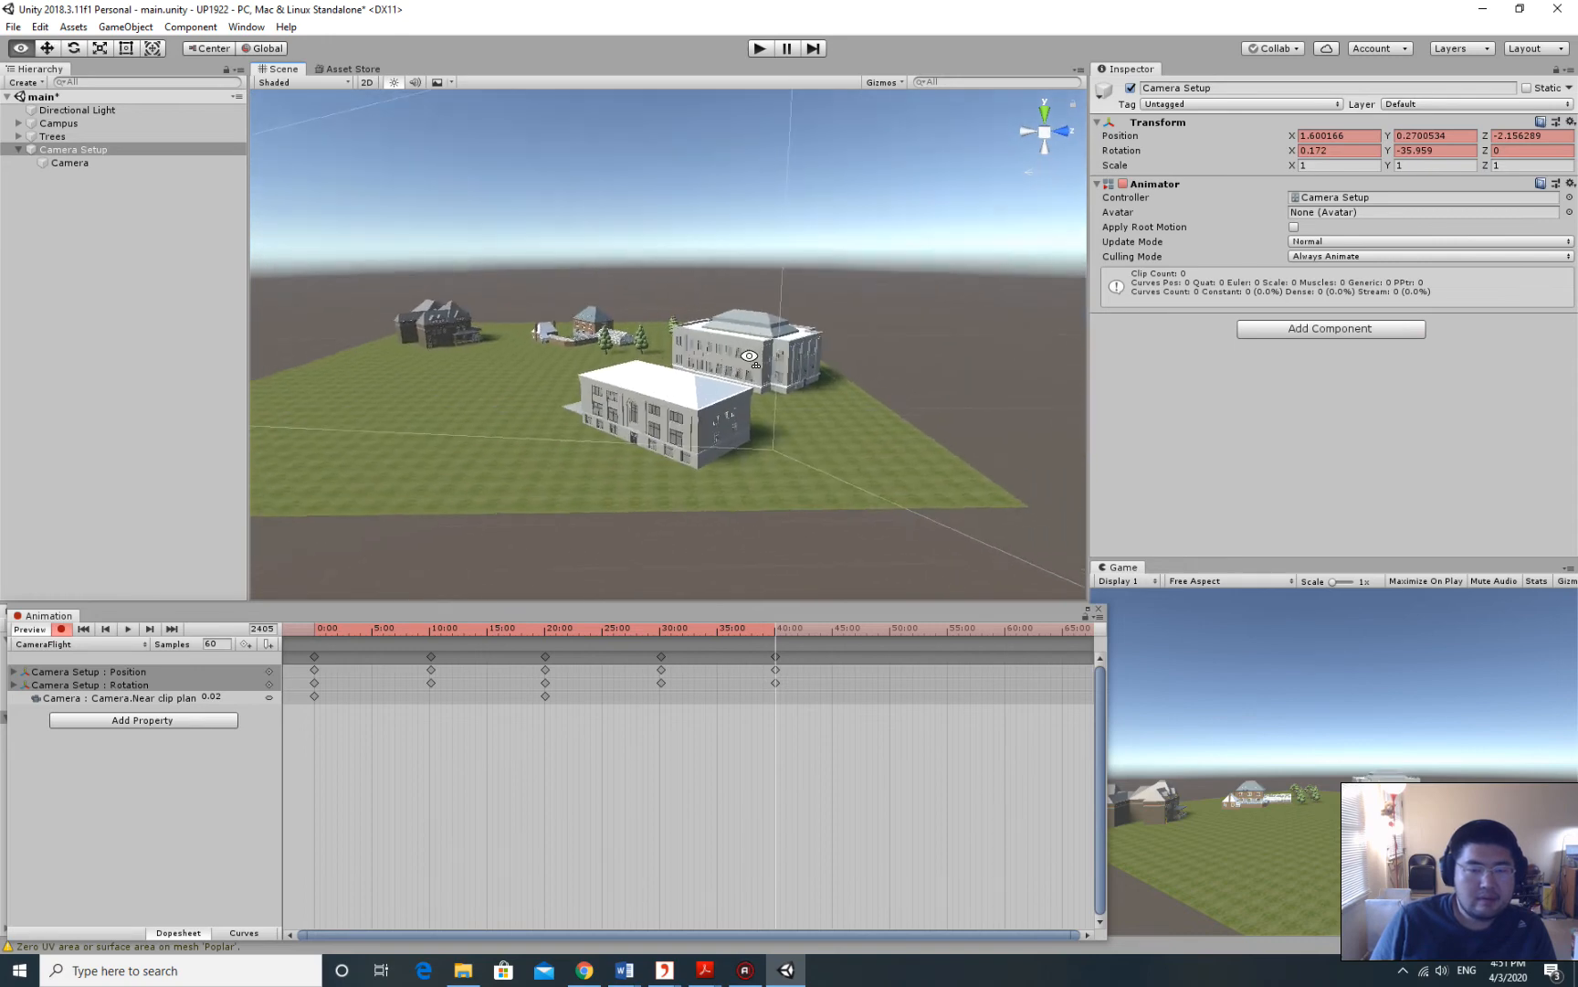
{"action": "middle_click_drag", "start_coordinate": [691, 353], "coordinate": [744, 354]}
{"action": "left_click_drag", "start_coordinate": [745, 352], "coordinate": [706, 358], "text": "alt"}
{"action": "middle_click_drag", "start_coordinate": [705, 358], "coordinate": [787, 366]}
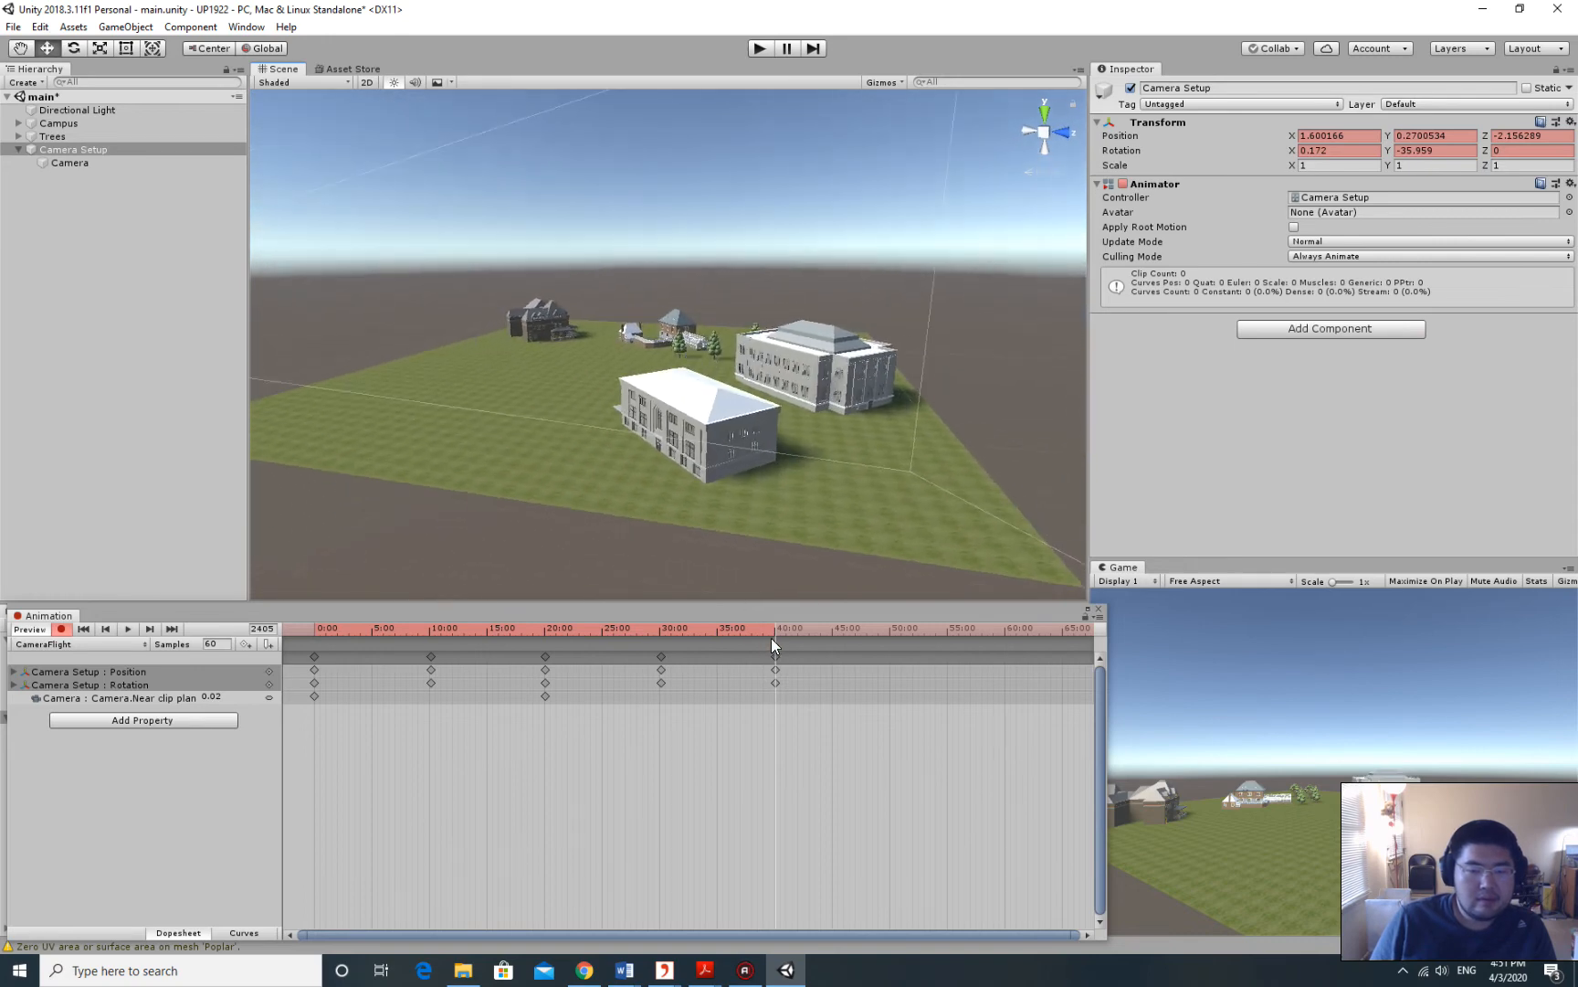
Advance to about 50 seconds and key Camera Setup there with Align With View.
{"action": "left_click_drag", "start_coordinate": [775, 628], "coordinate": [889, 625]}
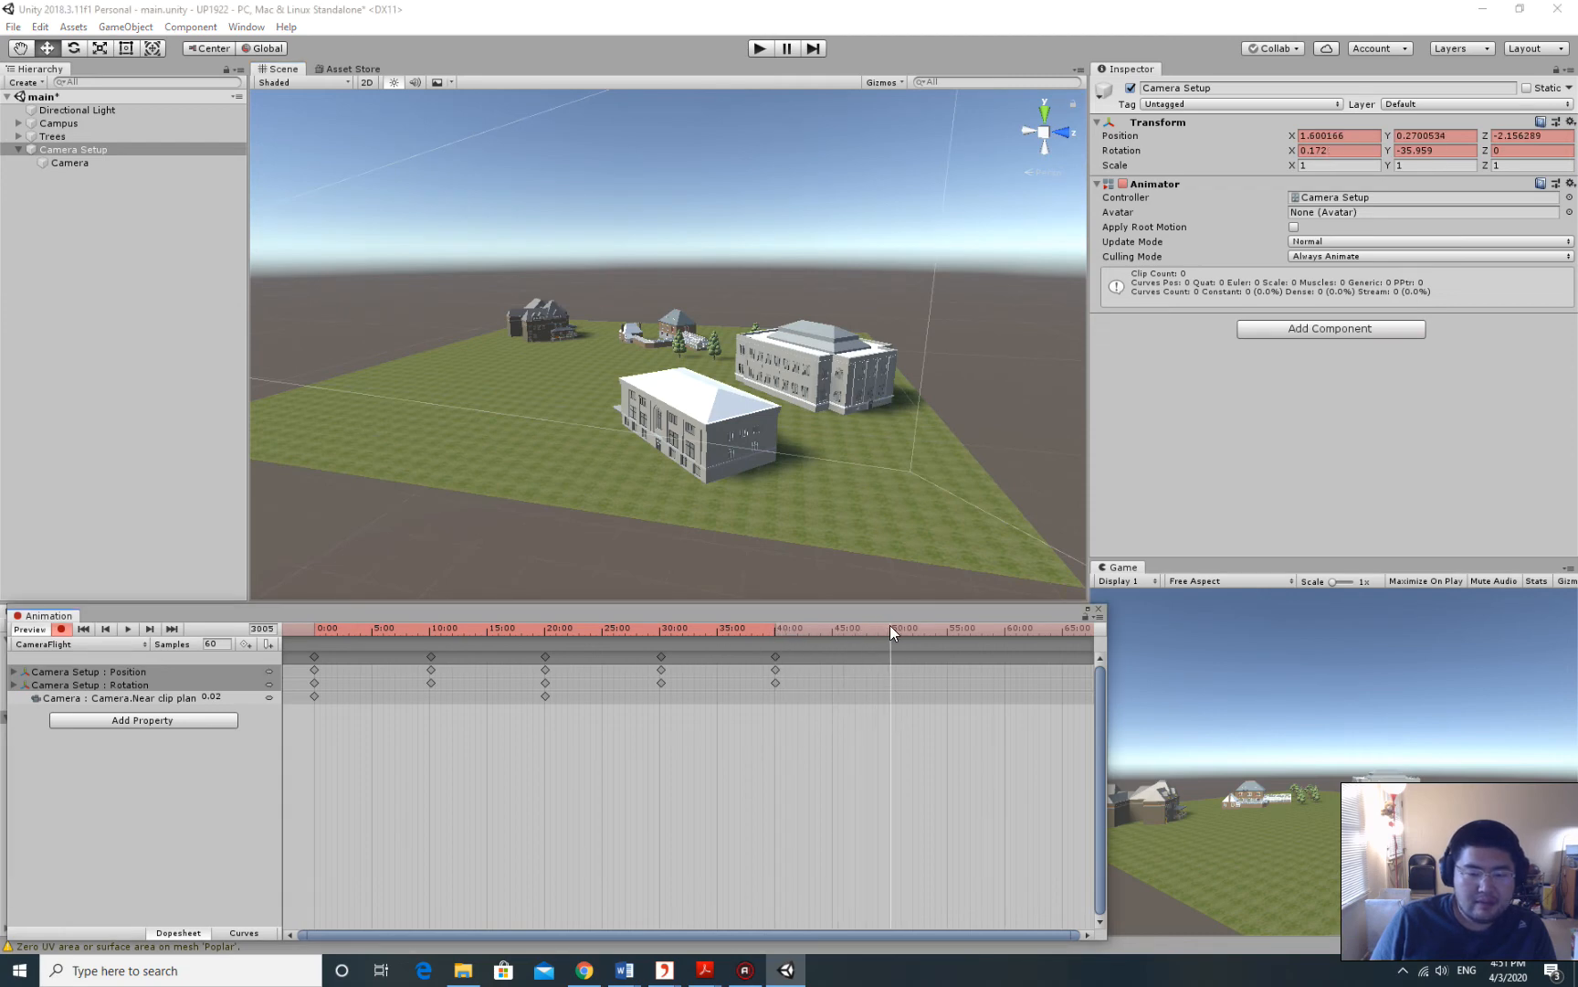
{"action": "left_click", "coordinate": [98, 148]}
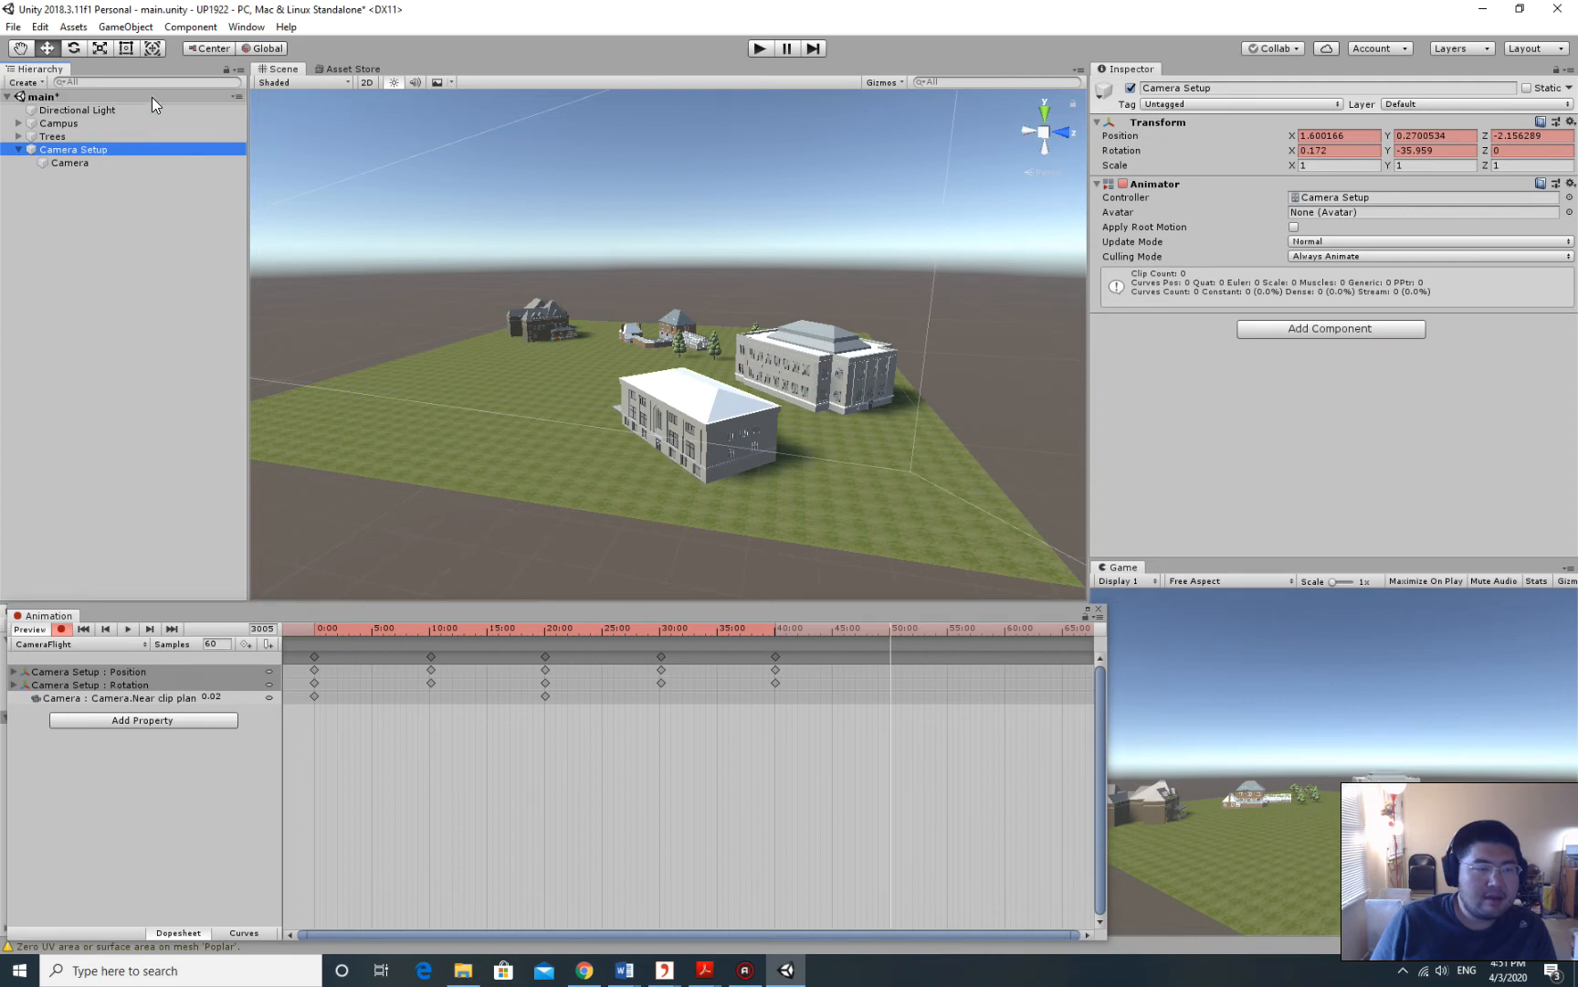
{"action": "left_click", "coordinate": [120, 27]}
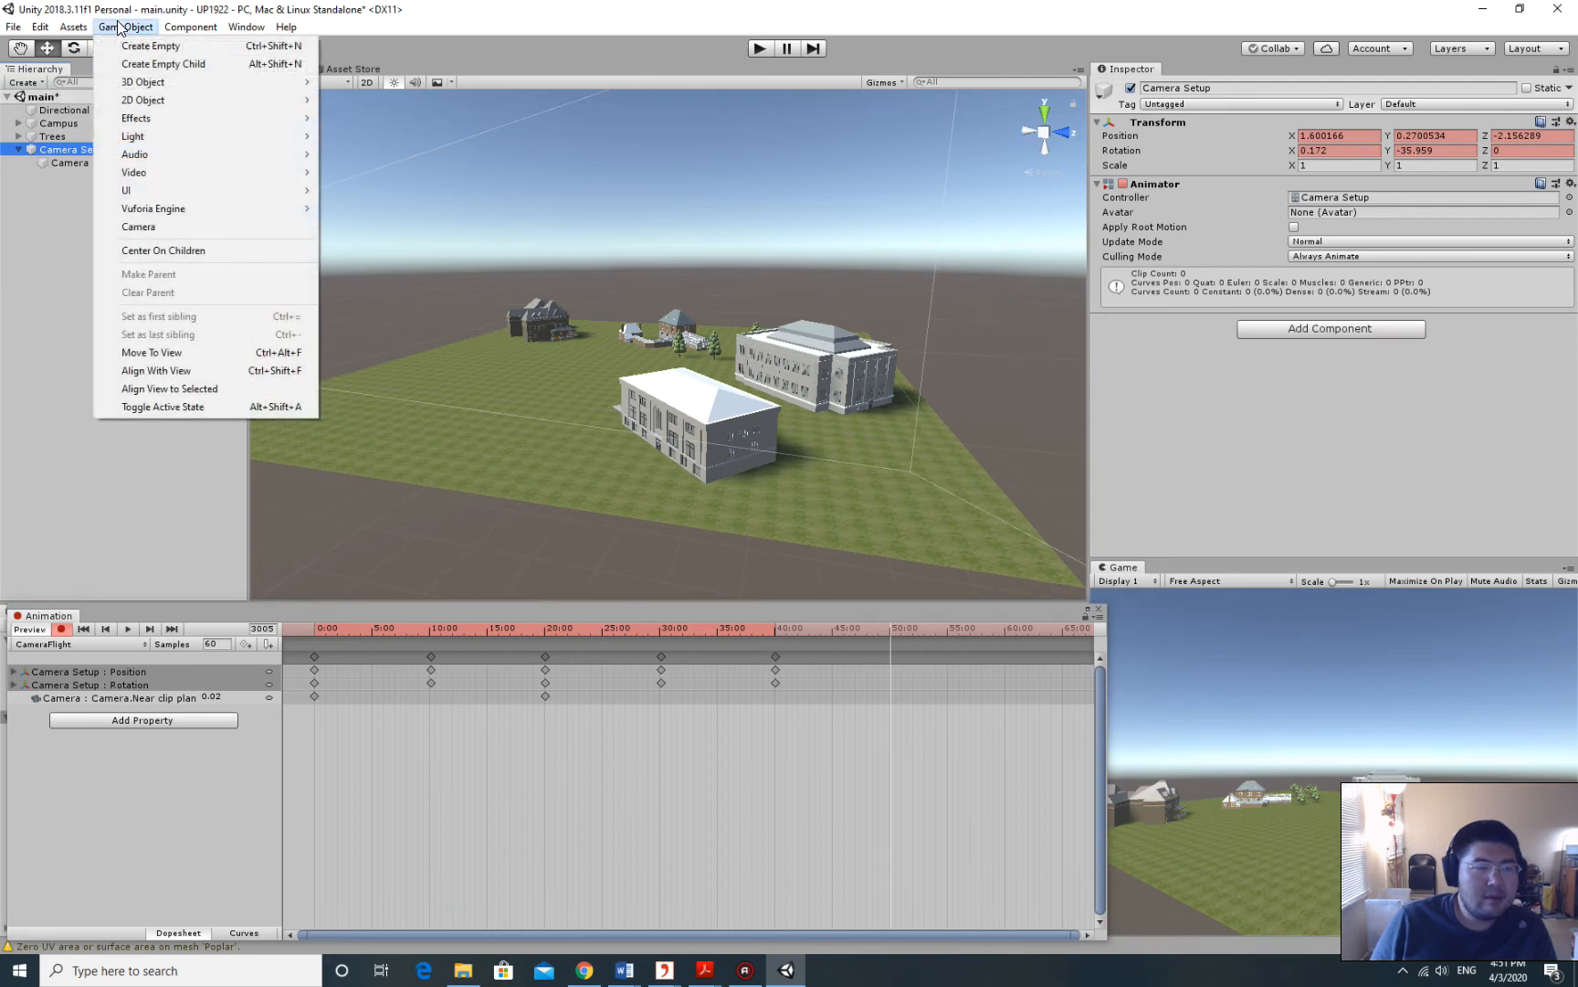
{"action": "left_click", "coordinate": [184, 373]}
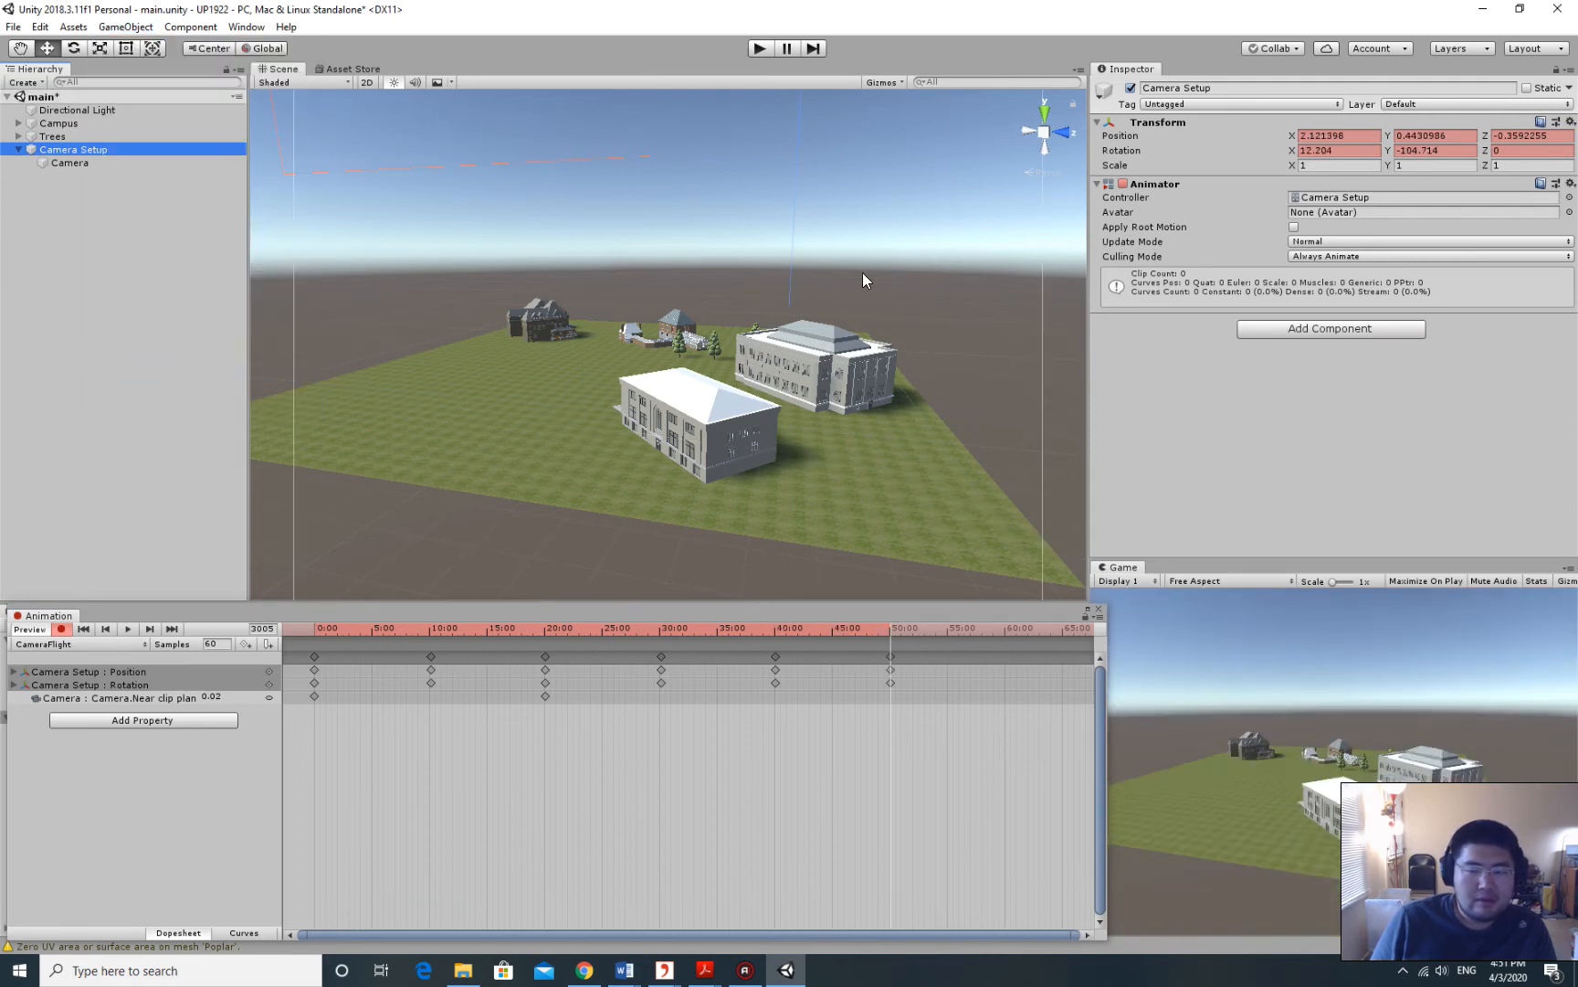
Pan the Scene view to centre the white building and nudge the playhead.
{"action": "left_click_drag", "start_coordinate": [863, 272], "coordinate": [740, 258]}
{"action": "right_click_drag", "start_coordinate": [914, 250], "coordinate": [813, 248]}
{"action": "left_click_drag", "start_coordinate": [890, 256], "coordinate": [712, 255]}
{"action": "right_click_drag", "start_coordinate": [986, 254], "coordinate": [868, 260]}
{"action": "scroll", "coordinate": [843, 278], "scroll_direction": "down", "scroll_amount": 8}
{"action": "middle_click_drag", "start_coordinate": [973, 272], "coordinate": [754, 275]}
{"action": "right_click_drag", "start_coordinate": [927, 274], "coordinate": [814, 269]}
{"action": "middle_click_drag", "start_coordinate": [813, 270], "coordinate": [742, 316]}
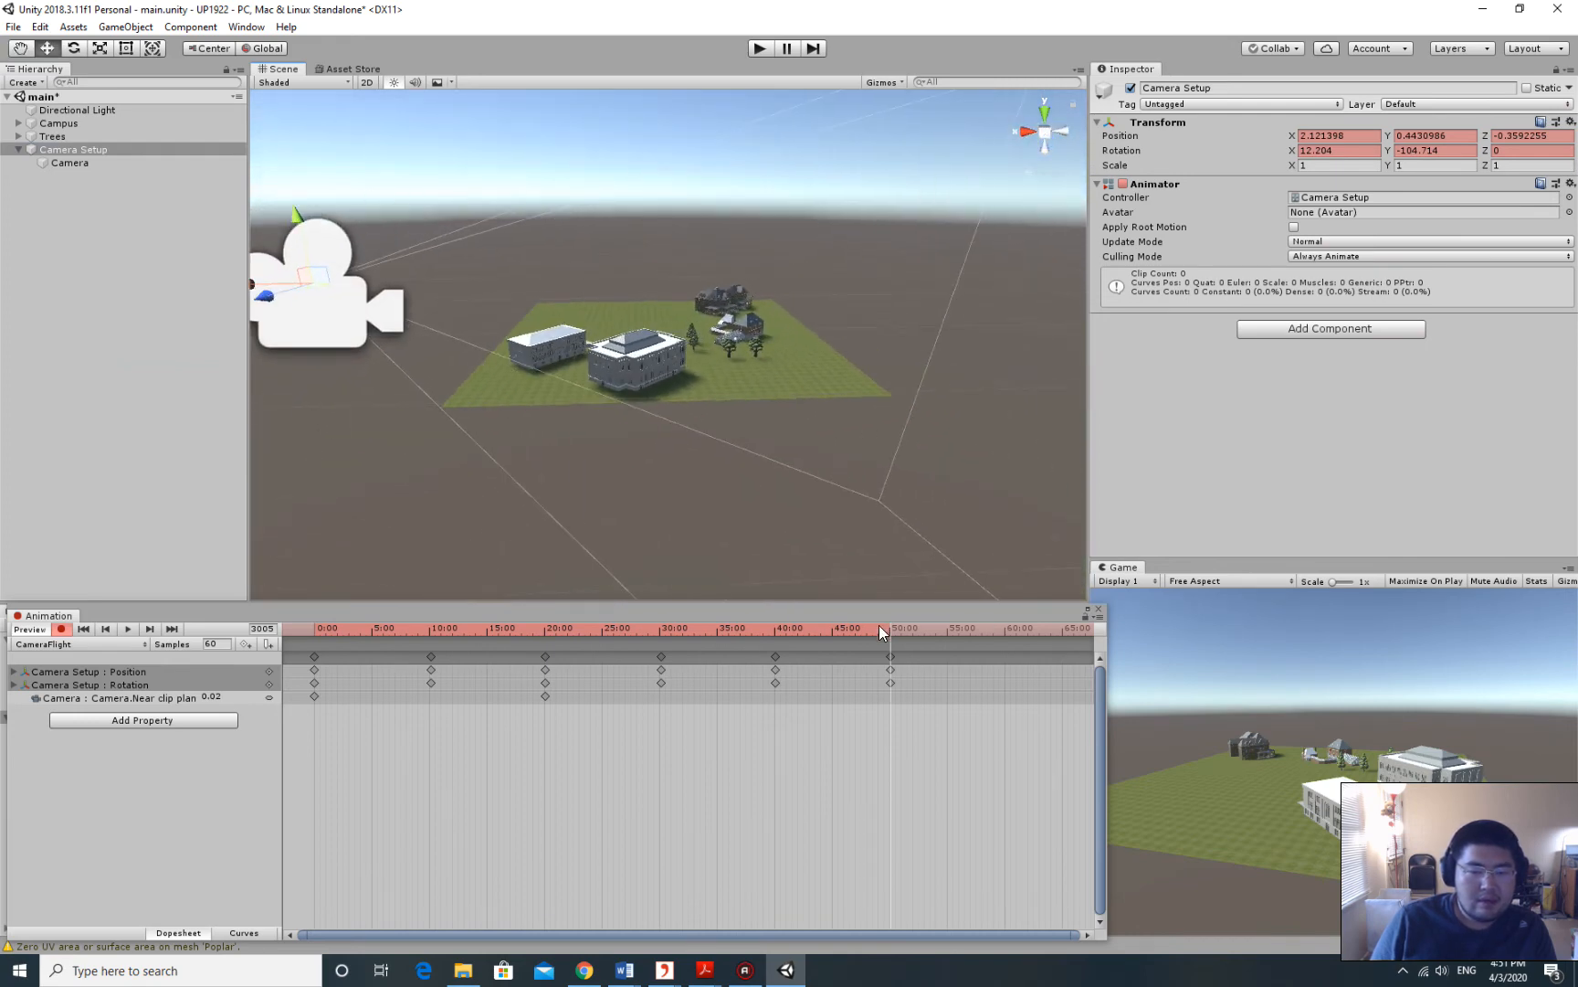
{"action": "mouse_move", "coordinate": [880, 626]}
{"action": "left_mouse_down"}
{"action": "mouse_move", "coordinate": [304, 615]}
{"action": "mouse_move", "coordinate": [891, 620]}
{"action": "left_mouse_up"}
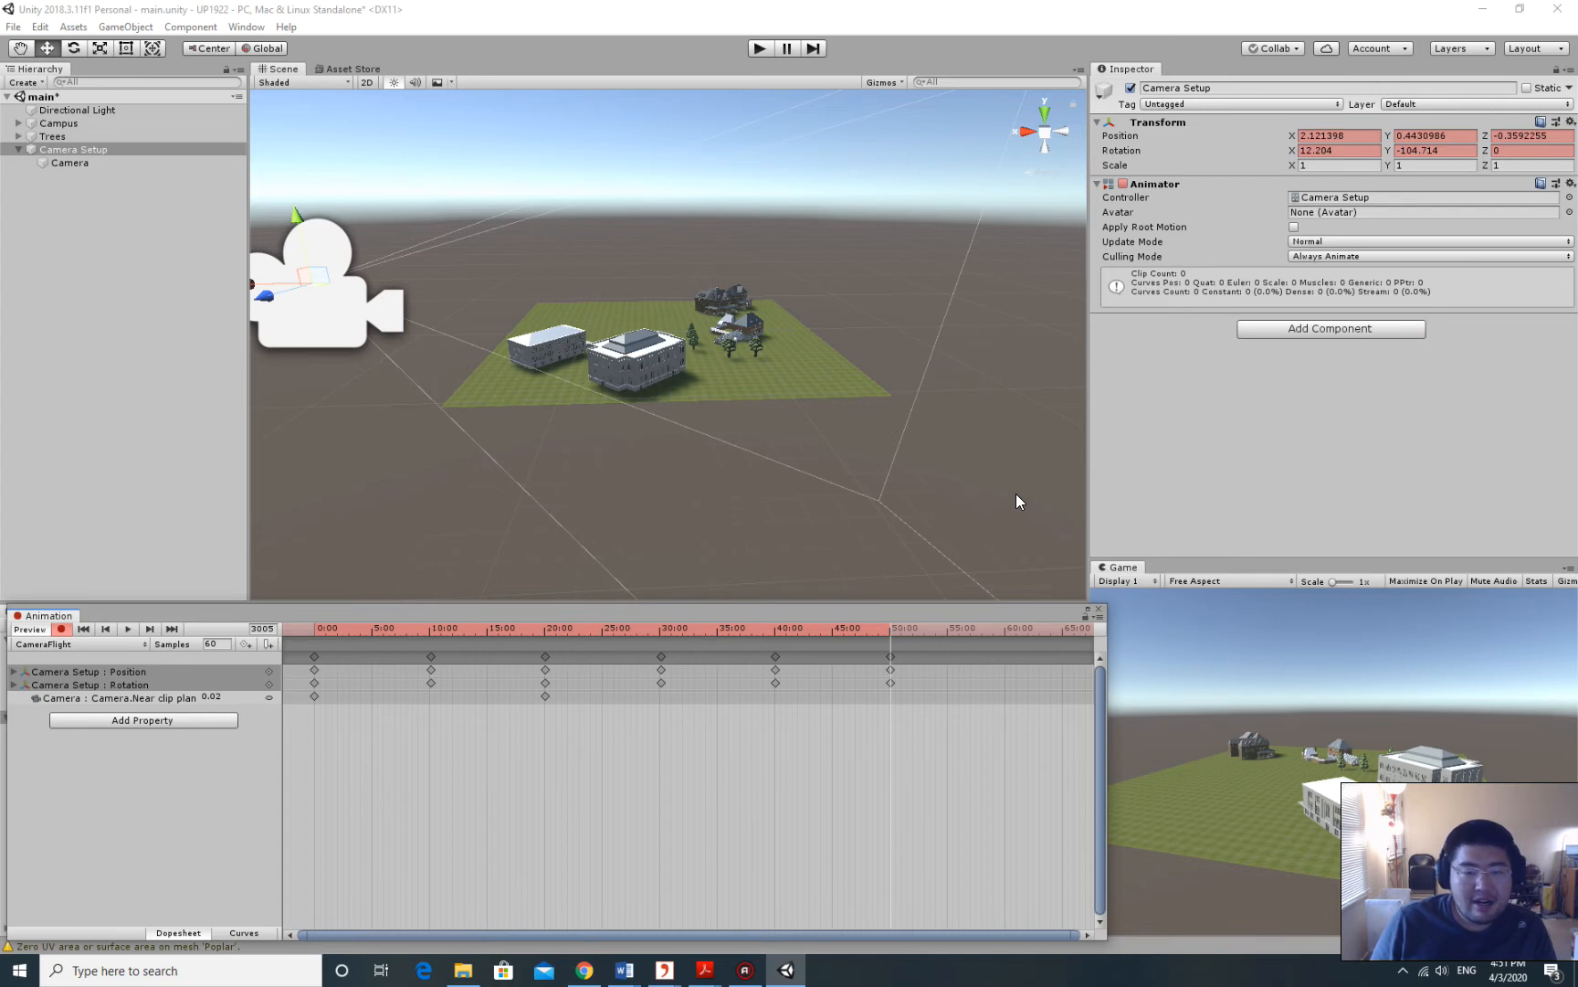
Scrub through the CameraFlight preview, leaving the playhead at the 60-second mark.
{"action": "left_click_drag", "start_coordinate": [889, 628], "coordinate": [305, 615]}
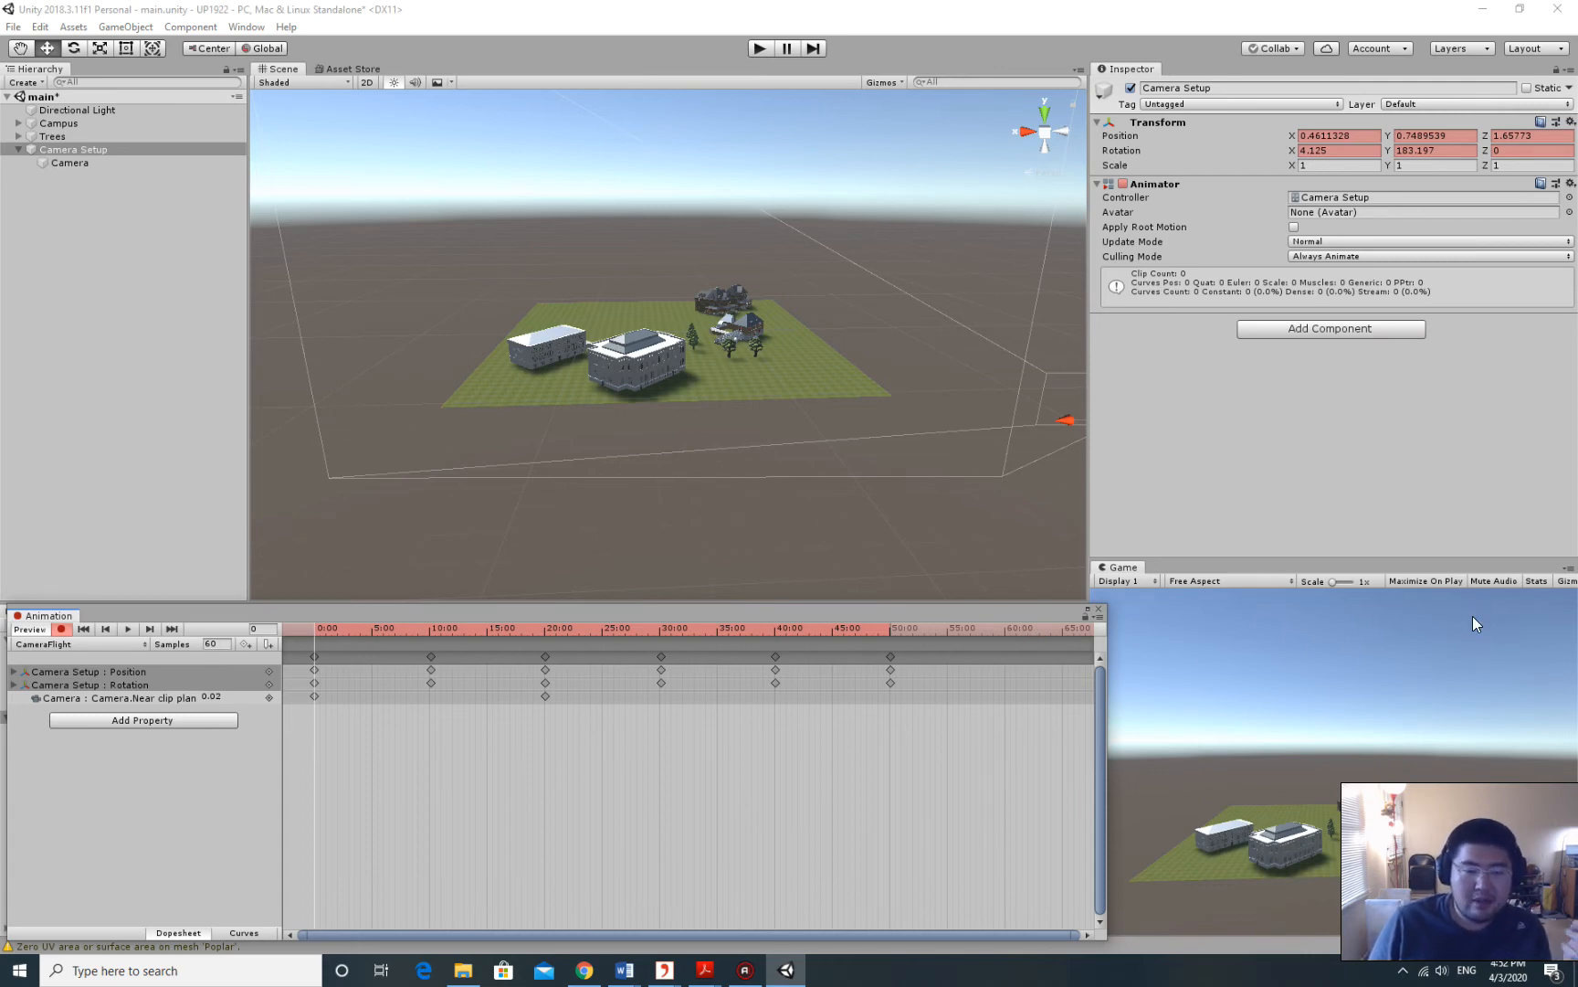
{"action": "left_click_drag", "start_coordinate": [312, 626], "coordinate": [1005, 636]}
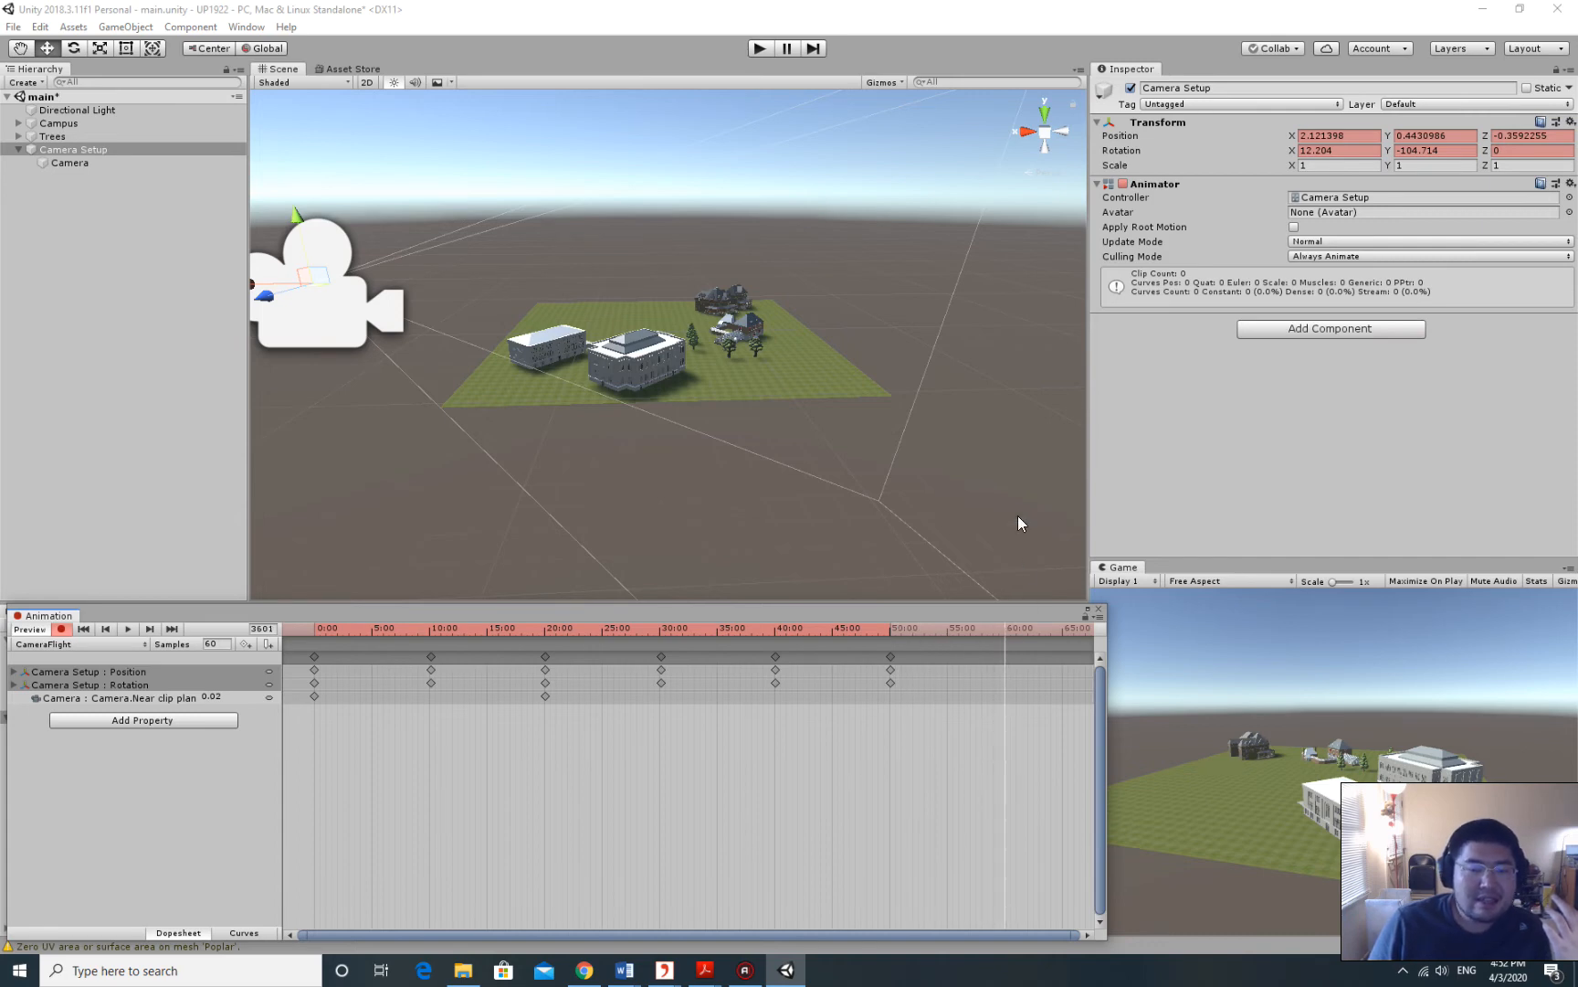
{"action": "middle_click_drag", "start_coordinate": [766, 277], "coordinate": [884, 318]}
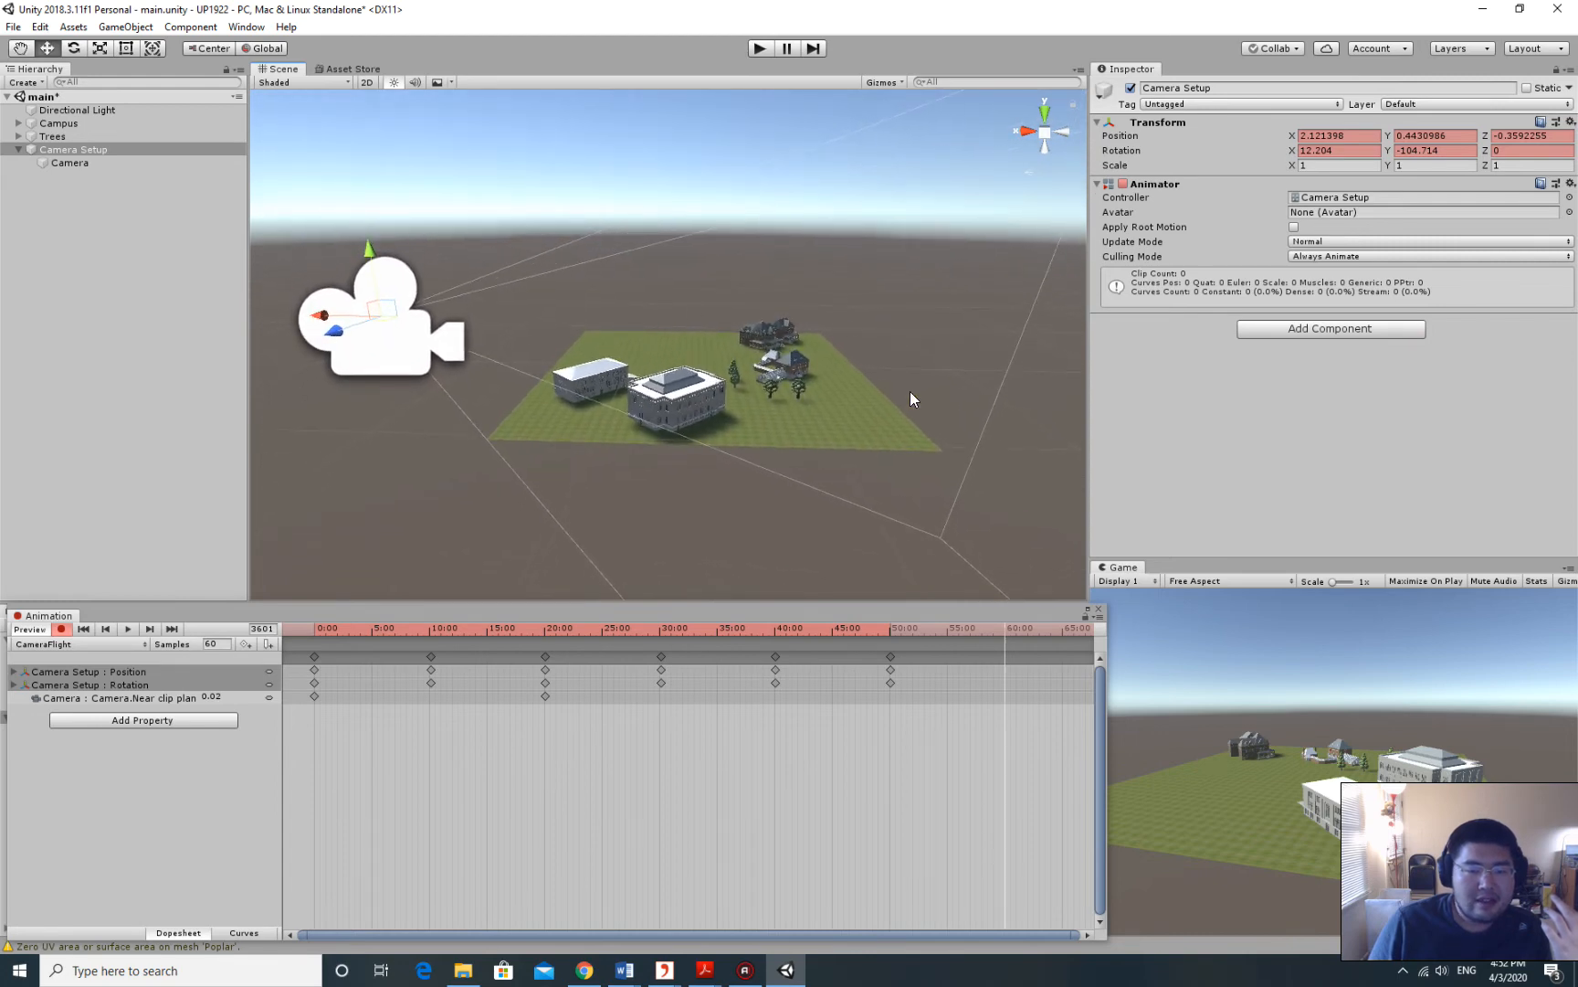
{"action": "left_click_drag", "start_coordinate": [1004, 625], "coordinate": [295, 605]}
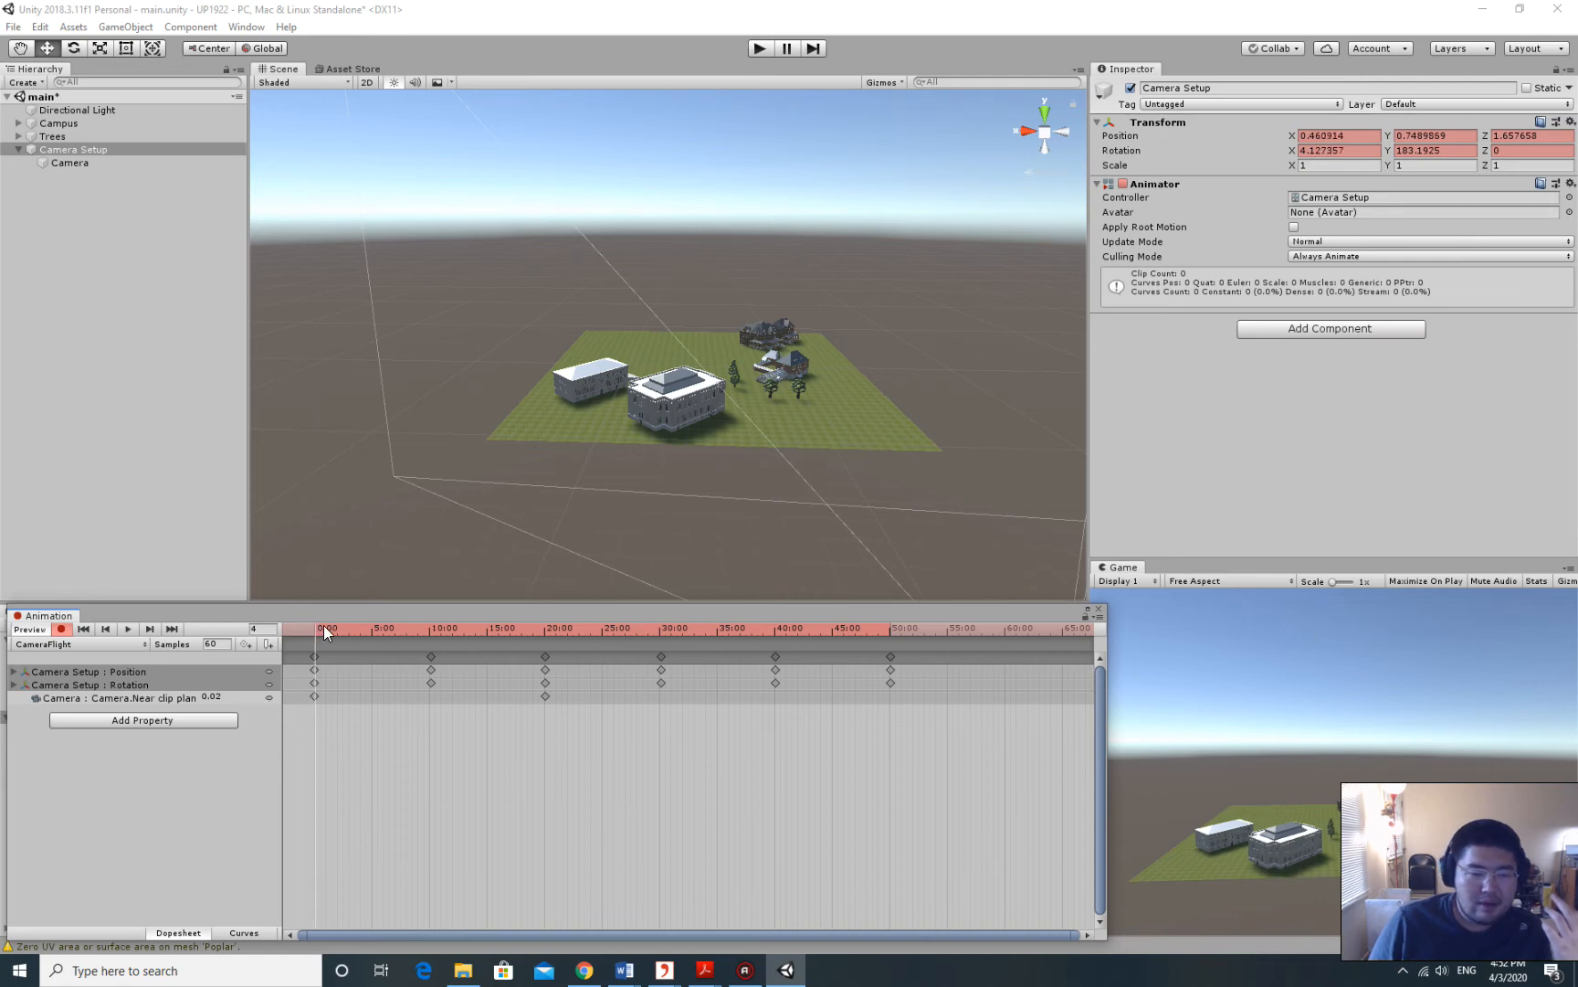
{"action": "left_click_drag", "start_coordinate": [324, 625], "coordinate": [1005, 633]}
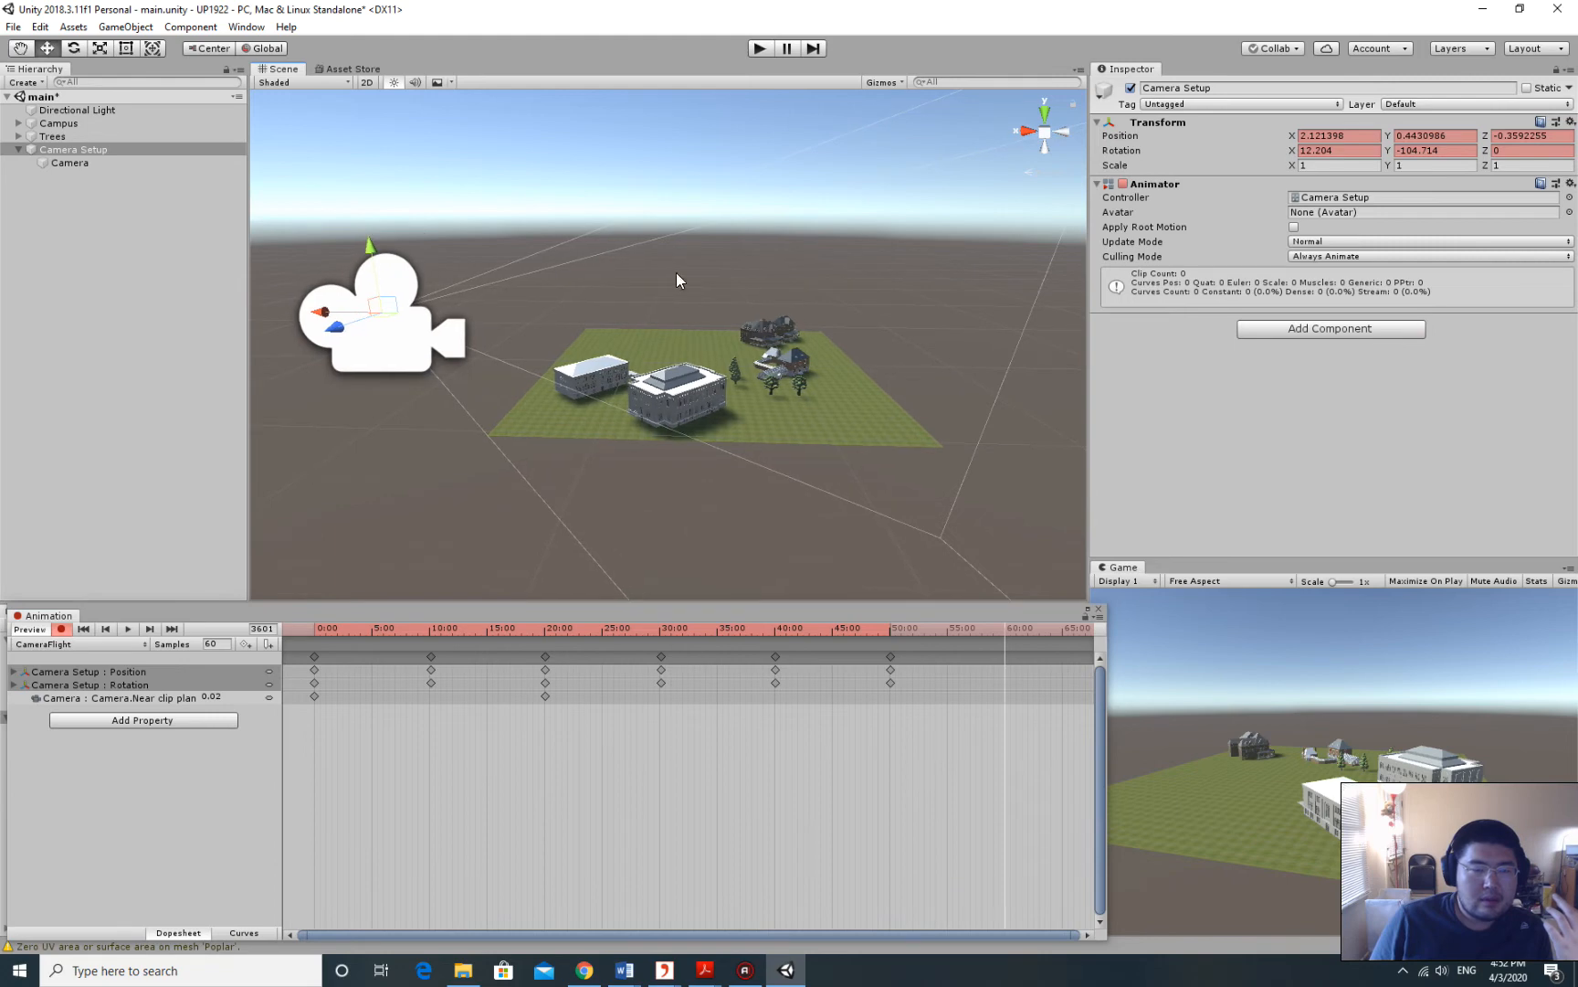
Key Camera Setup at 60 seconds by aligning it with the Scene view.
{"action": "left_click", "coordinate": [94, 148]}
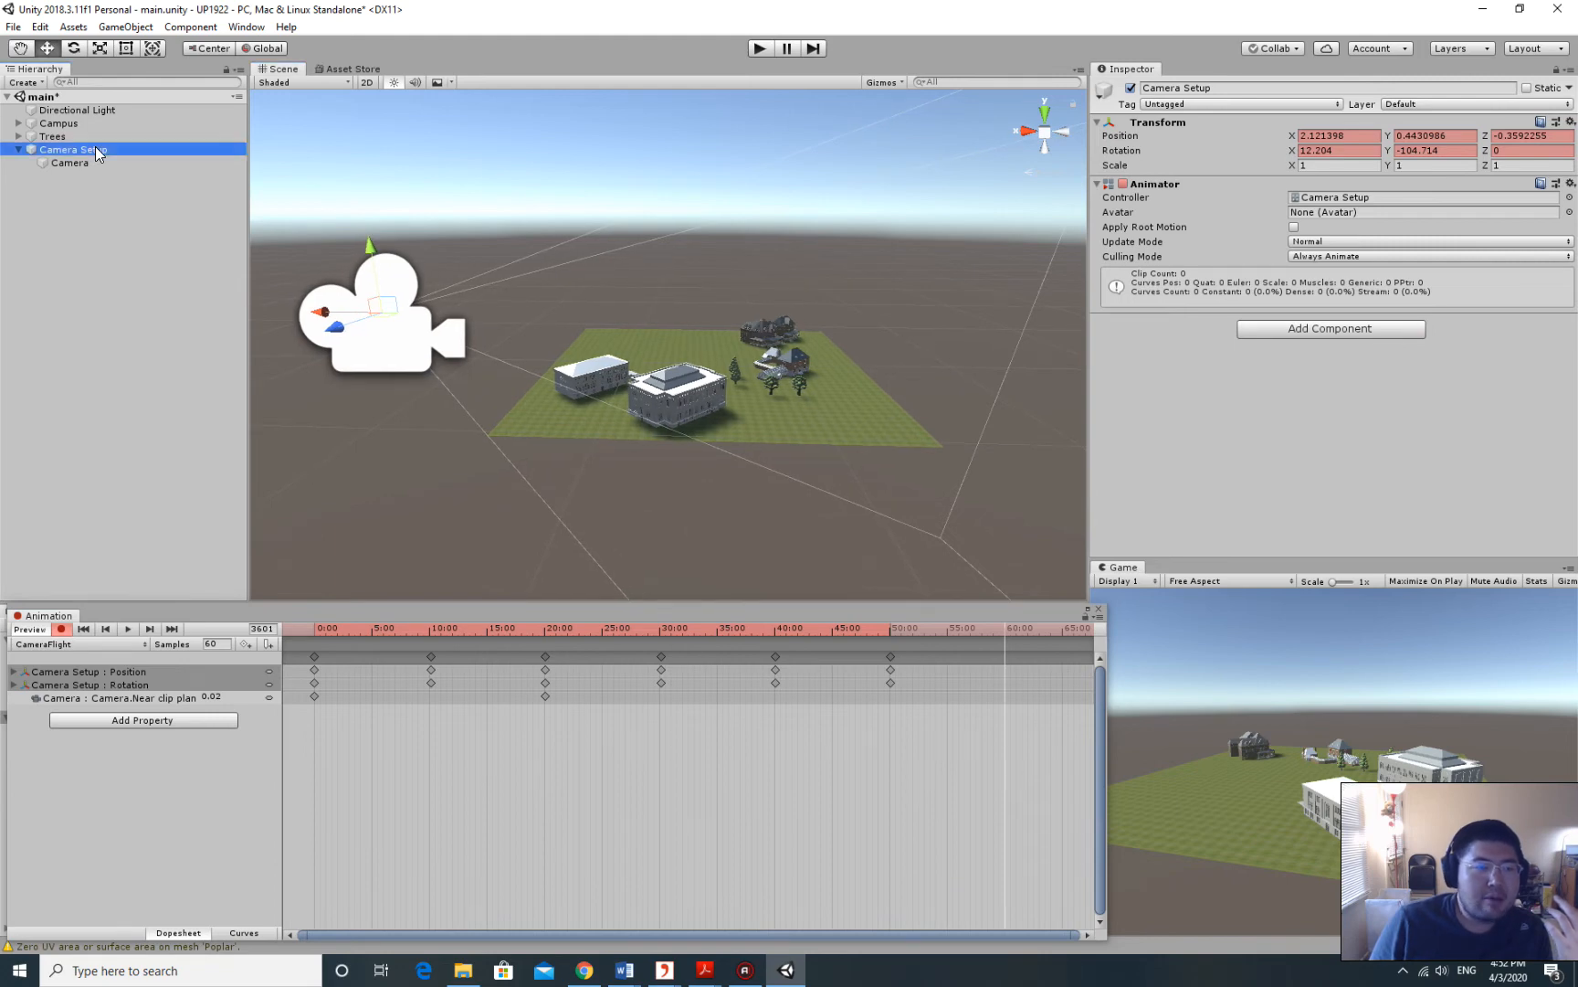
{"action": "left_click", "coordinate": [125, 26]}
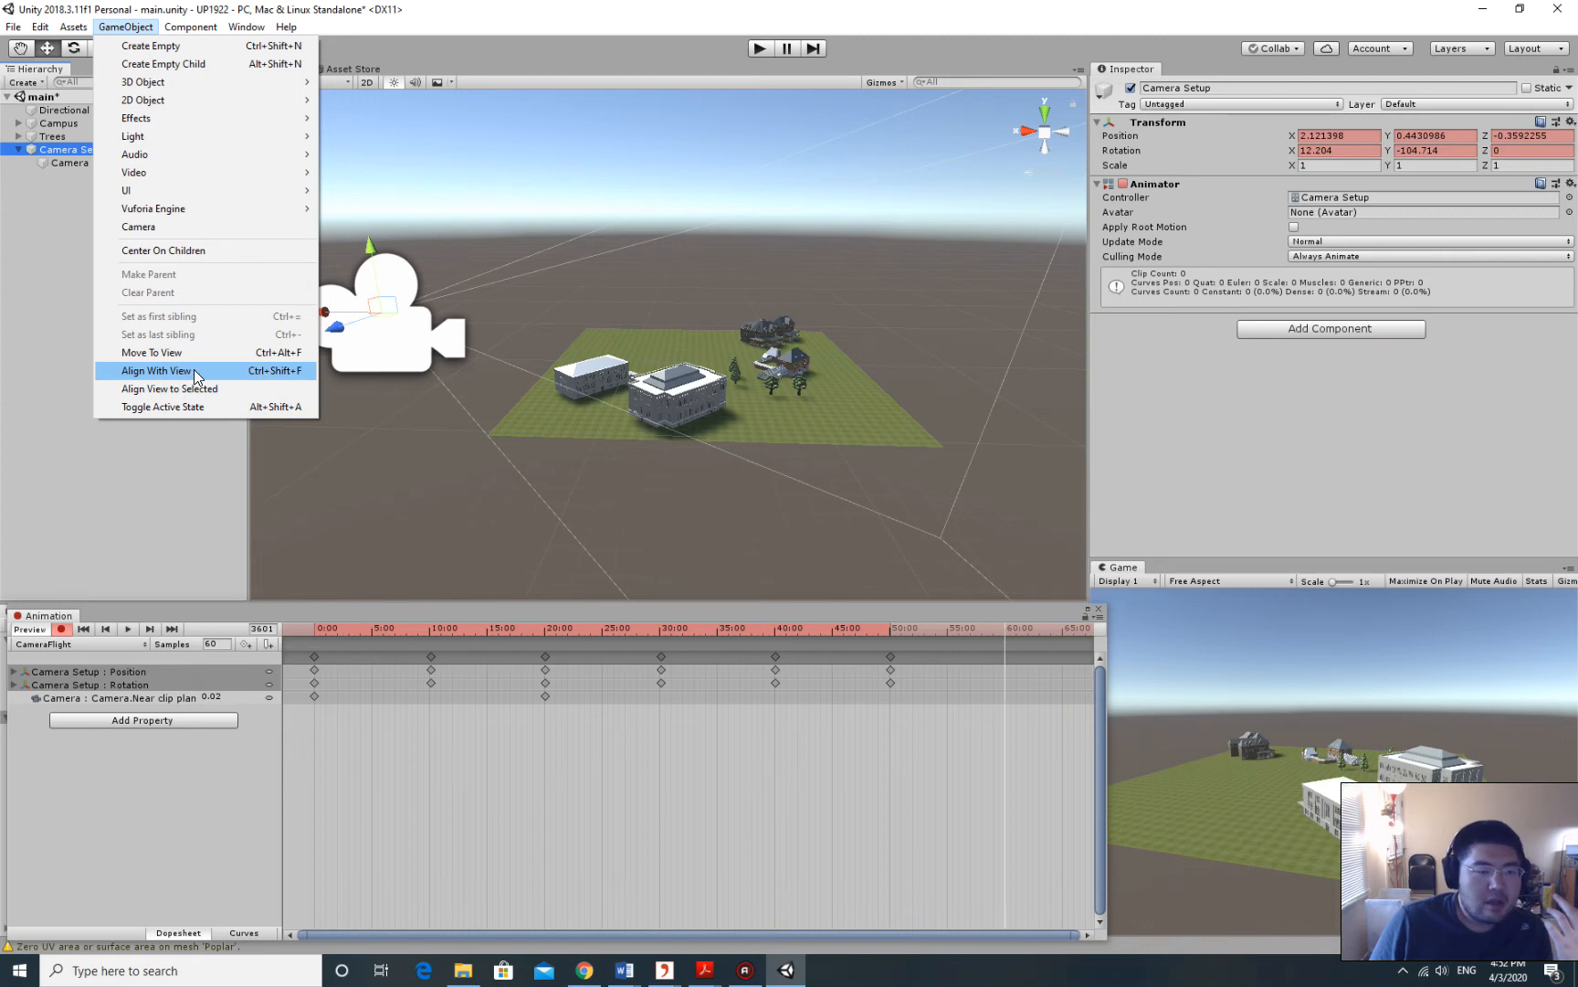
{"action": "left_click", "coordinate": [196, 372]}
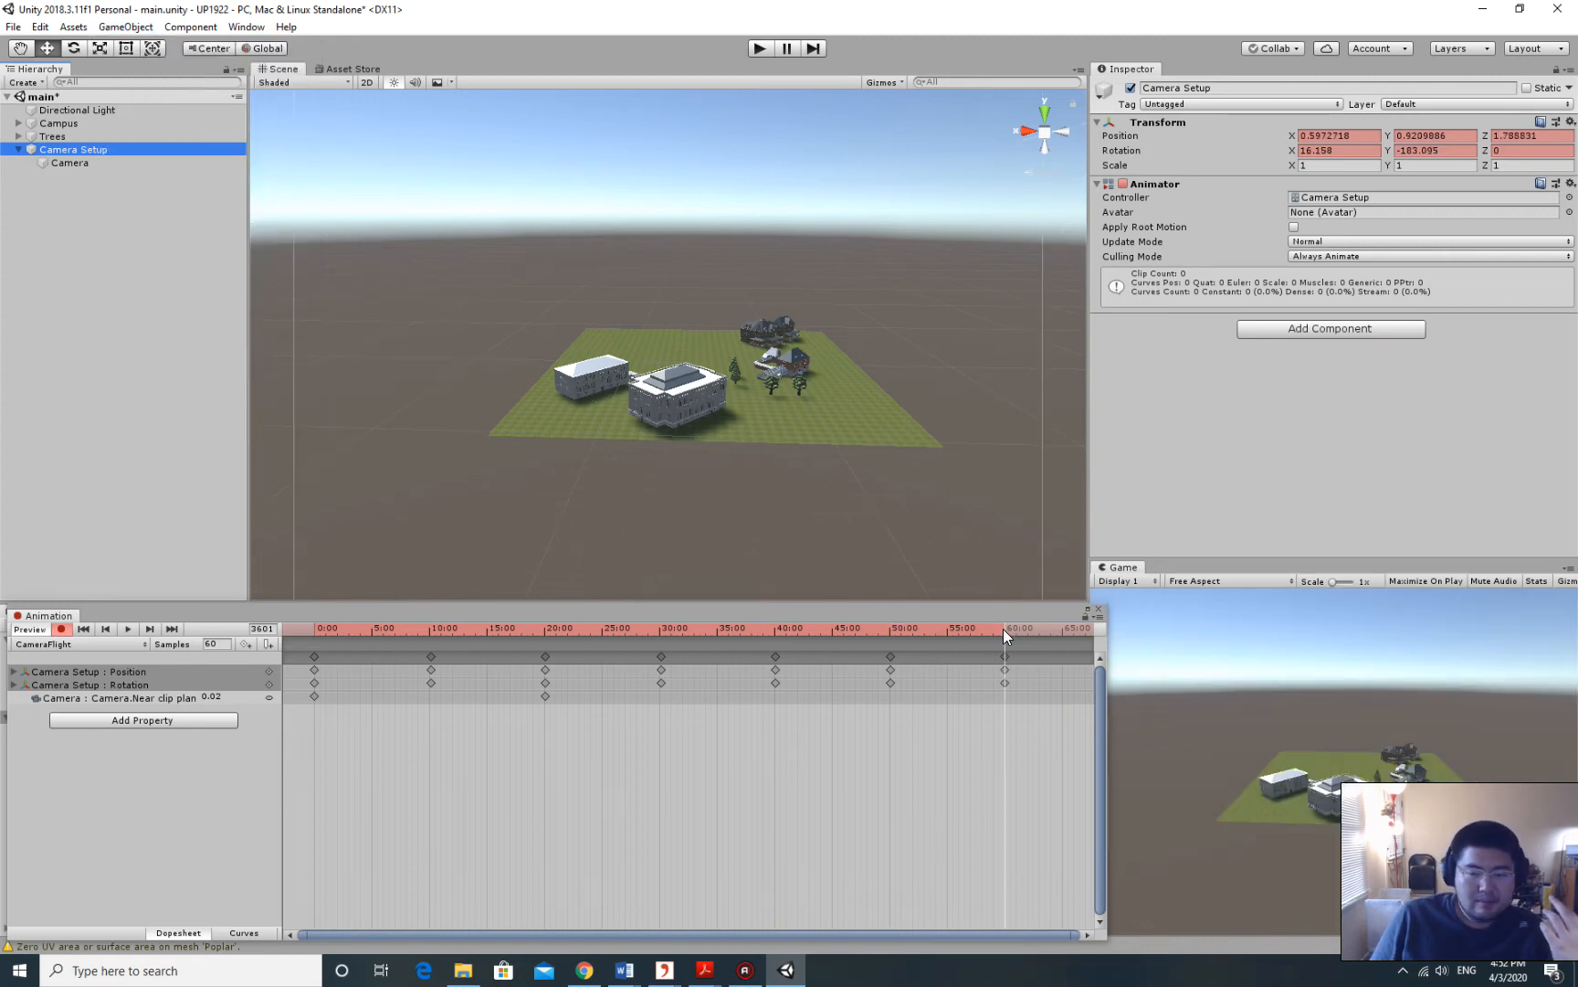
Preview the flight from the start with the Game view docked beside Scene, then rewind to frame 0.
{"action": "left_click_drag", "start_coordinate": [1003, 629], "coordinate": [289, 624]}
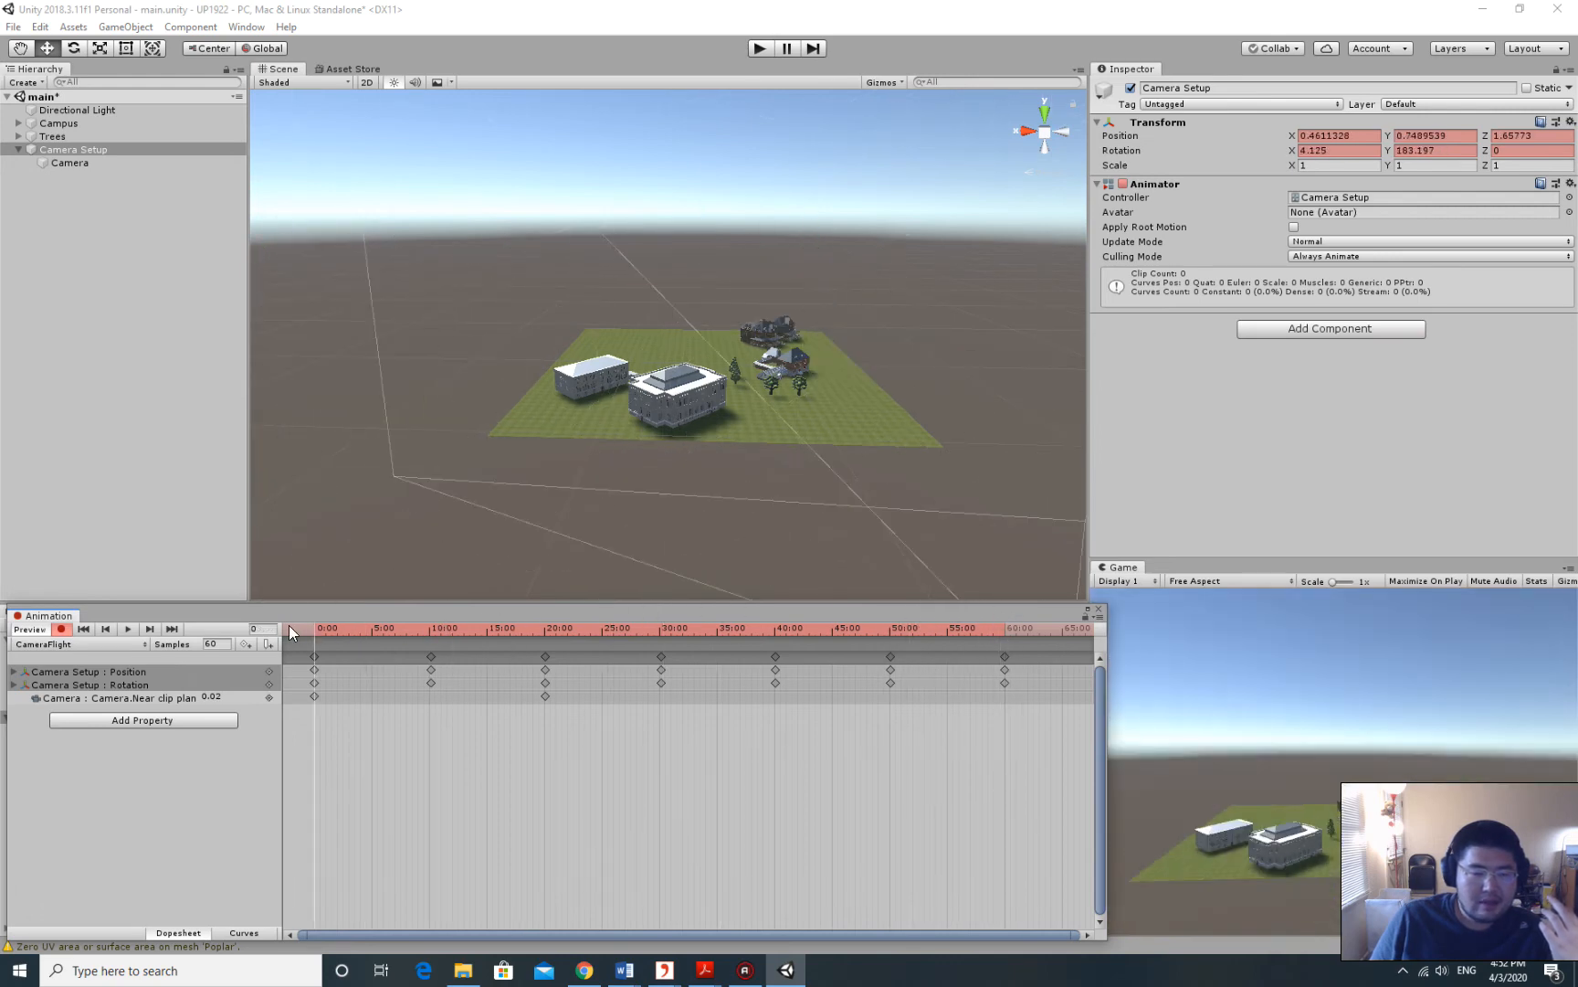
{"action": "left_click", "coordinate": [127, 629]}
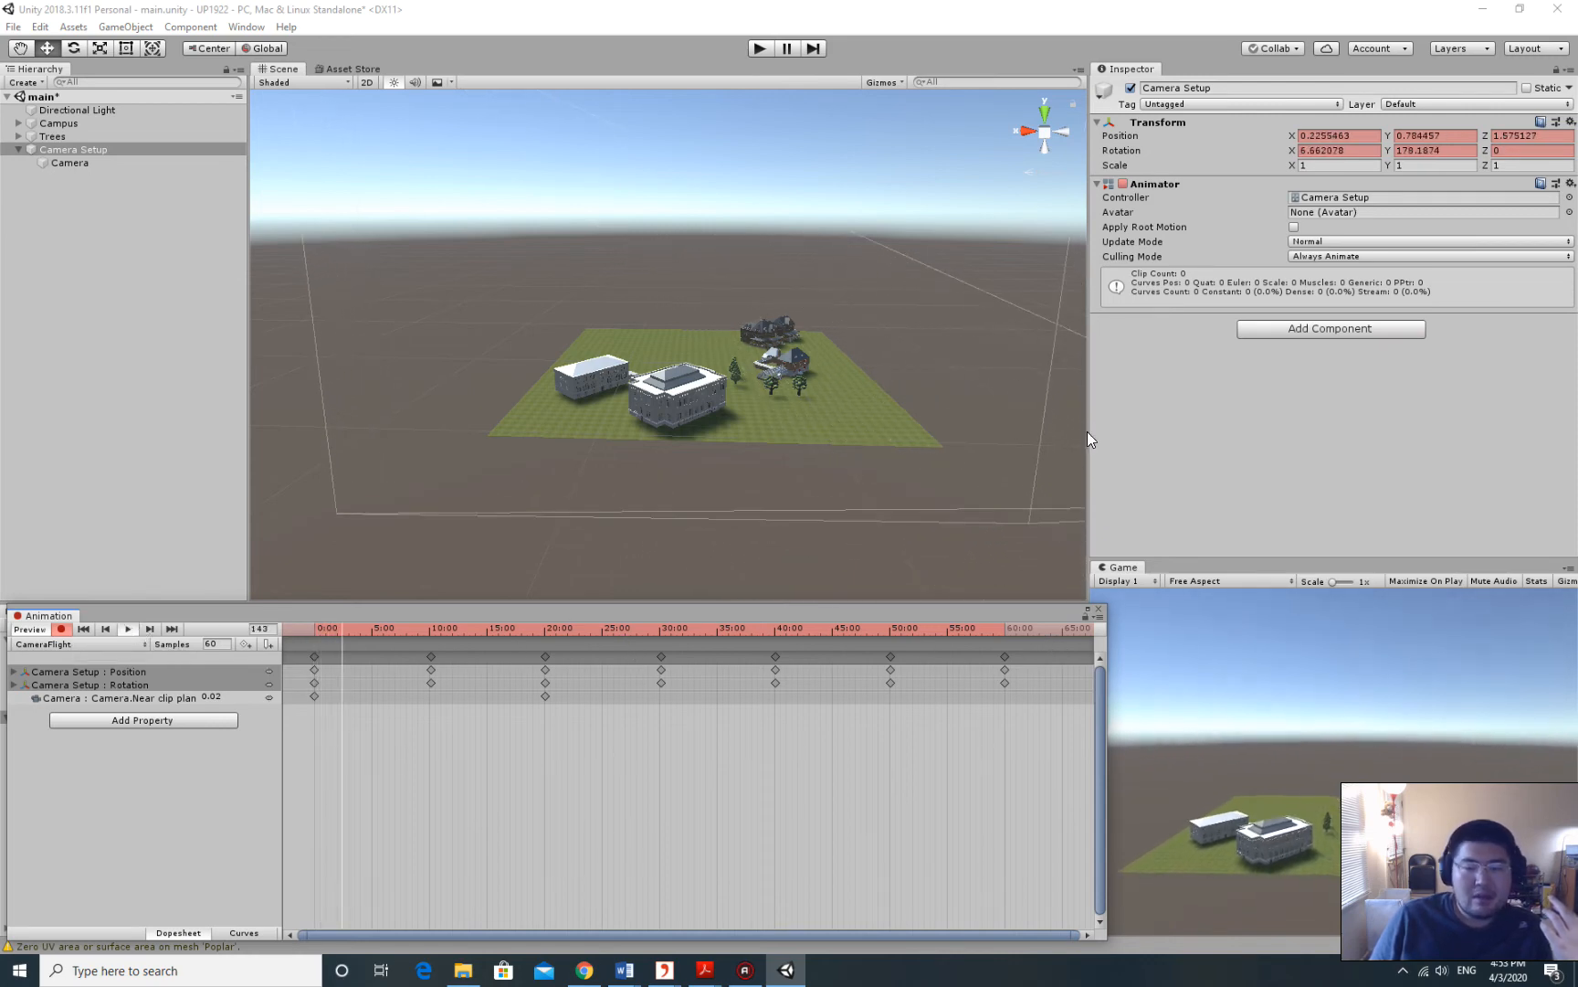
{"action": "left_click_drag", "start_coordinate": [1111, 568], "coordinate": [329, 71]}
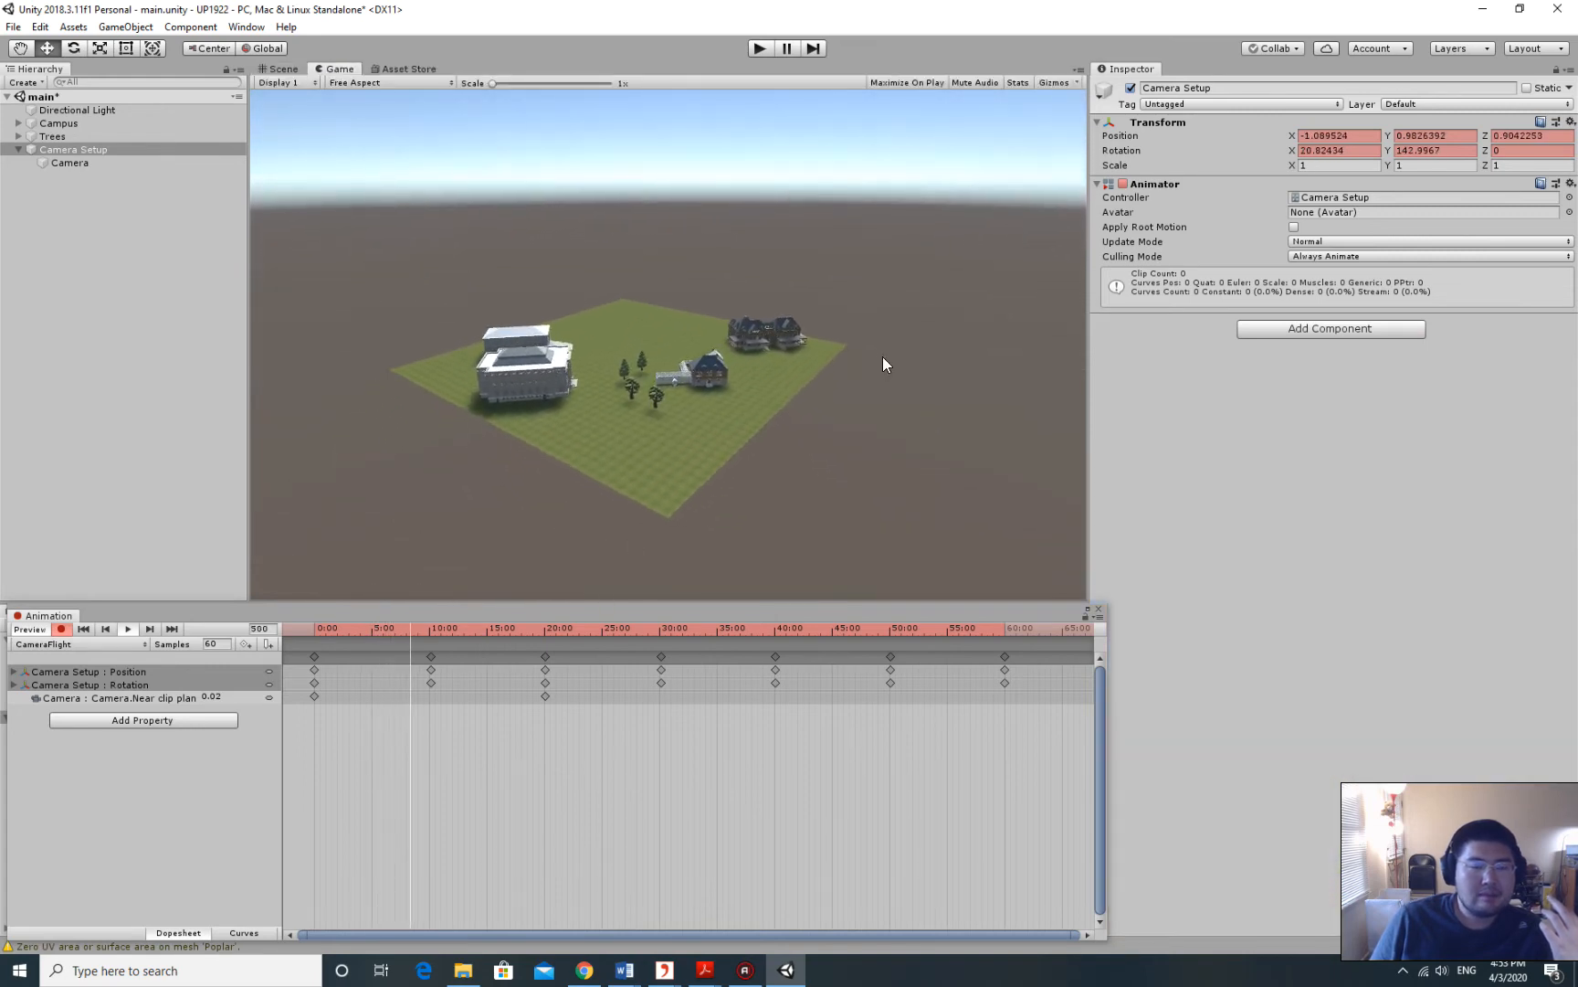
{"action": "left_click", "coordinate": [129, 629]}
{"action": "left_click_drag", "start_coordinate": [434, 634], "coordinate": [56, 631]}
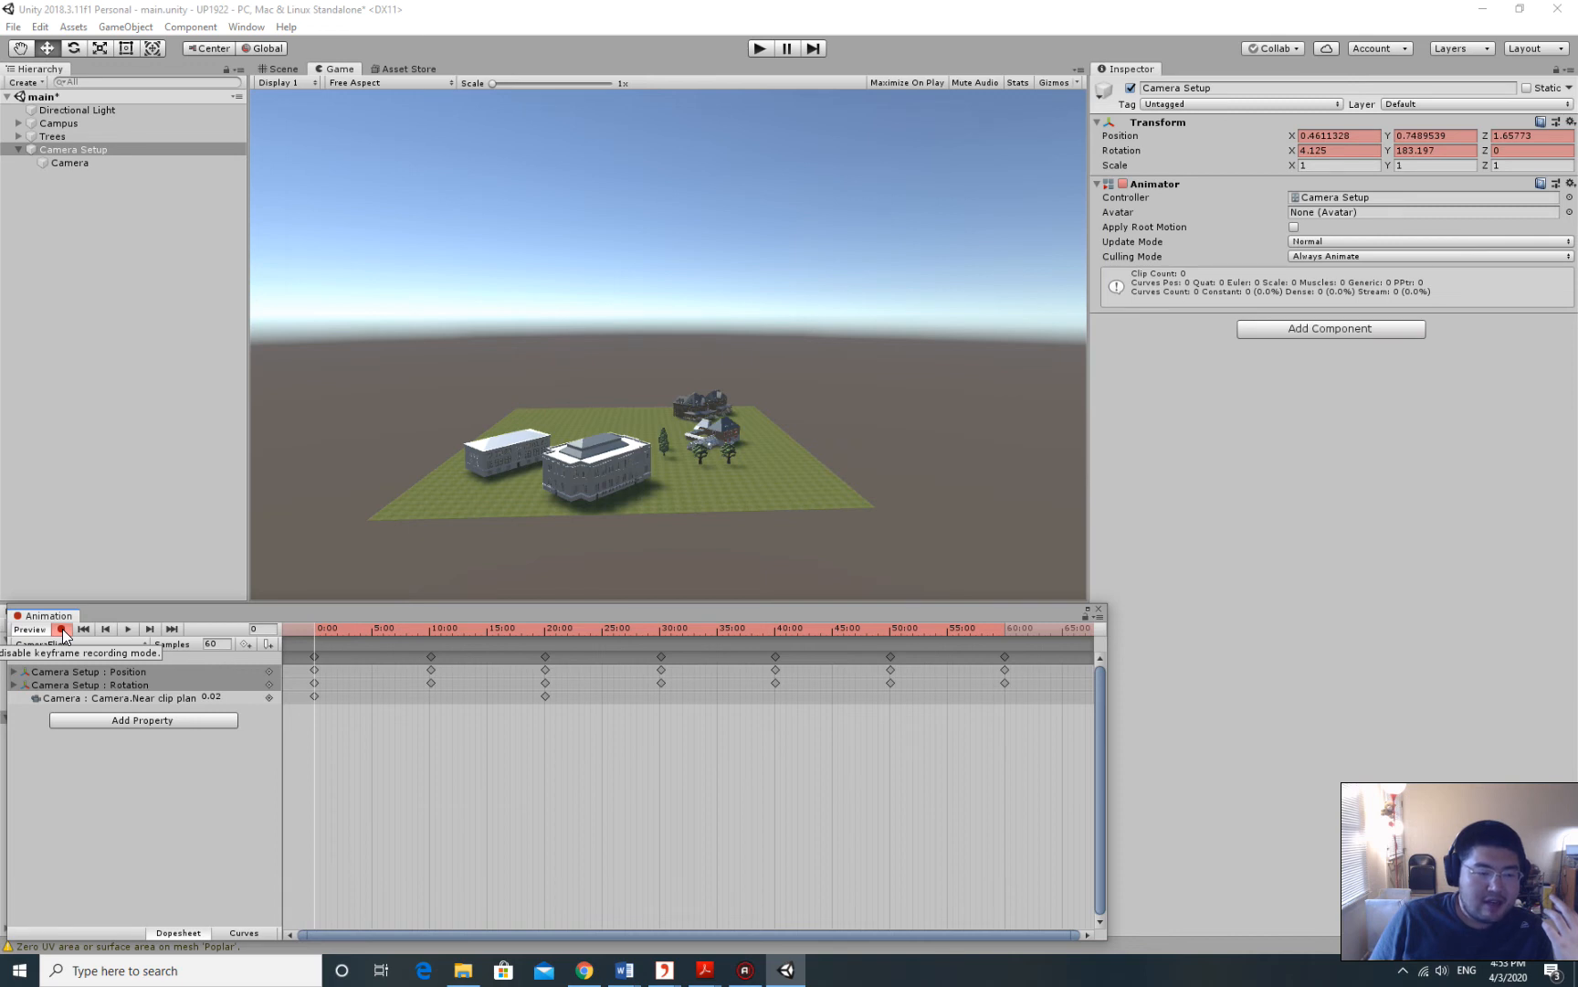
Turn off keyframe recording and test-run the 60-second flight in Play mode, then stop.
{"action": "left_click", "coordinate": [60, 630]}
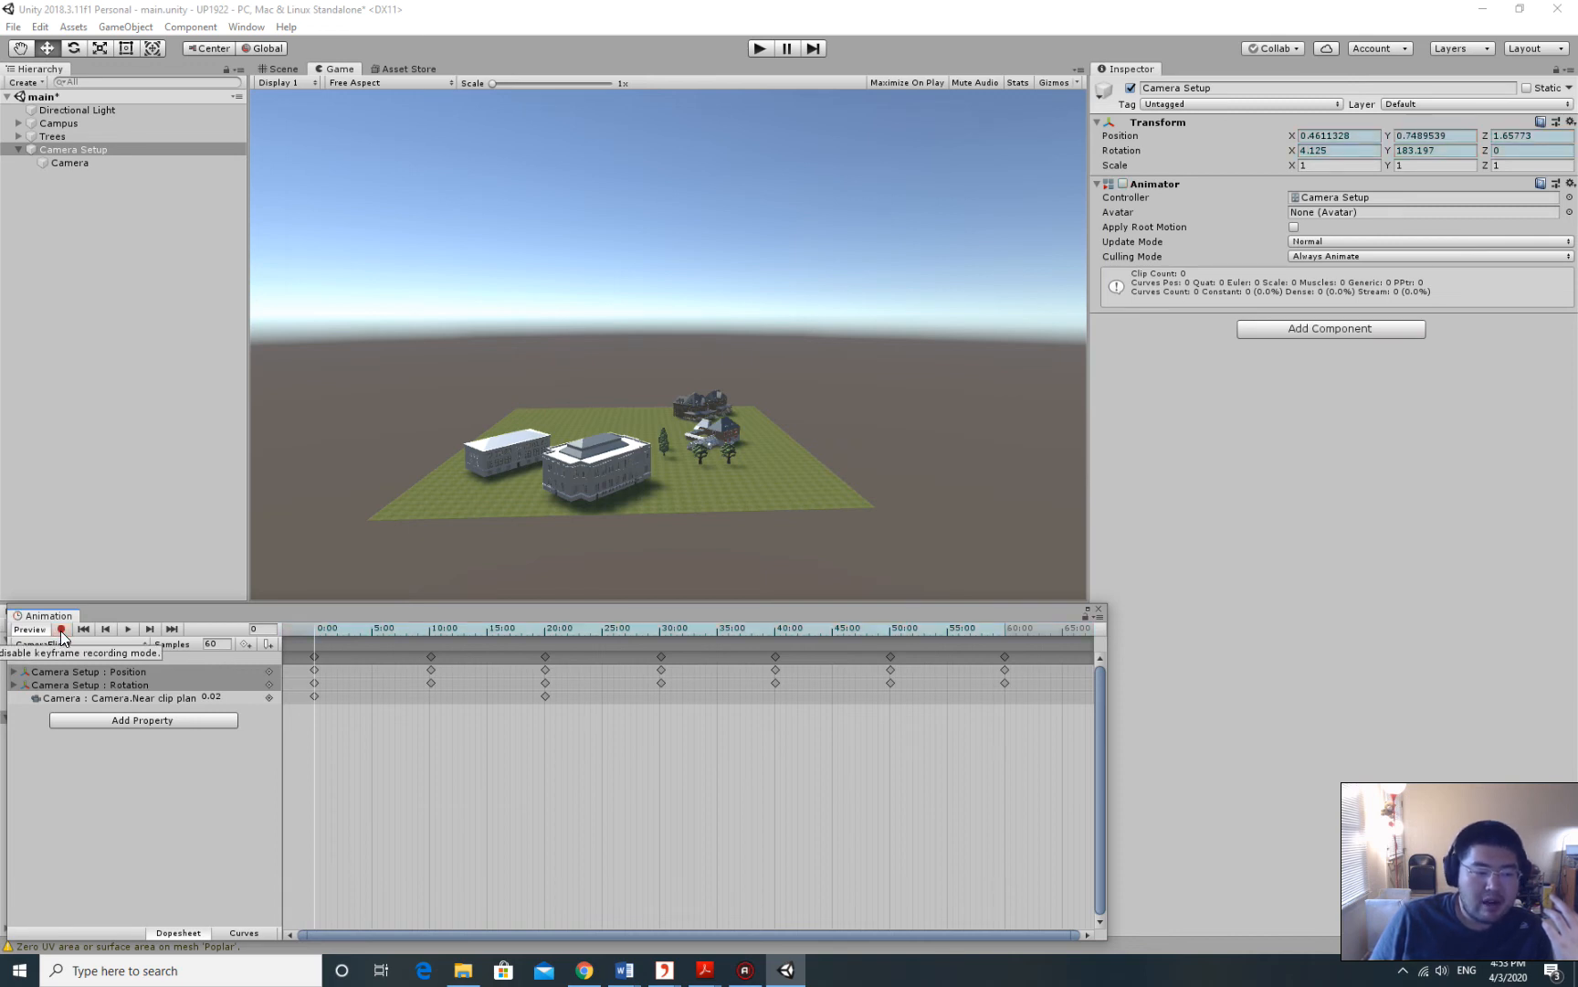
{"action": "left_click", "coordinate": [60, 629]}
{"action": "left_click", "coordinate": [60, 629]}
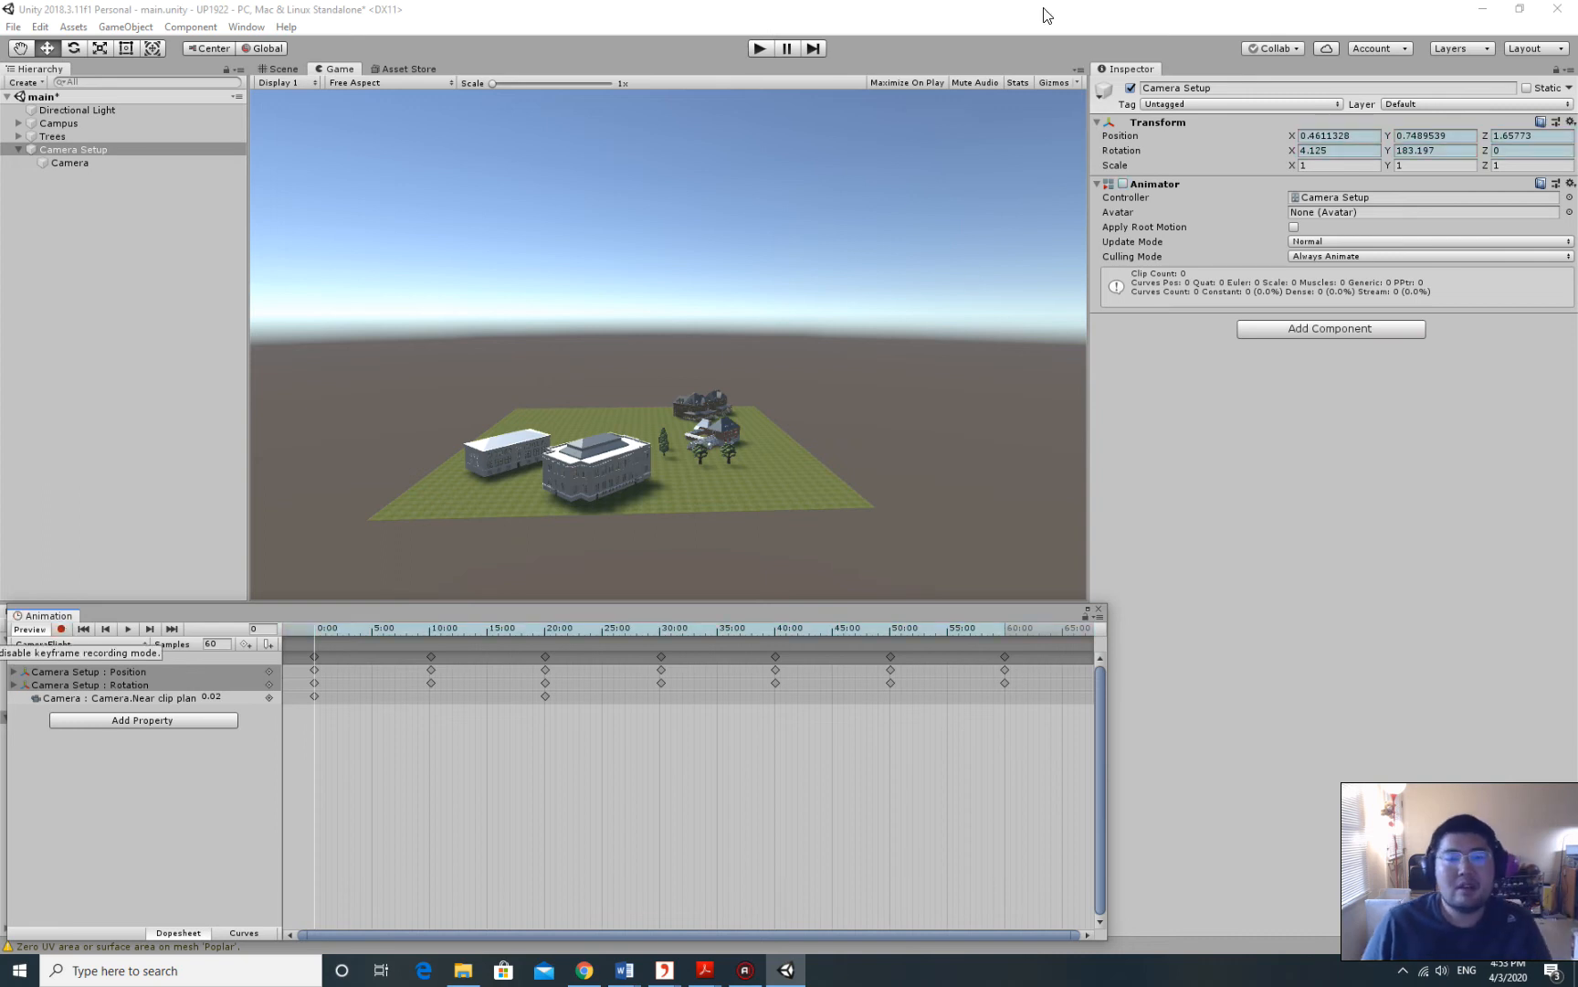
{"action": "left_click", "coordinate": [759, 48]}
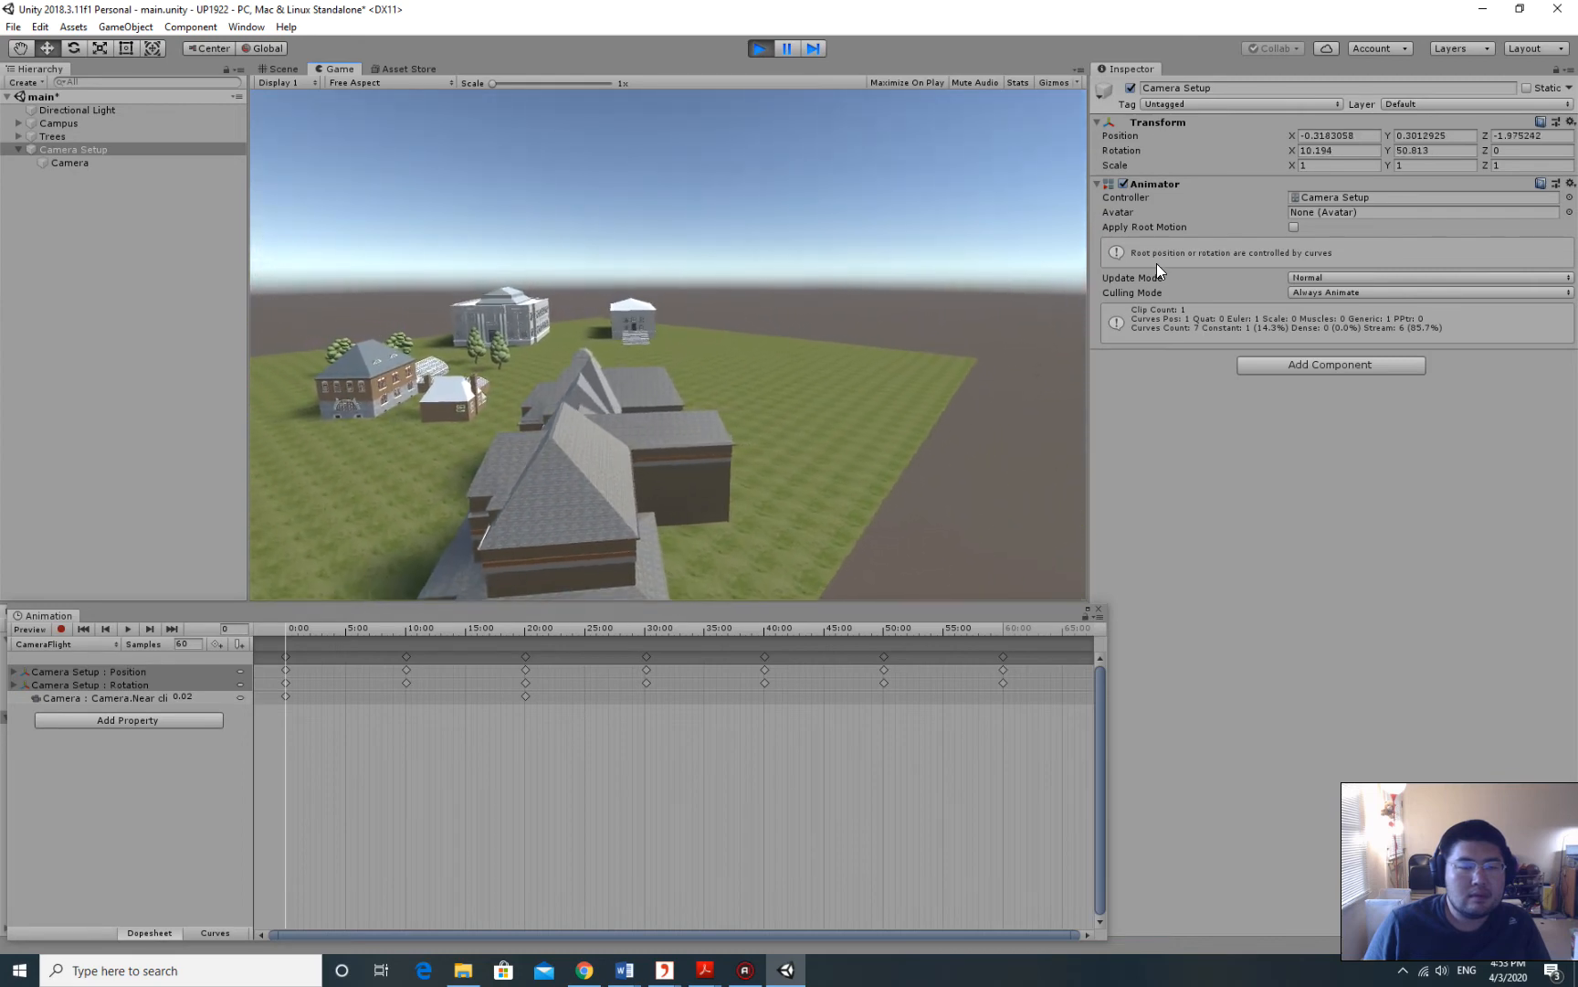
{"action": "left_click", "coordinate": [759, 48]}
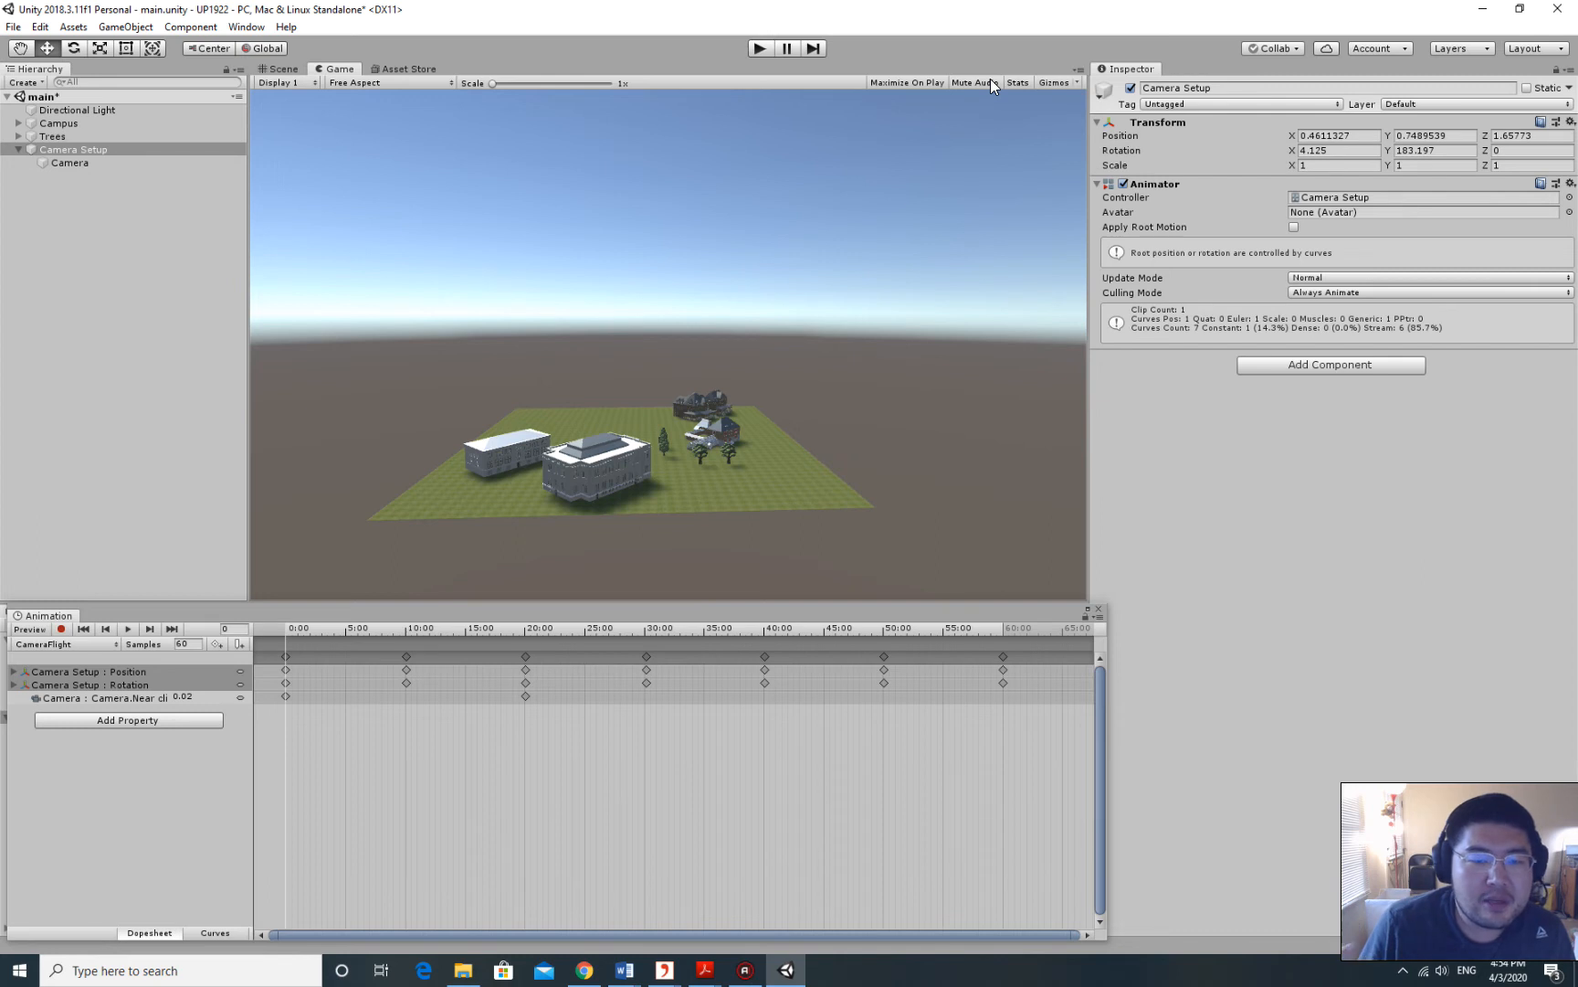
Reselect Camera Setup, then bring Chrome with the Week 12 assignment page forward, maximized.
{"action": "left_click", "coordinate": [66, 119]}
{"action": "left_click", "coordinate": [81, 149]}
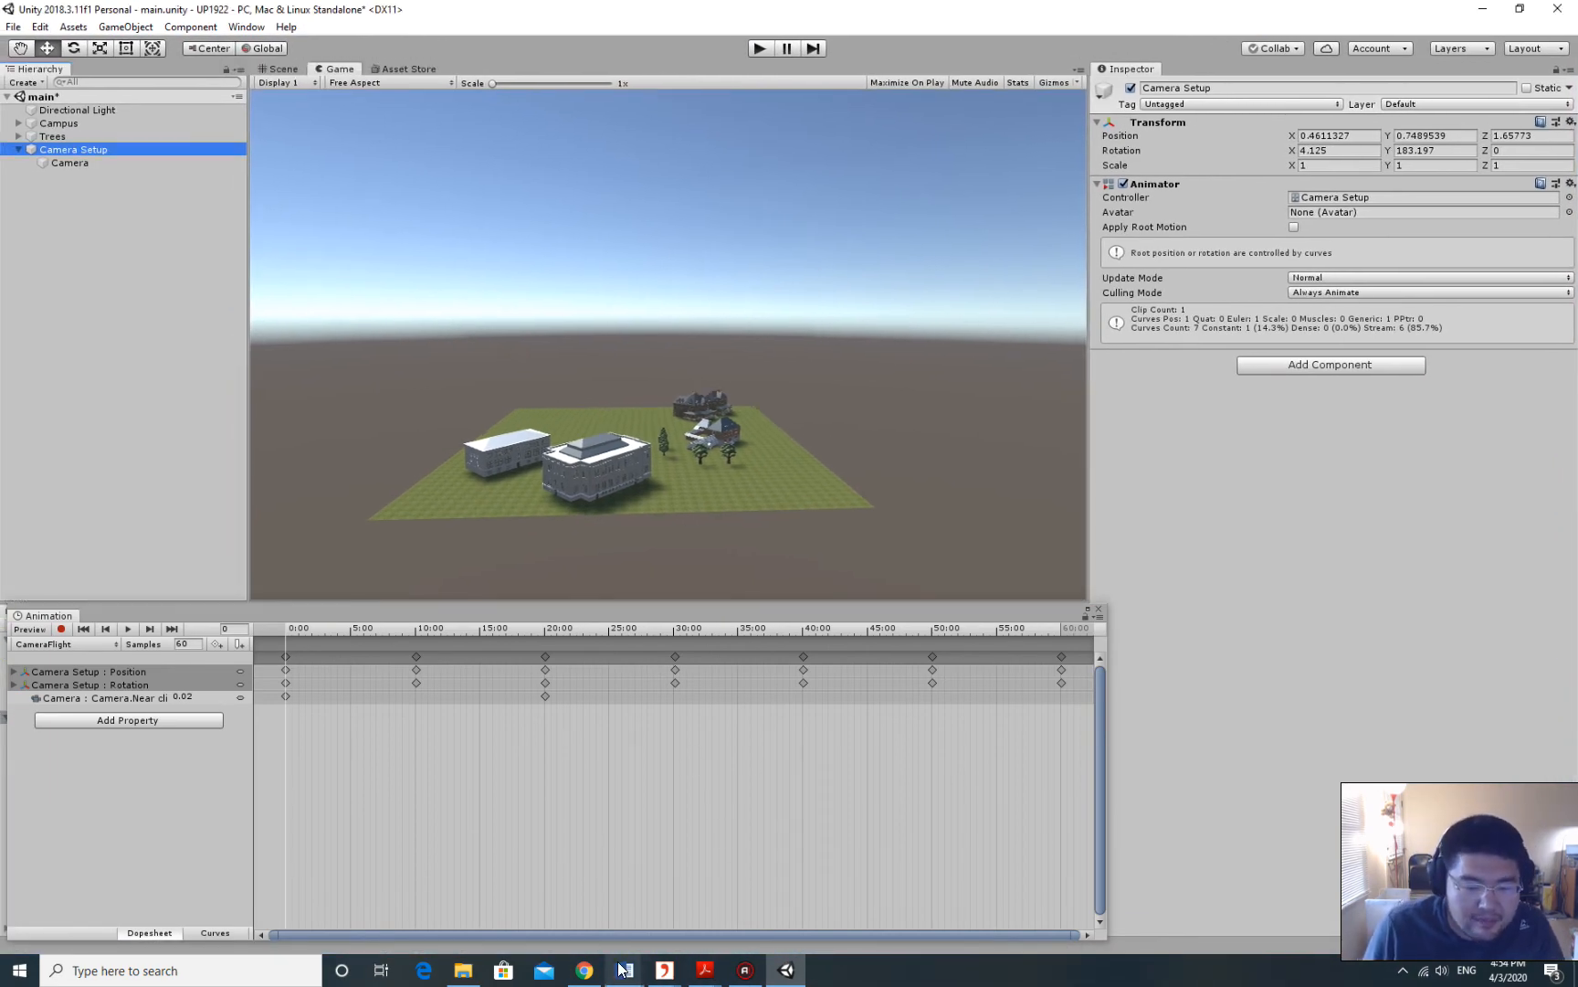
{"action": "left_click", "coordinate": [583, 969]}
{"action": "left_click_drag", "start_coordinate": [1246, 55], "coordinate": [1187, 0]}
Open freesound.org in a new browser tab.
{"action": "left_click", "coordinate": [413, 13]}
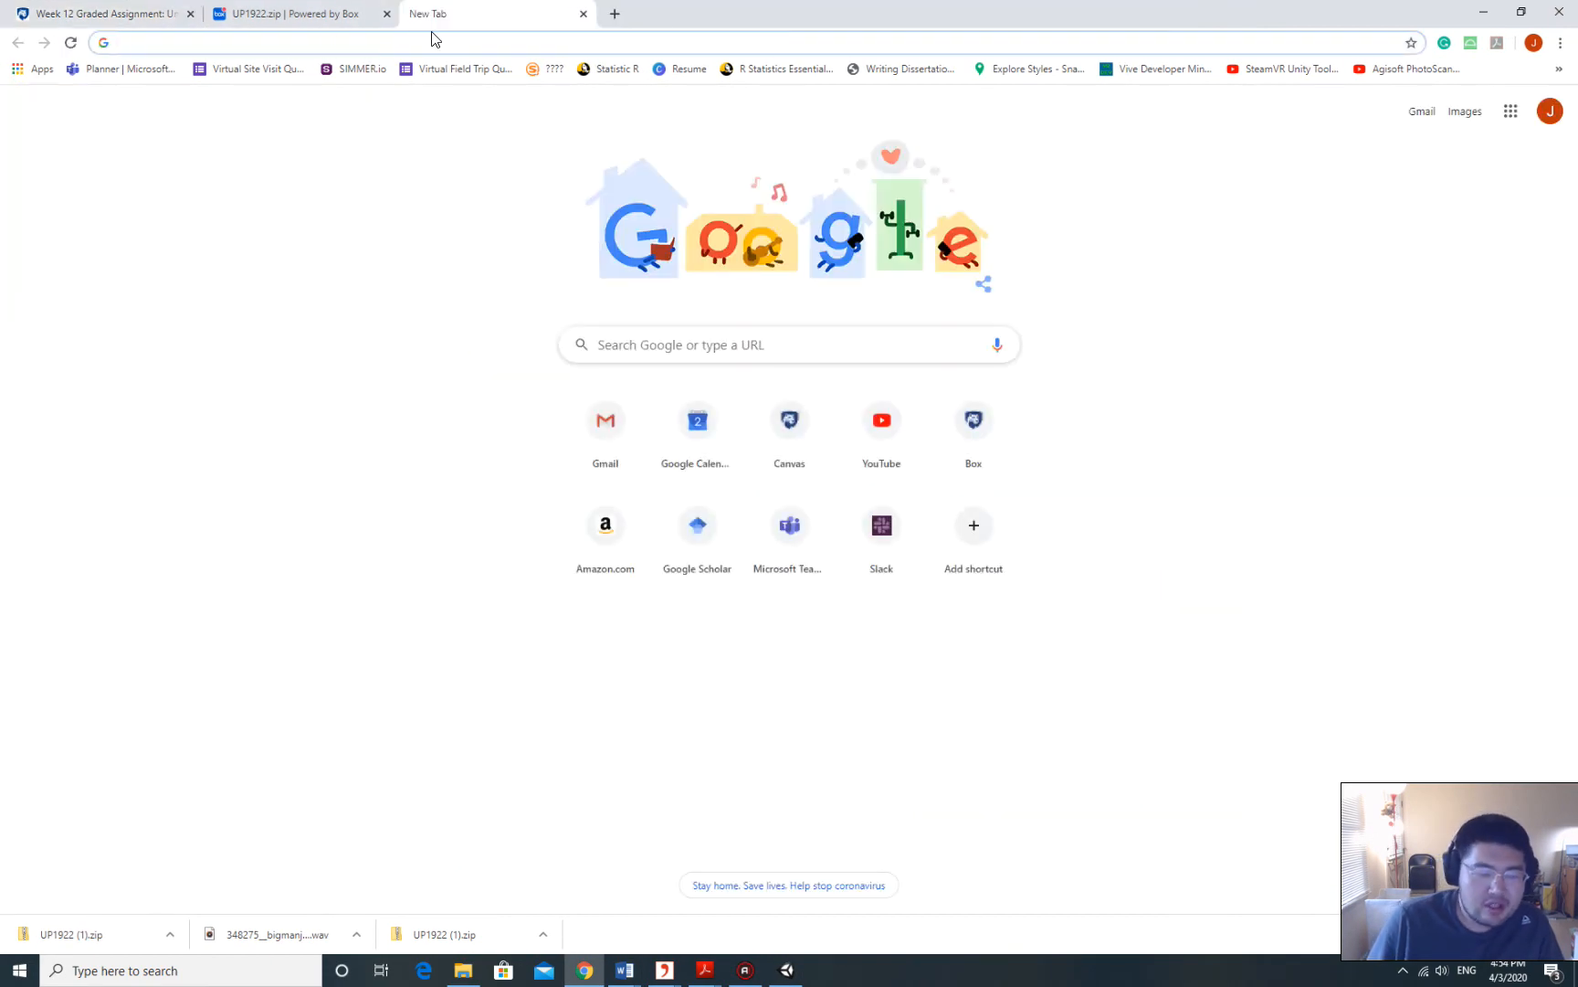
{"action": "type", "text": "freesoun"}
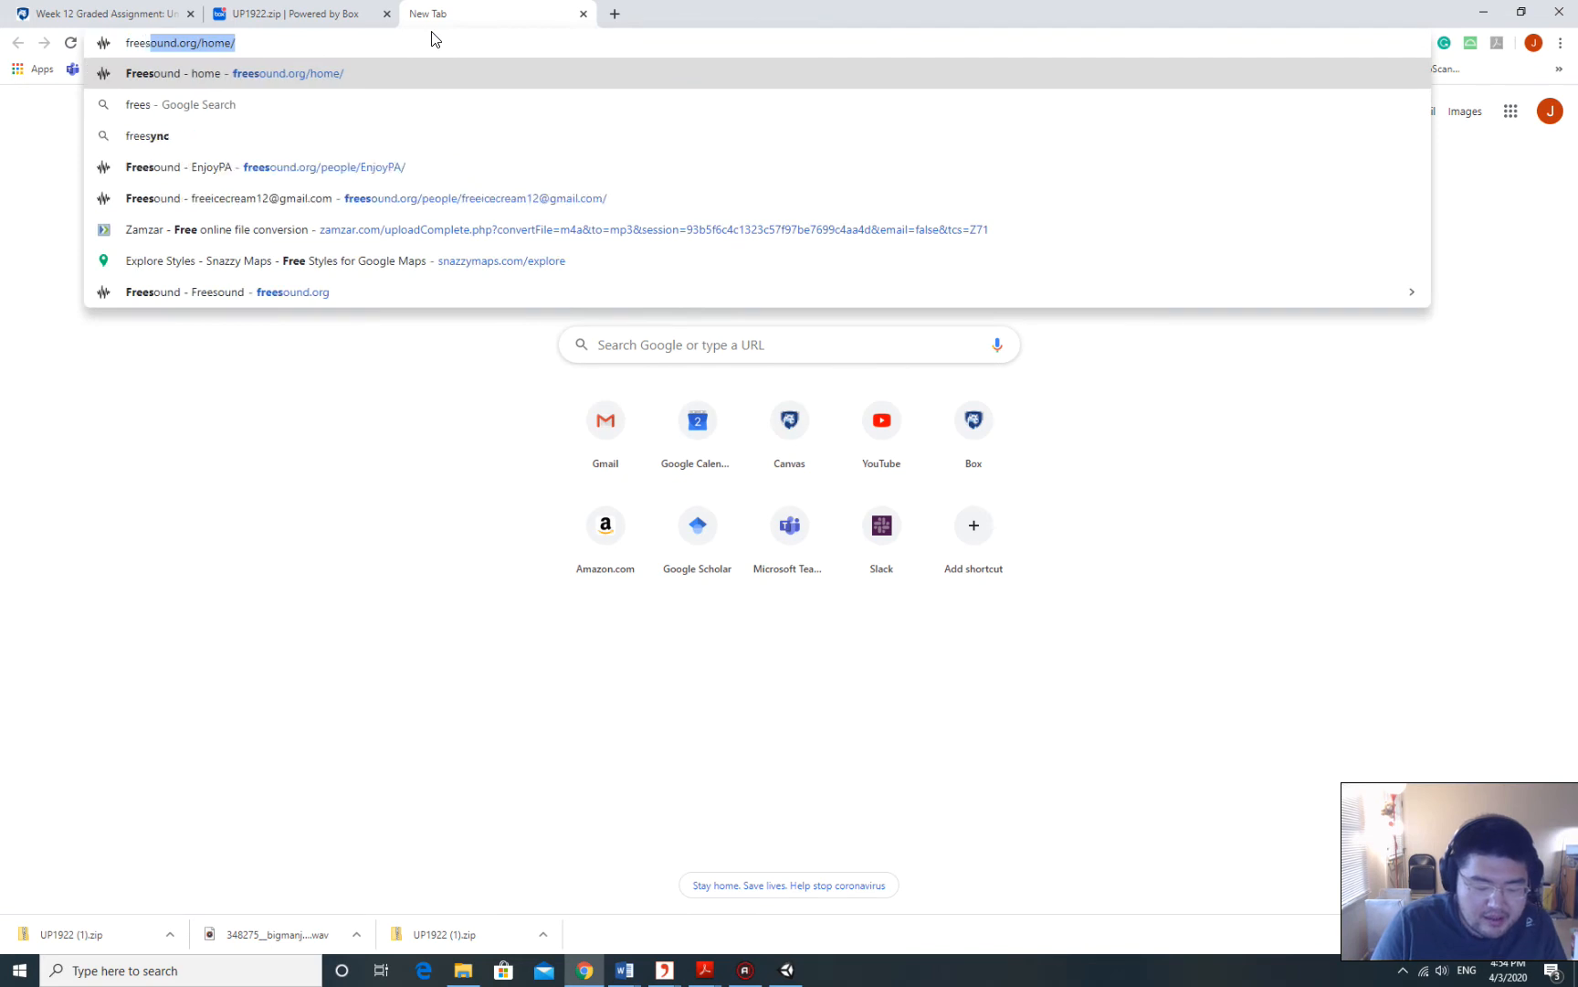
{"action": "type", "text": "d"}
{"action": "key", "text": "Return"}
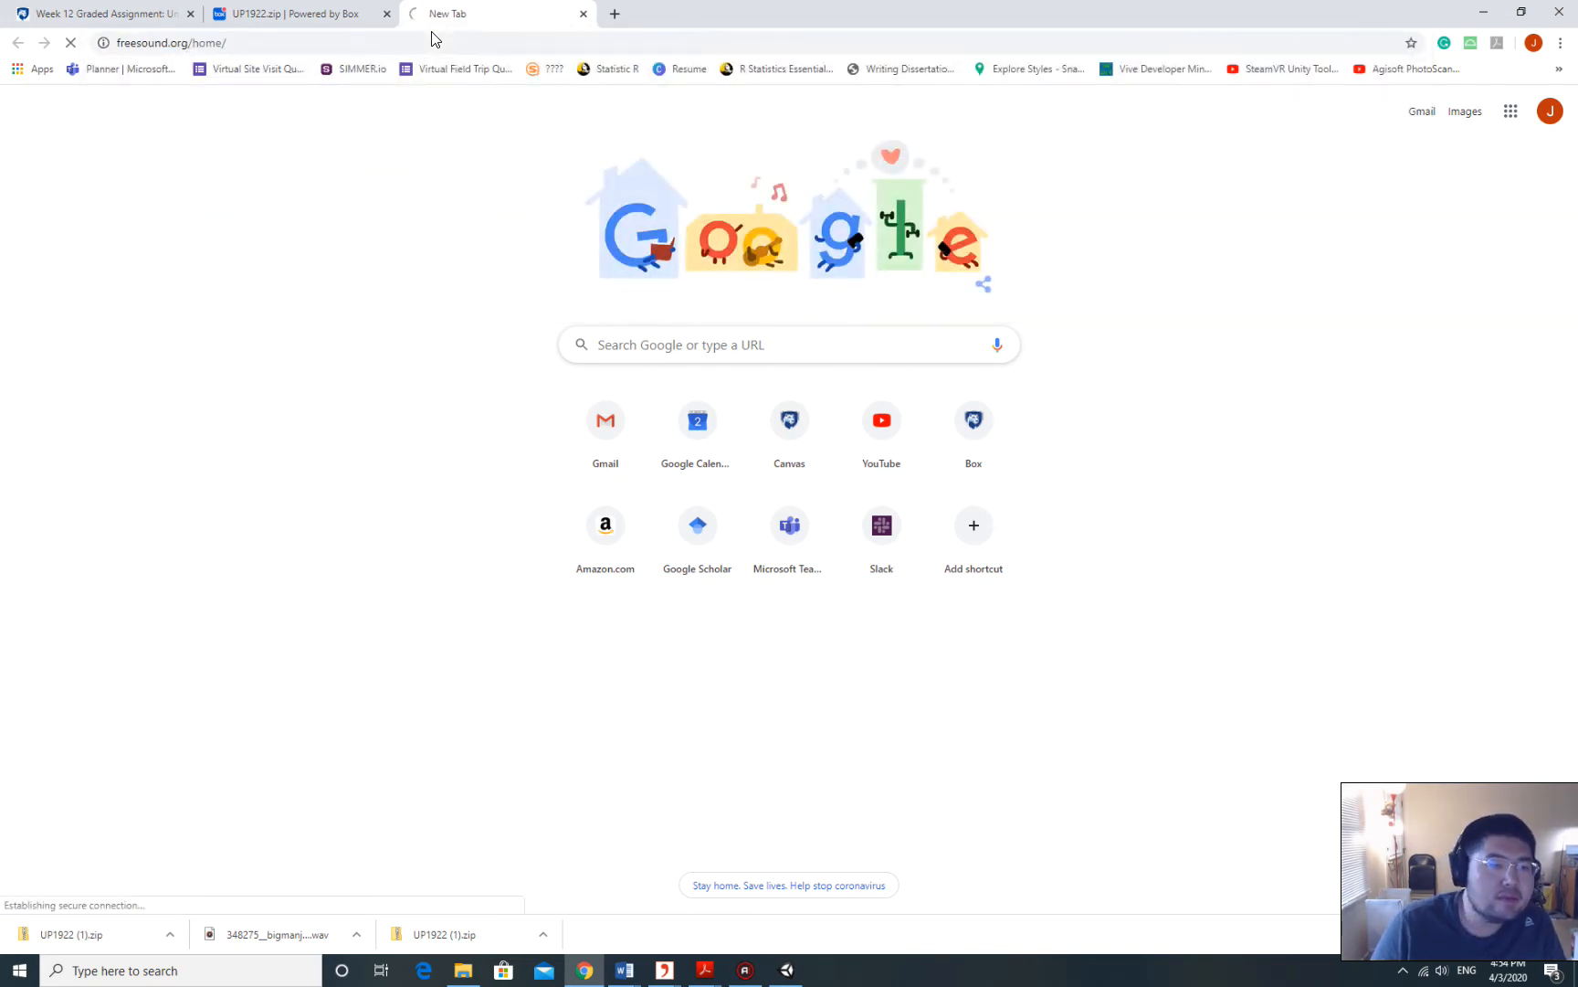
{"action": "left_click", "coordinate": [229, 42]}
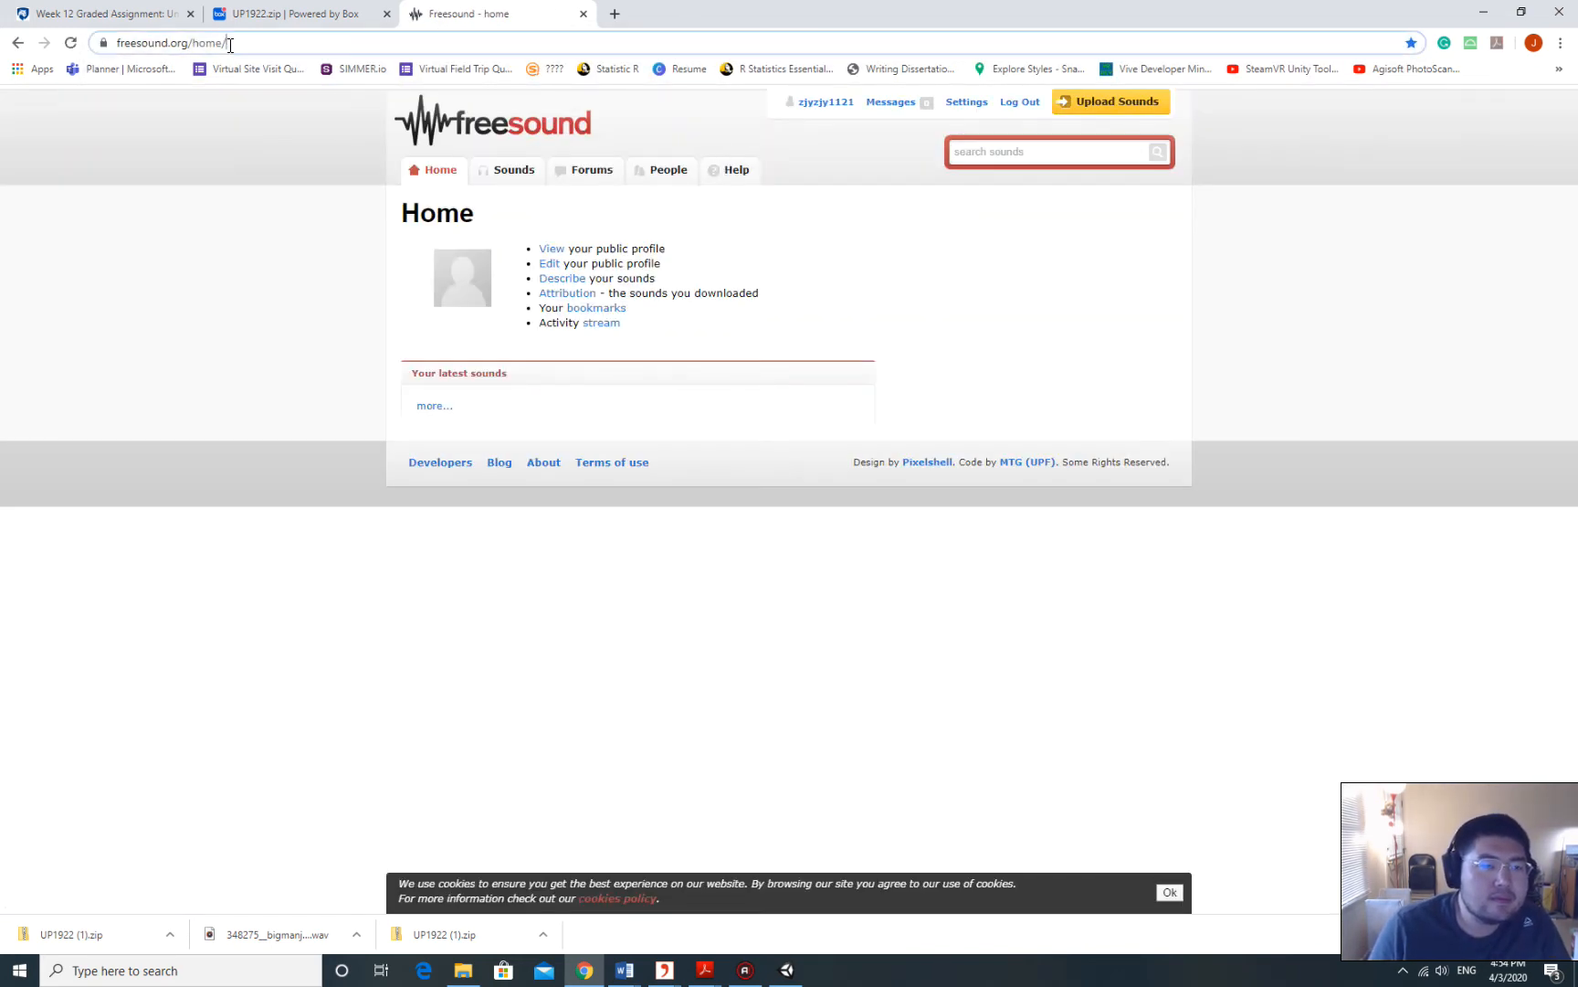
{"action": "left_click_drag", "start_coordinate": [242, 43], "coordinate": [223, 43]}
{"action": "left_click", "coordinate": [302, 42]}
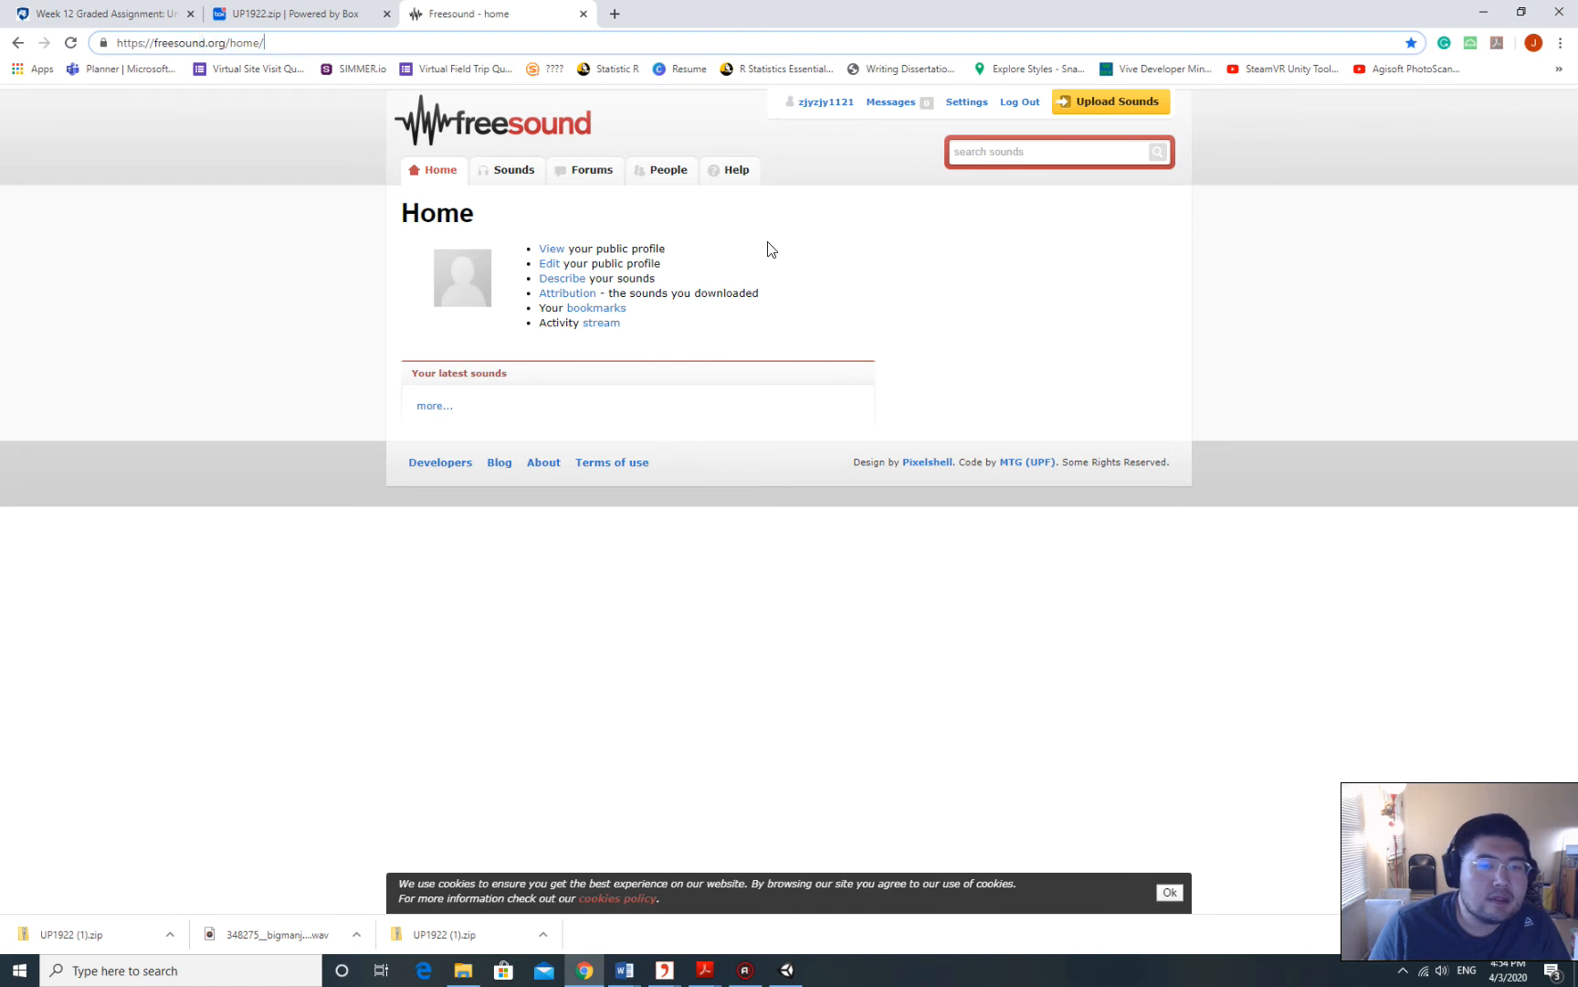
{"action": "left_click", "coordinate": [1200, 269]}
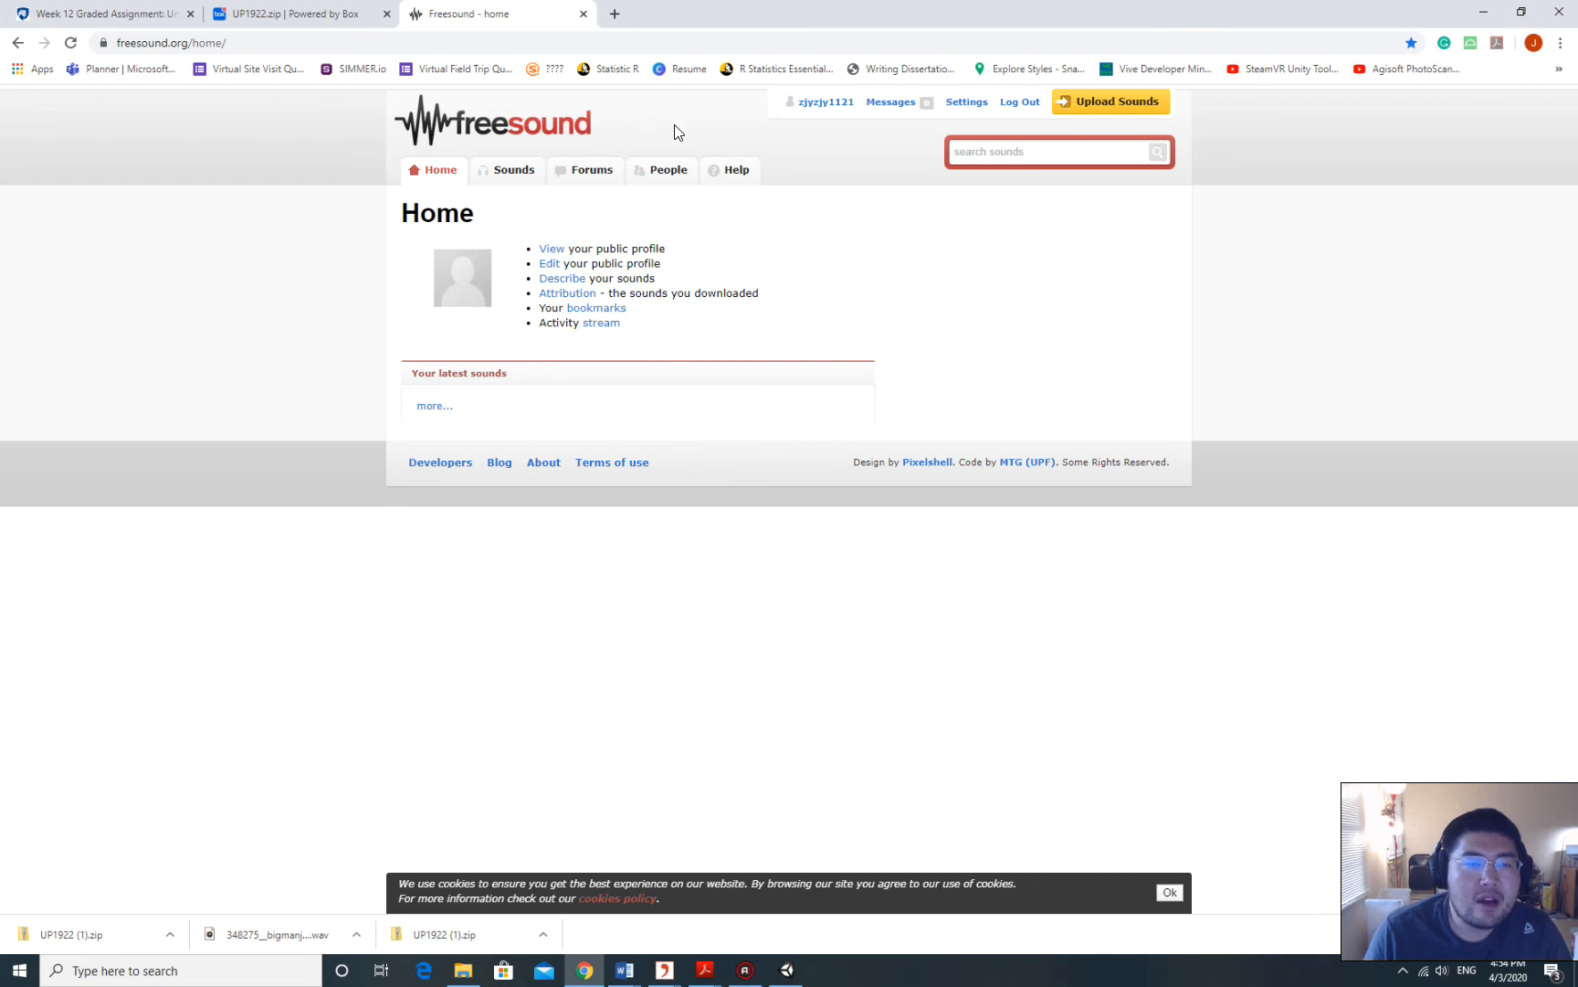
Search Freesound for 'music', listing 38,638 sounds.
{"action": "left_click", "coordinate": [1043, 148]}
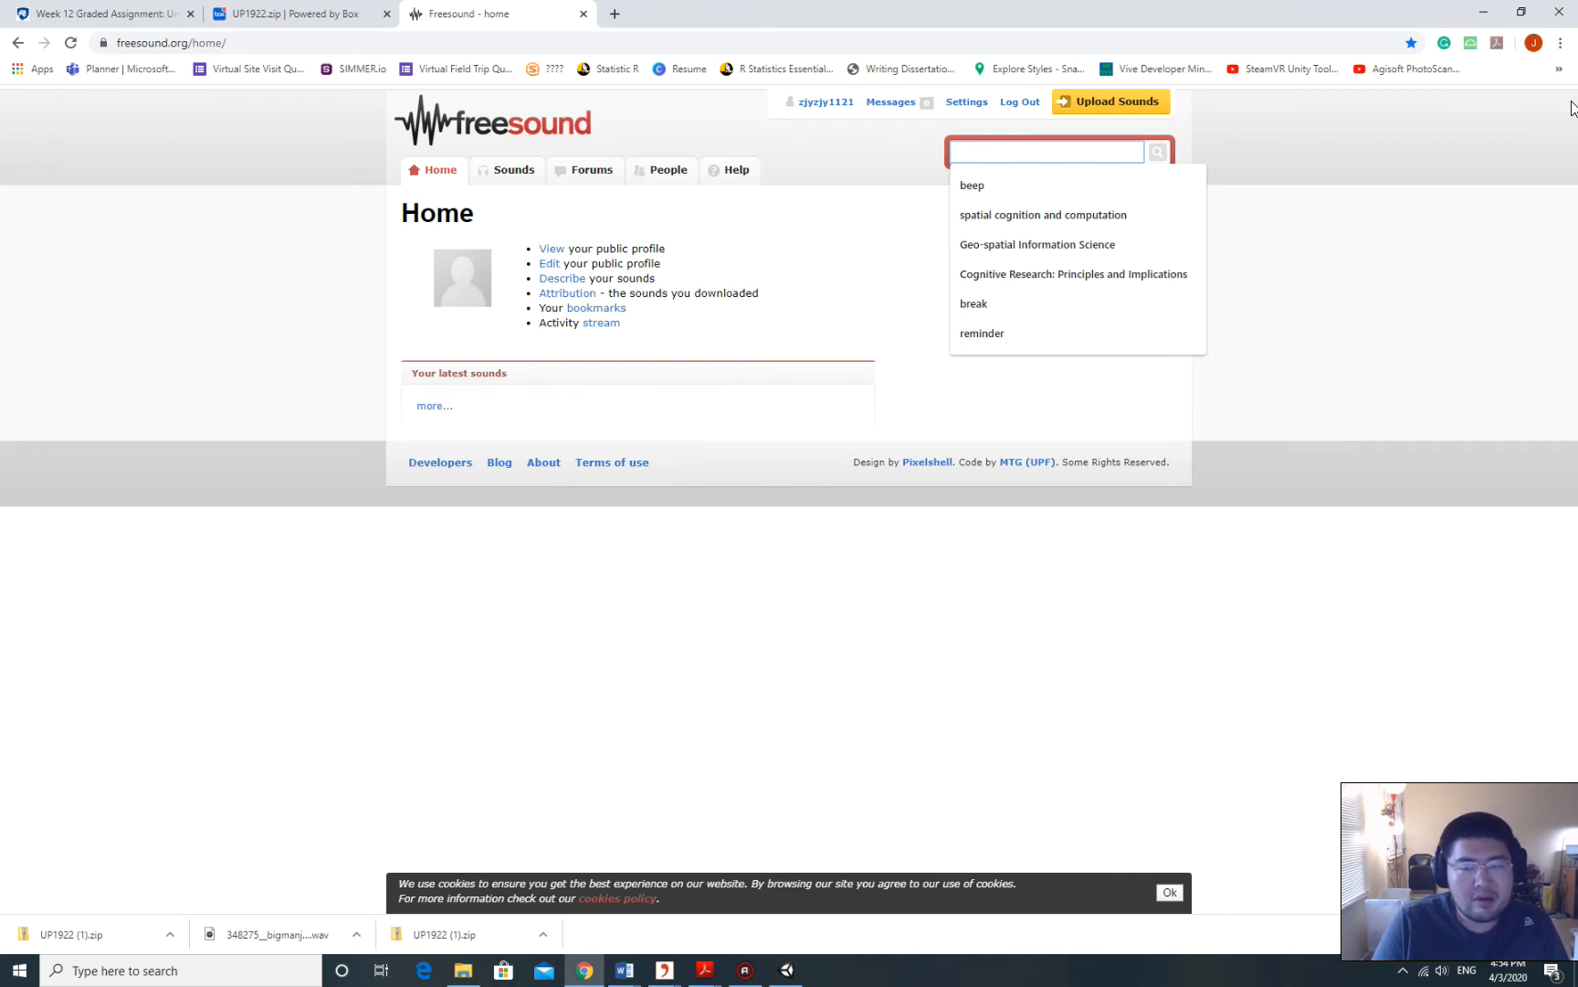
{"action": "type", "text": "musi"}
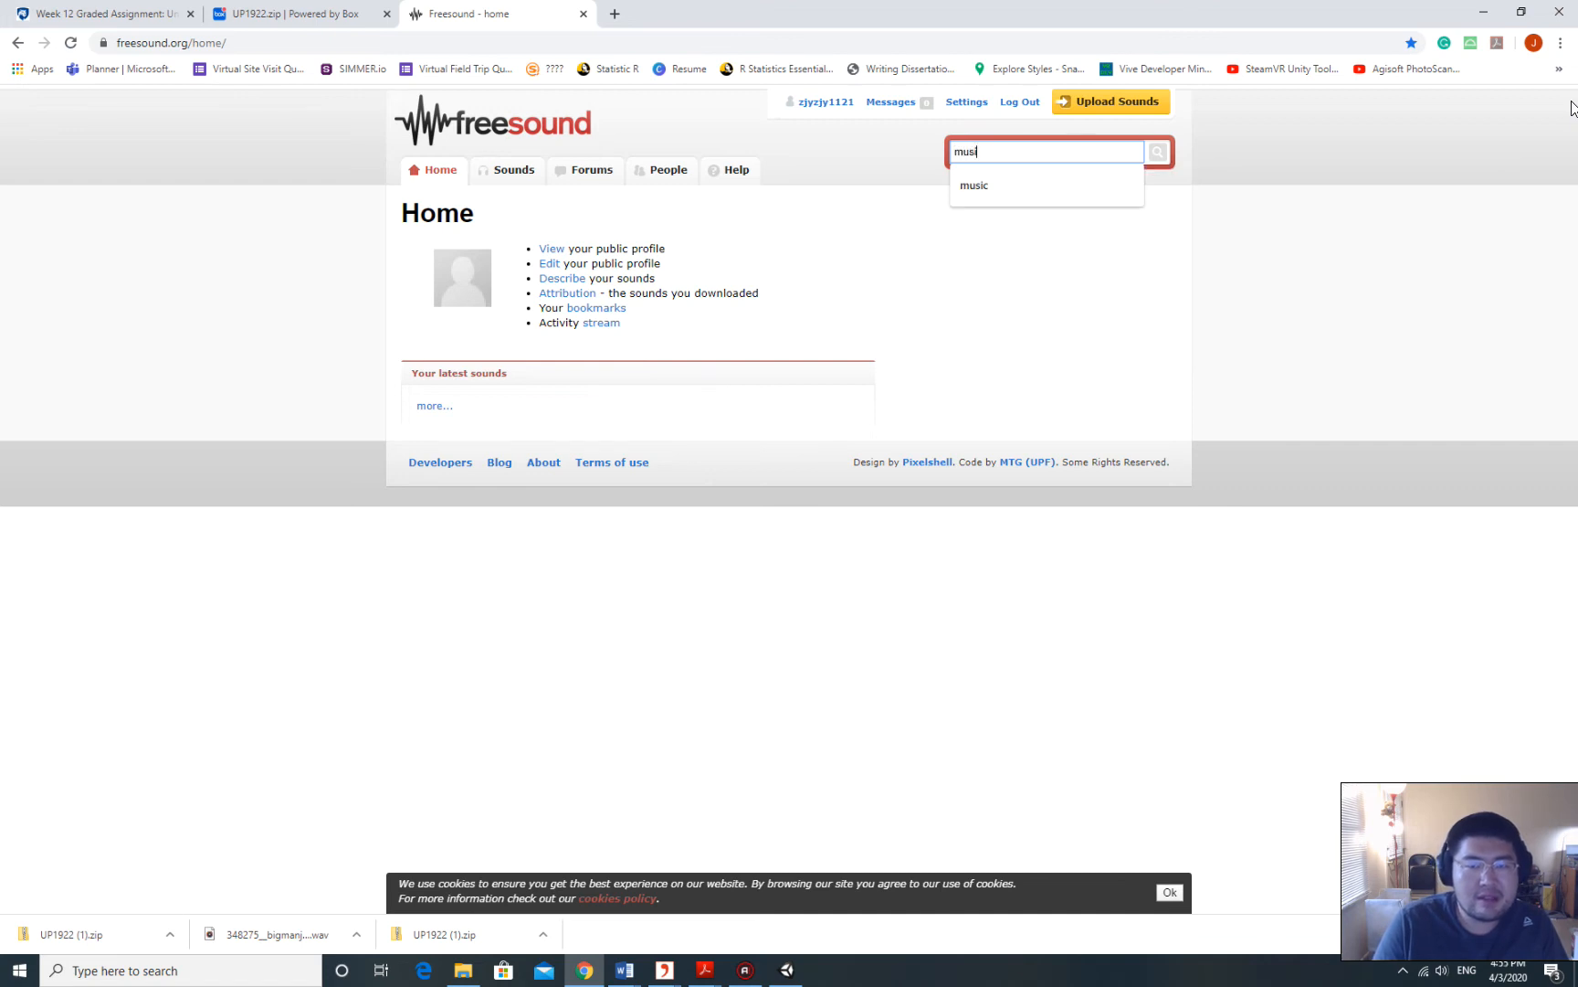
{"action": "type", "text": "c"}
{"action": "key", "text": "Return"}
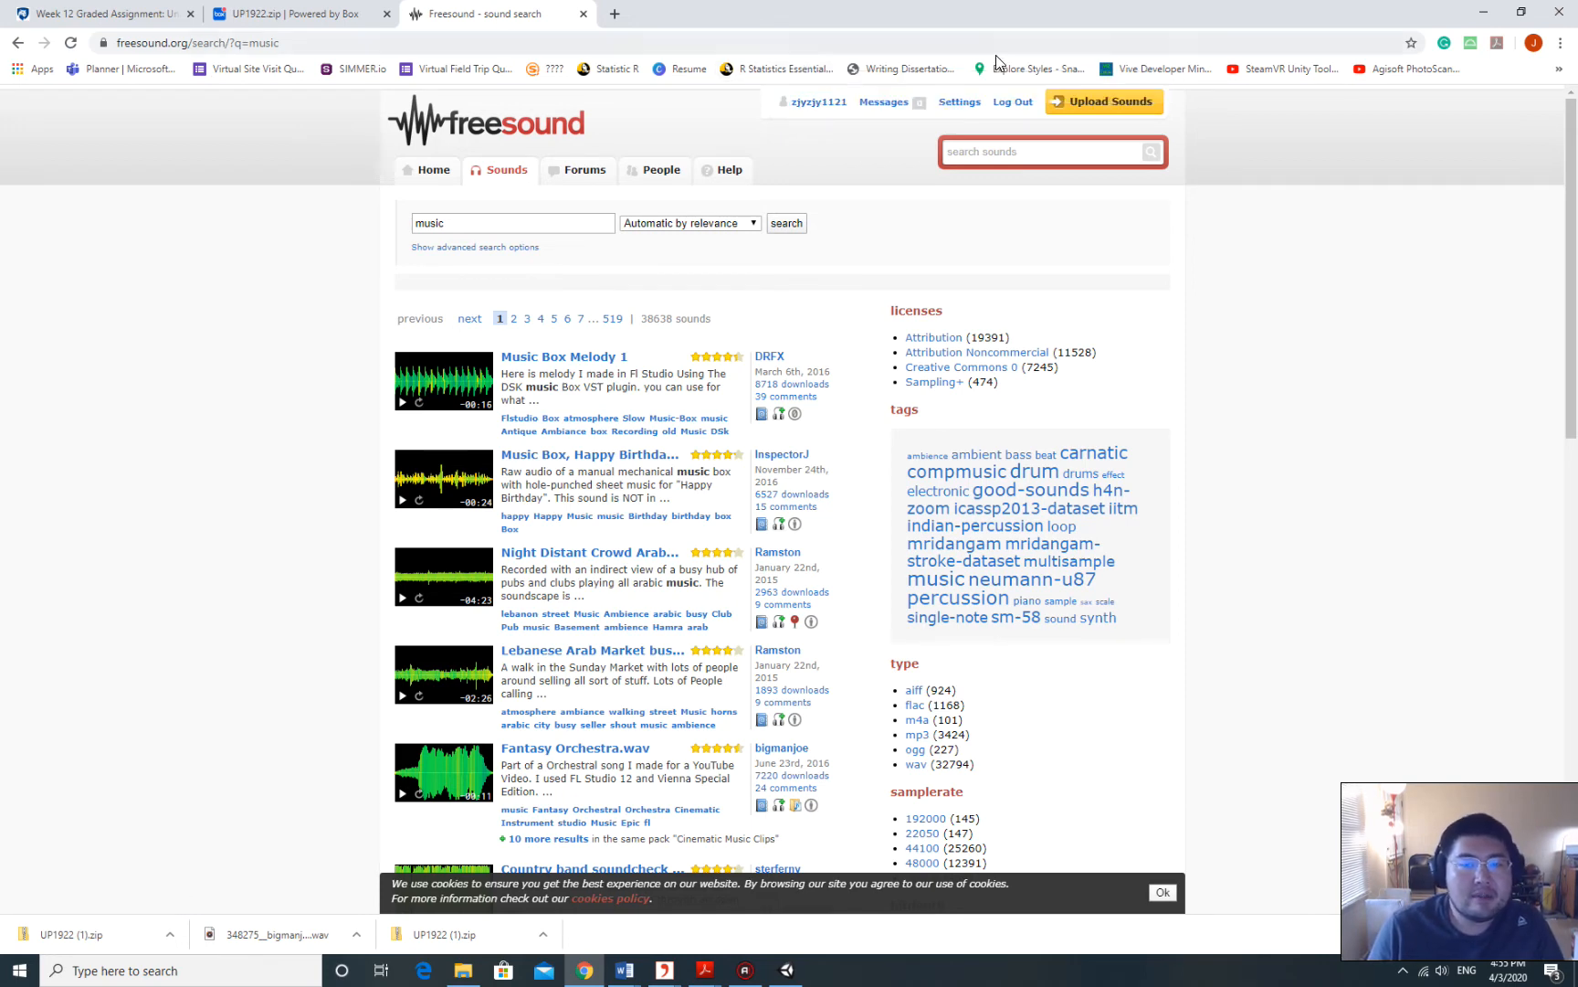
Browse the music results and open the Fantasy Orchestra.wav page from Cinematic Music Clips.
{"action": "scroll", "coordinate": [512, 187], "scroll_direction": "down", "scroll_amount": 2}
{"action": "scroll", "coordinate": [508, 182], "scroll_direction": "up", "scroll_amount": 2}
{"action": "scroll", "coordinate": [621, 384], "scroll_direction": "down", "scroll_amount": 1}
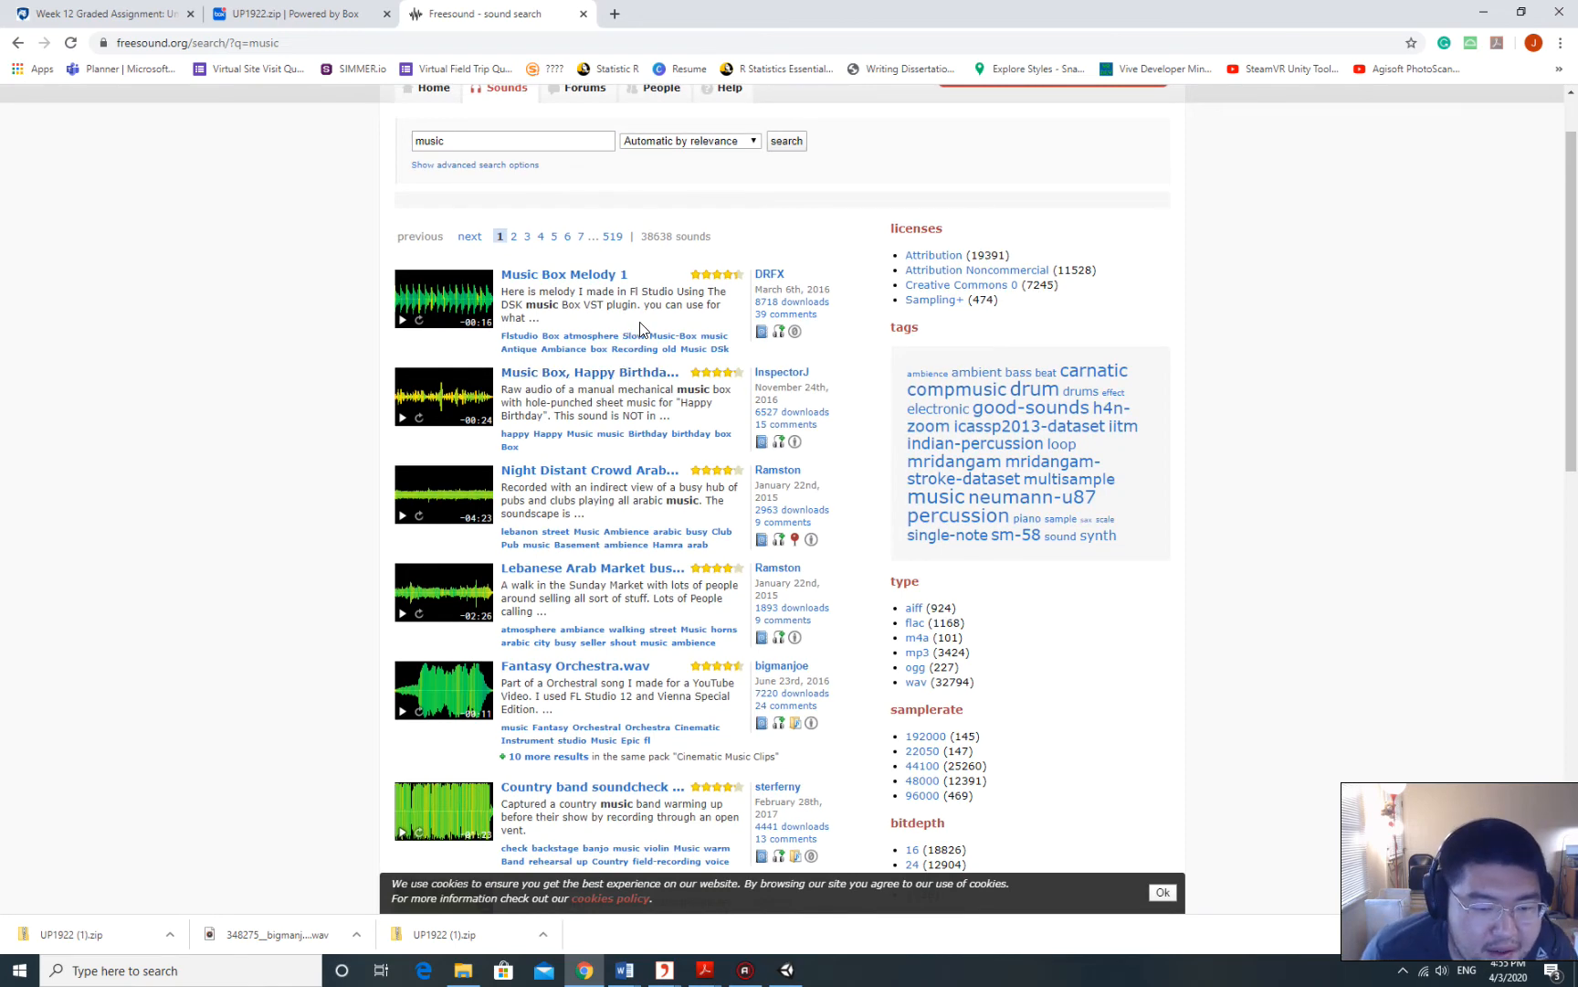
{"action": "scroll", "coordinate": [639, 331], "scroll_direction": "down", "scroll_amount": 3}
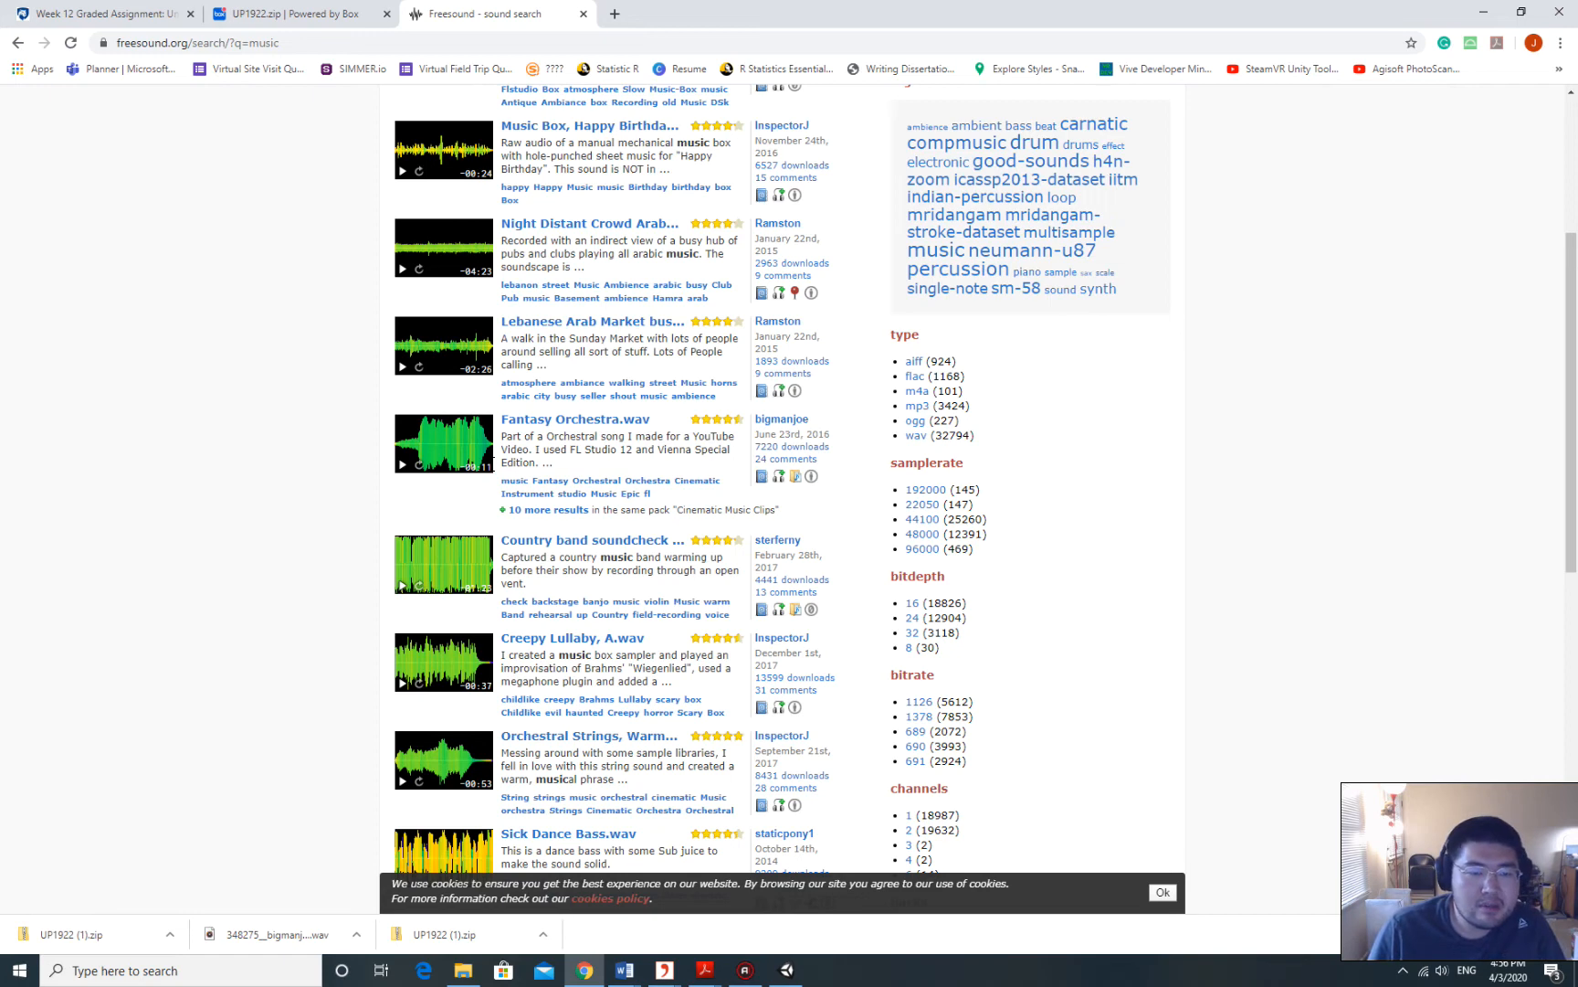
{"action": "left_click", "coordinate": [625, 425]}
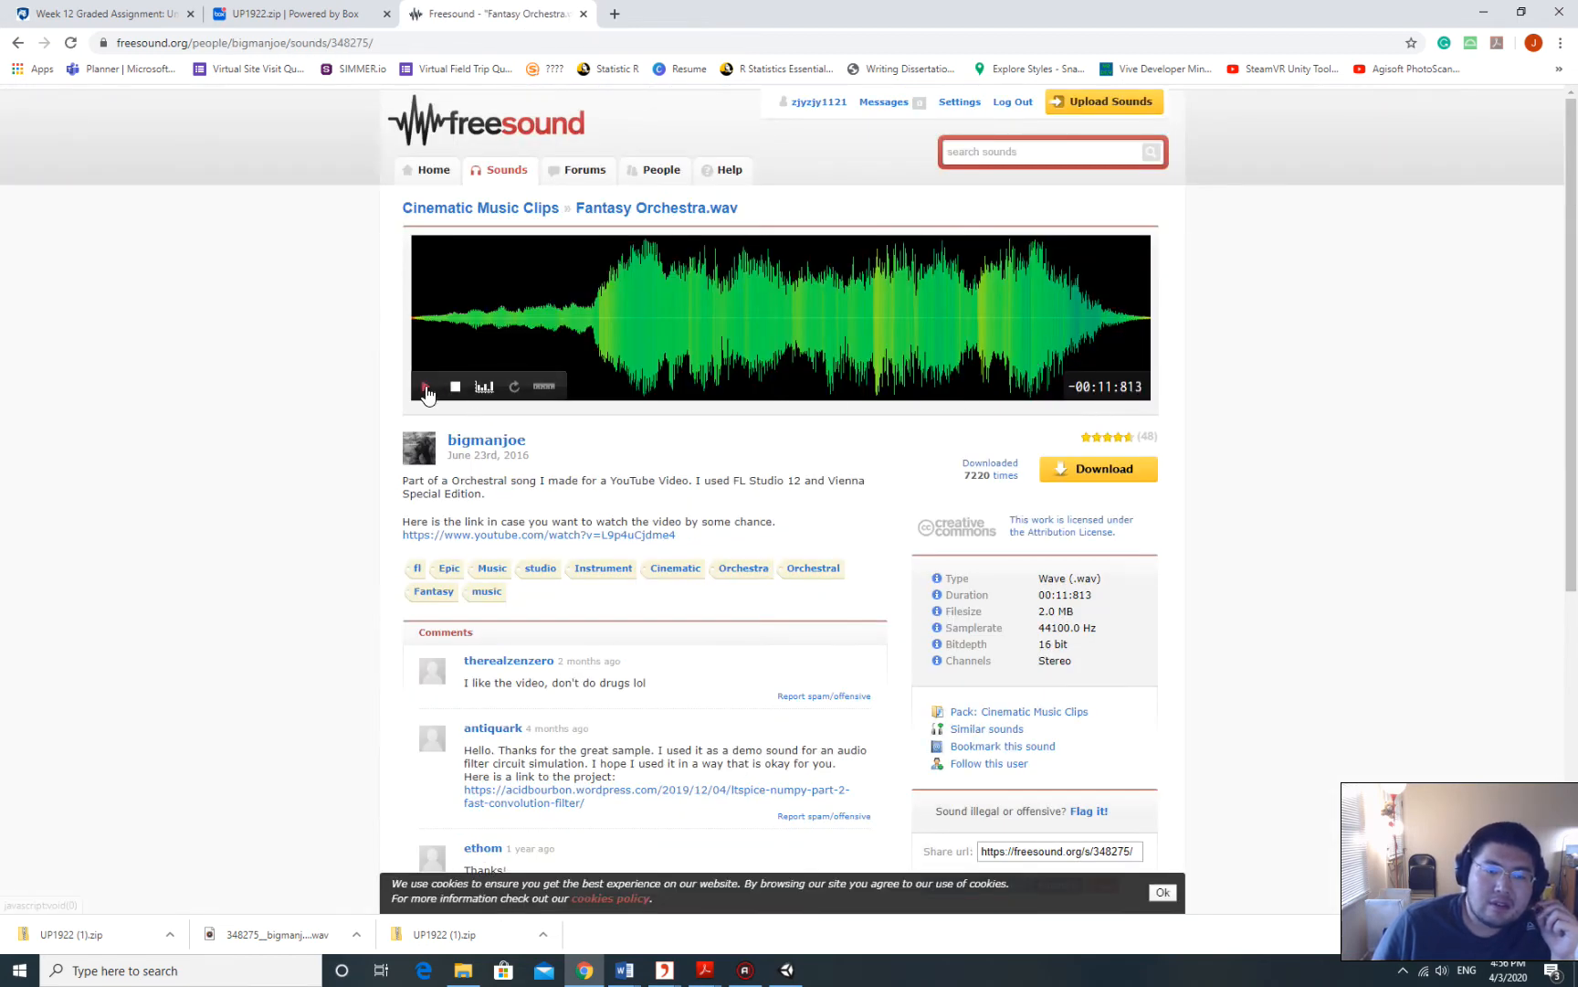
Preview Fantasy Orchestra.wav, download it, and show the WAV in the GoogelDownloads folder.
{"action": "left_click", "coordinate": [426, 387]}
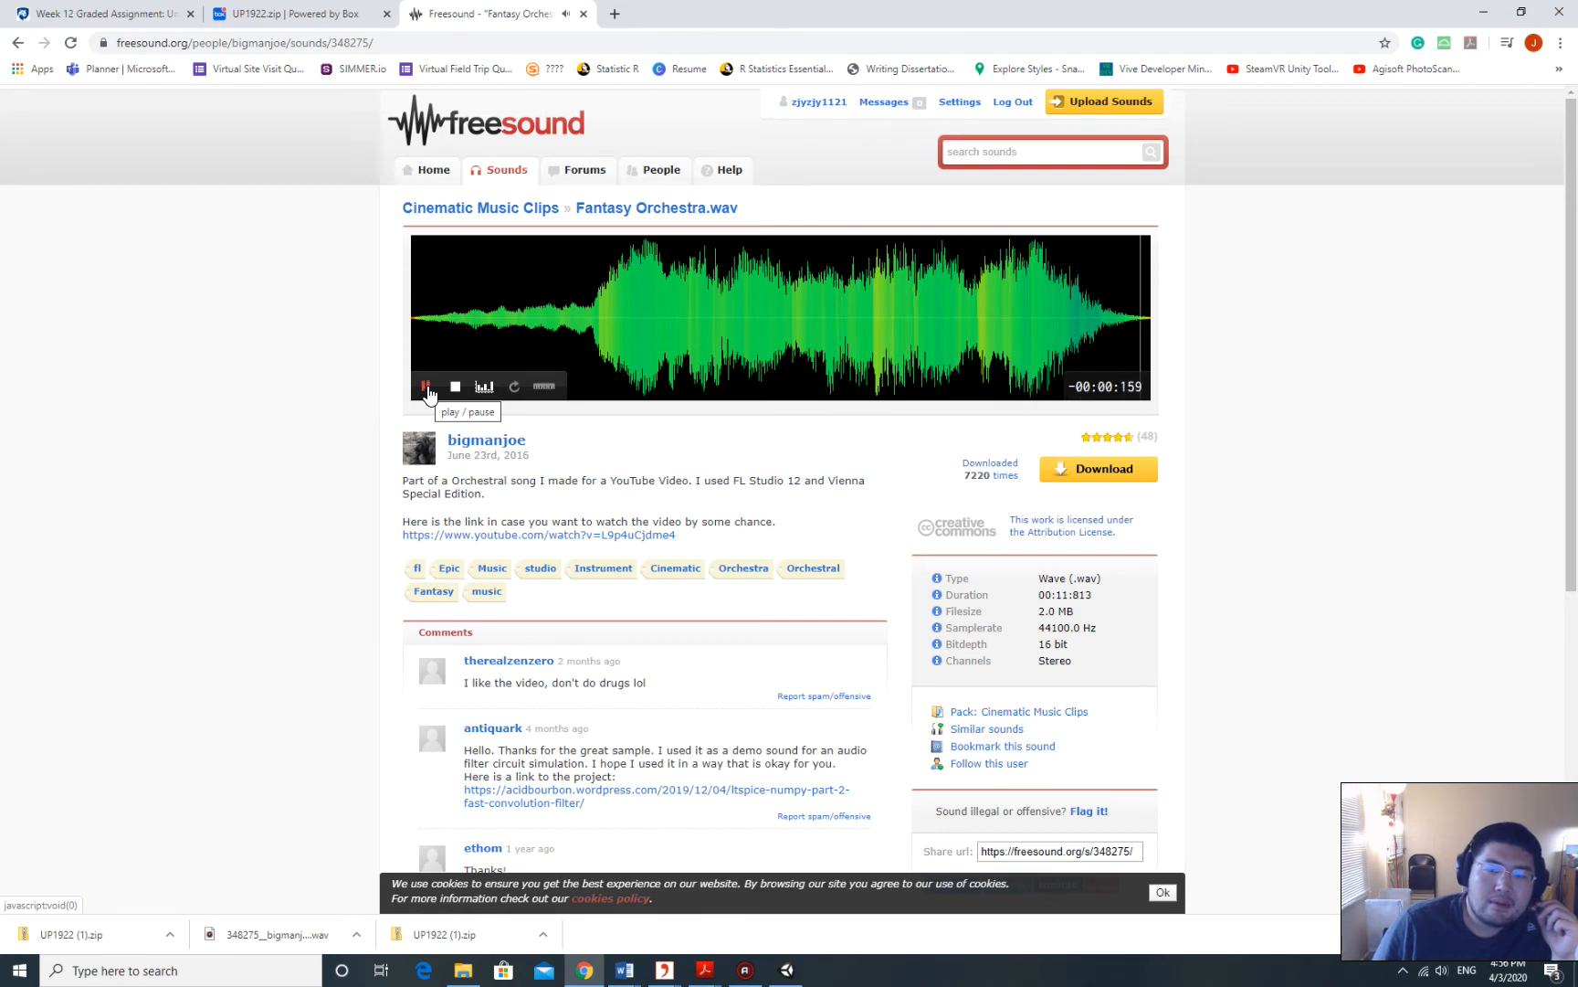
{"action": "left_click", "coordinate": [427, 387]}
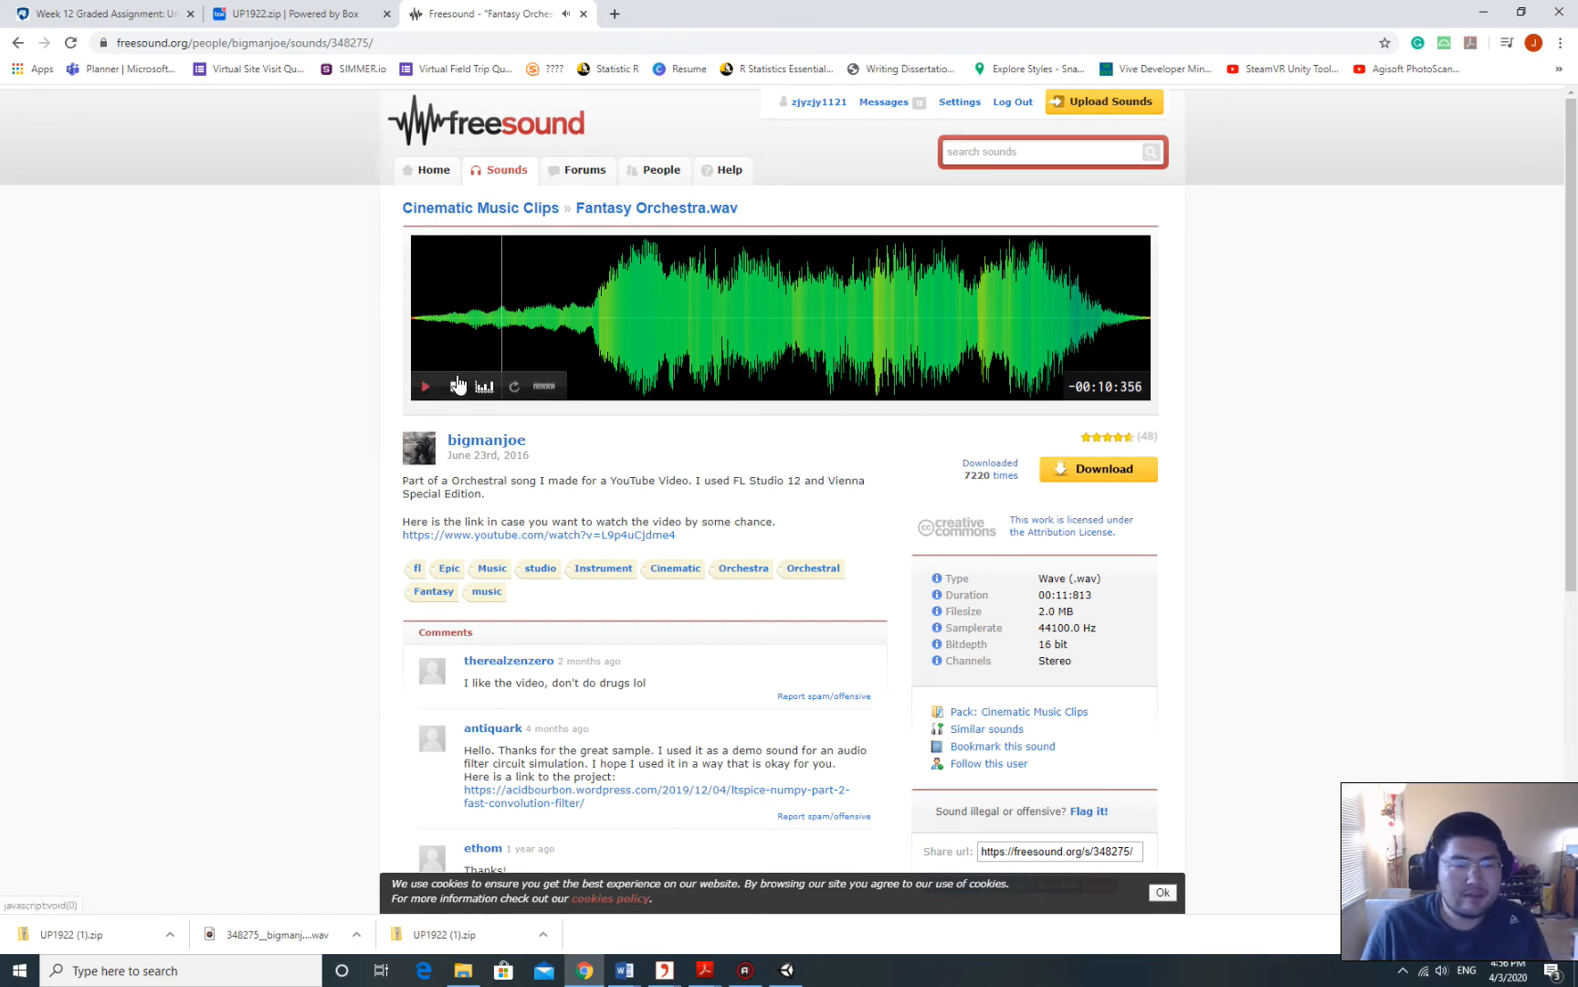
{"action": "left_click", "coordinate": [1129, 477]}
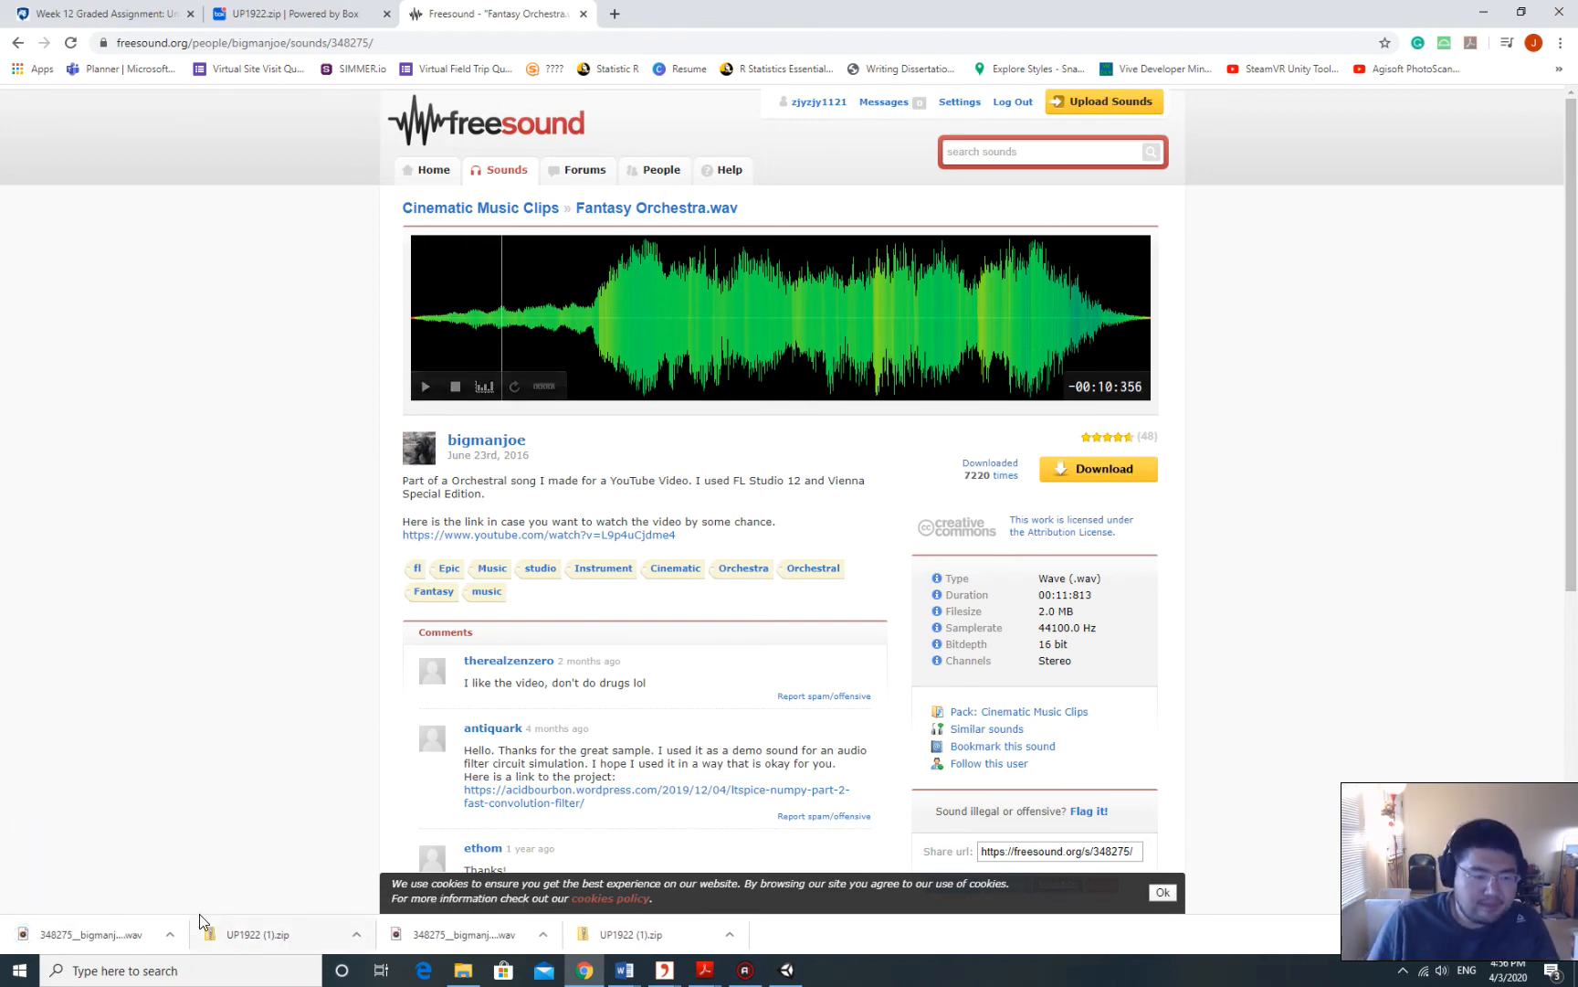
{"action": "left_click", "coordinate": [171, 934]}
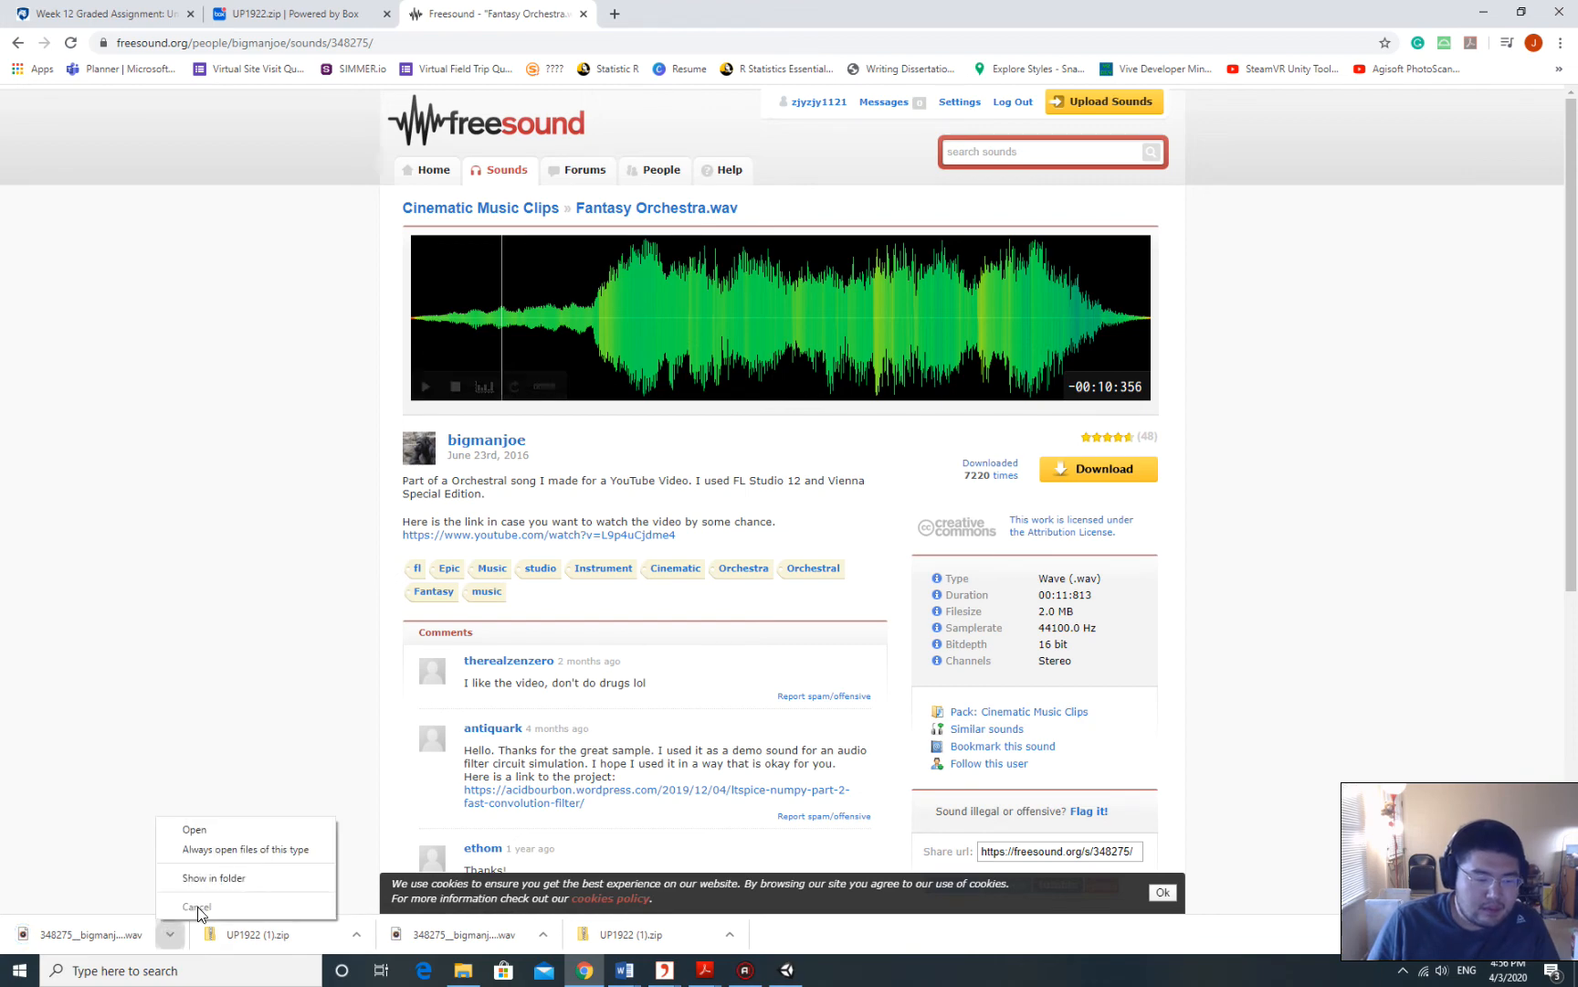
{"action": "left_click", "coordinate": [219, 879]}
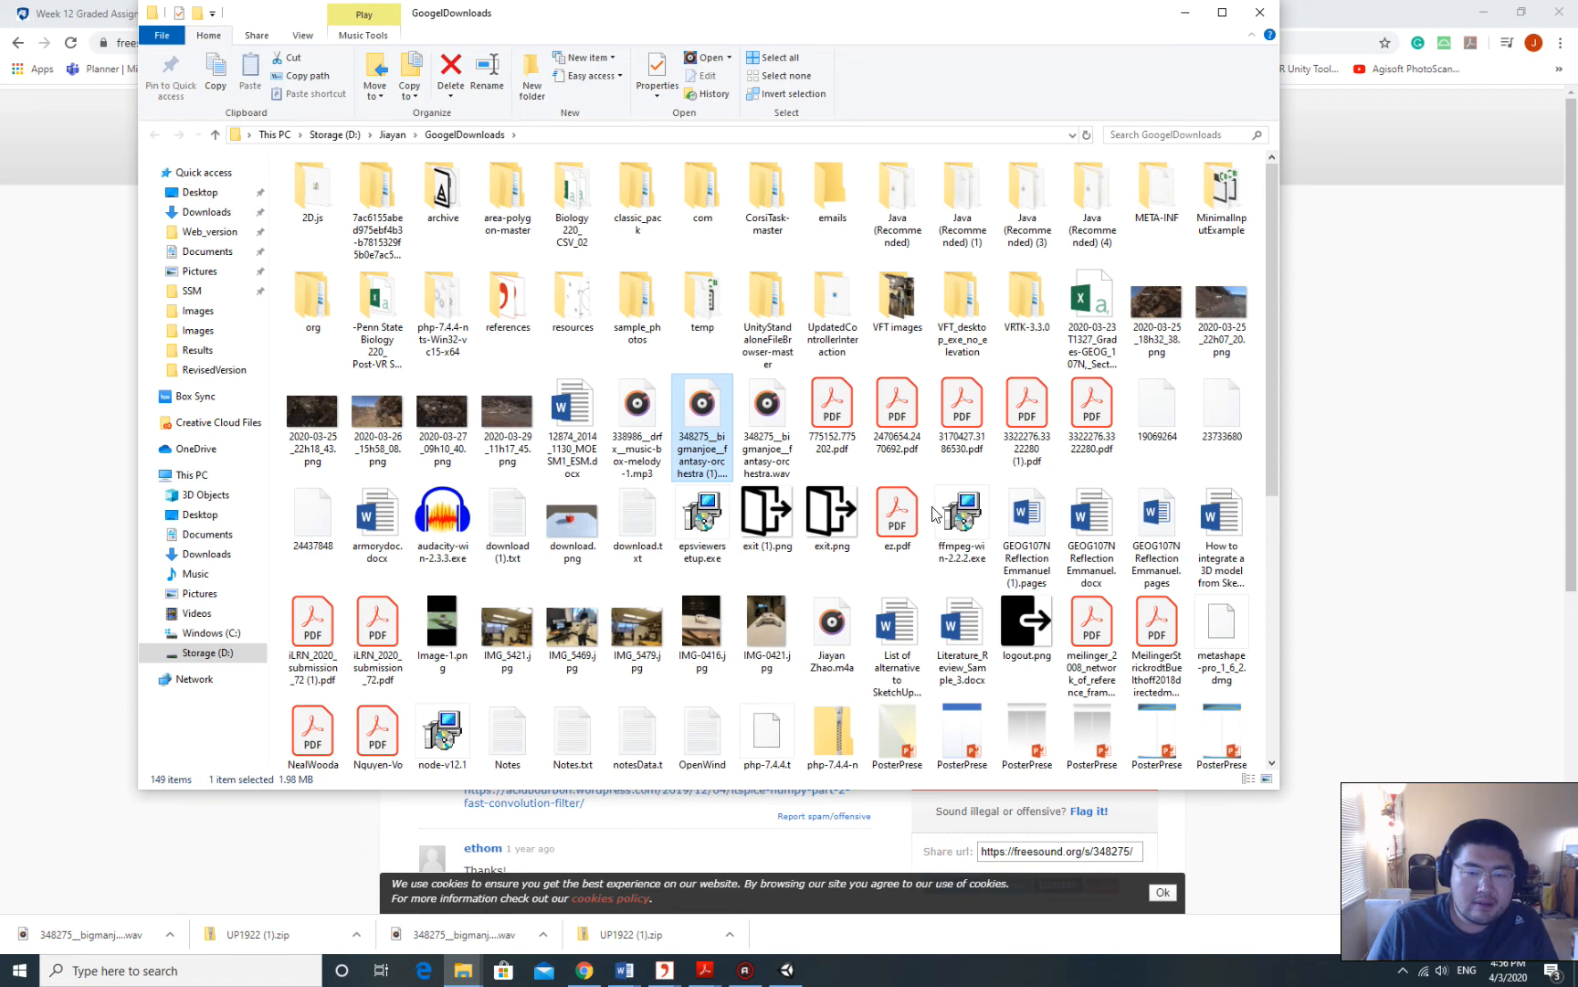
Reposition the Unity editor window and close its Animation window.
{"action": "left_click", "coordinate": [787, 970]}
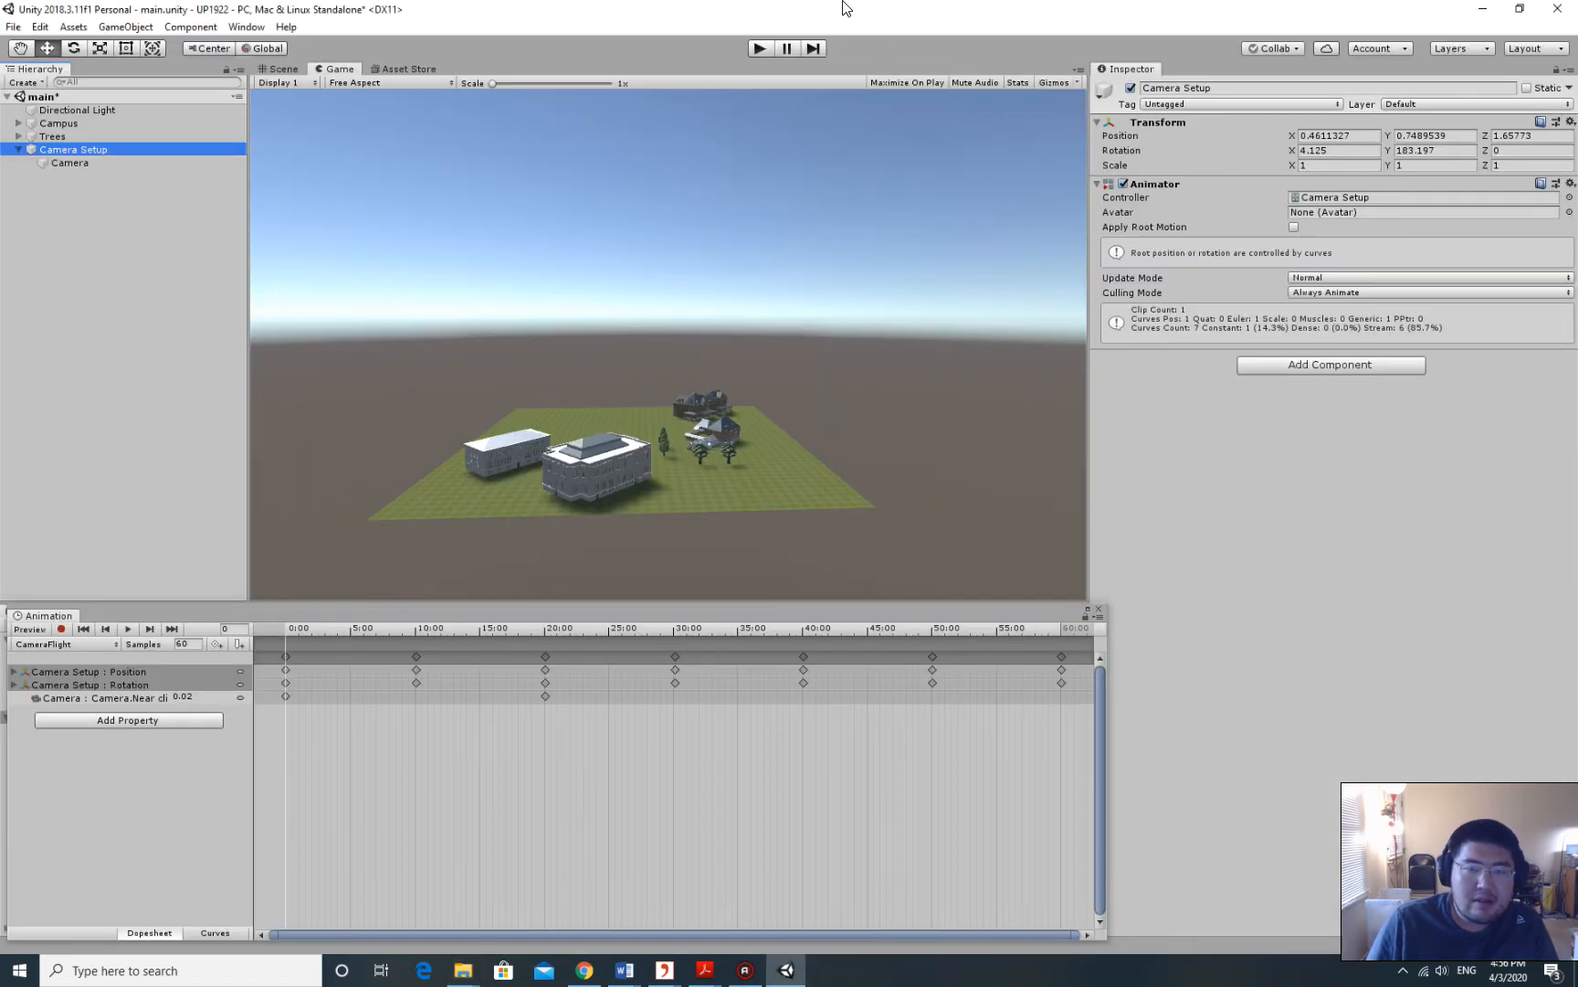
{"action": "left_click_drag", "start_coordinate": [844, 8], "coordinate": [877, 257]}
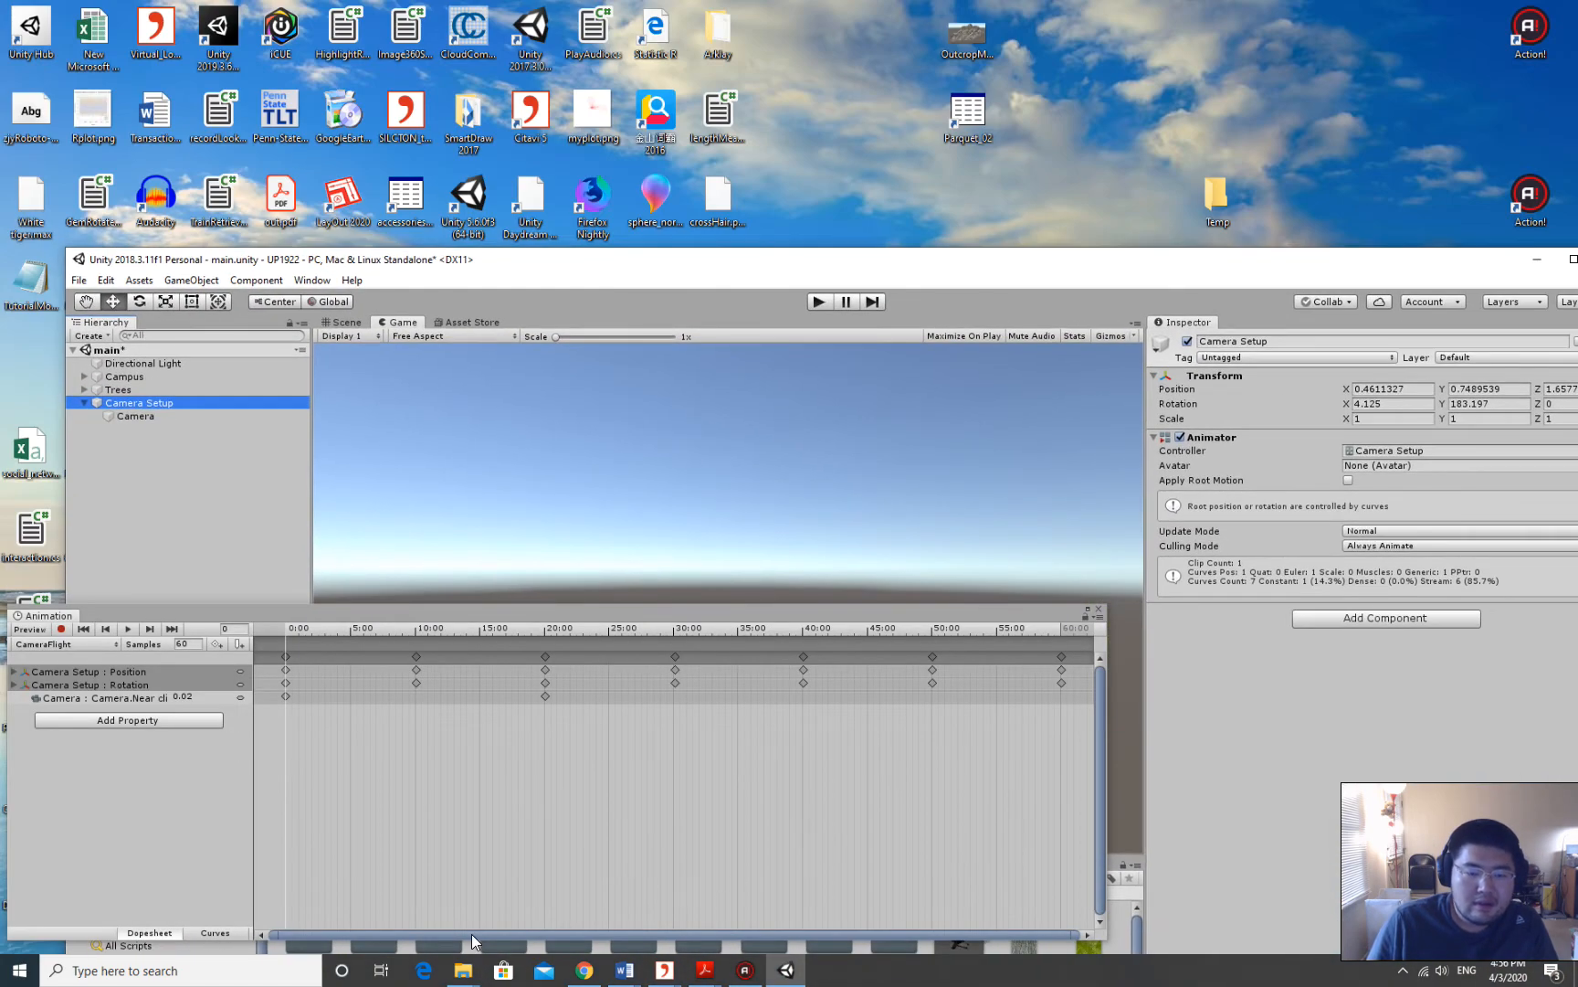
{"action": "left_click_drag", "start_coordinate": [765, 268], "coordinate": [741, 25]}
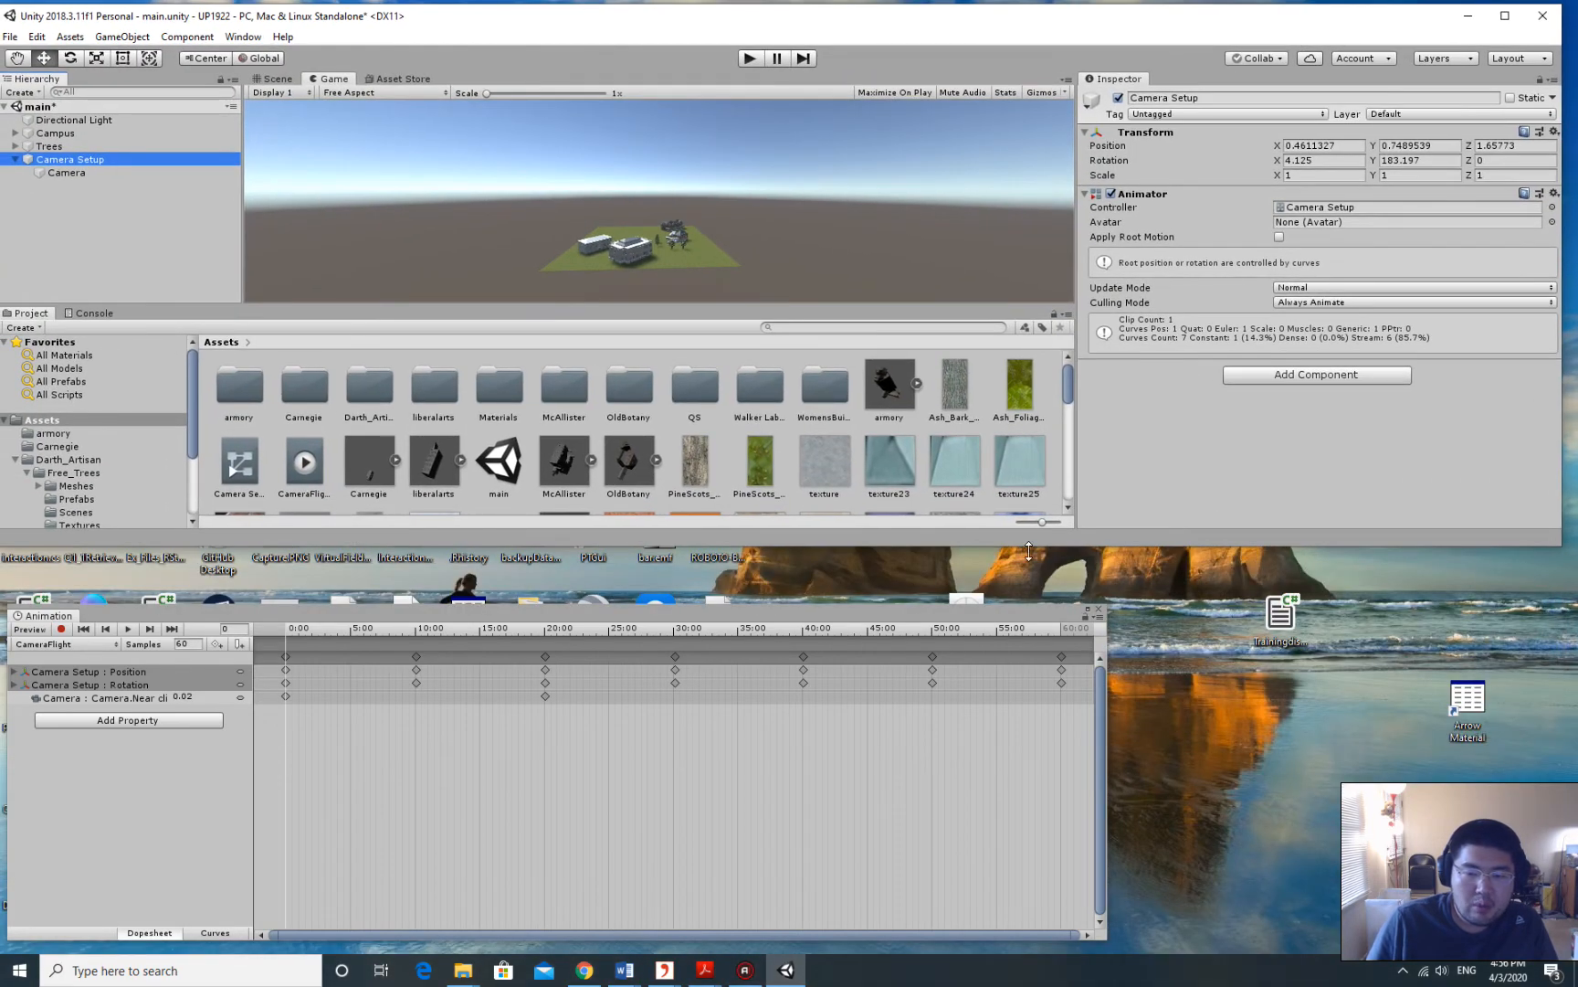
{"action": "left_click", "coordinate": [1100, 608]}
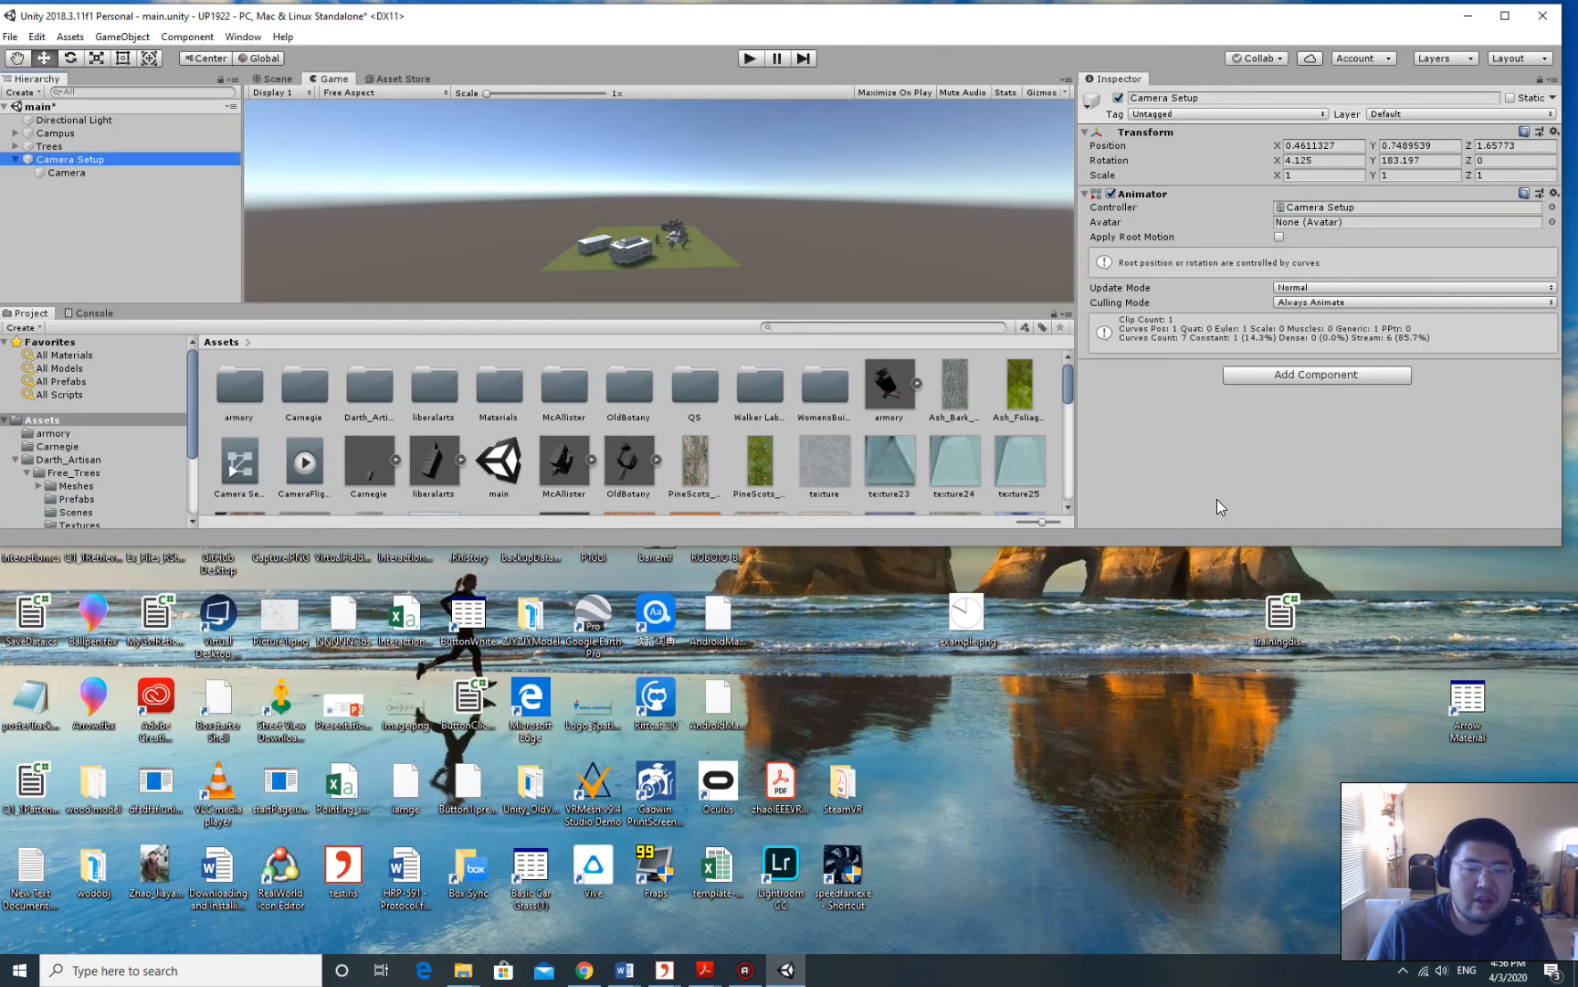
Resize Chrome beside Unity and show the downloaded orchestra WAV in File Explorer.
{"action": "left_click", "coordinate": [584, 970]}
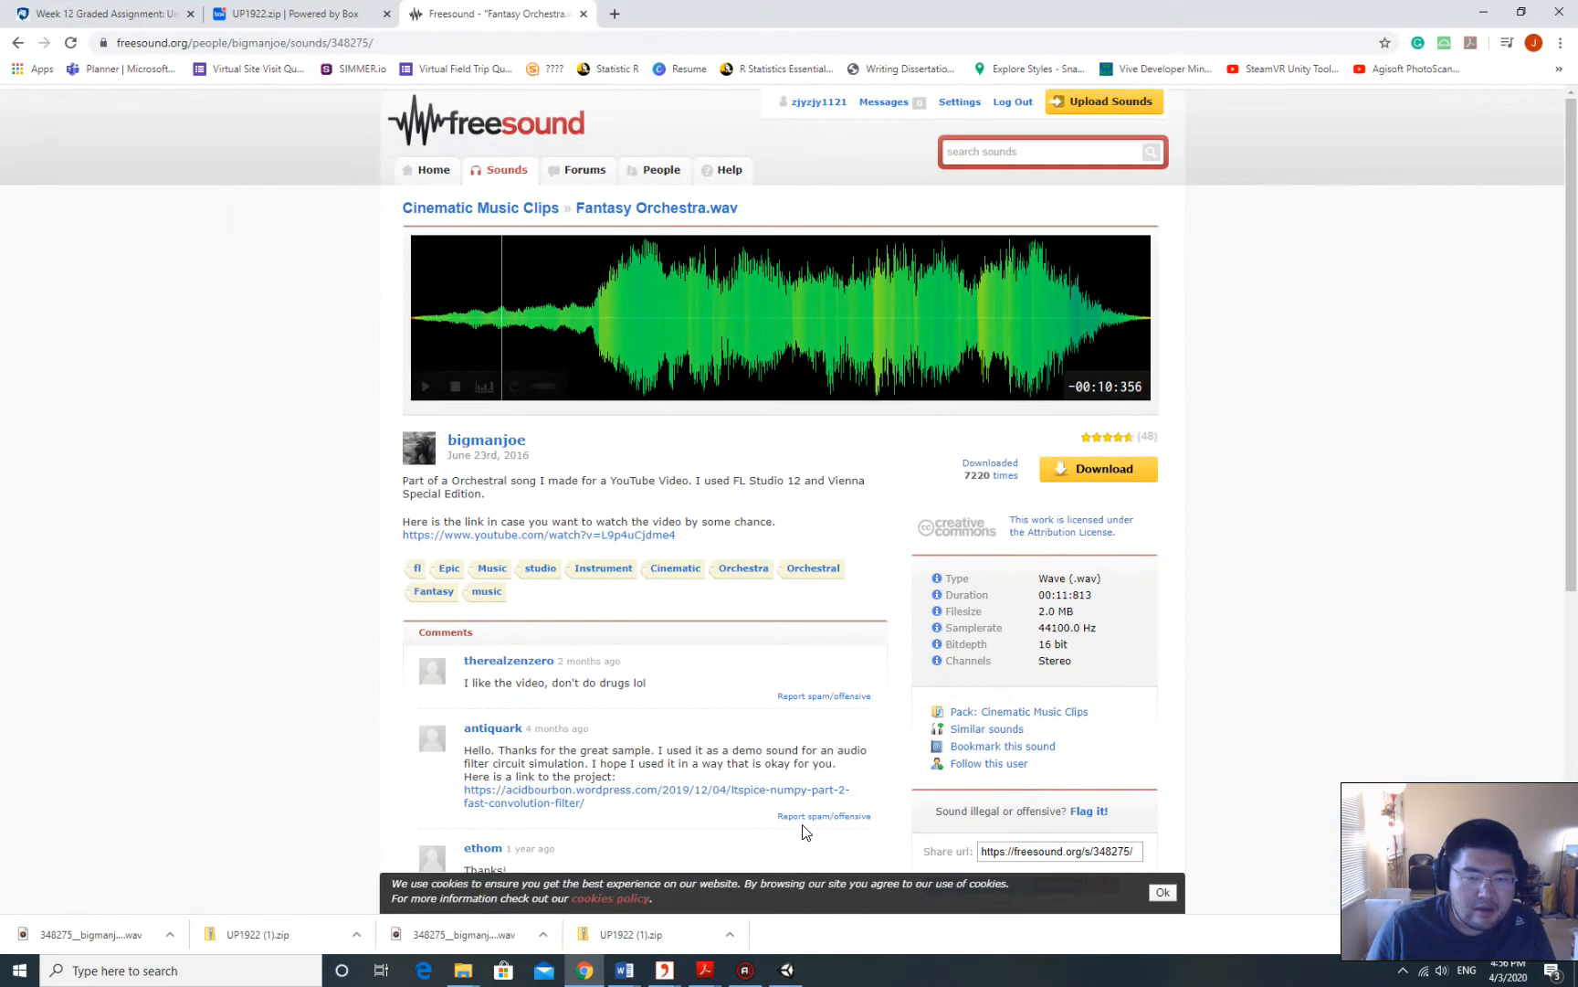
{"action": "left_click_drag", "start_coordinate": [856, 4], "coordinate": [467, 319]}
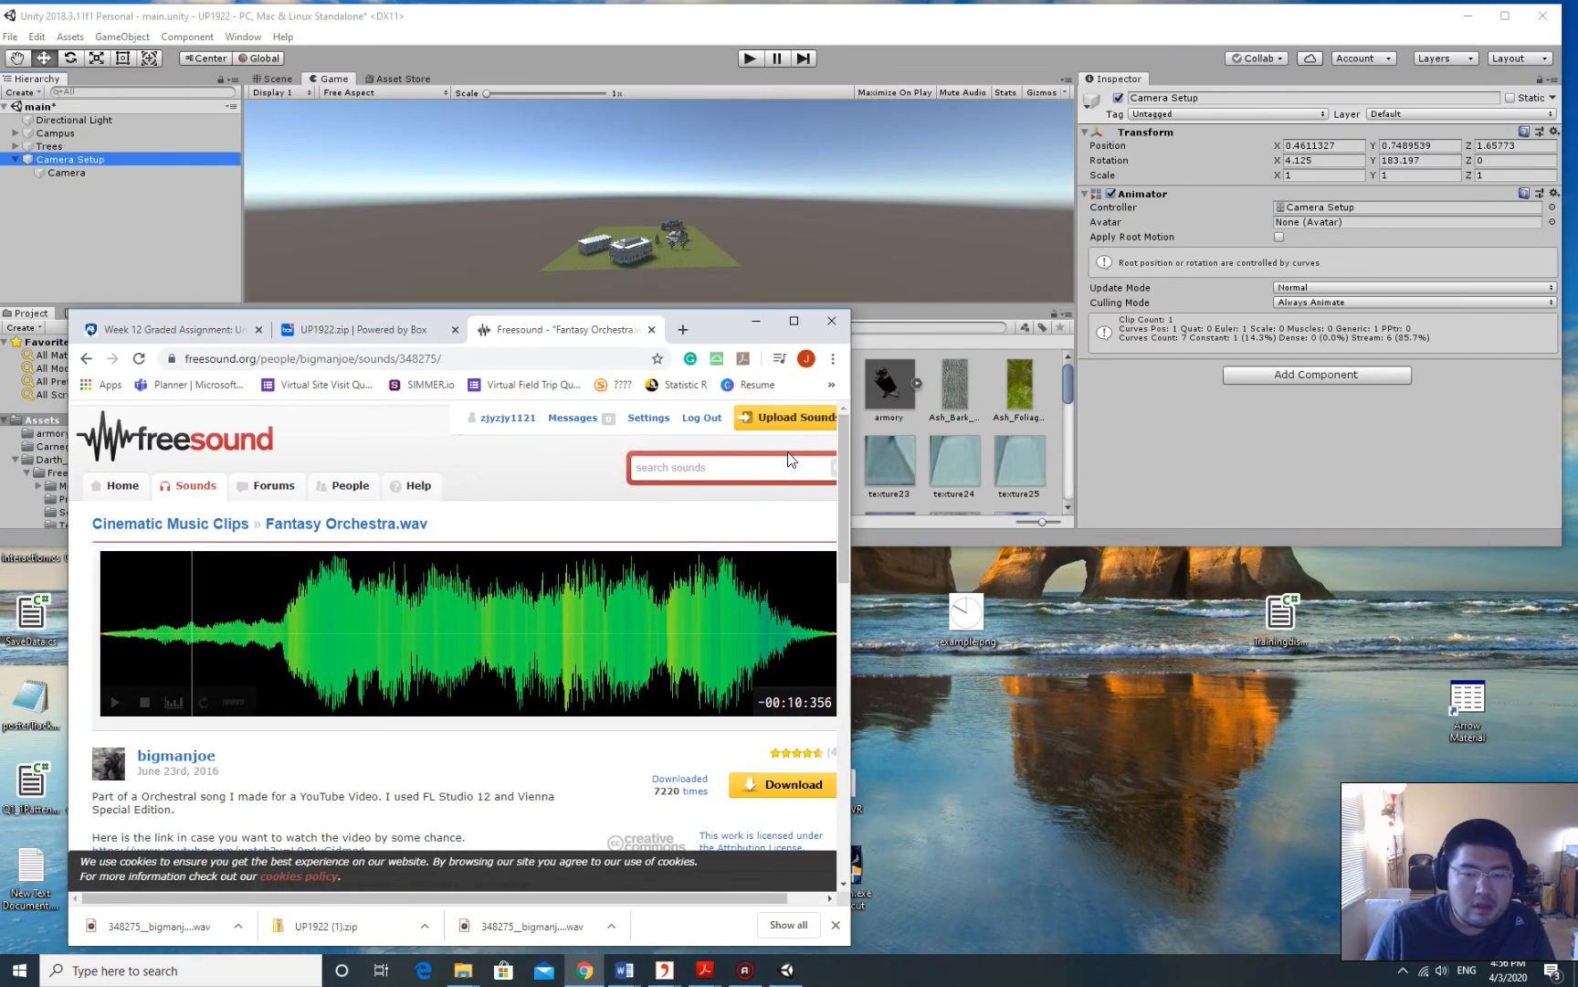
{"action": "left_click_drag", "start_coordinate": [847, 481], "coordinate": [1507, 476]}
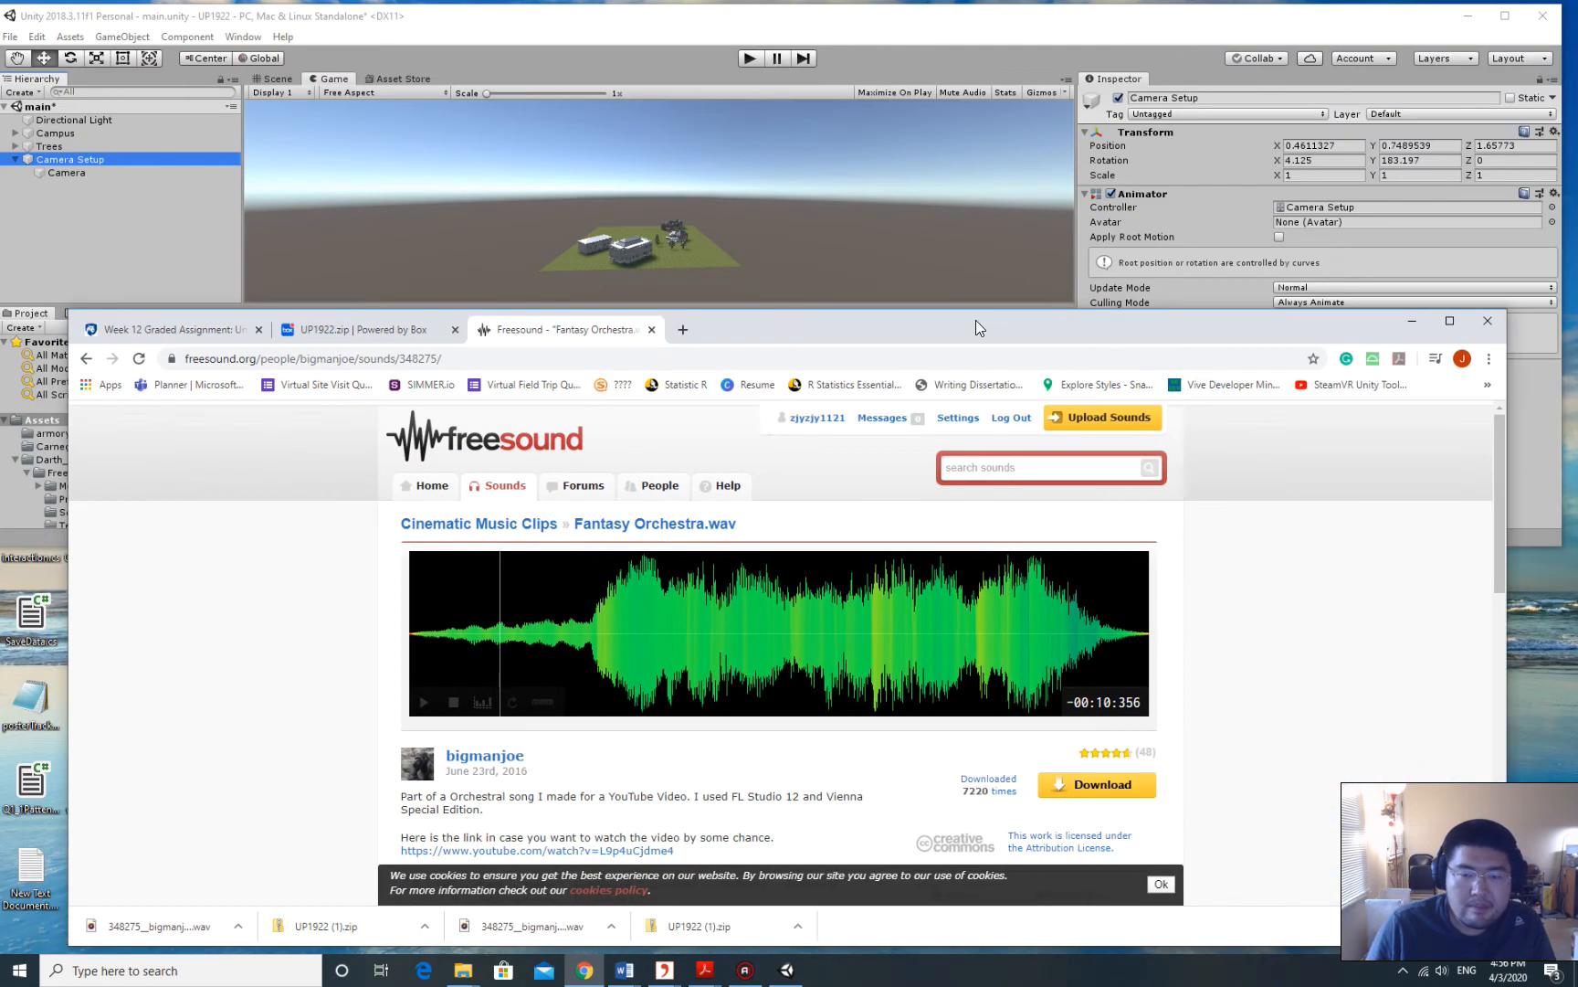
{"action": "left_click_drag", "start_coordinate": [970, 310], "coordinate": [970, 491]}
{"action": "scroll", "coordinate": [456, 852], "scroll_direction": "down", "scroll_amount": 12}
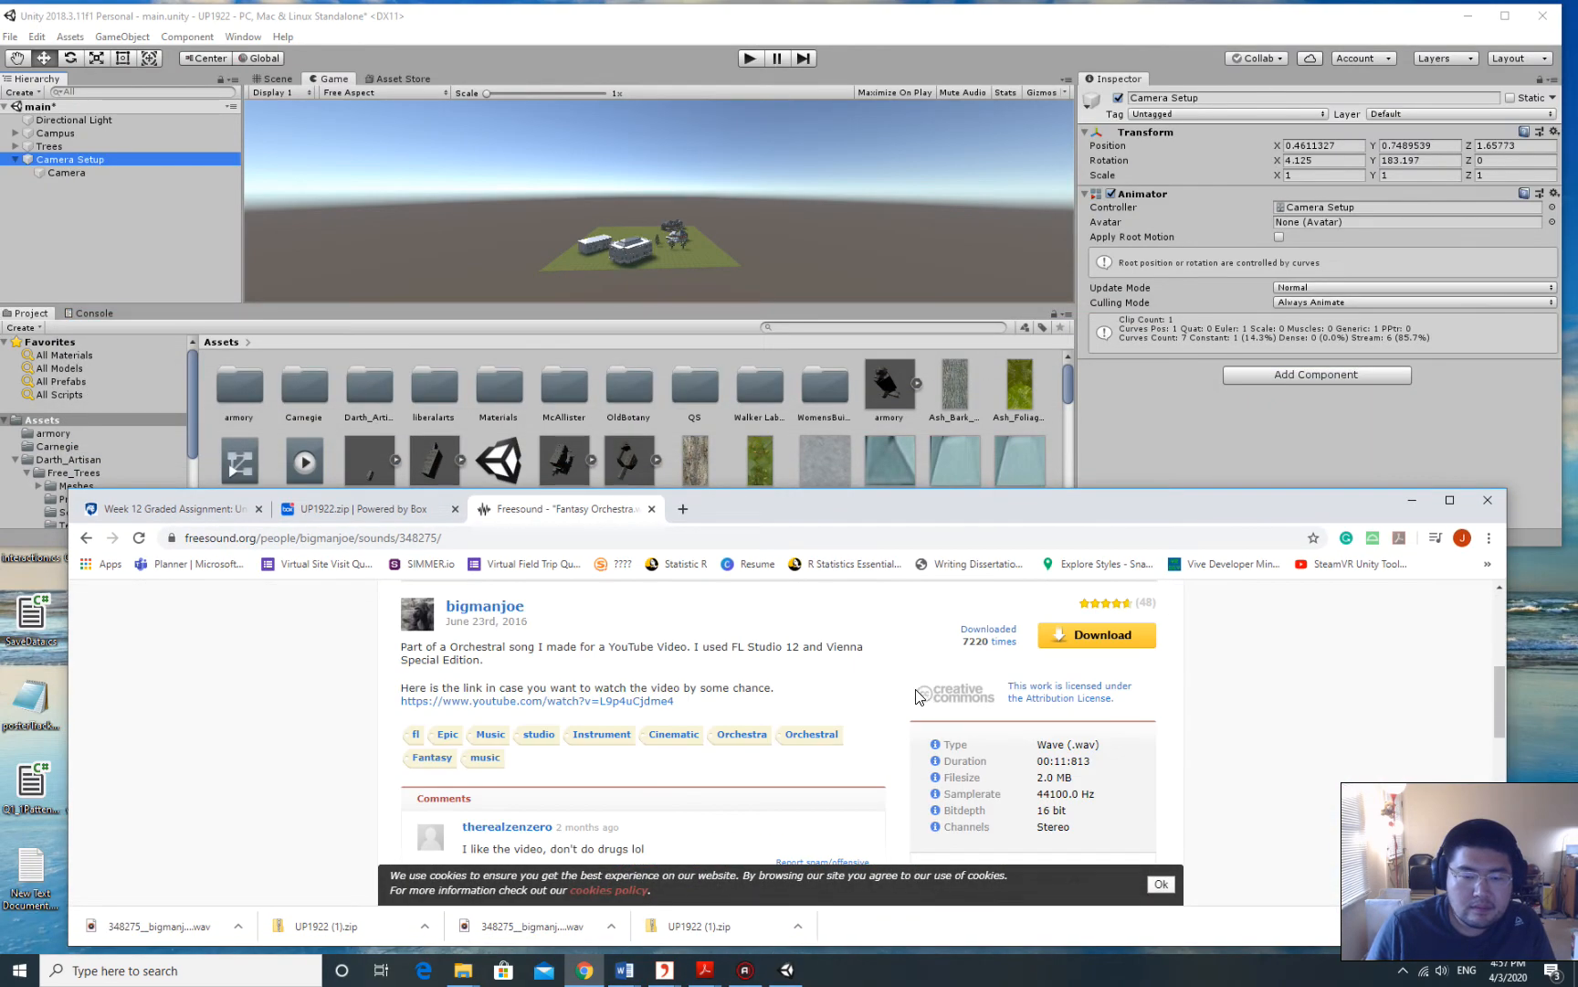
{"action": "left_click", "coordinate": [238, 925]}
{"action": "left_click", "coordinate": [321, 870]}
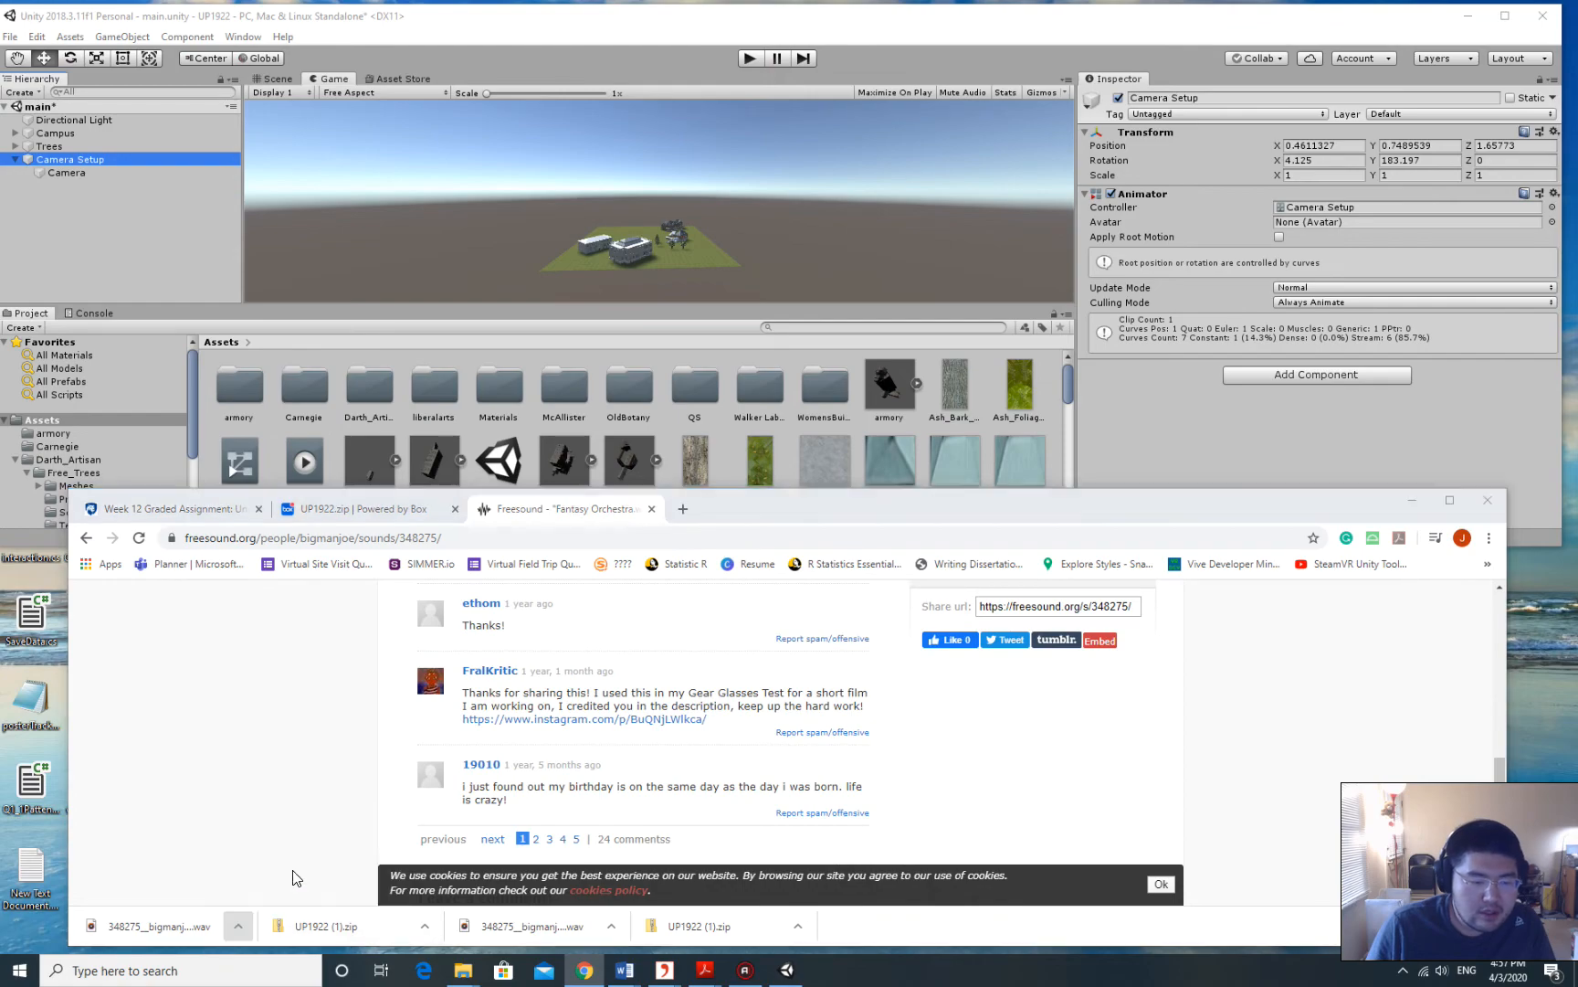
{"action": "left_click_drag", "start_coordinate": [900, 28], "coordinate": [806, 521]}
{"action": "scroll", "coordinate": [815, 700], "scroll_direction": "up", "scroll_amount": 2}
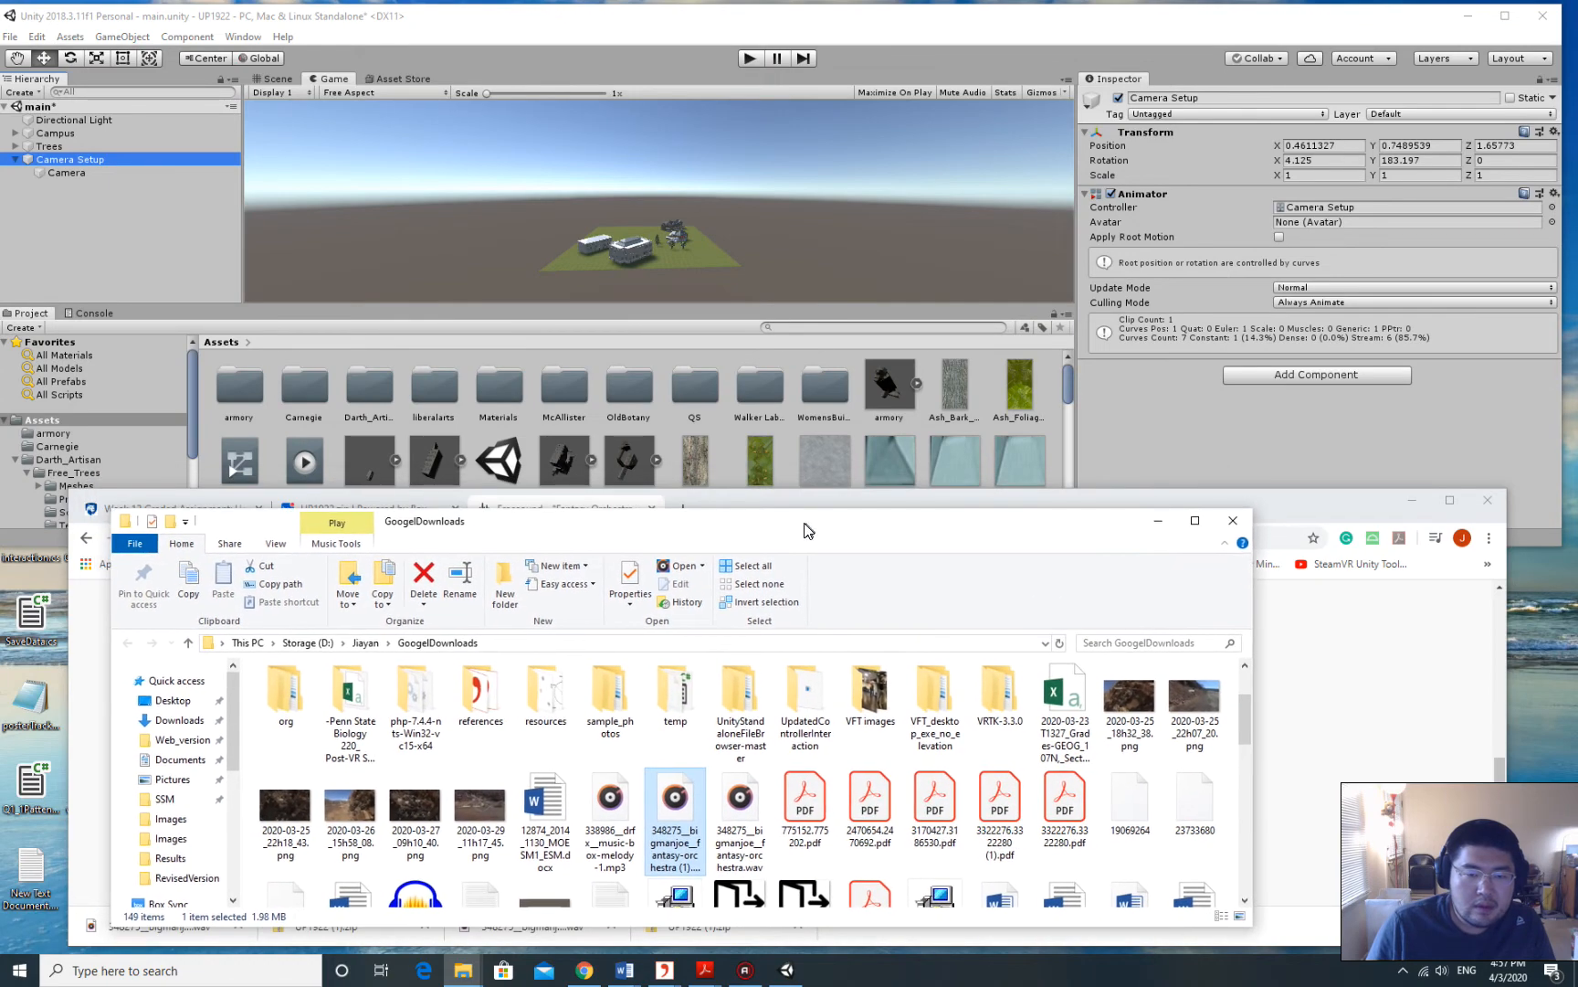
Import the Fantasy Orchestra WAV into Unity's Assets by dragging it from File Explorer, then maximize Unity.
{"action": "left_click", "coordinate": [1422, 498]}
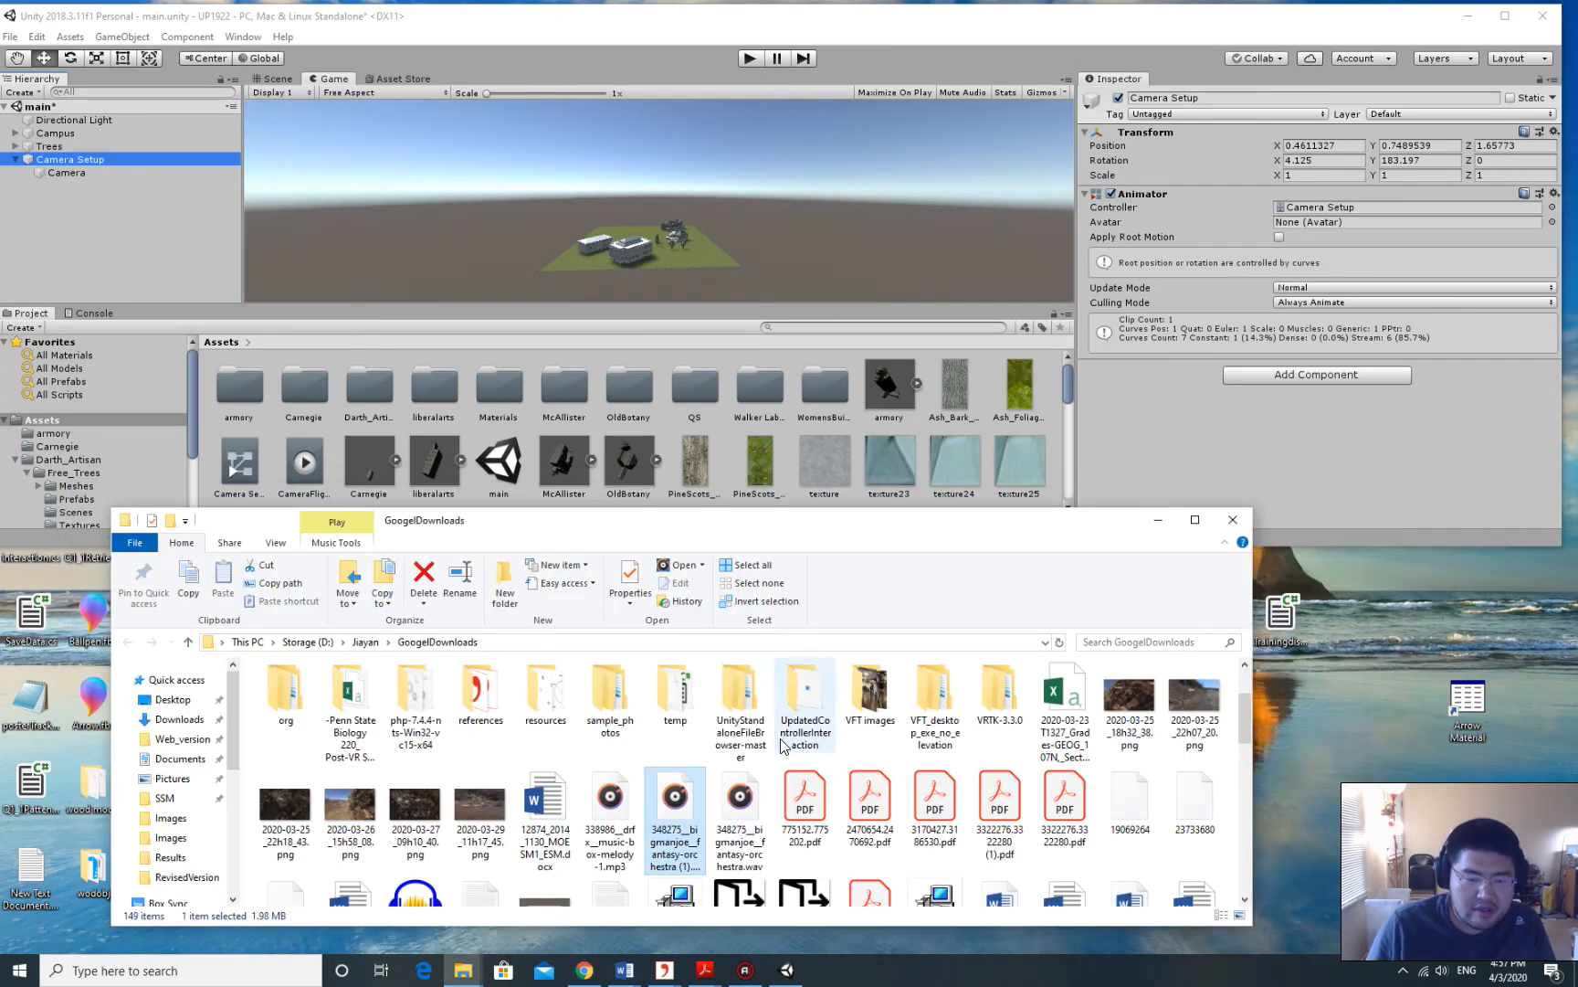
{"action": "left_click_drag", "start_coordinate": [685, 806], "coordinate": [719, 435]}
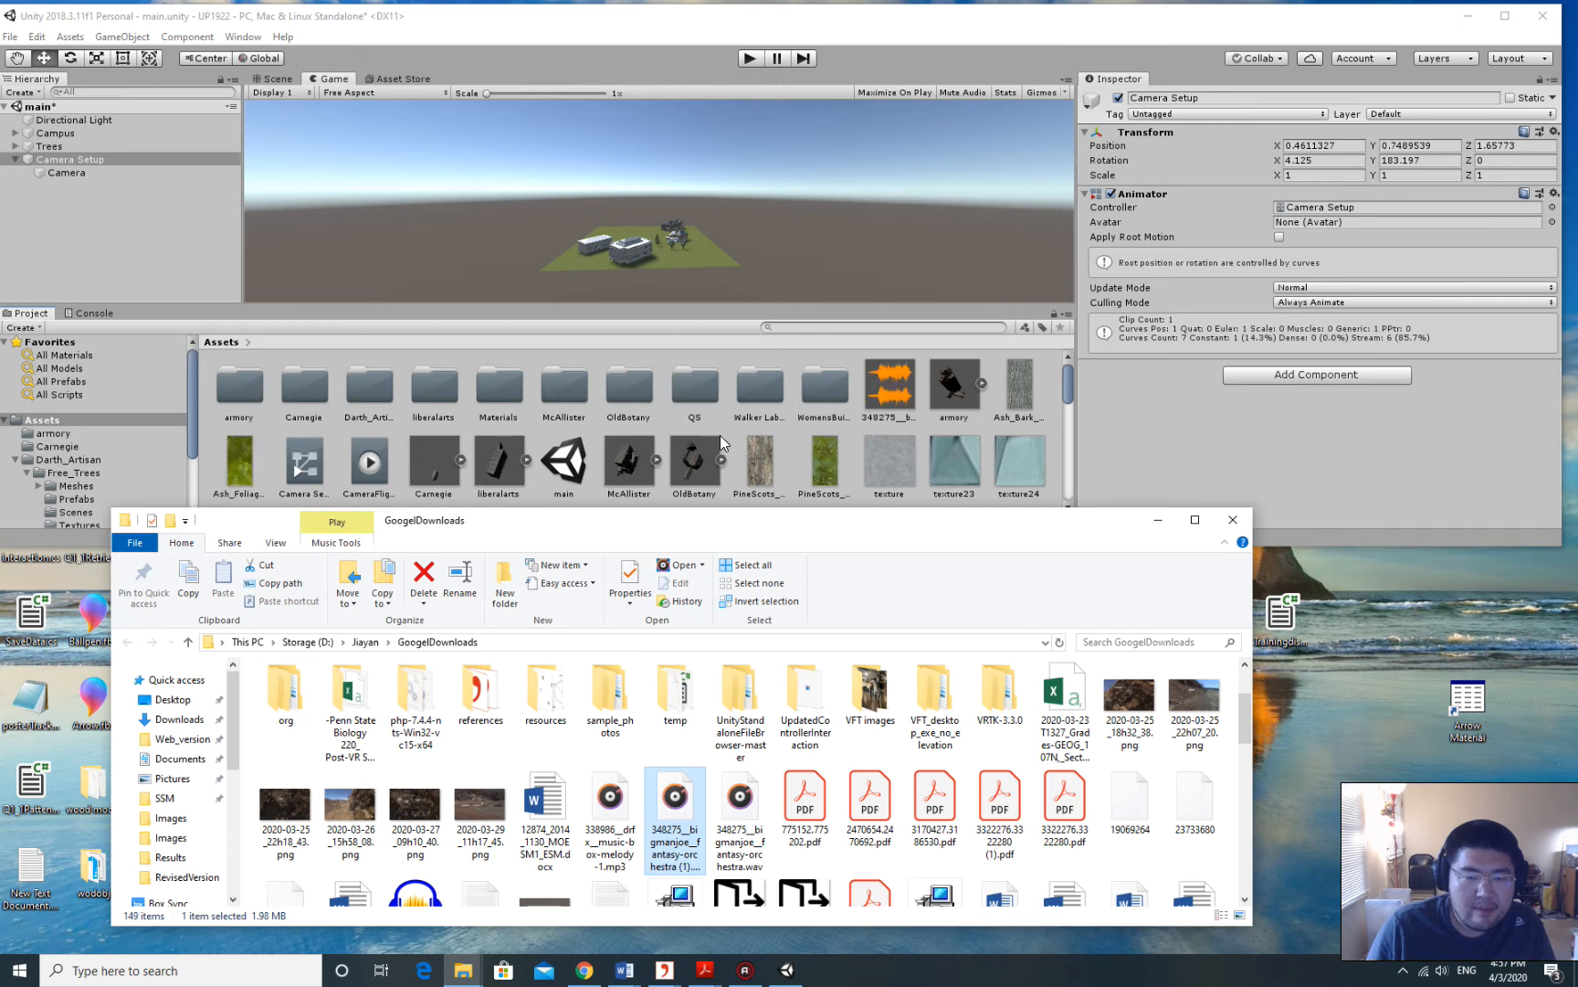
{"action": "left_click", "coordinate": [904, 388]}
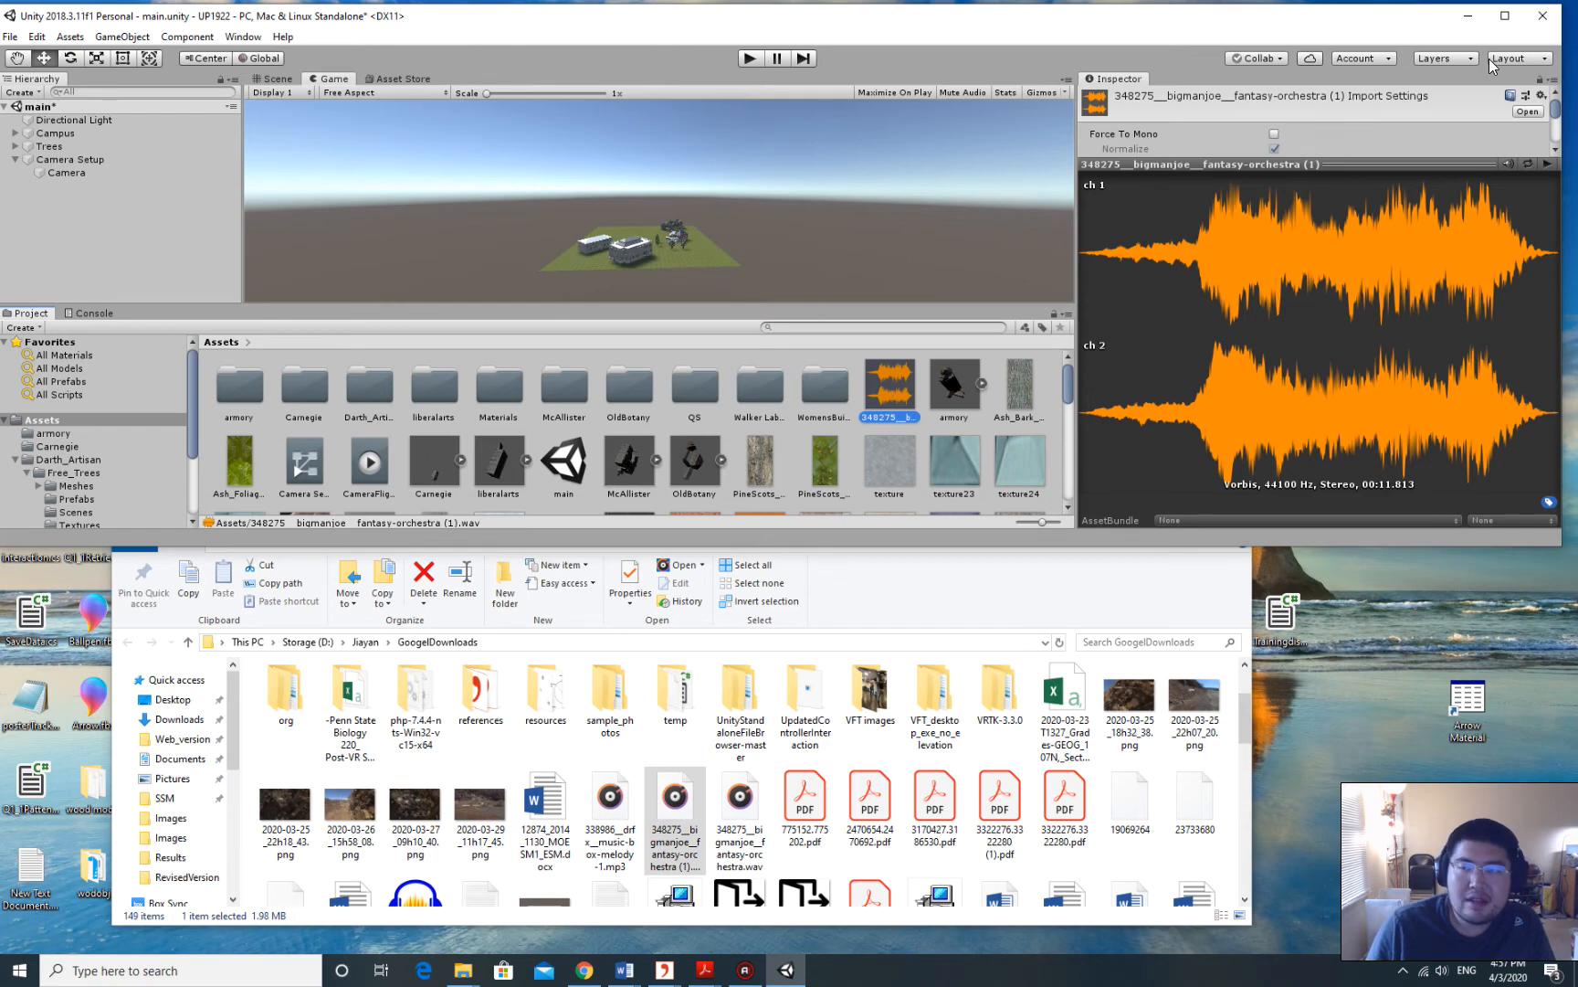
{"action": "double_click", "coordinate": [1206, 19]}
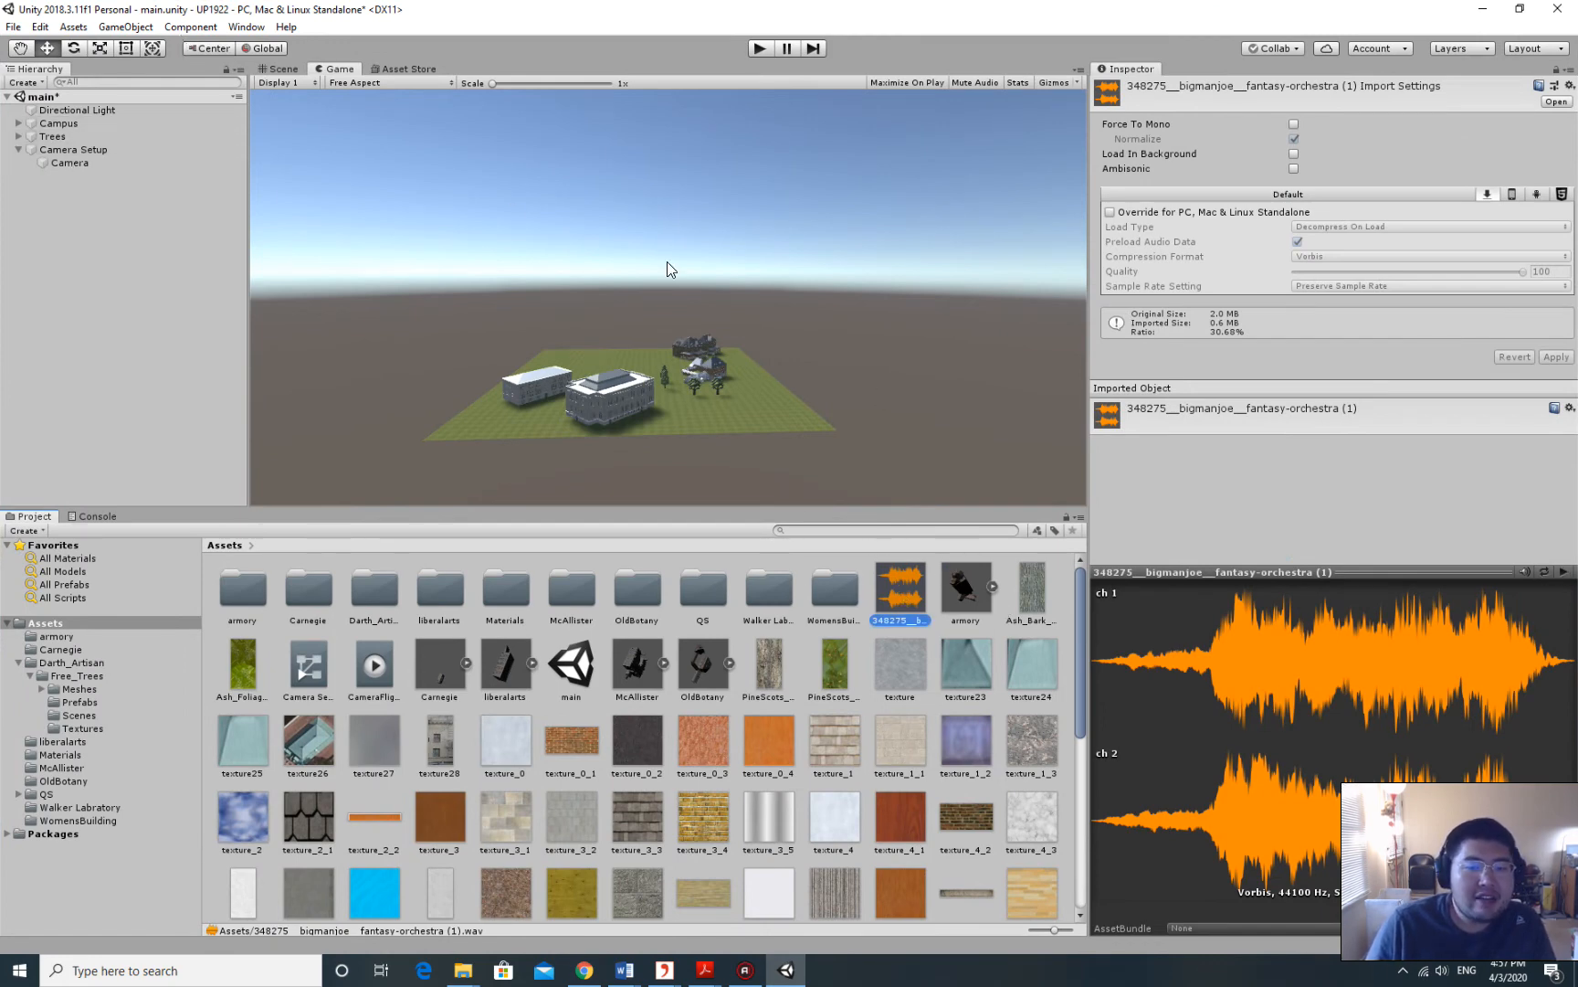
{"action": "left_click", "coordinate": [83, 150]}
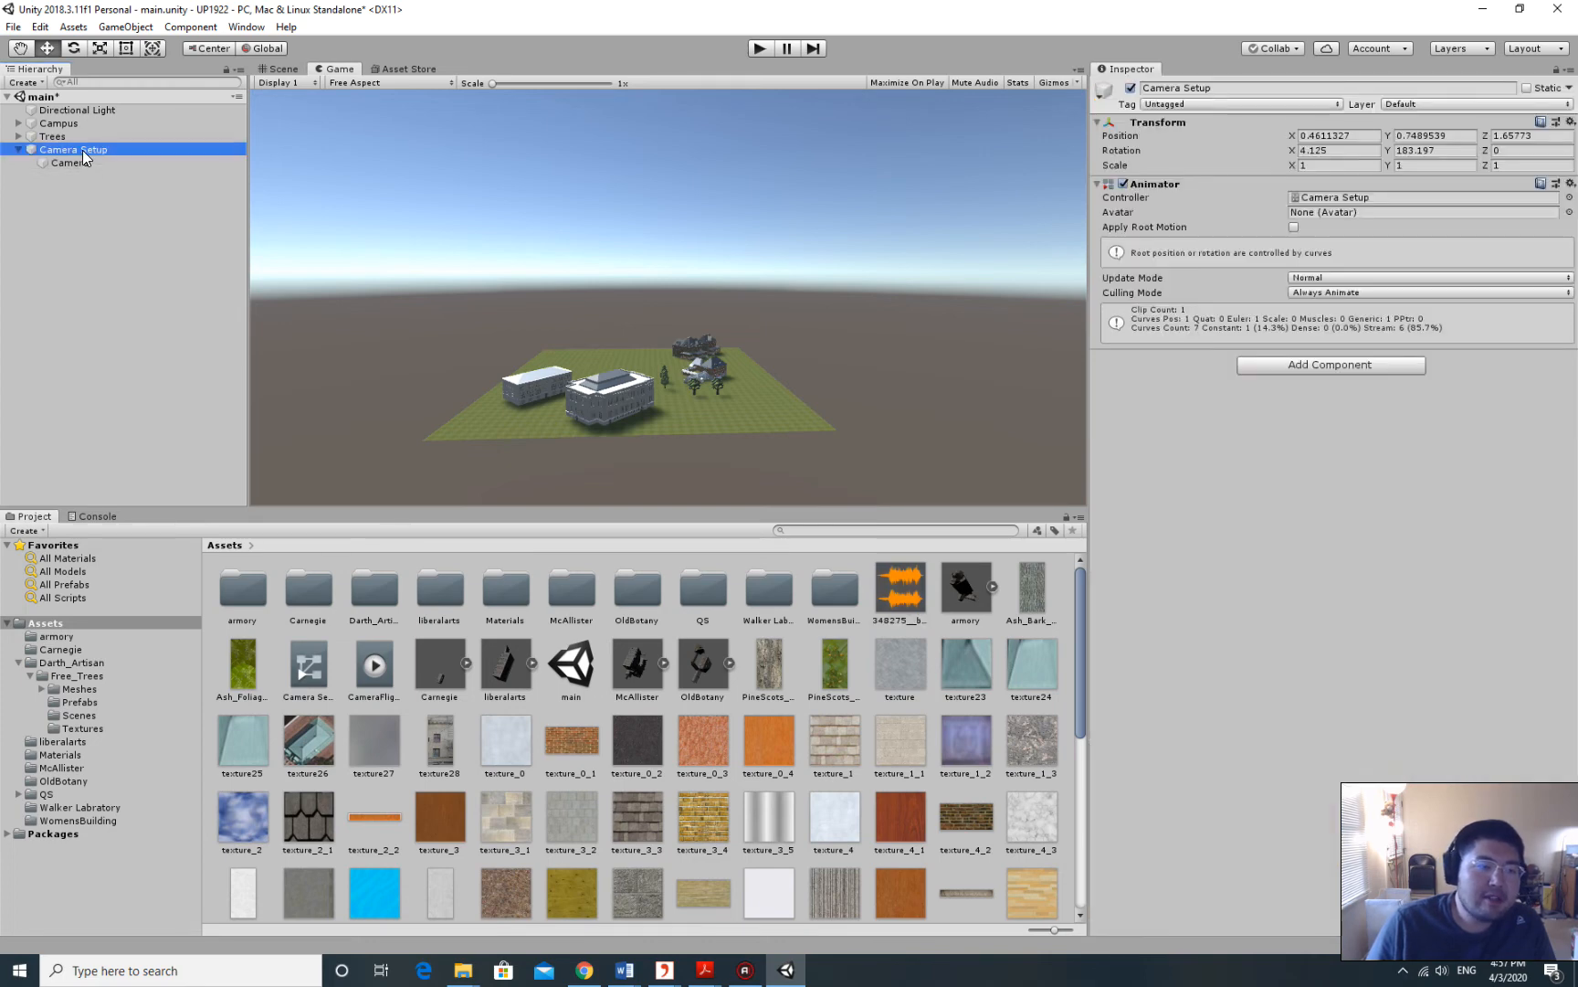
Add an Audio Source component to Camera Setup through the Add Component search.
{"action": "left_click", "coordinate": [1312, 364]}
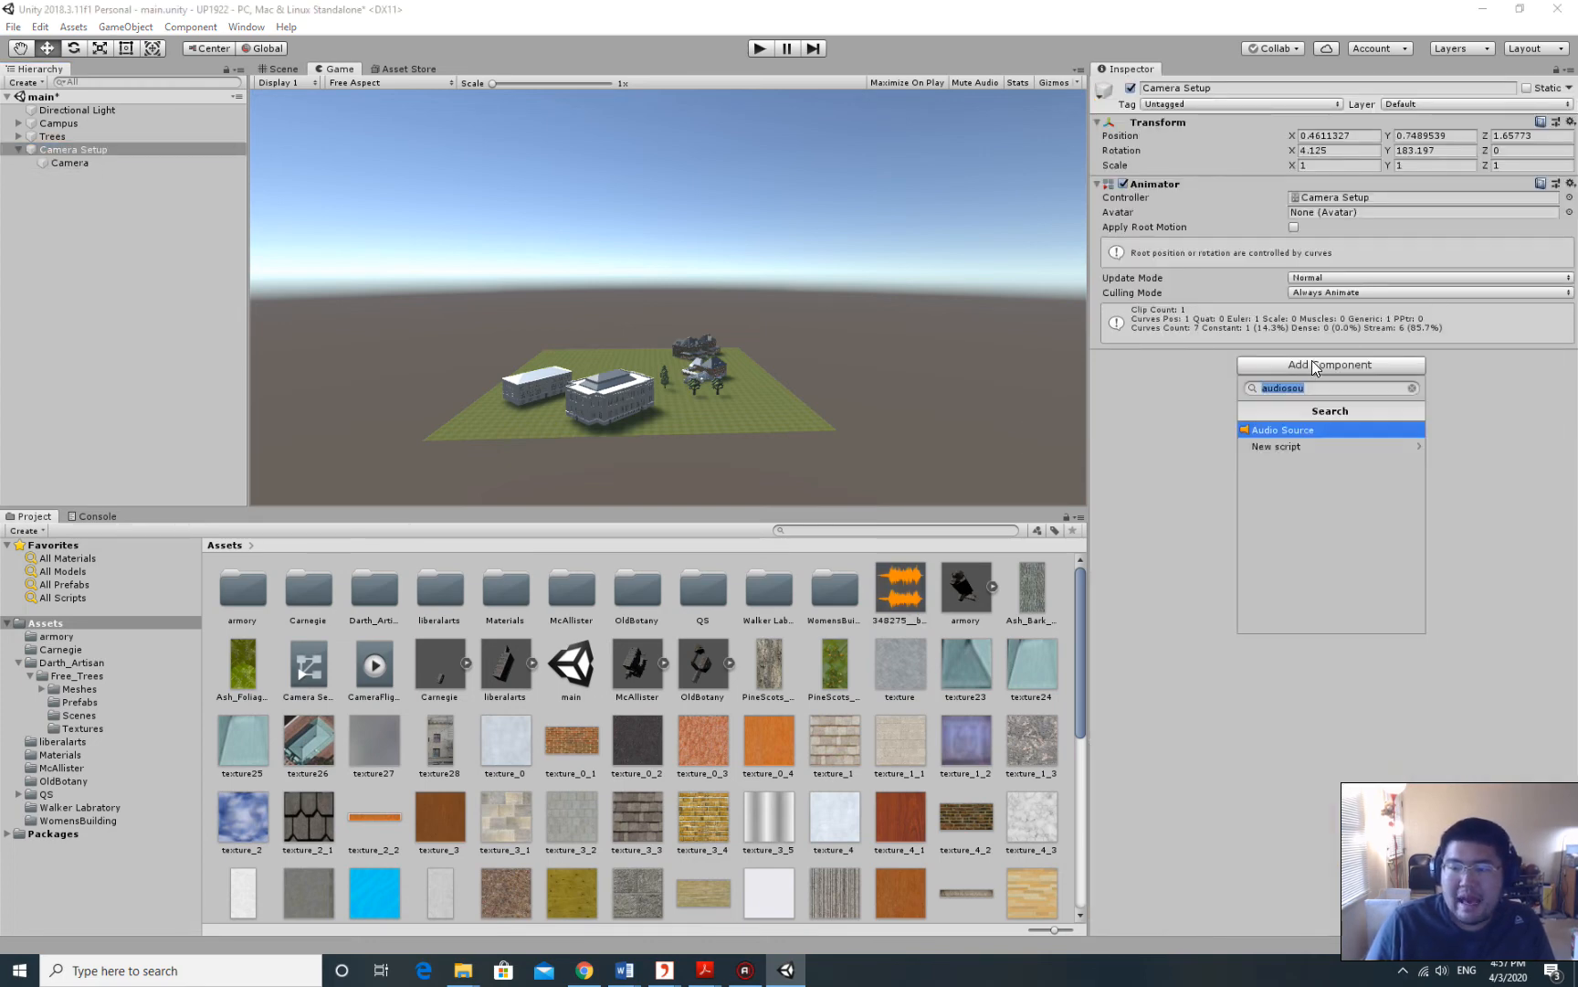
{"action": "key", "text": "BackSpace"}
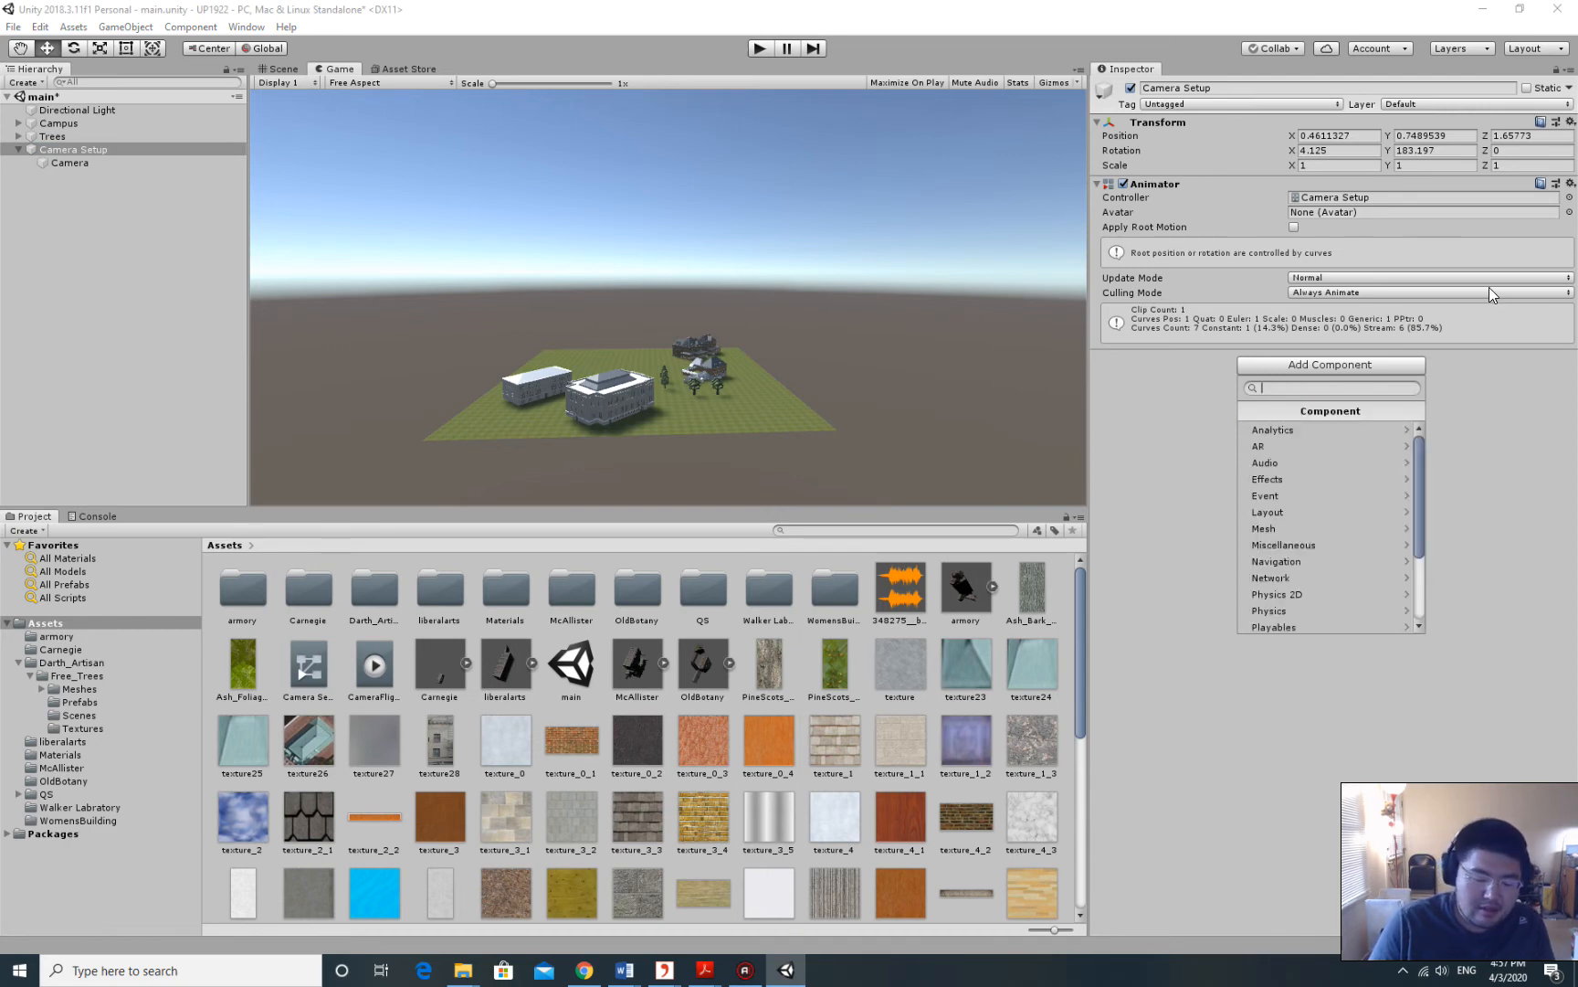
{"action": "type", "text": "a"}
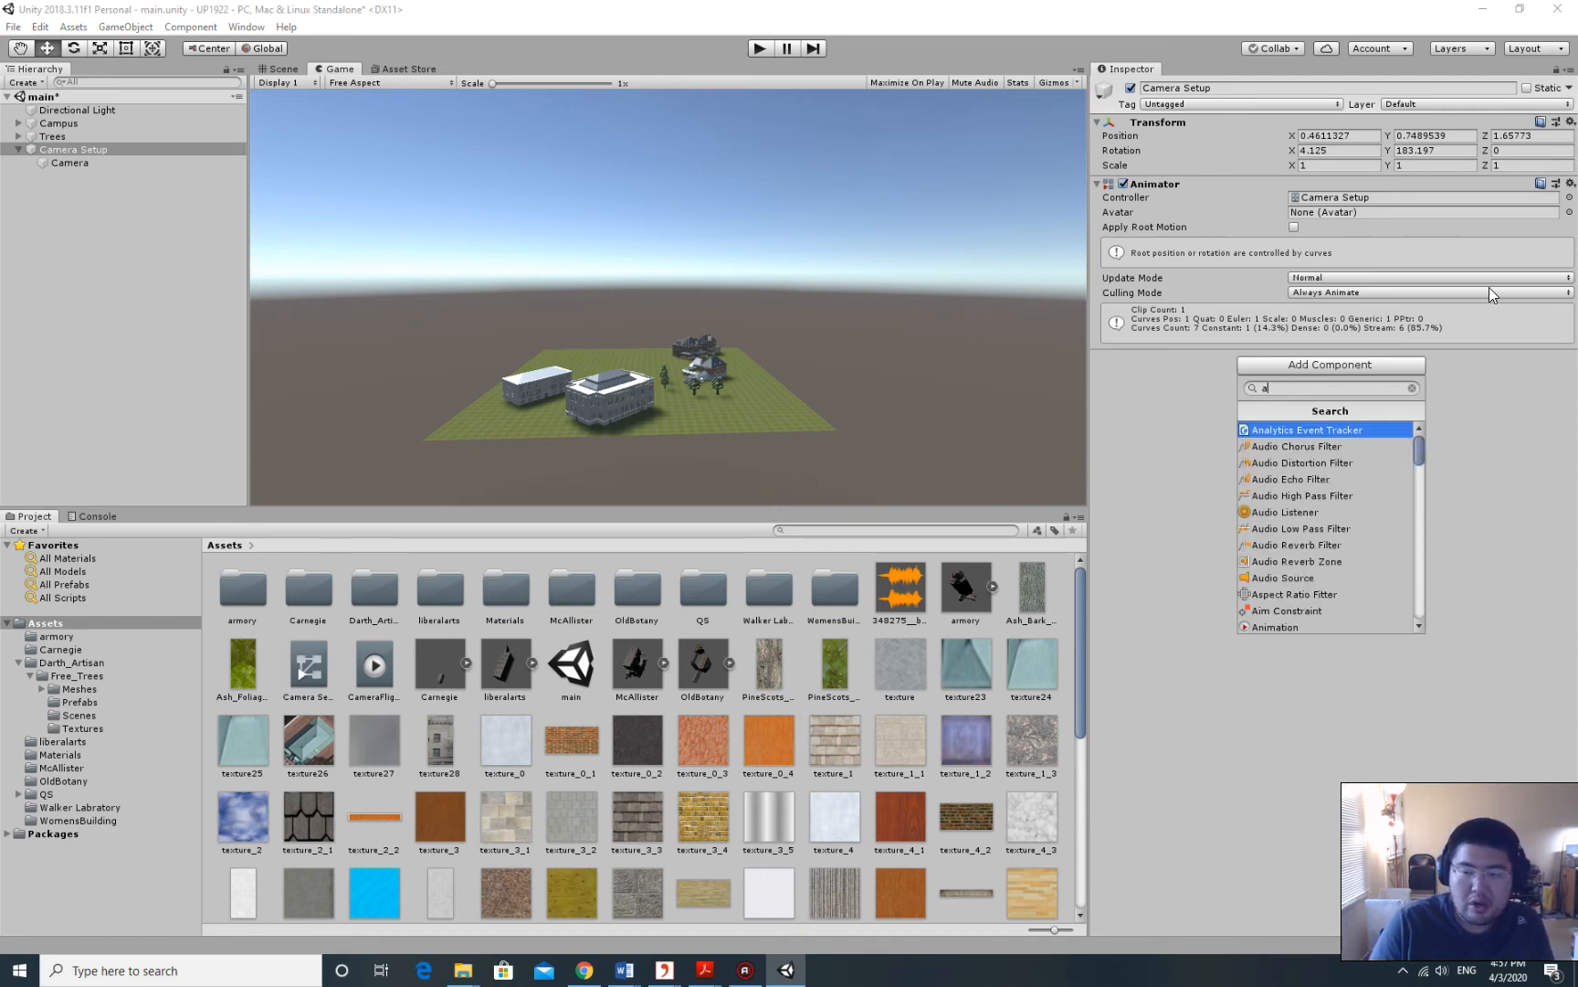
{"action": "type", "text": "udi"}
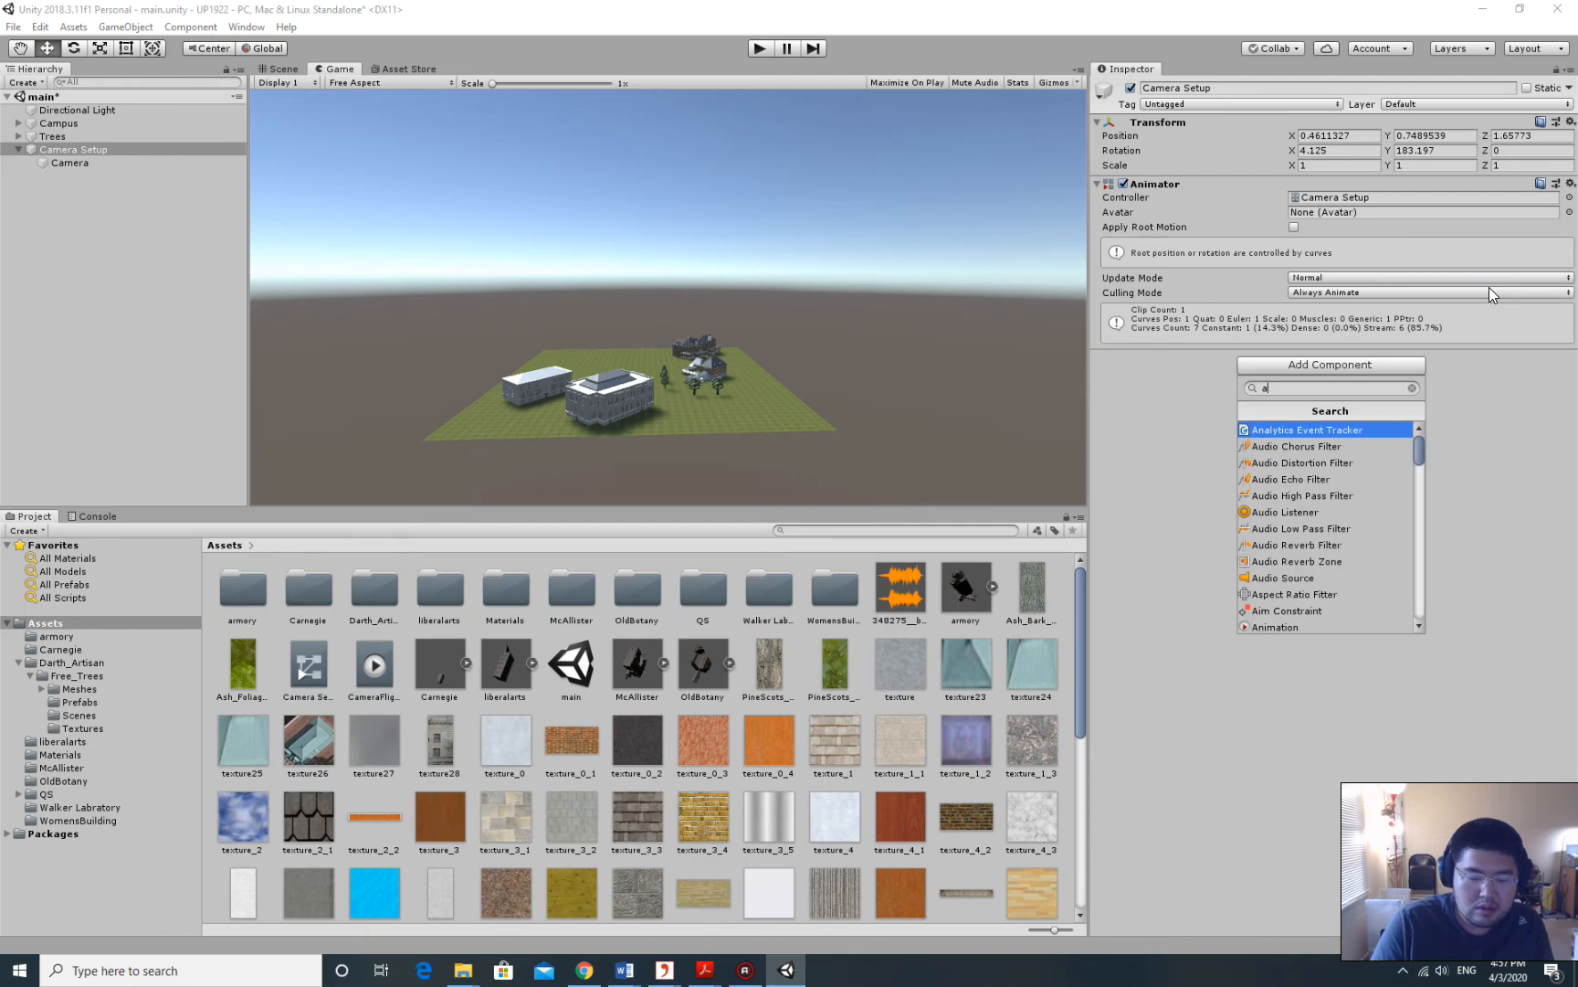
{"action": "type", "text": "osour"}
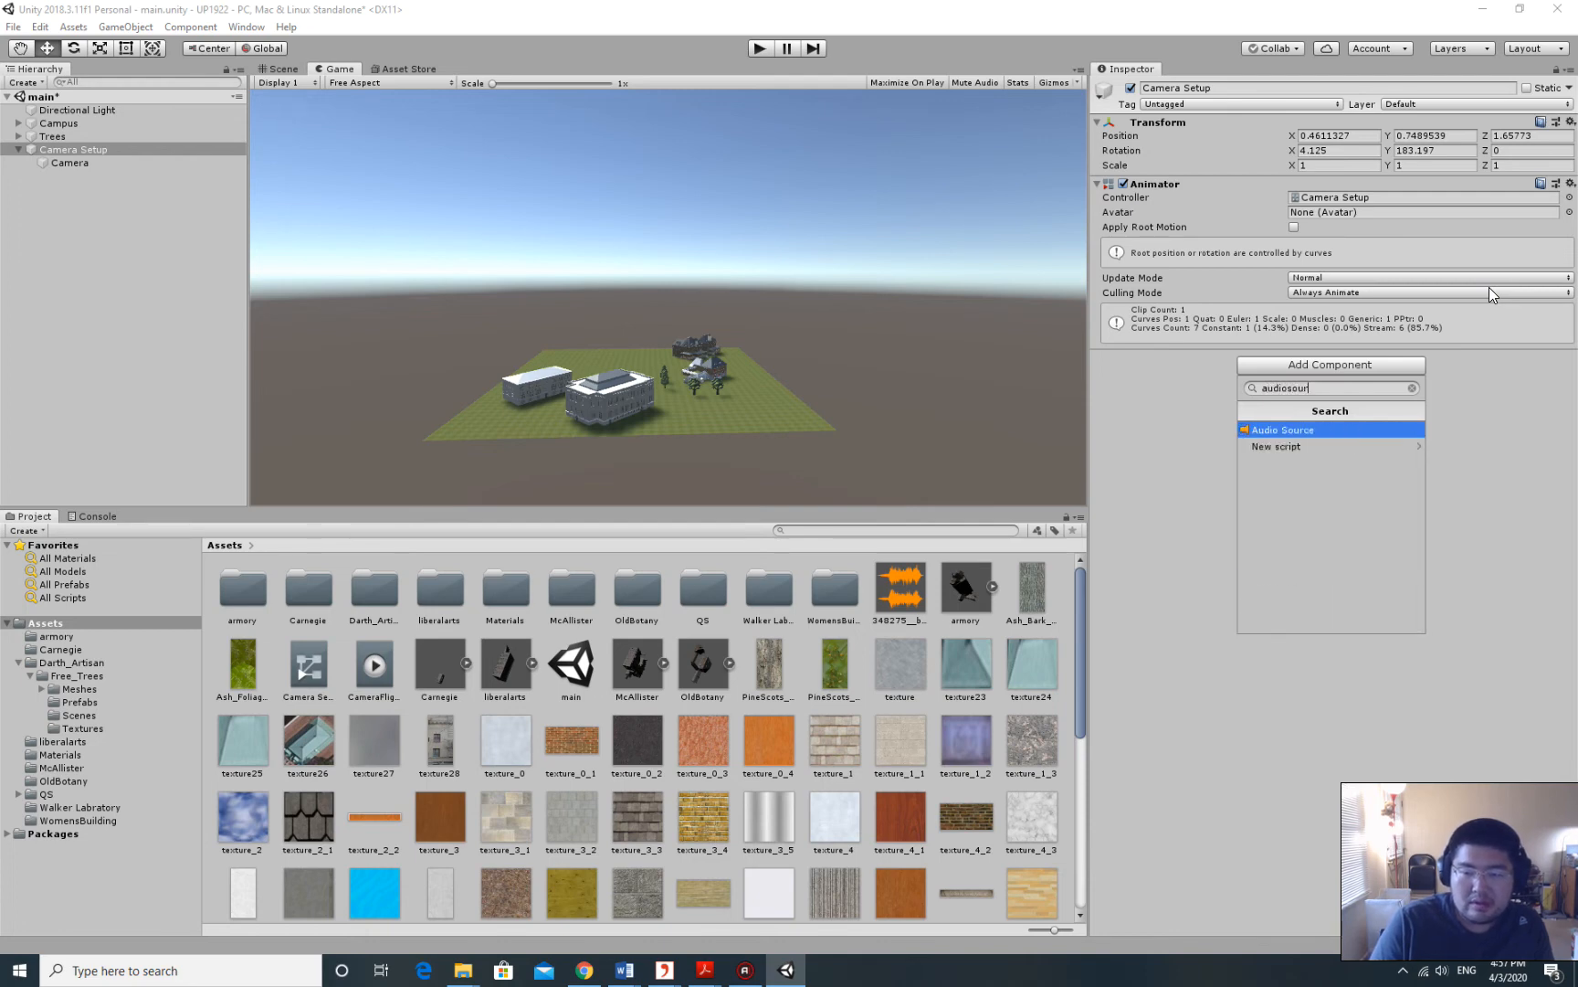
{"action": "type", "text": "ce"}
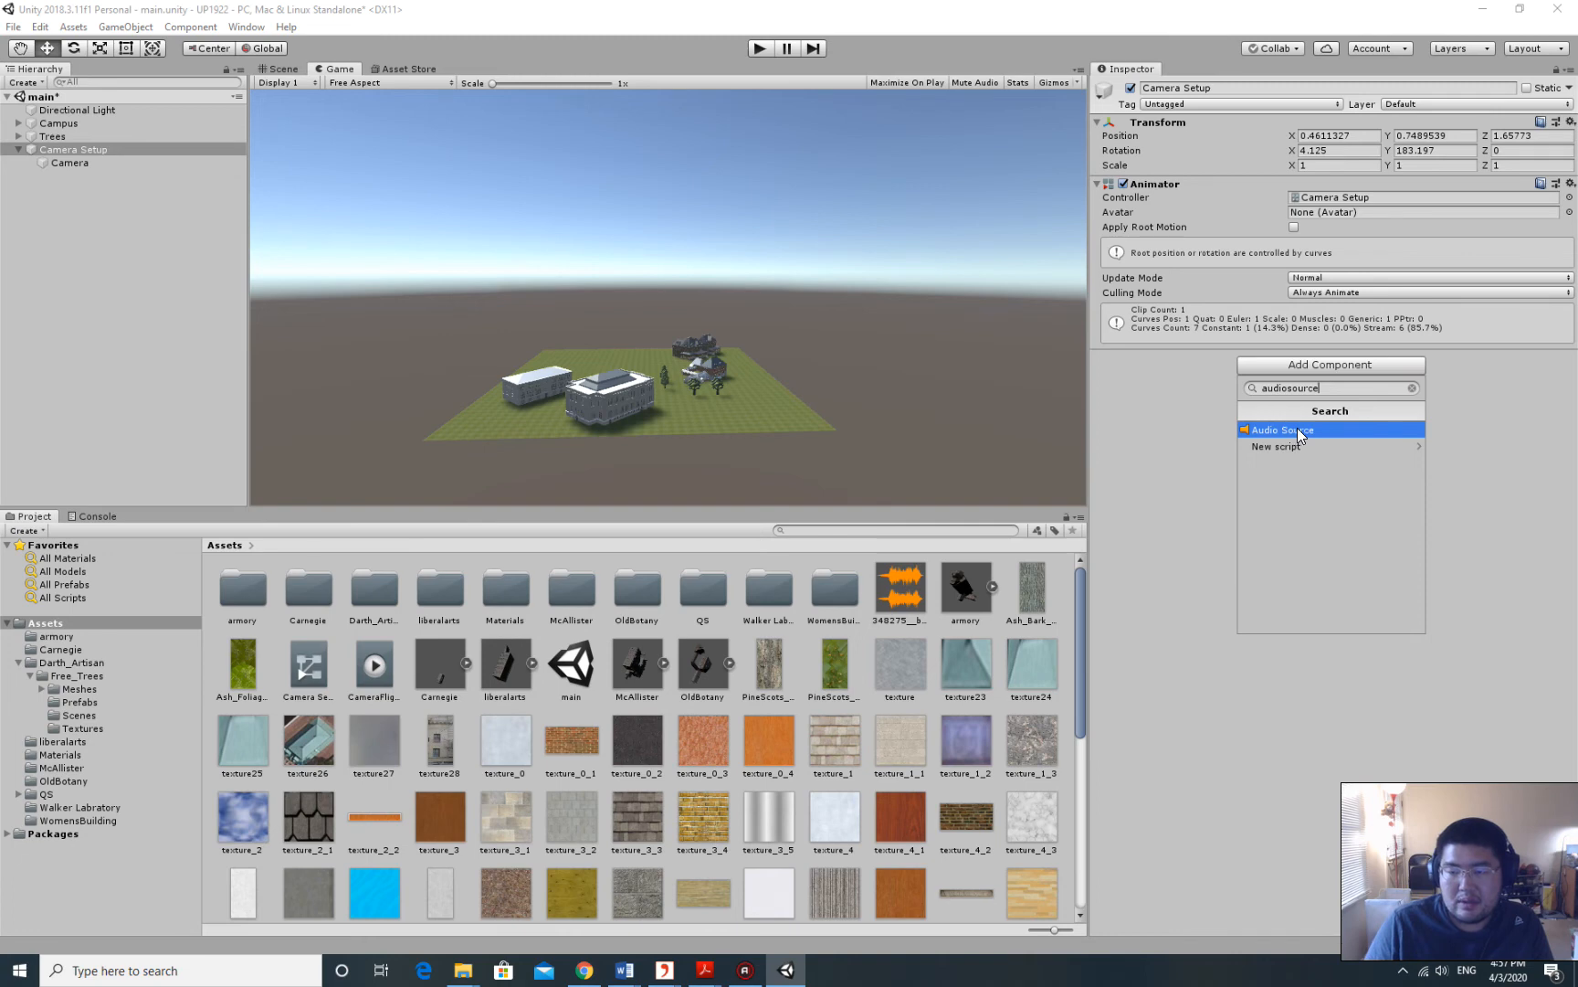
{"action": "left_click", "coordinate": [1295, 430]}
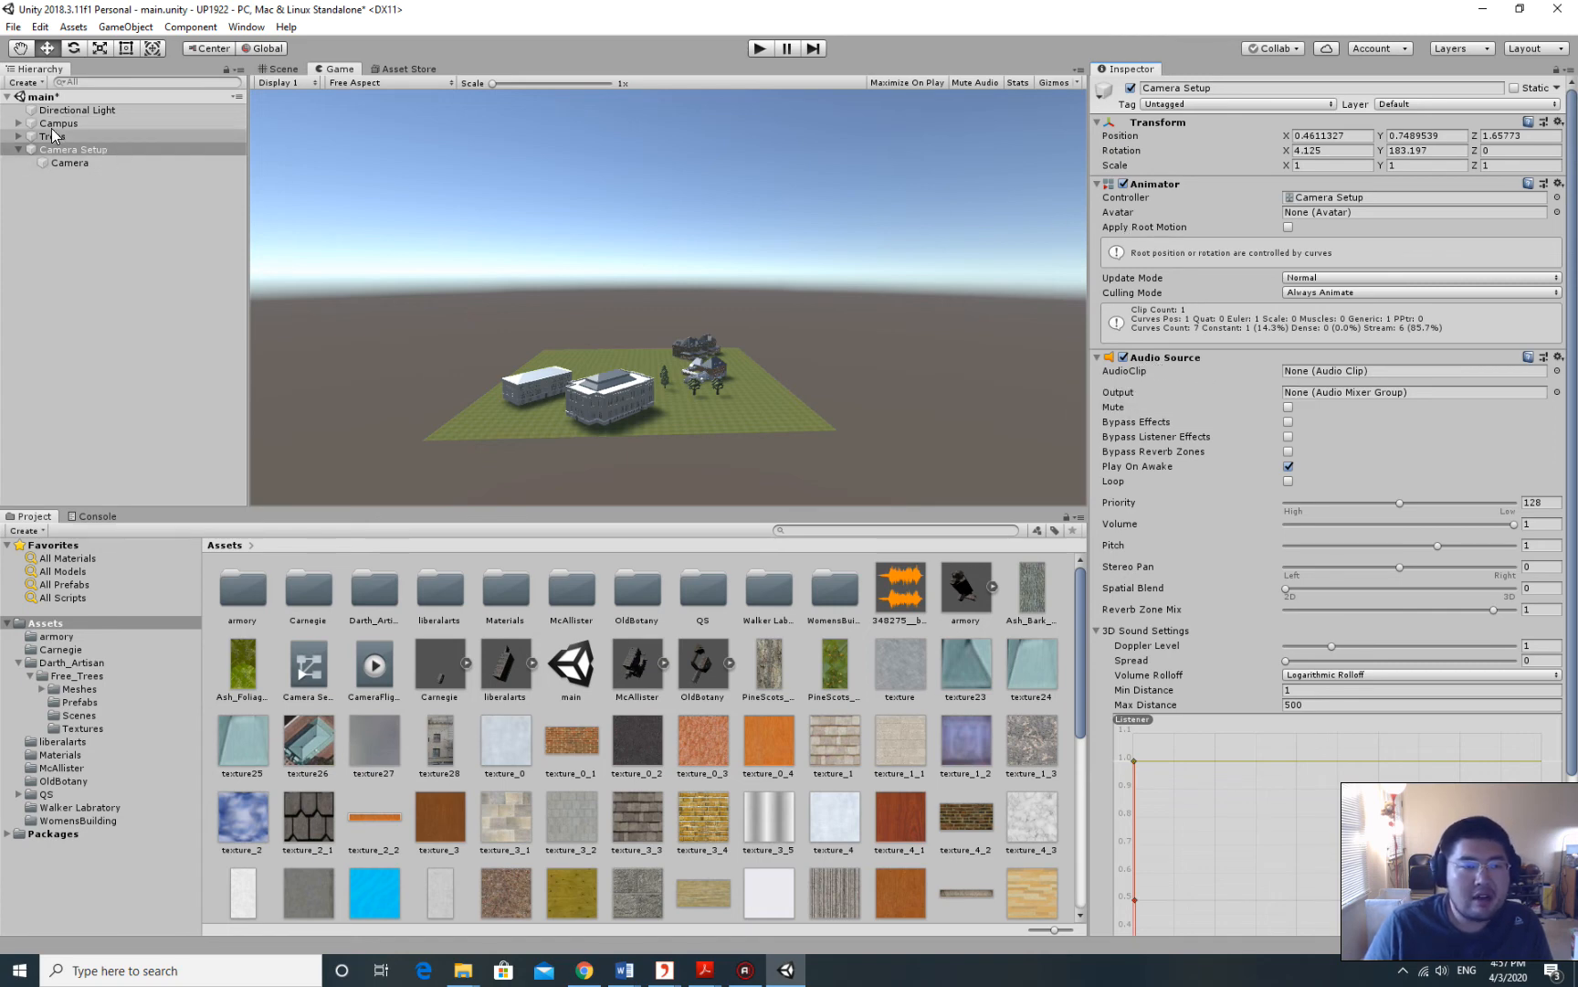
{"action": "scroll", "coordinate": [1354, 372], "scroll_direction": "down", "scroll_amount": 3}
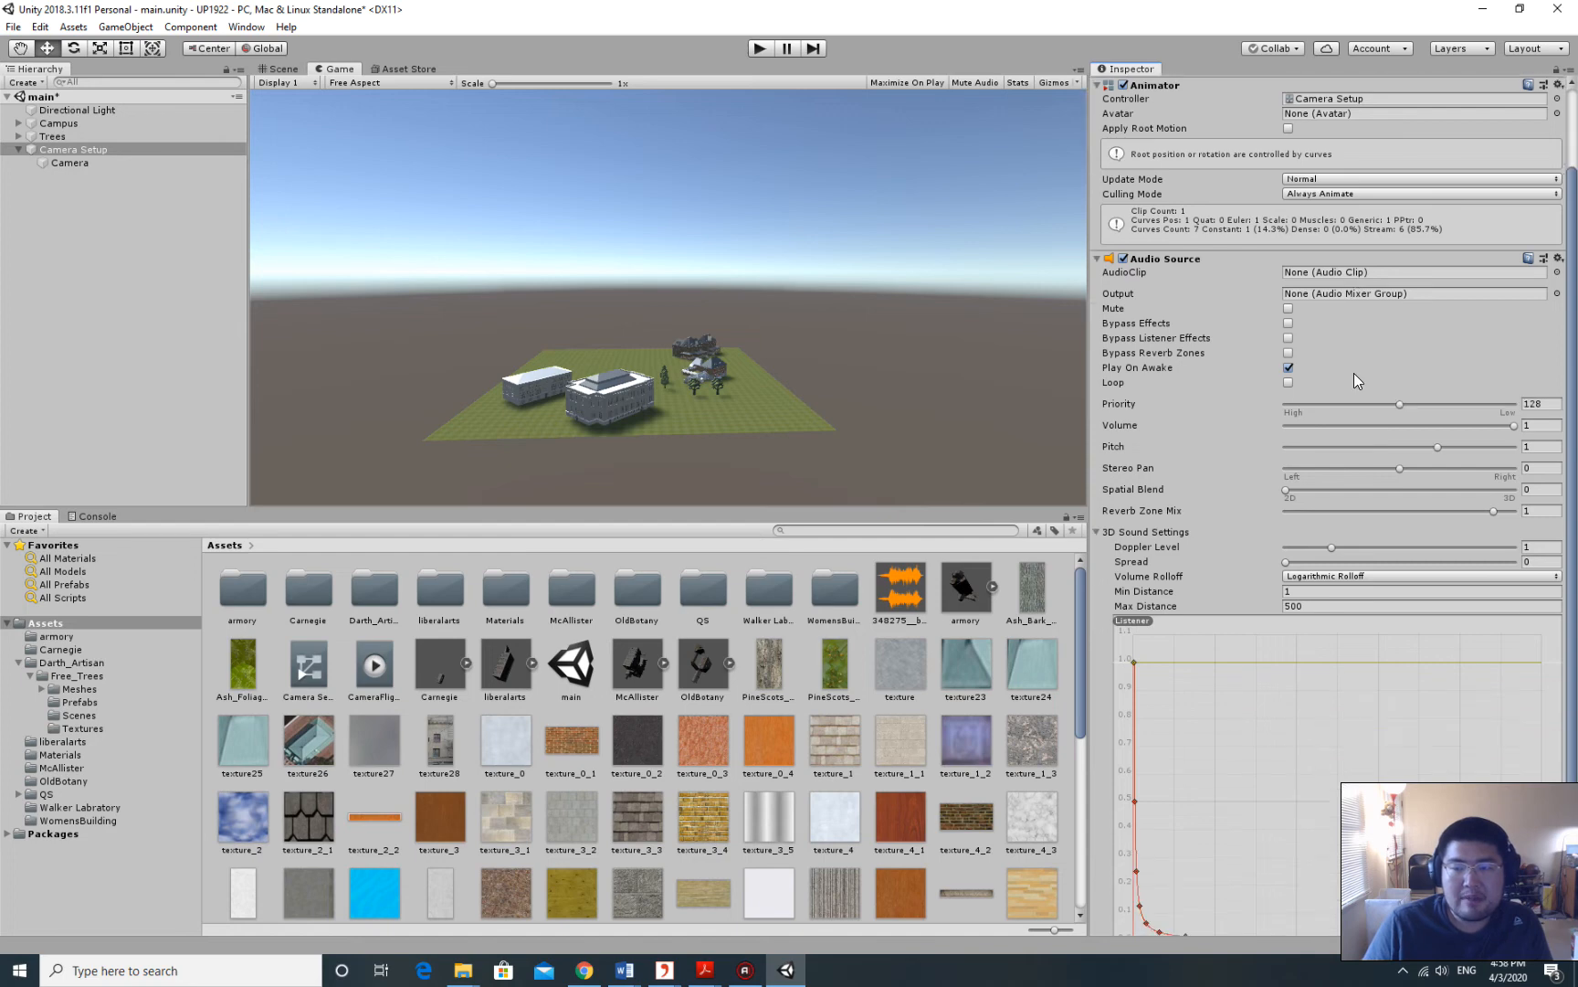
{"action": "scroll", "coordinate": [1354, 372], "scroll_direction": "up", "scroll_amount": 3}
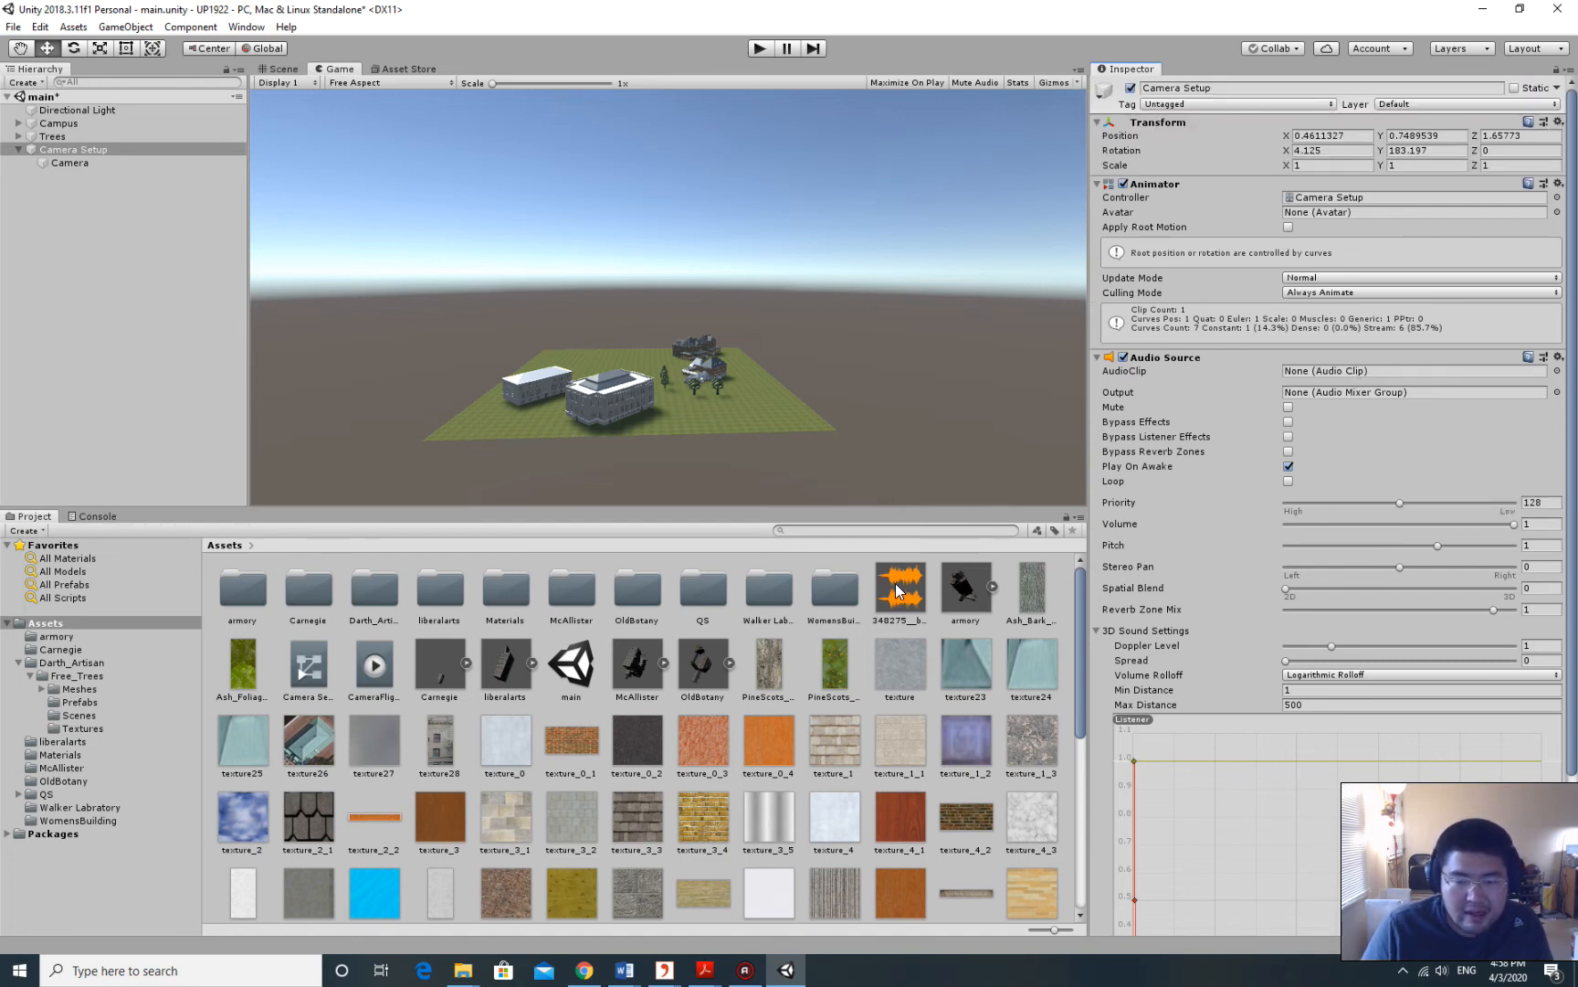
Assign the fantasy-orchestra clip to the Audio Source's AudioClip field and enable Loop.
{"action": "left_click_drag", "start_coordinate": [896, 589], "coordinate": [1335, 371]}
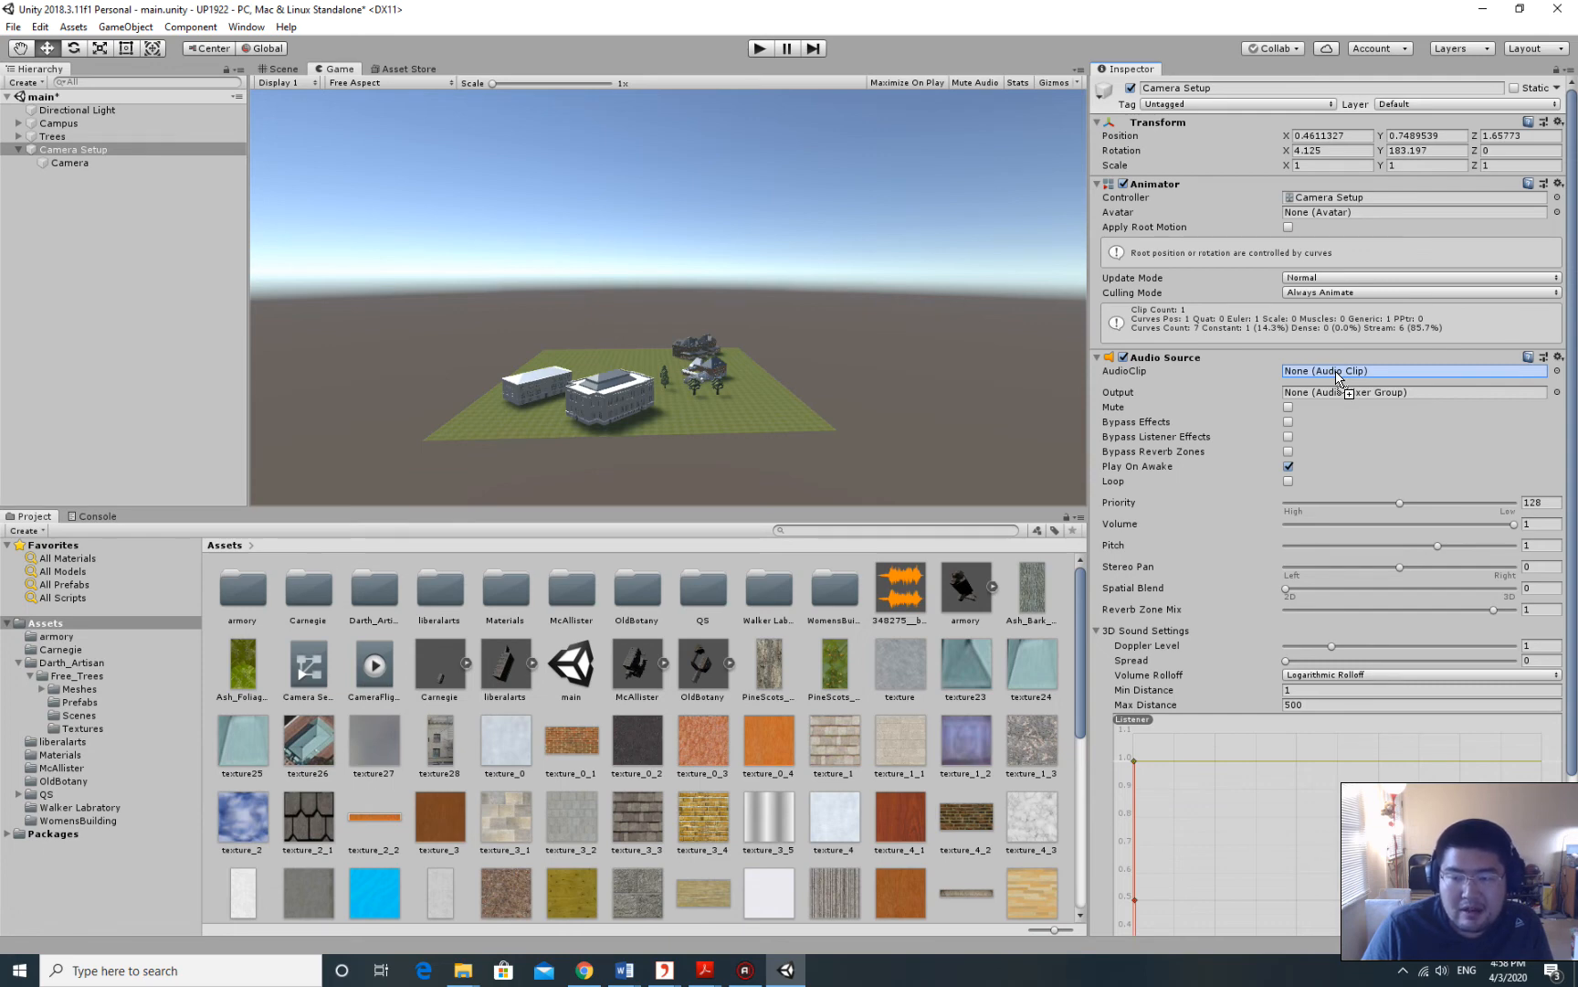
{"action": "left_click_drag", "start_coordinate": [1336, 371], "coordinate": [1336, 371]}
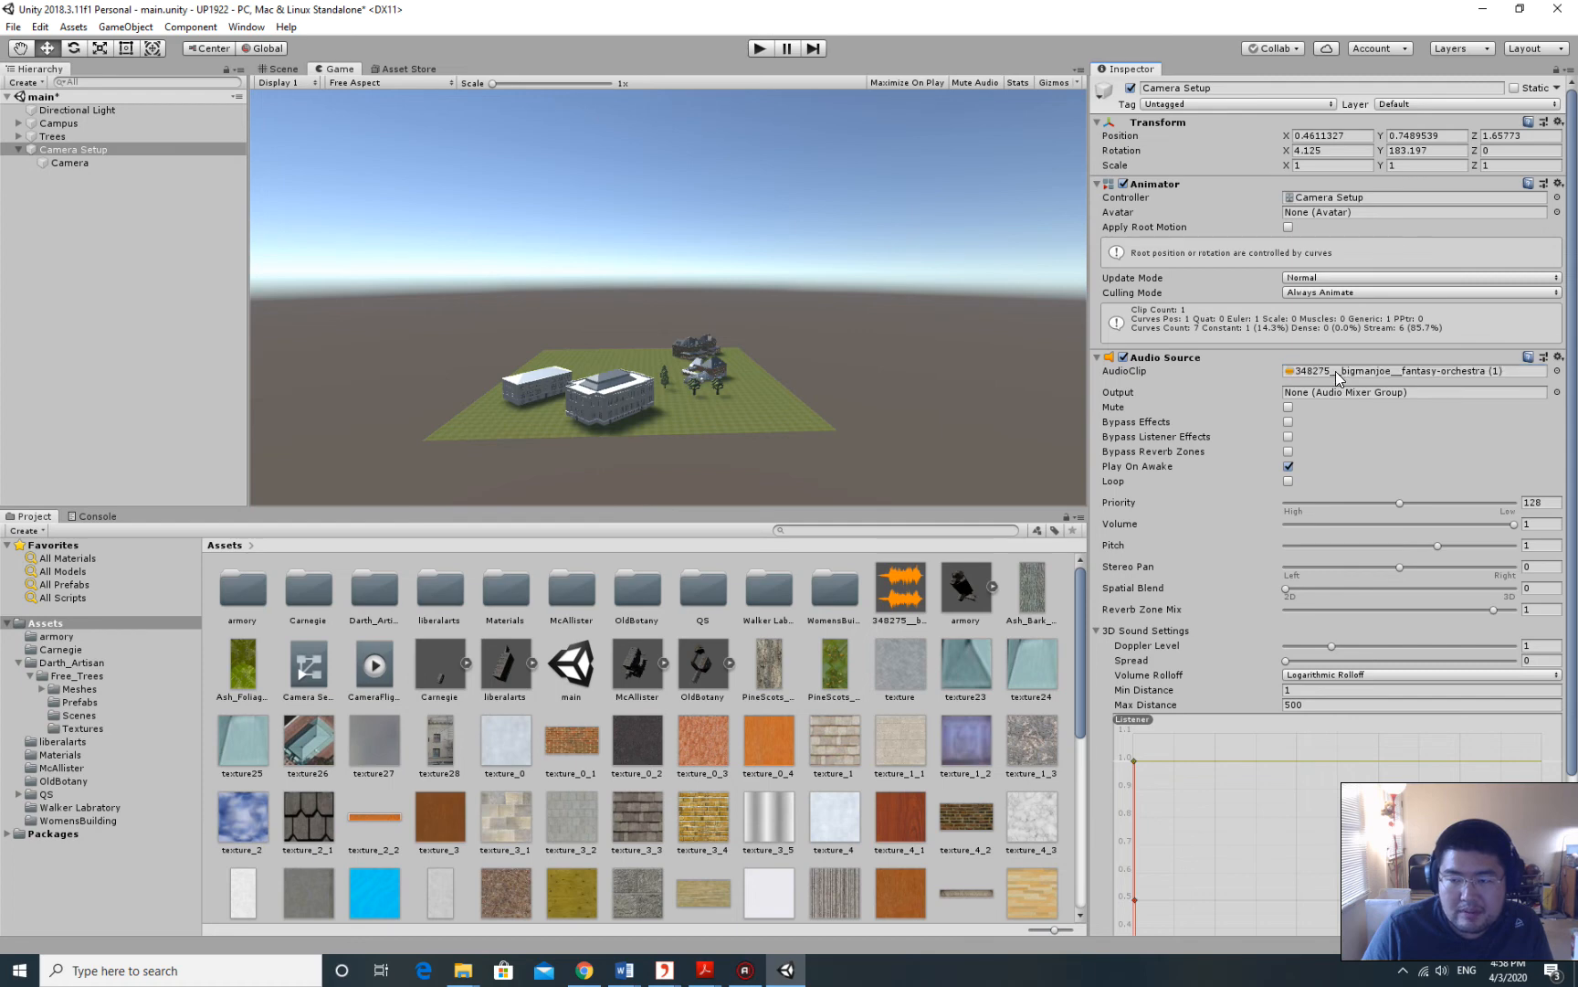
{"action": "left_click", "coordinate": [1332, 367]}
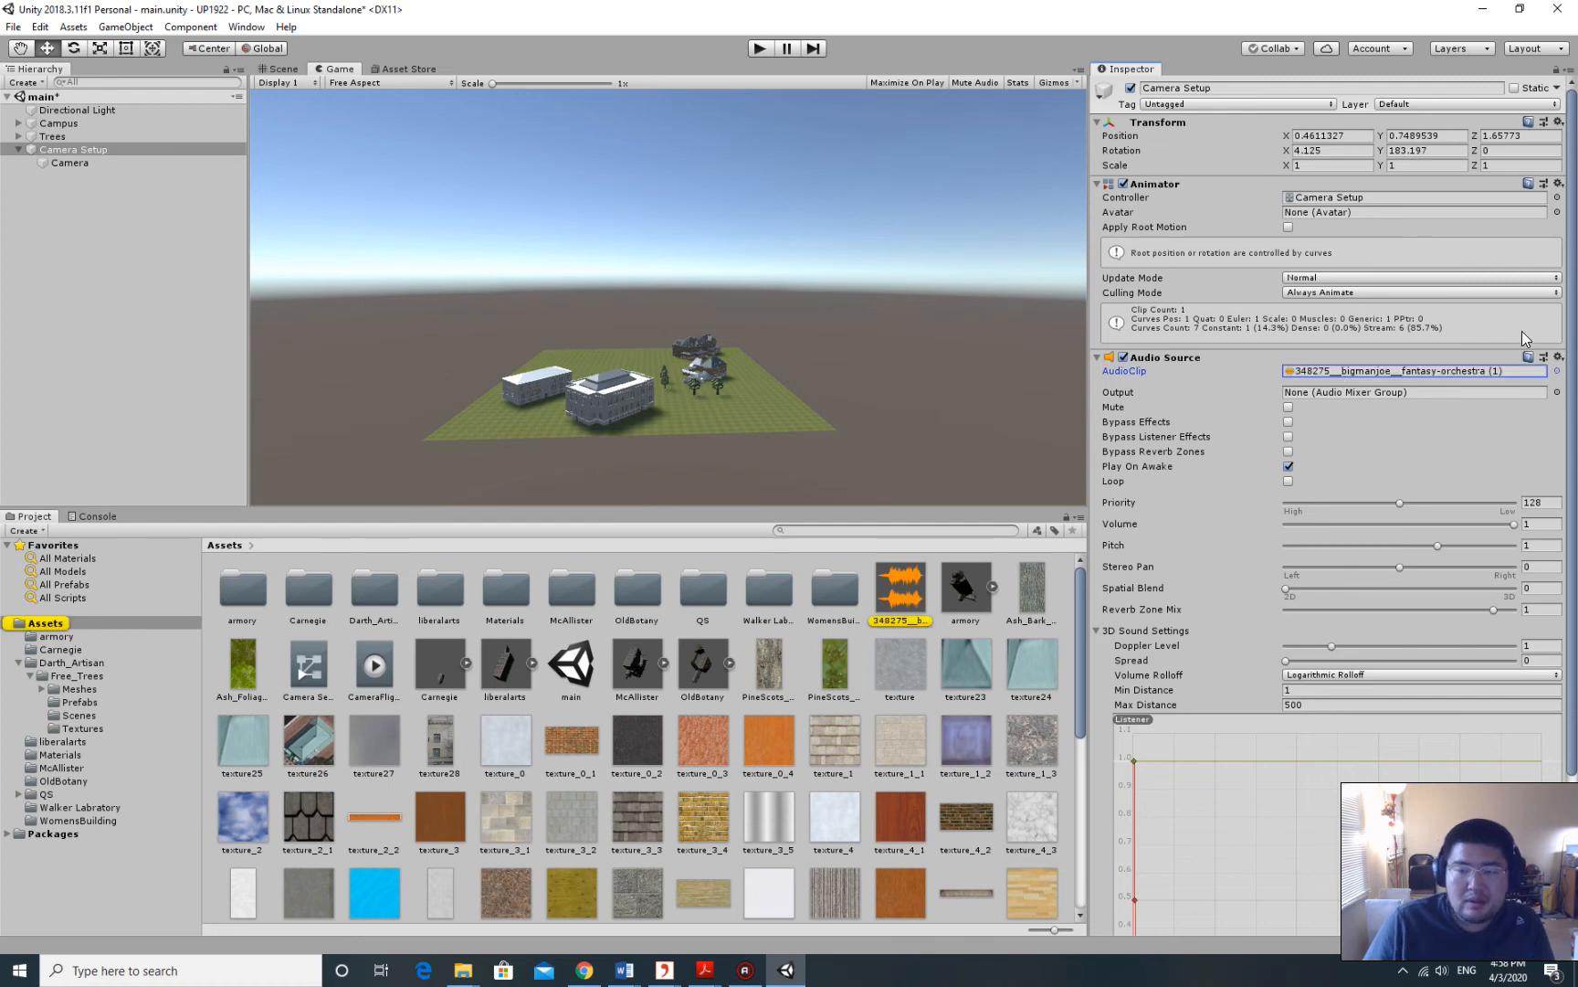
{"action": "scroll", "coordinate": [1329, 383], "scroll_direction": "down", "scroll_amount": 2}
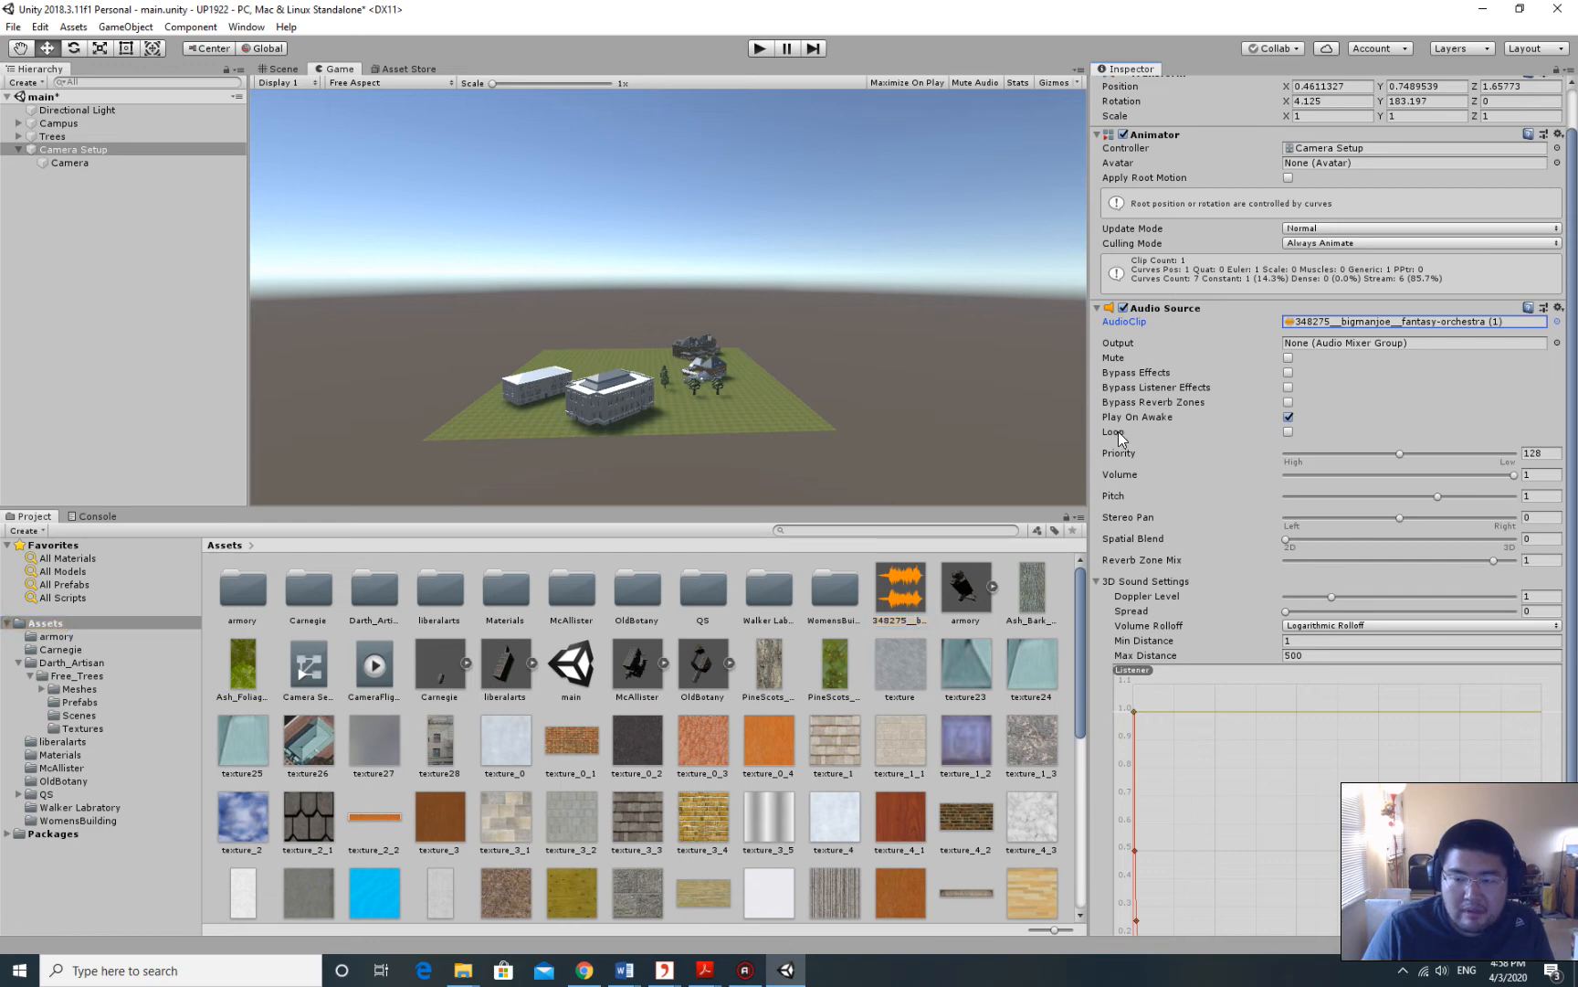
{"action": "left_click", "coordinate": [1288, 432]}
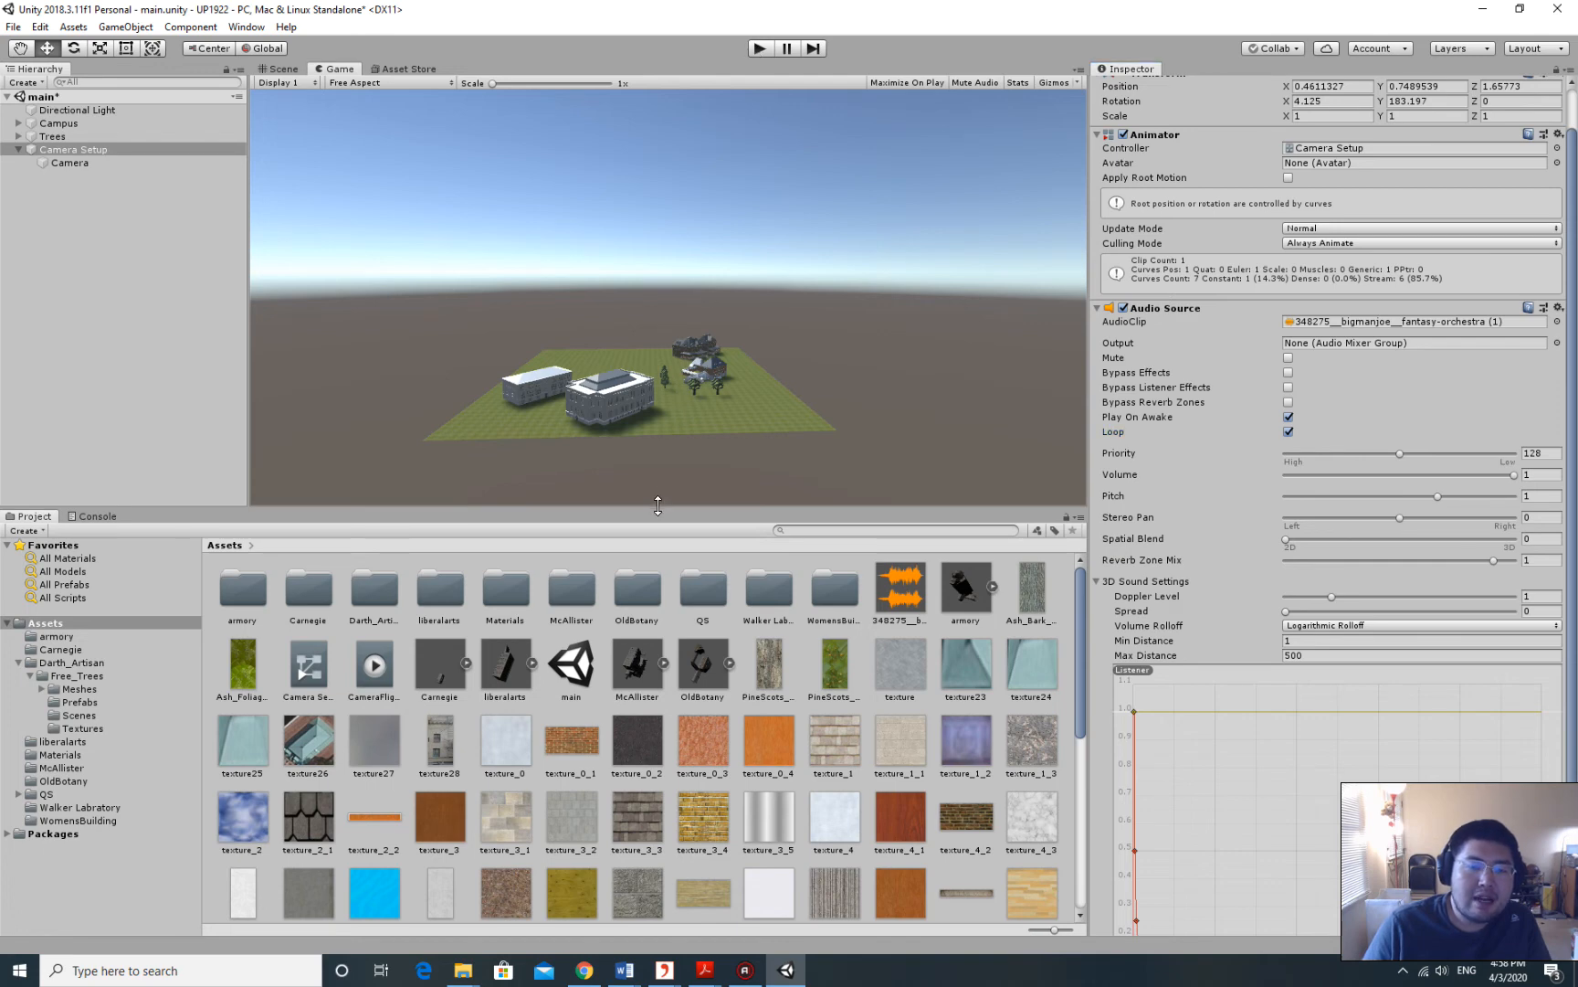
Enlarge the Game view, test-play the flythrough with its music, then save main.unity.
{"action": "left_click_drag", "start_coordinate": [658, 505], "coordinate": [658, 527]}
{"action": "left_click", "coordinate": [759, 48]}
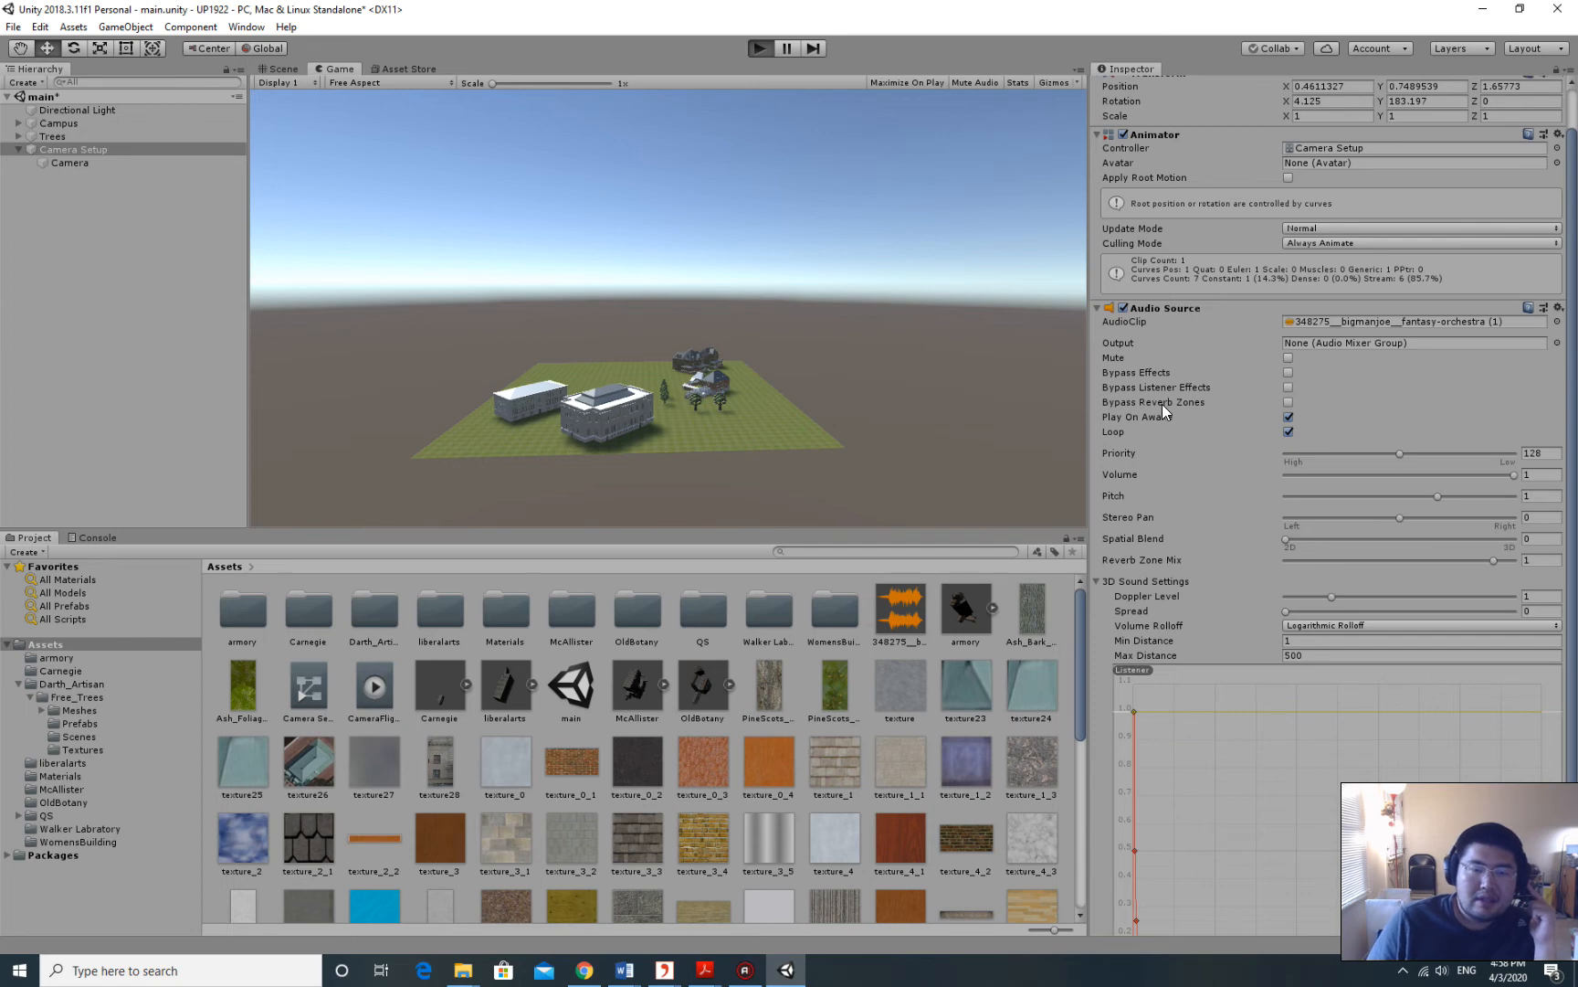
{"action": "left_click_drag", "start_coordinate": [747, 529], "coordinate": [909, 712]}
{"action": "left_click_drag", "start_coordinate": [1087, 423], "coordinate": [1341, 423]}
{"action": "left_click_drag", "start_coordinate": [306, 374], "coordinate": [210, 375]}
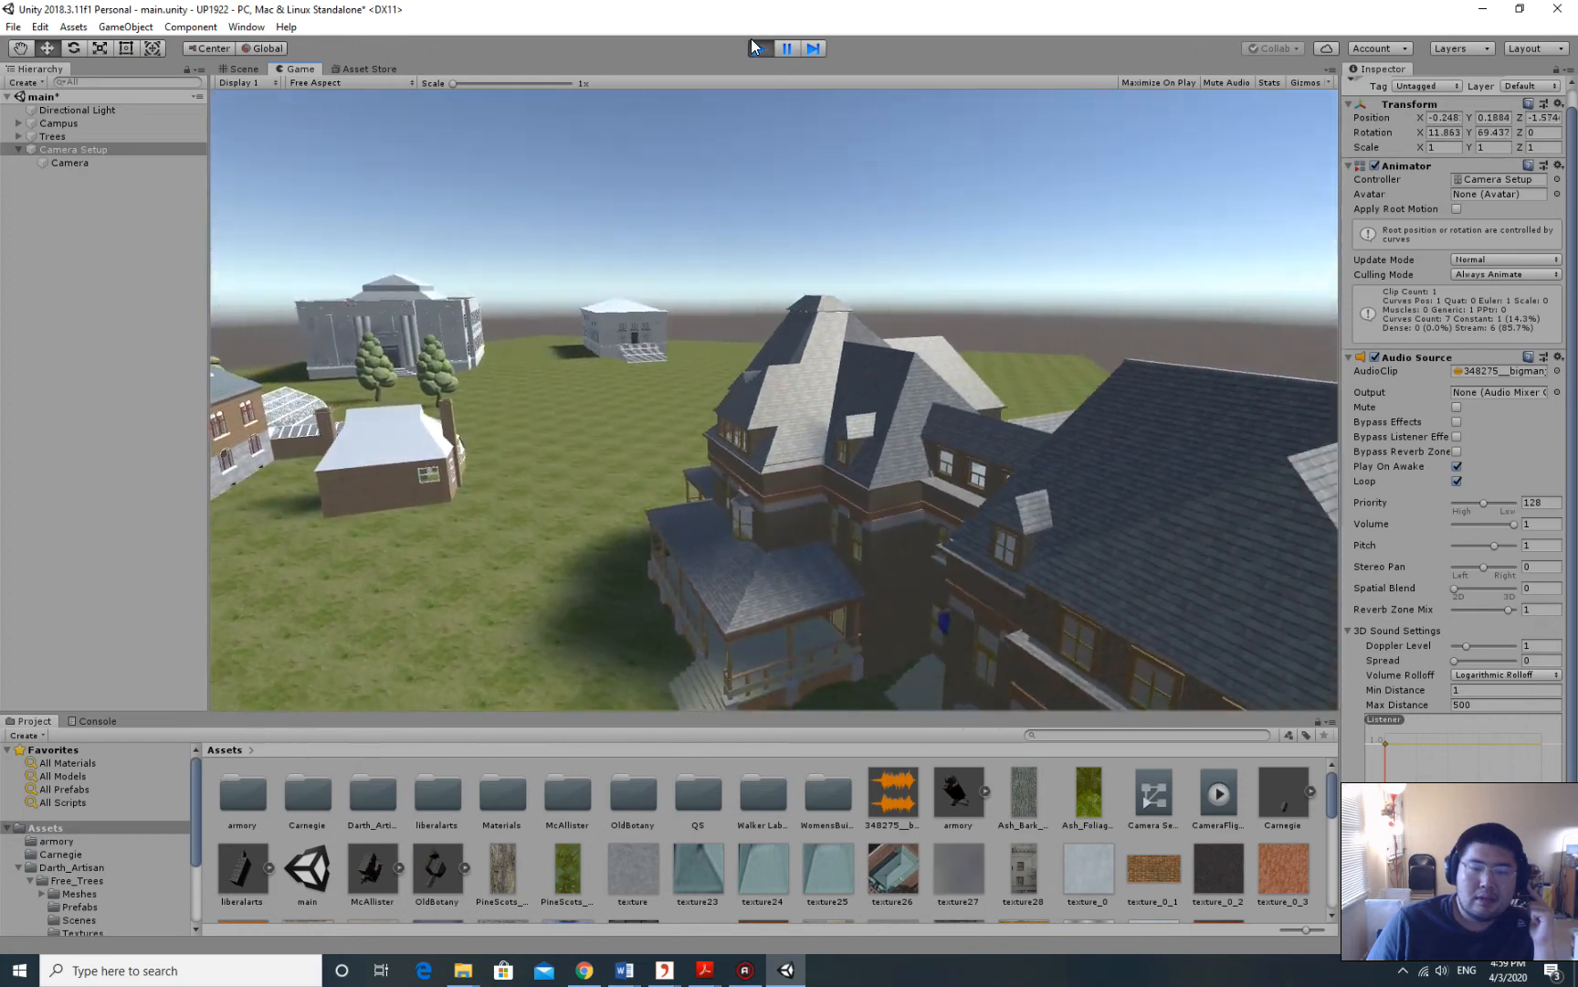
{"action": "left_click", "coordinate": [758, 48]}
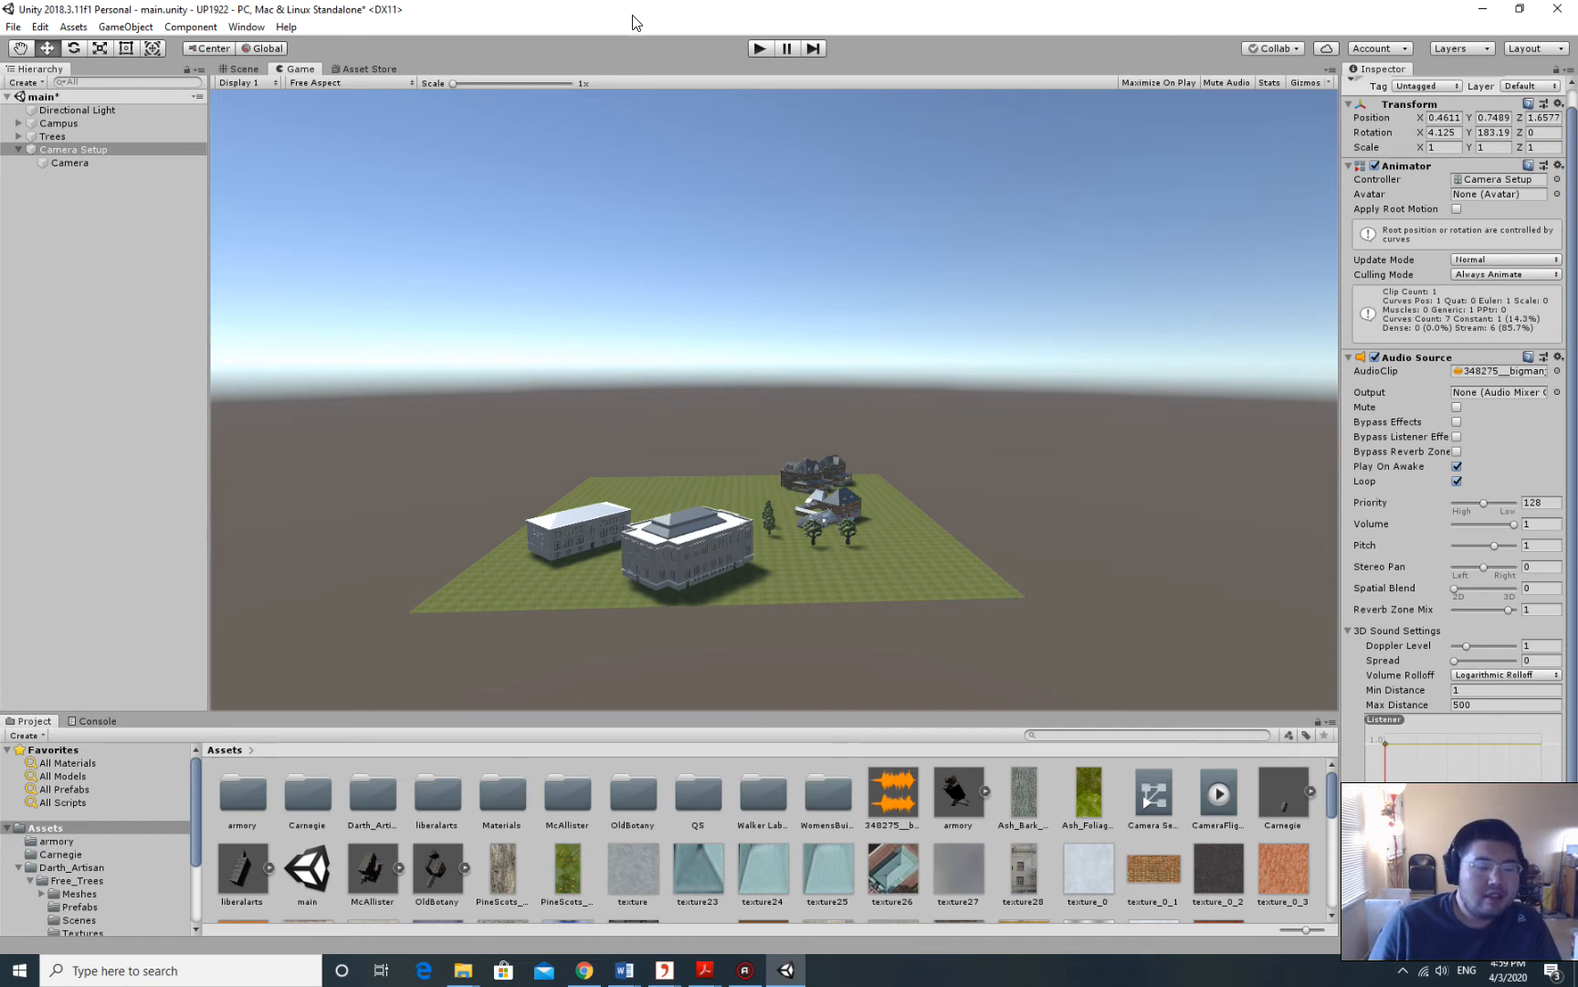
{"action": "key", "text": "ctrl+s"}
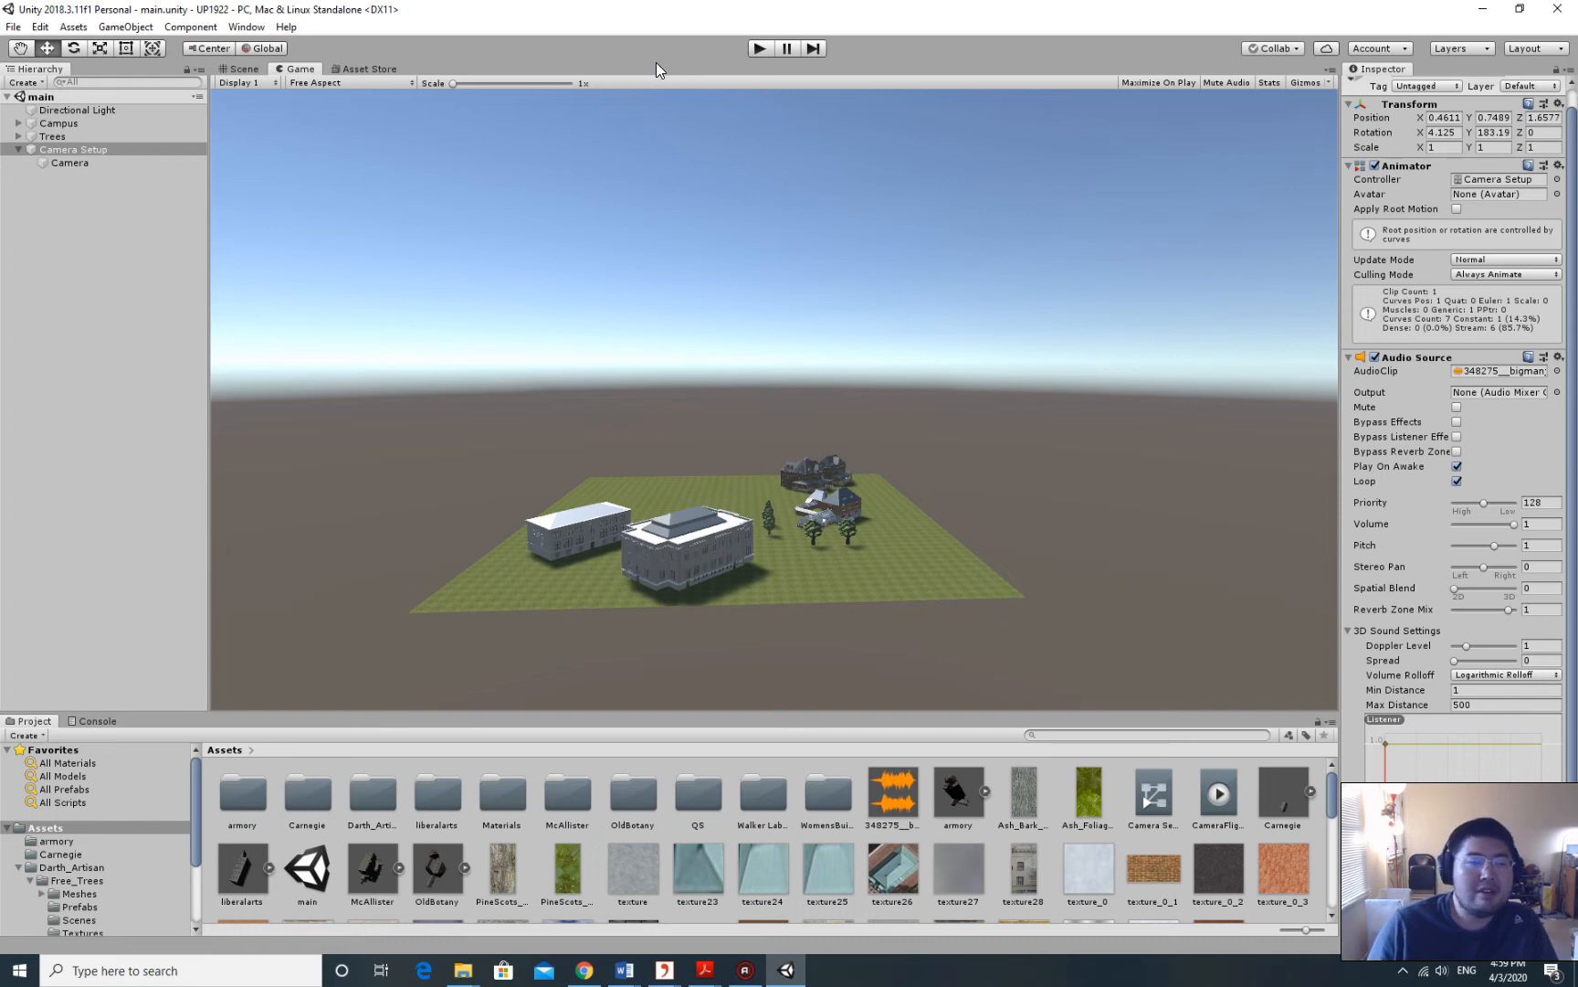
In Build Settings, add the open main scene and start the PC standalone build.
{"action": "left_click", "coordinate": [12, 28]}
{"action": "left_click", "coordinate": [15, 29]}
{"action": "left_click", "coordinate": [14, 30]}
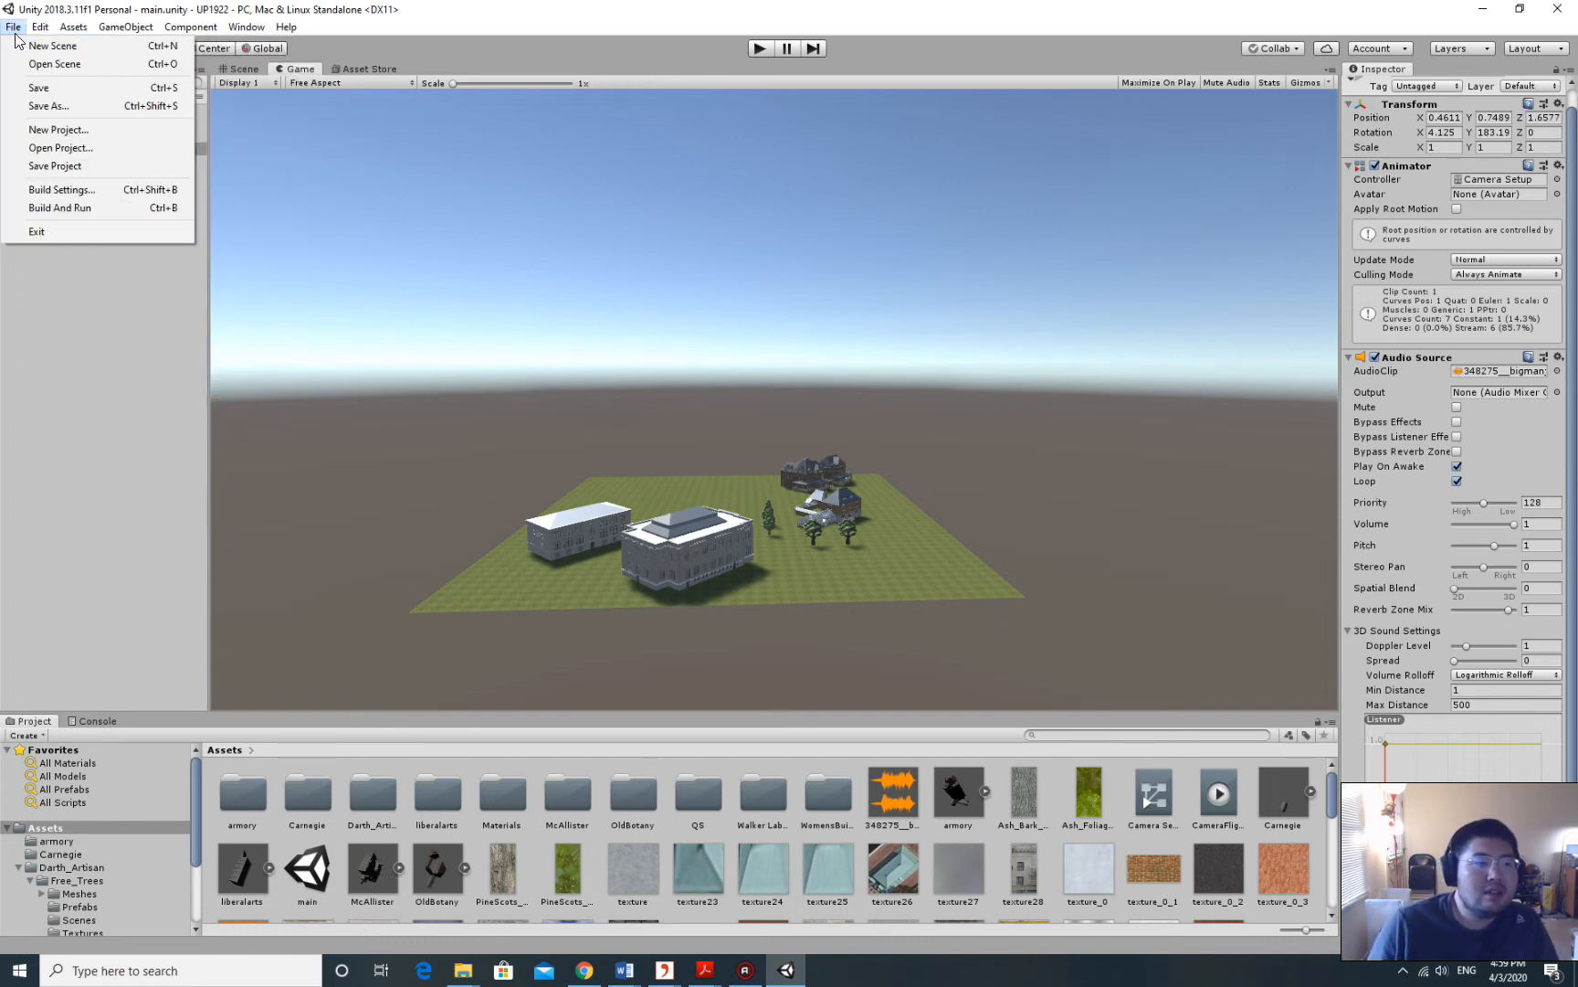
{"action": "left_click", "coordinate": [84, 196]}
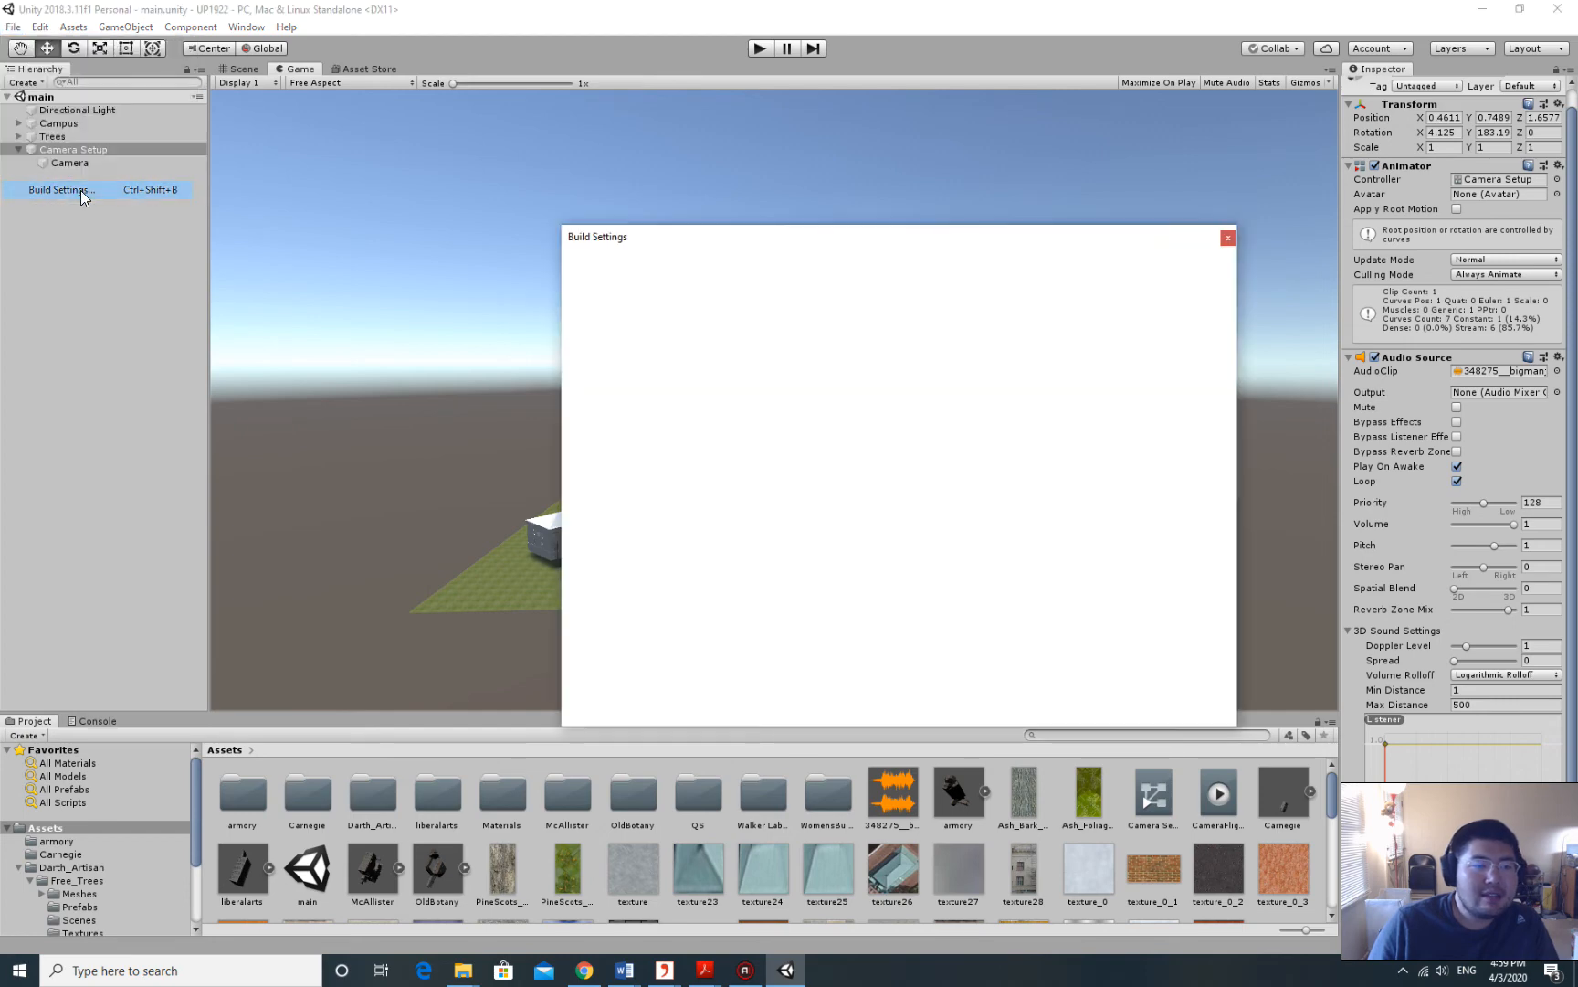
{"action": "left_click_drag", "start_coordinate": [775, 247], "coordinate": [647, 151]}
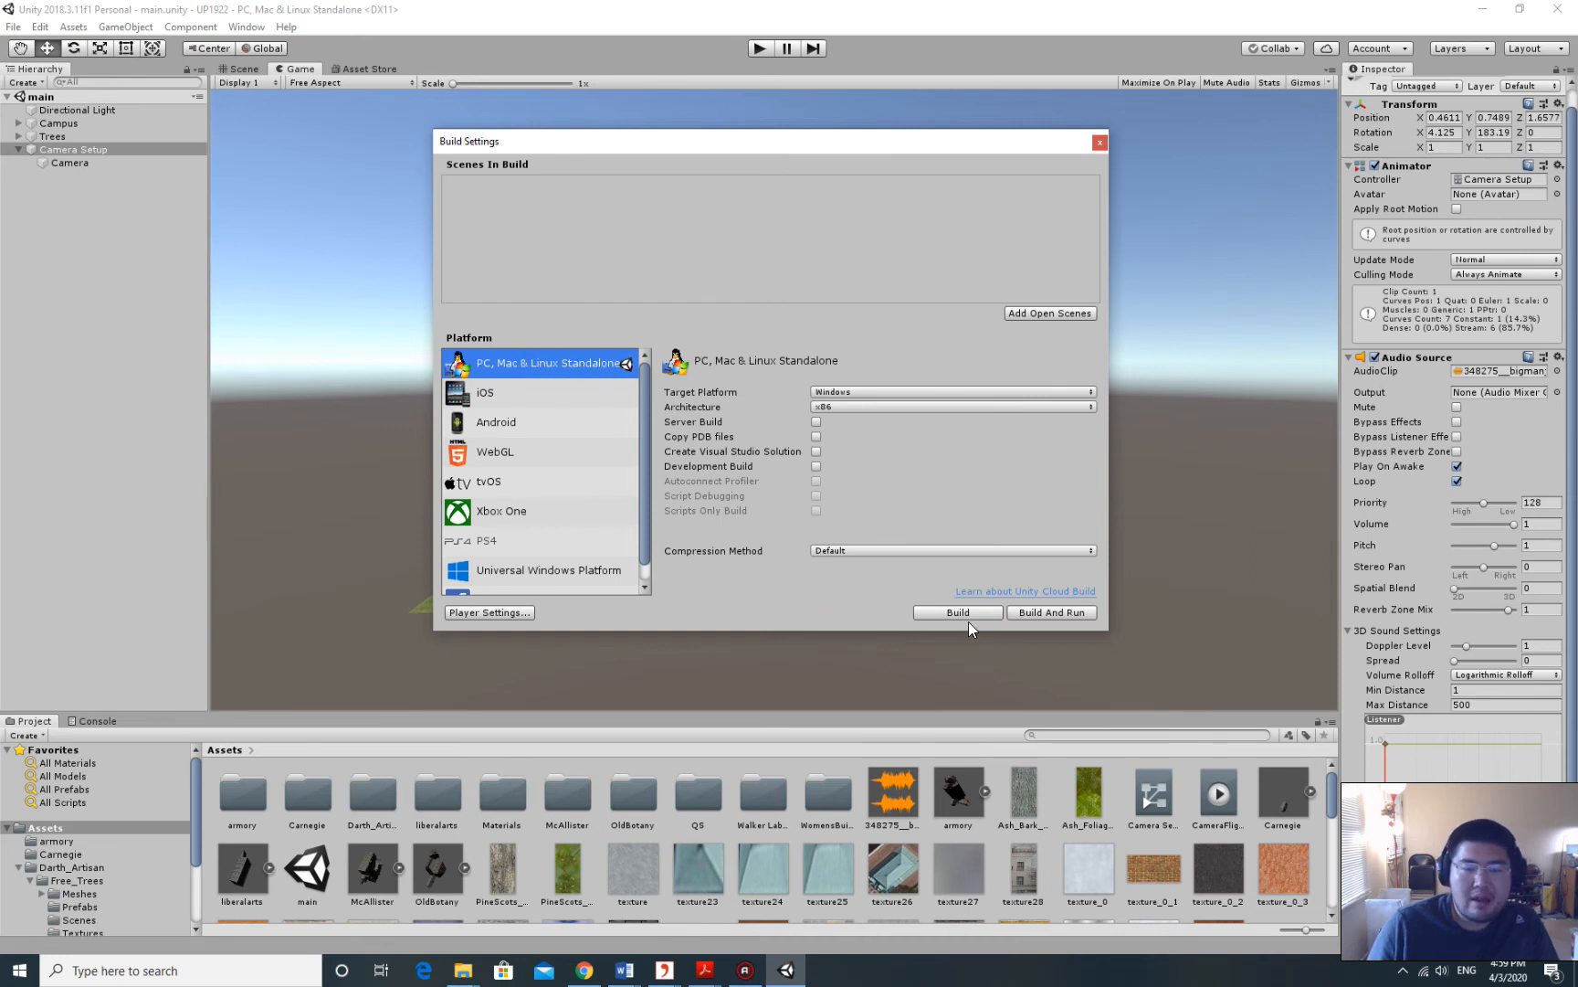
{"action": "left_click", "coordinate": [1063, 312]}
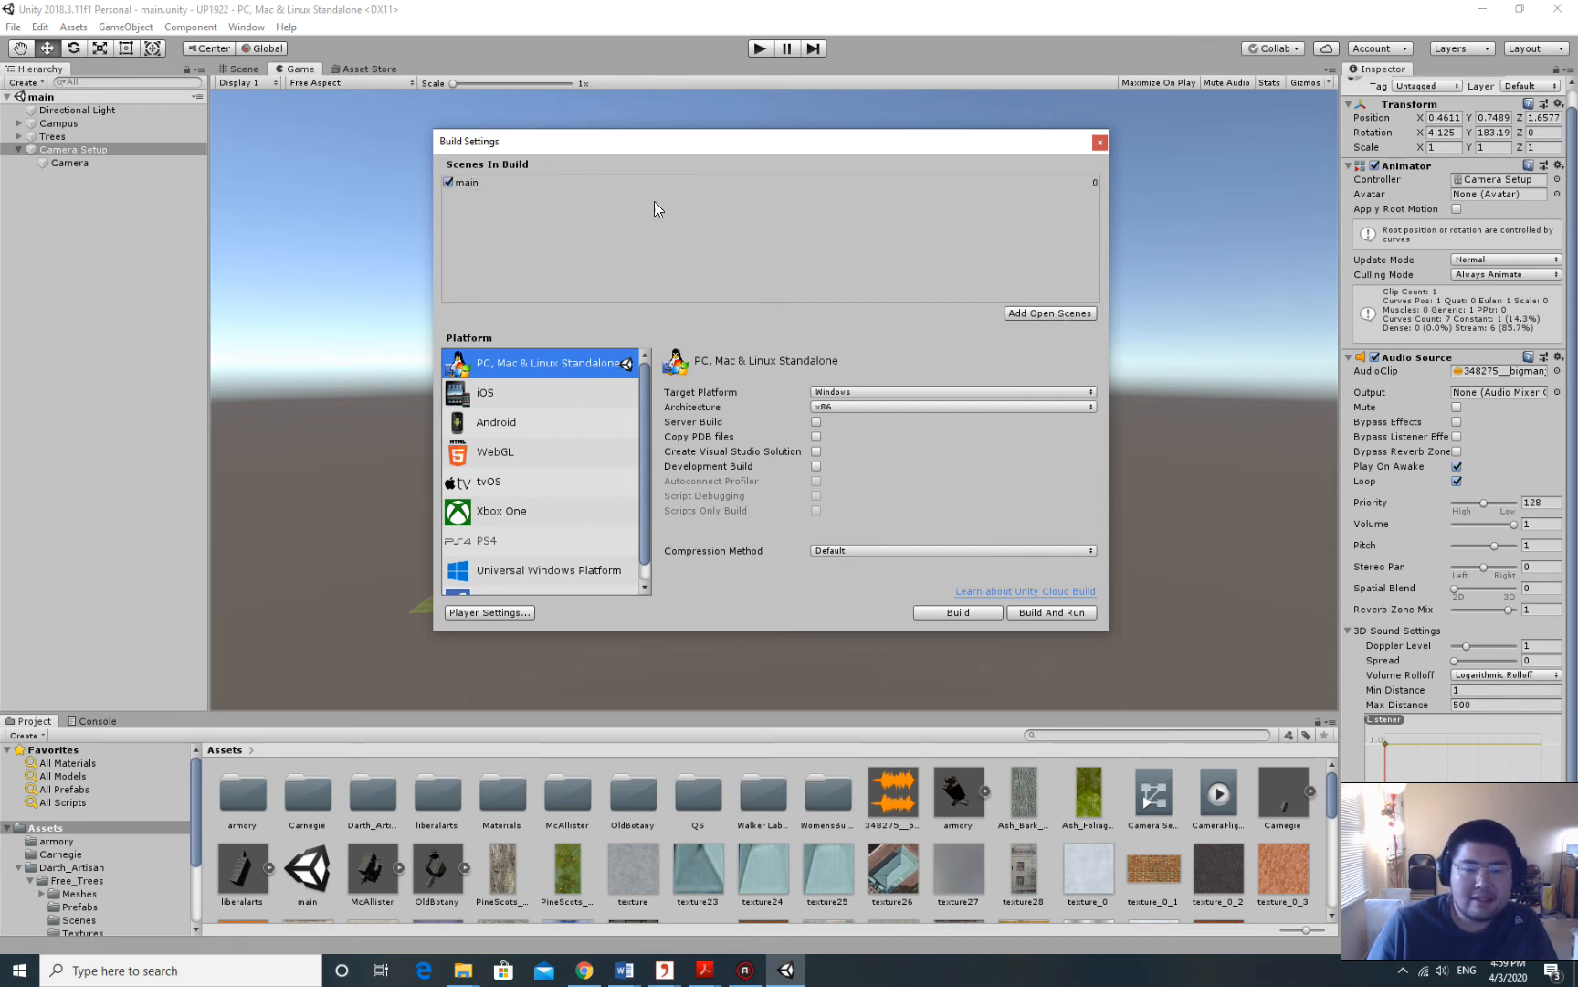
{"action": "left_click", "coordinate": [976, 611]}
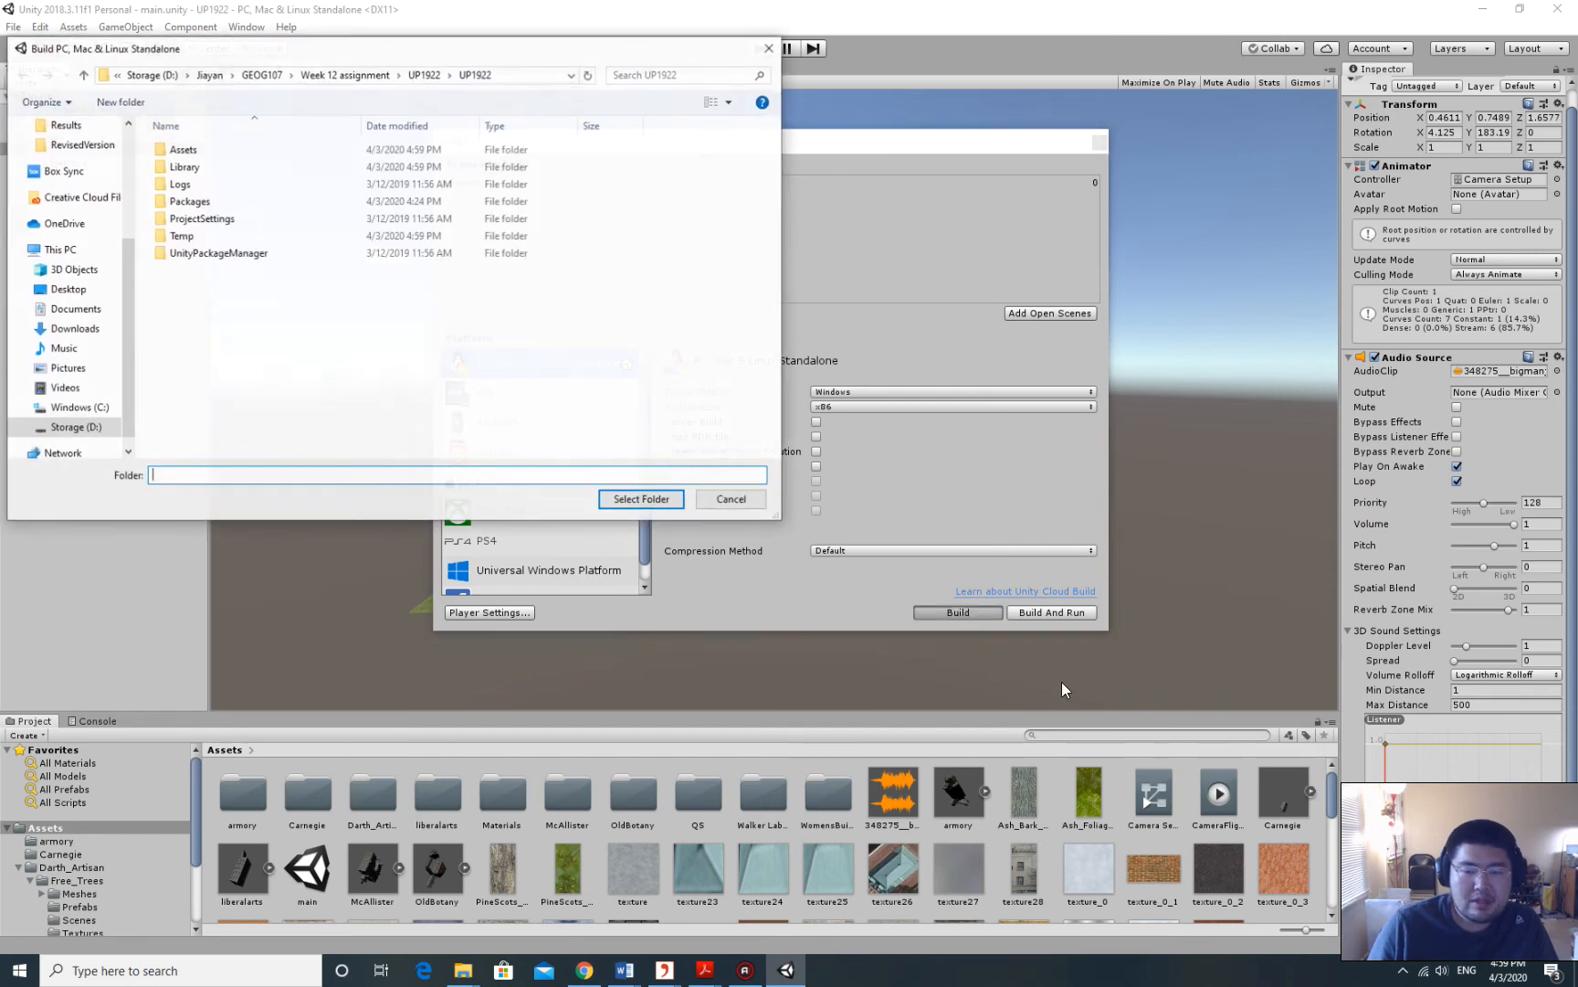
Create a new folder named Application inside the Week 12 assignment folder.
{"action": "left_click_drag", "start_coordinate": [467, 59], "coordinate": [997, 283]}
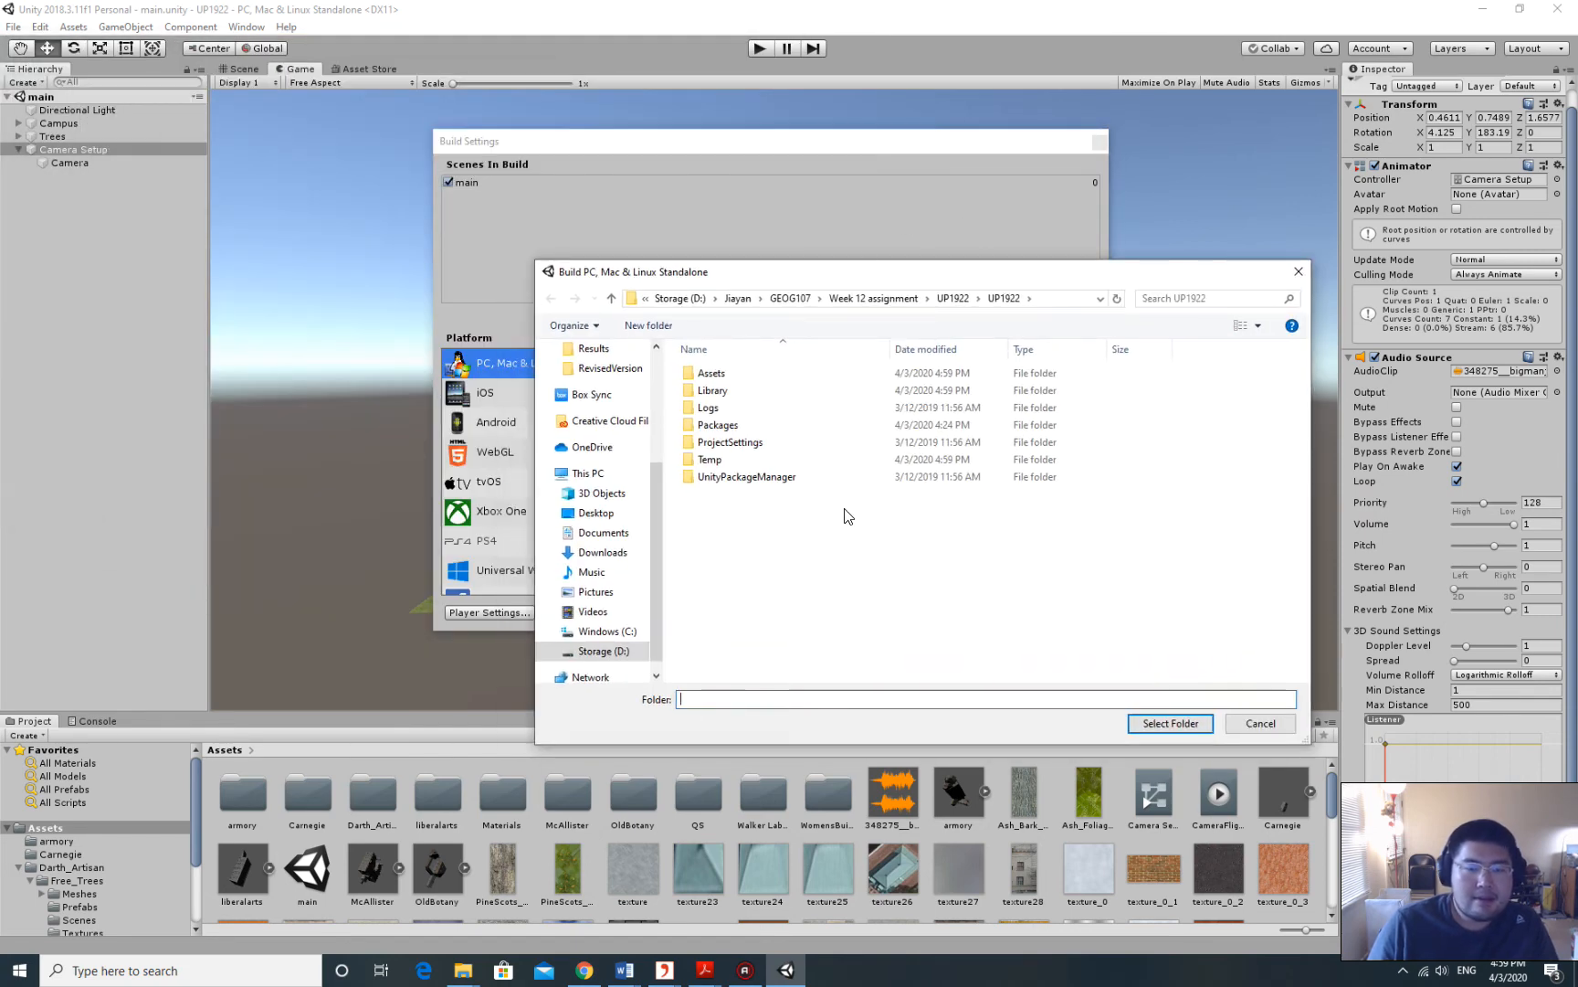
{"action": "left_click", "coordinate": [872, 299]}
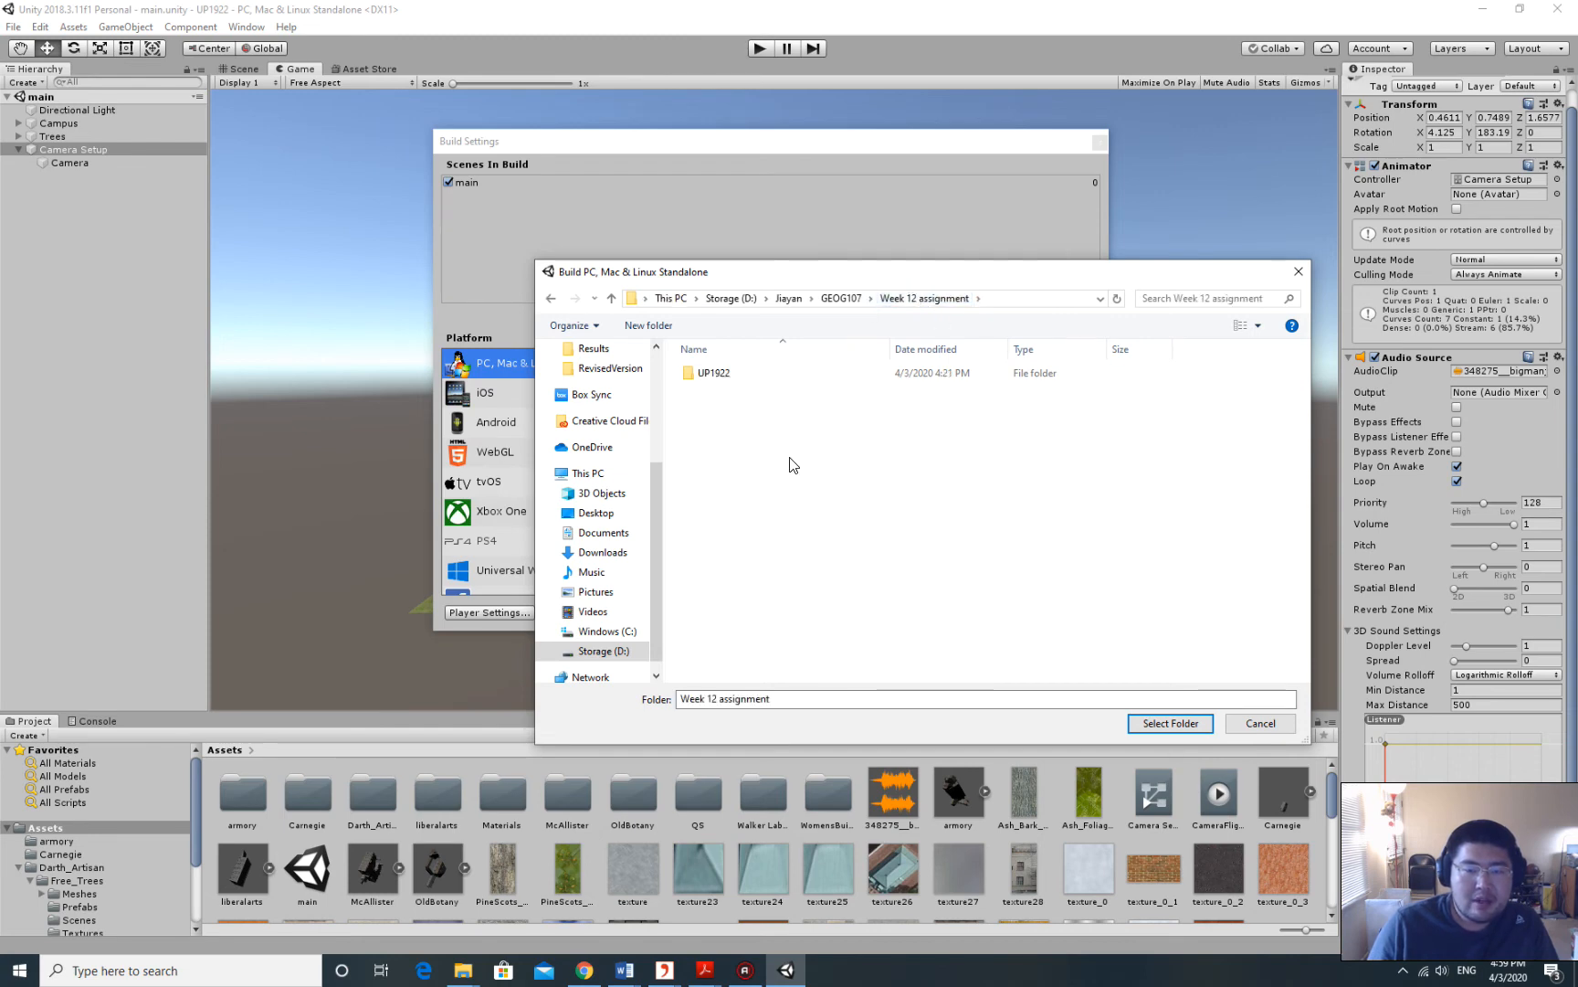
{"action": "right_click", "coordinate": [730, 436]}
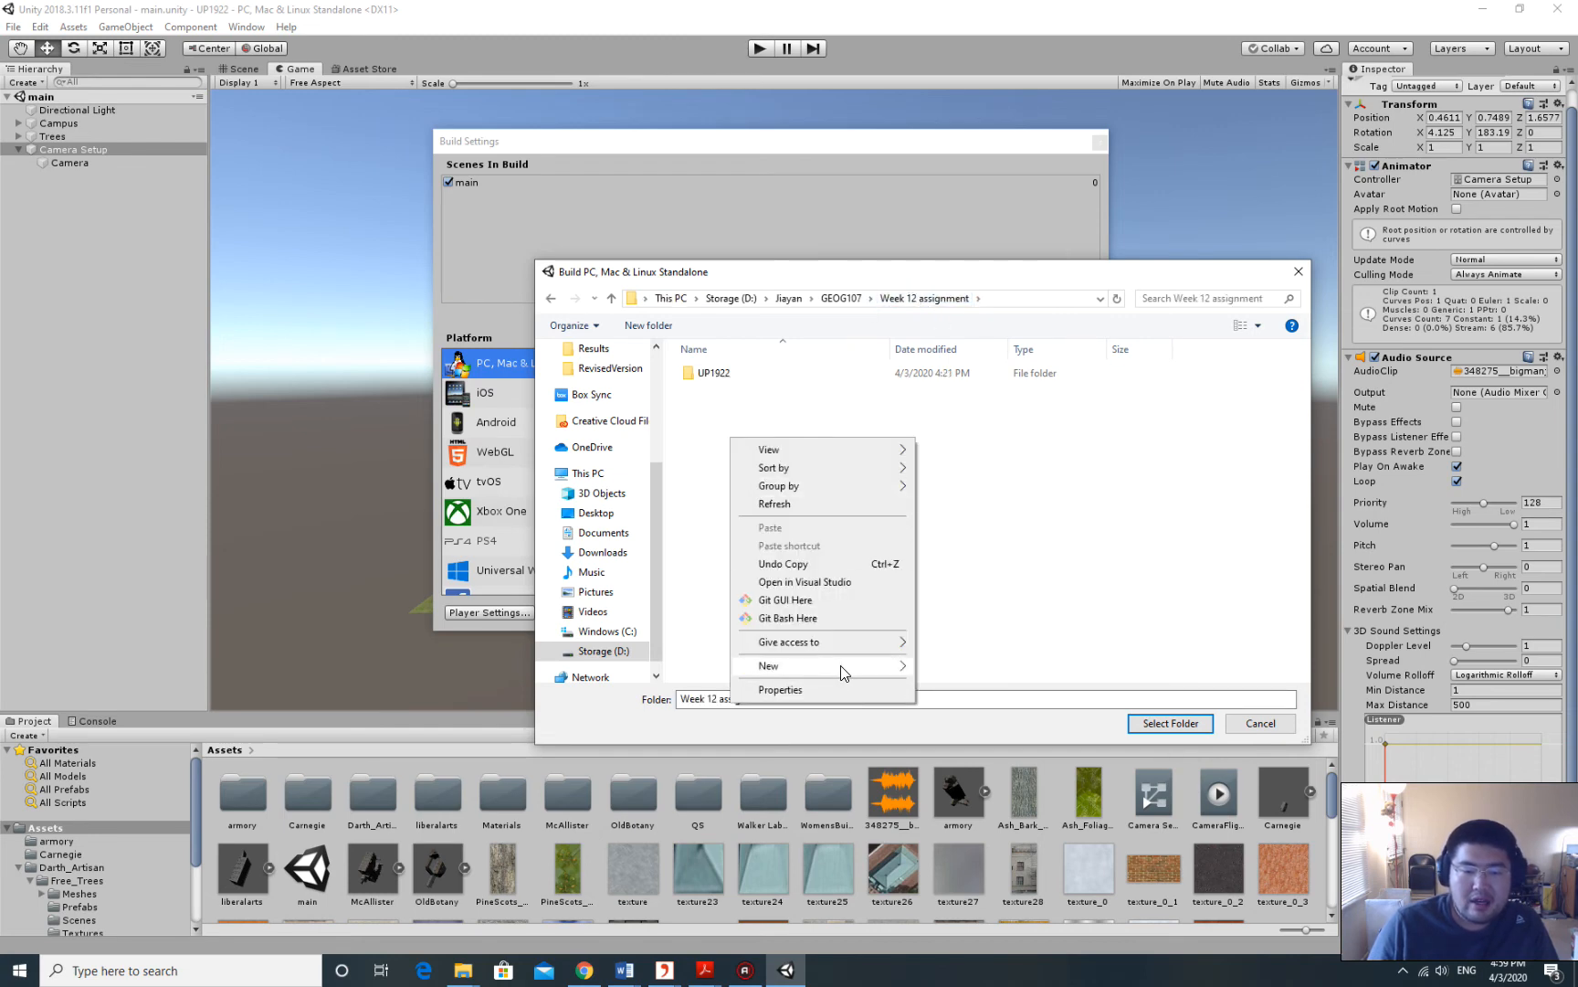
{"action": "mouse_move", "coordinate": [842, 673]}
{"action": "left_click", "coordinate": [950, 670]}
{"action": "type", "text": "Ap"}
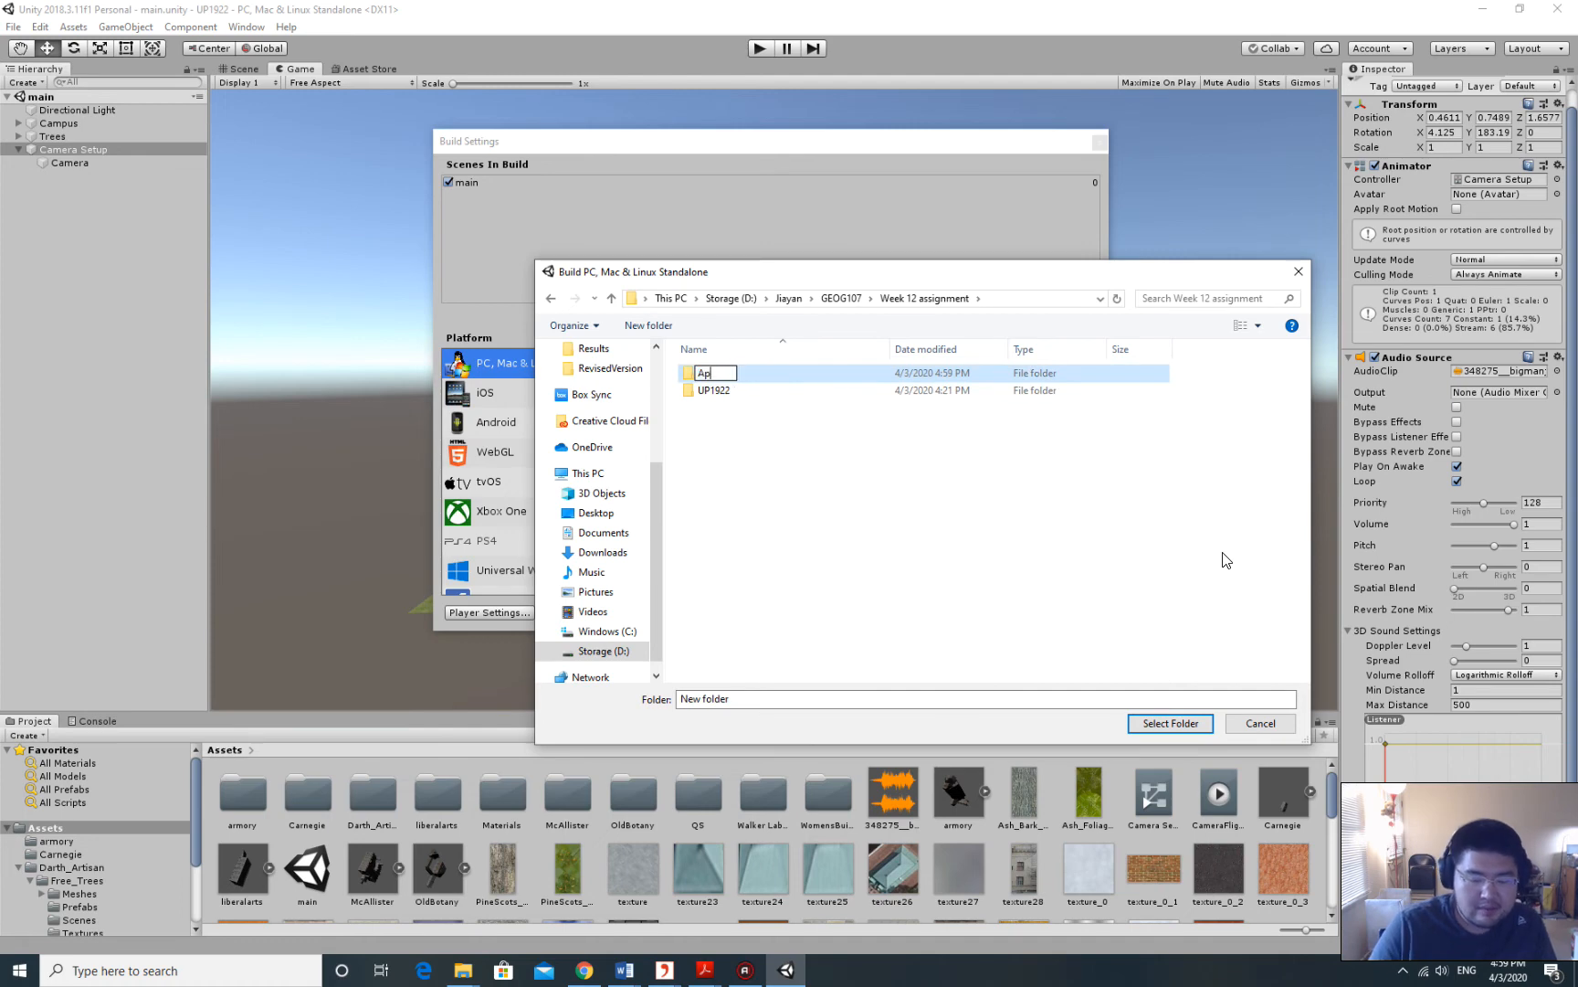
{"action": "type", "text": "plicat"}
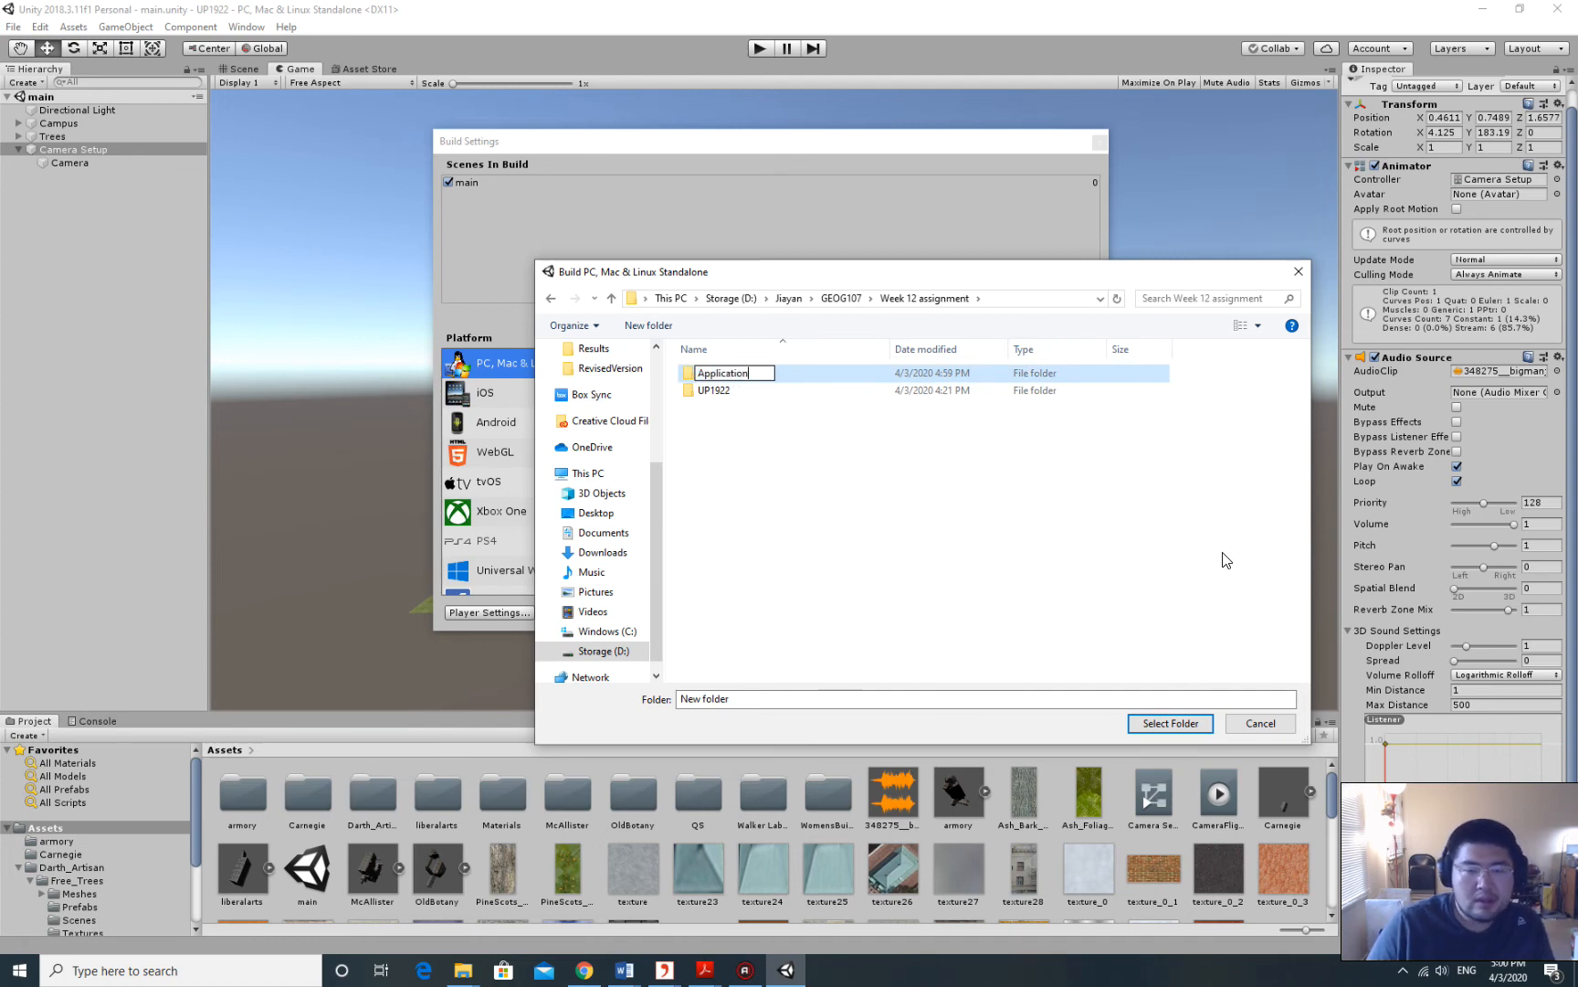
{"action": "type", "text": "ion"}
{"action": "key", "text": "Return"}
Choose the Application folder as the build target and run the standalone build.
{"action": "left_click", "coordinate": [737, 374]}
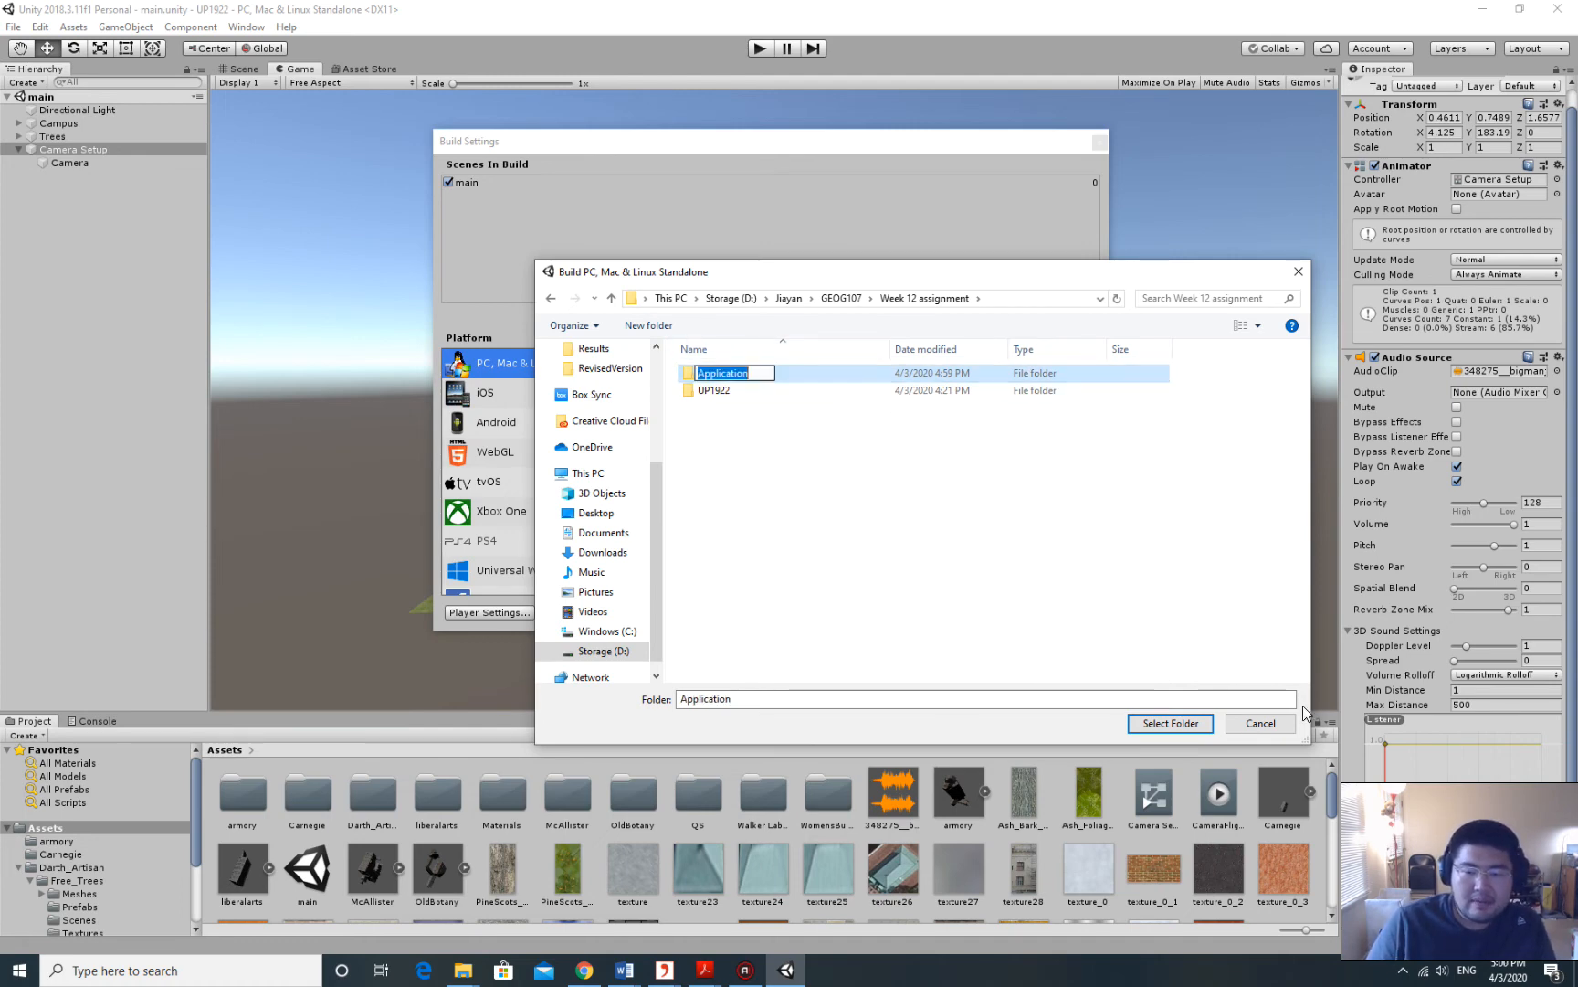
{"action": "left_click", "coordinate": [943, 559]}
{"action": "left_click", "coordinate": [730, 376]}
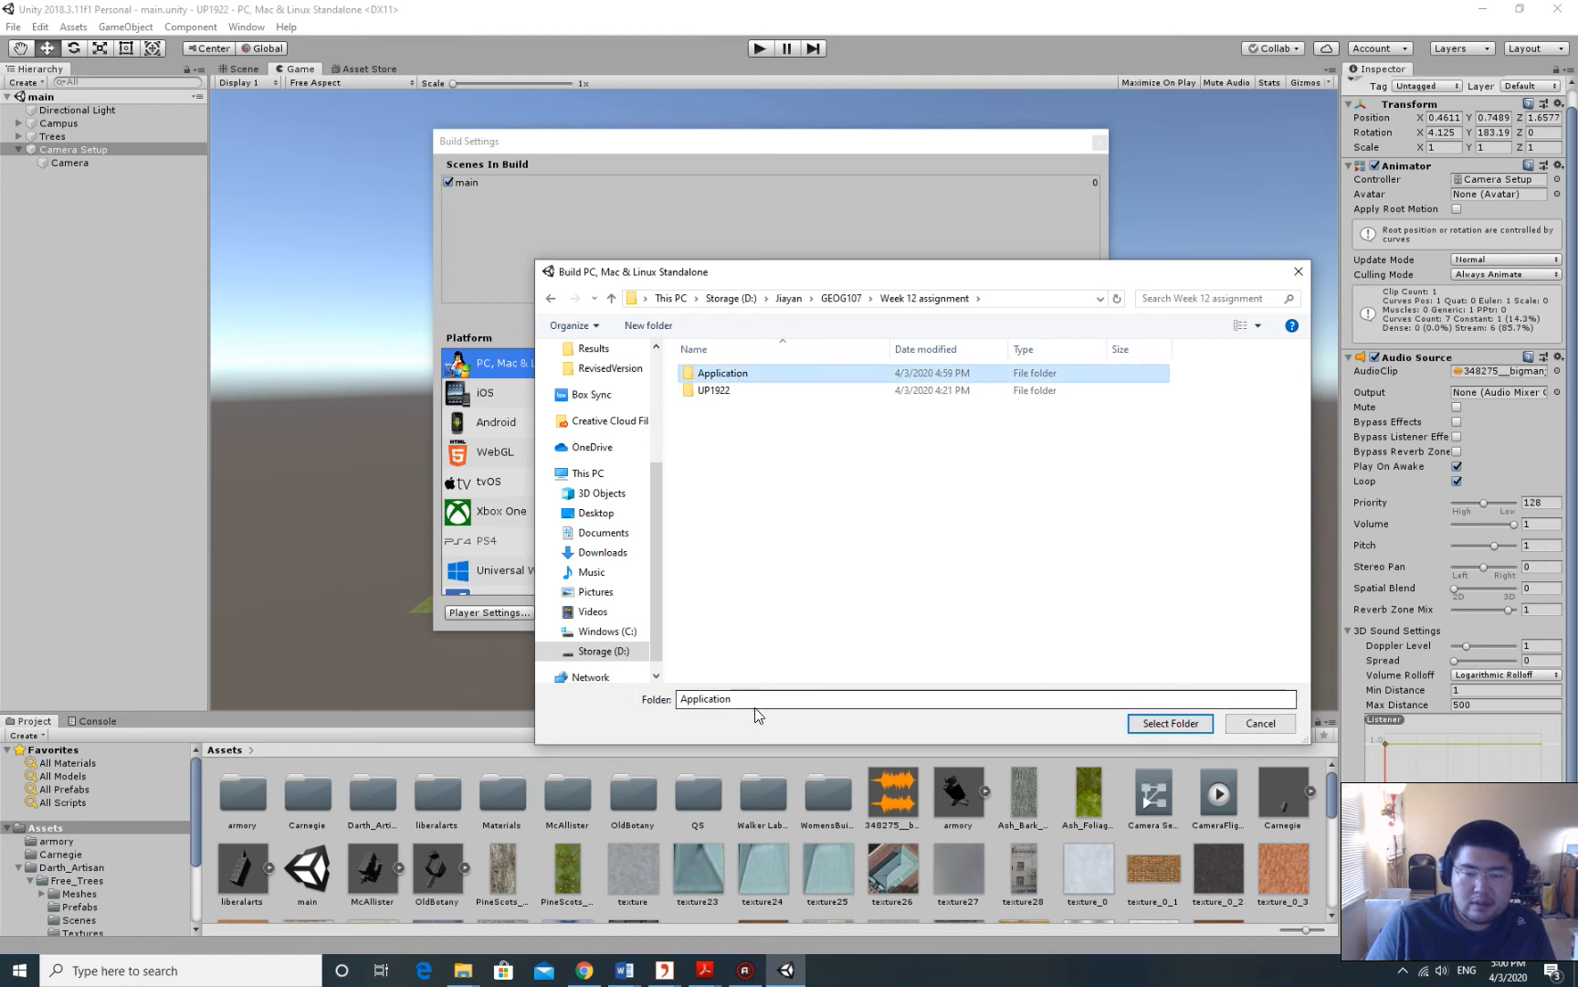
{"action": "left_click", "coordinate": [1192, 724]}
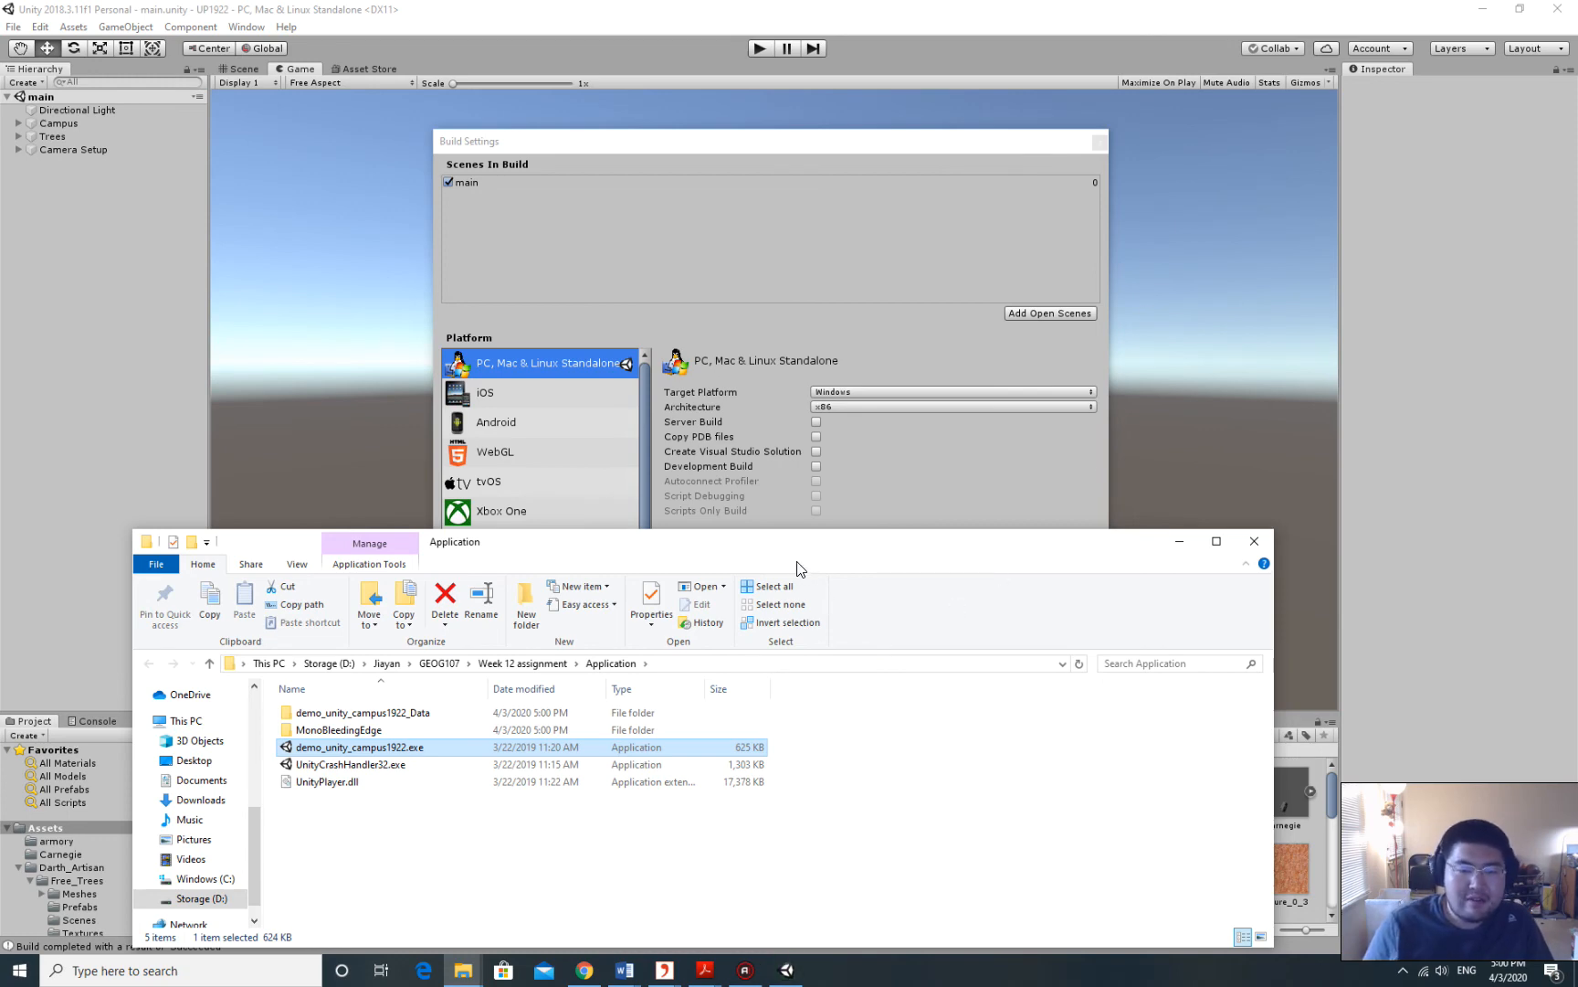
In a maximized Explorer, open the Application folder and launch demo_unity_campus1922.exe.
{"action": "left_click_drag", "start_coordinate": [797, 568], "coordinate": [997, 242]}
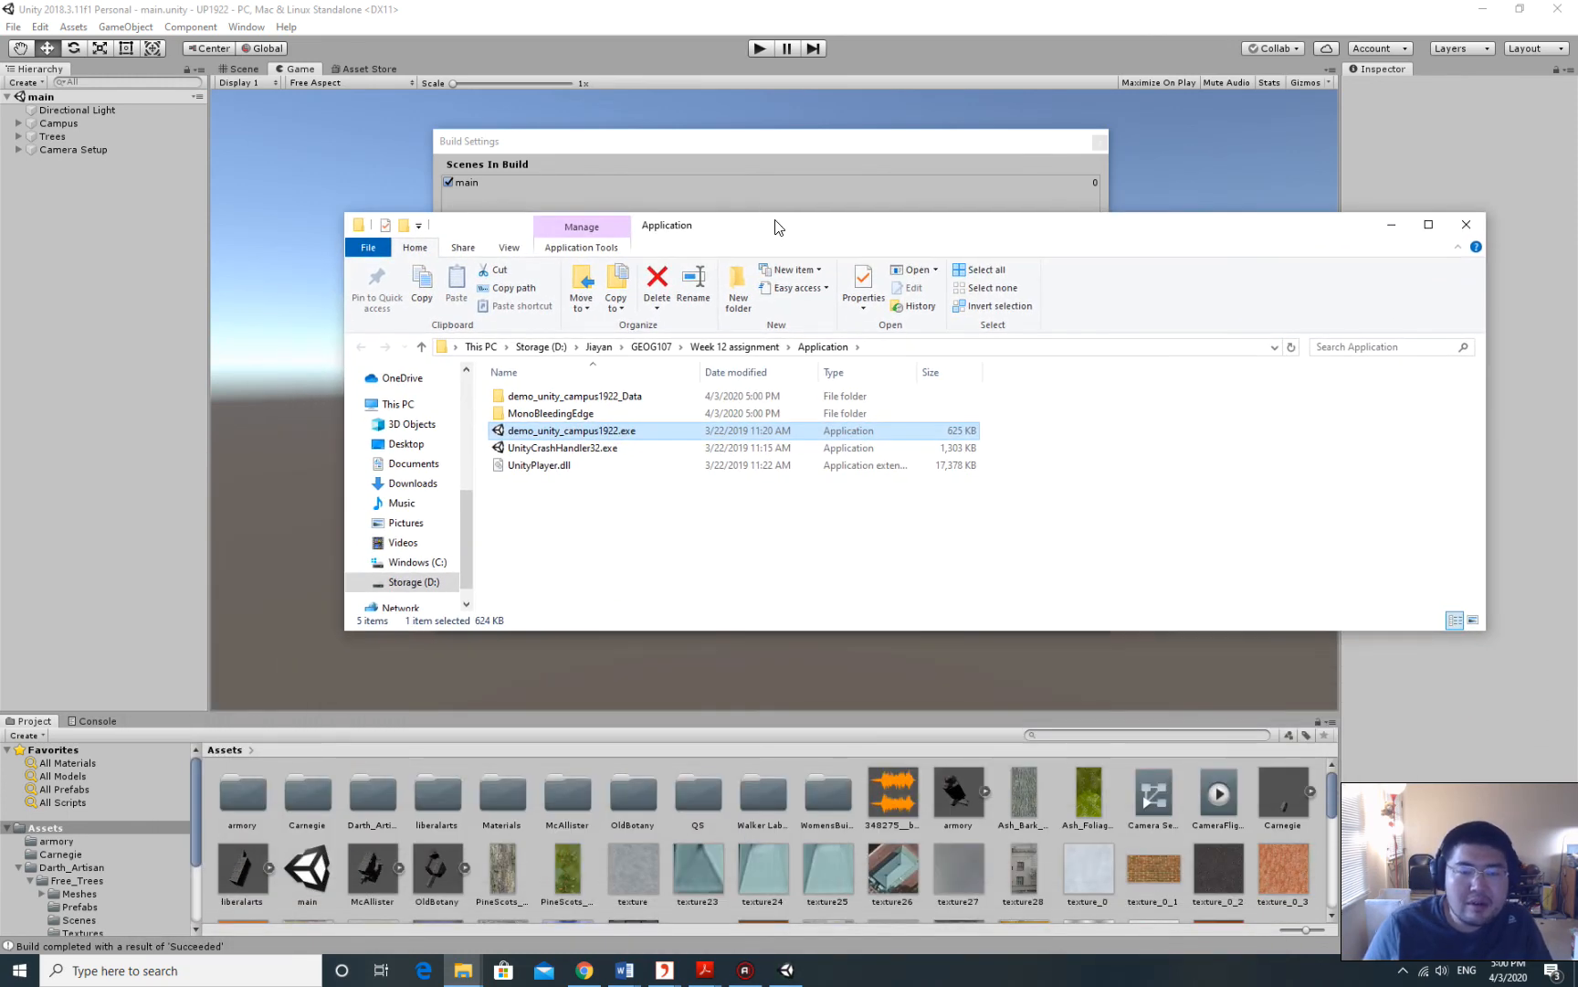
{"action": "left_click_drag", "start_coordinate": [776, 227], "coordinate": [698, 7]}
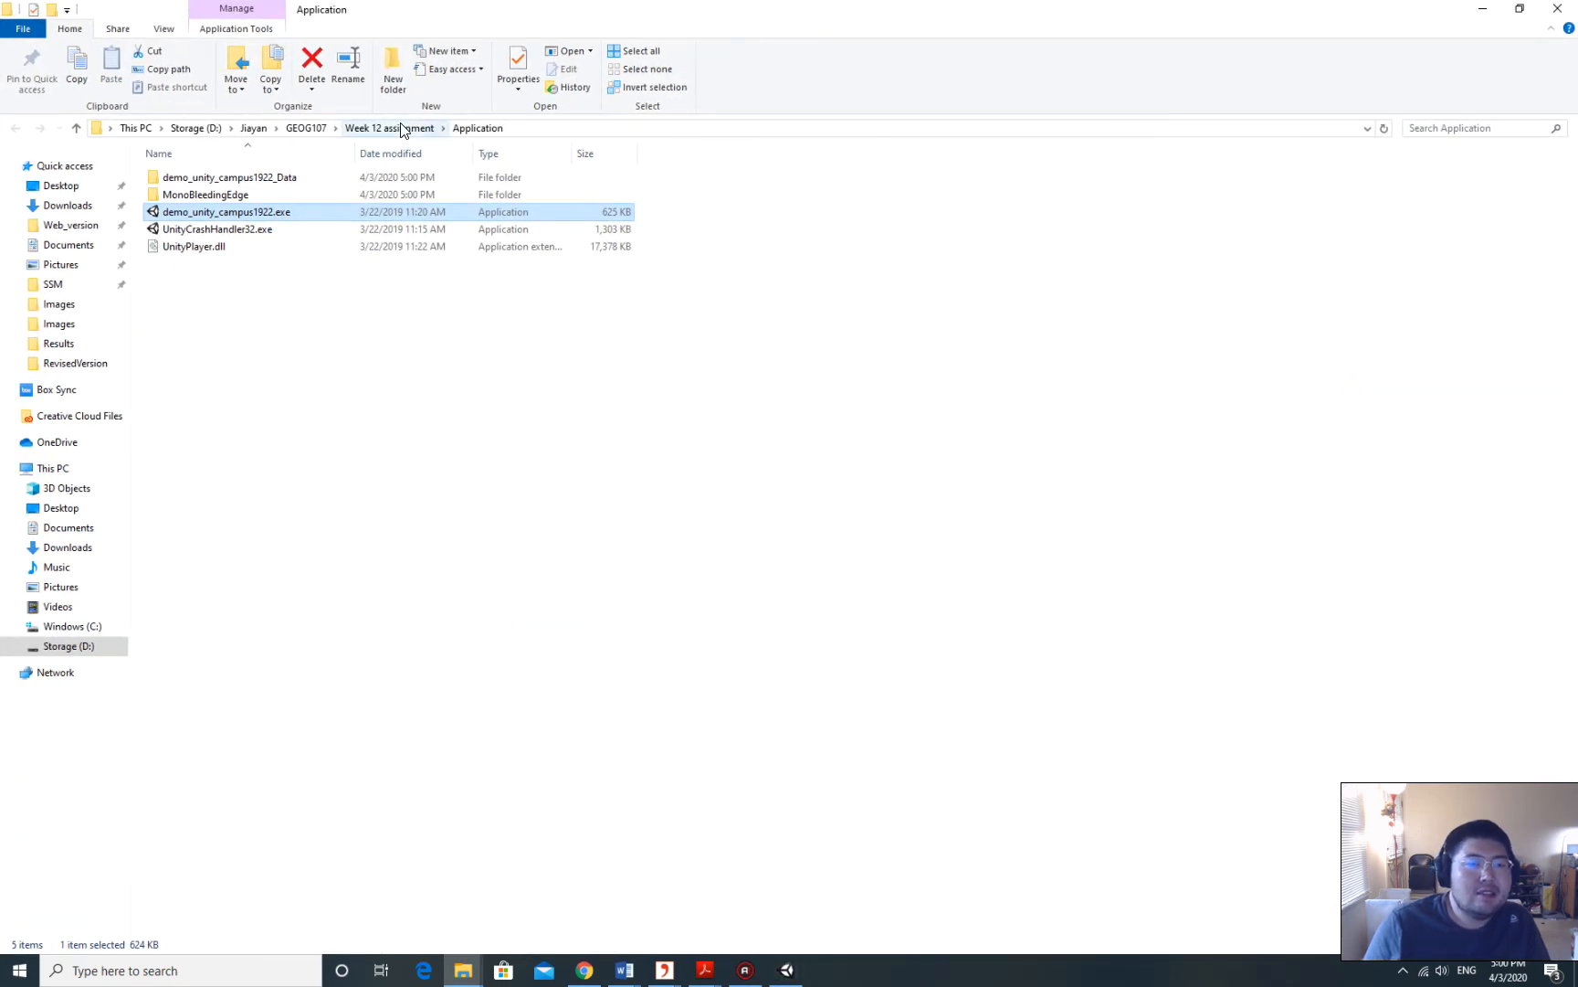
{"action": "left_click", "coordinate": [402, 129]}
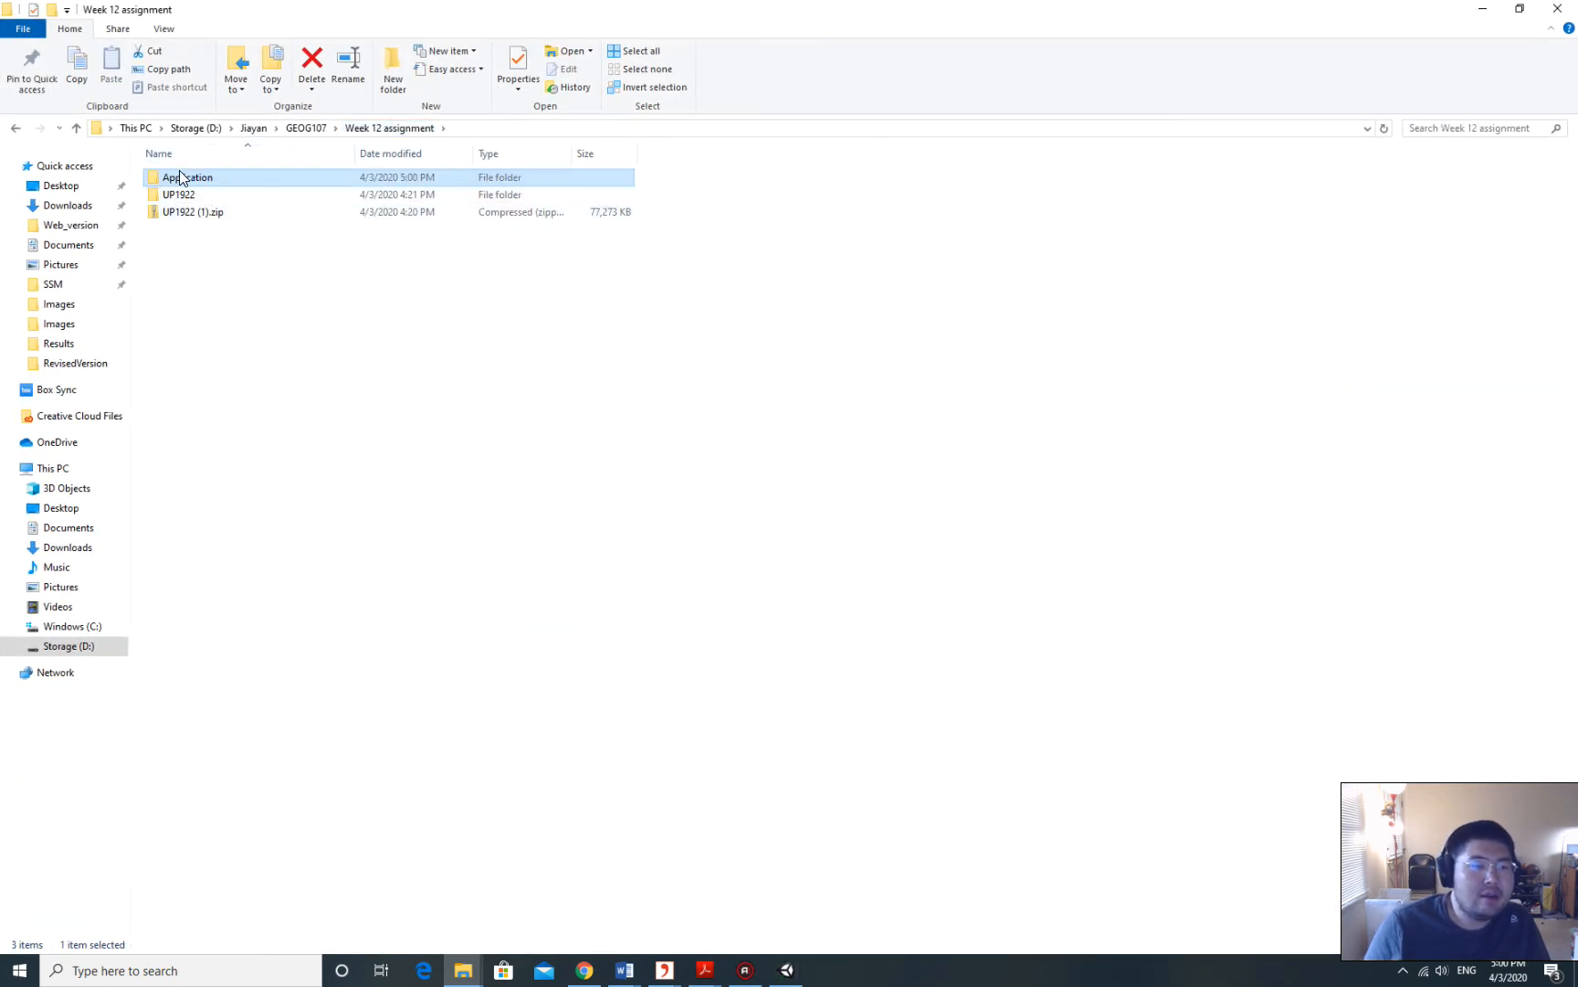
{"action": "double_click", "coordinate": [190, 181]}
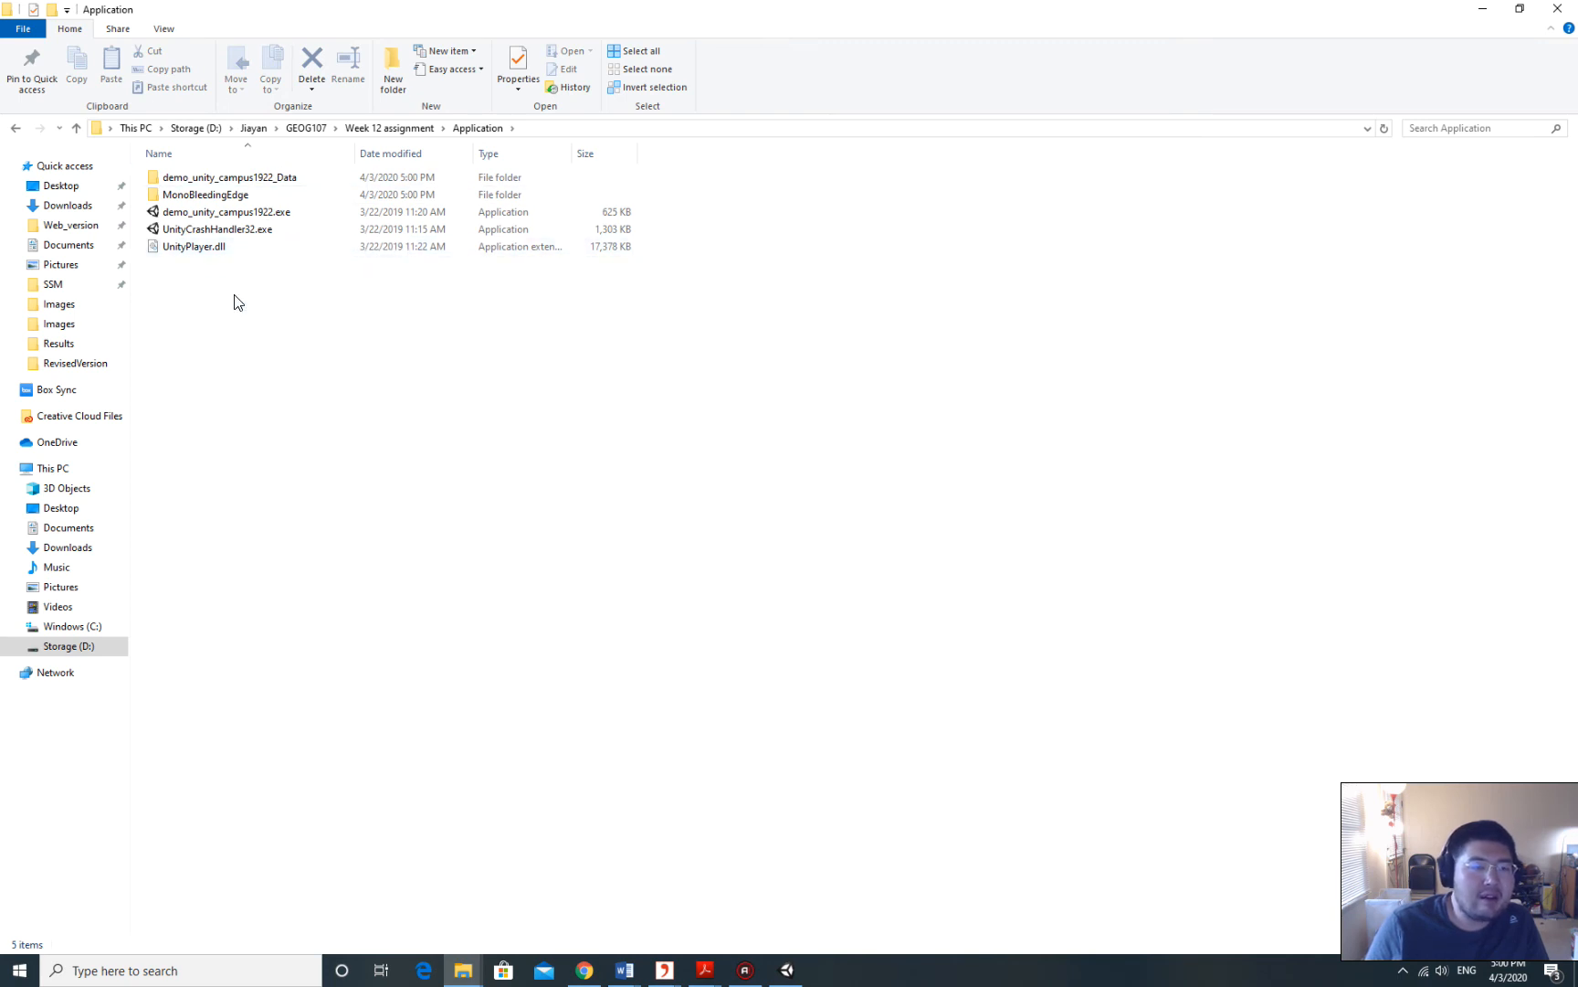
{"action": "left_click", "coordinate": [204, 232]}
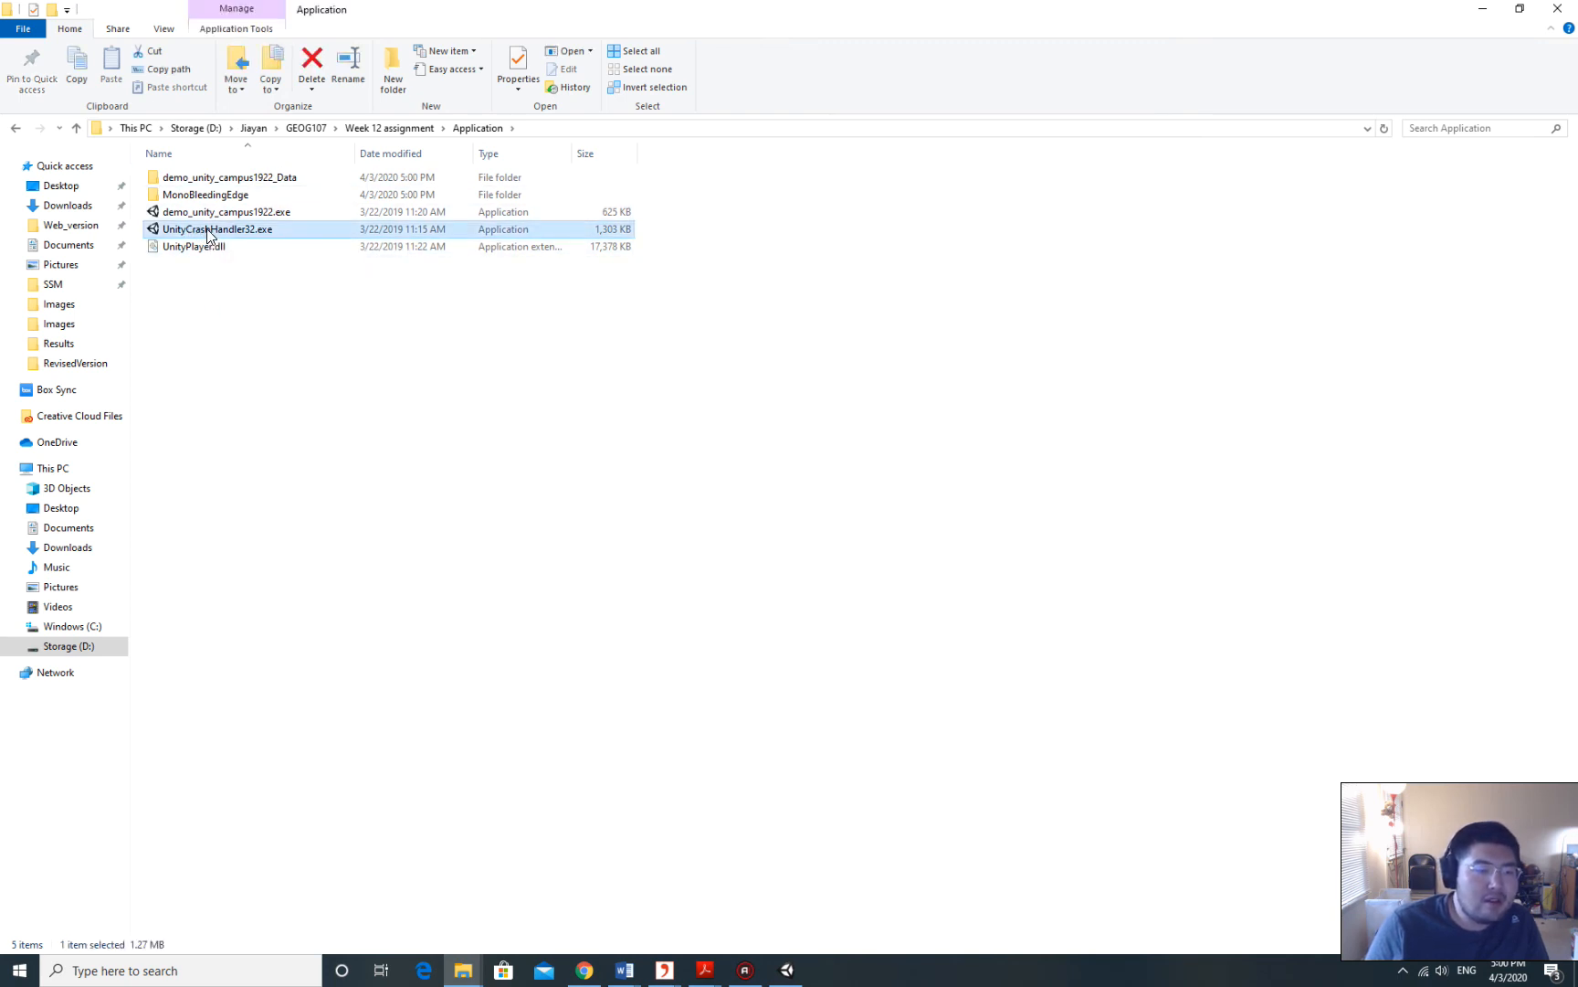
{"action": "left_click", "coordinate": [188, 213]}
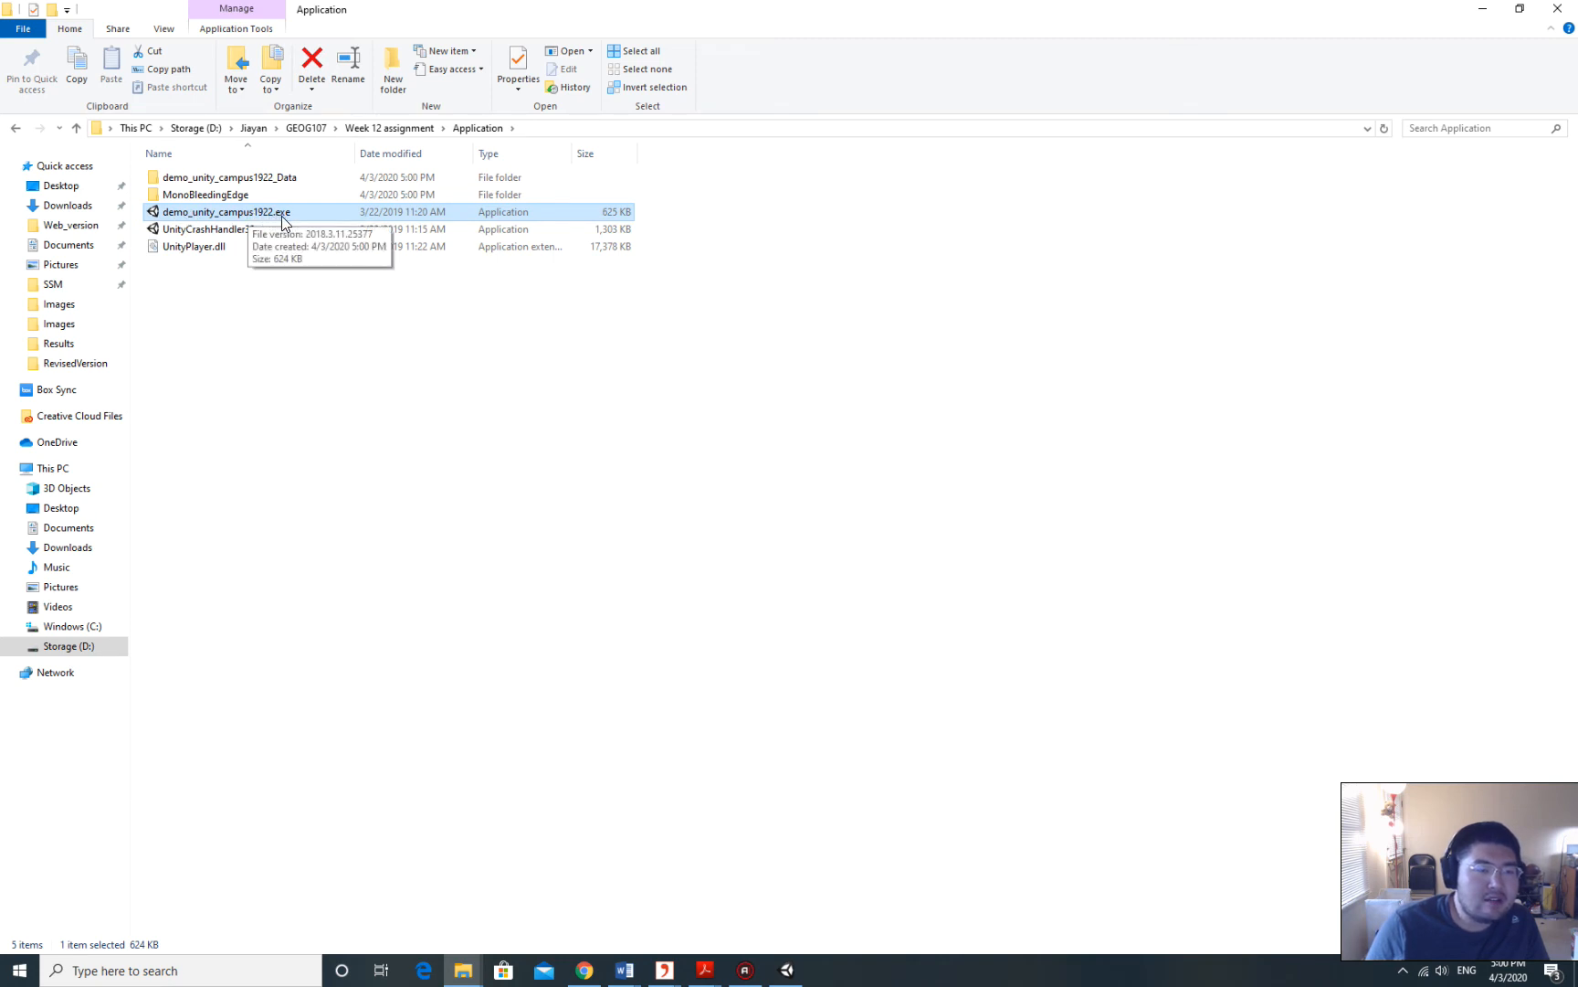
{"action": "double_click", "coordinate": [256, 216]}
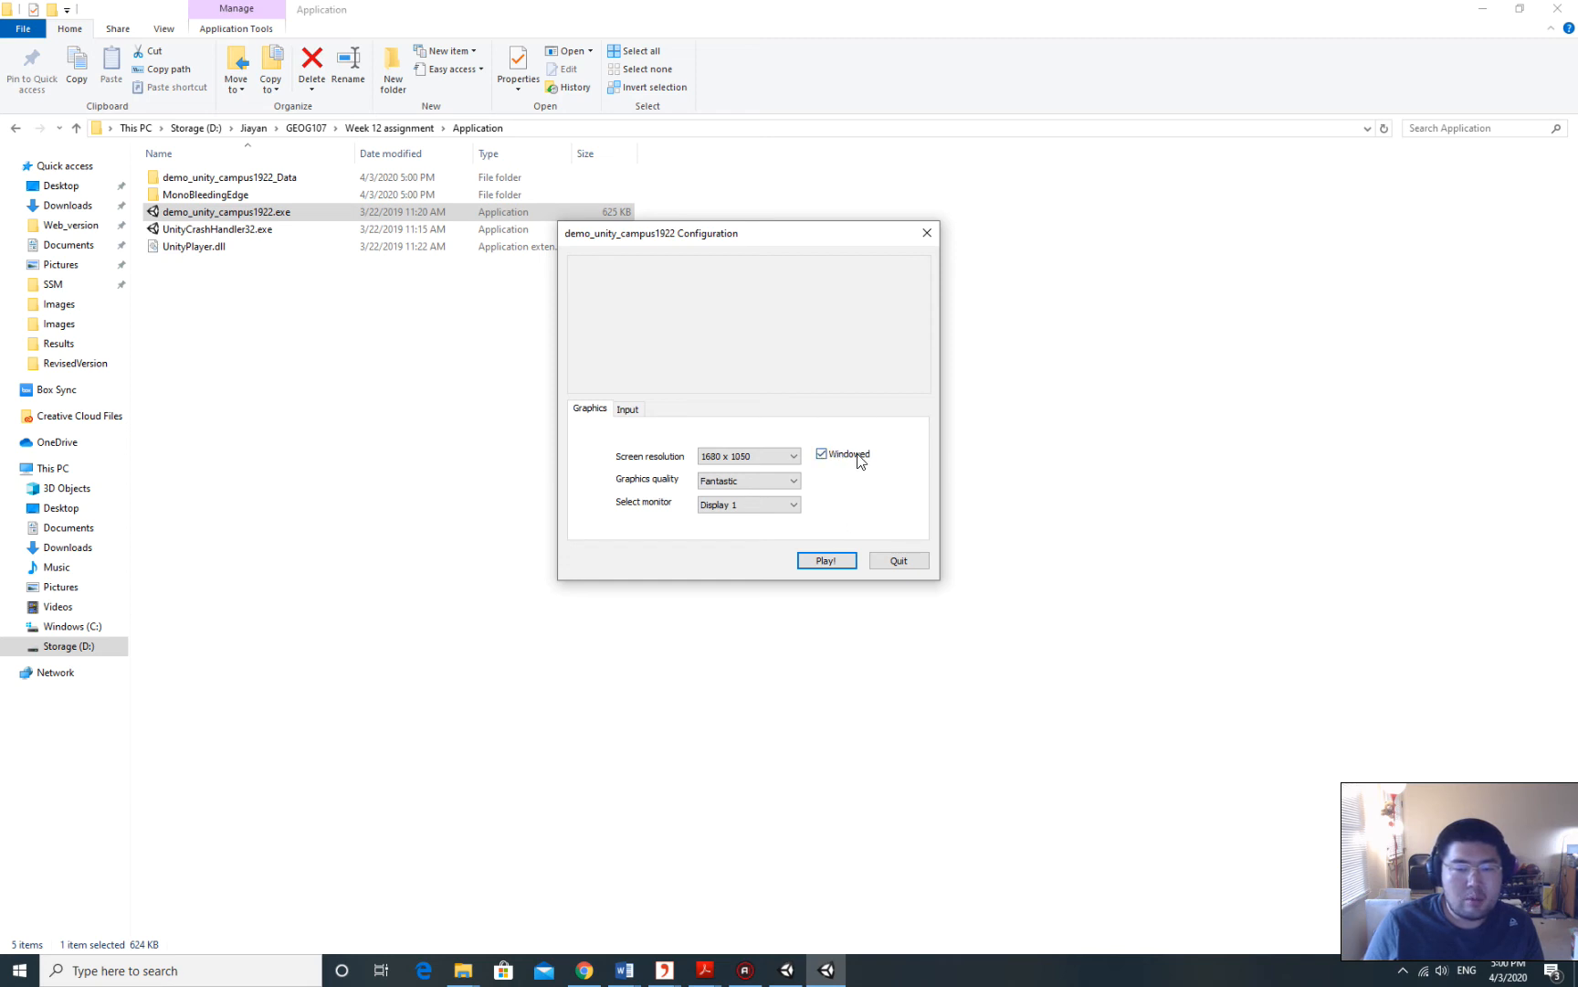
Play the campus flythrough, close the player, then select all five built files.
{"action": "left_click", "coordinate": [827, 560]}
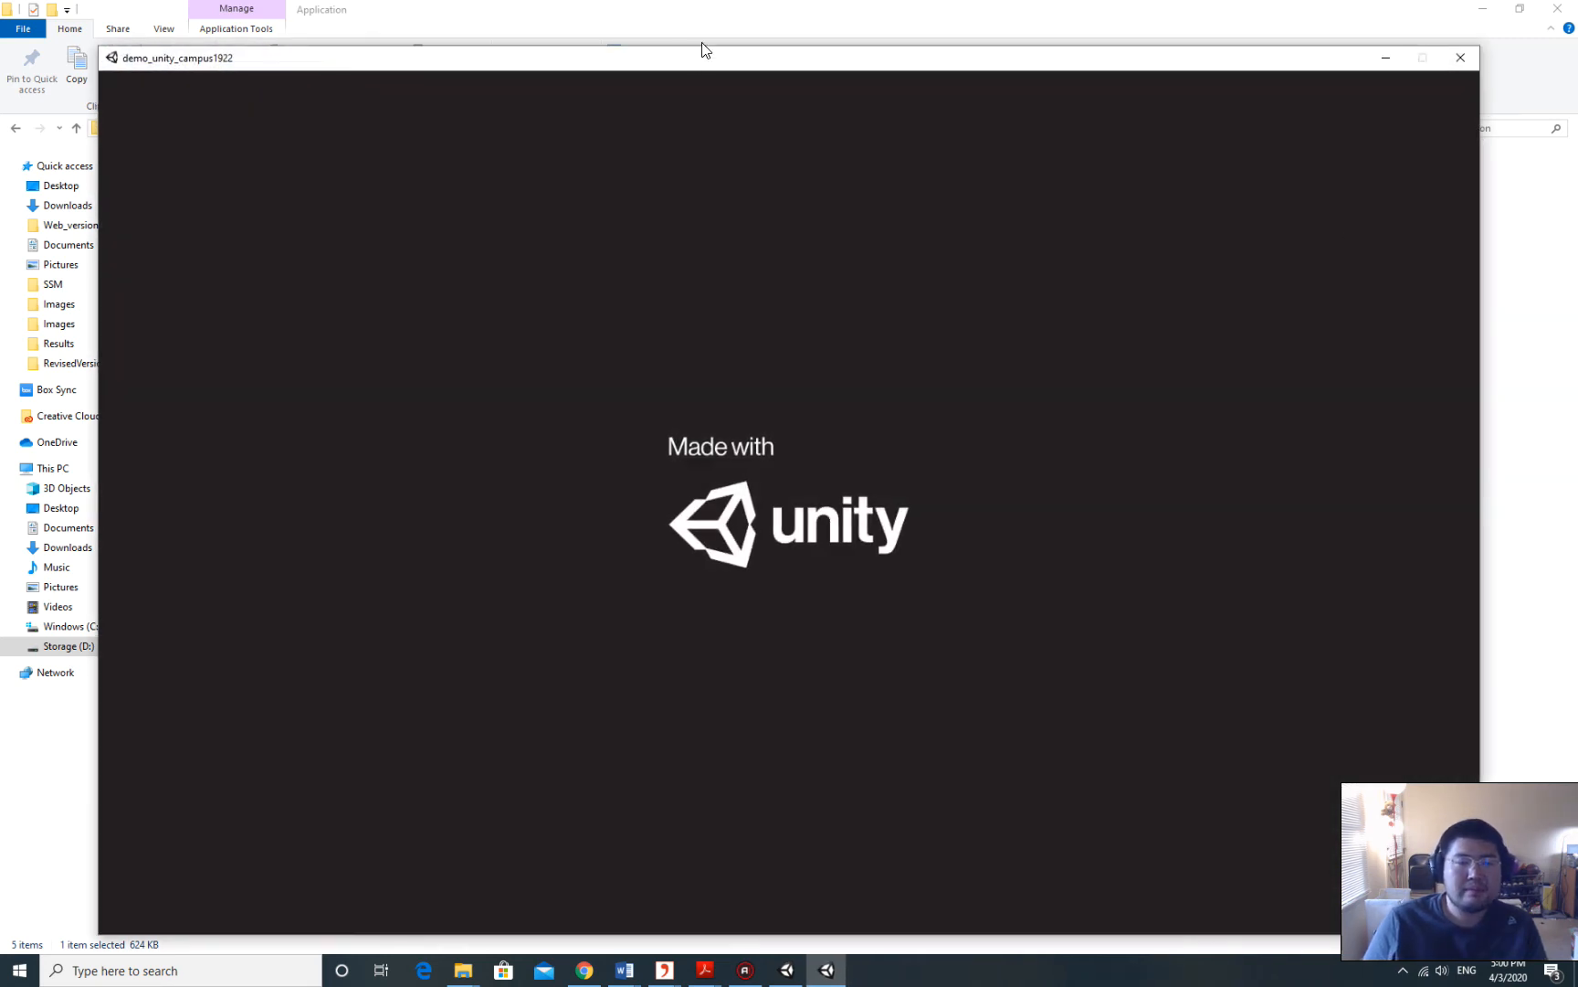
{"action": "left_click_drag", "start_coordinate": [559, 69], "coordinate": [543, 52]}
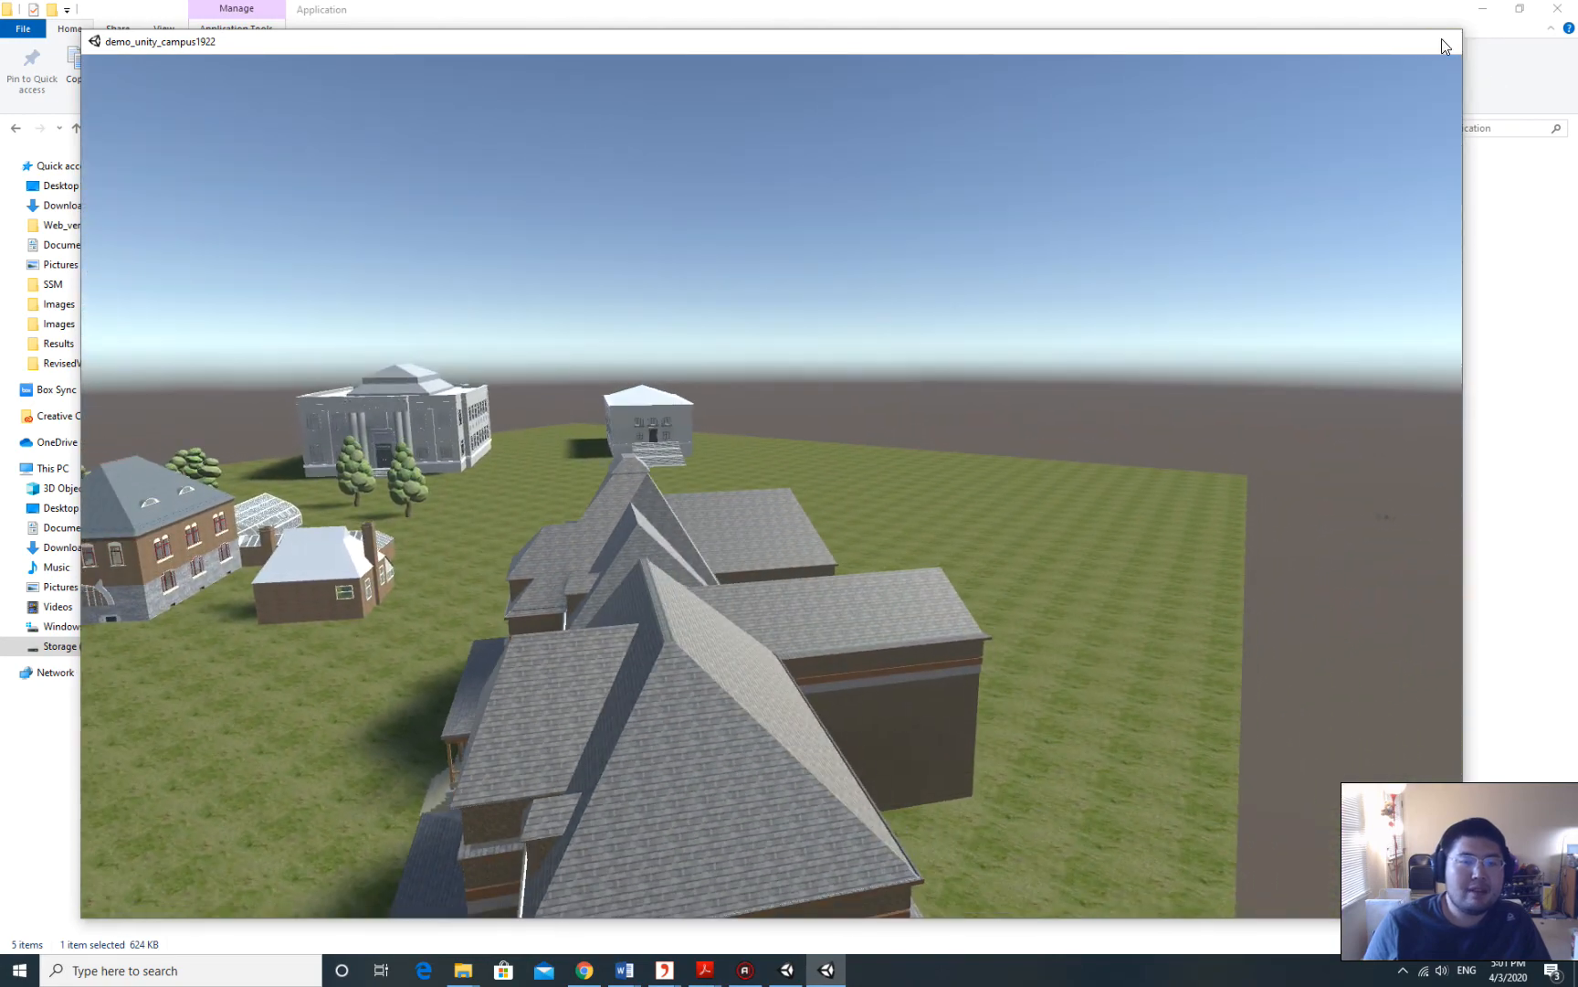
{"action": "left_click", "coordinate": [1442, 41]}
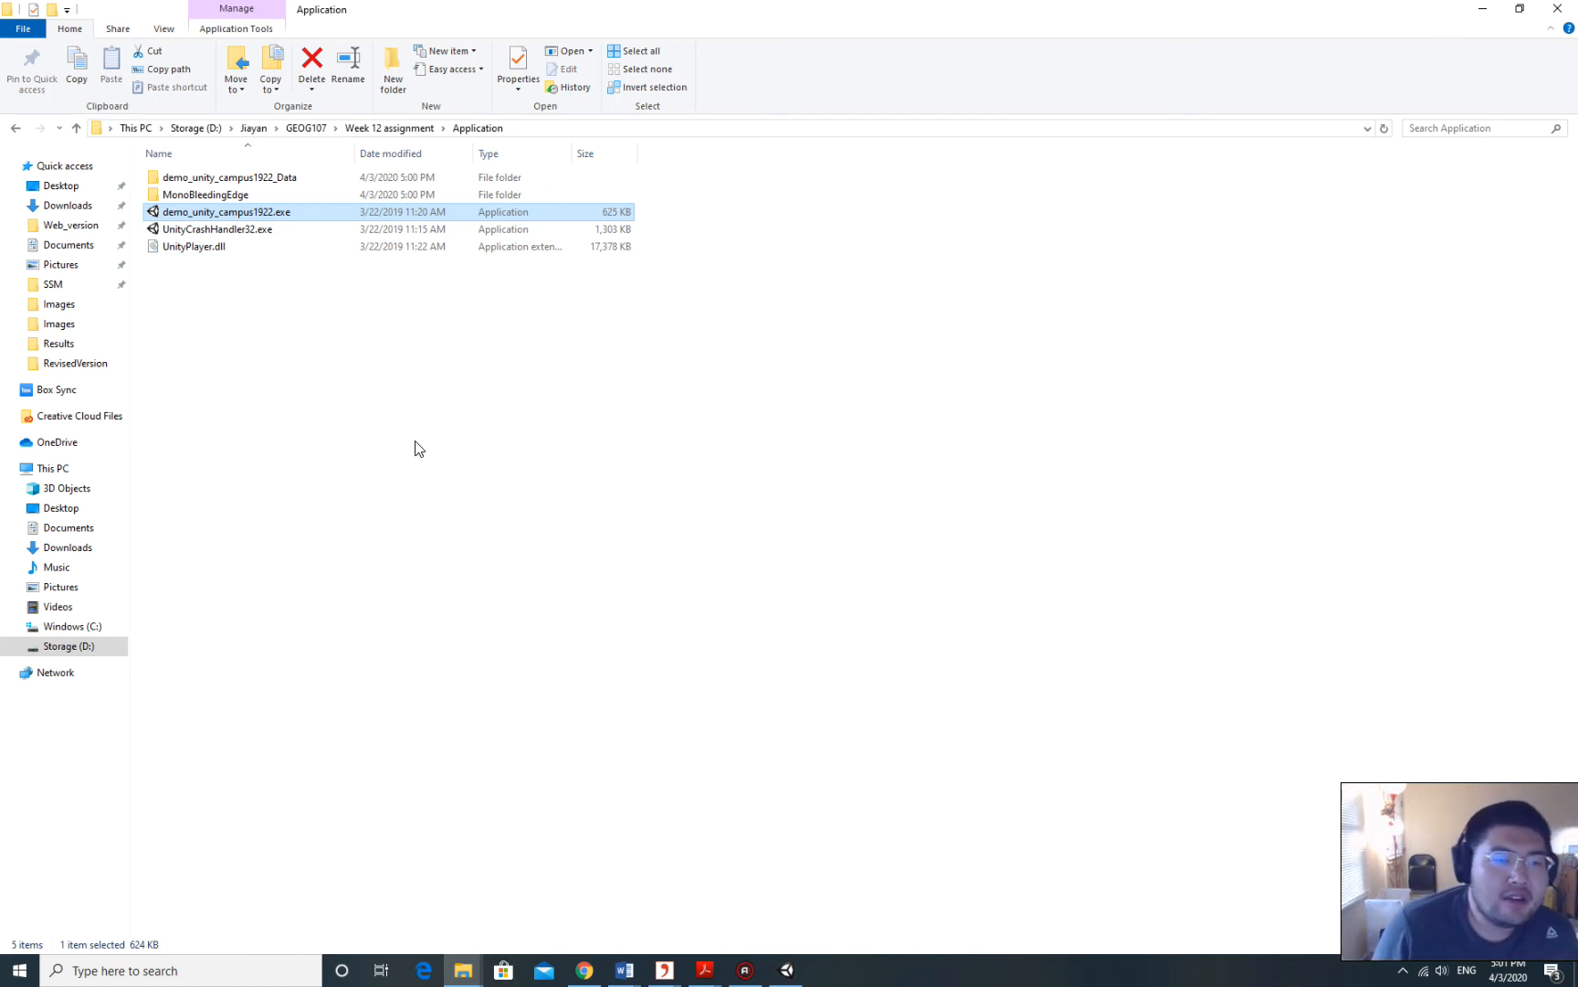
{"action": "left_click_drag", "start_coordinate": [336, 436], "coordinate": [634, 168]}
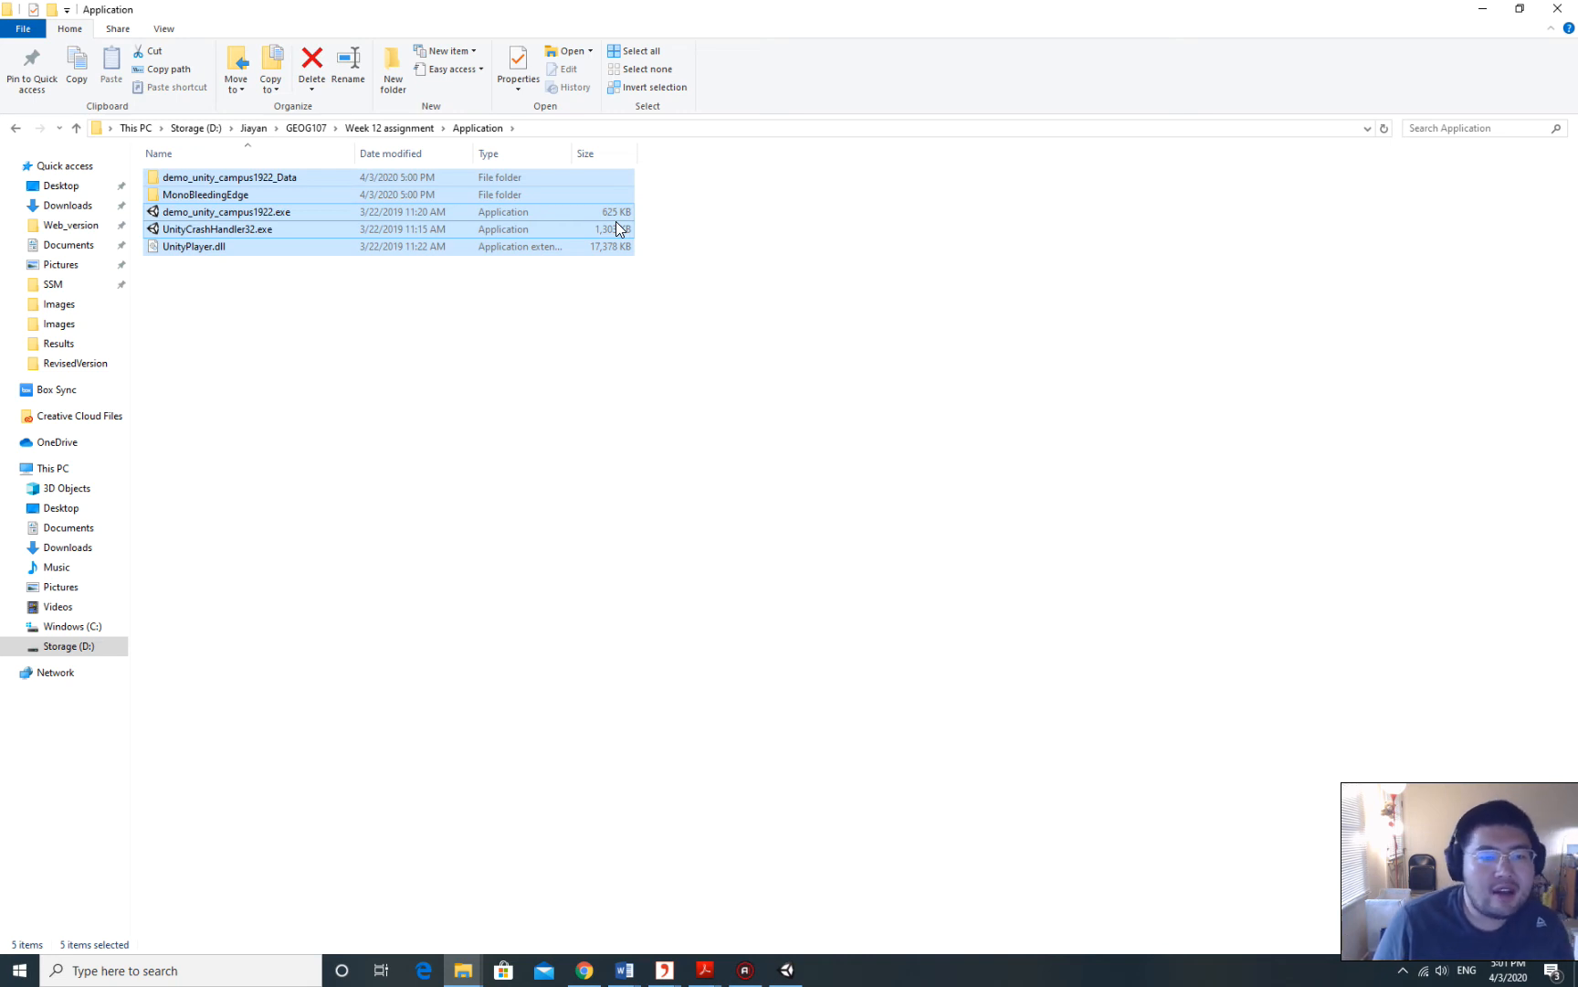
Compress the Application folder into Application.zip with 7-Zip inside Week 12 assignment.
{"action": "left_click", "coordinate": [402, 128]}
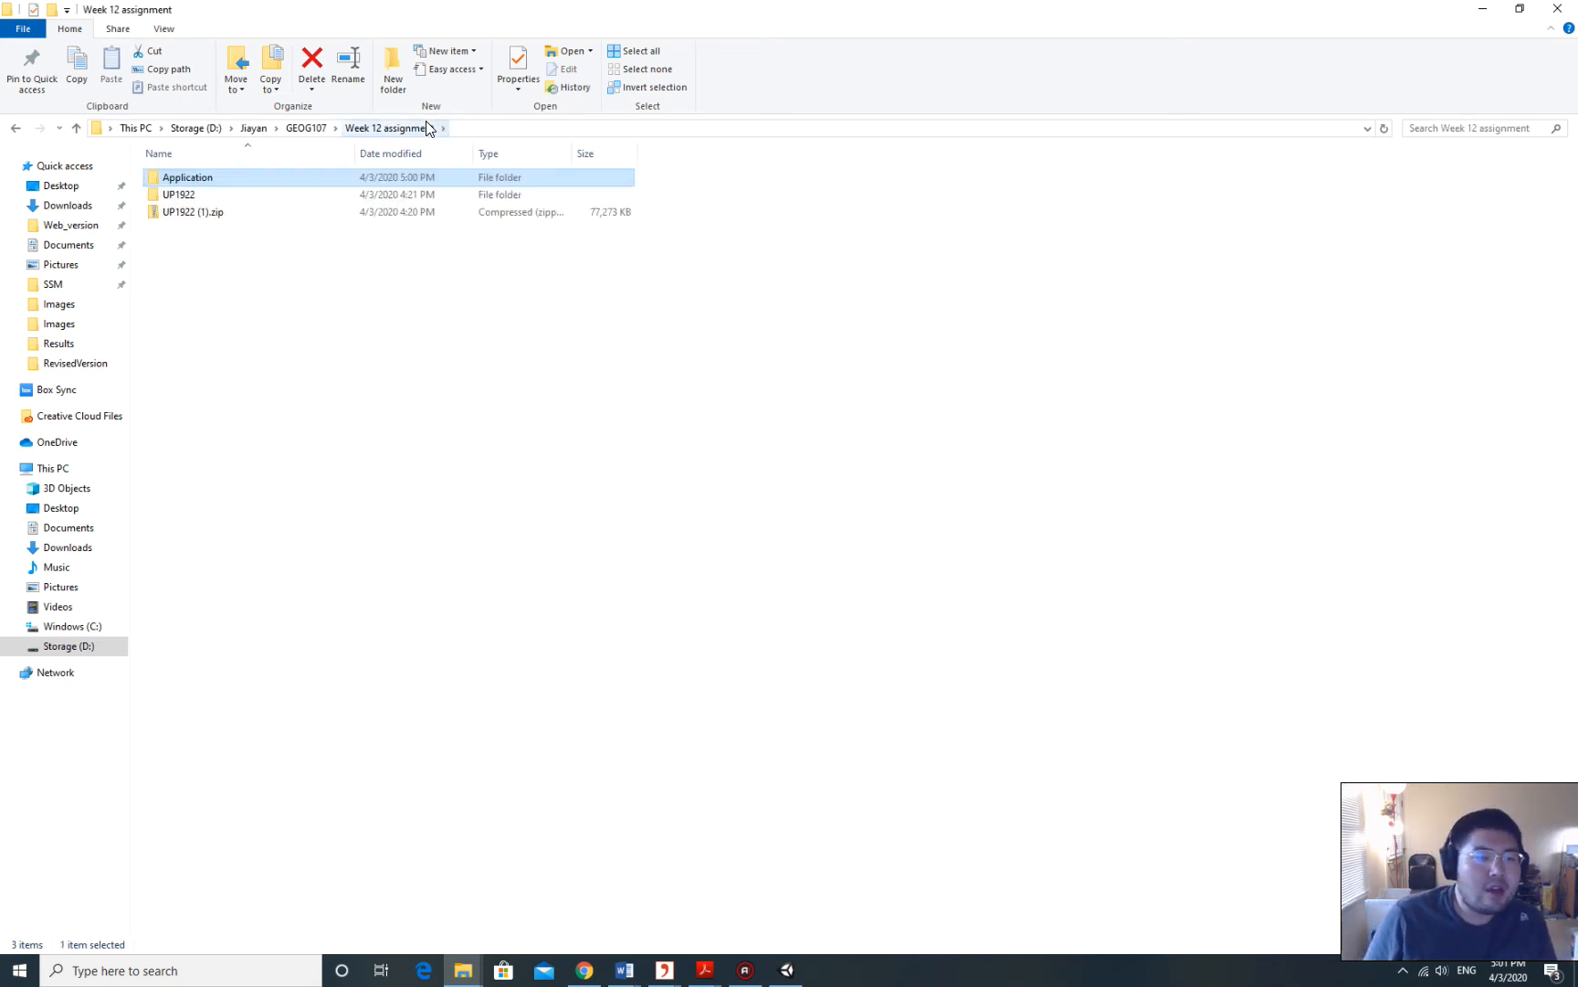
{"action": "right_click", "coordinate": [201, 182]}
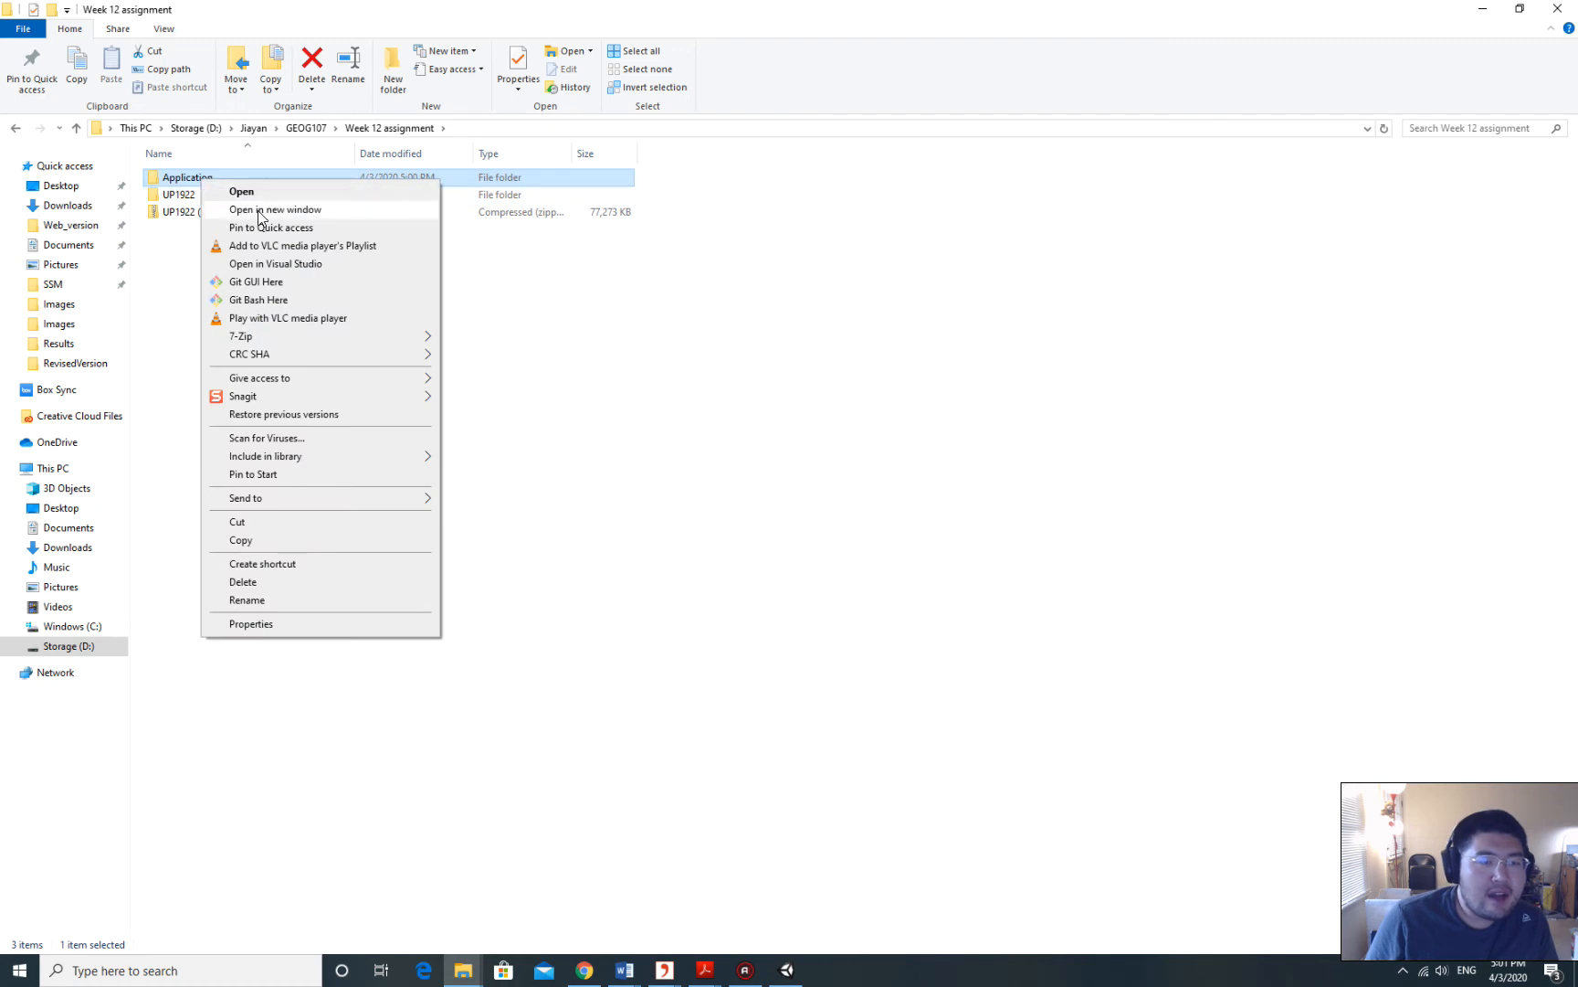
{"action": "mouse_move", "coordinate": [306, 340]}
{"action": "left_click", "coordinate": [546, 410]}
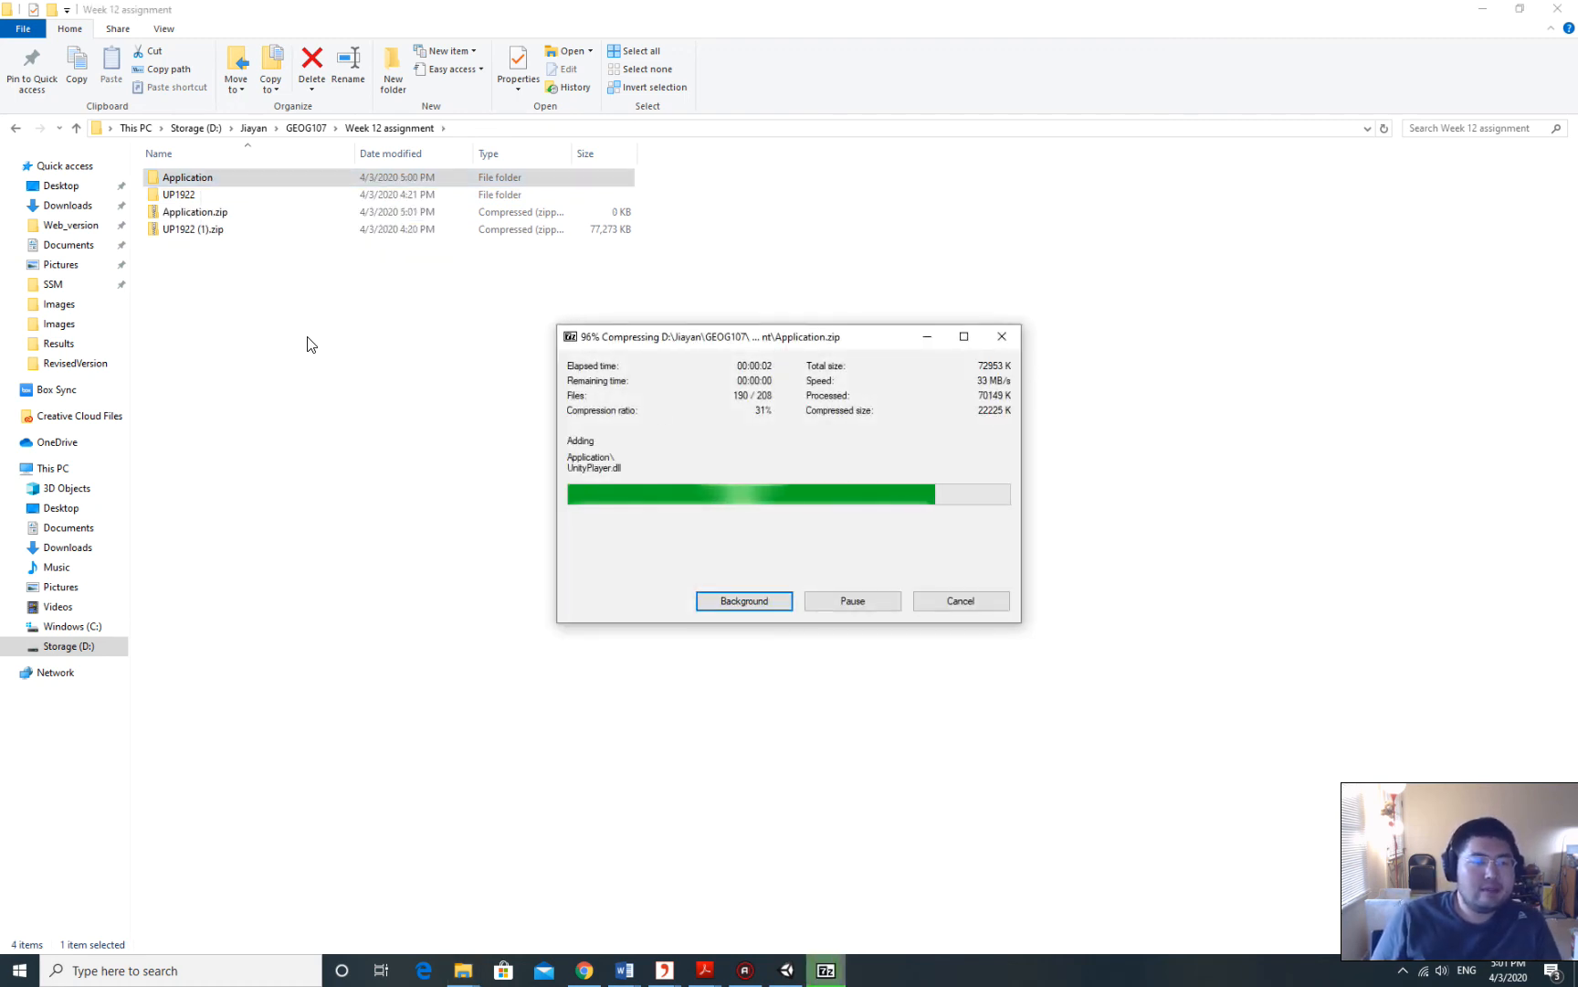
{"action": "left_click", "coordinate": [231, 251]}
{"action": "left_click", "coordinate": [201, 213]}
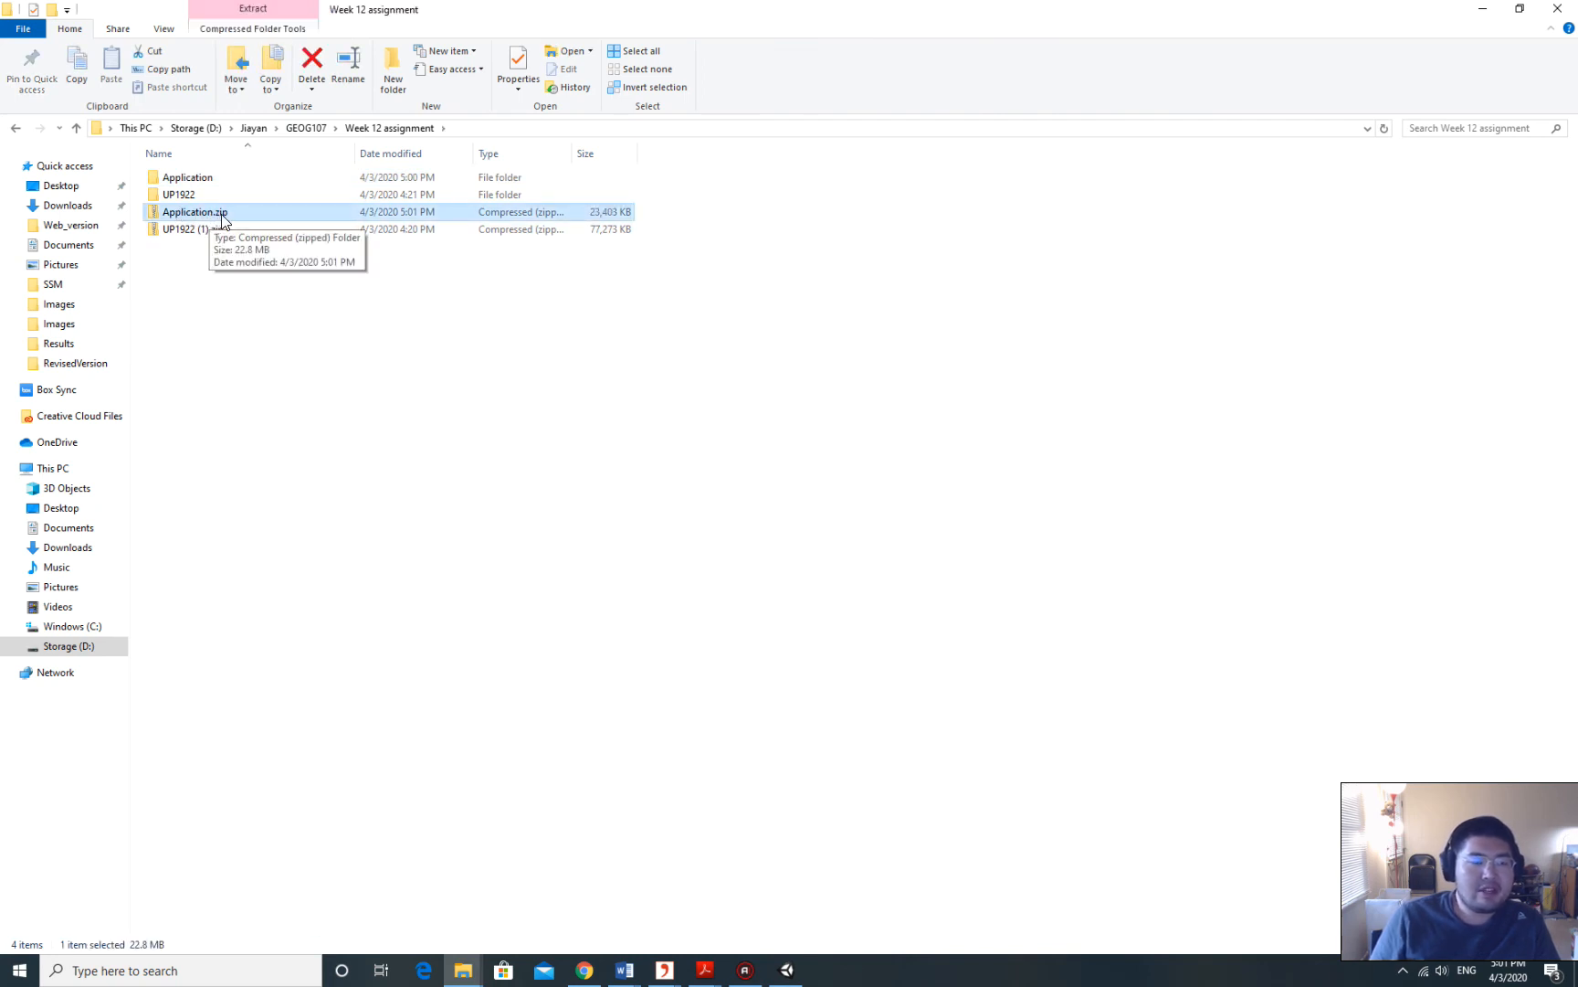
{"action": "double_click", "coordinate": [537, 17]}
{"action": "left_click", "coordinate": [1364, 31]}
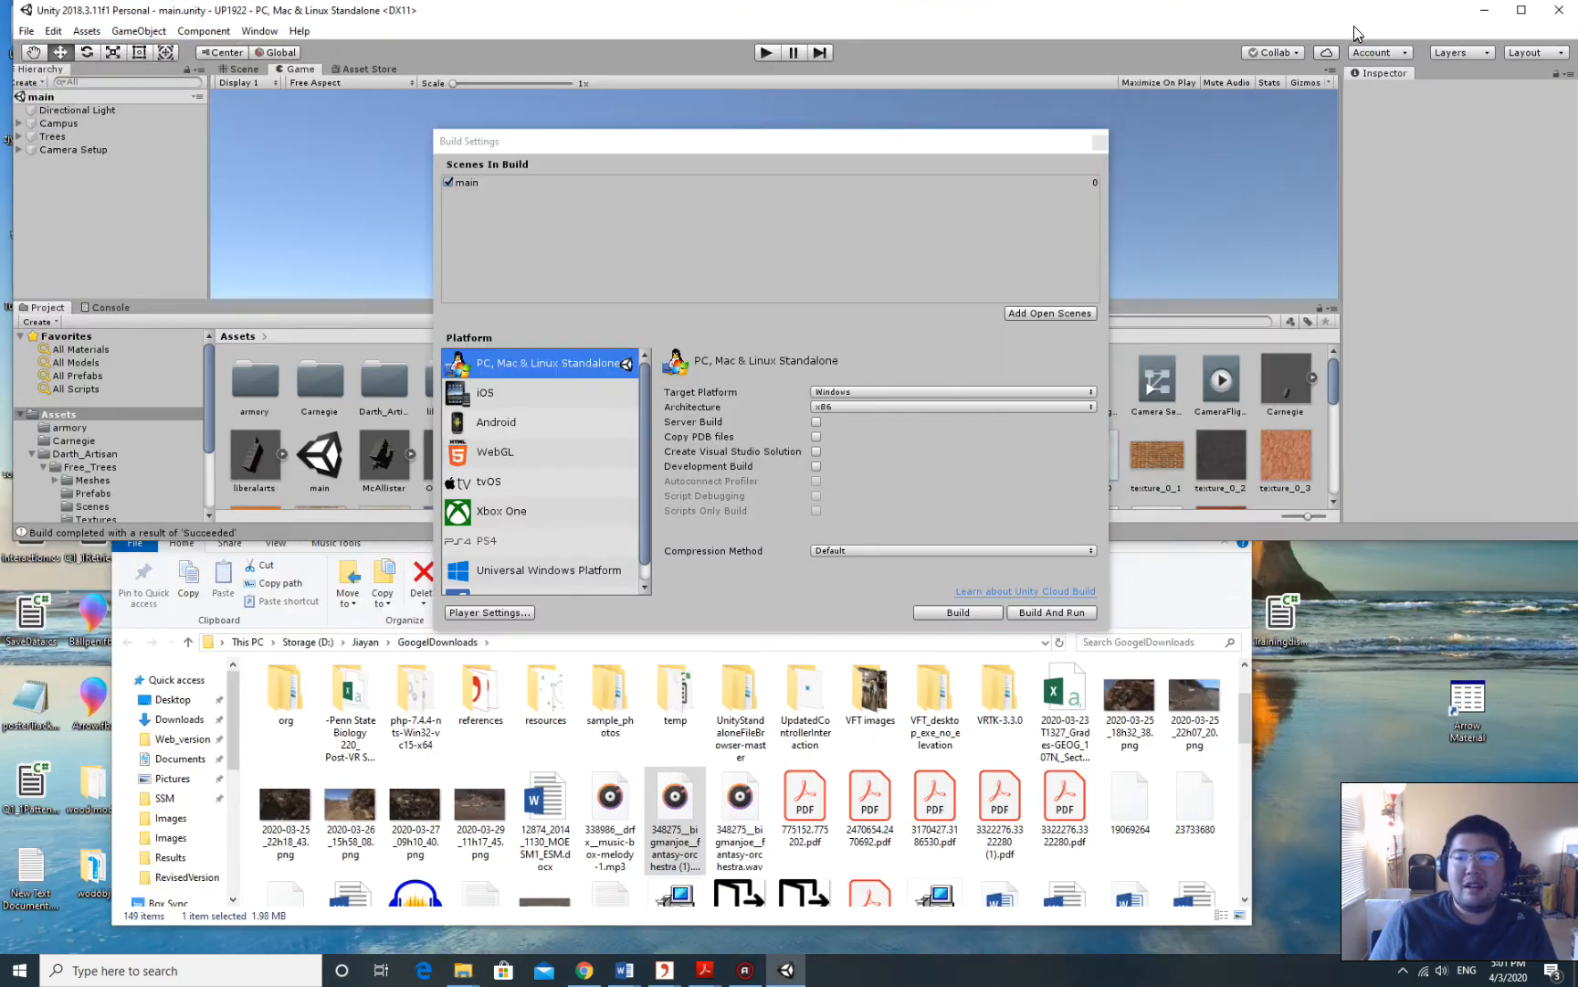
Minimize Unity and bring up the maximized browser on the Week 12 Canvas assignment page.
{"action": "double_click", "coordinate": [1353, 25]}
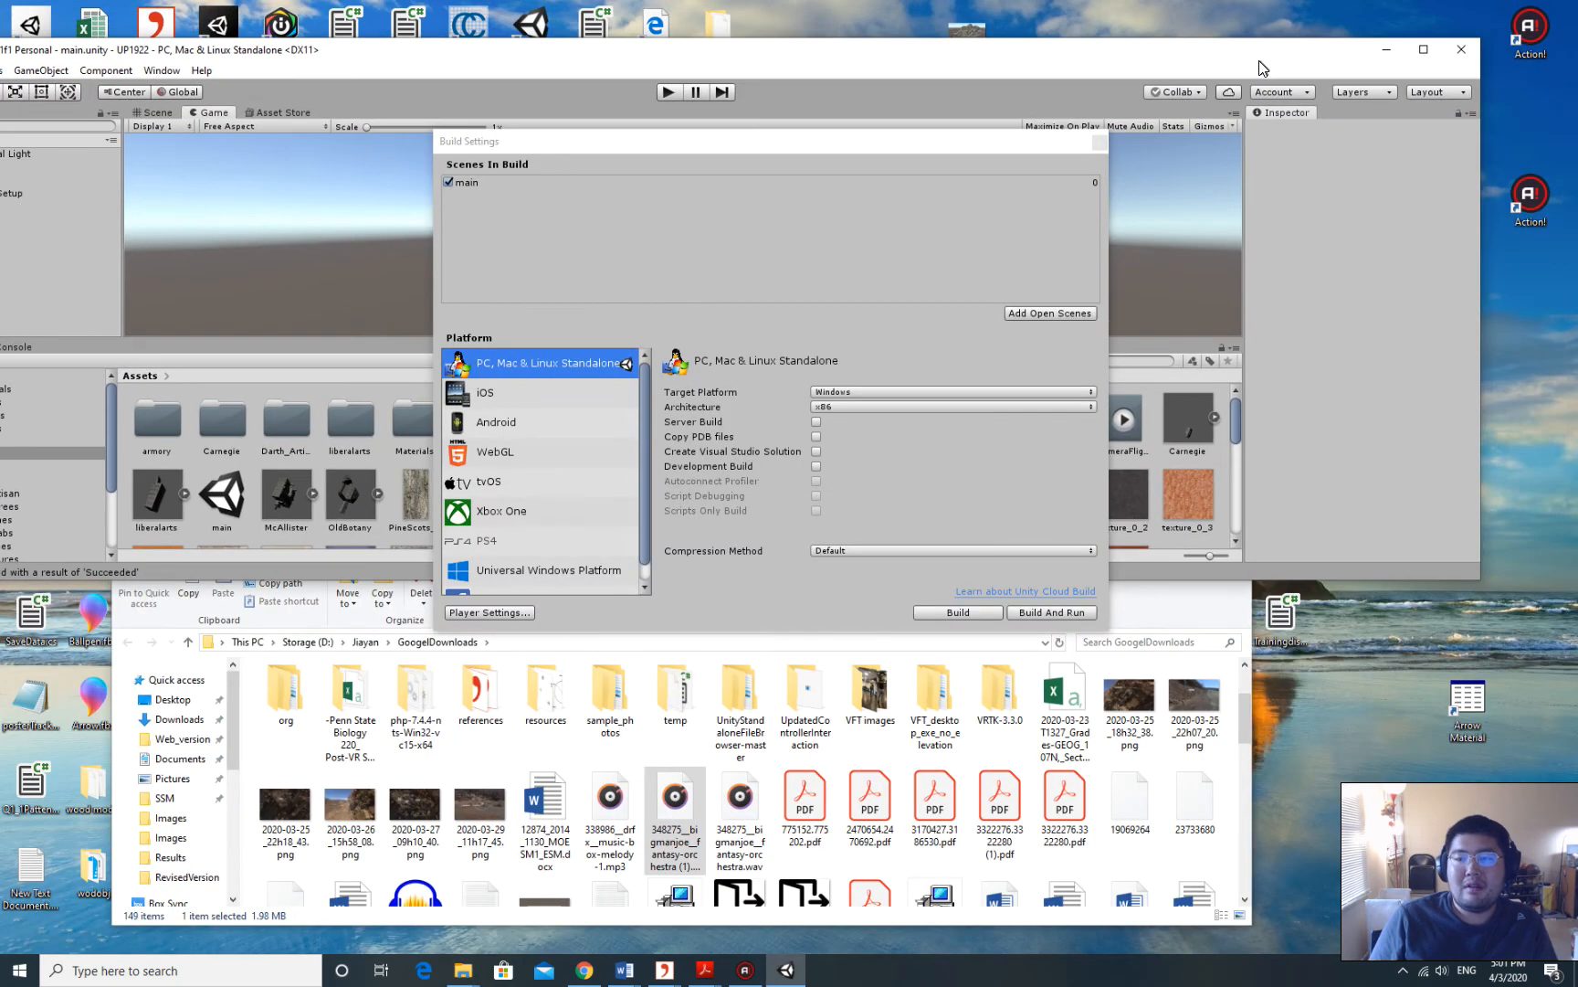
{"action": "left_click", "coordinate": [1389, 51]}
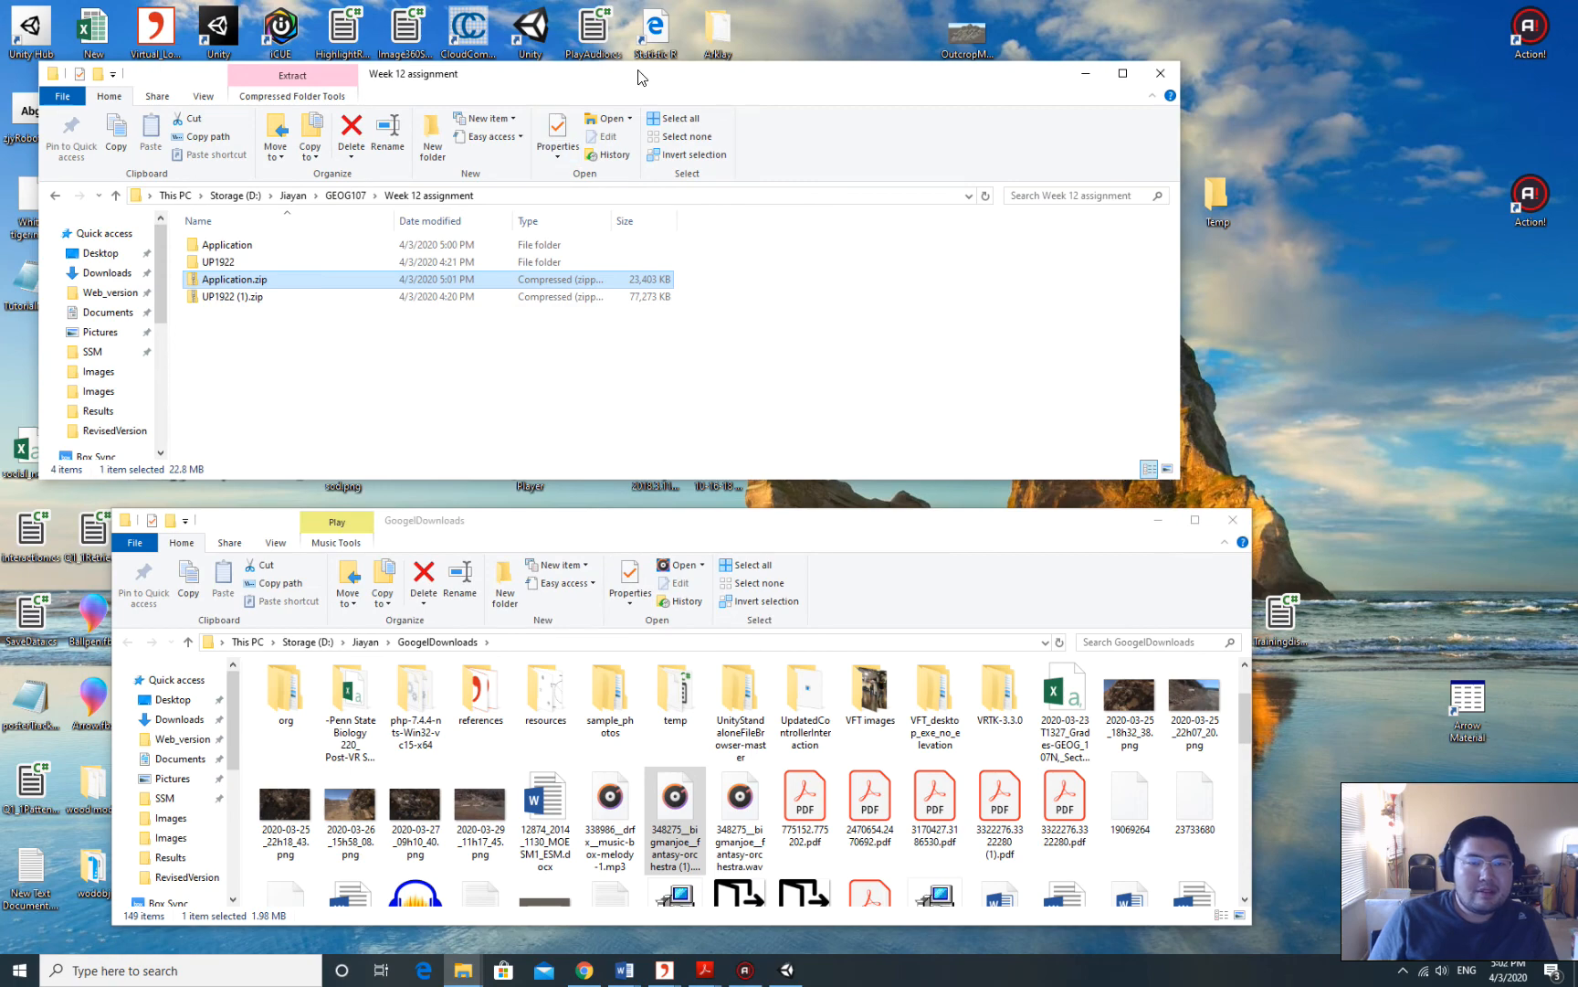
{"action": "left_click_drag", "start_coordinate": [624, 64], "coordinate": [633, 2]}
{"action": "left_click", "coordinate": [585, 970]}
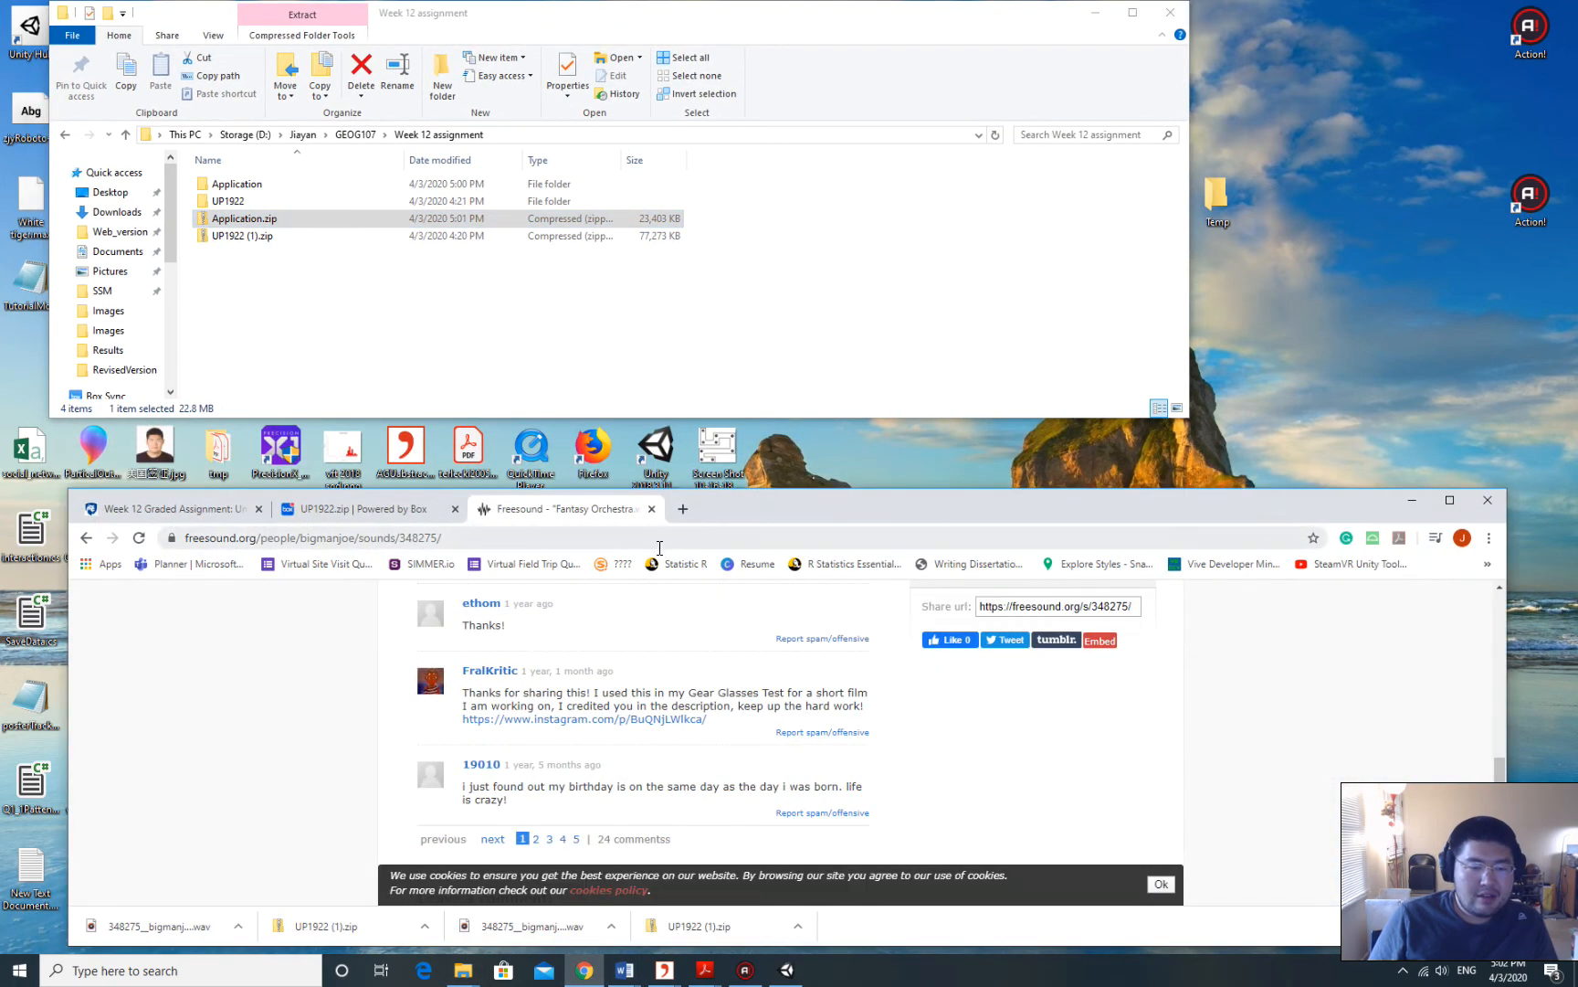
{"action": "left_click_drag", "start_coordinate": [718, 508], "coordinate": [754, 20]}
{"action": "mouse_move", "coordinate": [890, 16]}
{"action": "left_mouse_down"}
{"action": "mouse_move", "coordinate": [891, 33]}
{"action": "mouse_move", "coordinate": [891, 0]}
{"action": "left_mouse_up"}
{"action": "left_click", "coordinate": [283, 13]}
{"action": "left_click", "coordinate": [100, 14]}
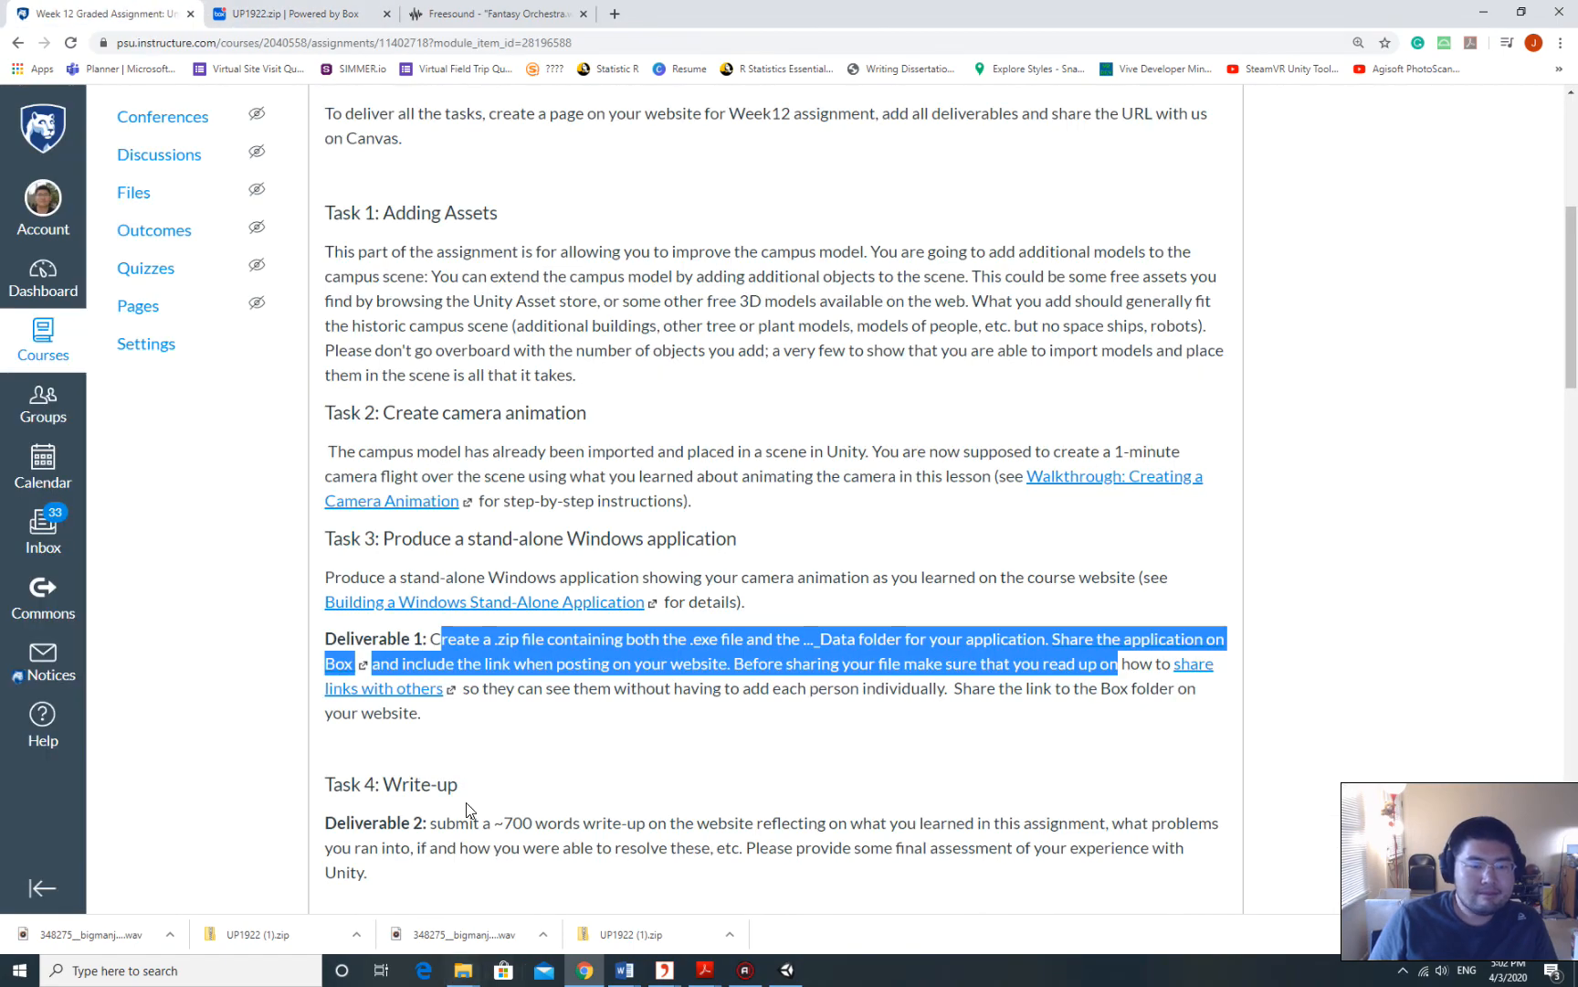
Highlight the Deliverable 1 instructions about sharing the application through Box links.
{"action": "scroll", "coordinate": [546, 599], "scroll_direction": "down", "scroll_amount": 3}
{"action": "scroll", "coordinate": [492, 612], "scroll_direction": "up", "scroll_amount": 5}
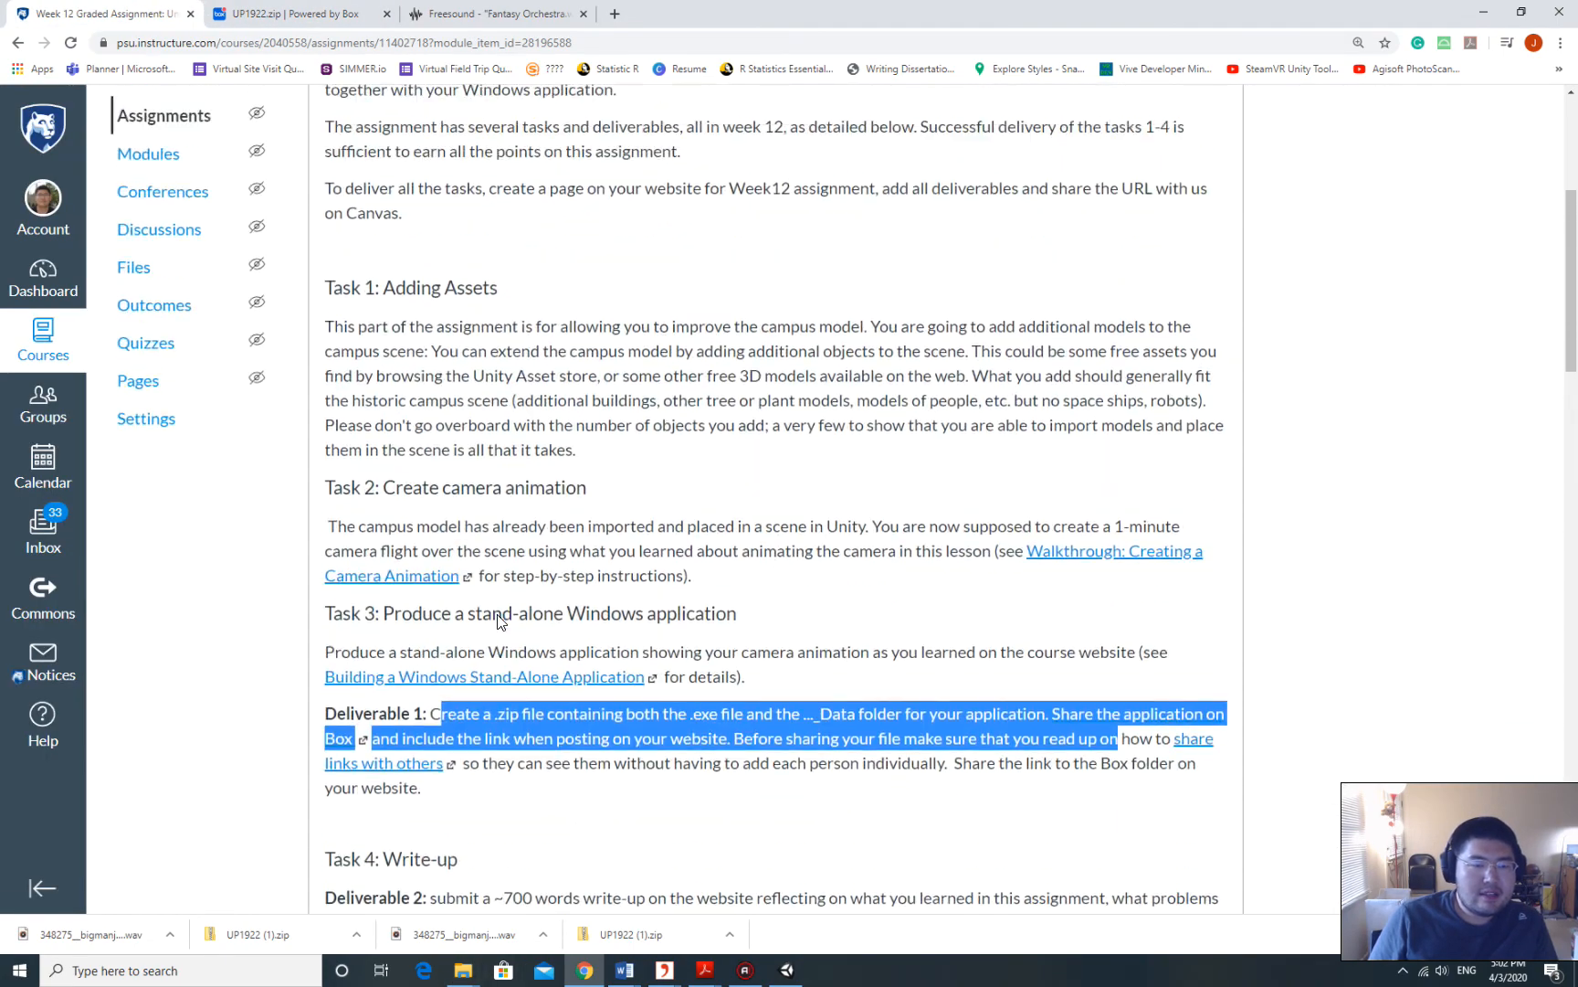
{"action": "scroll", "coordinate": [580, 603], "scroll_direction": "down", "scroll_amount": 1}
{"action": "scroll", "coordinate": [568, 563], "scroll_direction": "up", "scroll_amount": 4}
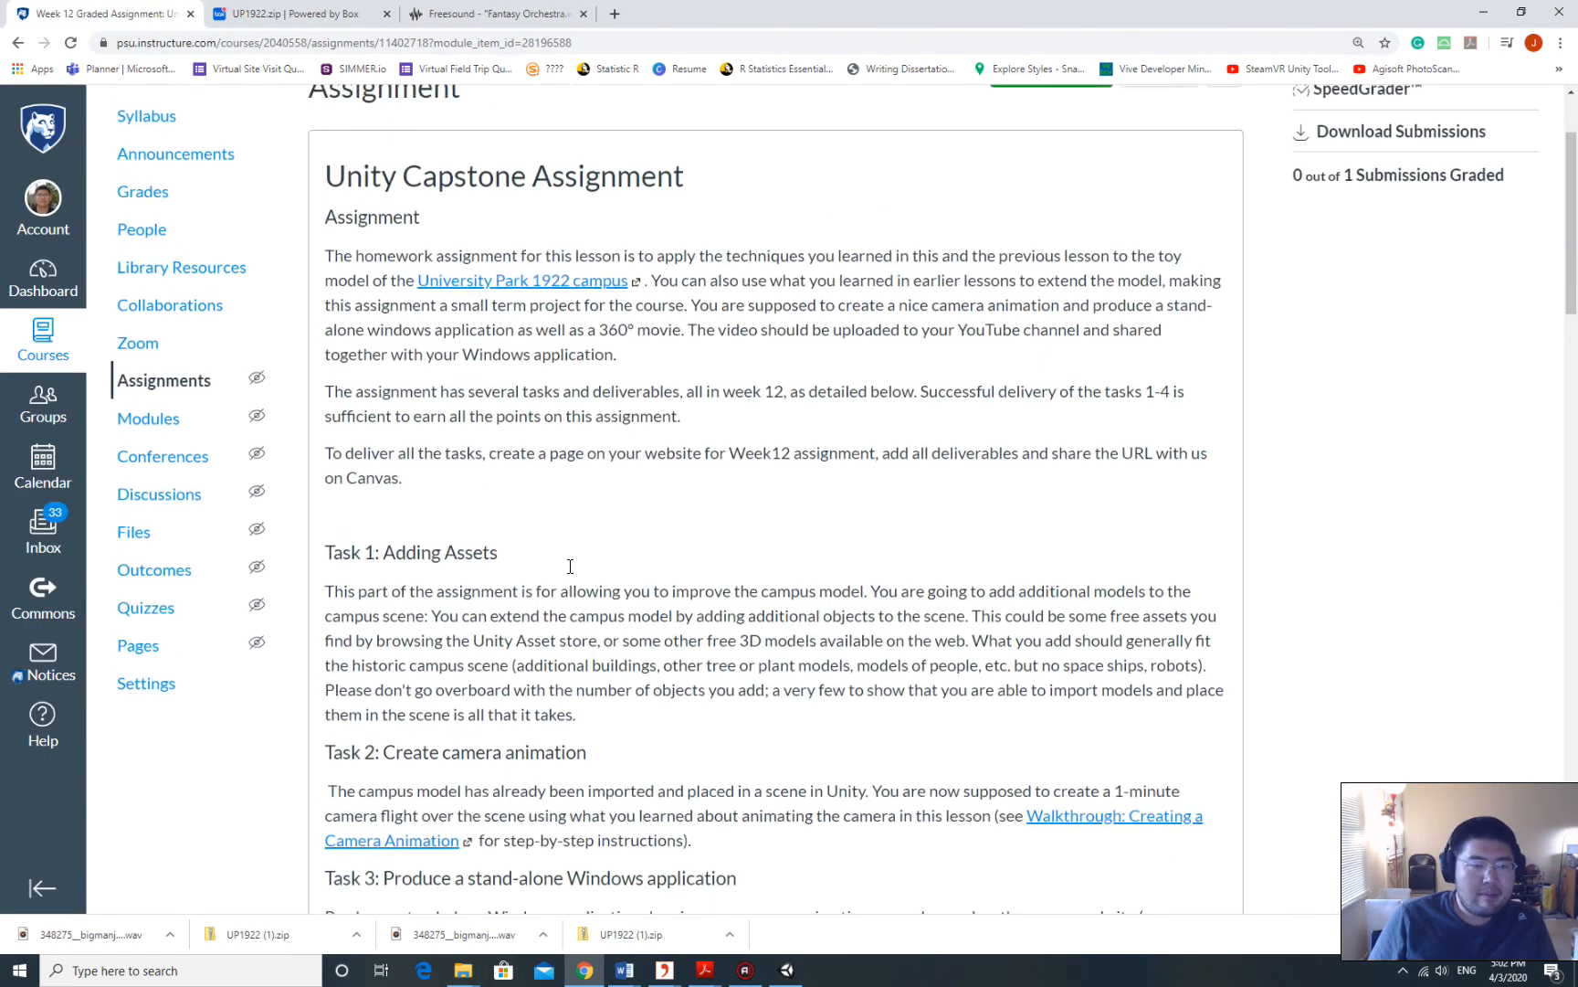
{"action": "scroll", "coordinate": [541, 566], "scroll_direction": "down", "scroll_amount": 7}
{"action": "scroll", "coordinate": [538, 563], "scroll_direction": "up", "scroll_amount": 3}
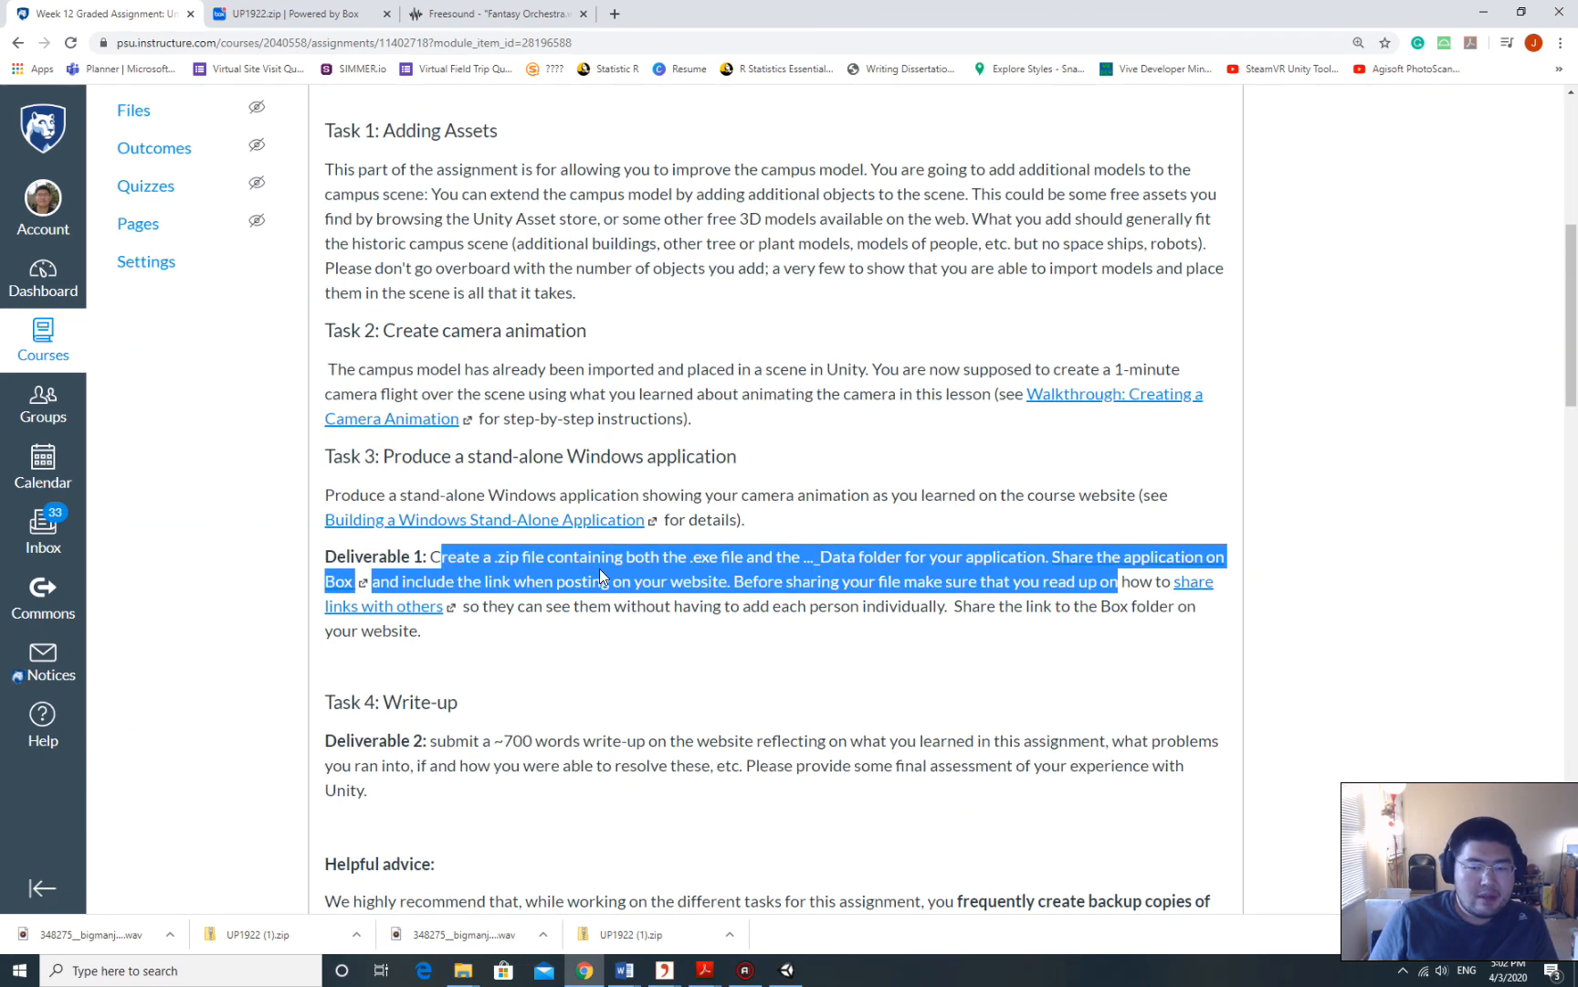
{"action": "left_click", "coordinate": [972, 646]}
{"action": "left_click_drag", "start_coordinate": [842, 581], "coordinate": [1122, 610]}
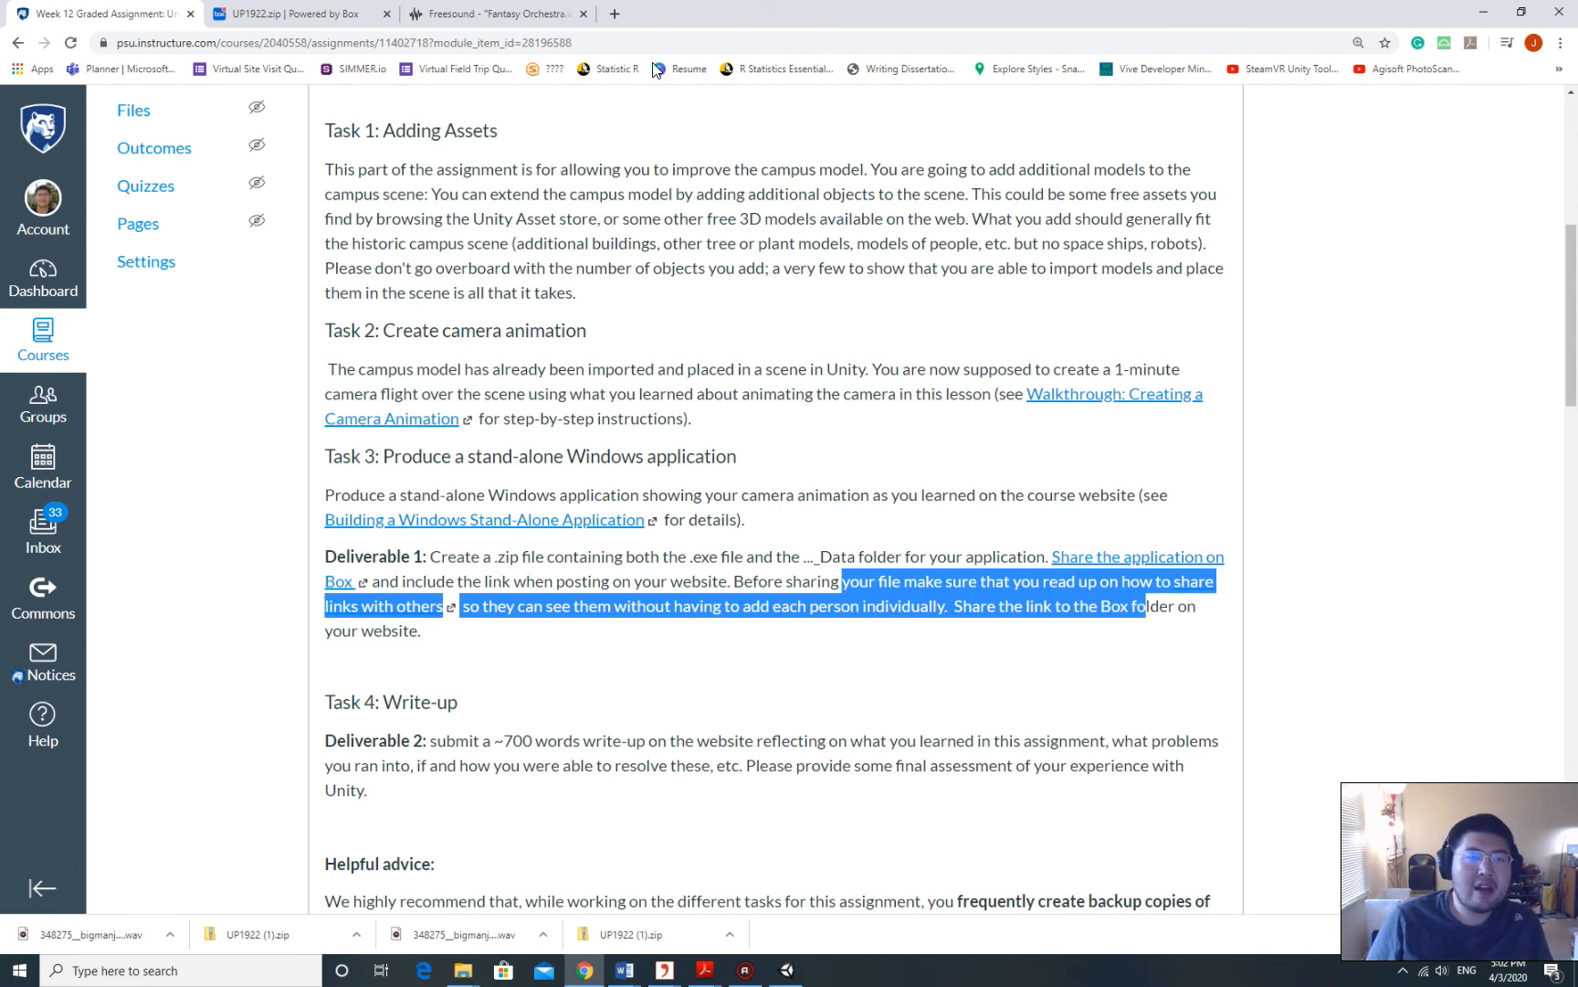
{"action": "left_click", "coordinate": [613, 14]}
Go to box.psu.edu, sign in, and open the personal folder.
{"action": "type", "text": "bo"}
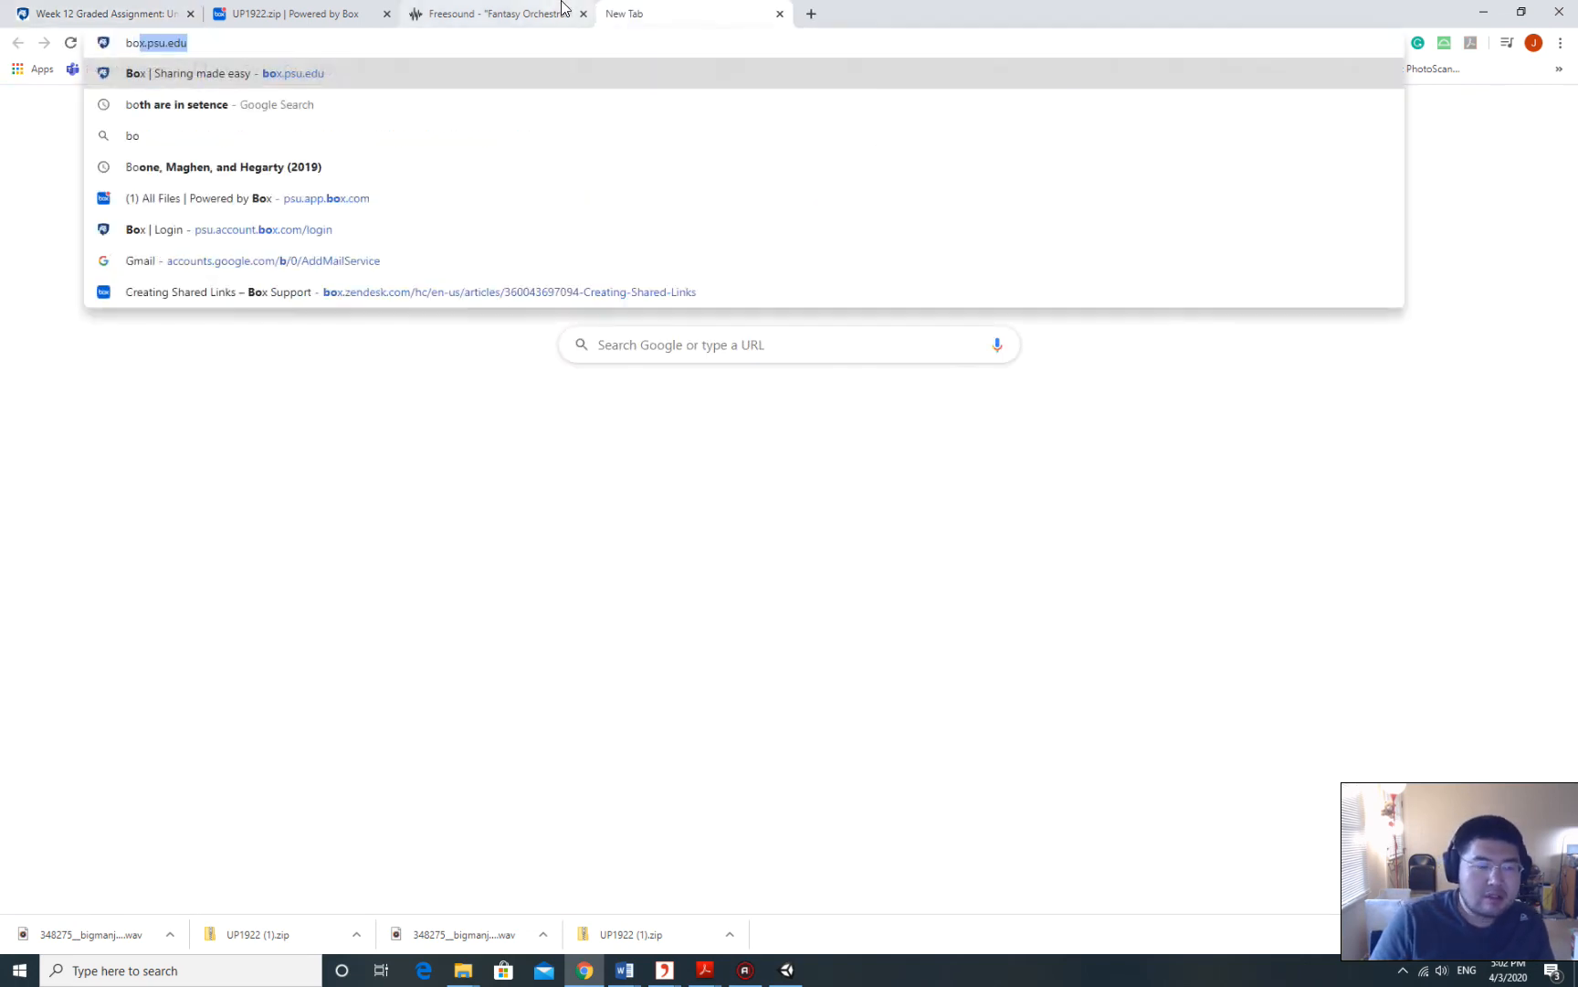
{"action": "key", "text": "Return"}
{"action": "left_click", "coordinate": [429, 489]}
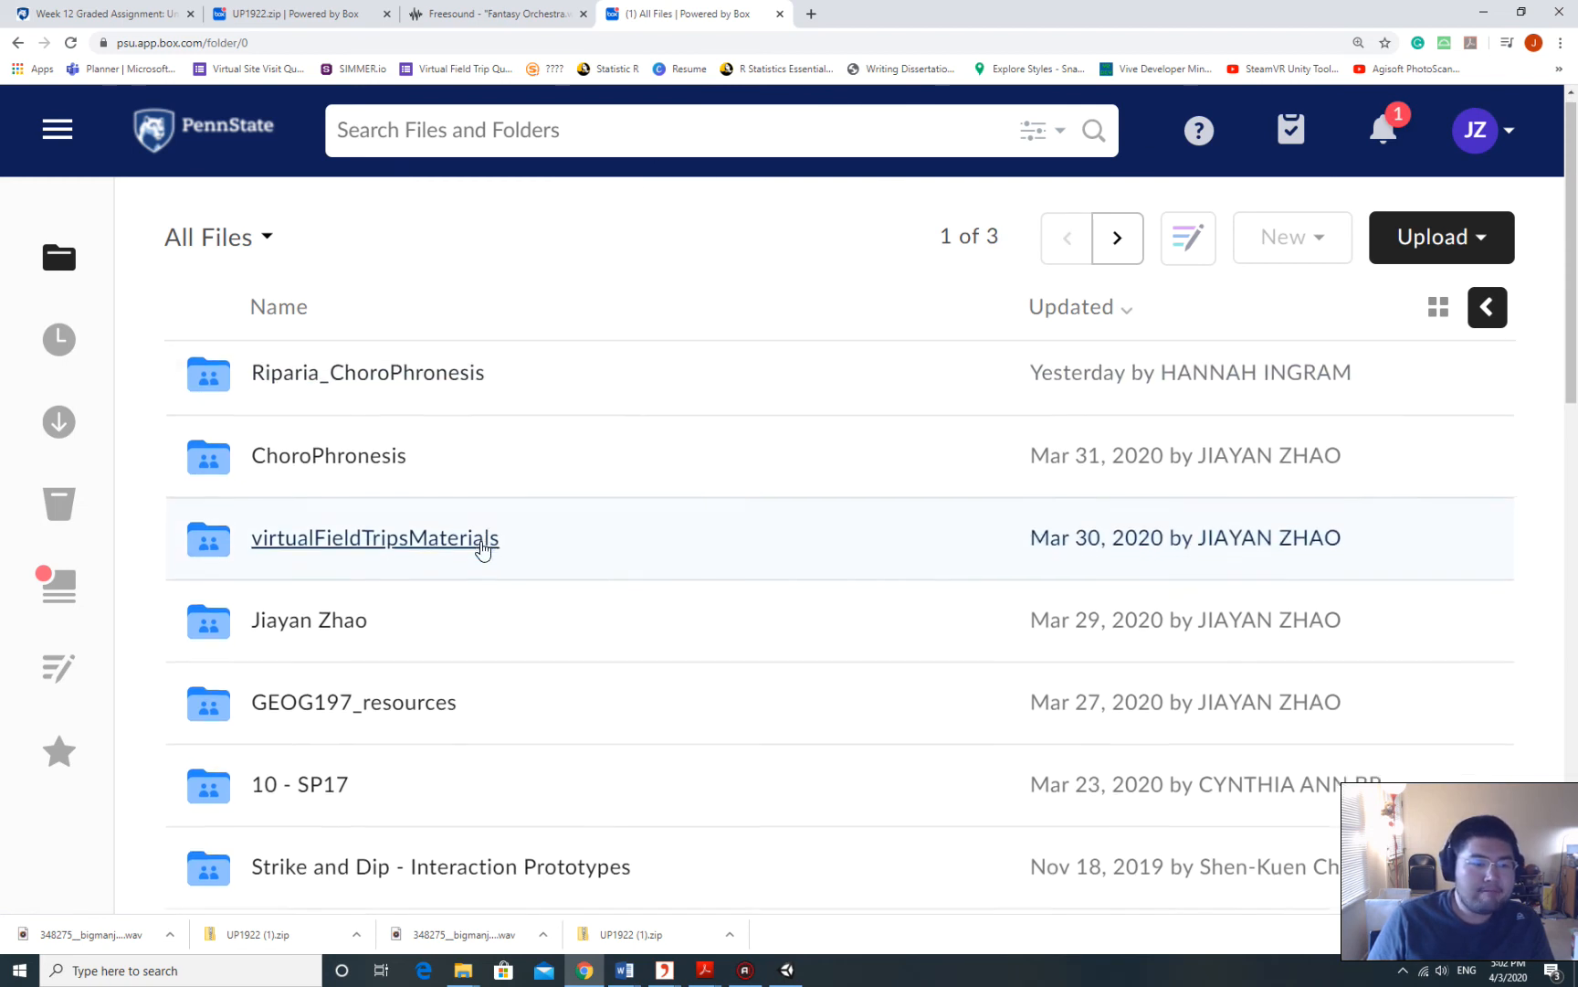
{"action": "scroll", "coordinate": [482, 547], "scroll_direction": "down", "scroll_amount": 2}
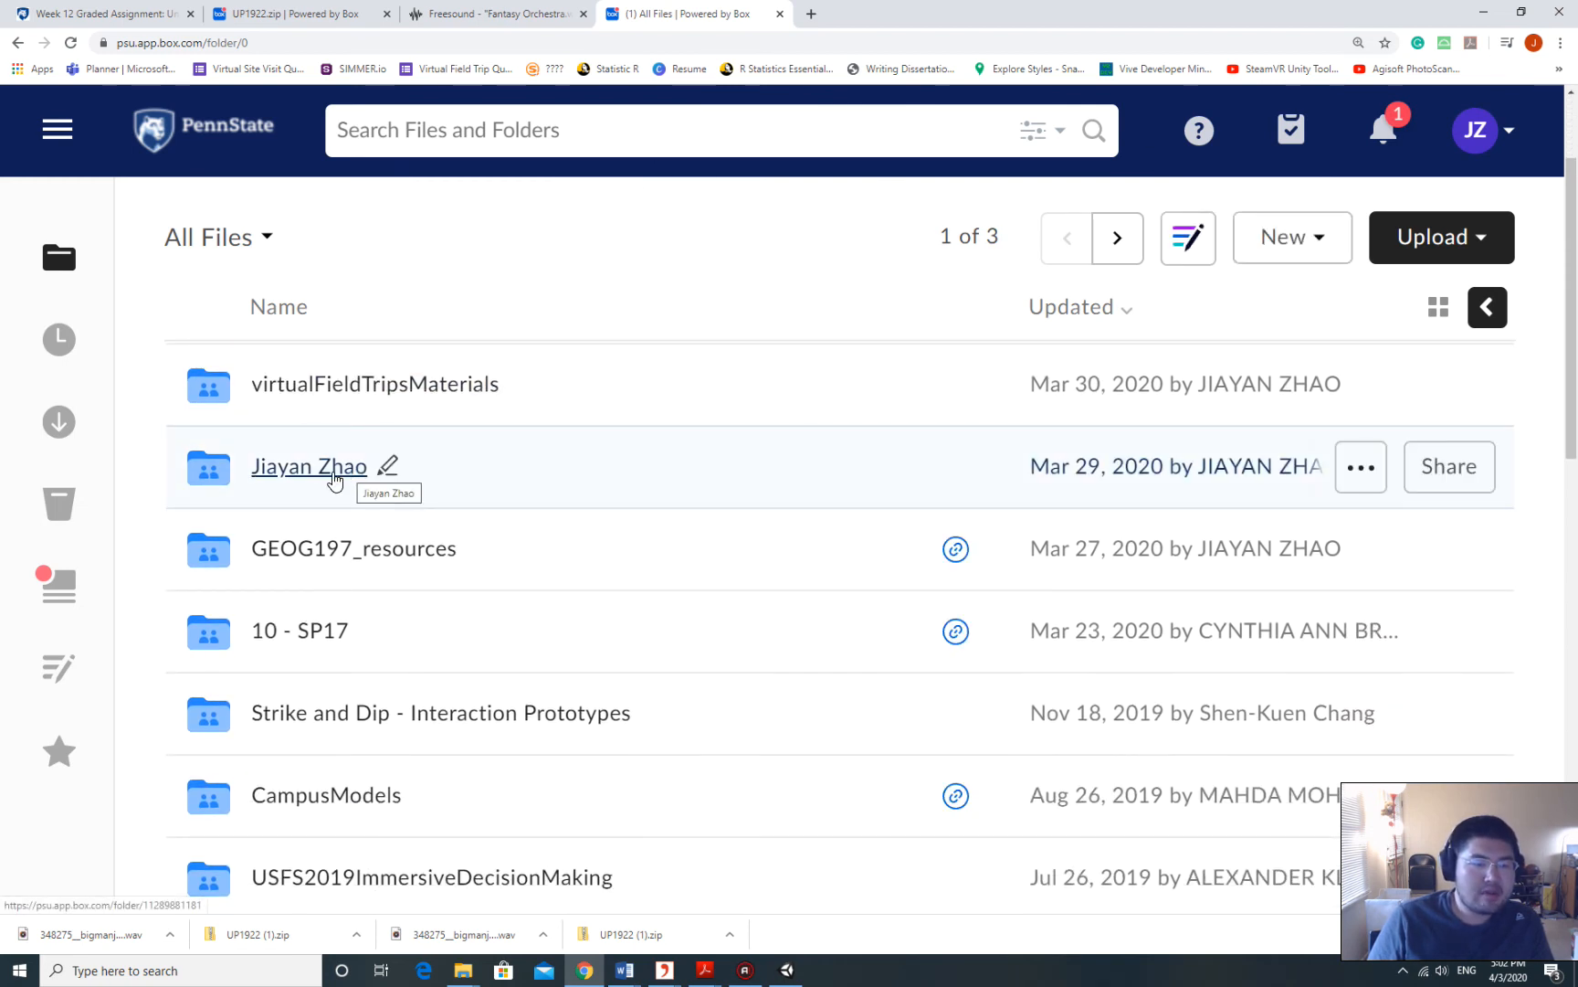
{"action": "left_click", "coordinate": [332, 476]}
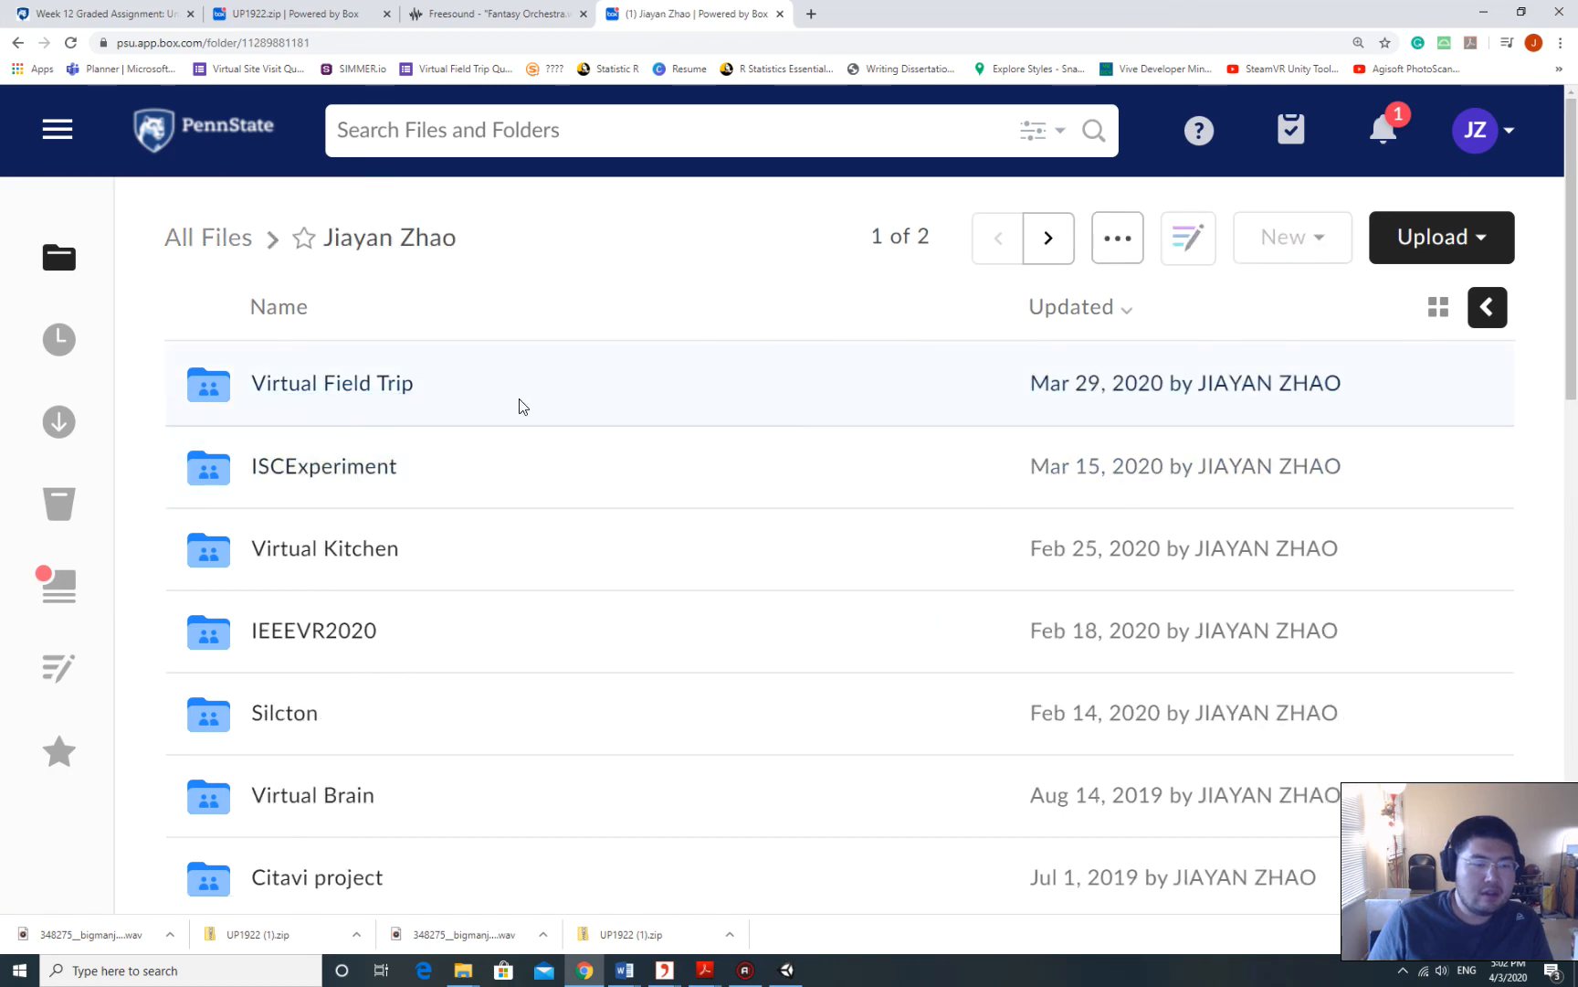
{"action": "scroll", "coordinate": [524, 405], "scroll_direction": "down", "scroll_amount": 3}
{"action": "left_click", "coordinate": [1497, 238]}
{"action": "left_click", "coordinate": [1332, 210]}
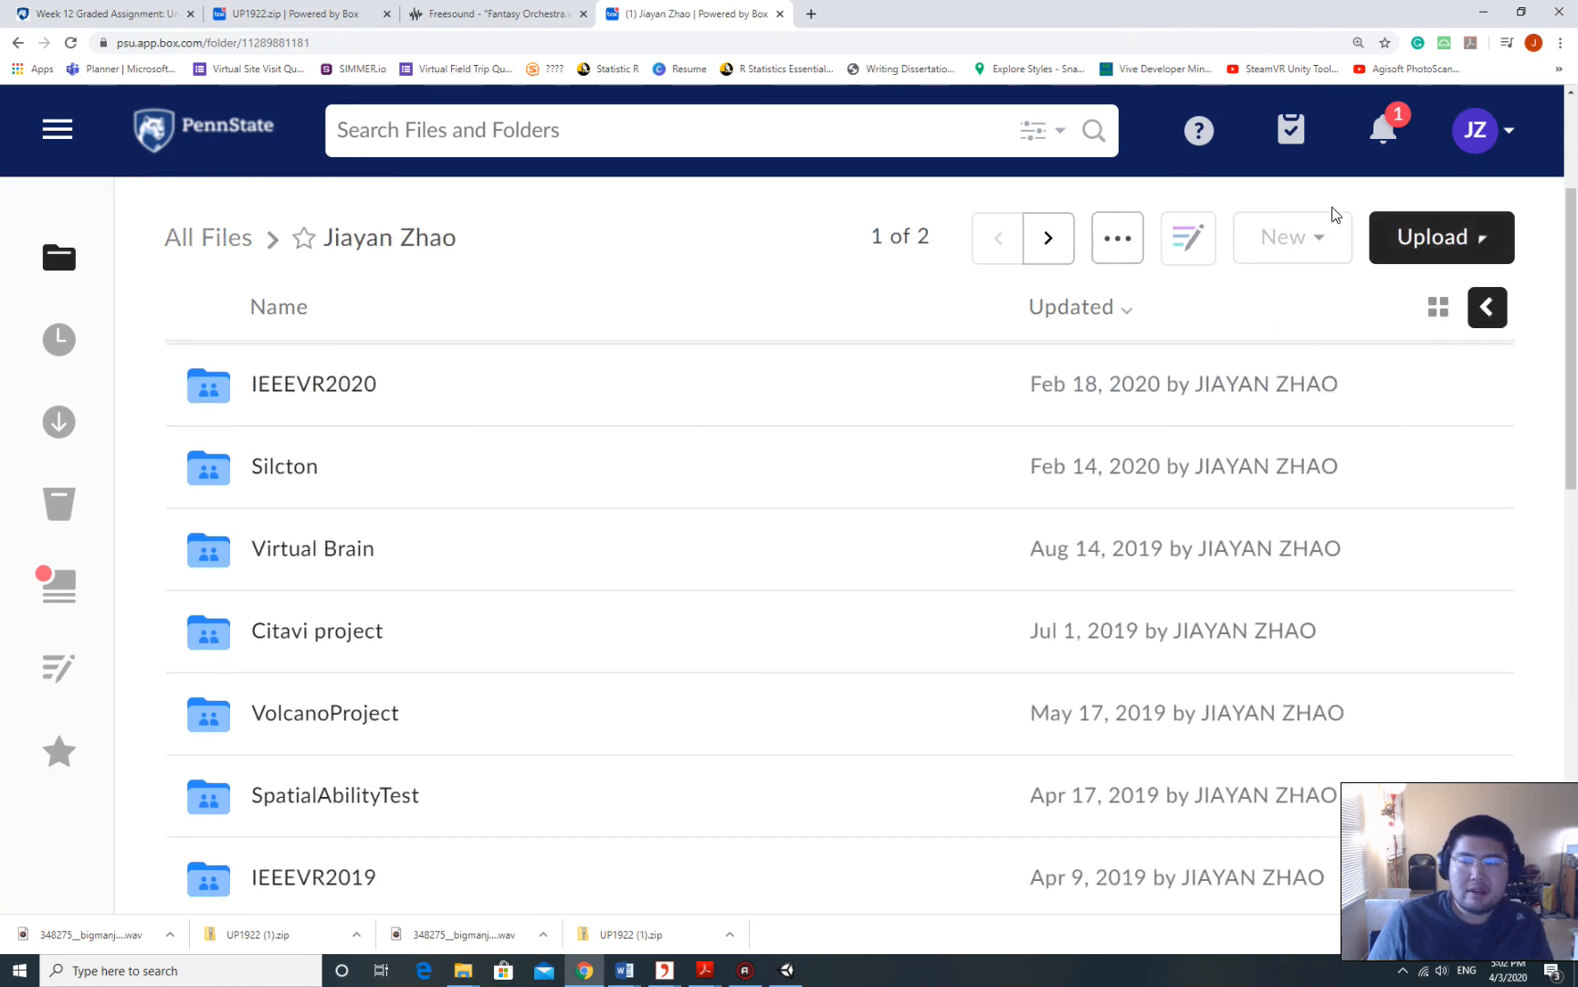
Create a new Box folder named GEOG 107 and open it.
{"action": "left_click", "coordinate": [1313, 243]}
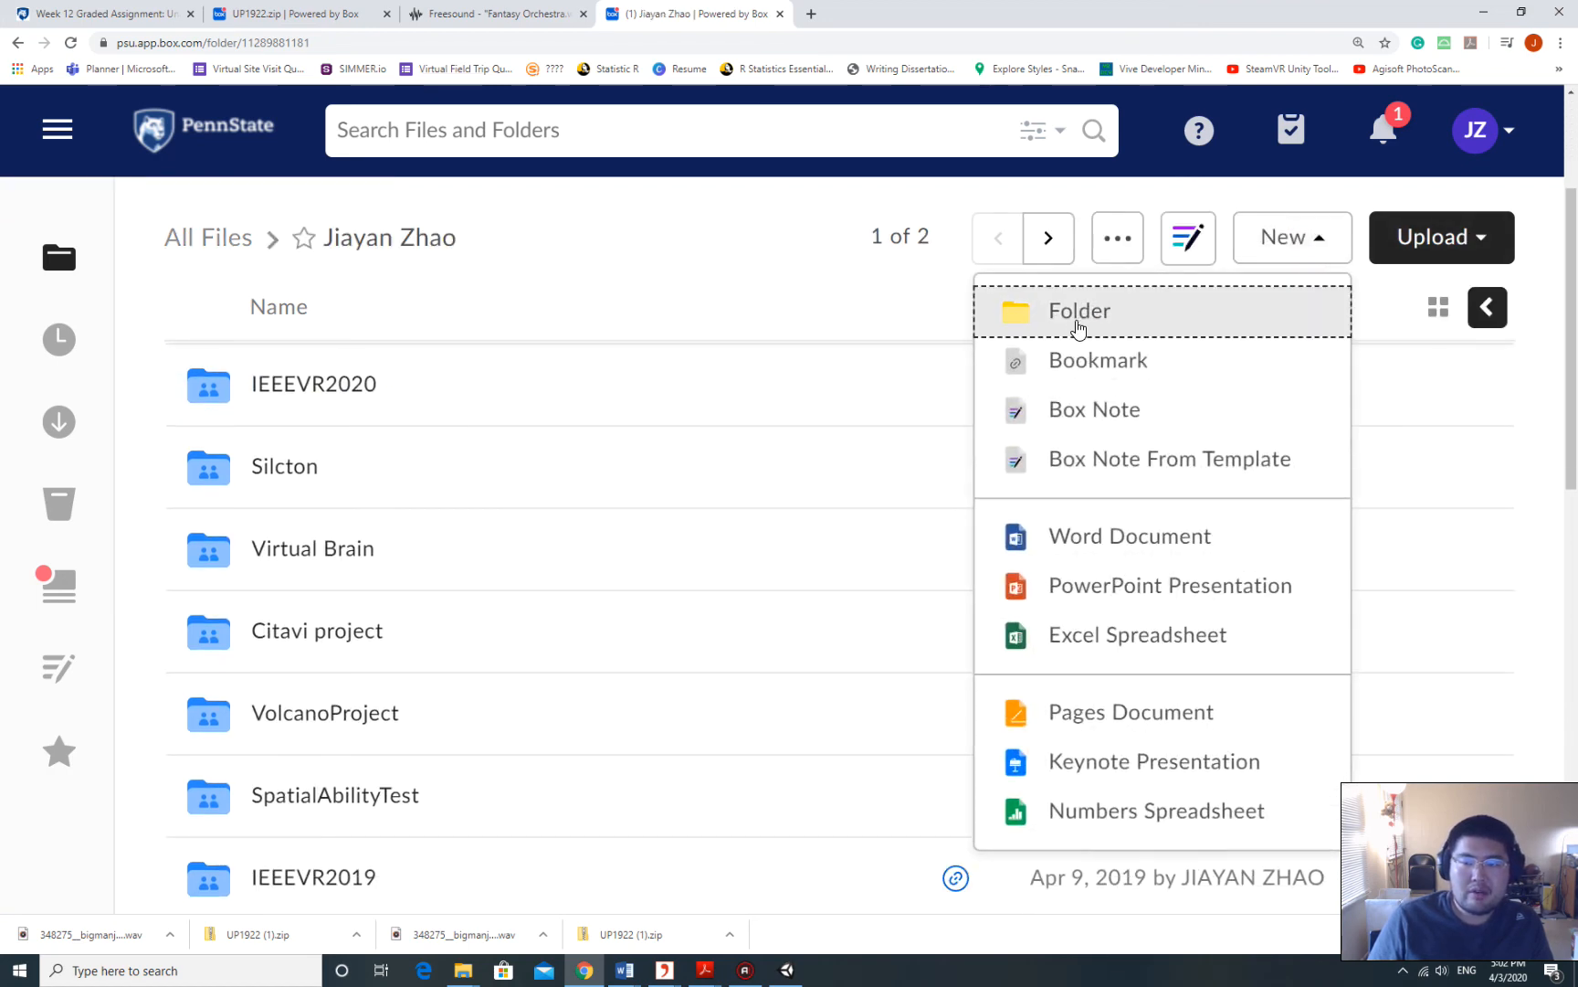
{"action": "left_click", "coordinate": [1076, 314]}
{"action": "left_click", "coordinate": [627, 353]}
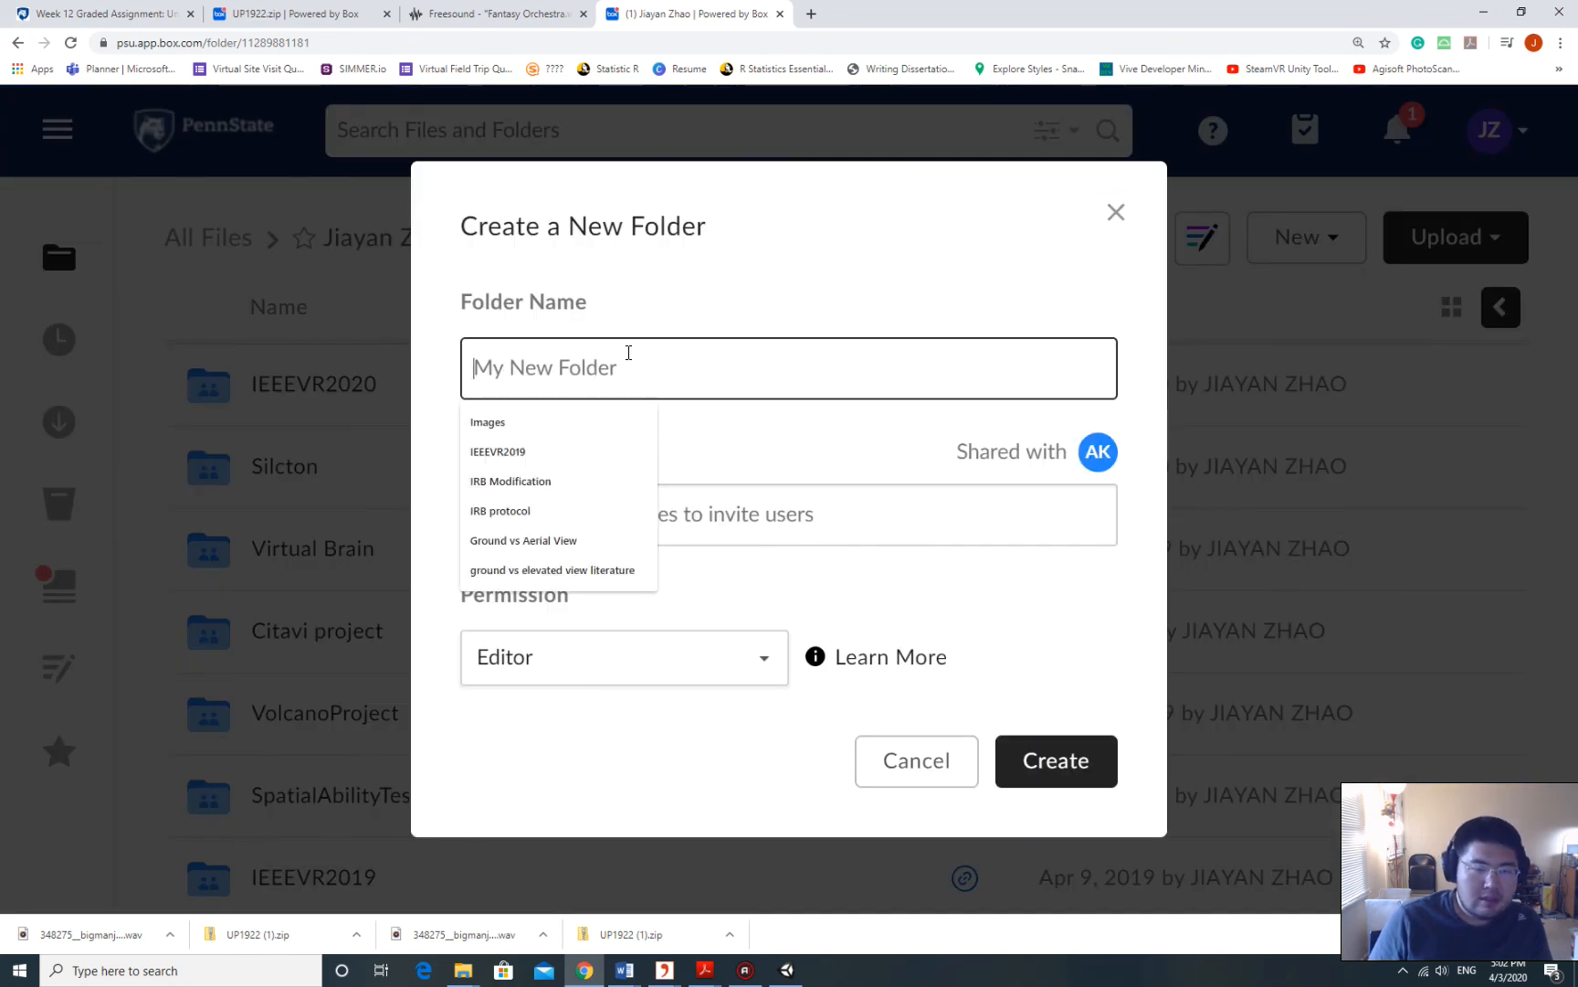
{"action": "type", "text": "We"}
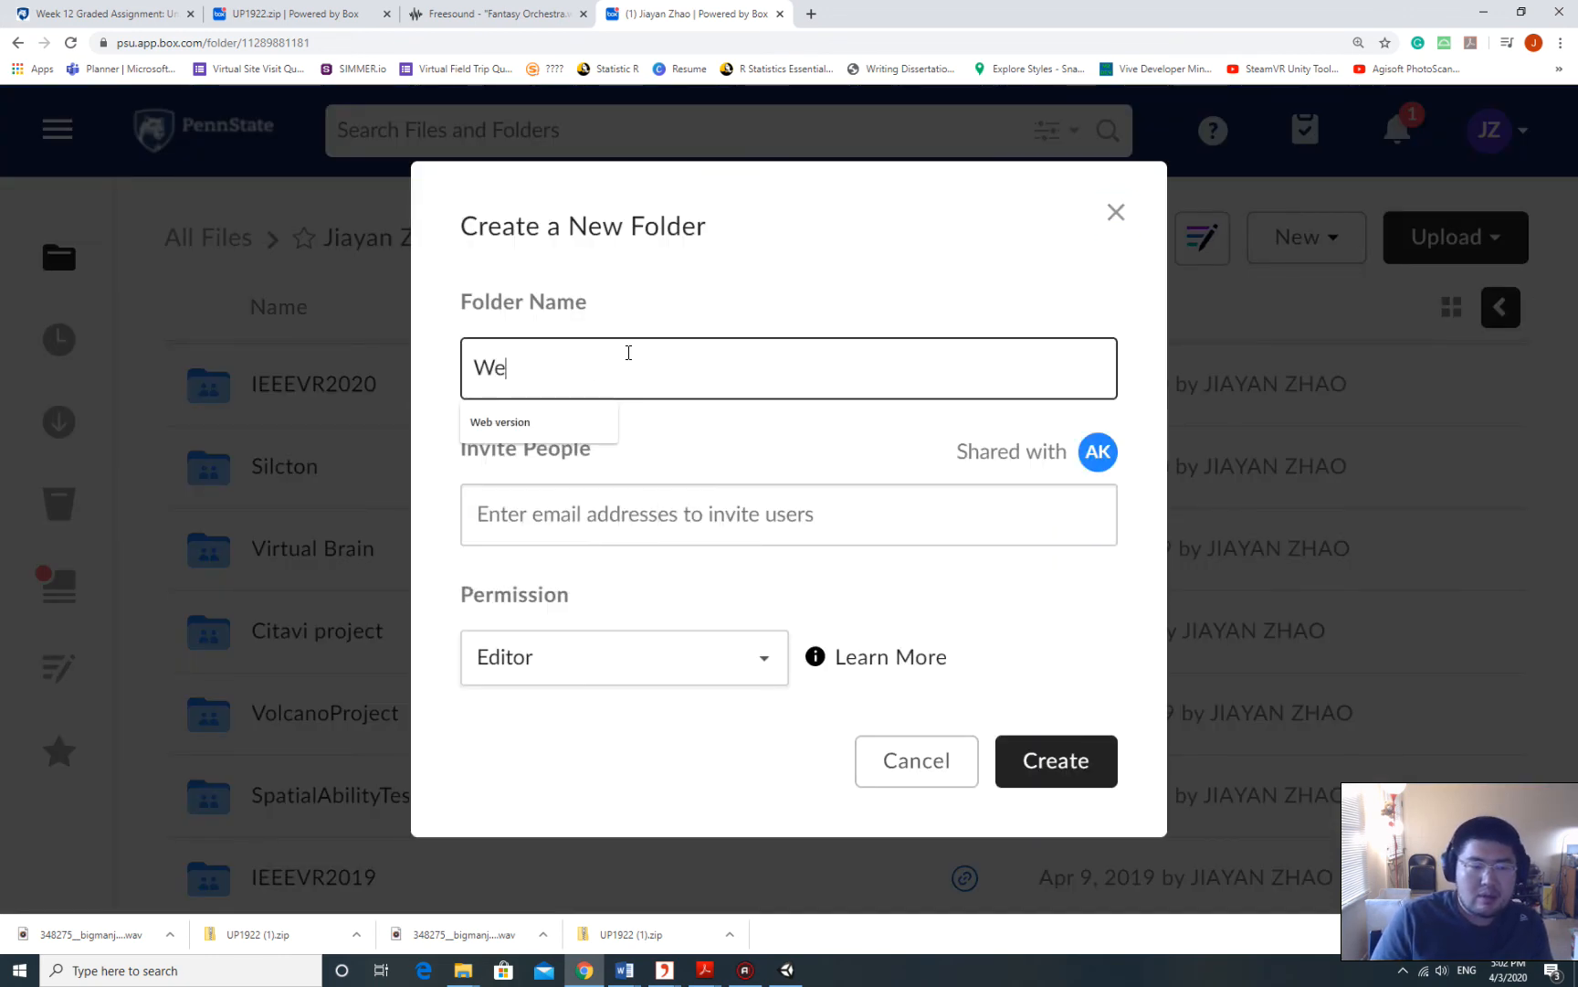
{"action": "type", "text": "ek 12"}
{"action": "key", "text": "BackSpace"}
{"action": "key", "text": "BackSpace"}
{"action": "key", "text": "BackSpace"}
{"action": "key", "text": "BackSpace"}
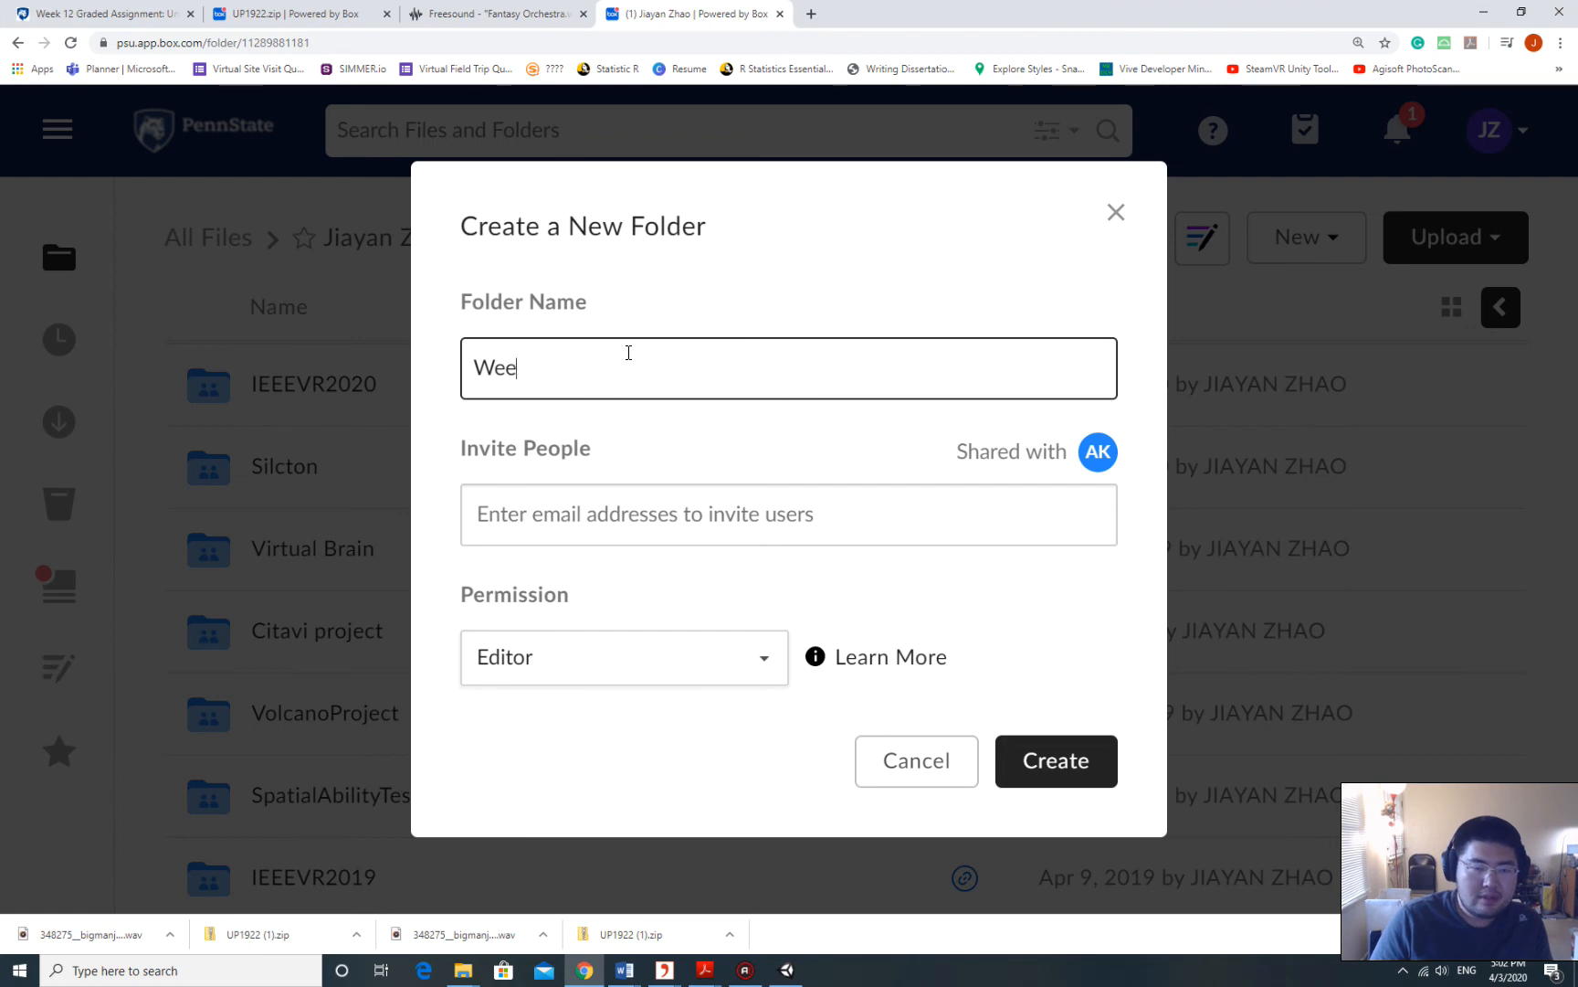
{"action": "key", "text": "BackSpace"}
{"action": "key", "text": "BackSpace"}
{"action": "key", "text": "BackSpace"}
{"action": "type", "text": "Geo"}
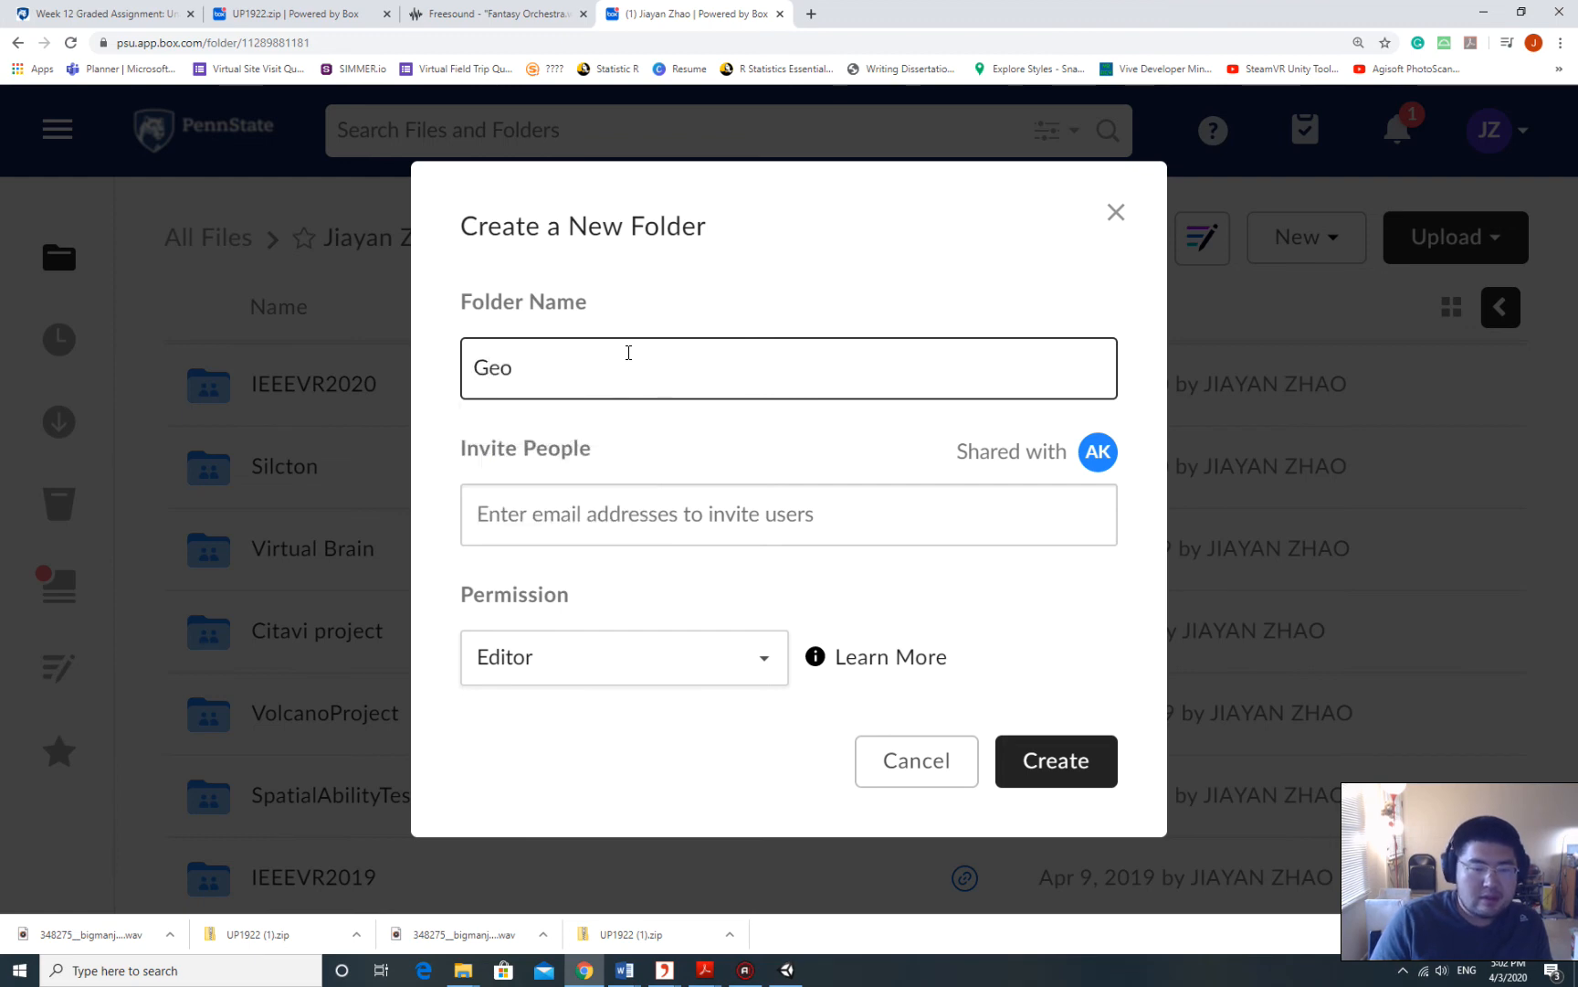
{"action": "key", "text": "BackSpace"}
{"action": "key", "text": "BackSpace"}
{"action": "type", "text": "EOG 107"}
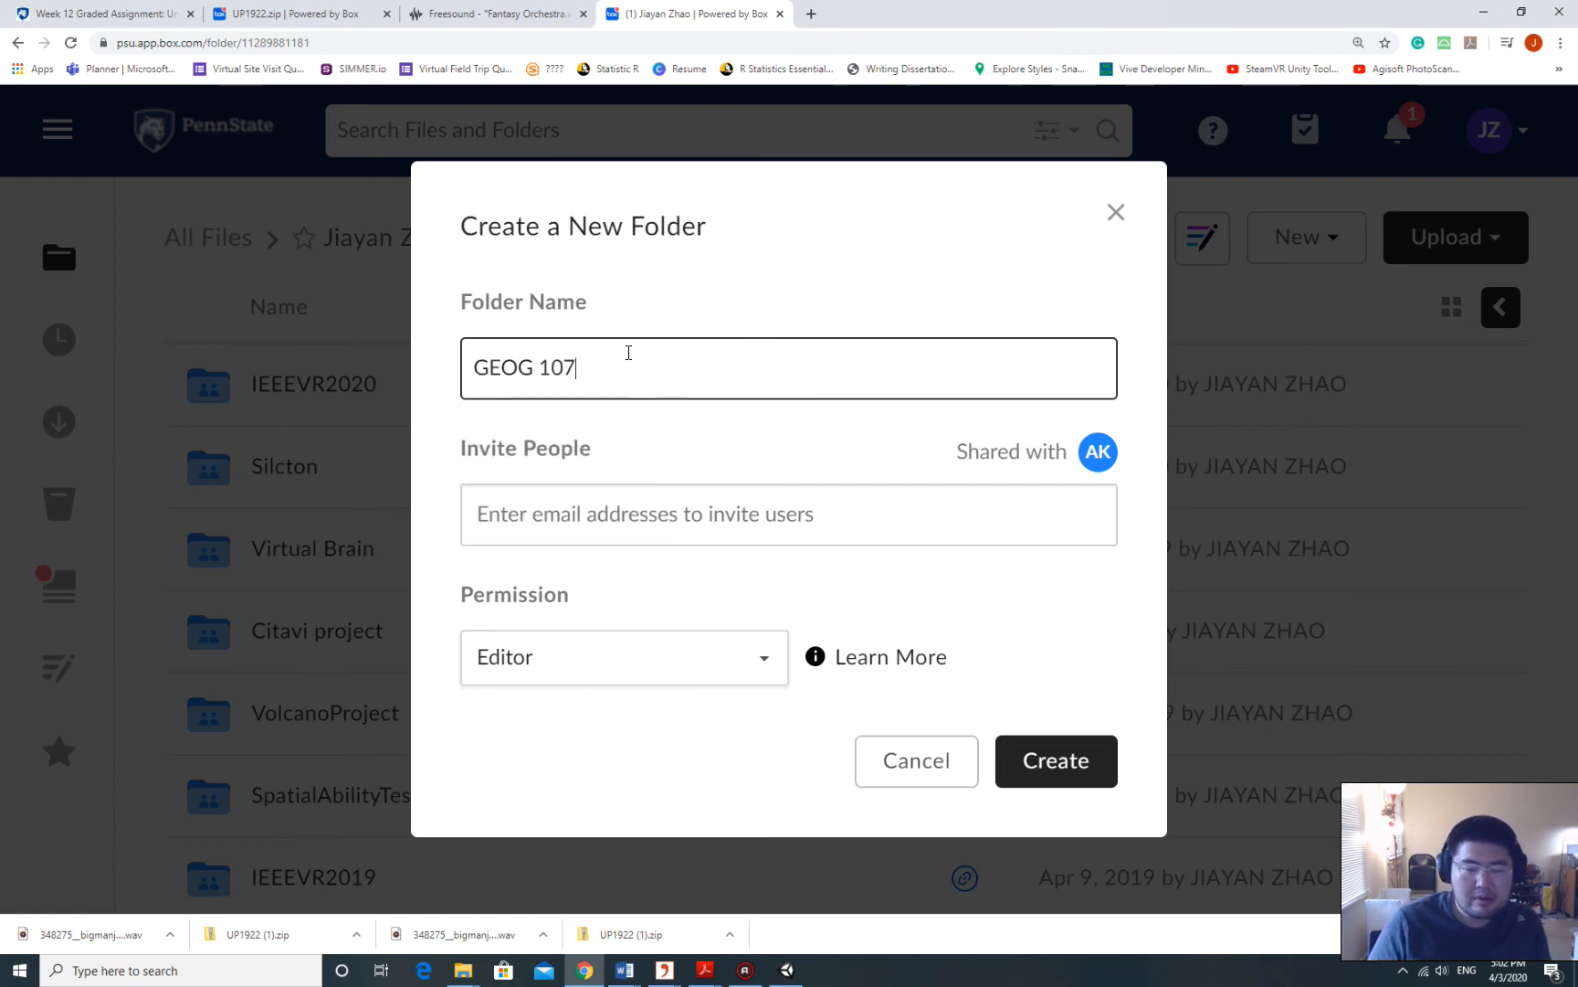
{"action": "key", "text": "Return"}
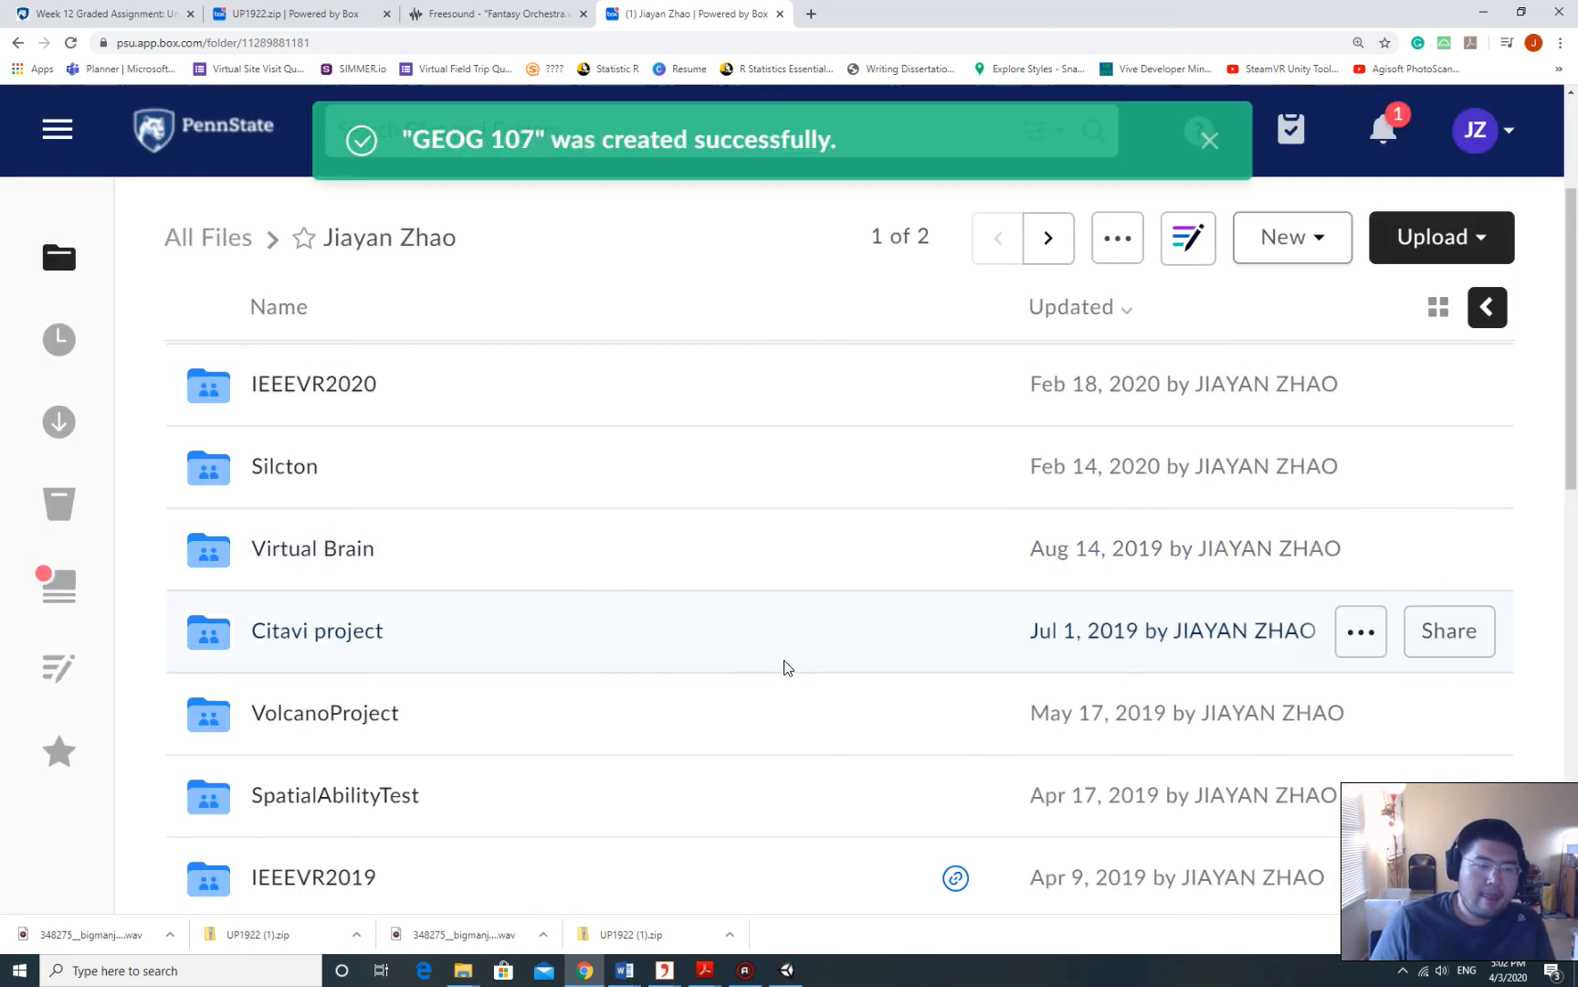
{"action": "scroll", "coordinate": [615, 409], "scroll_direction": "down", "scroll_amount": 3}
{"action": "scroll", "coordinate": [653, 504], "scroll_direction": "up", "scroll_amount": 7}
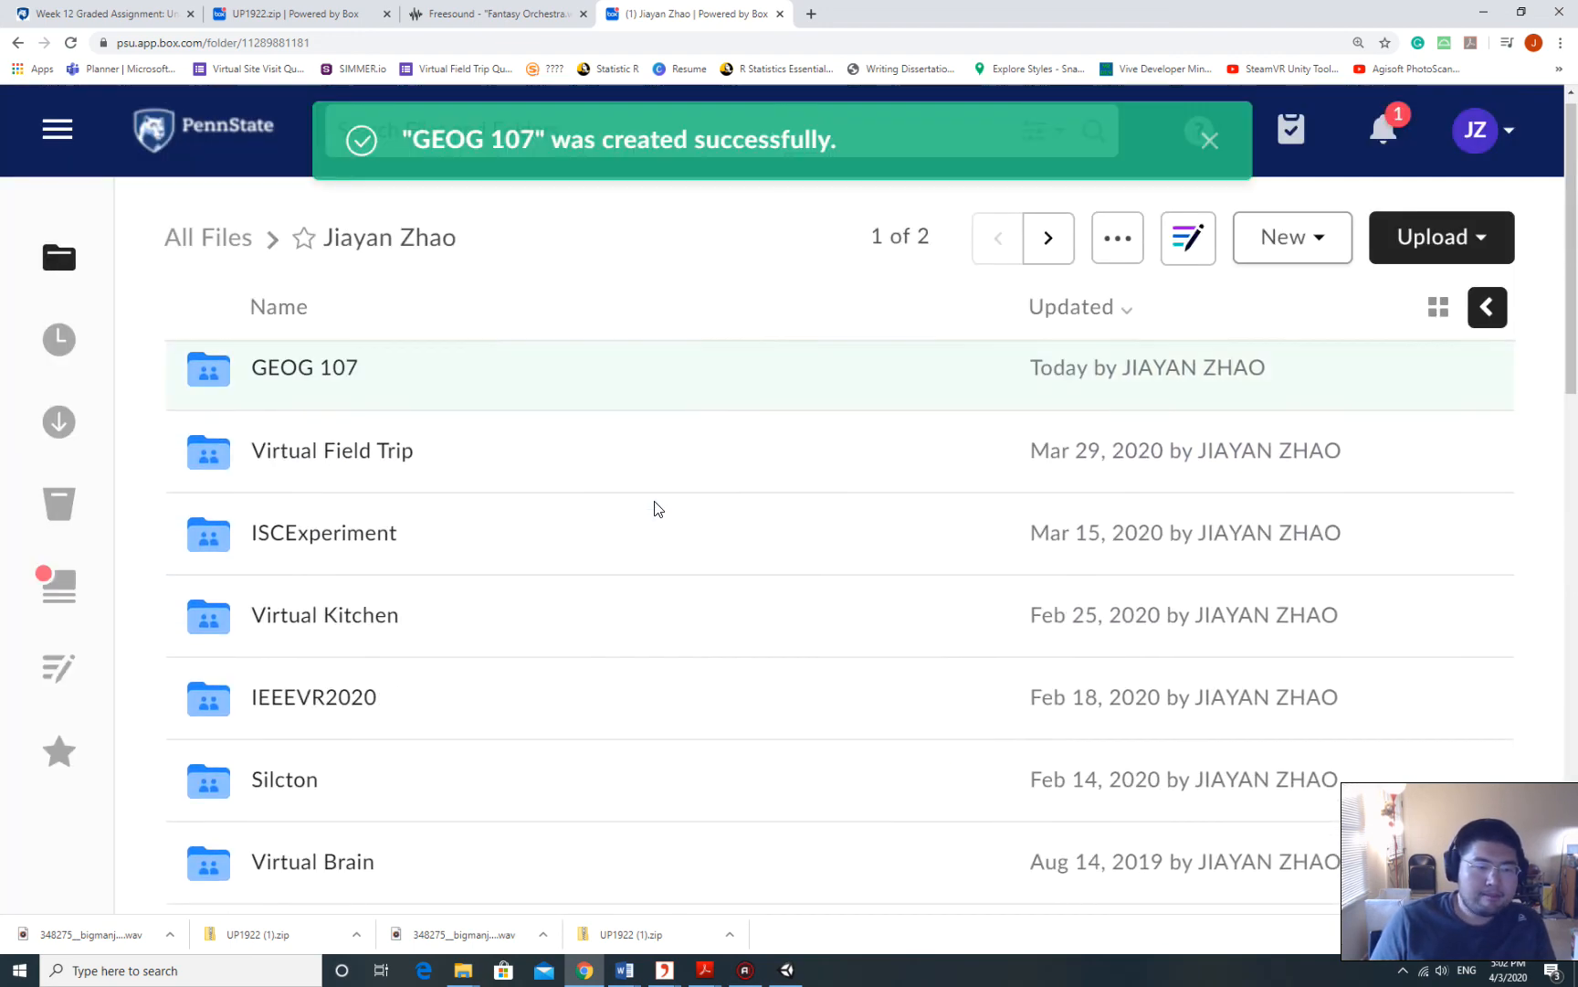
{"action": "left_click", "coordinate": [330, 387]}
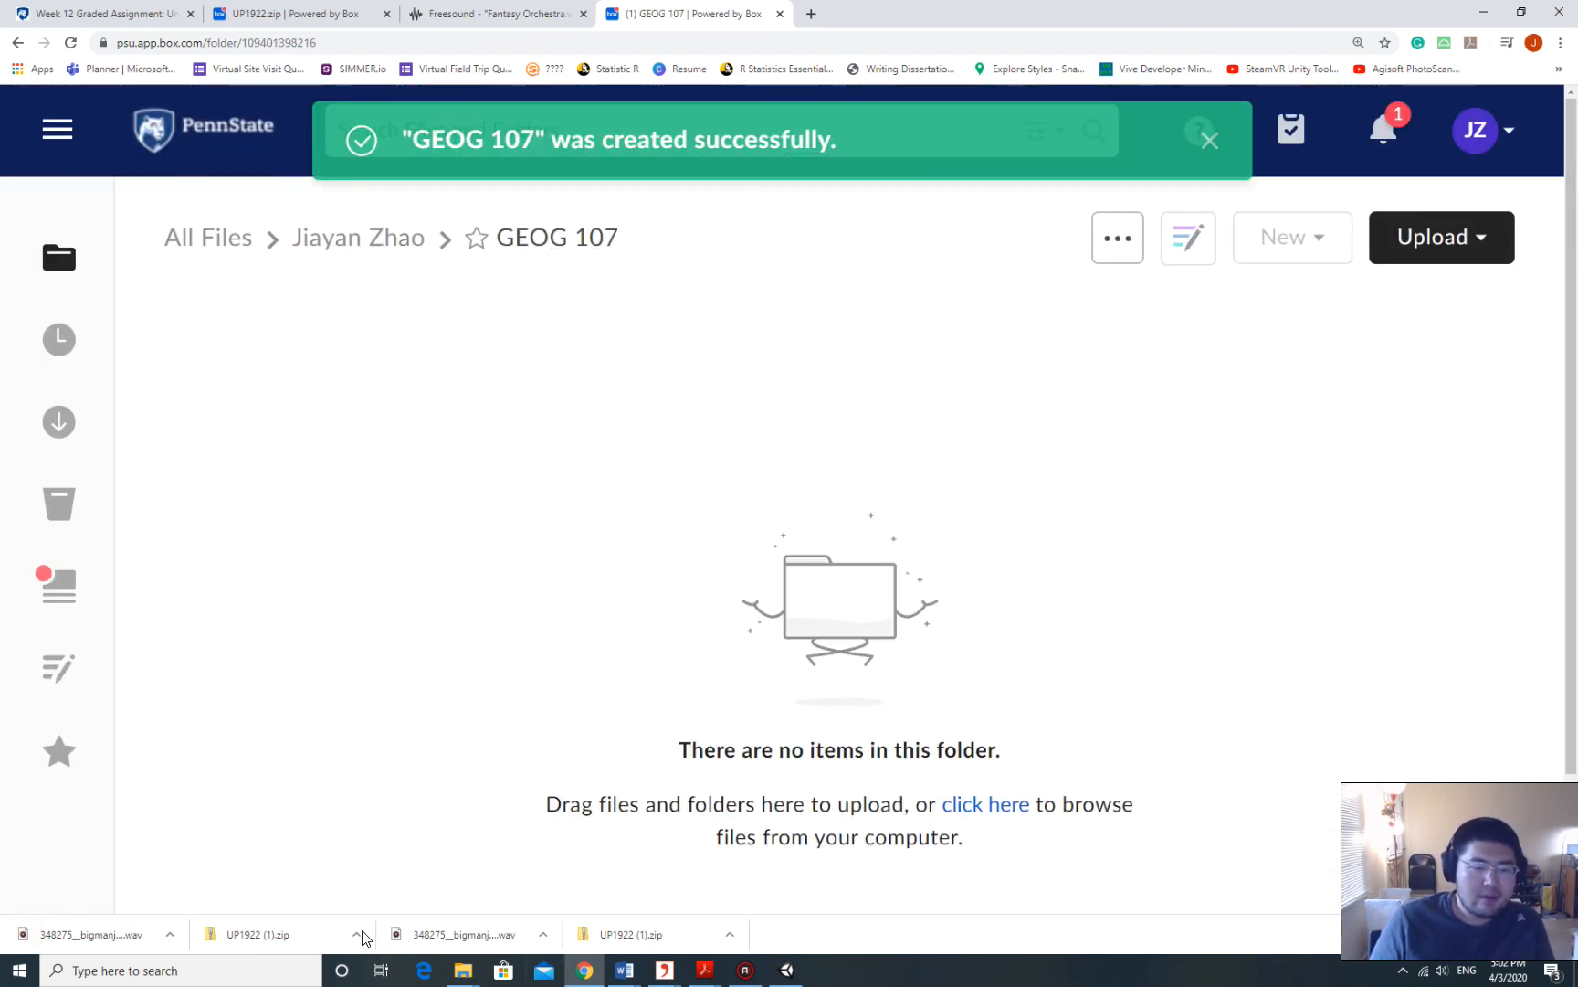
Drag Application.zip from the Week 12 assignment window into the GEOG 107 Box folder.
{"action": "mouse_move", "coordinate": [463, 970]}
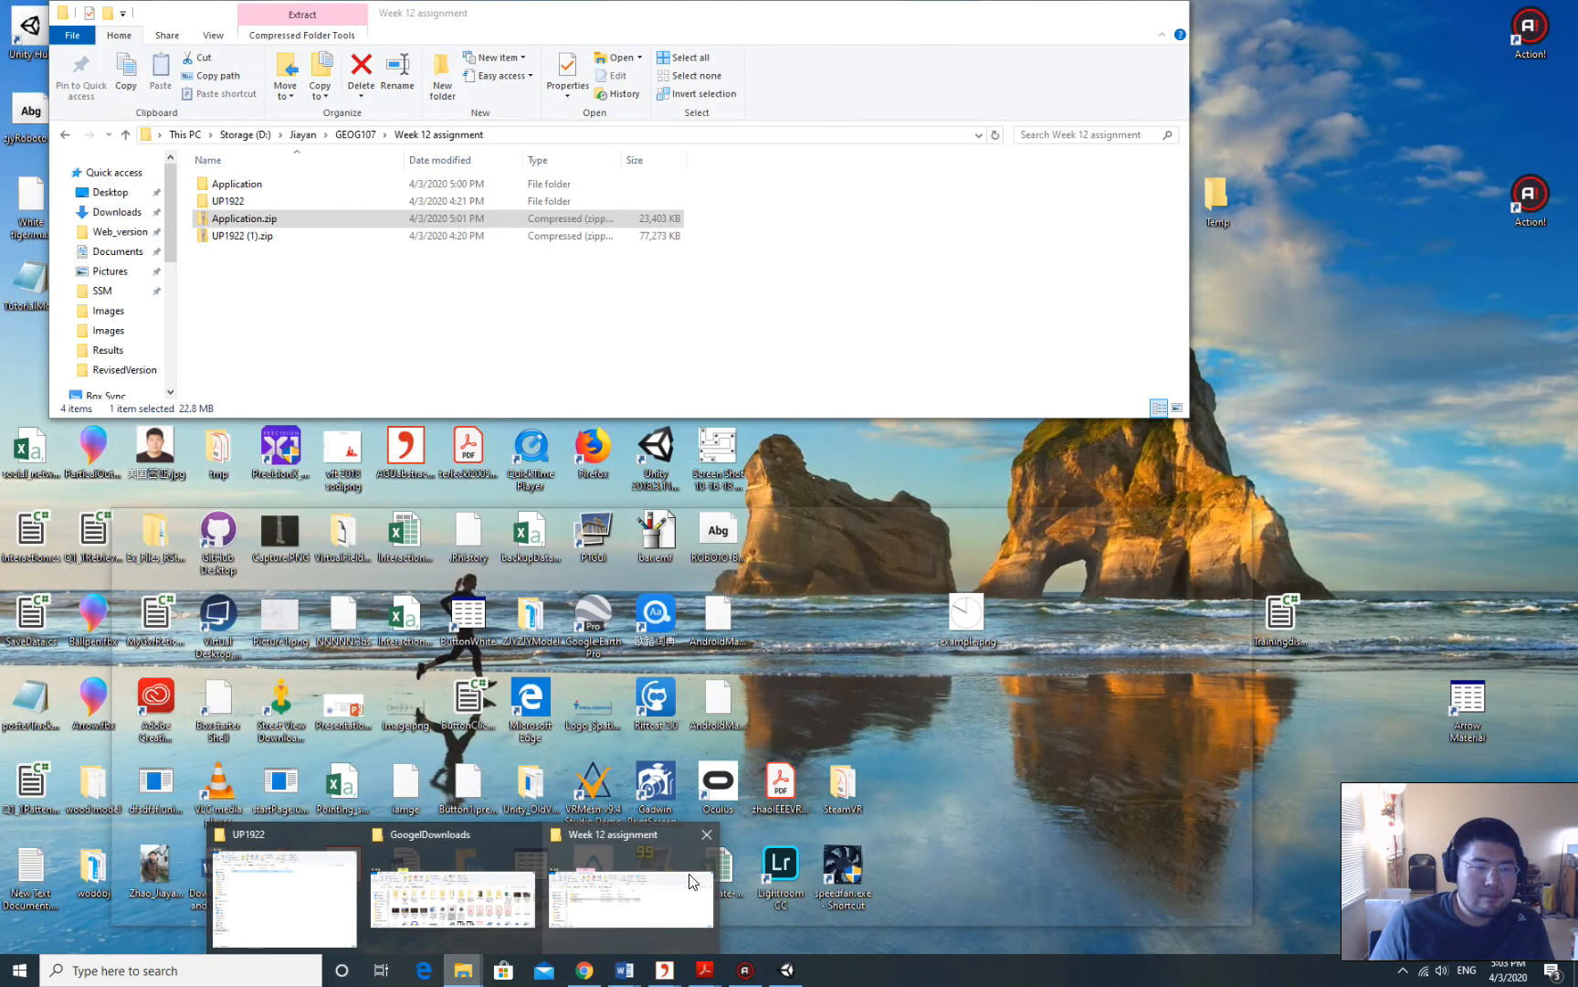
{"action": "left_click", "coordinate": [691, 882]}
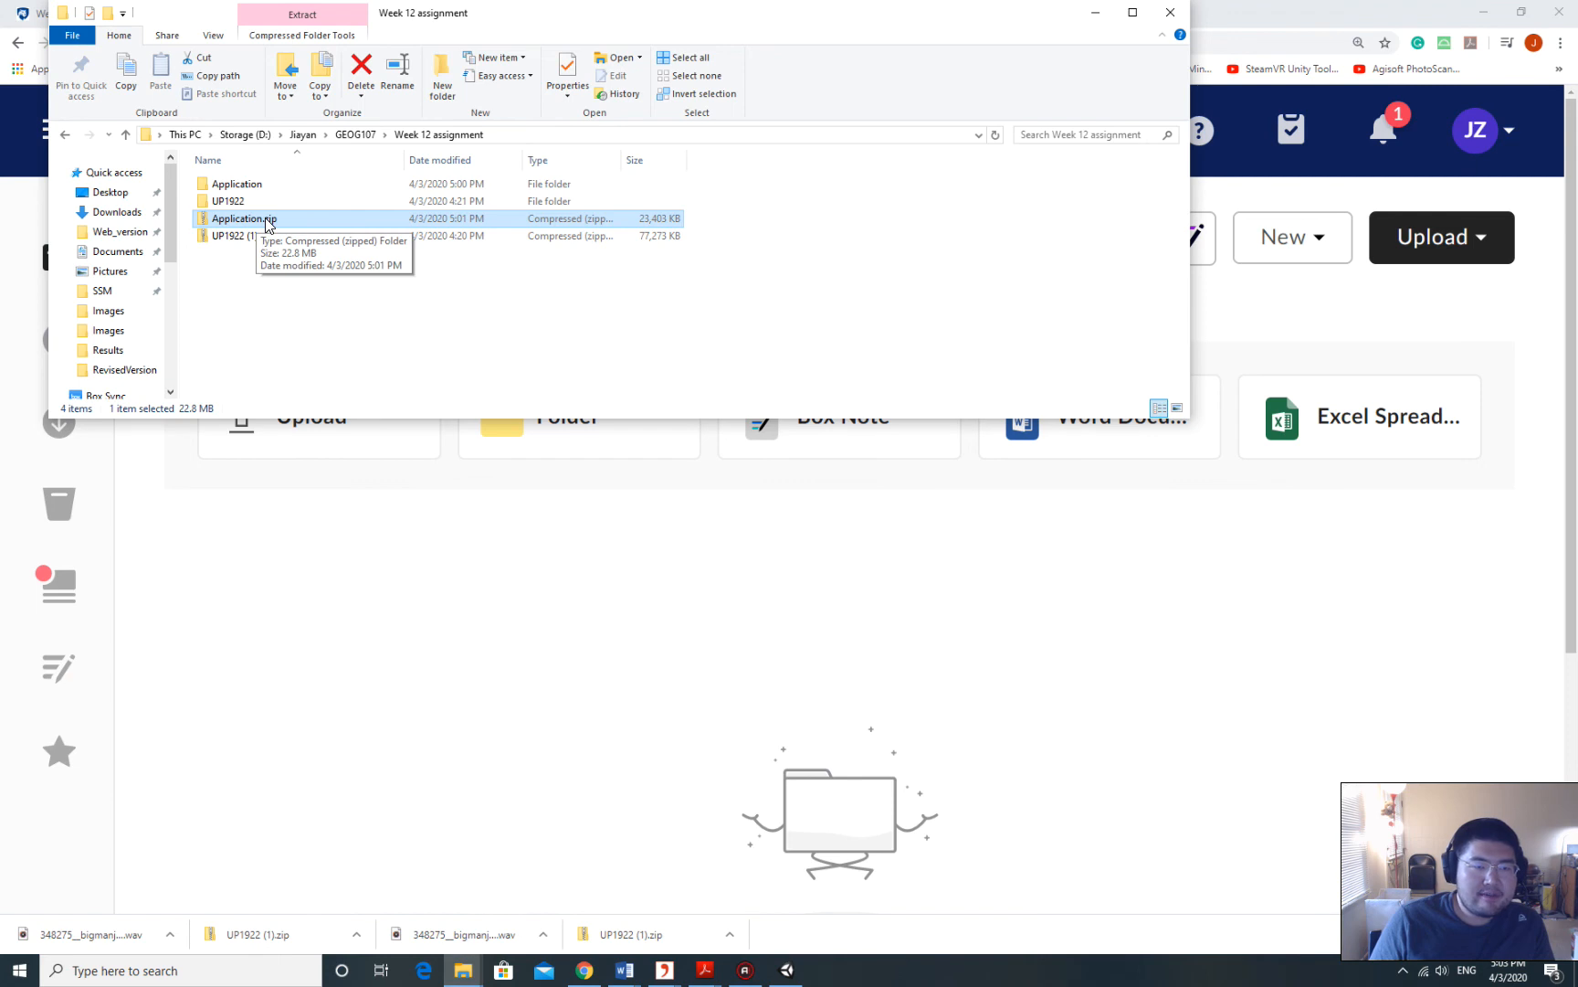
{"action": "left_click_drag", "start_coordinate": [268, 224], "coordinate": [858, 735]}
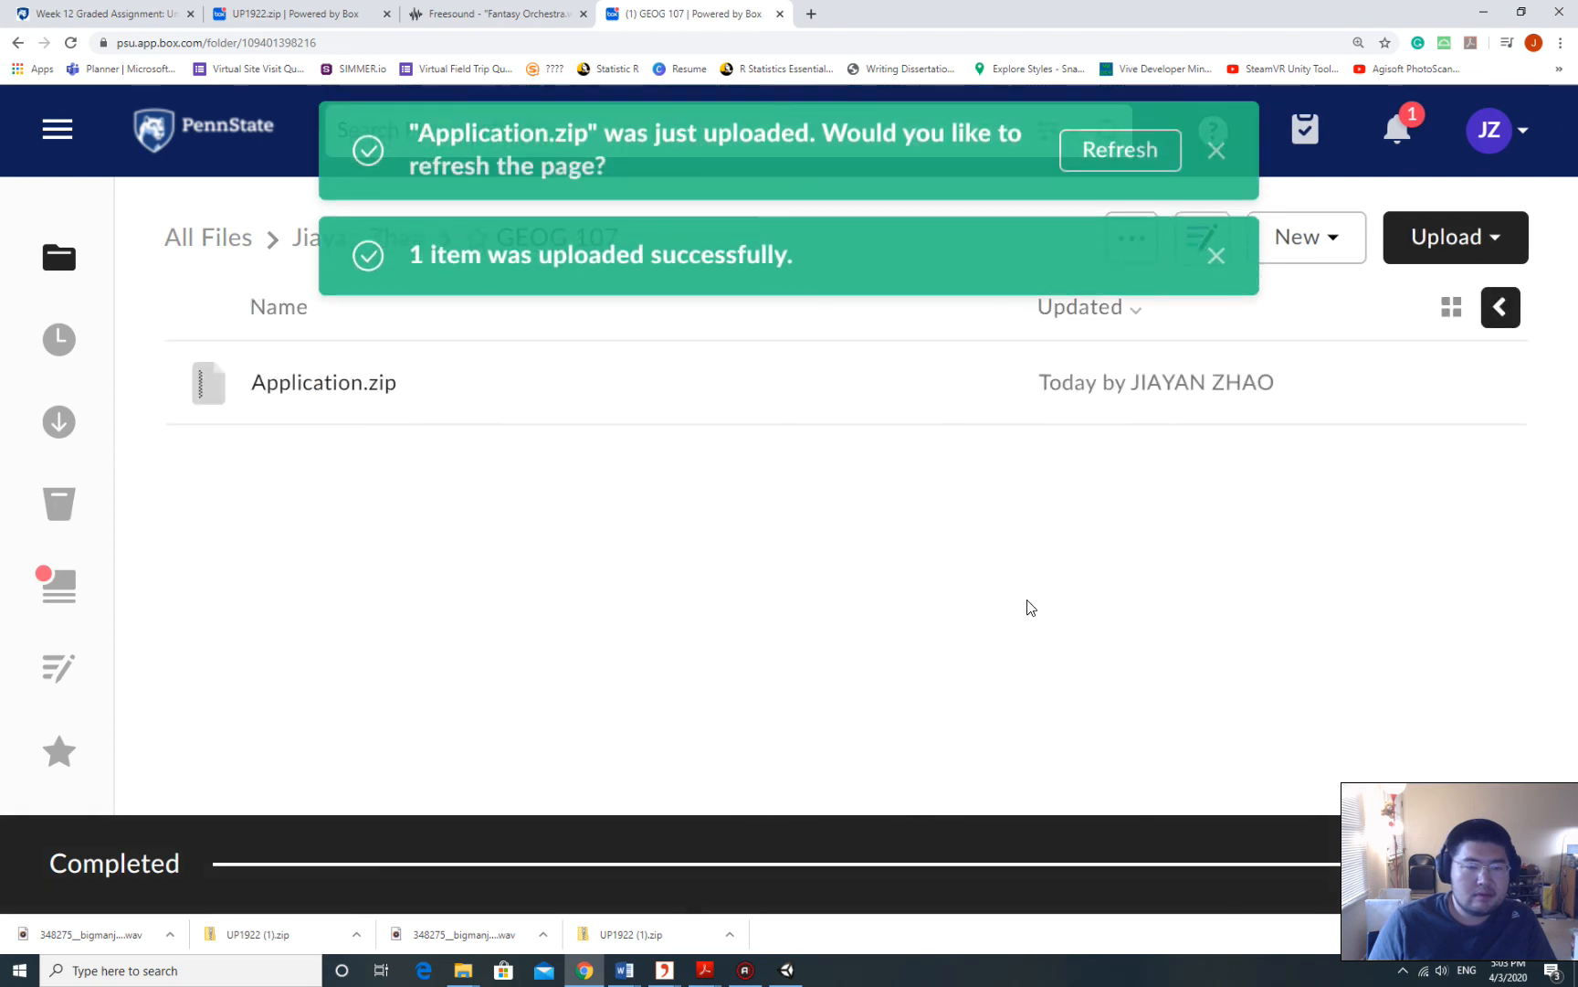
{"action": "left_click", "coordinate": [548, 400]}
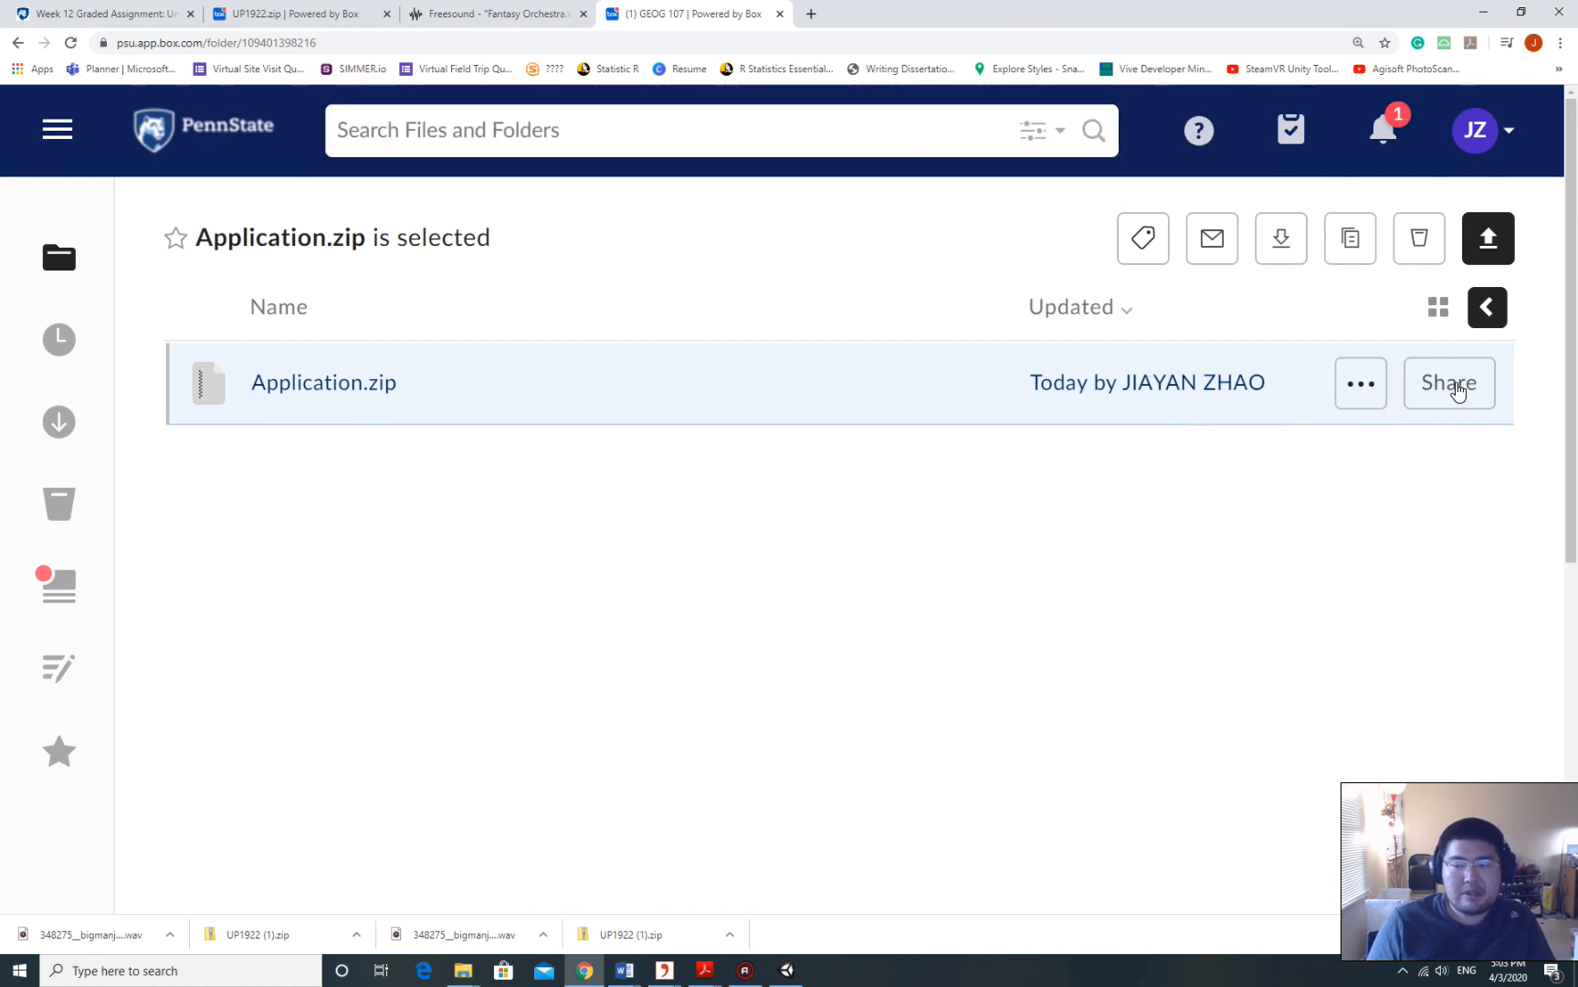
Enable a shared link for Application.zip from its Share options.
{"action": "left_click", "coordinate": [455, 505]}
{"action": "left_click", "coordinate": [263, 379]}
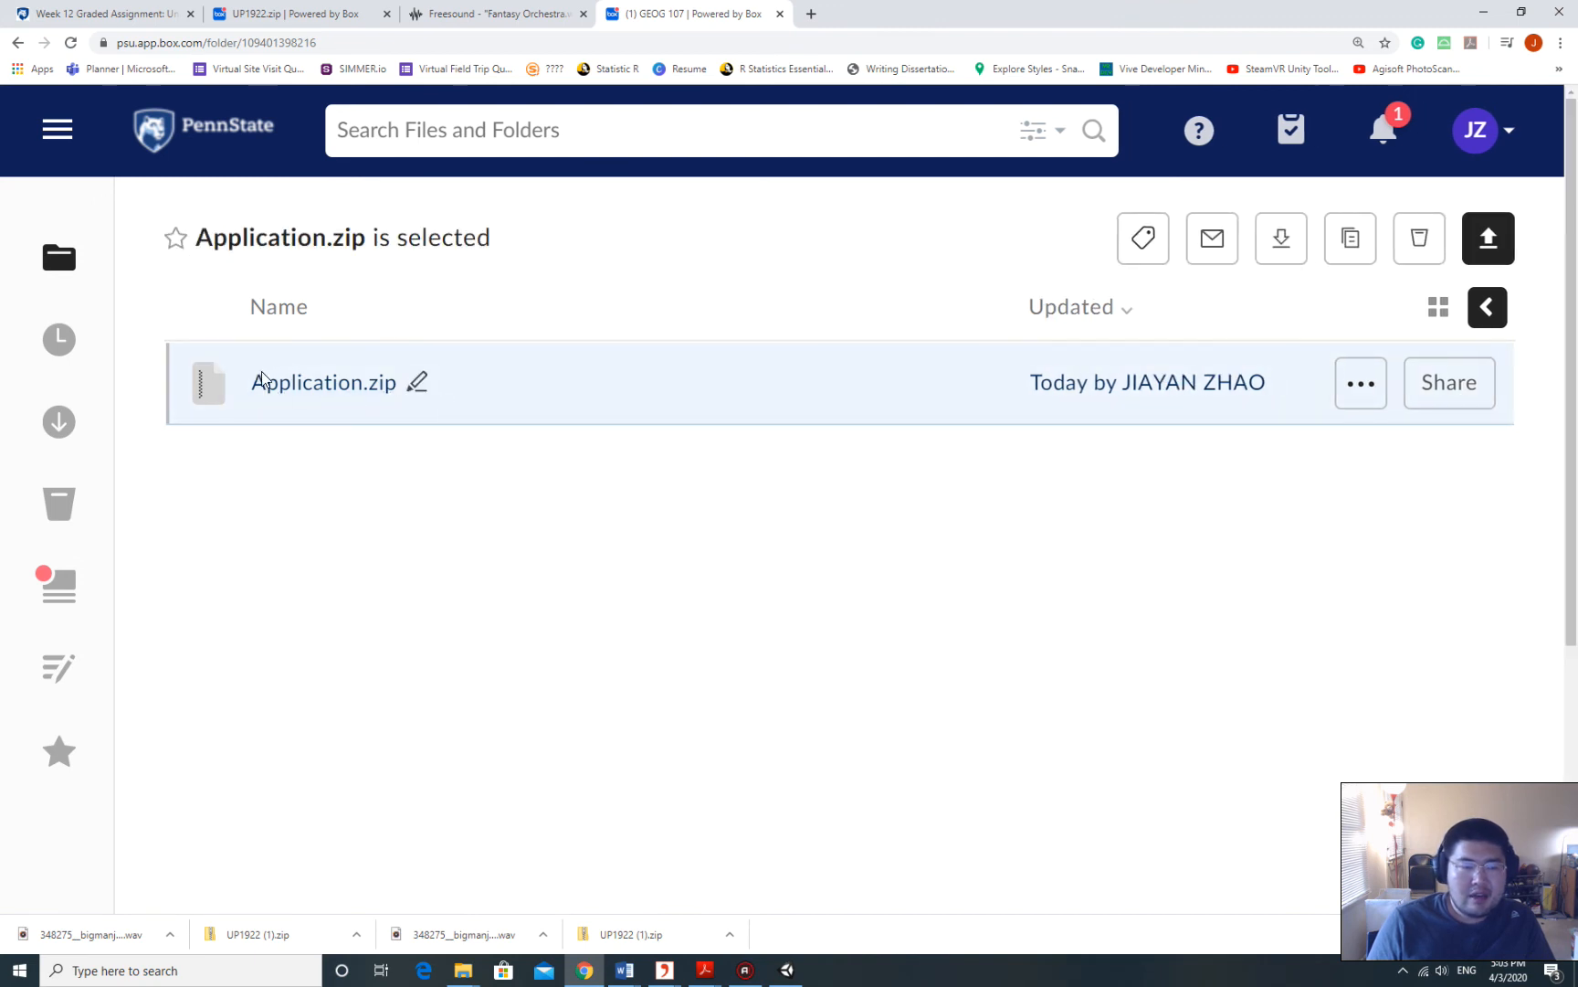
{"action": "left_click", "coordinate": [1480, 389]}
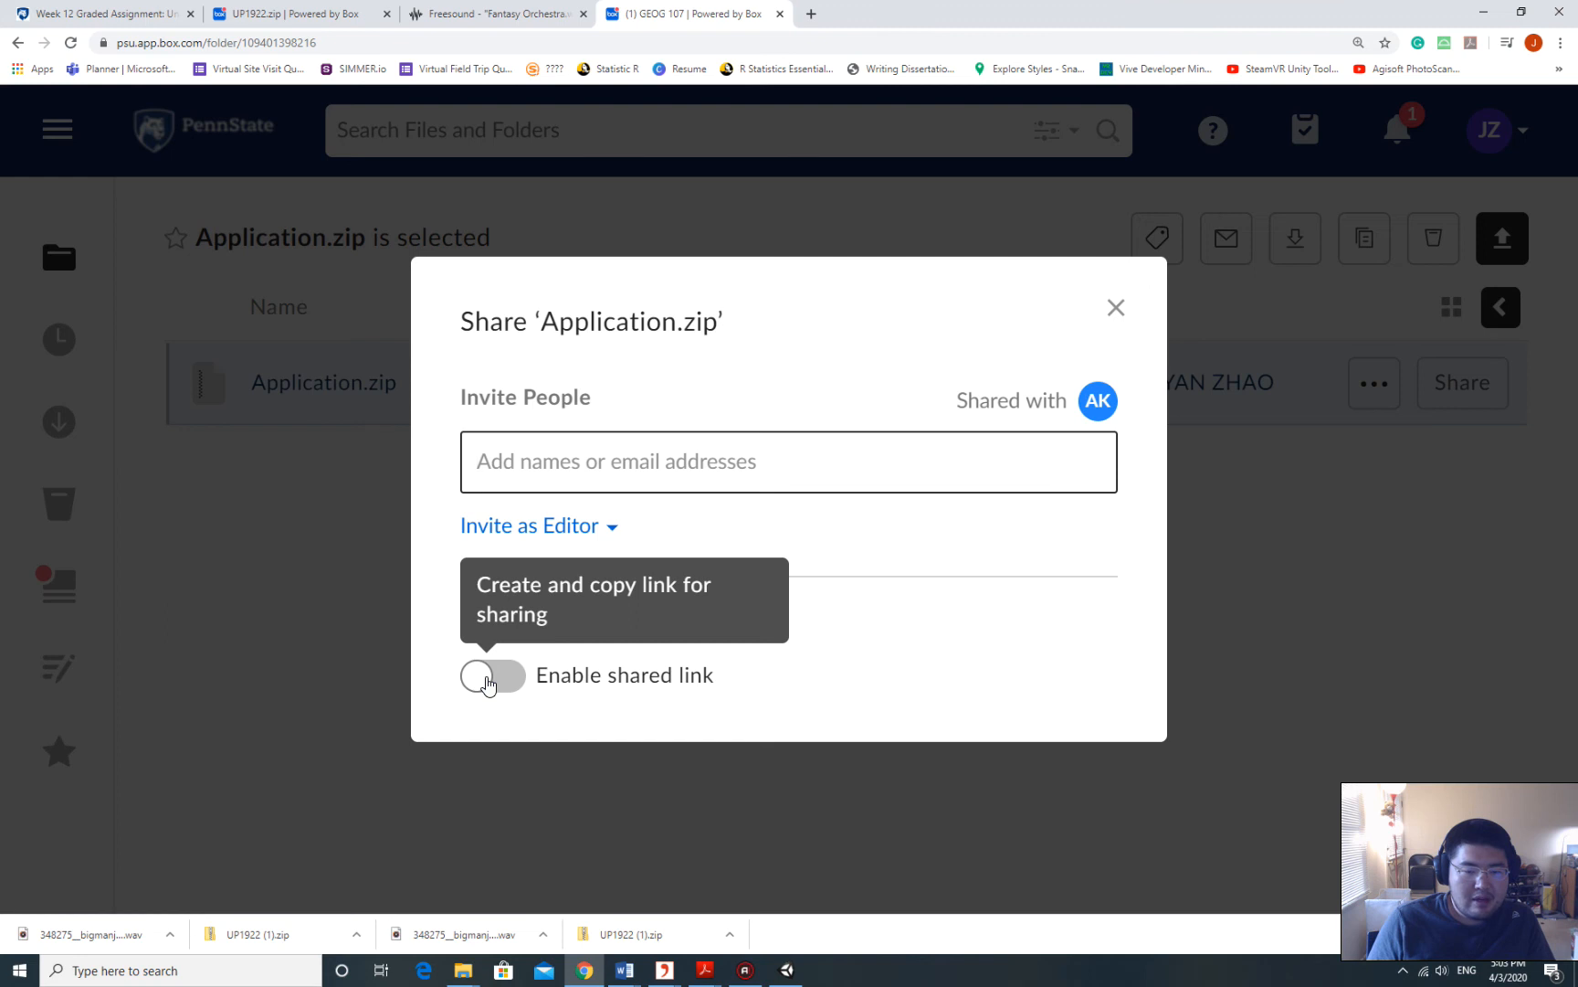
{"action": "left_click", "coordinate": [489, 681]}
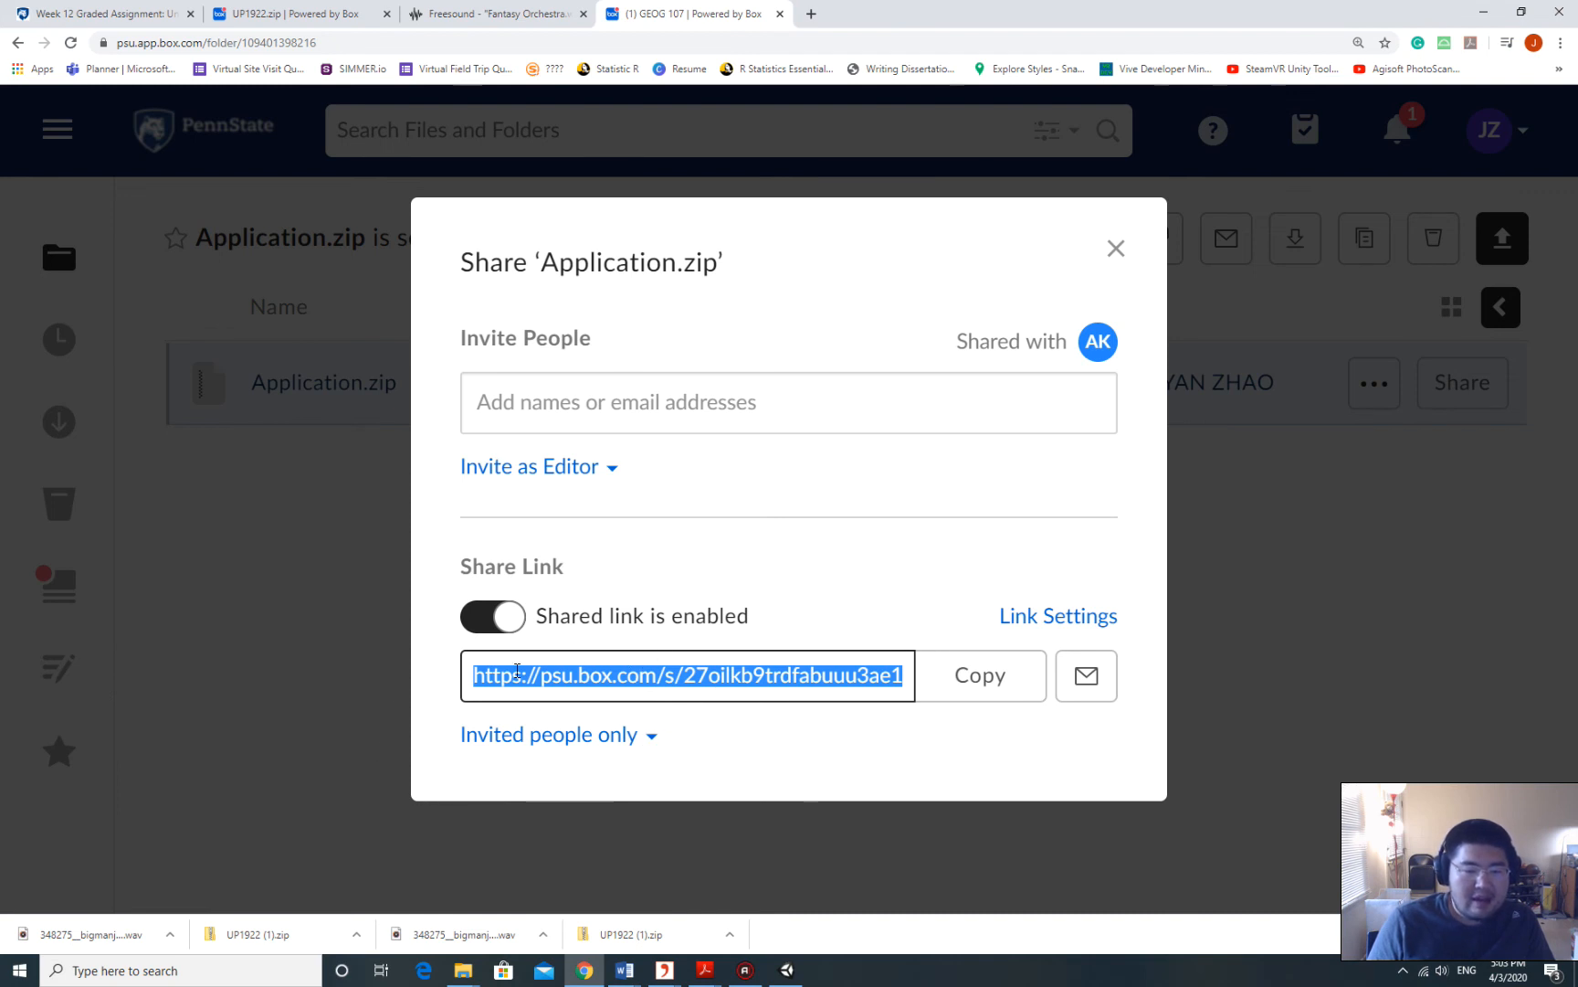
{"action": "left_click", "coordinate": [737, 684]}
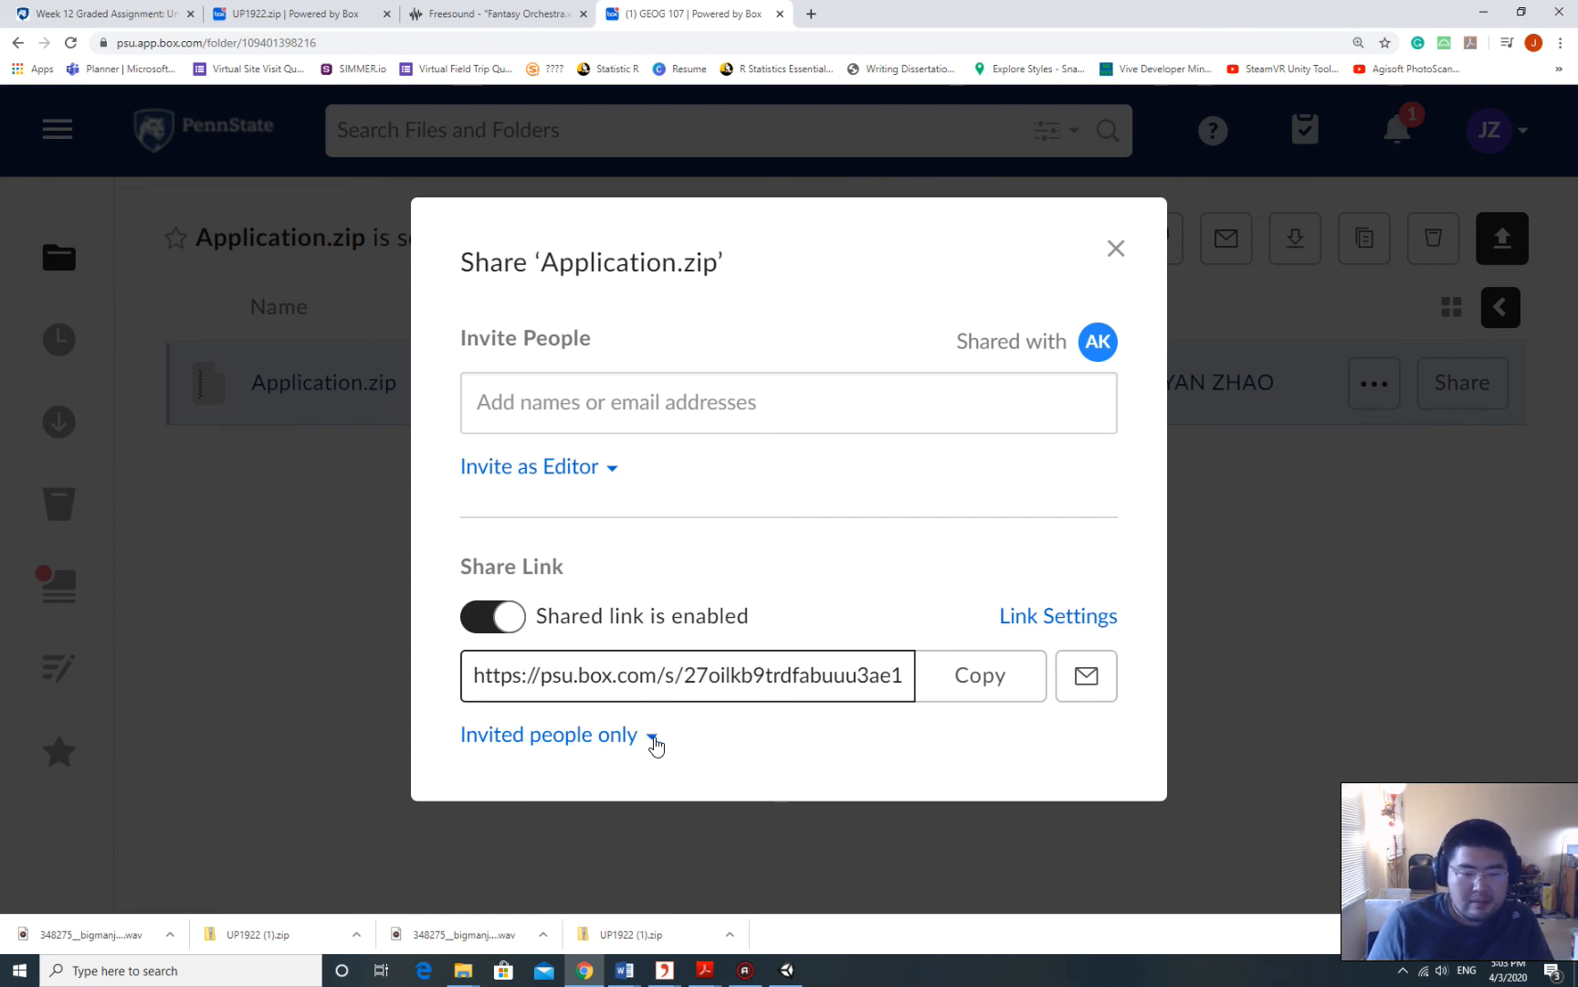
Set the shared link access to People with the link.
{"action": "left_click", "coordinate": [654, 743]}
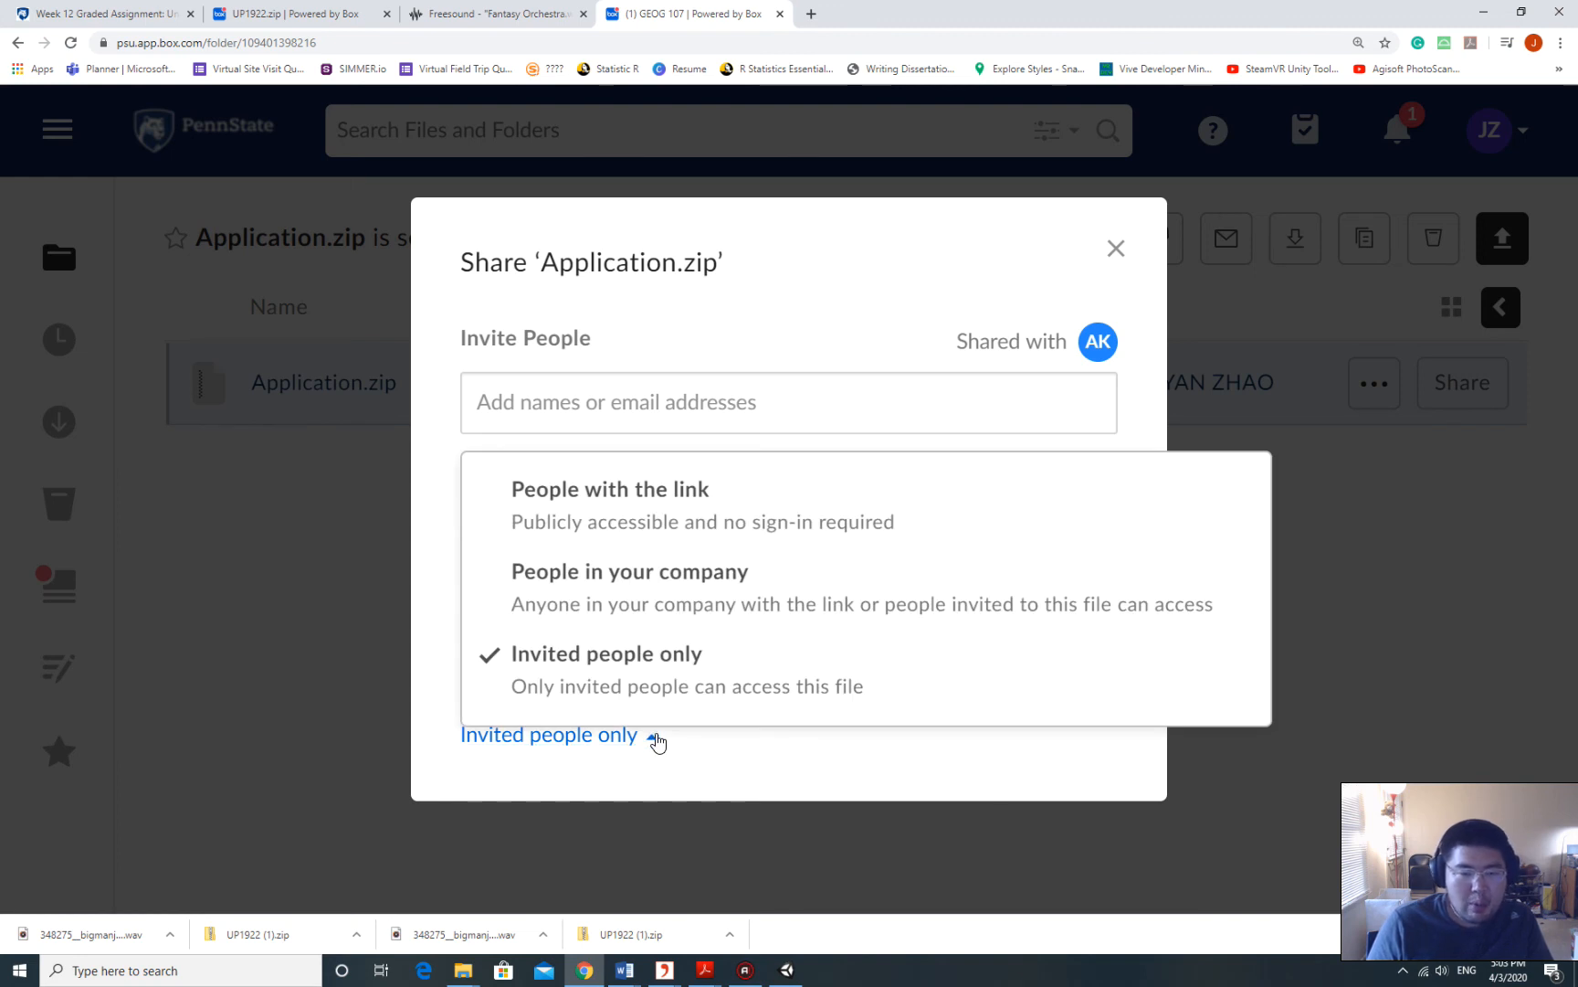
{"action": "left_click", "coordinate": [694, 776]}
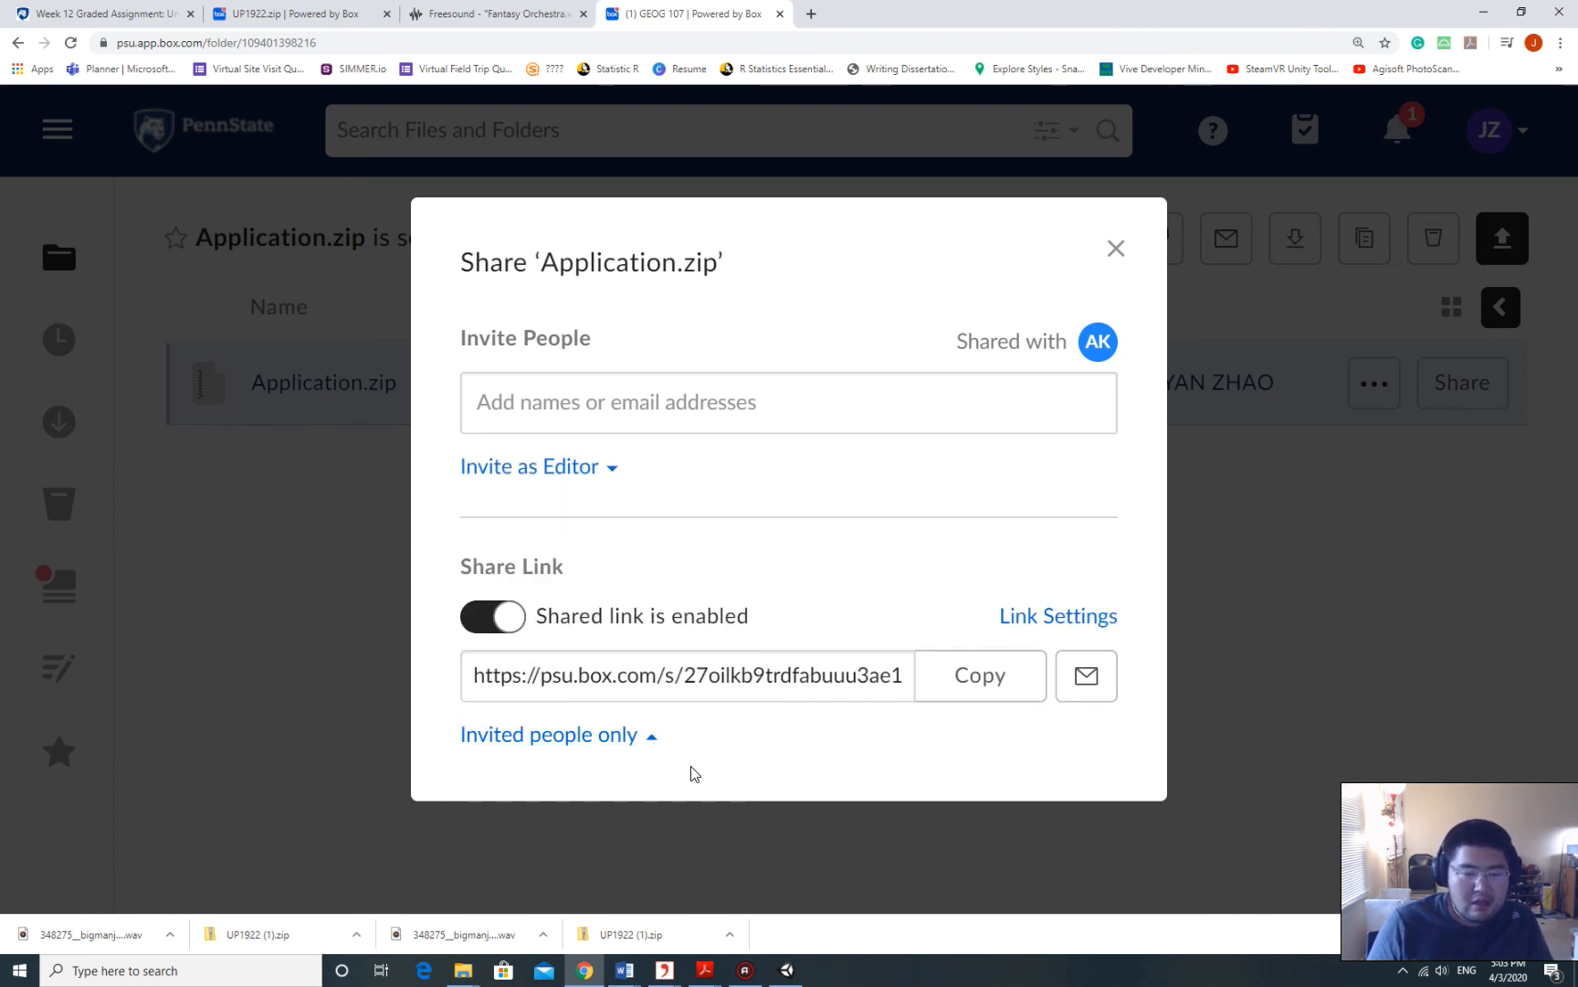
{"action": "left_click", "coordinate": [647, 745]}
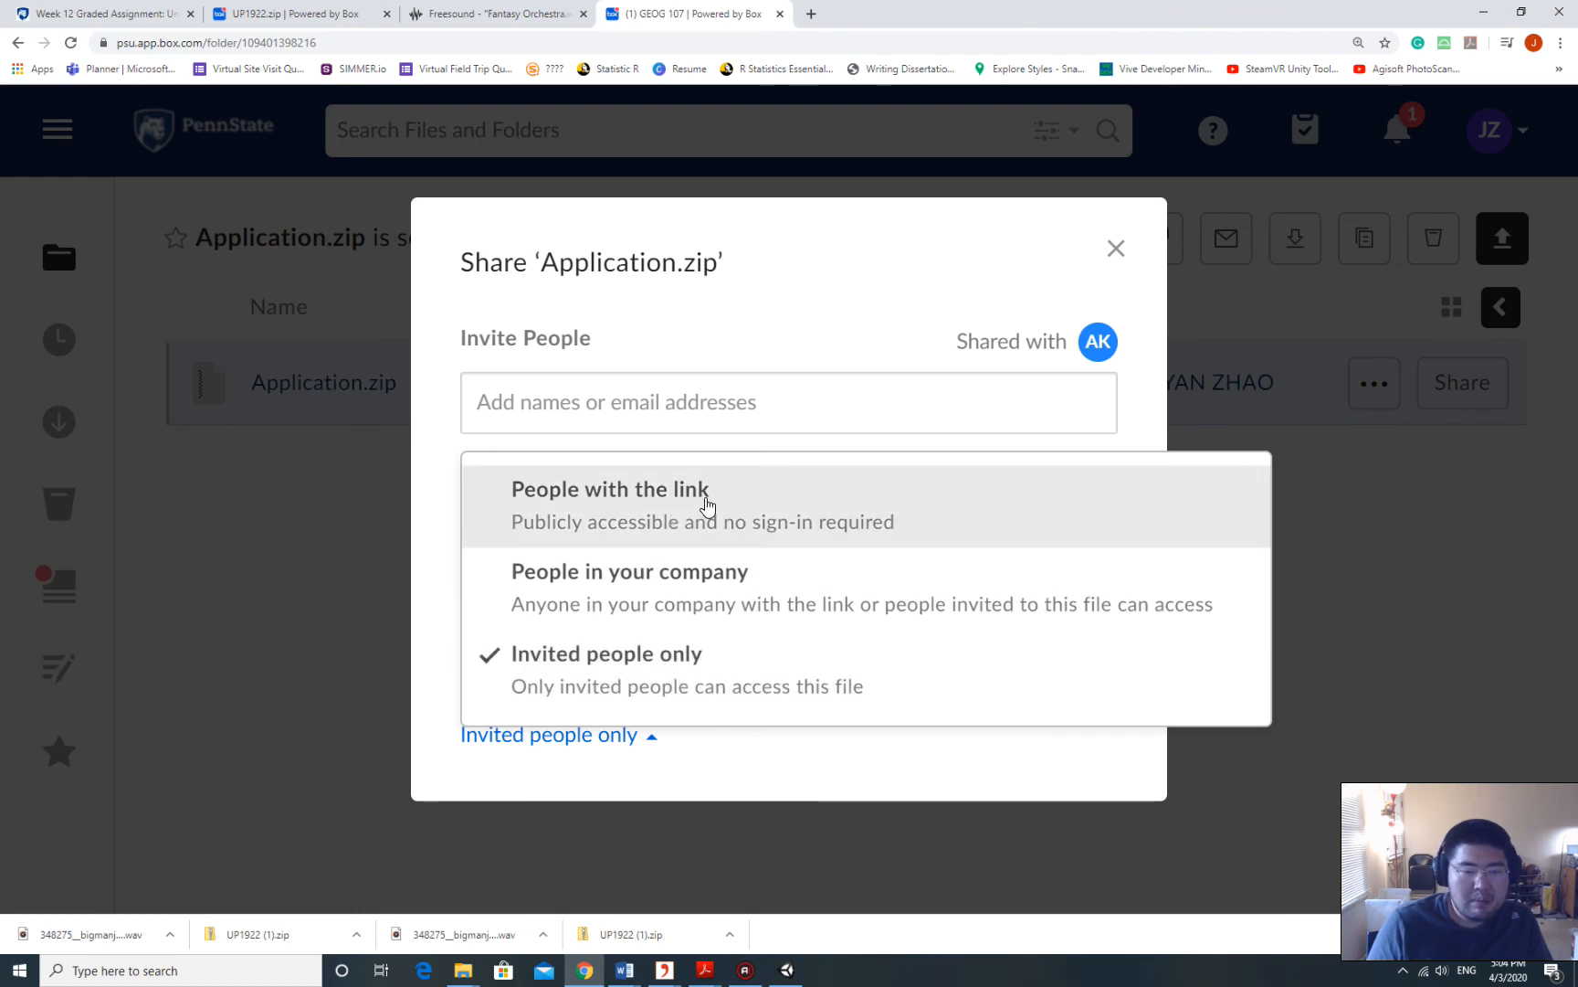
{"action": "left_click", "coordinate": [706, 504]}
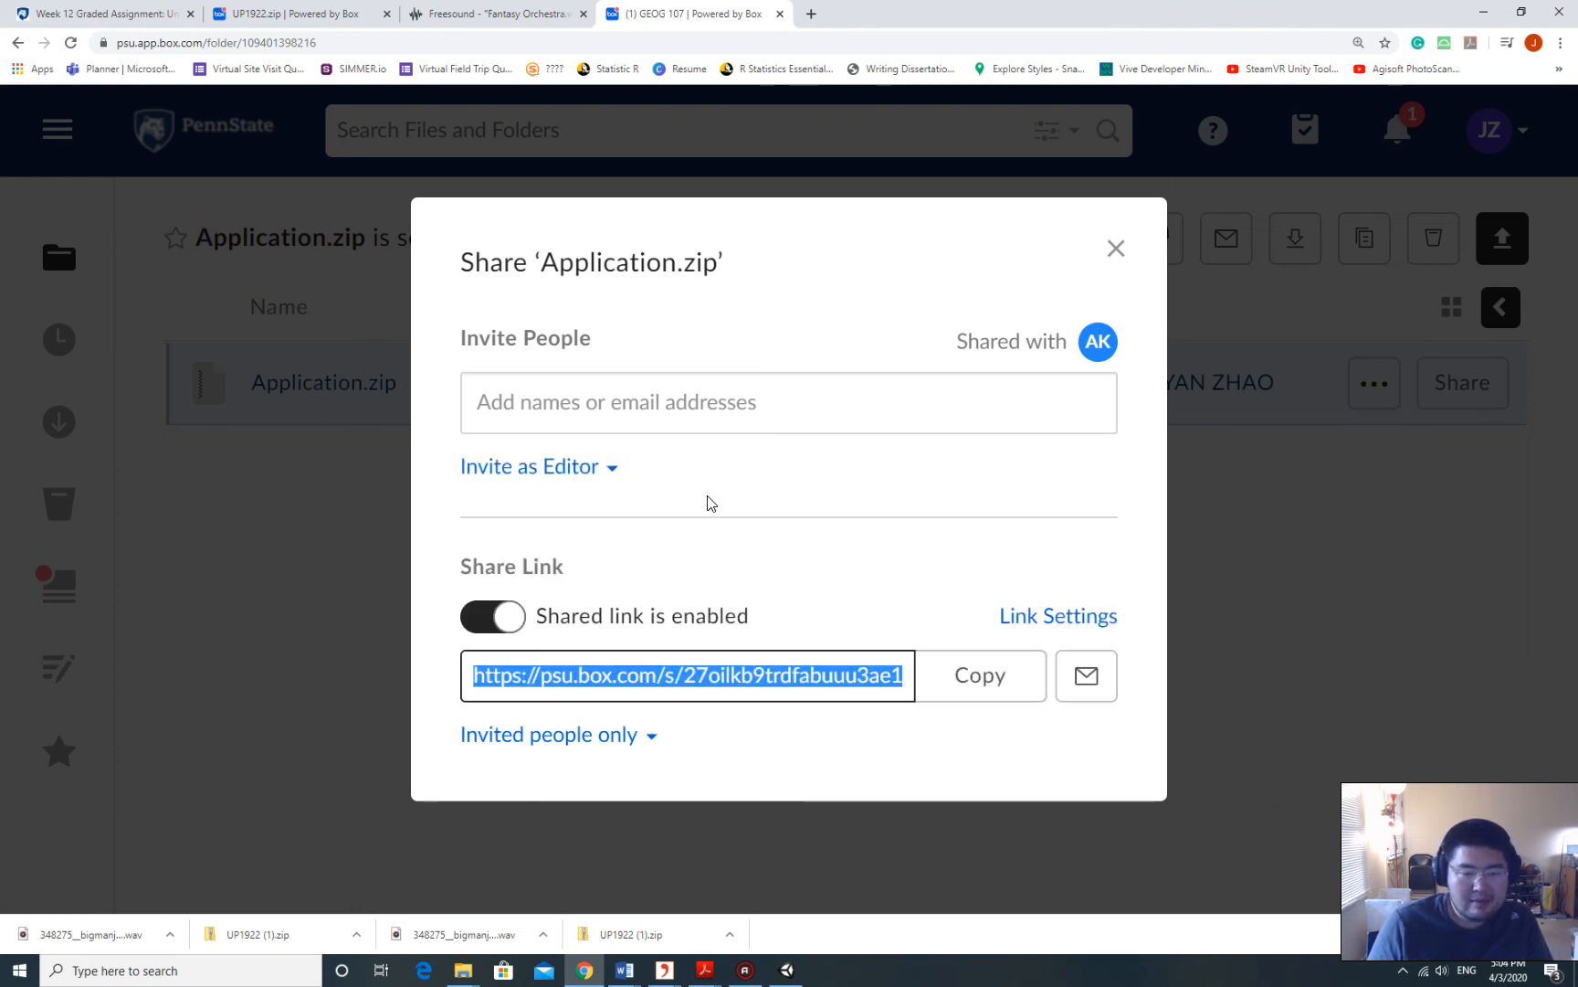
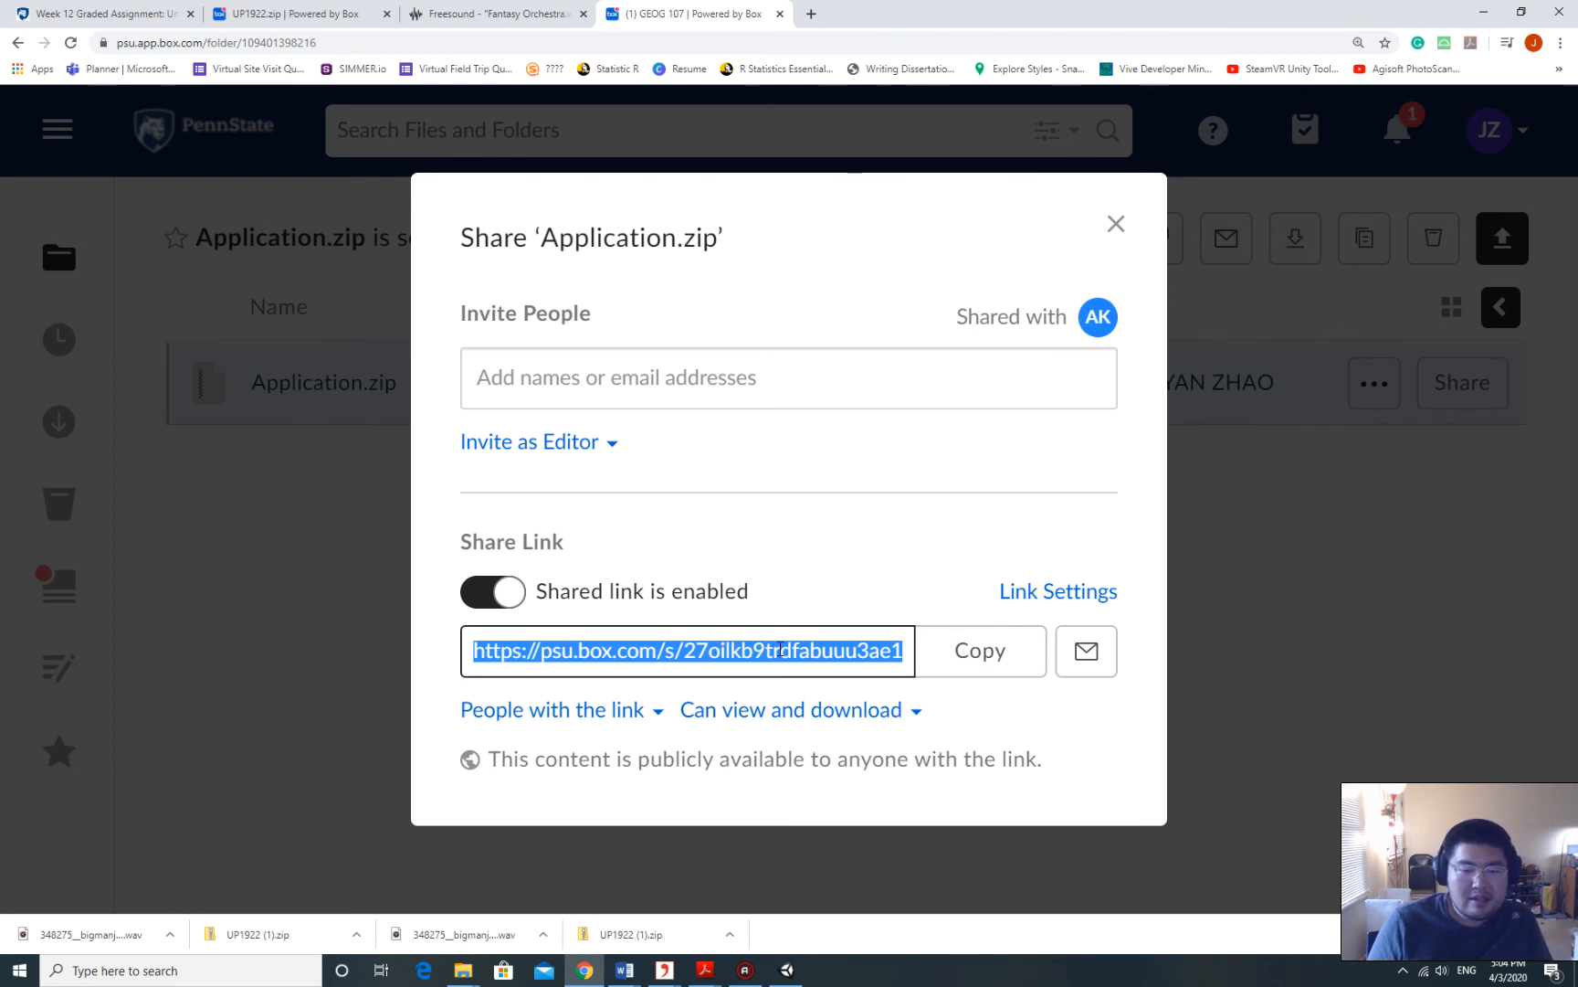
Copy the Application.zip shared link and close the Box share dialog.
{"action": "left_click", "coordinate": [990, 654]}
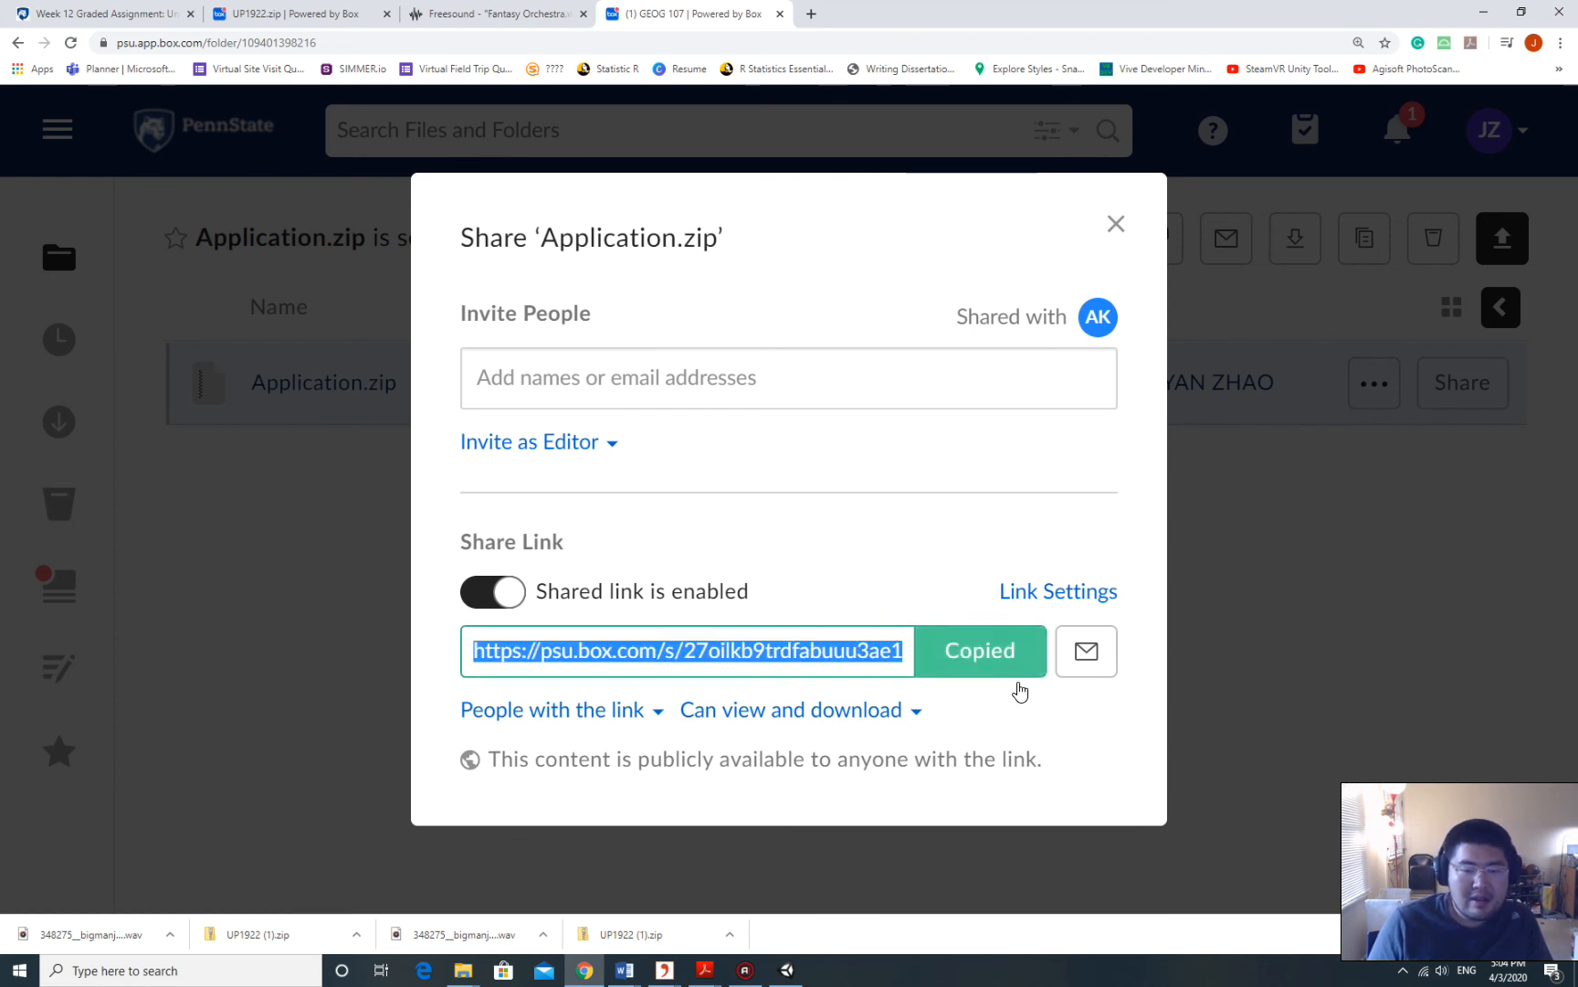
{"action": "left_click", "coordinate": [1120, 227]}
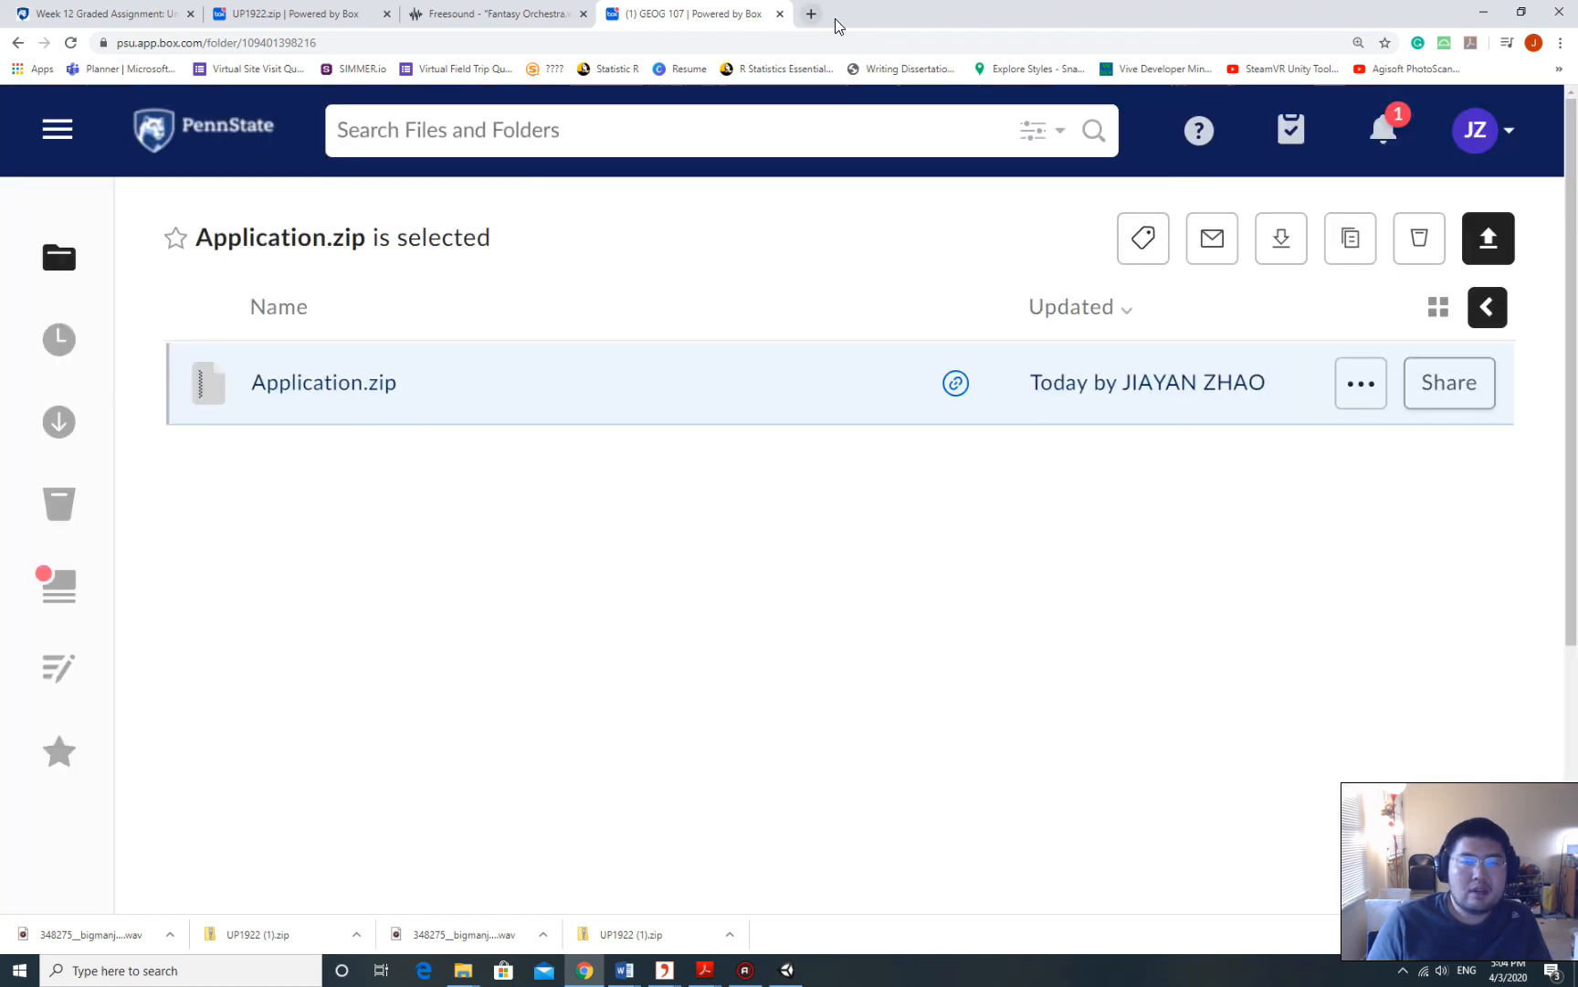
Search for the personal website in a new browser tab.
{"action": "left_click", "coordinate": [811, 13]}
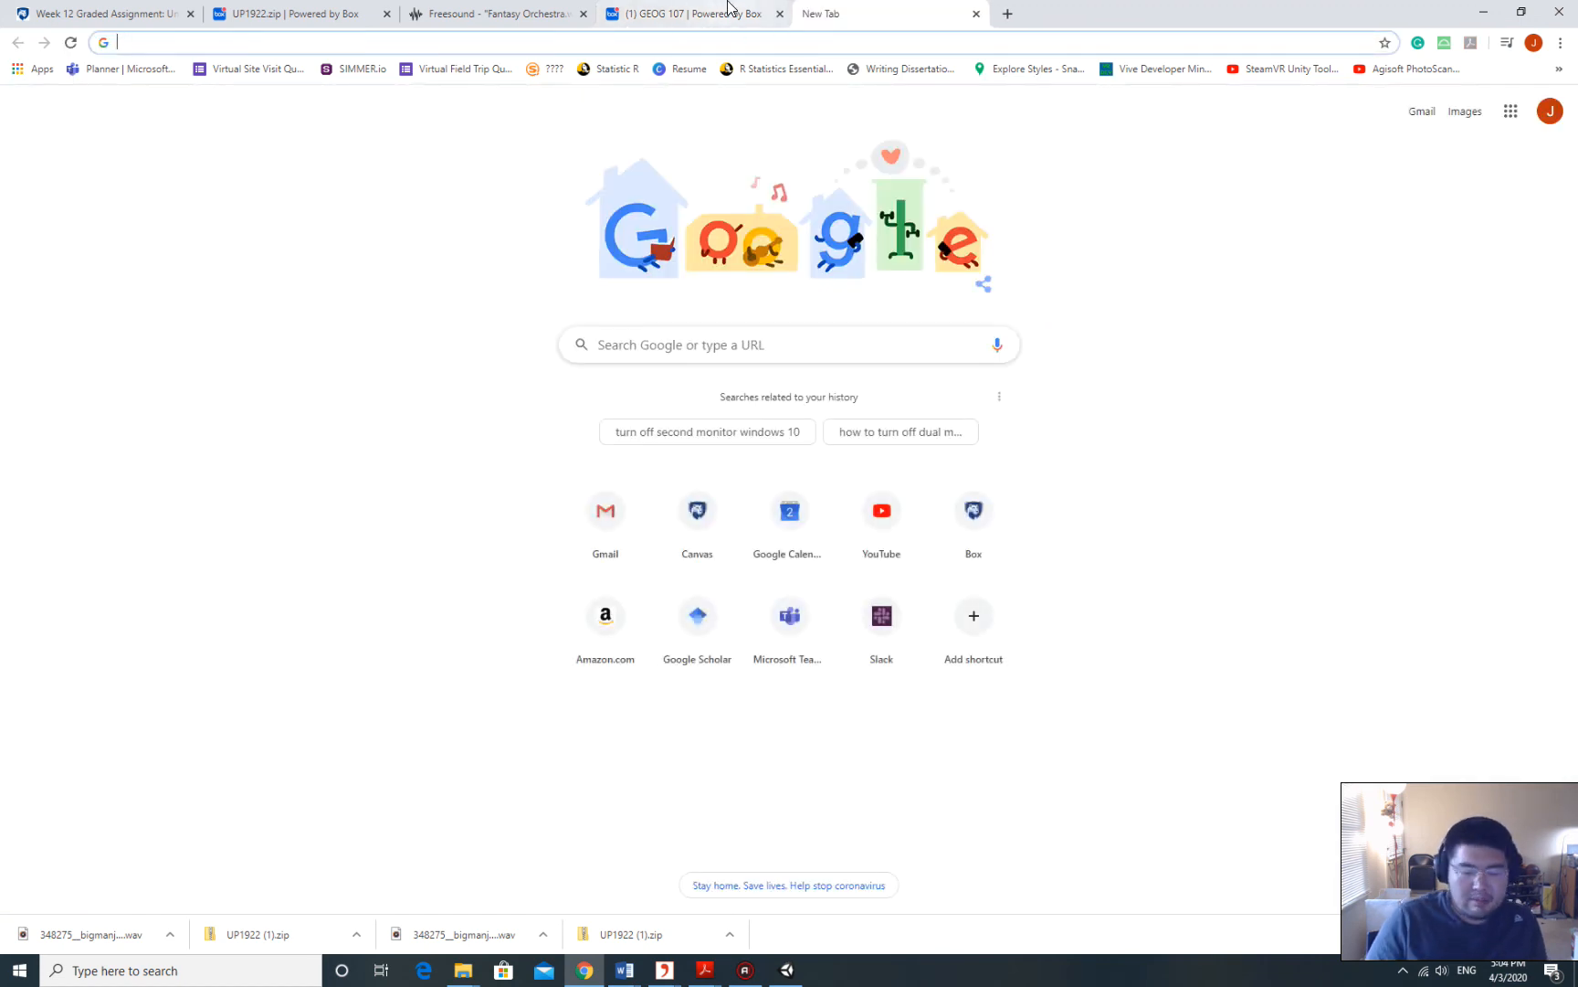
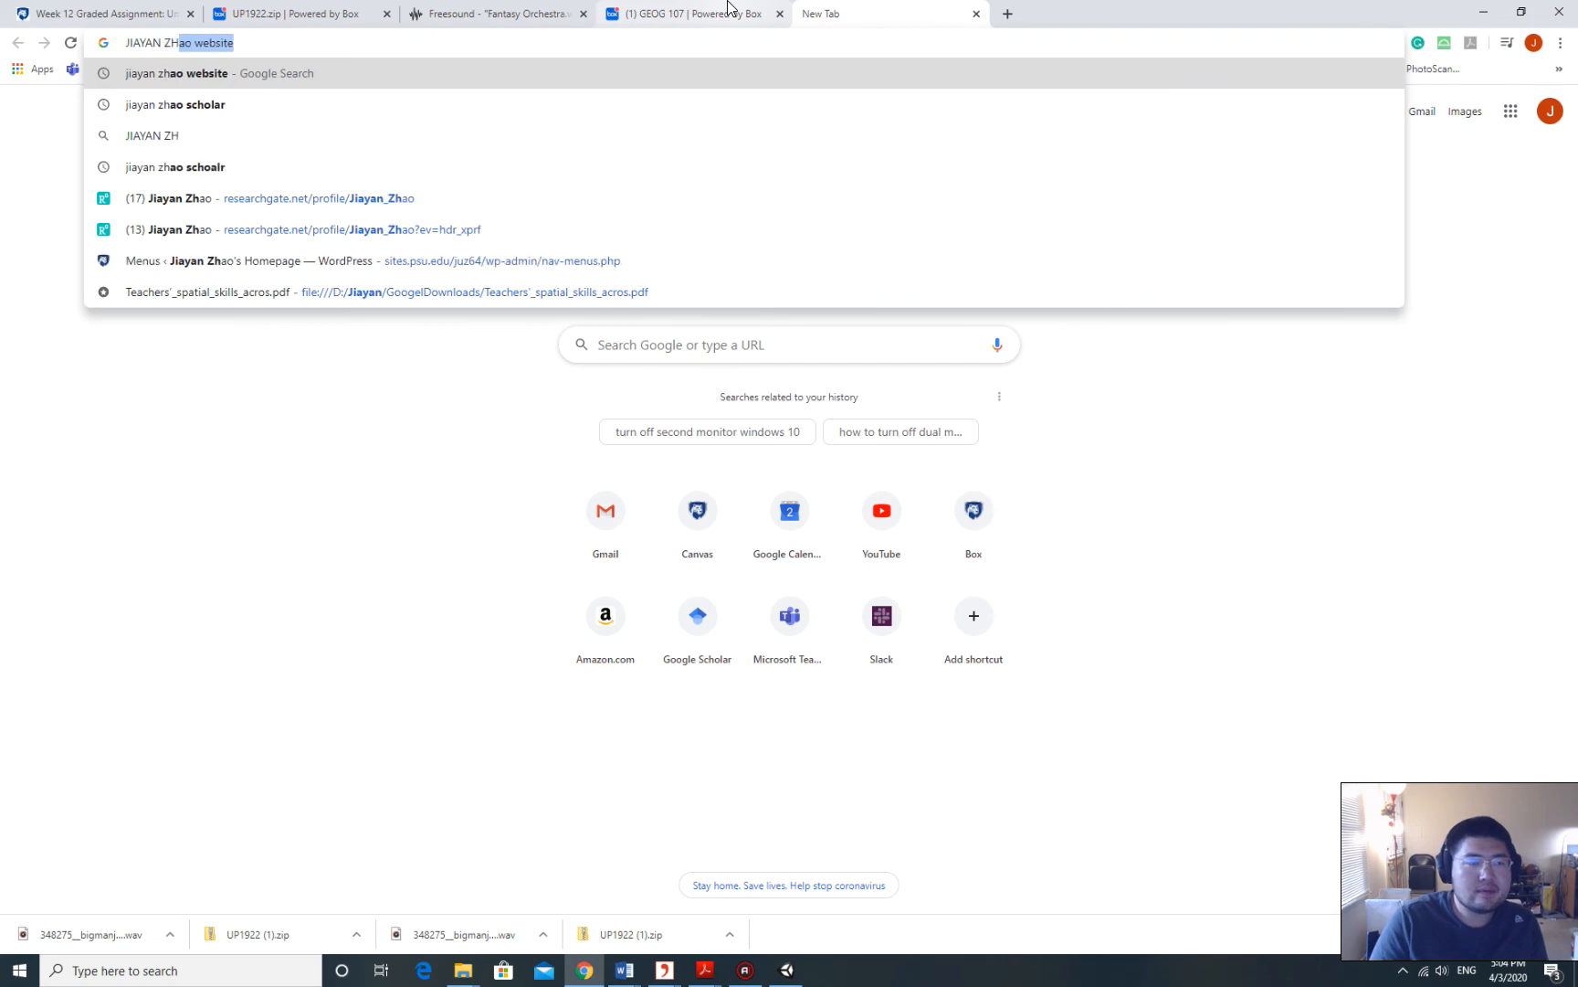
{"action": "key", "text": "Return"}
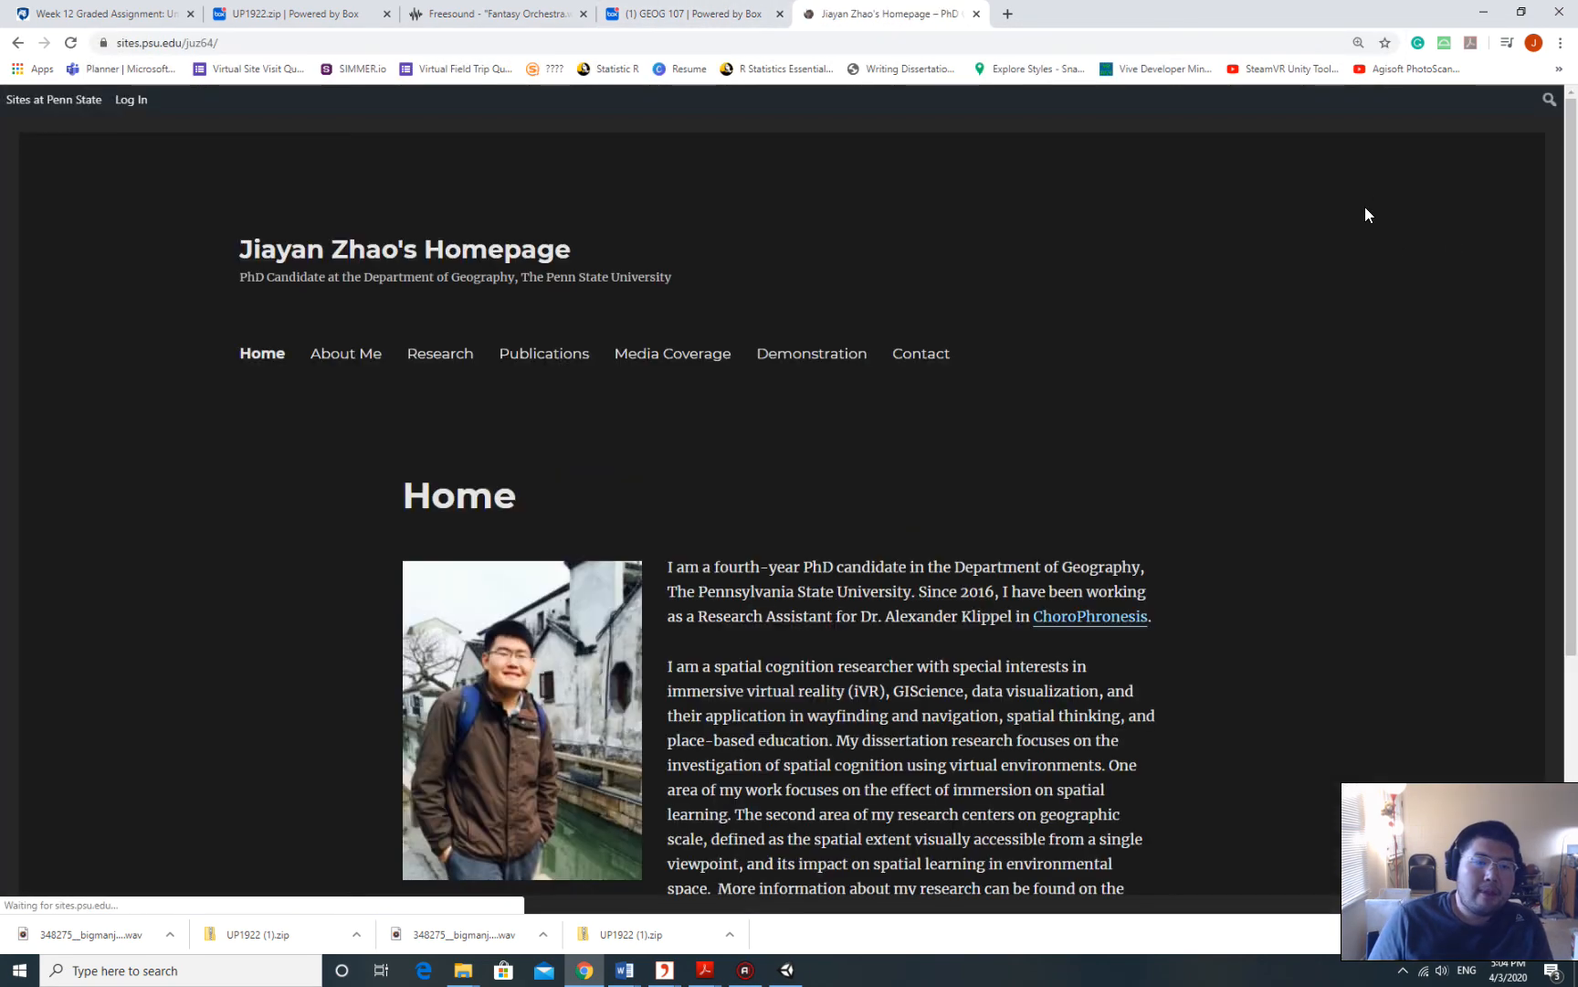
Log in to the WordPress site and start a new page from the admin bar.
{"action": "left_click", "coordinate": [131, 100]}
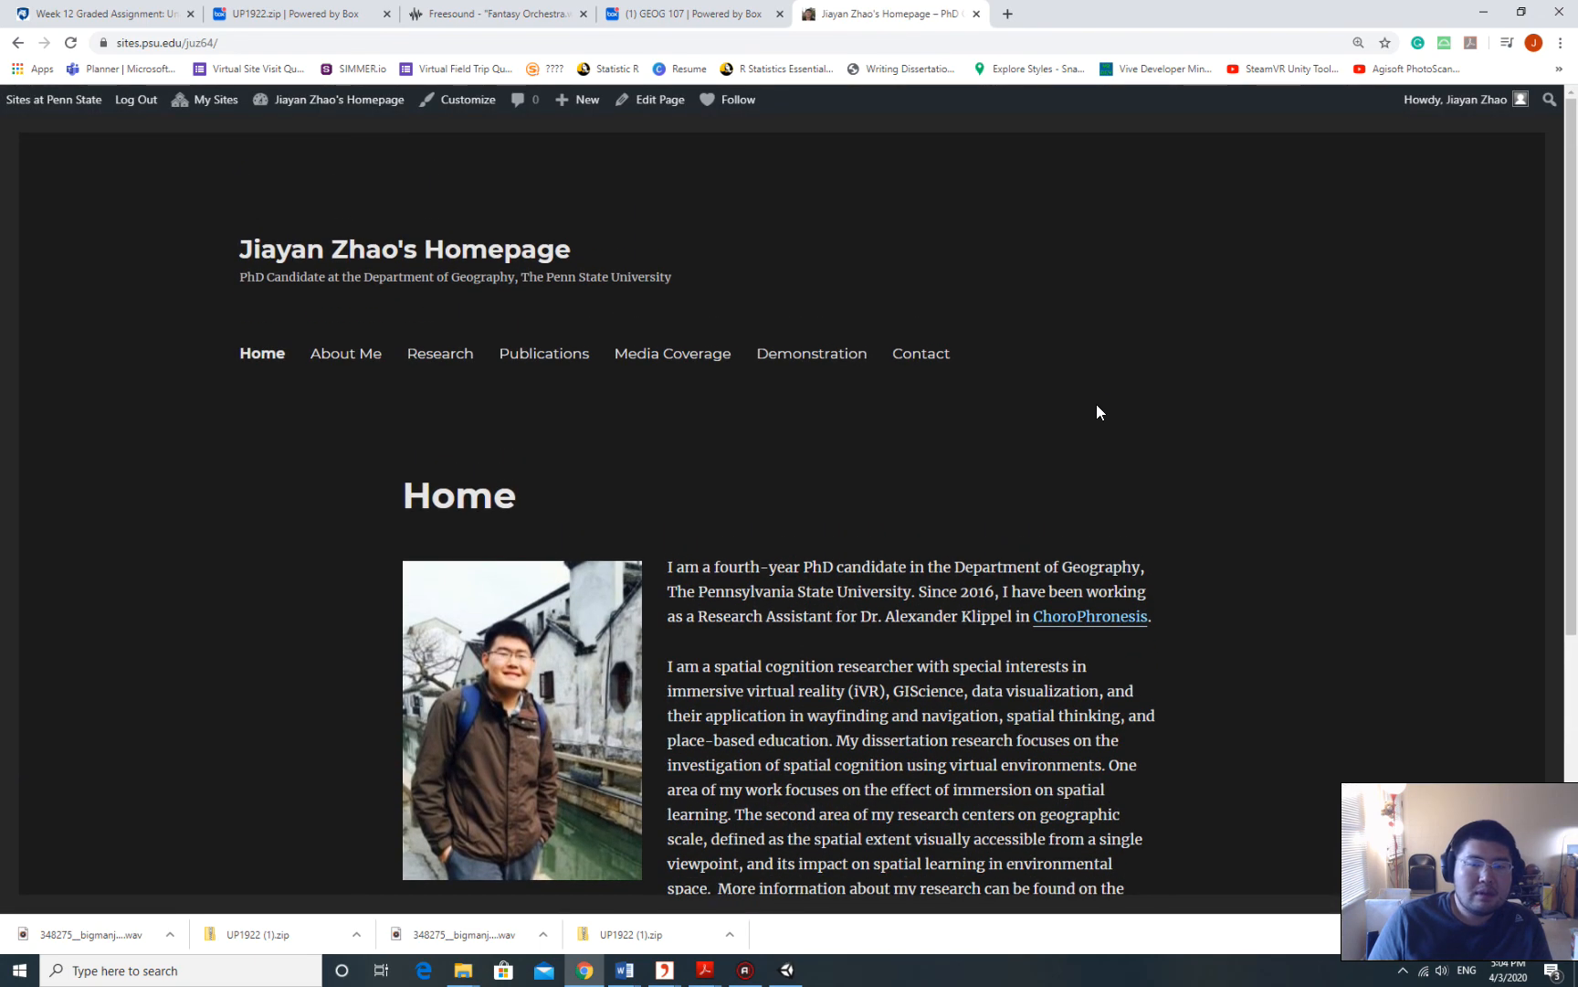
{"action": "mouse_move", "coordinate": [575, 102]}
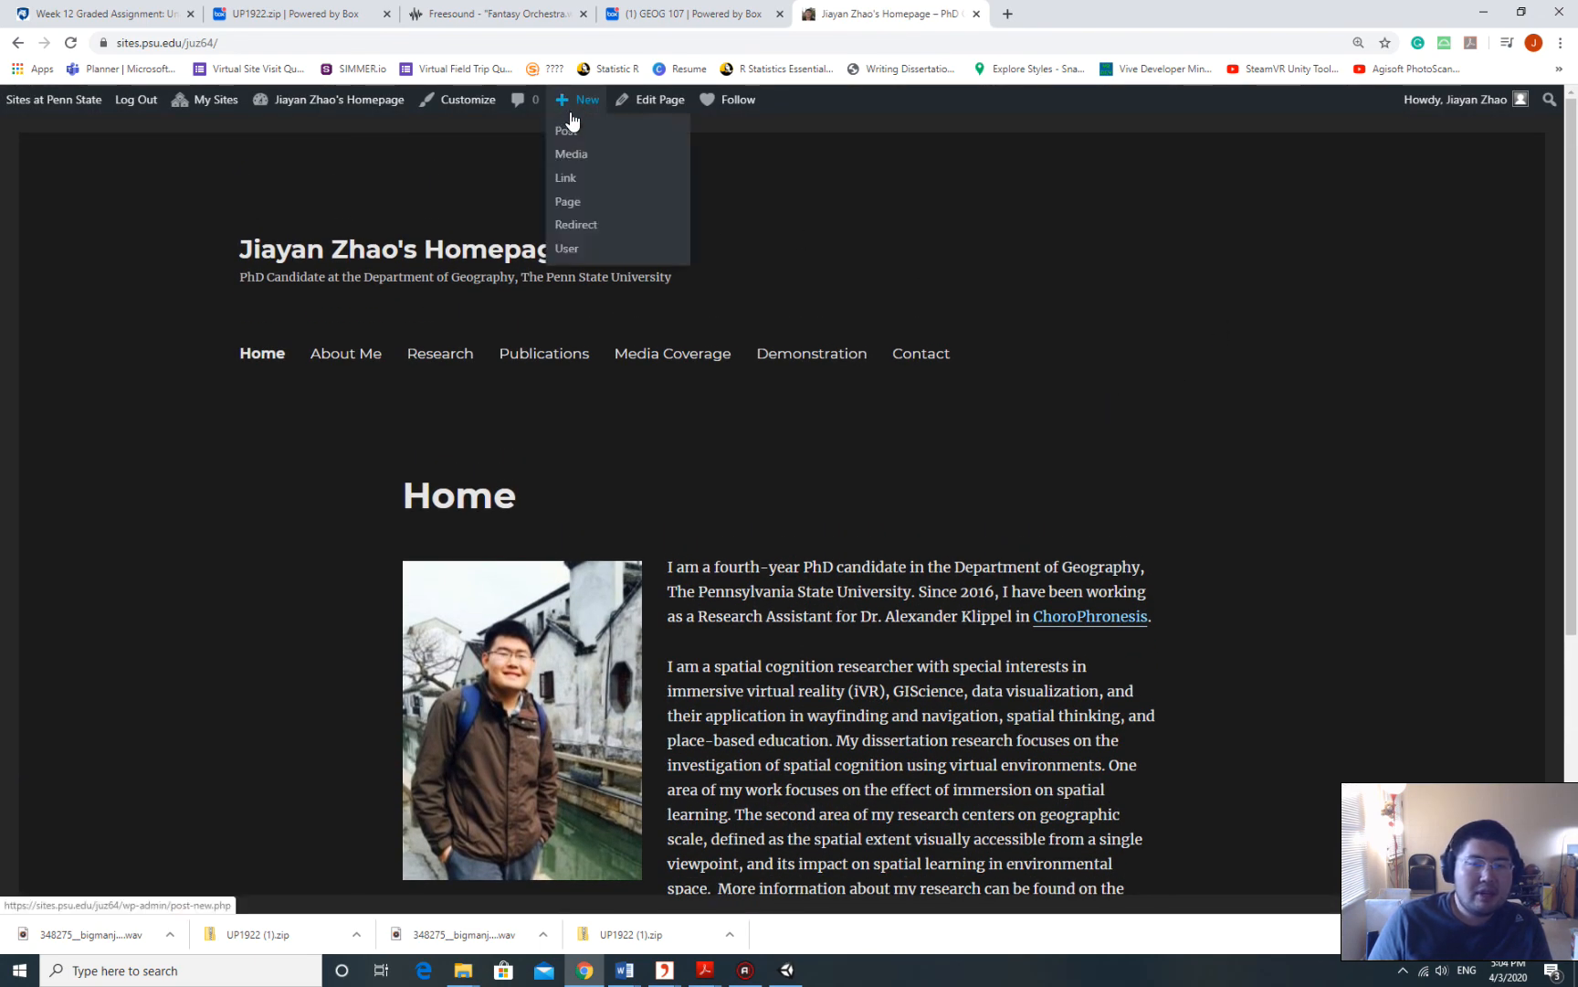
{"action": "left_click", "coordinate": [578, 206]}
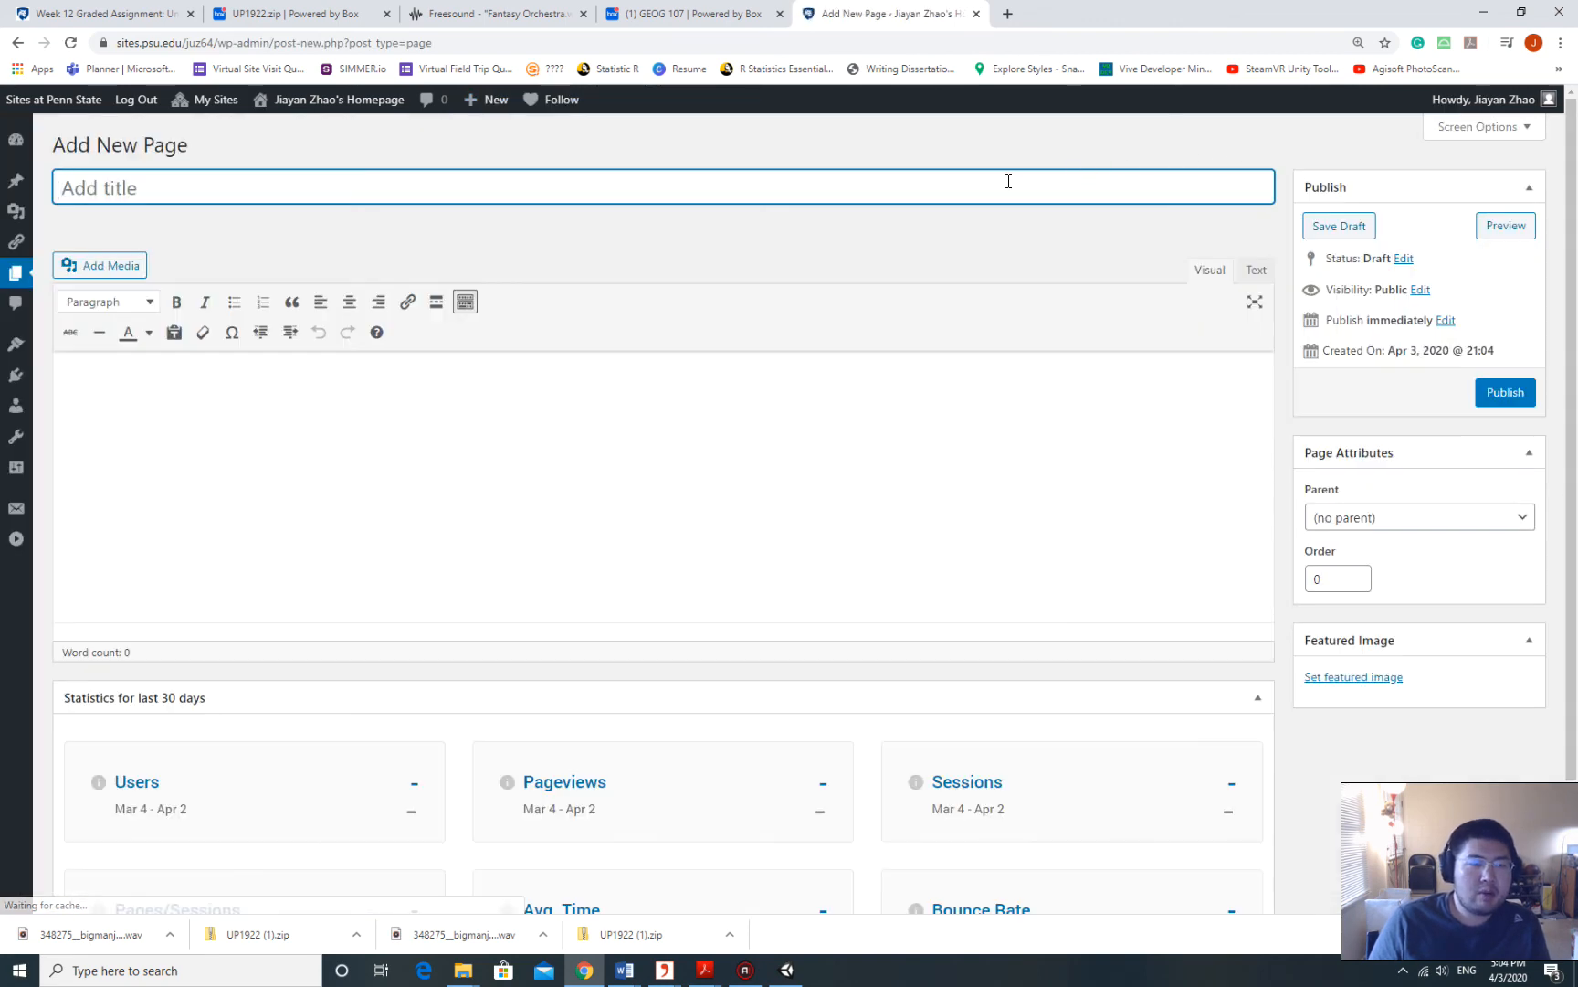
Title the new page 'Week 12 Assignment'.
{"action": "type", "text": "wE"}
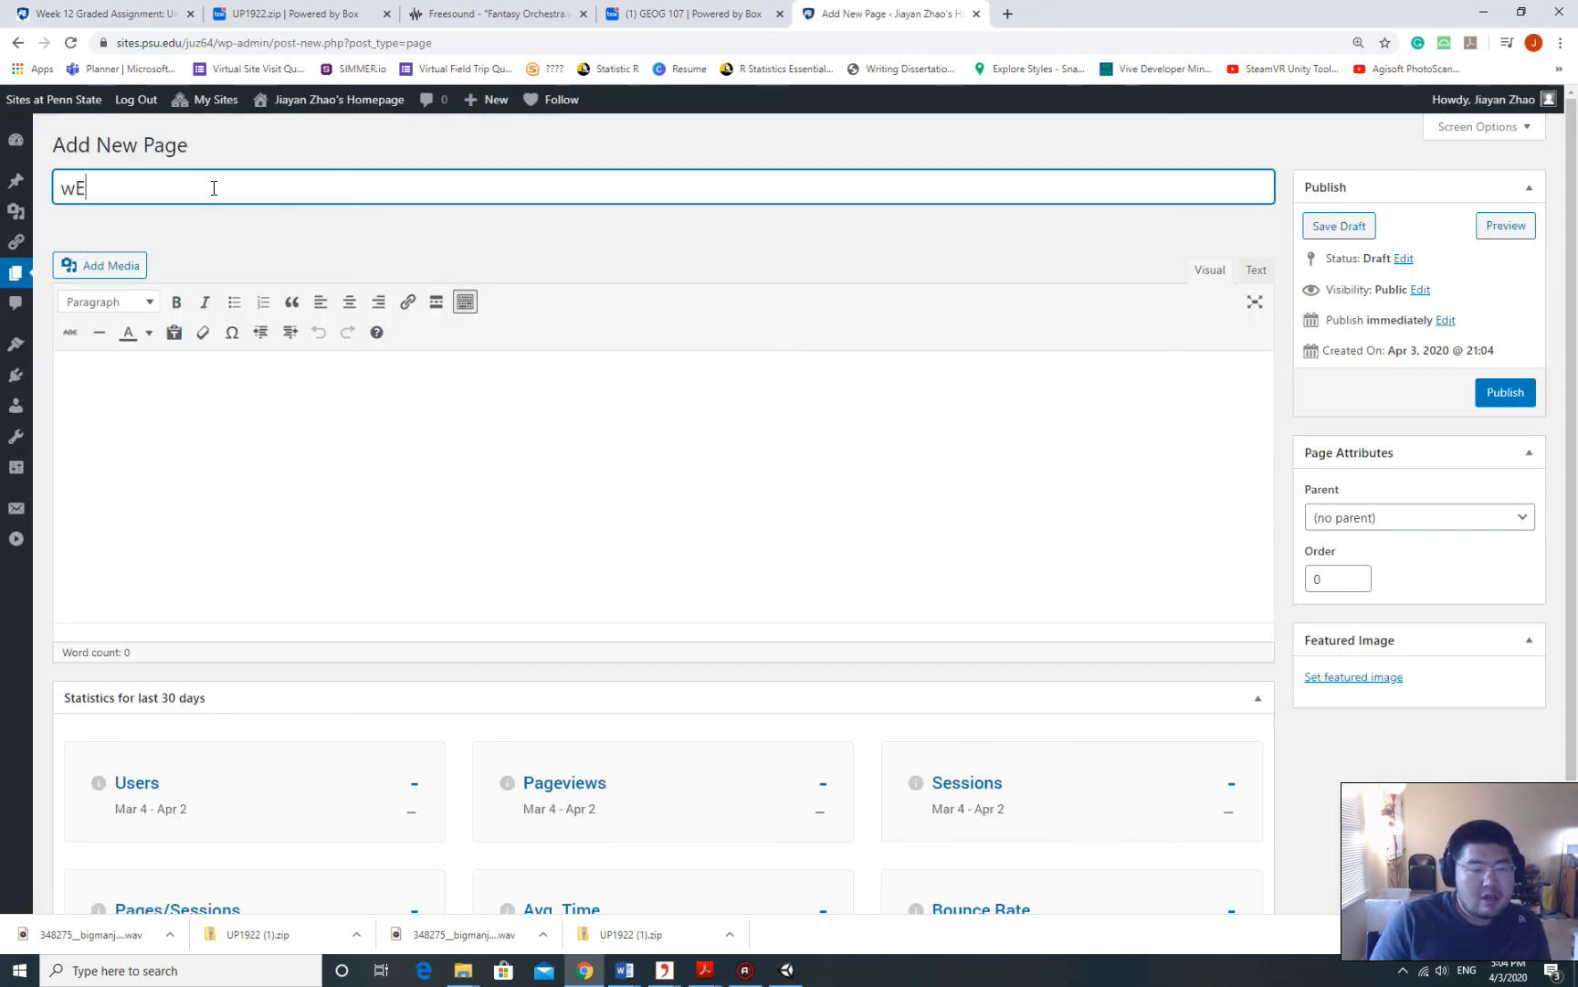
{"action": "key", "text": "BackSpace"}
{"action": "key", "text": "BackSpace"}
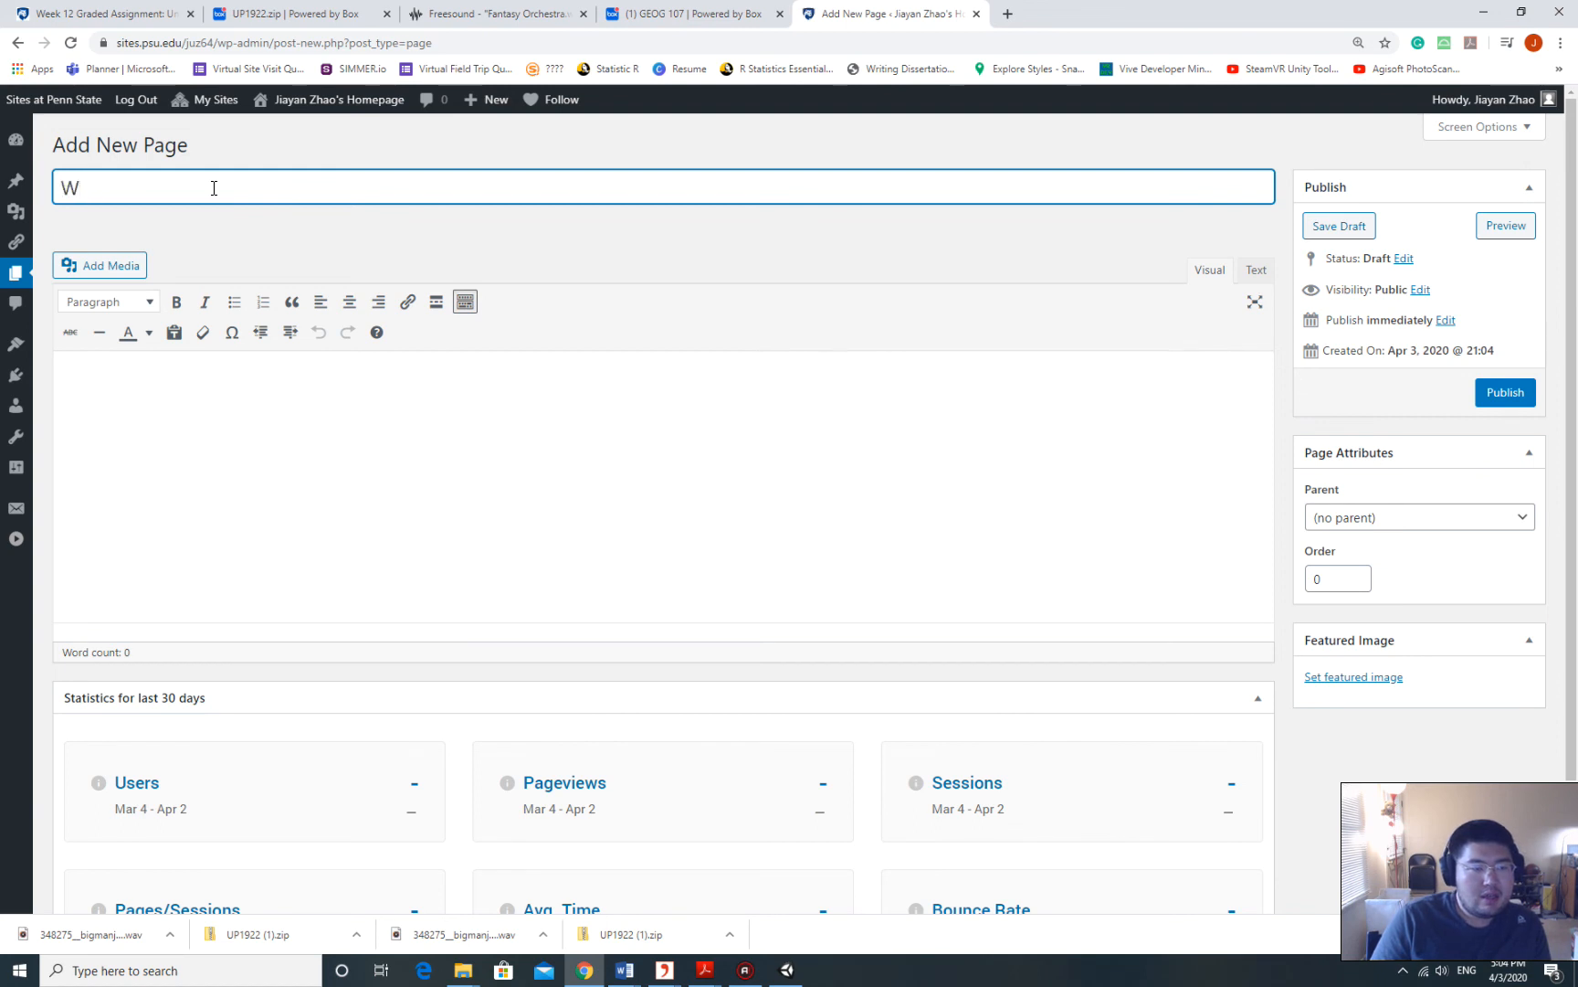
{"action": "type", "text": "eel"}
{"action": "key", "text": "BackSpace"}
{"action": "type", "text": "k 12"}
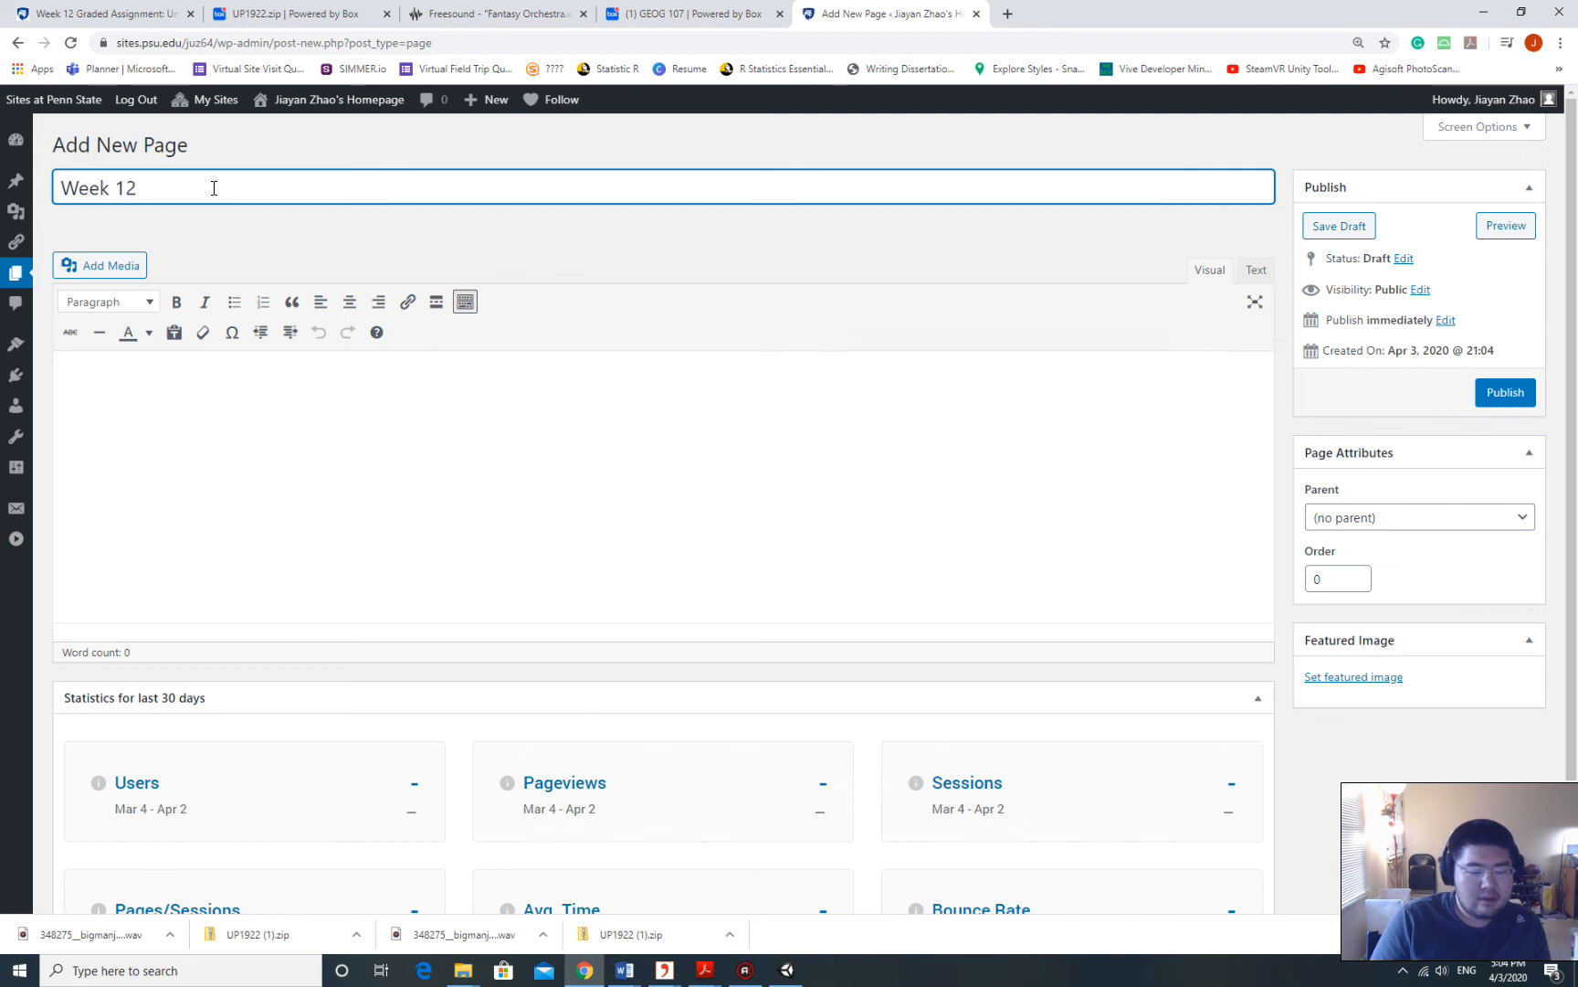
{"action": "type", "text": " Assignment"}
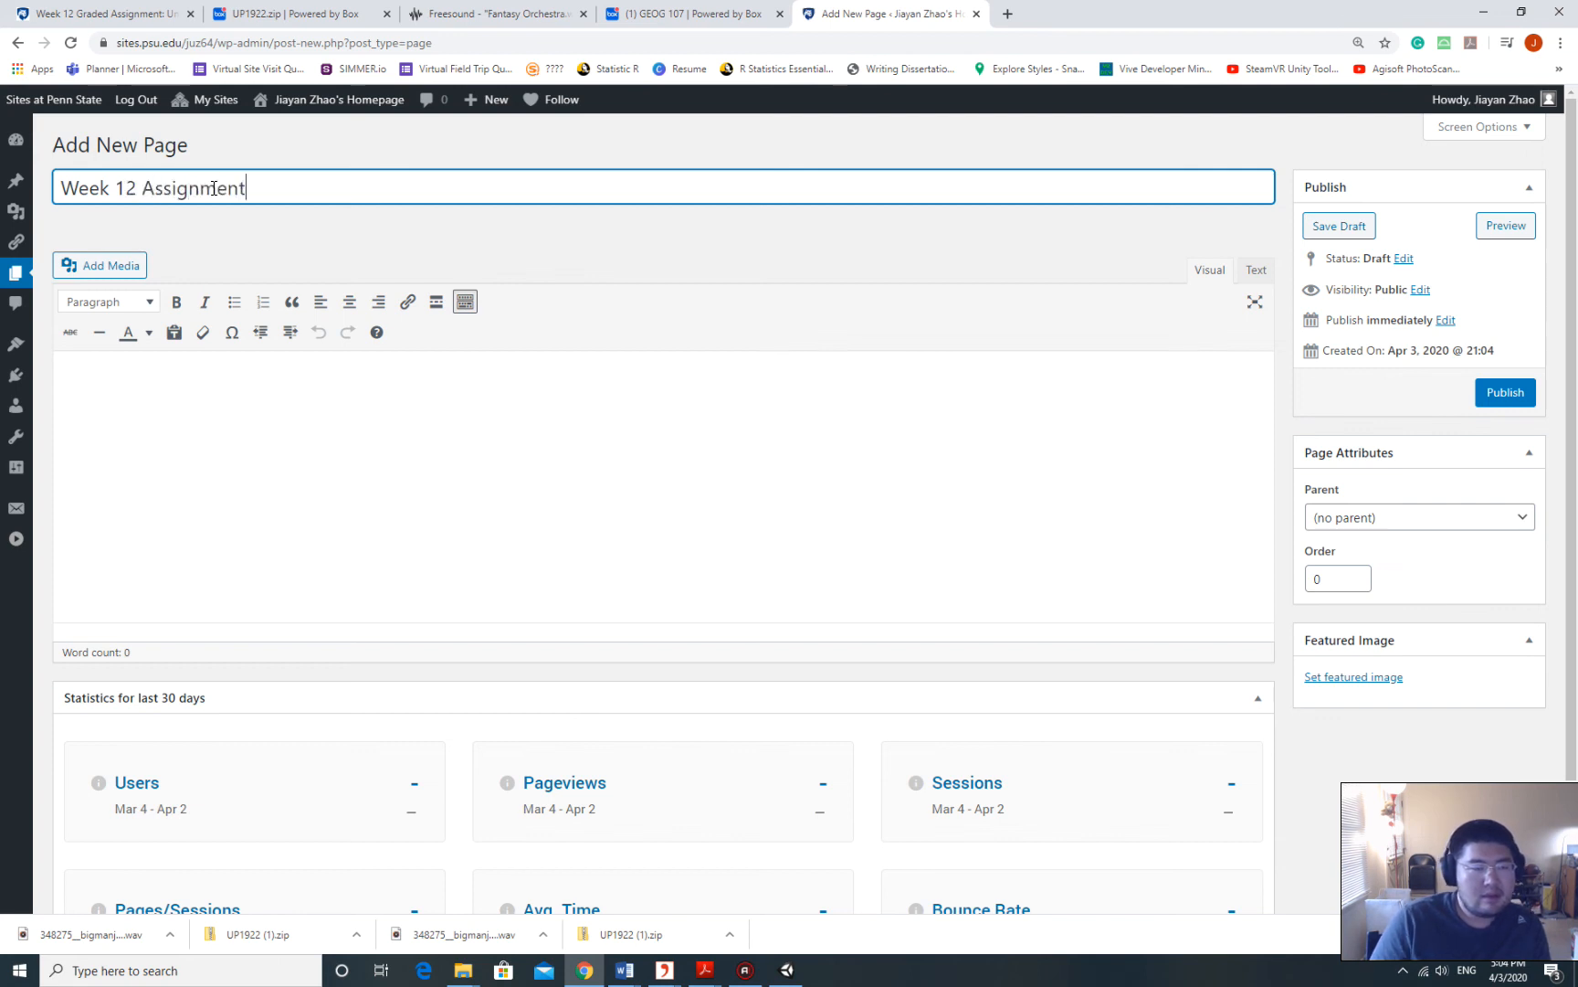
Add an 'Application' Heading 1 with the Box share link pasted beneath it.
{"action": "left_click", "coordinate": [219, 423]}
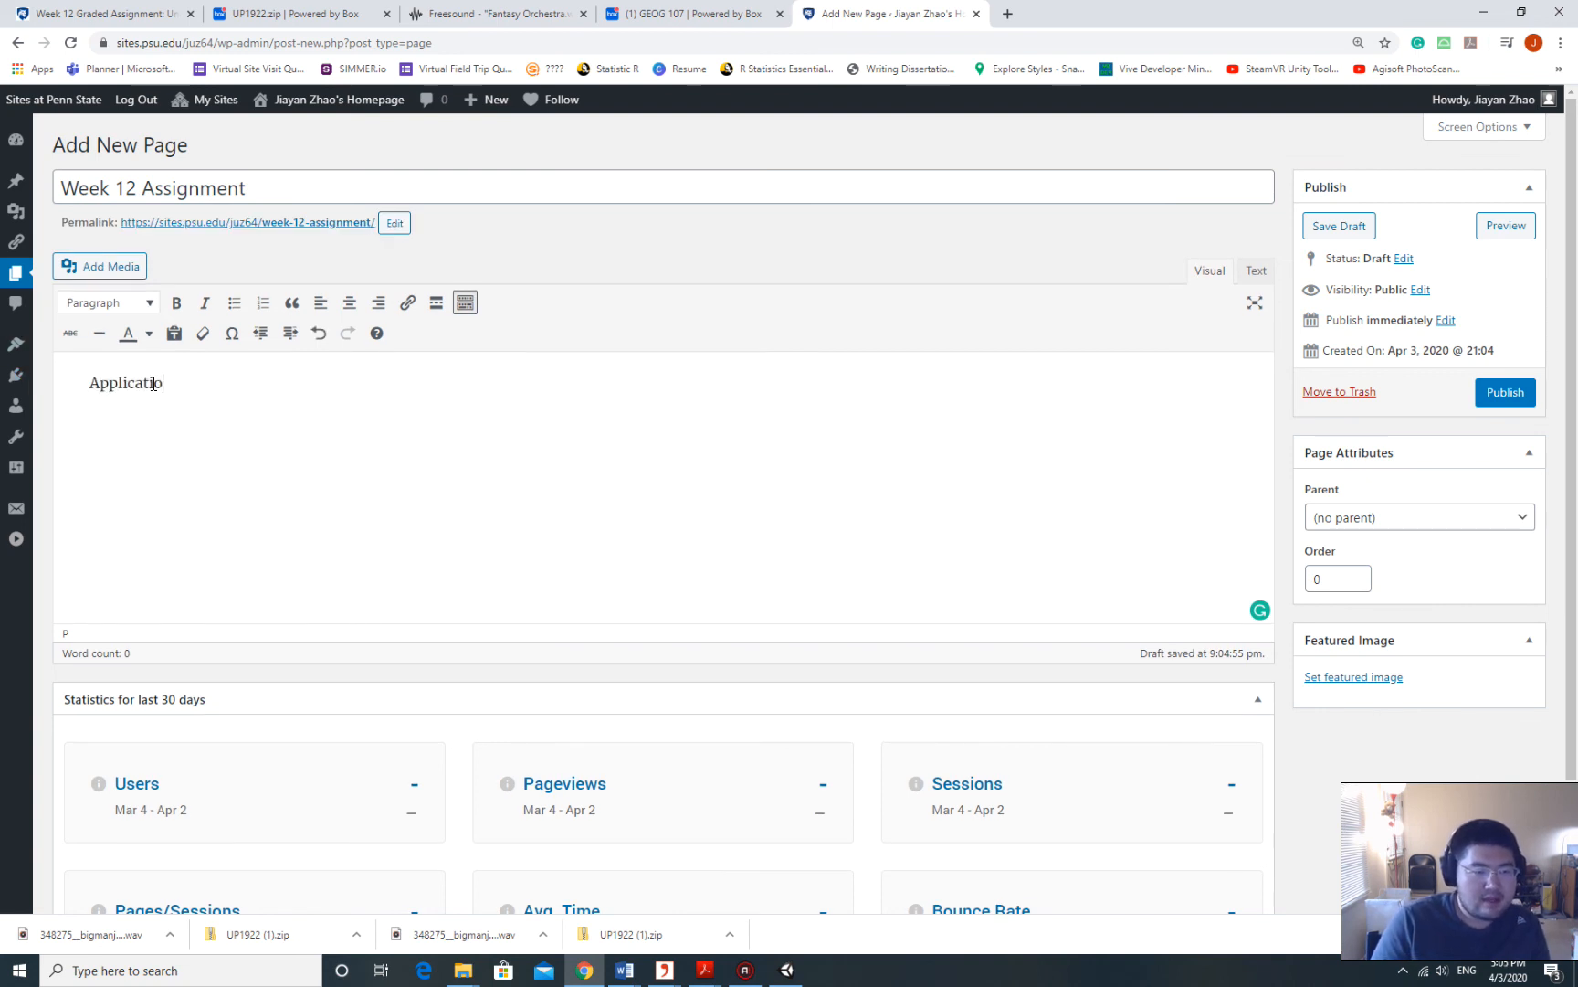
{"action": "double_click", "coordinate": [199, 380]}
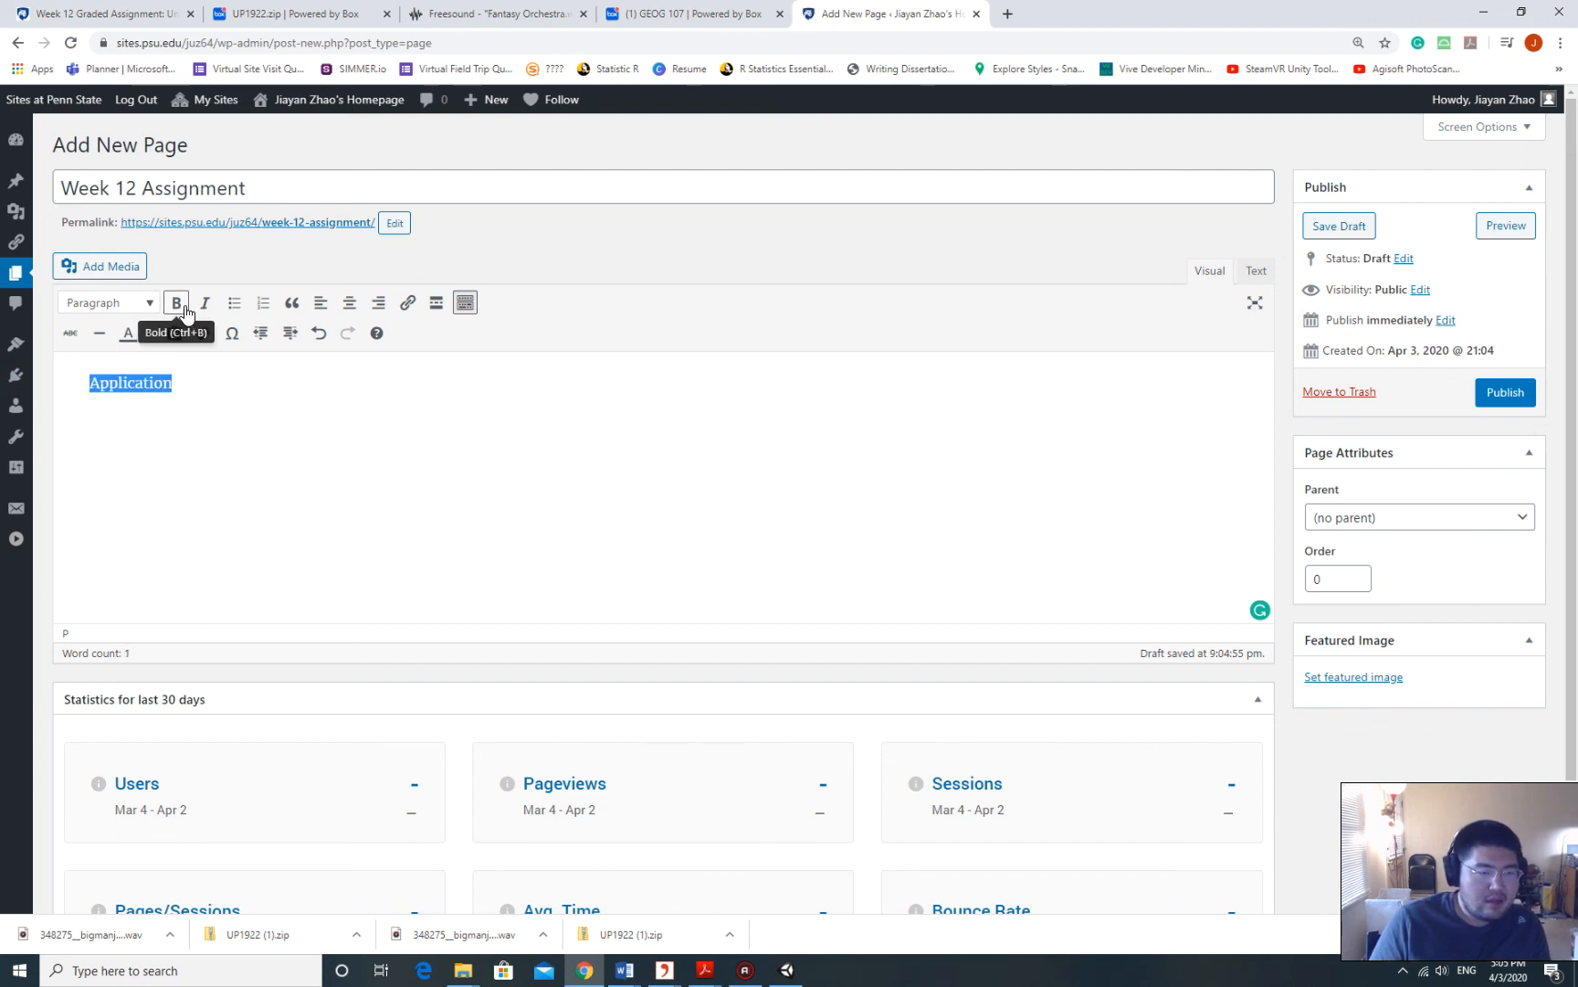
{"action": "left_click", "coordinate": [137, 302]}
{"action": "left_click", "coordinate": [188, 378]}
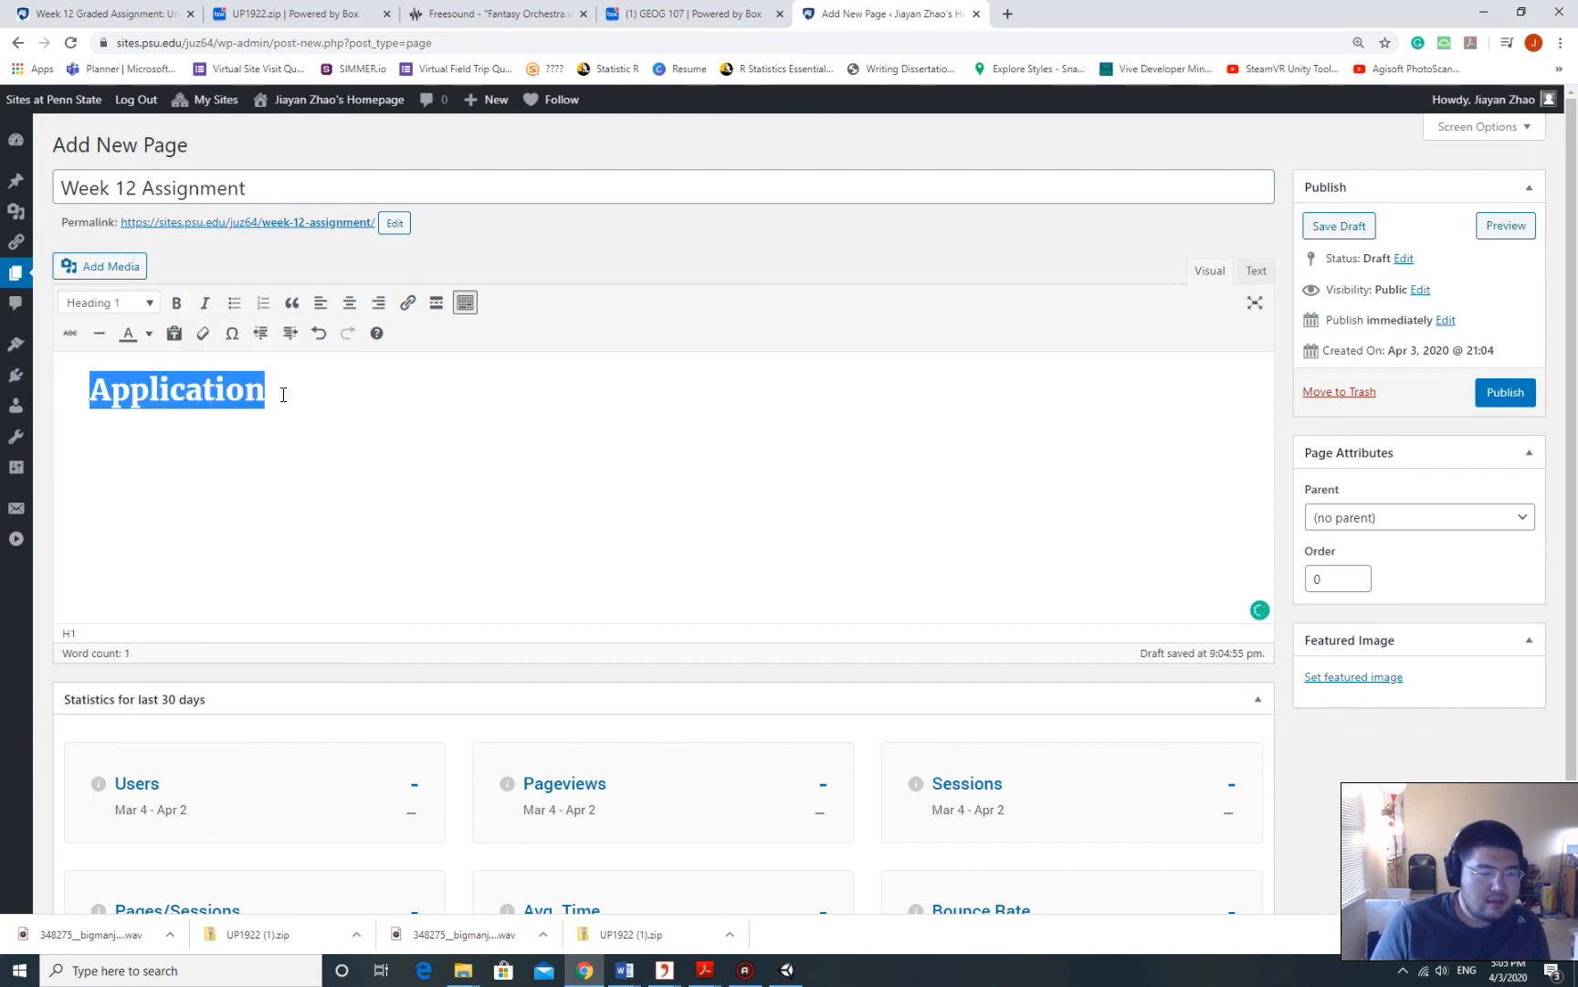
{"action": "left_click", "coordinate": [435, 375]}
{"action": "key", "text": "Return"}
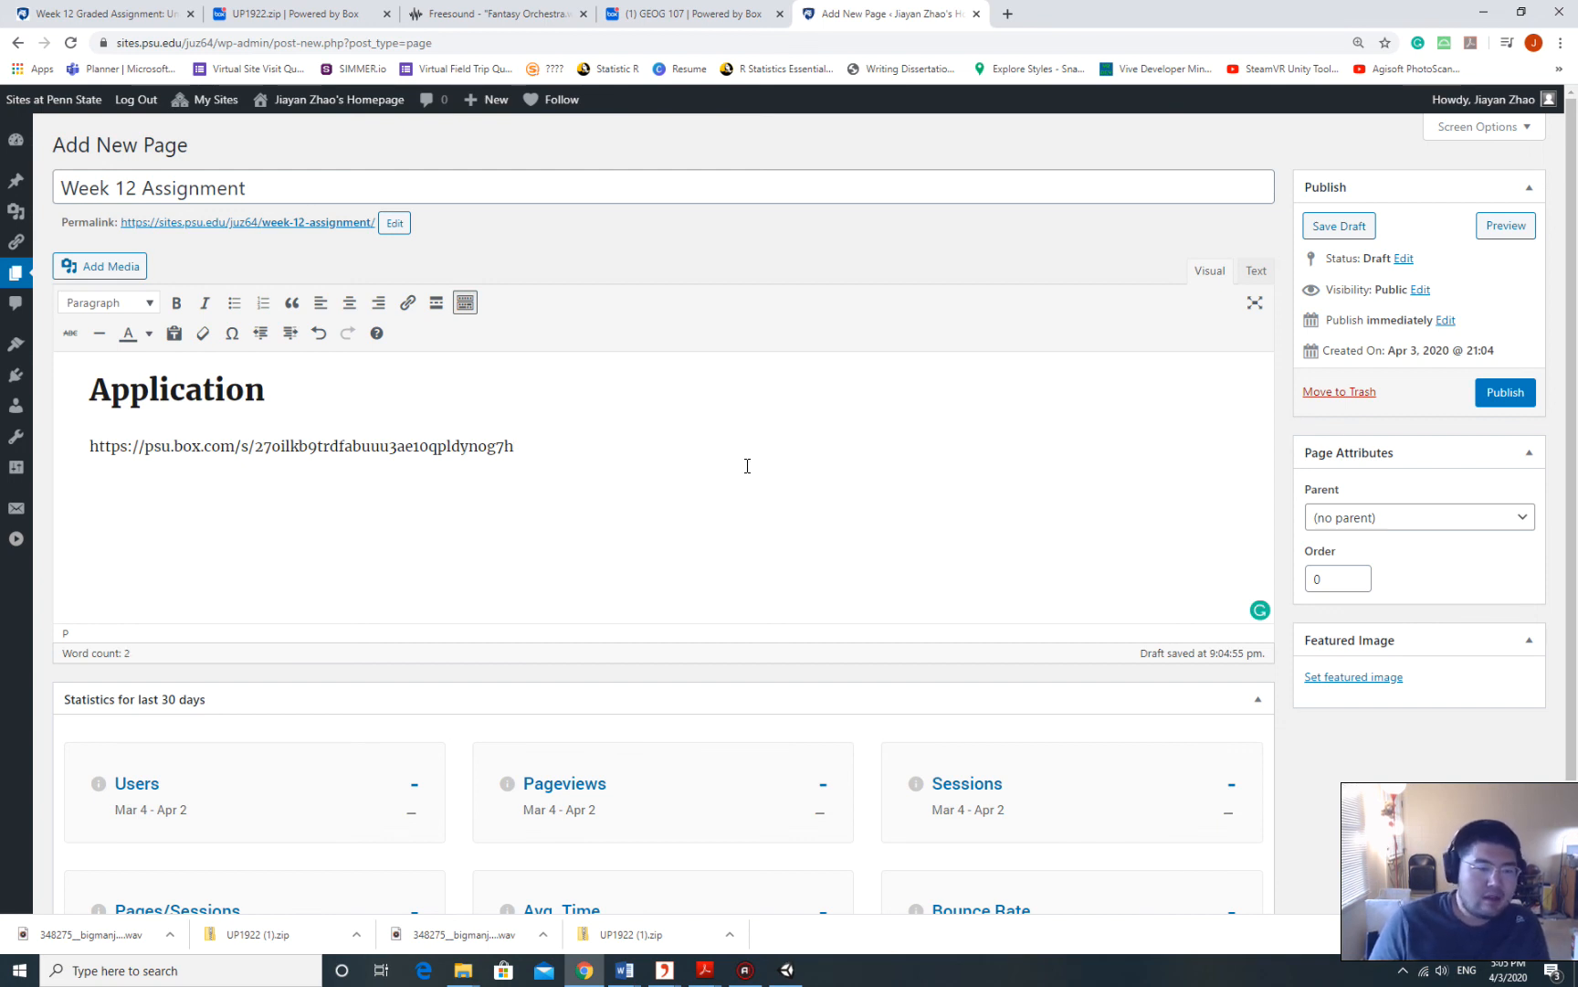
Add a 'Write-up' Heading 1 followed by the line 'write something here'.
{"action": "type", "text": "Write-up"}
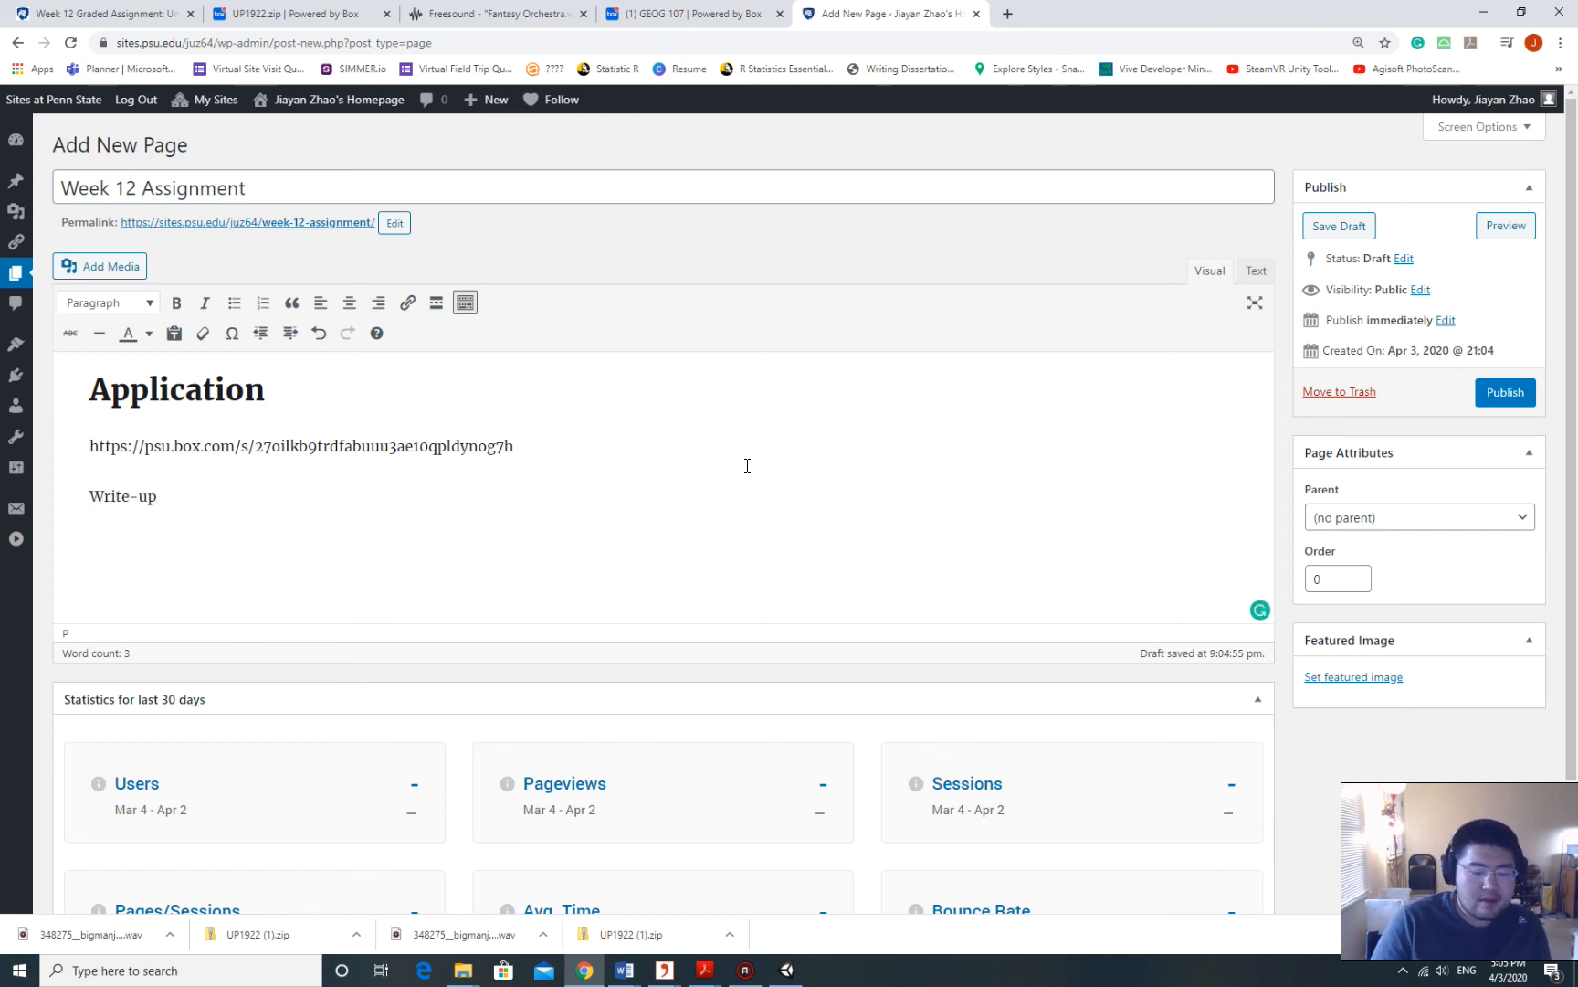
{"action": "type", "text": "ite somet"}
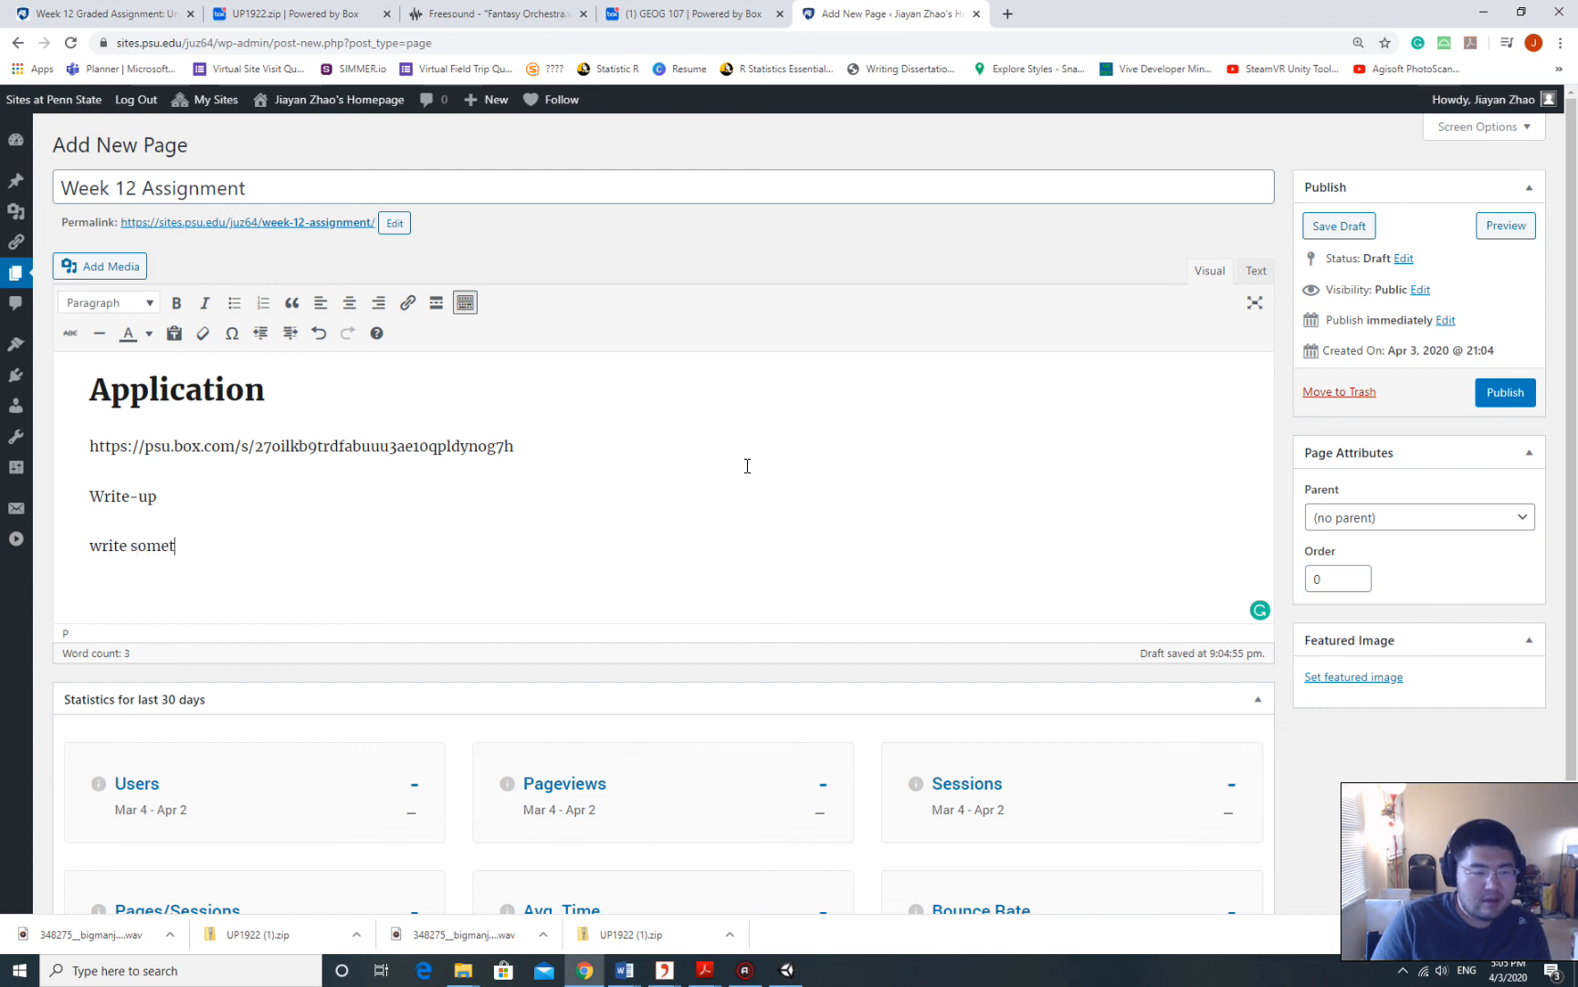
{"action": "type", "text": "hig"}
{"action": "key", "text": "BackSpace"}
{"action": "type", "text": "ng here"}
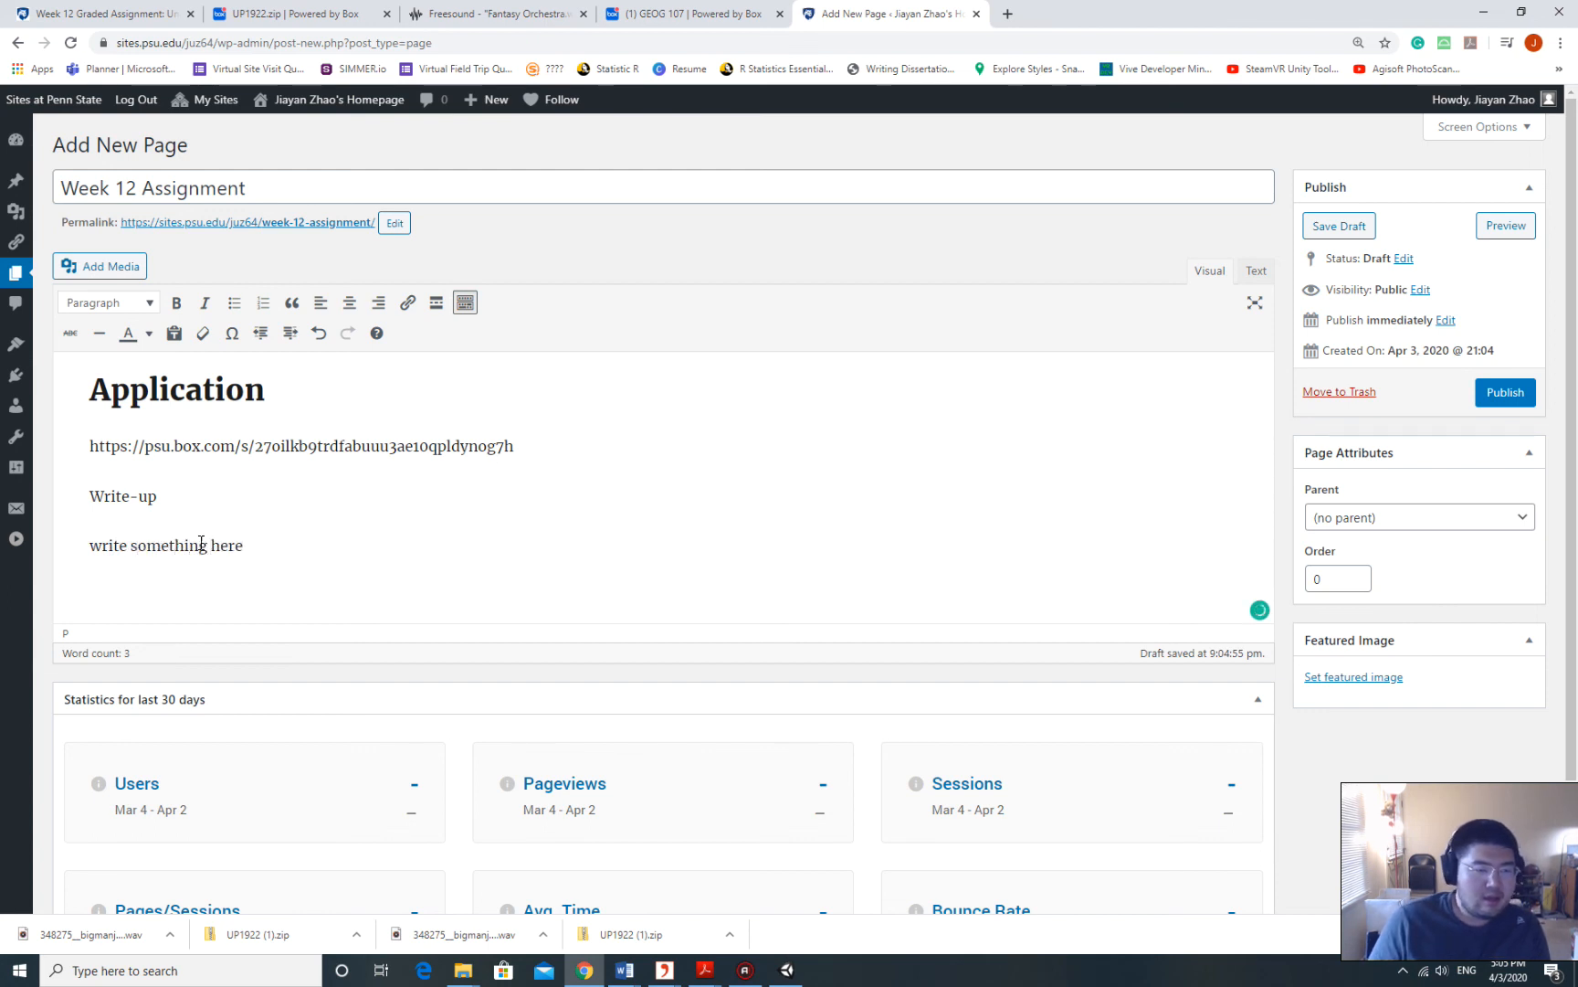
{"action": "left_click_drag", "start_coordinate": [174, 503], "coordinate": [69, 490]}
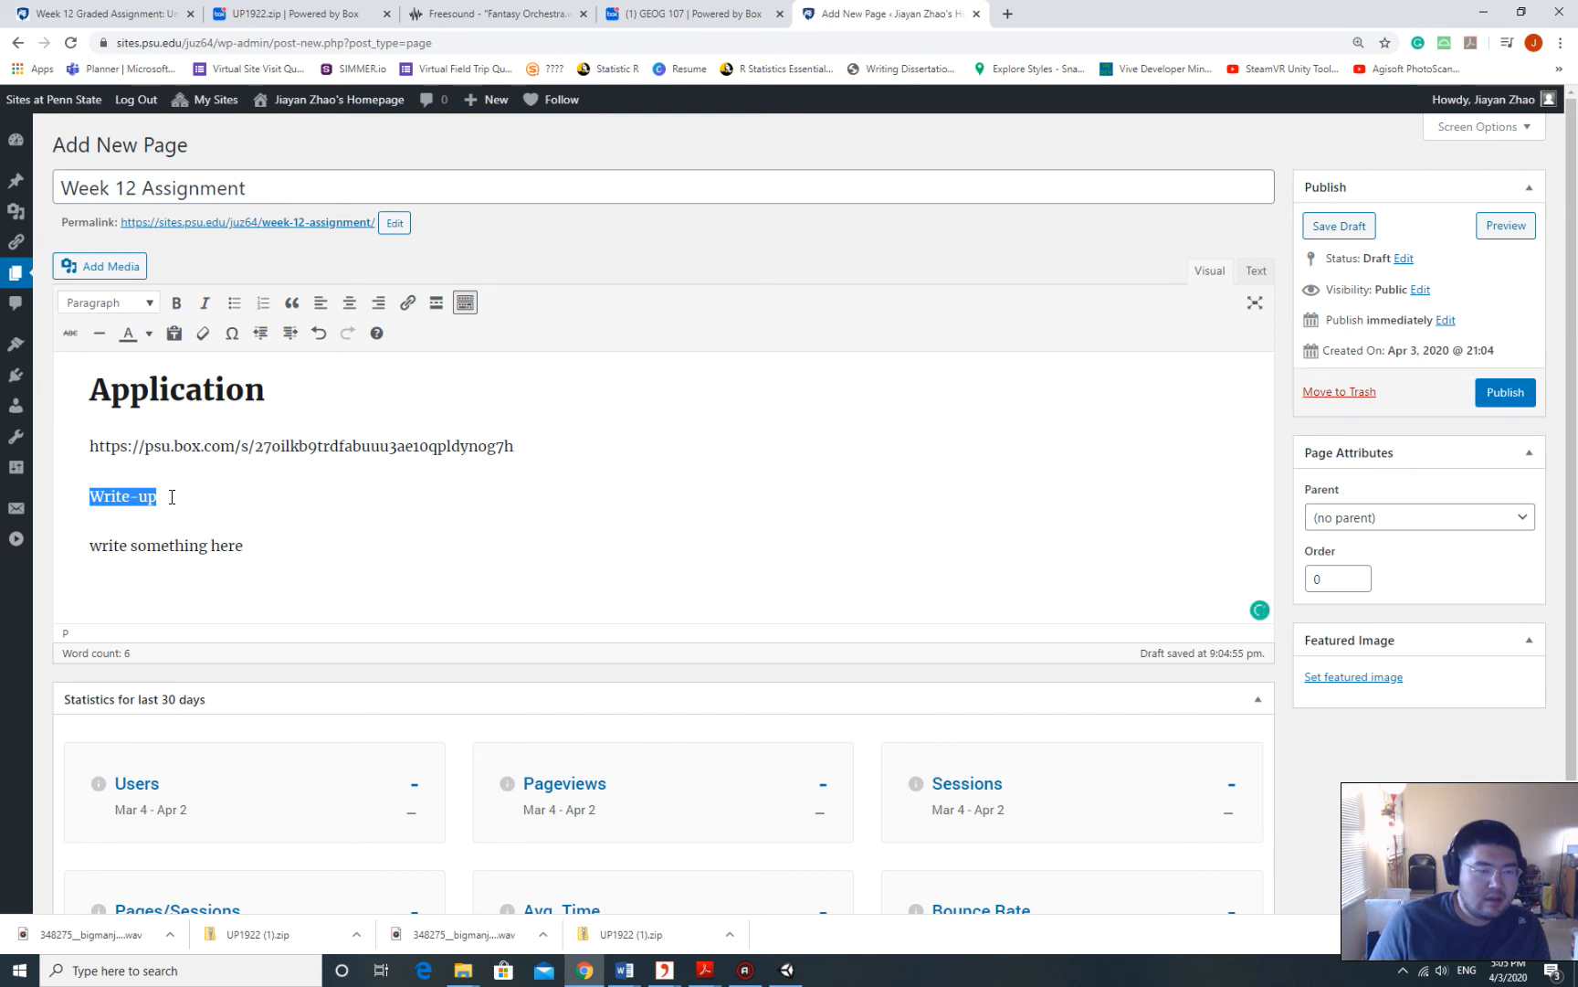
{"action": "left_click_drag", "start_coordinate": [172, 497], "coordinate": [88, 496]}
{"action": "left_click", "coordinate": [149, 305]}
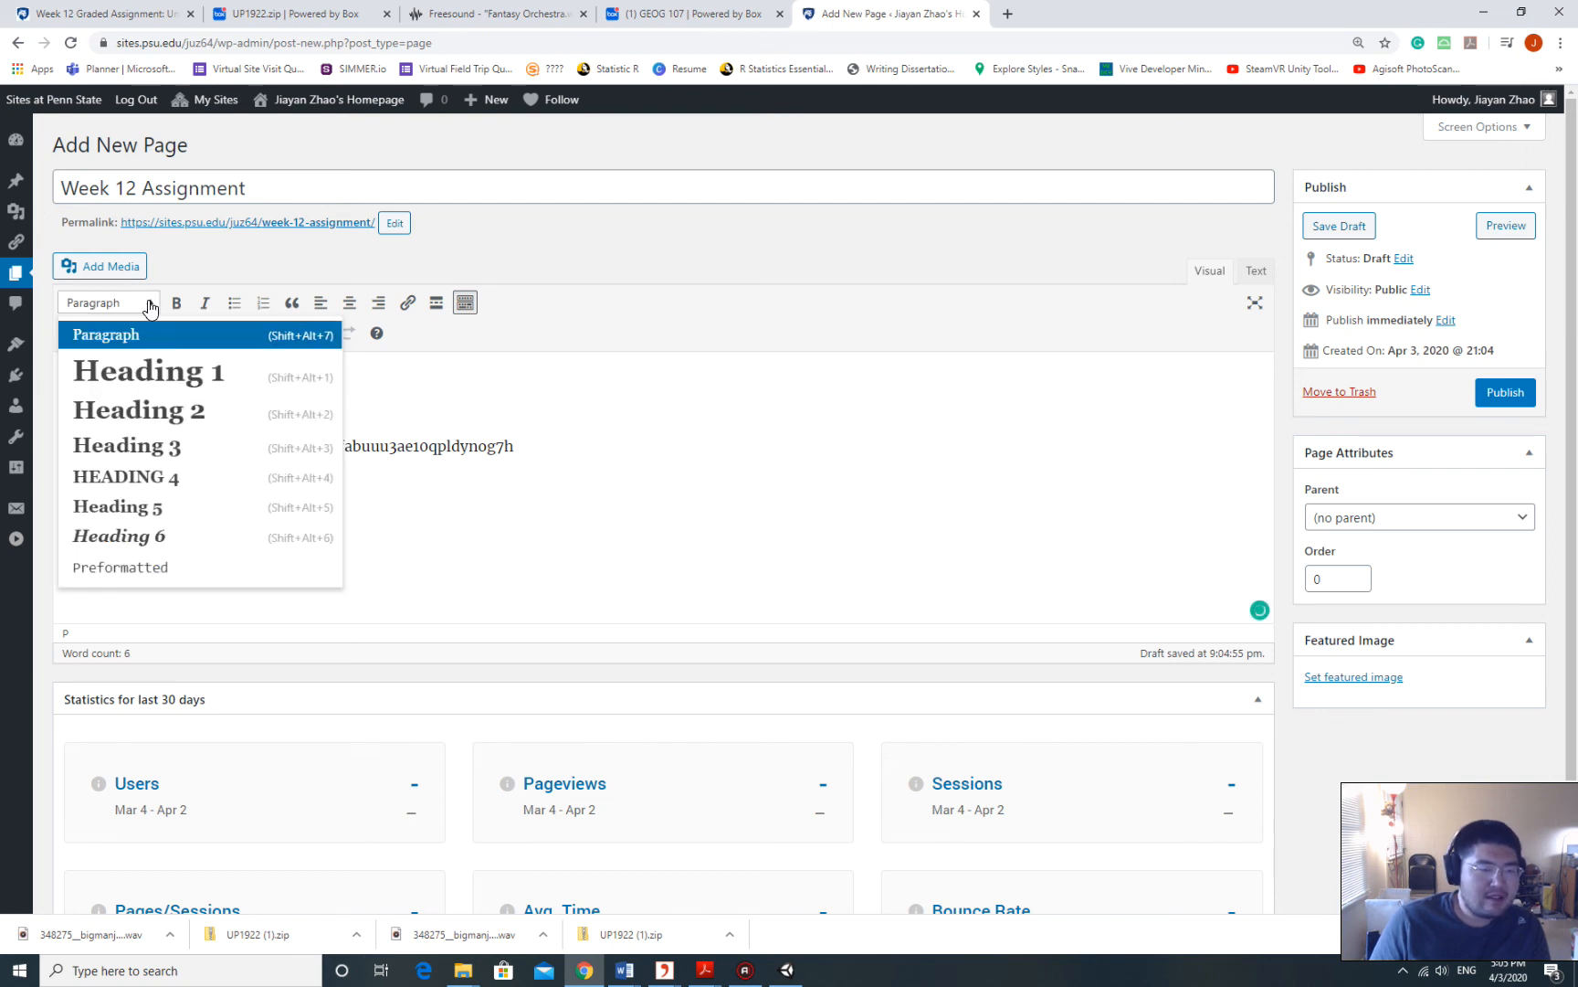
{"action": "left_click", "coordinate": [219, 377]}
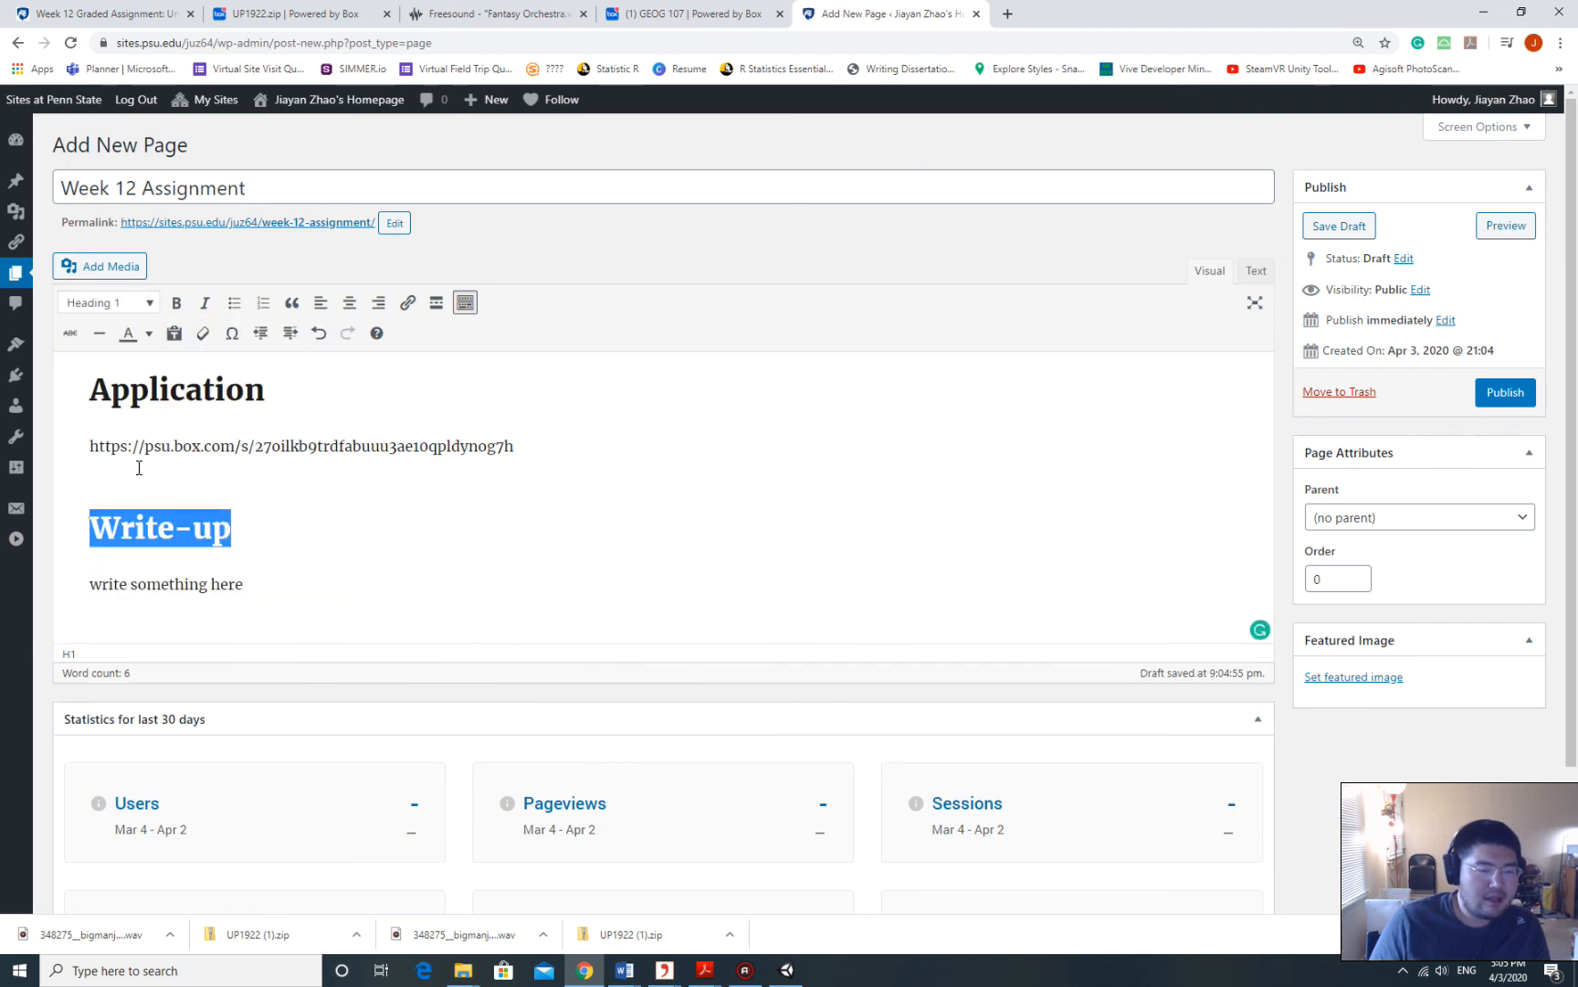
{"action": "left_click", "coordinate": [208, 586]}
{"action": "scroll", "coordinate": [381, 518], "scroll_direction": "down", "scroll_amount": 2}
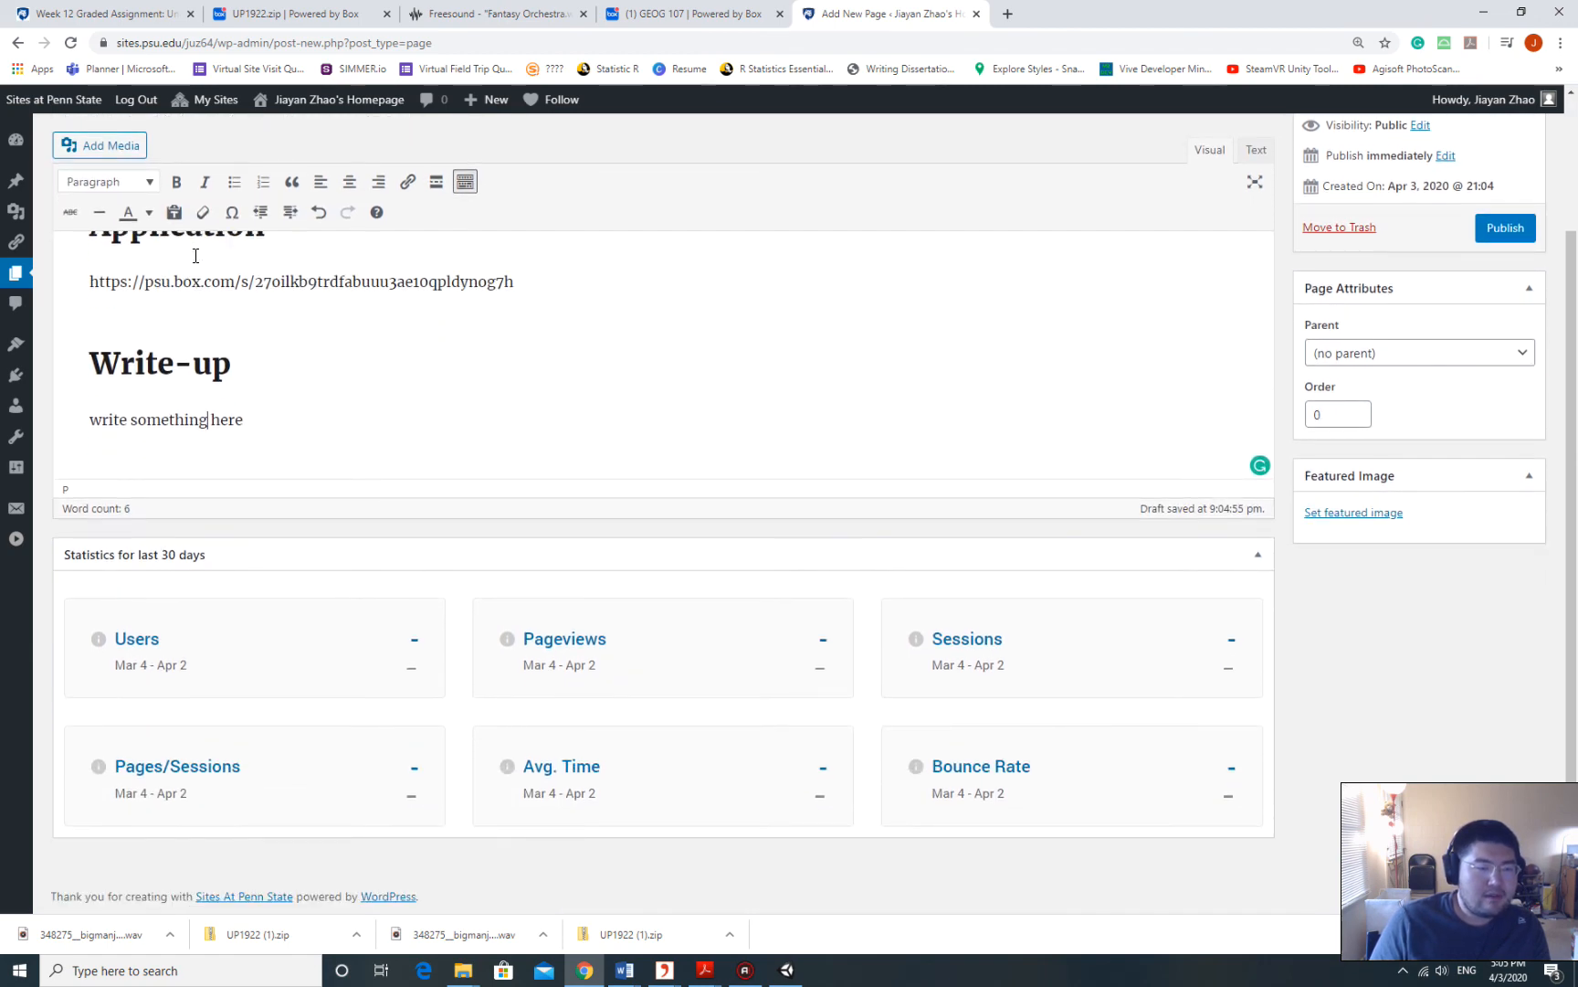
{"action": "scroll", "coordinate": [196, 256], "scroll_direction": "up", "scroll_amount": 2}
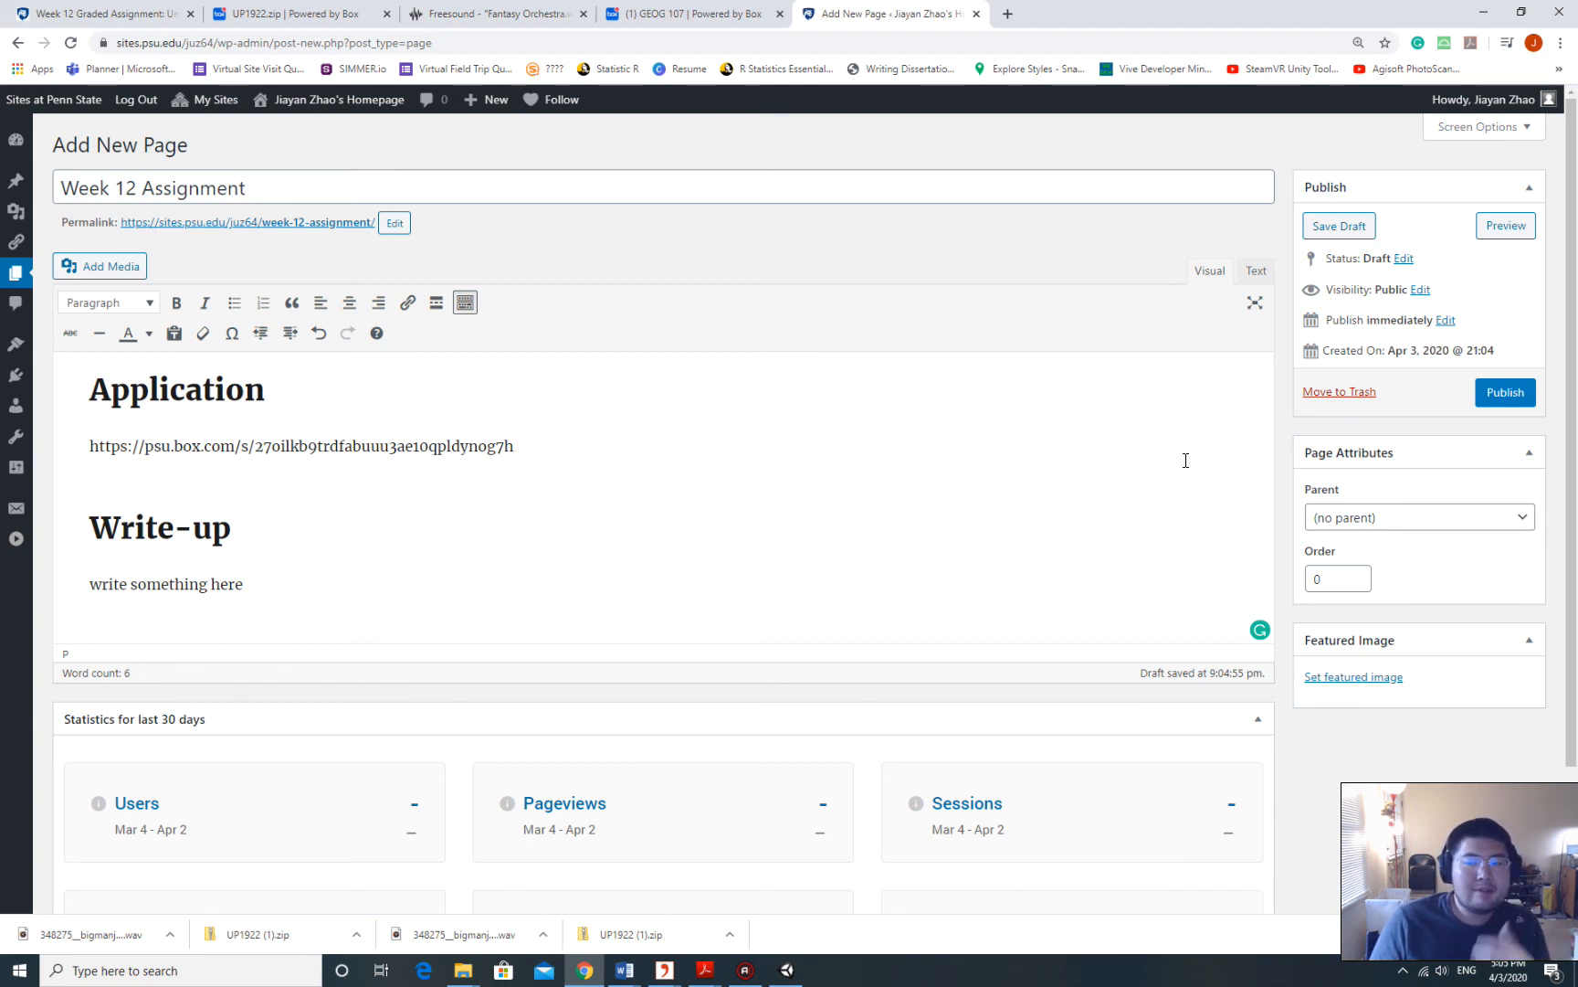
{"action": "left_click", "coordinate": [1507, 402]}
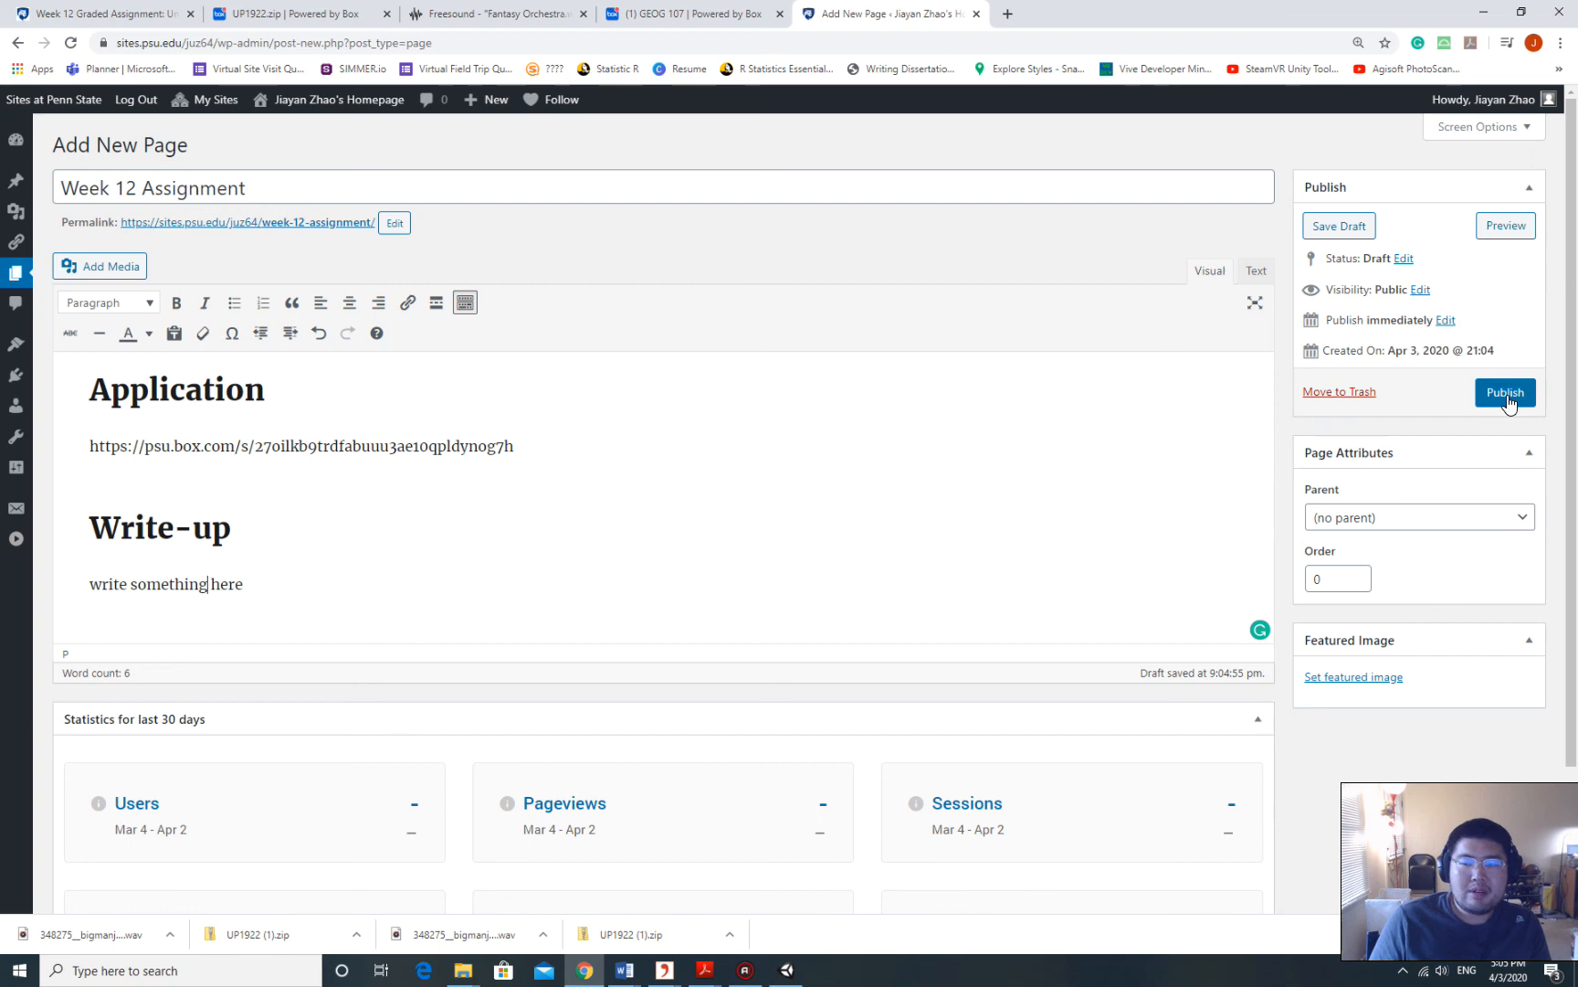
Publish the Week 12 Assignment page.
{"action": "left_click", "coordinate": [1509, 403]}
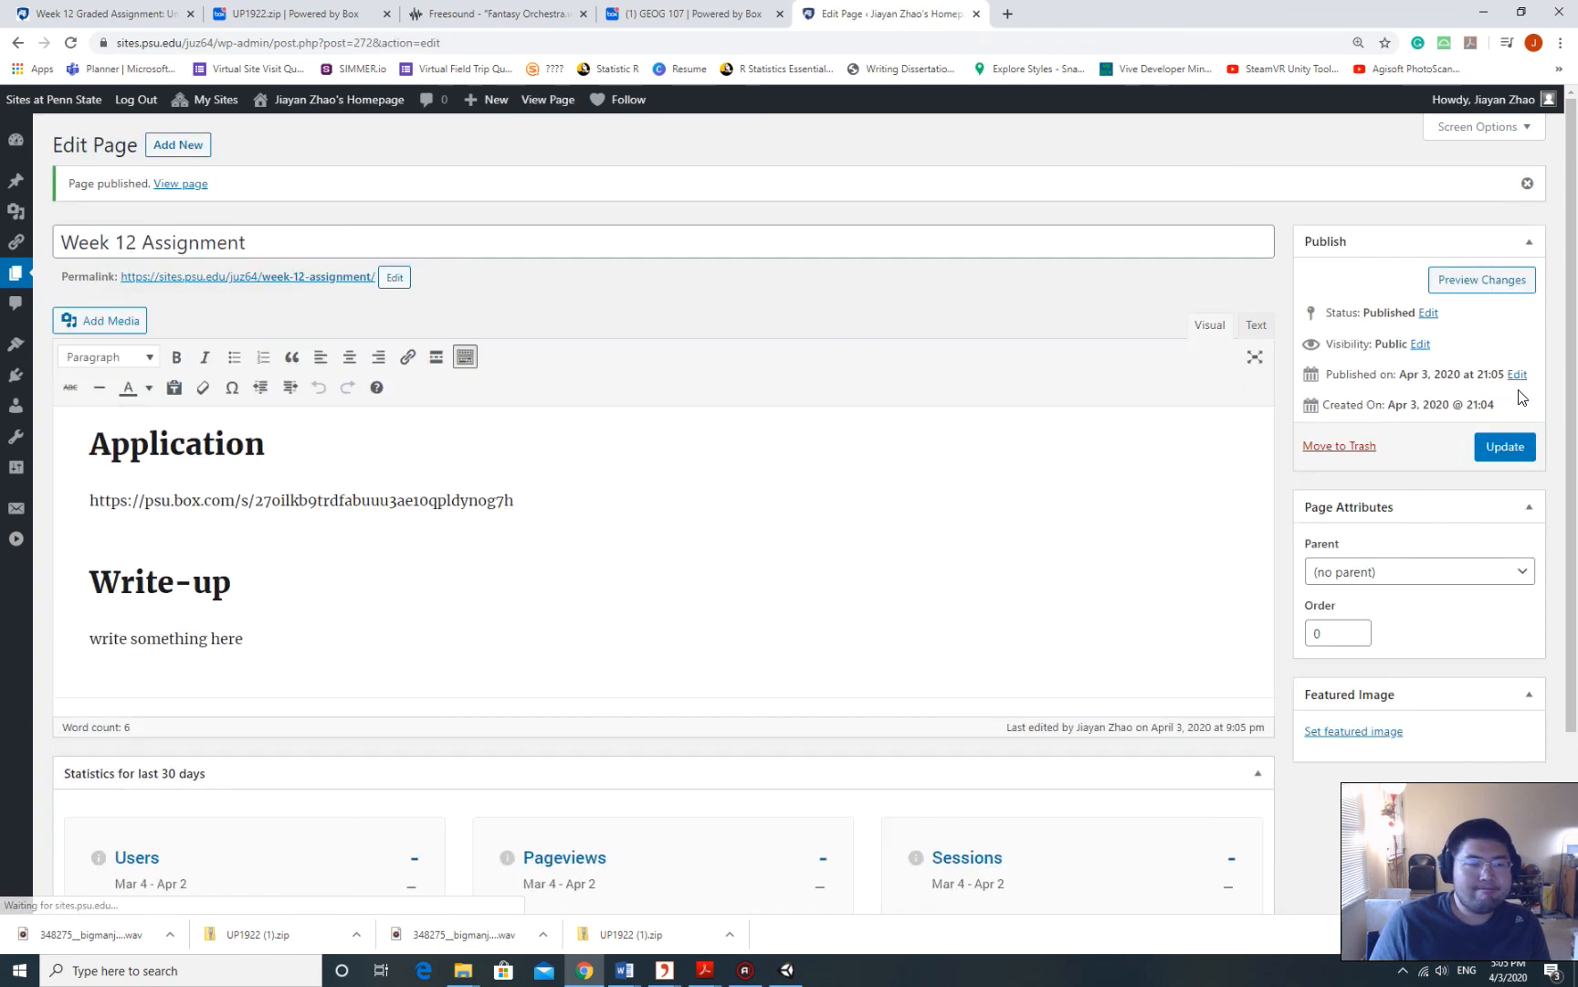
{"action": "left_click", "coordinate": [625, 496]}
{"action": "scroll", "coordinate": [692, 497], "scroll_direction": "down", "scroll_amount": 1}
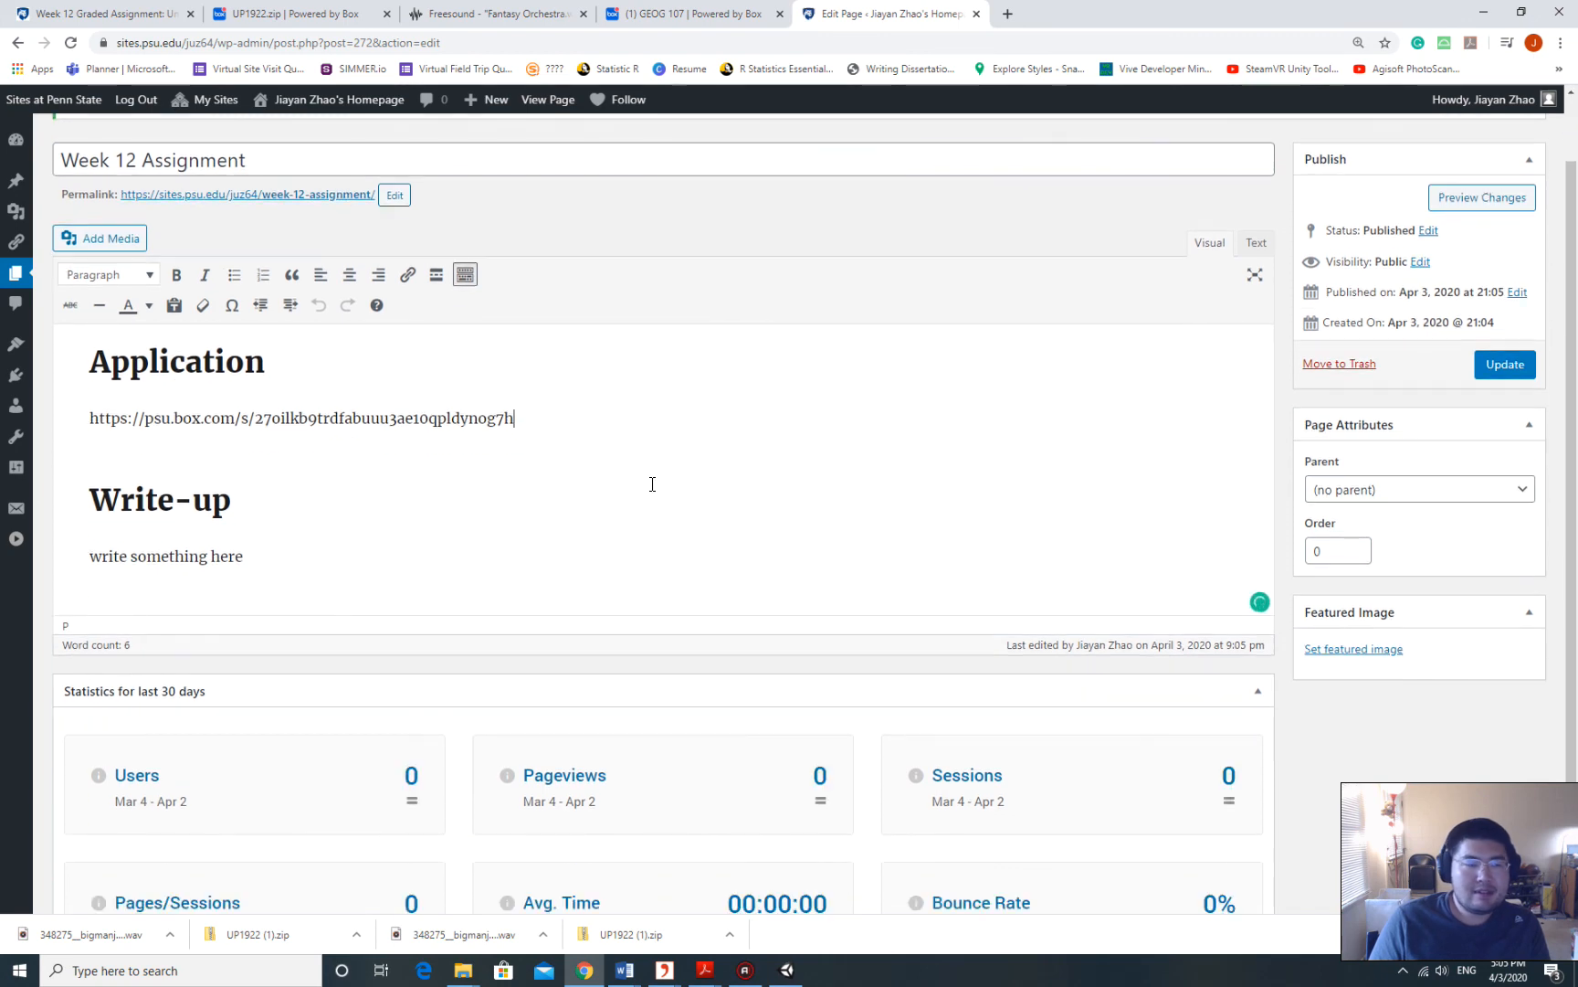
{"action": "scroll", "coordinate": [650, 484], "scroll_direction": "up", "scroll_amount": 1}
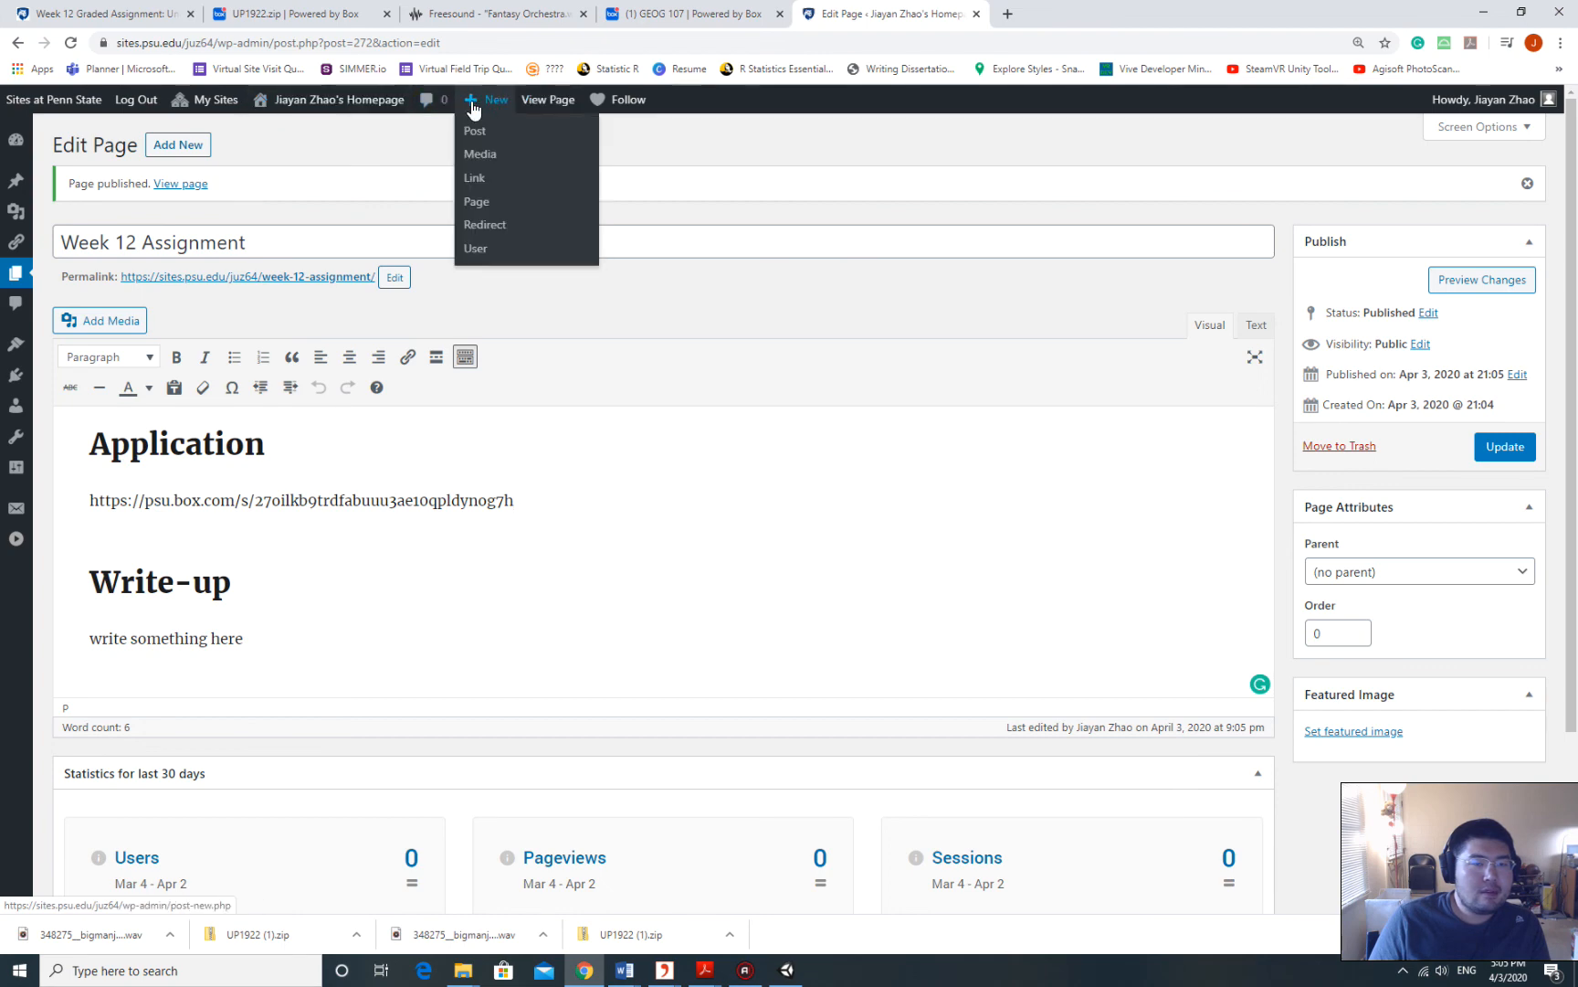
Visit the live site and go to the Menus settings from the admin bar.
{"action": "left_click", "coordinate": [295, 134]}
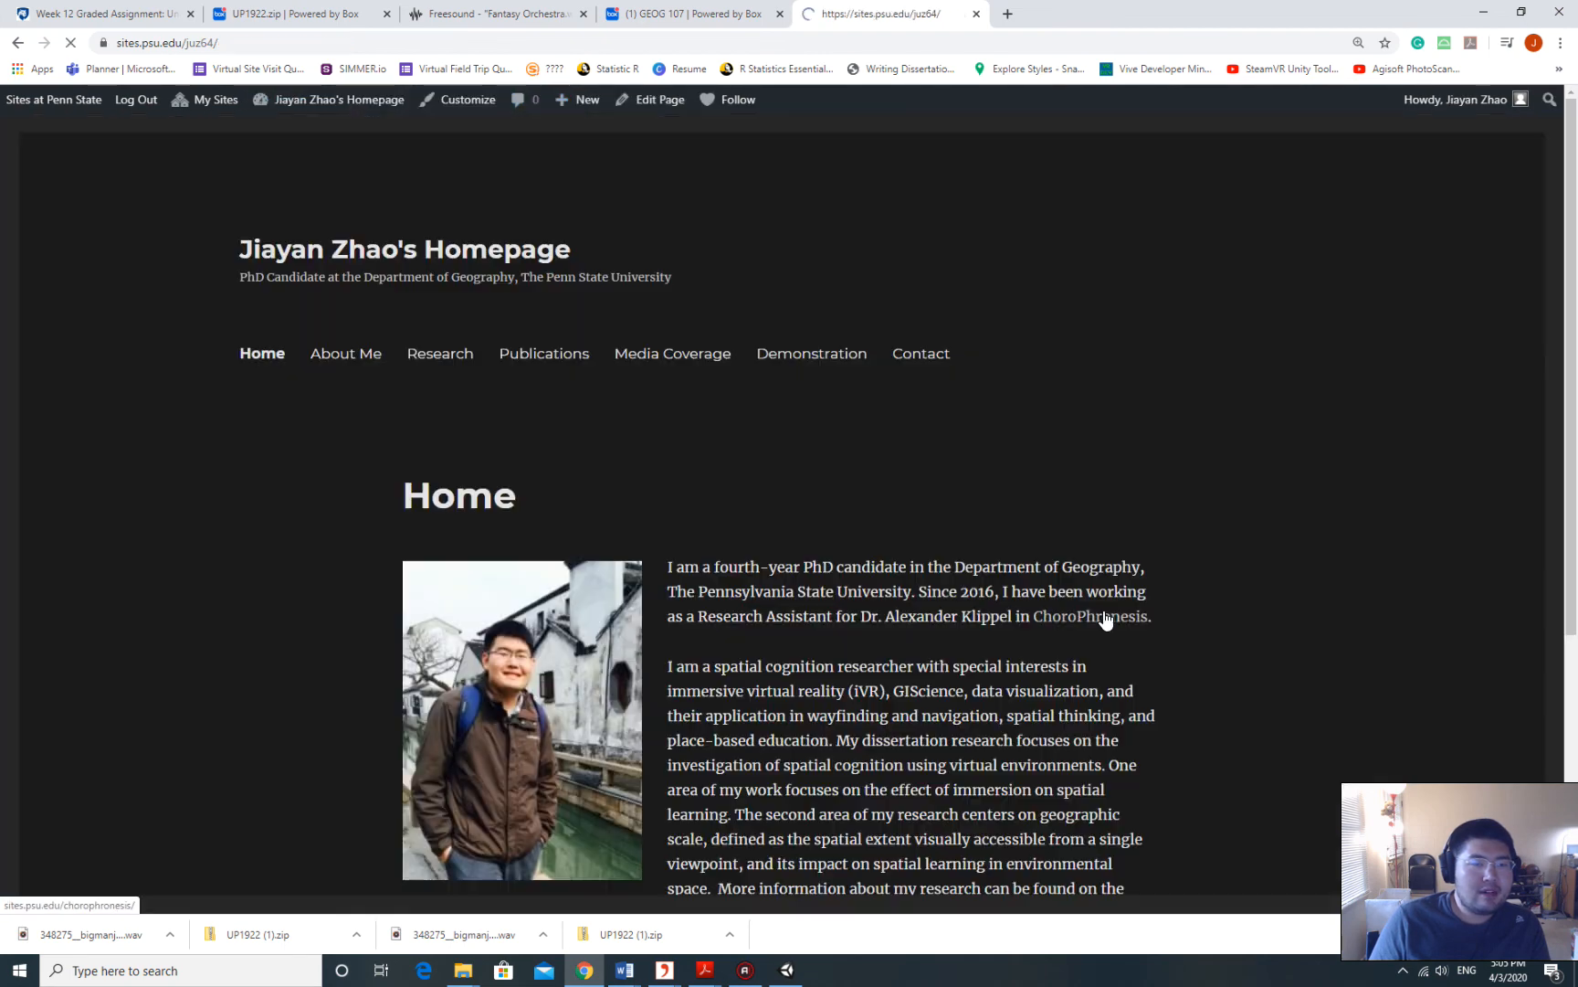
{"action": "mouse_move", "coordinate": [345, 103]}
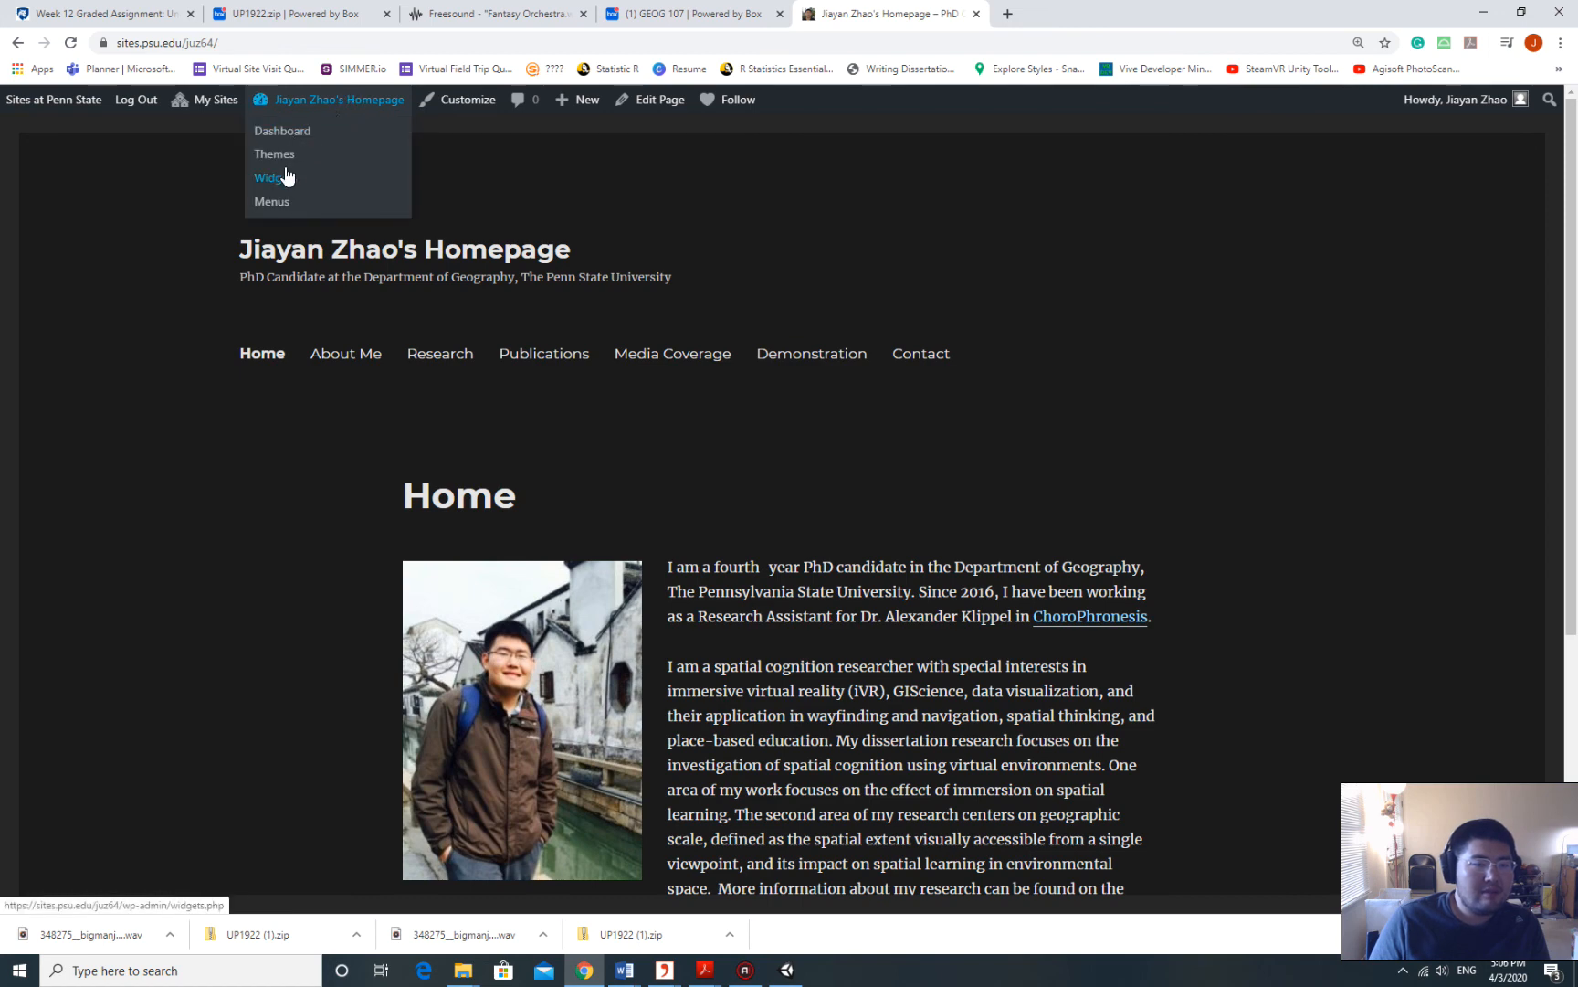
{"action": "left_click", "coordinate": [305, 206]}
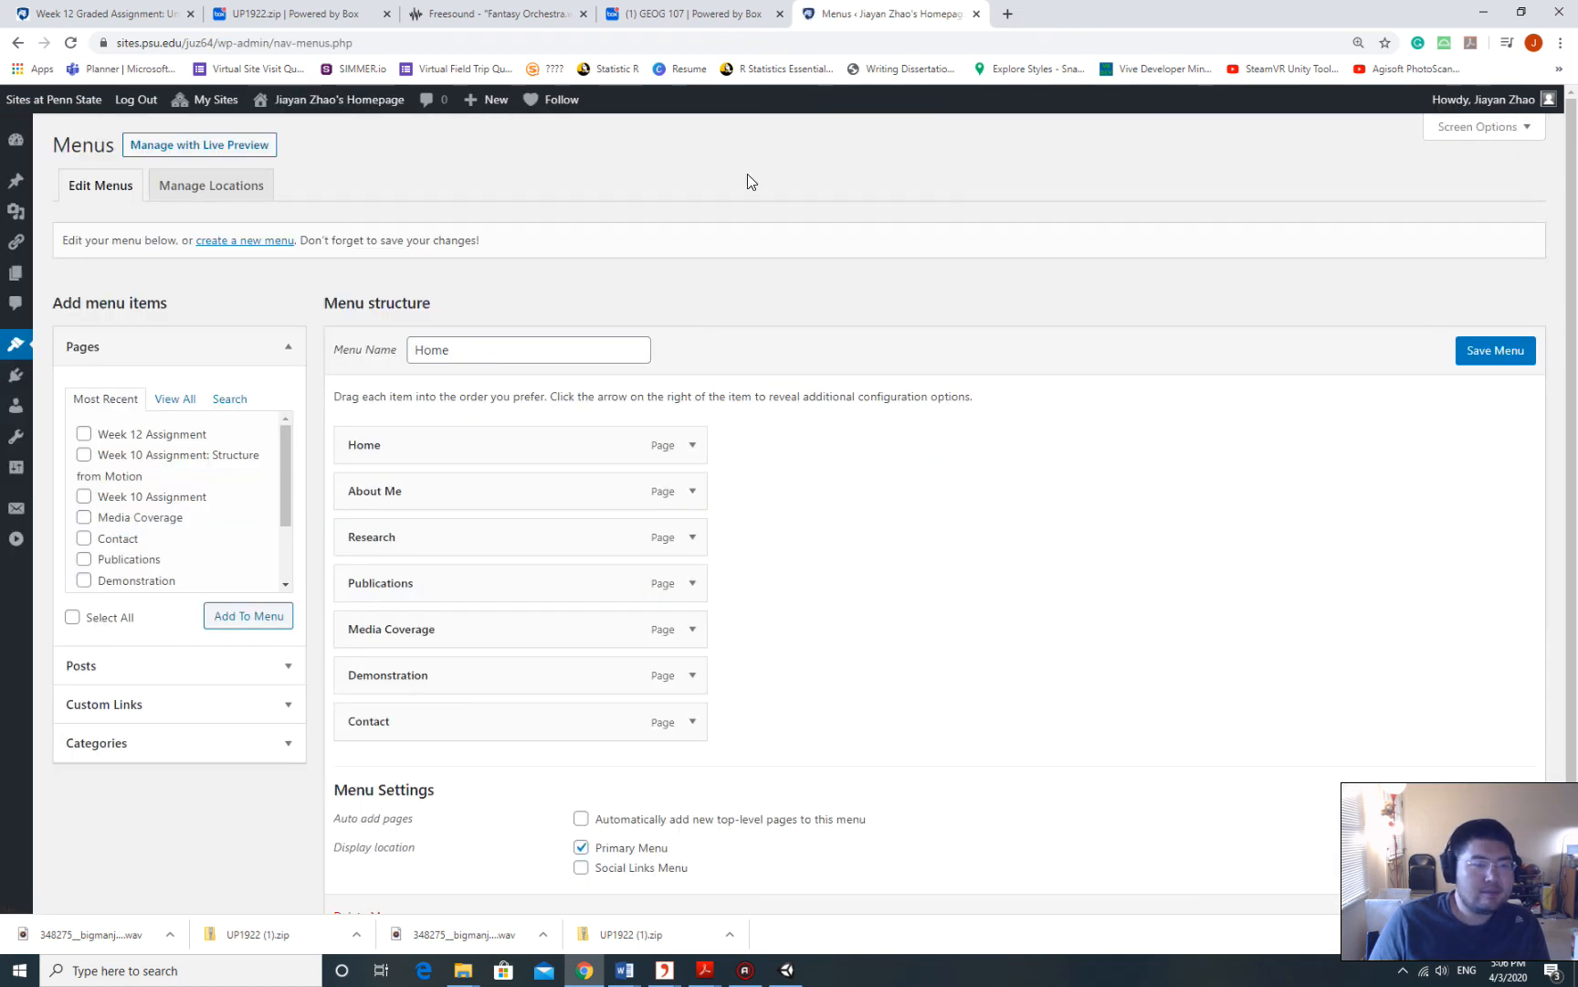
Add the Week 12 Assignment page to the Home menu, save it, and visit the site.
{"action": "mouse_move", "coordinate": [20, 352]}
{"action": "left_click", "coordinate": [66, 449]}
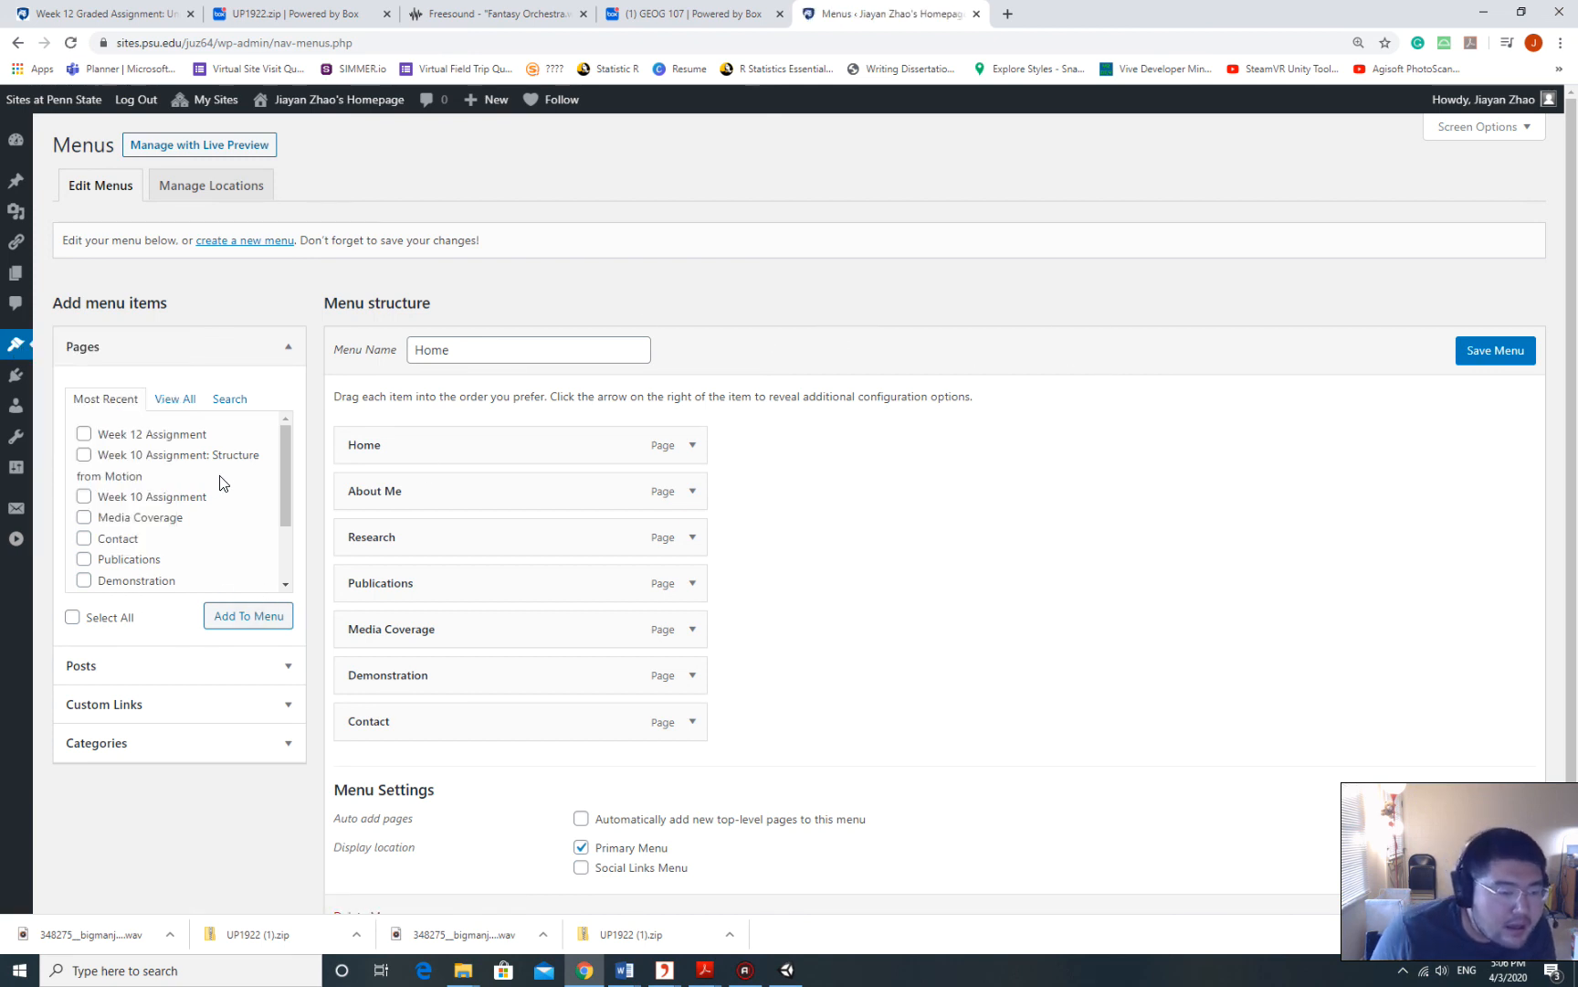
{"action": "scroll", "coordinate": [219, 482], "scroll_direction": "down", "scroll_amount": 1}
{"action": "scroll", "coordinate": [209, 493], "scroll_direction": "up", "scroll_amount": 1}
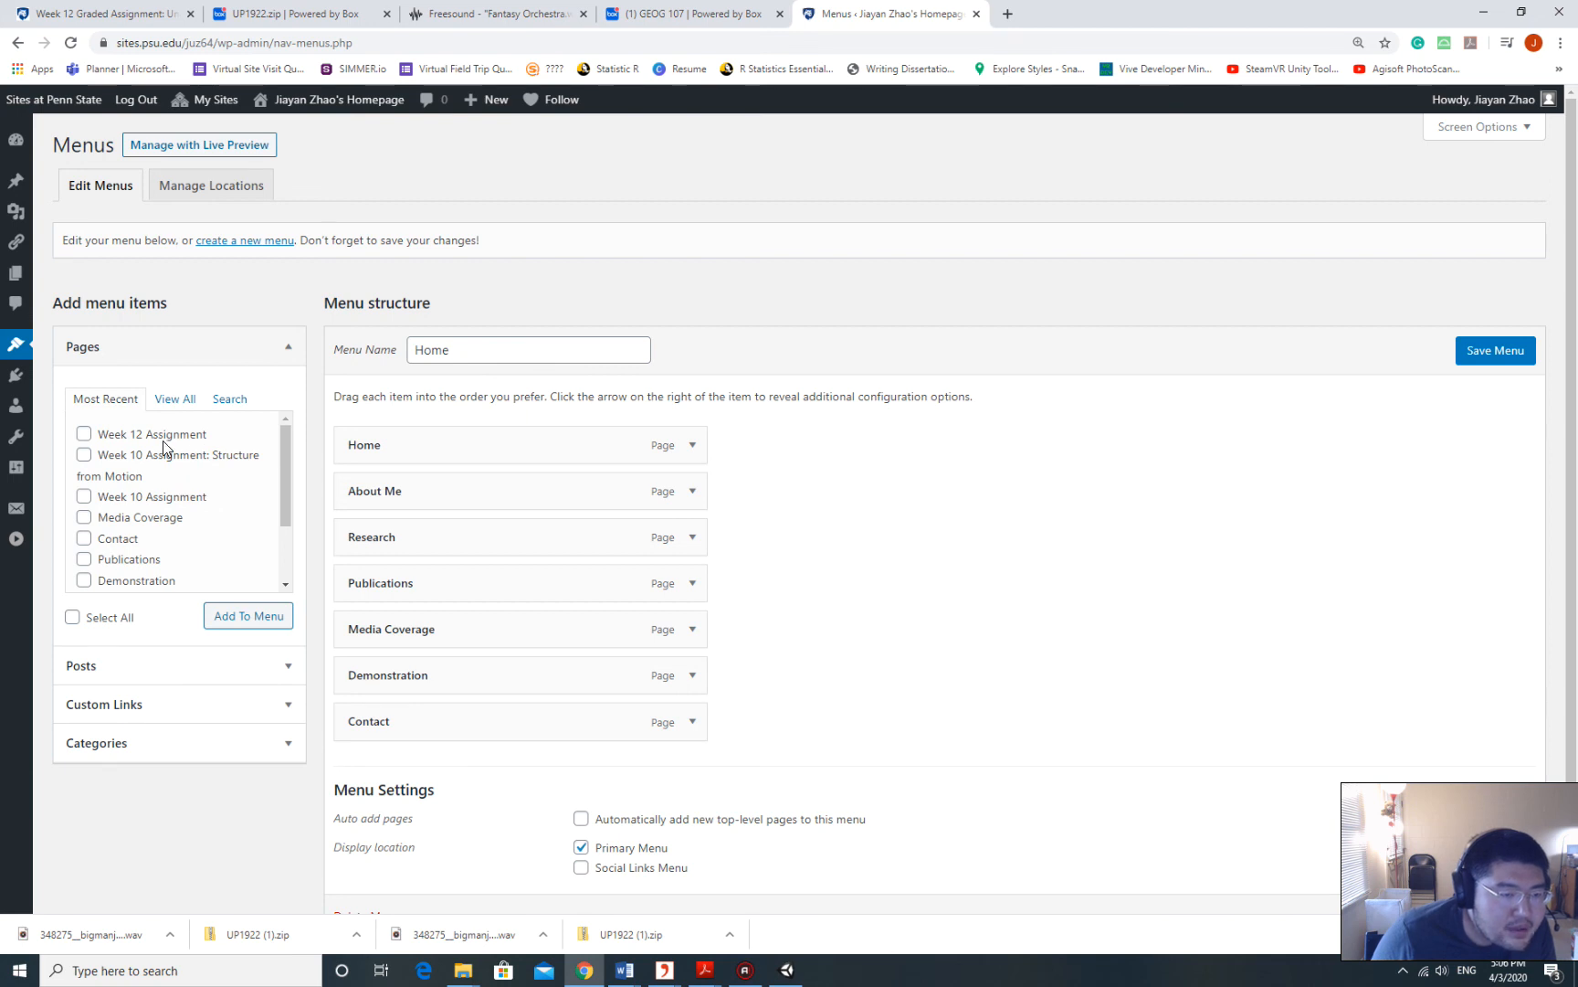
{"action": "left_click", "coordinate": [83, 436]}
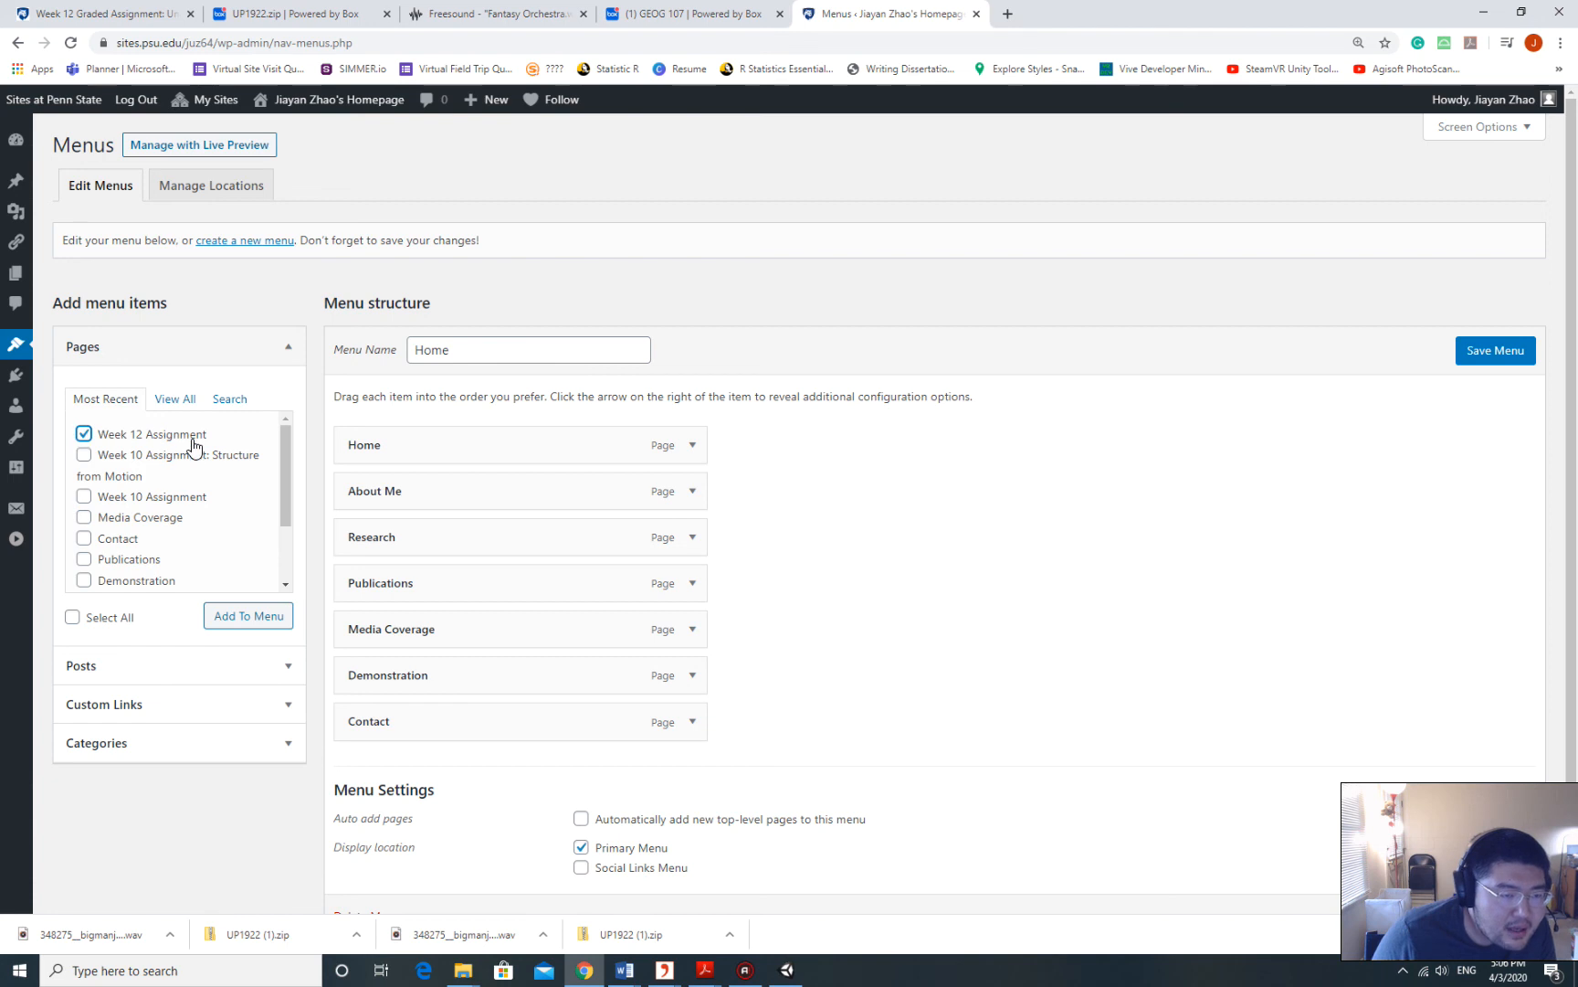
{"action": "left_click", "coordinate": [235, 619]}
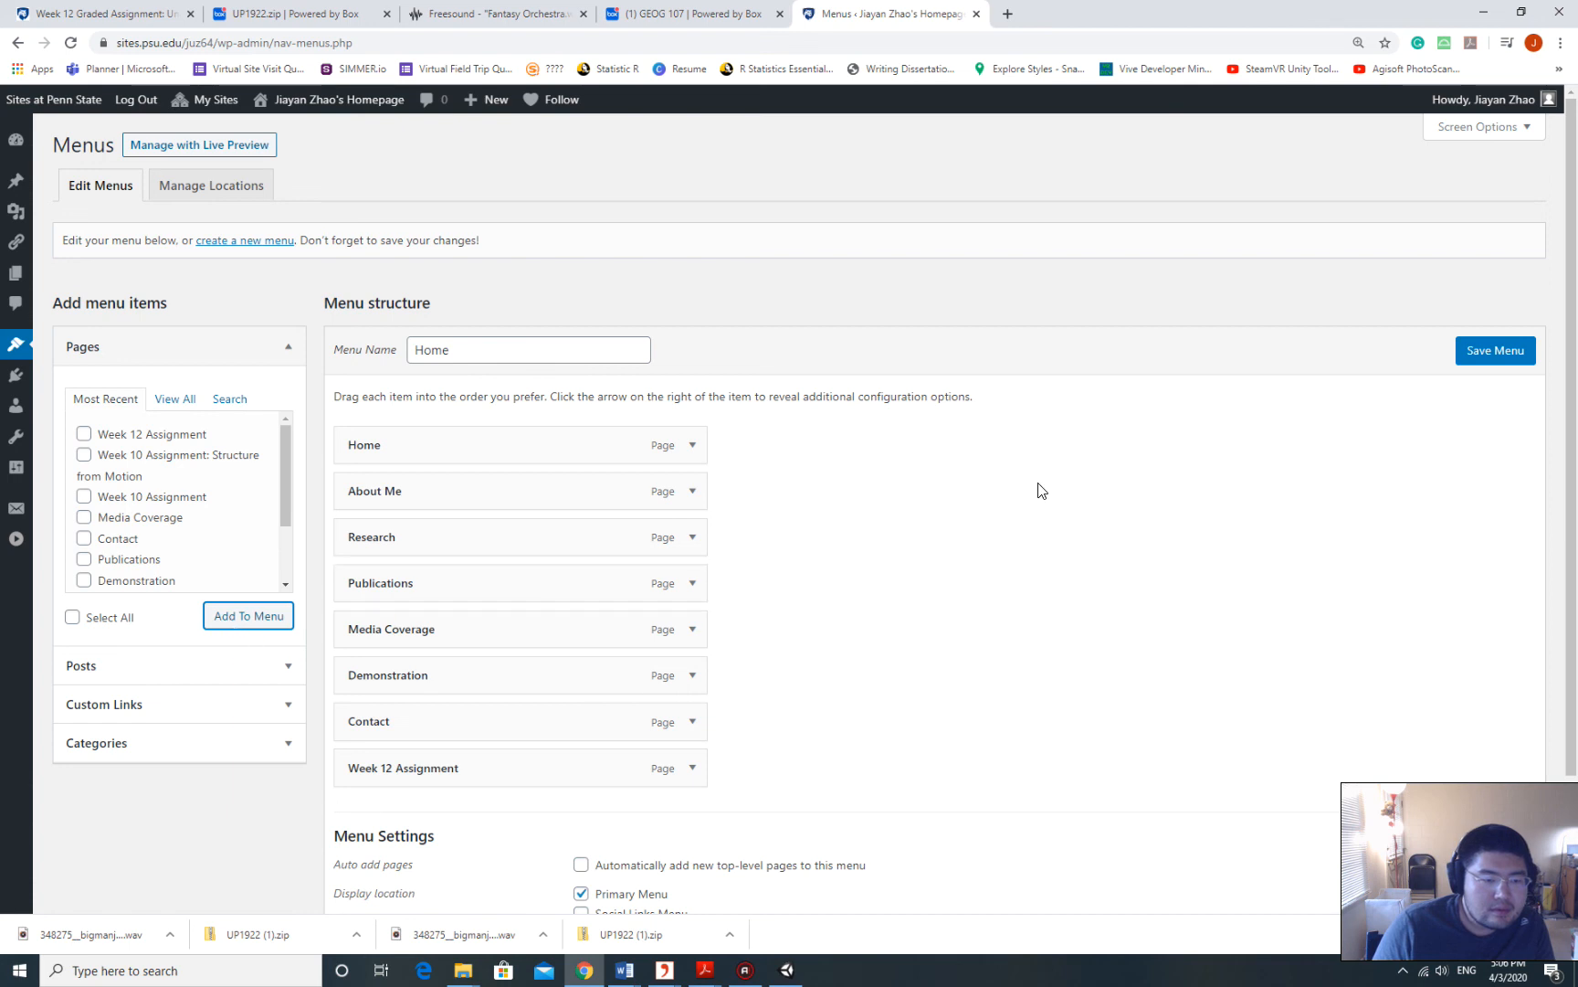
{"action": "scroll", "coordinate": [640, 585], "scroll_direction": "down", "scroll_amount": 1}
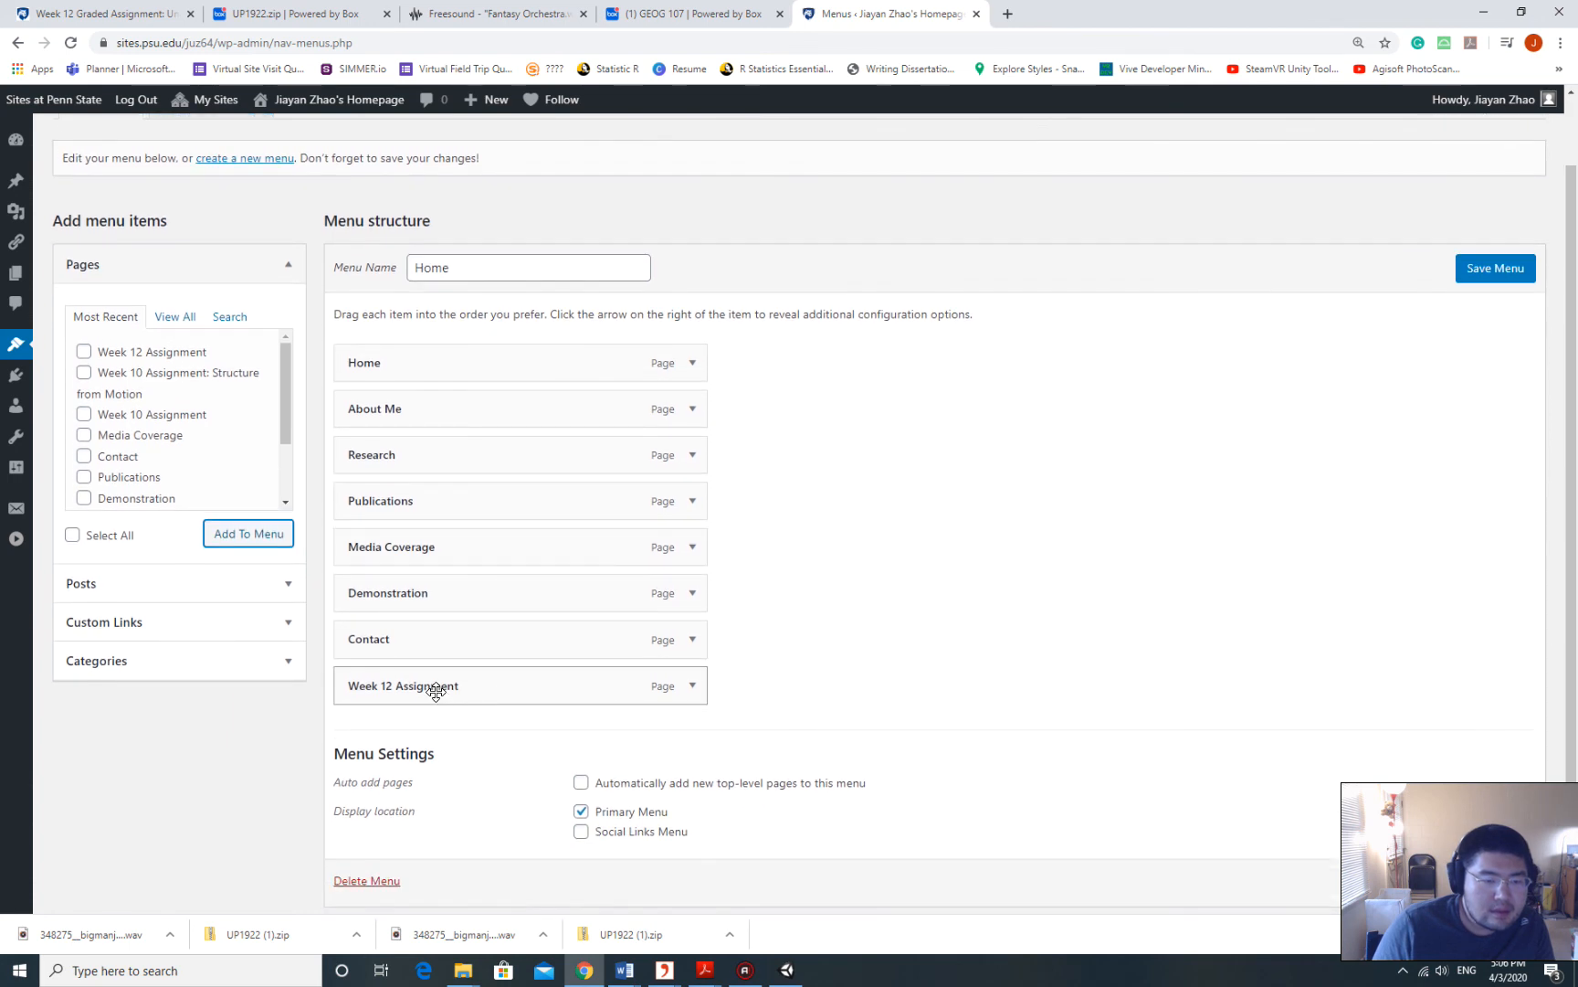
{"action": "left_click", "coordinate": [1498, 270]}
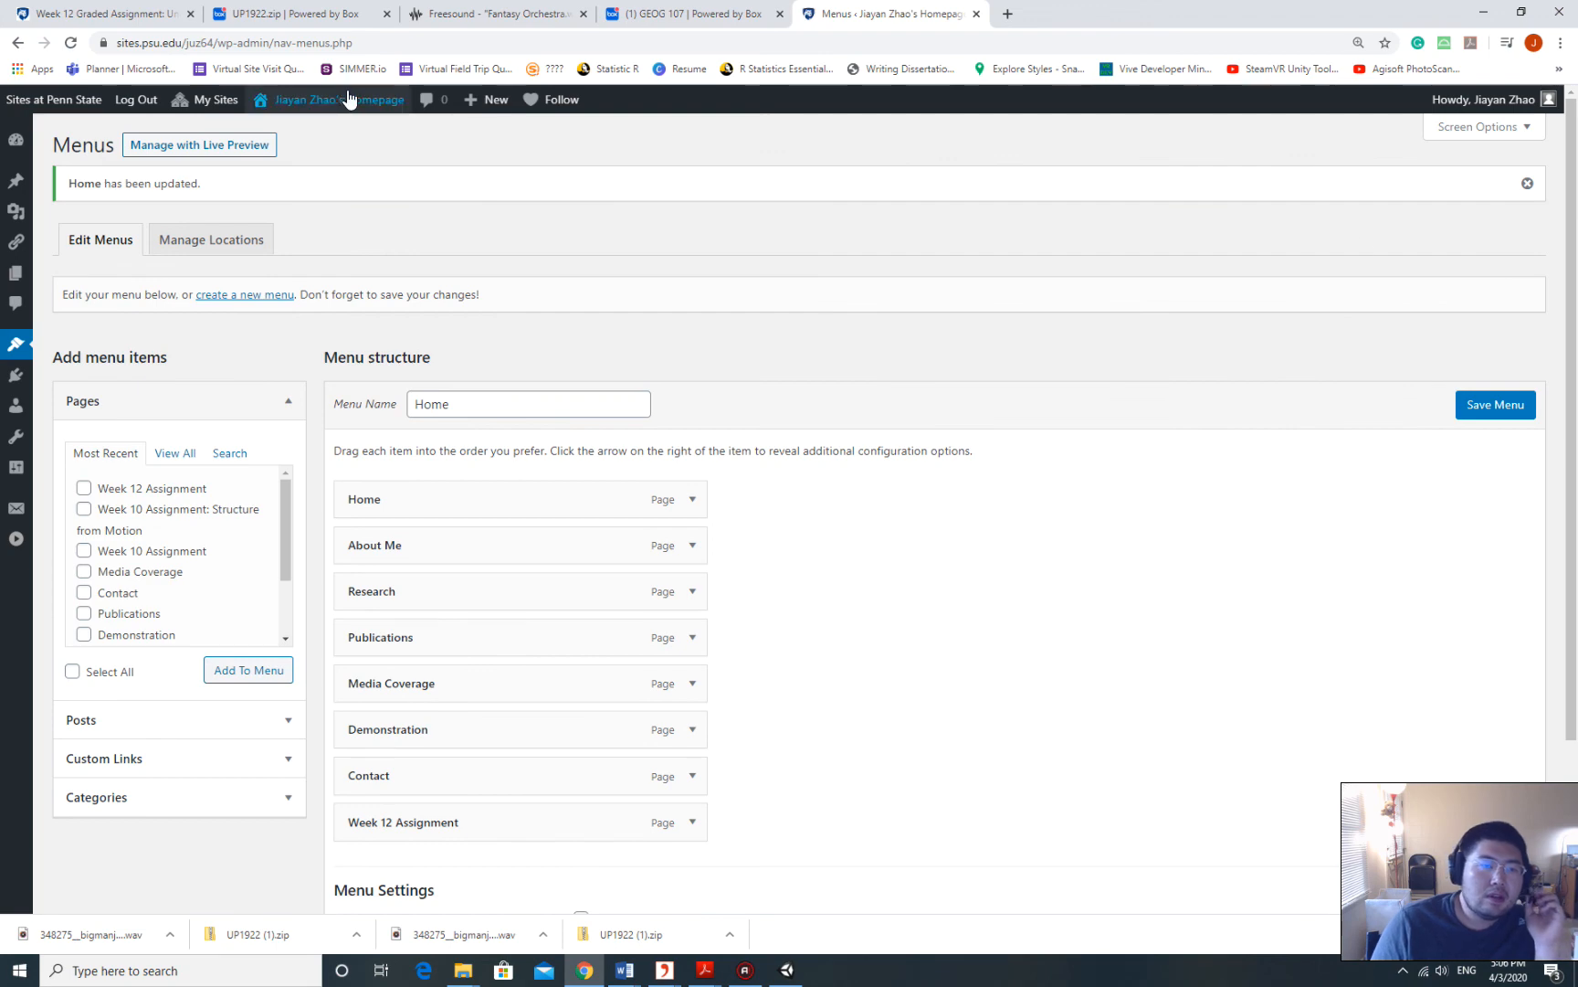
{"action": "mouse_move", "coordinate": [335, 103]}
{"action": "left_click", "coordinate": [315, 132]}
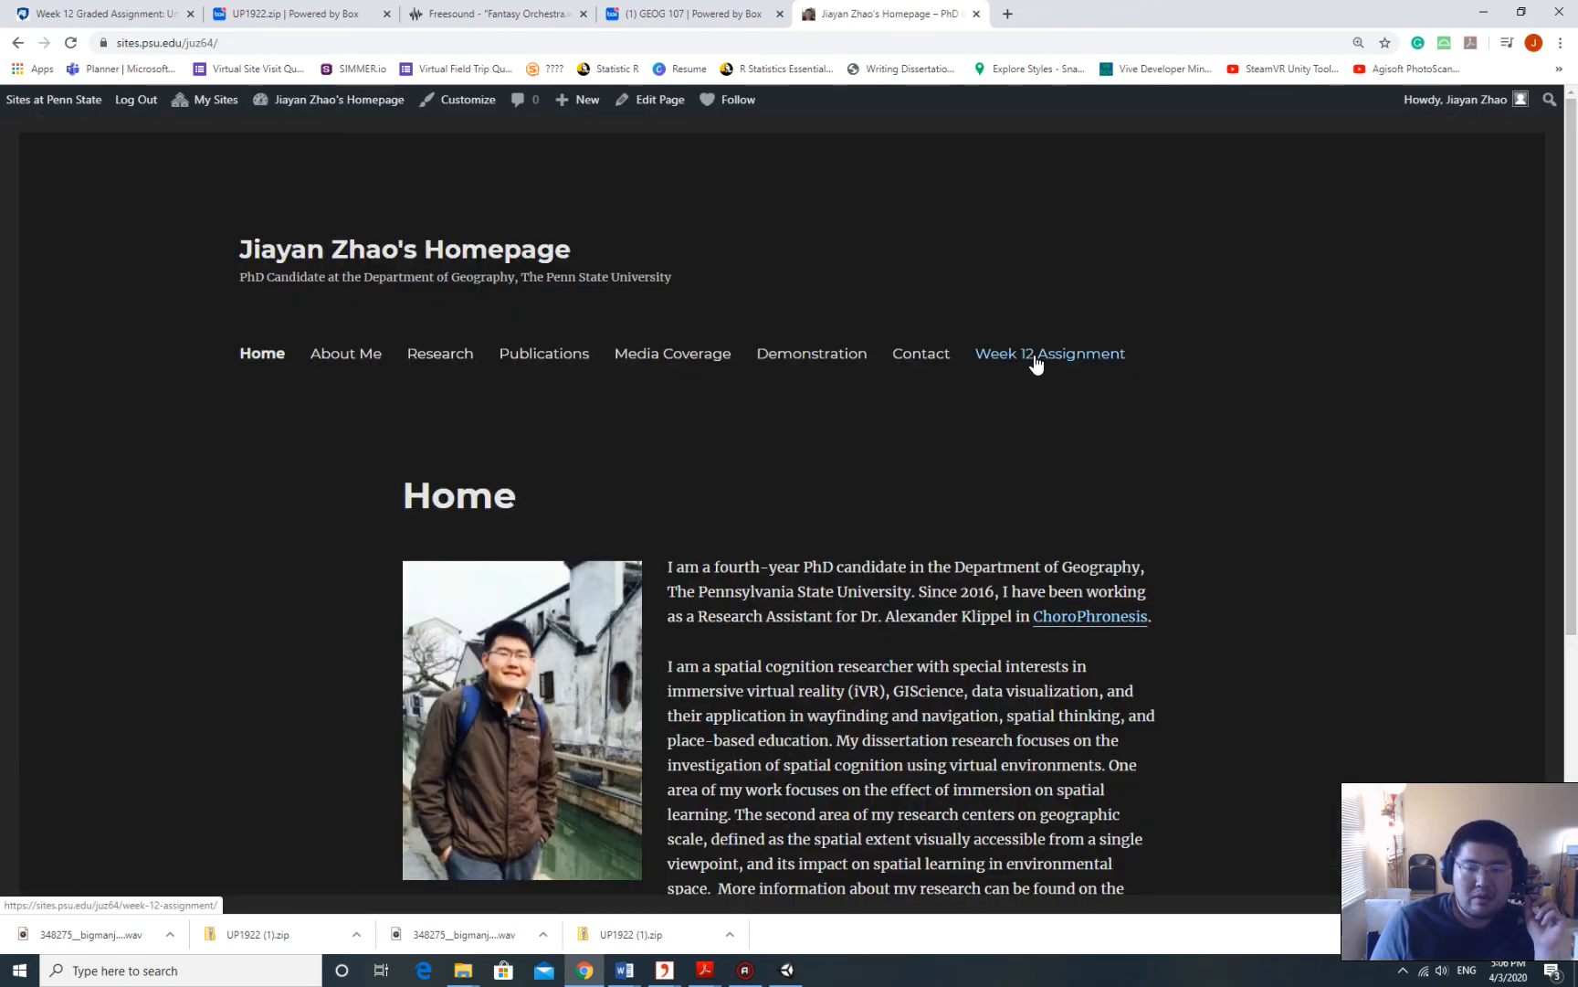
Open Week 12 Assignment from the site navigation and check its Box link and Write-up section.
{"action": "left_click", "coordinate": [1065, 359]}
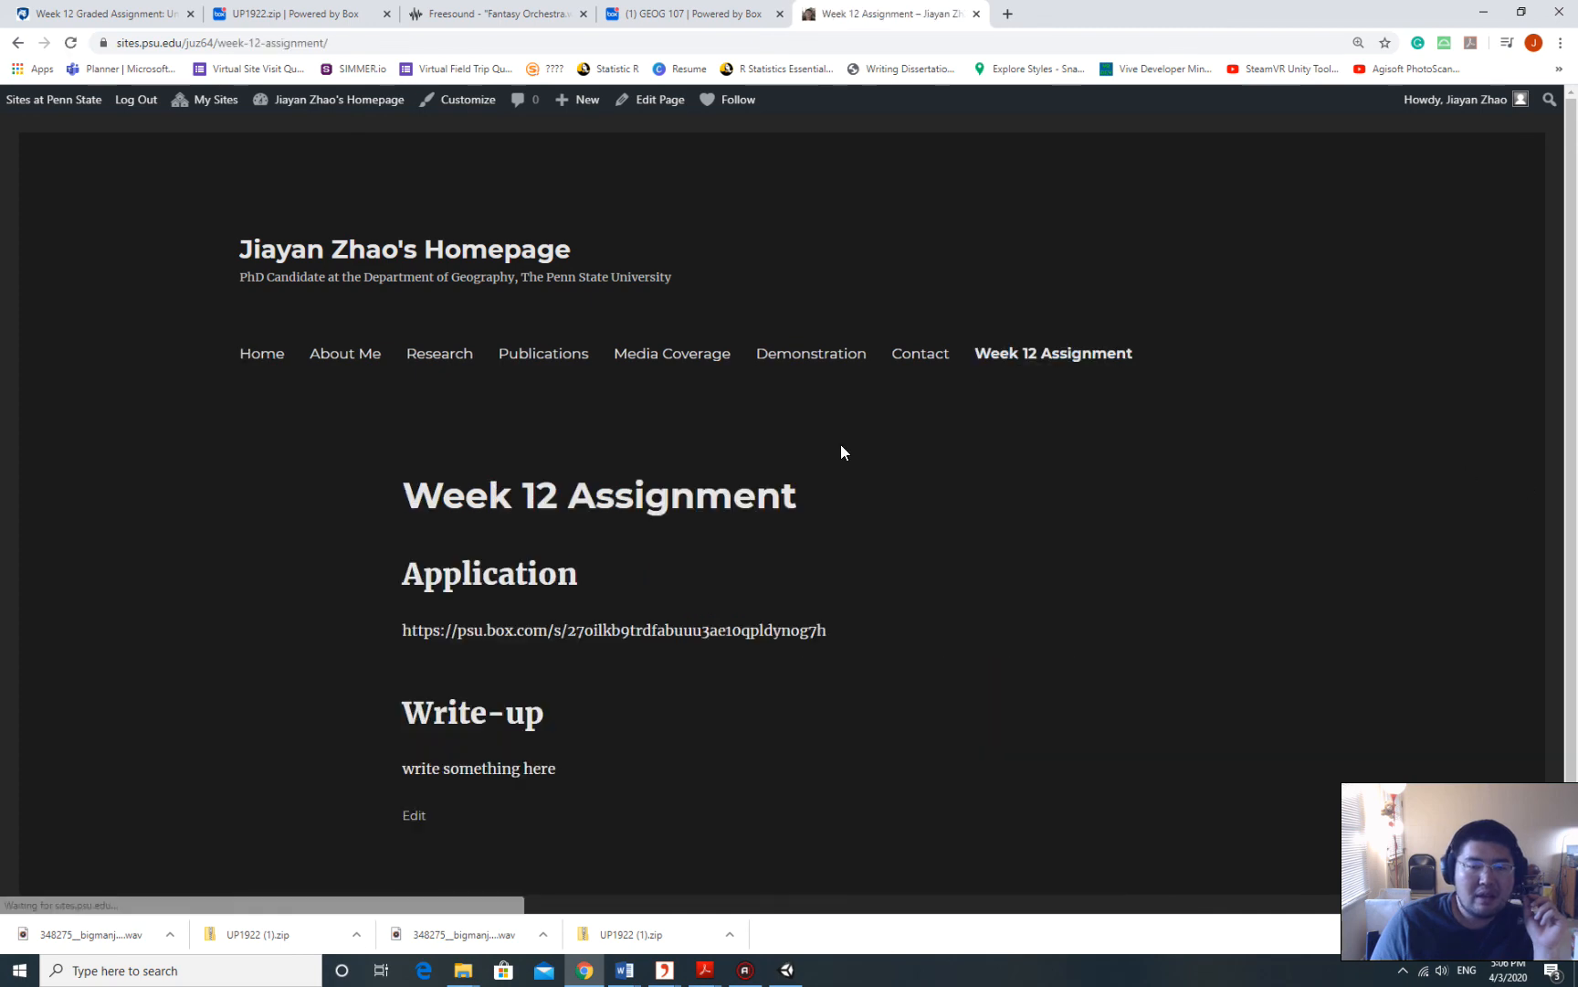
{"action": "scroll", "coordinate": [454, 498], "scroll_direction": "down", "scroll_amount": 1}
{"action": "left_click_drag", "start_coordinate": [391, 526], "coordinate": [841, 535]}
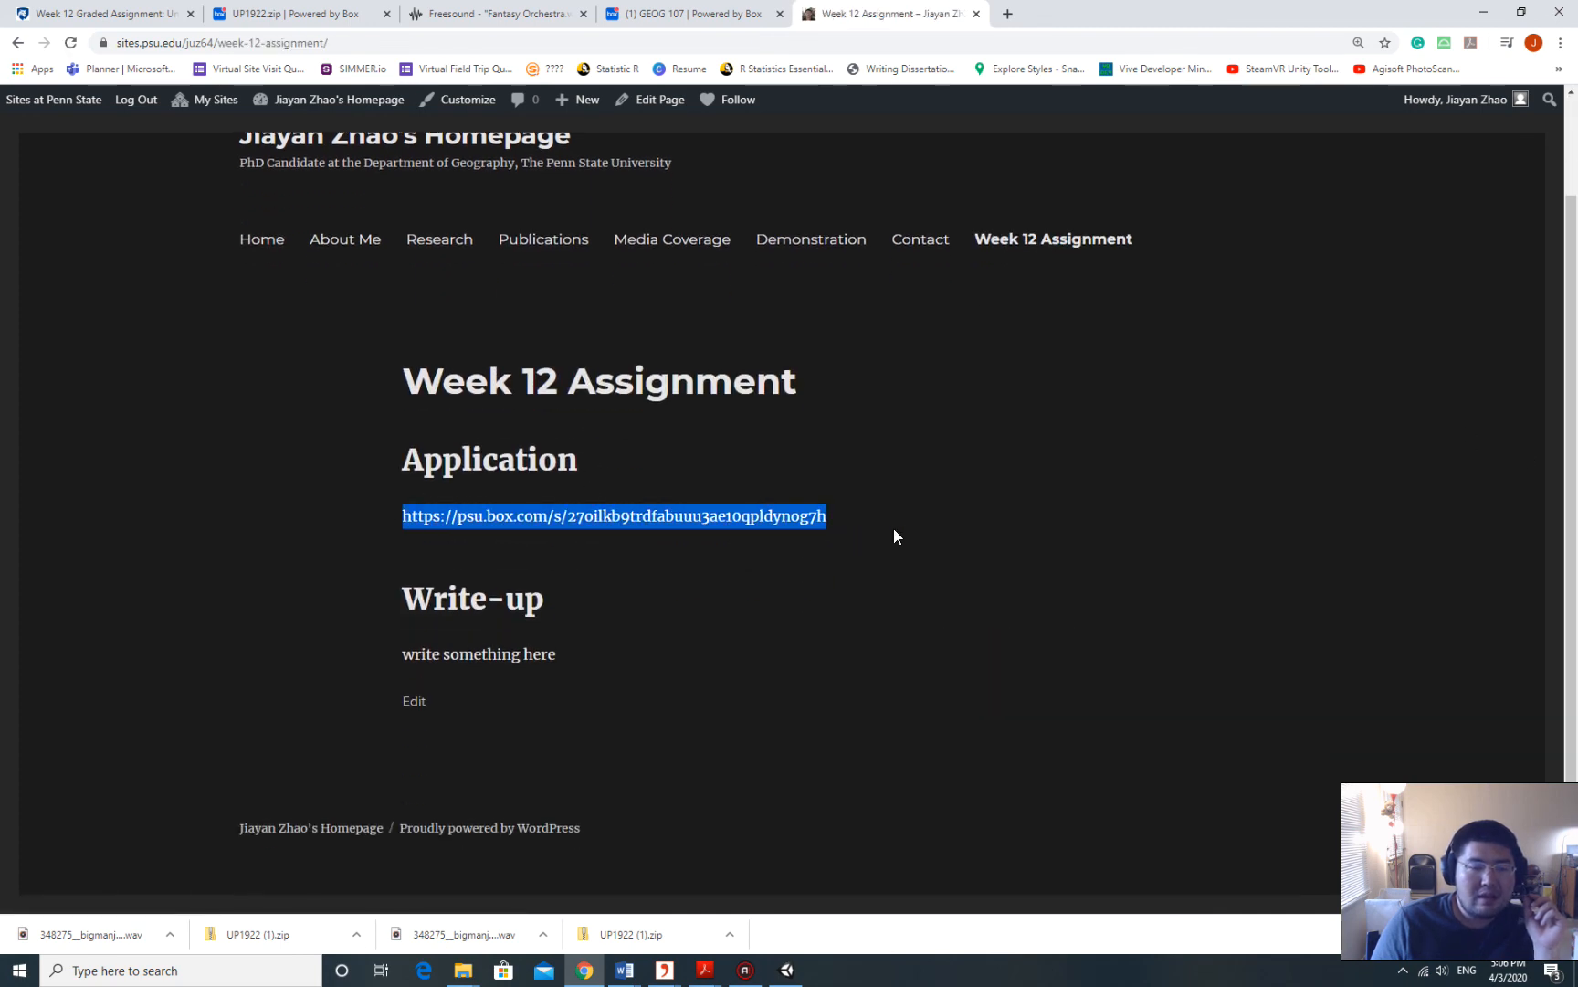
{"action": "left_click", "coordinate": [777, 557]}
{"action": "left_click_drag", "start_coordinate": [418, 531], "coordinate": [826, 523]}
{"action": "left_click_drag", "start_coordinate": [466, 683], "coordinate": [670, 498]}
{"action": "left_click", "coordinate": [670, 498]}
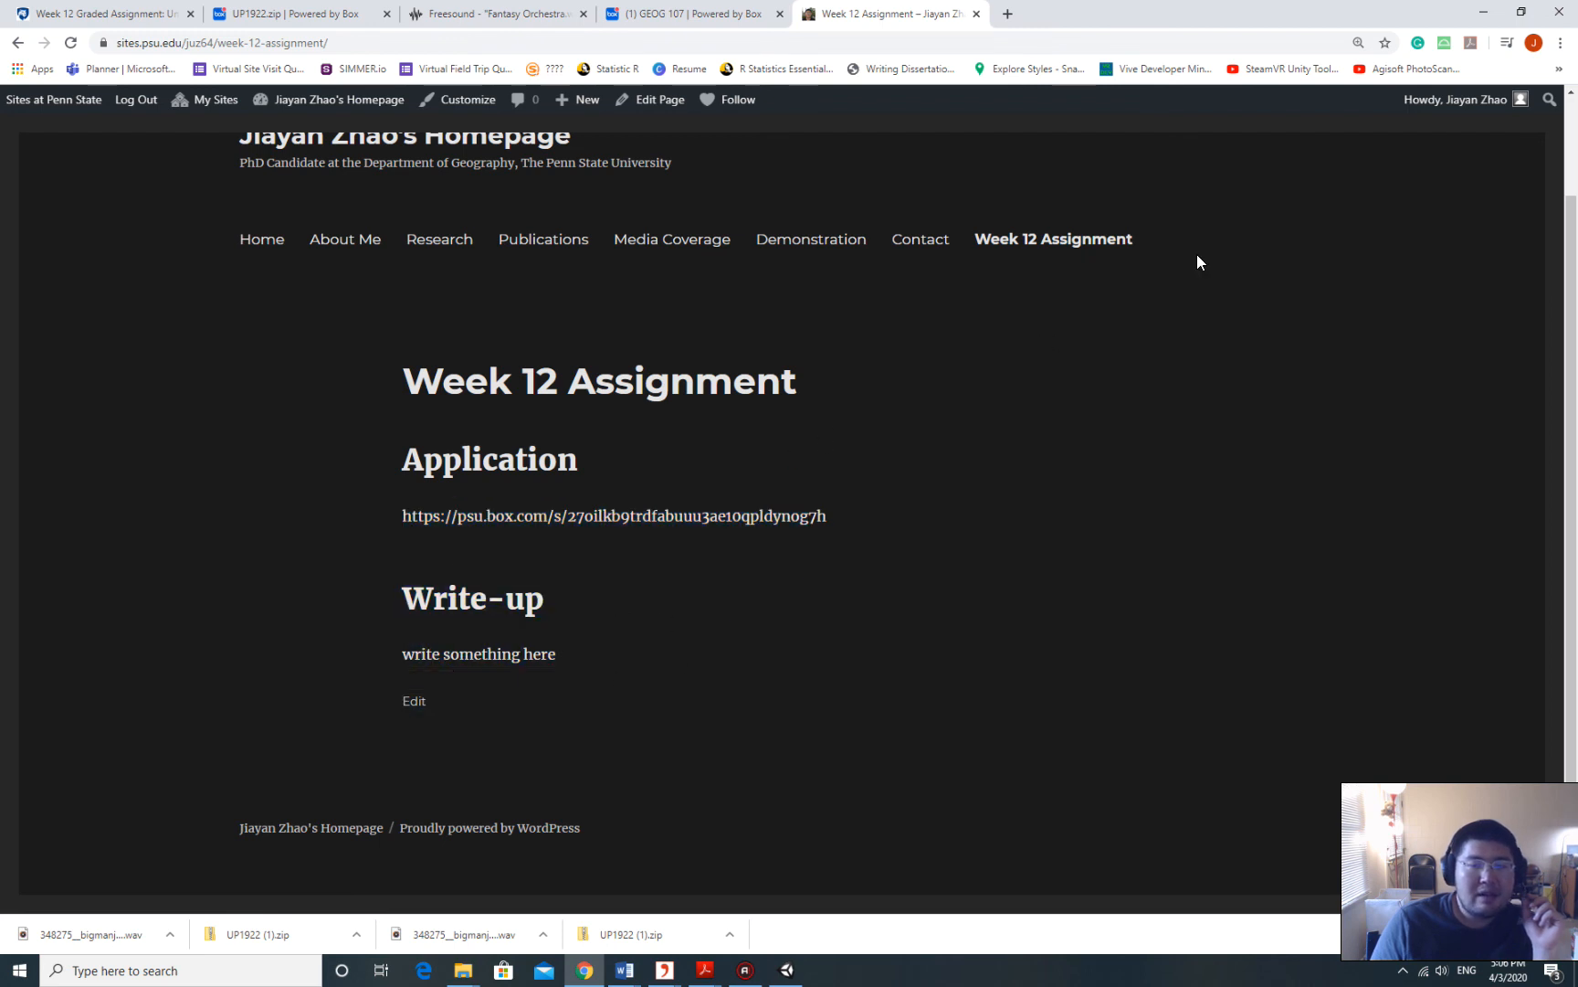
{"action": "scroll", "coordinate": [536, 338], "scroll_direction": "up", "scroll_amount": 1}
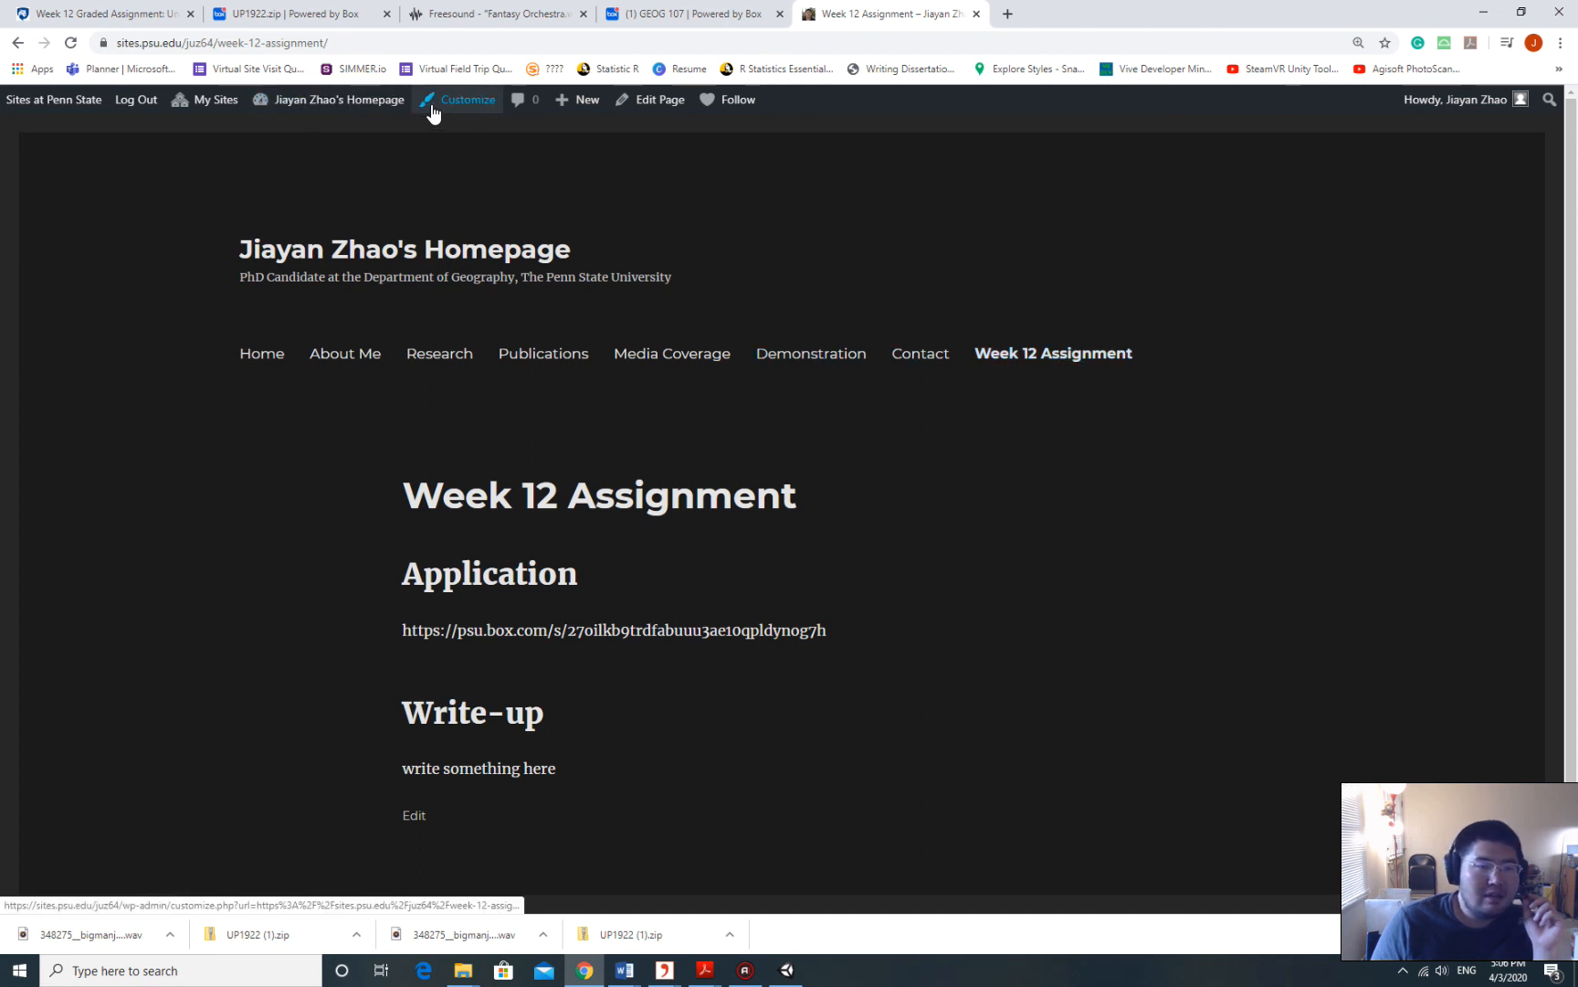
Return to the WordPress admin Dashboard from the admin bar.
{"action": "mouse_move", "coordinate": [371, 106]}
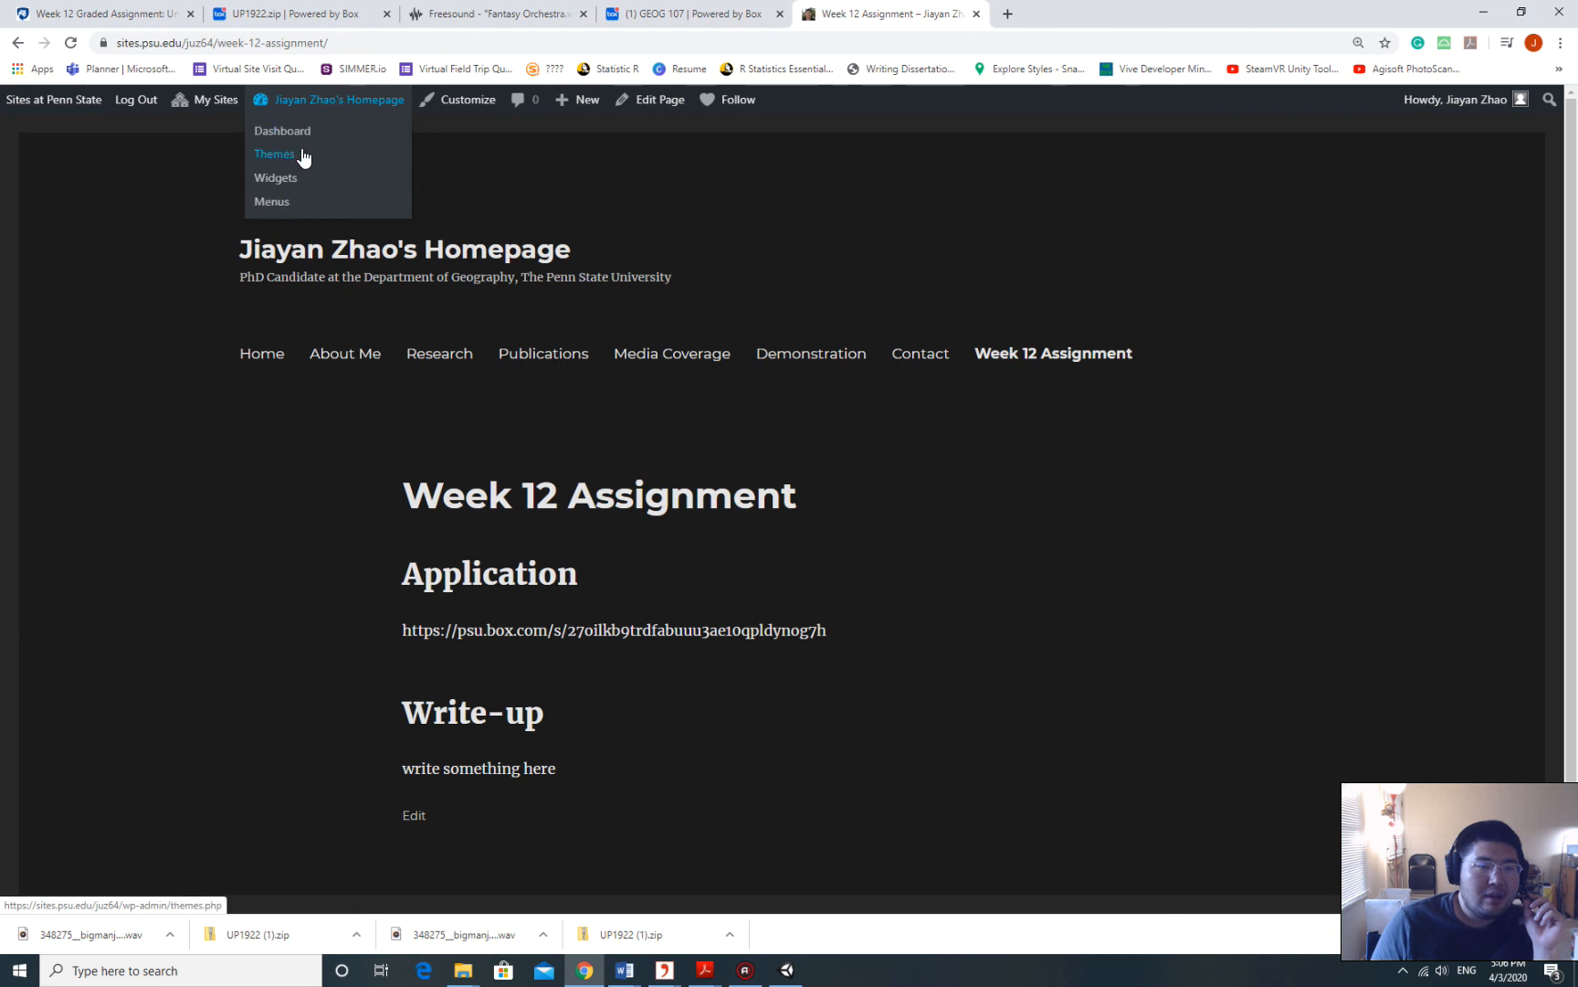
{"action": "left_click", "coordinate": [336, 108]}
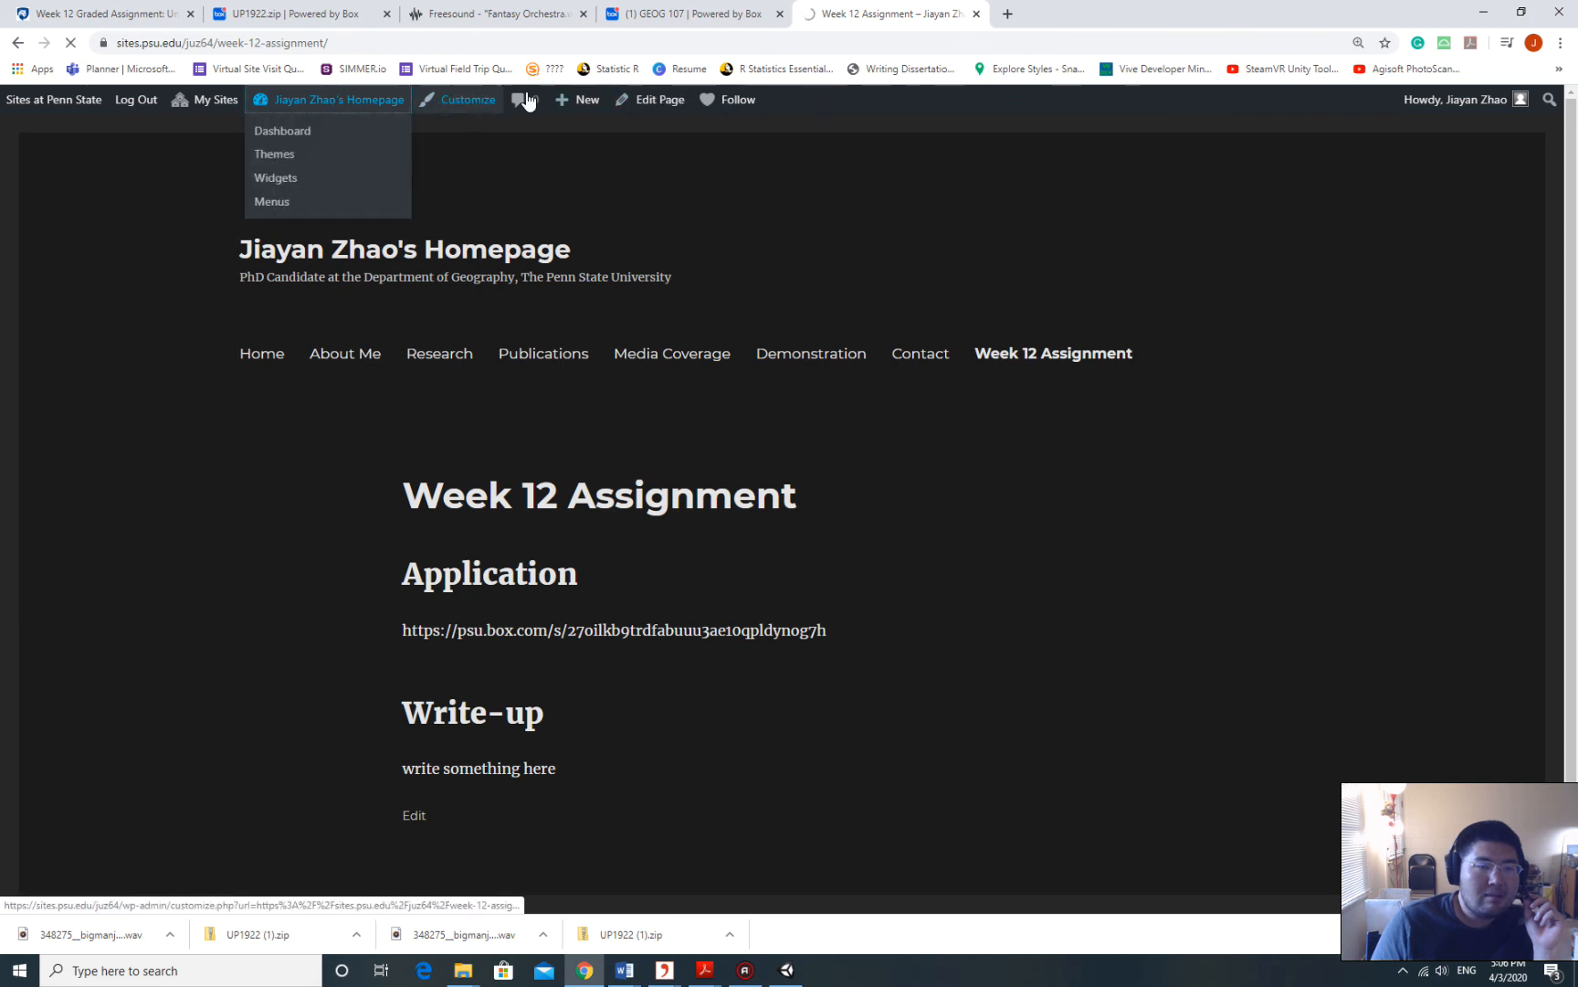
{"action": "mouse_move", "coordinate": [338, 108]}
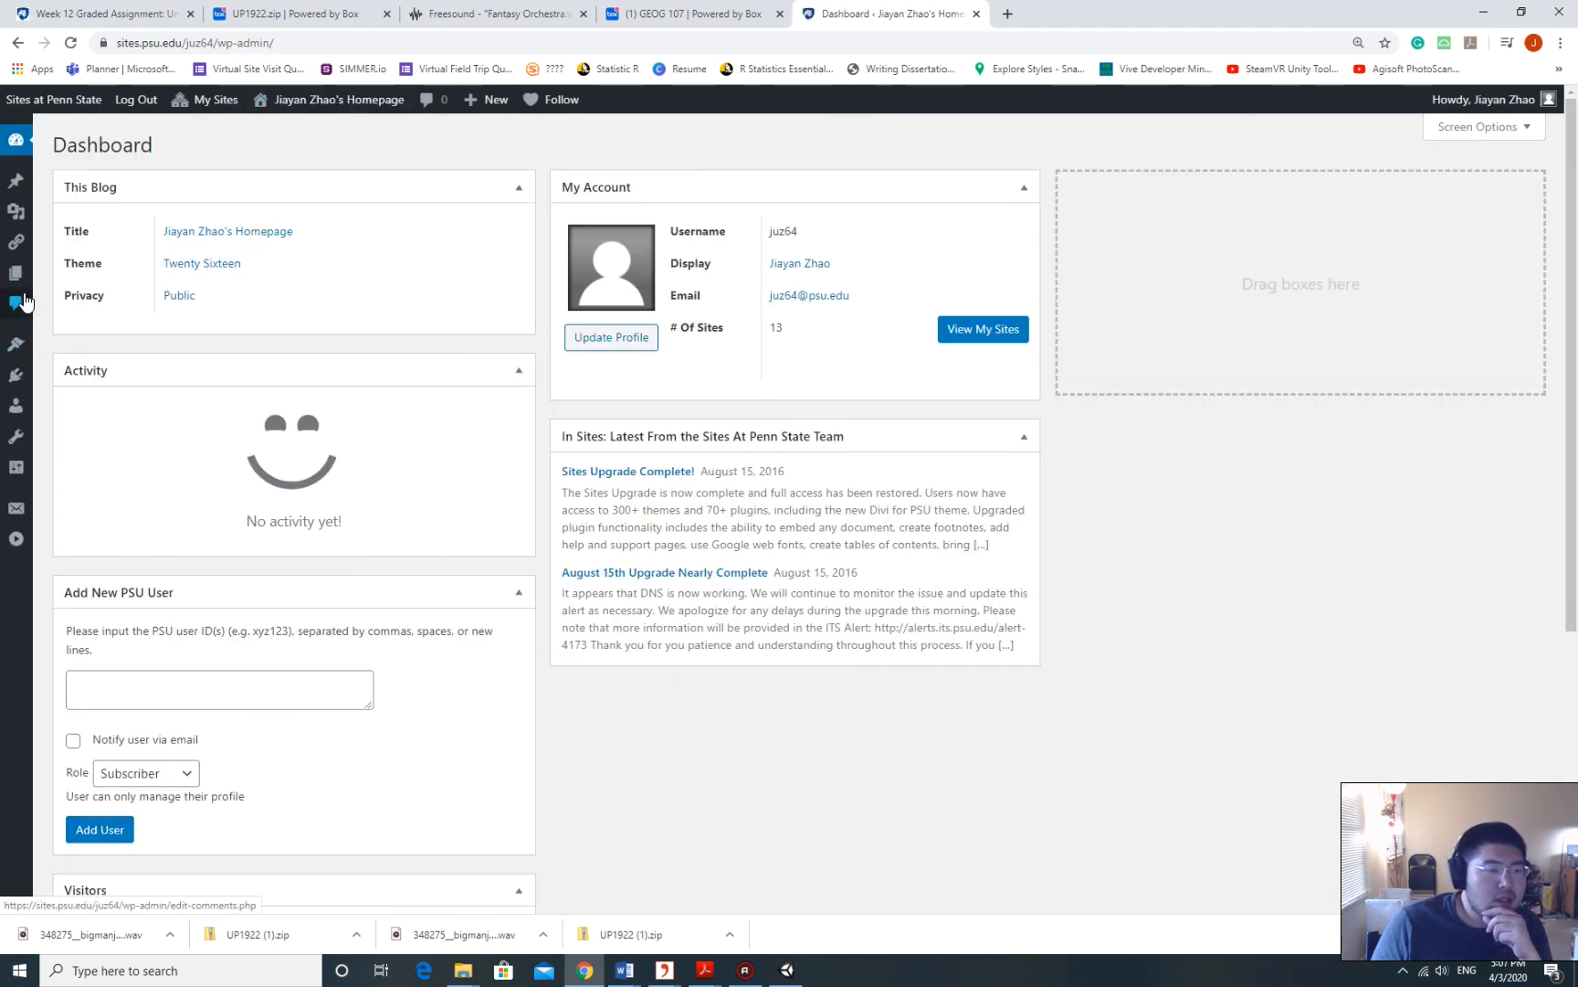
Open the Week 12 Assignment page for editing from All Pages.
{"action": "mouse_move", "coordinate": [16, 274]}
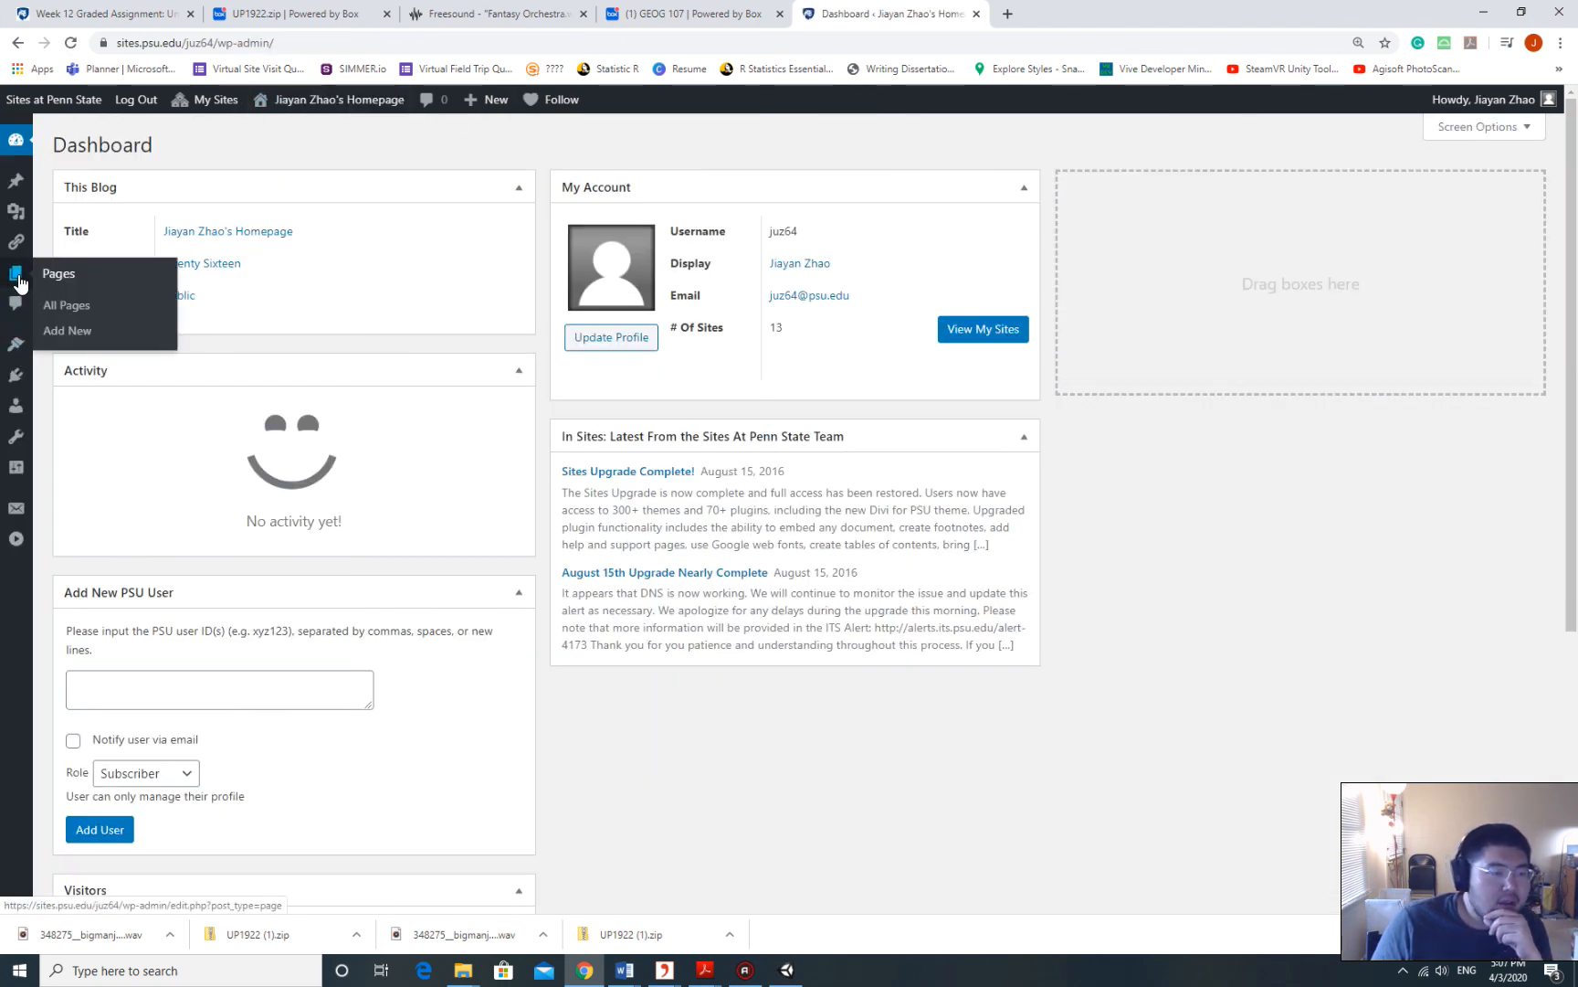
{"action": "left_click", "coordinate": [88, 314]}
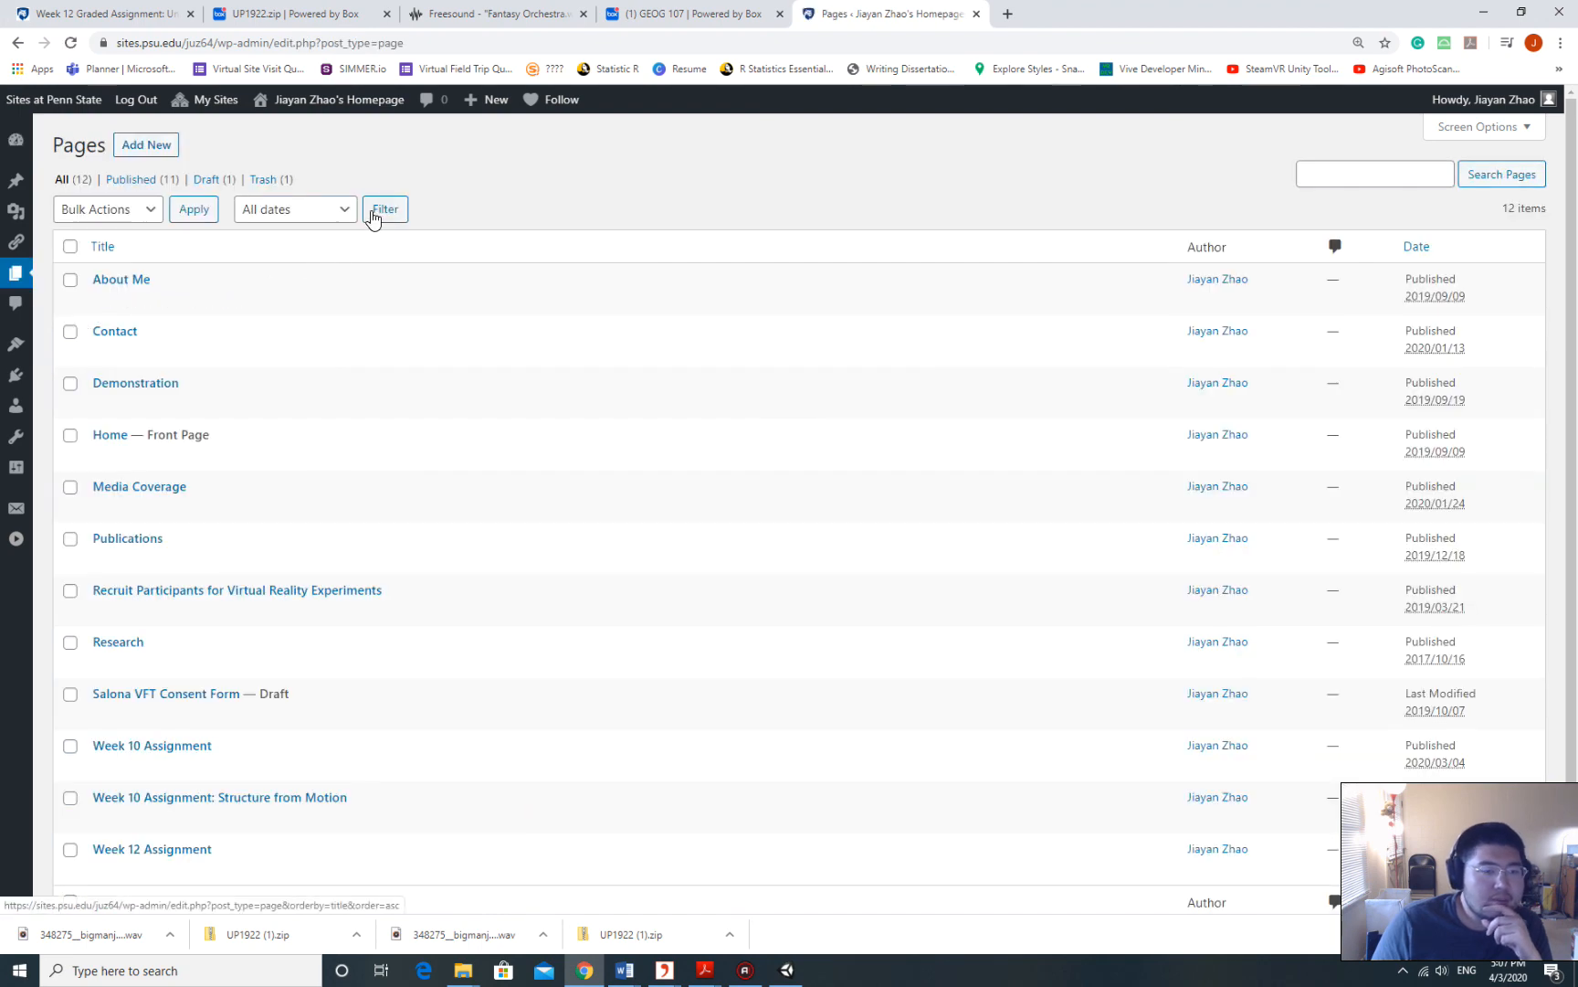
{"action": "scroll", "coordinate": [373, 294], "scroll_direction": "down", "scroll_amount": 1}
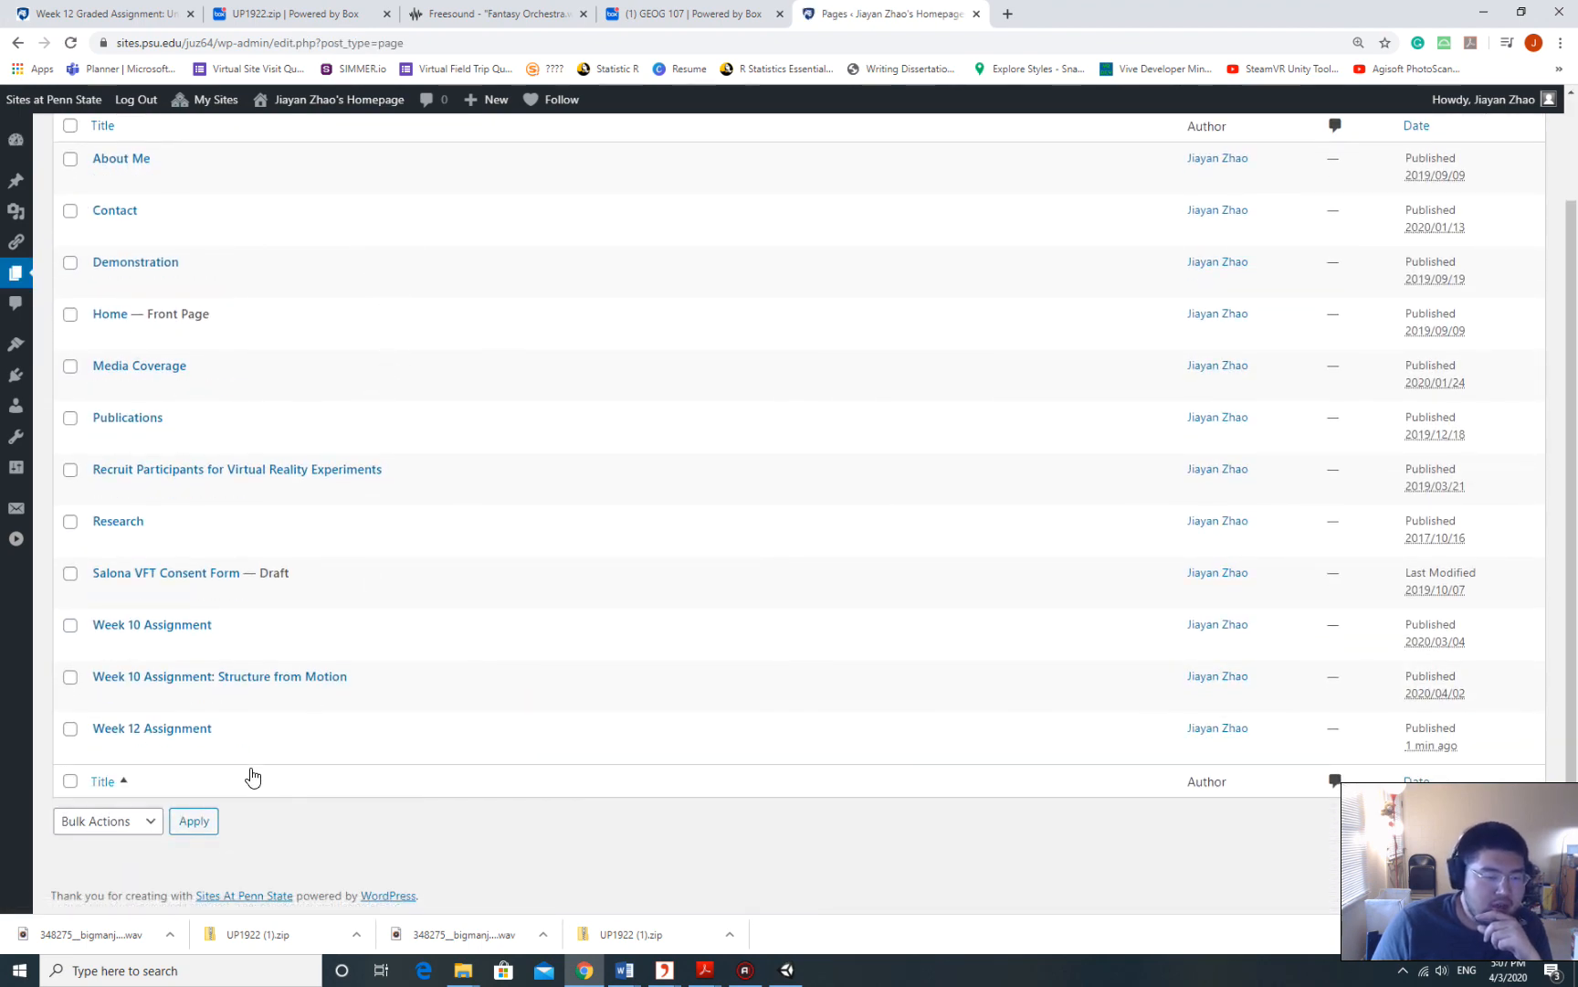
{"action": "left_click", "coordinate": [156, 731]}
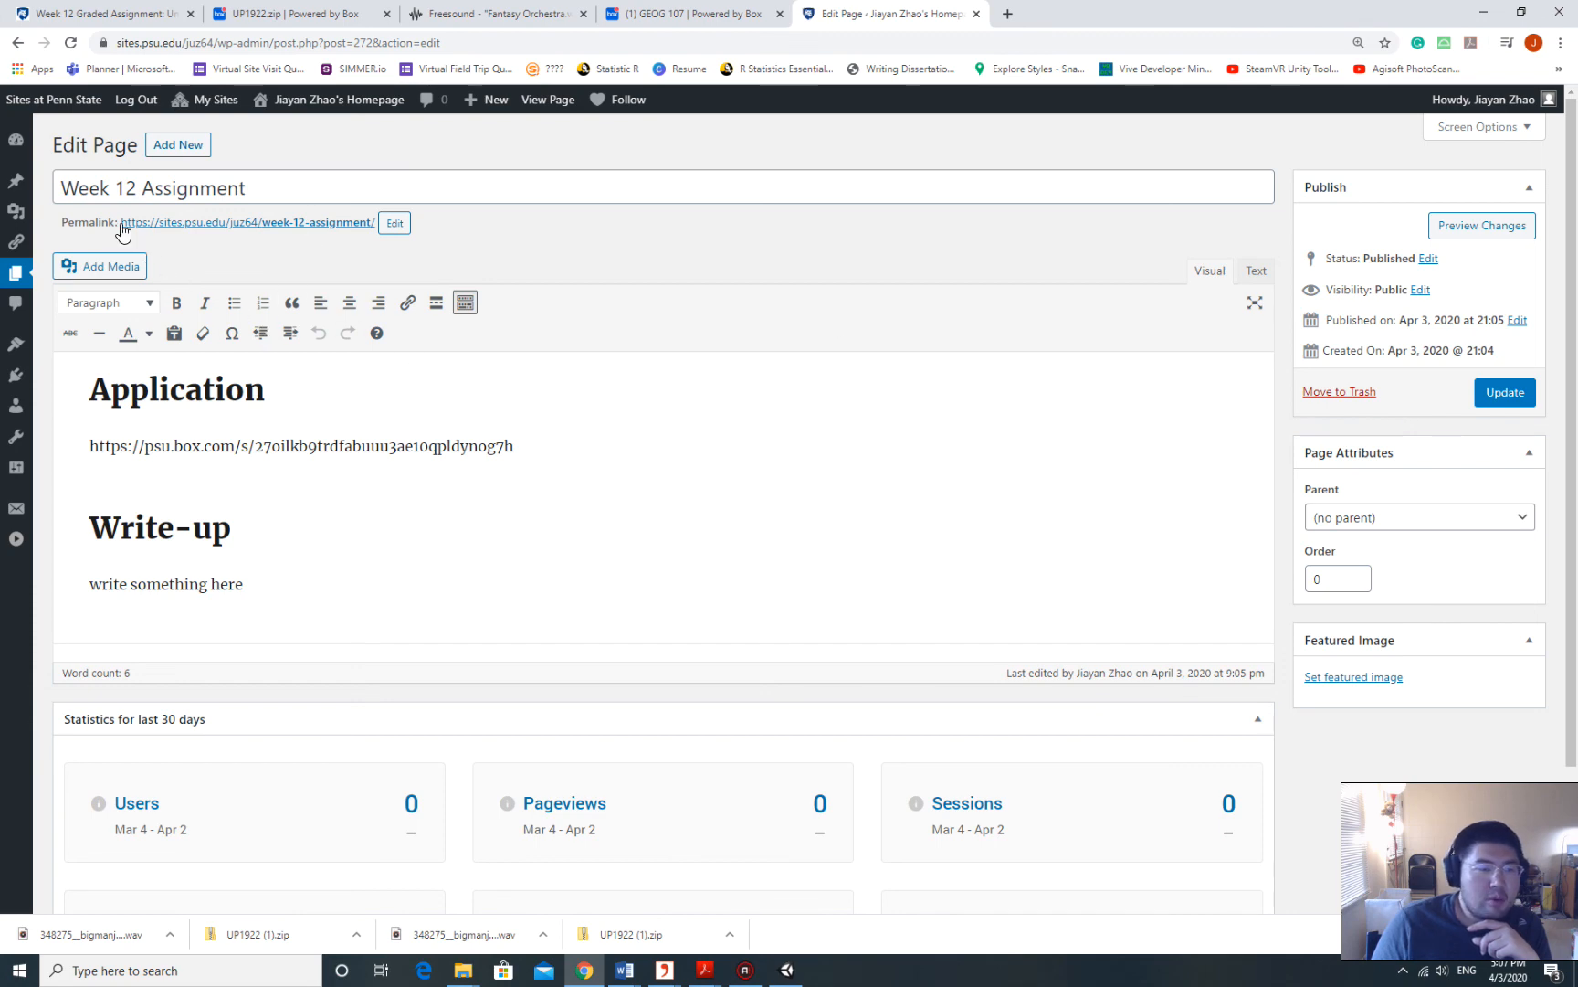
Copy the page's permalink and open a new browser tab.
{"action": "left_click_drag", "start_coordinate": [119, 223], "coordinate": [380, 227]}
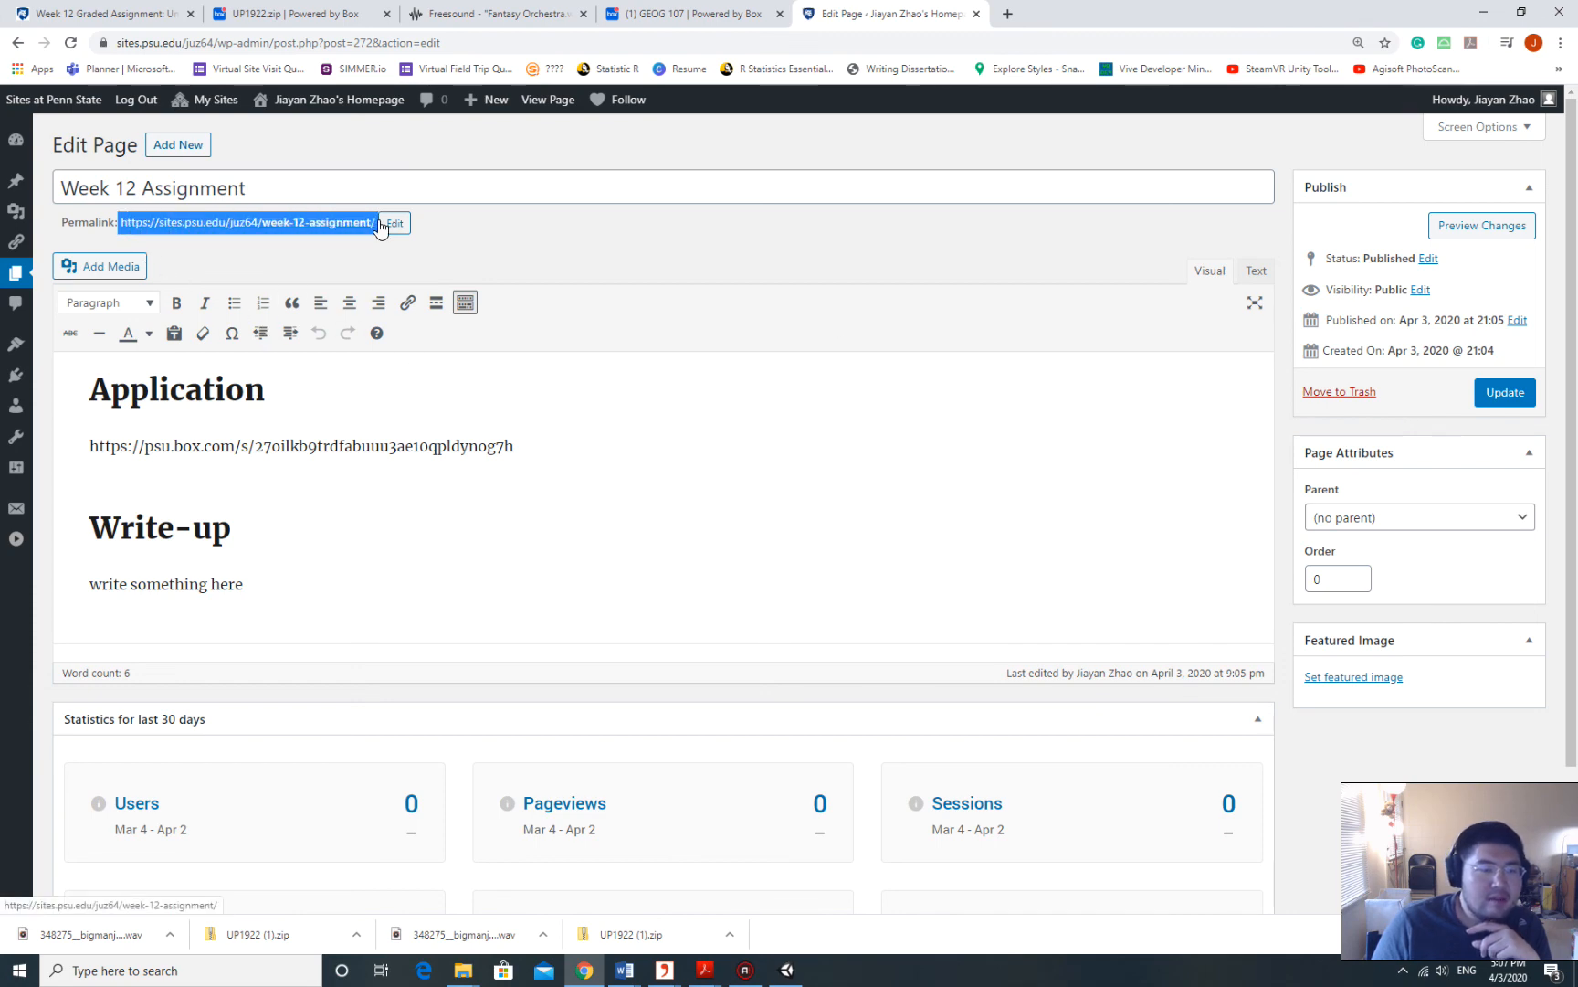
{"action": "left_click", "coordinate": [185, 250]}
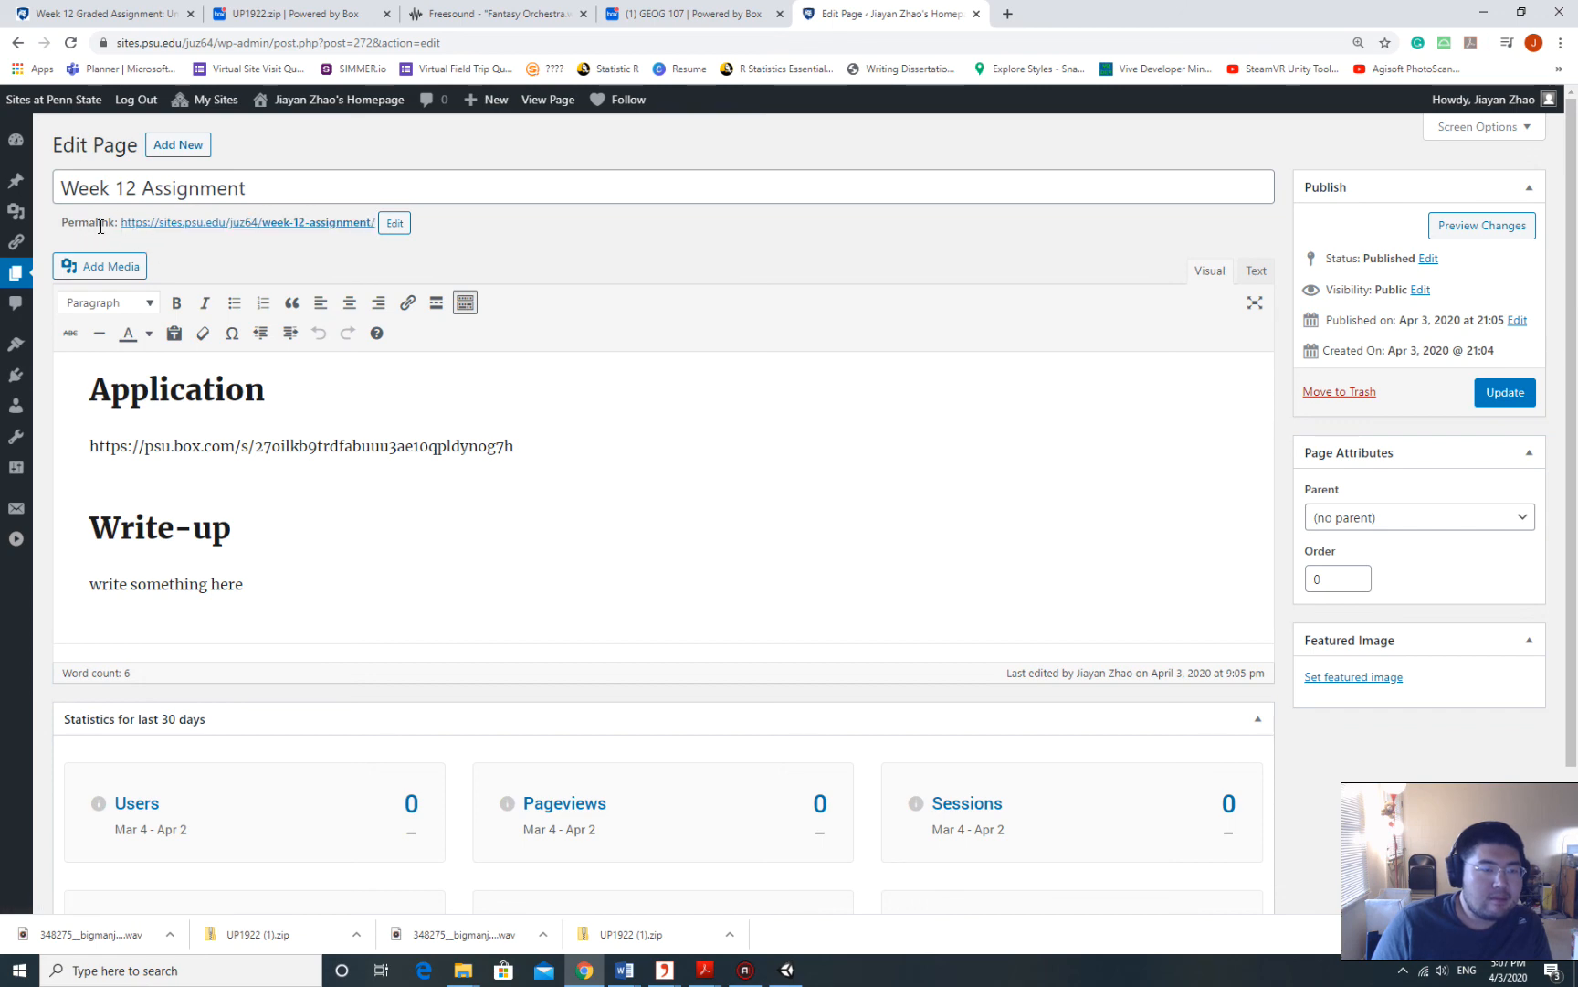
{"action": "left_click_drag", "start_coordinate": [120, 222], "coordinate": [384, 220]}
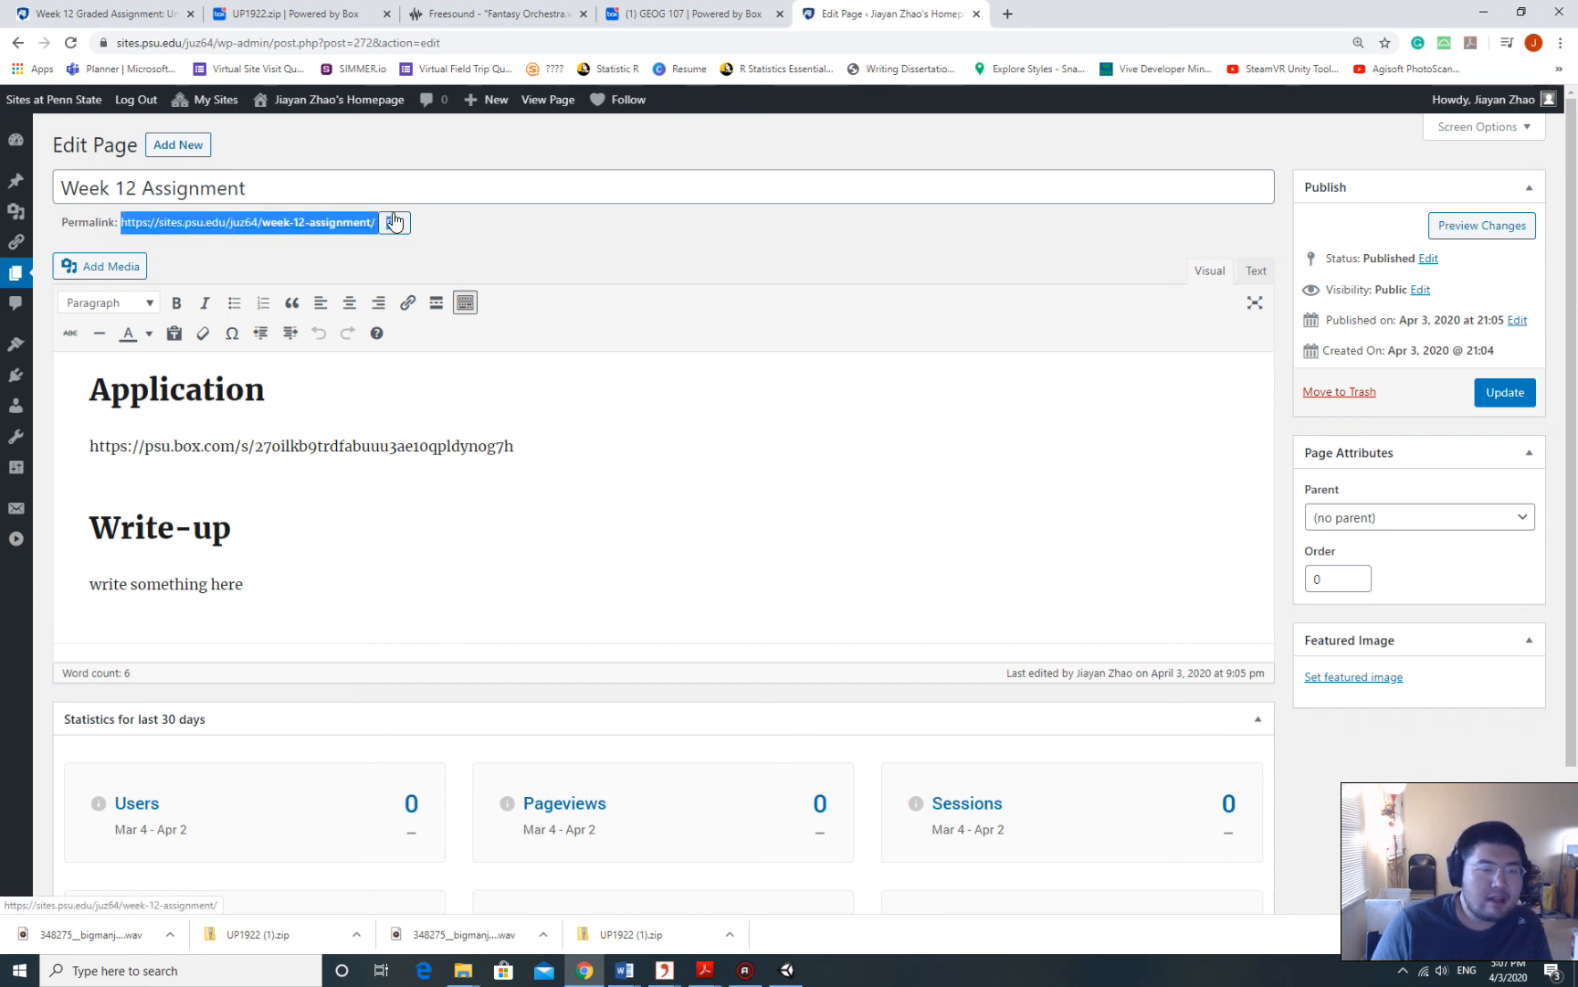
{"action": "right_click", "coordinate": [353, 224]}
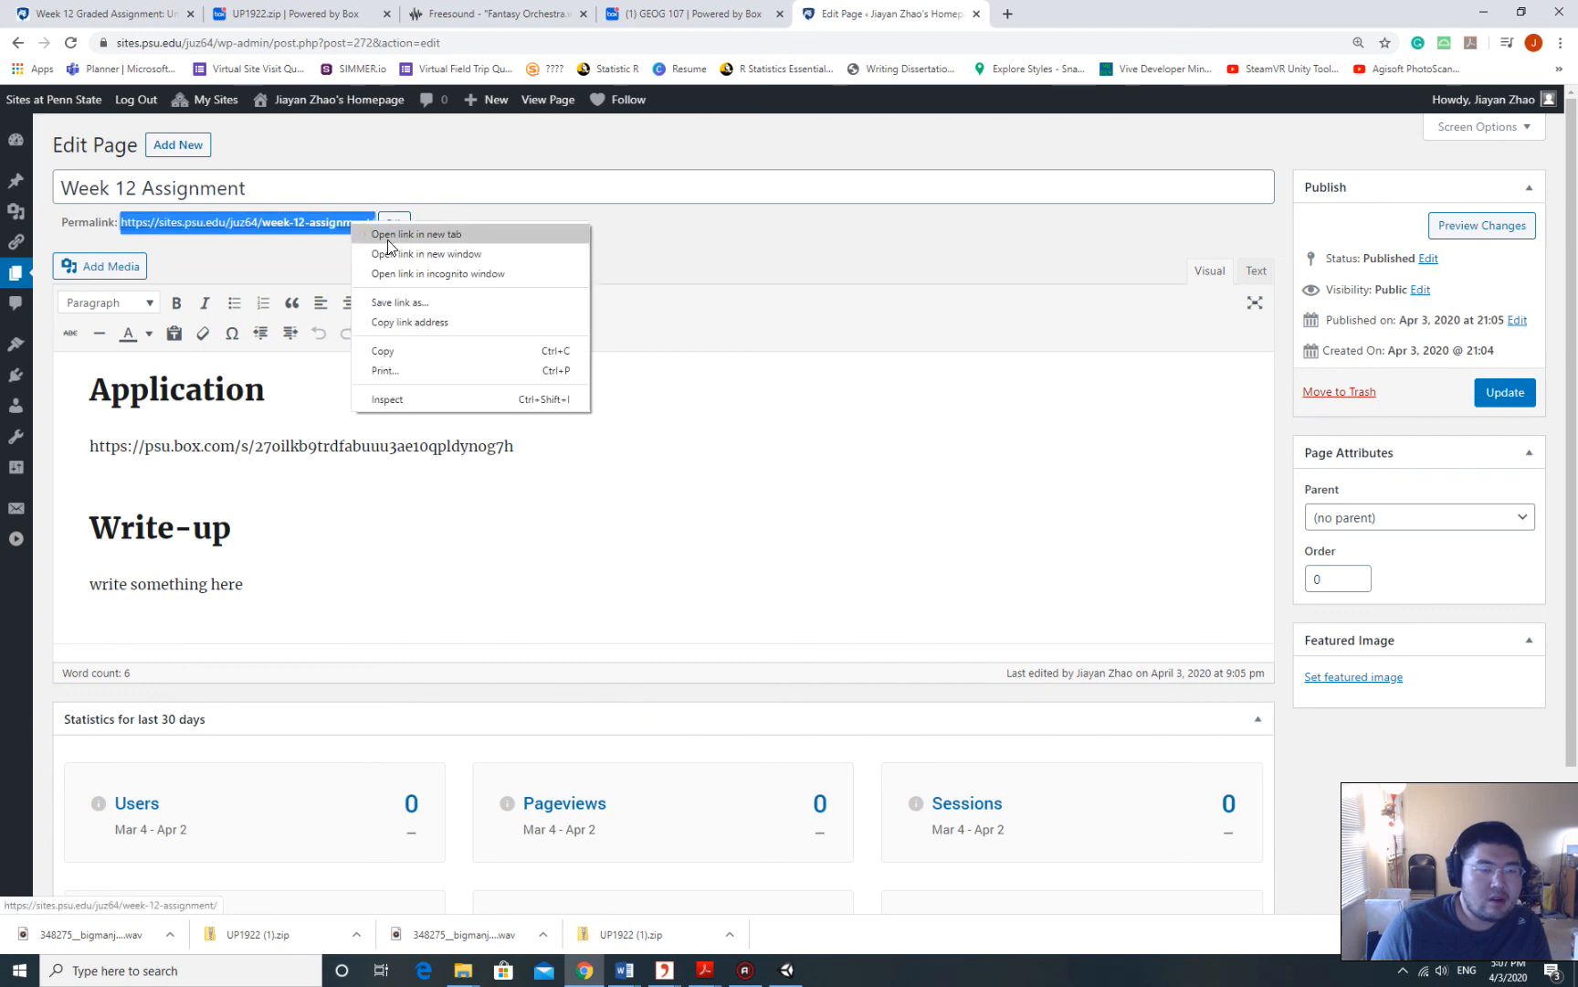
{"action": "left_click", "coordinate": [384, 351]}
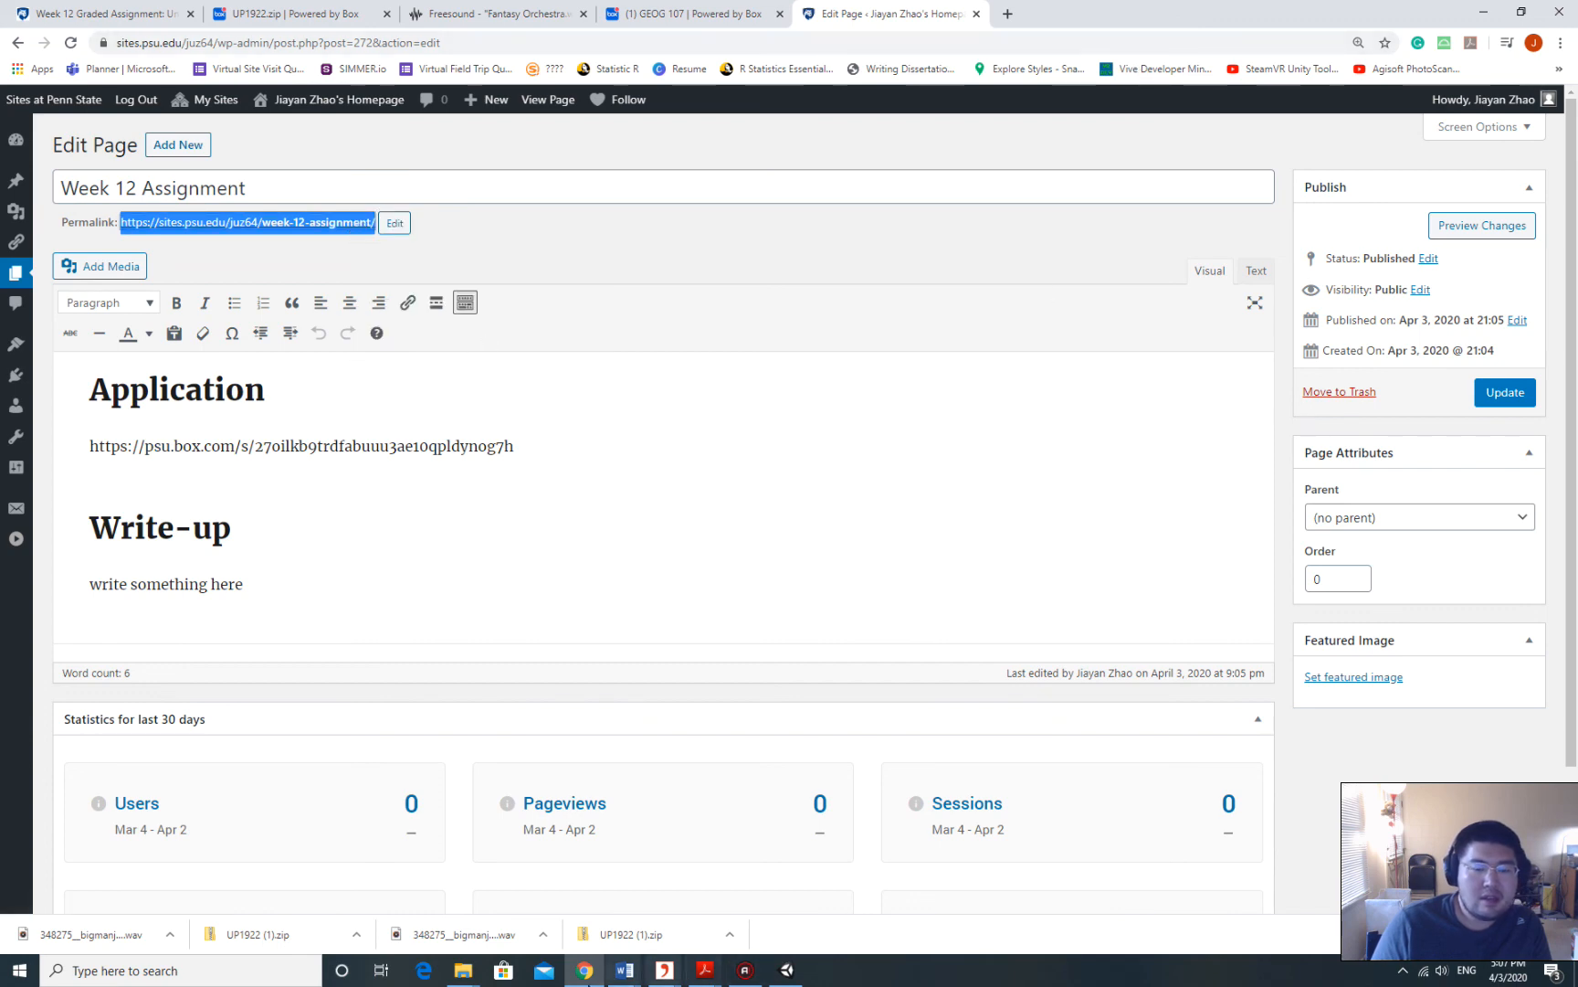
{"action": "left_click", "coordinate": [1007, 15]}
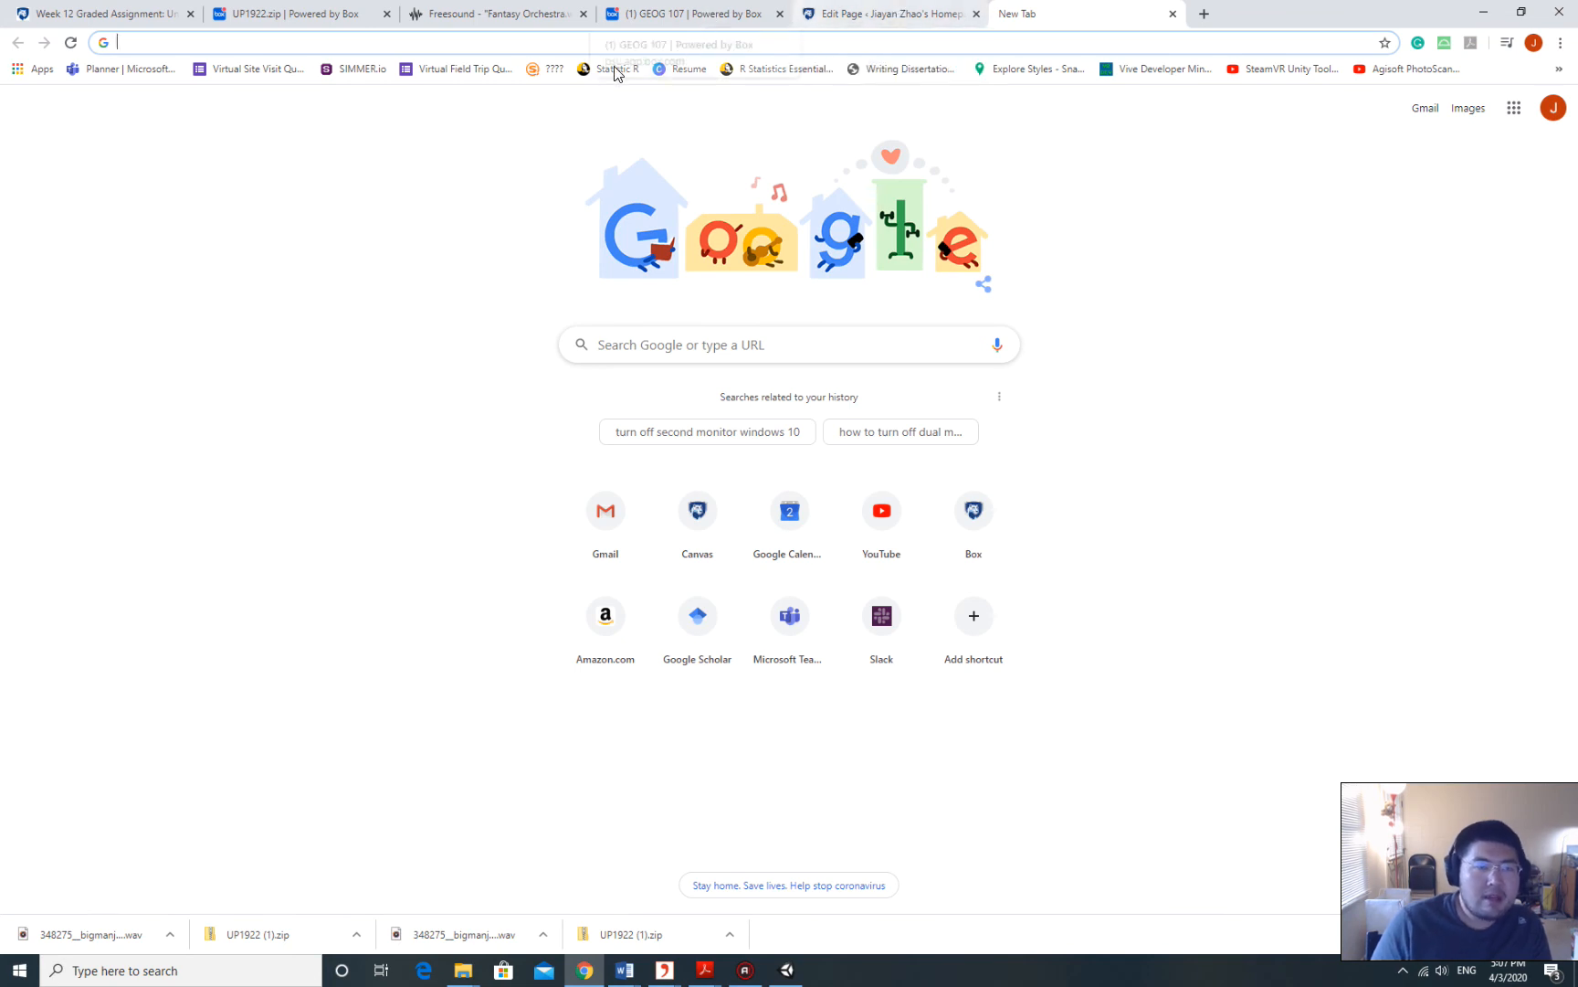
Load the copied Week 12 Assignment permalink in the new tab and scroll through the page.
{"action": "right_click", "coordinate": [549, 43]}
{"action": "left_click", "coordinate": [604, 146]}
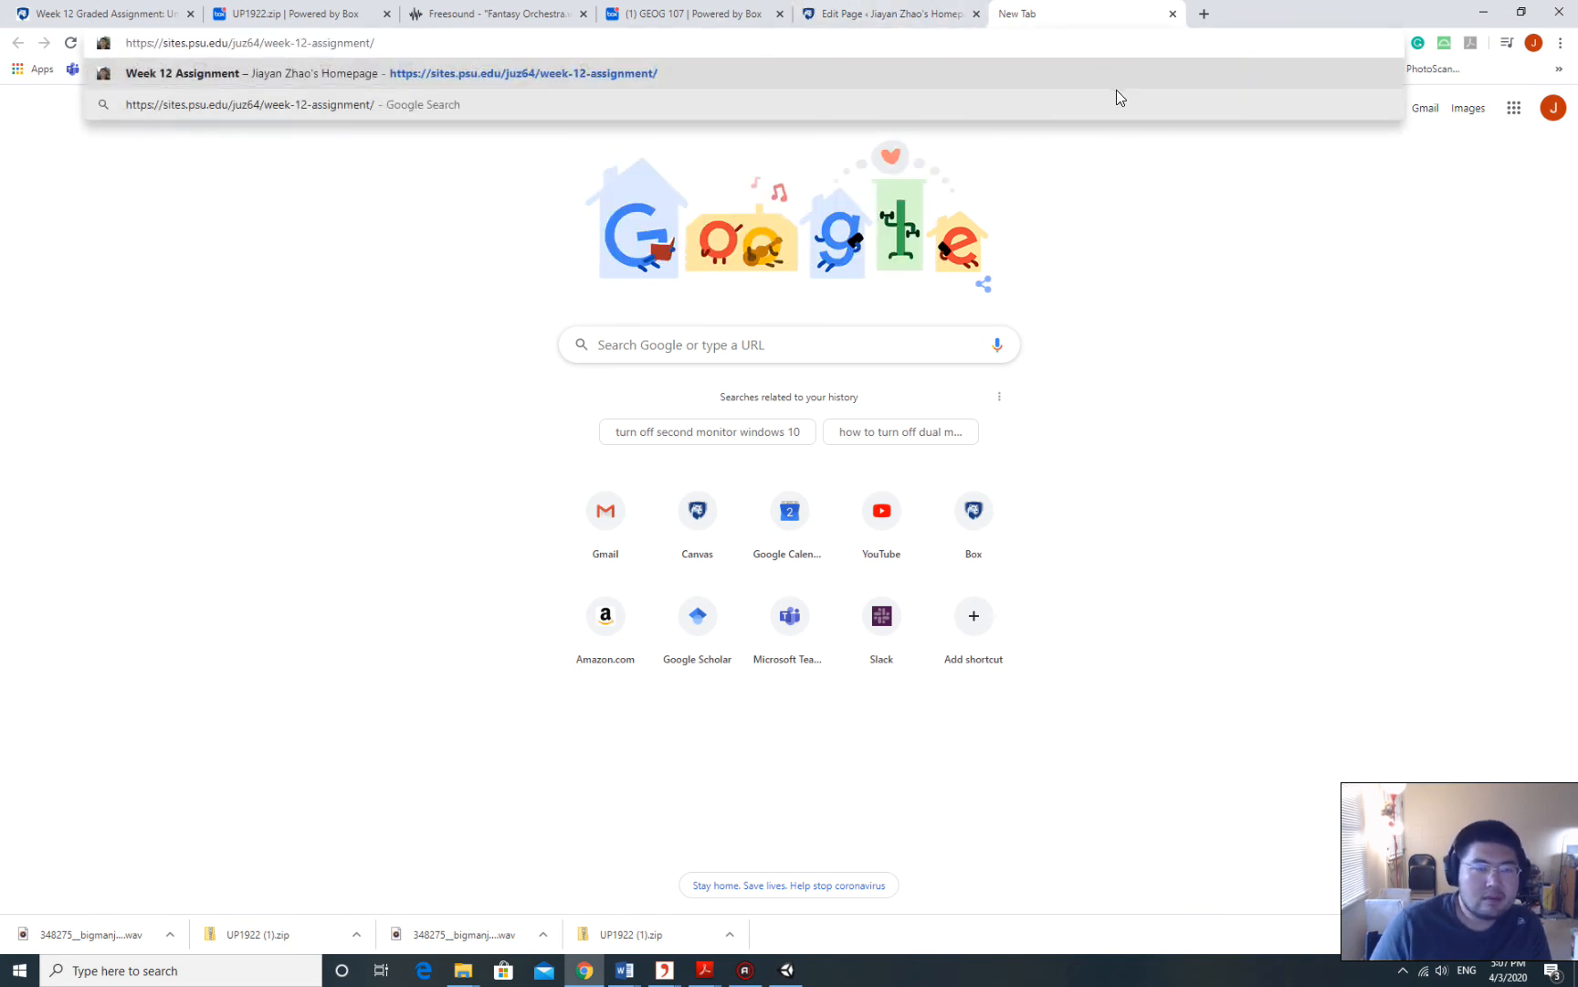
{"action": "key", "text": "Return"}
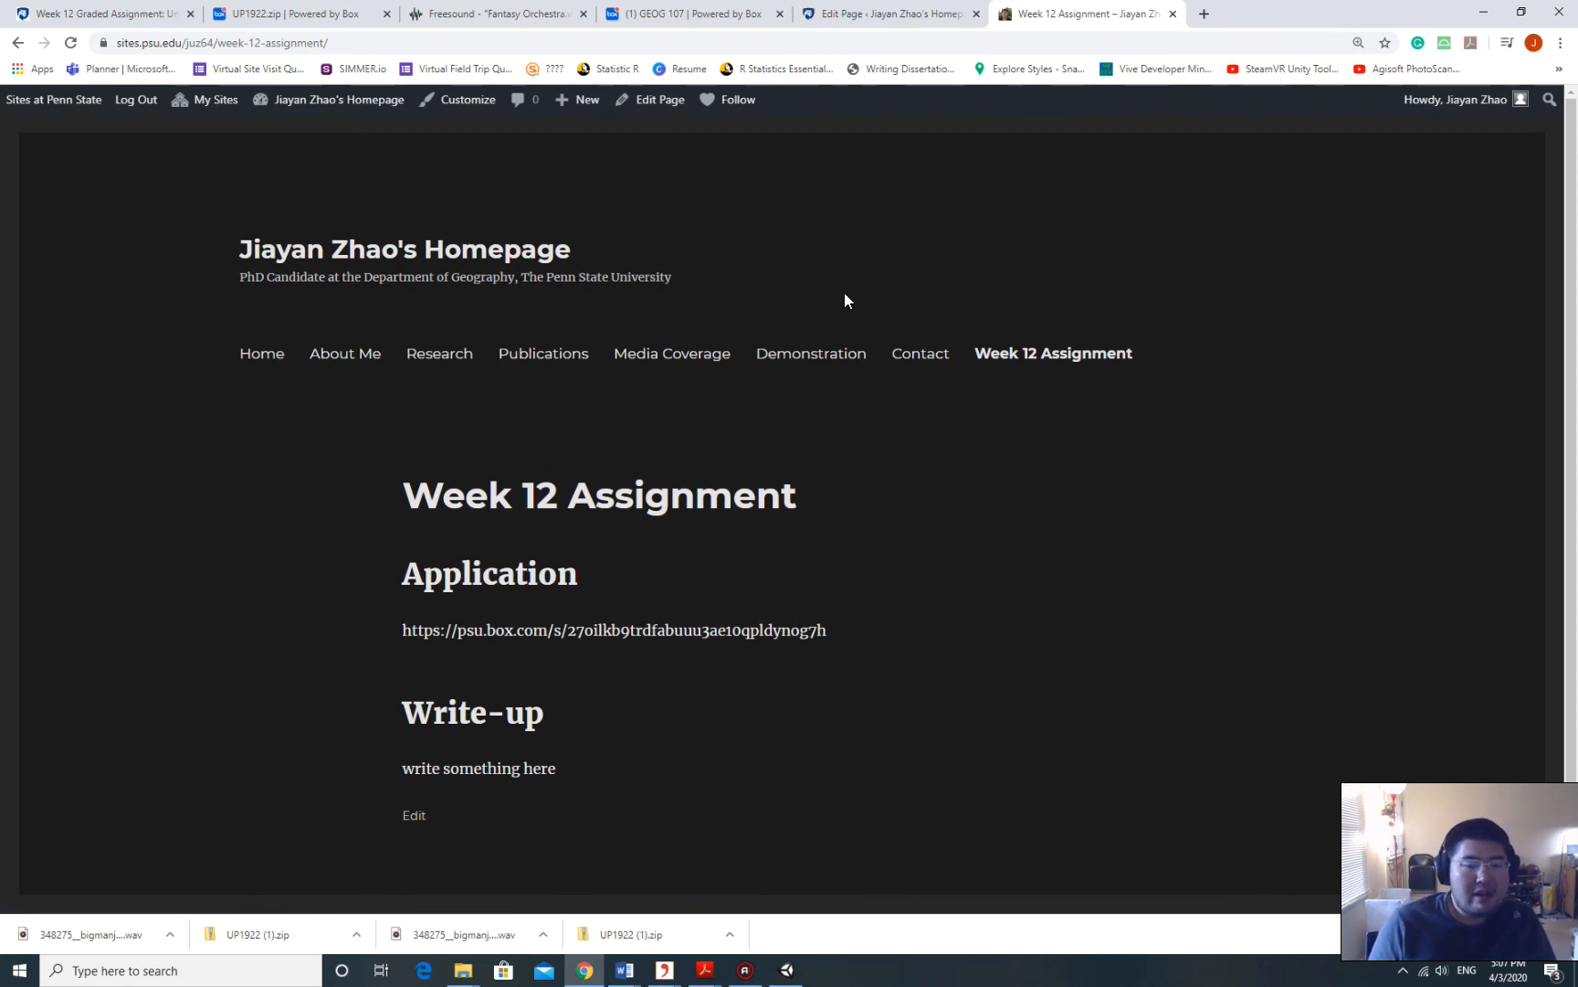
{"action": "scroll", "coordinate": [807, 324], "scroll_direction": "down", "scroll_amount": 2}
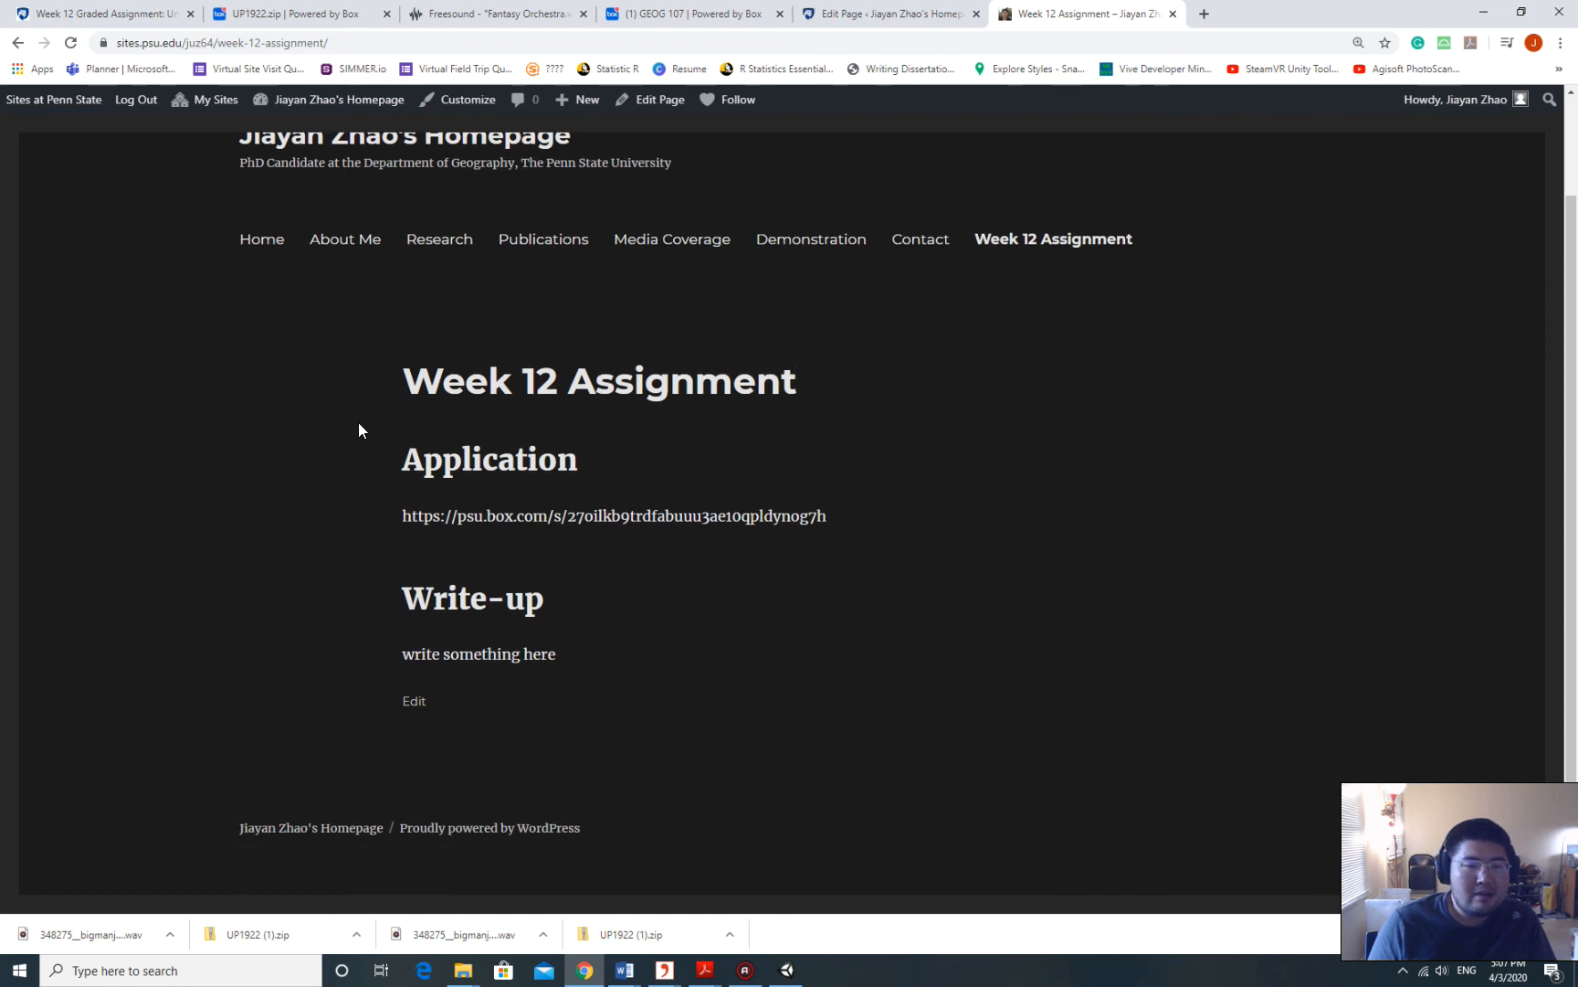
{"action": "scroll", "coordinate": [818, 440], "scroll_direction": "up", "scroll_amount": 2}
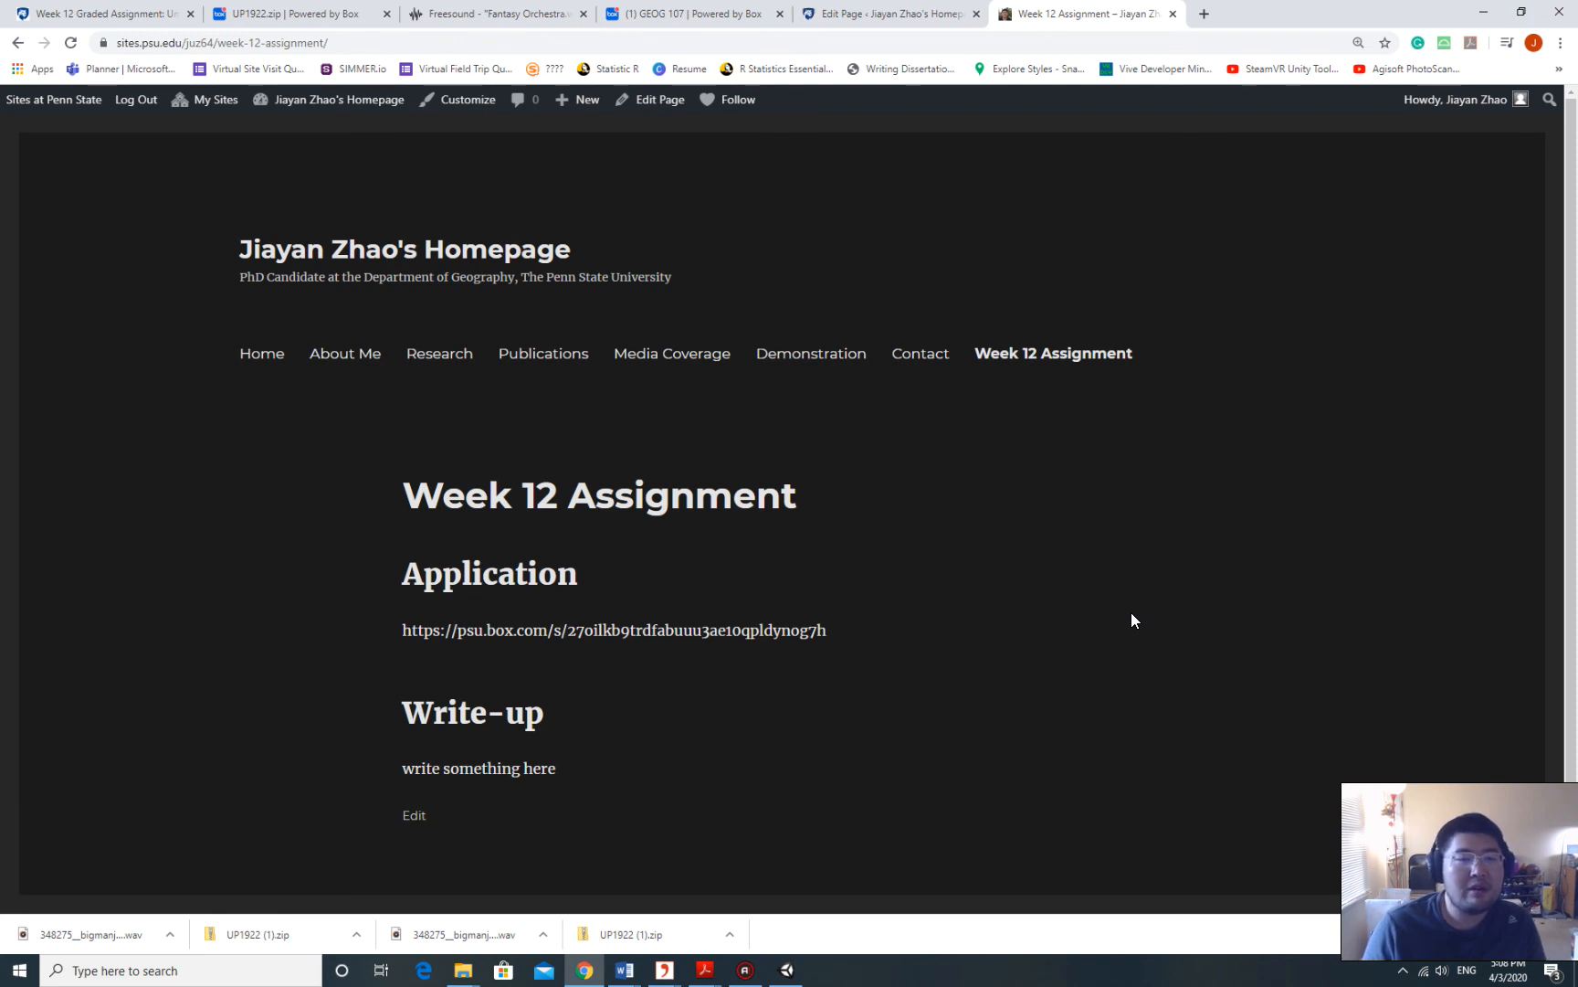
{"action": "mouse_move", "coordinate": [745, 971]}
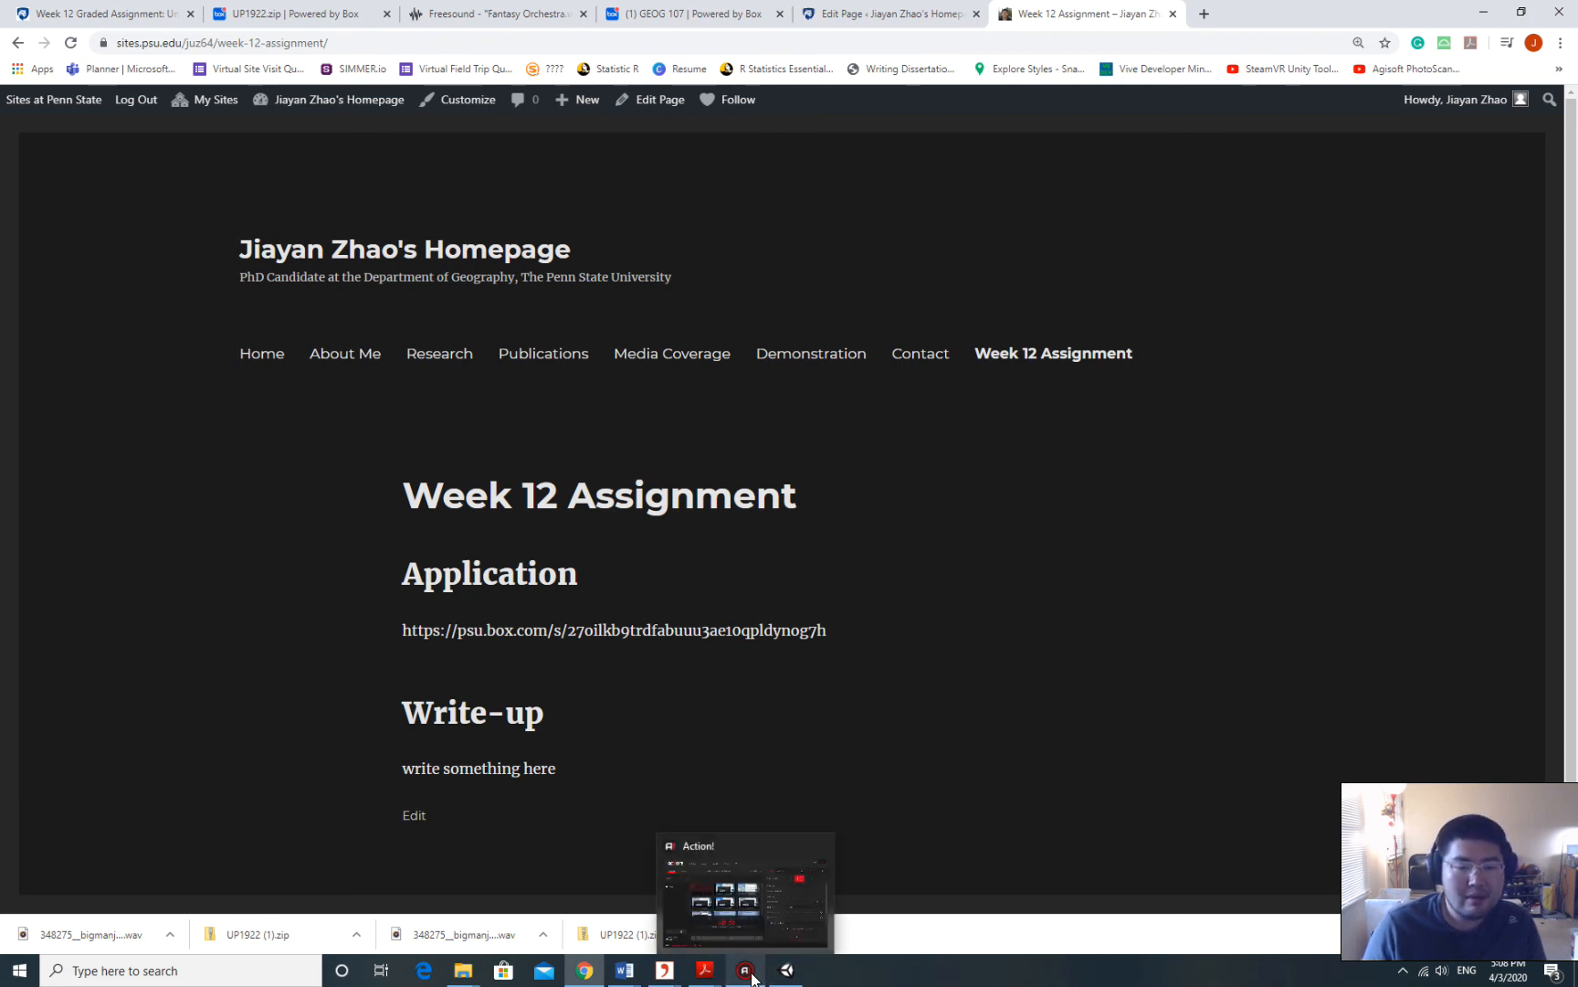